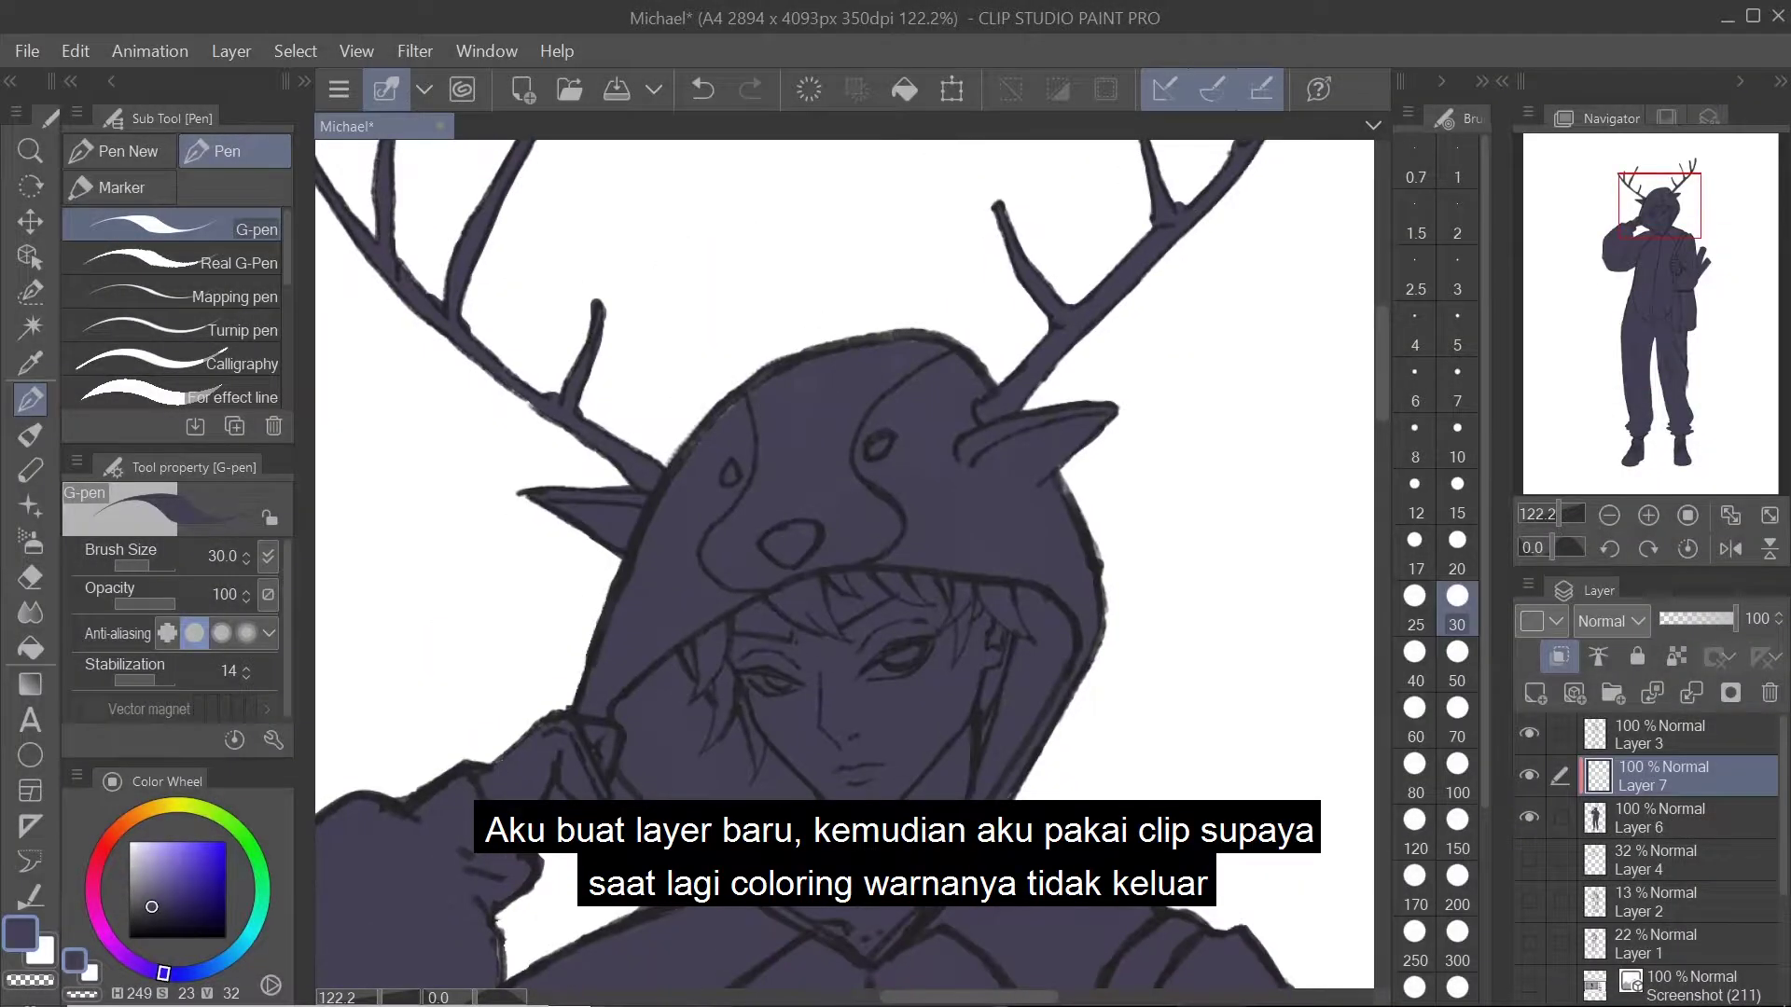
Step: Paint the face contour, nose line and neck edges in pale cream skin tone (H 39, S 19, V 100) with the size 30 G-pen
left_click(149, 838)
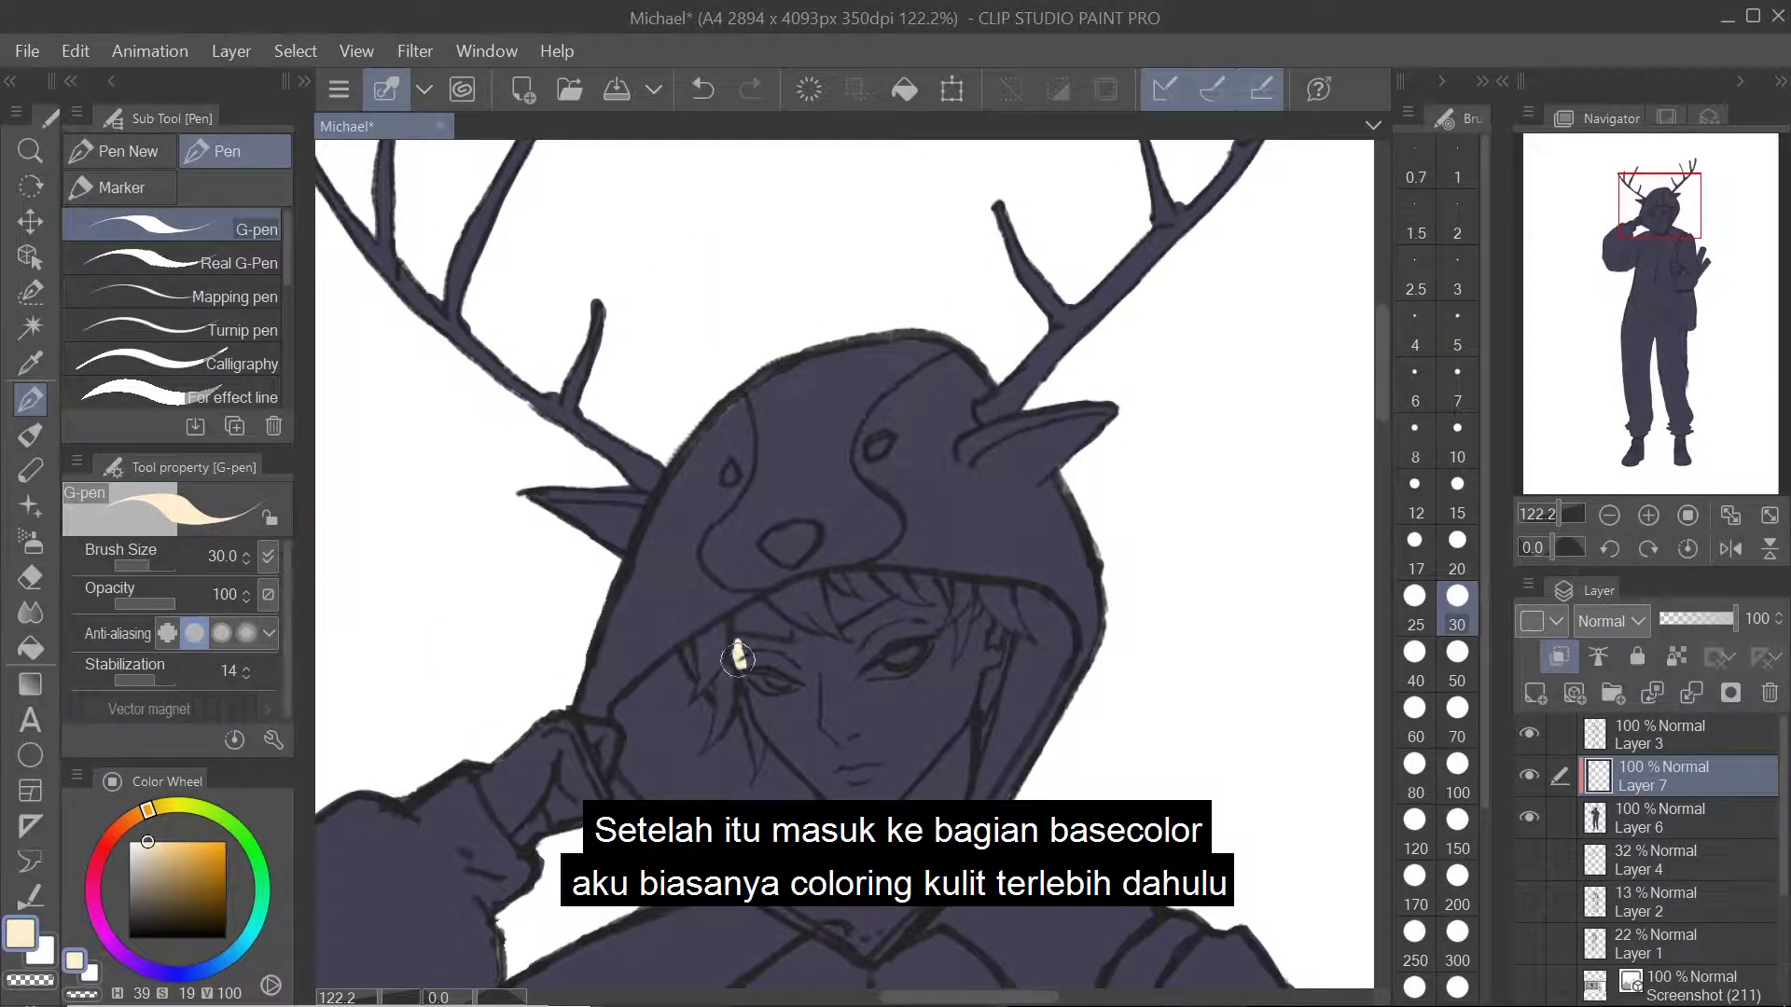
left_click_drag(761, 728, 844, 795)
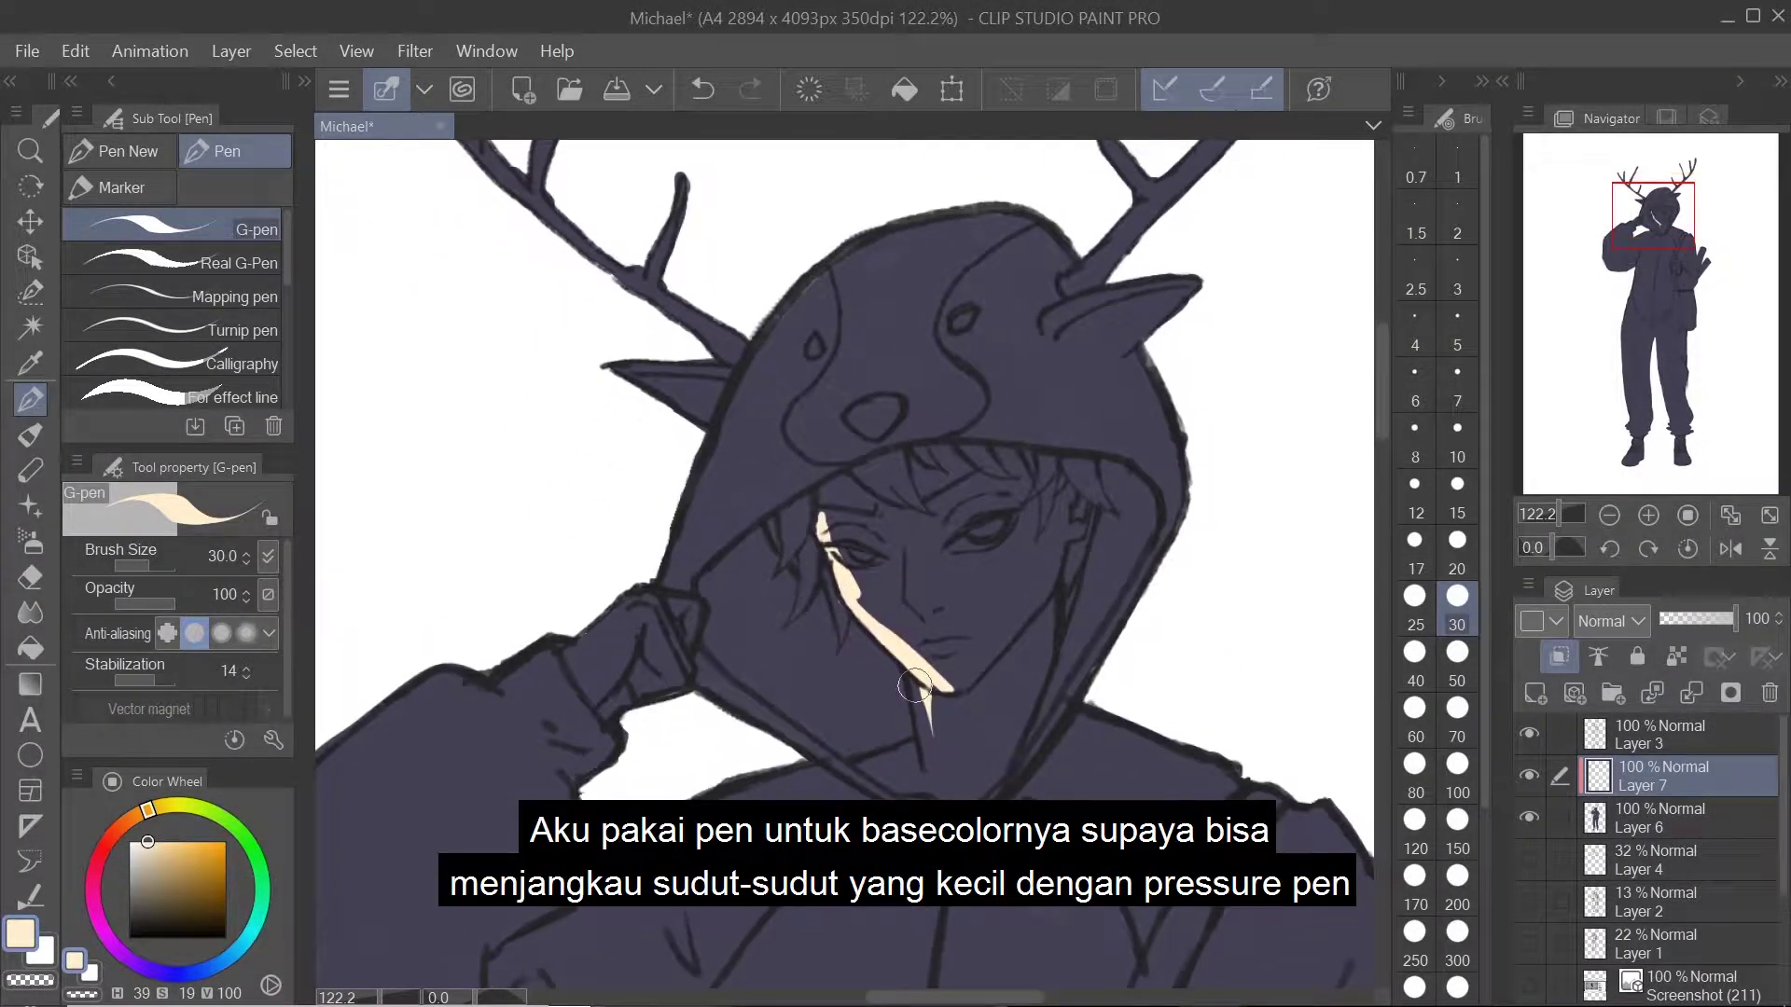
left_click_drag(930, 666, 924, 791)
left_click_drag(1051, 541, 1015, 732)
mouse_move(858, 766)
left_mouse_down()
mouse_move(933, 757)
mouse_move(975, 724)
left_mouse_up()
Step: Fill the rest of the face, ear and neck with the cream skin tone at brush size 50
left_click(1457, 663)
left_click_drag(929, 624, 906, 537)
scroll(911, 507, "down", 5)
scroll(1035, 637, "up", 5)
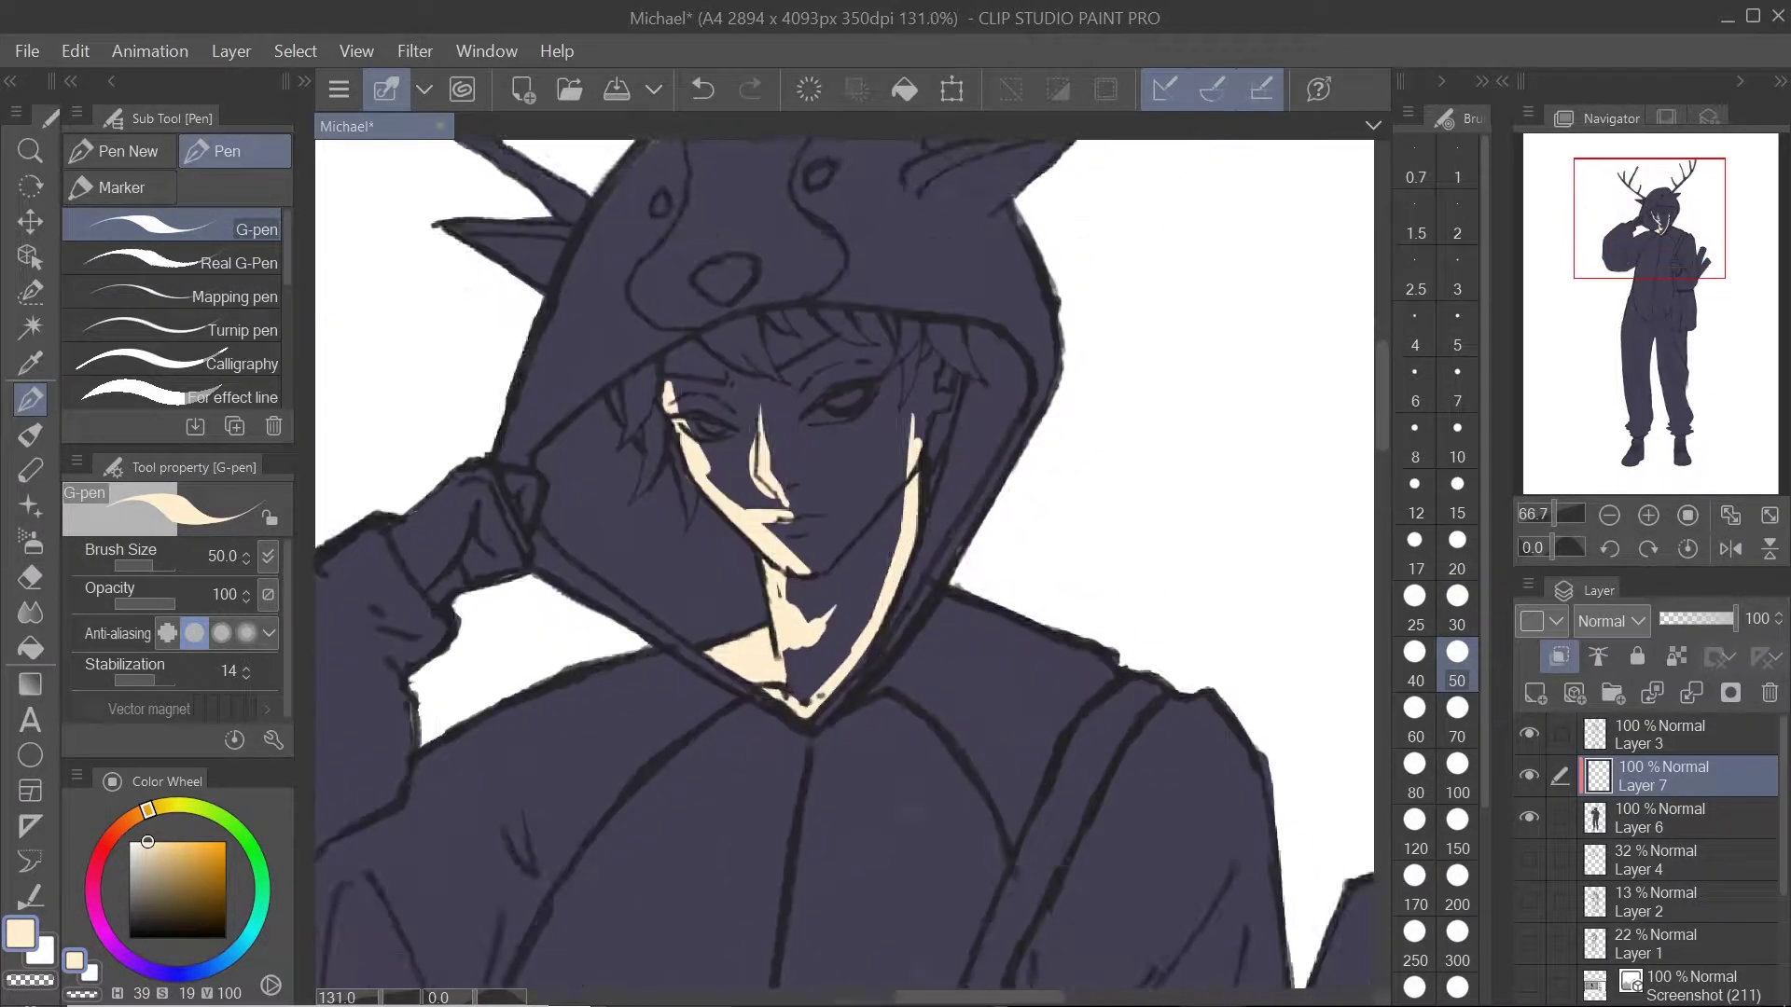
left_click_drag(709, 392, 854, 750)
mouse_move(825, 753)
left_mouse_down()
mouse_move(845, 694)
mouse_move(950, 718)
mouse_move(945, 657)
mouse_move(1021, 658)
mouse_move(1094, 714)
mouse_move(1084, 763)
mouse_move(1075, 714)
mouse_move(1039, 722)
mouse_move(923, 677)
mouse_move(847, 705)
mouse_move(833, 756)
mouse_move(857, 811)
left_mouse_up()
scroll(857, 811, "down", 5)
mouse_move(932, 685)
left_mouse_down()
mouse_move(963, 825)
mouse_move(937, 799)
mouse_move(1040, 707)
mouse_move(1057, 581)
mouse_move(984, 721)
mouse_move(933, 610)
mouse_move(1047, 543)
mouse_move(997, 590)
mouse_move(989, 514)
mouse_move(955, 556)
mouse_move(959, 639)
mouse_move(891, 552)
mouse_move(944, 693)
left_mouse_up()
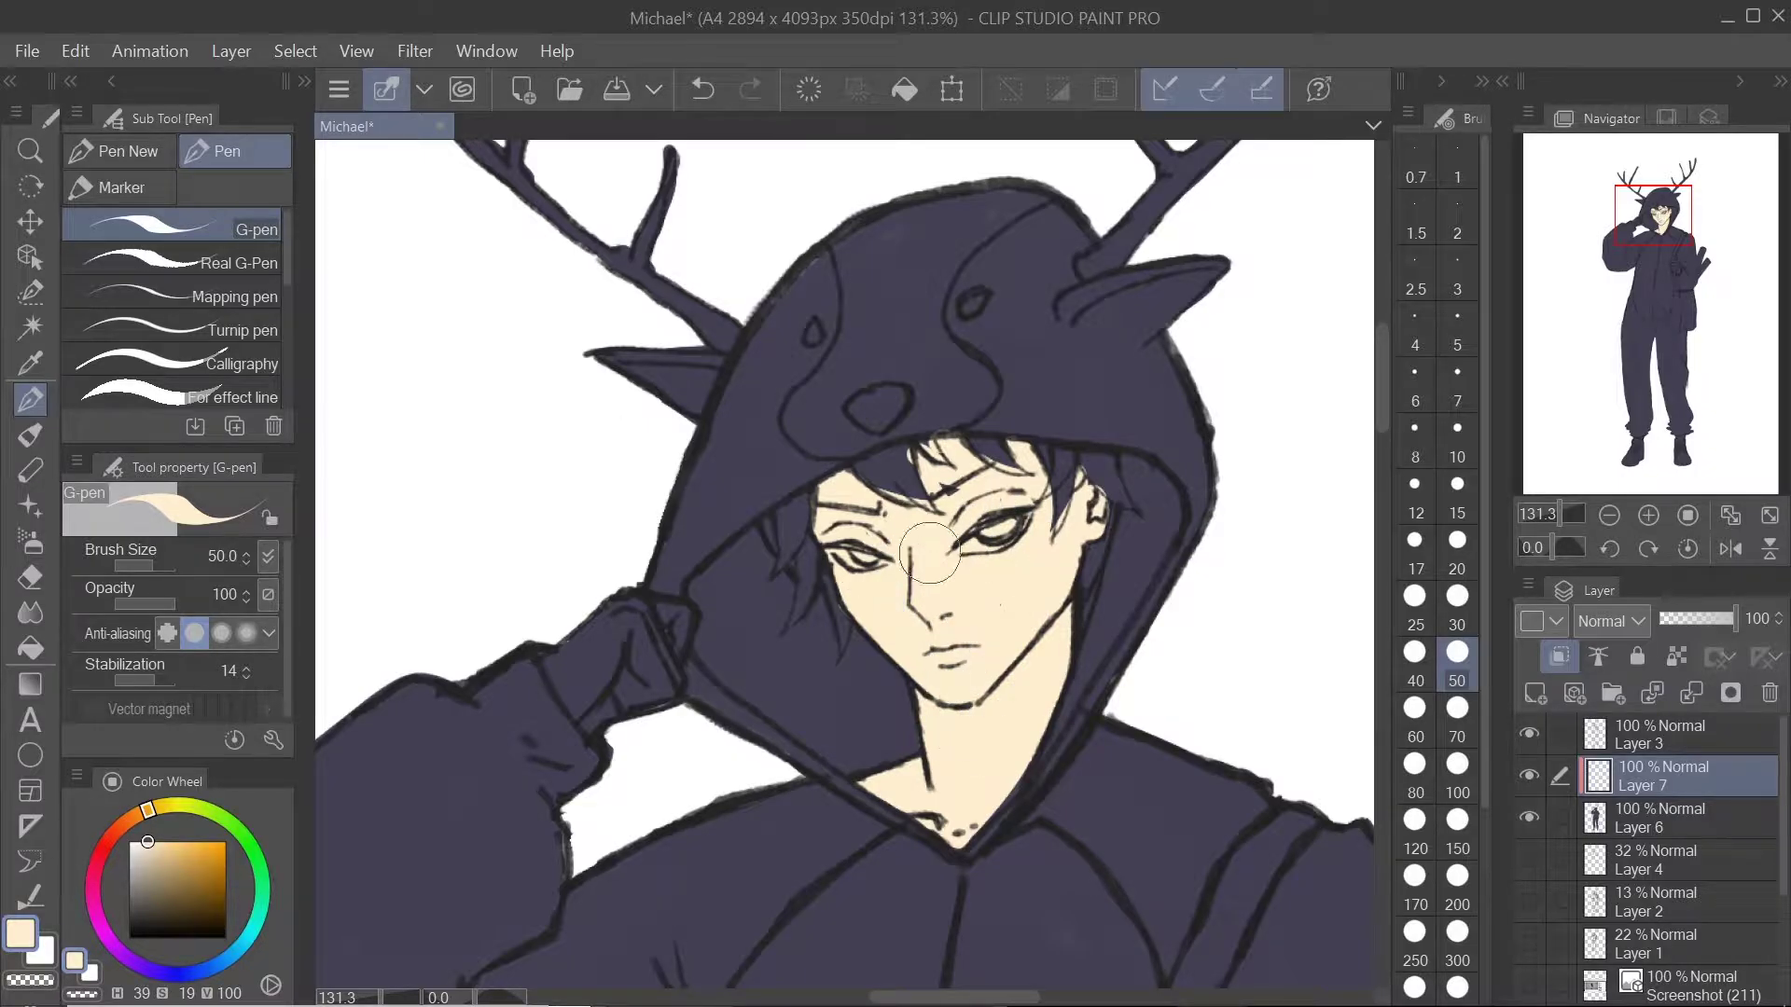
left_click_drag(839, 467, 914, 477)
Step: Fill the raised hand and the hand gripping the strap with the same cream skin tone
left_click_drag(917, 695, 1150, 753)
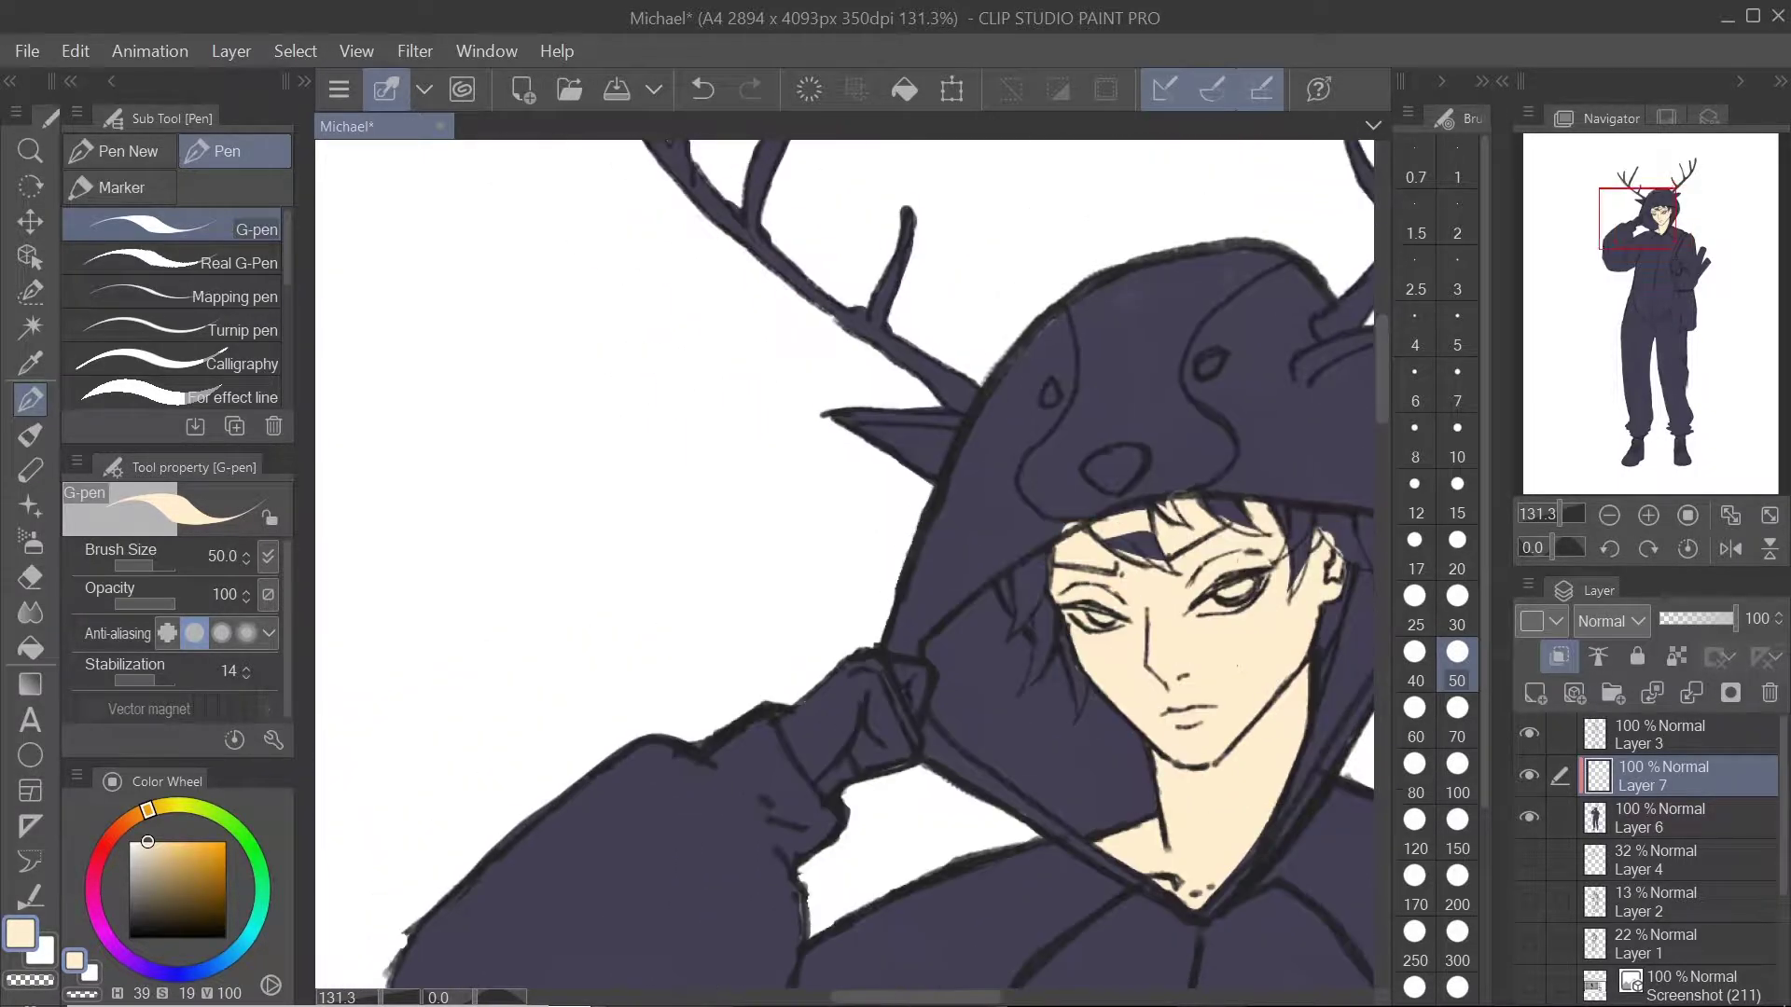
mouse_move(793, 756)
left_mouse_down()
mouse_move(867, 663)
mouse_move(900, 669)
mouse_move(901, 729)
mouse_move(866, 759)
mouse_move(807, 765)
mouse_move(909, 725)
mouse_move(915, 671)
mouse_move(837, 706)
mouse_move(854, 745)
left_mouse_up()
left_click_drag(866, 661, 677, 524)
scroll(677, 524, "down", 4)
scroll(923, 597, "up", 5)
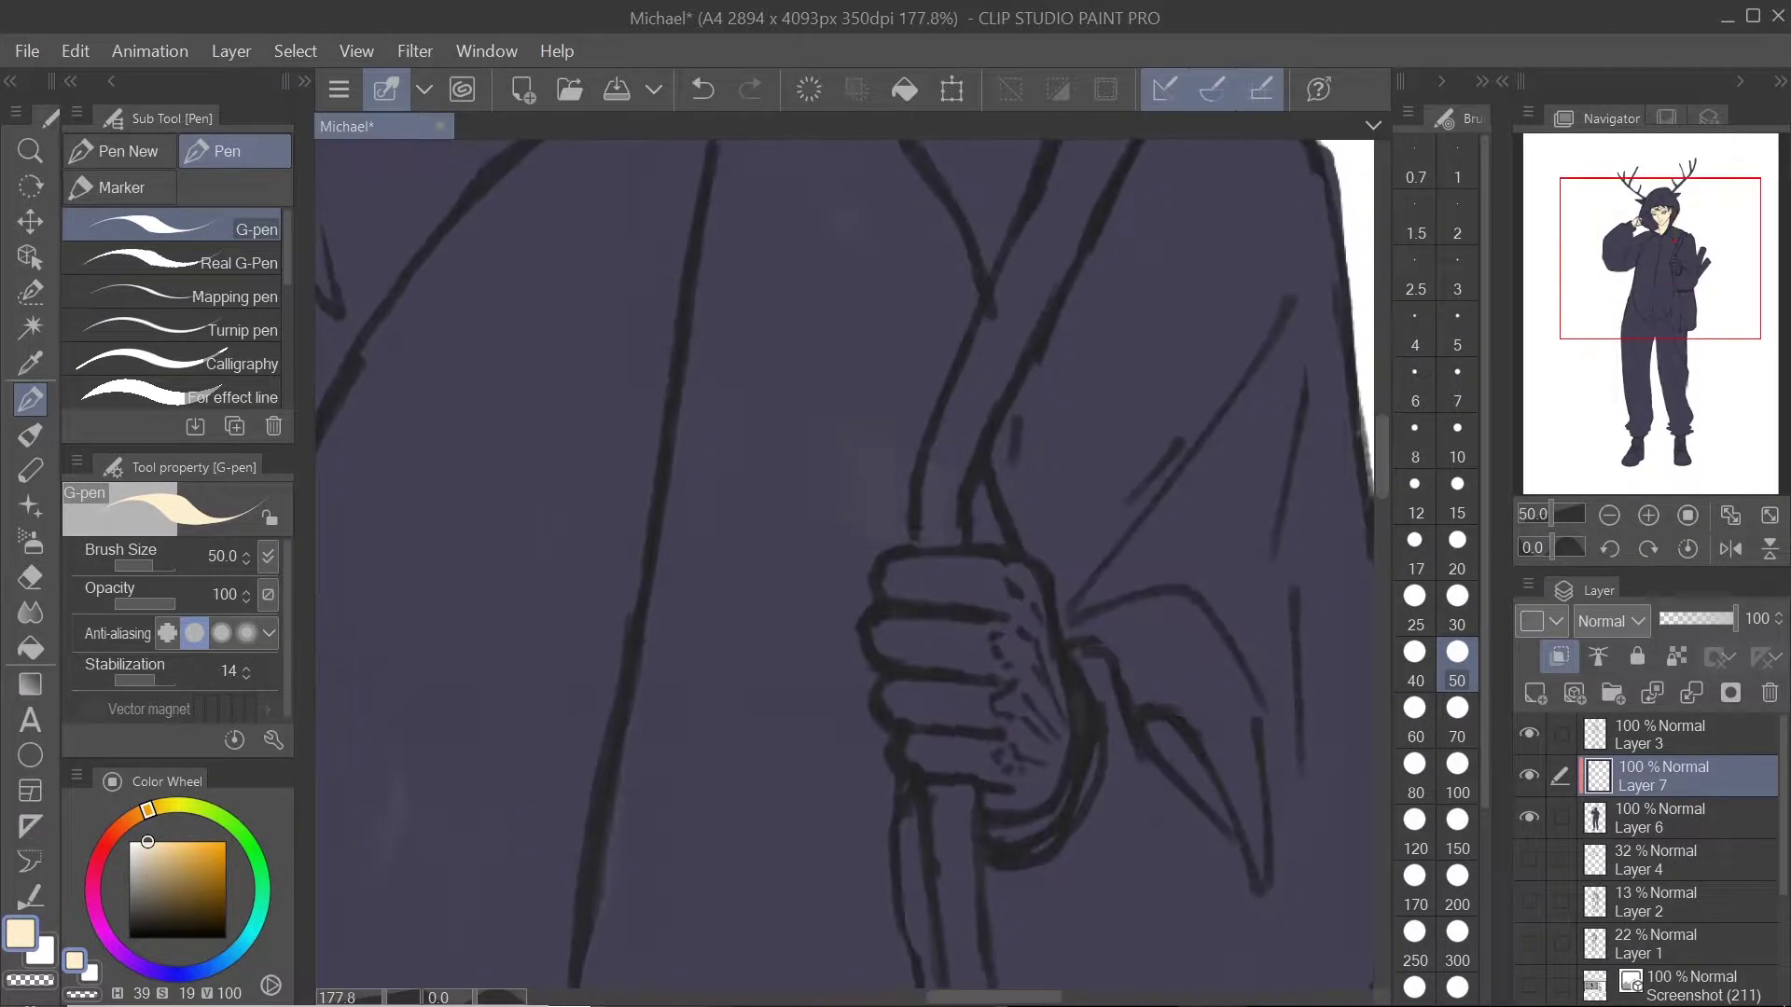
mouse_move(1020, 681)
left_mouse_down()
mouse_move(1016, 802)
mouse_move(964, 565)
mouse_move(896, 661)
mouse_move(970, 784)
mouse_move(1026, 644)
mouse_move(933, 606)
mouse_move(991, 719)
mouse_move(923, 634)
mouse_move(1045, 746)
left_mouse_up()
Step: Add a raster layer clipped above the skin layer, set it to Multiply, and set the Soft airbrush to size 150
scroll(979, 522, "down", 6)
scroll(928, 374, "up", 6)
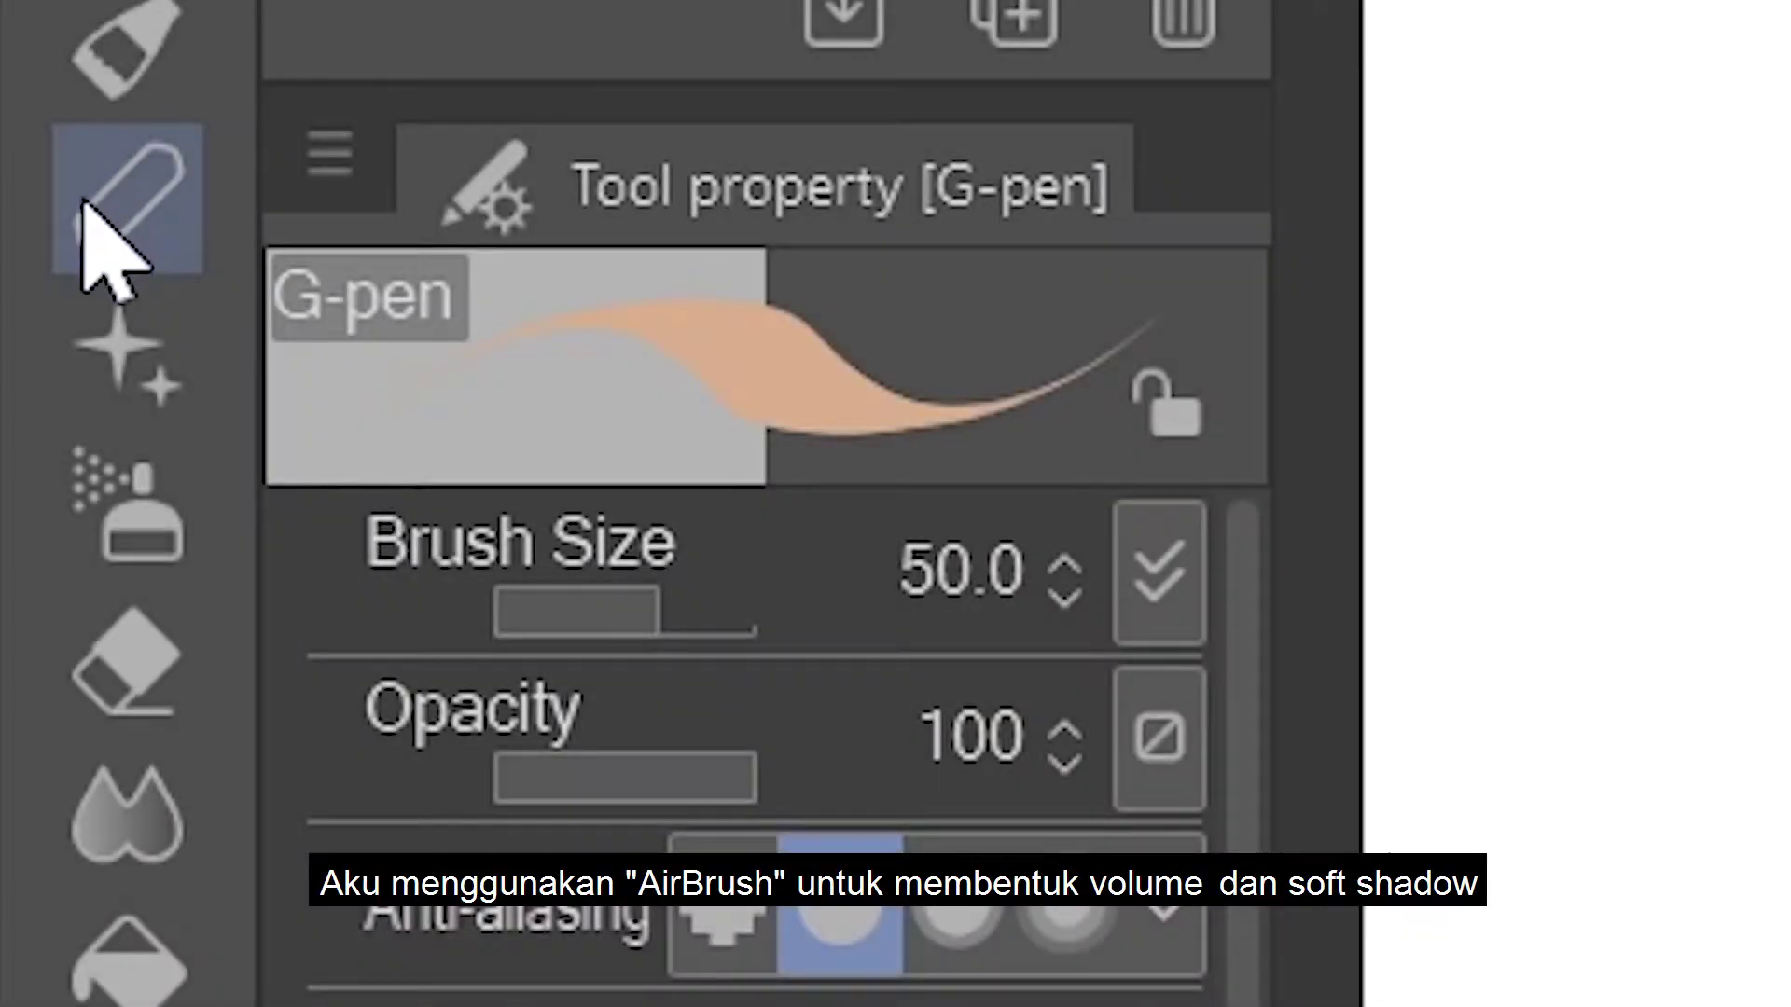
left_click(140, 560)
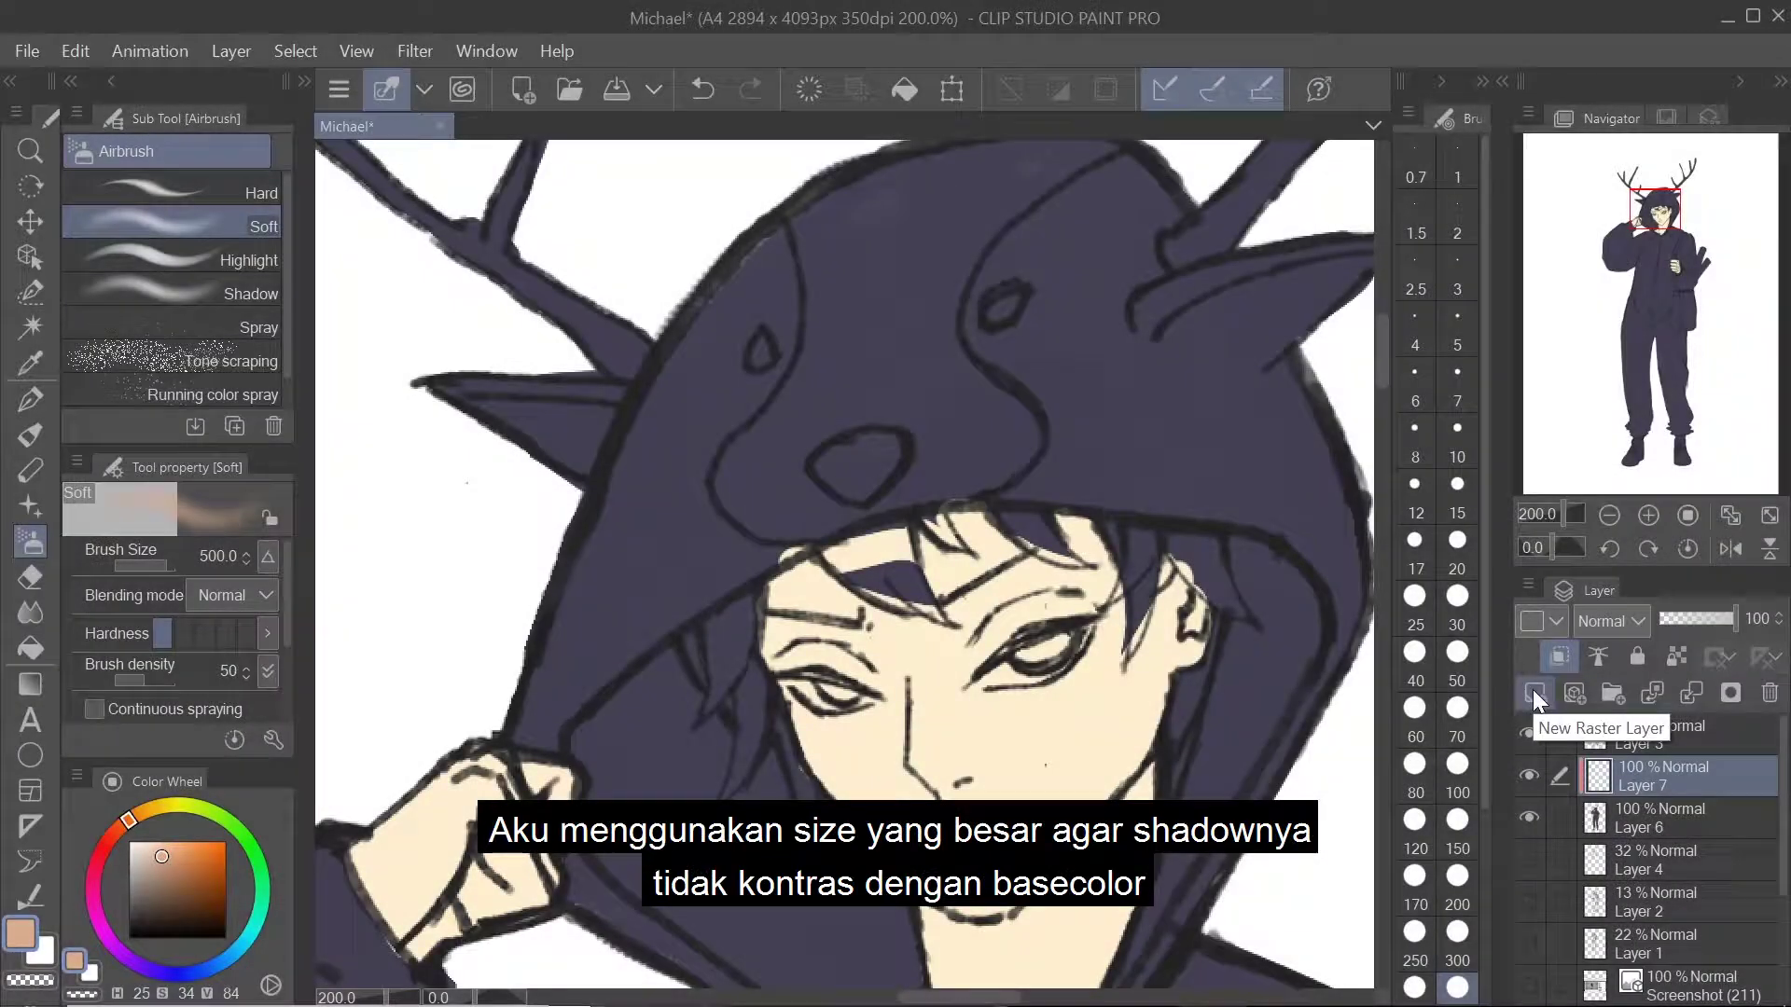
left_click(1531, 690)
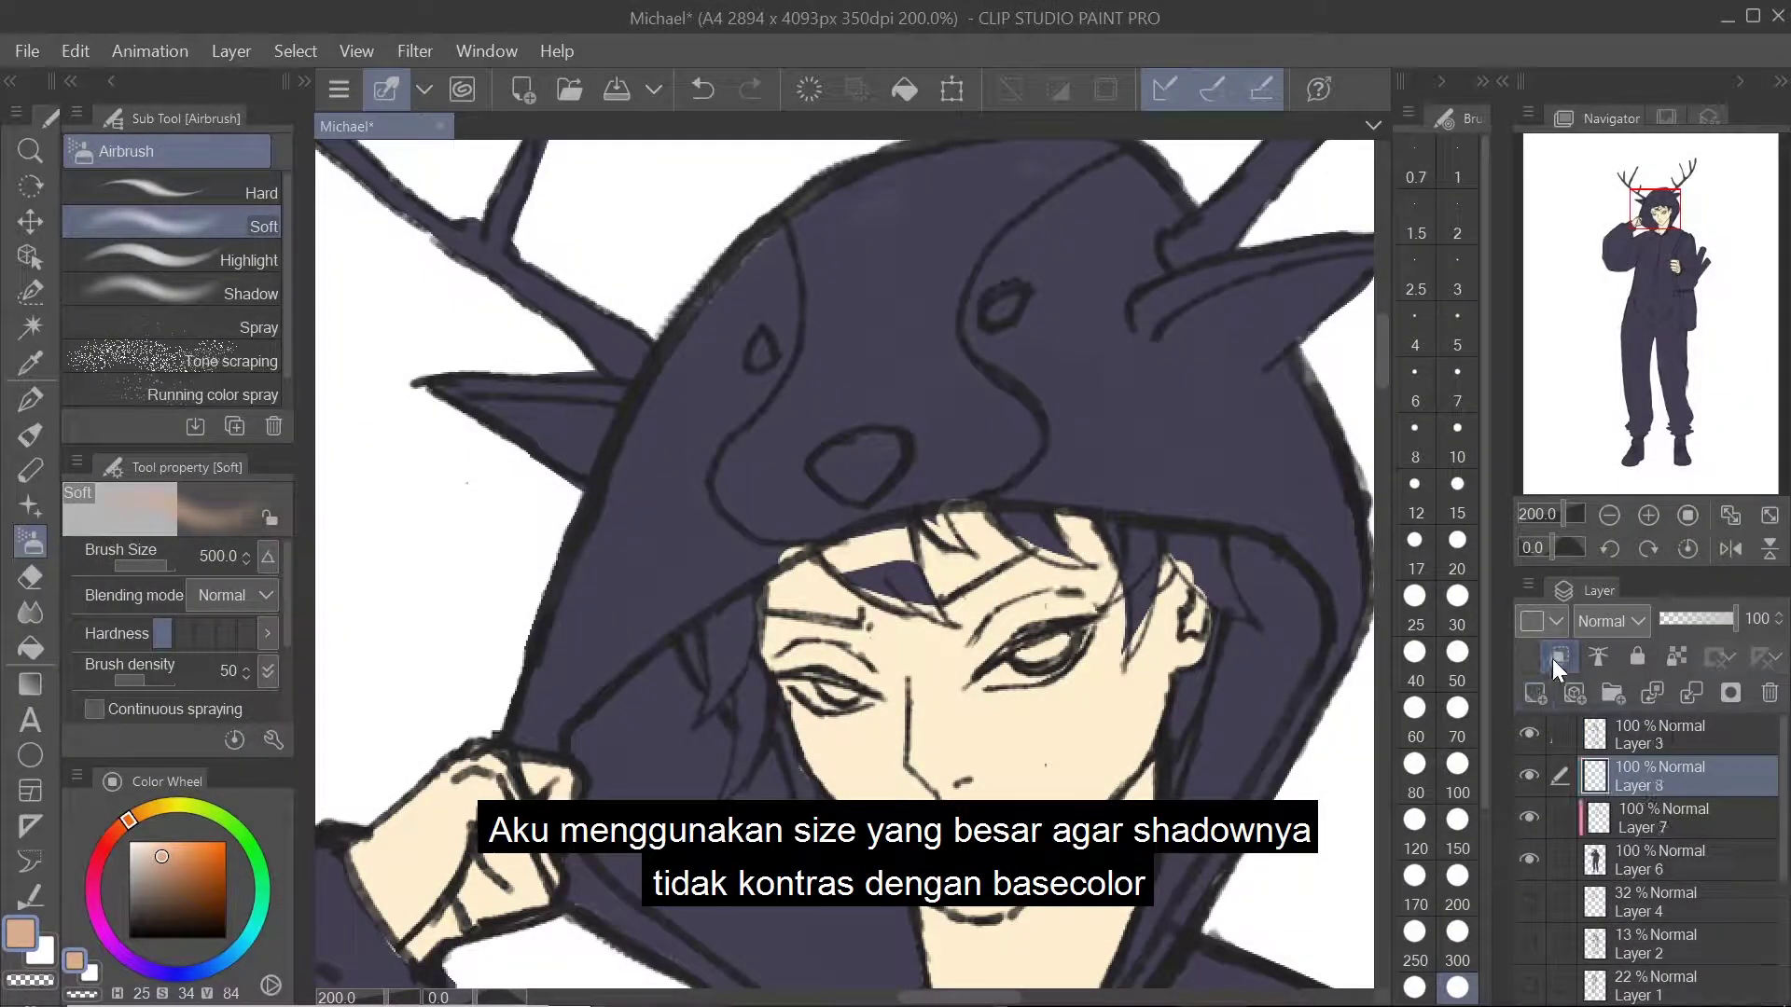
scroll(844, 560, "down", 2)
left_click(1457, 819)
left_click(1611, 621)
left_click(1623, 86)
scroll(1072, 560, "up", 1)
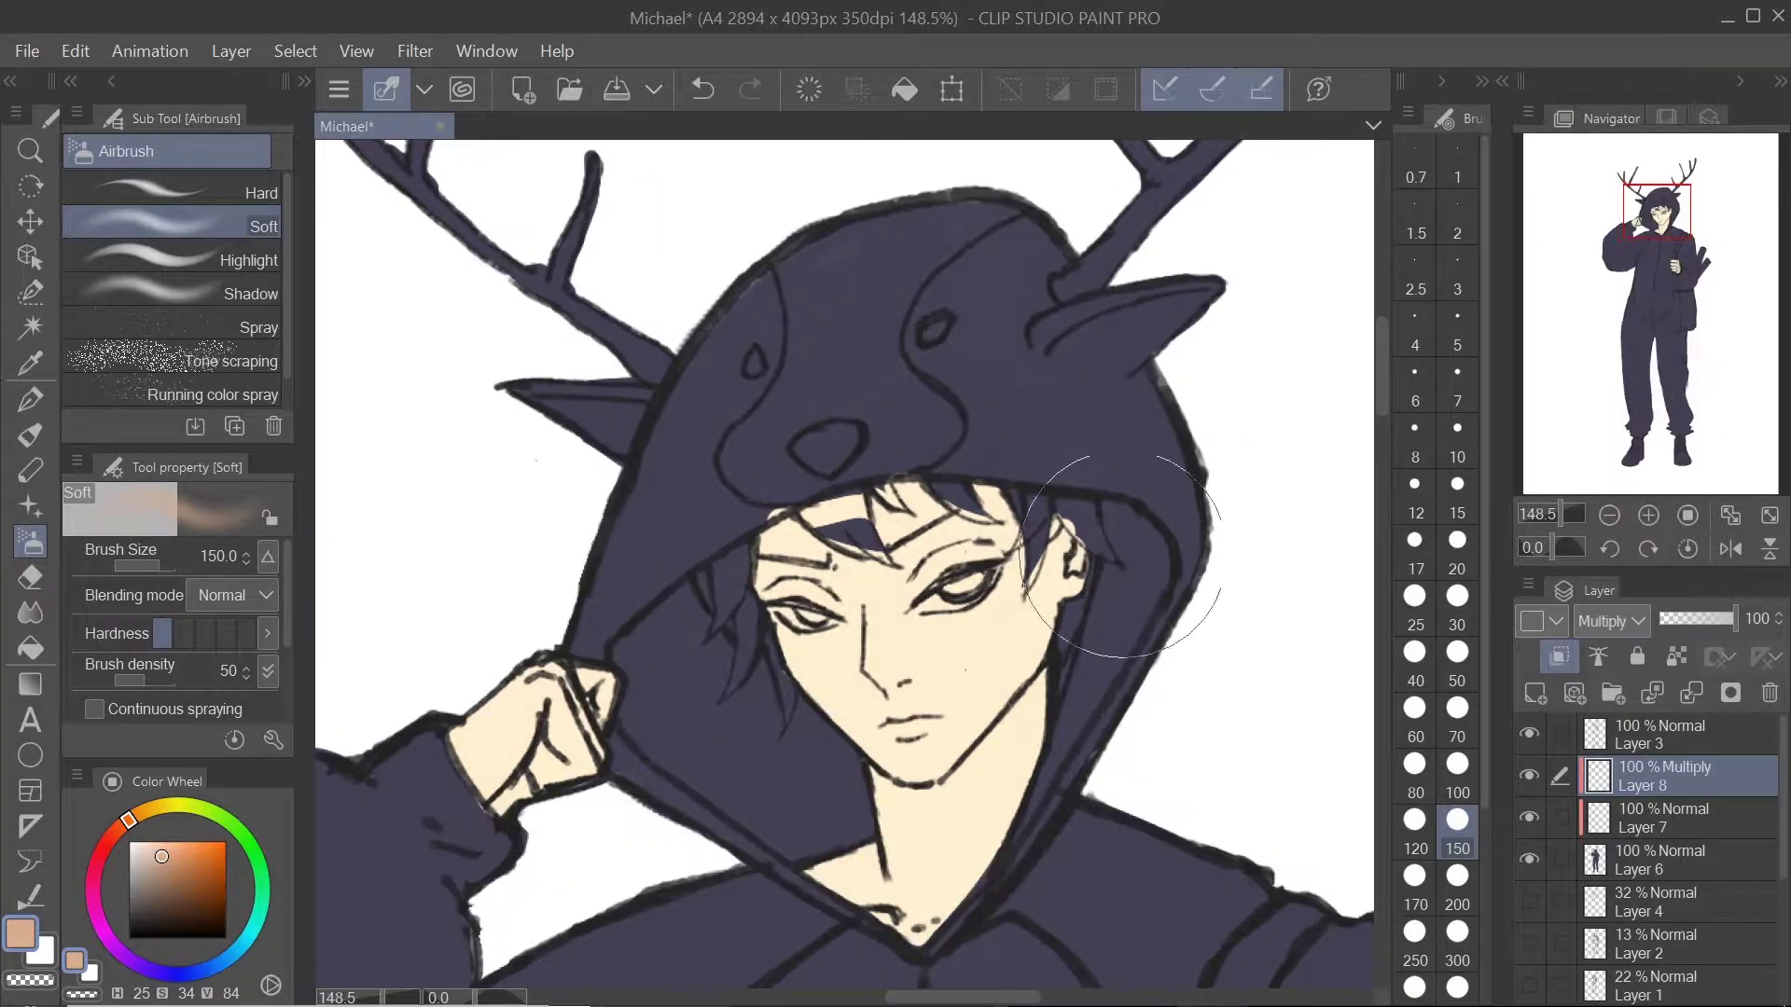
Step: Airbrush soft tan shadows on the face, neck and both hands at brush size 100, with the shadow layer at 56% opacity
left_click(1457, 763)
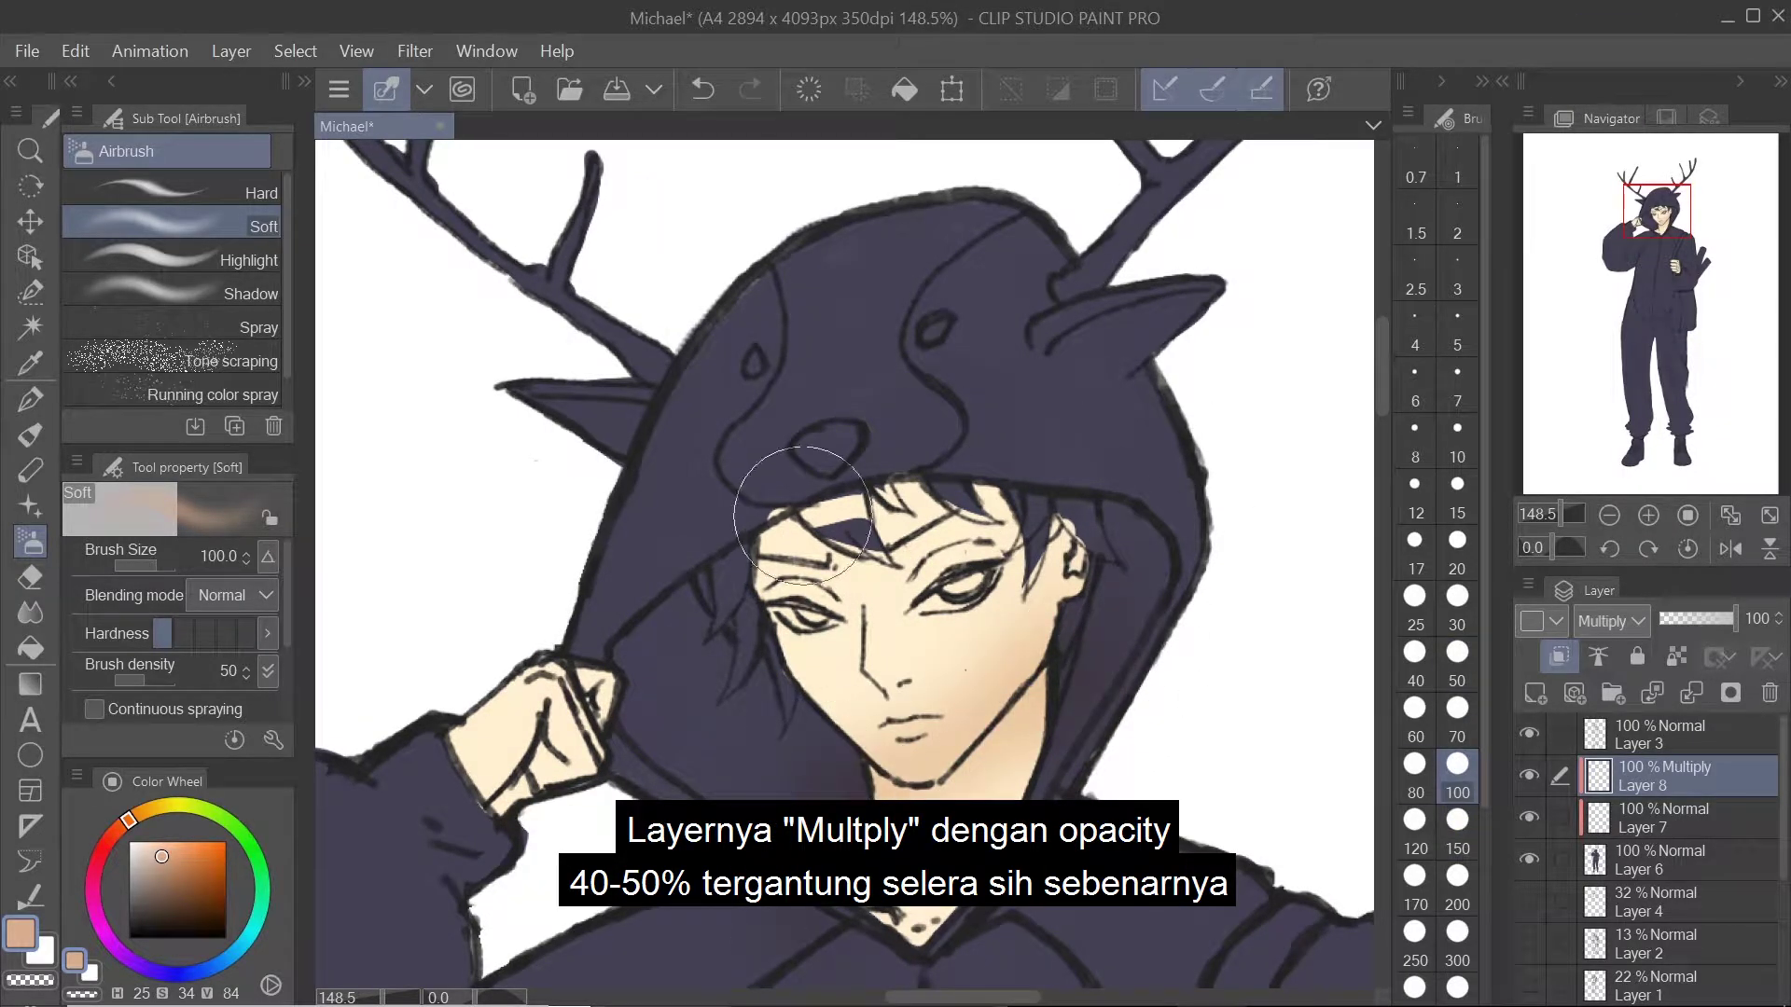
left_click(1703, 621)
left_click_drag(569, 826, 734, 724)
left_click_drag(737, 718, 714, 731)
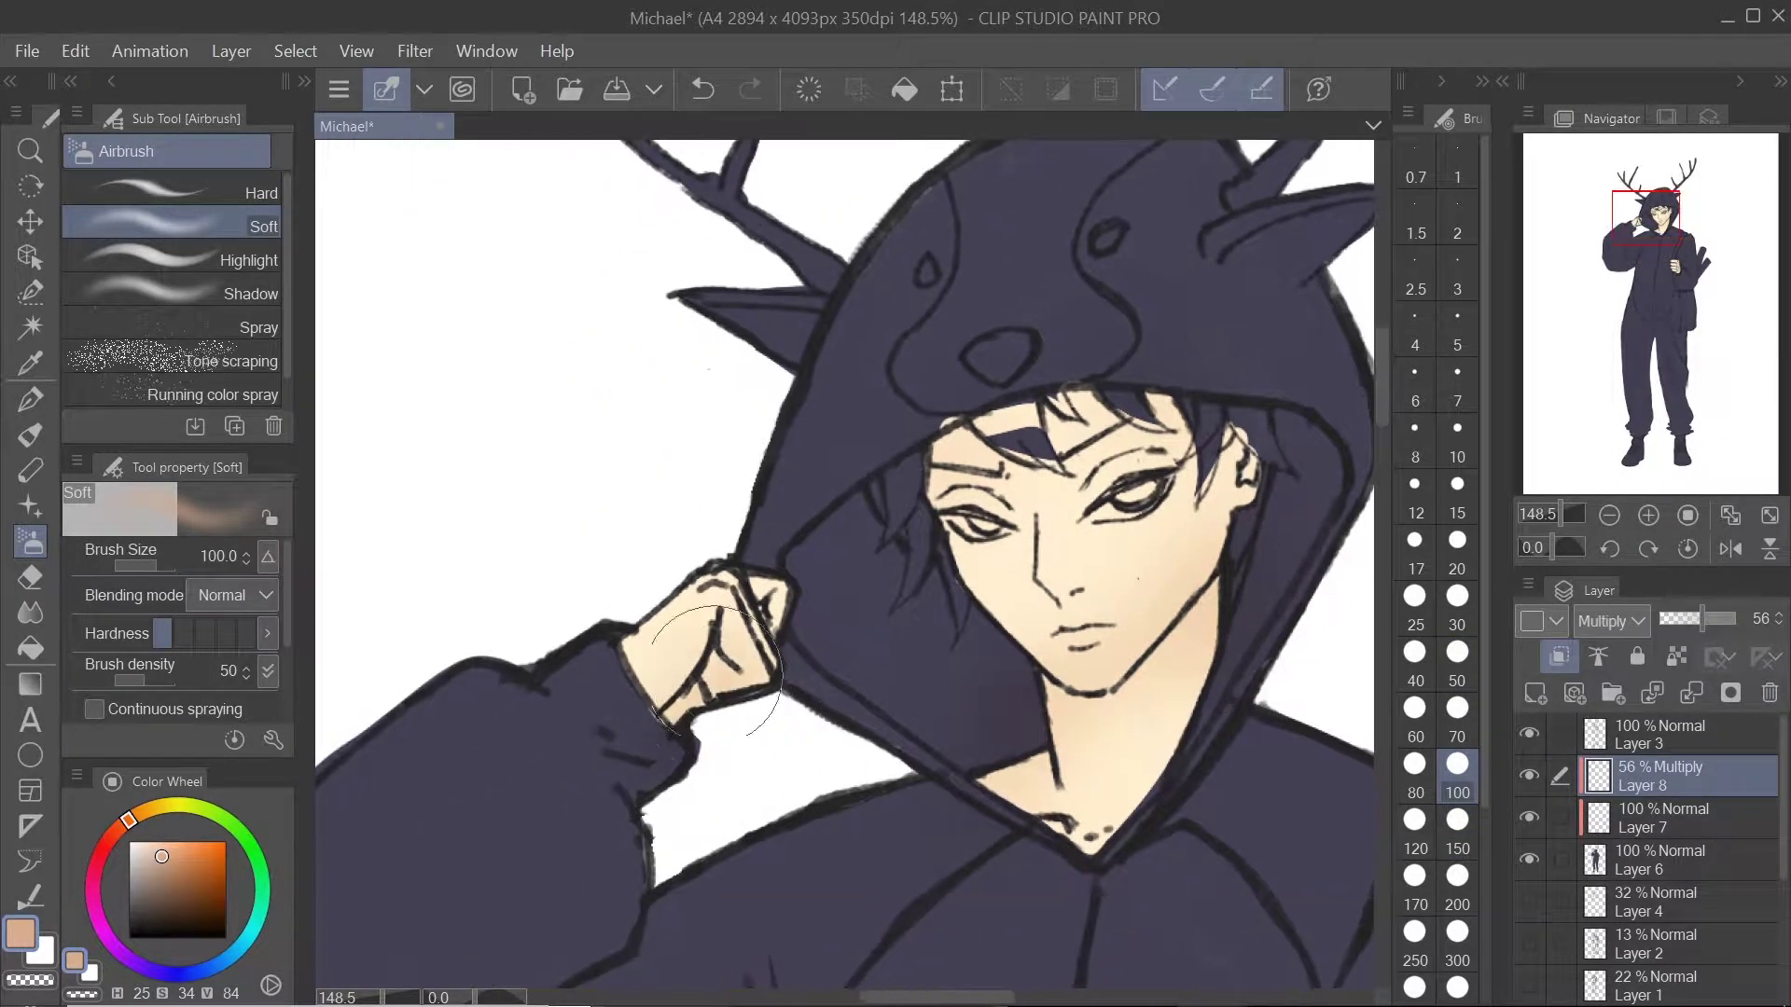
scroll(886, 830, "down", 2)
left_click_drag(989, 886, 849, 524)
mouse_move(958, 761)
left_mouse_down()
mouse_move(991, 702)
mouse_move(988, 863)
left_mouse_up()
scroll(837, 382, "up", 5)
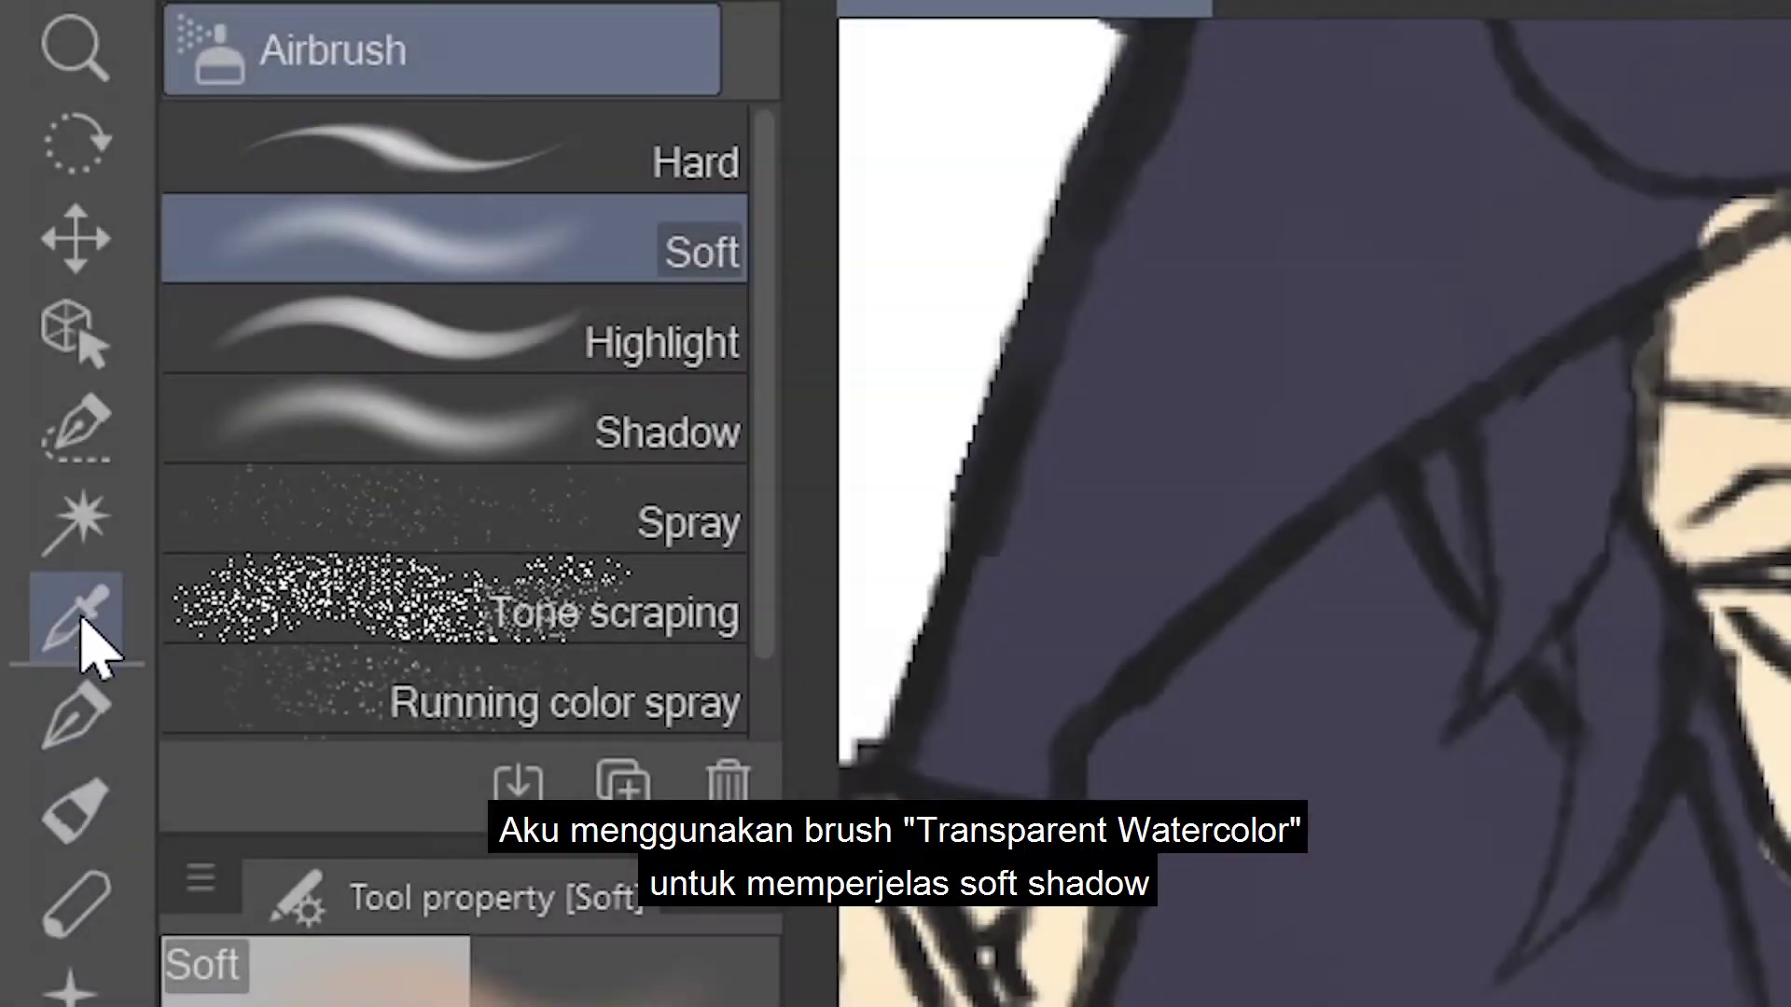
Step: Define the face and neck shadows with the Transparent watercolor brush at size 30 in darker tan, with the shadow layer at 43% opacity
left_click(86, 825)
left_click(344, 68)
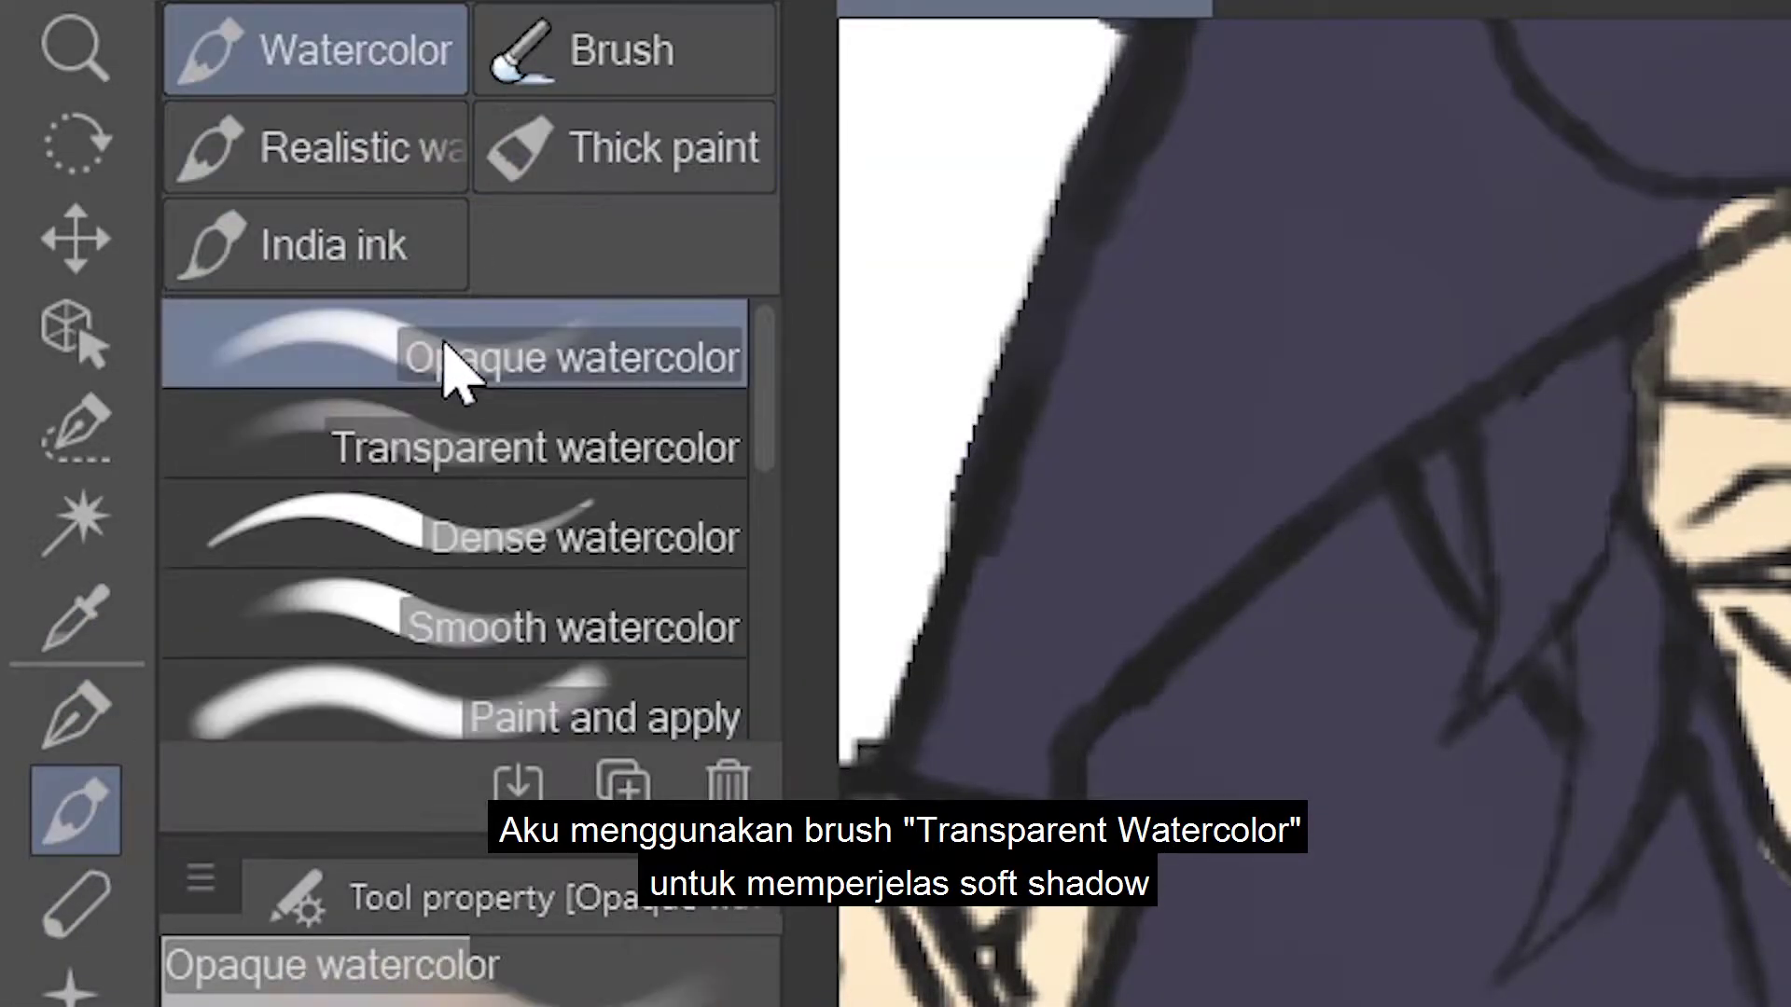
left_click(619, 448)
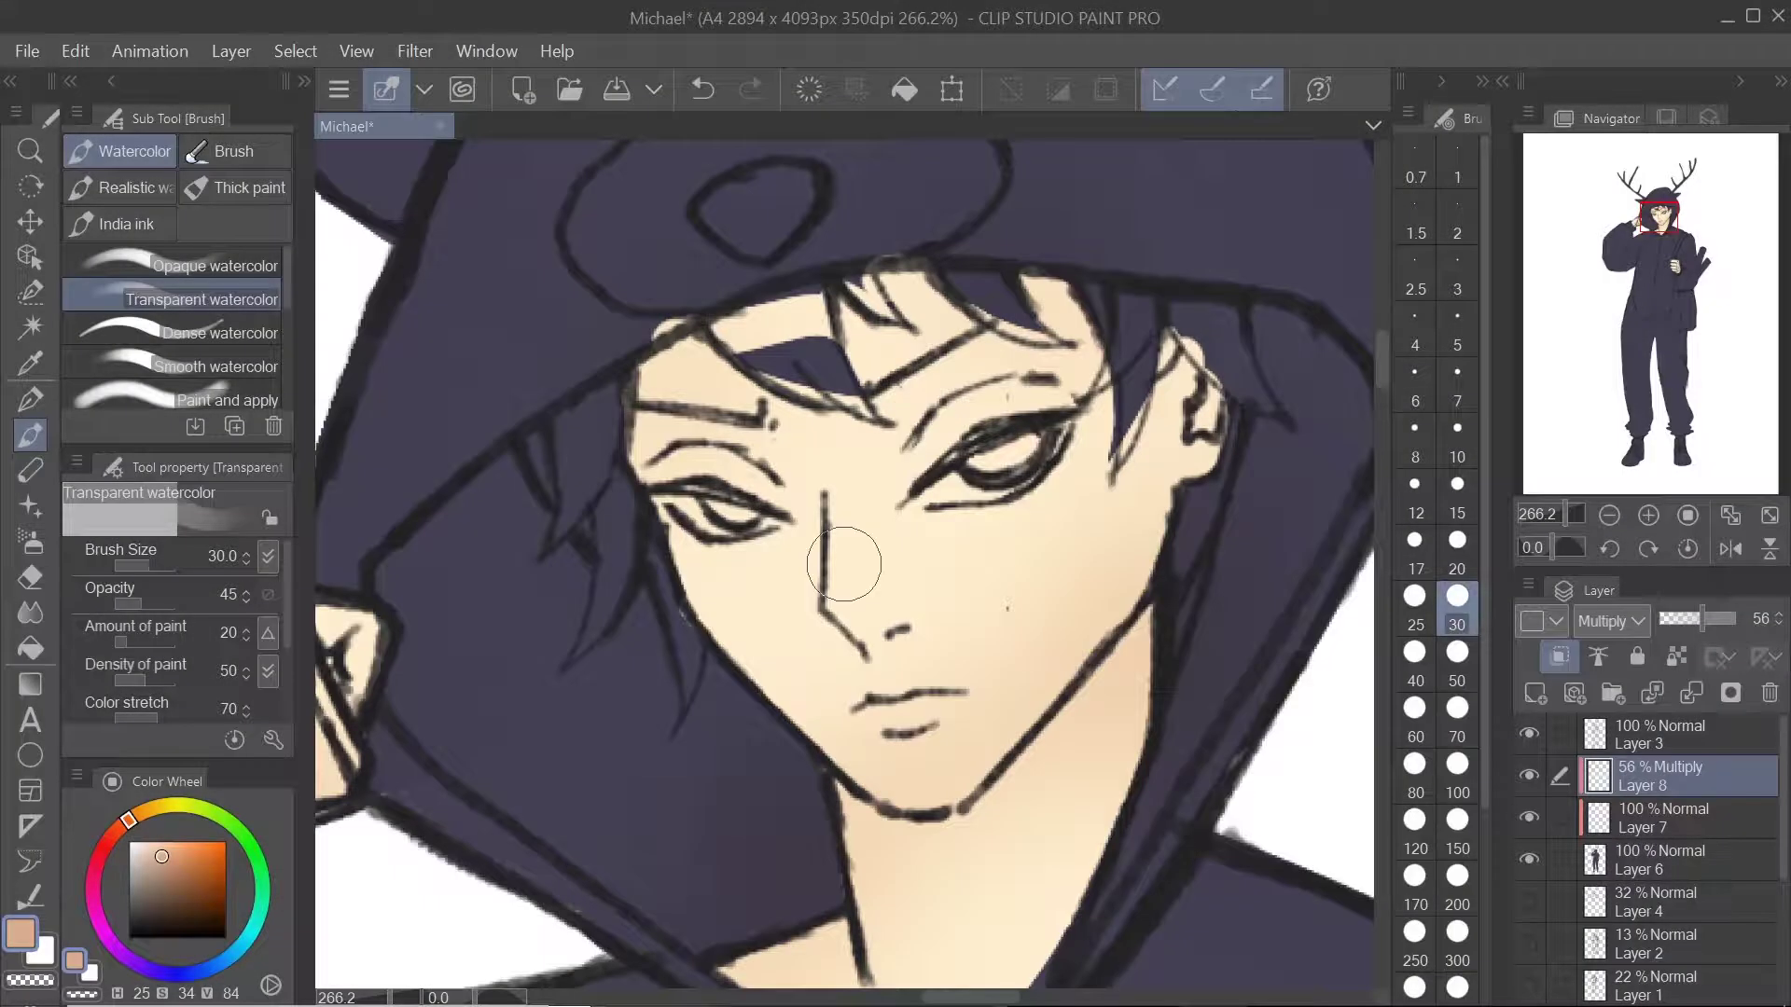
left_click_drag(1702, 620, 1701, 620)
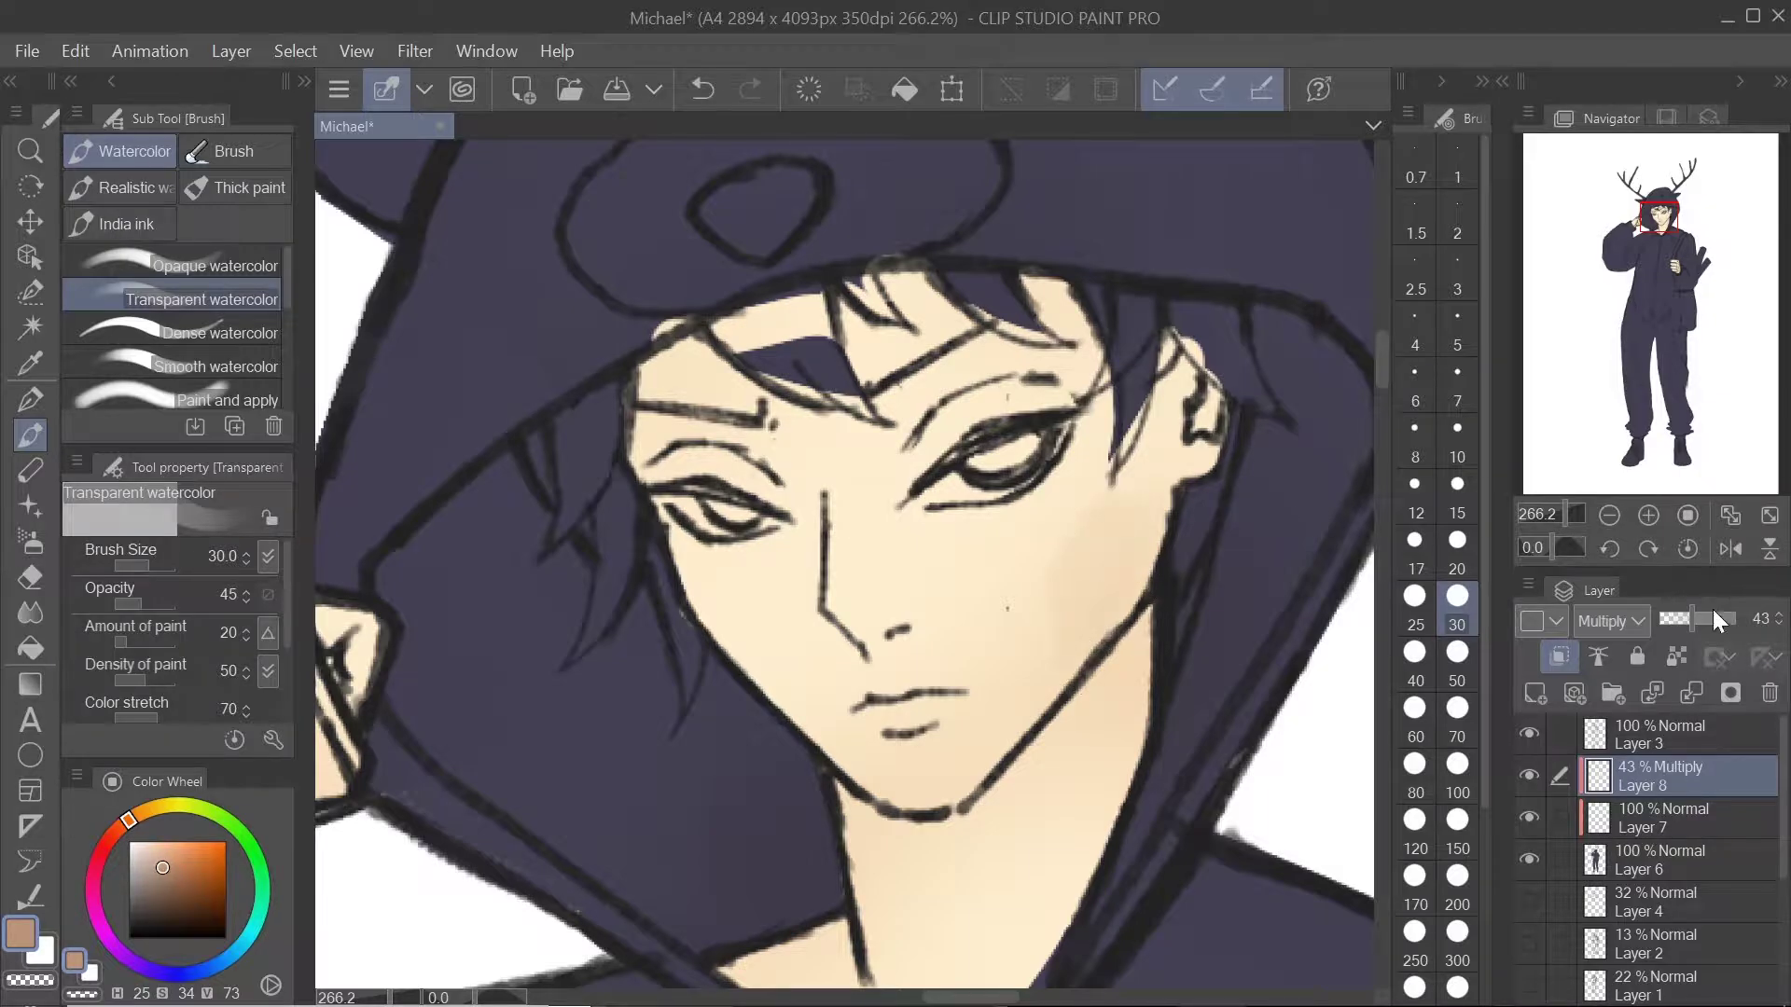
mouse_move(1141, 642)
left_mouse_down()
mouse_move(1056, 726)
mouse_move(889, 840)
left_mouse_up()
left_click_drag(1200, 470, 1266, 656)
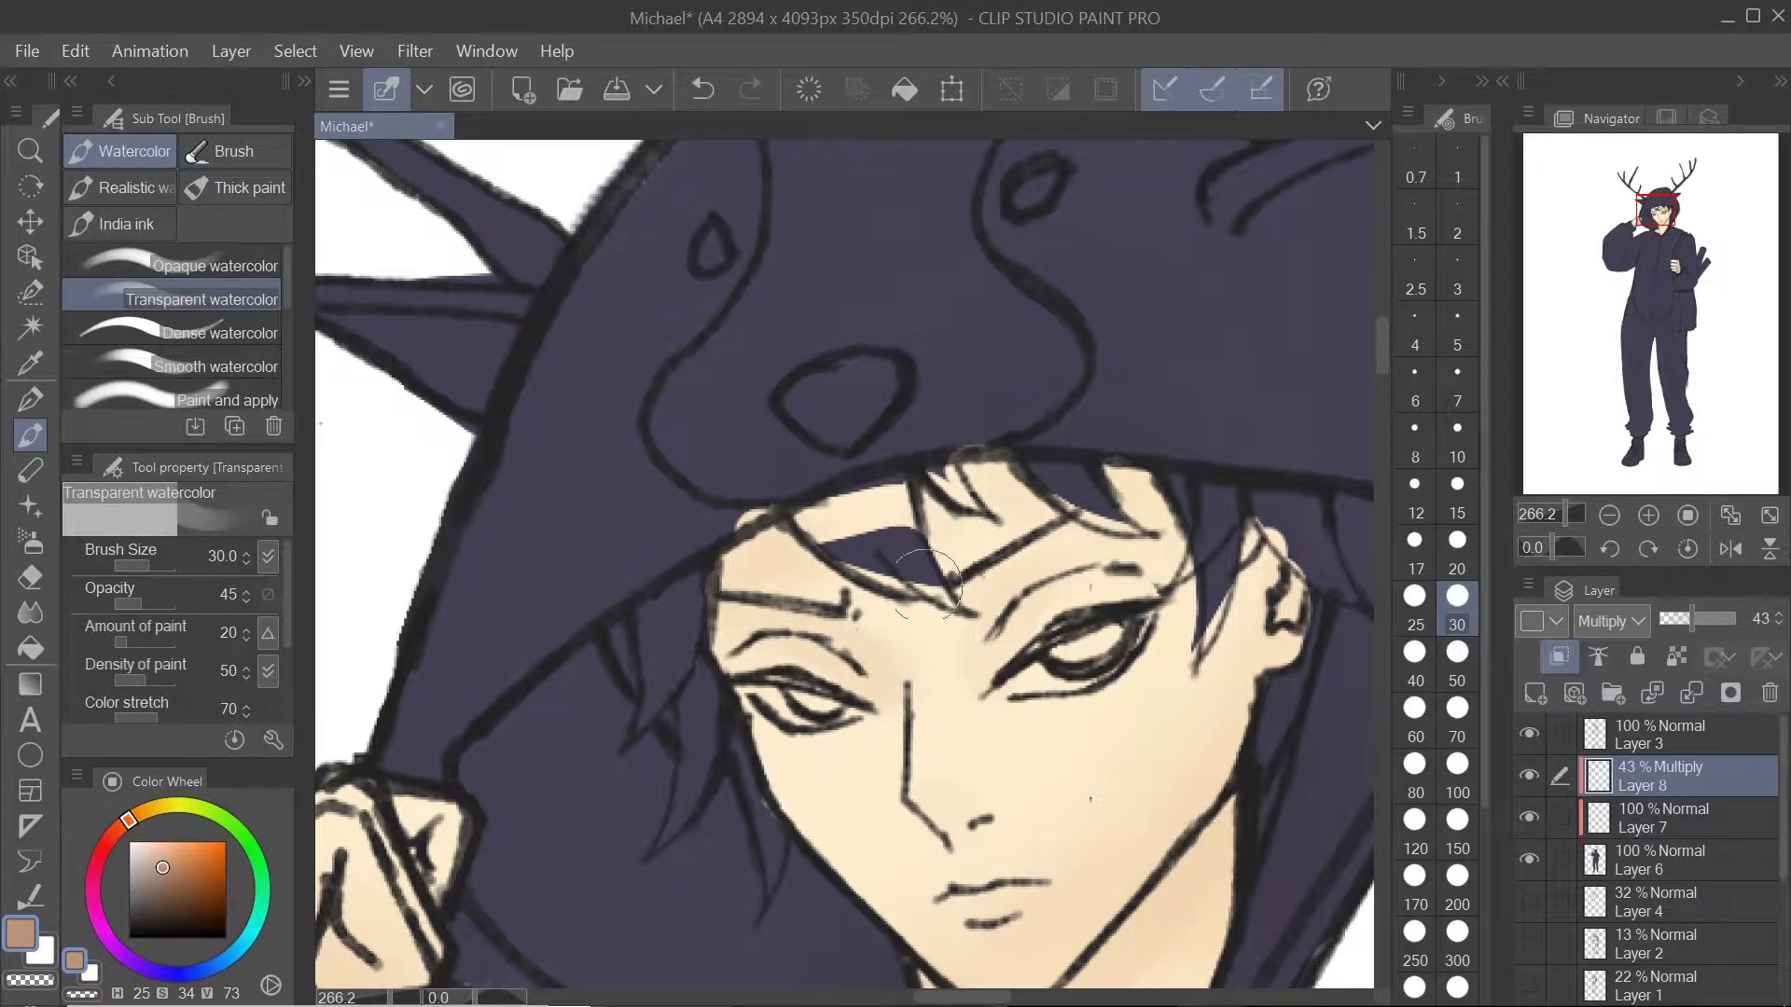
left_click_drag(924, 578, 998, 182)
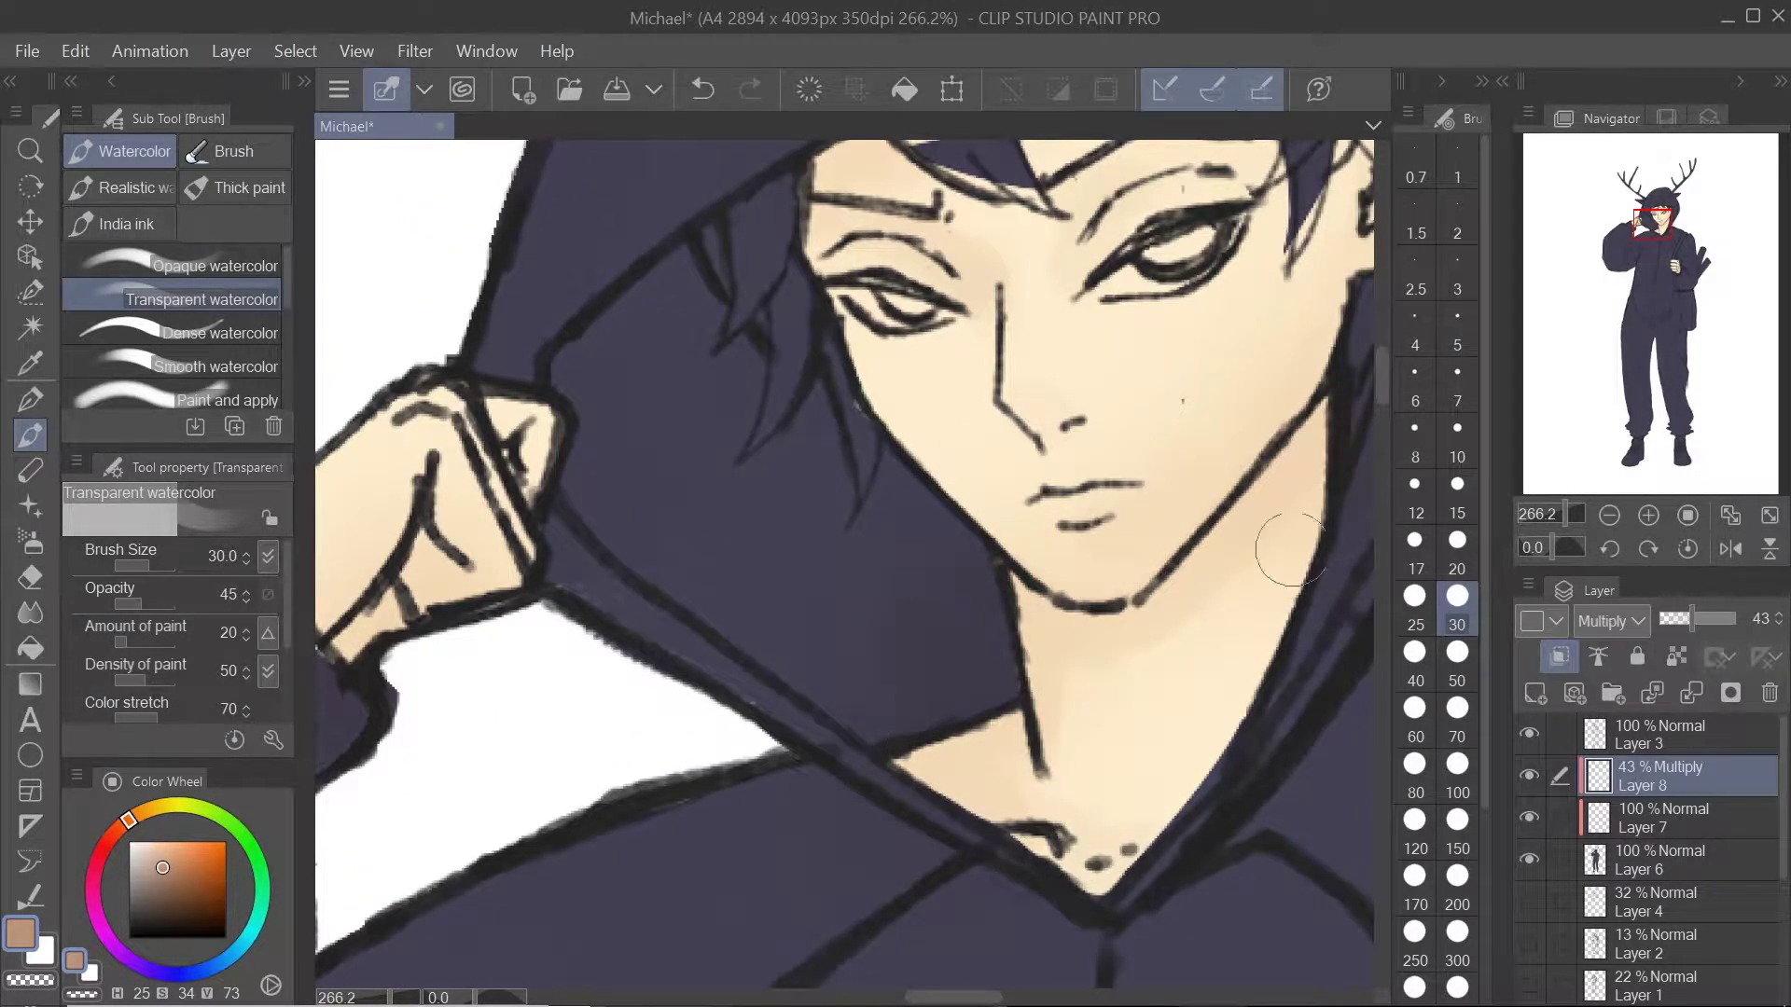
Step: Define the soft shadows on both hands with the Transparent watercolor brush, reducing its size to 20
scroll(1220, 758, "down", 3)
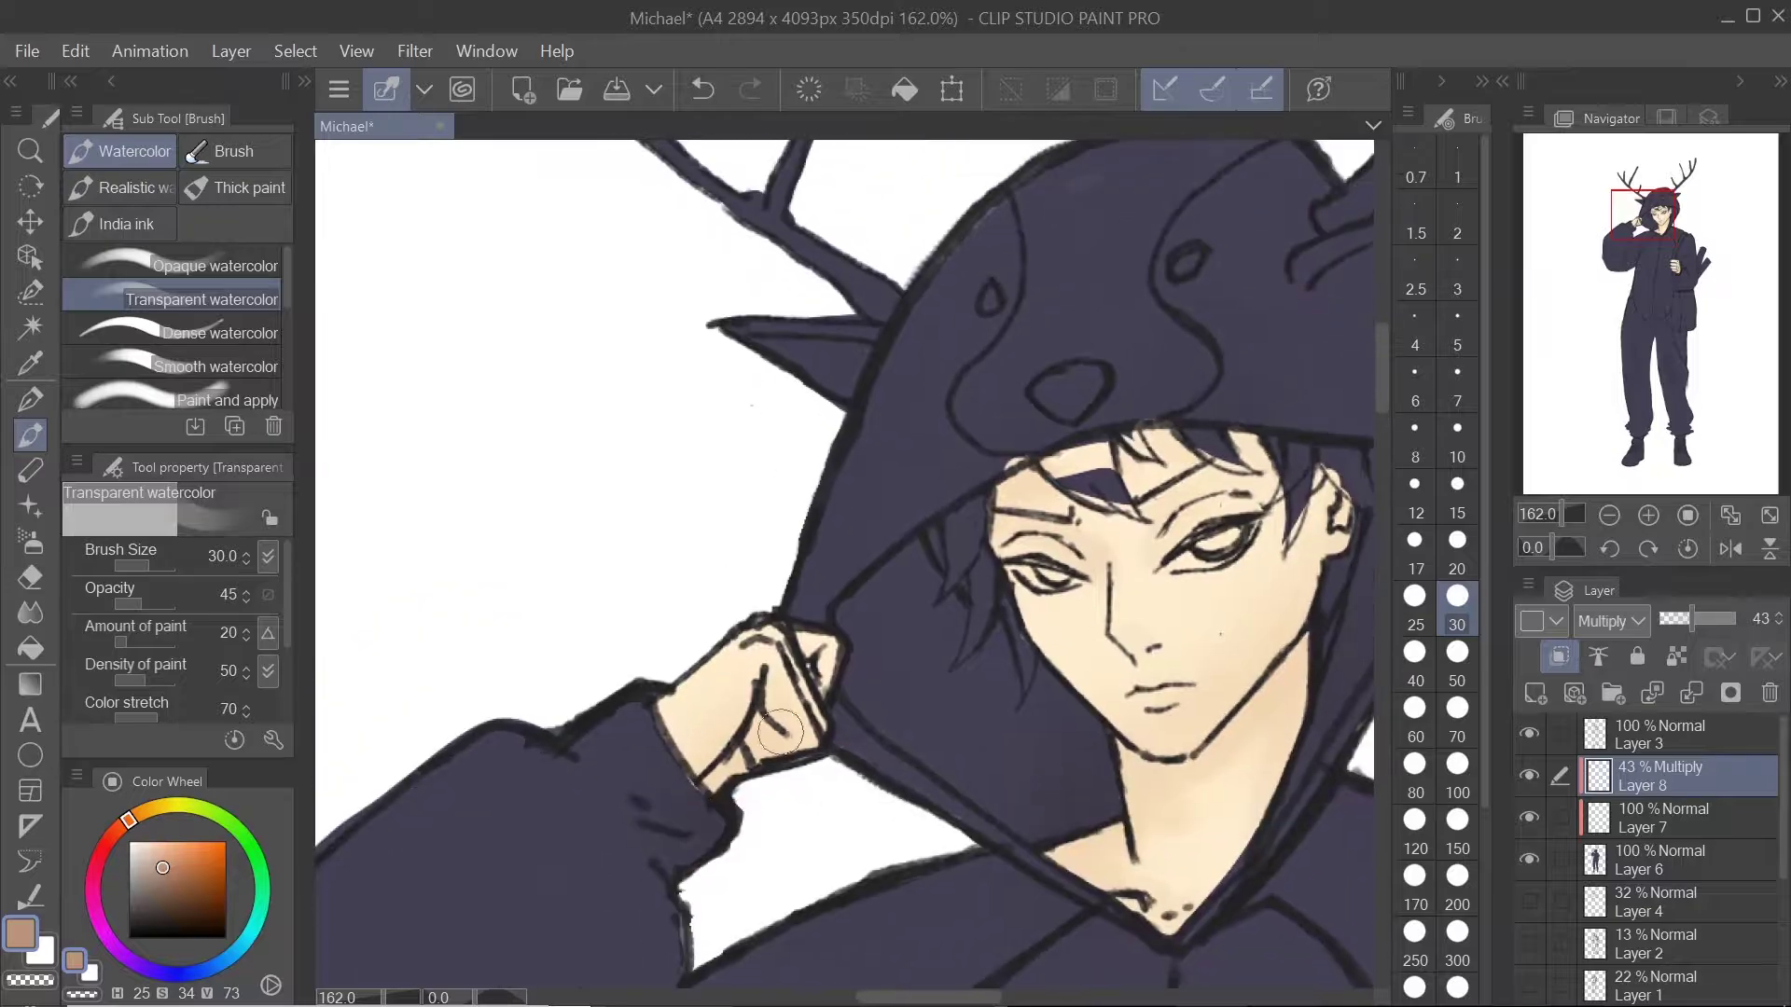
scroll(749, 620, "down", 2)
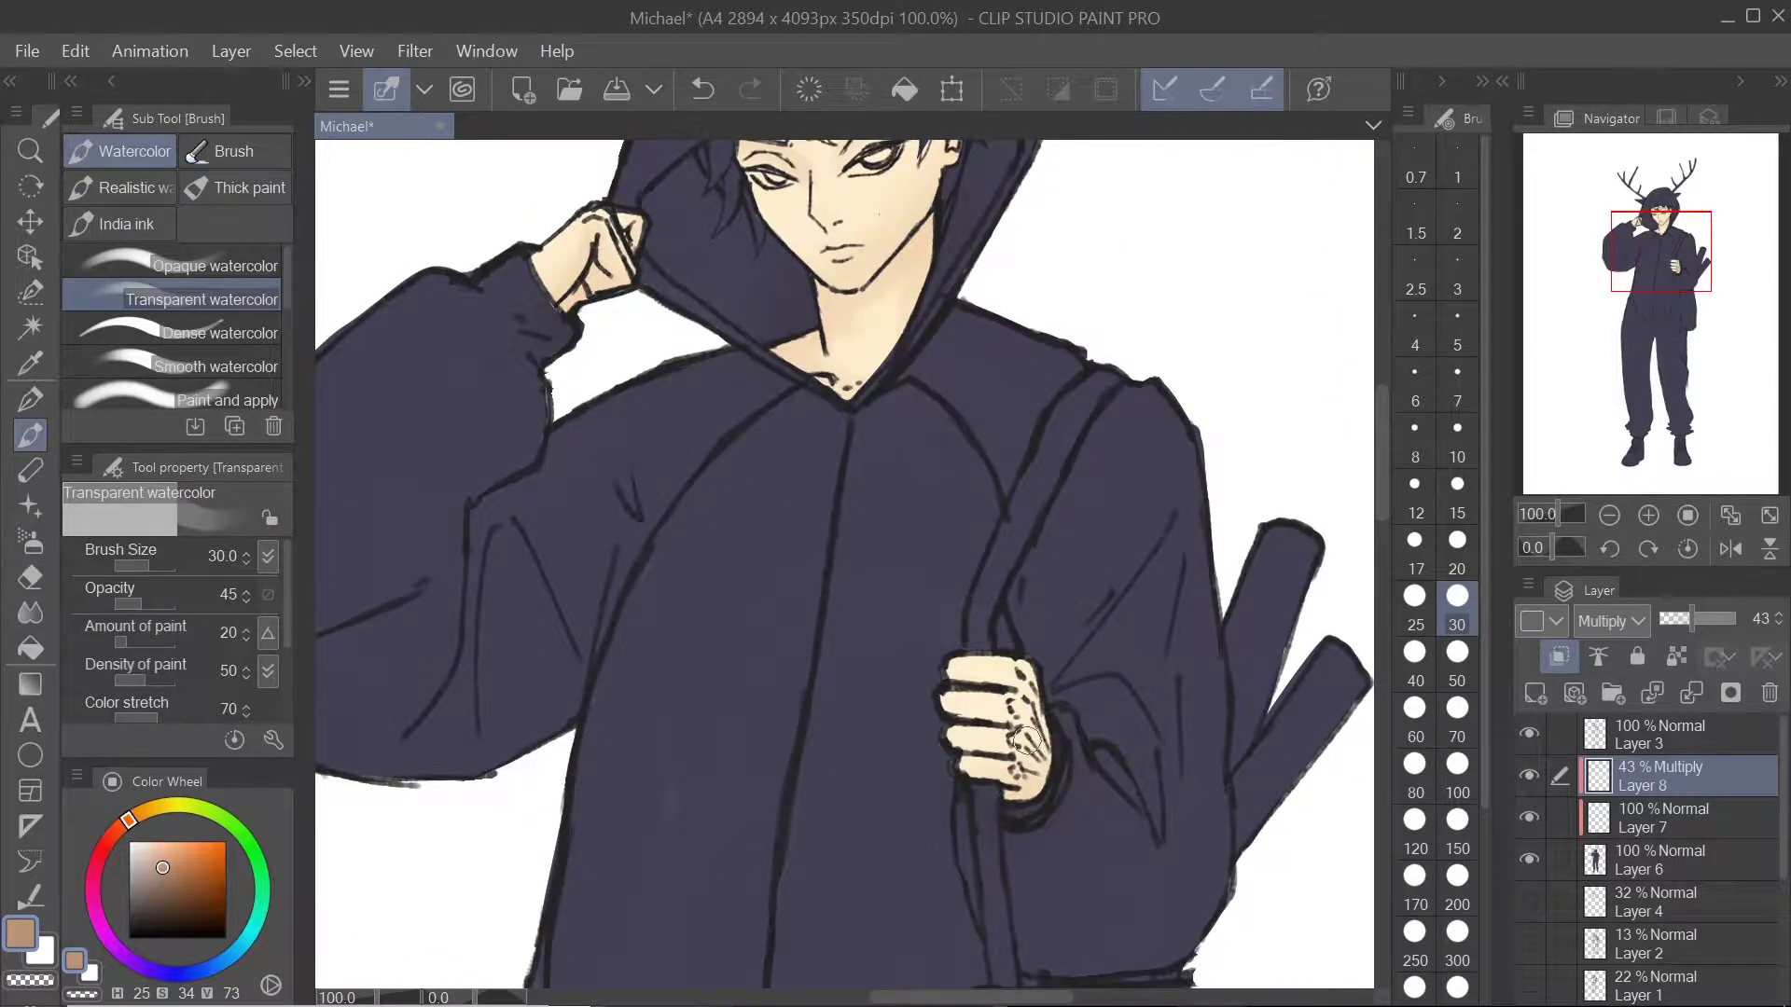
key("bracketleft")
key("bracketleft")
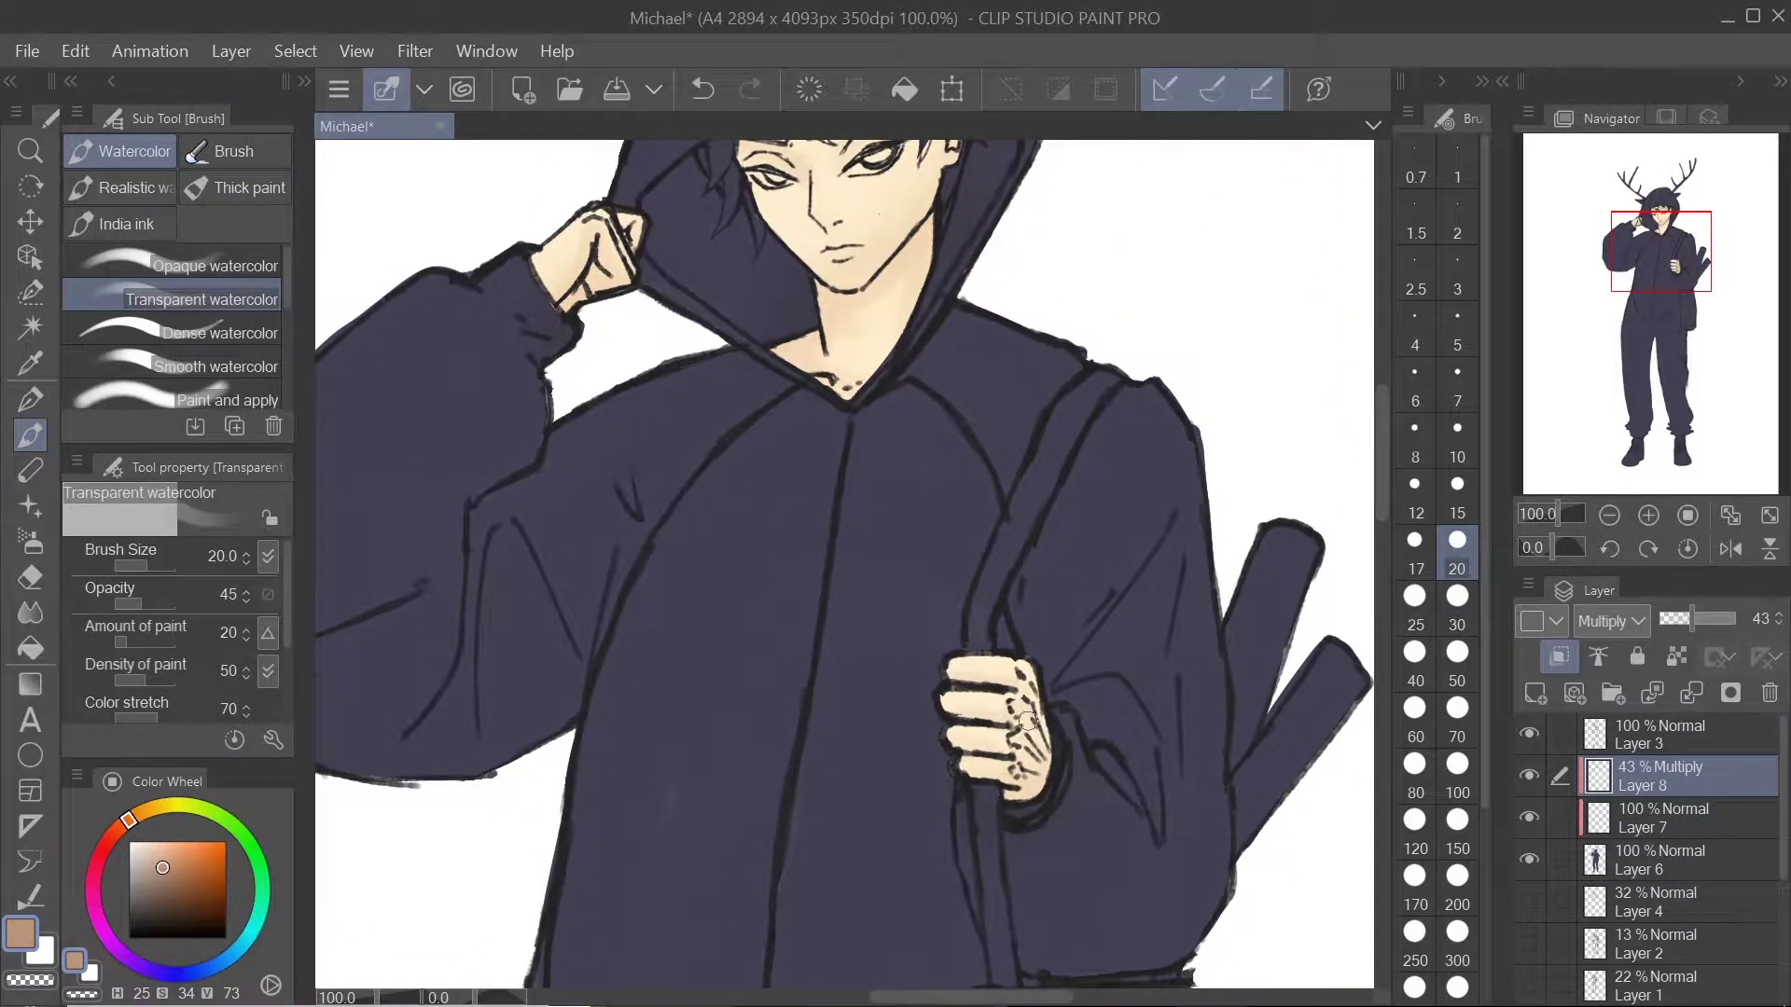
Step: Add another clipped raster layer set to Multiply, and choose a reddish-brown shadow color with the Opaque watercolor brush
scroll(1033, 693, "down", 1)
left_click(1534, 693)
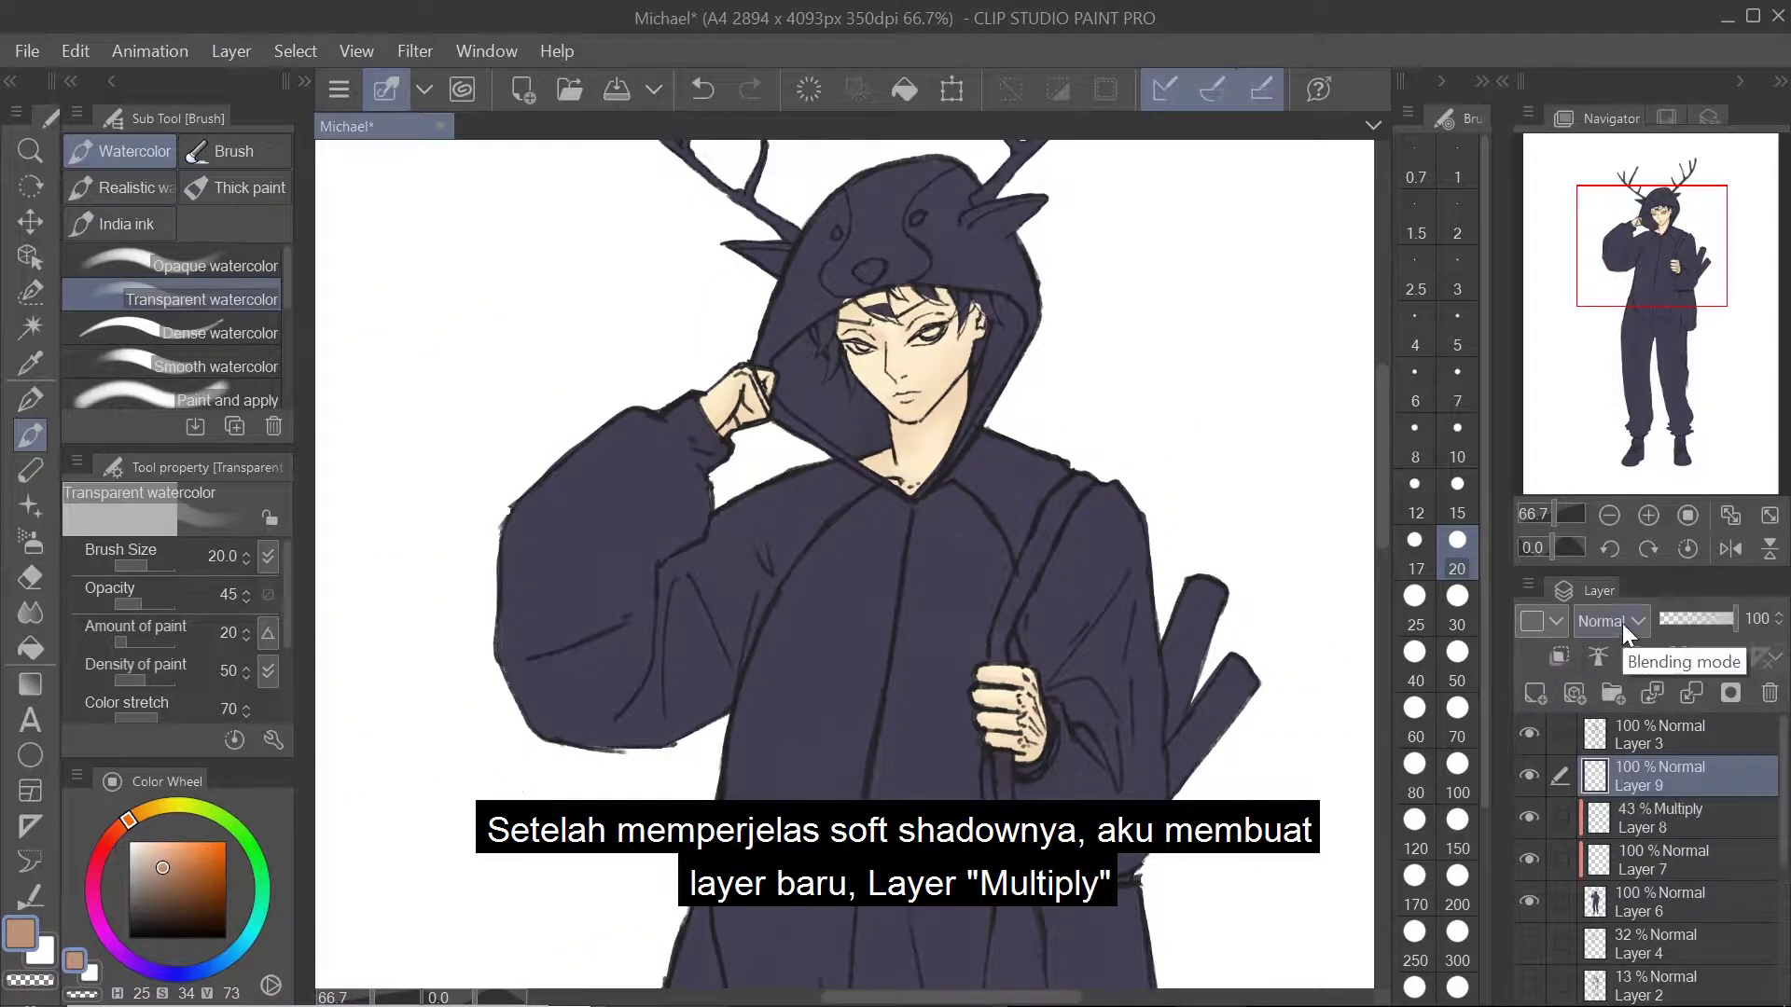
left_click(1611, 621)
left_click(1628, 67)
left_click(114, 833)
key("ctrl+plus")
left_click(212, 266)
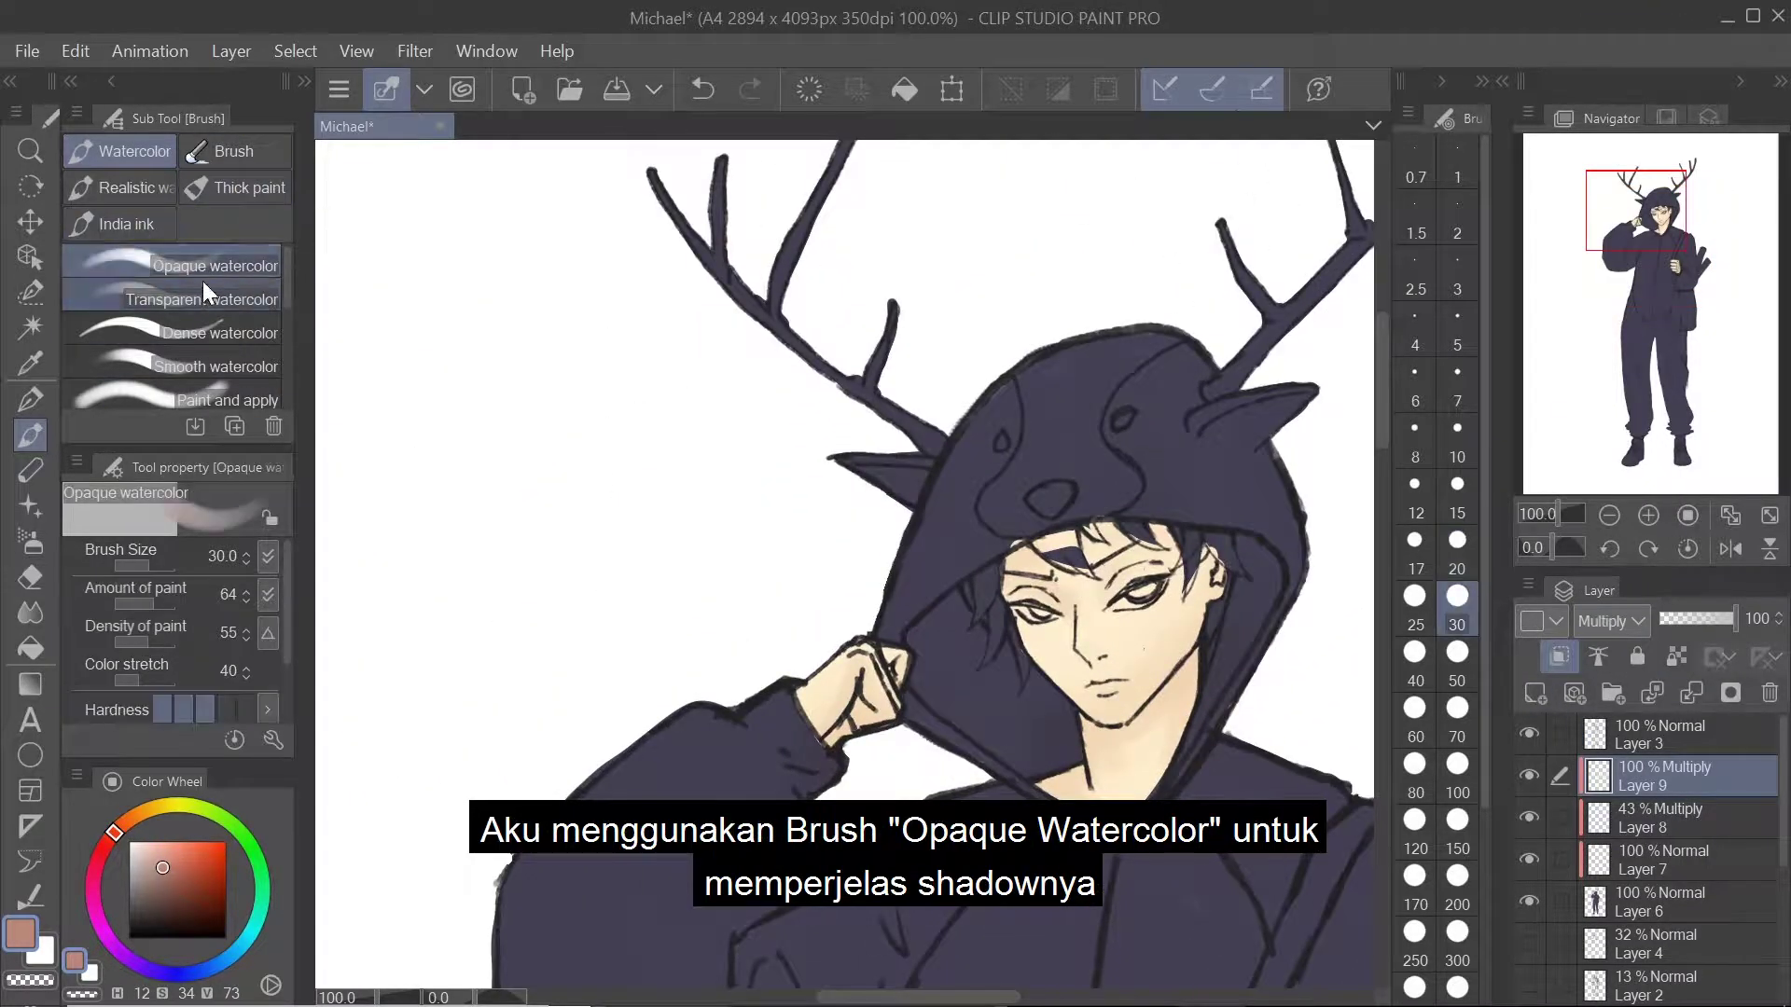
Step: Paint a reddish-brown shadow at the inner corner and upper lid of the eye nearest the visible ear, using brush size 15
key("ctrl+plus")
key("ctrl+plus")
key("ctrl+plus")
mouse_move(936, 553)
left_mouse_down()
mouse_move(914, 611)
mouse_move(1078, 691)
left_mouse_up()
key("ctrl+z")
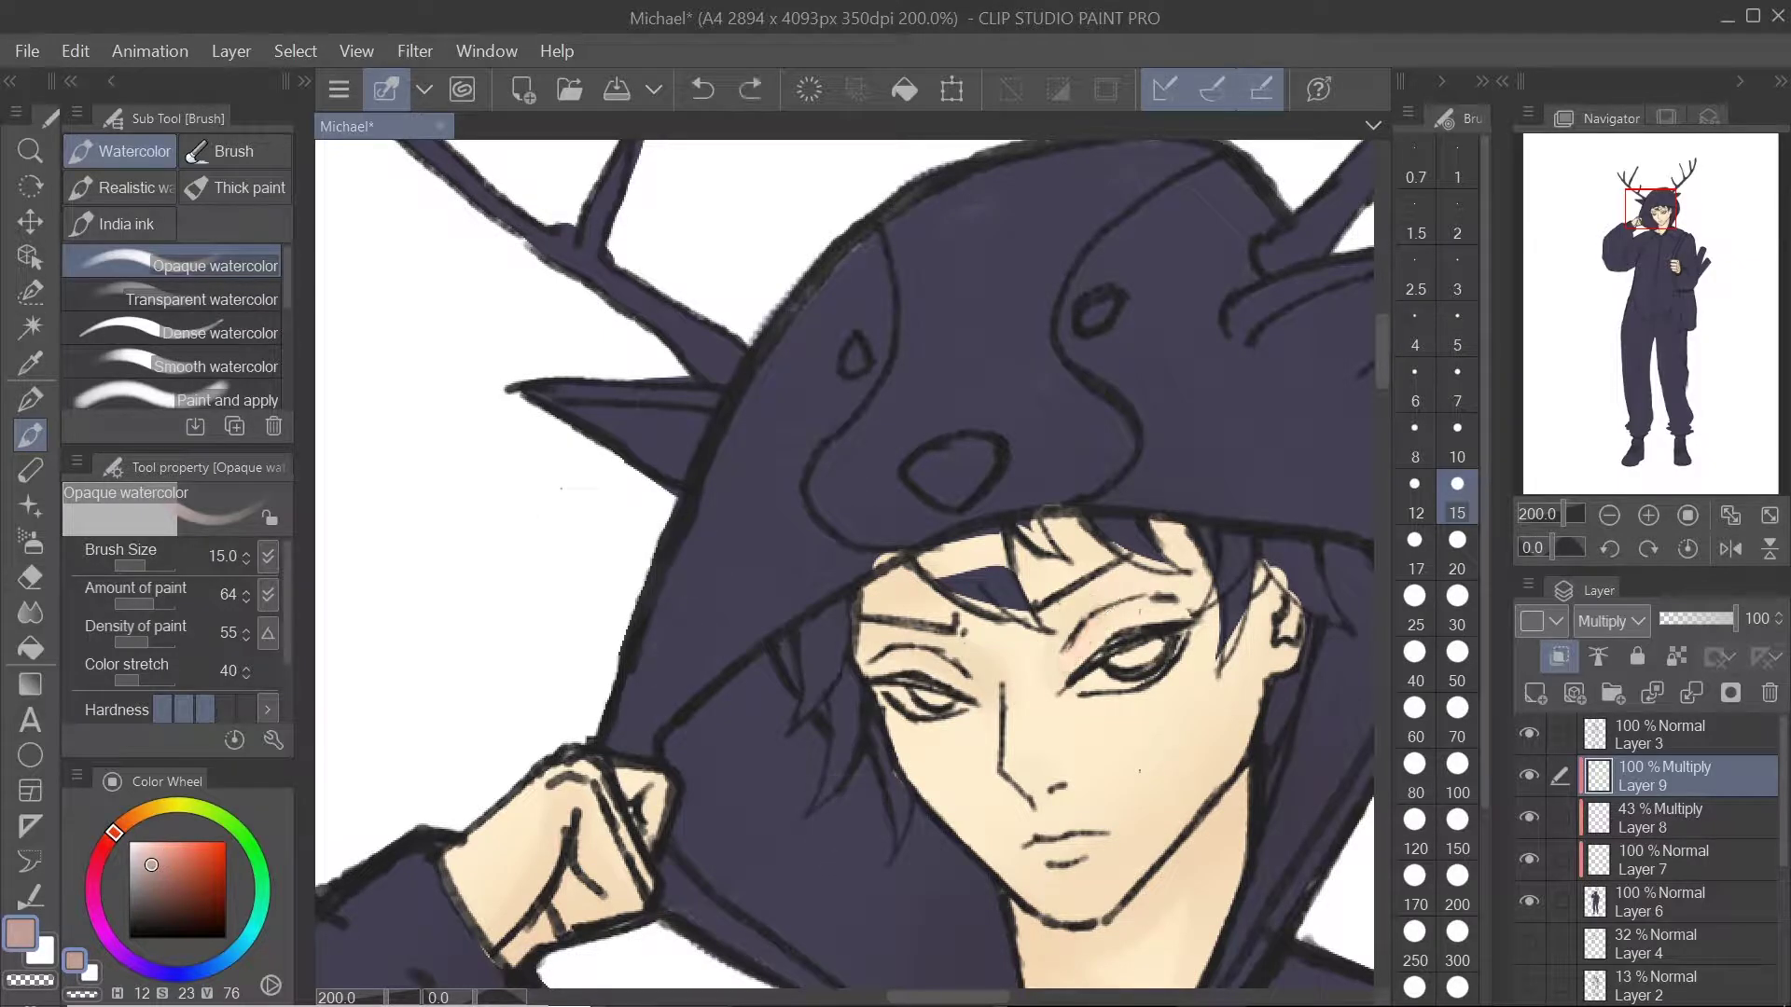
left_click_drag(1093, 607, 1064, 695)
scroll(1063, 695, "up", 2)
left_click_drag(932, 784, 966, 653)
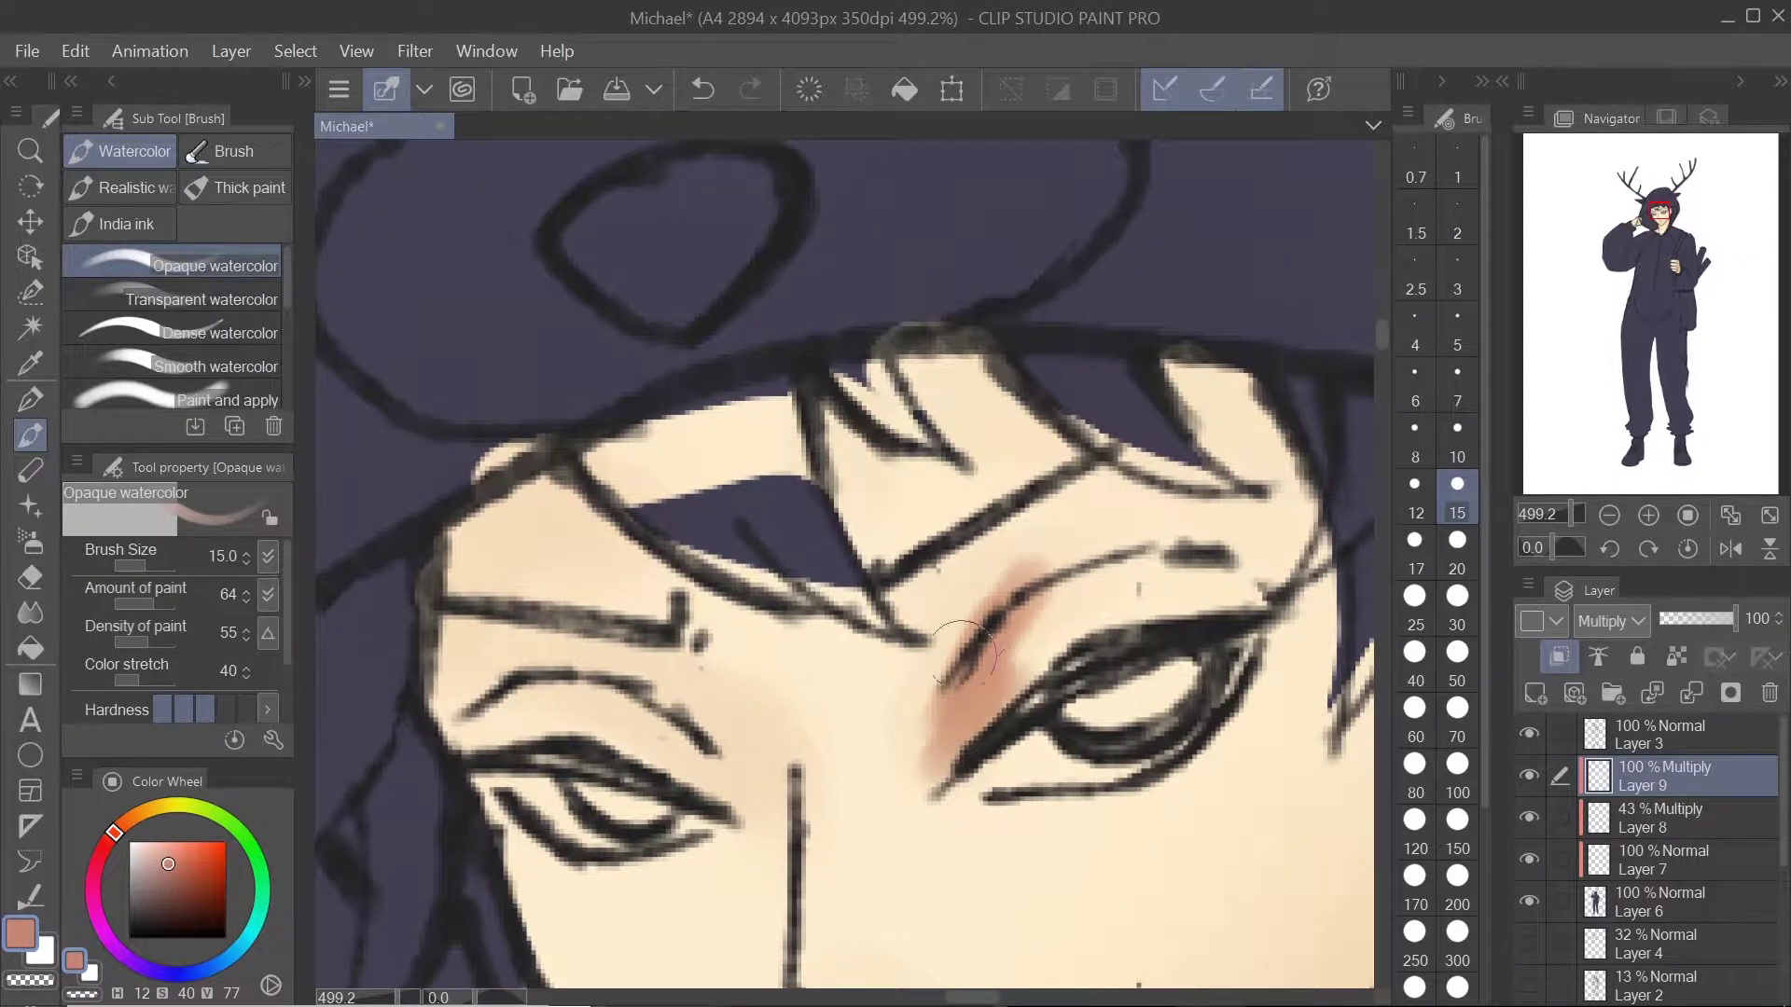
left_click_drag(969, 550, 893, 668)
mouse_move(936, 577)
left_mouse_down()
mouse_move(1107, 449)
mouse_move(1108, 598)
left_mouse_up()
key("ctrl+z")
mouse_move(942, 719)
left_mouse_down()
mouse_move(1110, 616)
mouse_move(997, 682)
left_mouse_up()
Step: Extend the reddish-brown shadow between that eye's brow and the nose bridge at brush size 20
scroll(996, 681, "down", 2)
key("bracketright")
left_click_drag(900, 522, 875, 644)
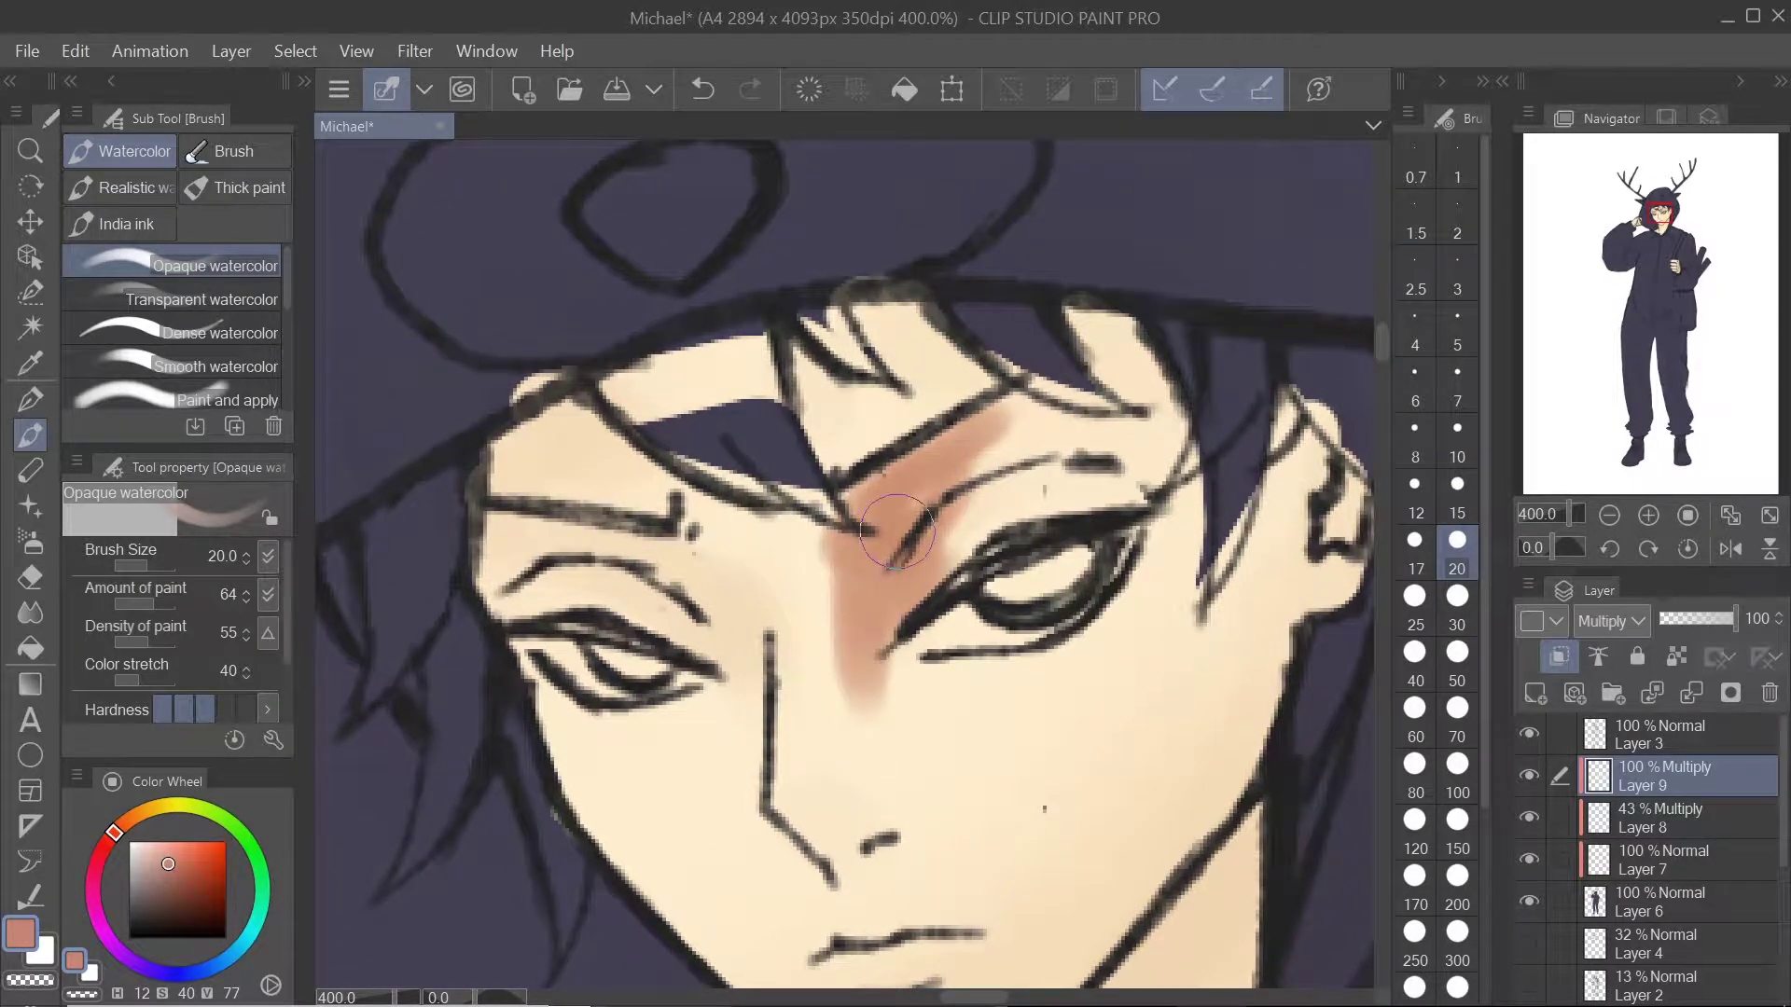
left_click_drag(886, 560, 904, 548)
scroll(905, 549, "up", 1)
Step: Refine the shadow along that eye's upper lid and brow at brush size 10, and soften it with the Blend tool
key("bracketleft")
key("bracketleft")
left_click_drag(984, 704, 1126, 678)
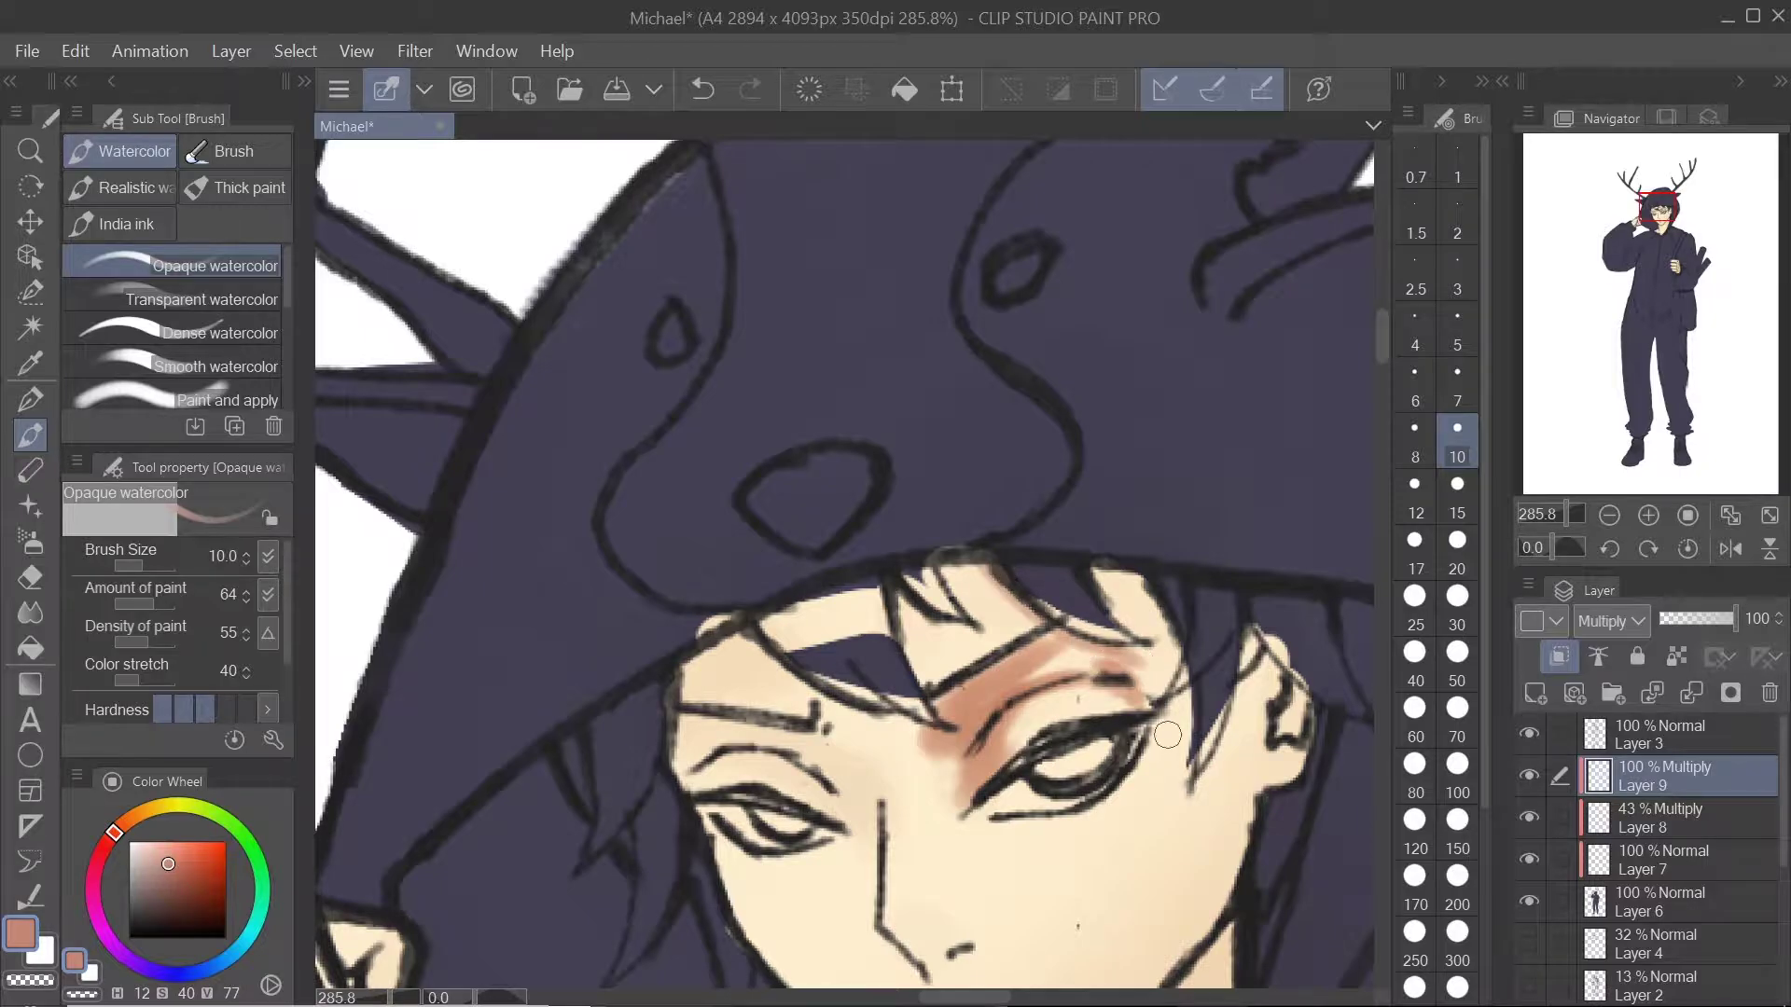
mouse_move(975, 724)
left_mouse_down()
mouse_move(1033, 612)
mouse_move(989, 657)
mouse_move(979, 616)
mouse_move(958, 620)
left_mouse_up()
key("j")
scroll(958, 619, "down", 2)
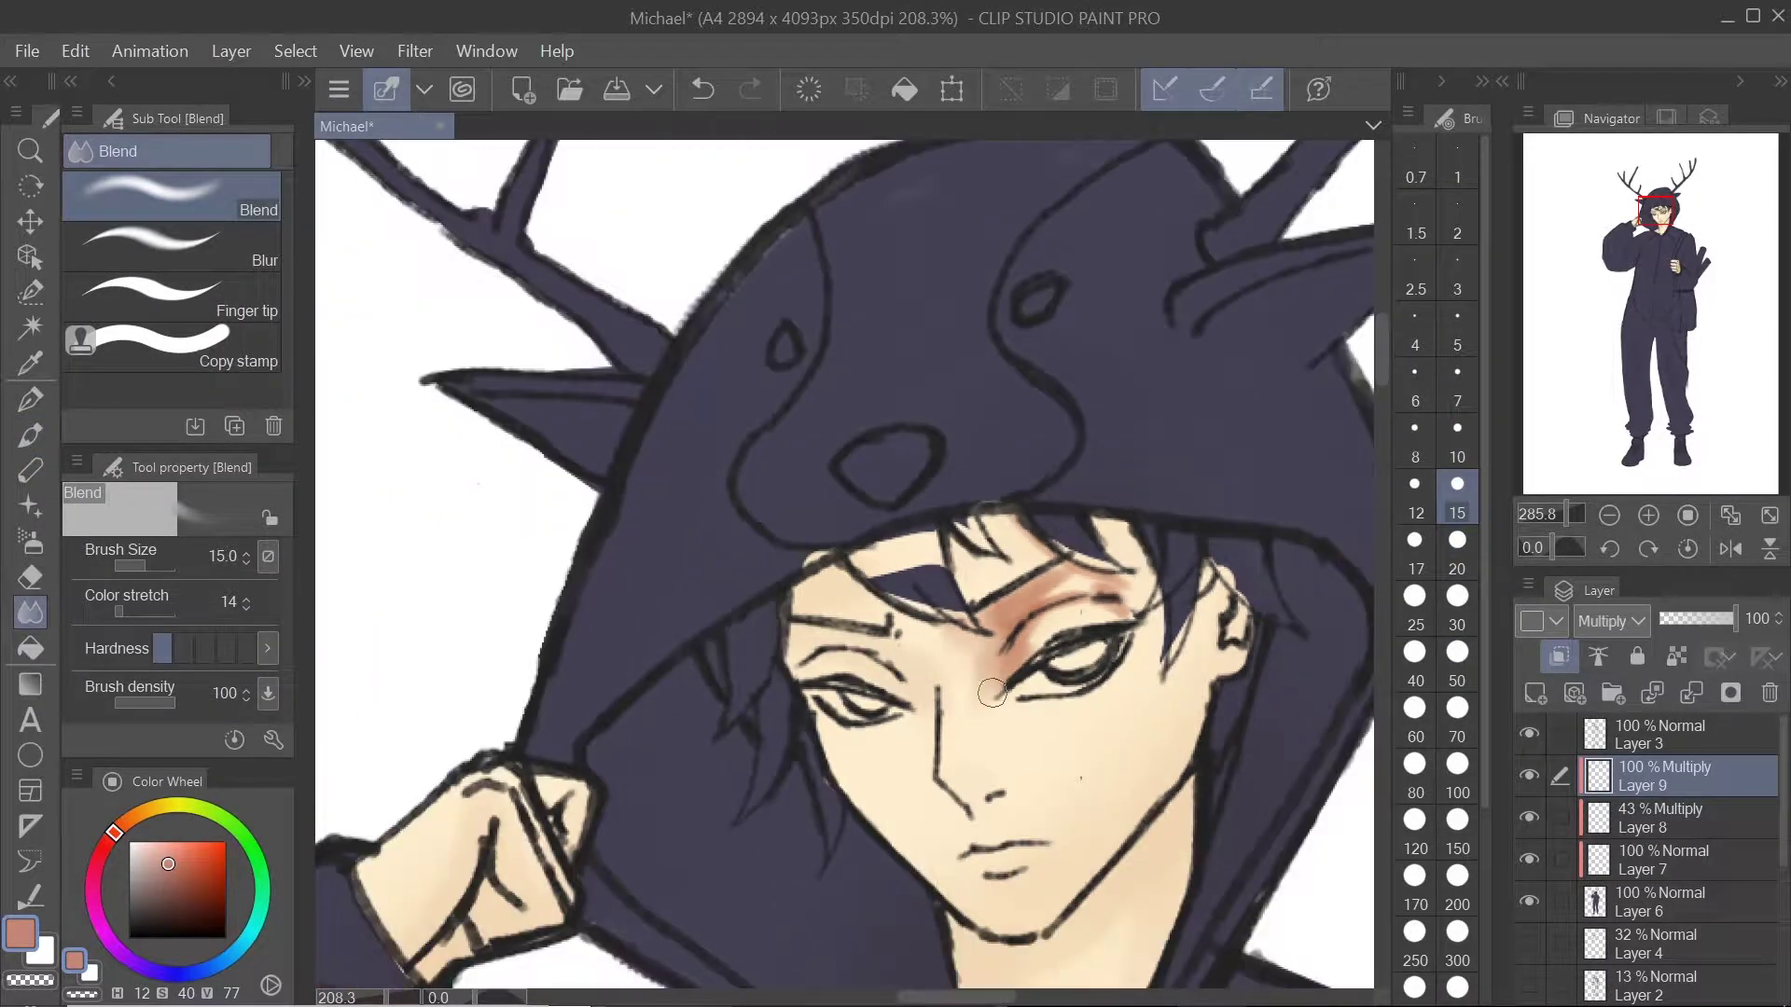
Step: Paint matching reddish-brown shadows around the other eye's socket, lid and brow with Opaque watercolor at size 10
key("b")
scroll(958, 619, "up", 2)
left_click_drag(903, 727, 869, 730)
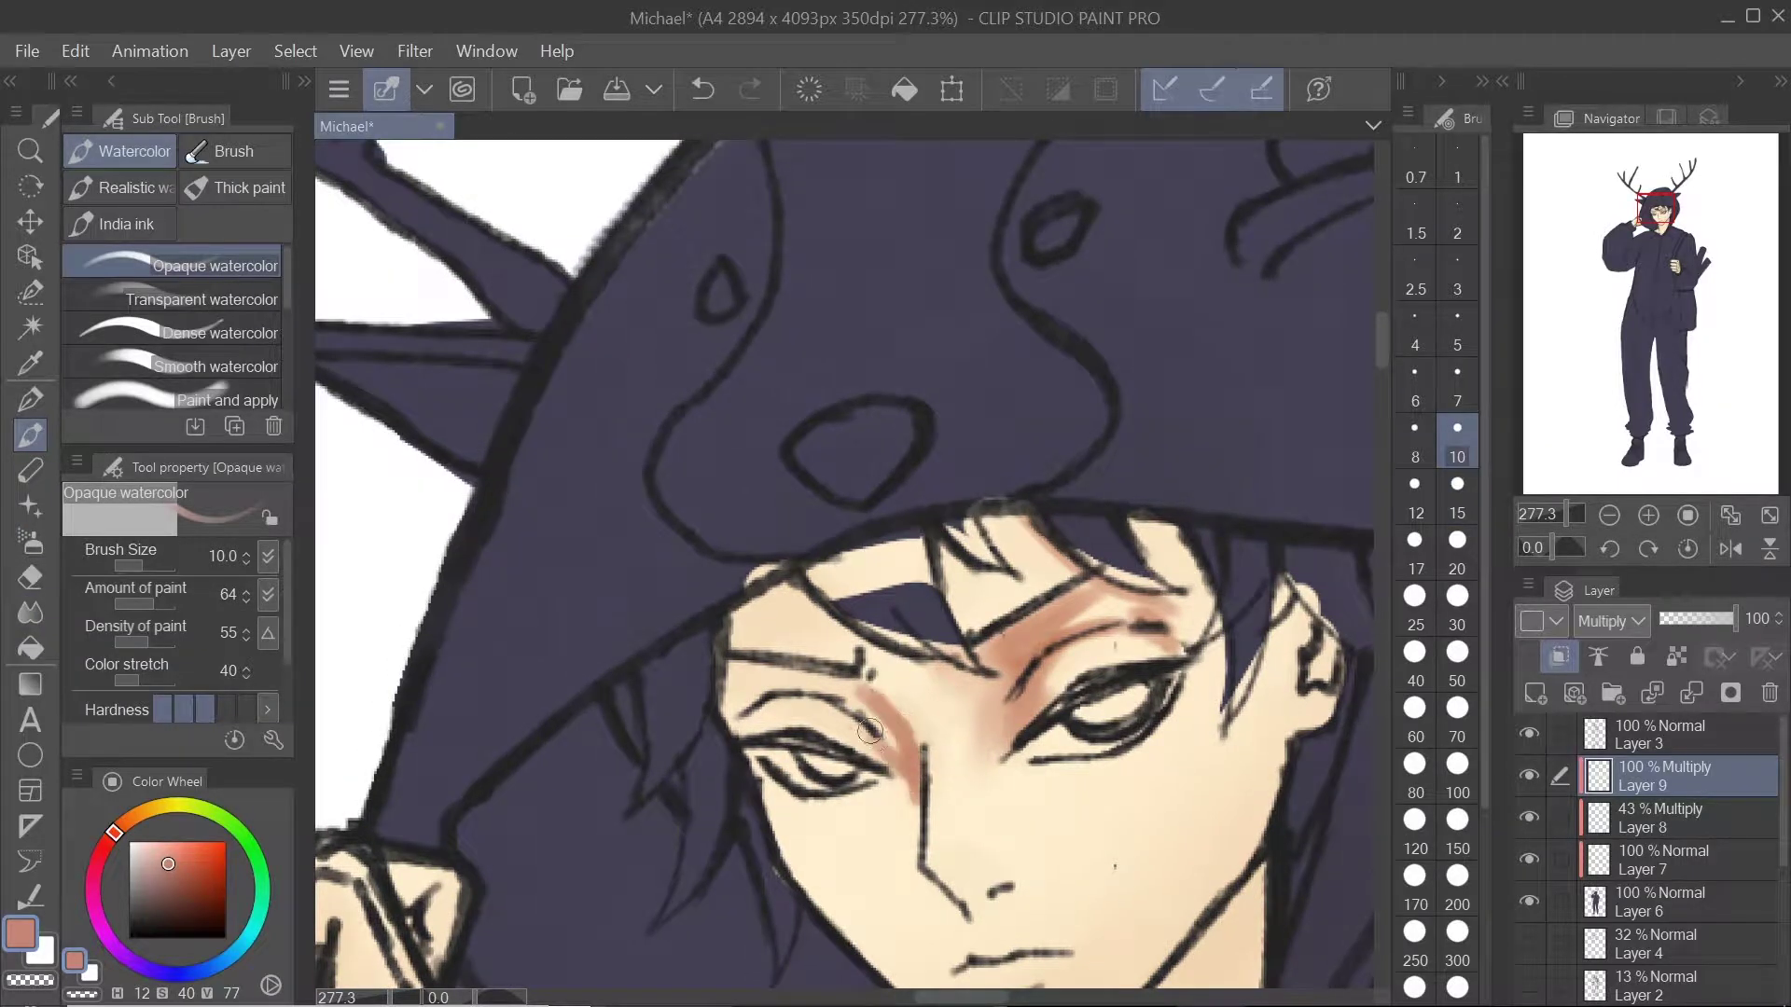
left_click_drag(736, 723, 730, 616)
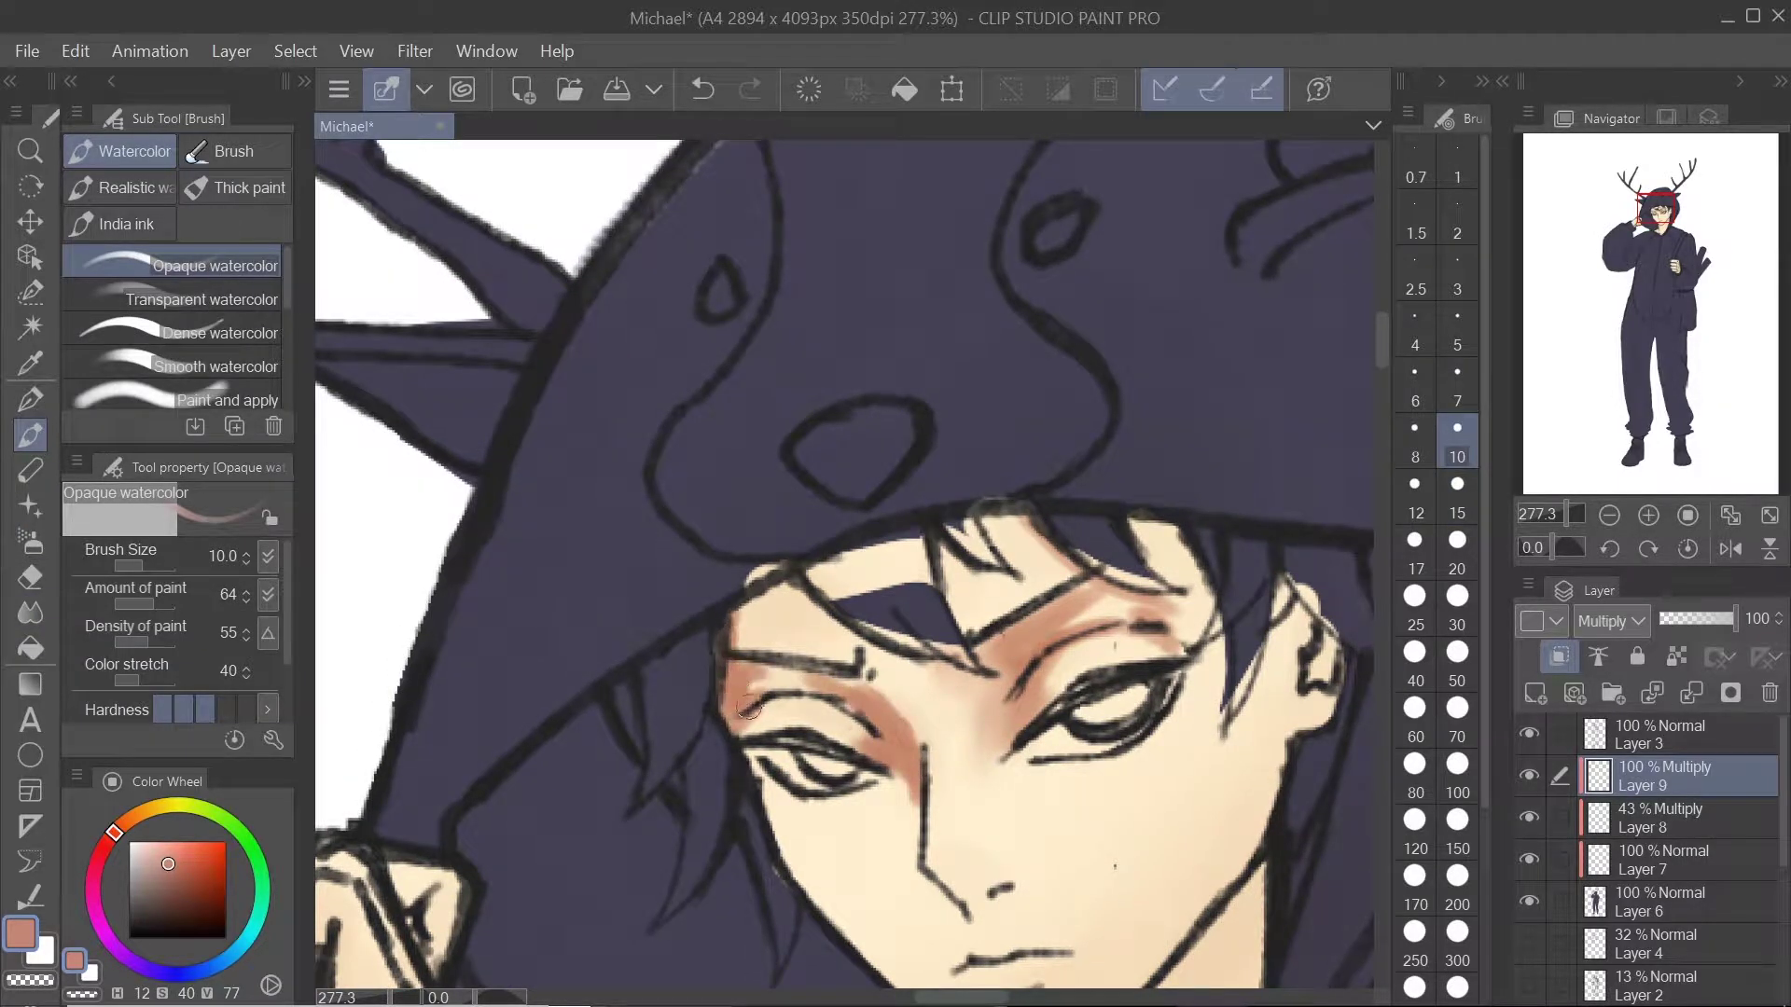
left_click_drag(874, 746, 727, 686)
scroll(1169, 660, "down", 5)
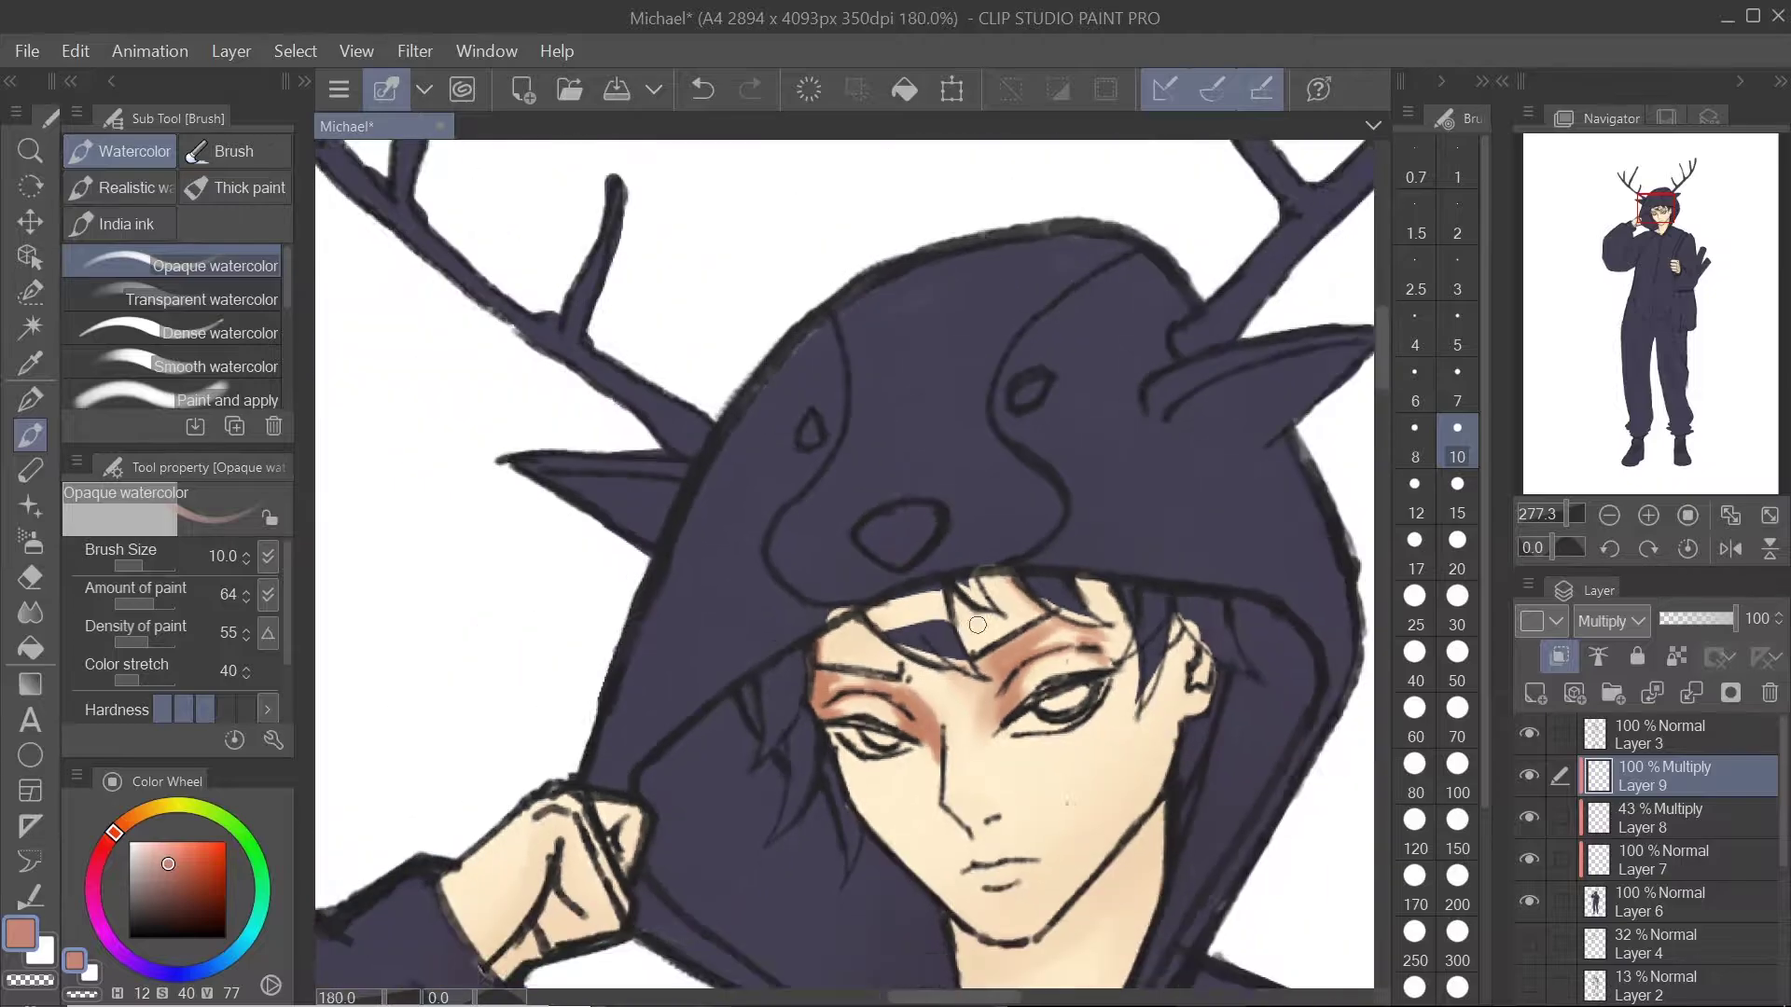
scroll(1169, 660, "up", 6)
mouse_move(1733, 619)
left_mouse_down()
mouse_move(1705, 619)
mouse_move(1735, 619)
left_mouse_up()
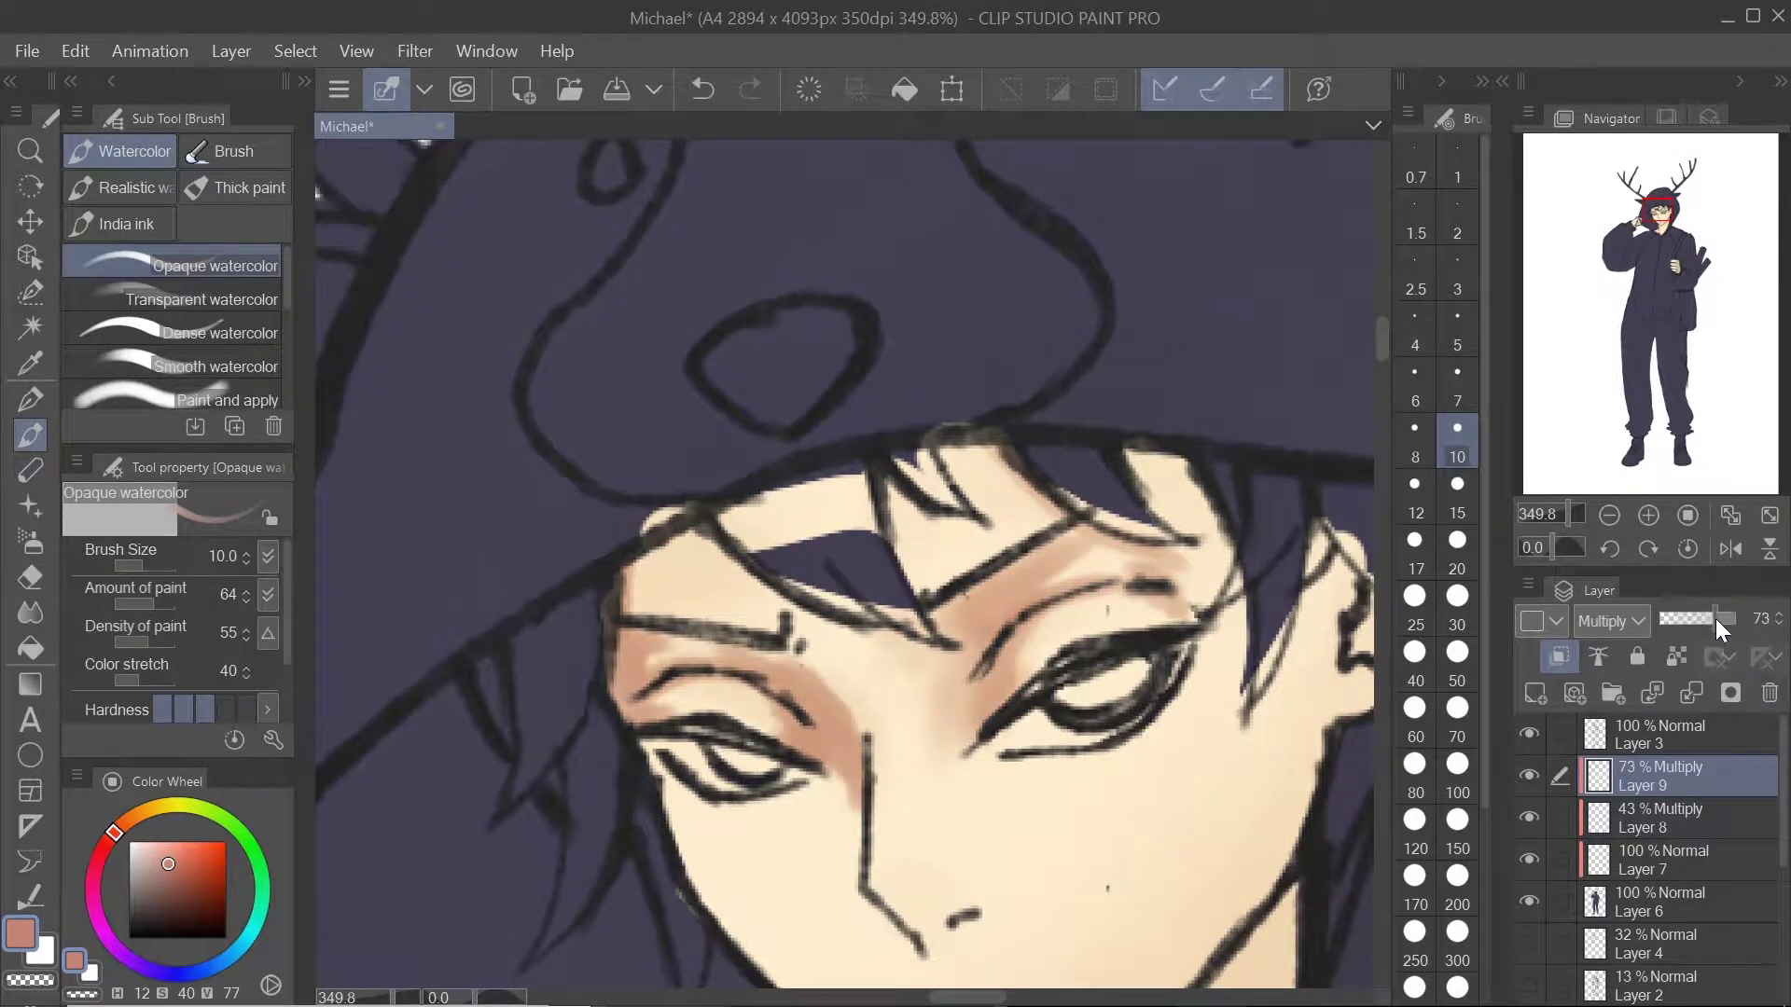
scroll(845, 693, "down", 3)
scroll(845, 693, "up", 3)
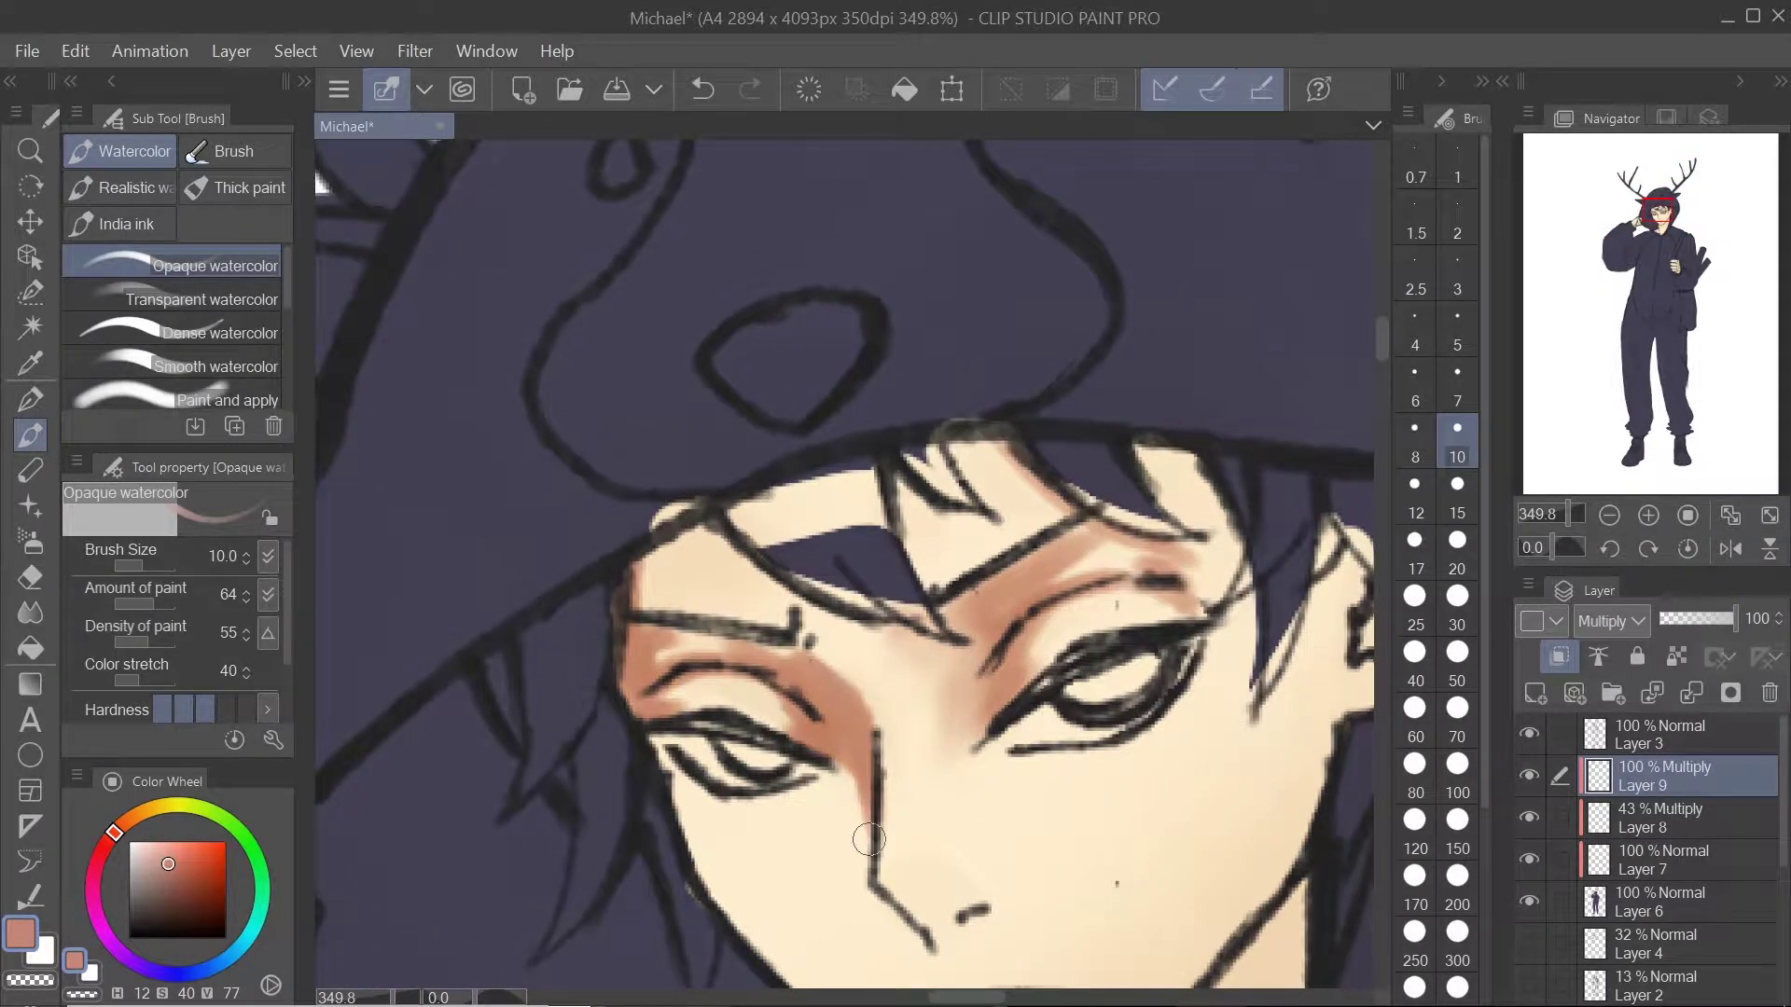
Step: Paint reddish-brown shadows along the nose, under its tip and inside the ear
scroll(869, 839, "down", 5)
scroll(868, 839, "up", 6)
mouse_move(747, 818)
left_mouse_down()
mouse_move(788, 787)
mouse_move(718, 795)
mouse_move(736, 768)
mouse_move(708, 788)
mouse_move(807, 791)
left_mouse_up()
scroll(774, 852, "down", 1)
left_click_drag(1127, 534, 998, 667)
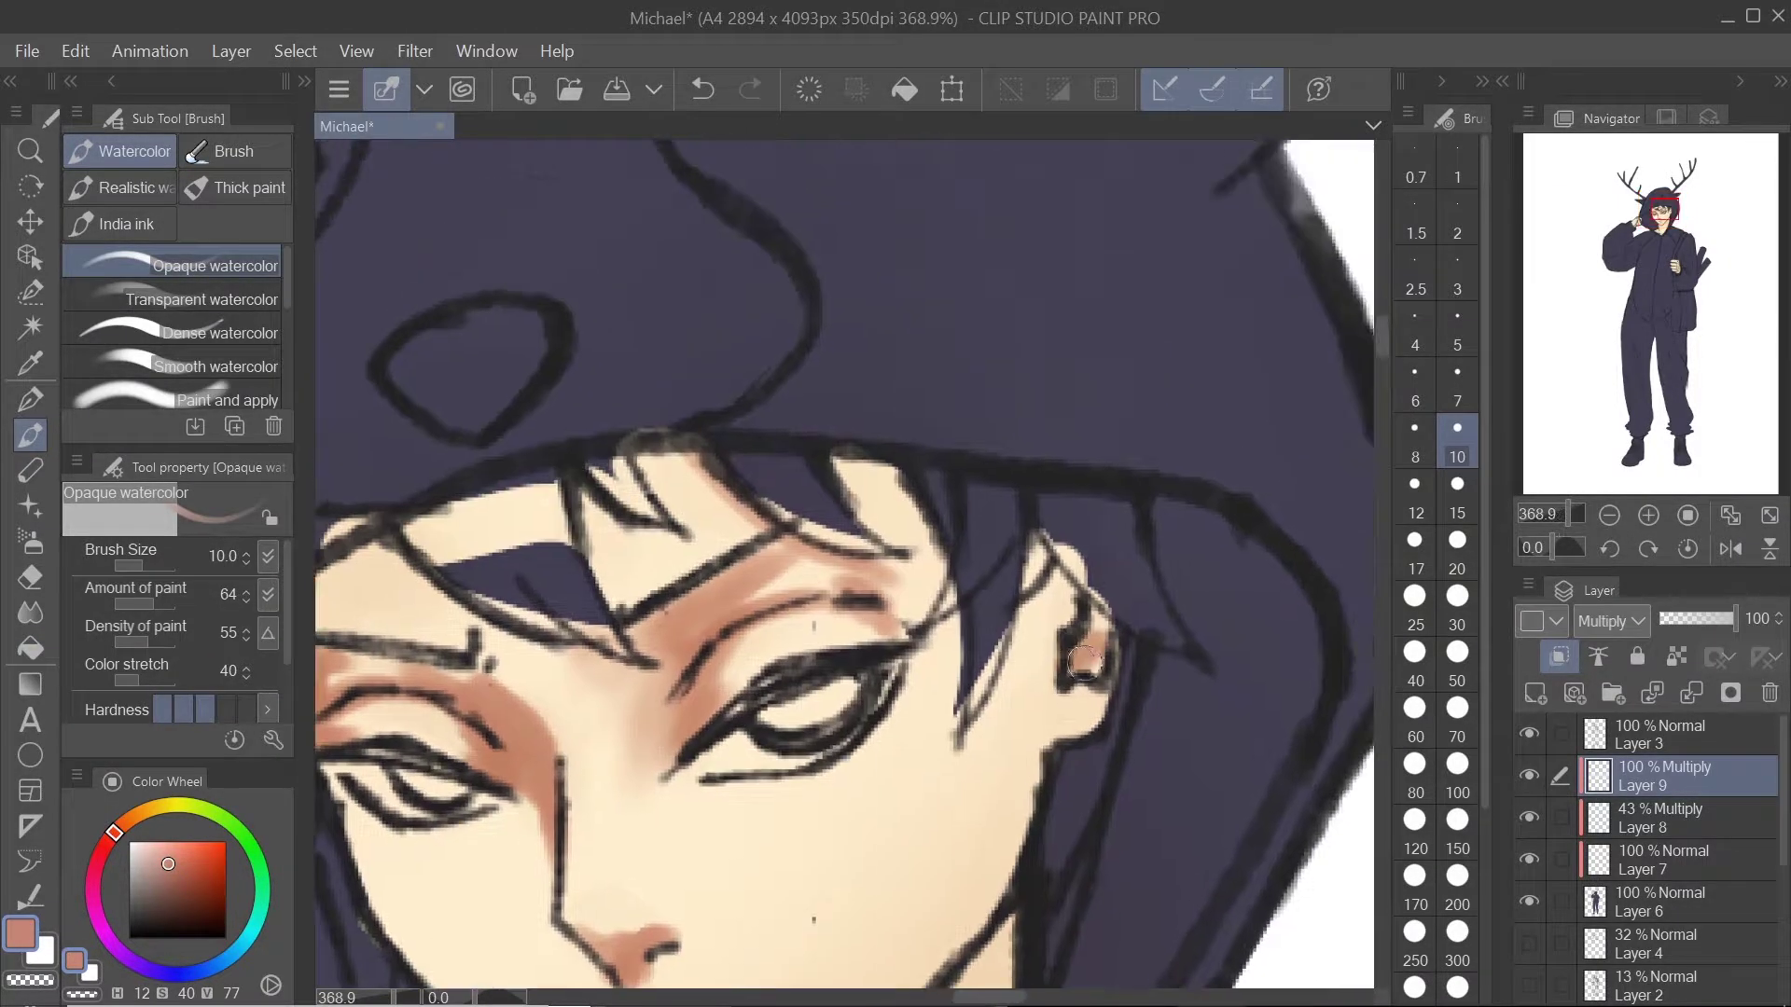
Step: Paint reddish-brown shadows down the side of the face below the ear and across the forehead under the hair at brush size 20
key("]")
key("]")
key("]")
key("]")
scroll(998, 666, "down", 5)
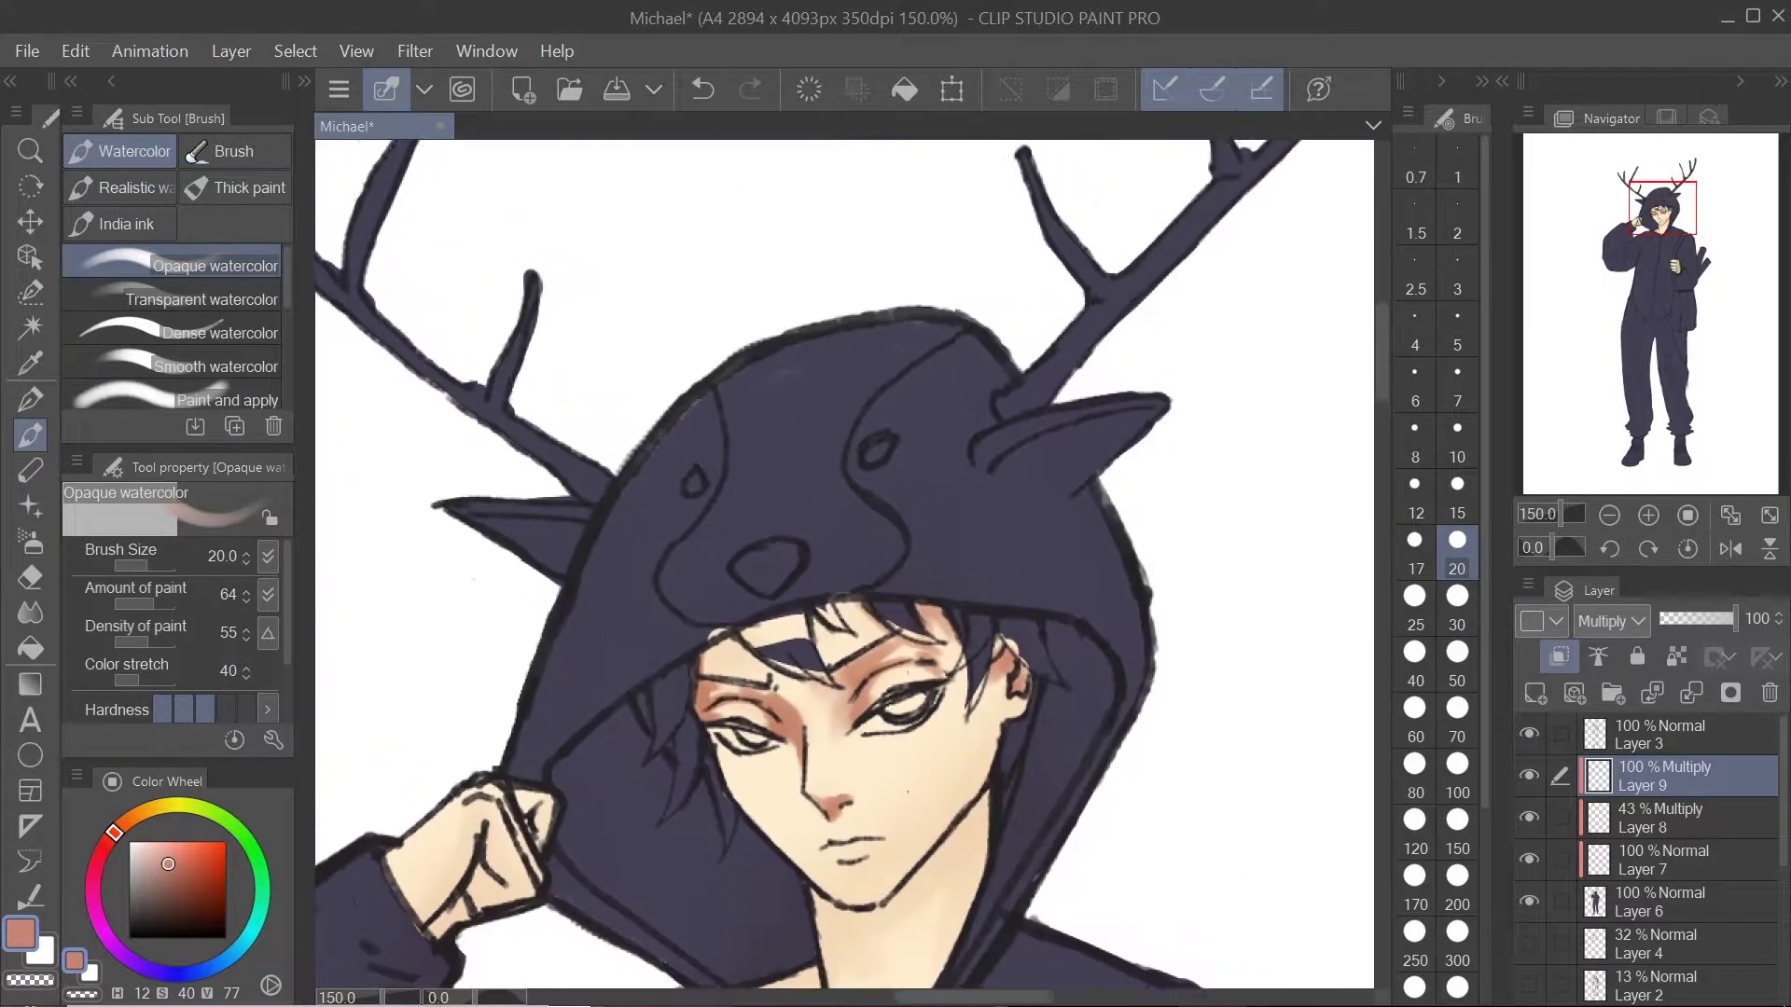
mouse_move(987, 806)
left_mouse_down()
mouse_move(1006, 718)
mouse_move(984, 721)
mouse_move(932, 905)
left_mouse_up()
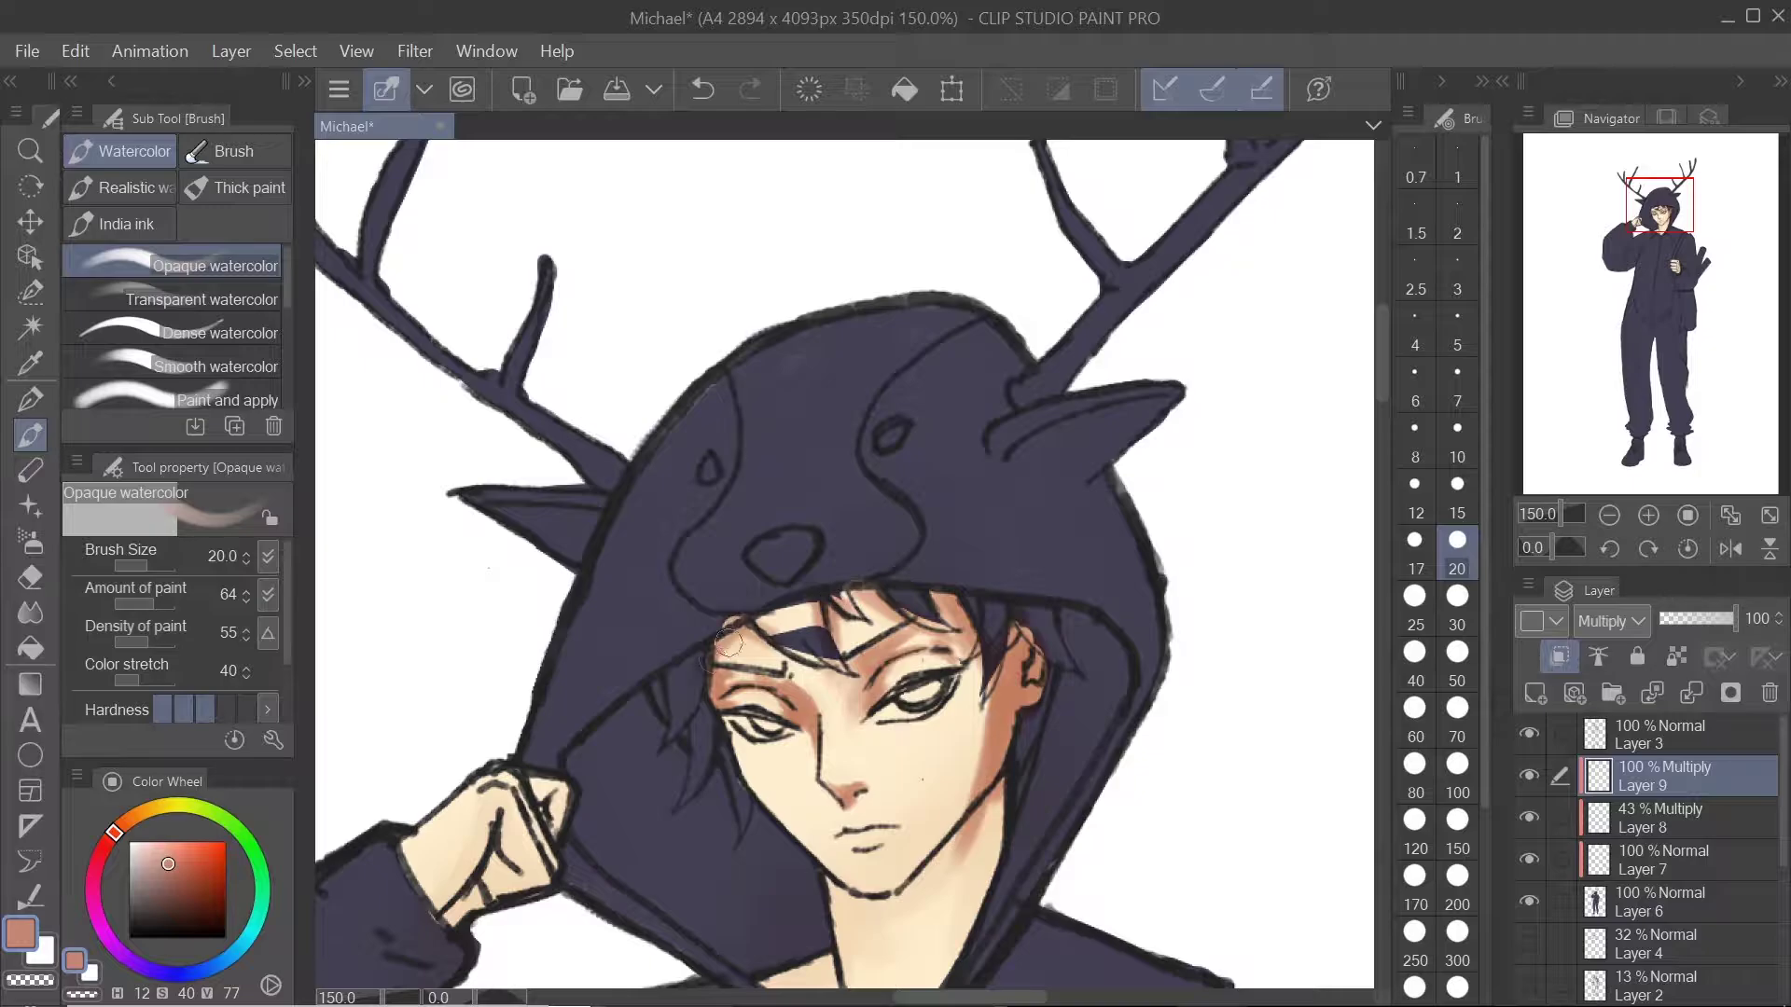
left_click_drag(987, 783, 1107, 758)
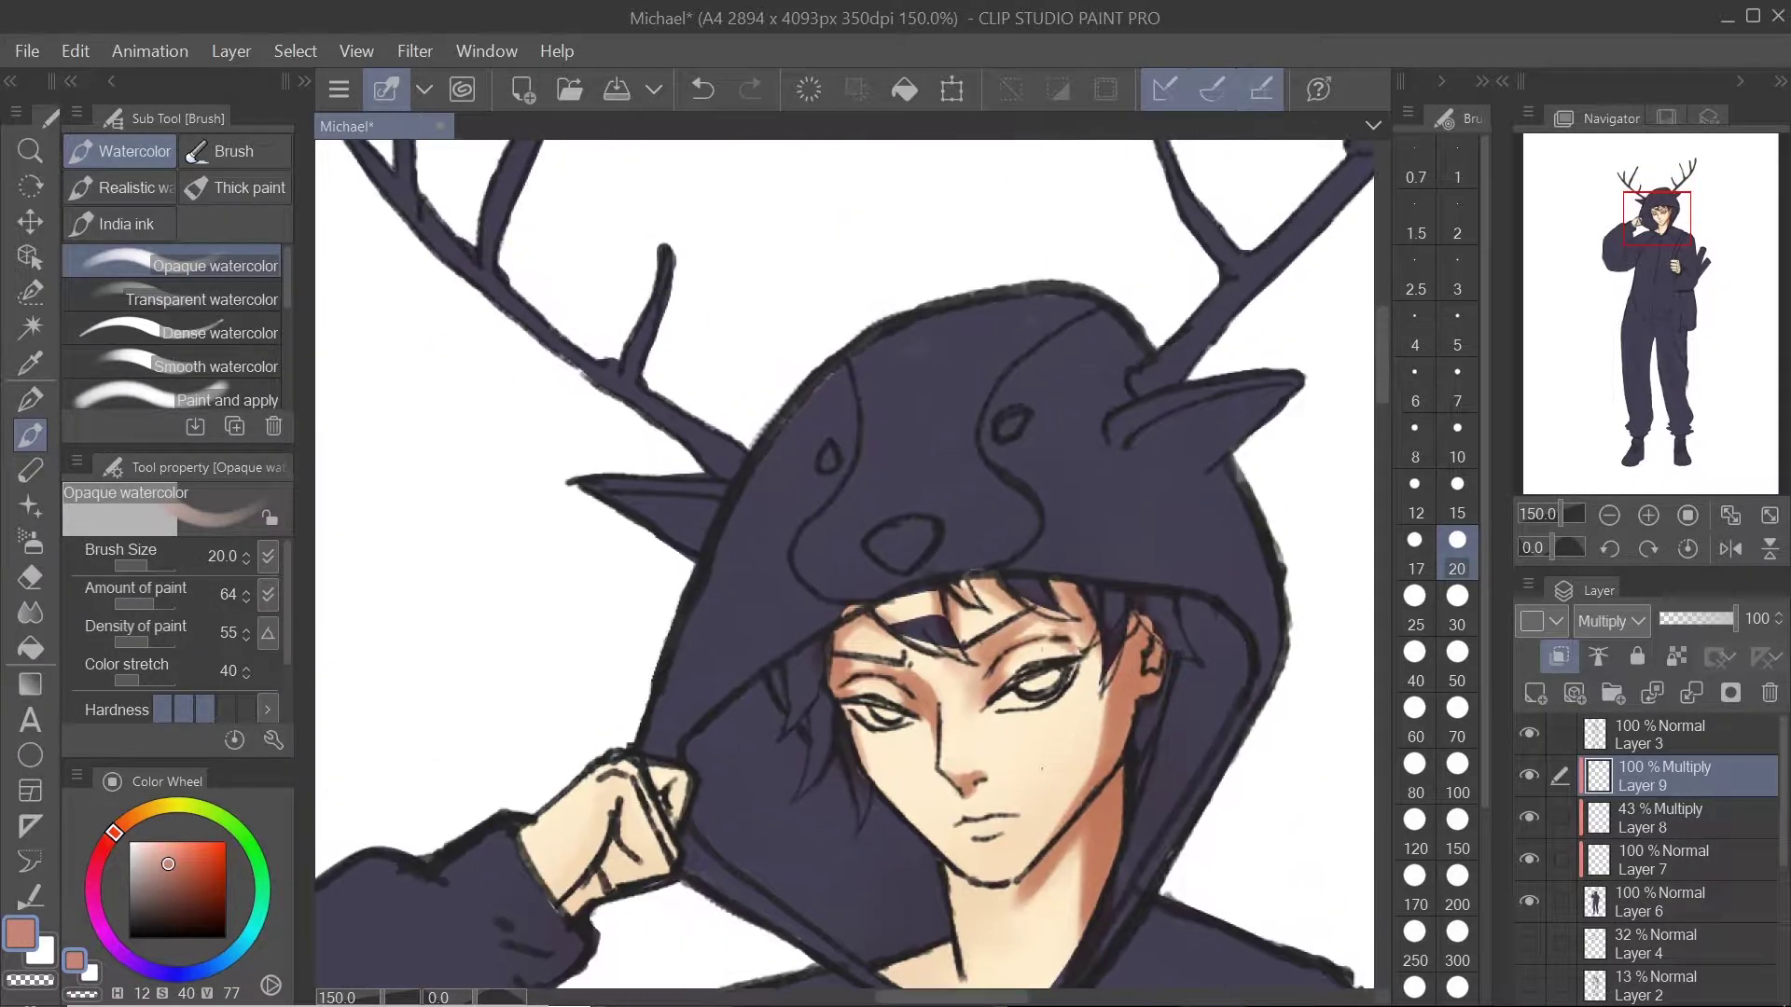
Step: Shade the neck and collarbone in reddish-brown, reworking the throat shadow under the chin at brush size 15
mouse_move(989, 932)
left_mouse_down()
mouse_move(979, 777)
mouse_move(849, 830)
mouse_move(957, 882)
left_mouse_up()
left_click_drag(933, 812, 872, 844)
key("bracketleft")
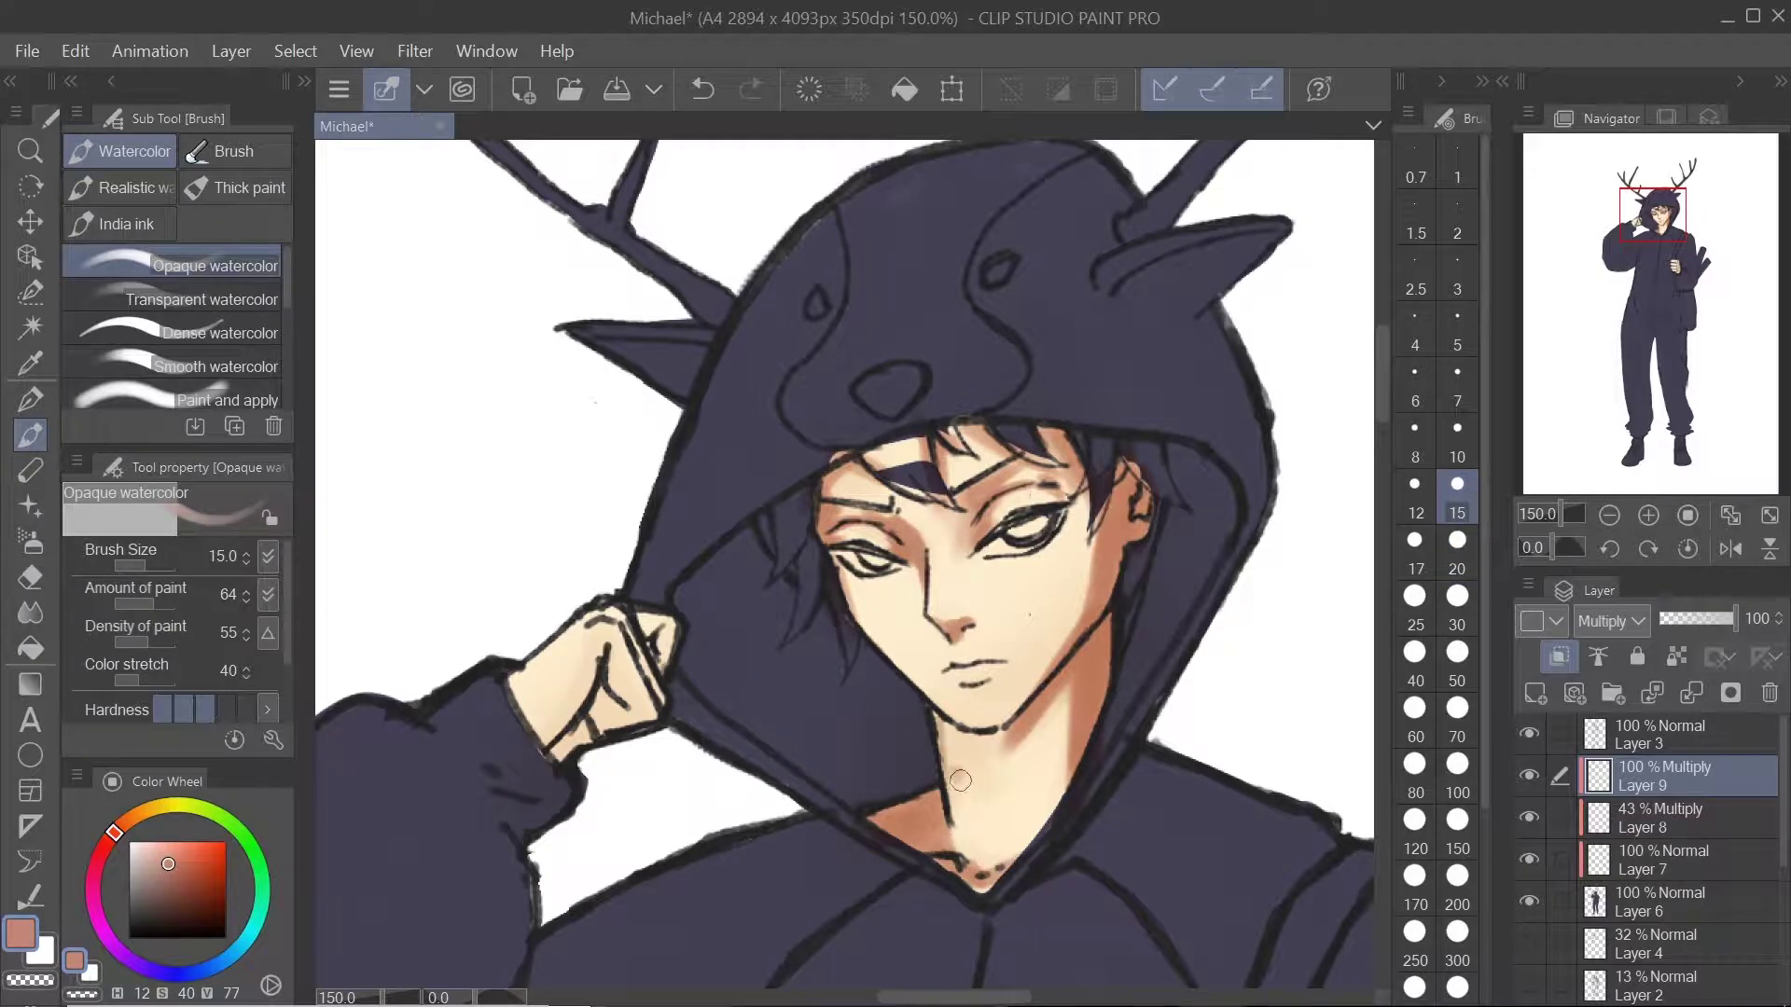
left_click_drag(961, 780, 970, 761)
key("ctrl+z")
key("ctrl+z")
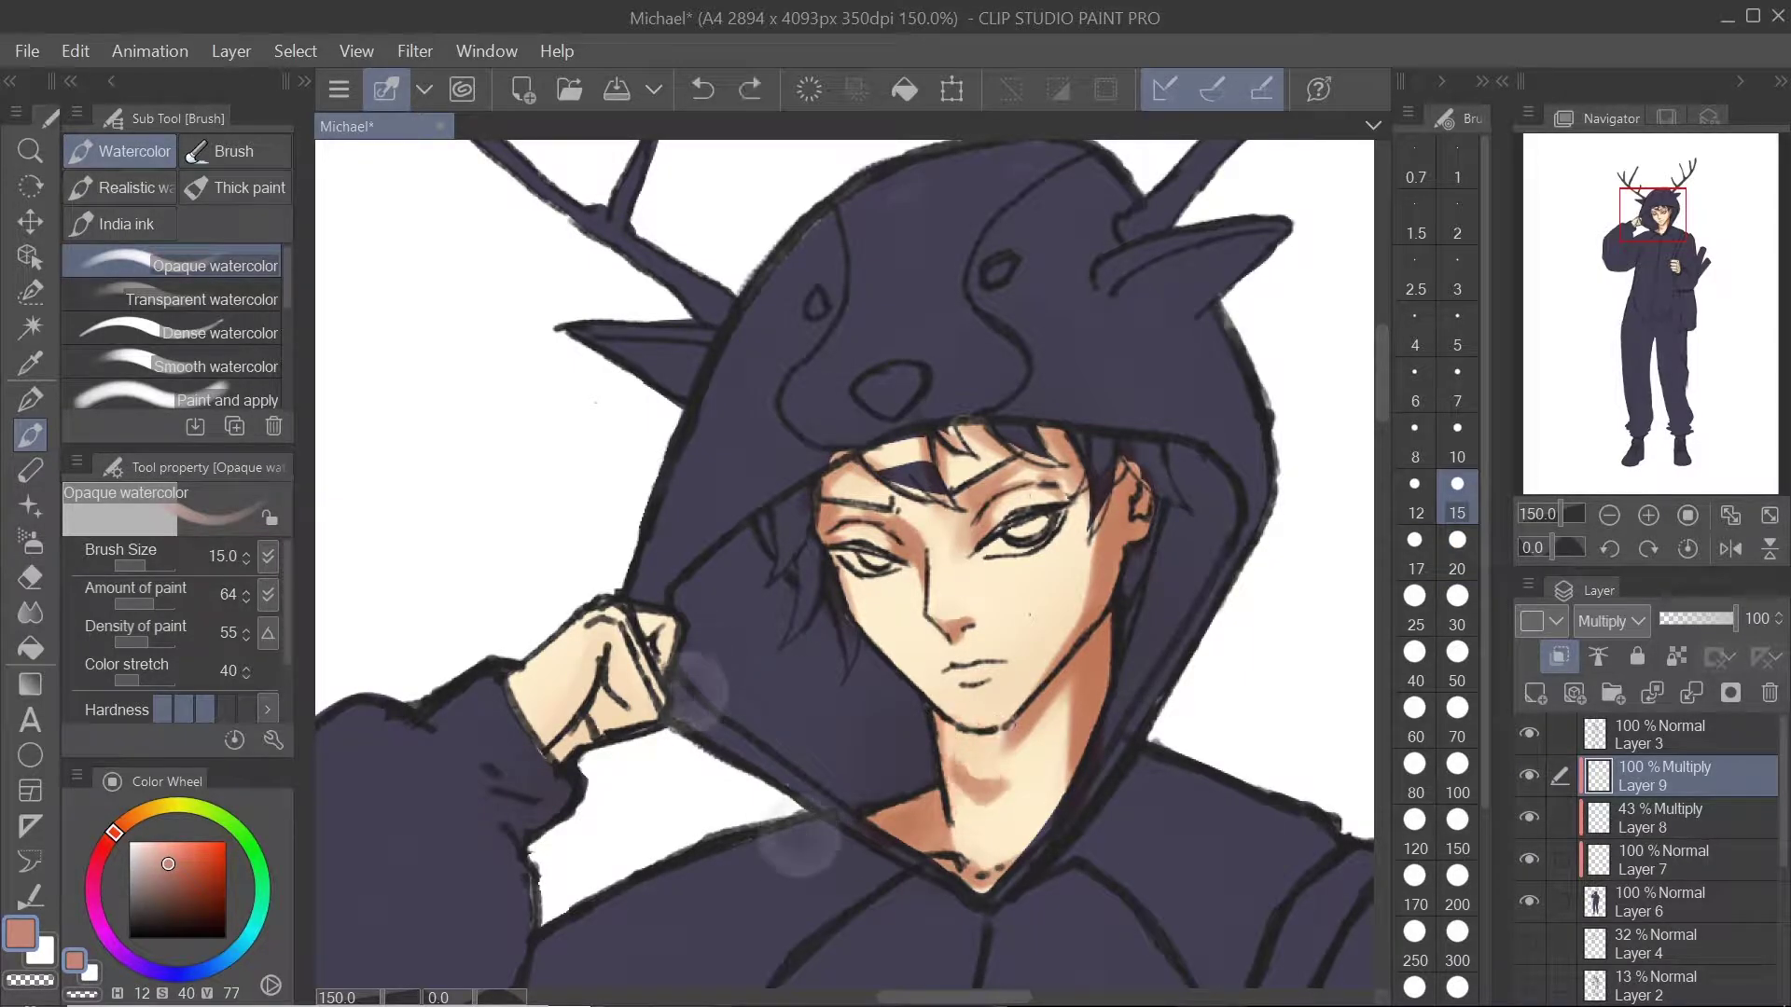
key("ctrl+y")
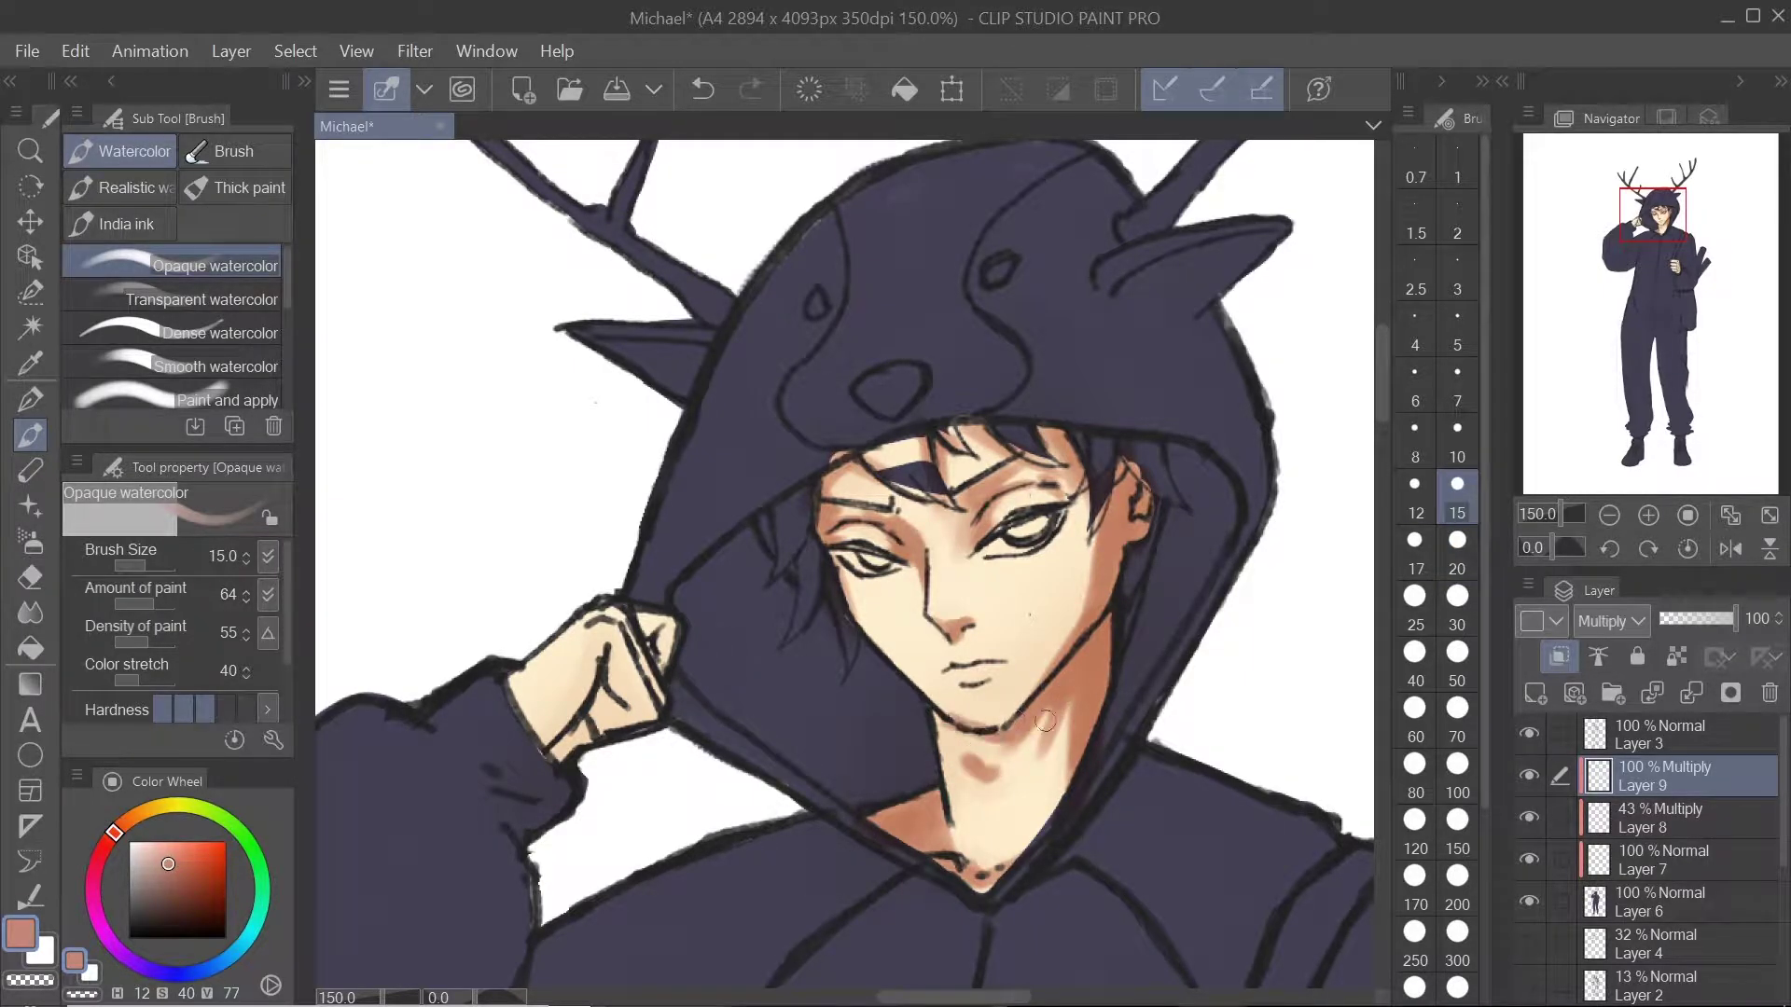
key("ctrl+z")
key("ctrl+z")
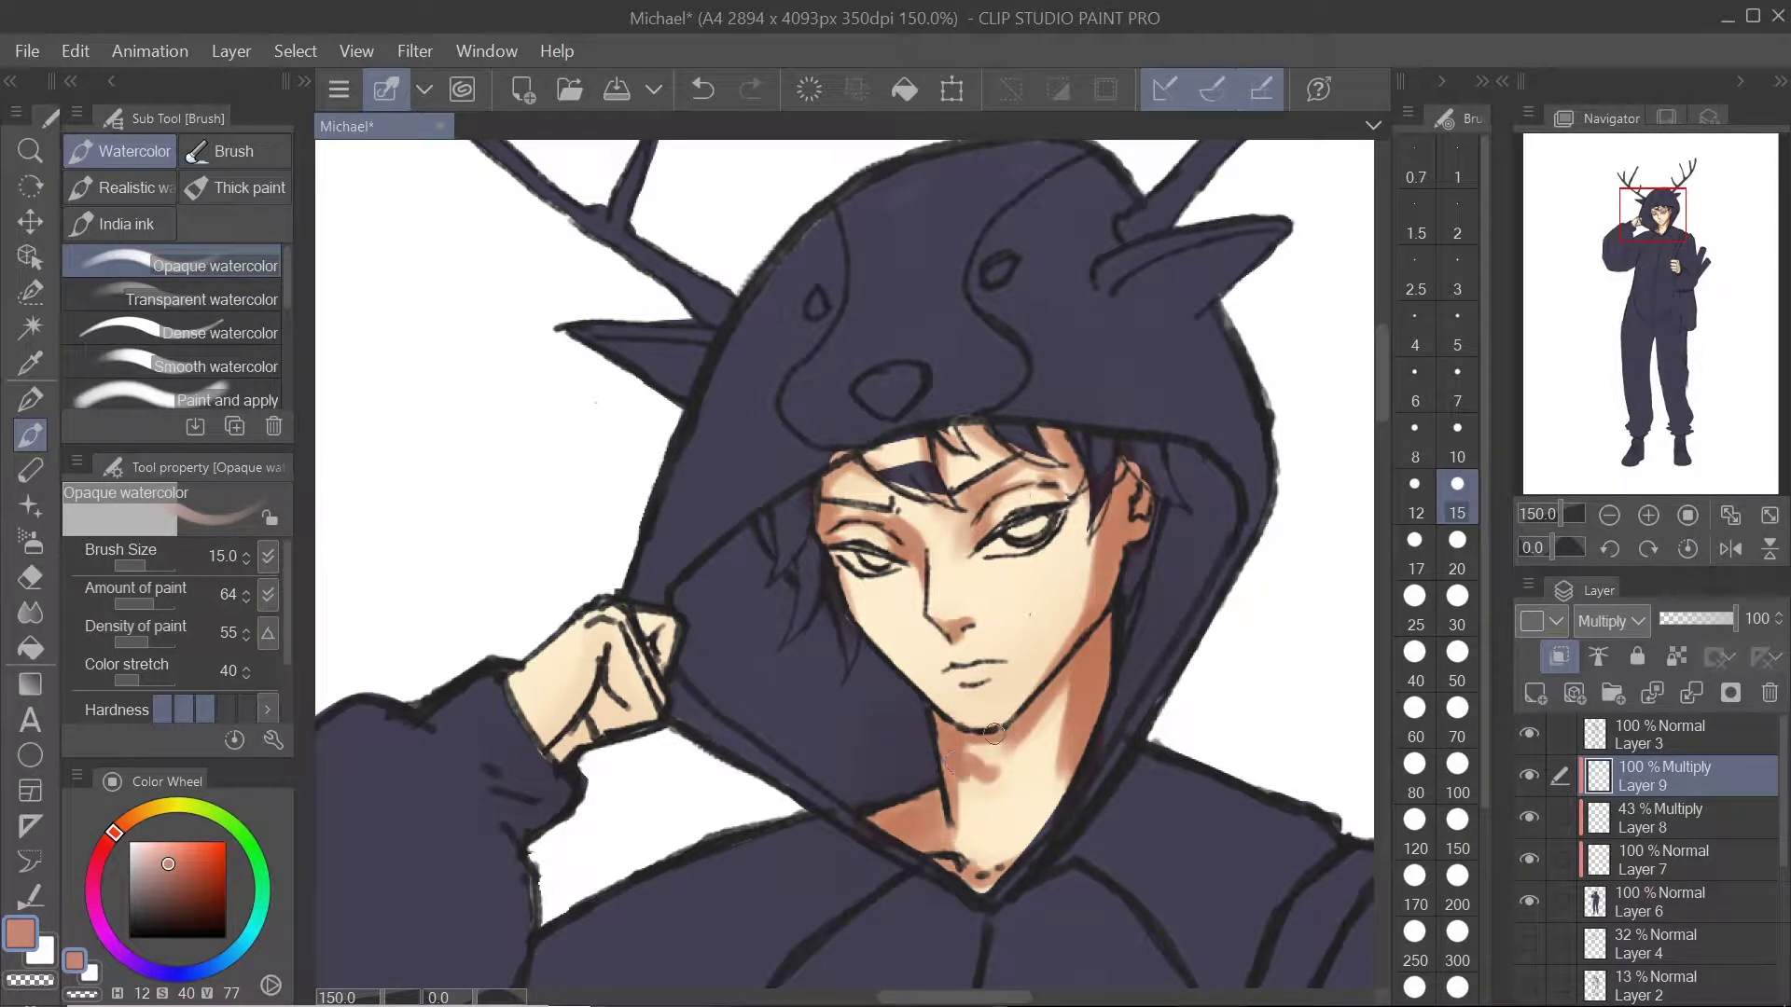
Step: Paint reddish-brown shadows on the wrist, palm and fingers of the raised hand
scroll(994, 729, "down", 3)
scroll(979, 820, "up", 2)
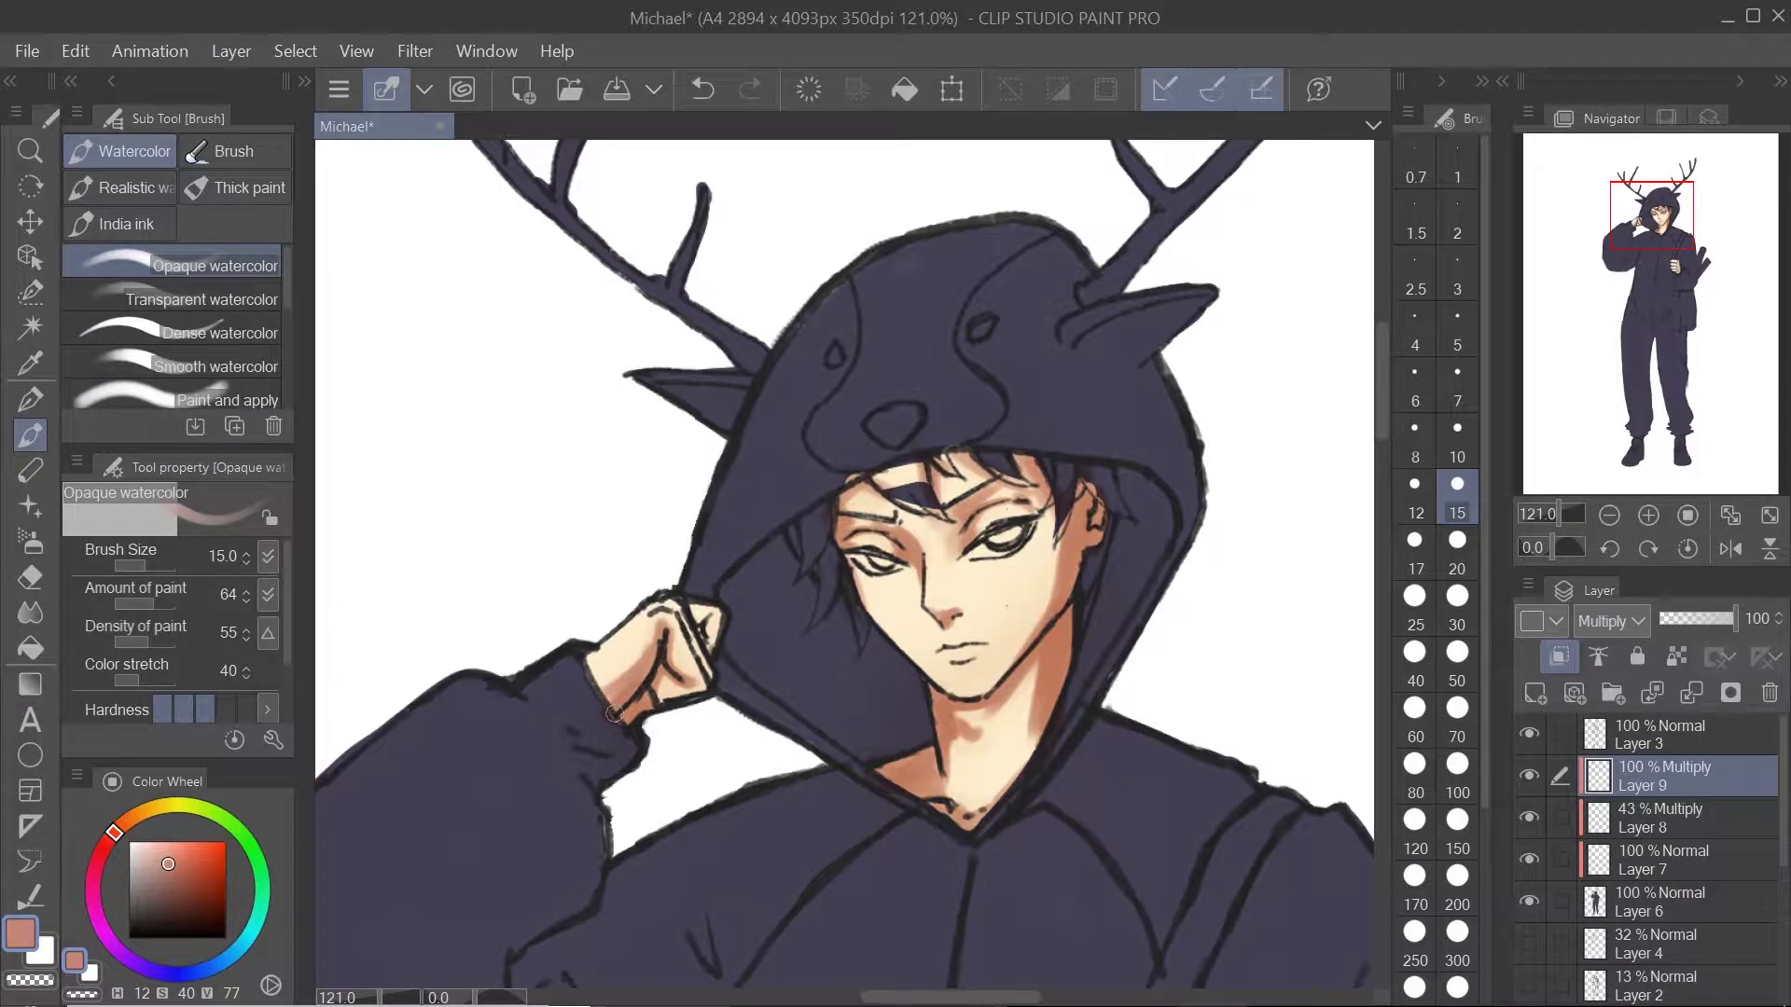
left_click_drag(614, 714, 782, 802)
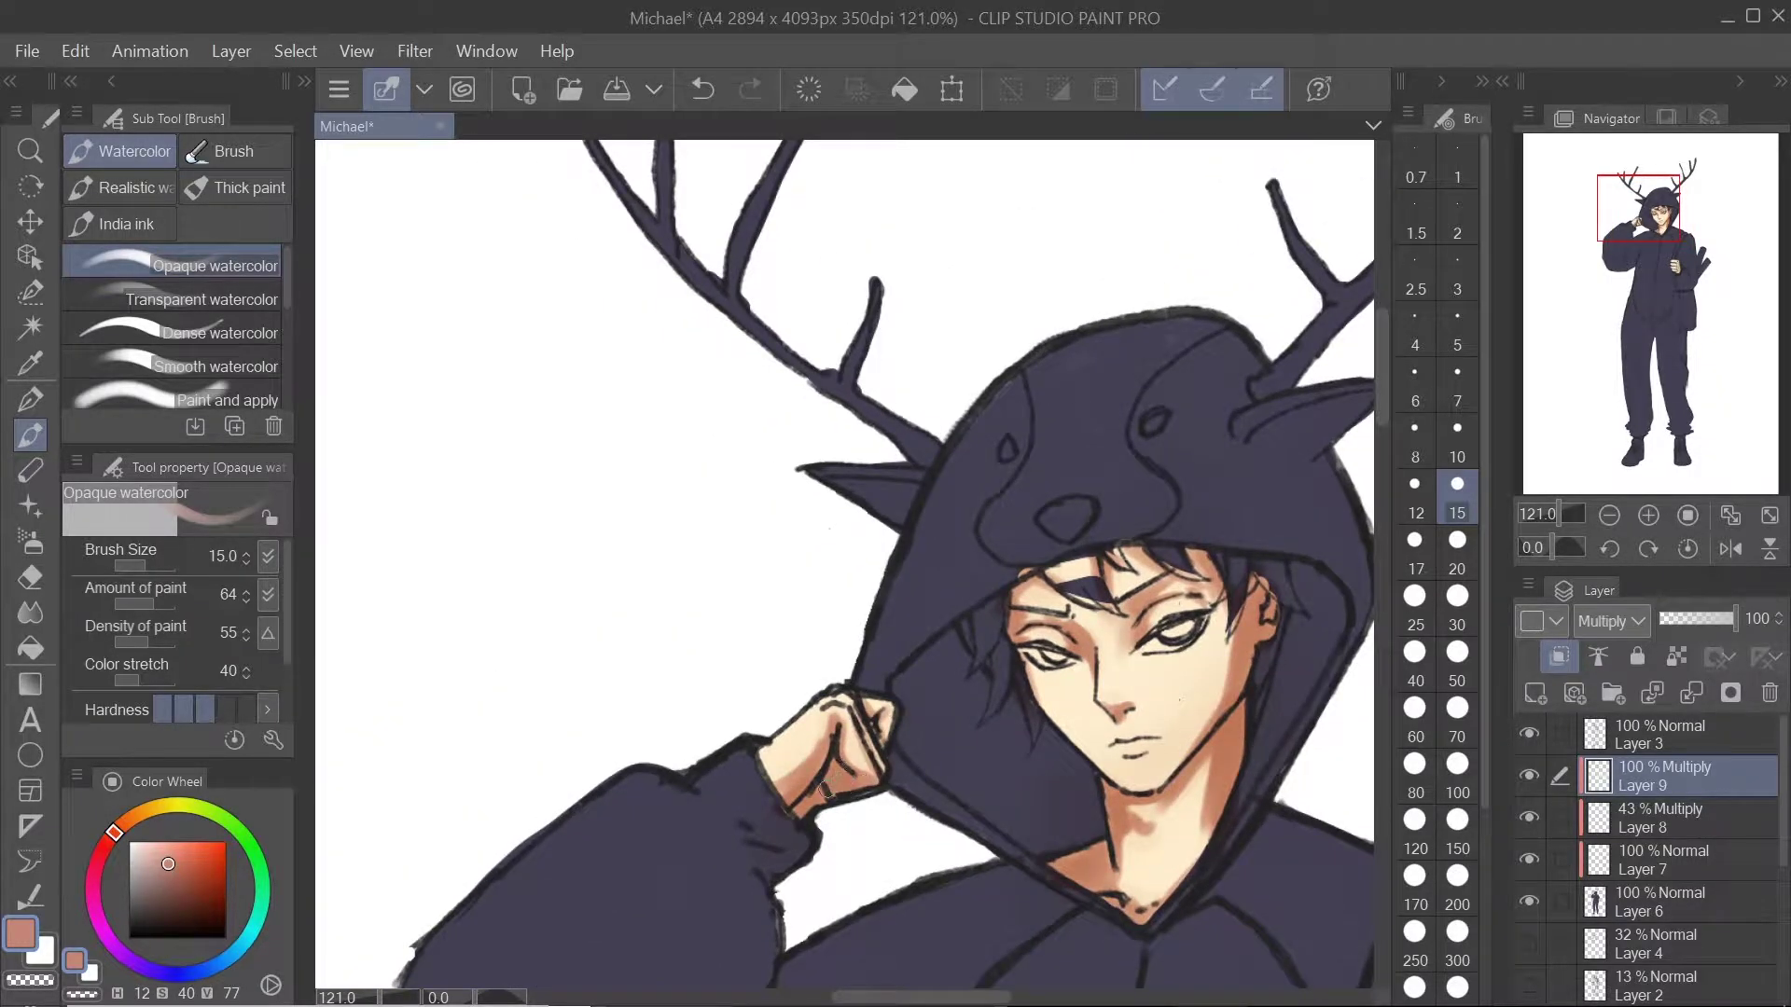
Step: Paint reddish-brown shadows under the upper two fingers of the fist at the chest with brush size 15
scroll(826, 788, "down", 2)
scroll(933, 765, "up", 4)
left_click_drag(1035, 676, 835, 658)
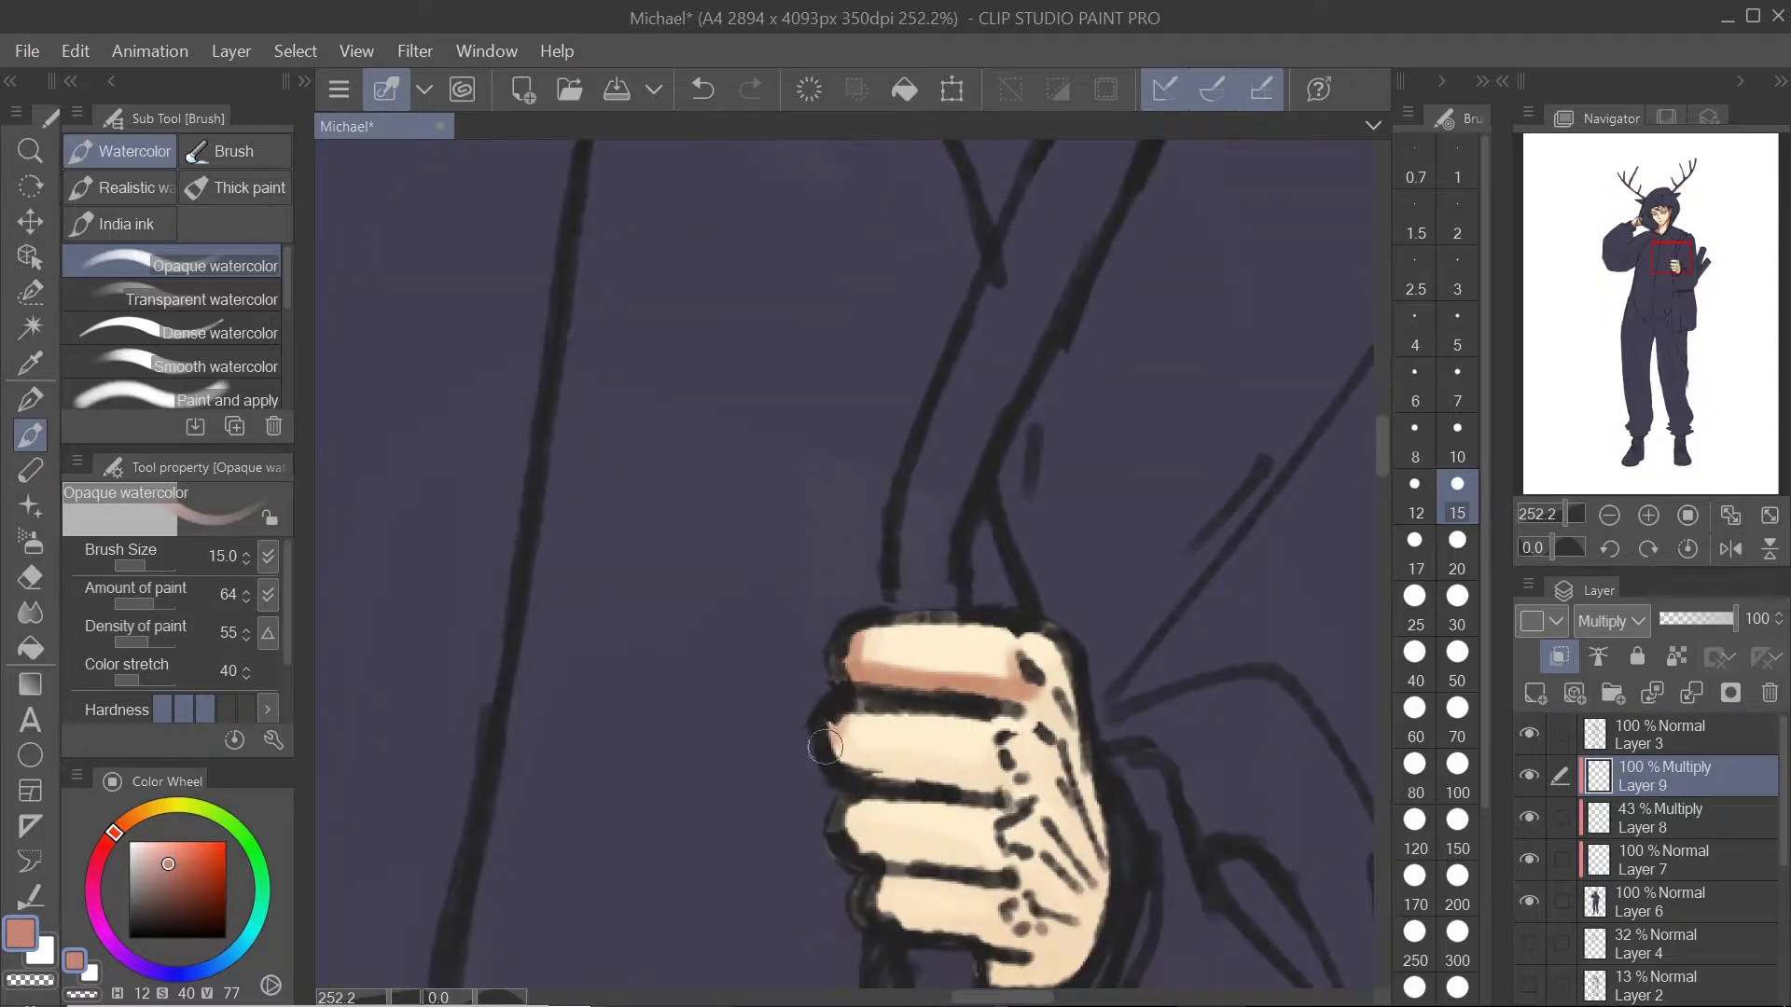
mouse_move(825, 746)
left_mouse_down()
mouse_move(1018, 767)
mouse_move(1107, 886)
left_mouse_up()
Step: Shade the fist's remaining fingers, the creases between them and the lower palm at brush size 10
key("bracketleft")
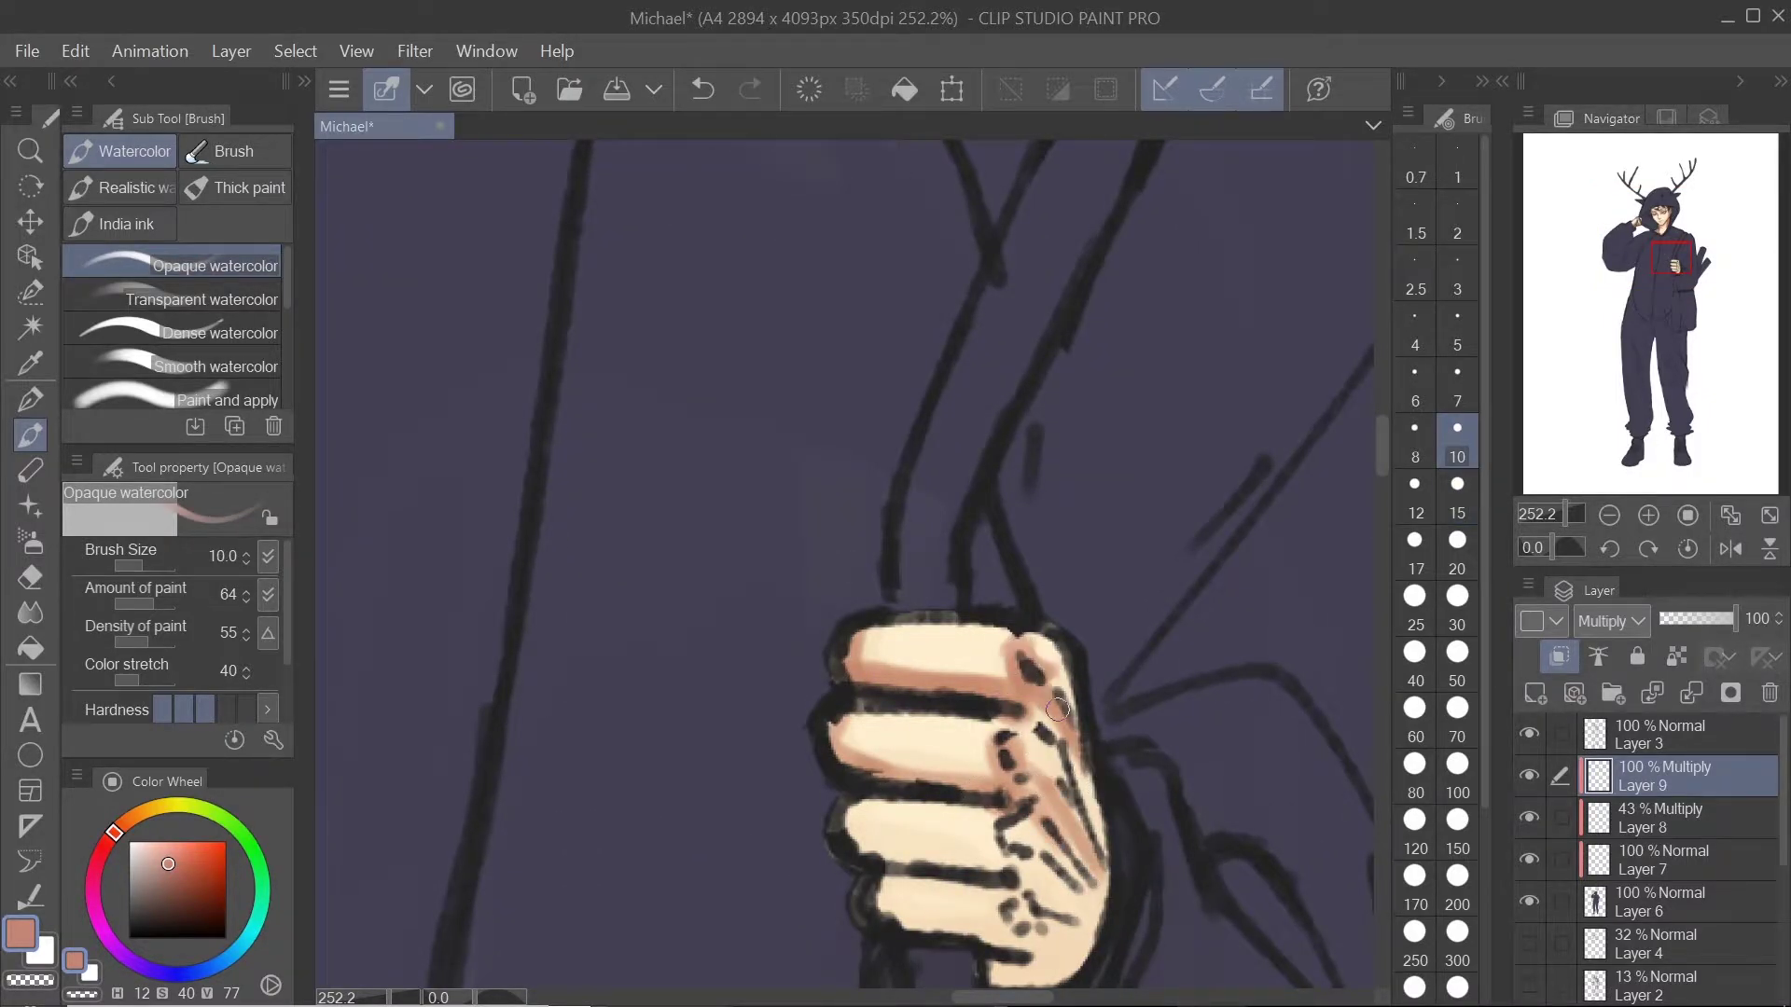
mouse_move(1057, 708)
left_mouse_down()
mouse_move(1094, 578)
mouse_move(986, 768)
mouse_move(881, 664)
left_mouse_up()
mouse_move(1036, 681)
left_mouse_down()
mouse_move(888, 679)
mouse_move(889, 761)
left_mouse_up()
mouse_move(1026, 758)
left_mouse_down()
mouse_move(900, 767)
mouse_move(877, 793)
left_mouse_up()
left_click_drag(1049, 826, 898, 842)
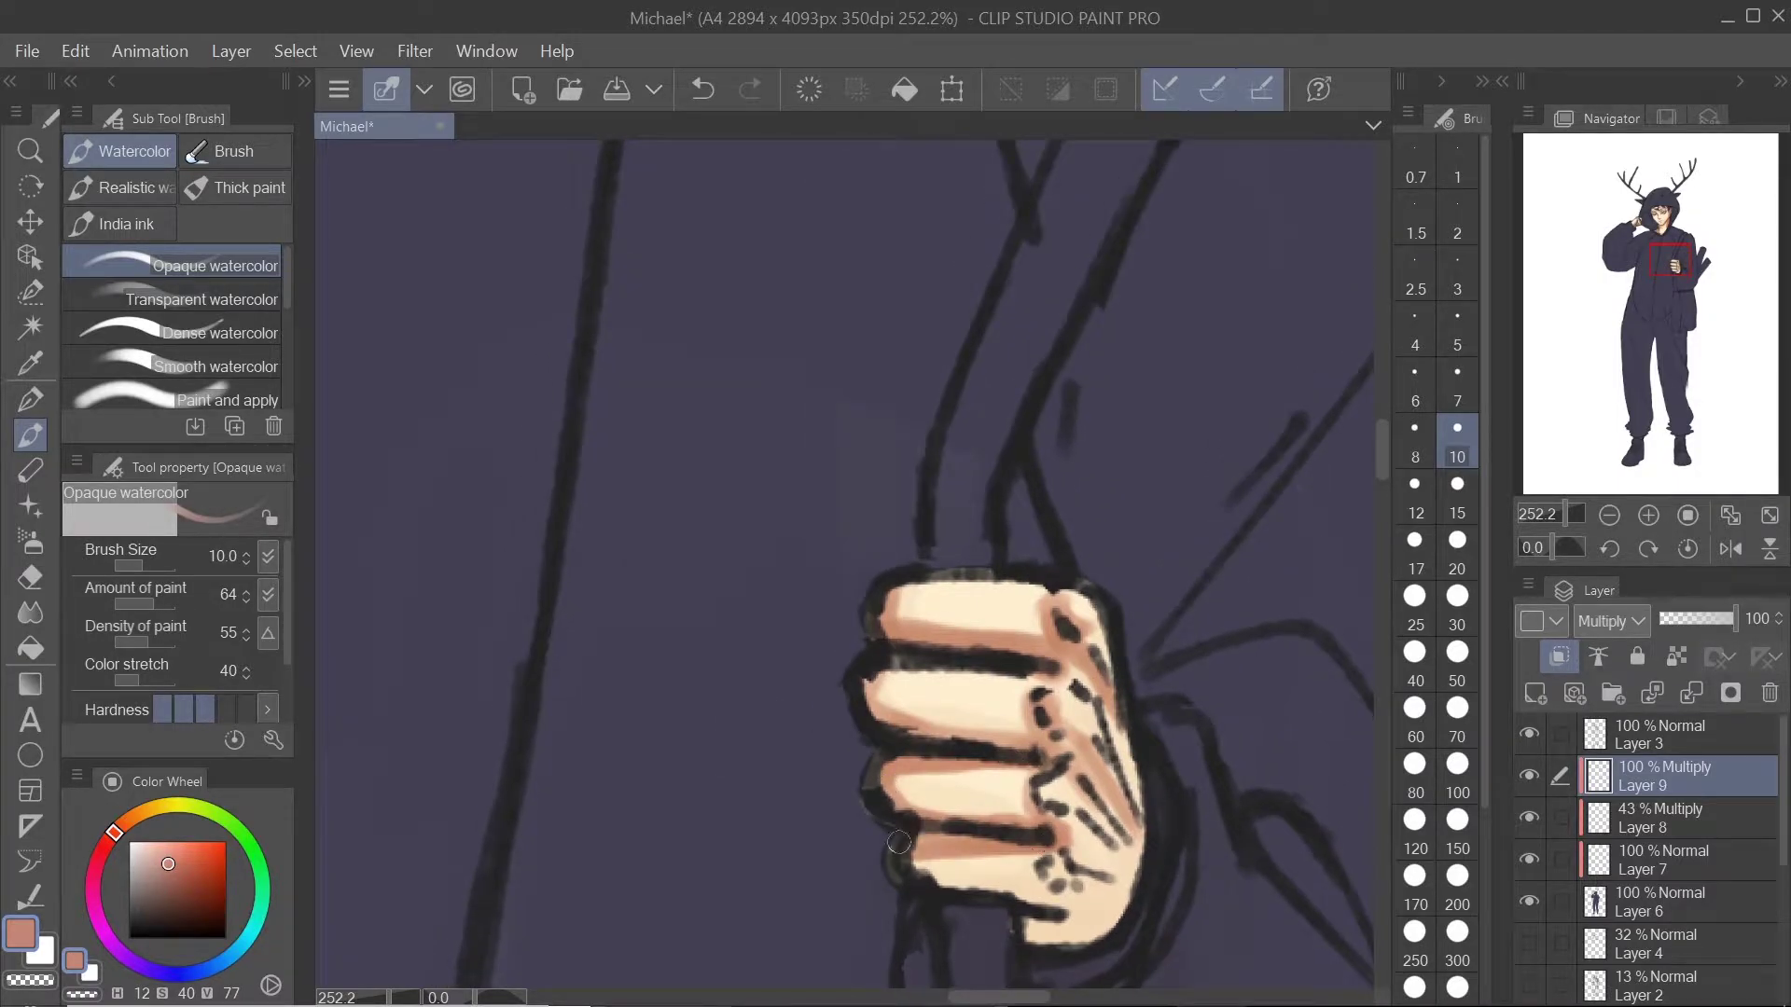
scroll(1049, 909, "down", 4)
scroll(942, 807, "up", 6)
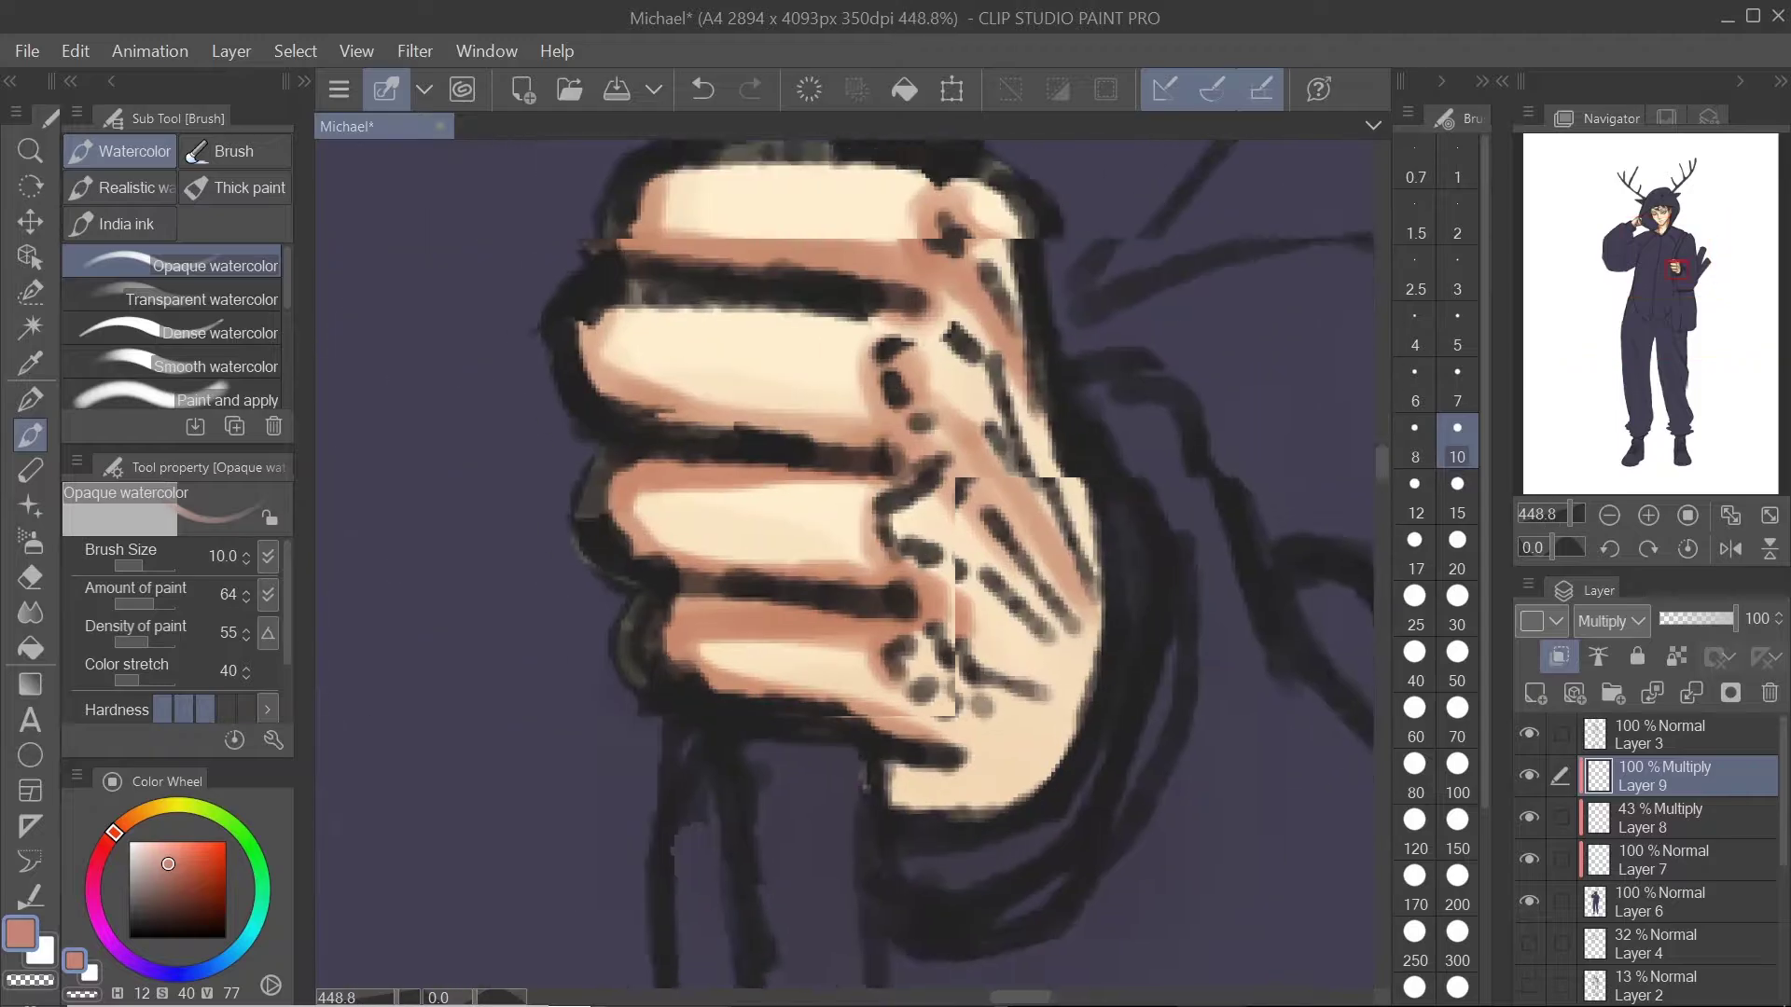
scroll(1072, 611, "down", 5)
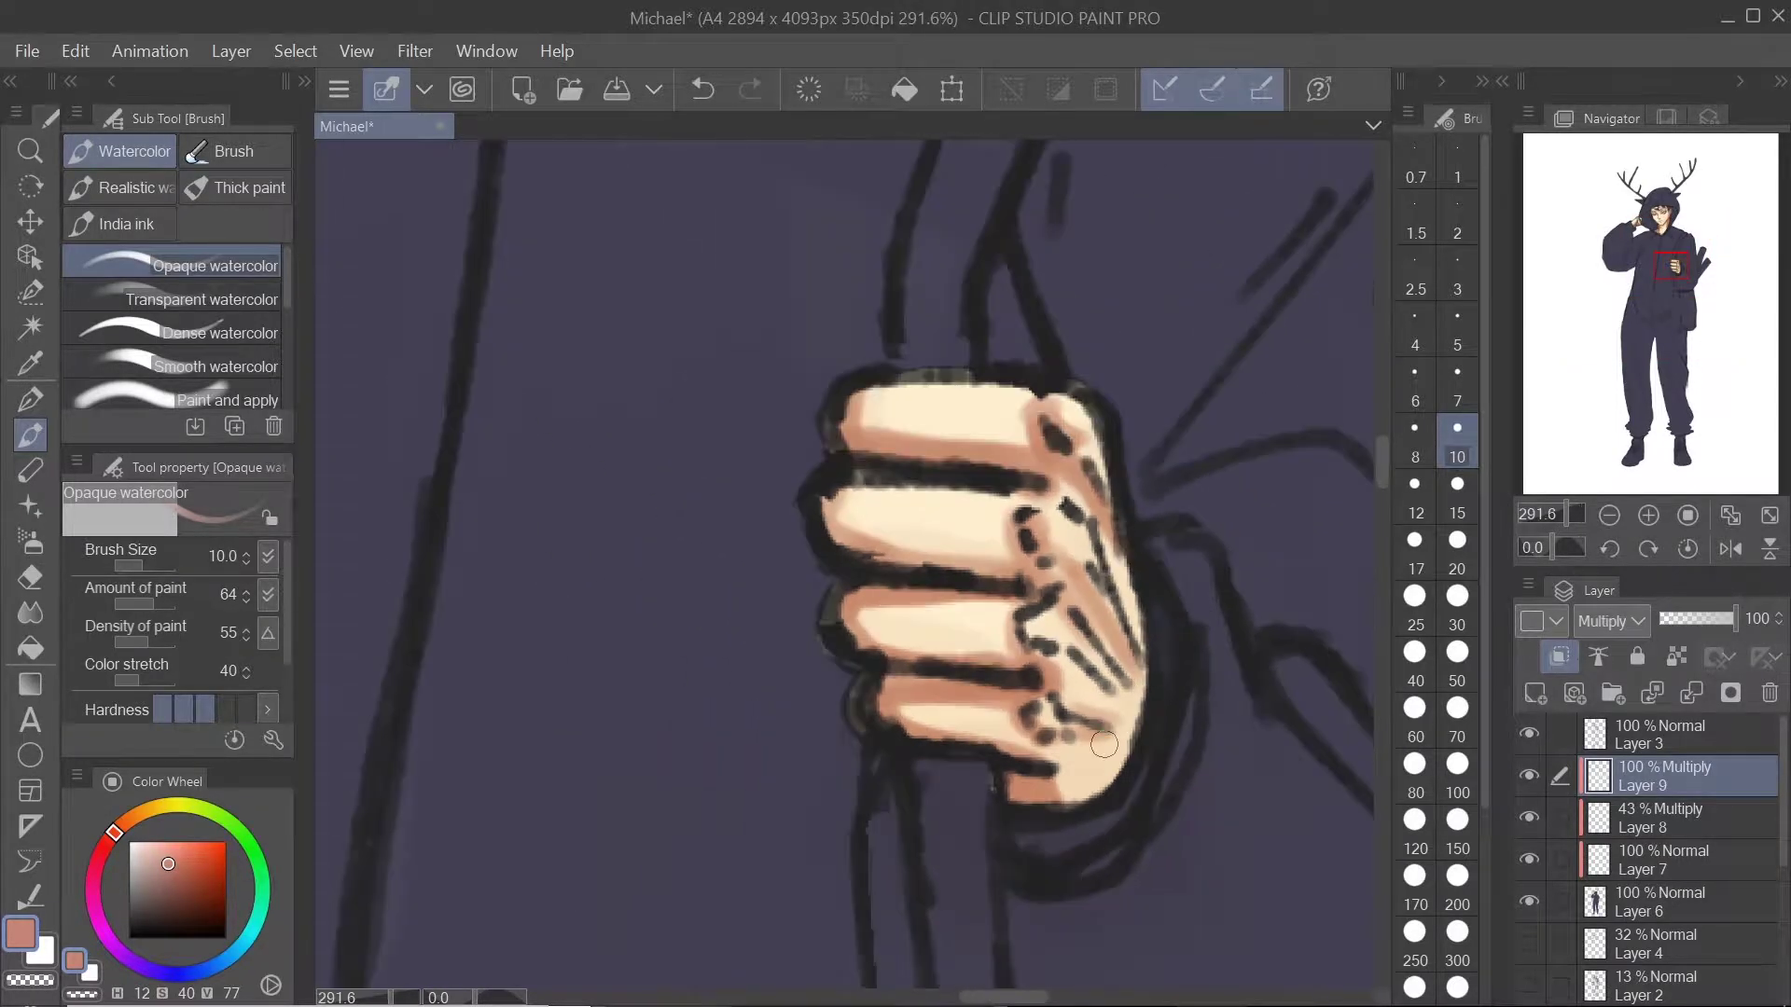
Step: Add a new Normal layer above Layer 9 and return to the face
scroll(1067, 607, "down", 2)
scroll(942, 326, "up", 4)
left_click_drag(895, 541, 961, 975)
left_click(1539, 692)
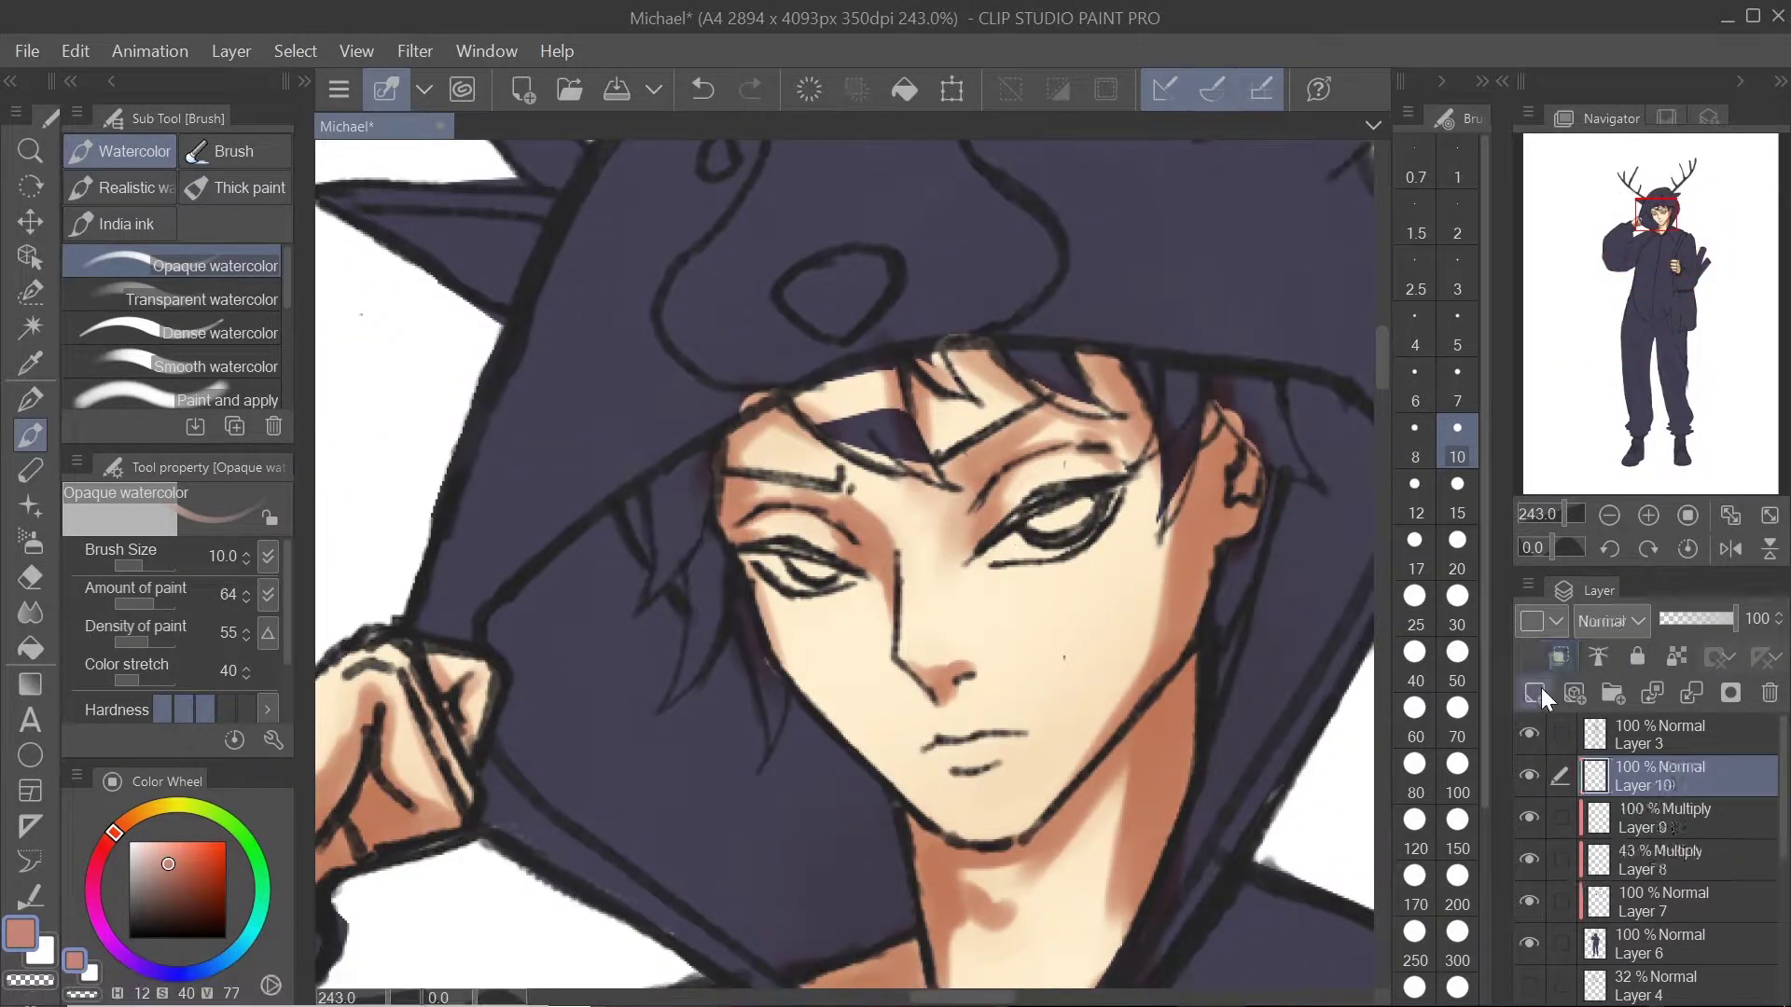
left_click(163, 846)
scroll(980, 522, "up", 5)
key("bracketleft")
key("bracketleft")
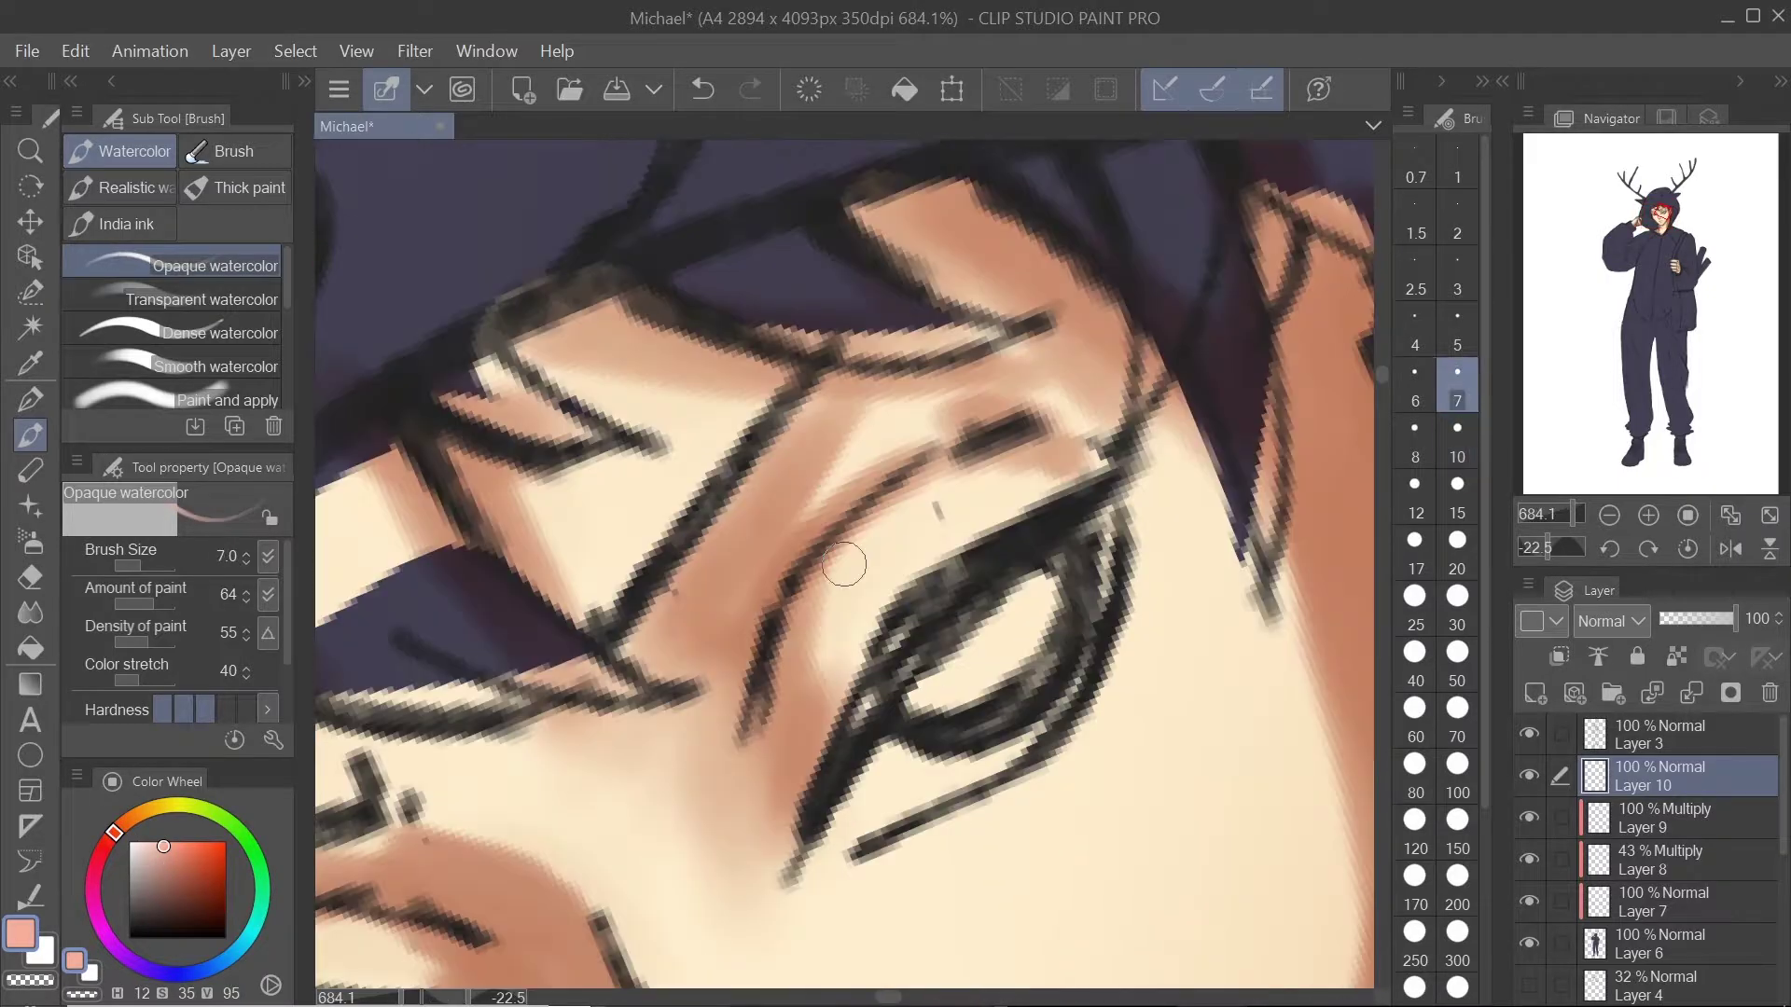
mouse_move(1131, 512)
left_mouse_down()
mouse_move(1132, 623)
mouse_move(1063, 737)
mouse_move(989, 803)
left_mouse_up()
key("bracketright")
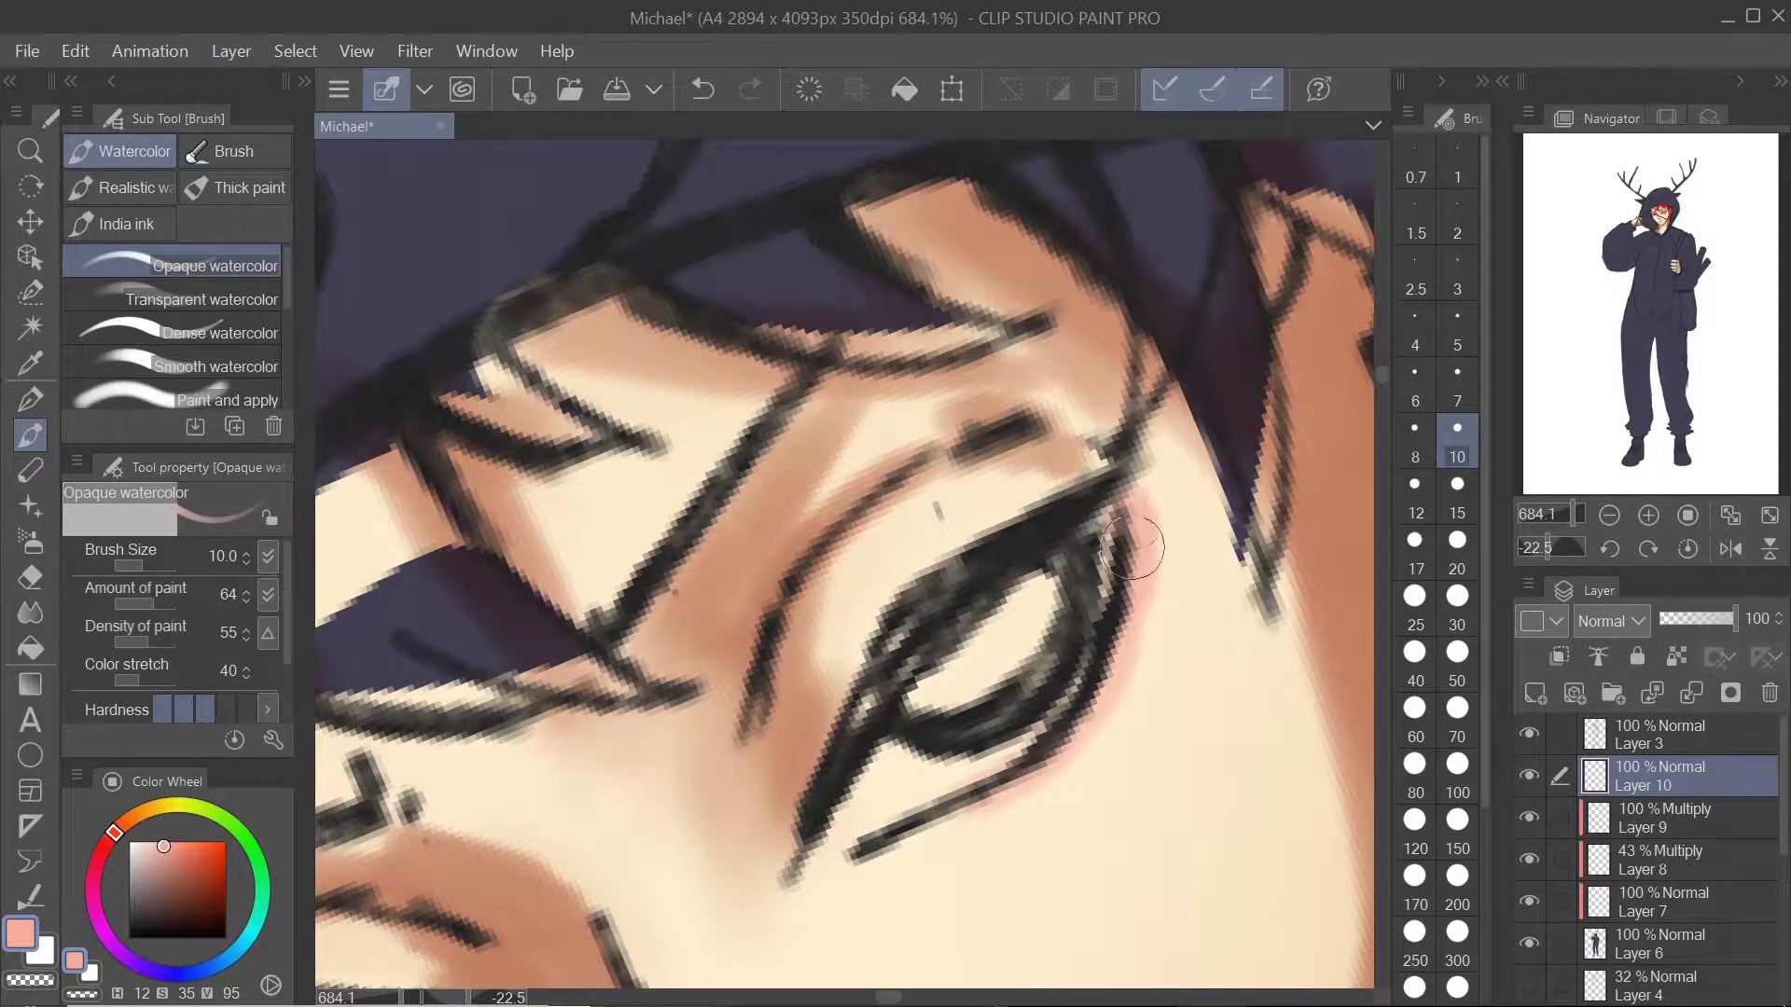
key("ctrl+z")
key("ctrl+z")
Step: Paint pink (H 2, S 41, V 85) along the lower lid of the eye nearest the ear, using brush size 15
mouse_move(1119, 560)
left_mouse_down()
mouse_move(1168, 468)
mouse_move(959, 731)
mouse_move(820, 759)
left_mouse_up()
left_click(168, 856)
left_click(105, 844)
key("bracketright")
key("bracketright")
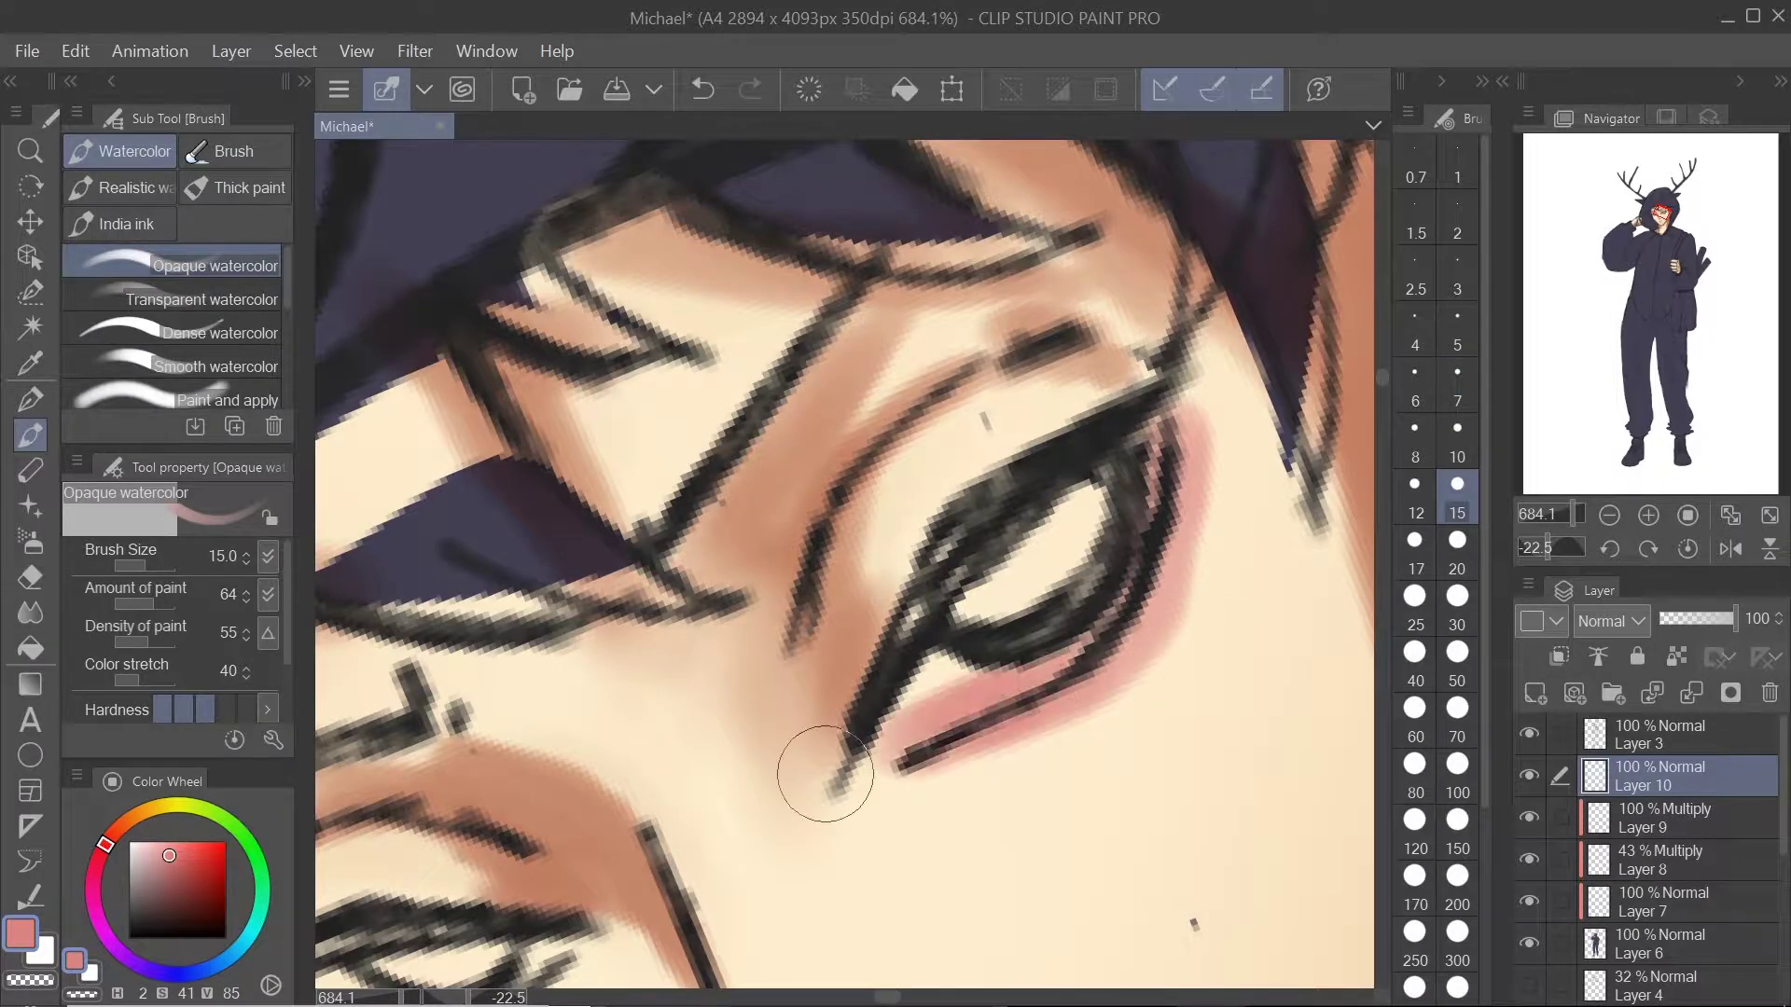
scroll(874, 635, "down", 5)
scroll(874, 635, "up", 3)
scroll(887, 607, "up", 2)
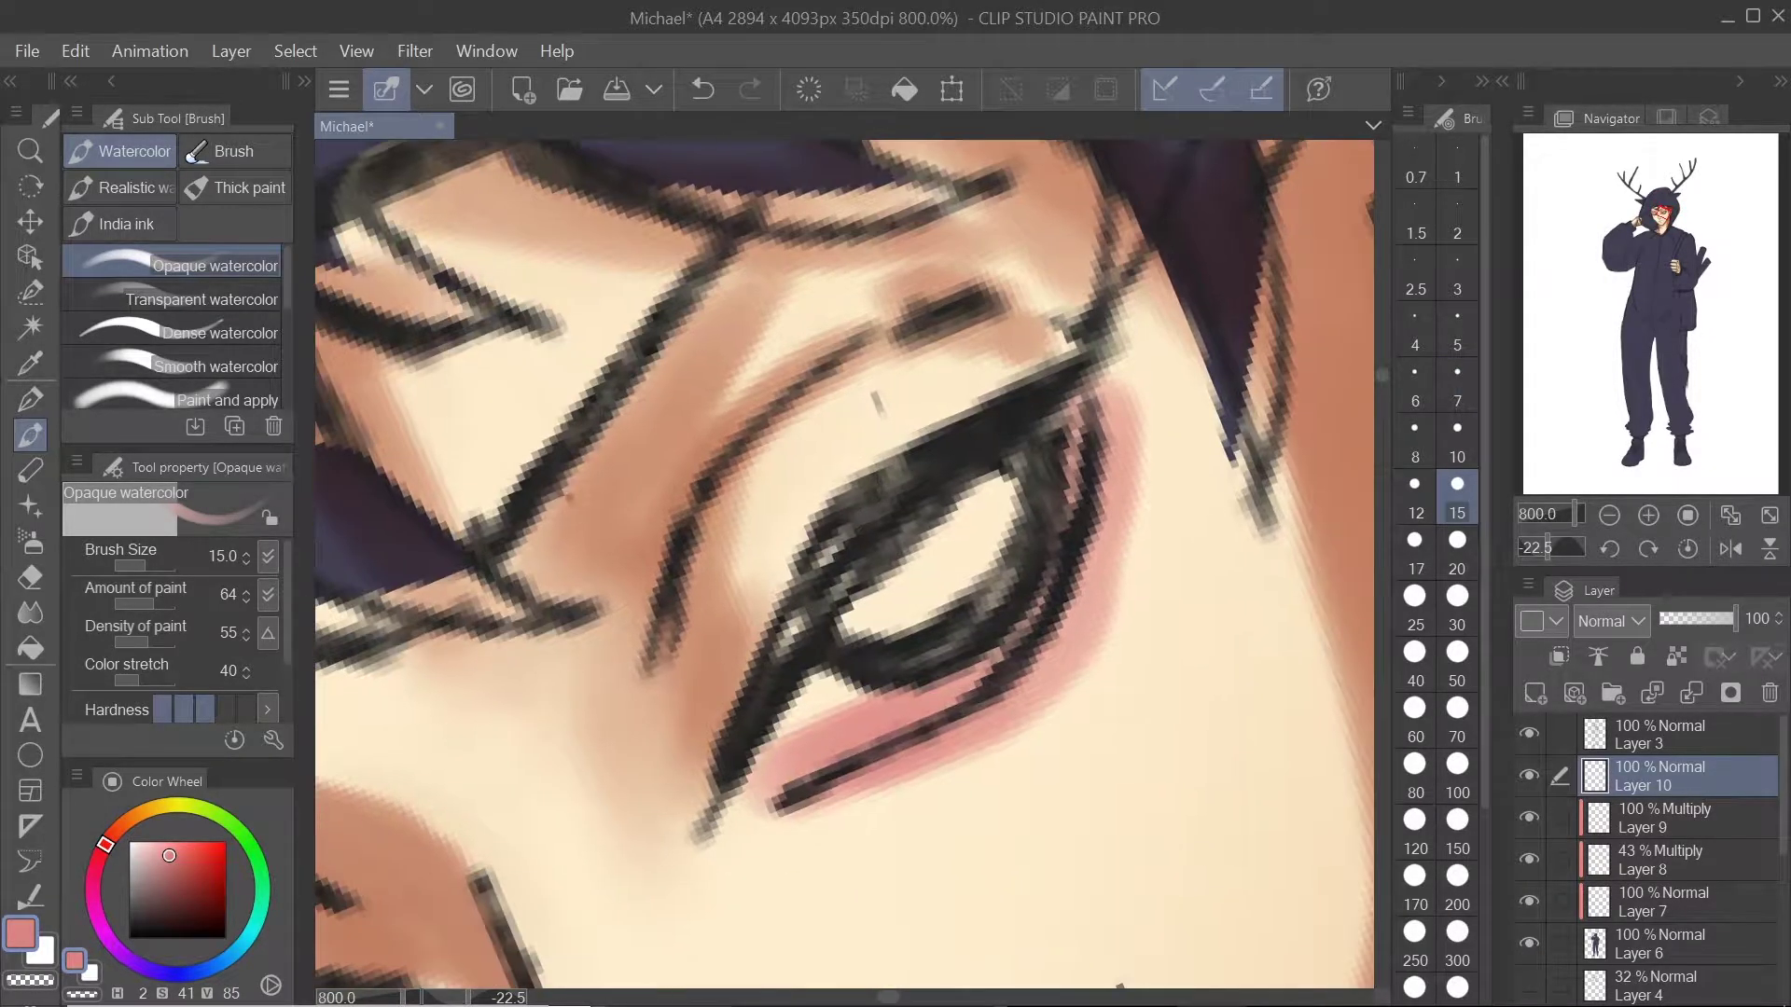
Step: Undo the last pink stroke and repaint that eye's lower-lid rim at brush size 10
key("ctrl+z")
key("bracketleft")
key("bracketleft")
mouse_move(1110, 517)
left_mouse_down()
mouse_move(800, 780)
mouse_move(989, 690)
left_mouse_up()
Step: Paint the inner corner of that eye's white with white, blending it over the pink
key("x")
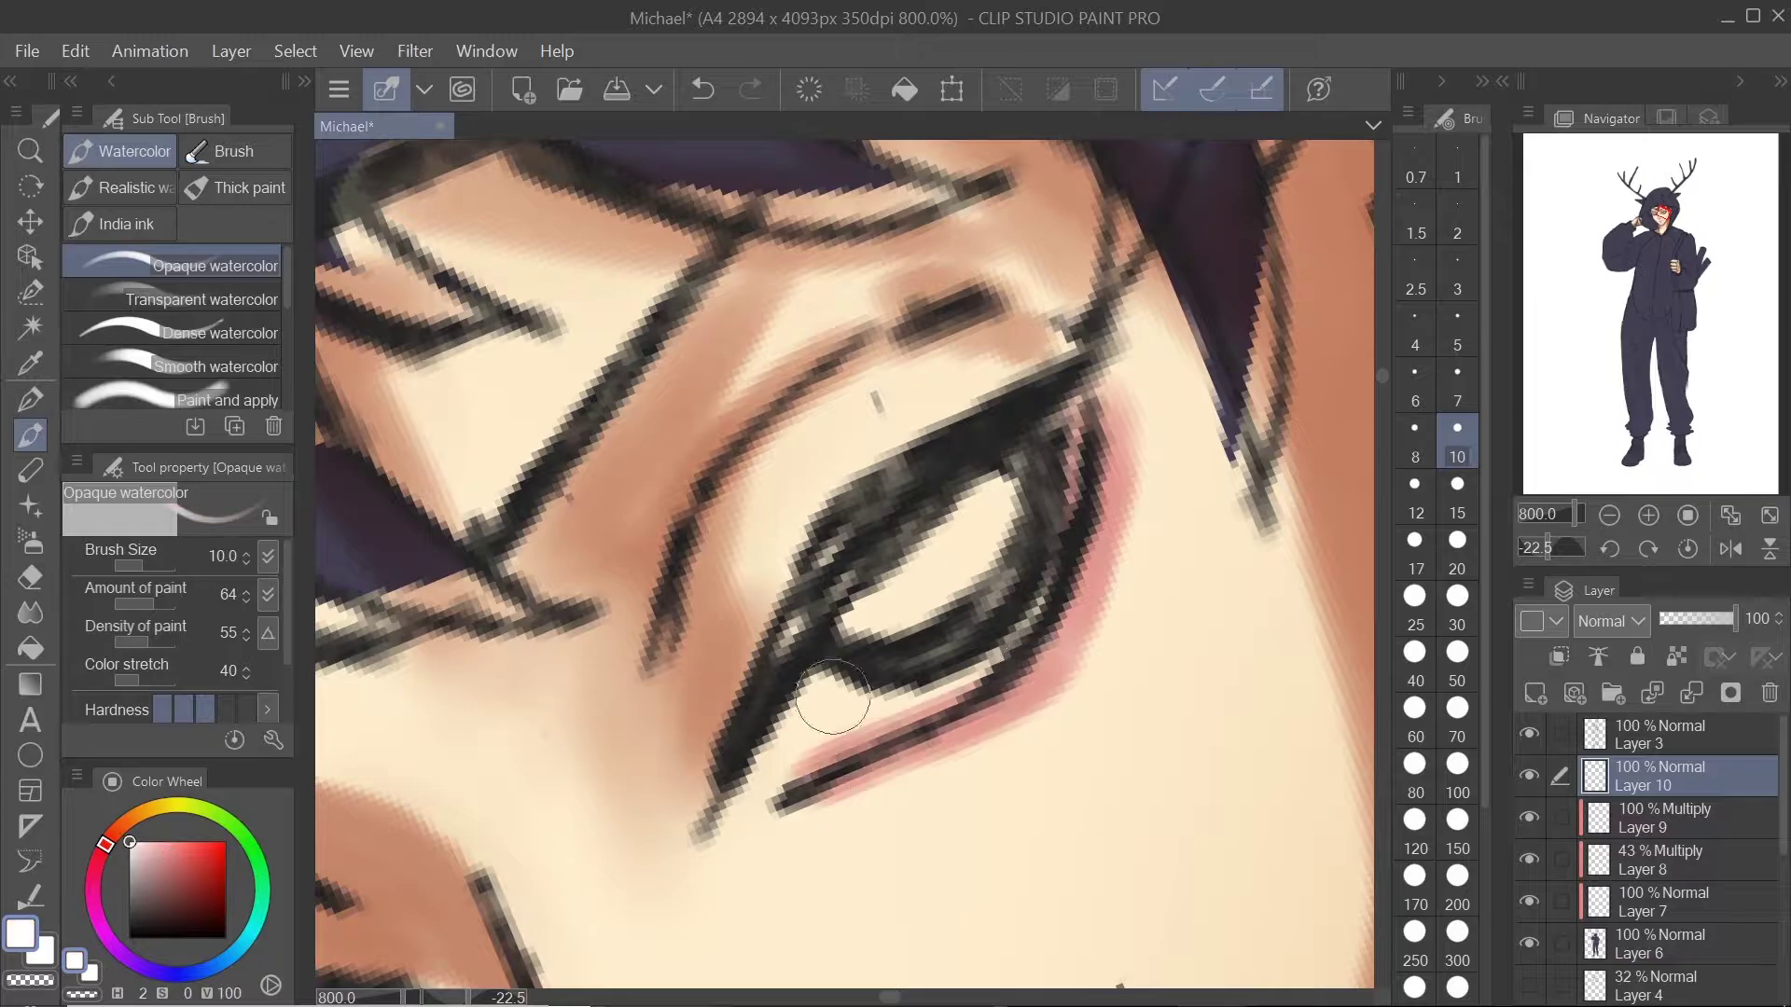
left_click_drag(775, 741, 966, 678)
left_click_drag(799, 731, 975, 681)
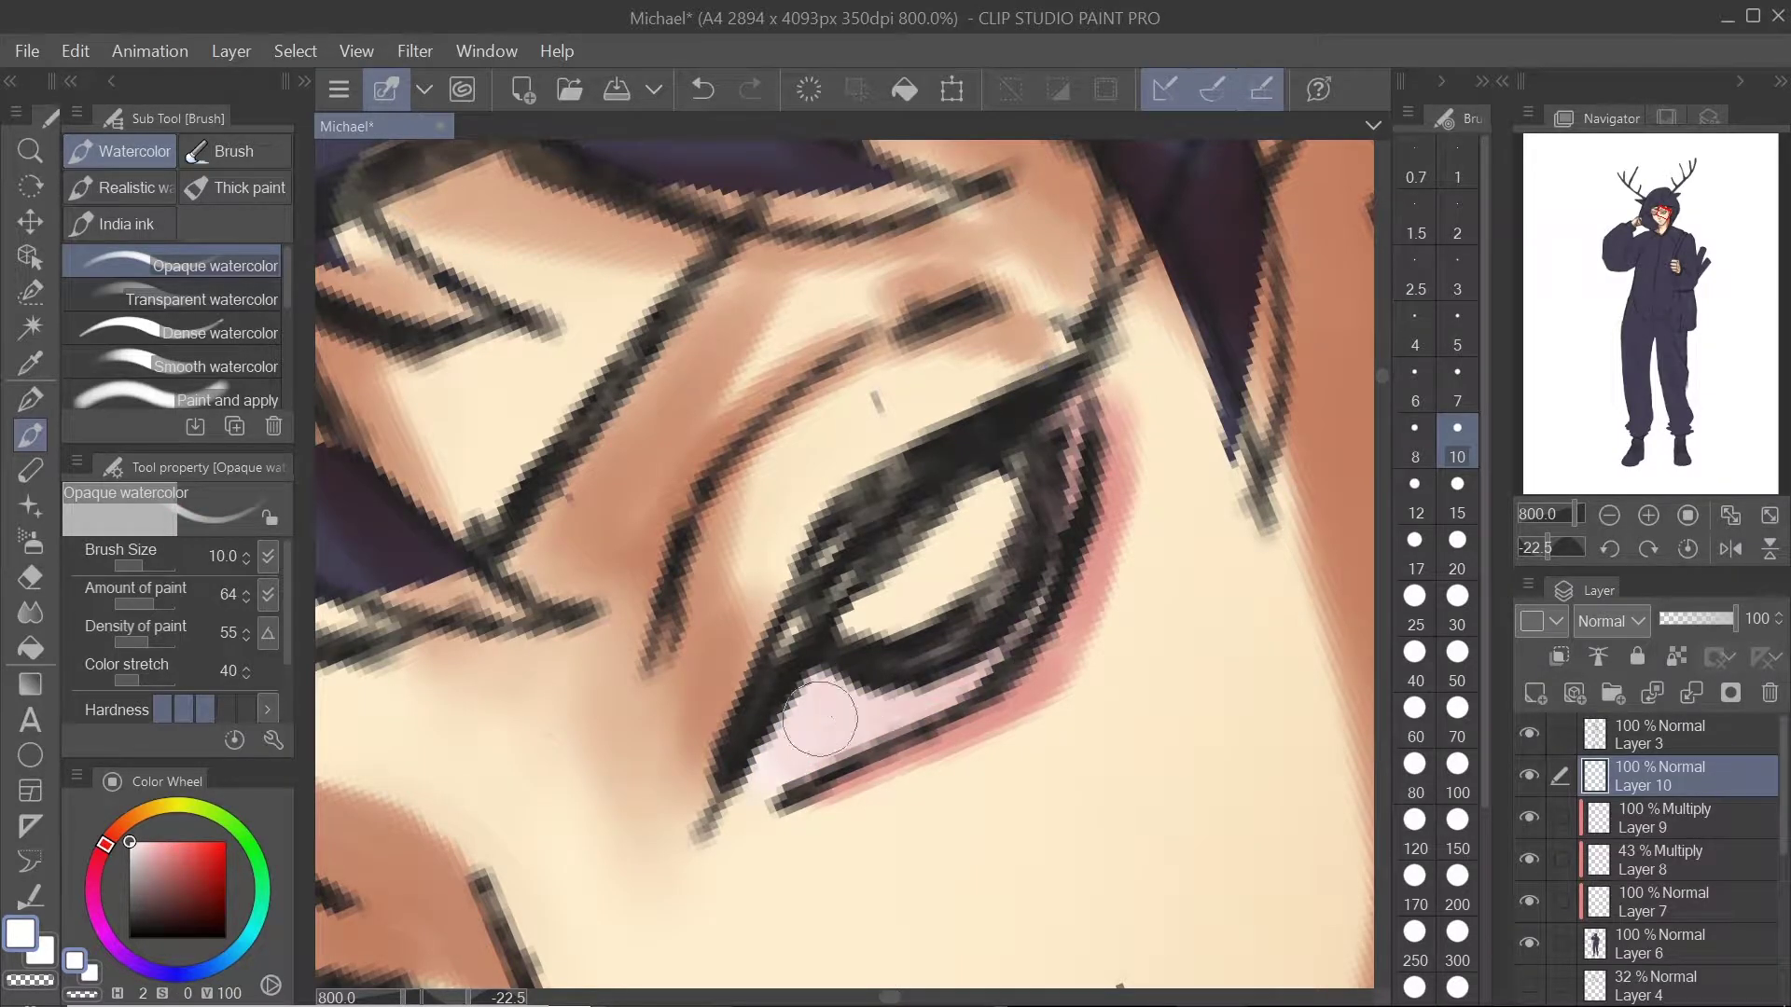
Step: Paint the same pink (H 2, S 41, V 85) along the other eye's lower lid and inner corner
left_click_drag(485, 854, 1241, 364)
left_click(169, 855)
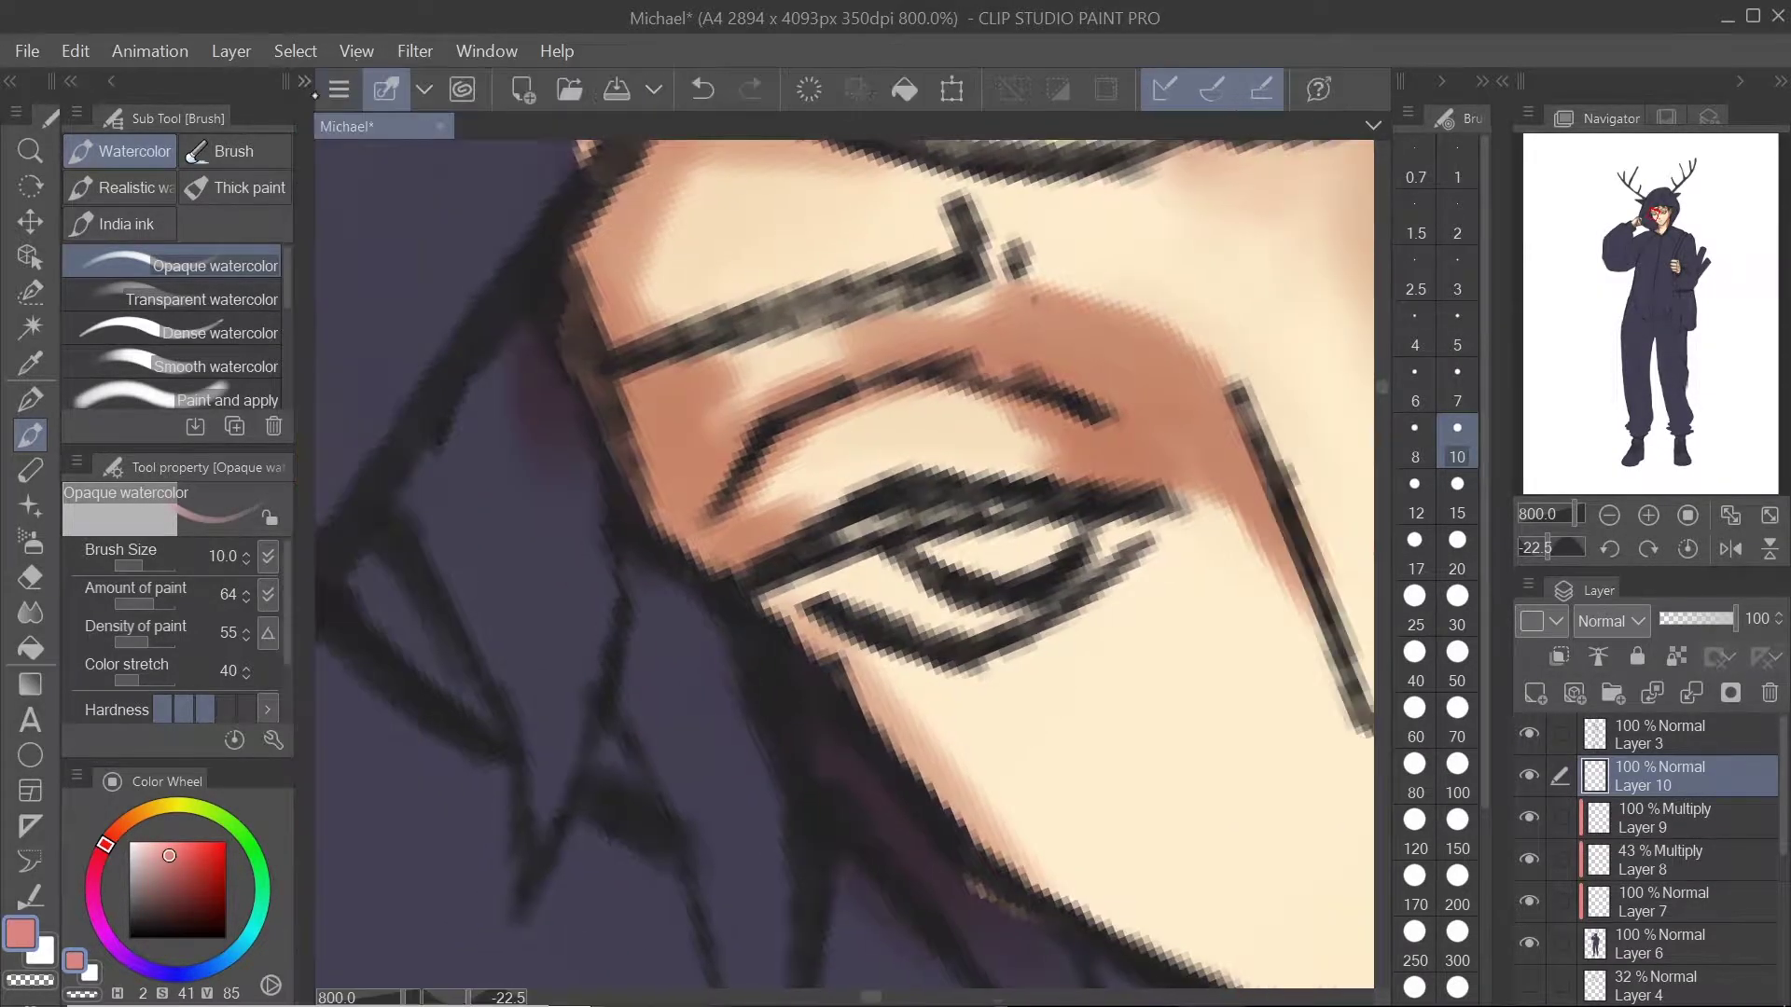
mouse_move(1153, 541)
left_mouse_down()
mouse_move(813, 616)
mouse_move(1124, 589)
mouse_move(795, 621)
left_mouse_up()
left_click_drag(1054, 644, 1139, 559)
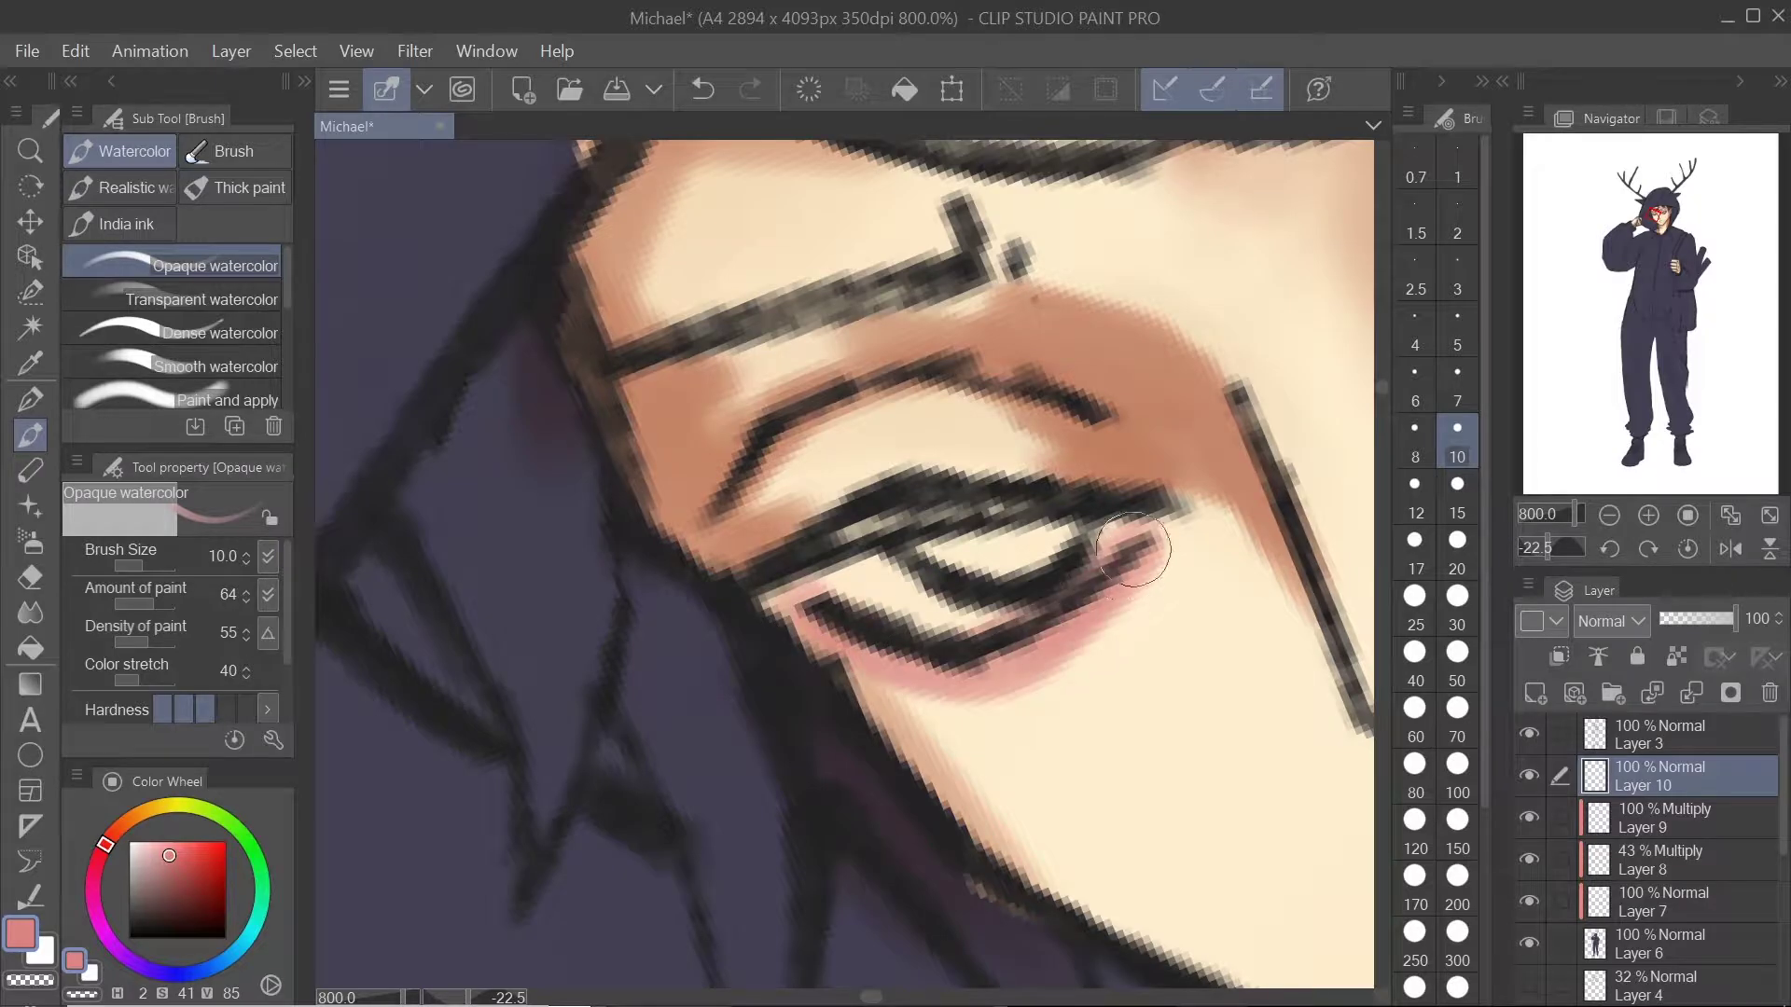
Step: Paint the white of that second eye with white over the pink edges
scroll(549, 776, "down", 4)
left_click_drag(549, 776, 259, 836)
scroll(709, 559, "up", 1)
left_click_drag(672, 681, 707, 754)
left_click_drag(145, 848, 130, 842)
left_click_drag(784, 746, 641, 771)
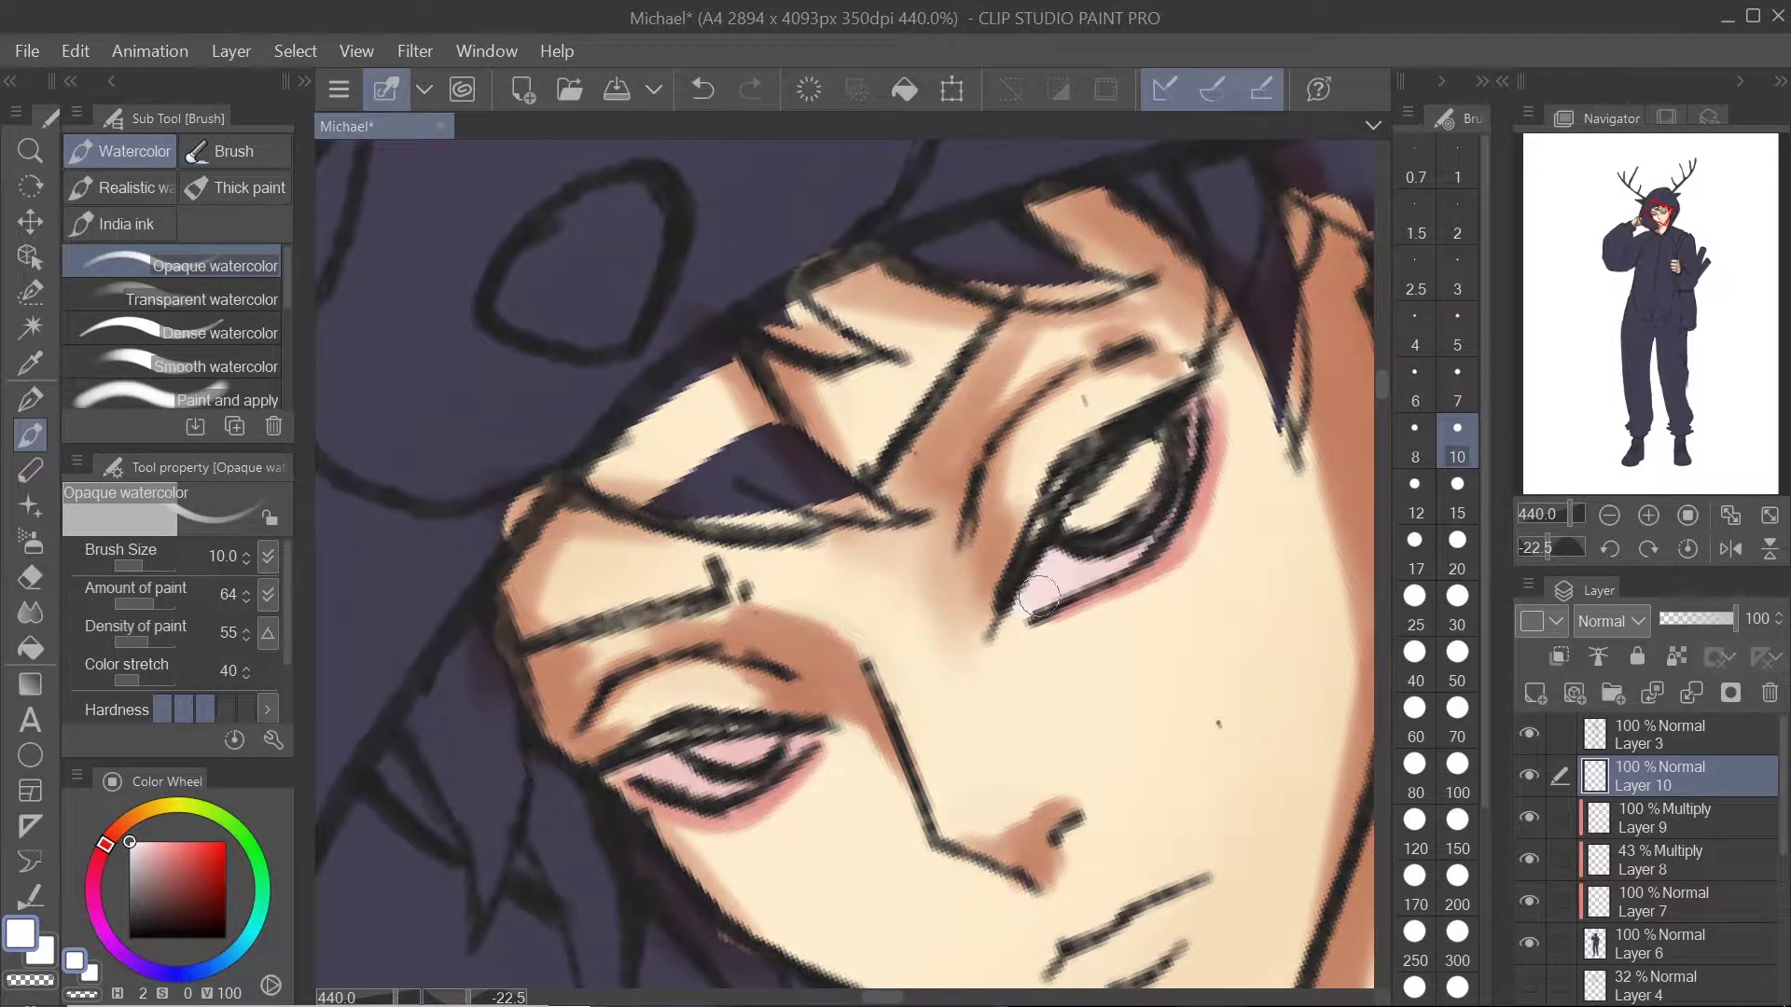
Step: Tint the whites of both eyes with pale blue (H 234, S 15, V 100)
left_click(145, 966)
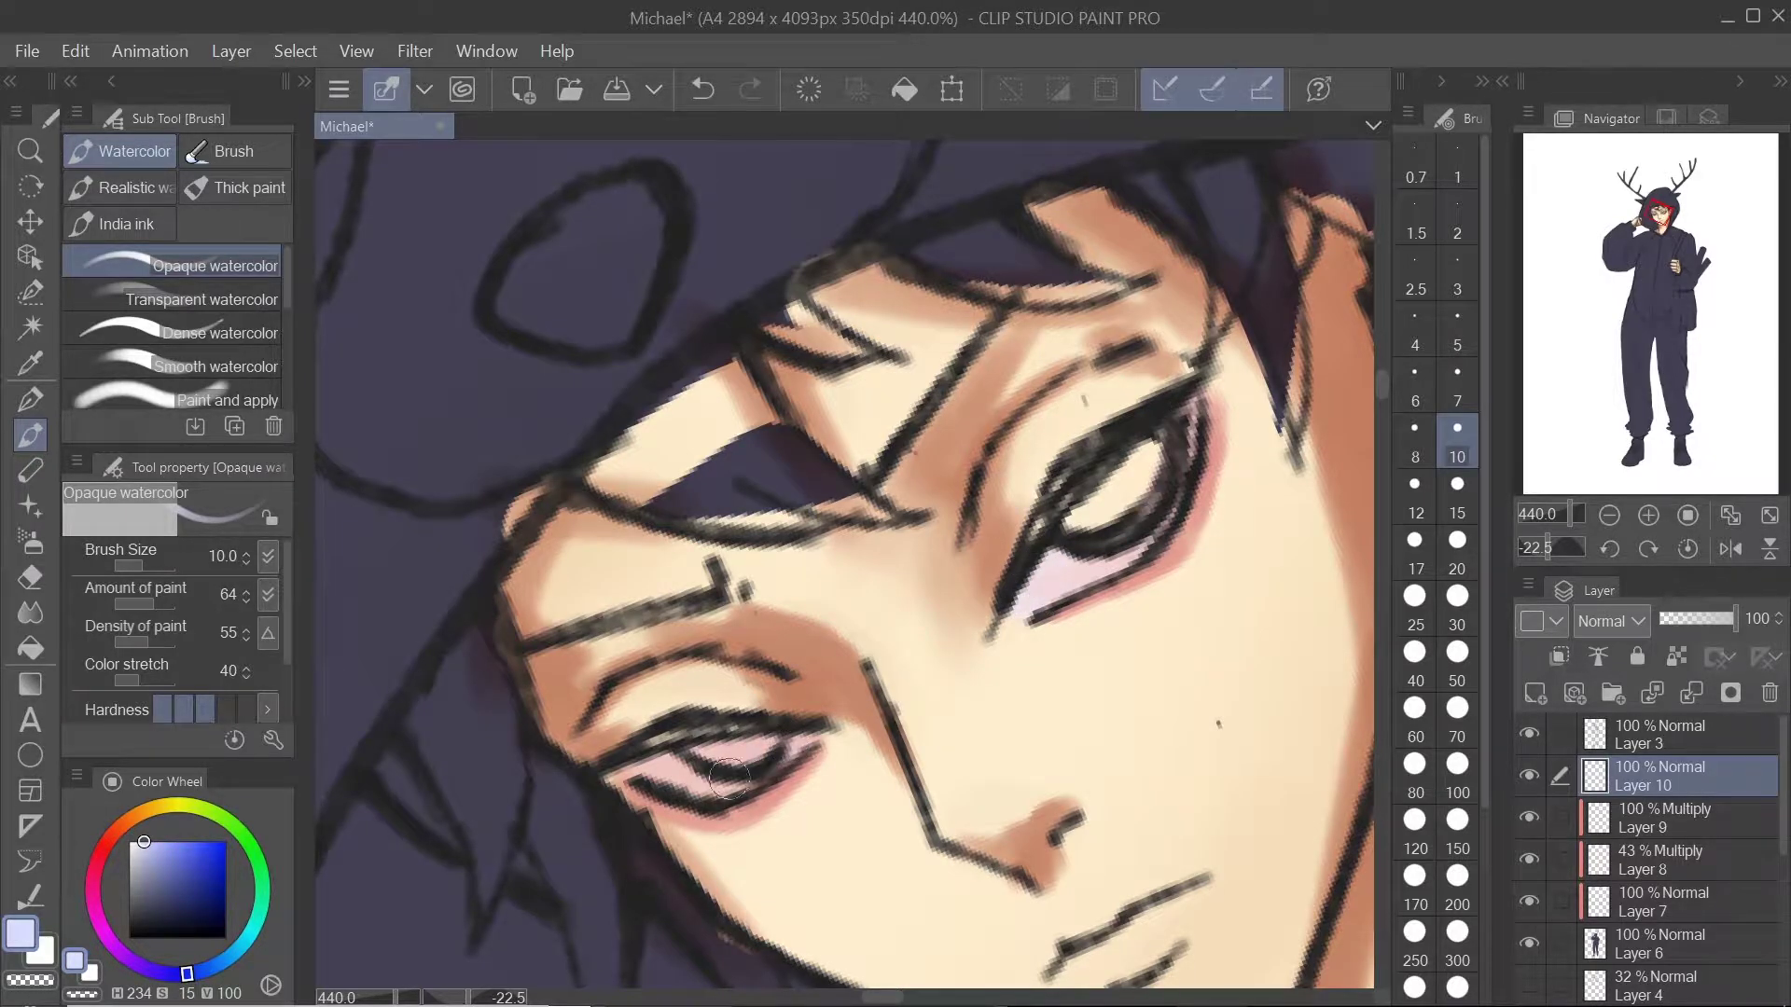
scroll(653, 752, "down", 4)
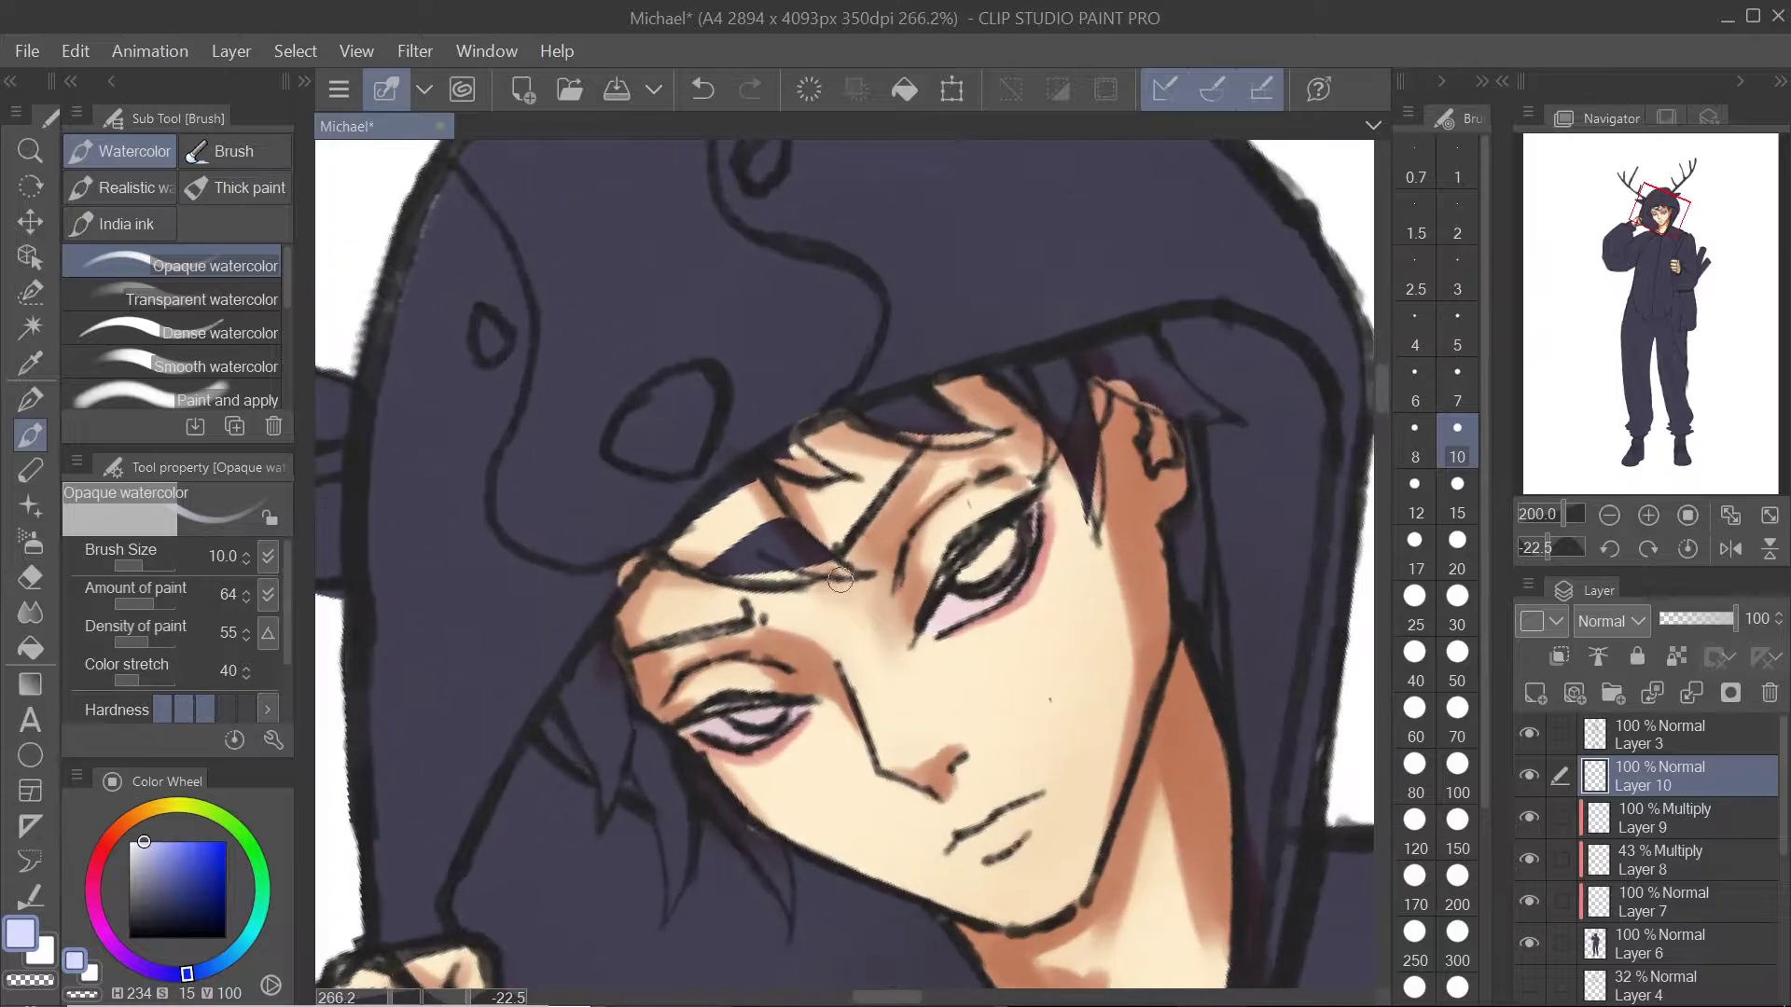
scroll(746, 495, "up", 3)
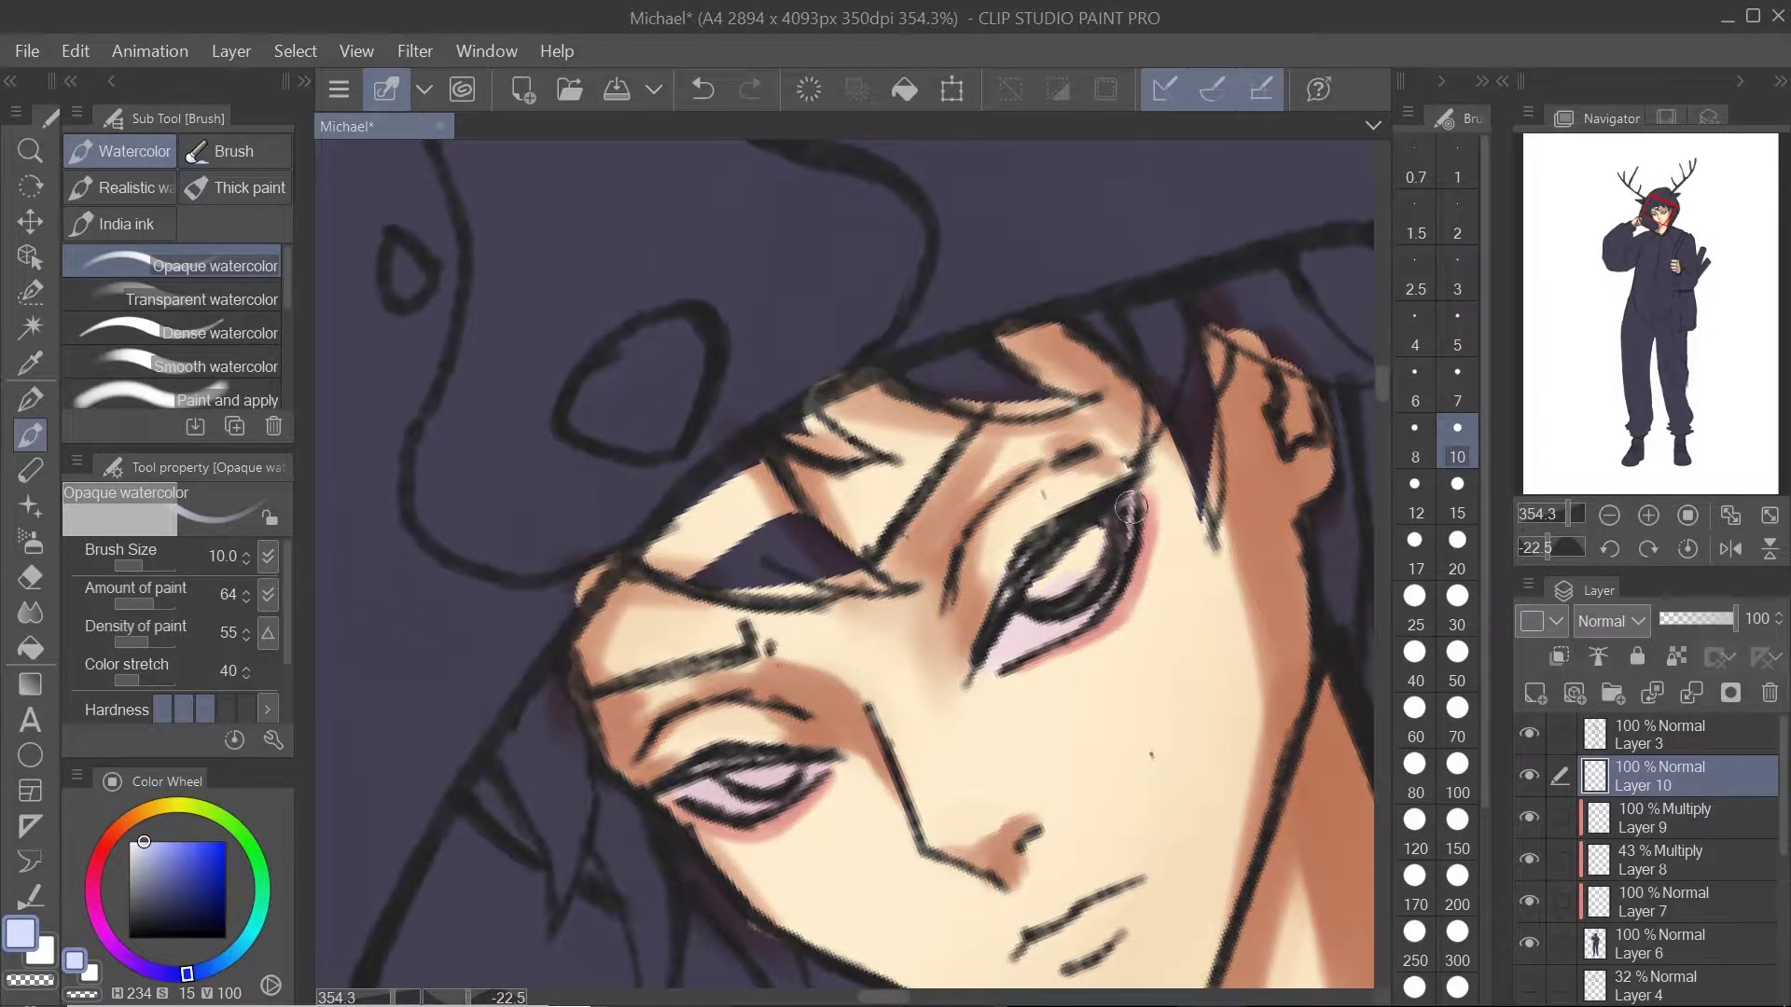
Step: Pick mint green (H 154, S 48, V 91) and add a new layer above Layer 10 for the eye colors
left_click(262, 896)
left_click(178, 844)
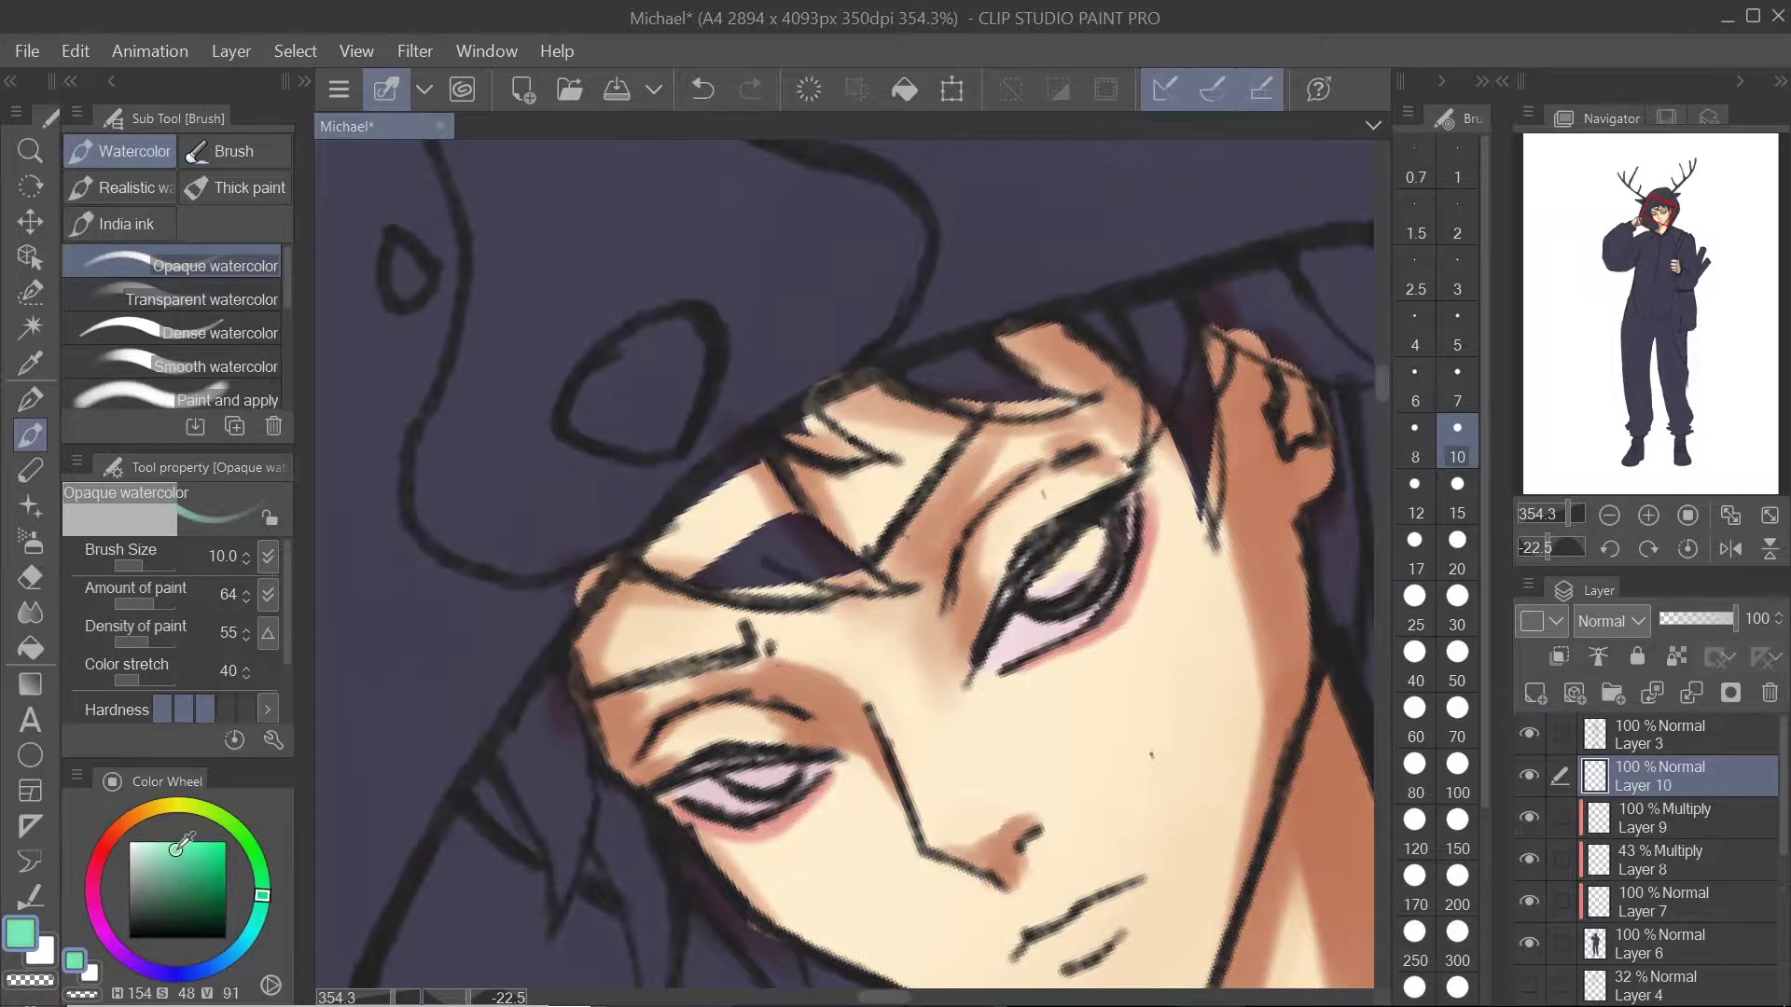
left_click(1534, 694)
Step: Try mint green on the iris nearest the ear, undo it, and repaint the insides of the eyes in pure white
left_click_drag(1091, 541, 1054, 583)
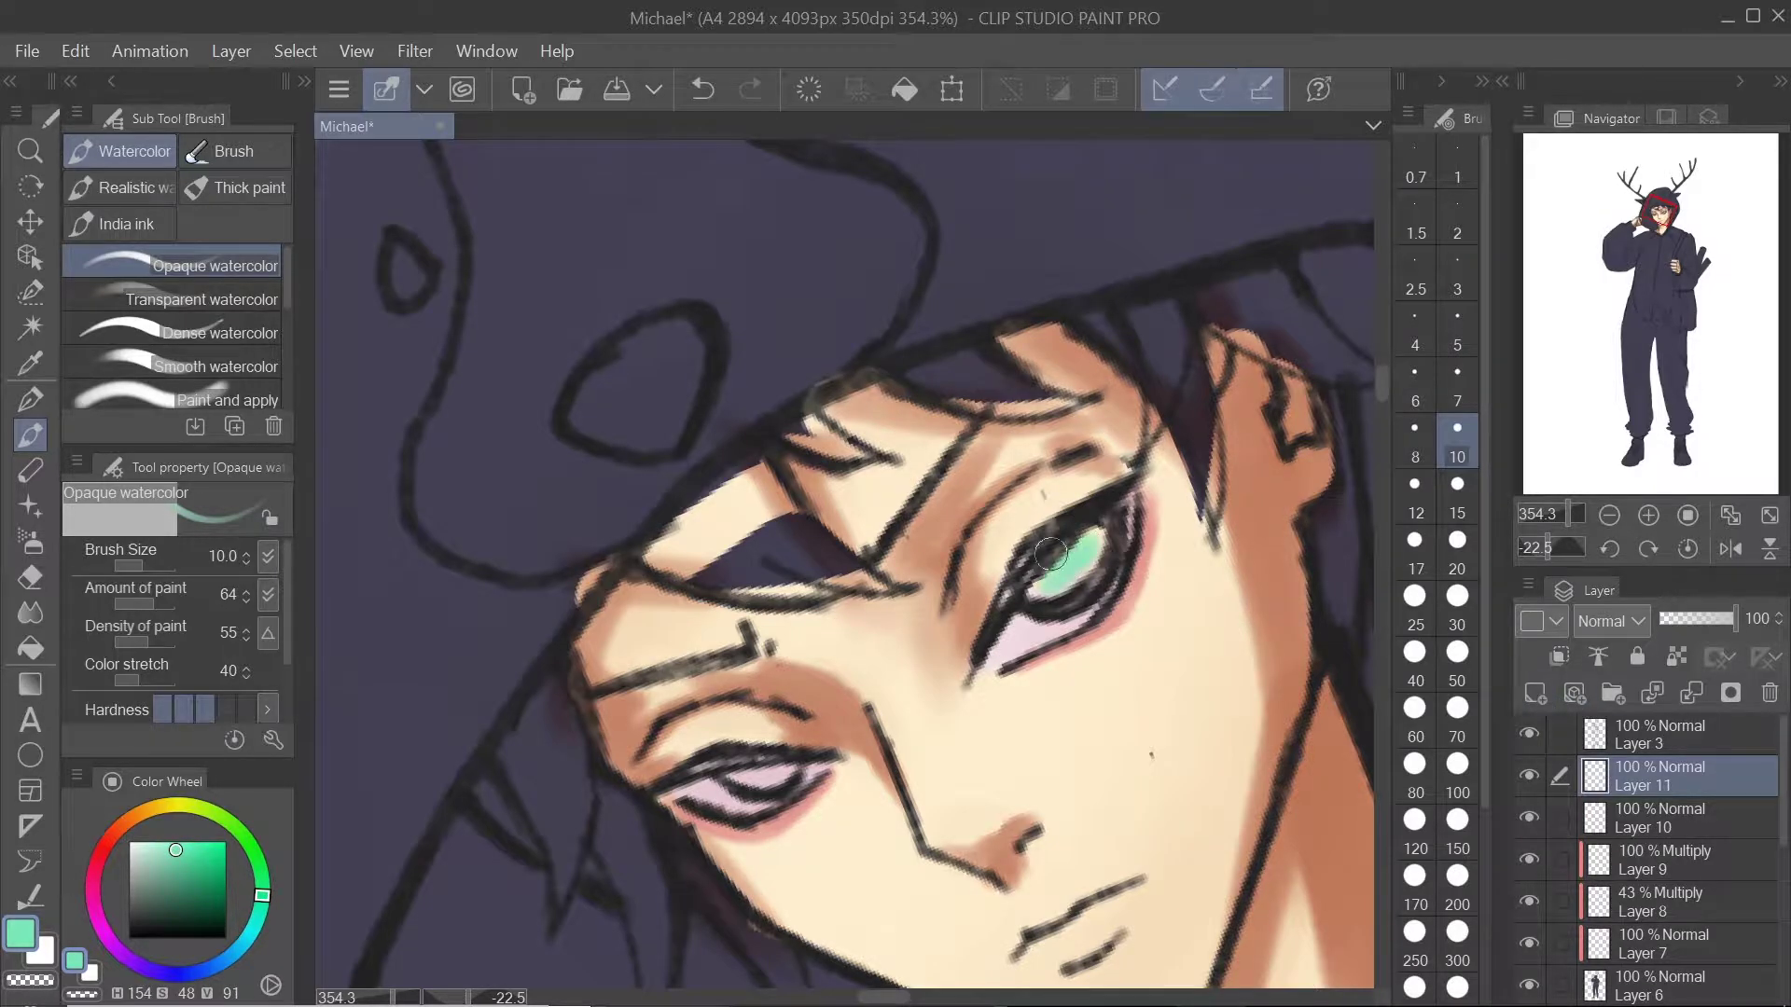
left_click(1035, 623, "alt")
scroll(1051, 623, "down", 1)
key("ctrl+z")
key("ctrl+z")
key("ctrl+z")
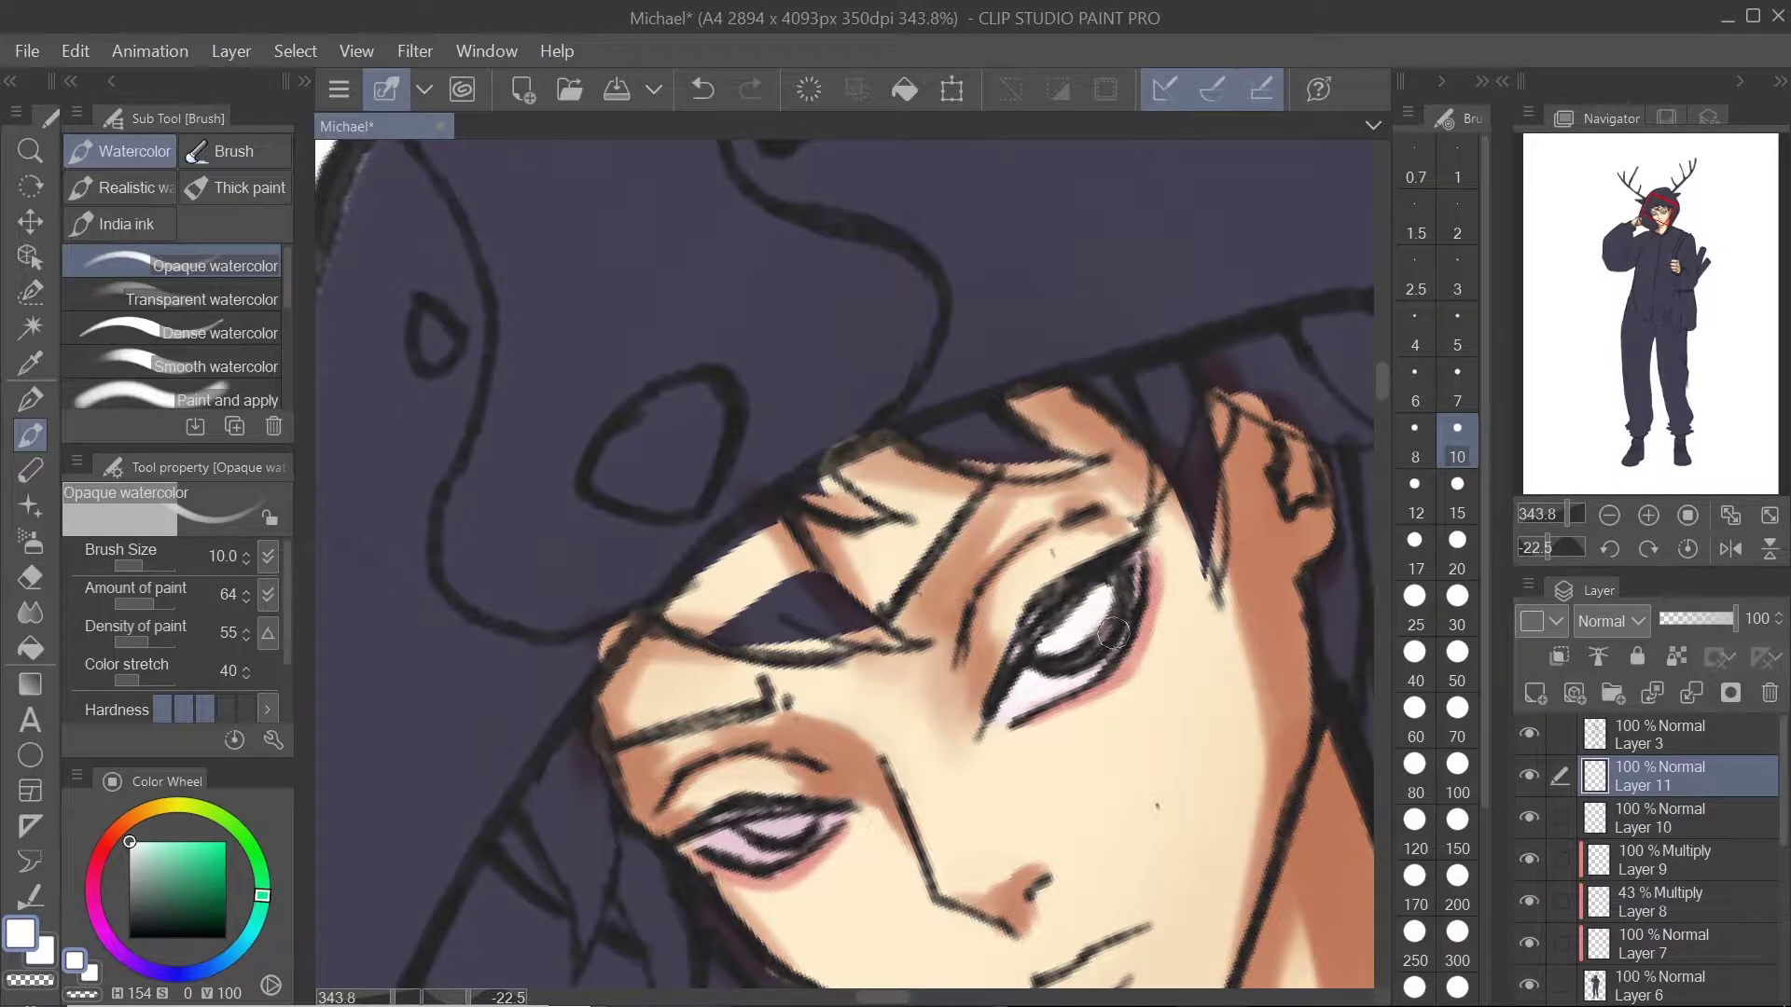
Step: Fill the iris nearest the ear with light mint (H 154, S 37, V 100) using the Oil paint flat brush at size 15
left_click(166, 842)
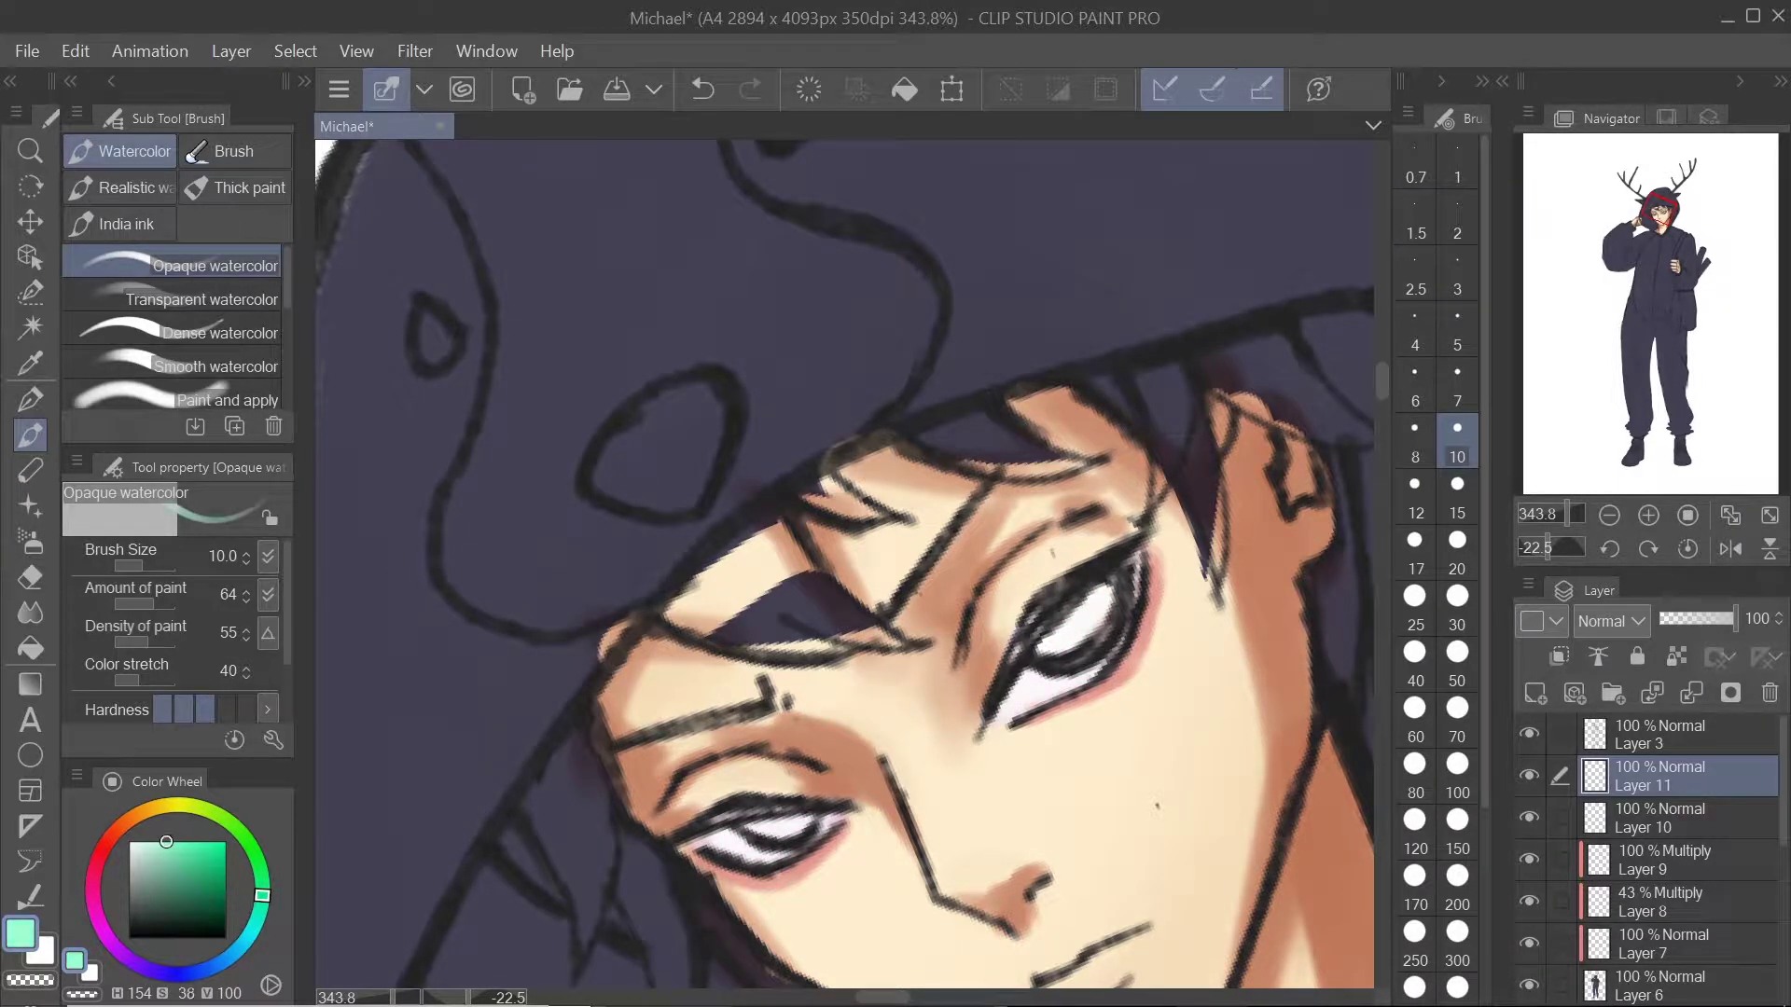
left_click(236, 188)
mouse_move(1105, 604)
left_mouse_down()
mouse_move(1069, 619)
mouse_move(1088, 619)
left_mouse_up()
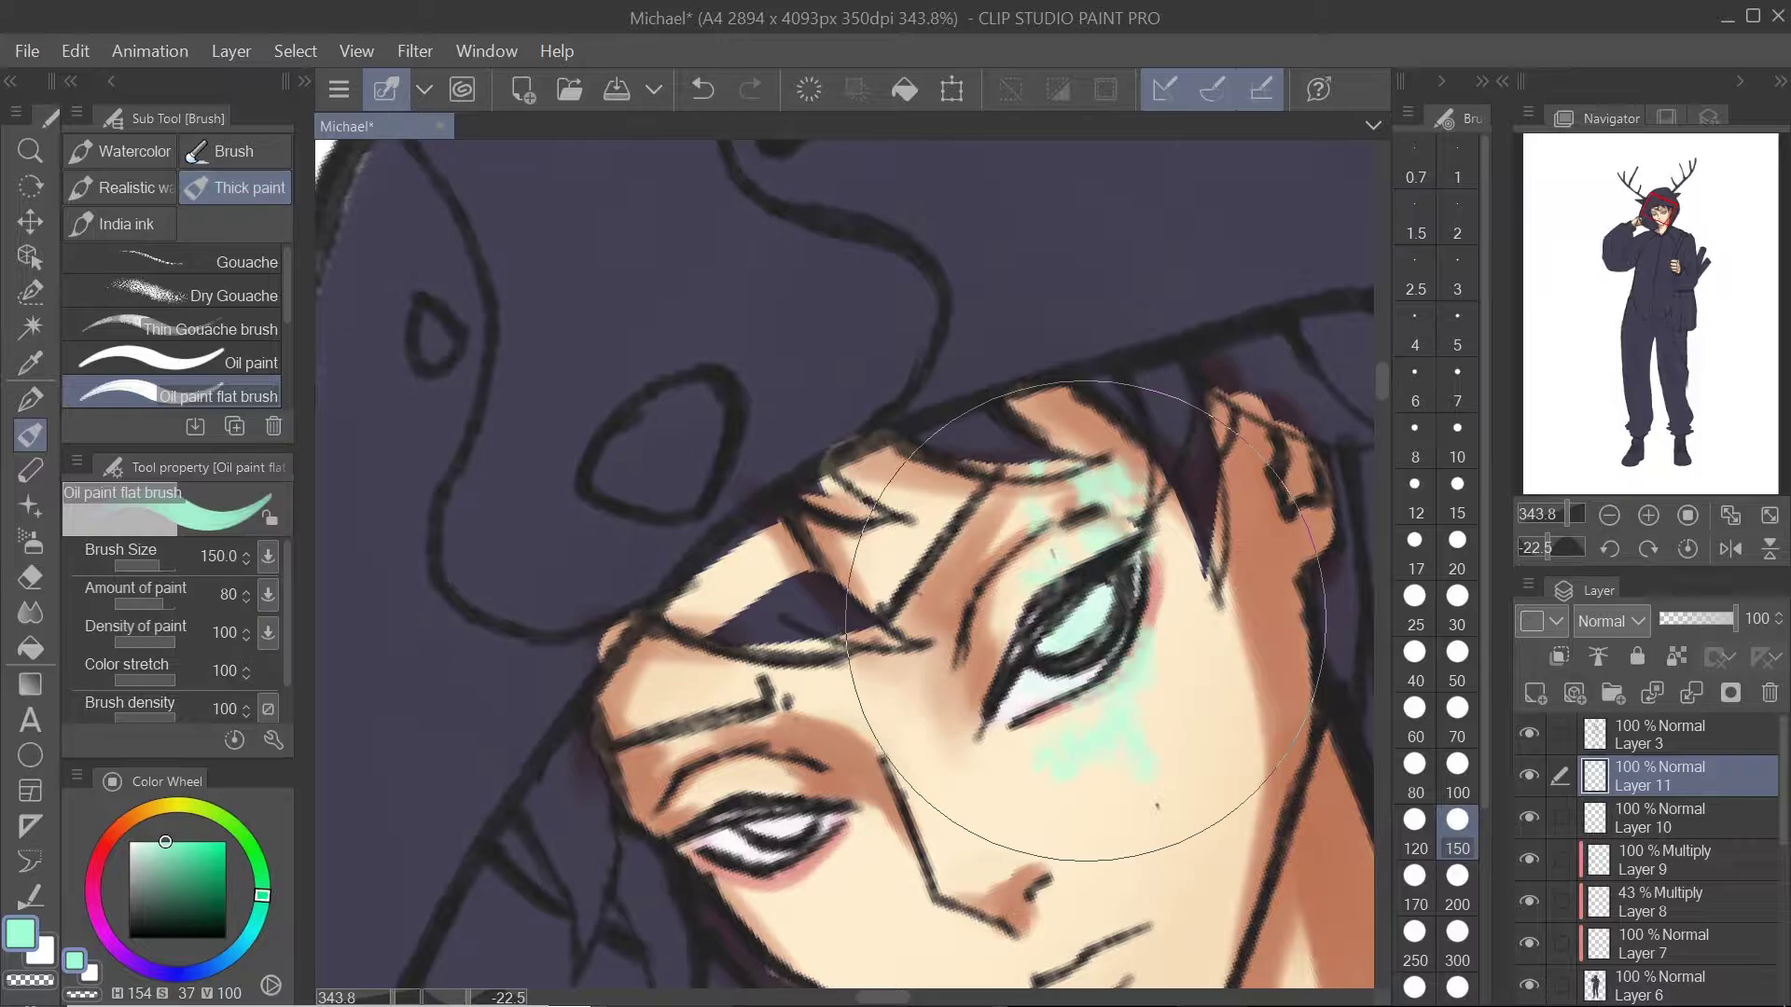
key("ctrl+z")
left_click(1457, 606)
left_click(1457, 496)
scroll(1070, 651, "up", 2)
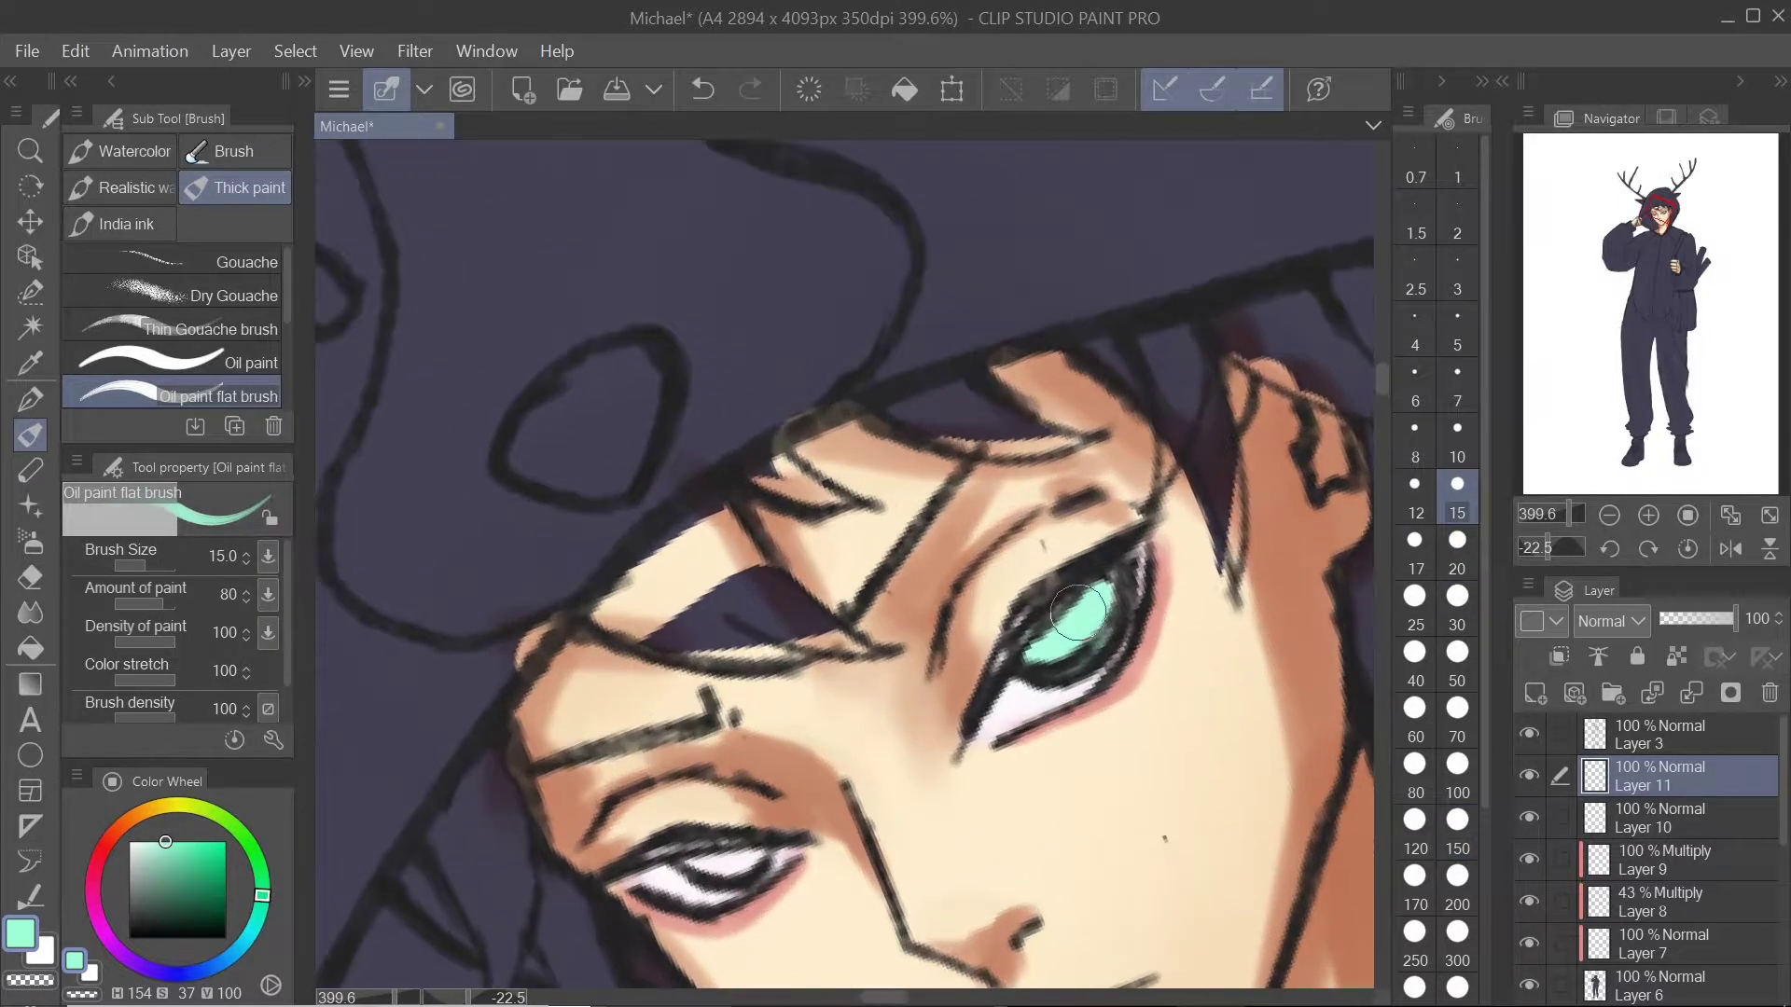
Step: Paint the other eye's iris in muted red (H 355, S 62, V 74) with the same brush
left_click(100, 854)
left_click_drag(200, 844, 188, 868)
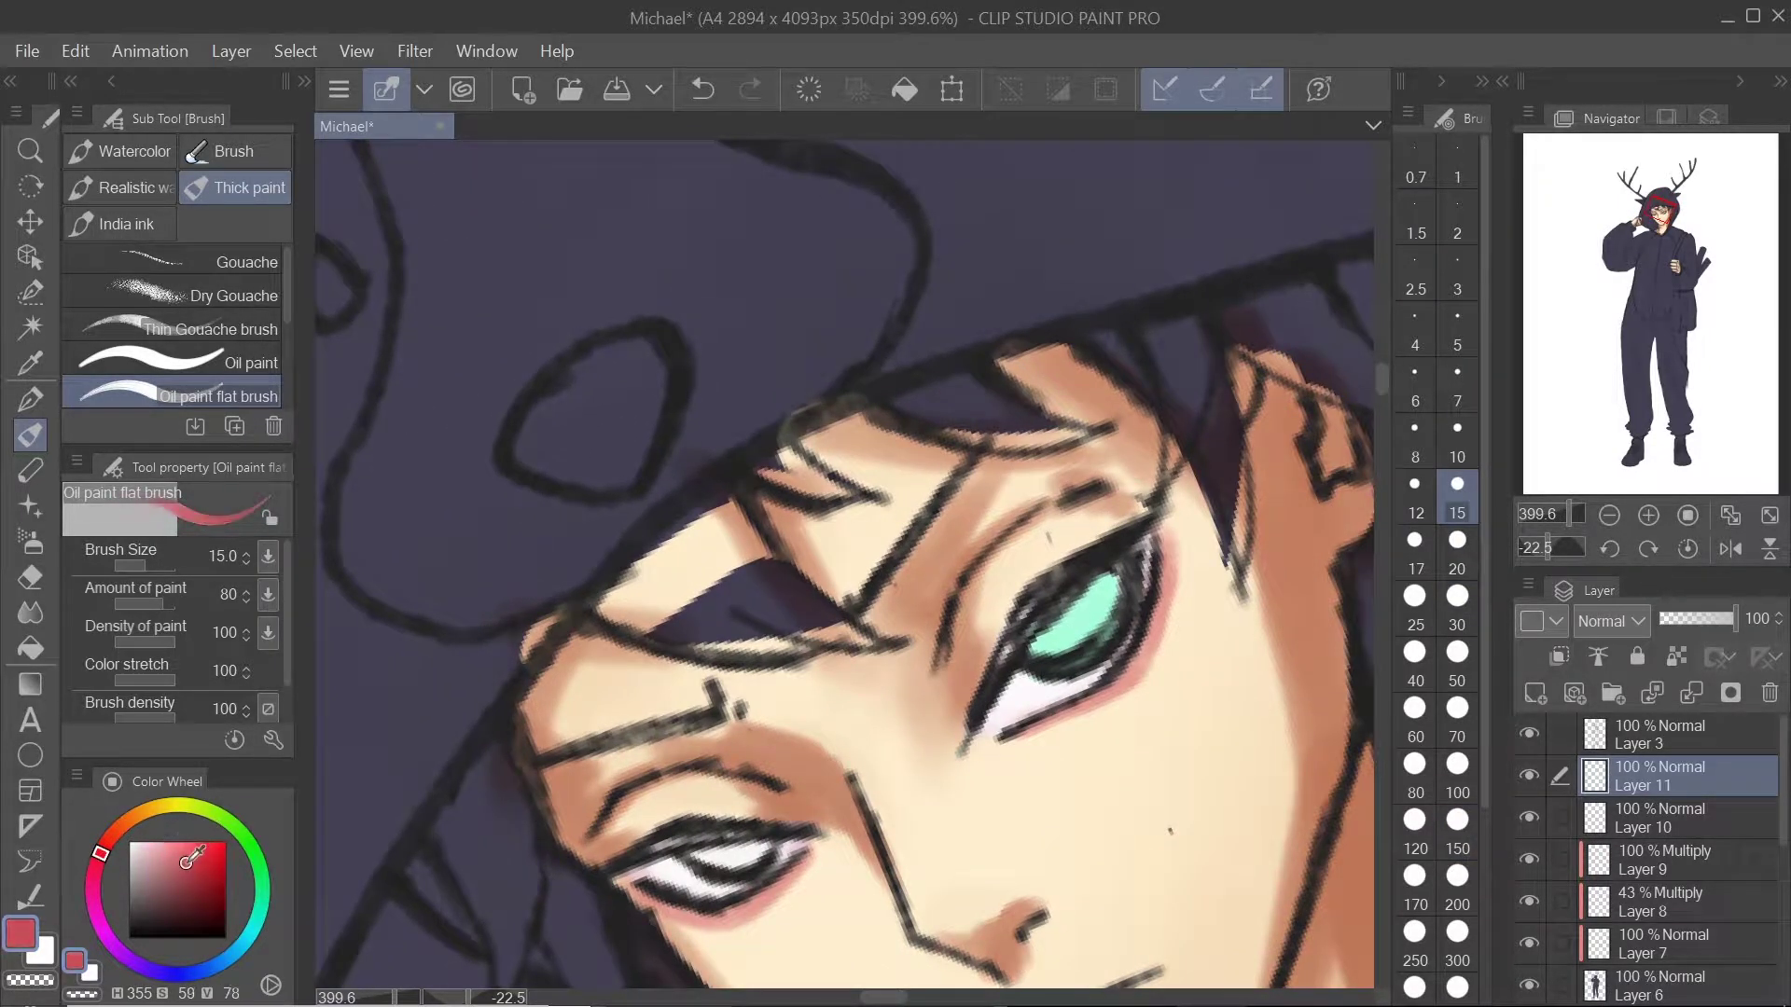
left_click_drag(709, 853, 747, 851)
scroll(802, 672, "down", 2)
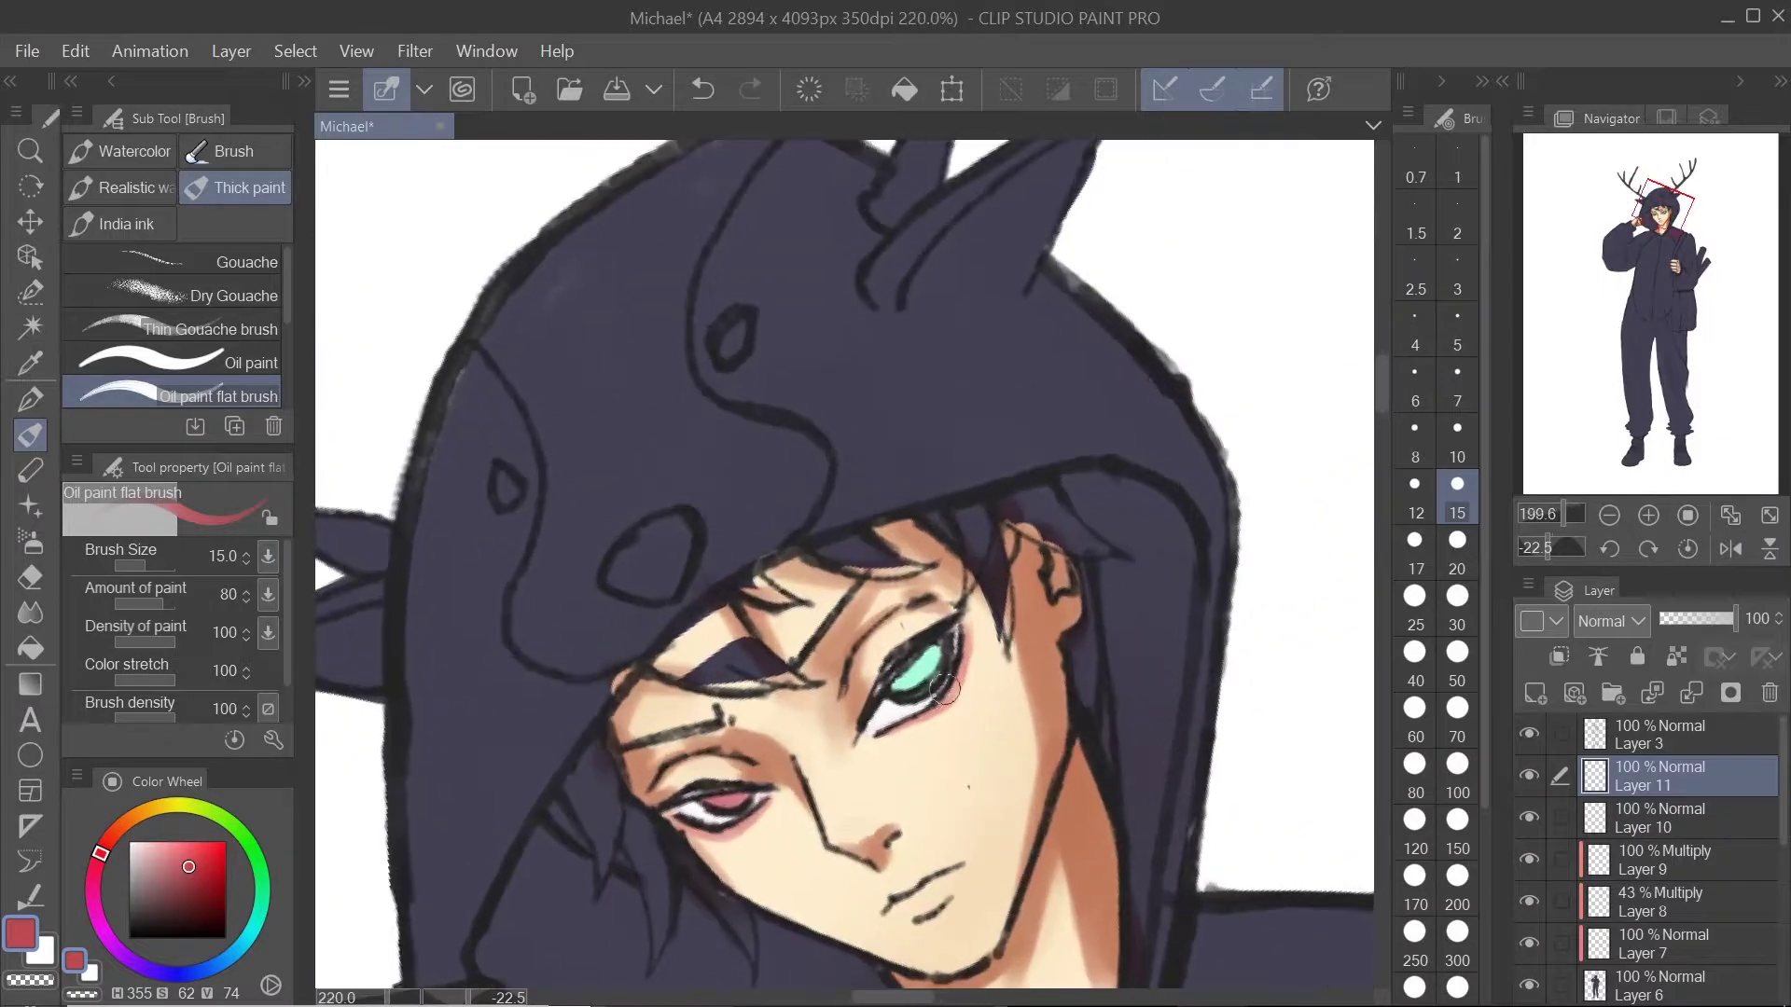
Step: Add small white highlights to both irises using the Oil paint flat brush at size 5
scroll(802, 672, "up", 4)
left_click(802, 672, "alt")
key("bracketleft")
key("bracketleft")
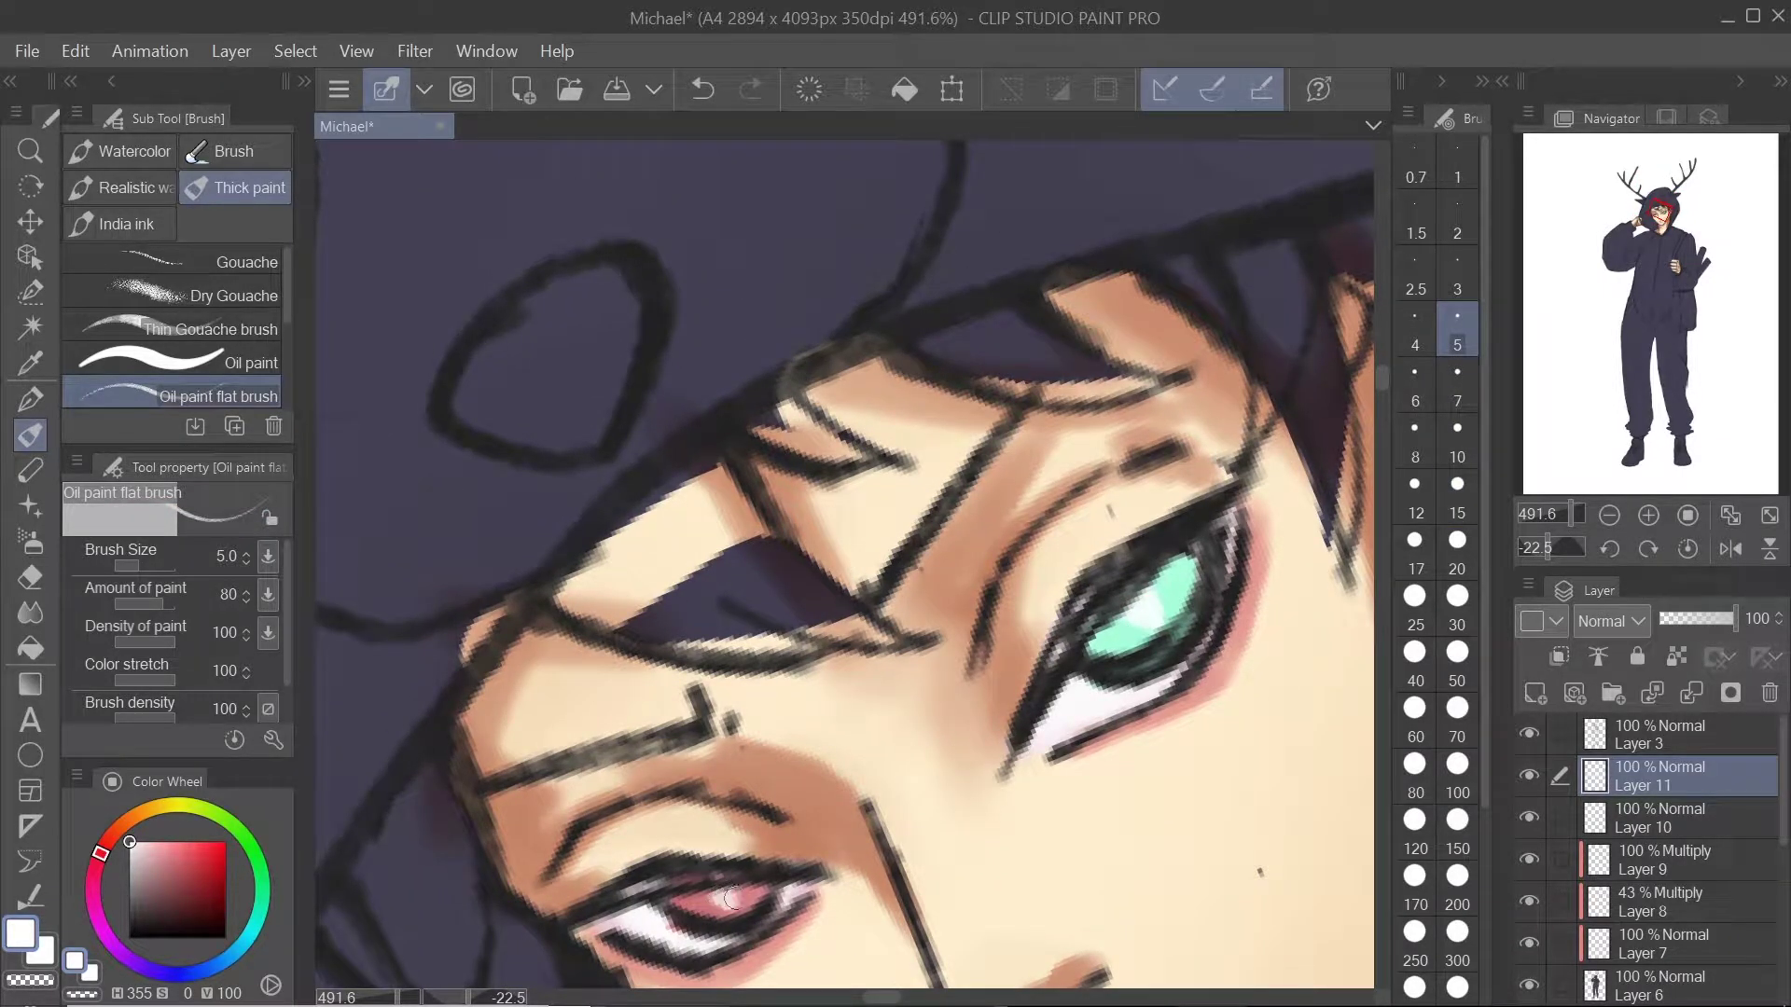
left_click_drag(734, 898, 728, 877)
Step: Erase the line art covering both irises on Layer 3 with the Hard eraser at size 5
scroll(818, 795, "down", 6)
scroll(906, 758, "up", 5)
left_click(1661, 735)
scroll(996, 620, "up", 3)
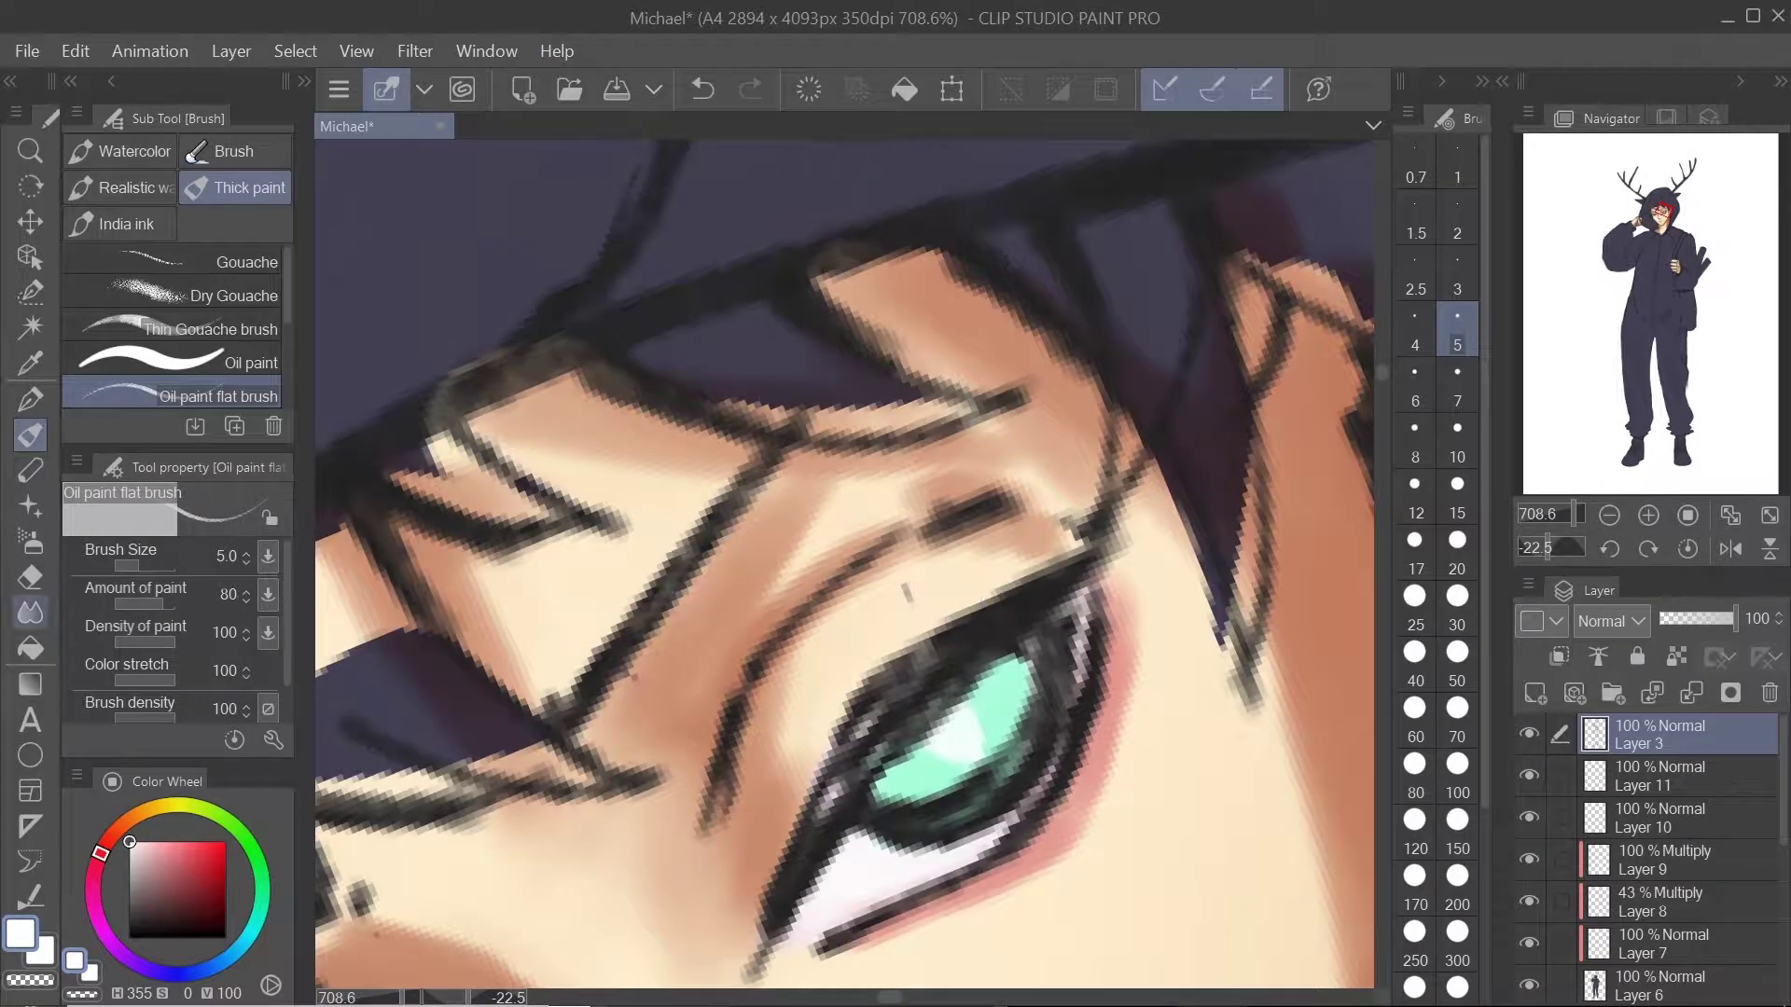
key("e")
mouse_move(1036, 649)
left_mouse_down()
mouse_move(1035, 737)
mouse_move(877, 814)
left_mouse_up()
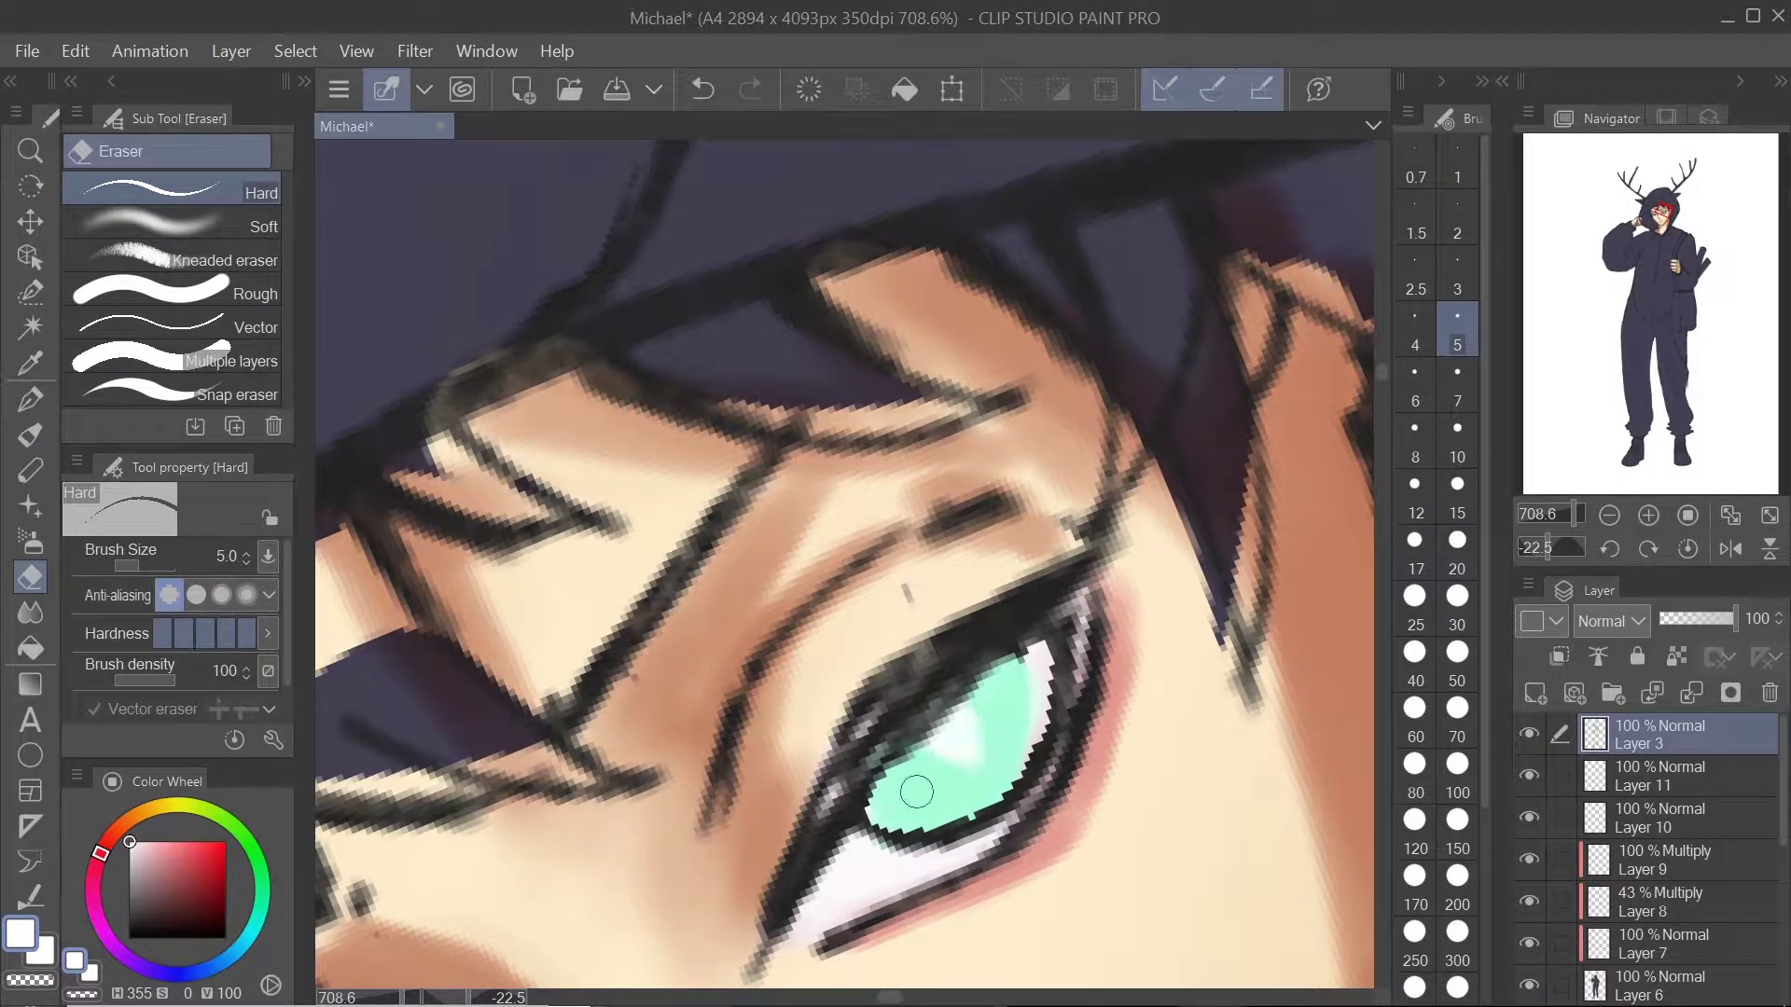
left_click_drag(522, 895, 1101, 555)
scroll(977, 810, "down", 5)
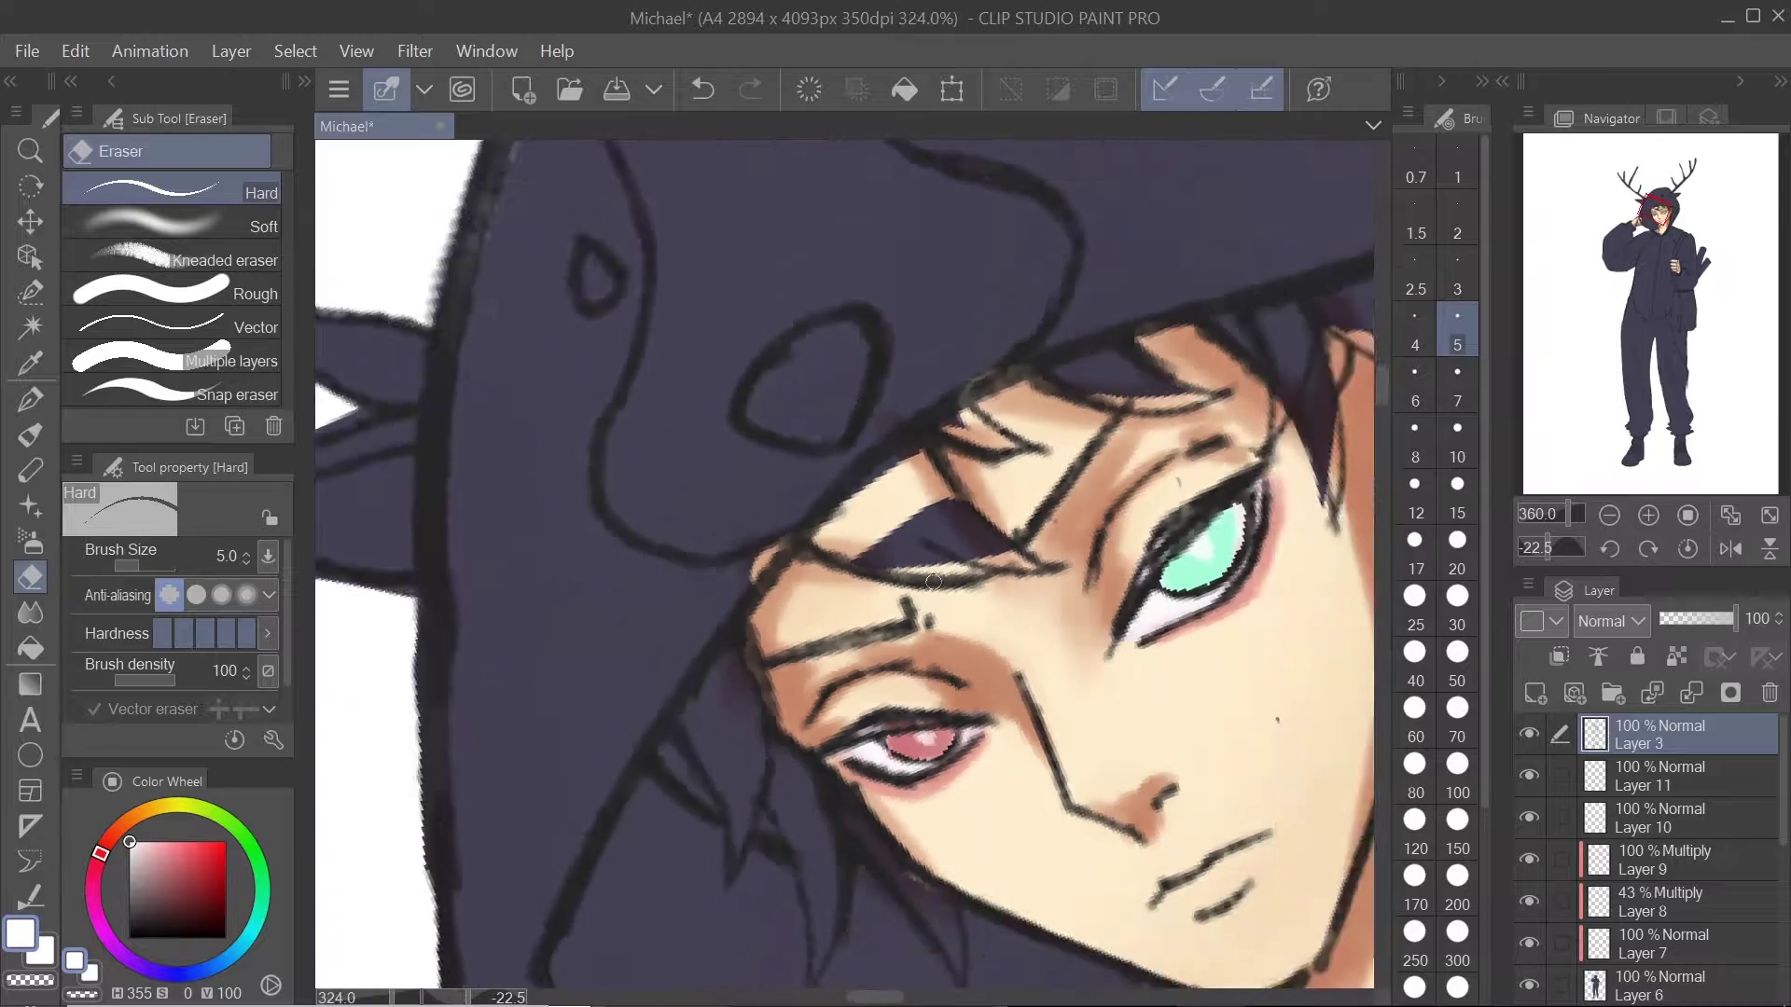
Step: Fill the uncovered gaps around both irises on Layer 11 with matching mint and red, keeping the white highlights
scroll(886, 579, "up", 4)
left_click(1666, 781)
scroll(830, 720, "up", 1)
left_click_drag(830, 720, 857, 895)
key("b")
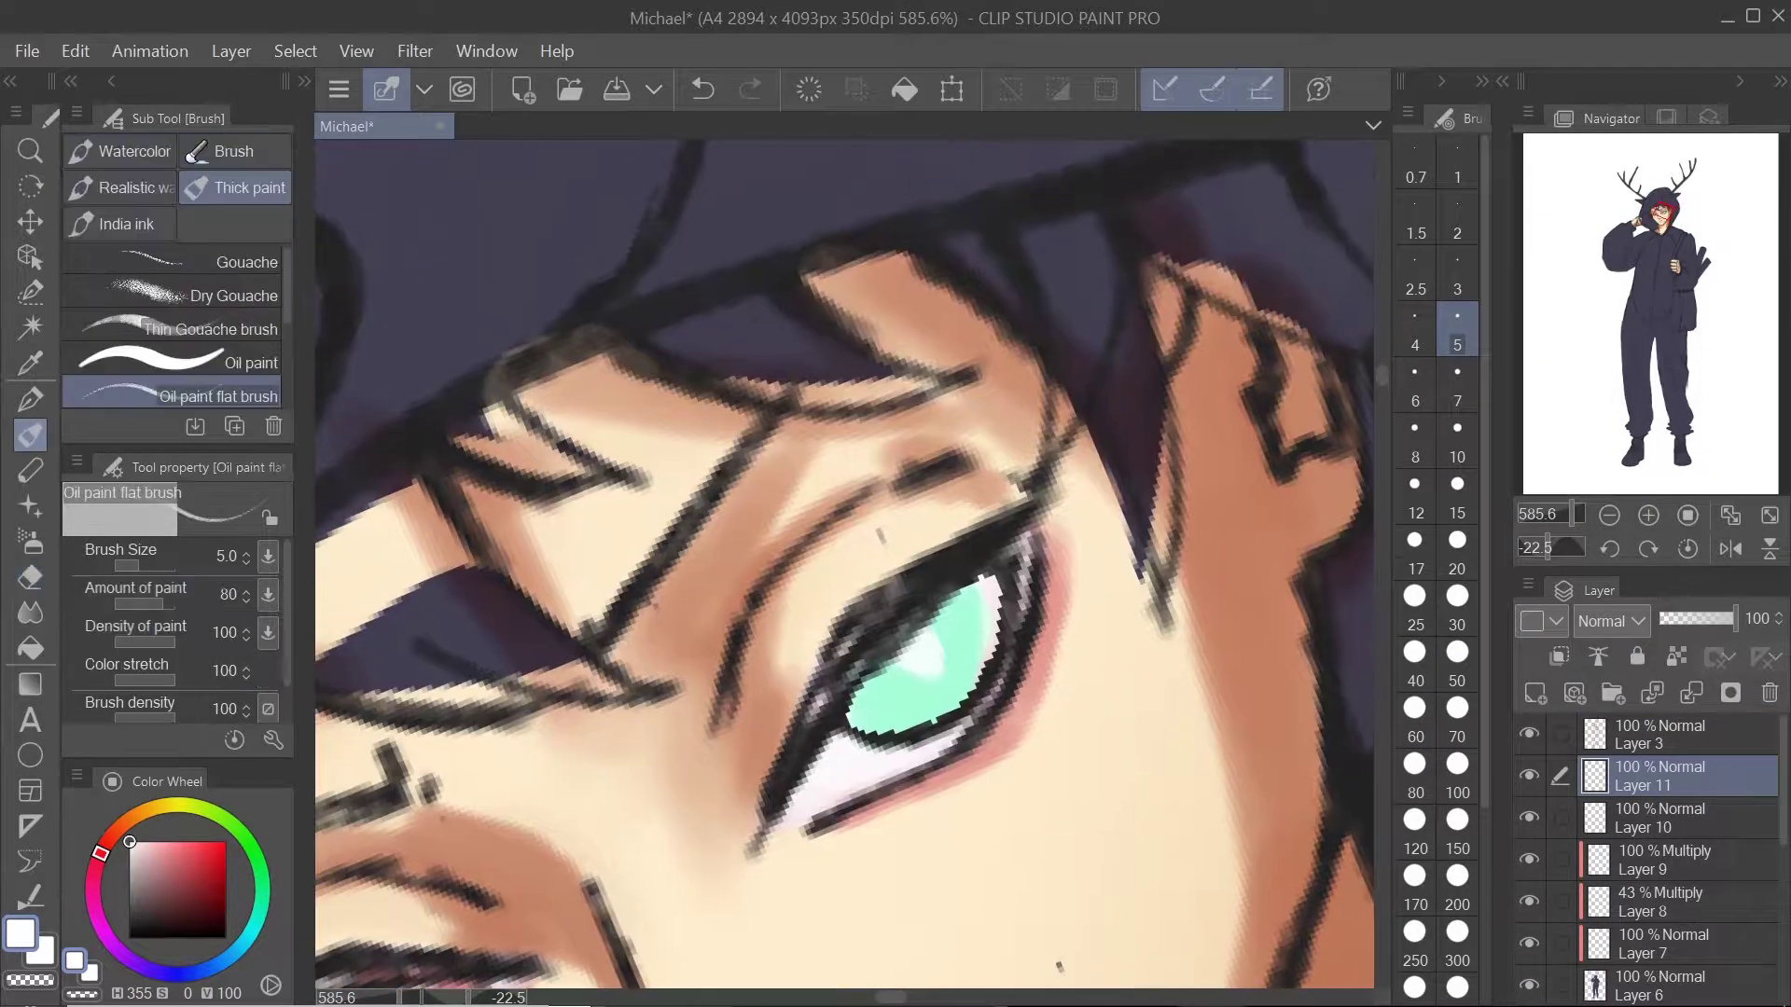
left_click(978, 599, "alt")
left_click_drag(858, 713, 1213, 546)
left_click(732, 863, "alt")
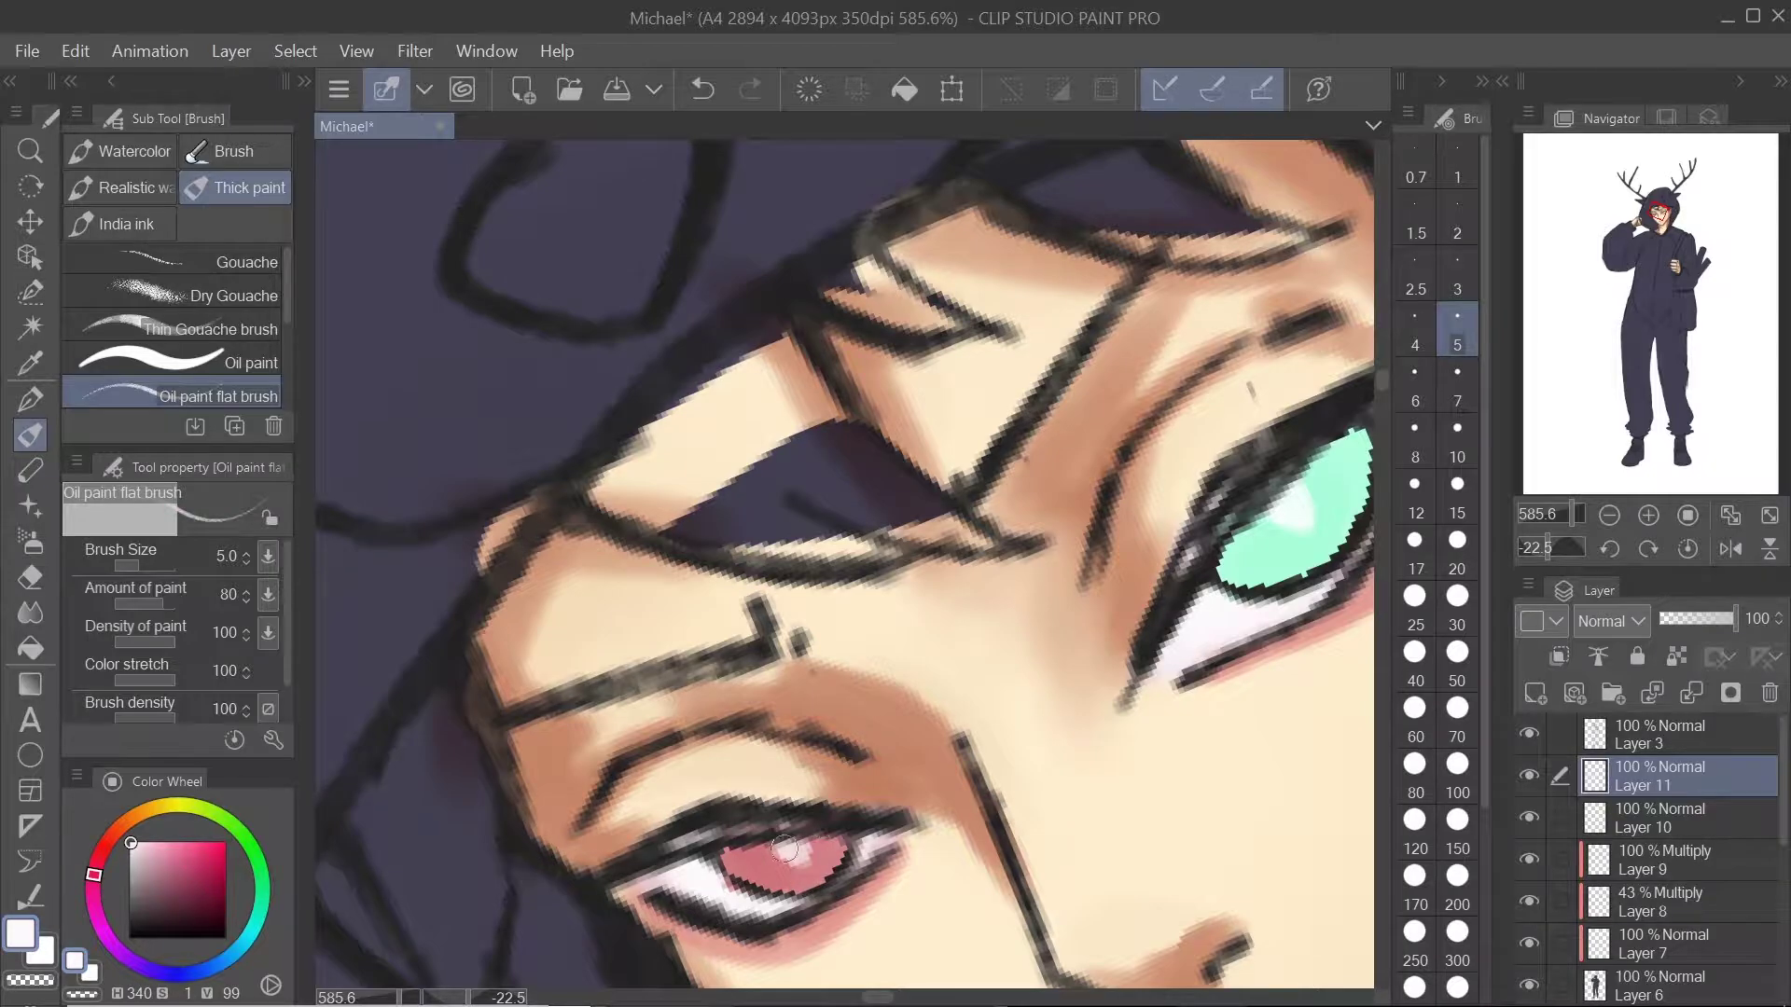
Step: Shade the upper part of the mint iris with dark teal (H 174, S 33, V 41)
left_click_drag(1306, 477, 926, 661)
left_click(926, 660, "alt")
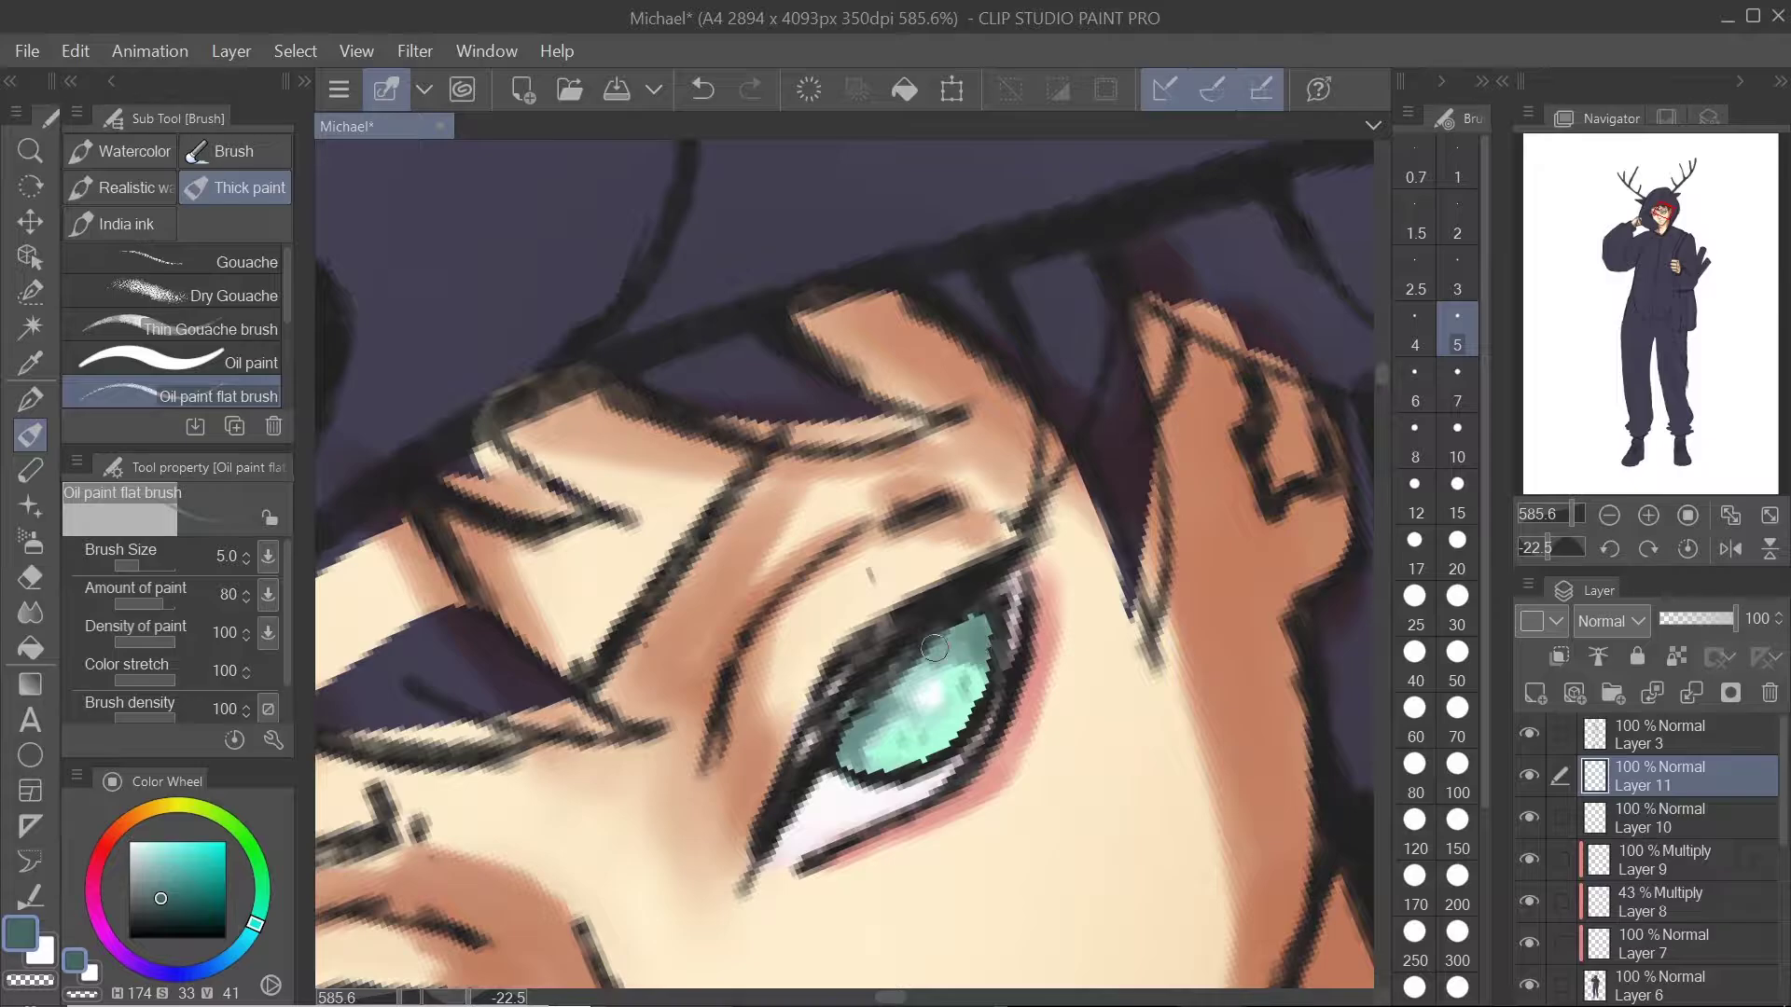
scroll(936, 737, "down", 8)
scroll(1008, 690, "up", 8)
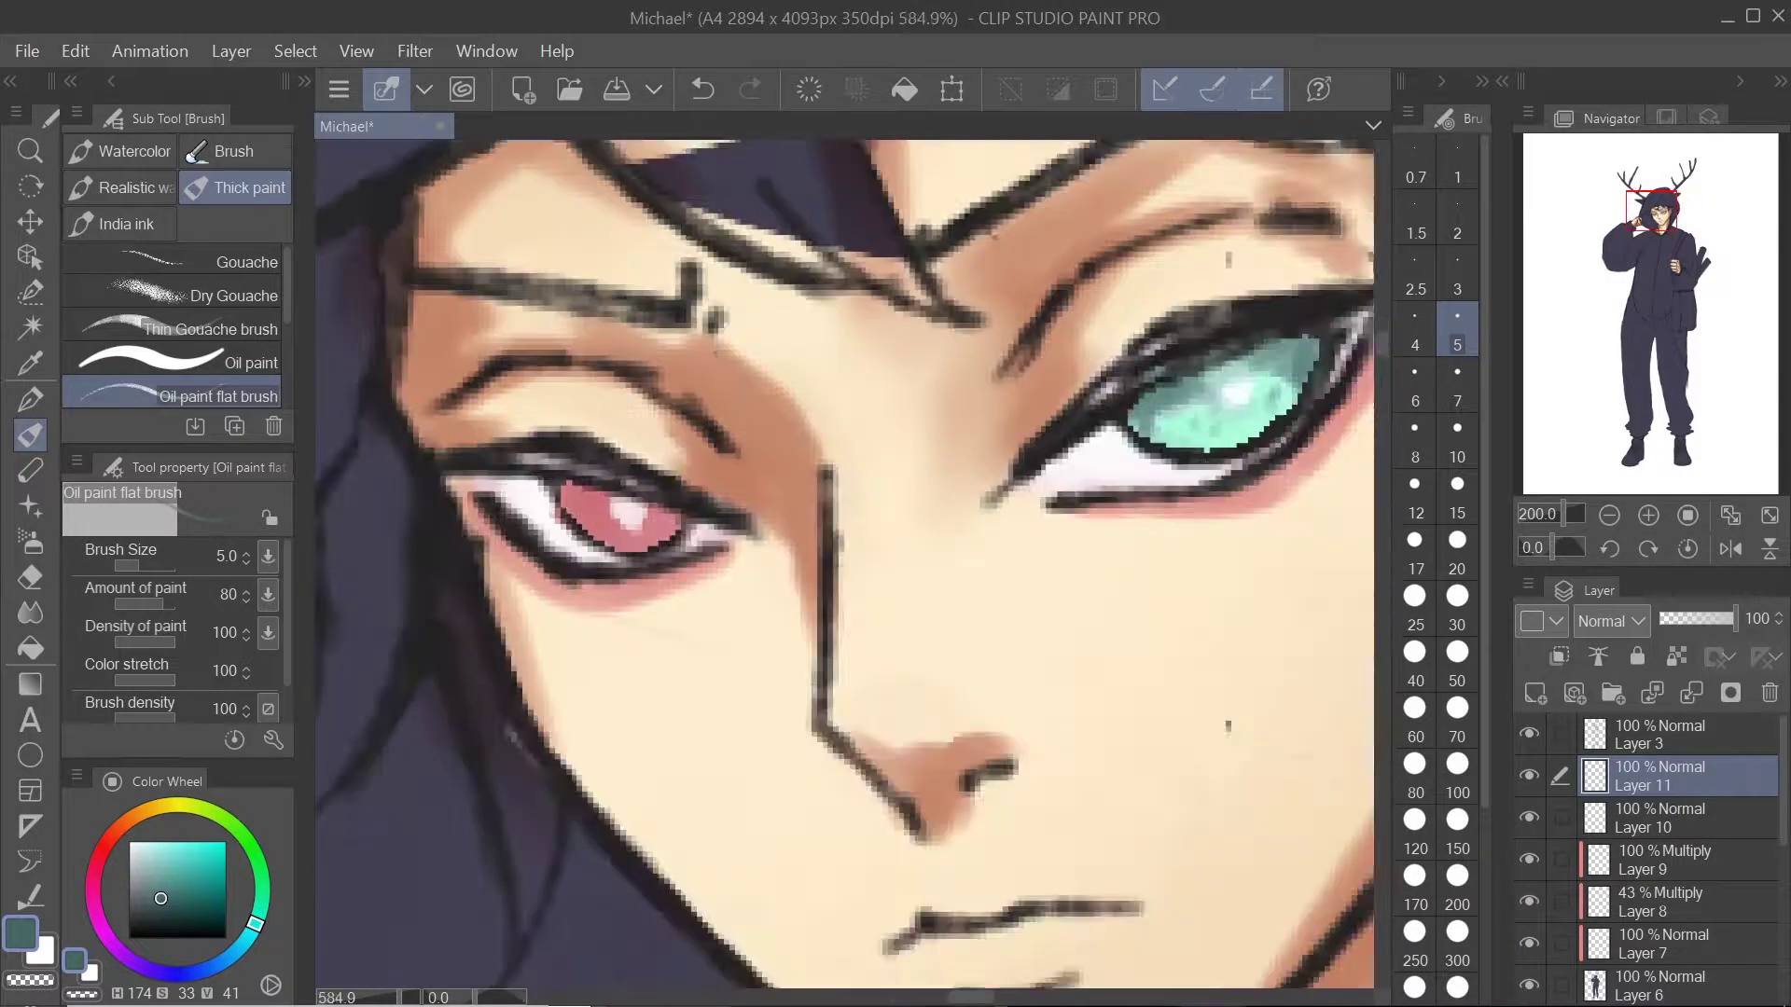
Step: Shade the upper part of the red iris with muted dark red (H 344, S 41, V 48)
left_click_drag(620, 515, 858, 758)
left_click(897, 772, "alt")
left_click(171, 883)
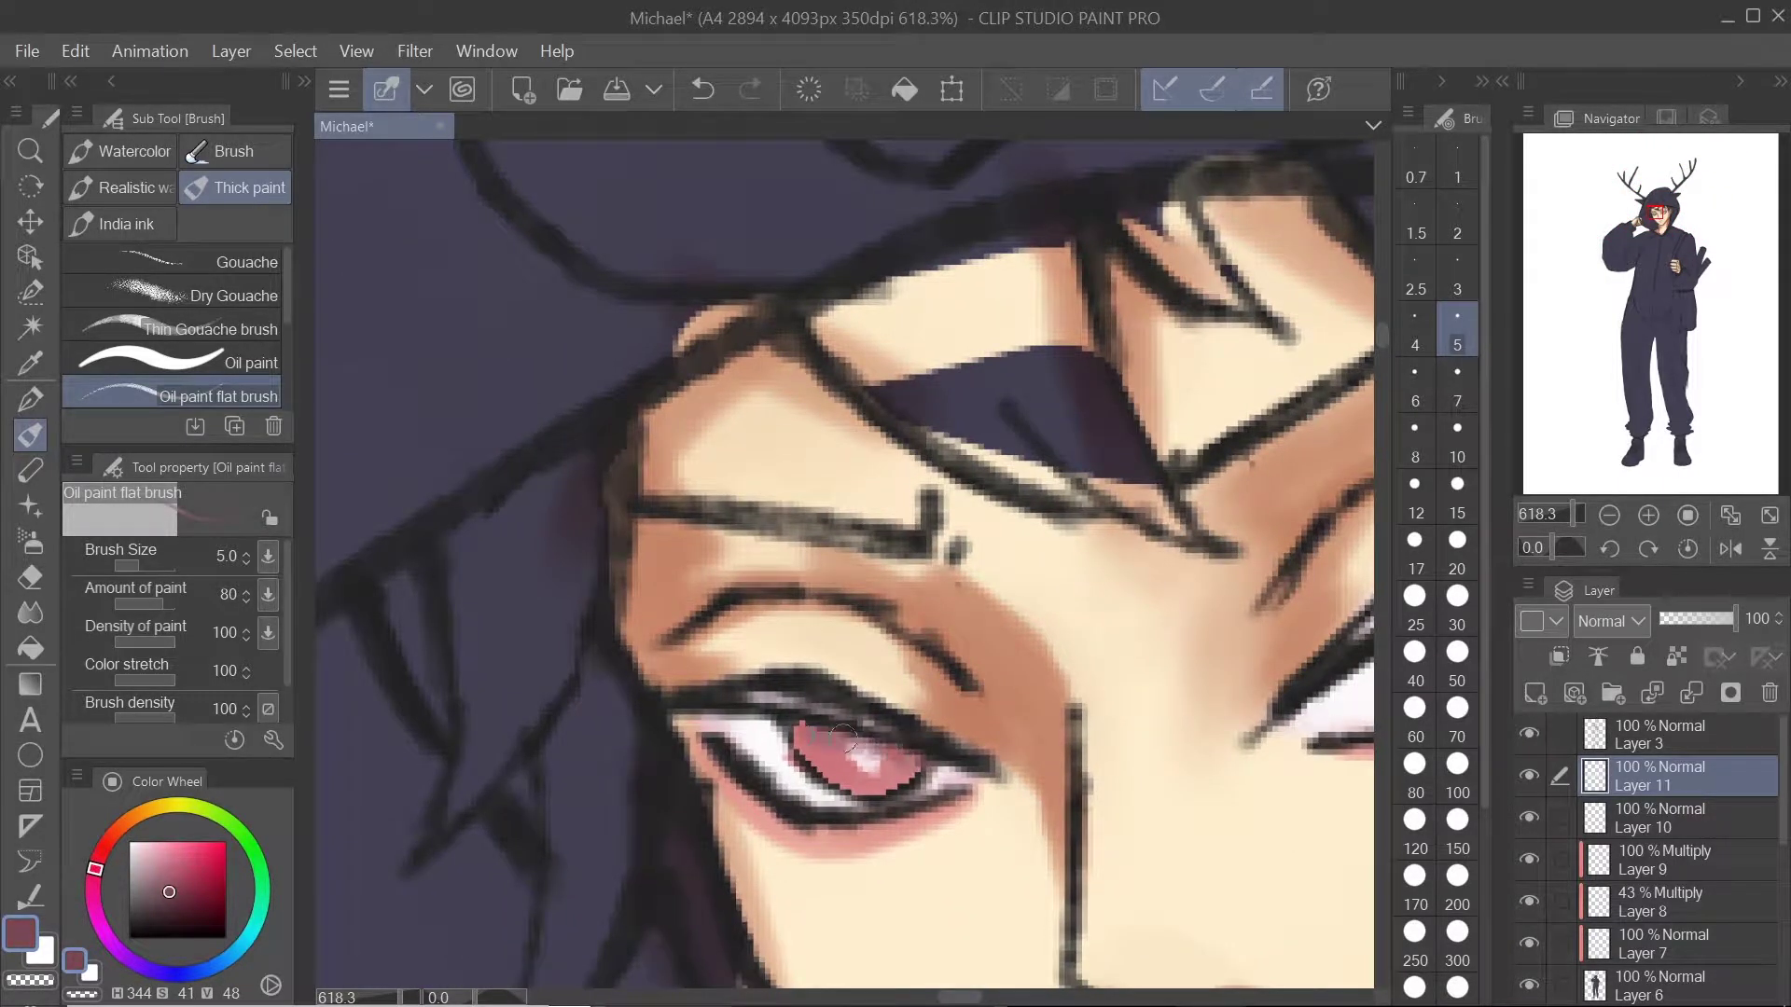
scroll(909, 757, "down", 3)
scroll(972, 562, "up", 4)
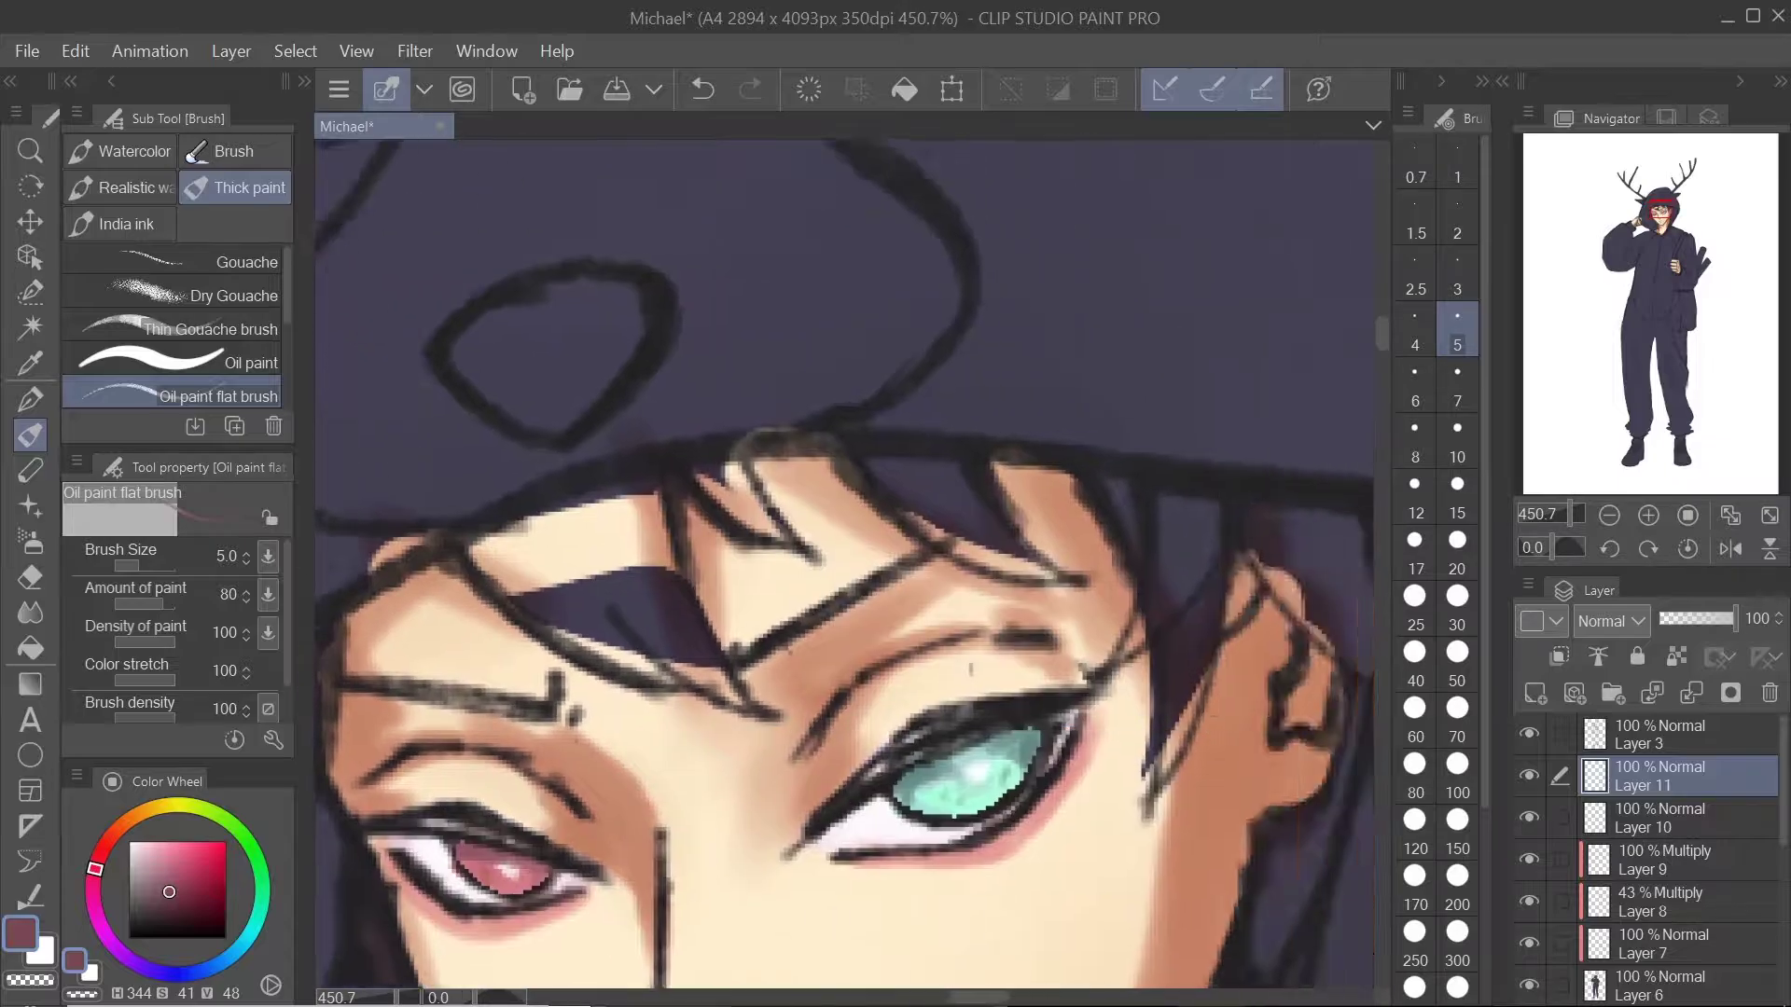
Step: Deepen the red iris's upper shading with muted purple (H 271, S 37, V 45)
left_click_drag(672, 746, 1279, 549)
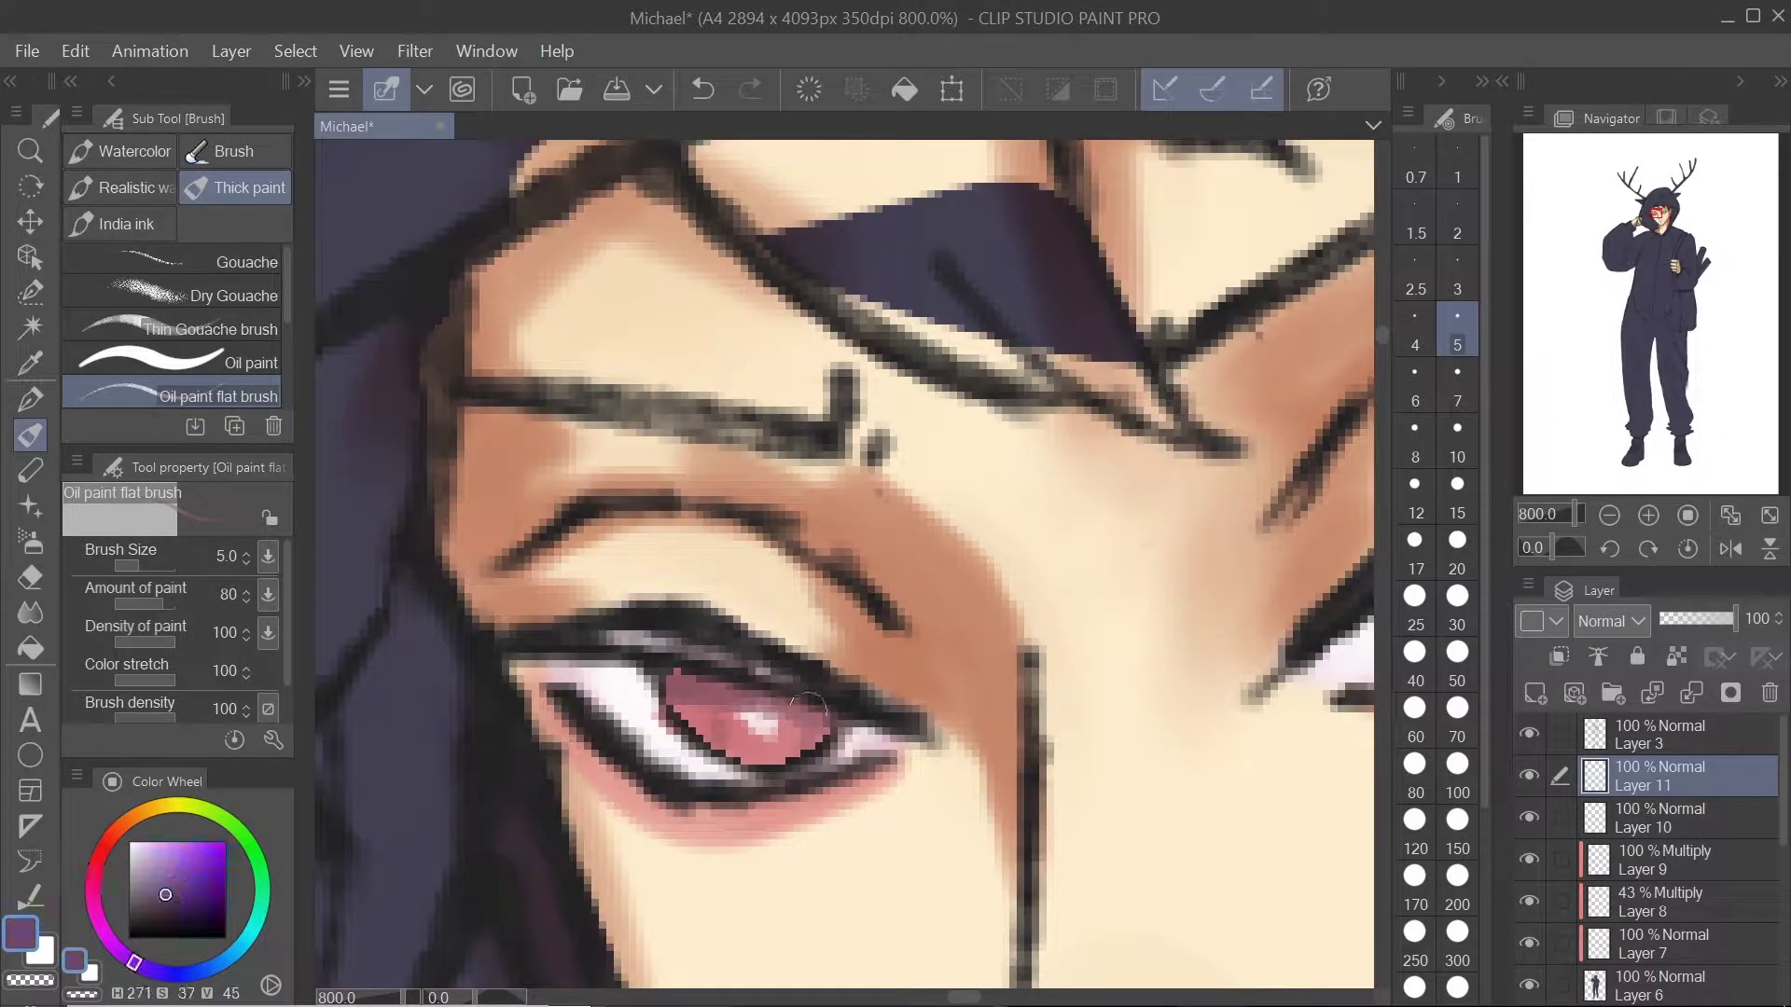
scroll(713, 687, "down", 8)
scroll(765, 579, "up", 3)
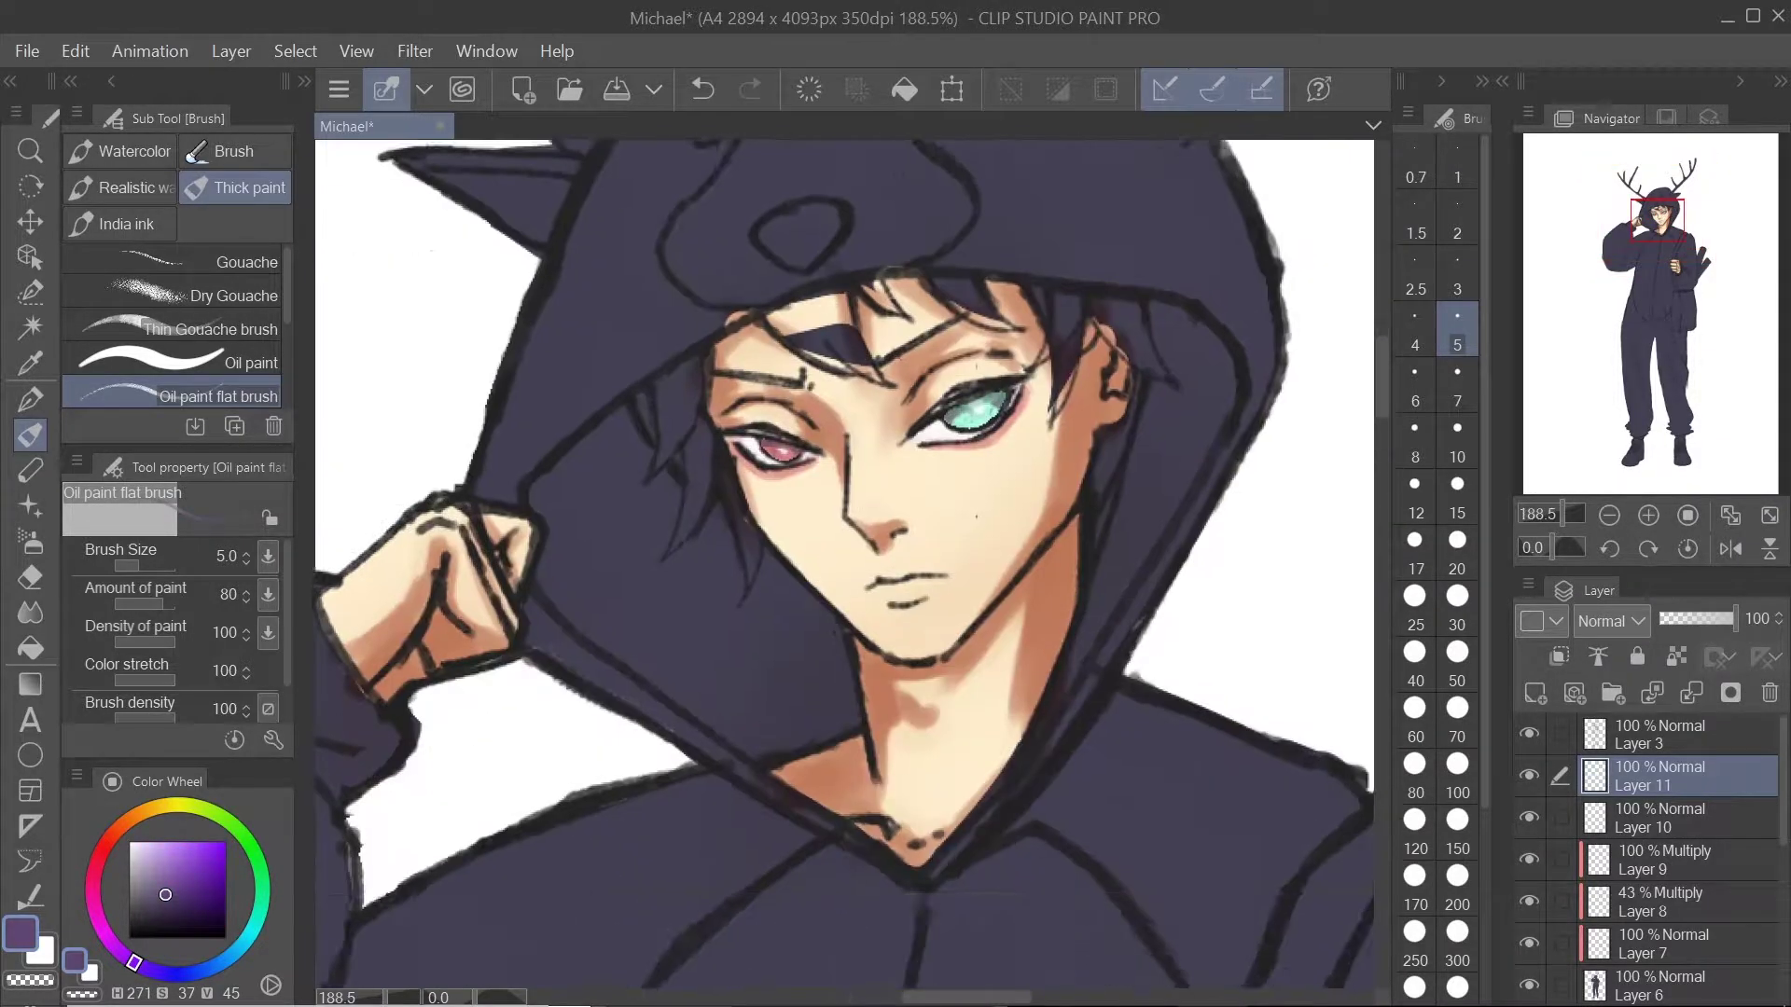
scroll(953, 713, "up", 3)
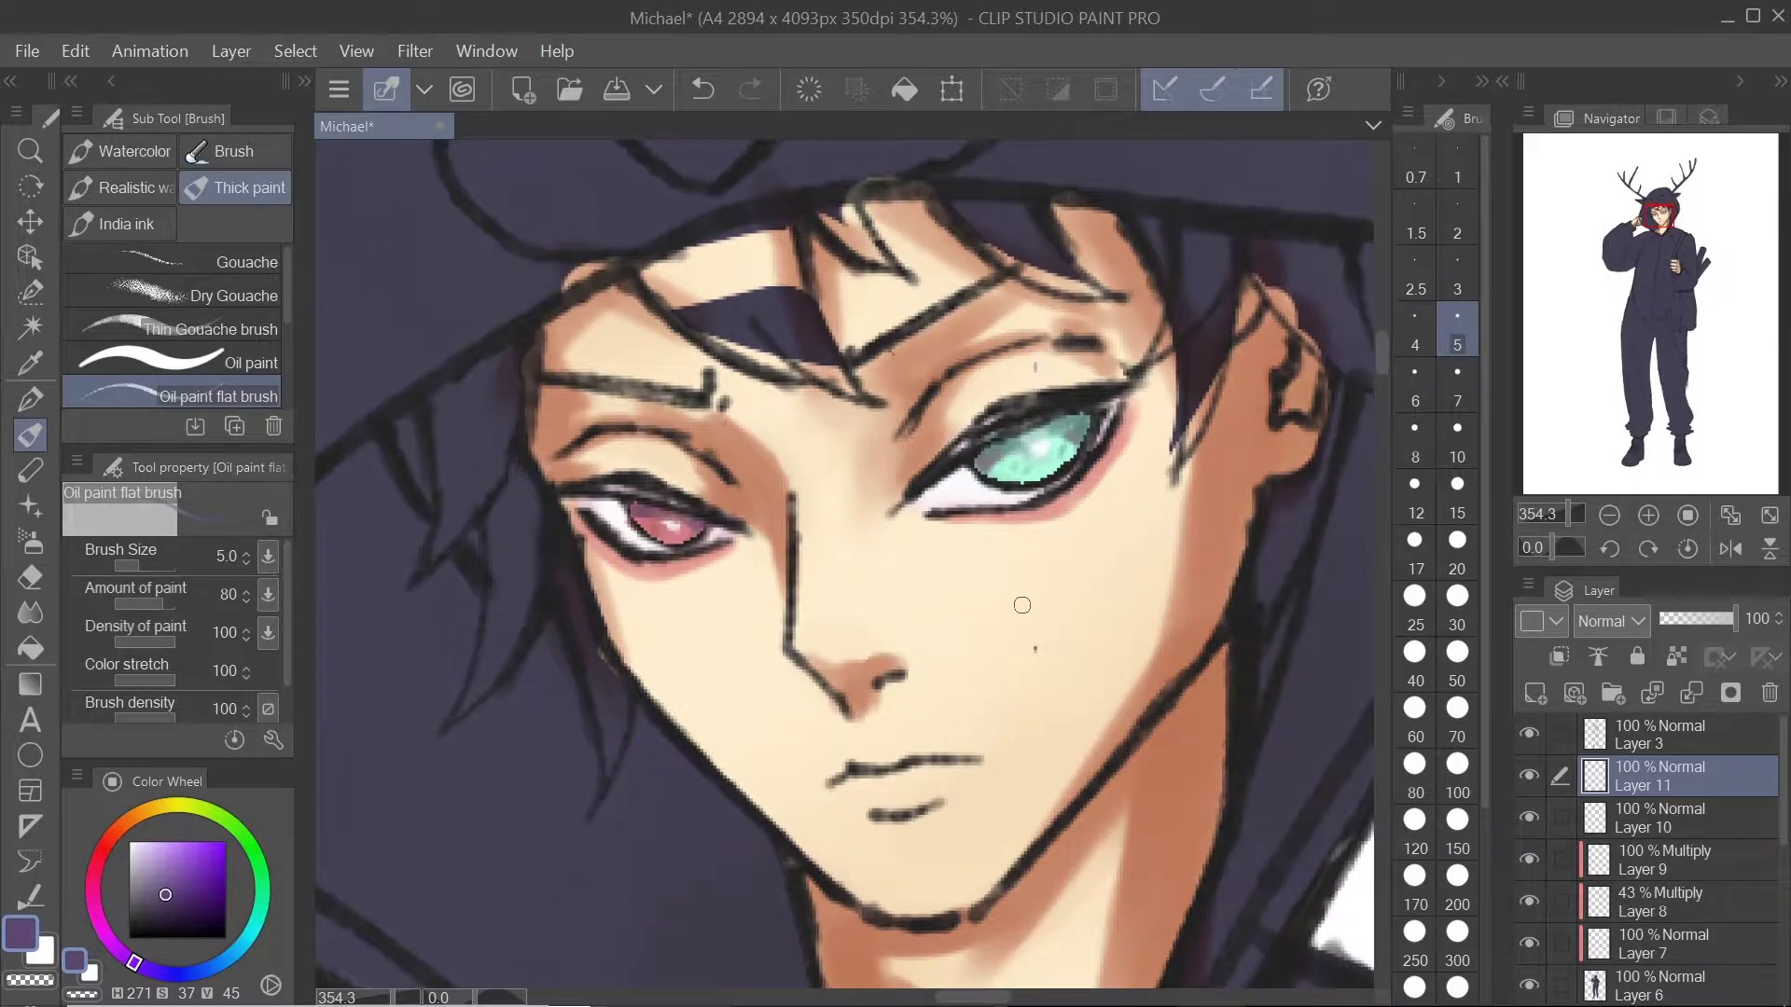
scroll(1023, 606, "up", 1)
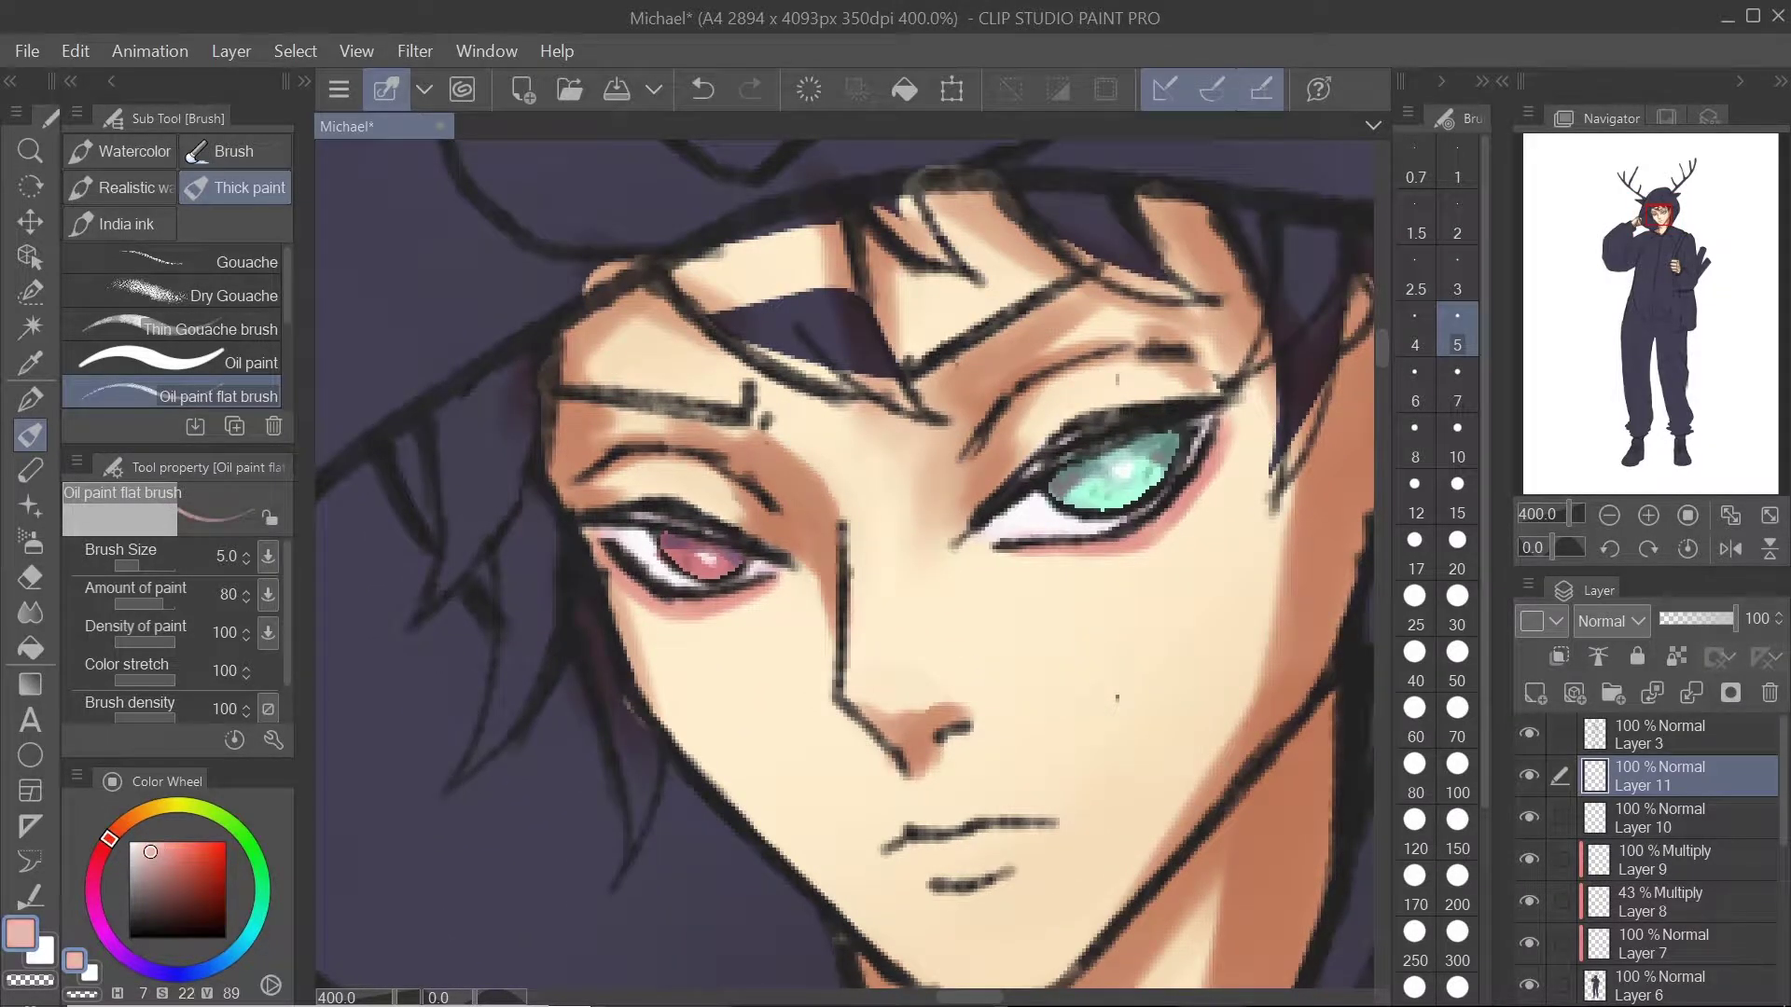
left_click(1660, 984)
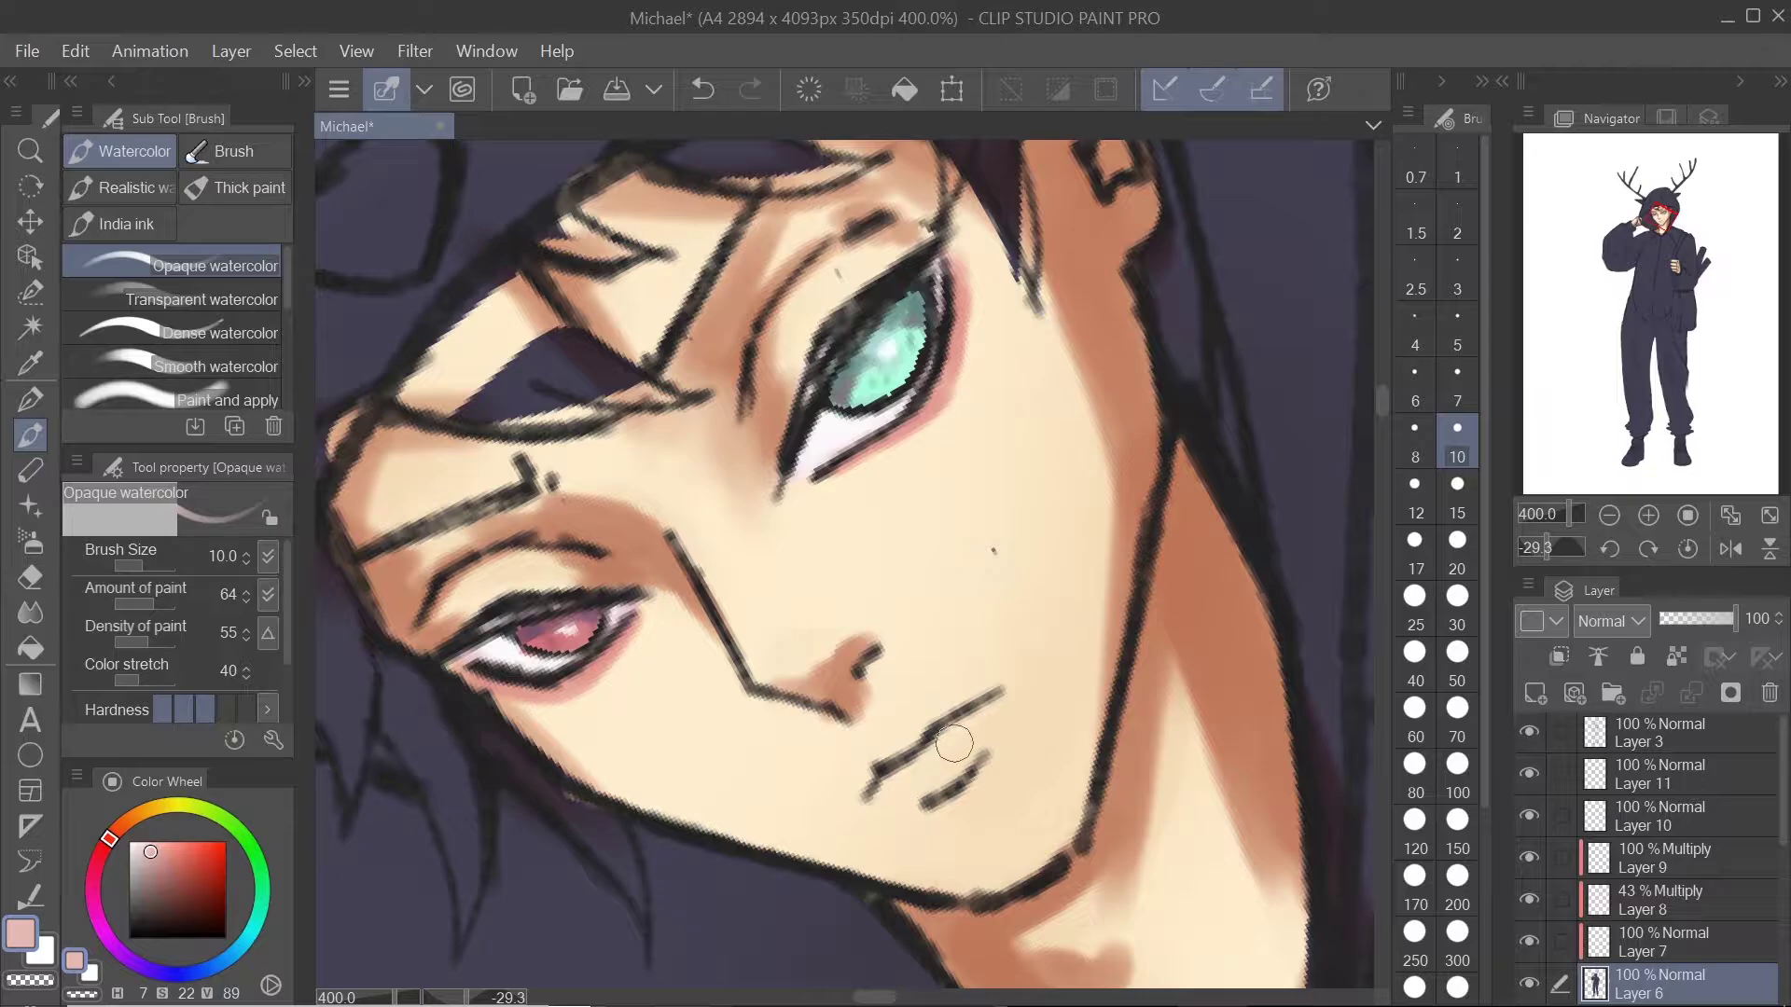
key("bracketright")
key("bracketright")
key("bracketright")
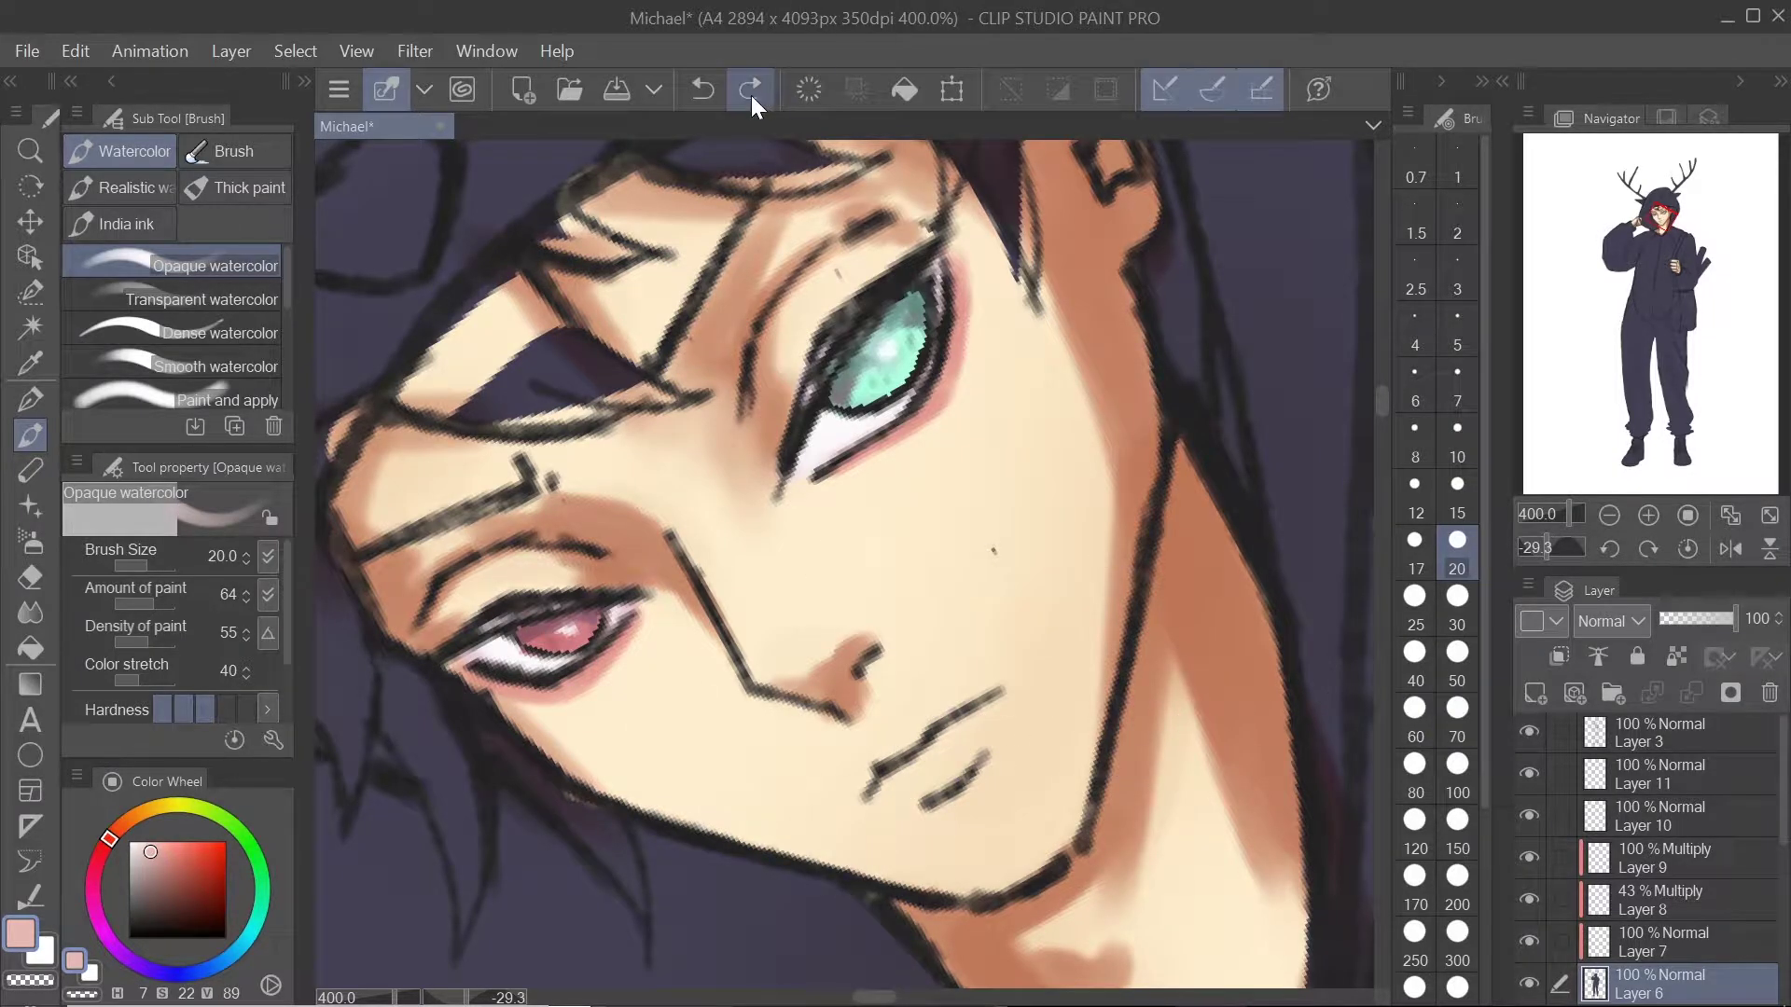
Step: Try a pale pink lip tint on Layer 10, undo it, and repaint the lips on a new layer above Layer 9 at 44% opacity
left_click(1674, 822)
left_click(1456, 443)
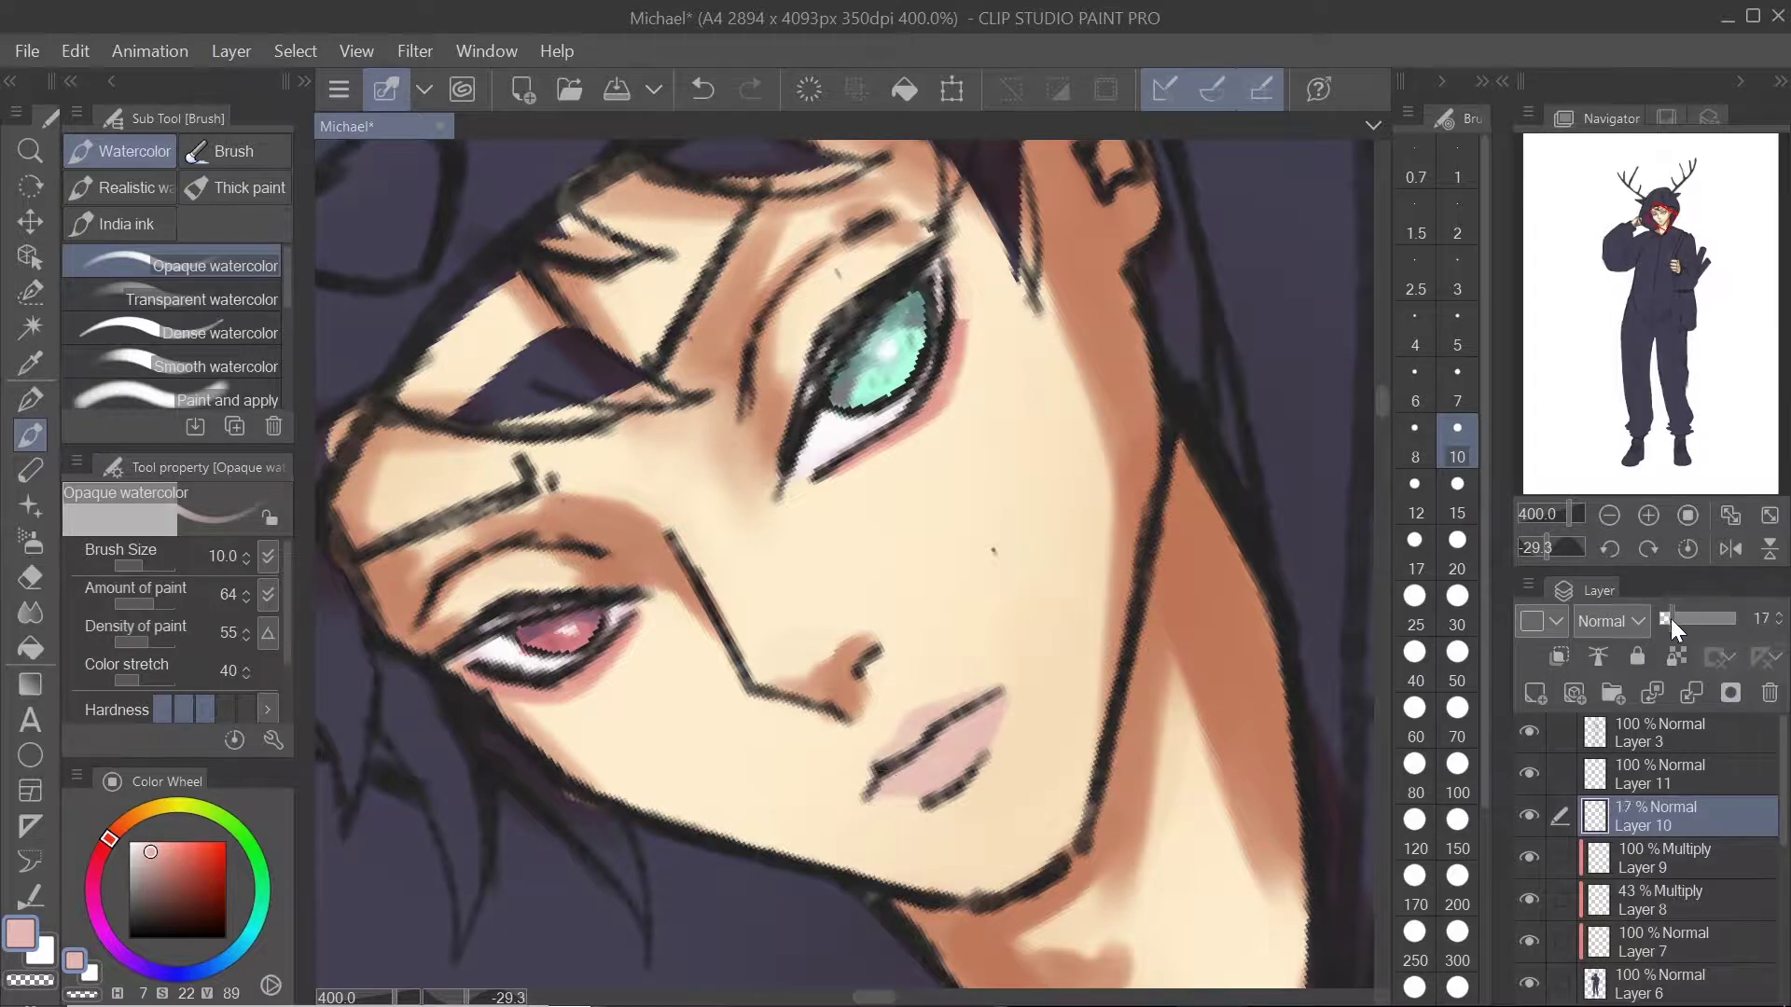
left_click_drag(1669, 619, 1737, 619)
key("ctrl+z")
left_click(1534, 693)
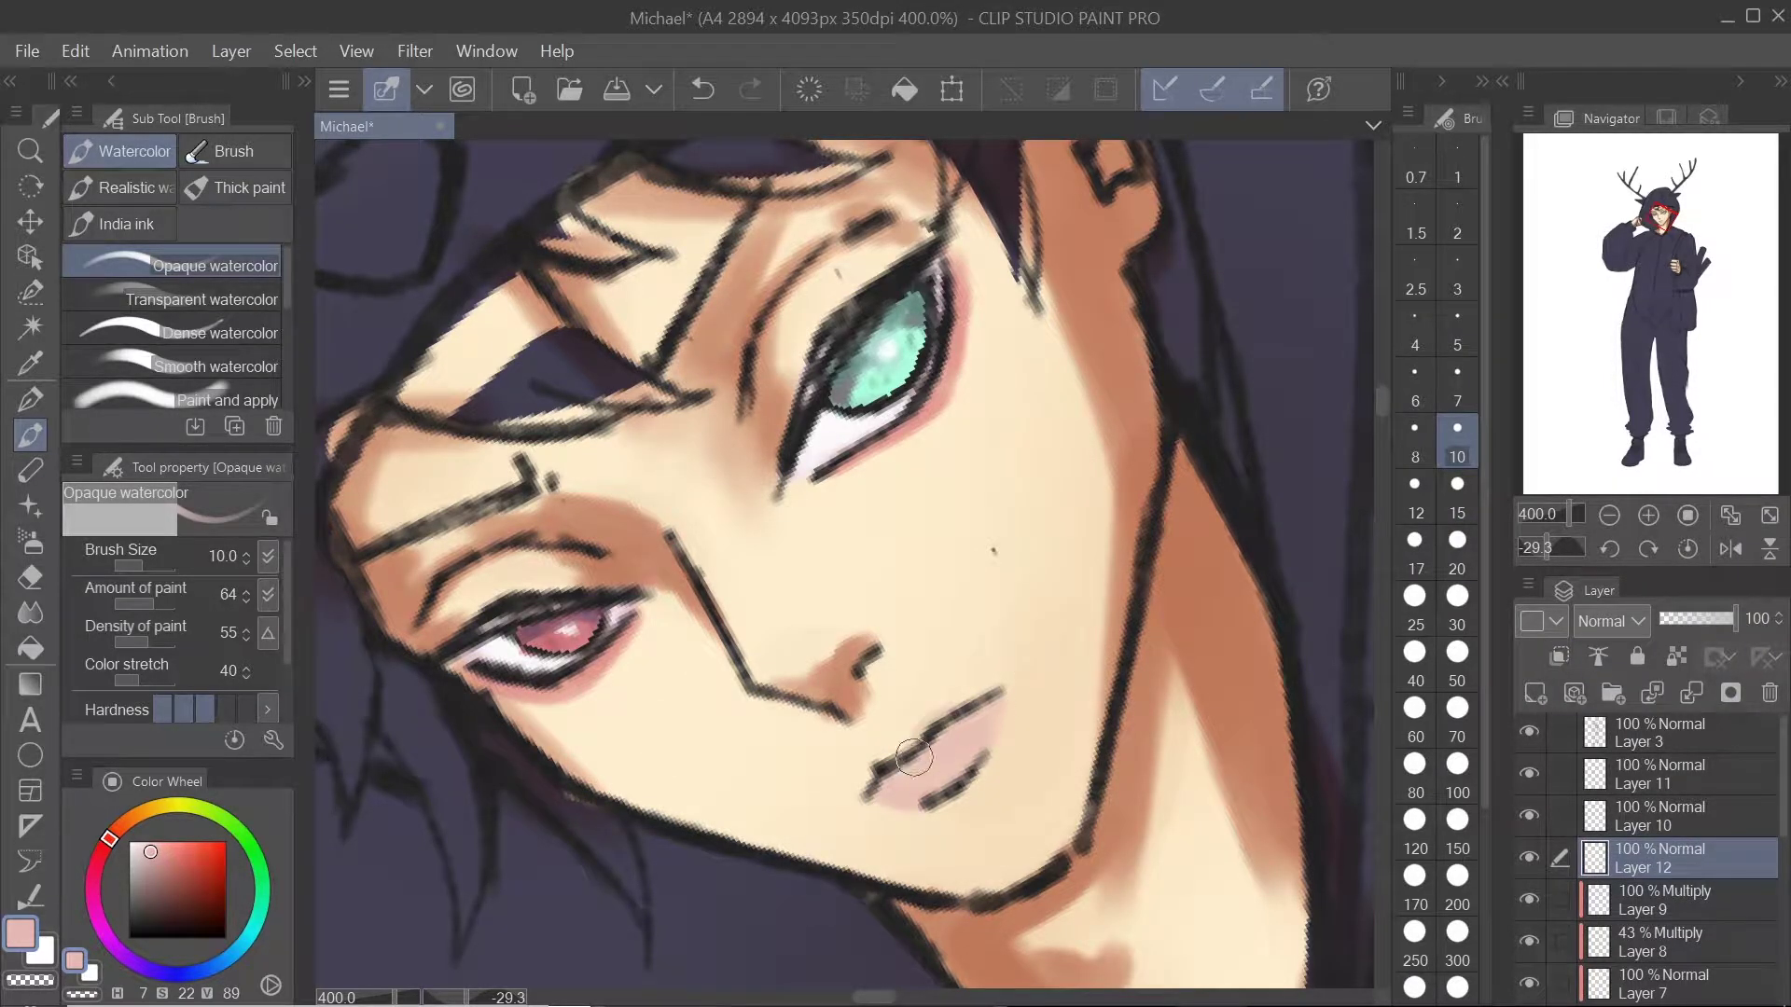
left_click(1693, 619)
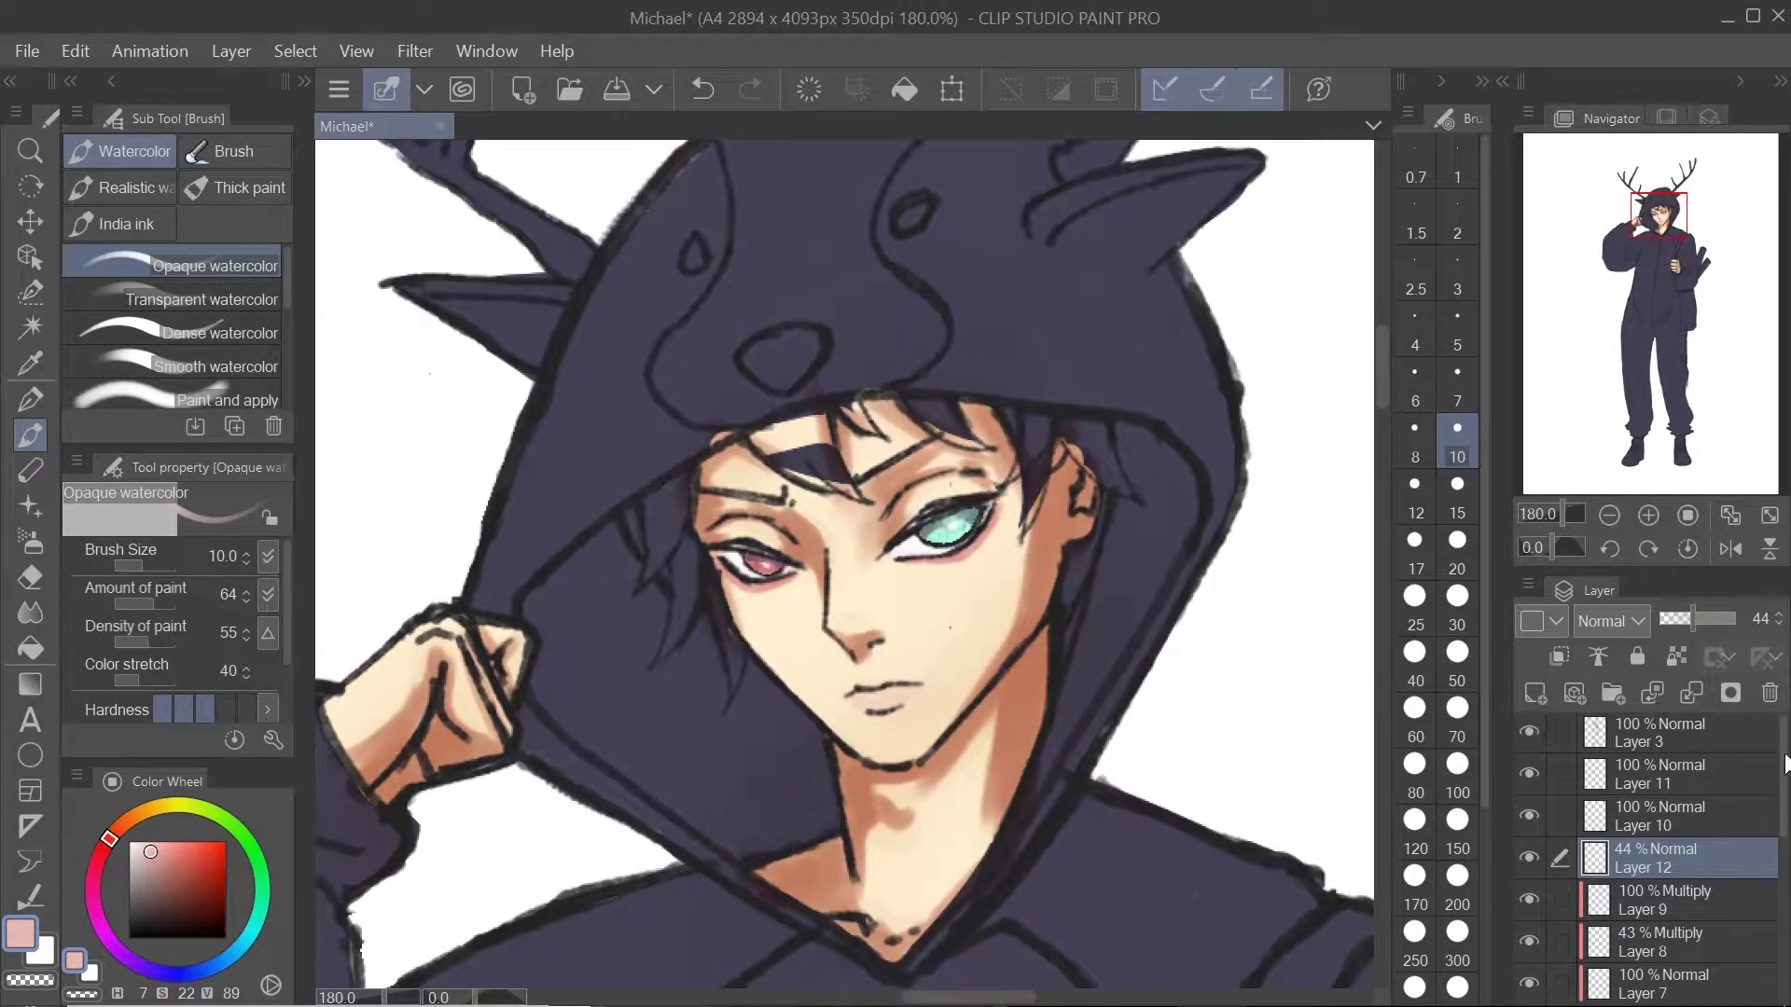
Step: Add a clipped Multiply layer above Layer 9 and pick muted blue (H 231, S 35, V 79)
left_click(1534, 693)
scroll(606, 919, "up", 1)
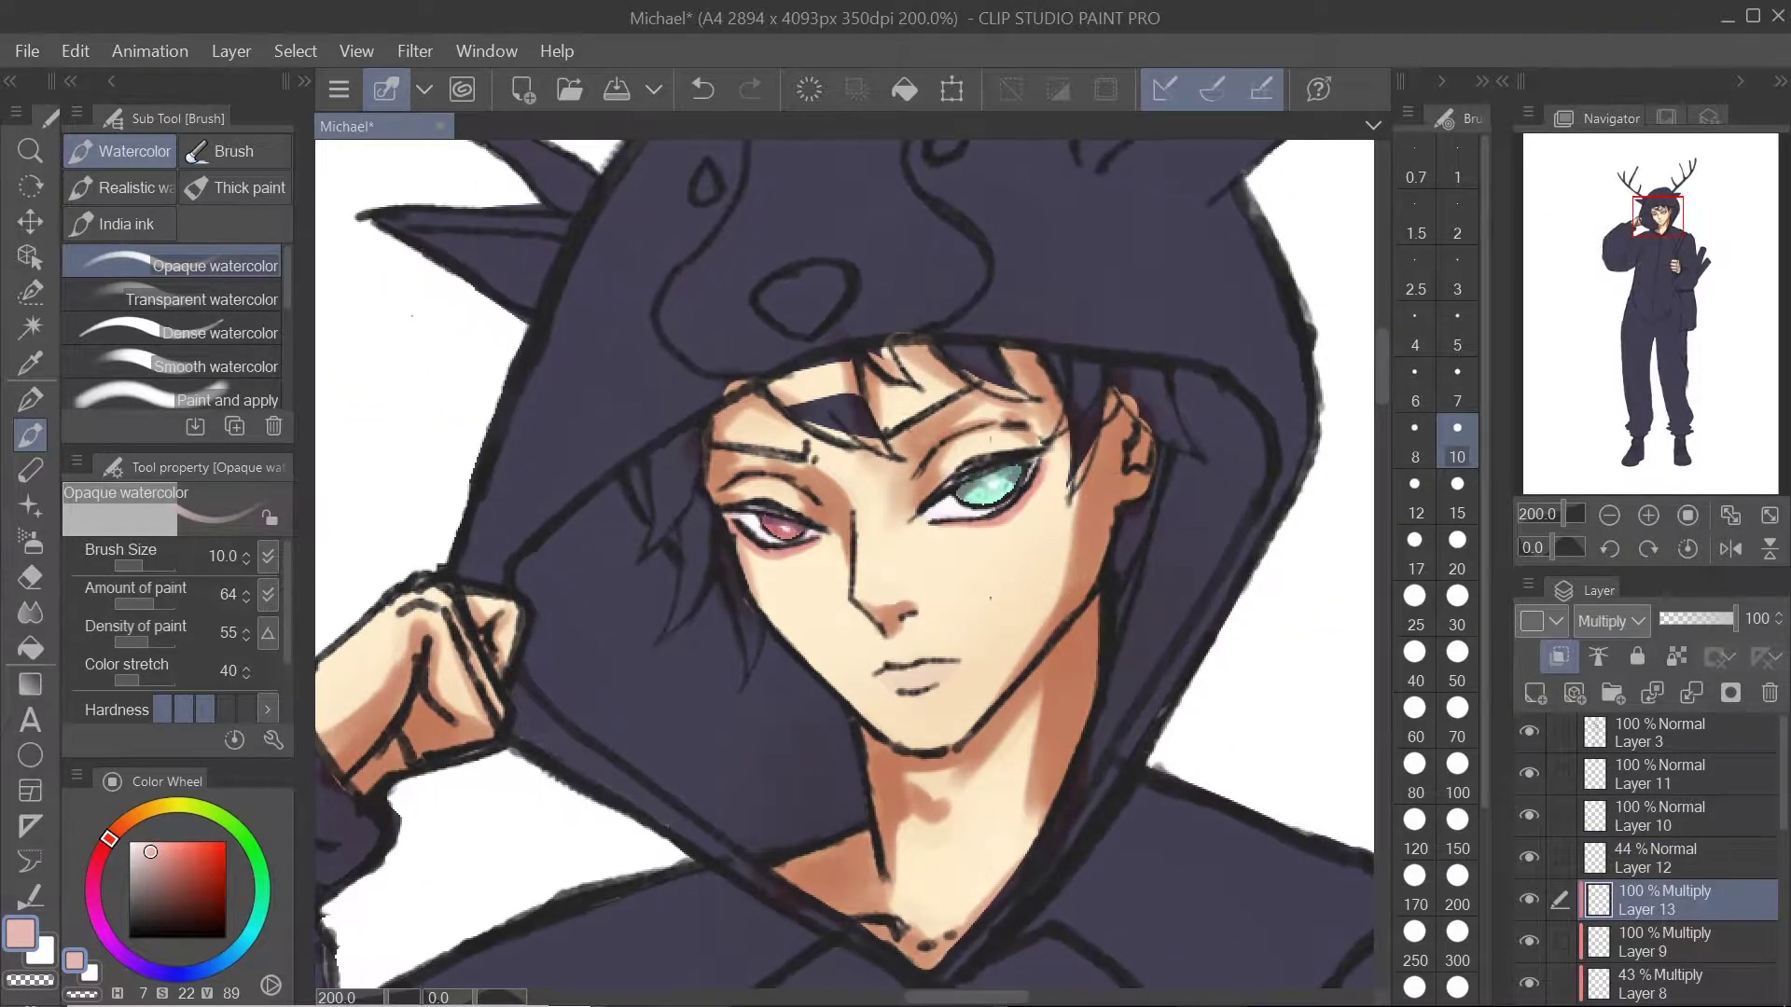
left_click(168, 886)
key("b")
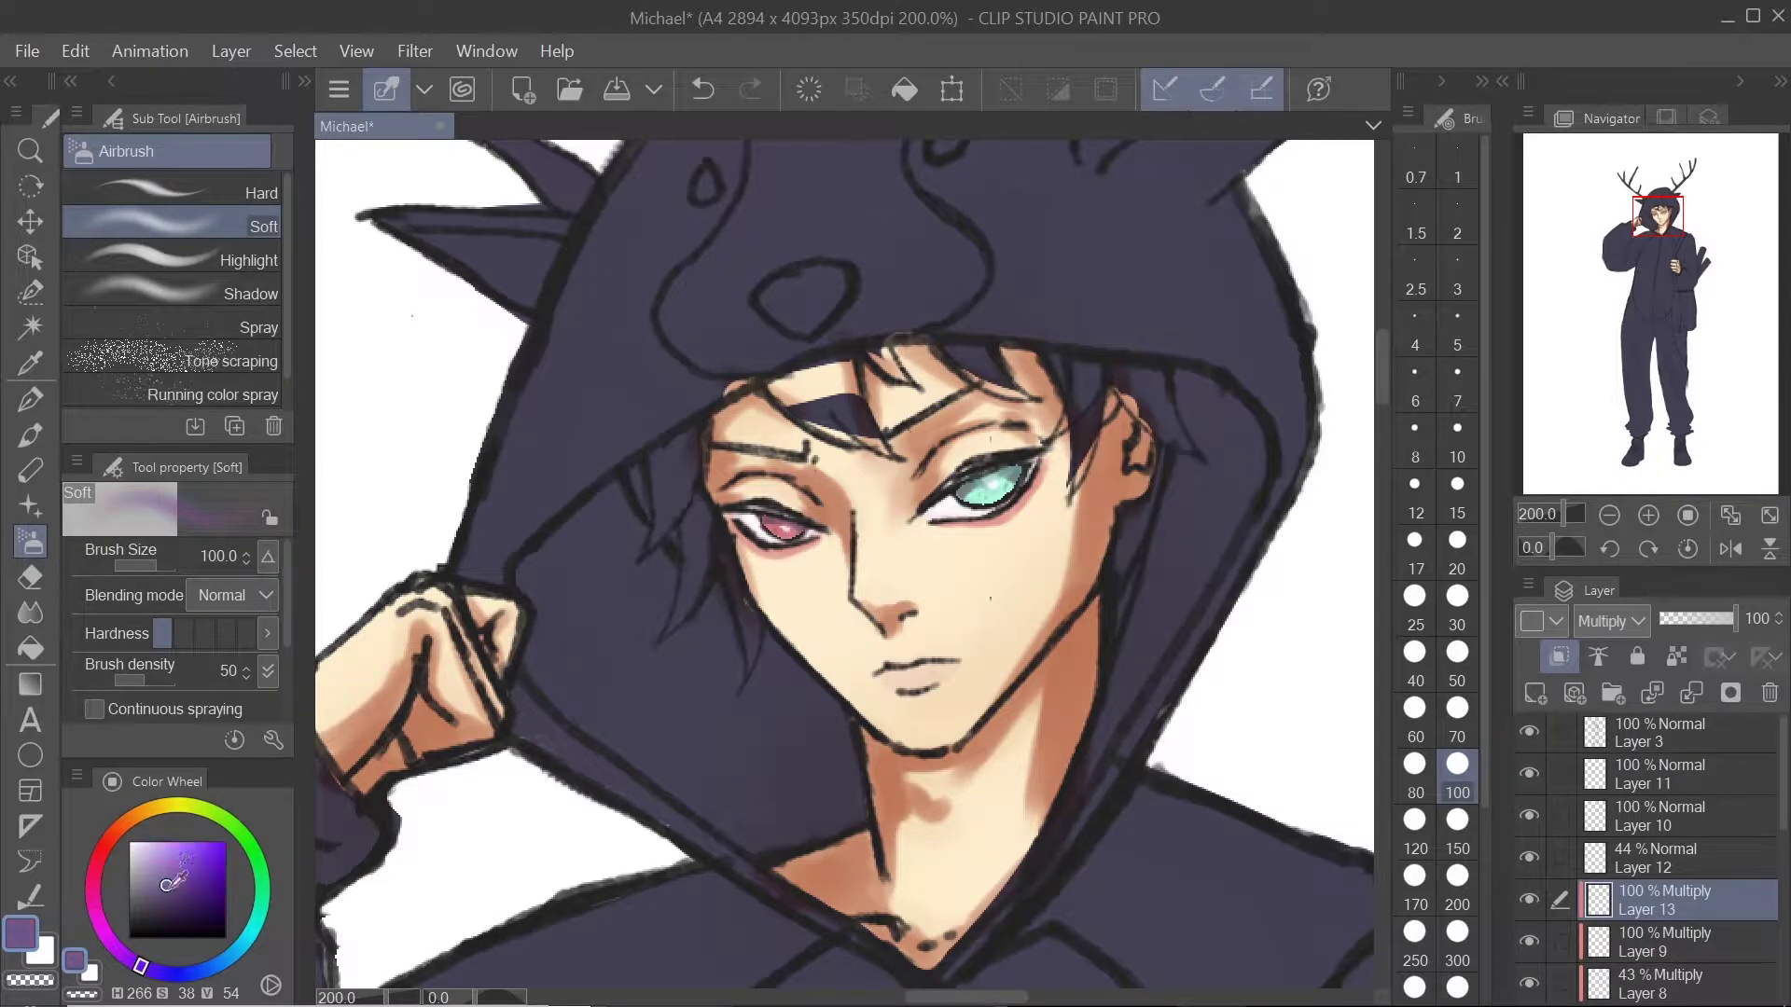
left_click(190, 973)
scroll(982, 805, "up", 3)
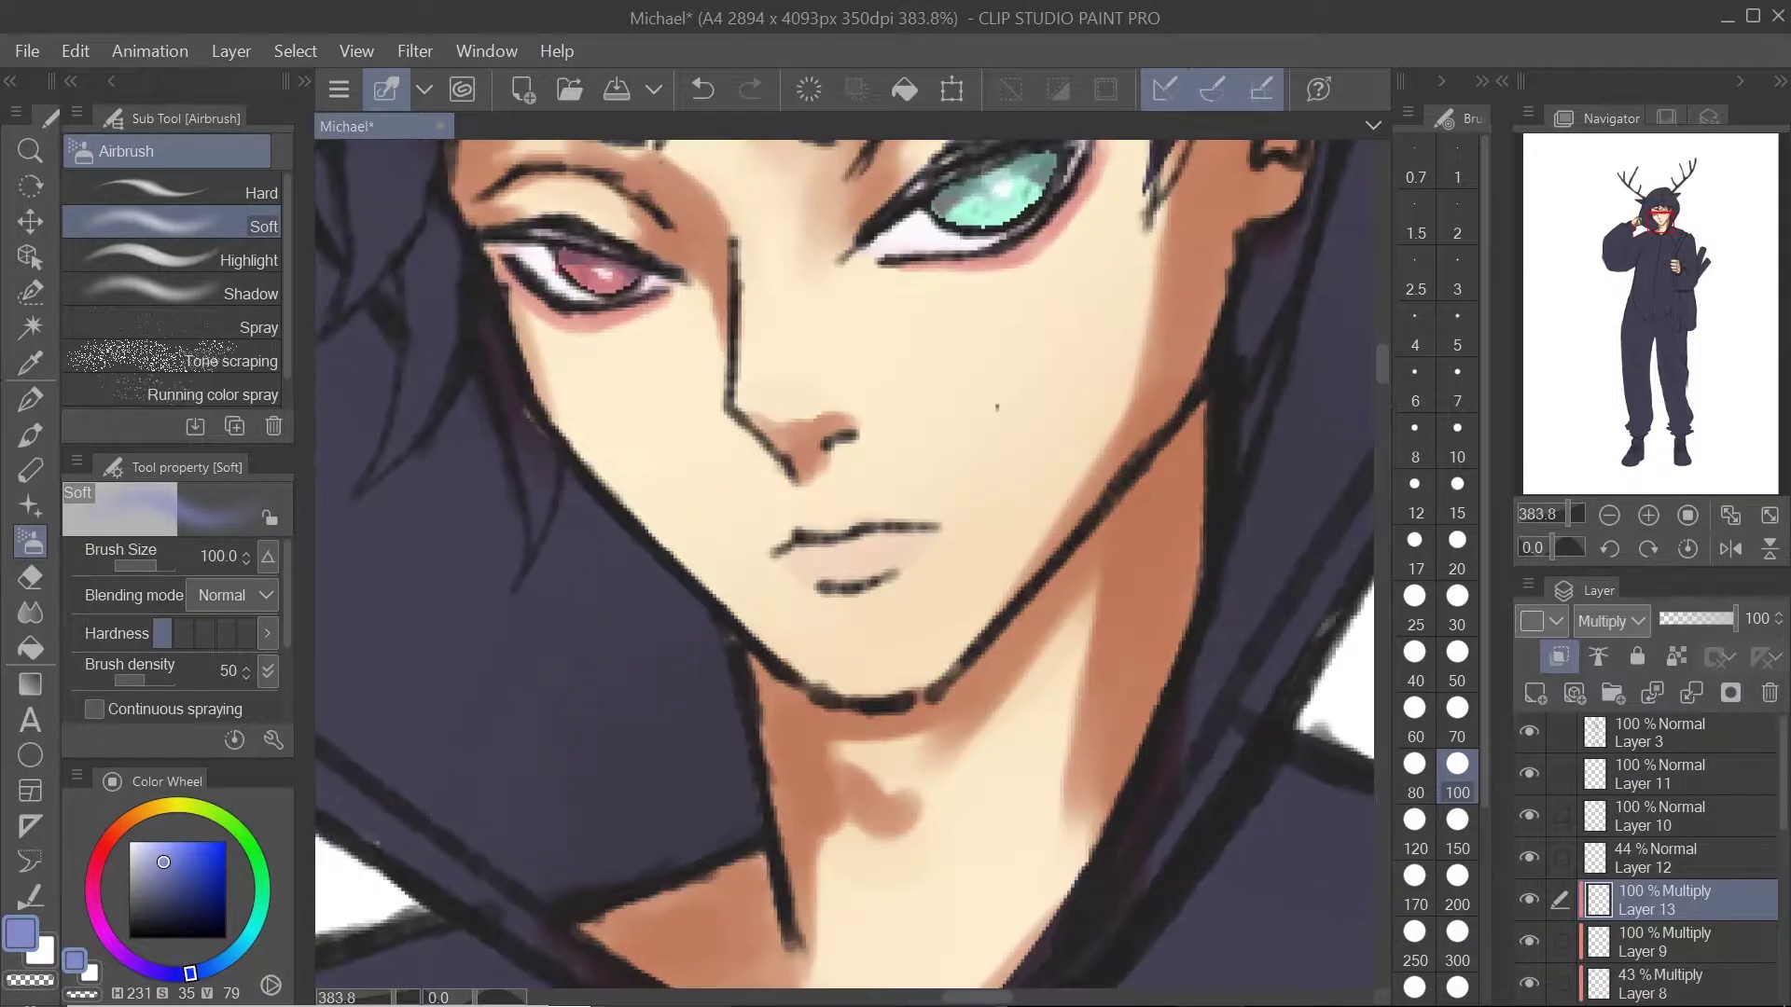
Step: Paint muted blue shadows over the neck, collar area, side of the face and ear with Opaque watercolor at size 20
left_click(1457, 601)
left_click(1456, 550)
left_click(31, 436)
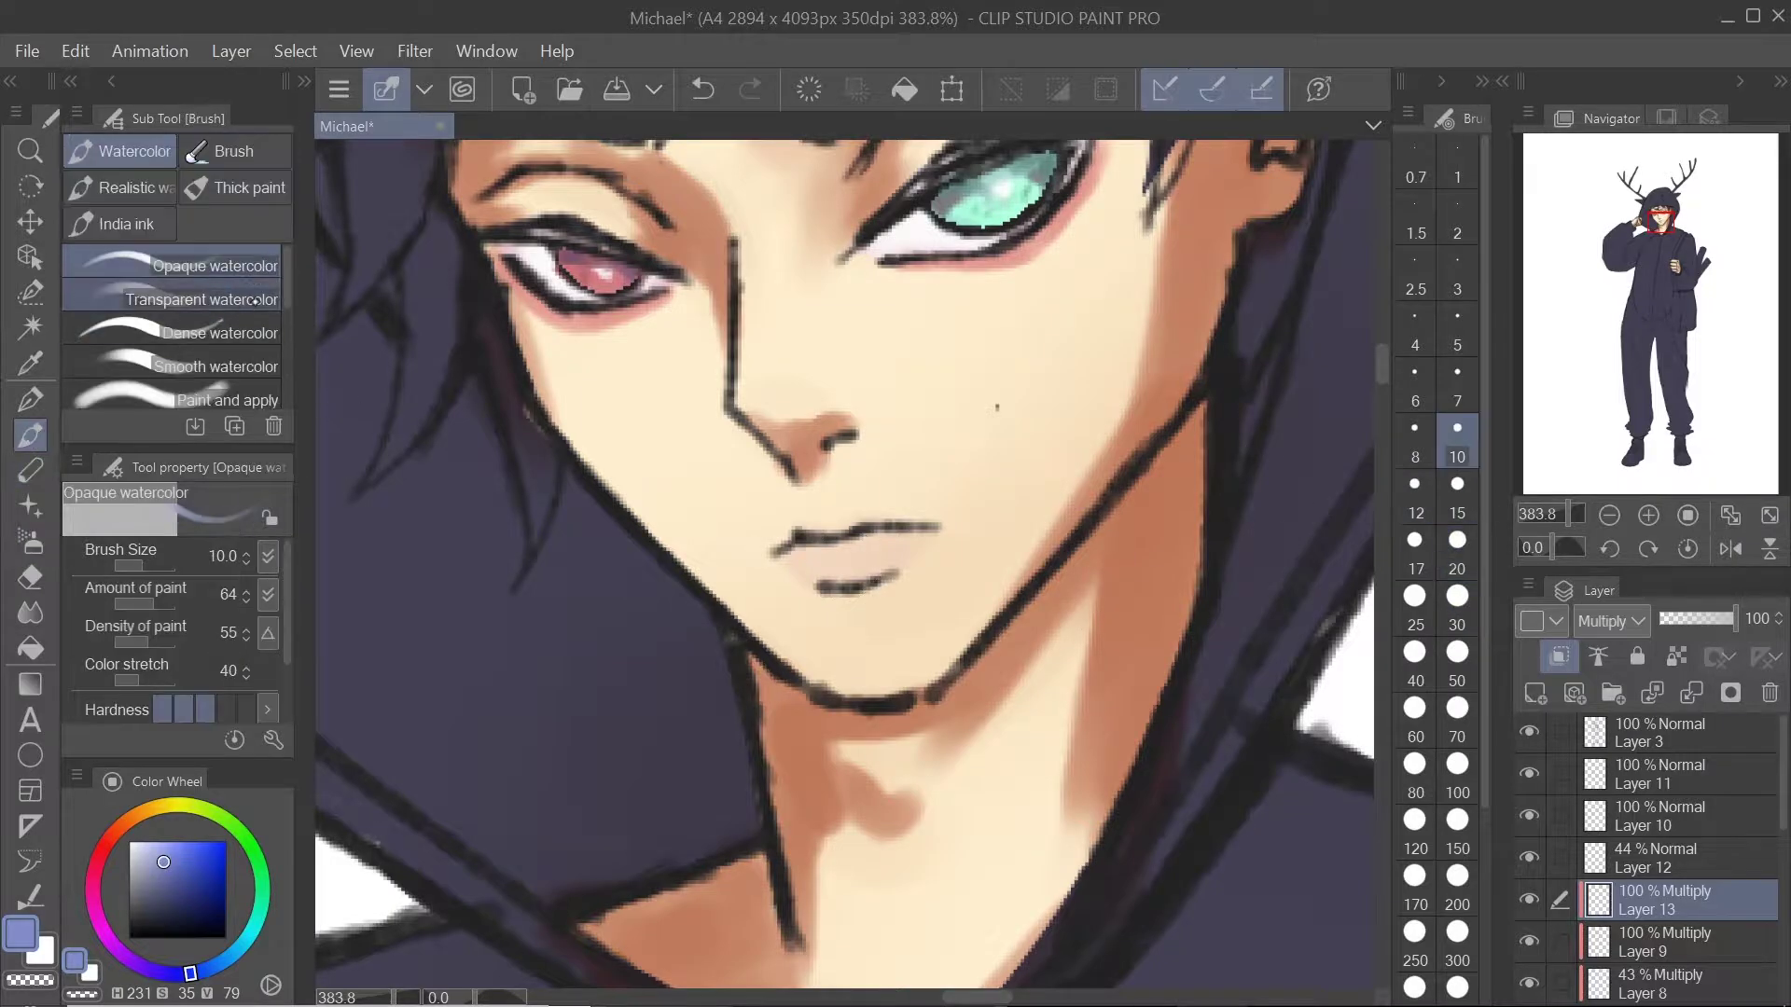
left_click(1457, 494)
left_click(1456, 540)
mouse_move(1203, 420)
left_mouse_down()
mouse_move(1113, 737)
mouse_move(1122, 595)
mouse_move(1184, 524)
mouse_move(1117, 916)
left_mouse_up()
left_click_drag(911, 687, 802, 886)
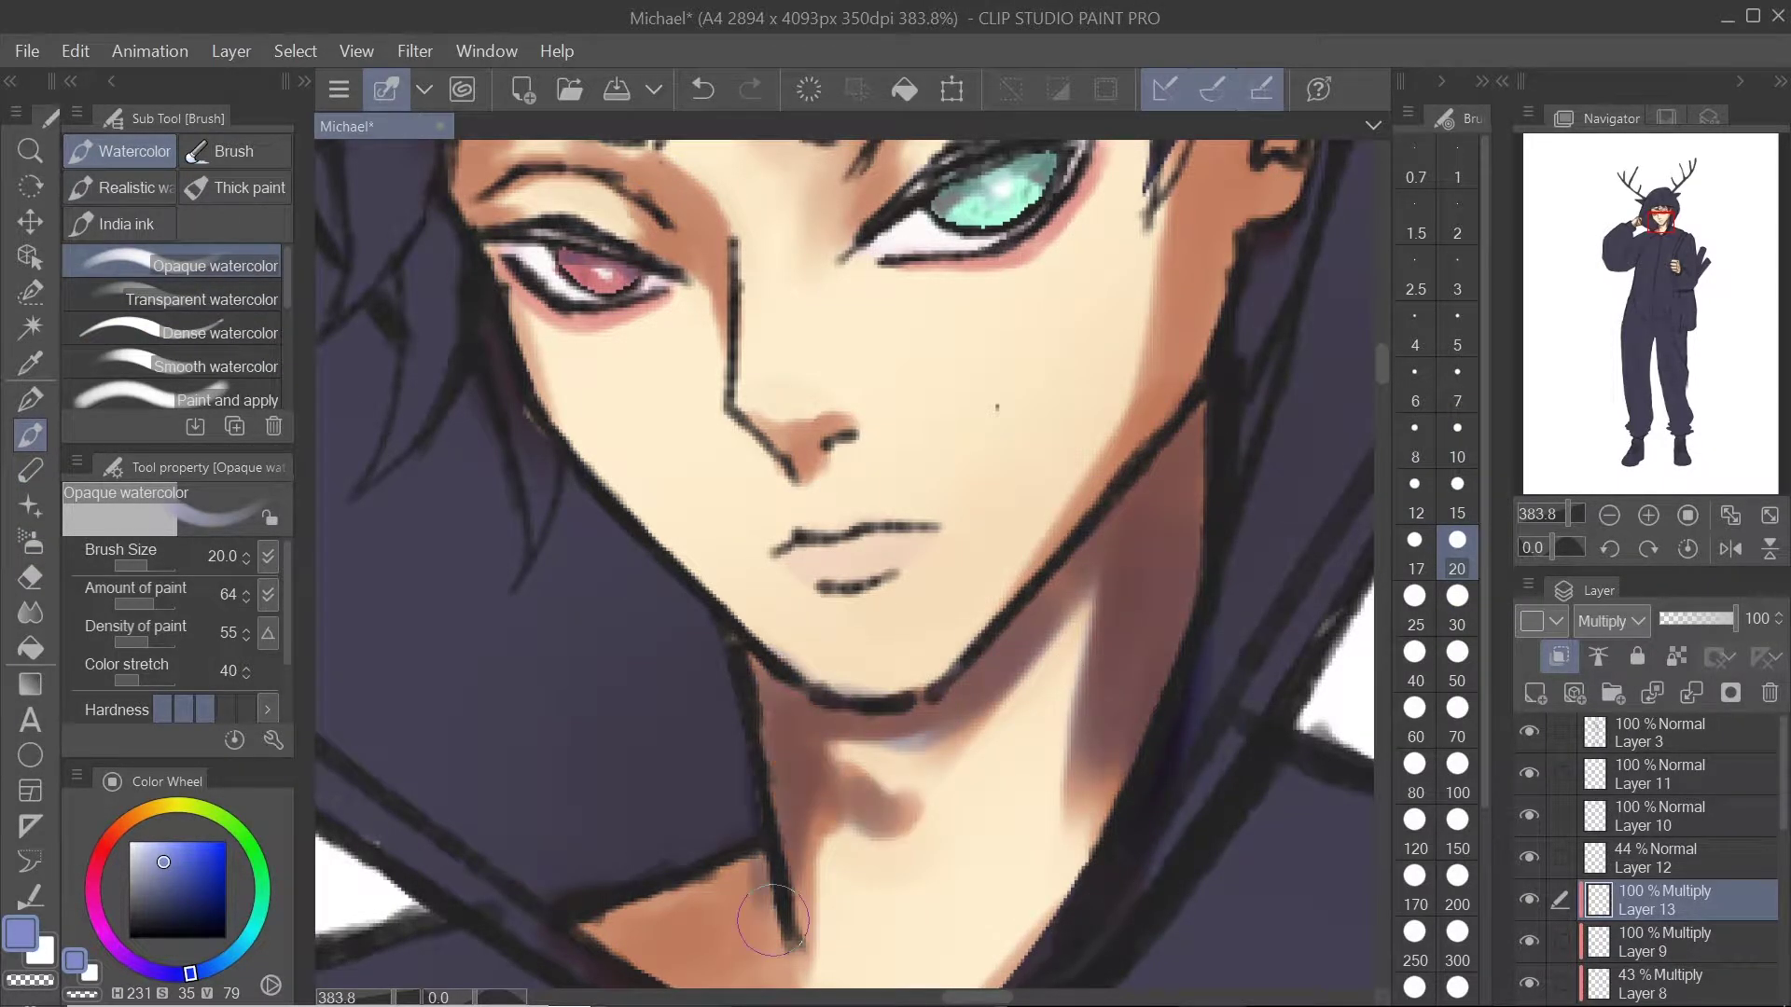
scroll(979, 905, "down", 1)
mouse_move(980, 905)
left_mouse_down()
mouse_move(930, 895)
mouse_move(819, 778)
mouse_move(918, 843)
mouse_move(881, 788)
left_mouse_up()
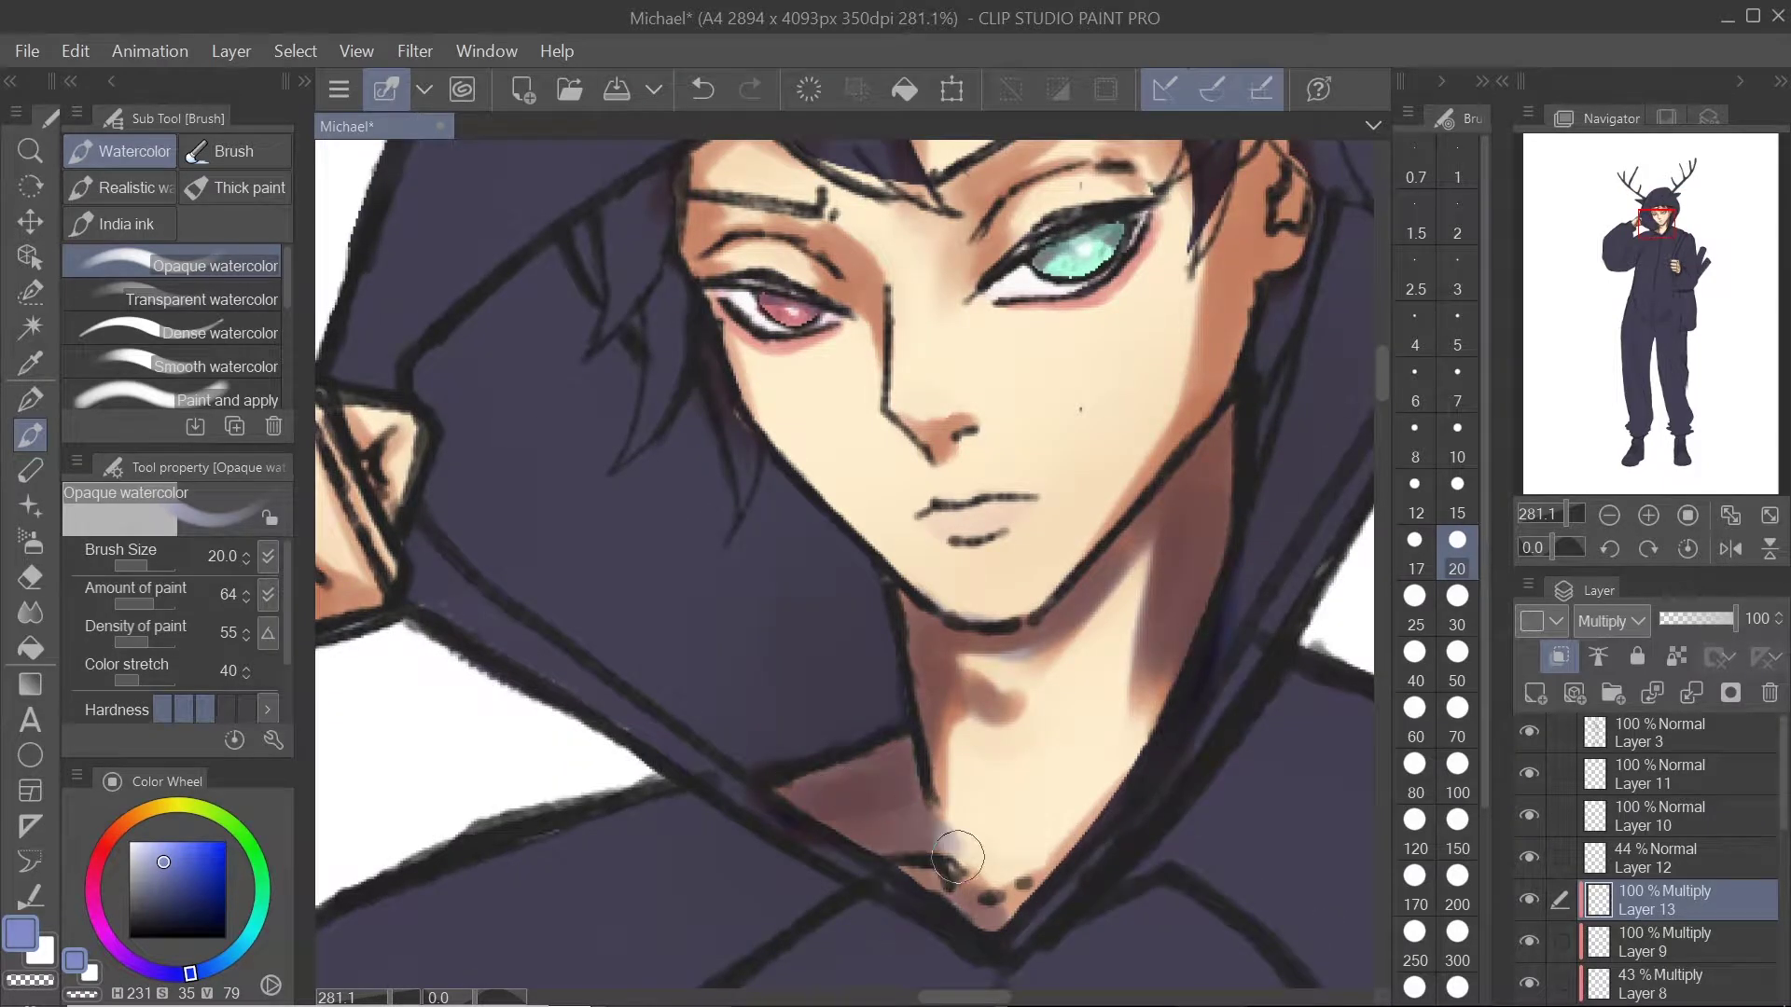
scroll(957, 855, "down", 1)
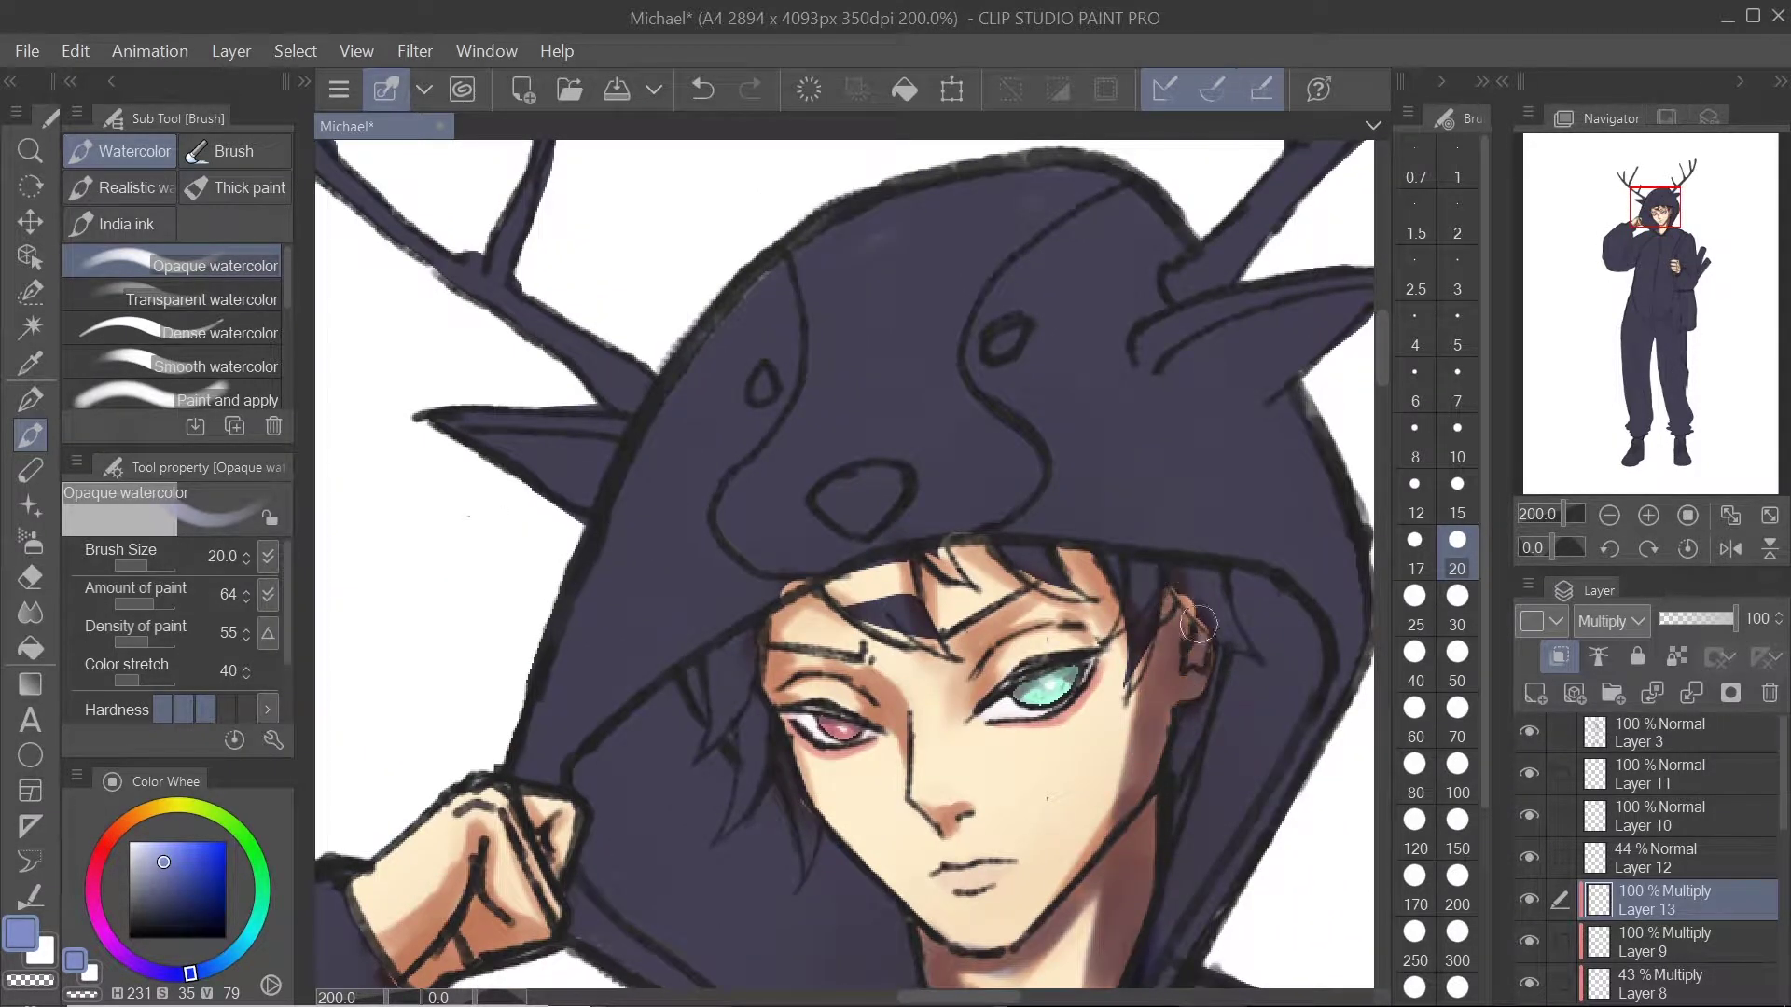
Step: Shade the eye sockets, brow area and upper nose bridge with the same blue at brush size 10
scroll(965, 579, "up", 2)
key("bracketleft")
key("bracketleft")
key("bracketleft")
key("bracketleft")
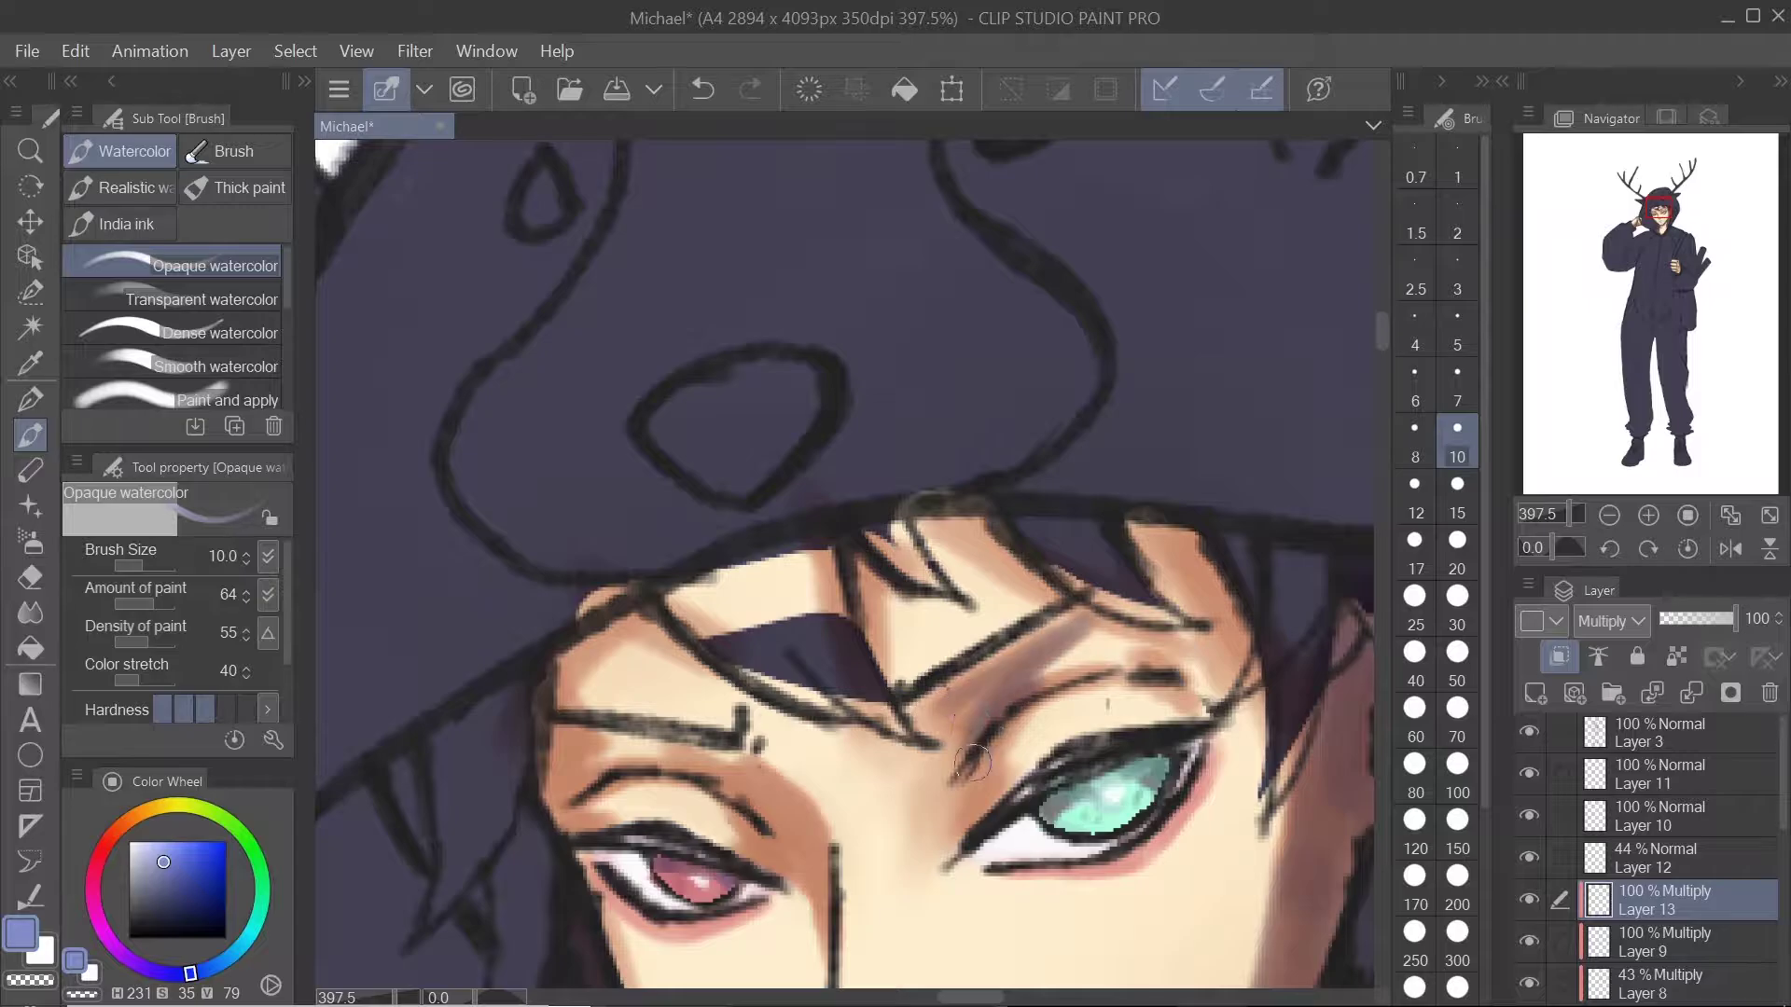
left_click_drag(958, 847, 955, 705)
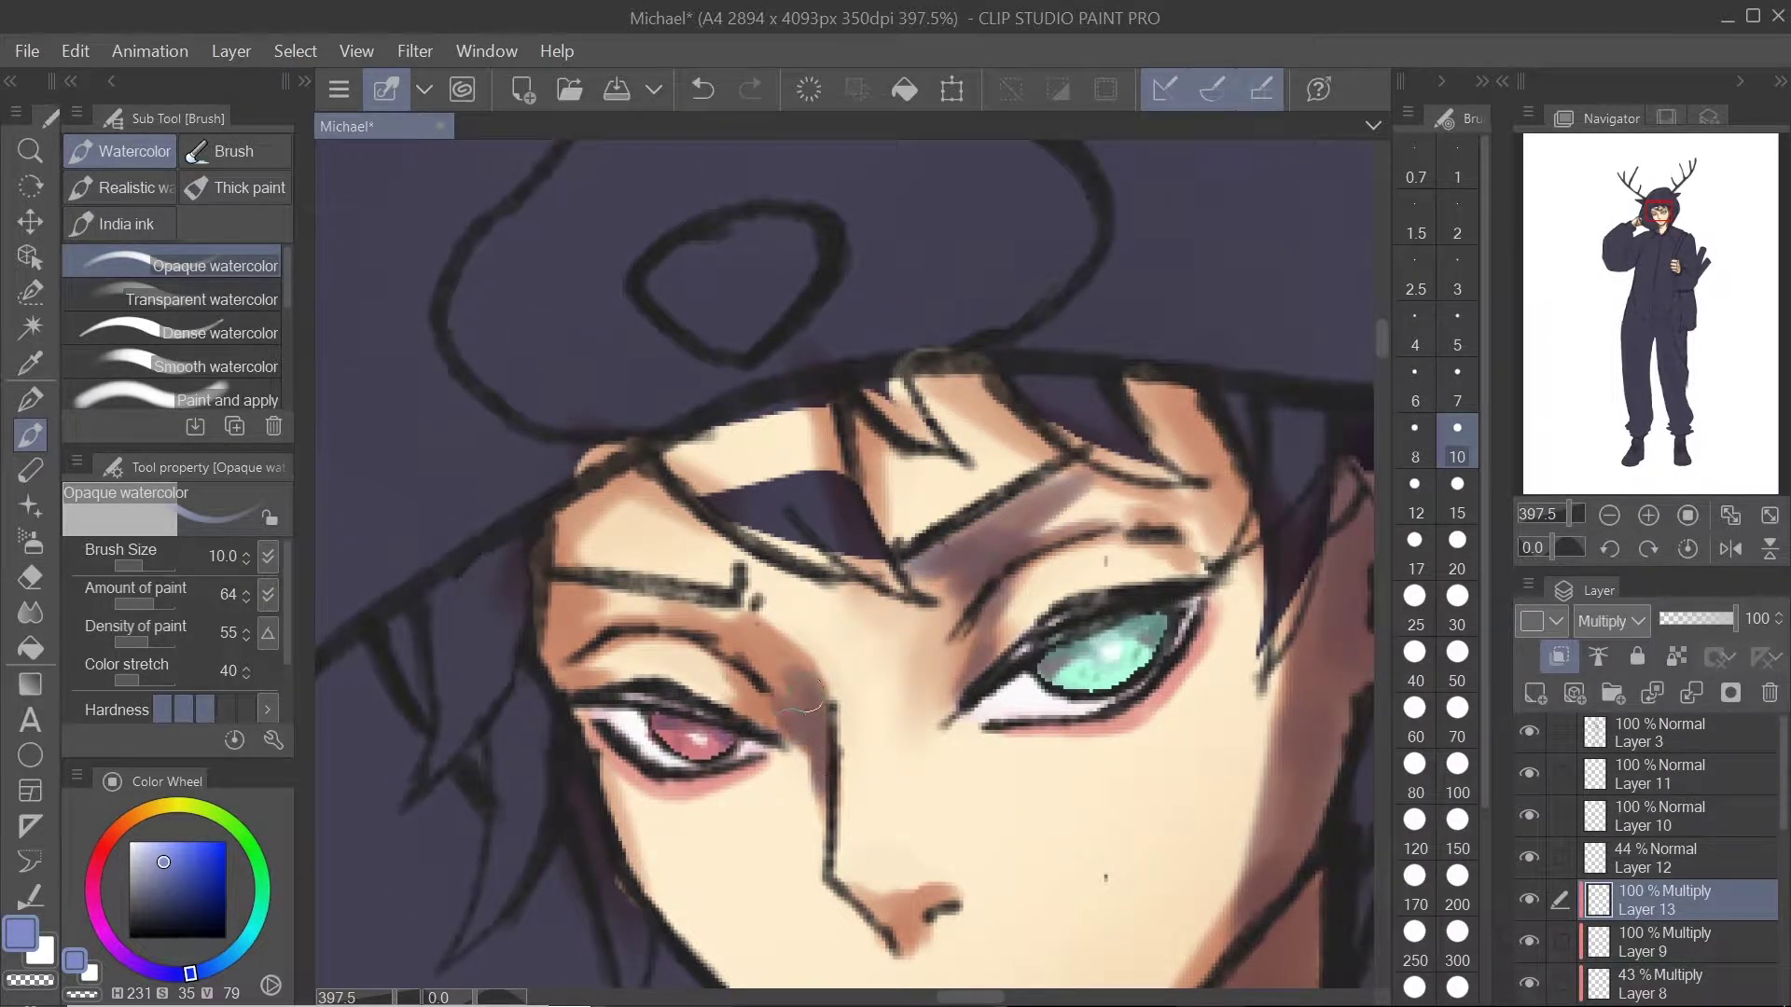
left_click_drag(813, 688, 714, 663)
Step: Lower the blue Multiply shadow layer's opacity to 62%
scroll(588, 636, "down", 6)
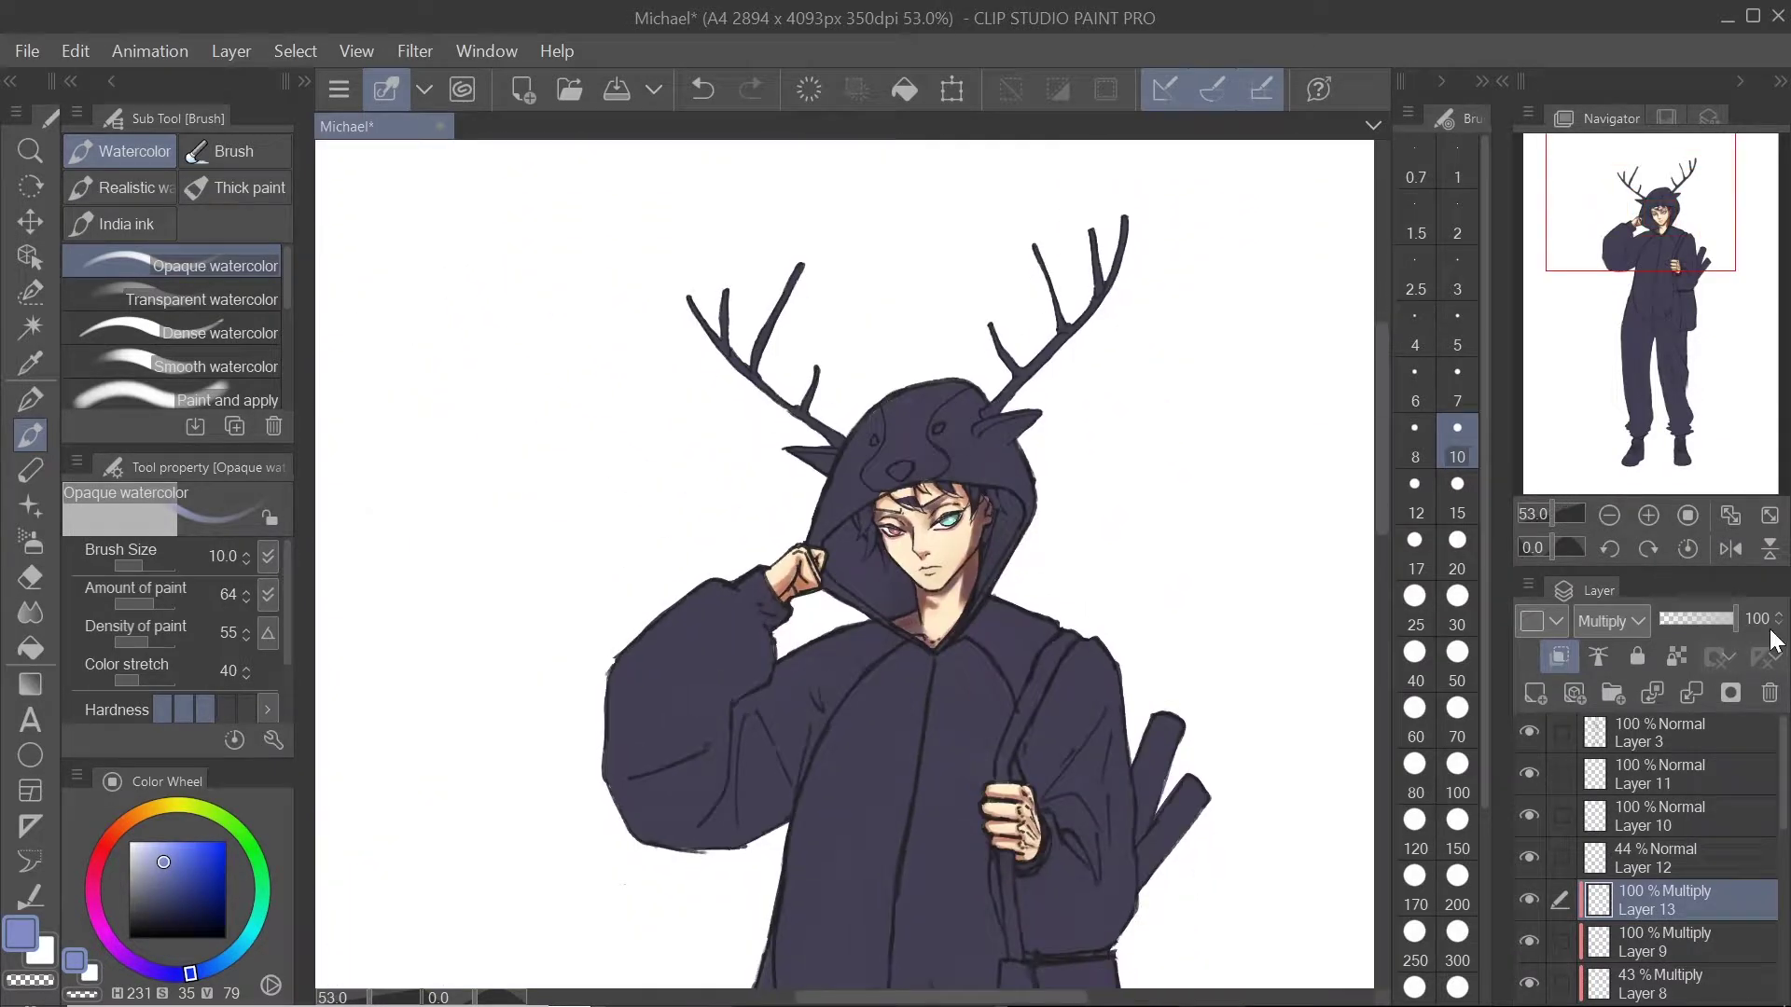
left_click(1707, 619)
scroll(896, 475, "up", 6)
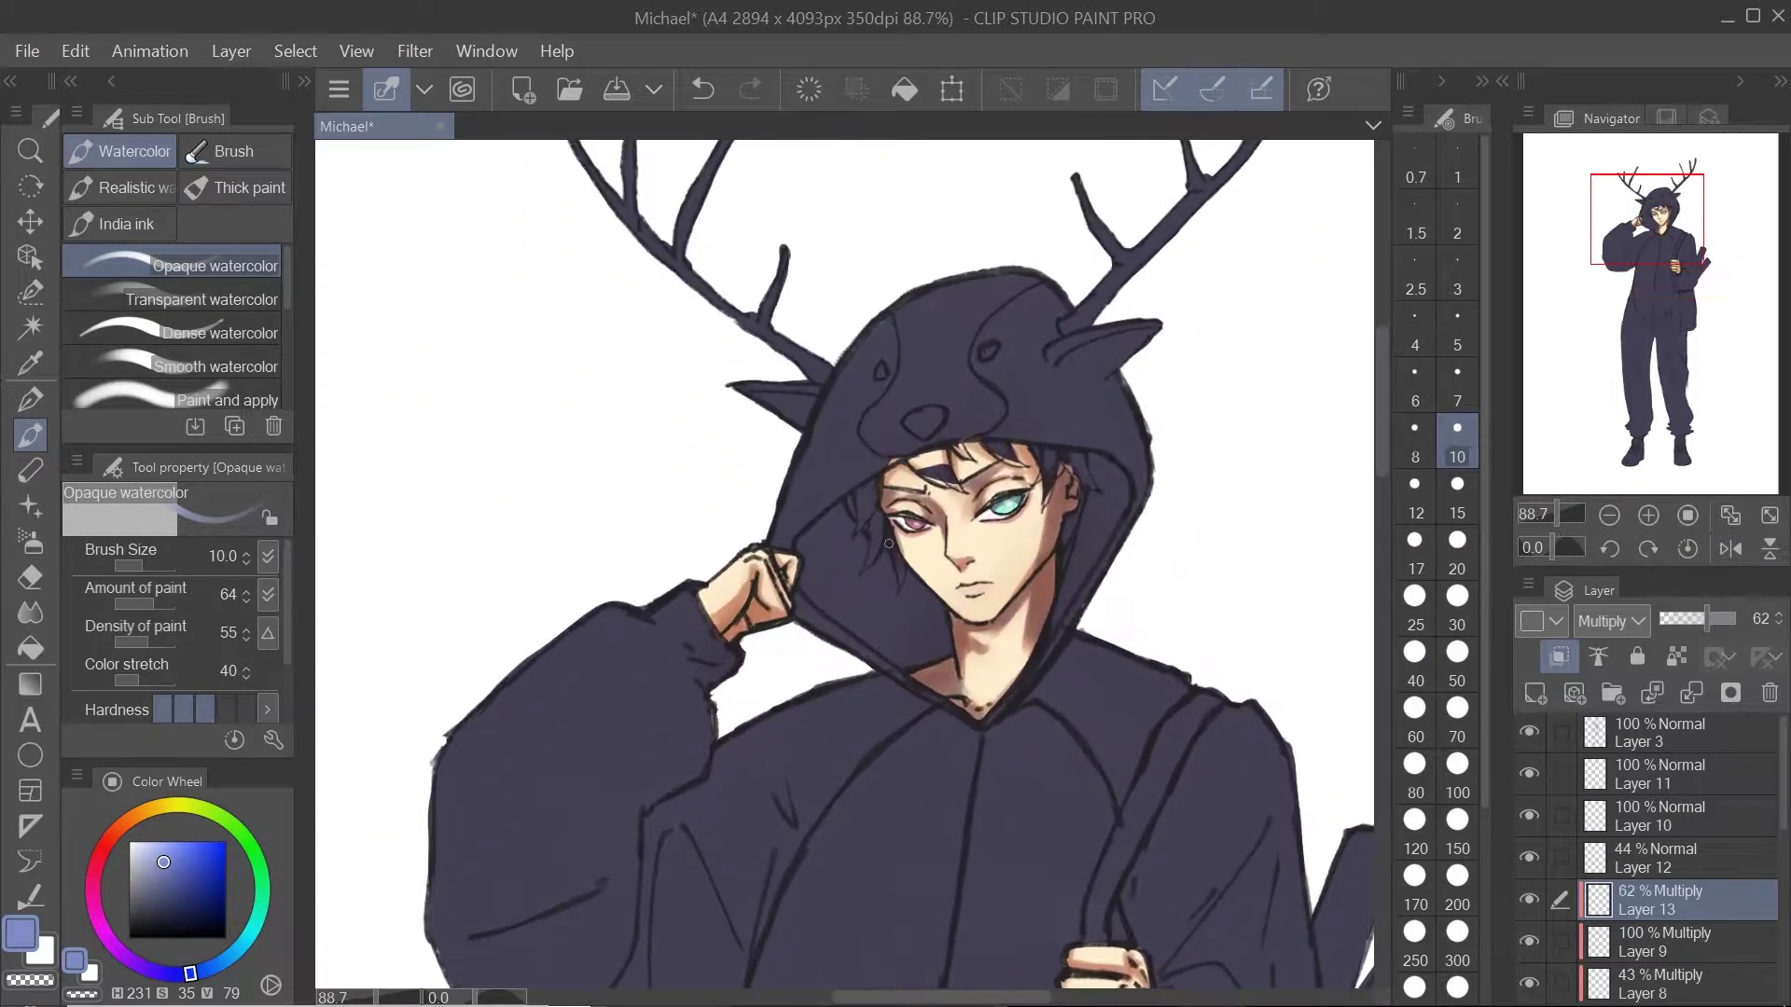
Step: Paint muted blue shadows on the raised fist and on the hand holding the bag strap at brush size 10
scroll(1185, 546, "down", 2)
left_click_drag(629, 936, 876, 650)
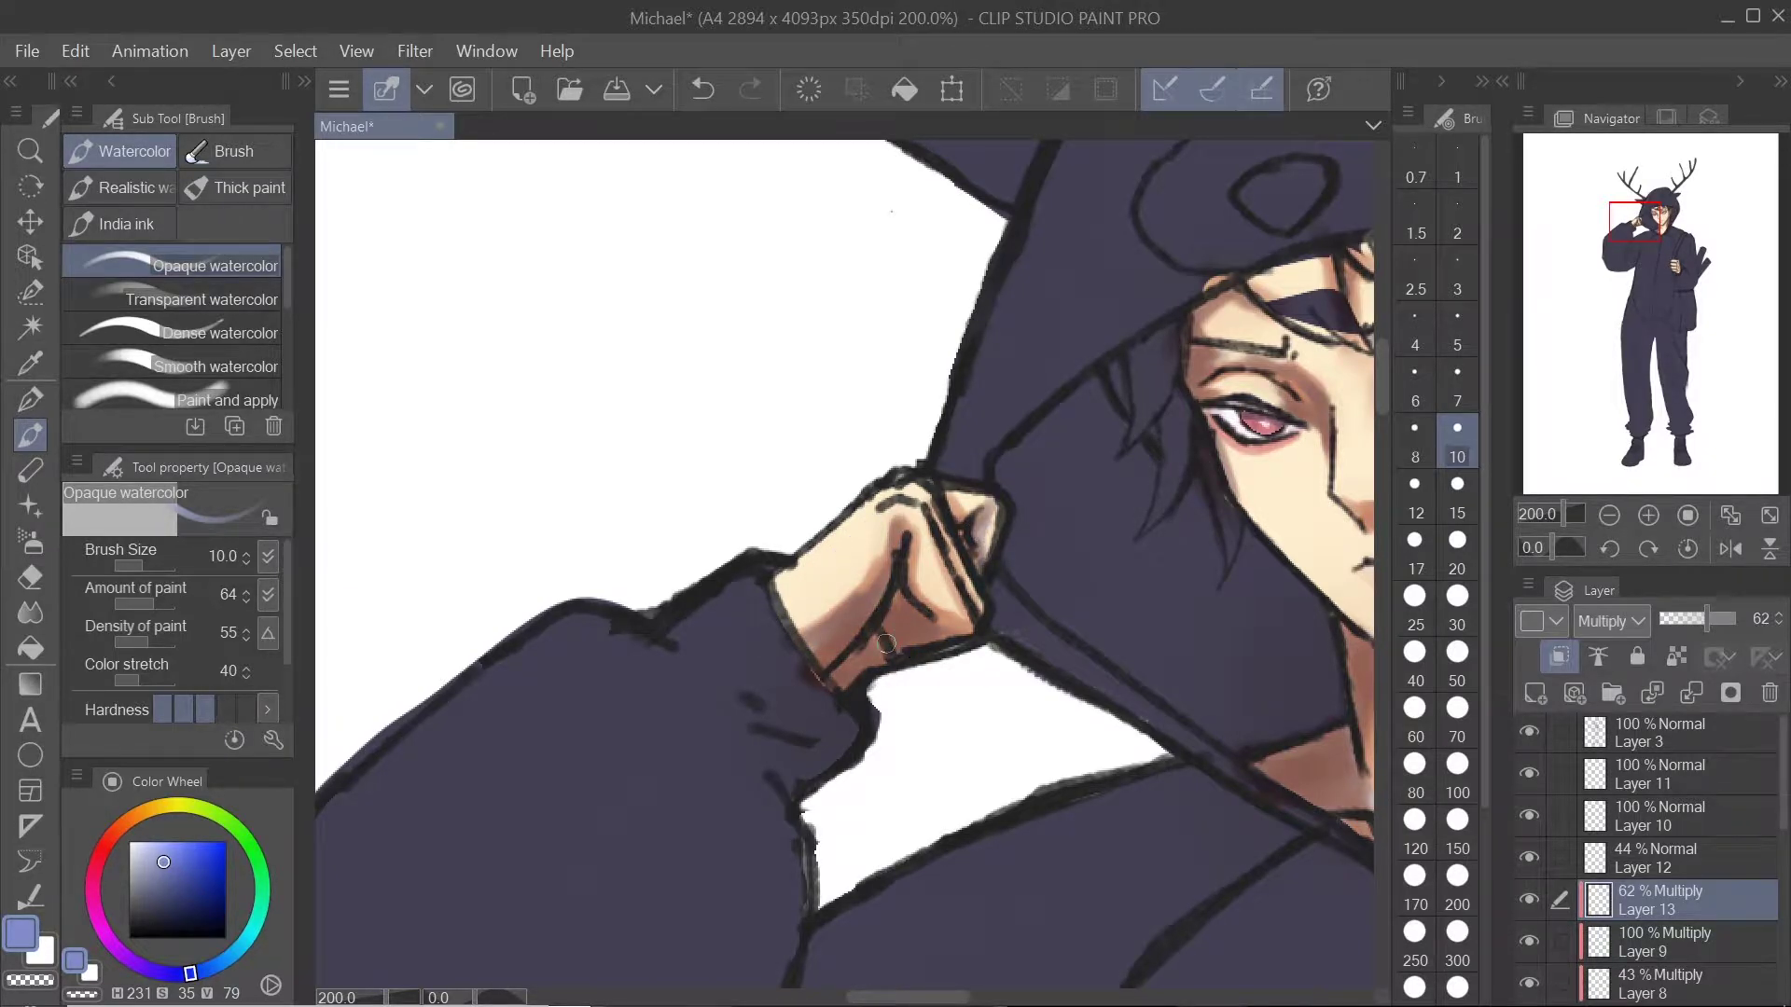
scroll(886, 643, "down", 2)
left_click_drag(1110, 840, 613, 295)
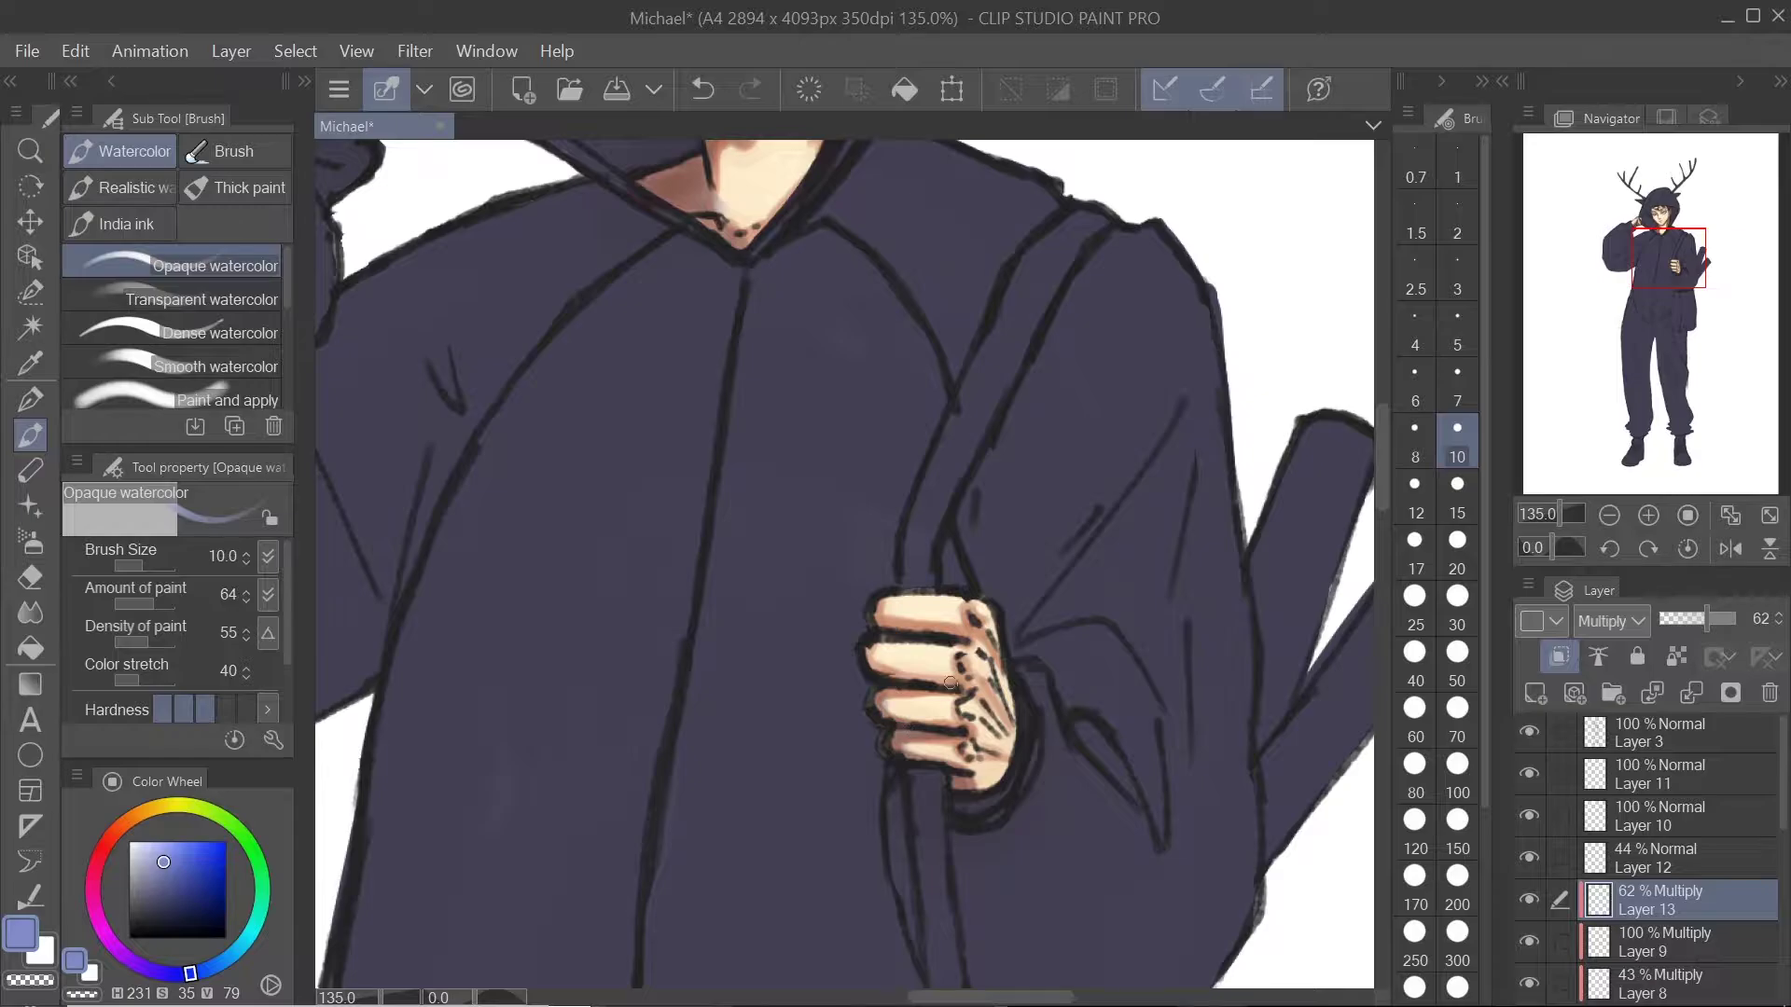
scroll(1003, 672, "down", 6)
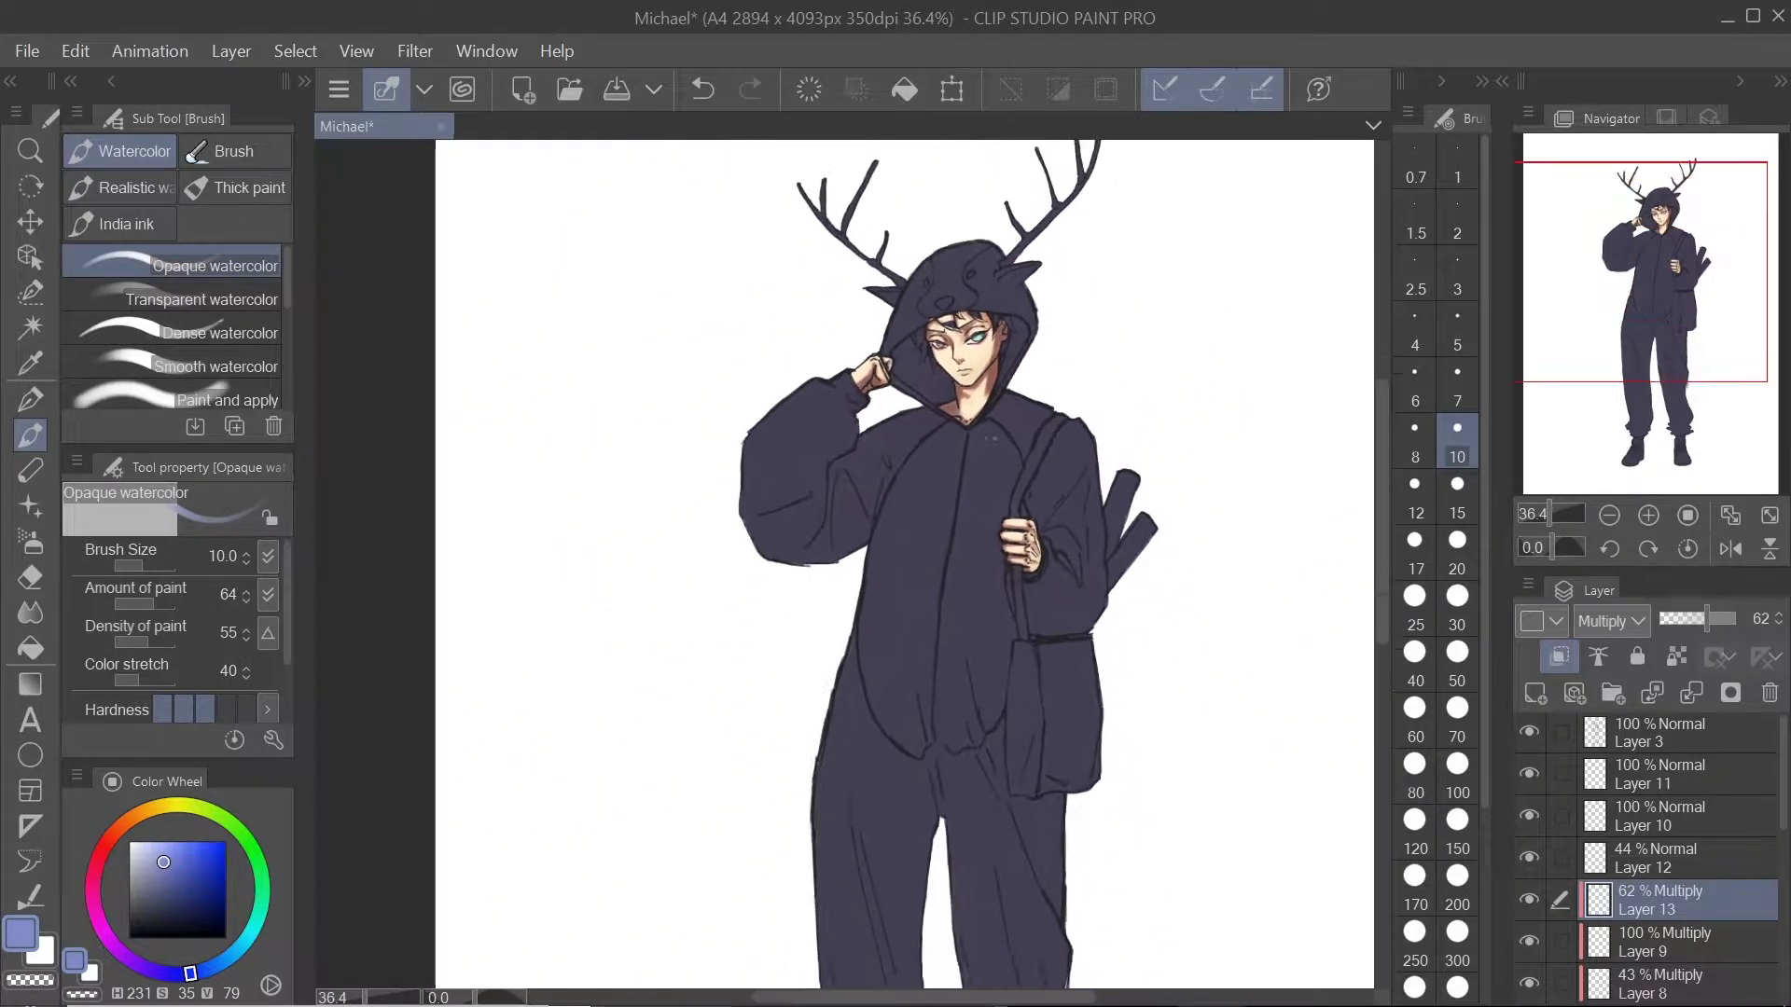
scroll(958, 440, "up", 5)
scroll(1056, 422, "down", 3)
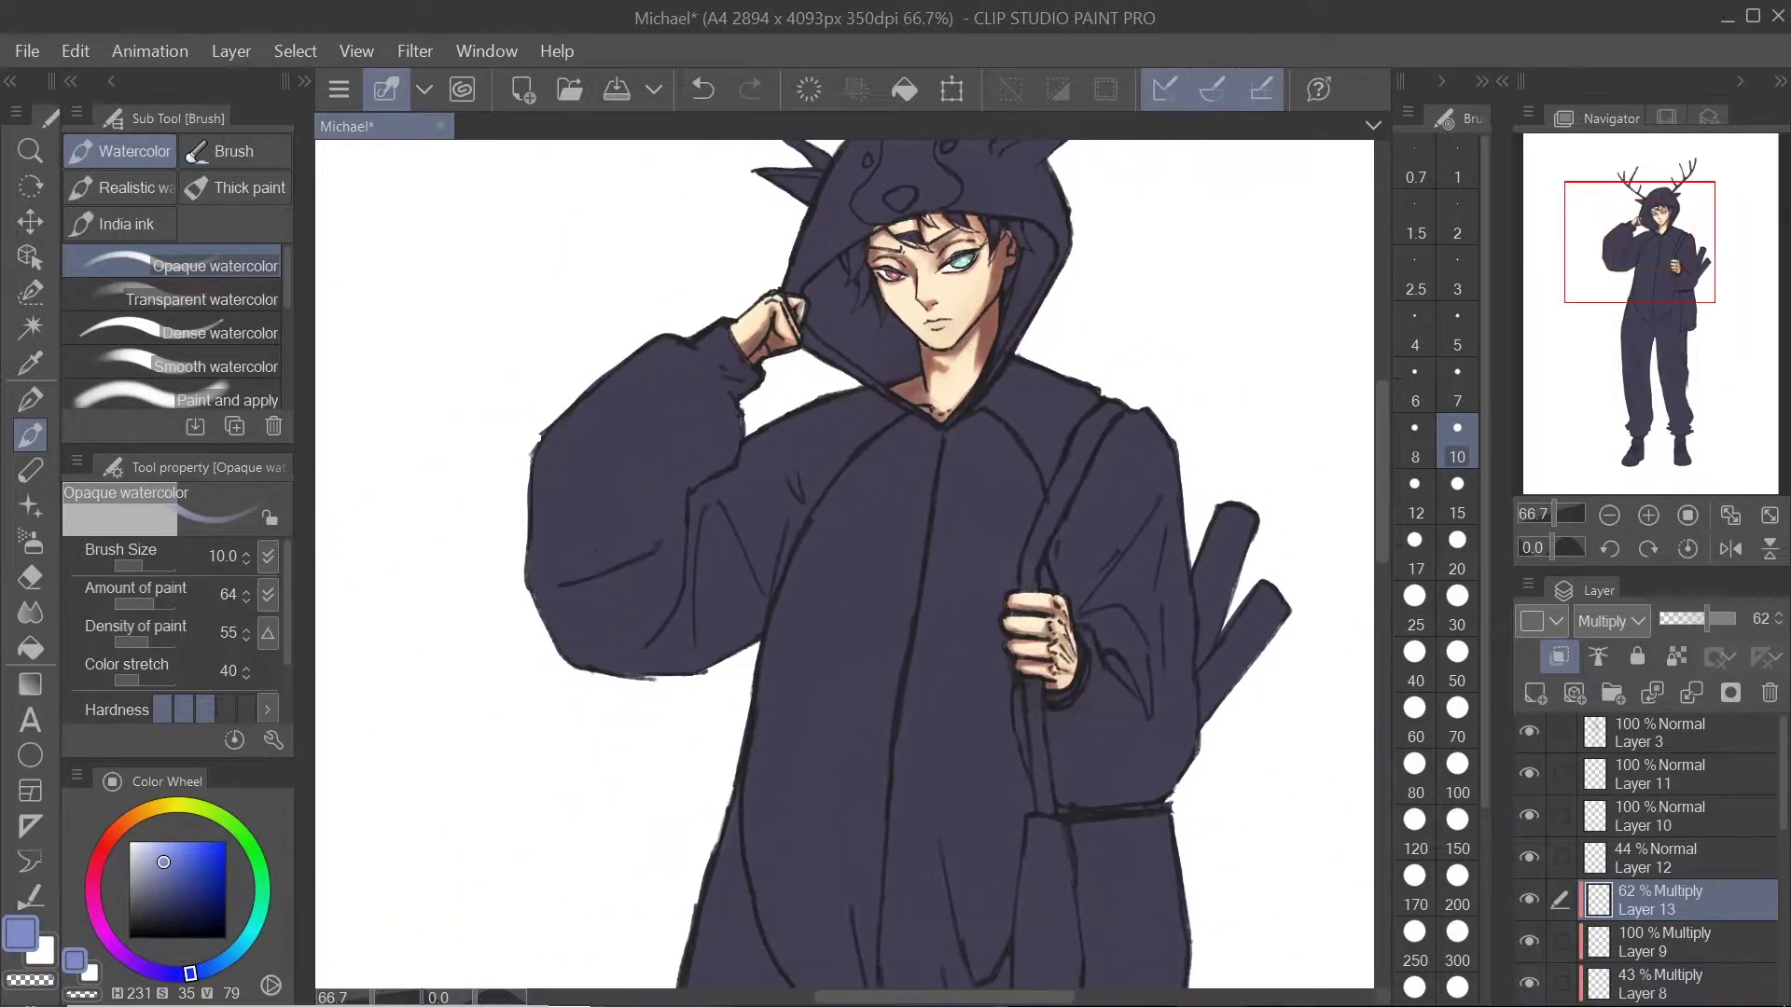
Step: Create a layer folder and move the skin, lip and eye coloring layers down to Layer 6 into it
left_click(1639, 776)
left_click(1614, 693)
scroll(1567, 918, "down", 3)
left_click_drag(1560, 818, 1597, 781)
scroll(1676, 820, "up", 3)
left_click(1676, 820)
scroll(1660, 840, "down", 4)
left_click(1641, 960, "shift")
scroll(1626, 854, "up", 4)
scroll(1660, 887, "down", 5)
left_click(1668, 914)
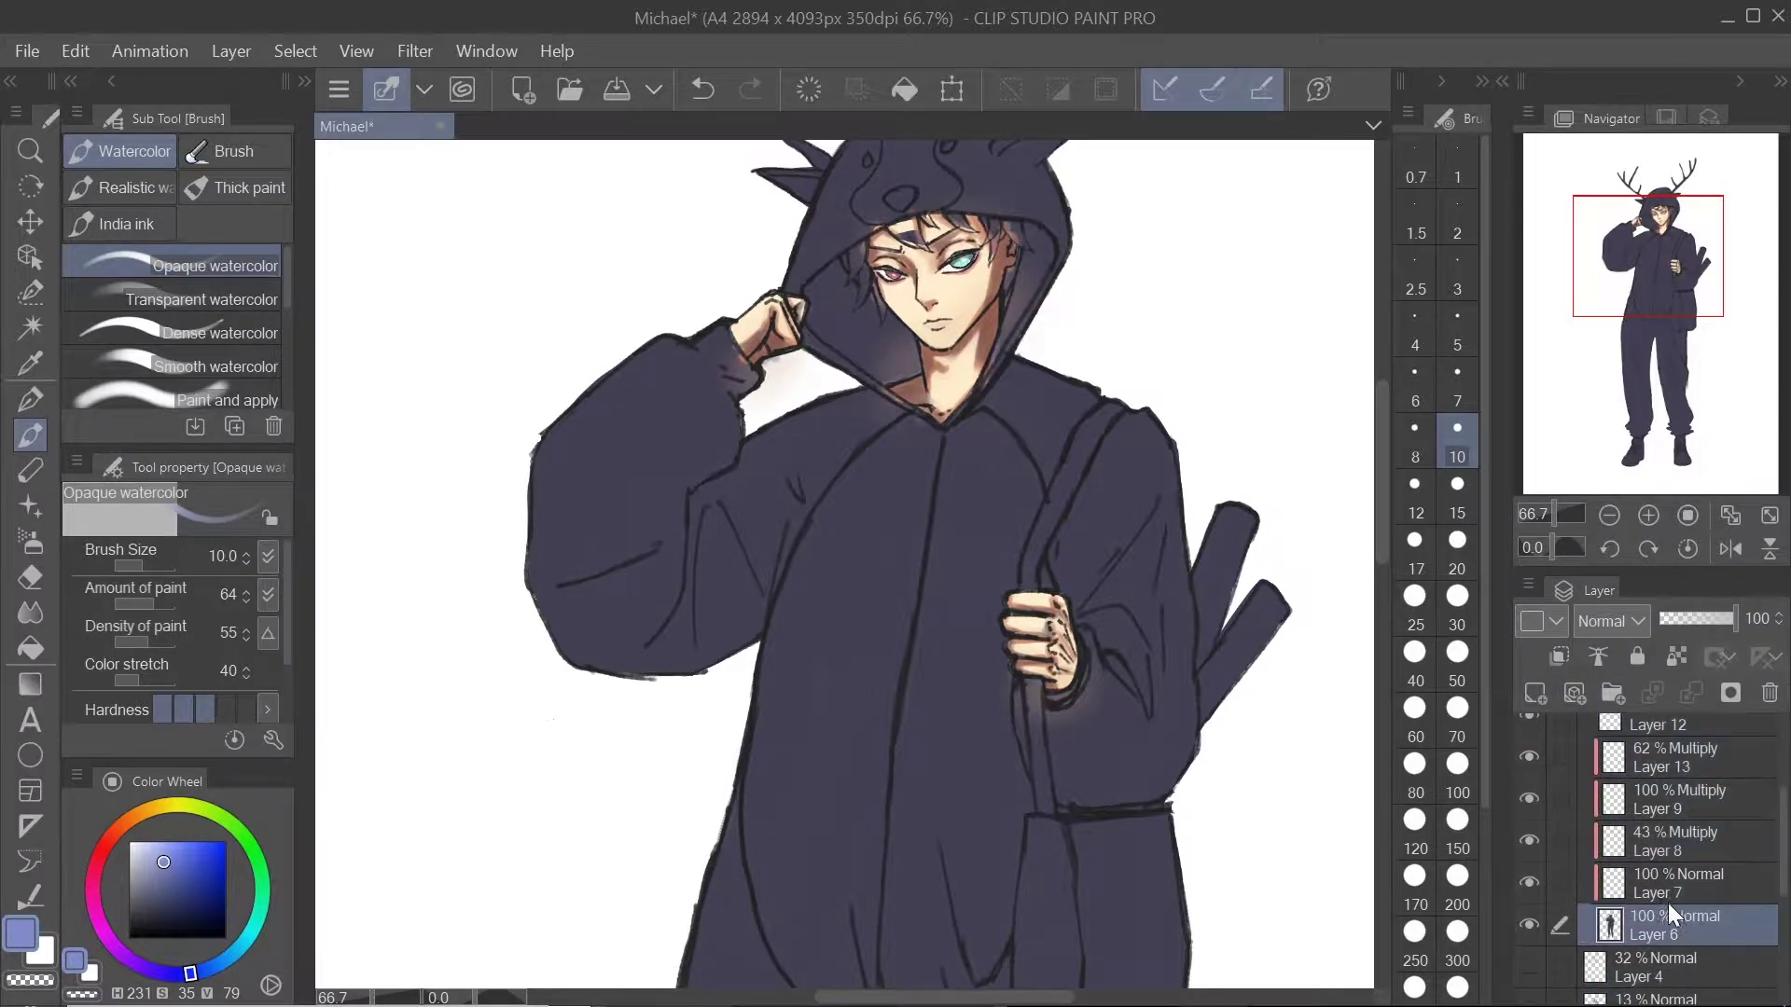
Step: Duplicate Layer 6 and make Layer 7 the active layer for the costume's base colors
left_click_drag(1655, 725, 1655, 729)
key("ctrl+z")
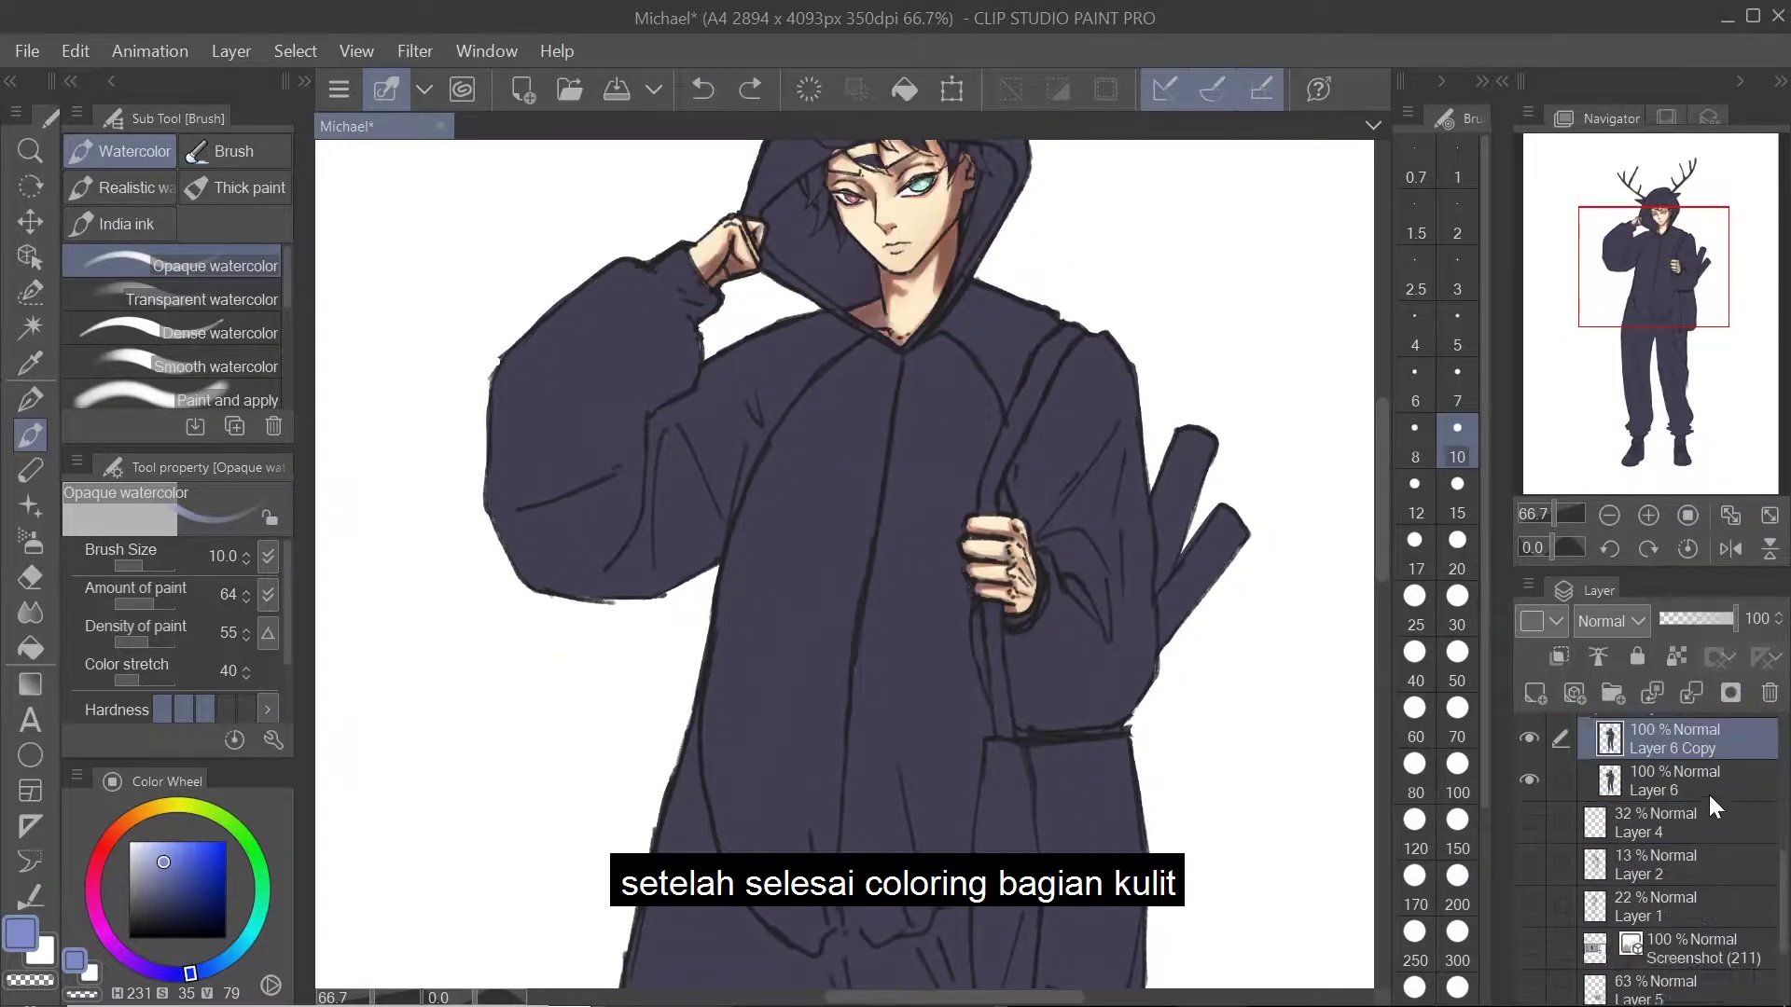
left_click(1670, 886)
scroll(854, 499, "up", 2)
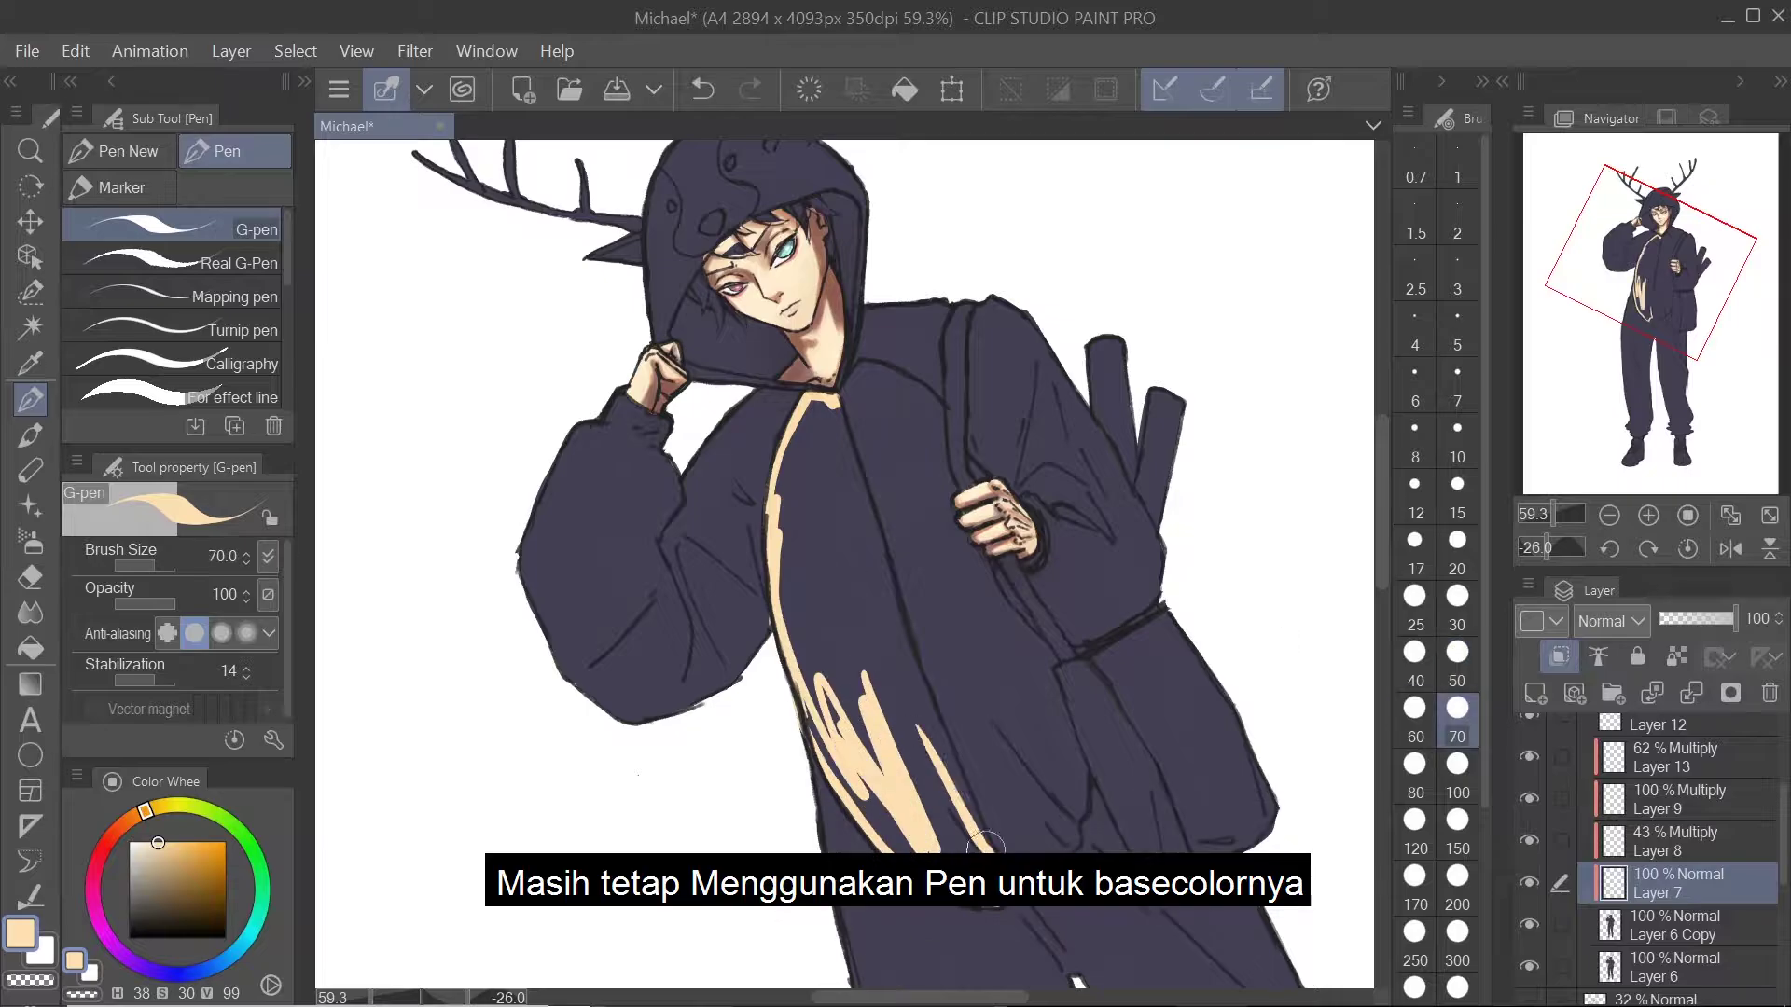
Step: Paint the costume's belly panel cream (H38 S30 V99) with the G-pen, outlining at size 70 and filling at size 150
left_click_drag(835, 420, 901, 561)
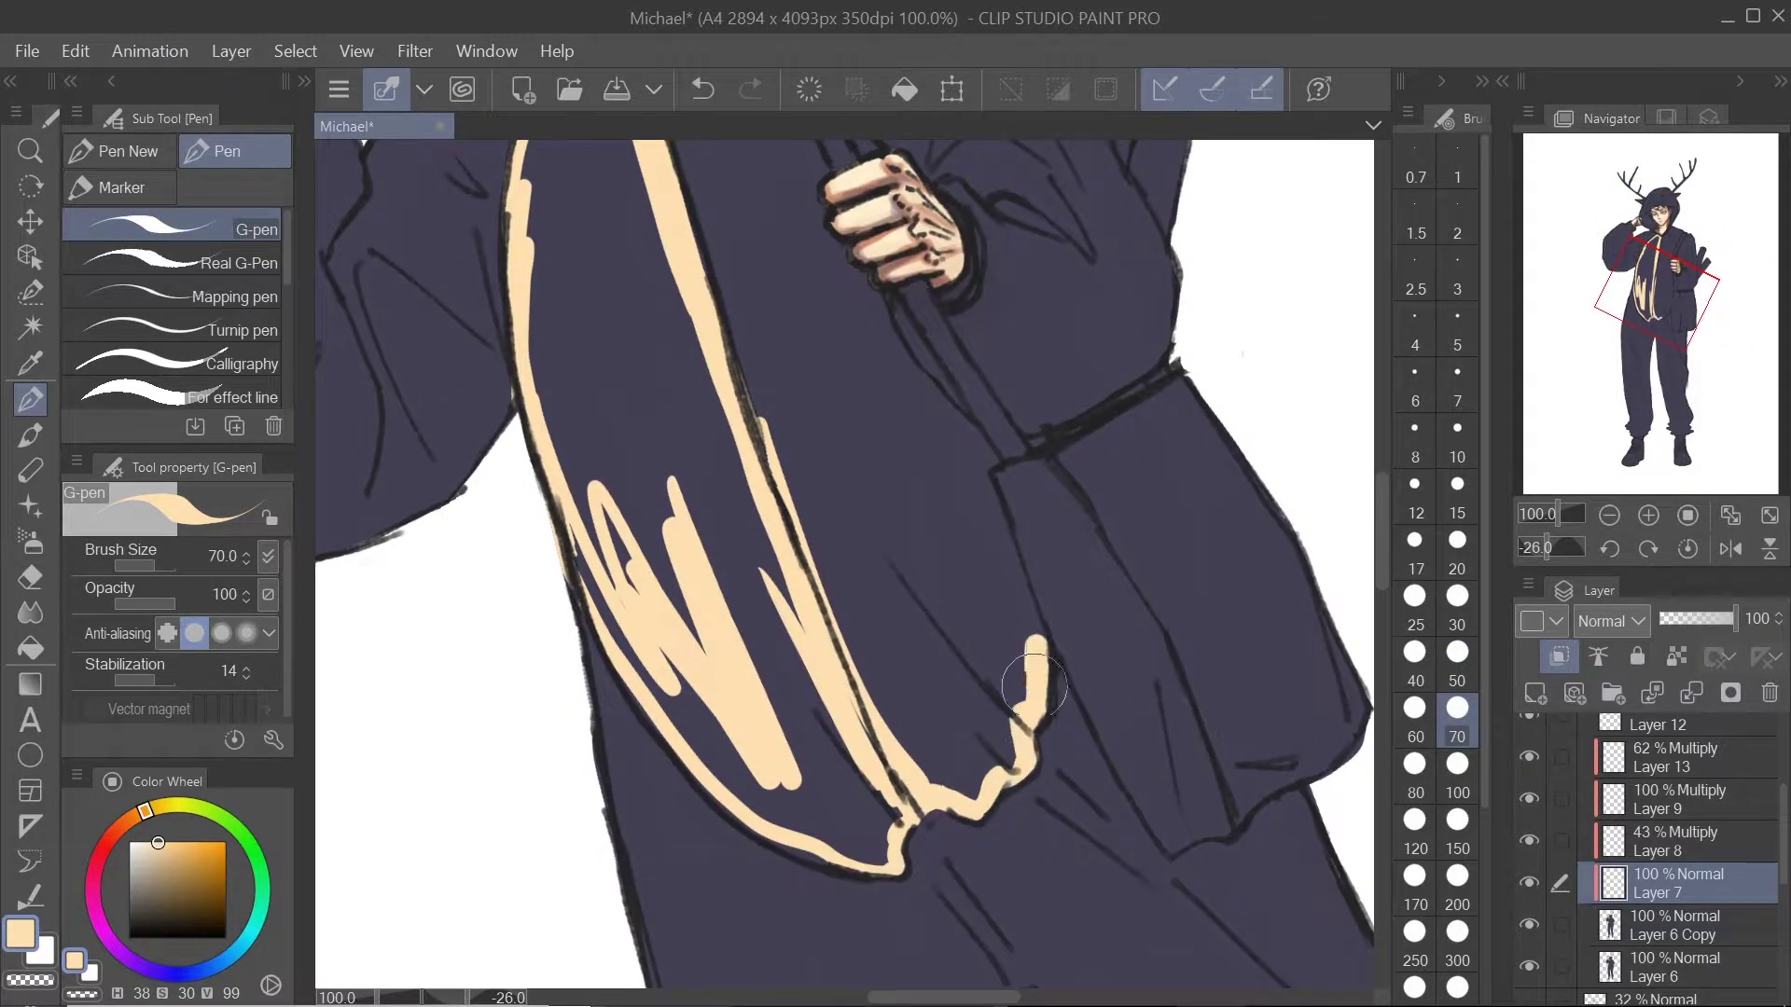
left_click_drag(989, 672, 932, 507)
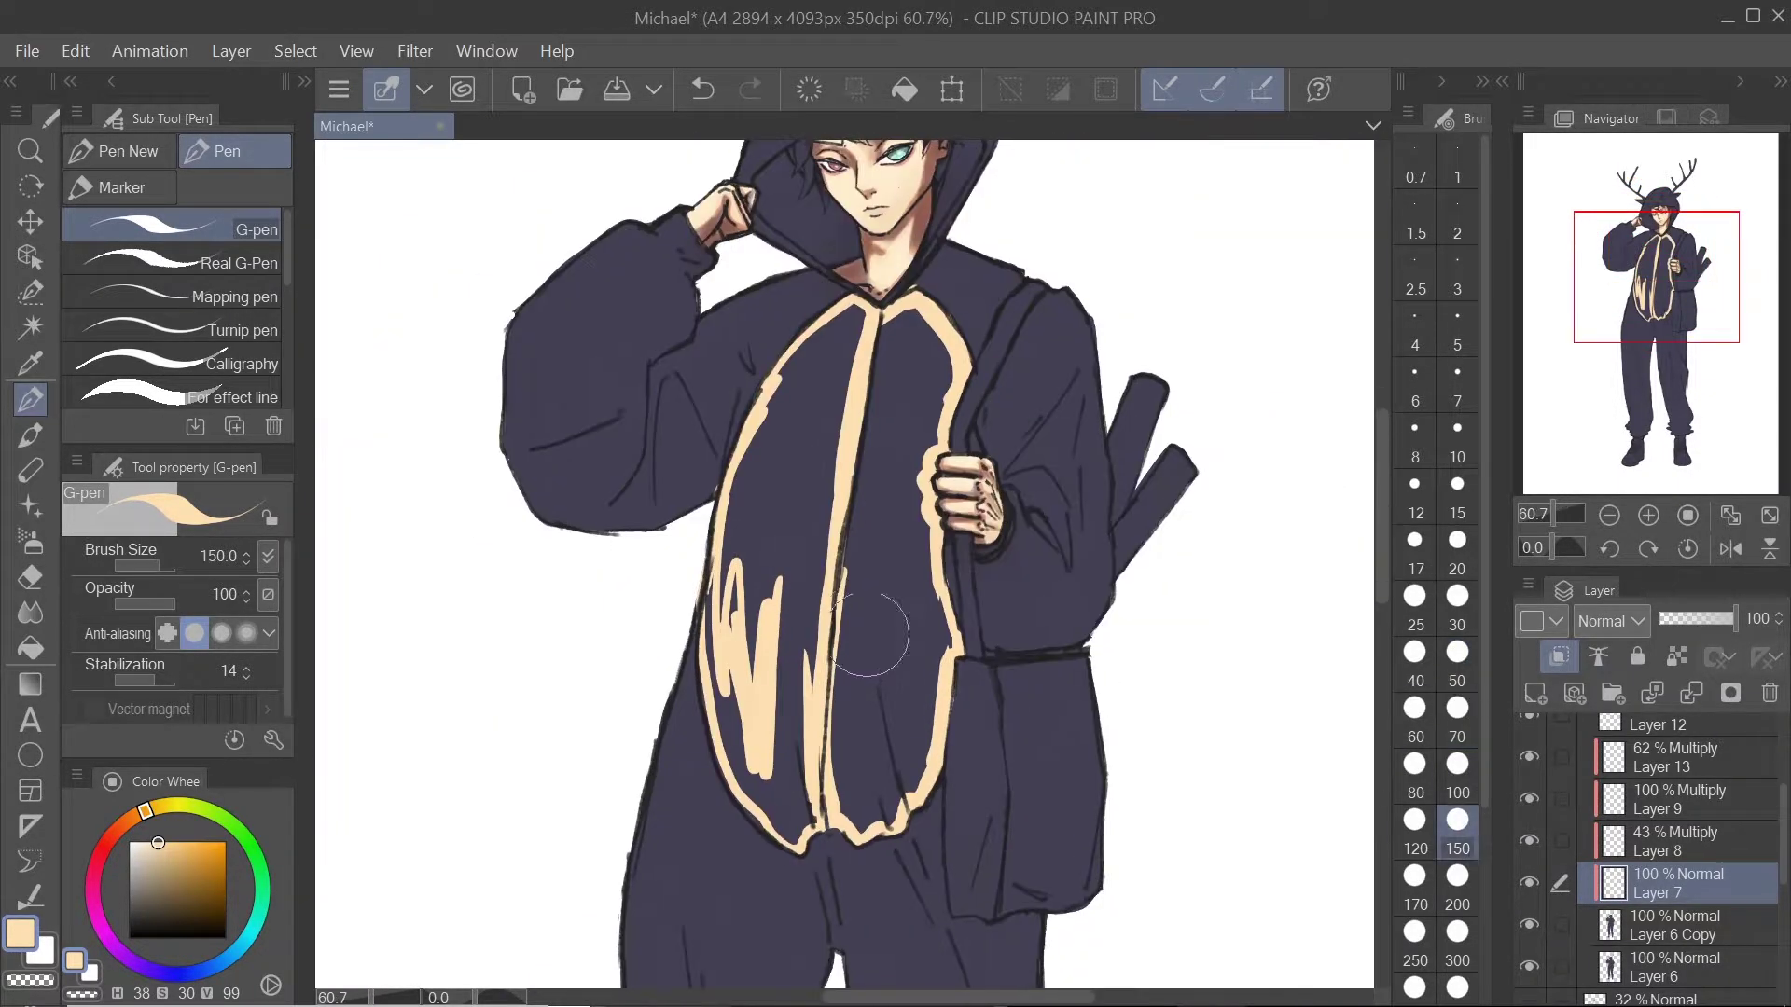
mouse_move(877, 839)
left_mouse_down()
mouse_move(938, 620)
mouse_move(921, 418)
mouse_move(751, 757)
left_mouse_up()
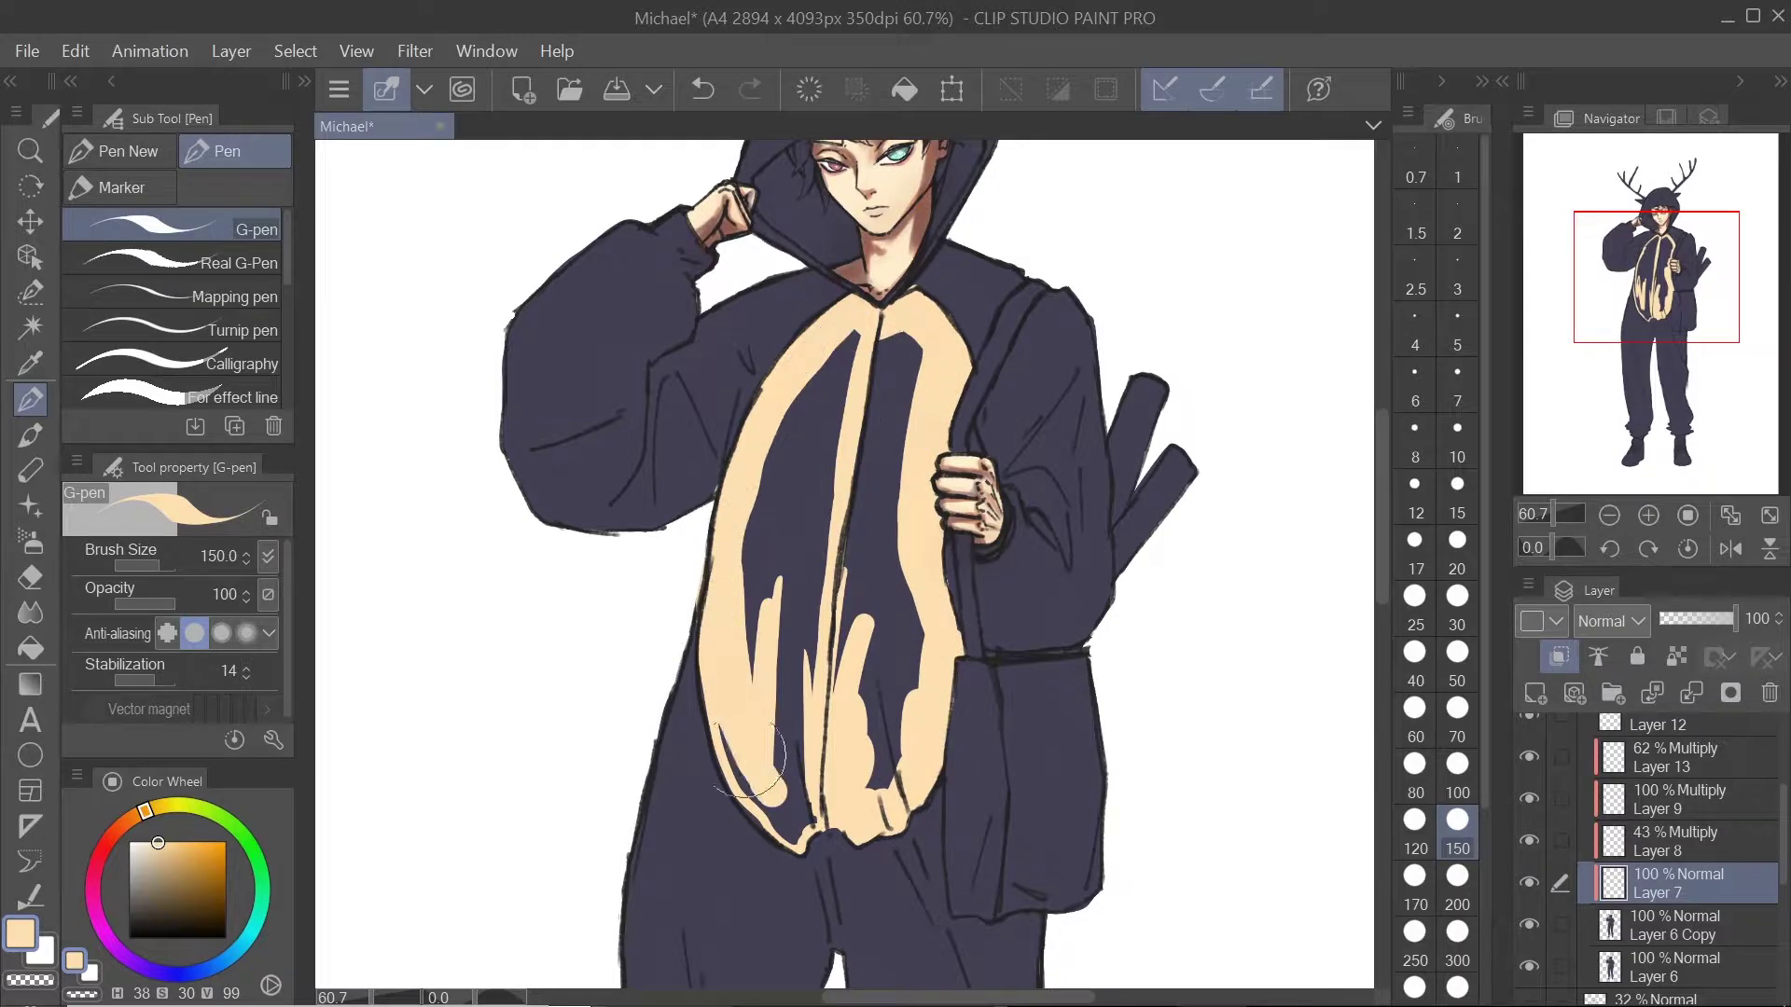
mouse_move(889, 774)
left_mouse_down()
mouse_move(858, 330)
mouse_move(831, 451)
left_mouse_up()
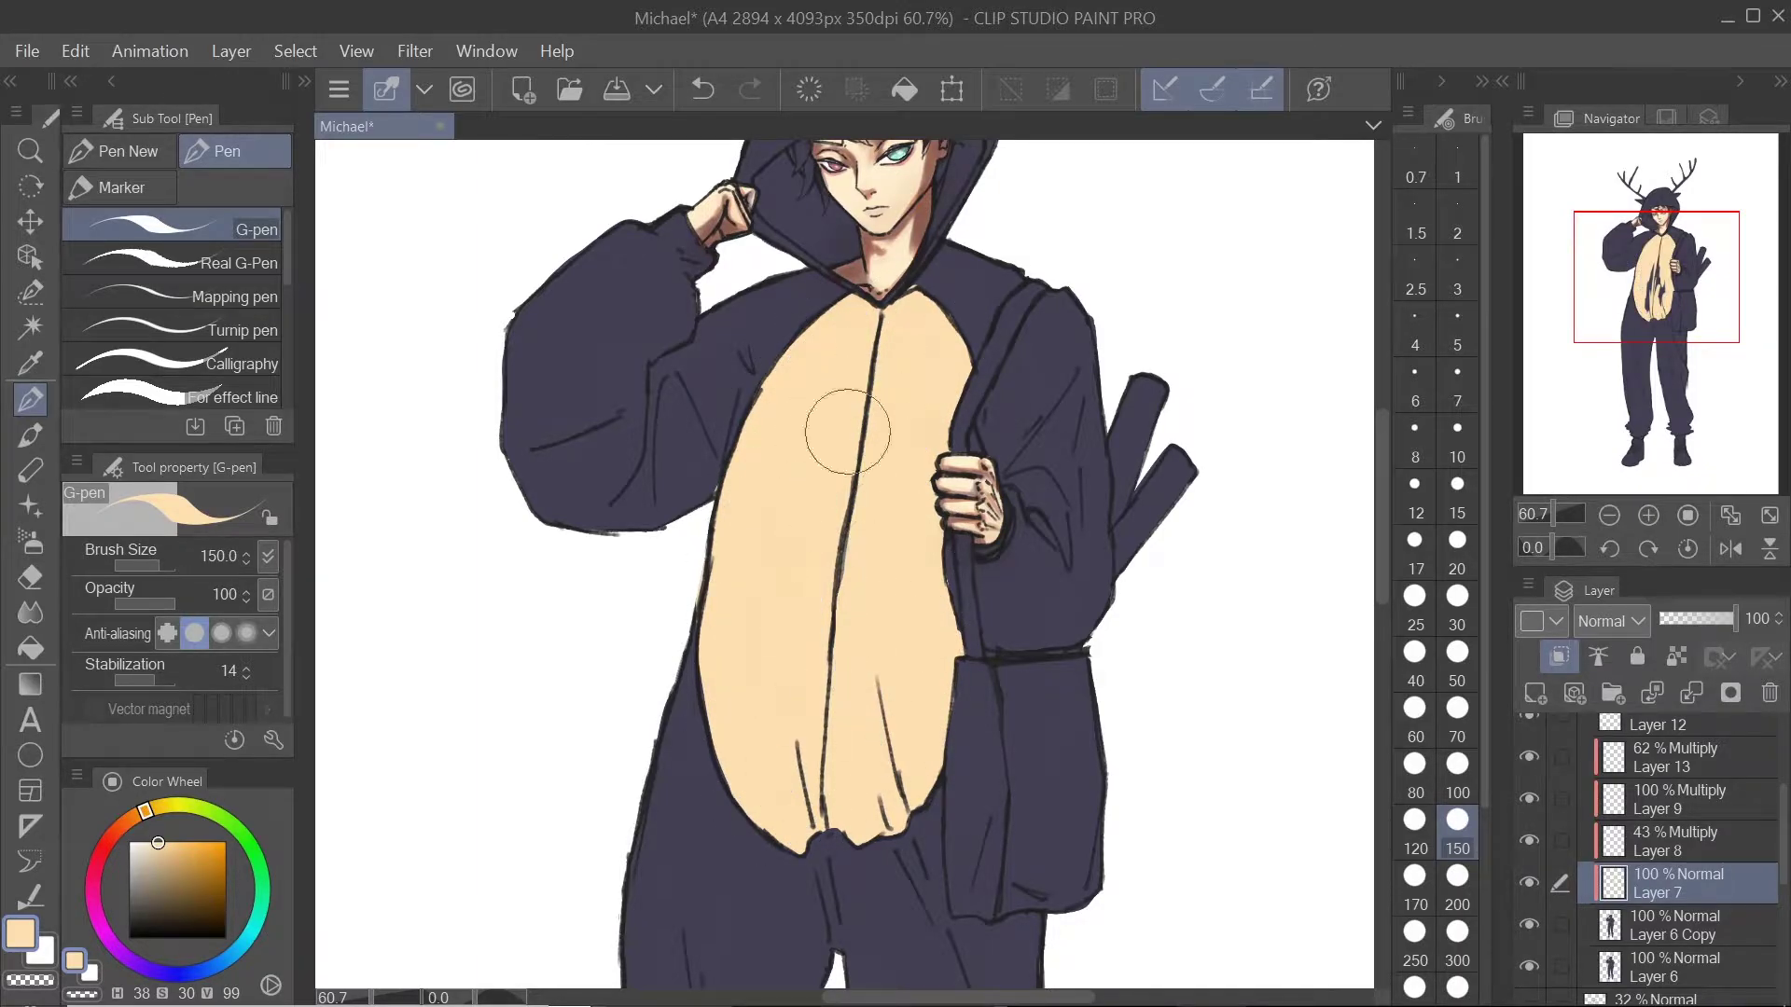
Step: Set the color to brown (H21 S45 V47) and paint the costume around the belly panel's lower edge at brush size 150
scroll(843, 415, "down", 2)
scroll(826, 681, "down", 3)
left_click(125, 824)
left_click(173, 892)
scroll(840, 580, "up", 1)
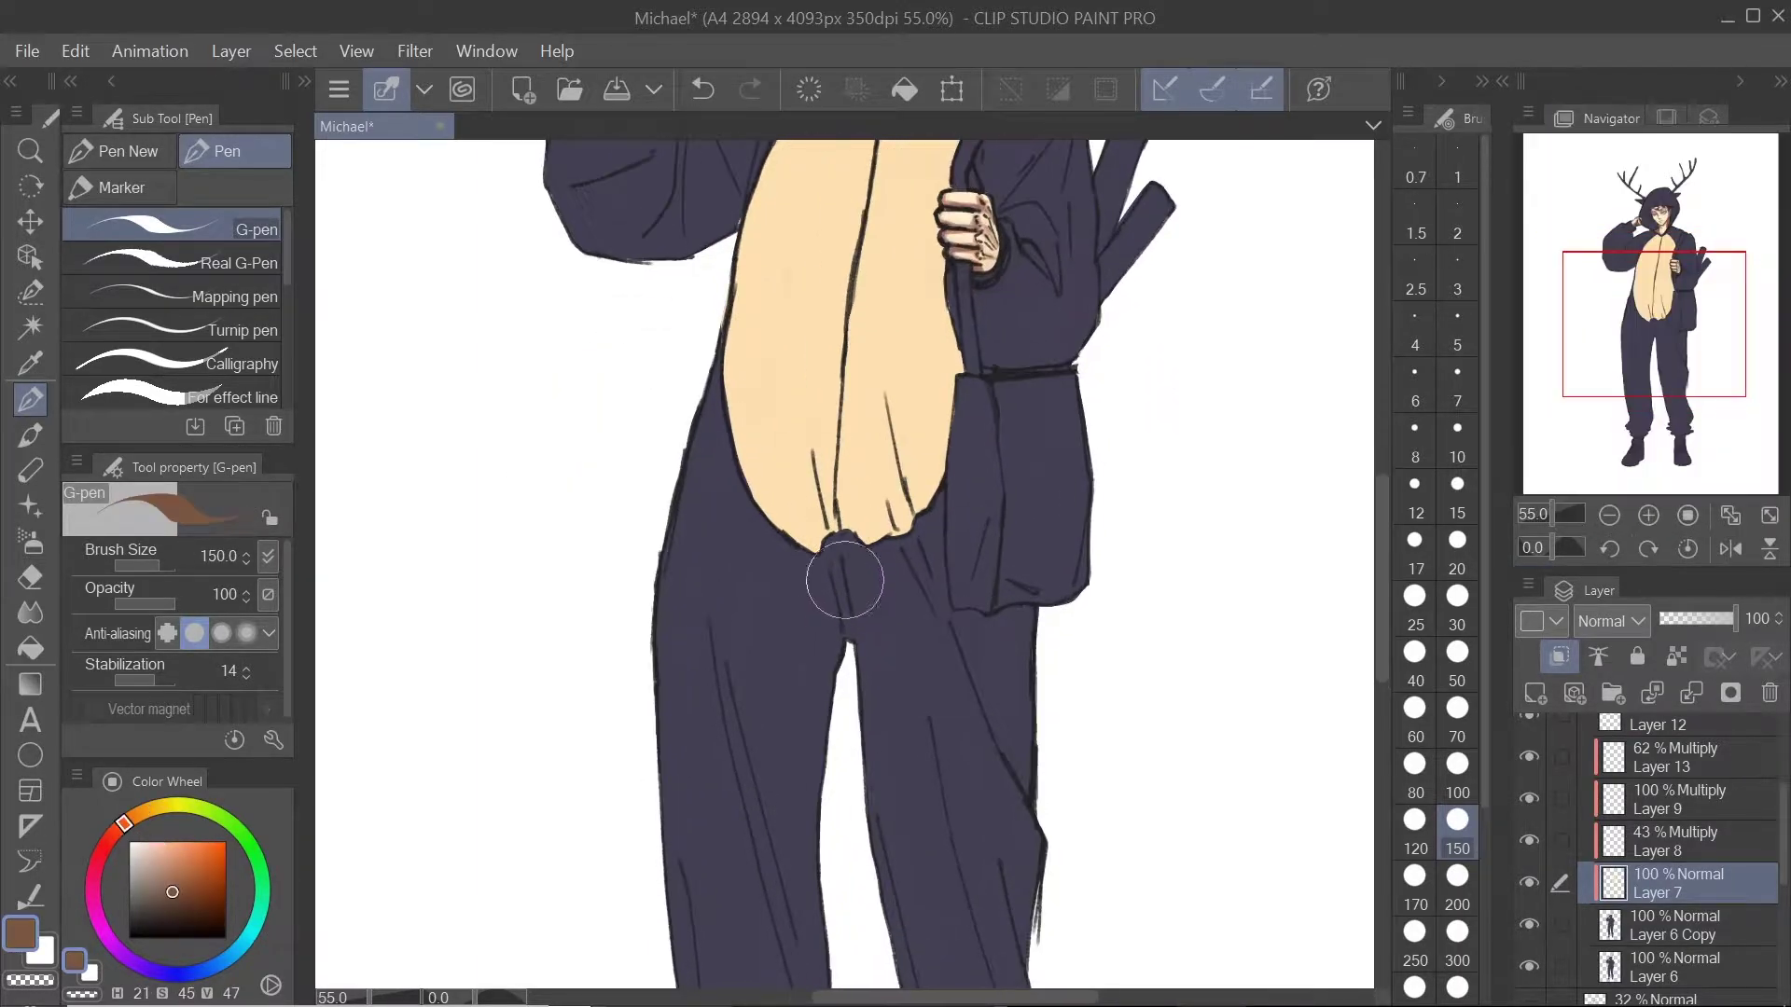
left_click_drag(772, 557, 863, 718)
left_click_drag(783, 475, 802, 541)
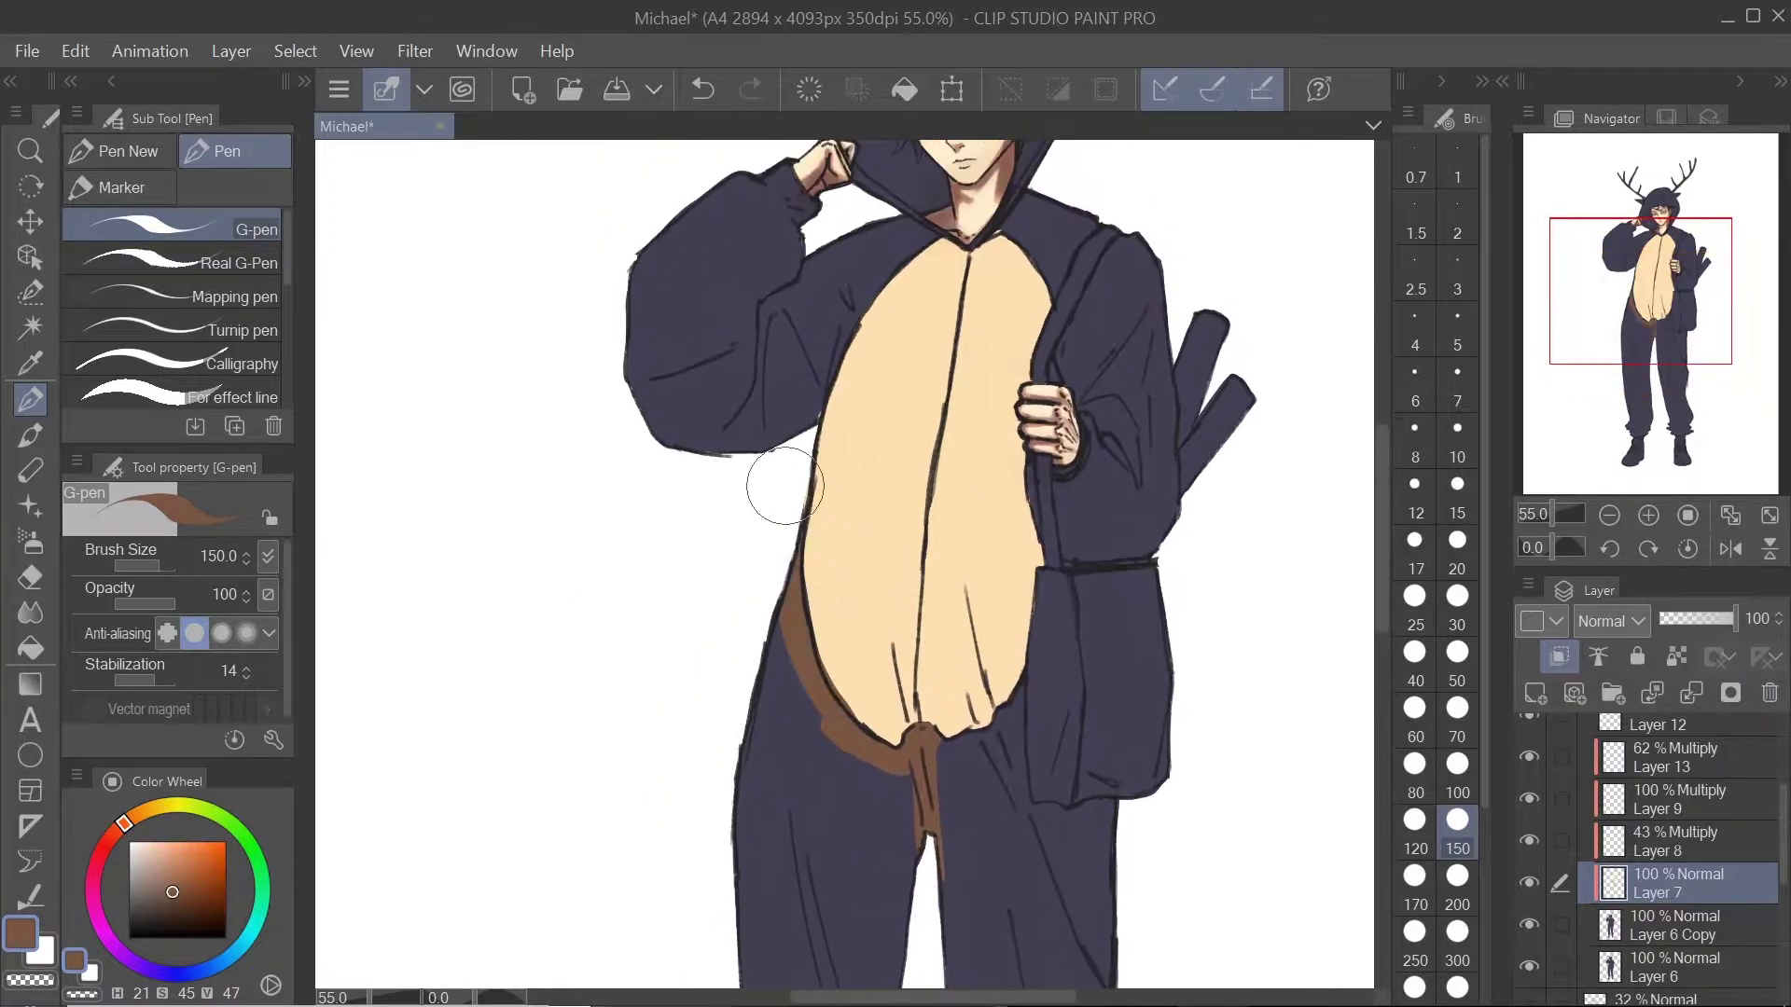
scroll(952, 671, "up", 4)
left_click_drag(952, 672, 922, 742)
Step: Cover both trouser legs down to the ankles with the same brown at brush size 200
scroll(921, 741, "down", 3)
key("]")
mouse_move(877, 820)
left_mouse_down()
mouse_move(839, 709)
mouse_move(895, 523)
mouse_move(979, 511)
mouse_move(887, 659)
mouse_move(851, 620)
mouse_move(746, 765)
left_mouse_up()
scroll(852, 619, "down", 2)
scroll(718, 813, "up", 3)
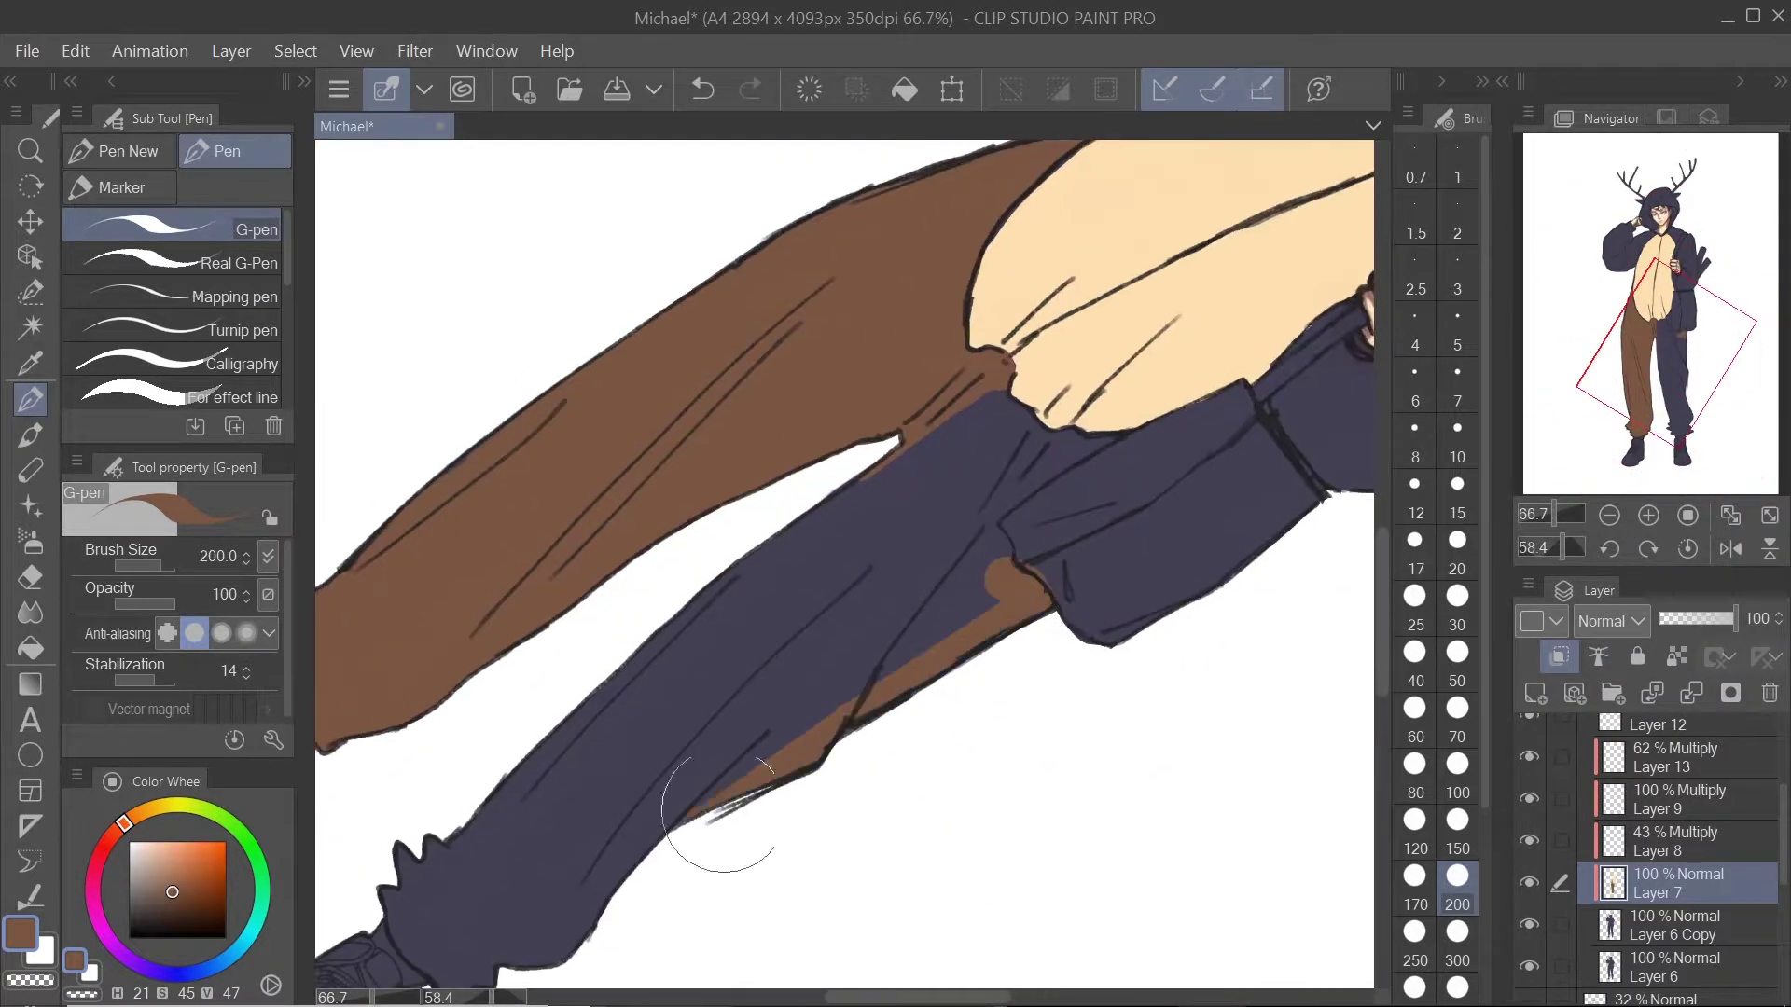
scroll(718, 813, "down", 1)
mouse_move(672, 719)
left_mouse_down()
mouse_move(836, 803)
mouse_move(884, 707)
mouse_move(863, 689)
mouse_move(1007, 608)
mouse_move(1022, 641)
mouse_move(883, 707)
mouse_move(920, 680)
left_mouse_up()
scroll(880, 712, "down", 1)
scroll(1182, 566, "up", 2)
left_click_drag(1182, 565, 844, 565)
Step: Reduce the brush to size 30 and fill the narrow unpainted gap between the belly panel and the bag with brown
key("[")
key("[")
key("[")
key("[")
key("[")
key("[")
key("[")
key("[")
key("[")
key("[")
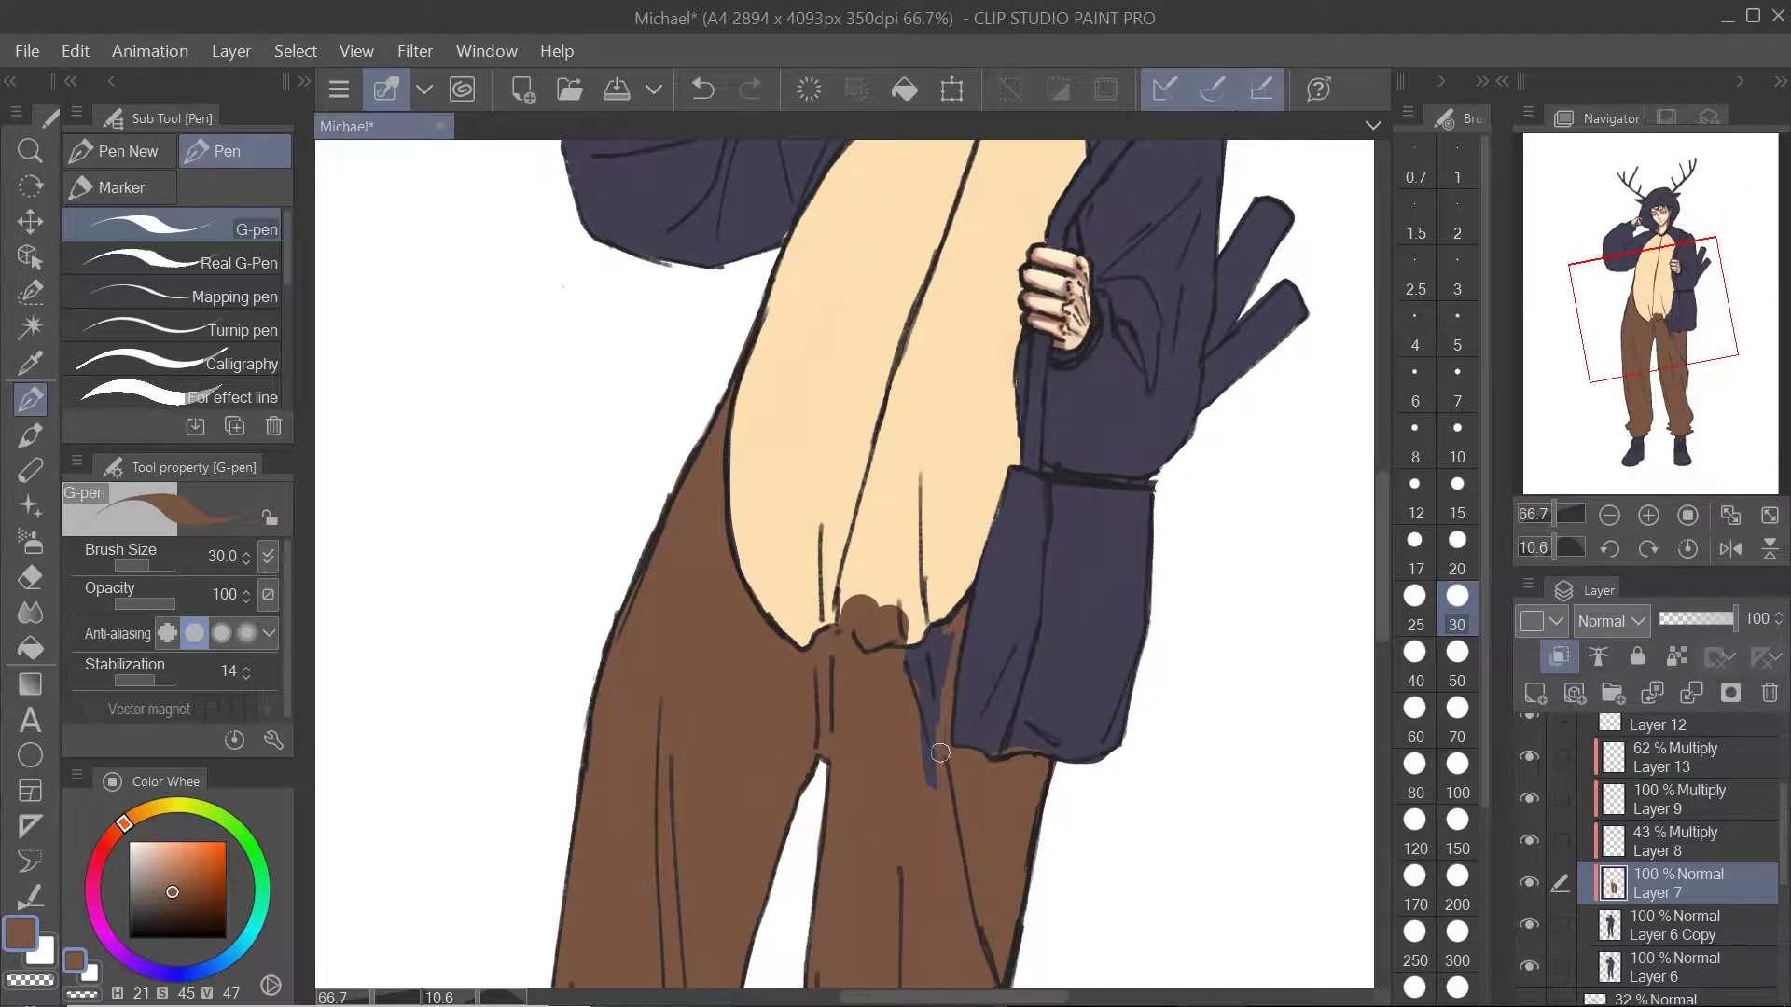
Step: Sample the cream and paint over the brown spill at the belly panel's lower edge at brush size 50
key("bracketright")
key("bracketright")
left_click(881, 574, "alt")
left_click_drag(850, 627, 865, 640)
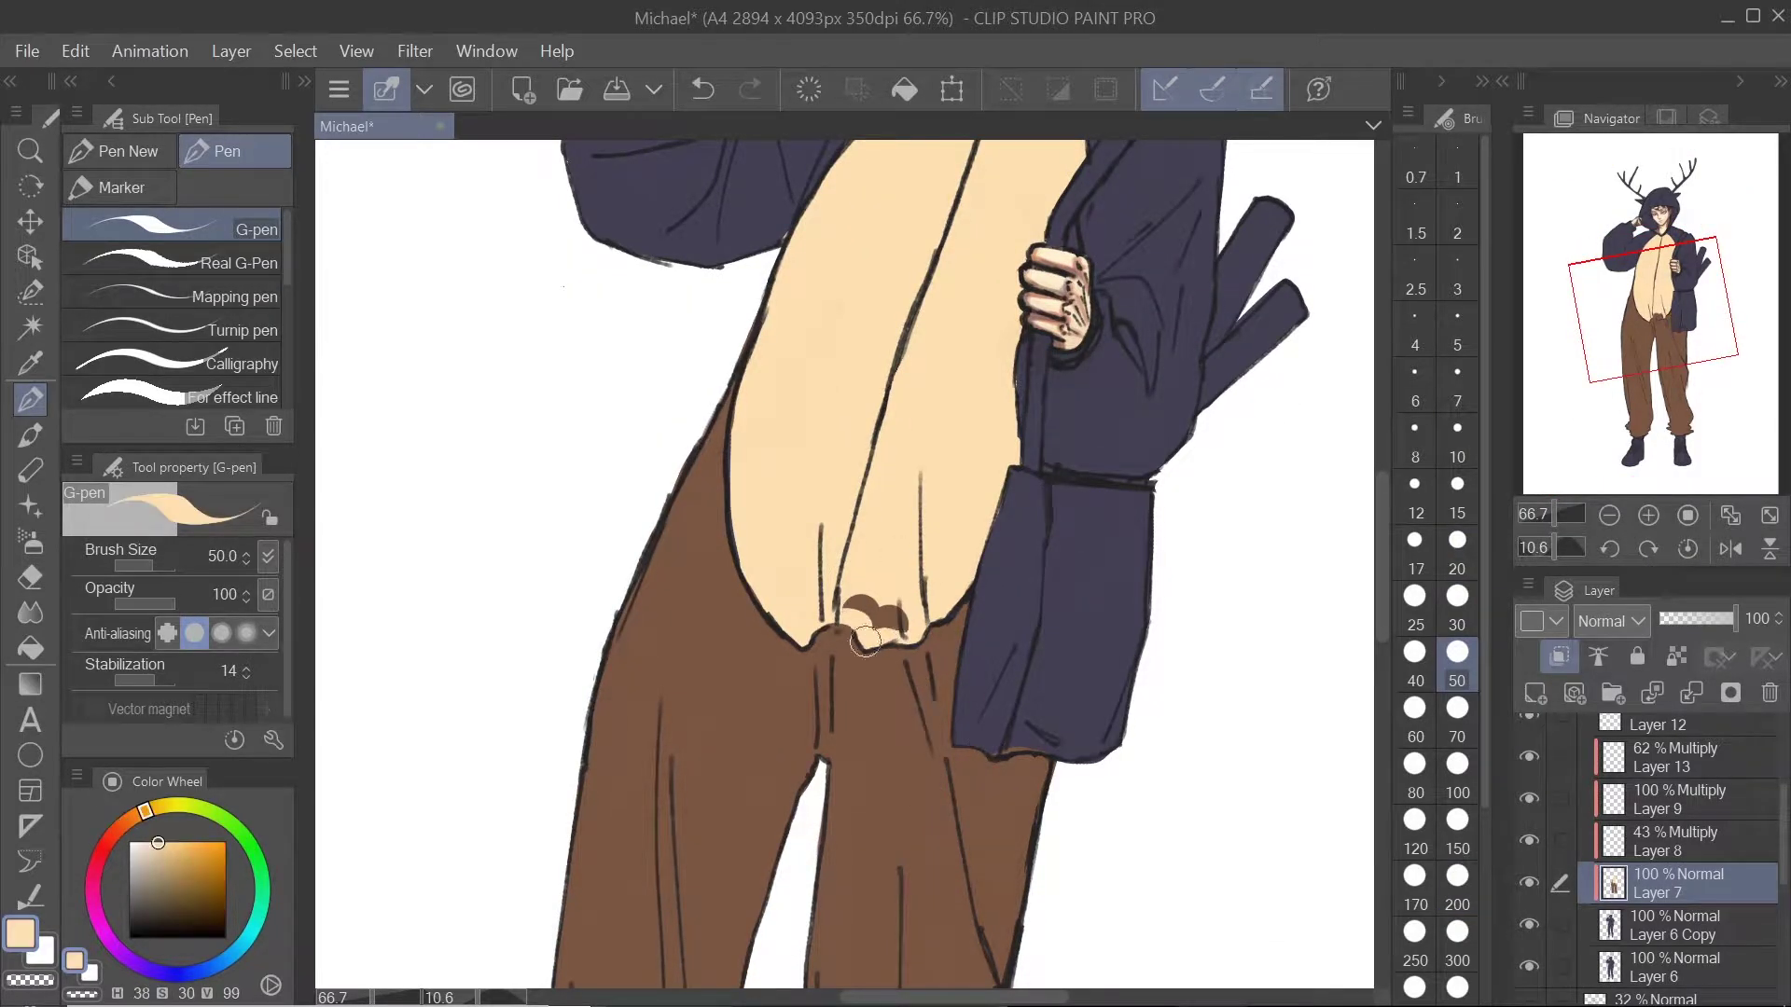
scroll(867, 558, "up", 3)
Step: Paint the lower sleeve above the bag with the sampled brown, edging at size 30 and filling in with a larger brush
left_click(683, 819, "alt")
key("bracketleft")
key("bracketleft")
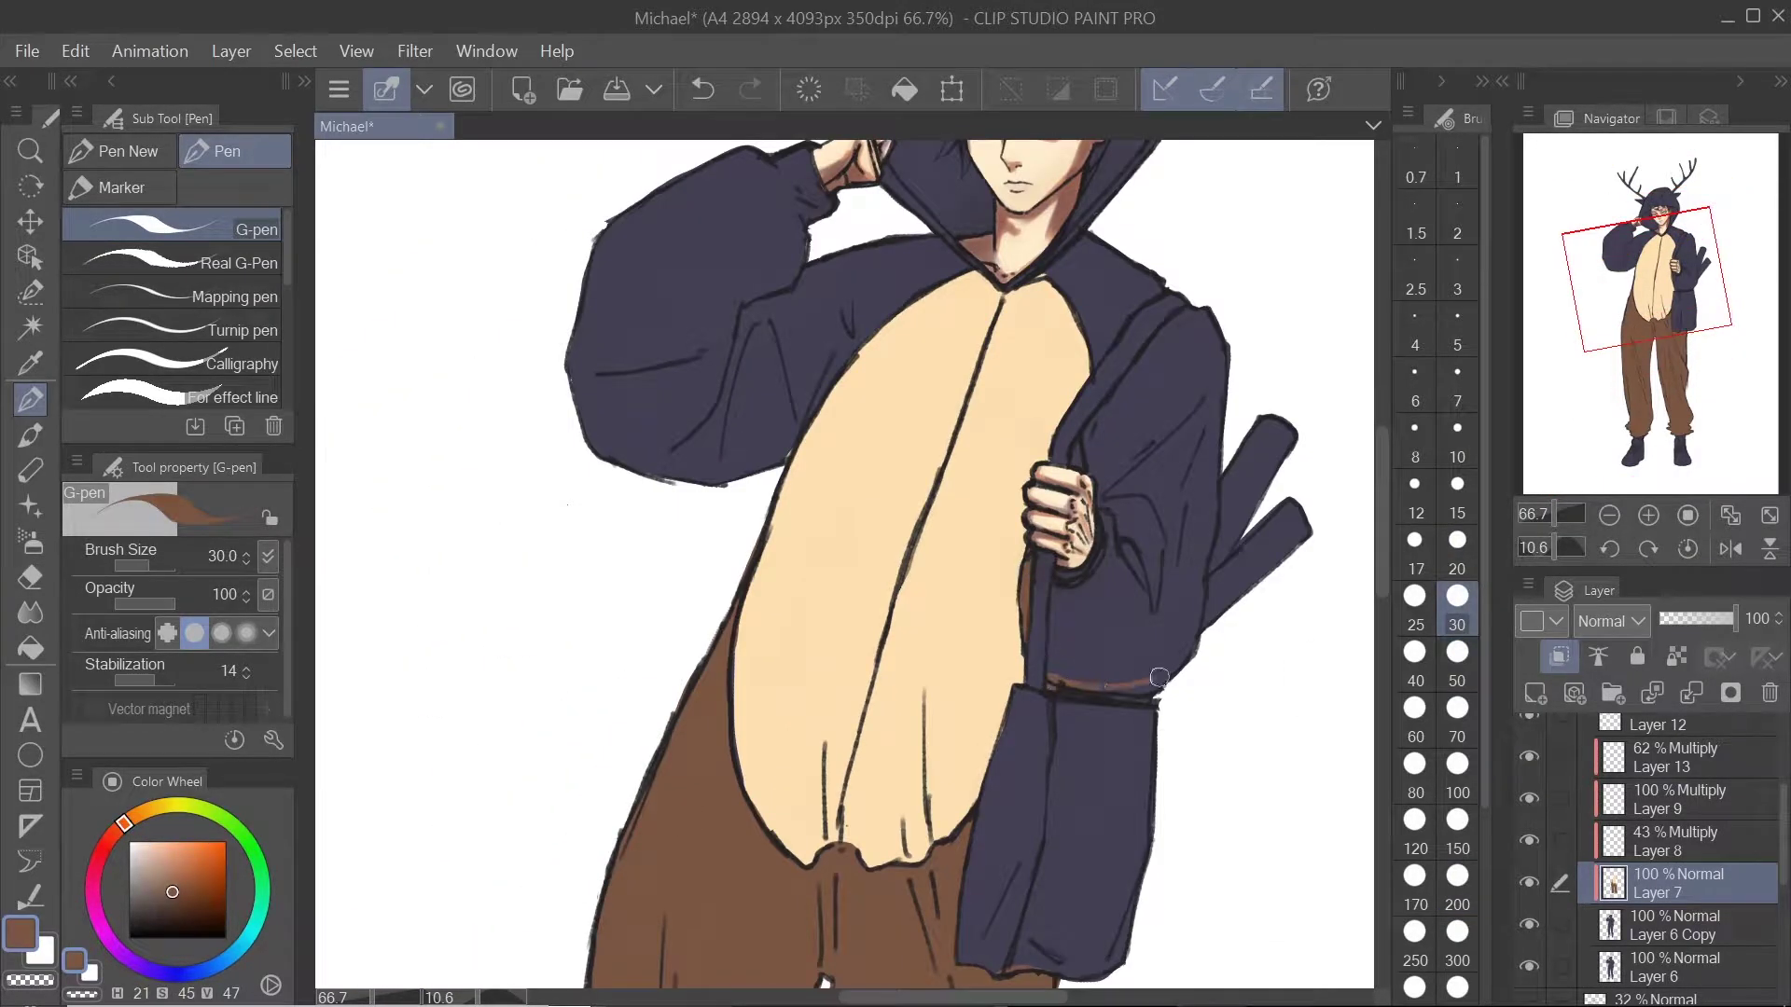
left_click_drag(1291, 178, 1073, 466)
key("bracketright")
key("bracketright")
key("bracketright")
key("bracketright")
left_click_drag(1054, 779, 1022, 690)
Step: Fill the remaining unpainted costume, hood, antlers and bag with brown using the Fill tool's Refer other layers option
key("g")
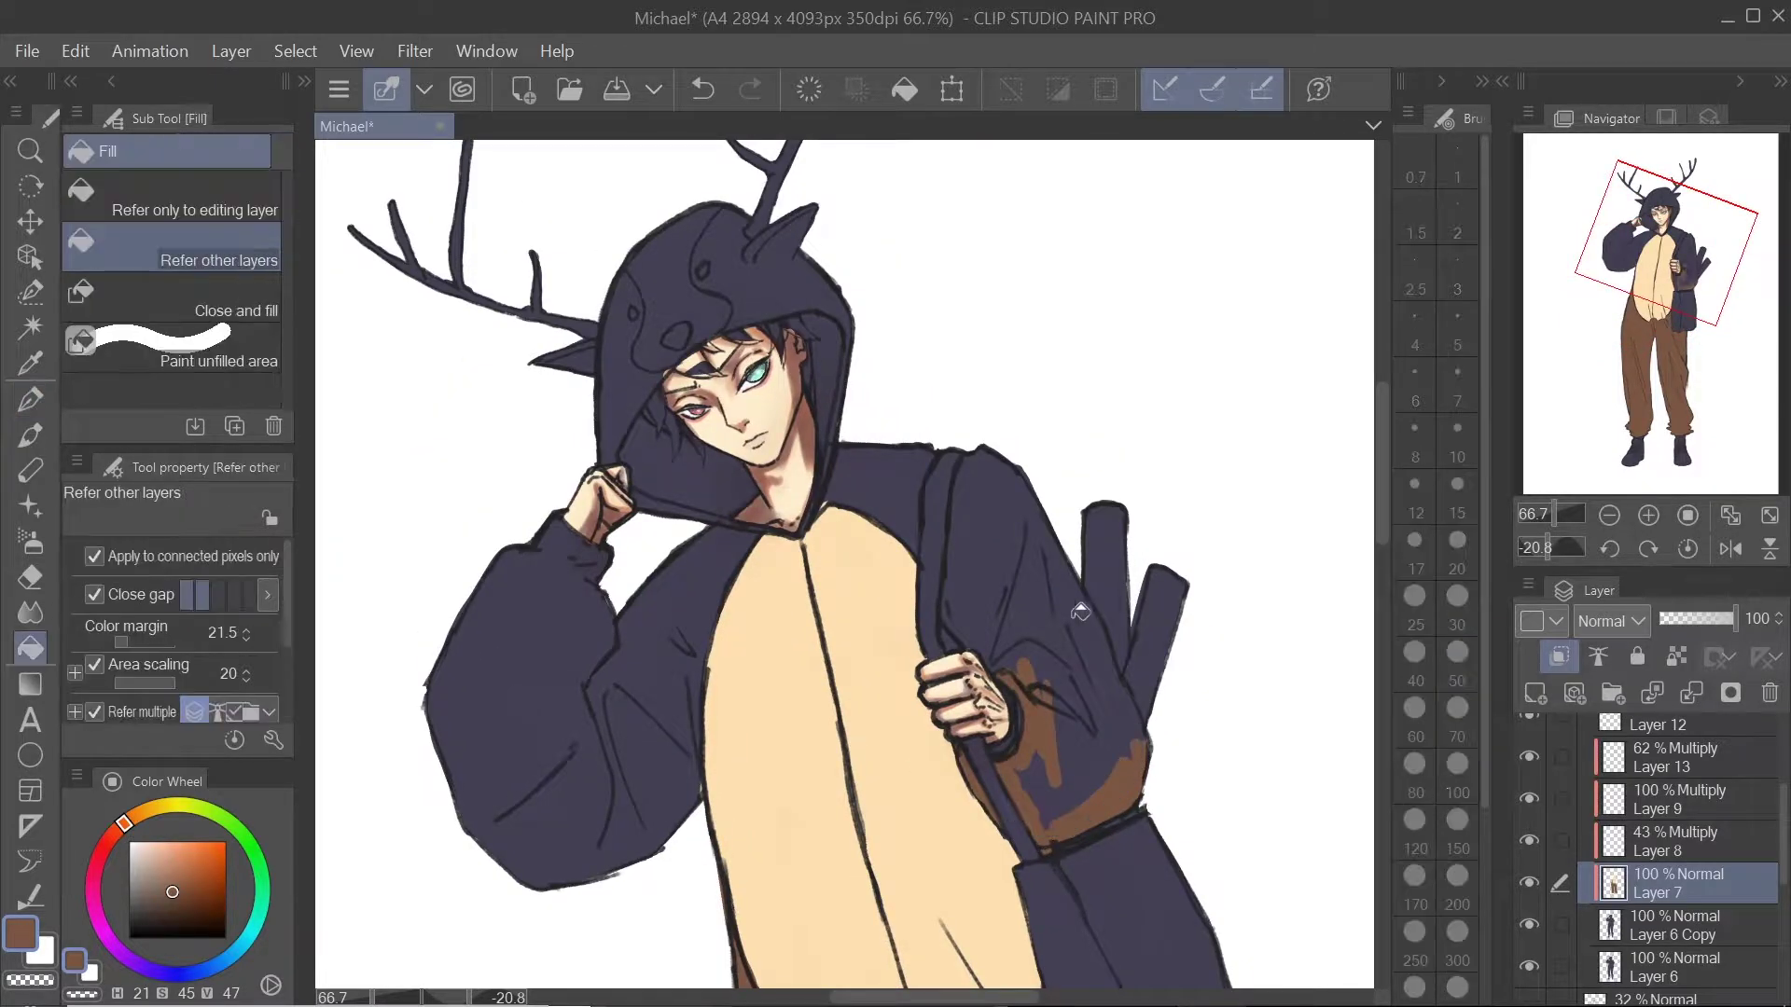
left_click(1082, 895)
scroll(978, 645, "down", 3)
scroll(979, 644, "up", 2)
scroll(978, 645, "up", 5)
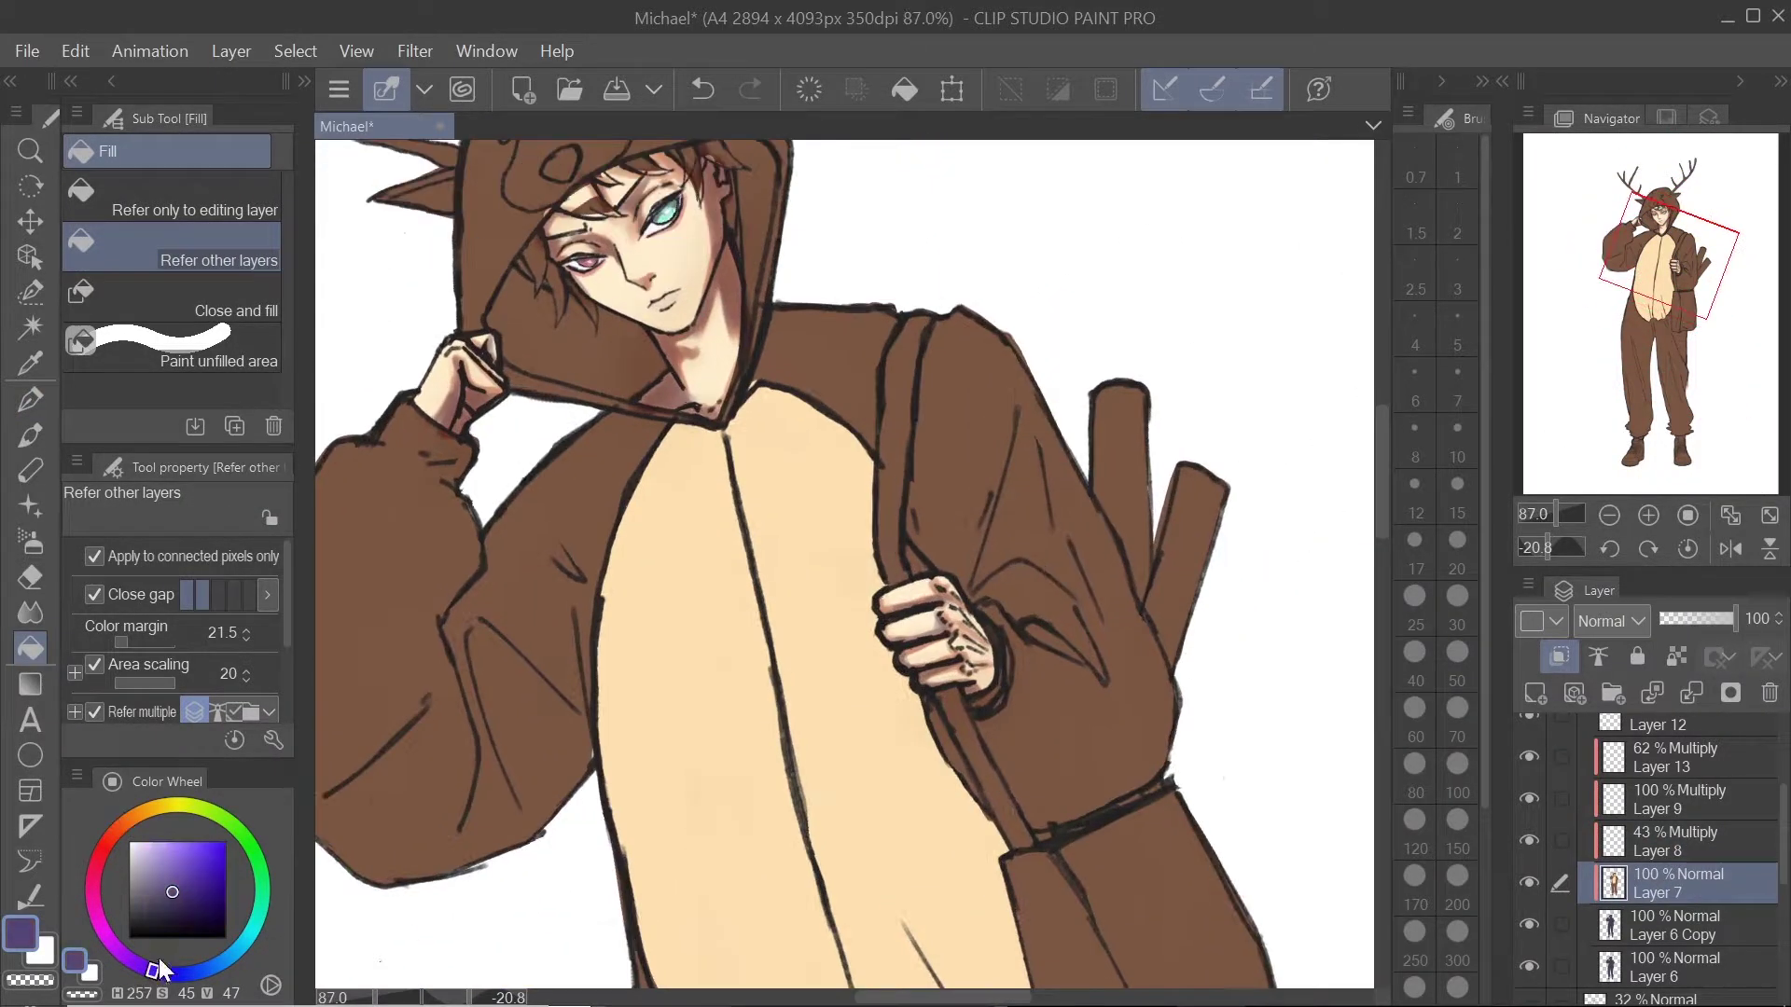
Step: Paint the shoulder bag dark blue (H231 S25 V32) with the G-pen at size 70
key("p")
left_click_drag(970, 737, 918, 695)
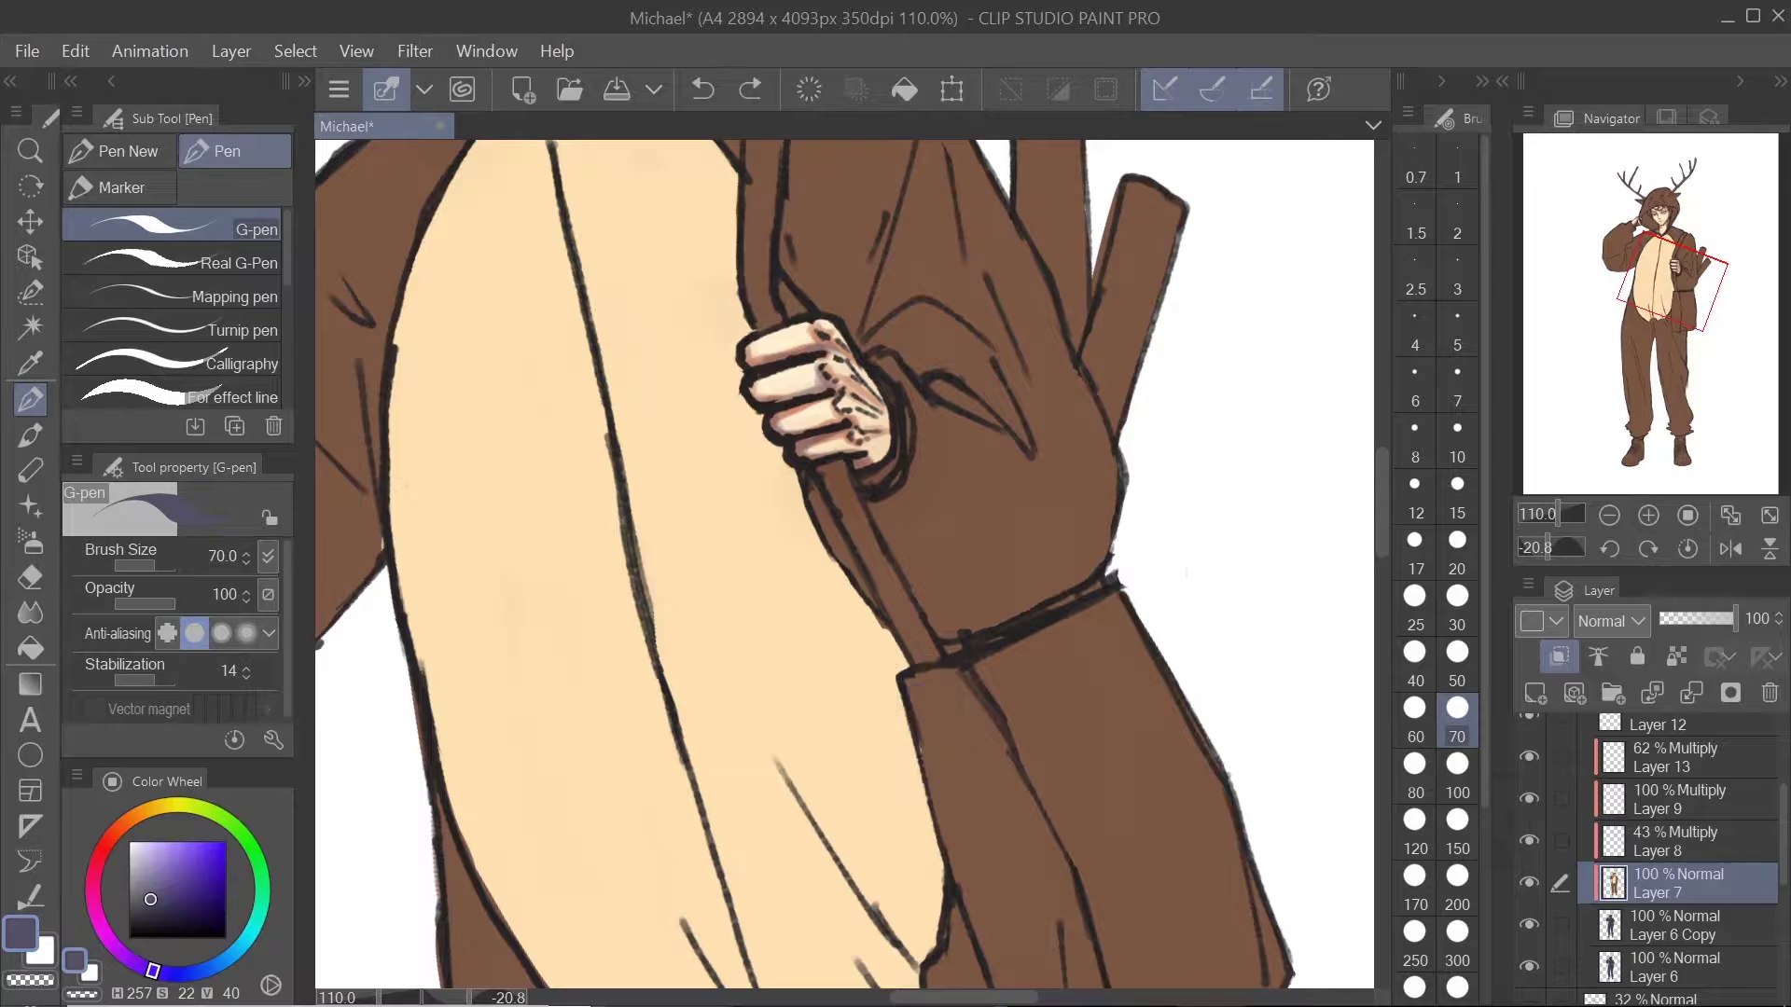
left_click(153, 907)
mouse_move(1109, 597)
left_mouse_down()
mouse_move(942, 667)
mouse_move(919, 793)
left_mouse_up()
scroll(932, 746, "down", 2)
left_click_drag(989, 723, 990, 794)
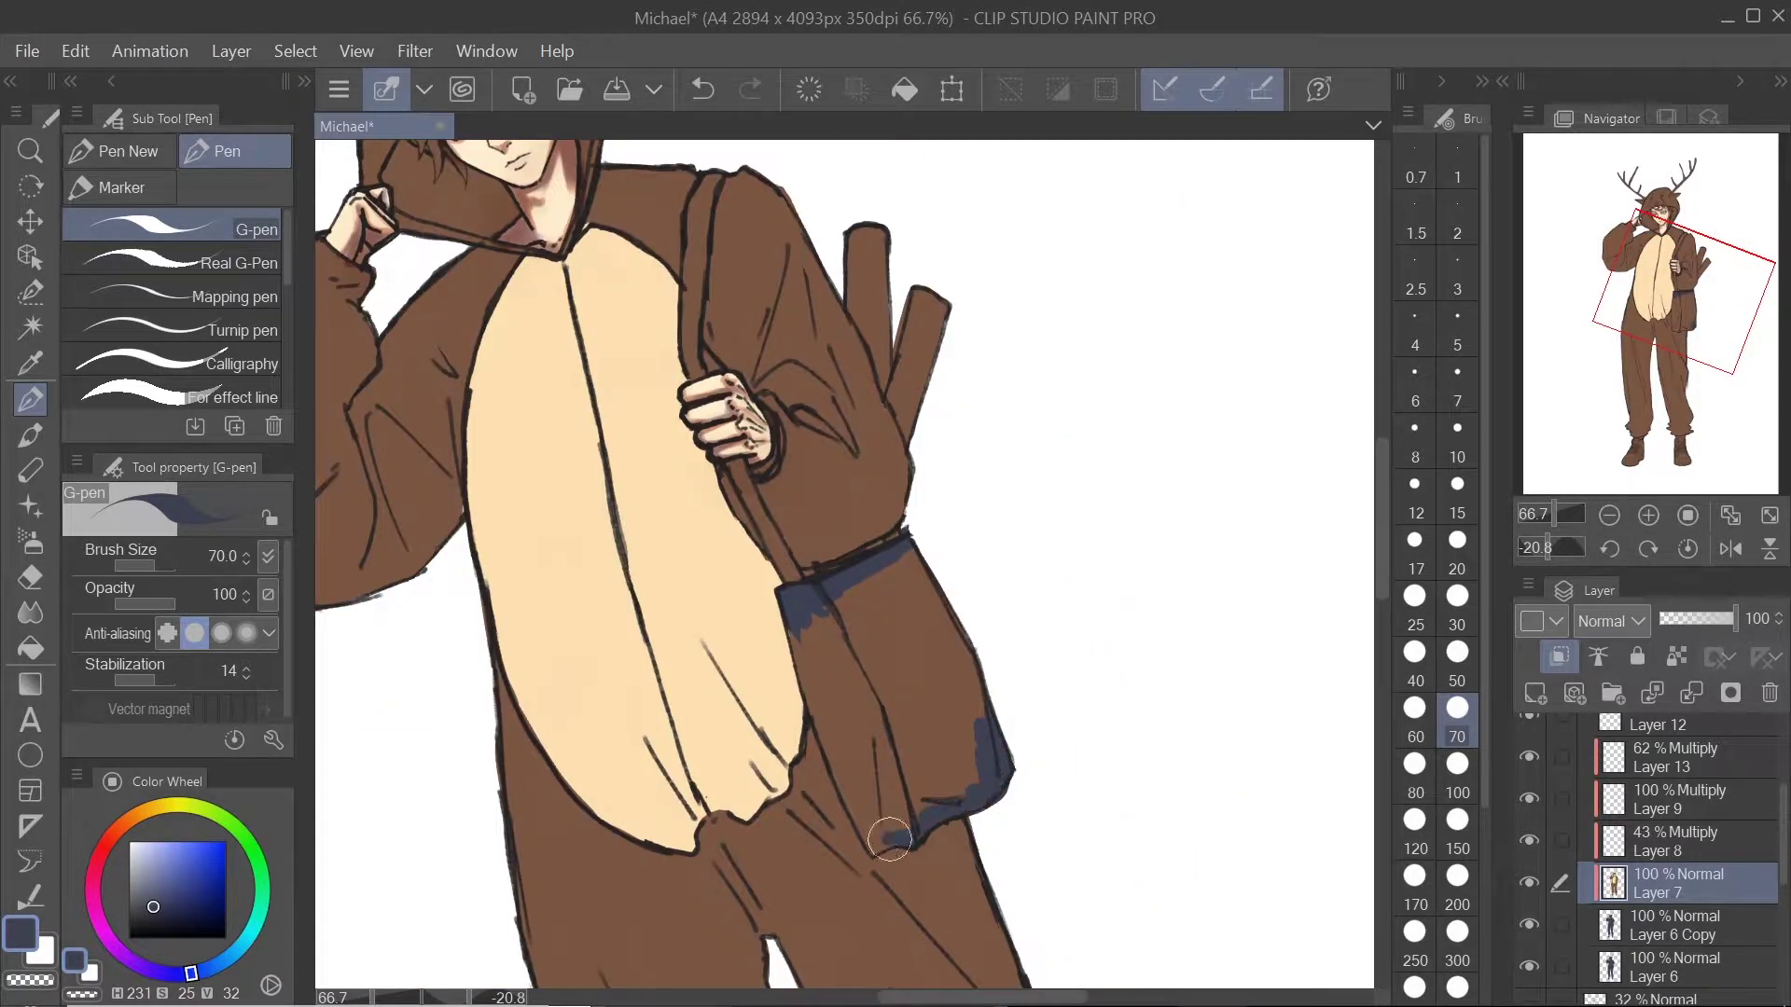
mouse_move(862, 772)
left_mouse_down()
mouse_move(908, 580)
mouse_move(967, 685)
mouse_move(895, 802)
mouse_move(850, 691)
left_mouse_up()
Step: Reduce the brush to size 30 and run a first dark blue stroke along the bag strap above the hand
key("bracketleft")
key("bracketleft")
key("bracketleft")
key("bracketleft")
scroll(851, 691, "up", 4)
scroll(896, 700, "up", 3)
scroll(895, 559, "up", 3)
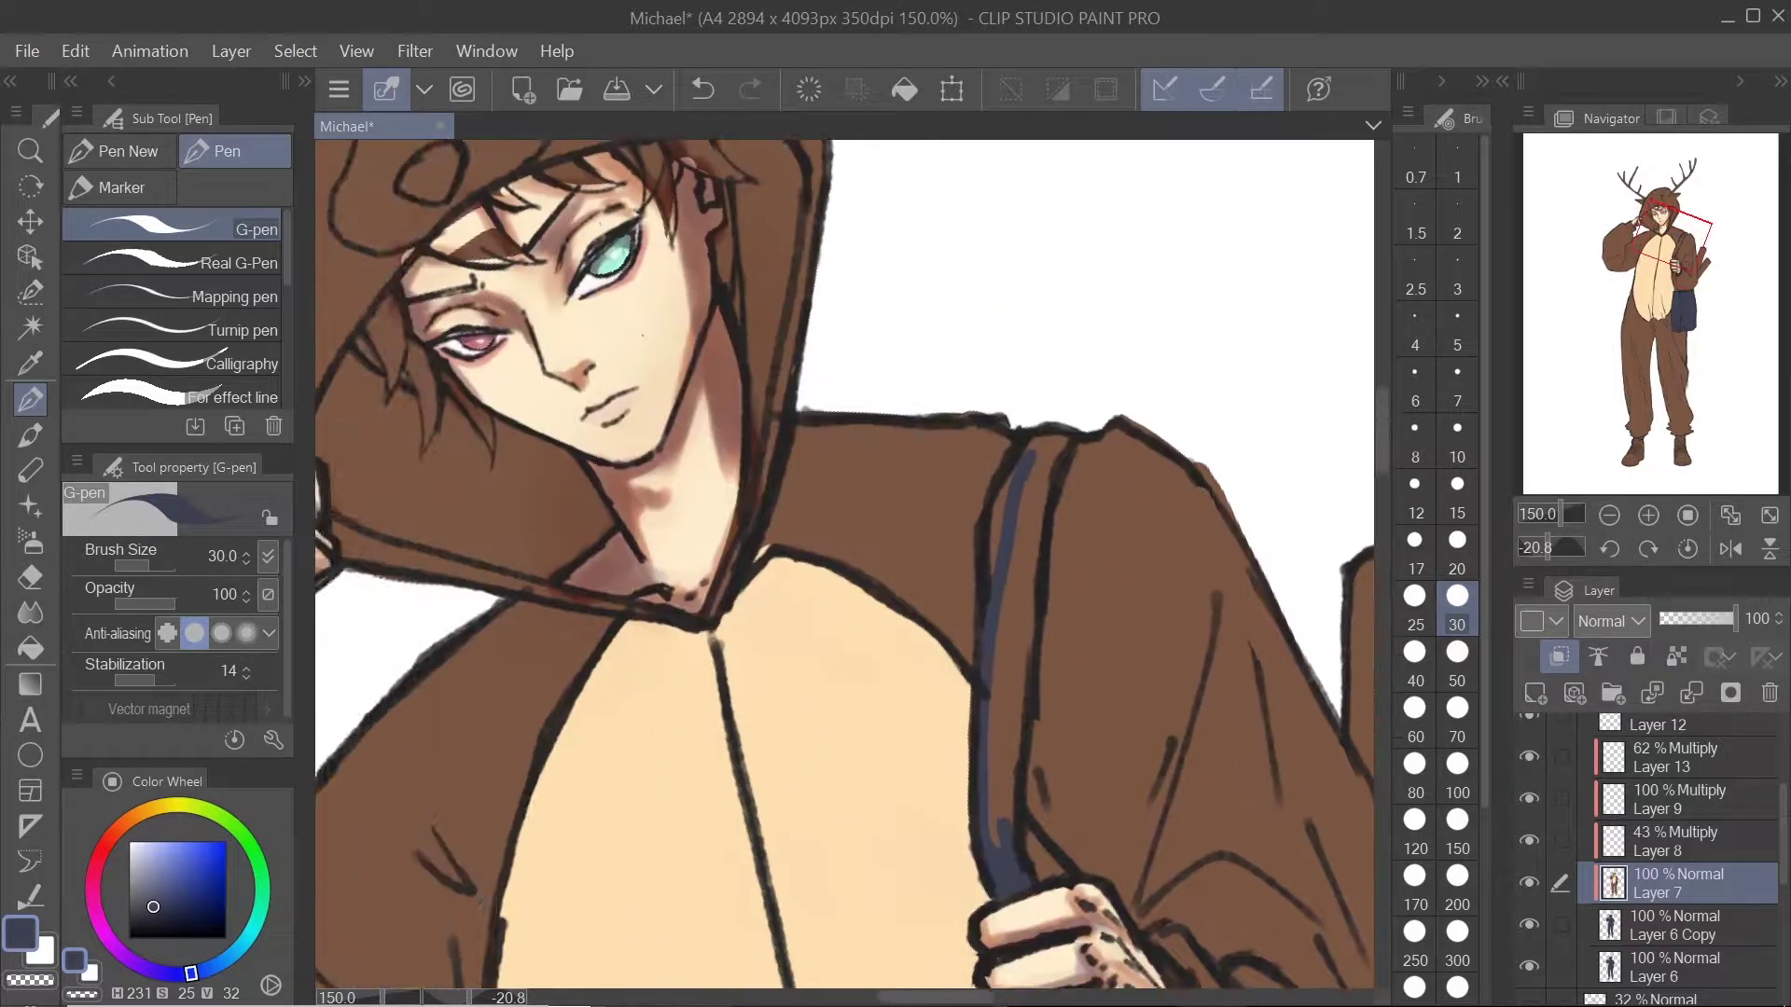
Step: Sample a skin tone and color the small patch of hand between the strap and the sleeve
scroll(932, 653, "up", 4)
left_click(1119, 742, "alt")
left_click_drag(1035, 634, 1104, 674)
scroll(932, 653, "up", 2)
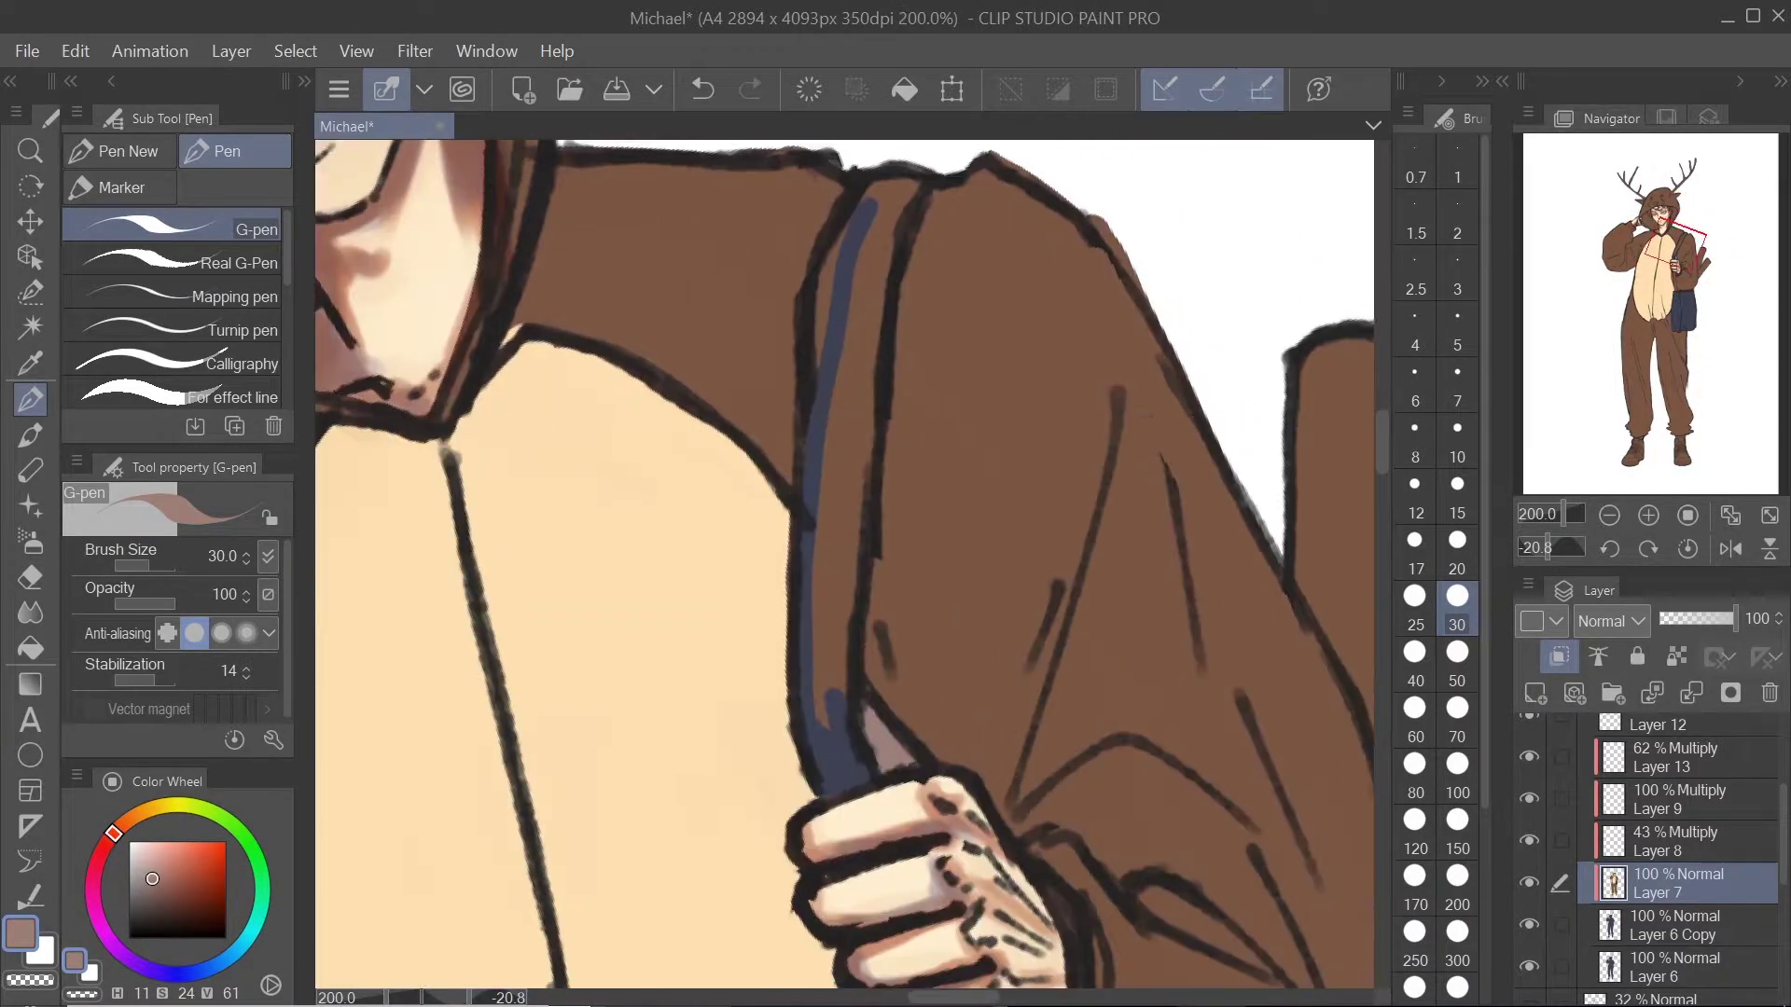
key("bracketleft")
key("bracketleft")
key("bracketleft")
key("bracketleft")
scroll(914, 678, "down", 3)
scroll(914, 653, "up", 2)
Step: Fill the bag strap above and below the hand with the sampled dark blue at brush size 50
left_click(924, 467, "alt")
key("bracketright")
key("bracketright")
key("bracketright")
key("bracketright")
key("bracketright")
key("bracketright")
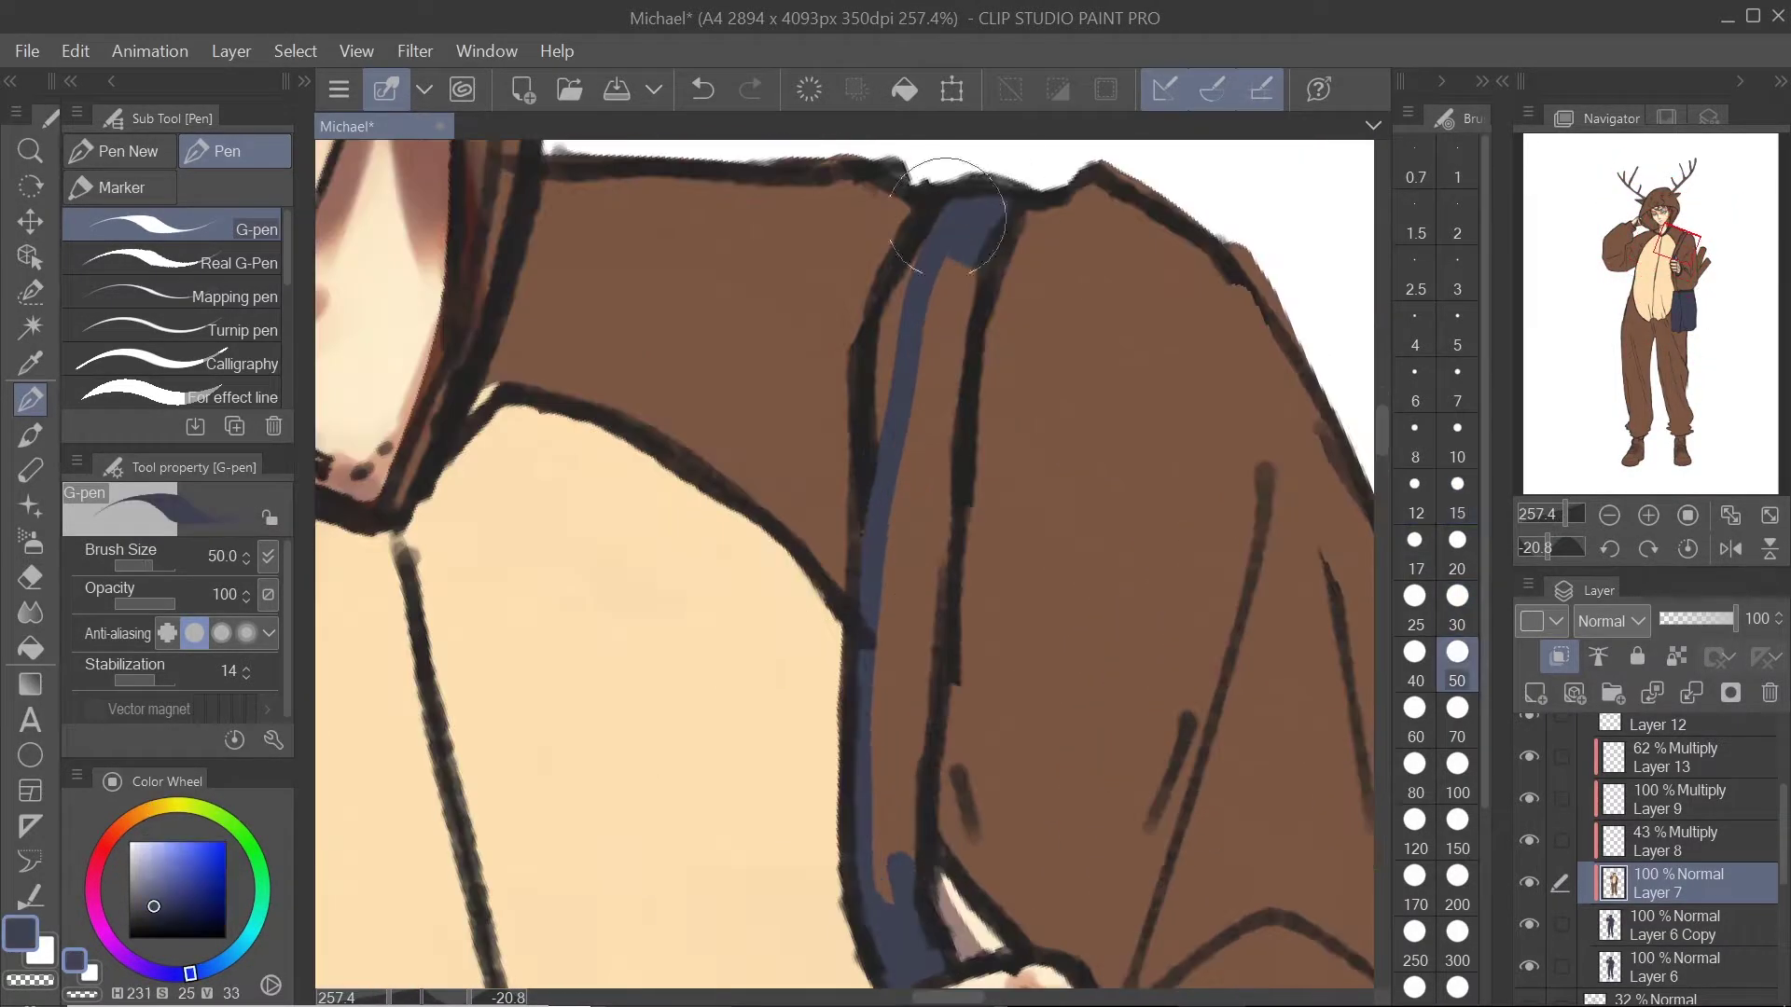
mouse_move(942, 215)
left_mouse_down()
mouse_move(911, 712)
mouse_move(885, 642)
left_mouse_up()
scroll(884, 642, "down", 4)
scroll(834, 524, "up", 3)
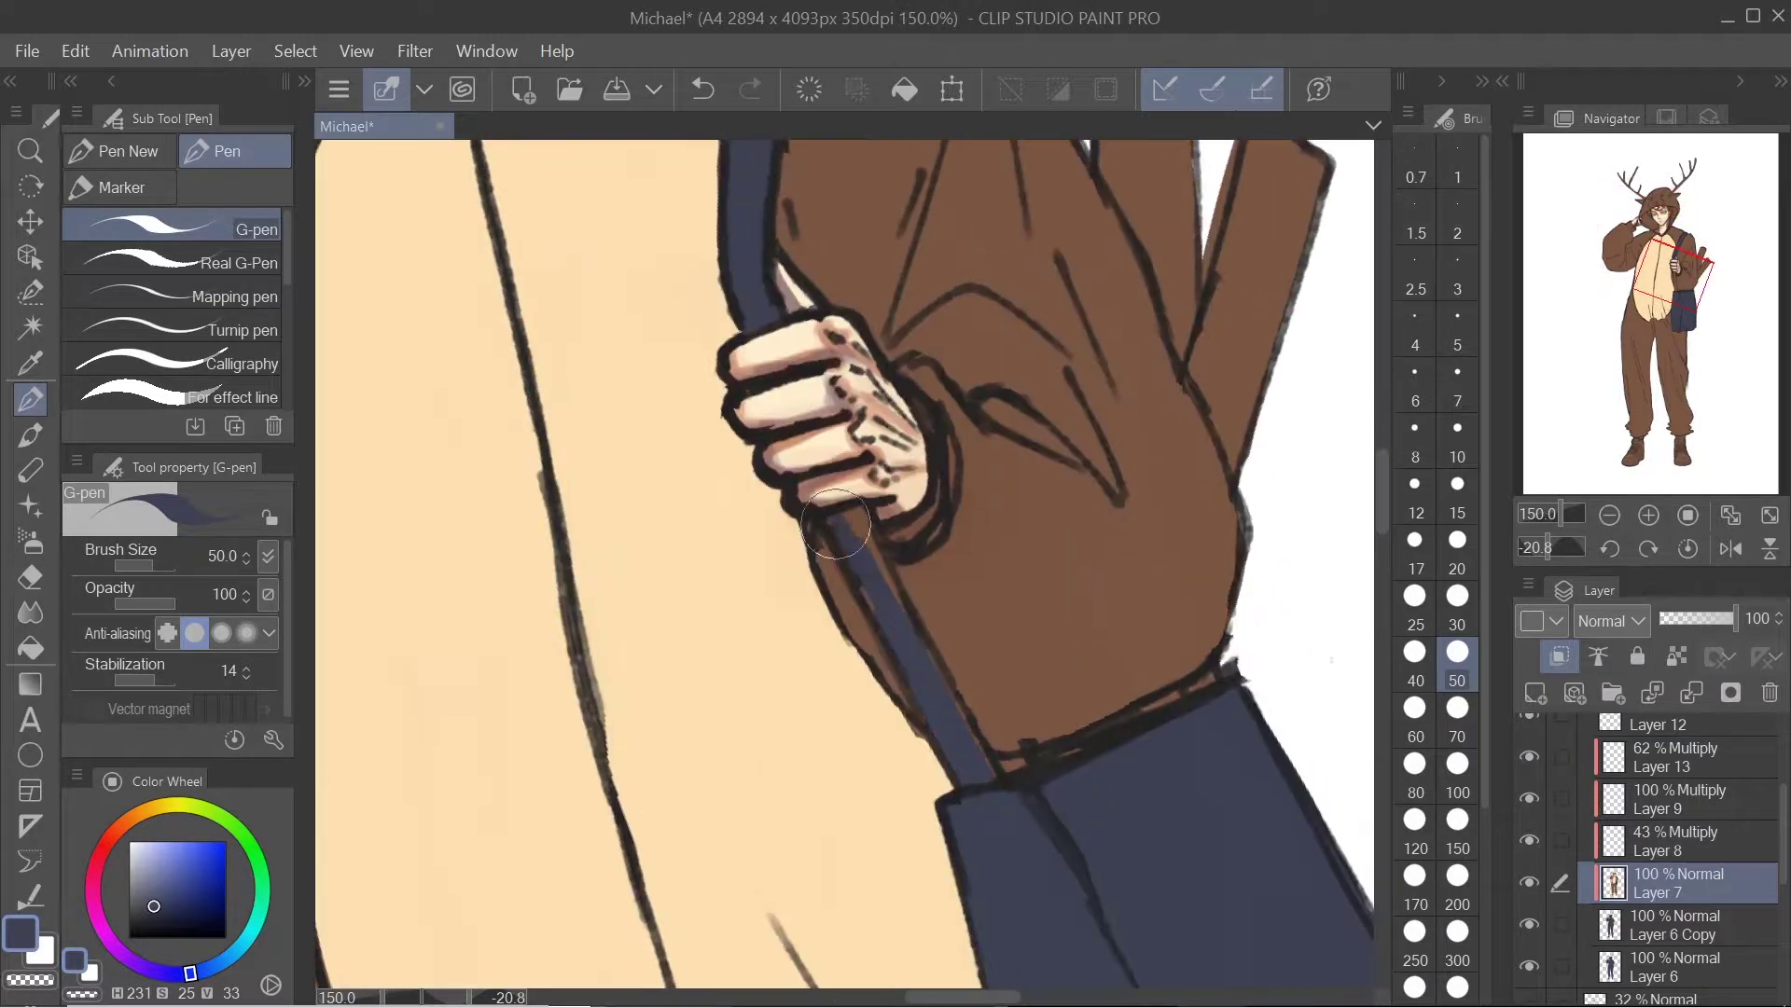
scroll(1006, 770, "down", 1)
Step: Paint the two rods sticking out behind the arm and the gap between them white at brush size 50
left_click_drag(1026, 373, 914, 737)
left_click_drag(1026, 597, 1017, 765)
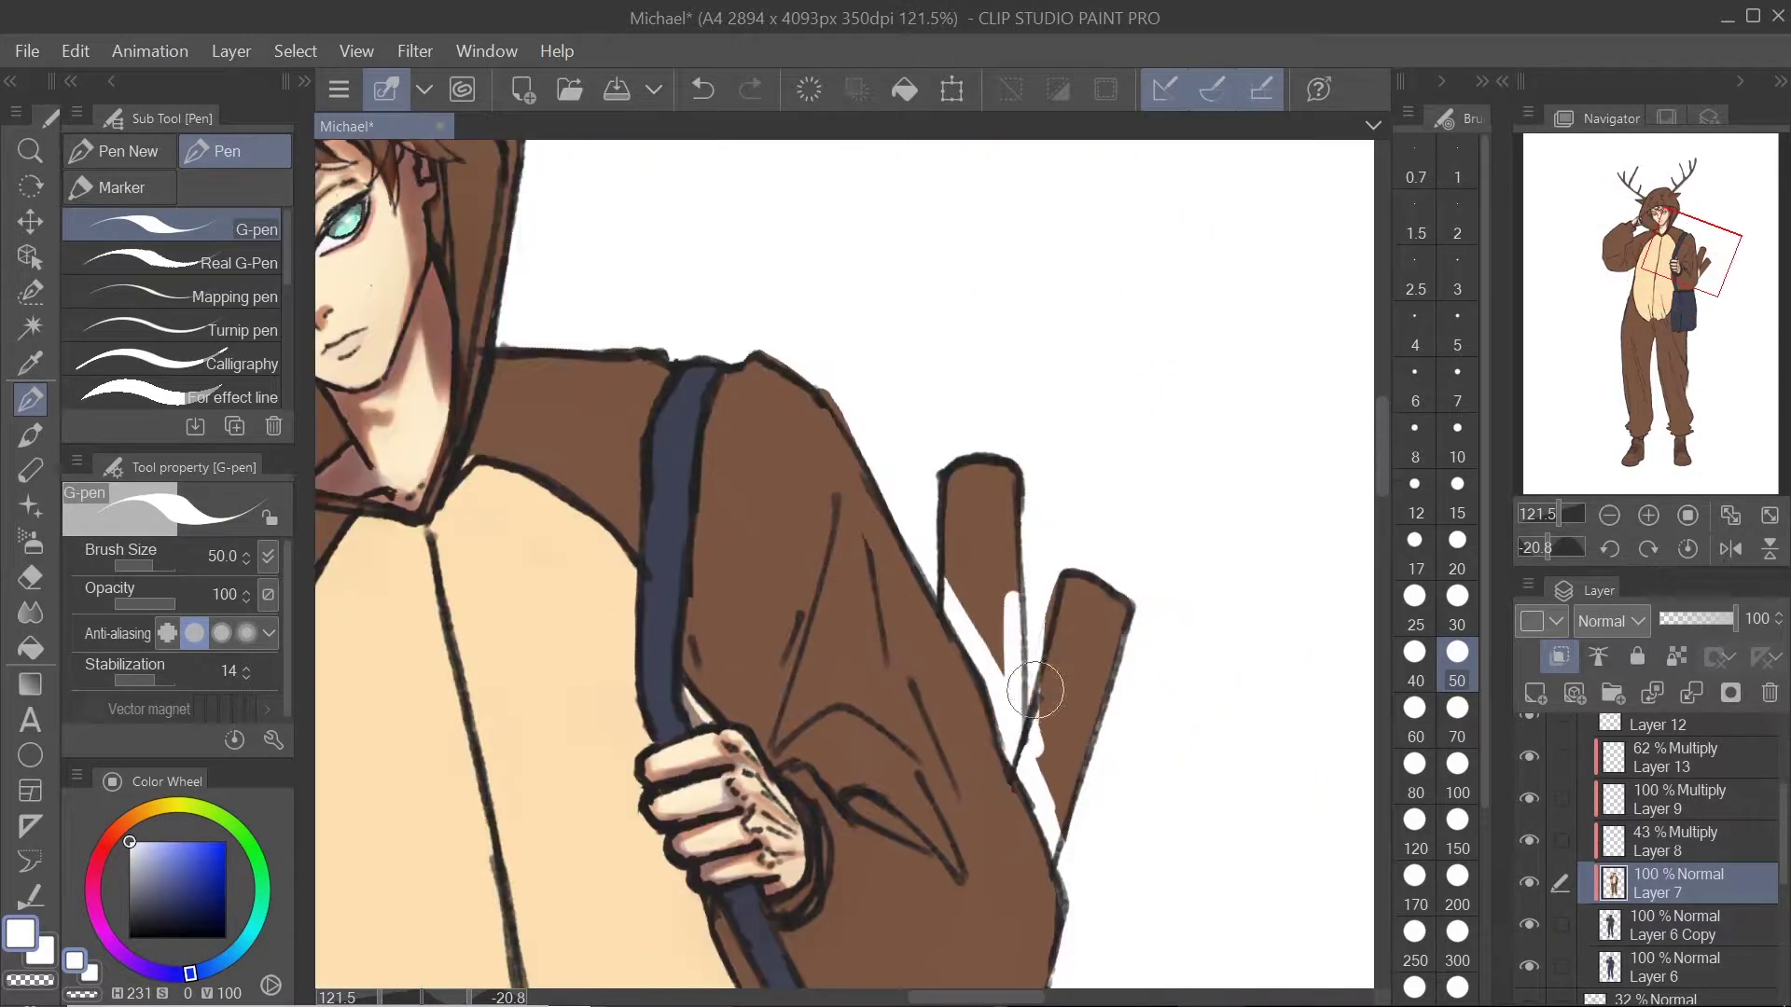
left_click_drag(1119, 597, 1096, 714)
left_click_drag(1017, 438, 1025, 695)
left_click_drag(961, 467, 989, 634)
scroll(1039, 420, "down", 3)
scroll(1039, 420, "up", 2)
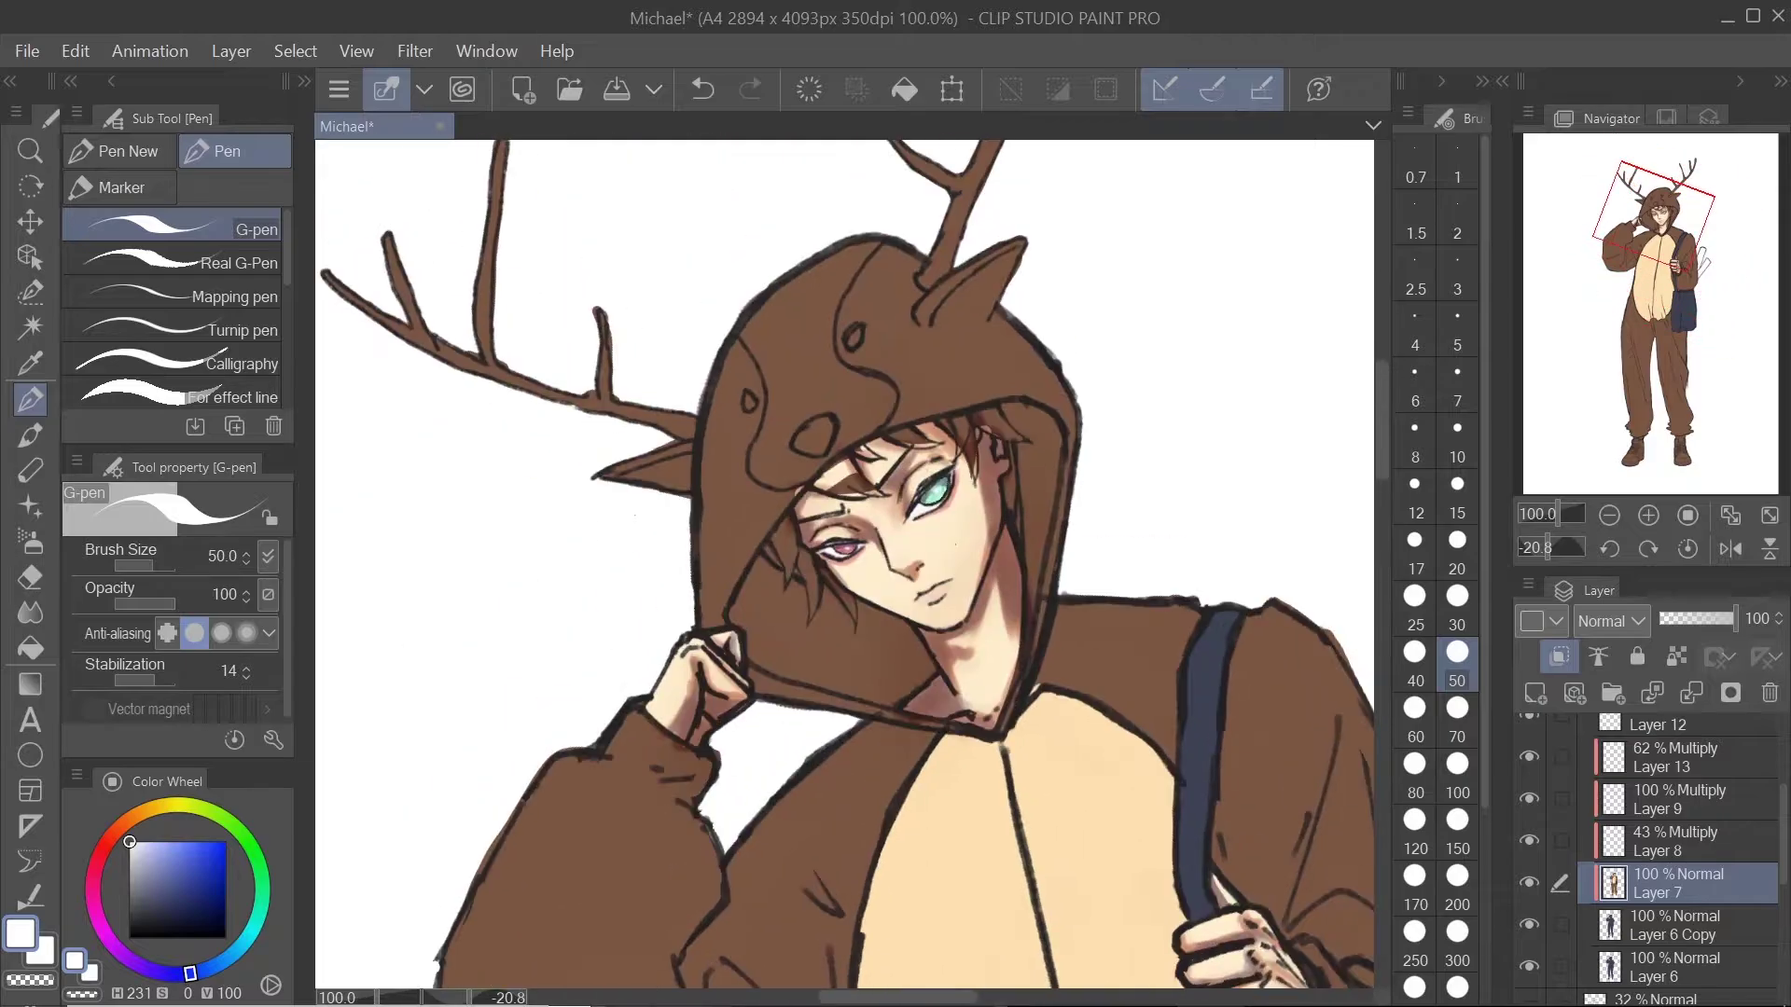
Step: Sample the cream and fill the deer face patch on top of the hood, leaving its nose and eyes brown
left_click(881, 448, "alt")
left_click_drag(858, 373, 878, 383)
mouse_move(1012, 667)
left_mouse_down()
mouse_move(1059, 807)
mouse_move(914, 811)
mouse_move(653, 718)
left_mouse_up()
scroll(1026, 746, "up", 3)
left_click_drag(1039, 774, 816, 597)
mouse_move(807, 588)
left_mouse_down()
mouse_move(909, 768)
mouse_move(537, 755)
mouse_move(476, 625)
left_mouse_up()
mouse_move(746, 615)
left_mouse_down()
mouse_move(778, 718)
mouse_move(854, 746)
left_mouse_up()
mouse_move(737, 621)
left_mouse_down()
mouse_move(485, 615)
mouse_move(659, 719)
left_mouse_up()
scroll(659, 720, "down", 2)
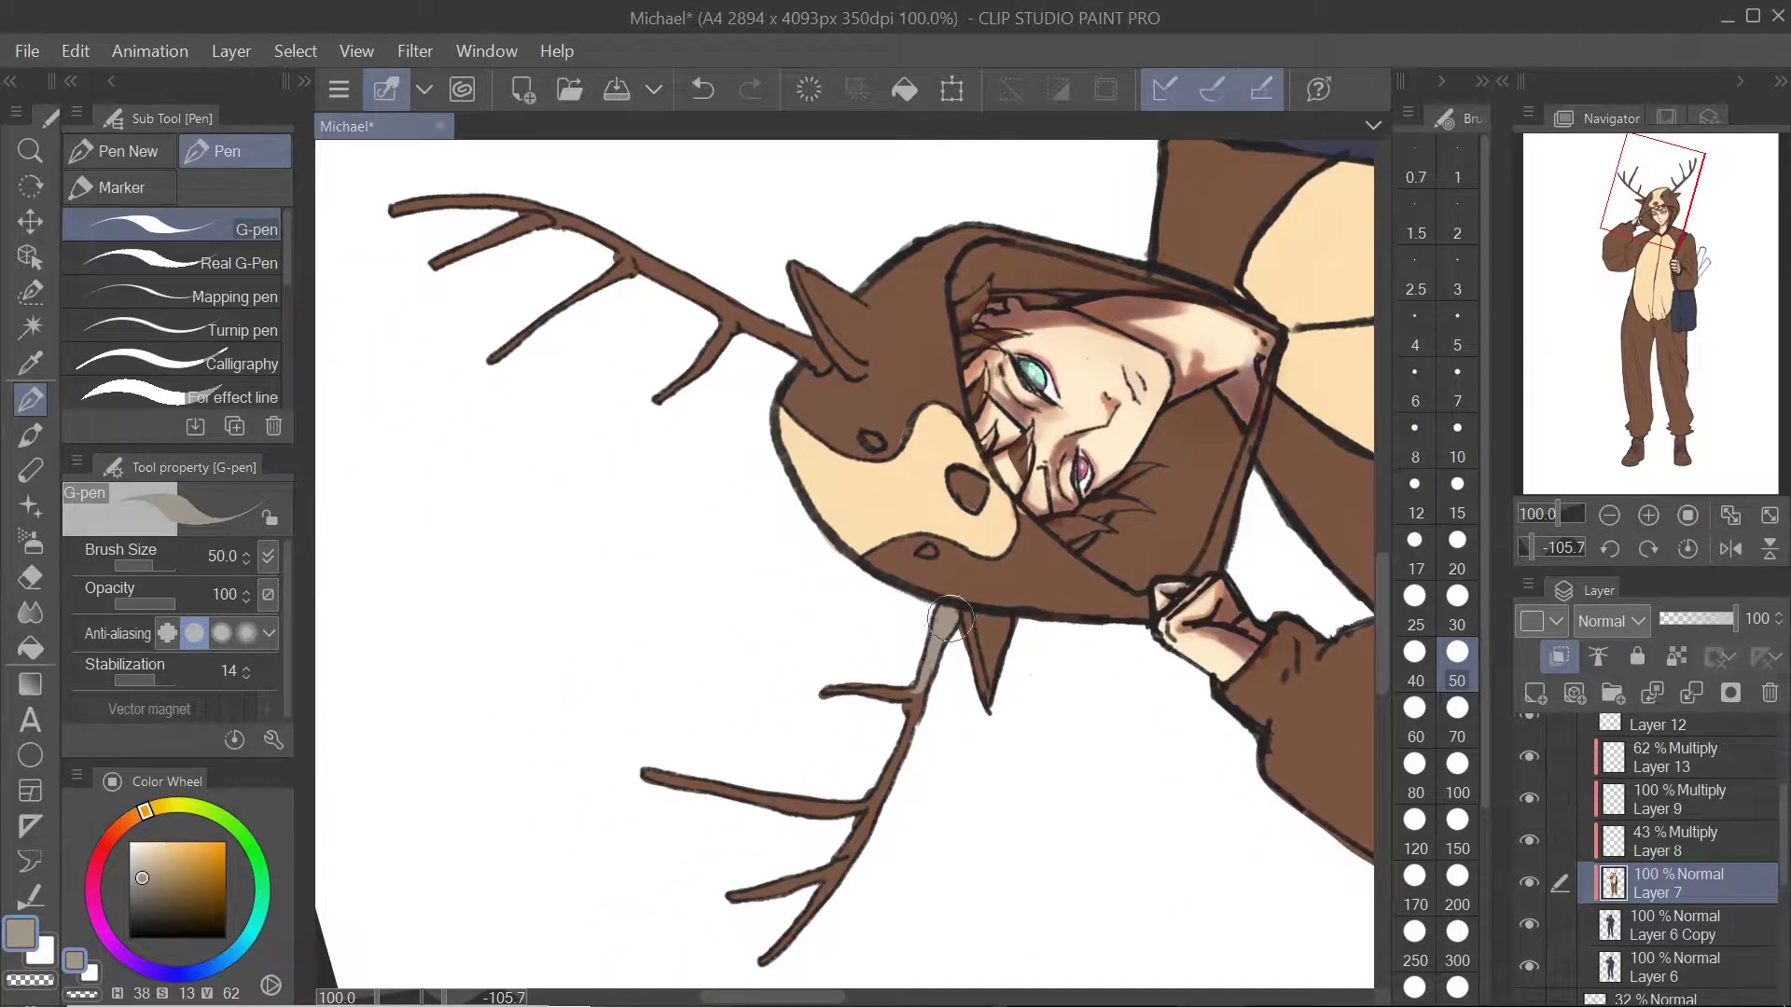
Step: Paint both antlers and their branches dark gray-brown (H38 S14 V33) at brush size 50
left_click_drag(951, 619, 767, 961)
left_click_drag(830, 875, 732, 898)
left_click_drag(863, 810, 645, 774)
left_click_drag(912, 697, 826, 693)
left_click_drag(826, 693, 889, 548)
left_click(143, 905)
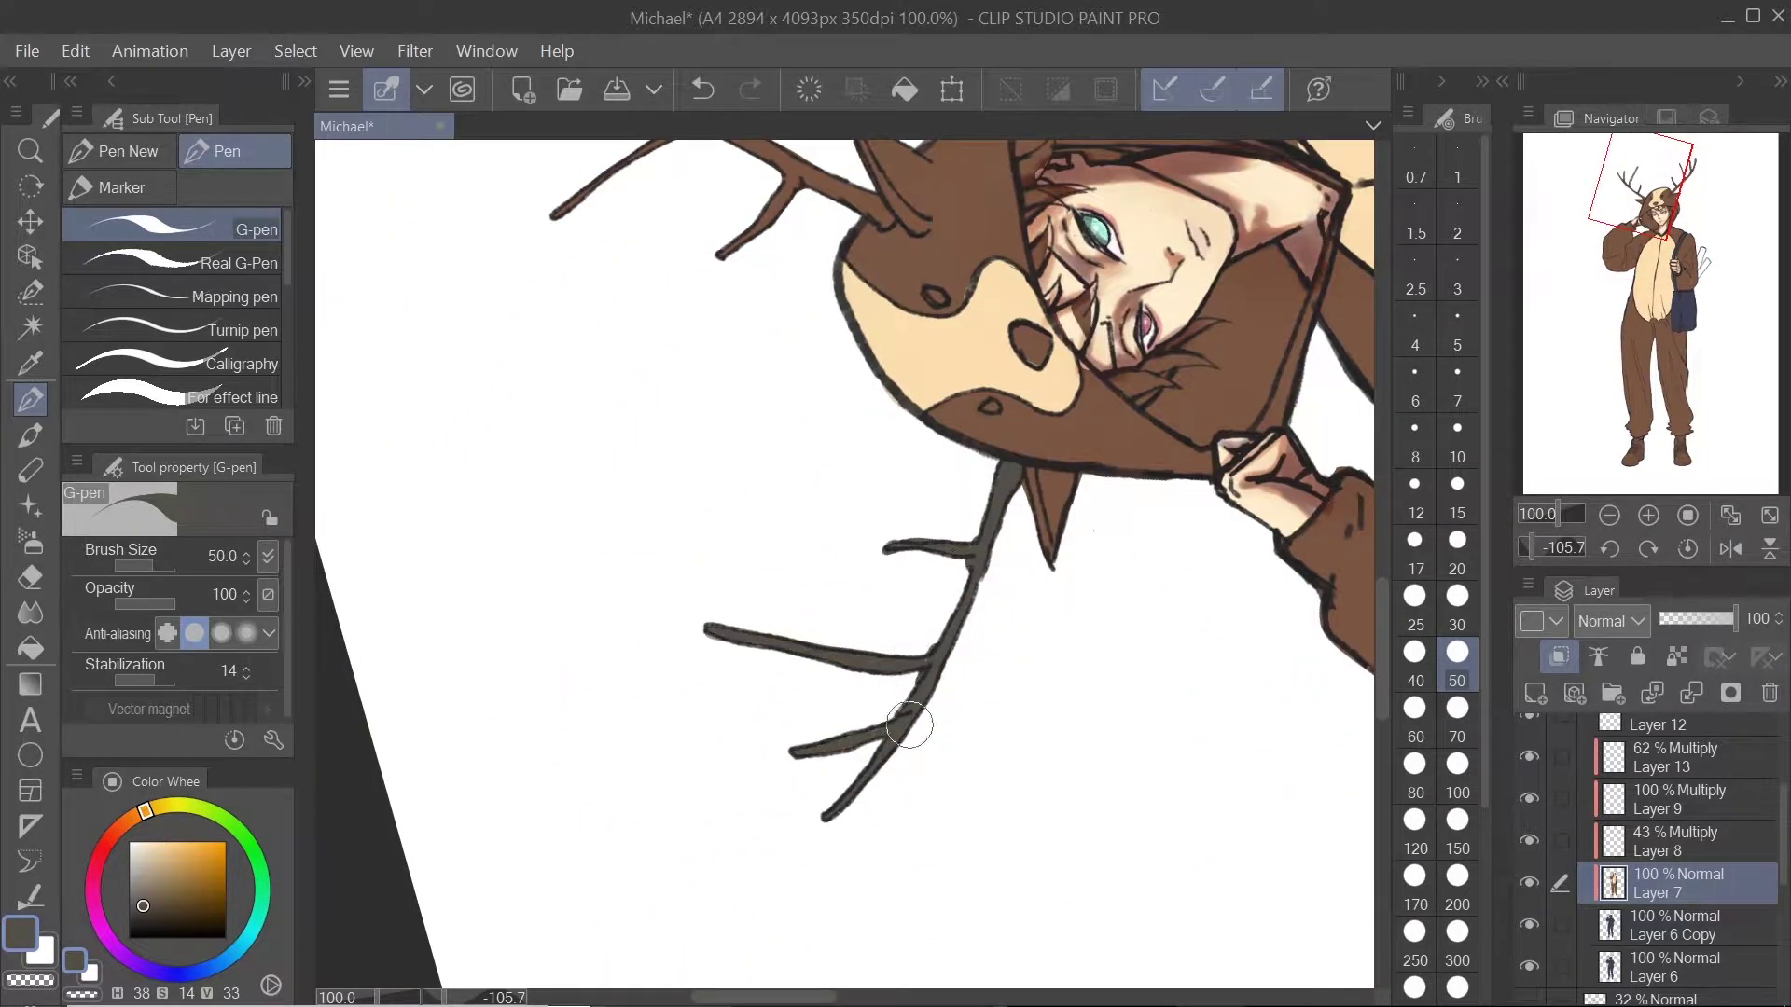
scroll(909, 725, "down", 1)
left_click_drag(909, 724, 1017, 579)
scroll(827, 744, "up", 4)
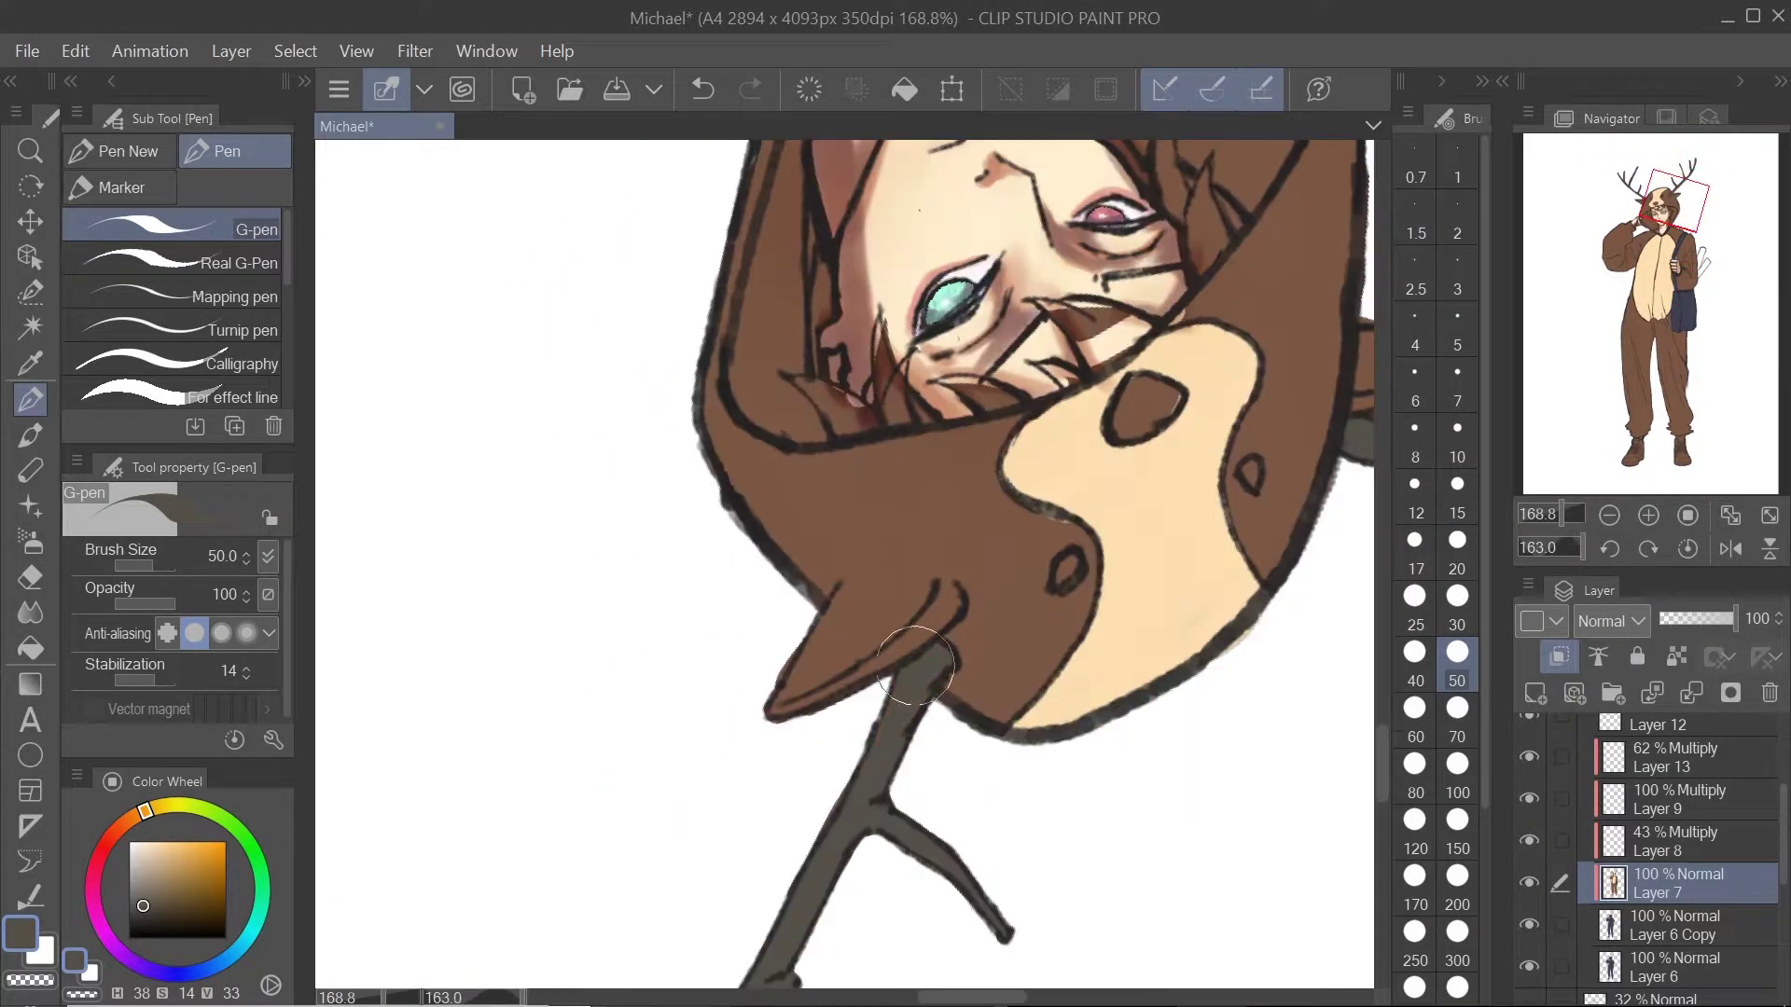
left_click_drag(933, 653, 1008, 579)
Step: Choose a salmon pink and paint the insides of the hood's deer ears
left_click(119, 827)
left_click(173, 851)
mouse_move(1133, 476)
left_mouse_down()
mouse_move(1039, 518)
mouse_move(902, 676)
left_mouse_up()
scroll(902, 676, "up", 1)
mouse_move(891, 538)
left_mouse_down()
mouse_move(988, 620)
mouse_move(880, 619)
mouse_move(964, 607)
left_mouse_up()
scroll(879, 619, "down", 1)
scroll(939, 695, "up", 2)
Step: Paint the eyes and nose of the hood's deer face near-black (H0 S19 V18) at brush size 50
left_click(937, 611, "alt")
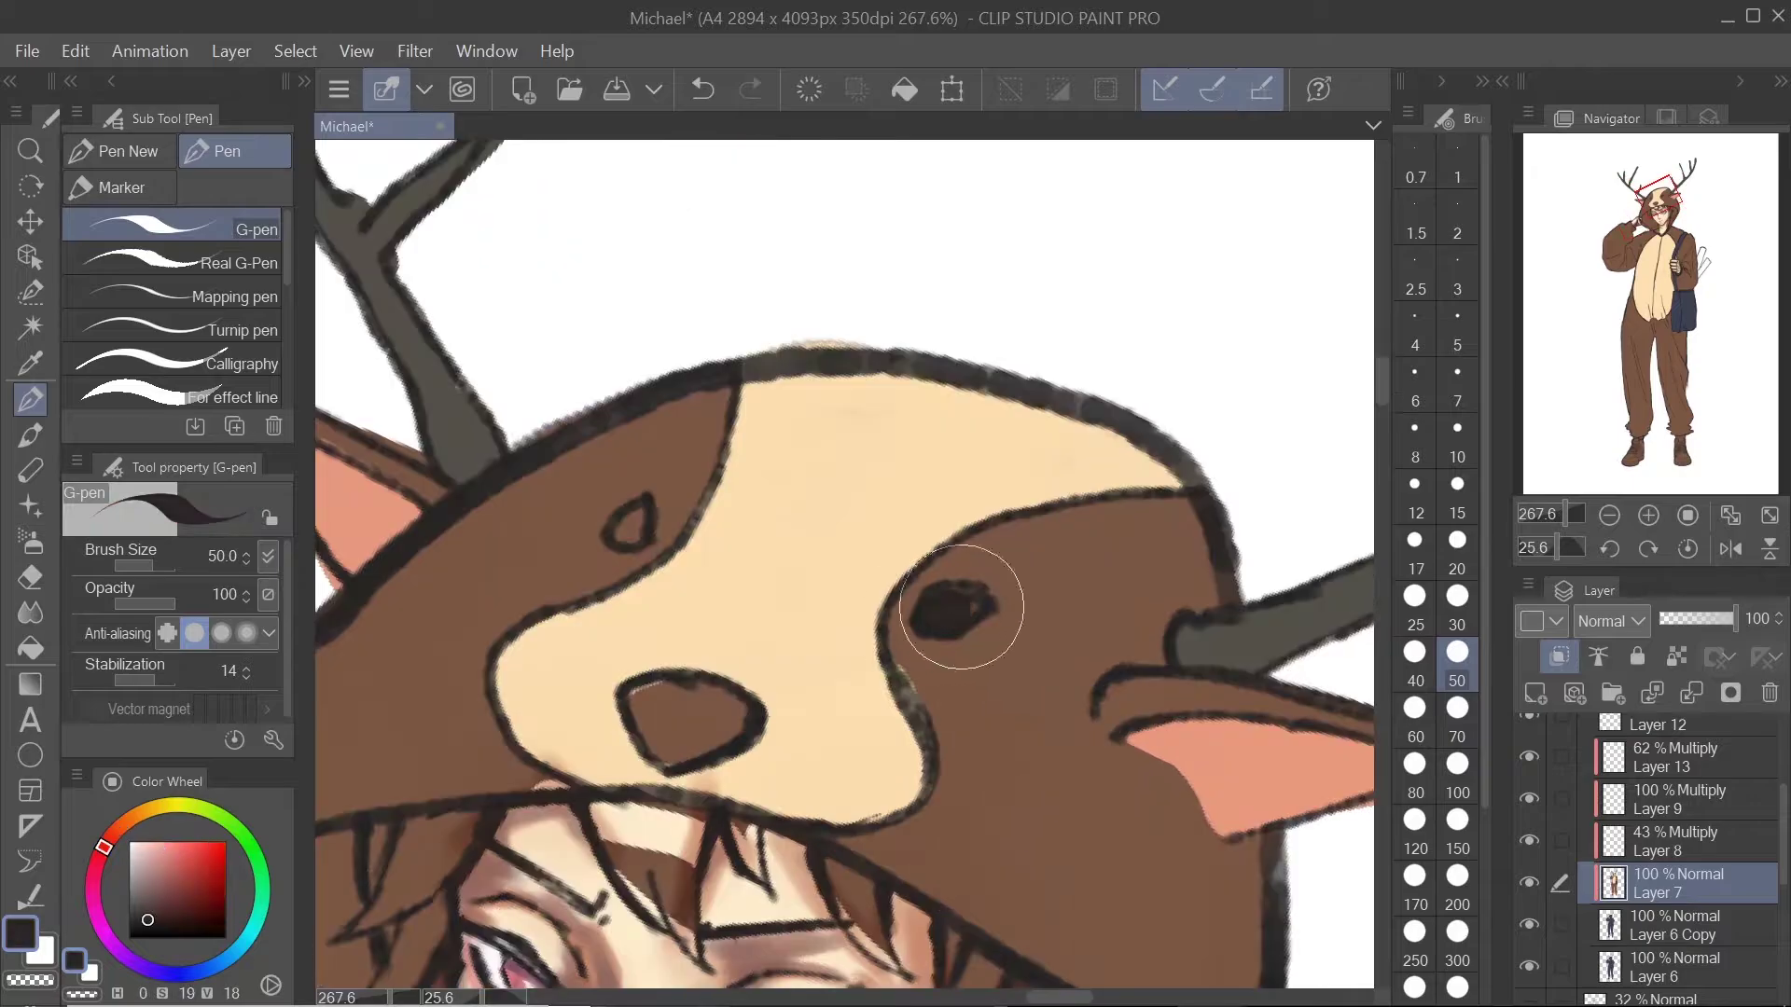
left_click_drag(634, 515, 623, 536)
scroll(612, 535, "down", 1)
scroll(653, 607, "up", 2)
left_click_drag(746, 714, 799, 740)
scroll(812, 737, "down", 8)
left_click_drag(1026, 653, 1046, 565)
scroll(868, 746, "up", 2)
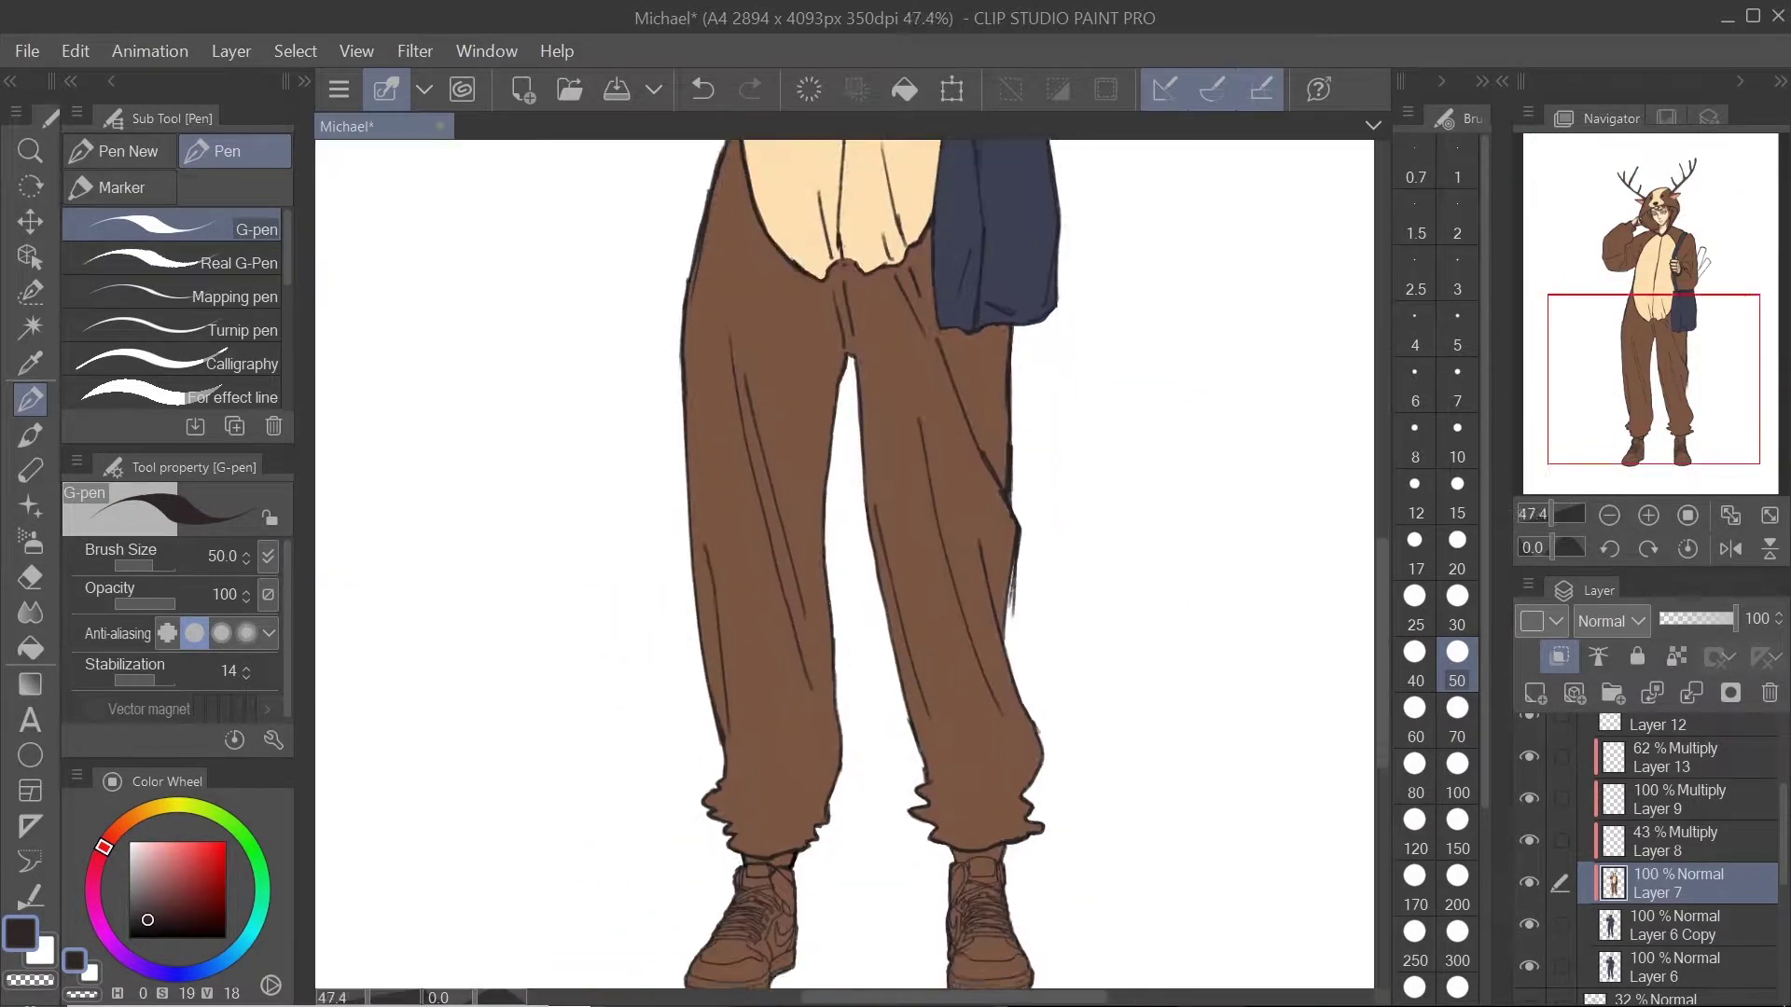
Step: Paint the sleeve cuff by the strap hand and the ankle on the bag side light brown (H21 S36 V68) at size 50
left_click_drag(840, 261, 885, 942)
left_click(974, 436, "alt")
scroll(1039, 714, "up", 3)
left_click_drag(1054, 629, 1063, 705)
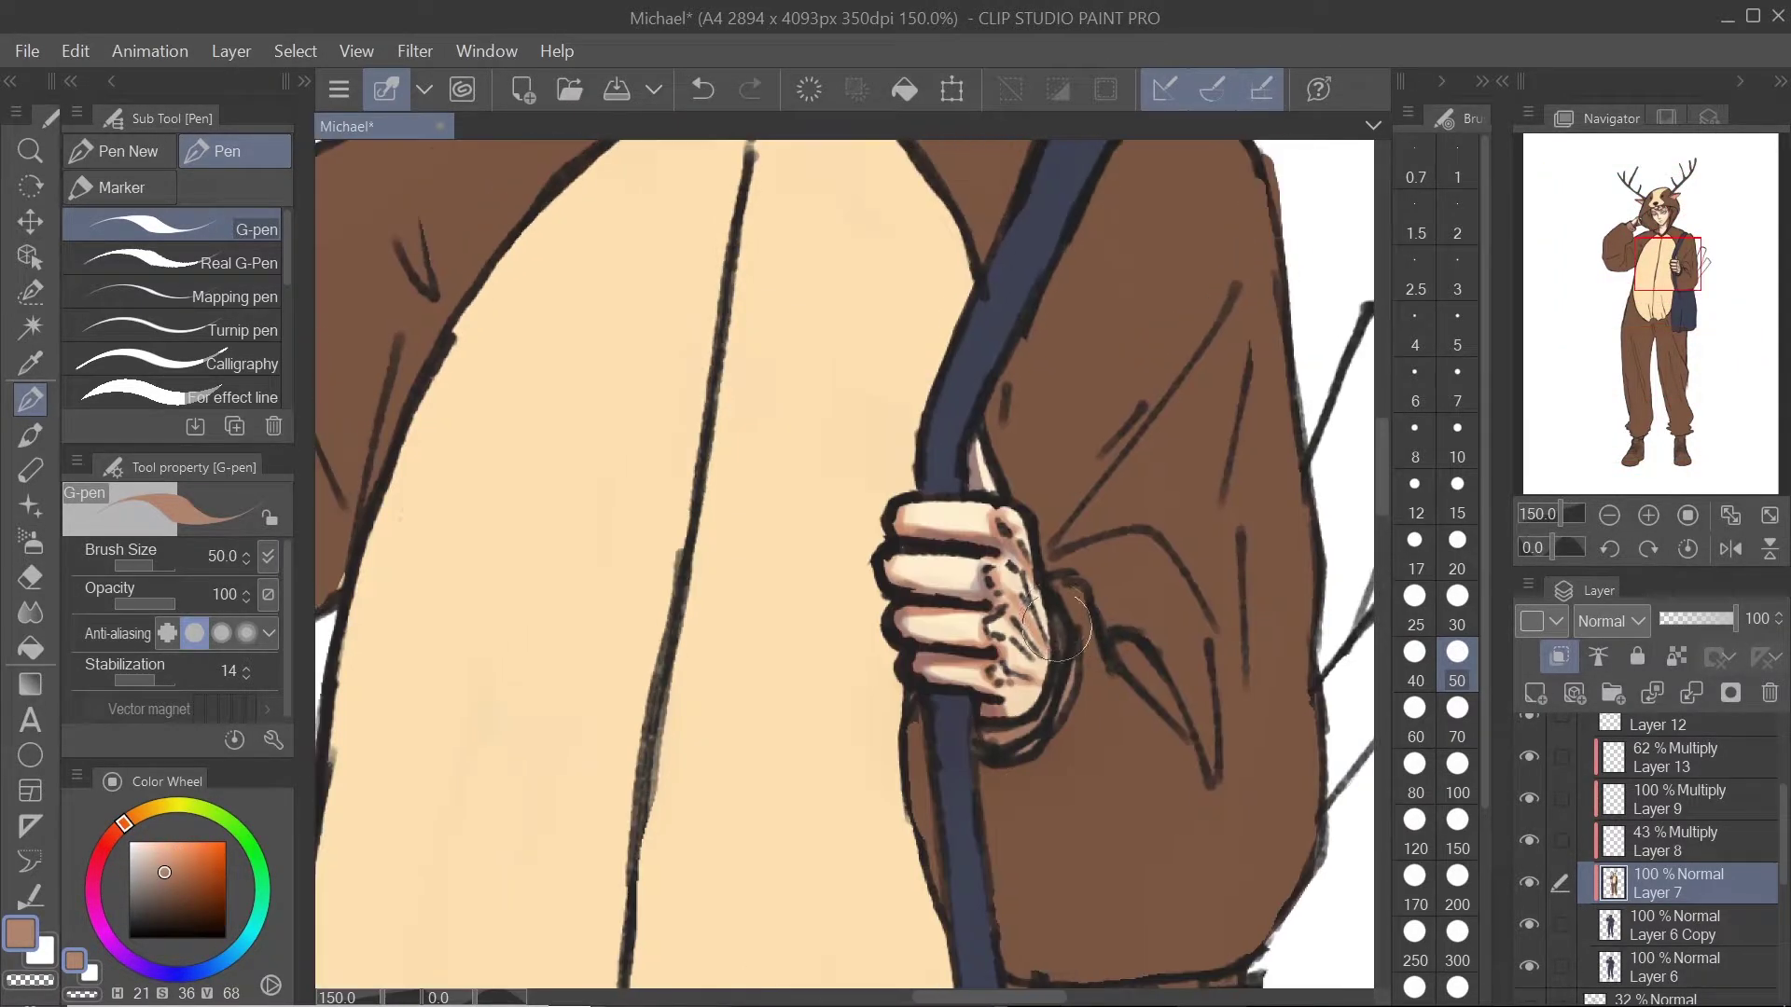
scroll(1054, 690, "down", 3)
left_click_drag(1035, 933, 974, 168)
scroll(984, 662, "up", 4)
mouse_move(1054, 732)
left_mouse_down()
mouse_move(1079, 740)
mouse_move(882, 739)
left_mouse_up()
Step: Delete the Layer 6 Copy layer
left_click(1674, 925)
left_click(1769, 693)
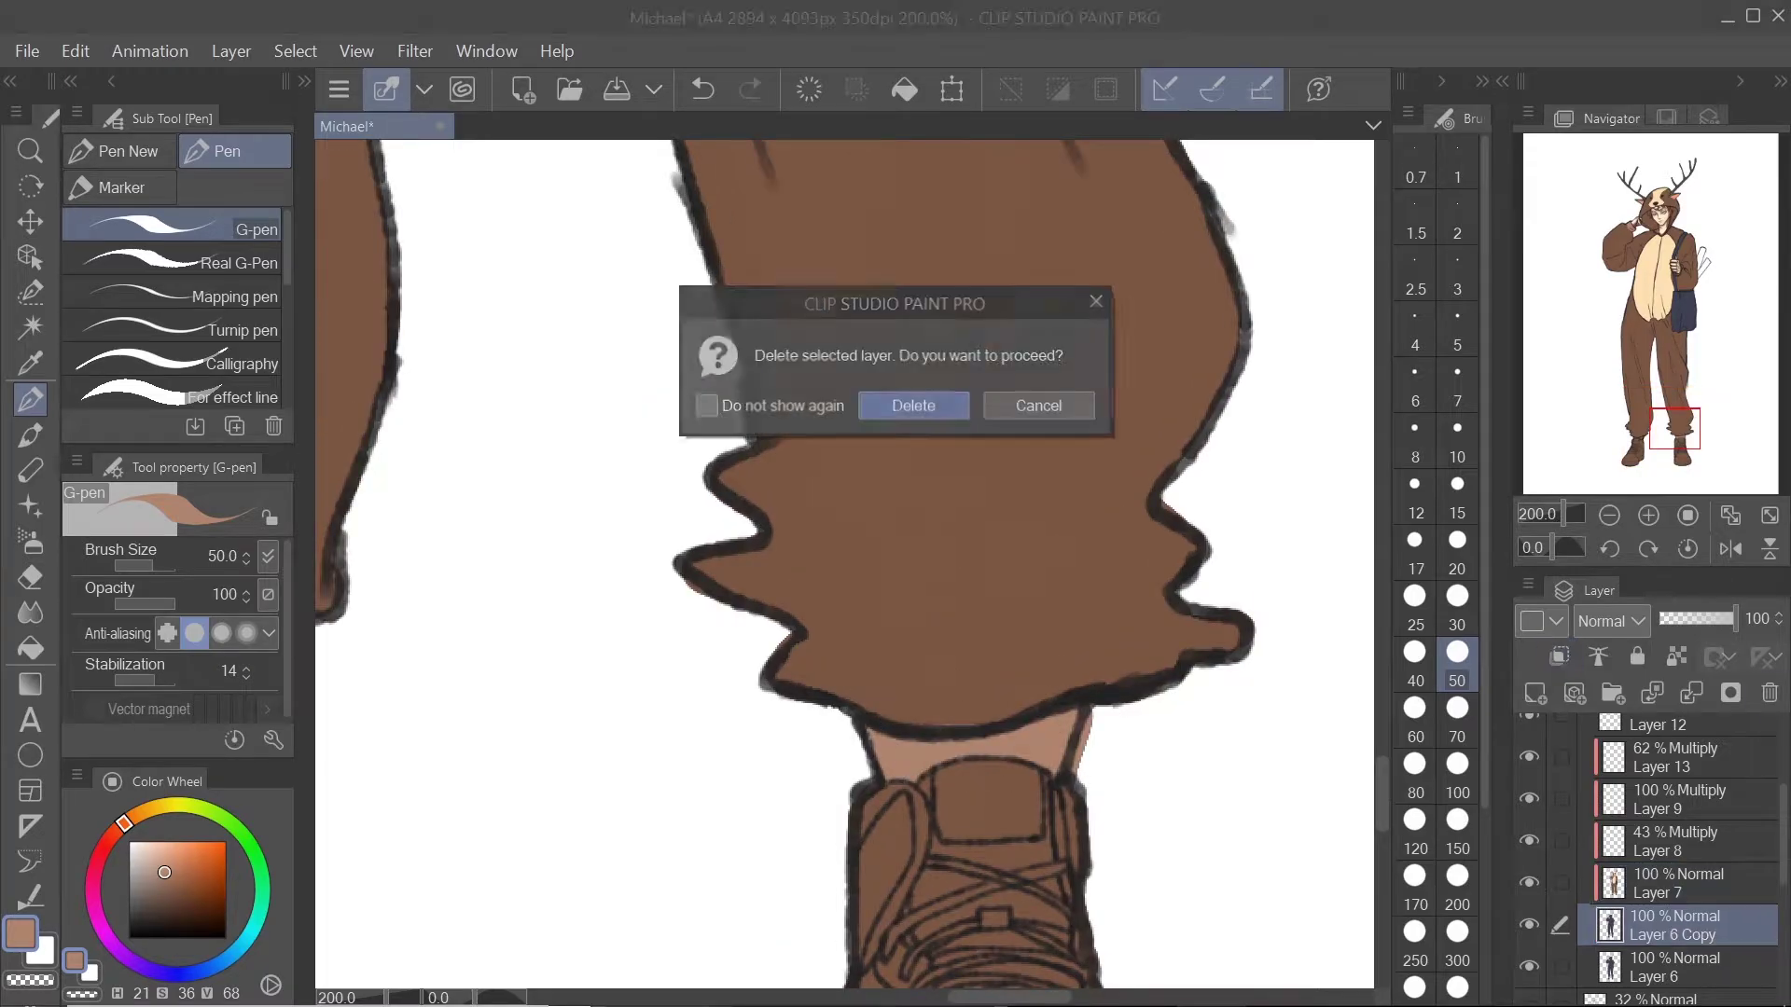
left_click(911, 403)
Step: Return to Layer 7, undo the last stroke and paint the other ankle with the same light brown
left_click_drag(1133, 716, 1121, 779)
left_click_drag(448, 792, 1147, 588)
left_click(1674, 883)
key("ctrl+z")
left_click_drag(1119, 652, 503, 541)
left_click_drag(327, 410, 1039, 670)
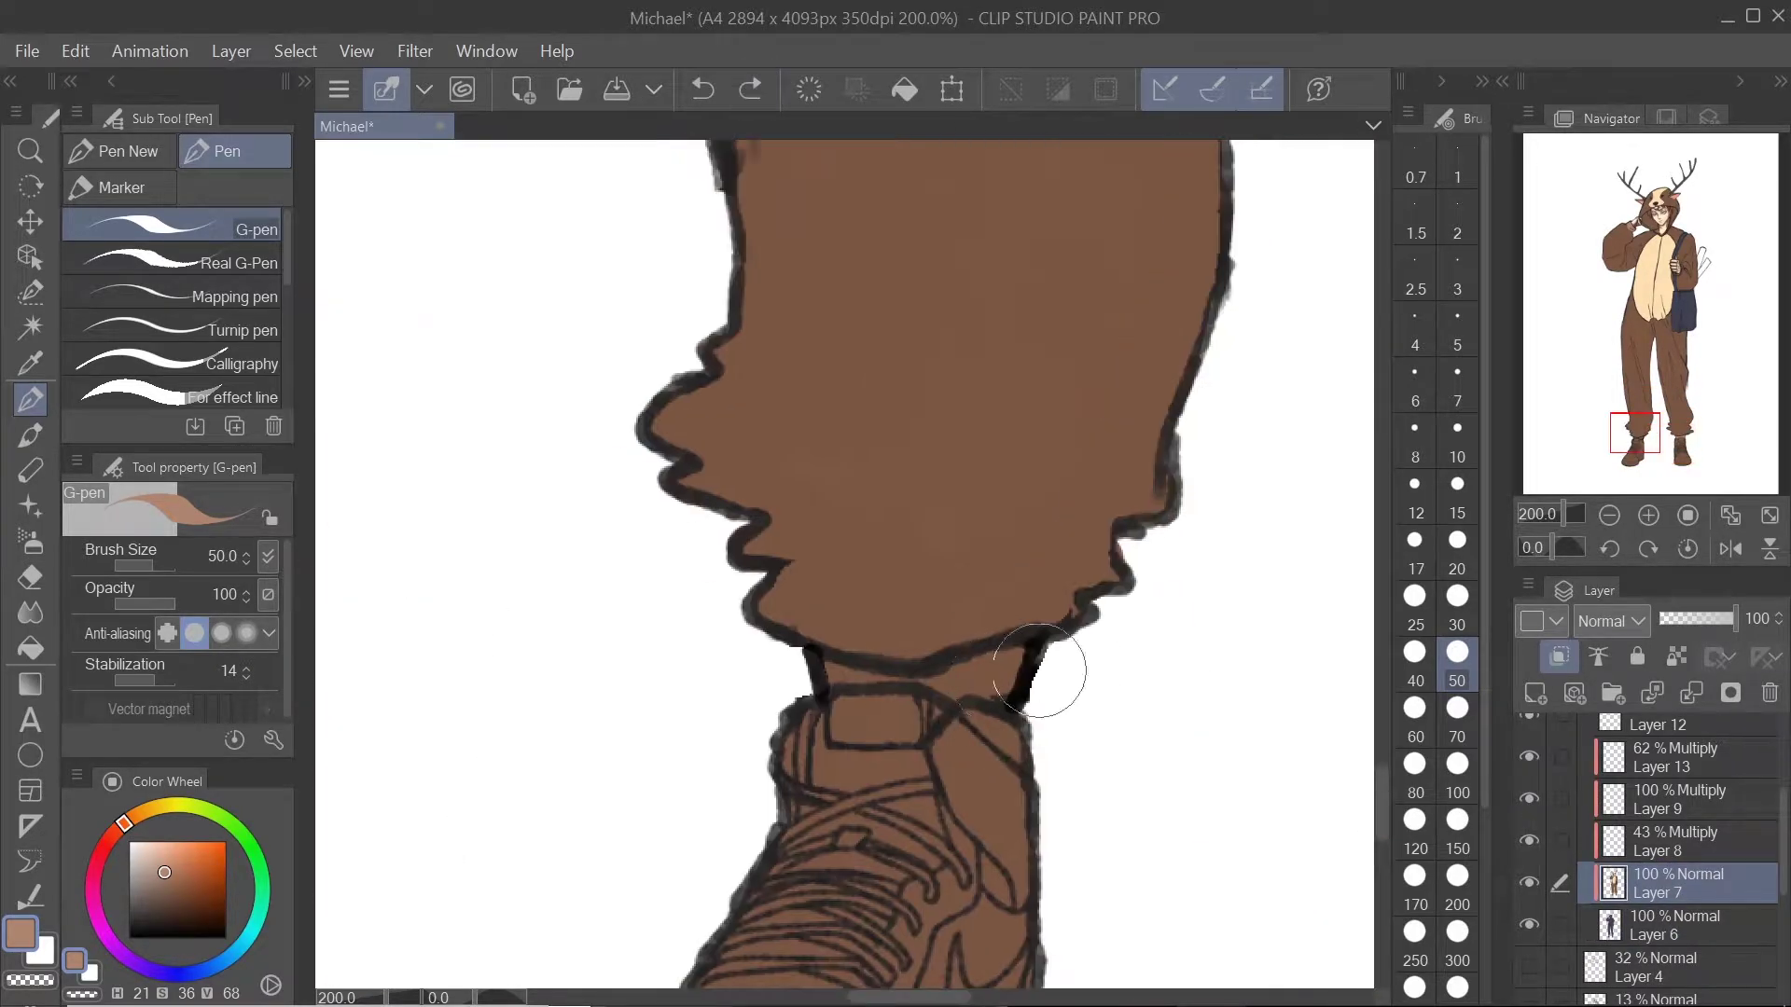
scroll(954, 683, "down", 4)
Step: Paint the cuff of the raised arm's sleeve light brown (H21 S36 V68)
left_click_drag(979, 233, 937, 877)
scroll(933, 559, "up", 1)
left_click_drag(961, 392, 882, 643)
left_click_drag(839, 467, 942, 564)
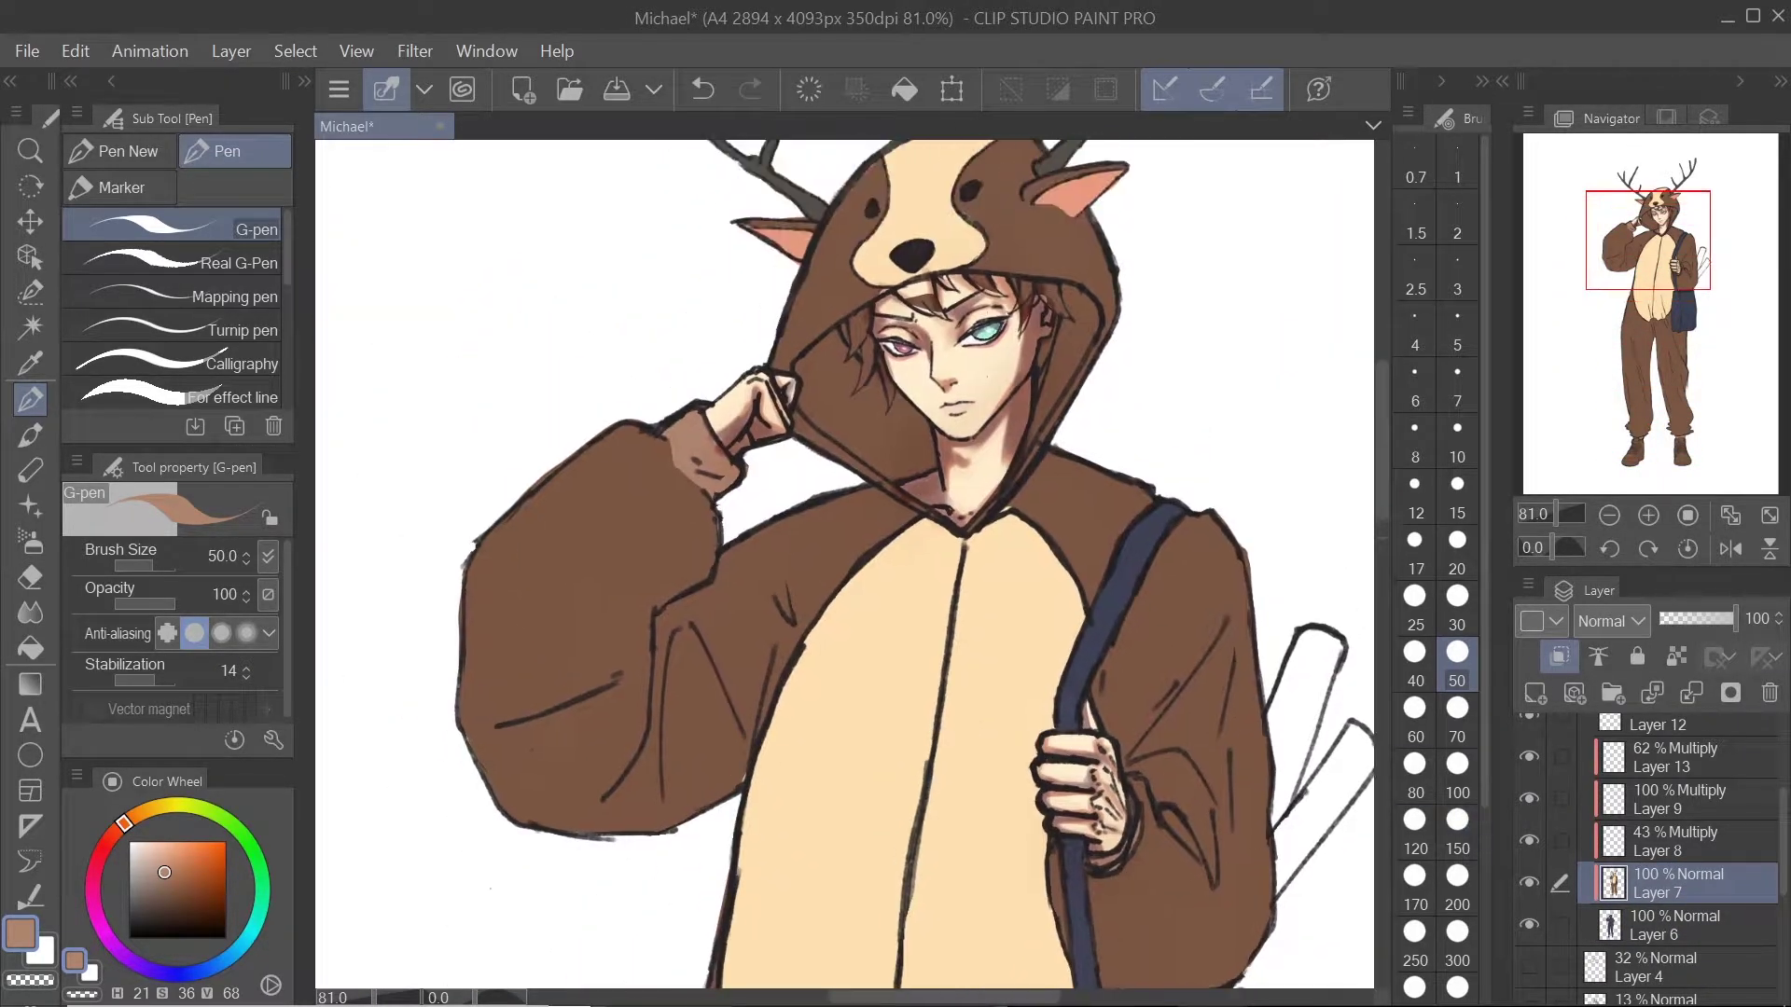
Step: On Layer 8, begin a Selection pen mask at size 30 along the hood's face opening and around the raised hand
left_click(1674, 841)
left_click(30, 542)
left_click(30, 293)
left_click_drag(806, 383, 868, 565)
mouse_move(859, 611)
left_mouse_down()
mouse_move(867, 569)
mouse_move(825, 545)
mouse_move(843, 634)
left_mouse_up()
key("ctrl+z")
scroll(844, 565, "up", 1)
left_click_drag(855, 754, 810, 647)
left_click_drag(737, 695, 742, 746)
mouse_move(1161, 728)
left_mouse_down()
mouse_move(1184, 541)
mouse_move(942, 658)
left_mouse_up()
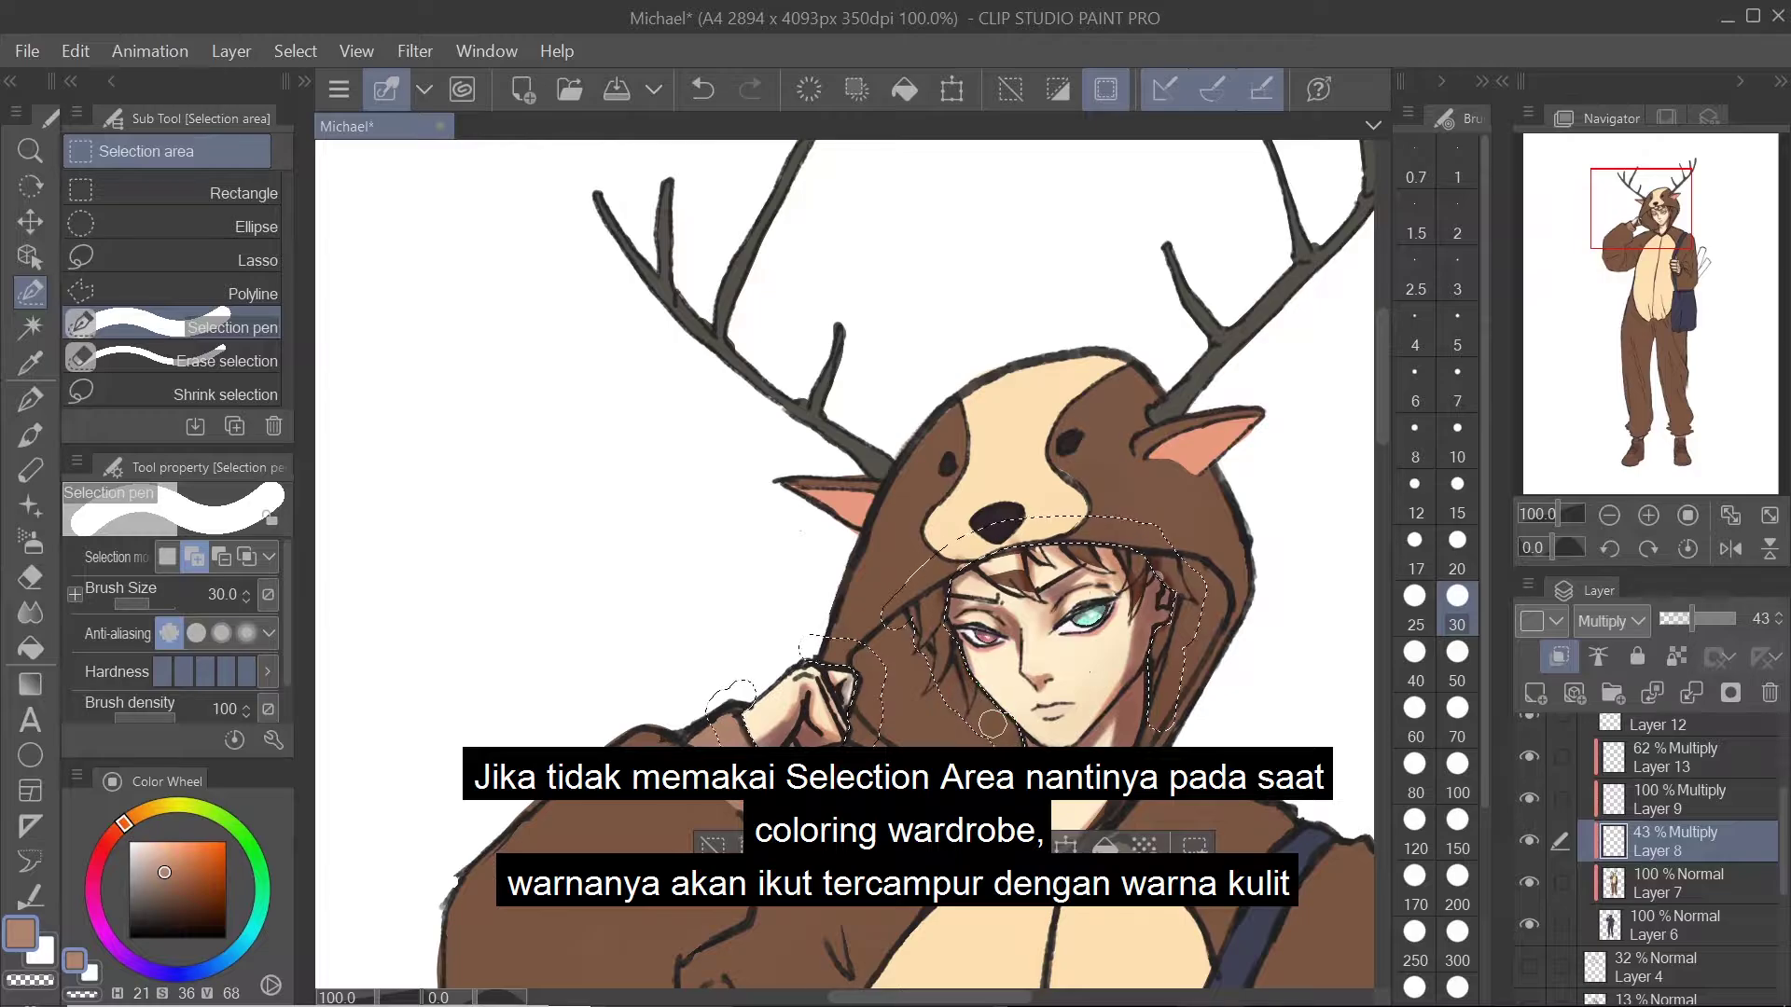
Step: Extend the mask selection along the remaining face edge, the hand on the strap and the raised arm's cuff
scroll(993, 723, "up", 4)
left_click_drag(980, 728, 975, 518)
scroll(975, 518, "down", 2)
left_click_drag(1166, 868, 653, 280)
mouse_move(906, 479)
left_mouse_down()
mouse_move(881, 921)
mouse_move(834, 877)
left_mouse_up()
left_click_drag(752, 744, 729, 674)
left_click_drag(734, 652, 870, 590)
scroll(1006, 428, "down", 6)
Step: Add the strap-side shoulder and sleeve to the selection at size 200, refining the edges at size 50
left_click(1457, 878)
left_click_drag(1080, 532, 978, 267)
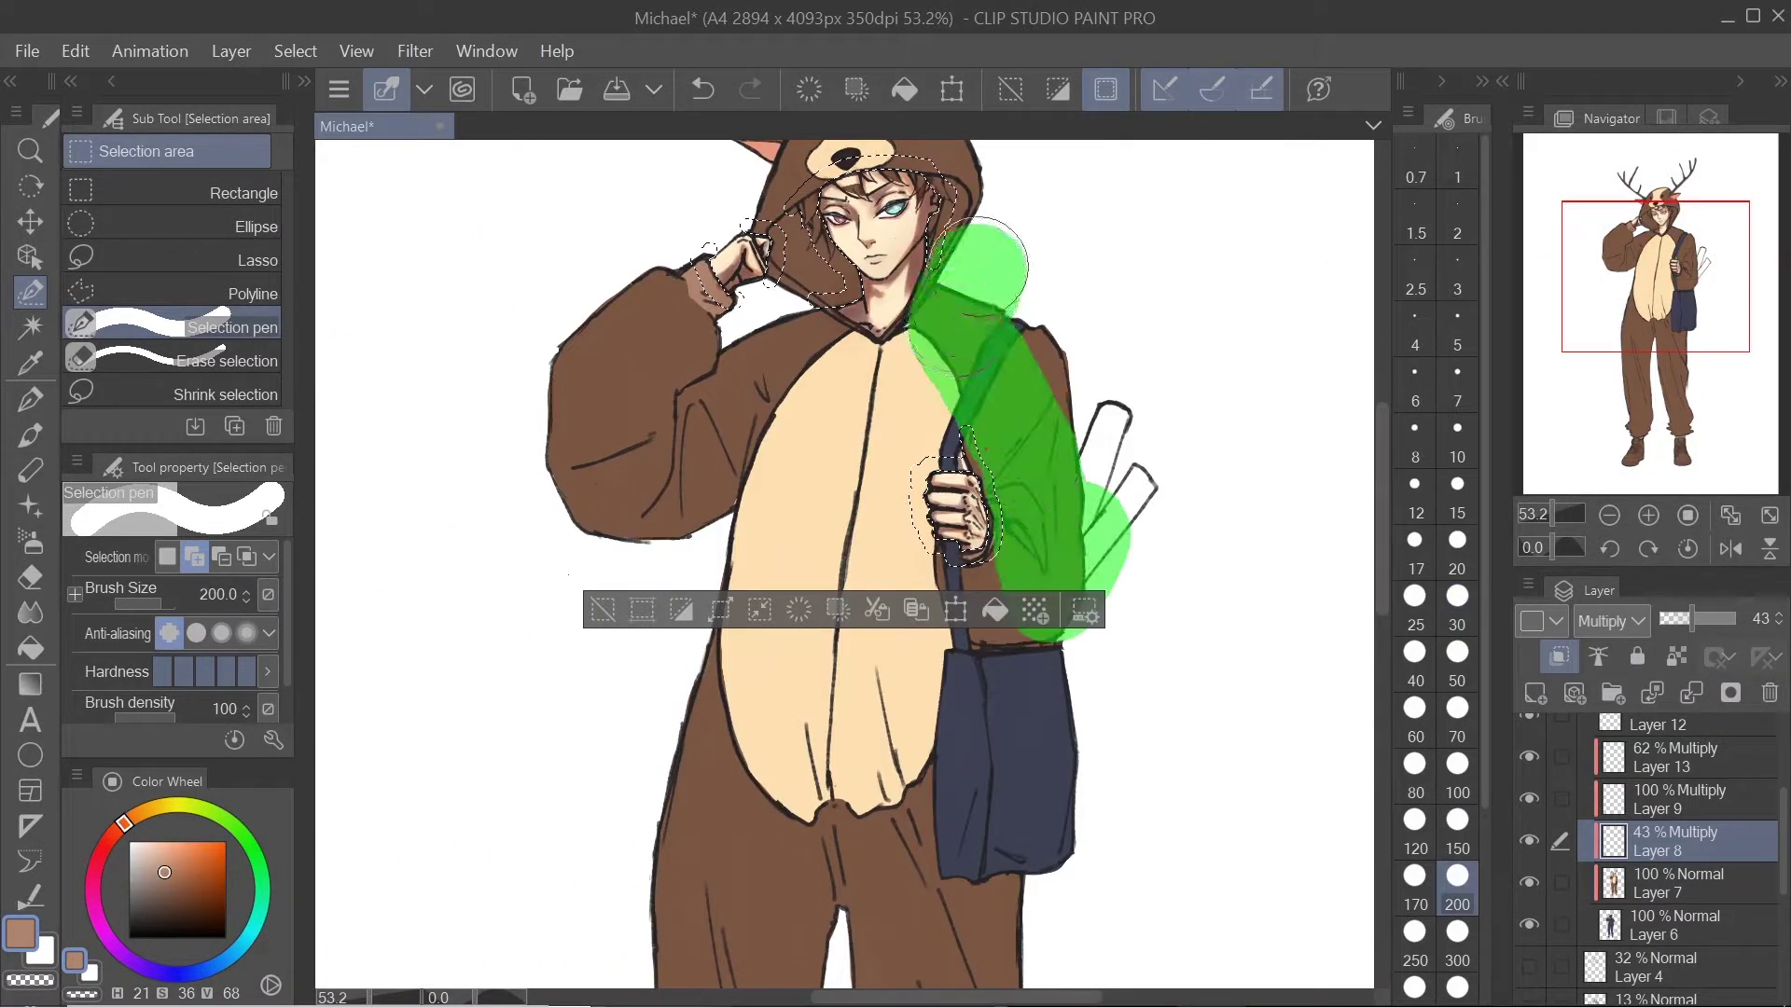
scroll(886, 215, "up", 3)
left_click(1457, 652)
left_click_drag(989, 438, 918, 620)
mouse_move(774, 503)
left_mouse_down()
mouse_move(998, 485)
mouse_move(737, 392)
mouse_move(736, 634)
left_mouse_up()
scroll(788, 397, "down", 3)
Step: Add the raised arm's sleeve and the chest to the selection, finishing the detail at size 50
left_click(1457, 822)
left_click(836, 467)
left_click(1457, 655)
left_click_drag(839, 448, 864, 632)
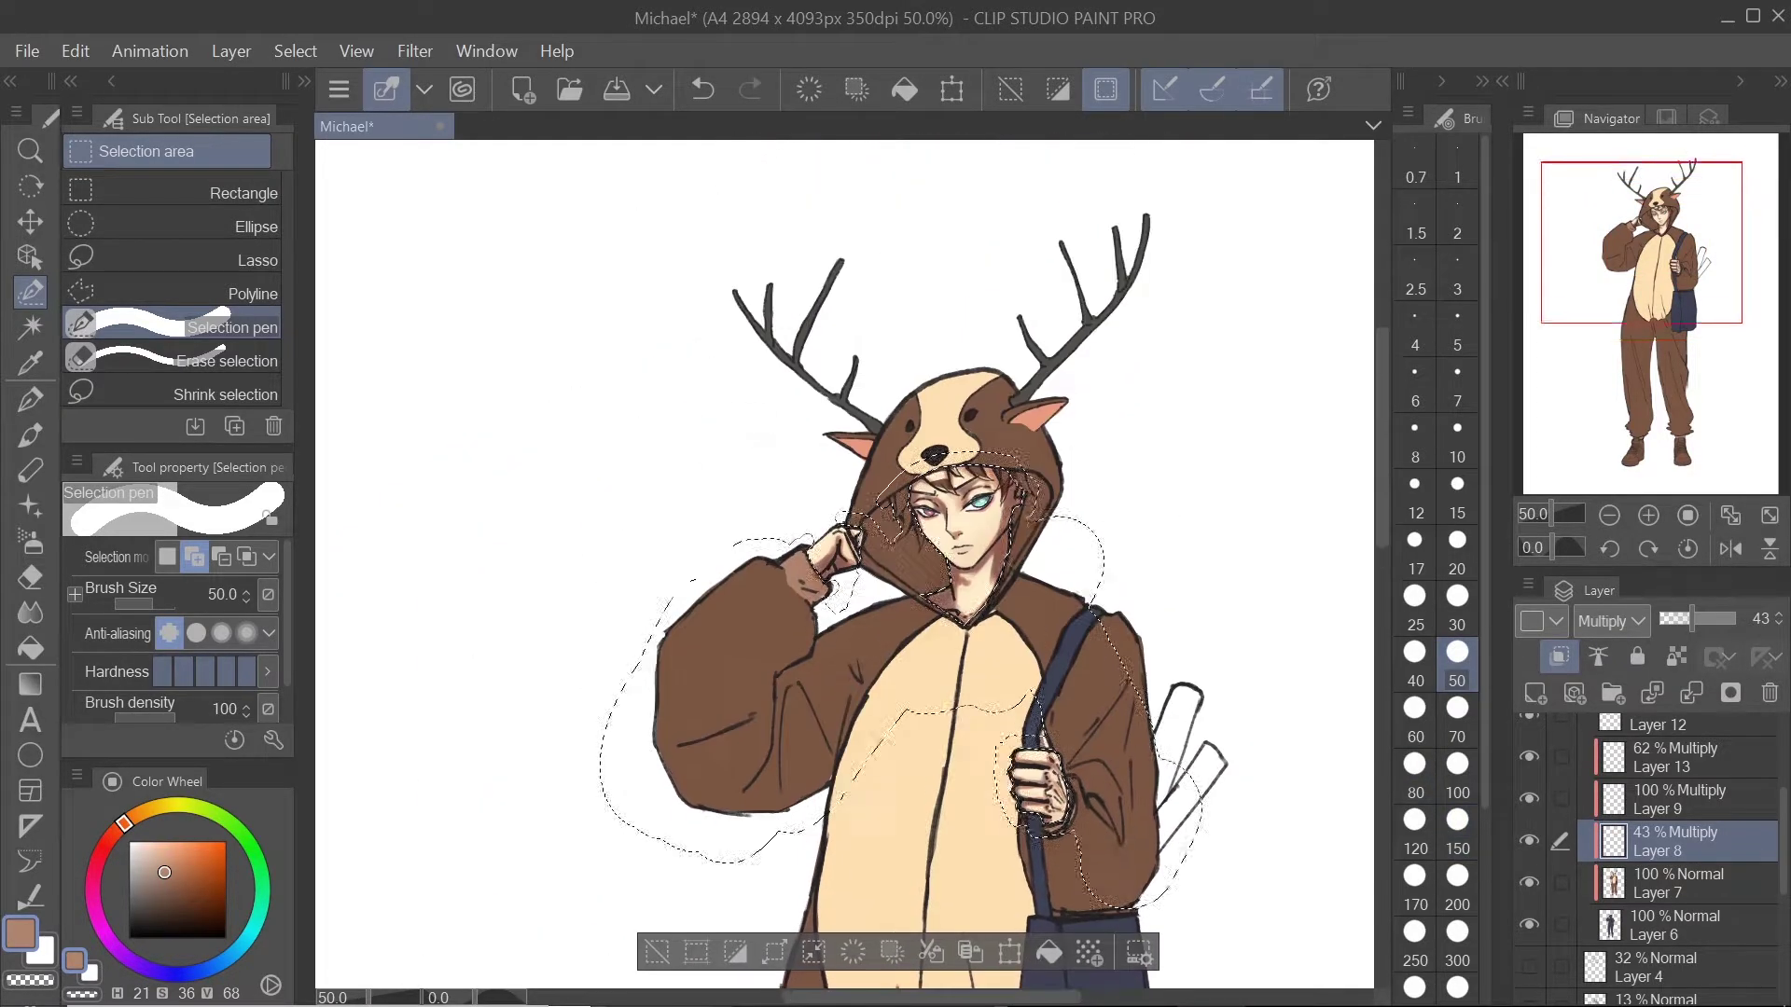
Step: Add the hood, antlers, torso and both trouser legs to the selection with the Selection pen at size 200
mouse_move(1040, 458)
left_mouse_down()
mouse_move(1035, 382)
mouse_move(1100, 313)
left_mouse_up()
left_click(1457, 879)
scroll(1101, 312, "down", 2)
mouse_move(961, 345)
left_mouse_down()
mouse_move(933, 438)
mouse_move(989, 503)
left_mouse_up()
left_click_drag(900, 448, 847, 730)
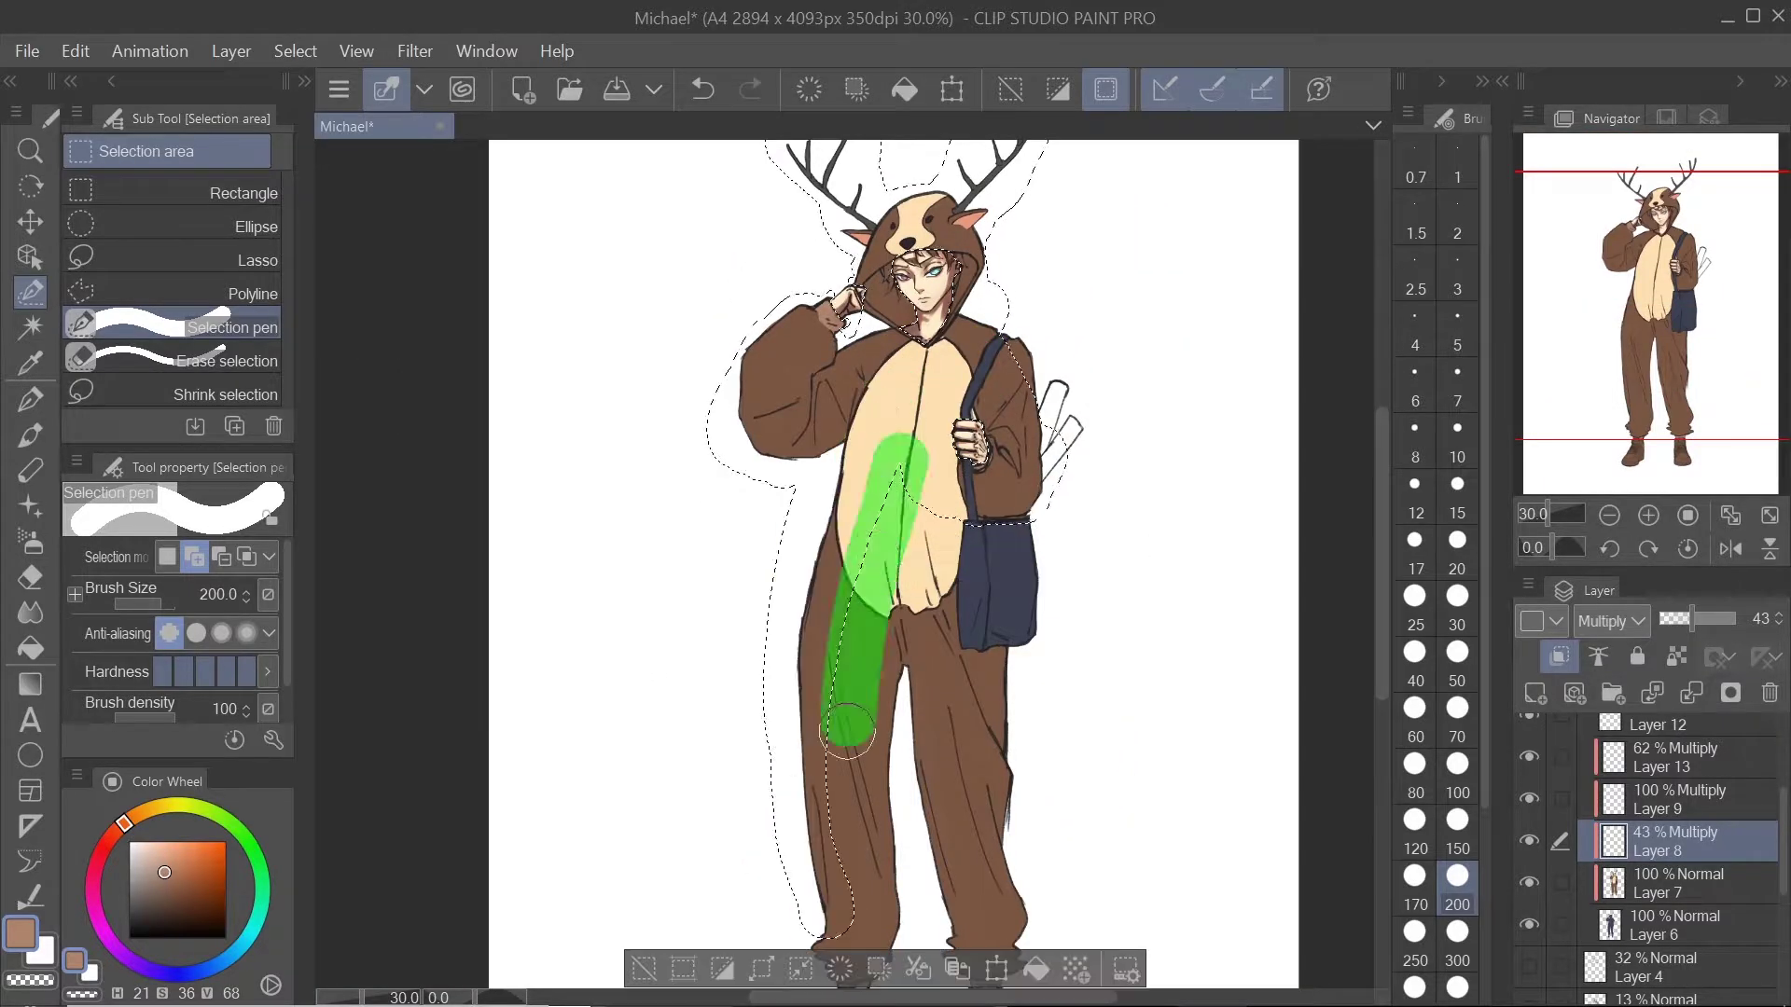
Step: Refine the selection around both trouser cuffs and ankles, adding at size 20 and erasing excess at size 7
scroll(1032, 363, "up", 6)
left_click(1456, 539)
left_click_drag(552, 596, 565, 527)
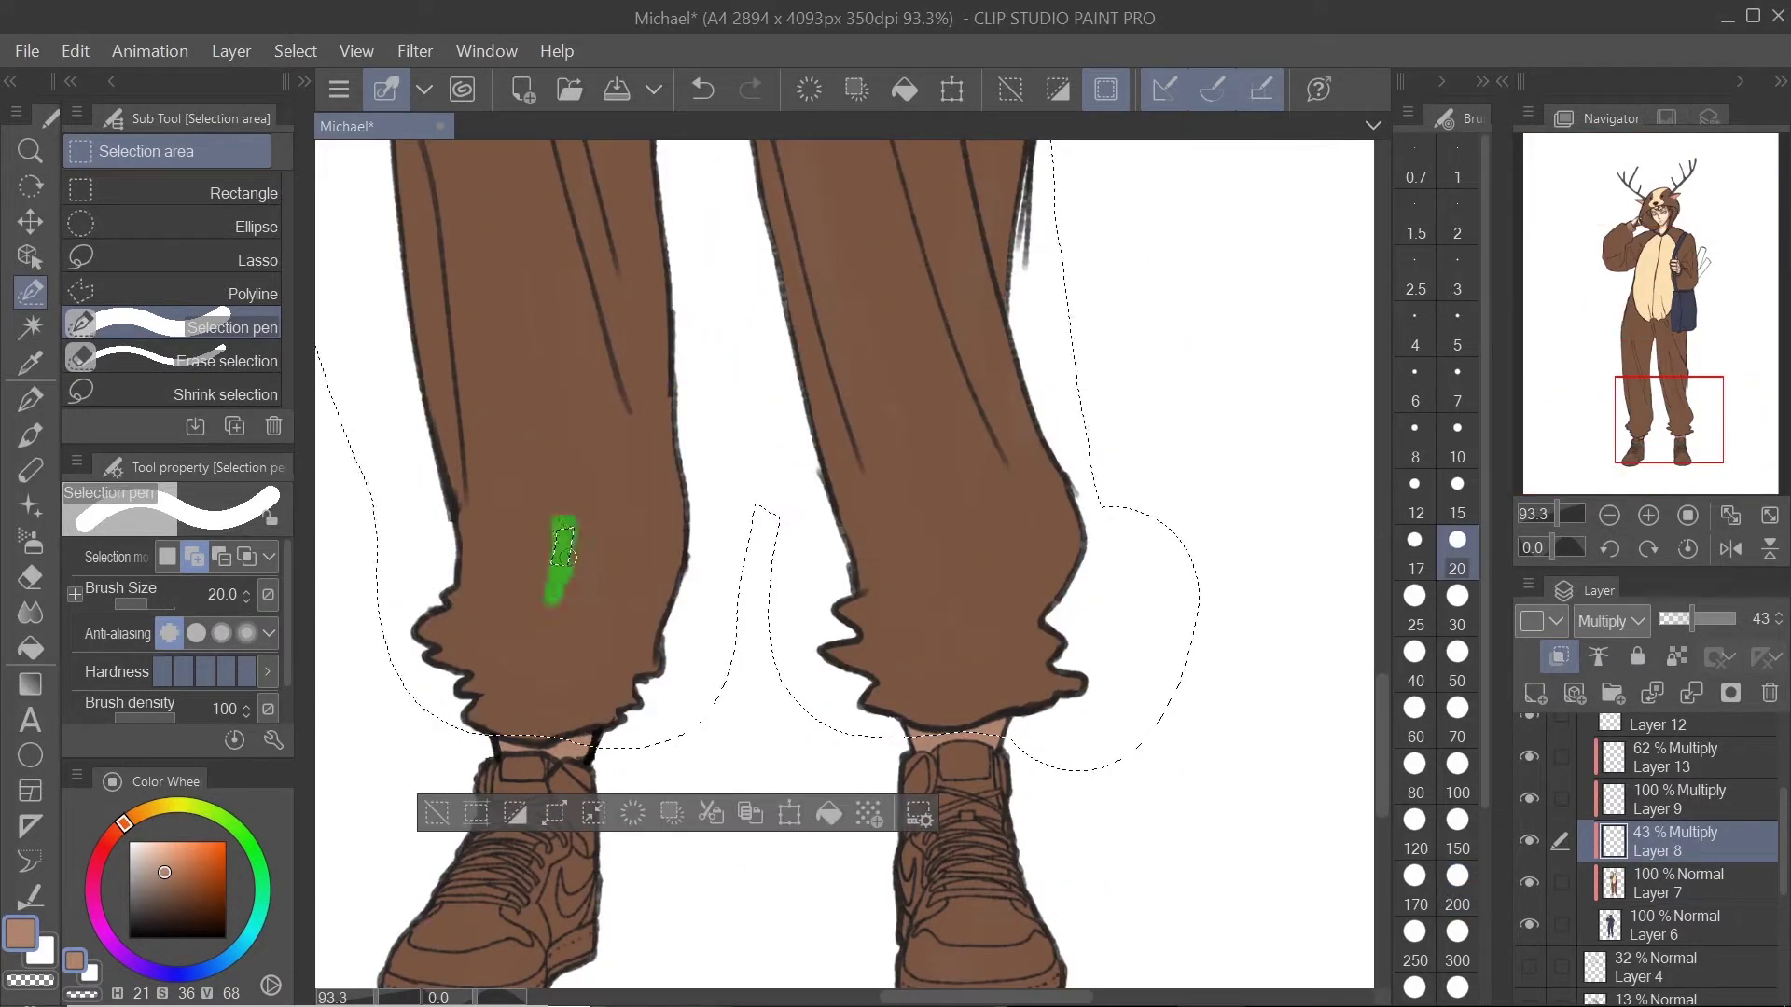
left_click_drag(923, 732, 923, 732)
scroll(923, 727, "up", 2)
left_click_drag(938, 706, 936, 701)
scroll(939, 706, "down", 3)
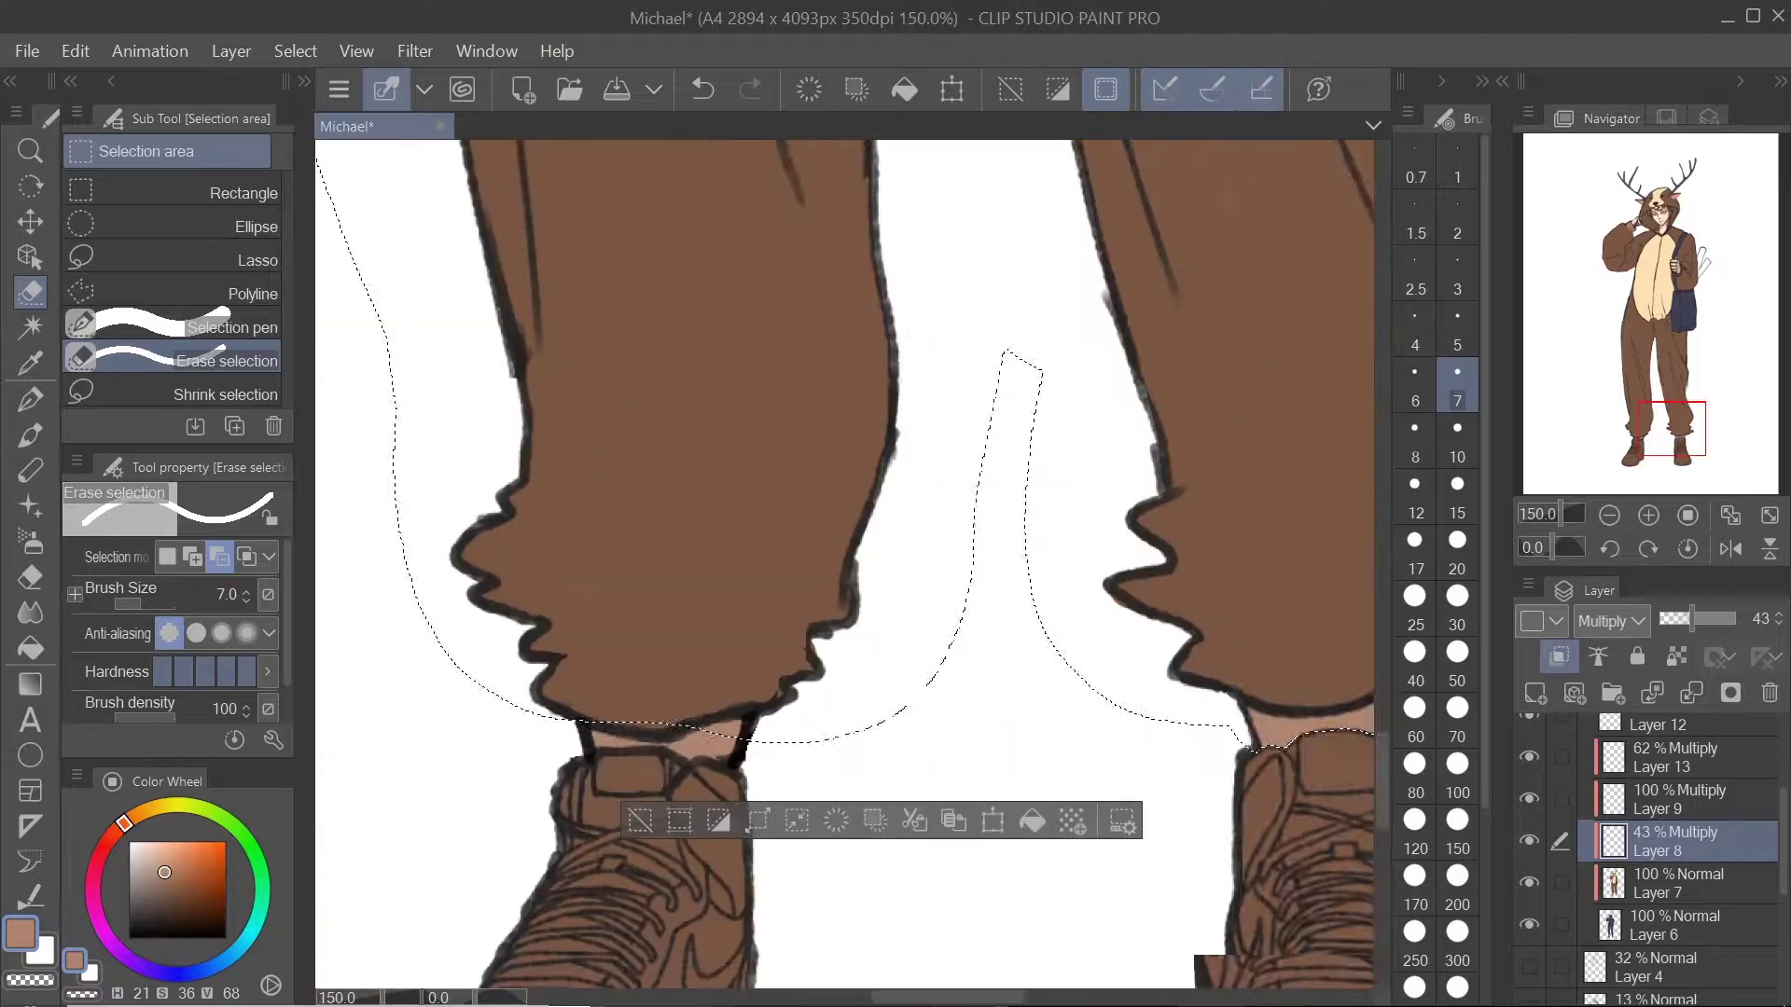
left_click(172, 326)
left_click_drag(792, 750, 907, 772)
scroll(844, 564, "down", 3)
Step: Set up the Soft airbrush with muted purple (H257 S25 V48) and show the costume reference image in the Sub View
left_click(31, 542)
left_click(172, 892)
left_click(153, 971)
scroll(844, 565, "down", 3)
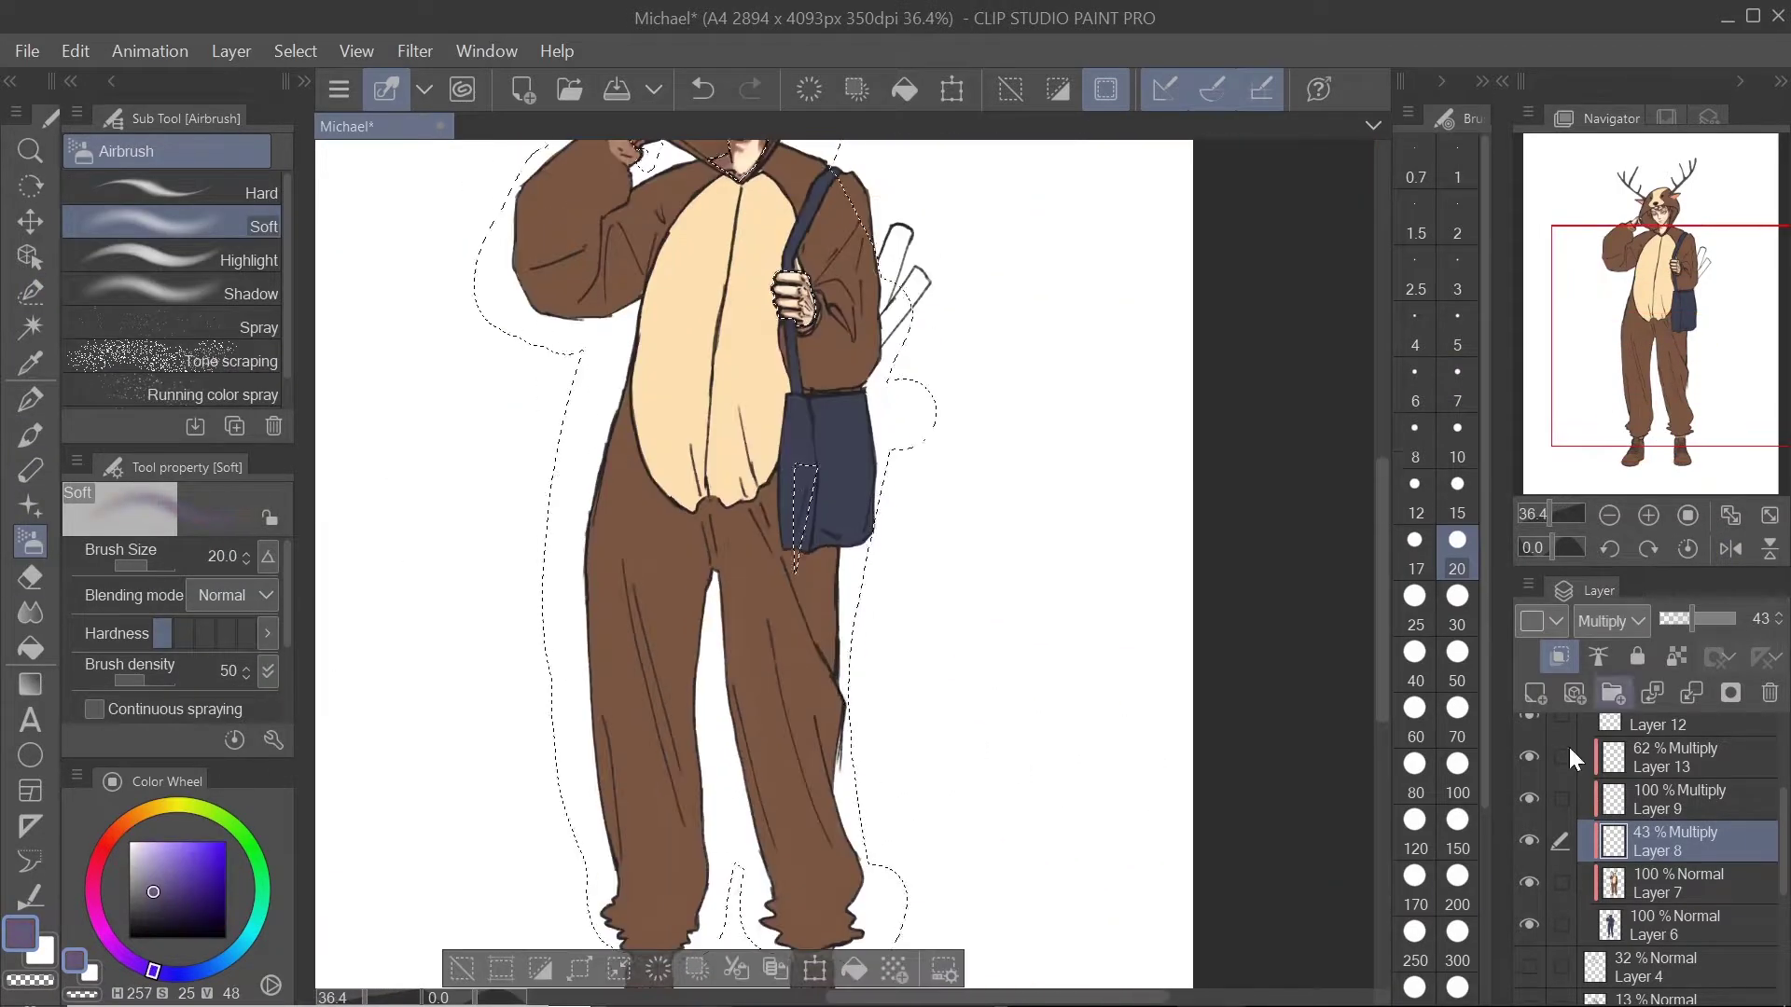
scroll(1457, 774, "down", 3)
left_click(1457, 774)
left_click(1666, 118)
left_click(1459, 820)
Step: Fill the unselected gap over the bag with the Selection pen at size 200
left_click(31, 292)
left_click(1457, 716)
scroll(878, 255, "down", 3)
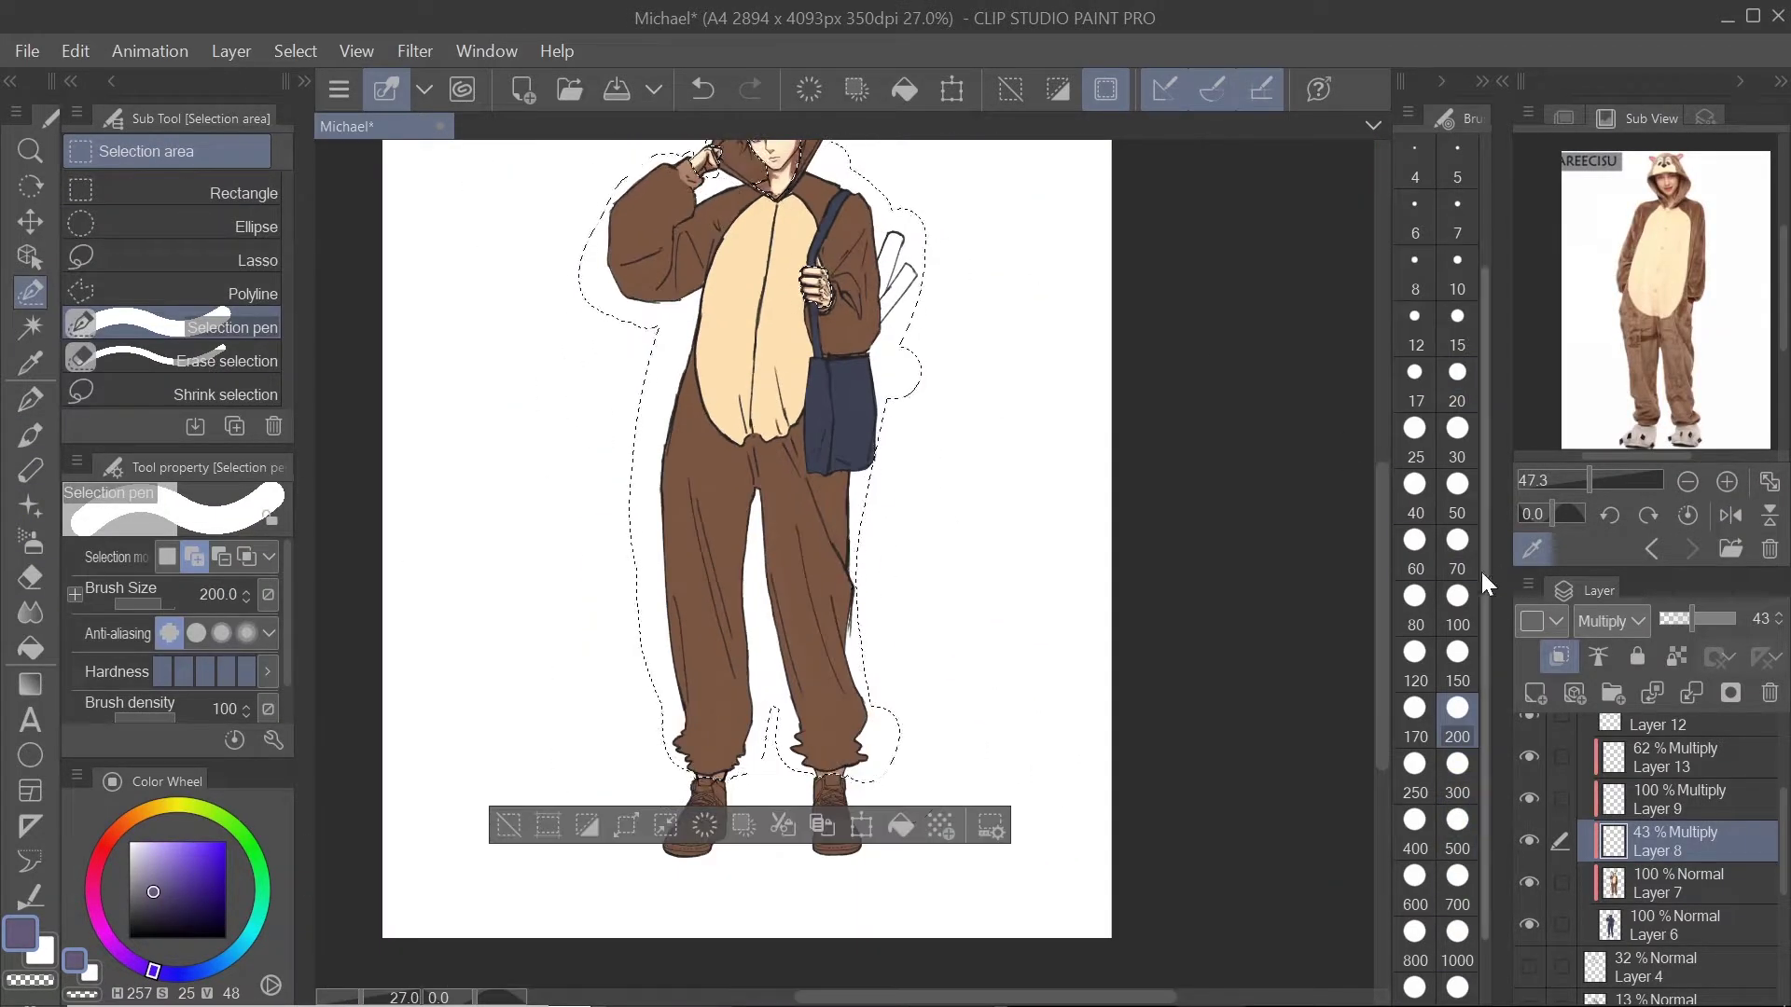
left_click_drag(1381, 573, 1381, 552)
Step: Airbrush soft purple shadows onto both trouser legs and their ruffled cuffs at size 150
left_click(31, 542)
scroll(767, 522, "up", 3)
scroll(840, 597, "up", 3)
mouse_move(896, 597)
left_mouse_down()
mouse_move(821, 724)
mouse_move(1015, 692)
left_mouse_up()
left_click(1457, 667)
left_click_drag(912, 494, 900, 795)
mouse_move(910, 563)
left_mouse_down()
mouse_move(855, 439)
mouse_move(837, 840)
left_mouse_up()
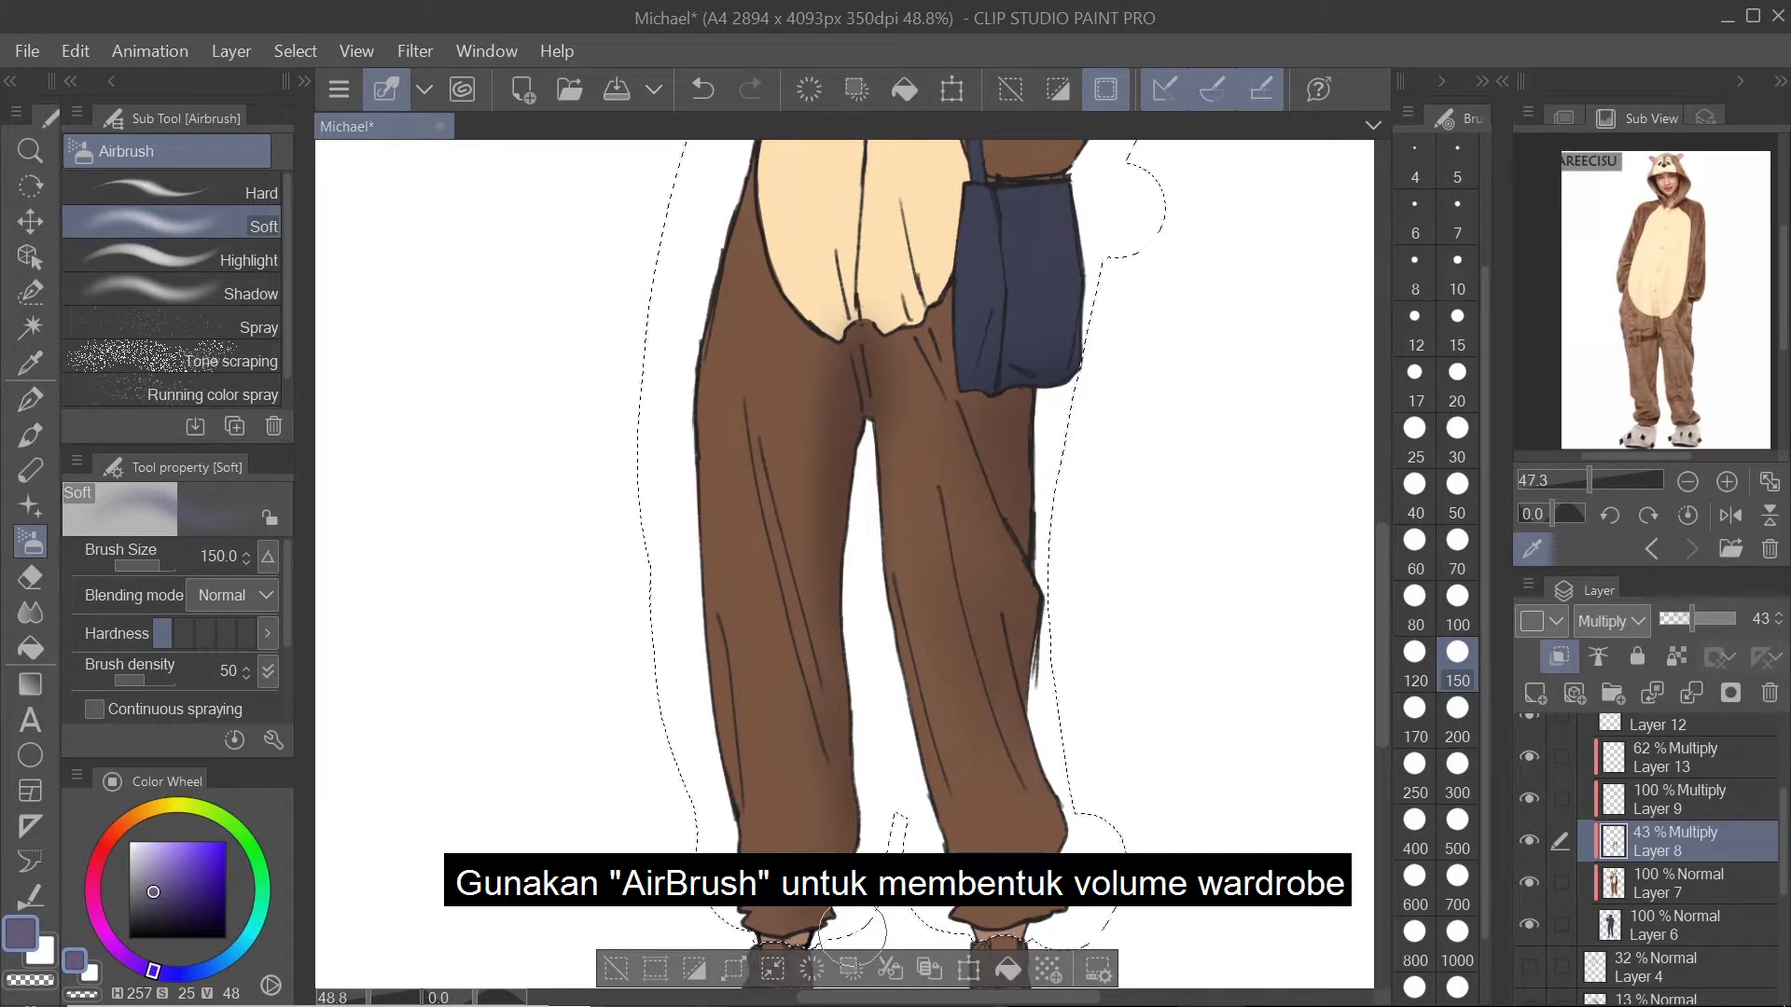
left_click_drag(772, 559, 800, 695)
left_click_drag(732, 681, 744, 821)
left_click_drag(839, 653, 863, 460)
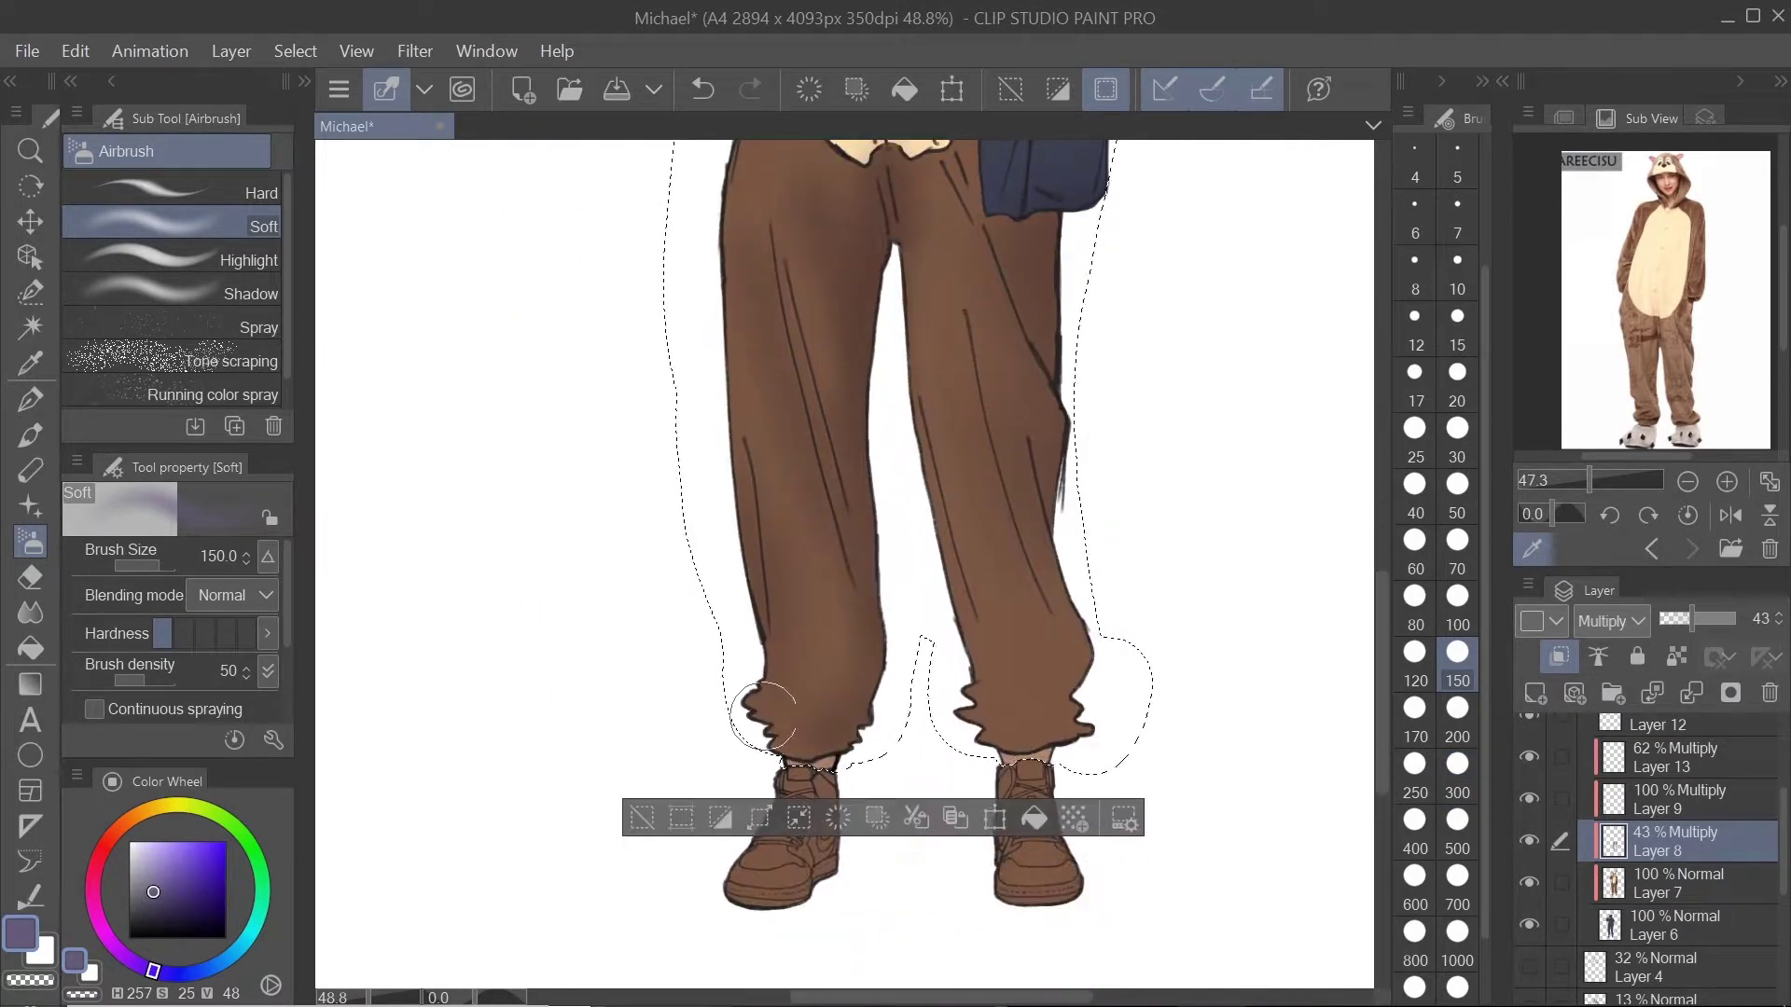
left_click_drag(1022, 709, 984, 742)
left_click_drag(774, 732, 807, 760)
Step: Airbrush soft shadows onto the belly panel, the strap-side sleeve, the rolls behind it and the raised sleeve
mouse_move(868, 448)
left_mouse_down()
mouse_move(934, 687)
mouse_move(935, 769)
left_mouse_up()
left_click_drag(960, 293, 956, 364)
left_click_drag(1120, 675, 1102, 602)
left_click_drag(1100, 475, 1091, 550)
mouse_move(1156, 509)
left_mouse_down()
mouse_move(1193, 508)
mouse_move(1140, 779)
left_mouse_up()
left_click_drag(1124, 718, 1135, 669)
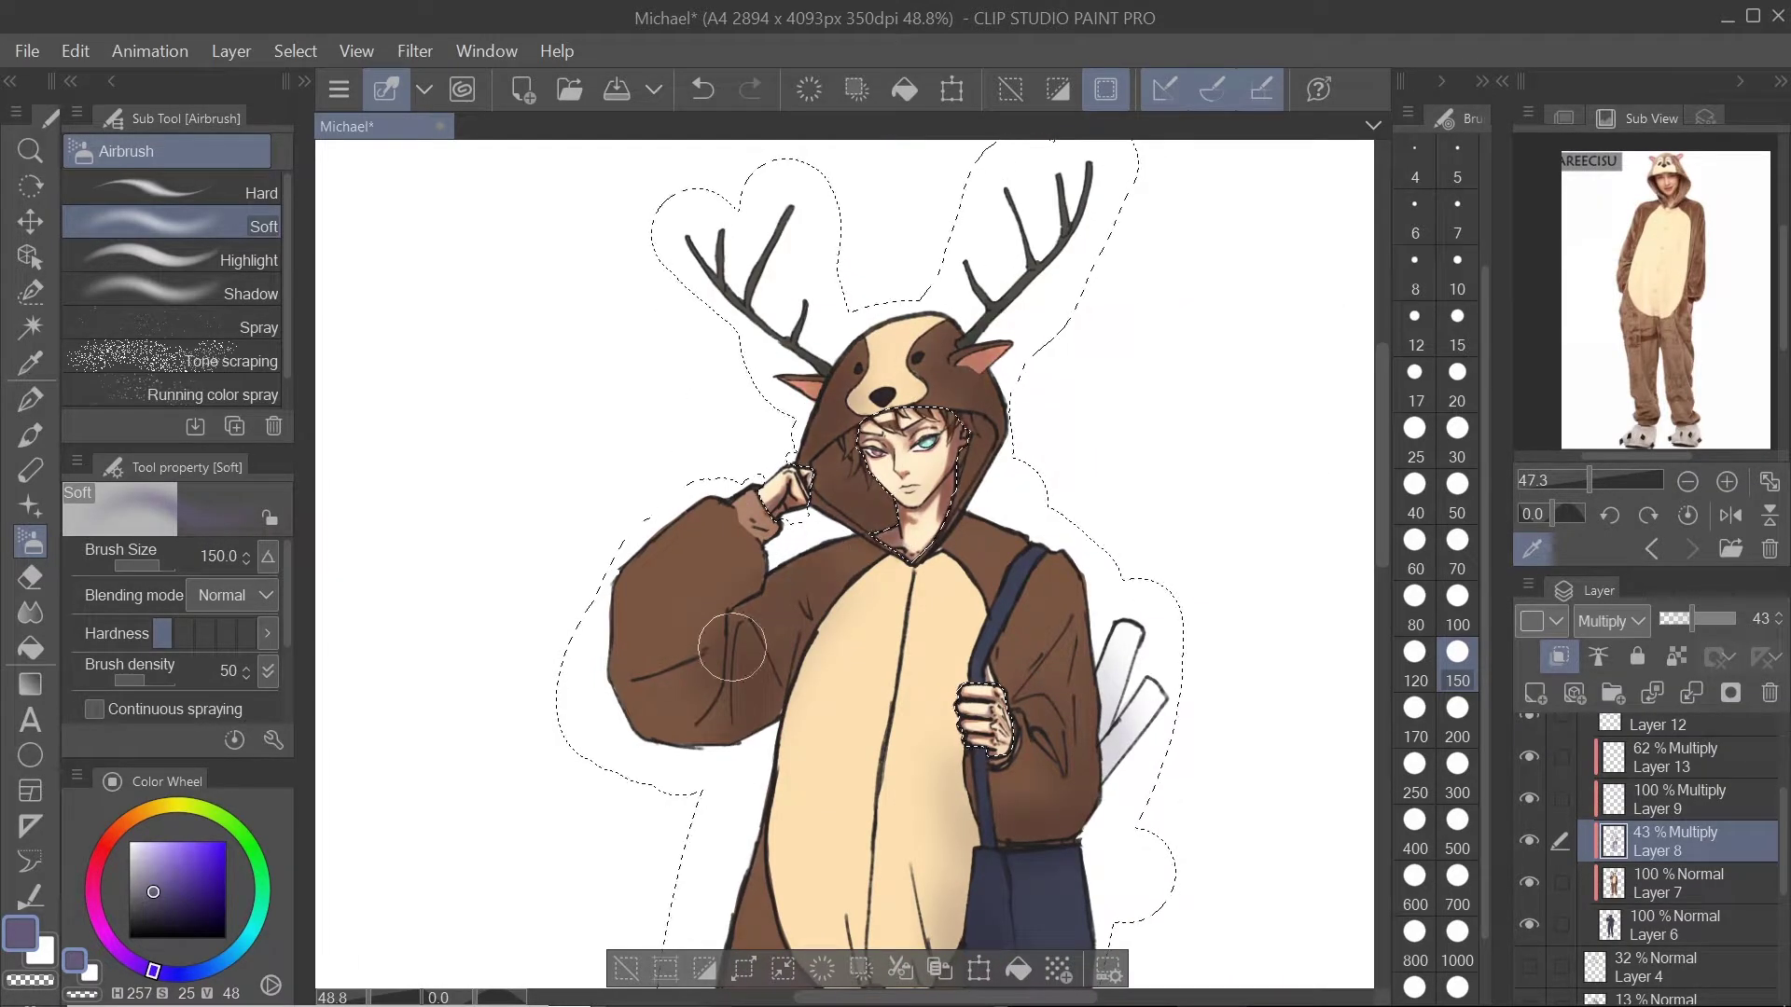
left_click_drag(731, 650, 681, 707)
Step: Deepen the shadows on the raised sleeve with the Transparent watercolor brush at sizes 70 to 100
left_click(31, 435)
left_click(187, 297)
scroll(922, 807, "up", 4)
left_click_drag(1080, 672, 1193, 951)
left_click(1457, 548)
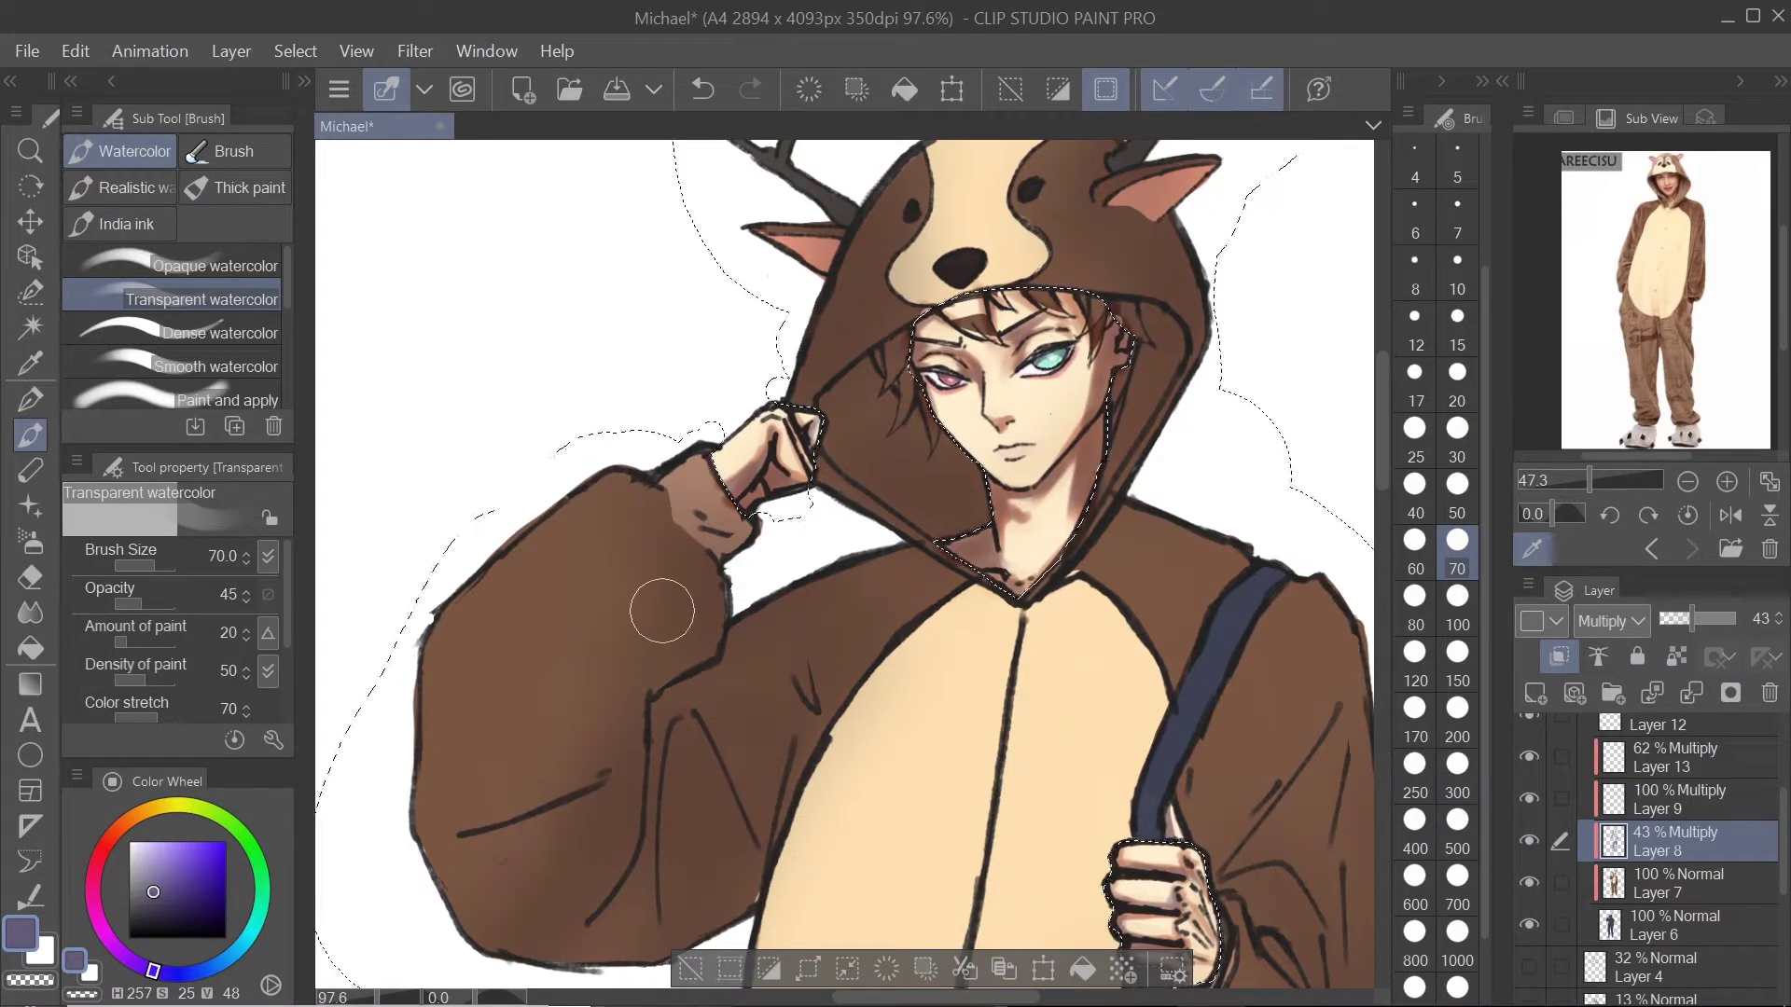
key("bracketleft")
key("bracketleft")
key("bracketleft")
key("bracketleft")
key("bracketright")
key("bracketright")
key("bracketright")
key("bracketright")
key("bracketright")
key("bracketright")
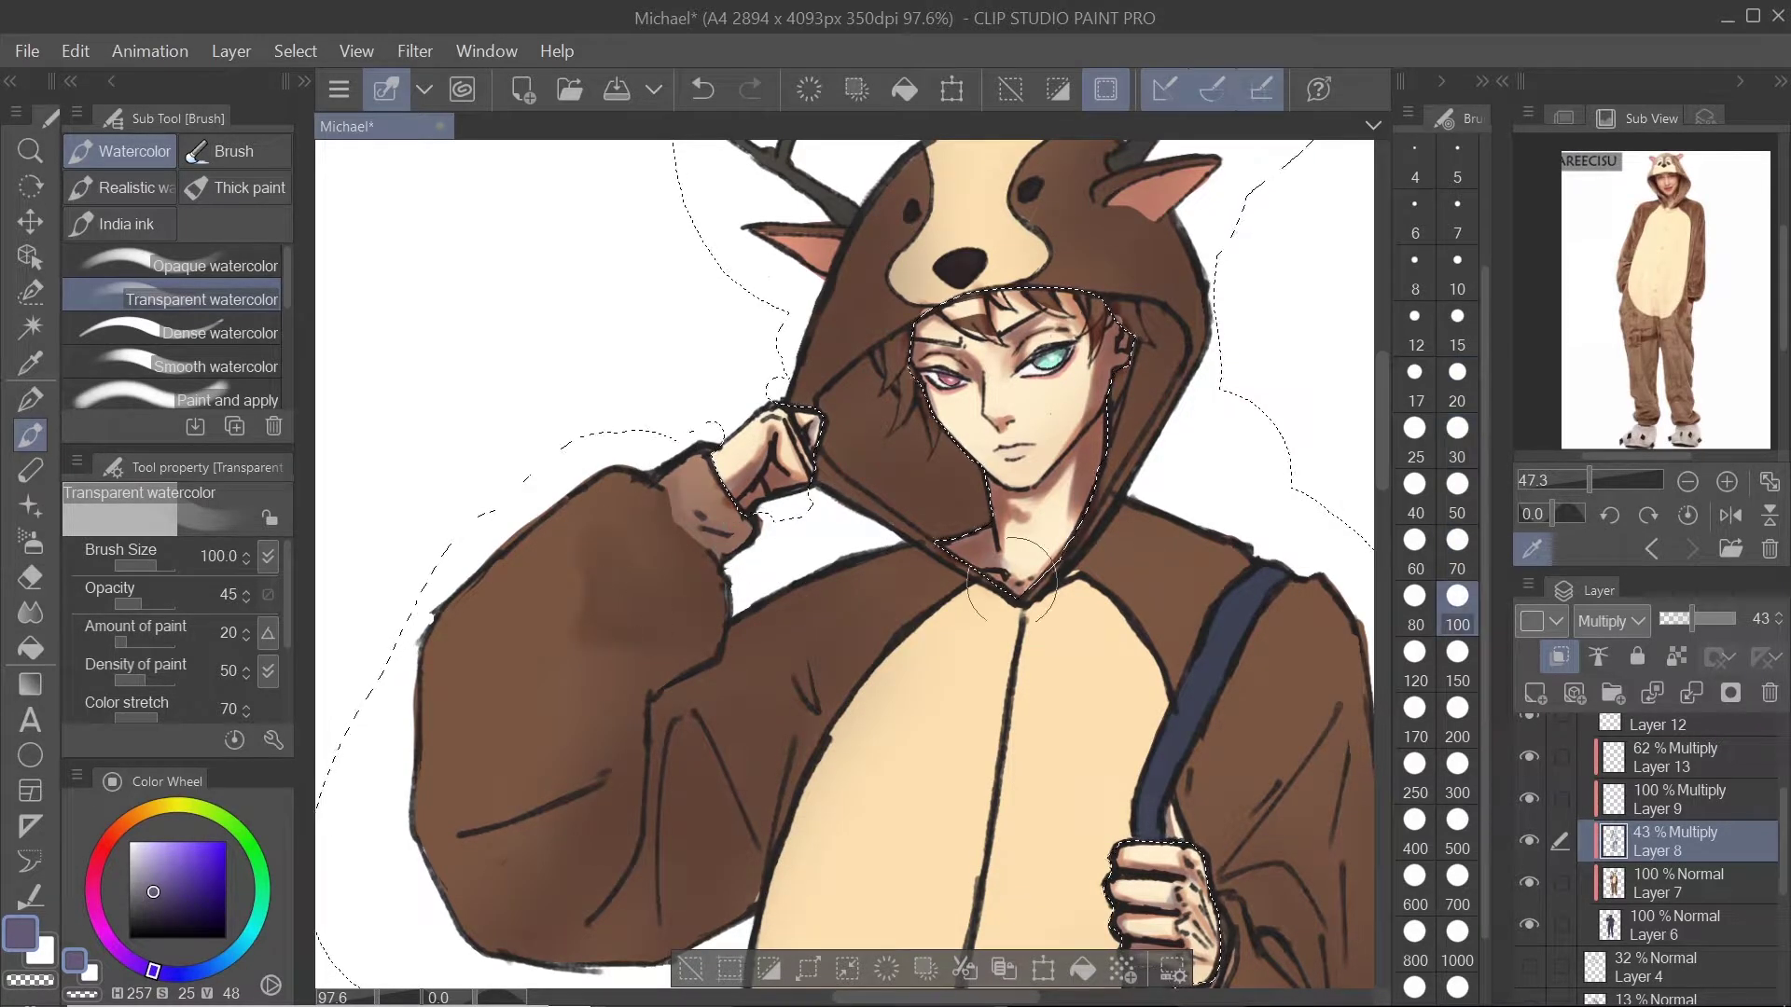
Step: Shade the folds of the raised arm's sleeve with the Transparent watercolor brush at size 50
left_click_drag(519, 740, 720, 577)
key("bracketleft")
key("bracketleft")
key("bracketleft")
key("bracketleft")
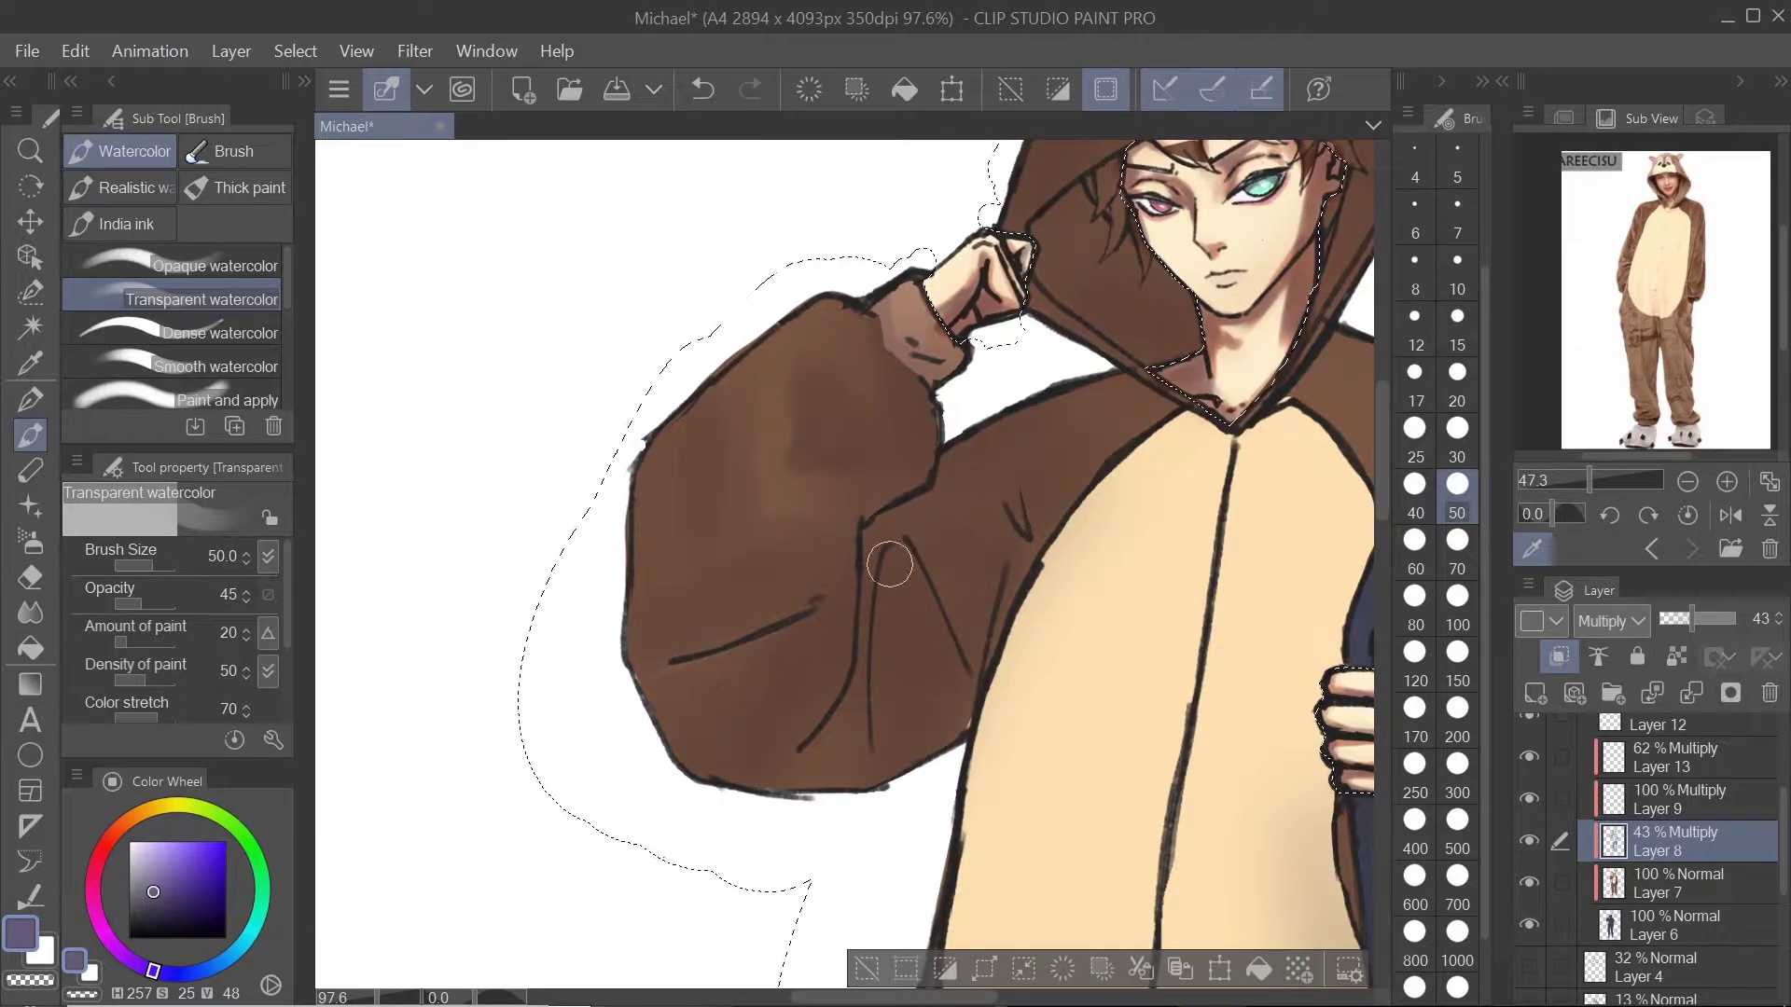
Step: Paint lengthwise shadow streaks on the cream belly panel and shade the strap-side sleeve at size 50
scroll(1126, 399, "down", 2)
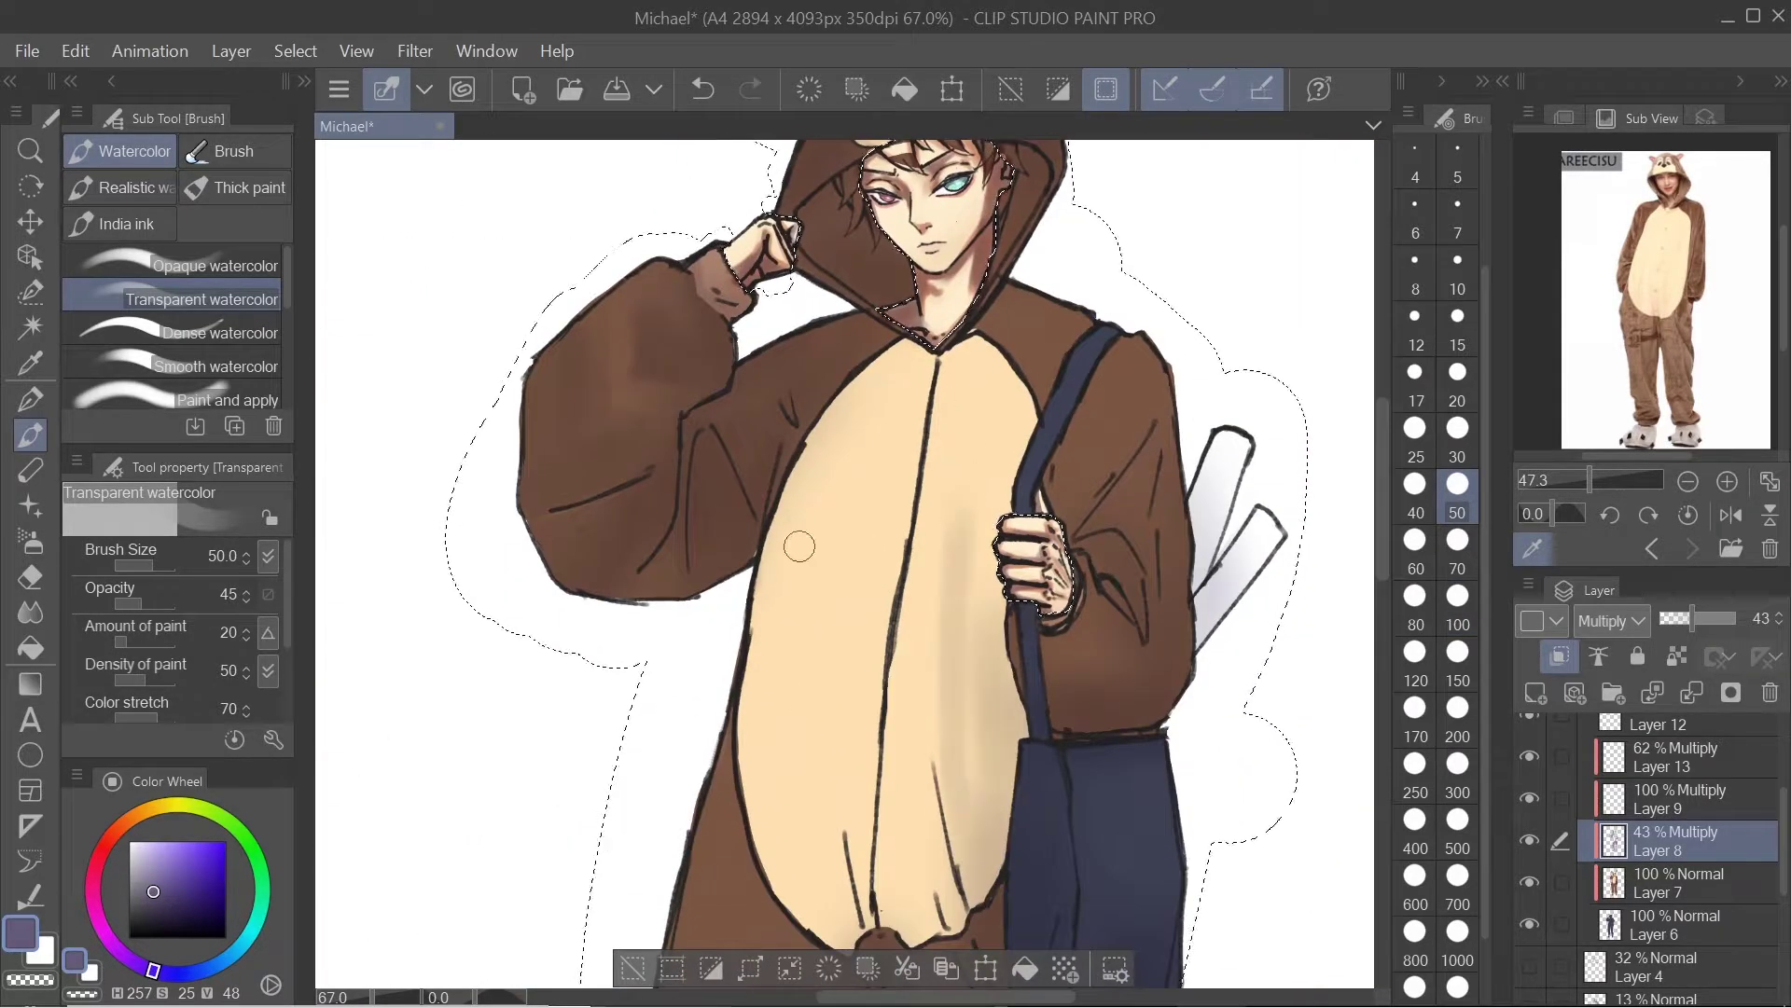
left_click_drag(975, 606, 979, 570)
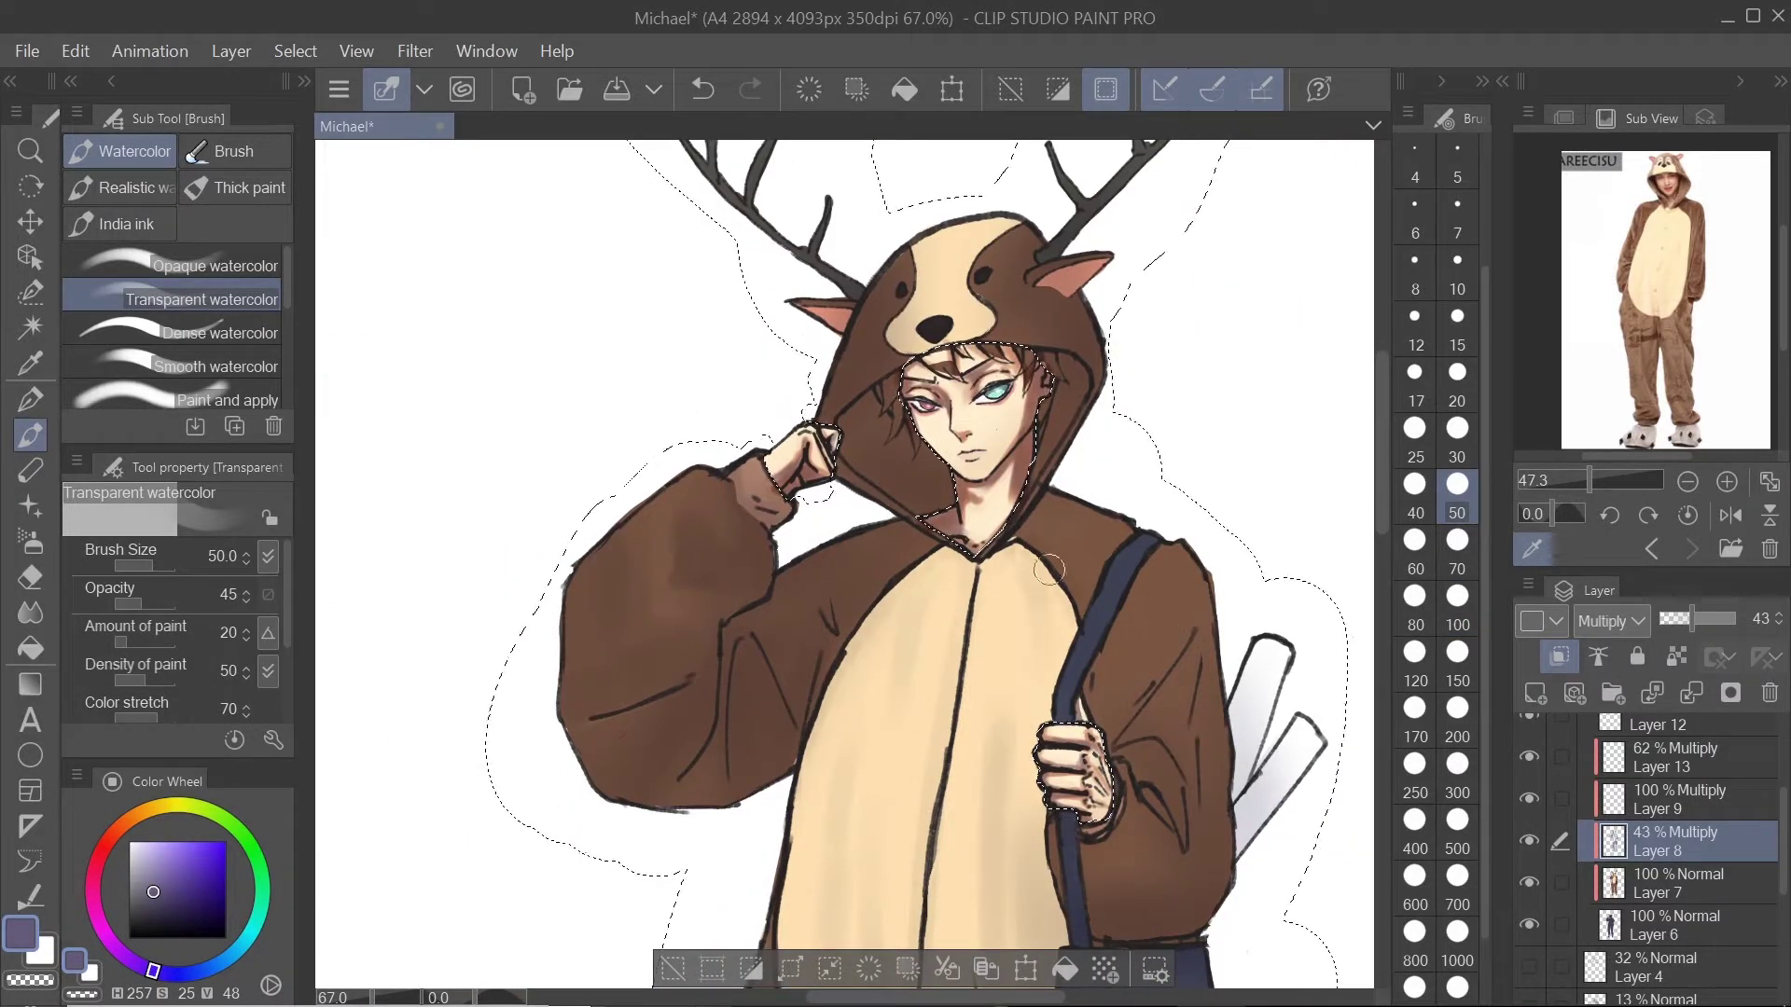
left_click_drag(1103, 883, 935, 752)
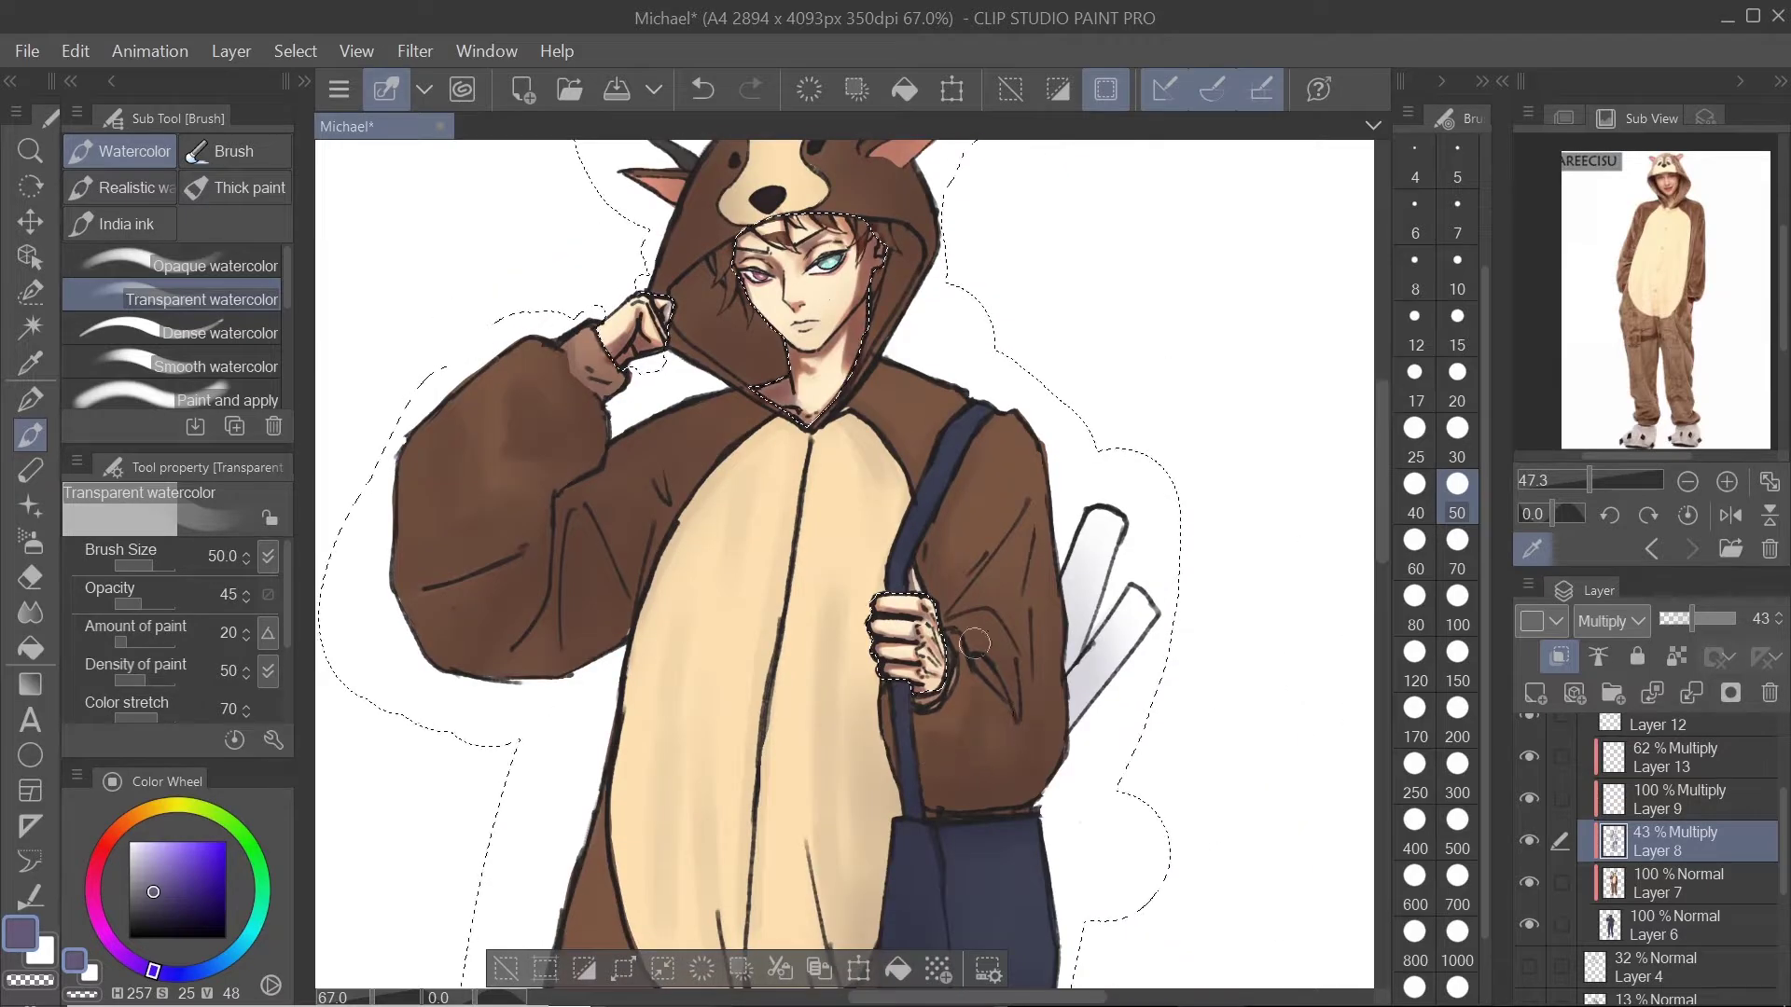
left_click_drag(1005, 613, 1201, 370)
Step: Shade the folds of both trouser legs and the ankle cuffs with Transparent watercolor at sizes 50 and 30
left_click_drag(839, 932, 914, 653)
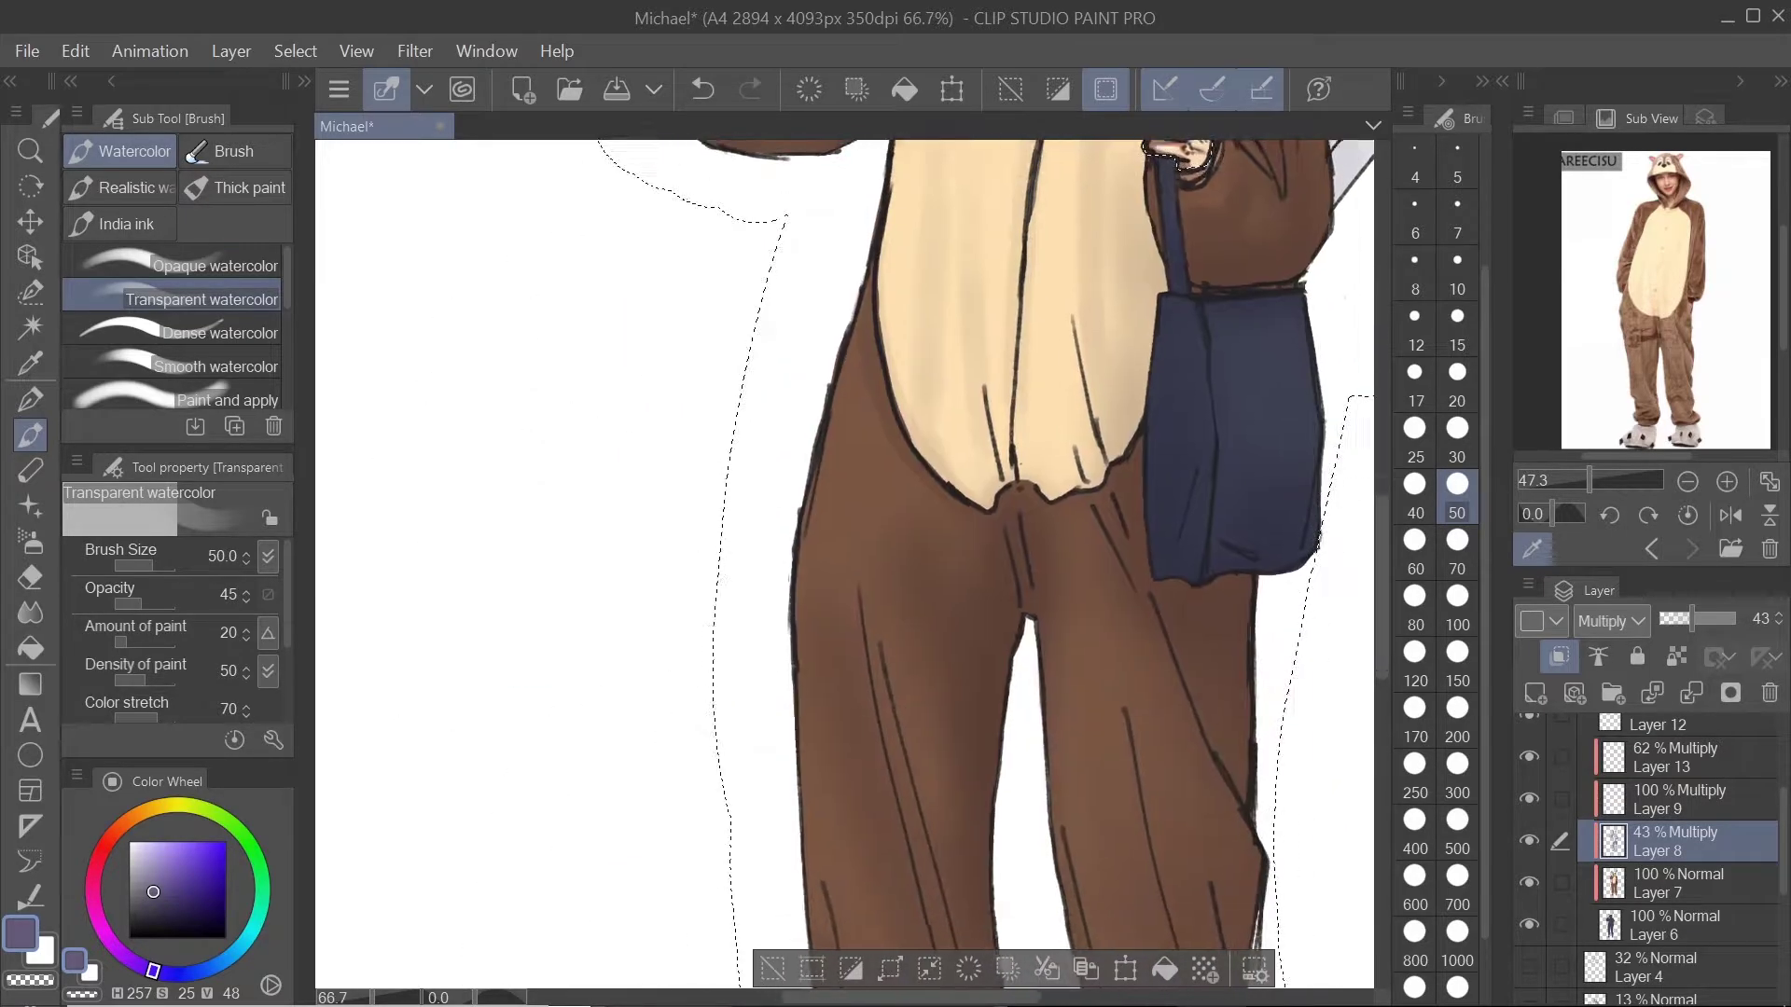
left_click_drag(879, 776, 796, 823)
scroll(795, 822, "down", 2)
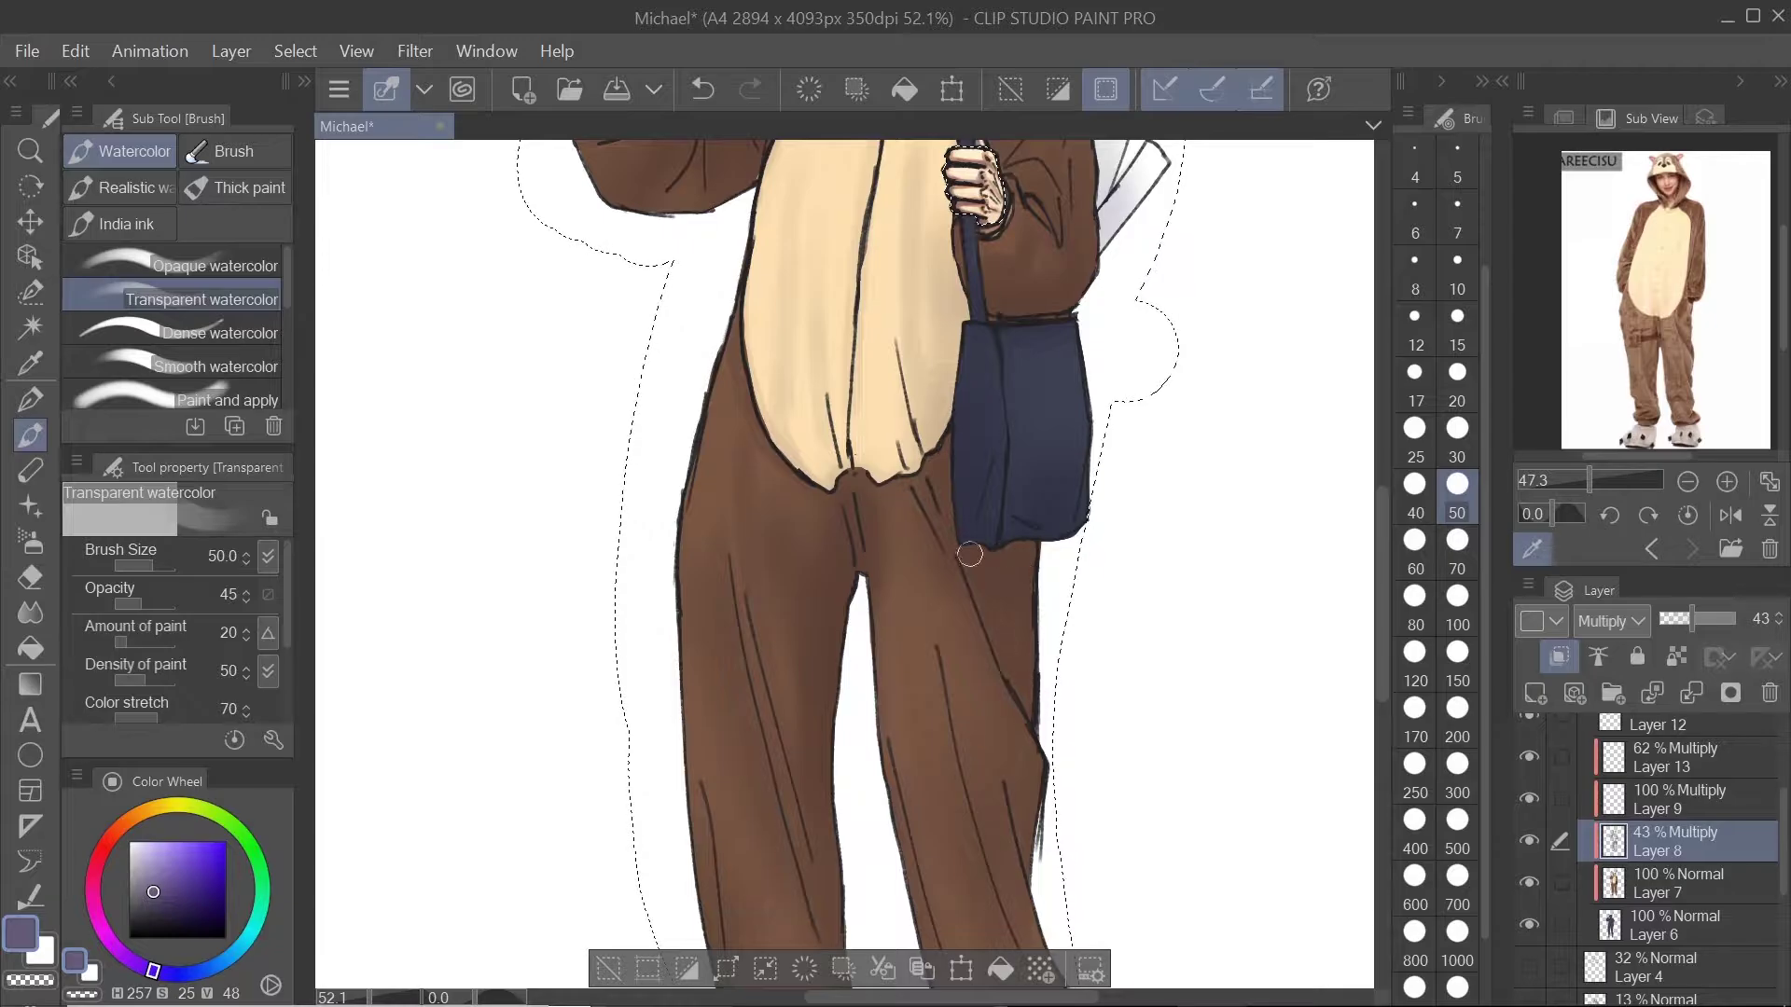
scroll(845, 371, "down", 3)
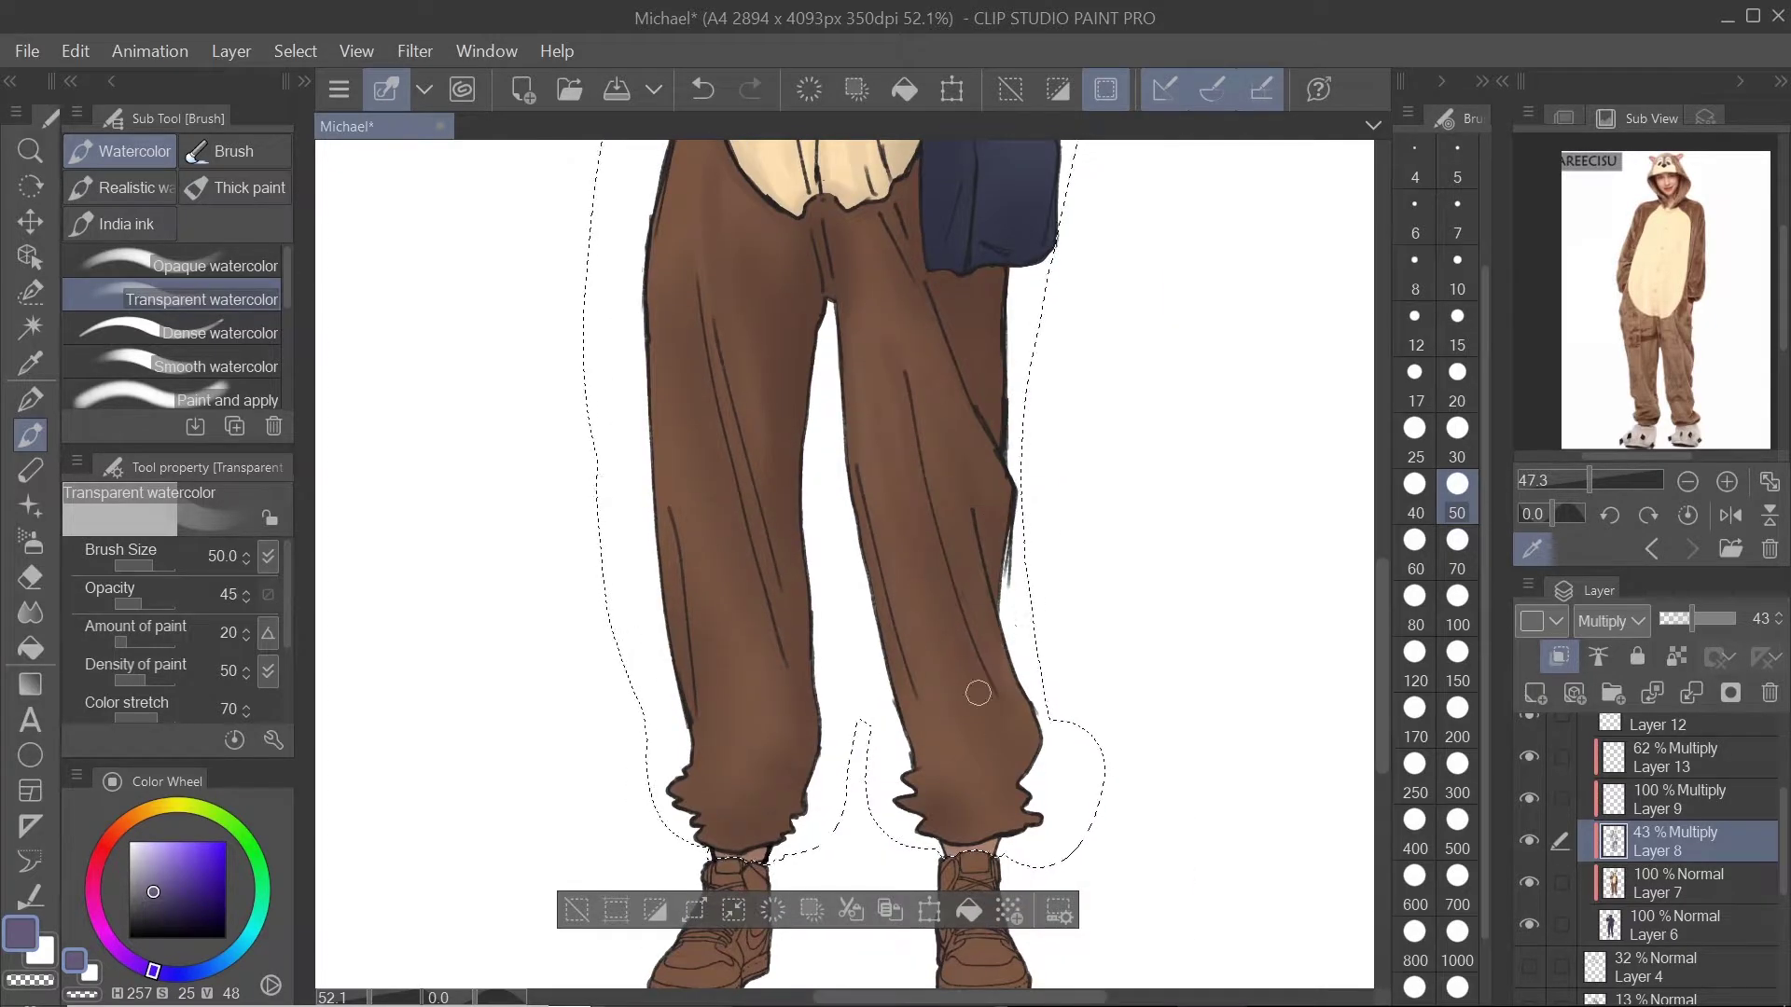
scroll(1070, 746, "up", 2)
key("bracketleft")
key("bracketleft")
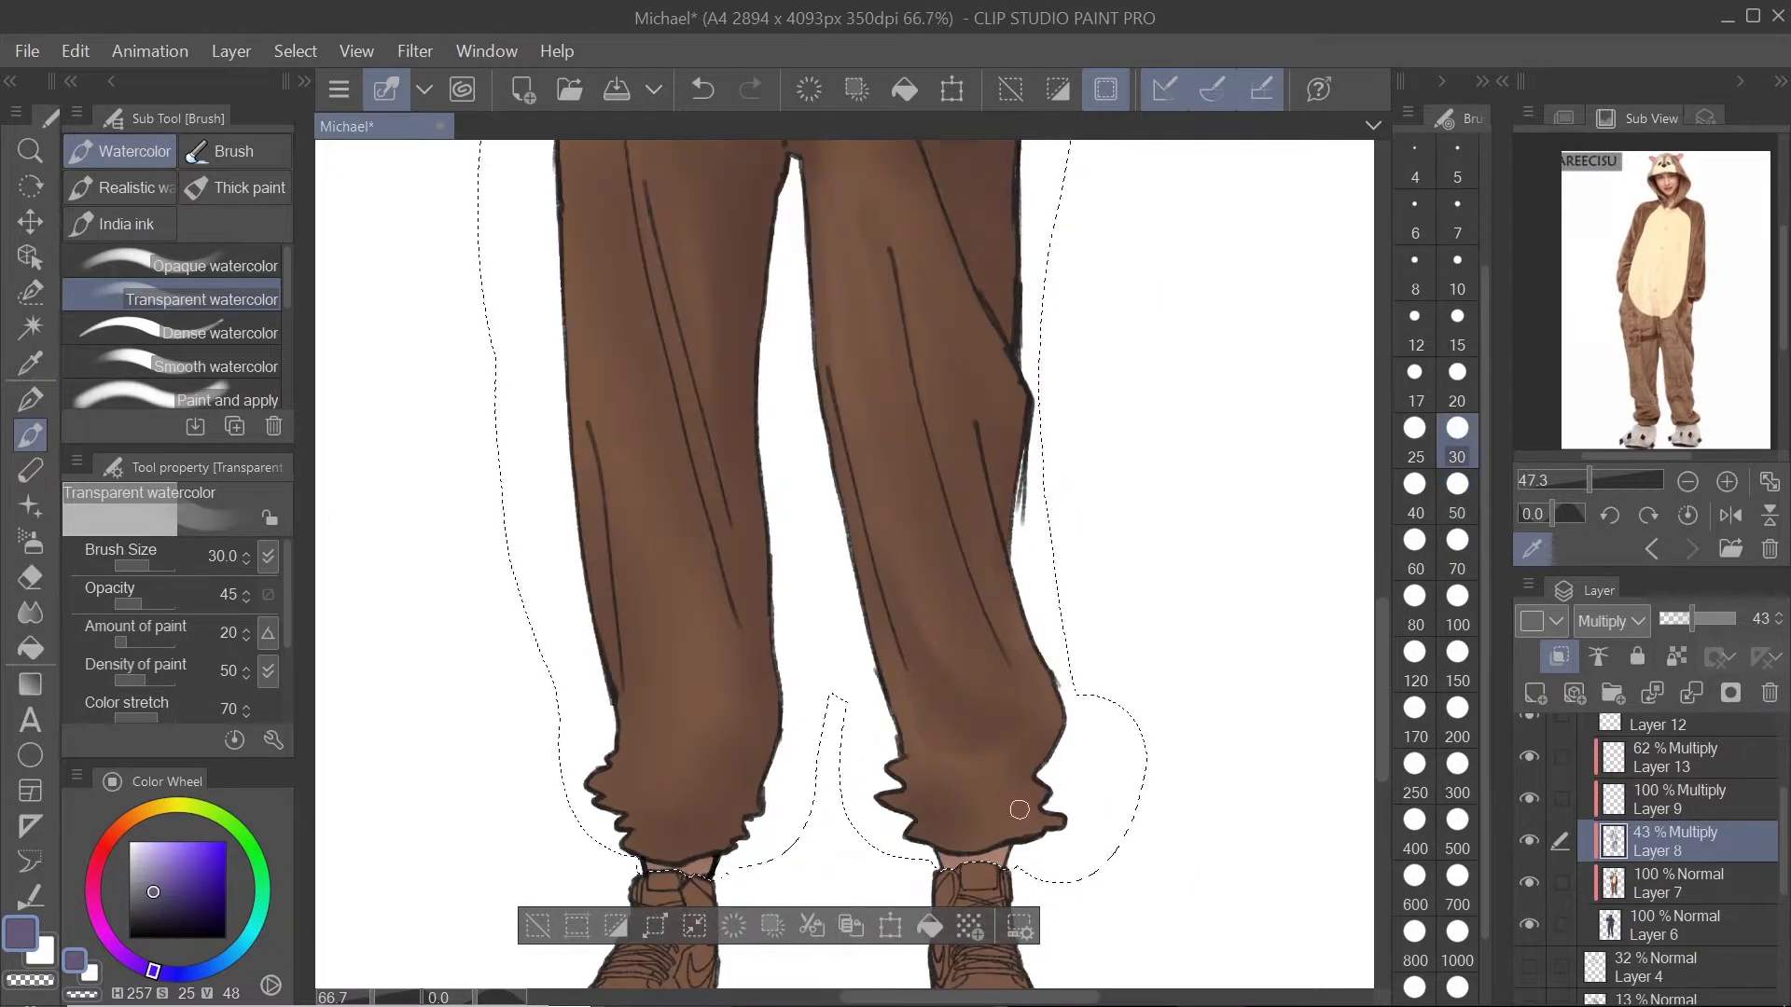
left_click_drag(1037, 679, 1188, 571)
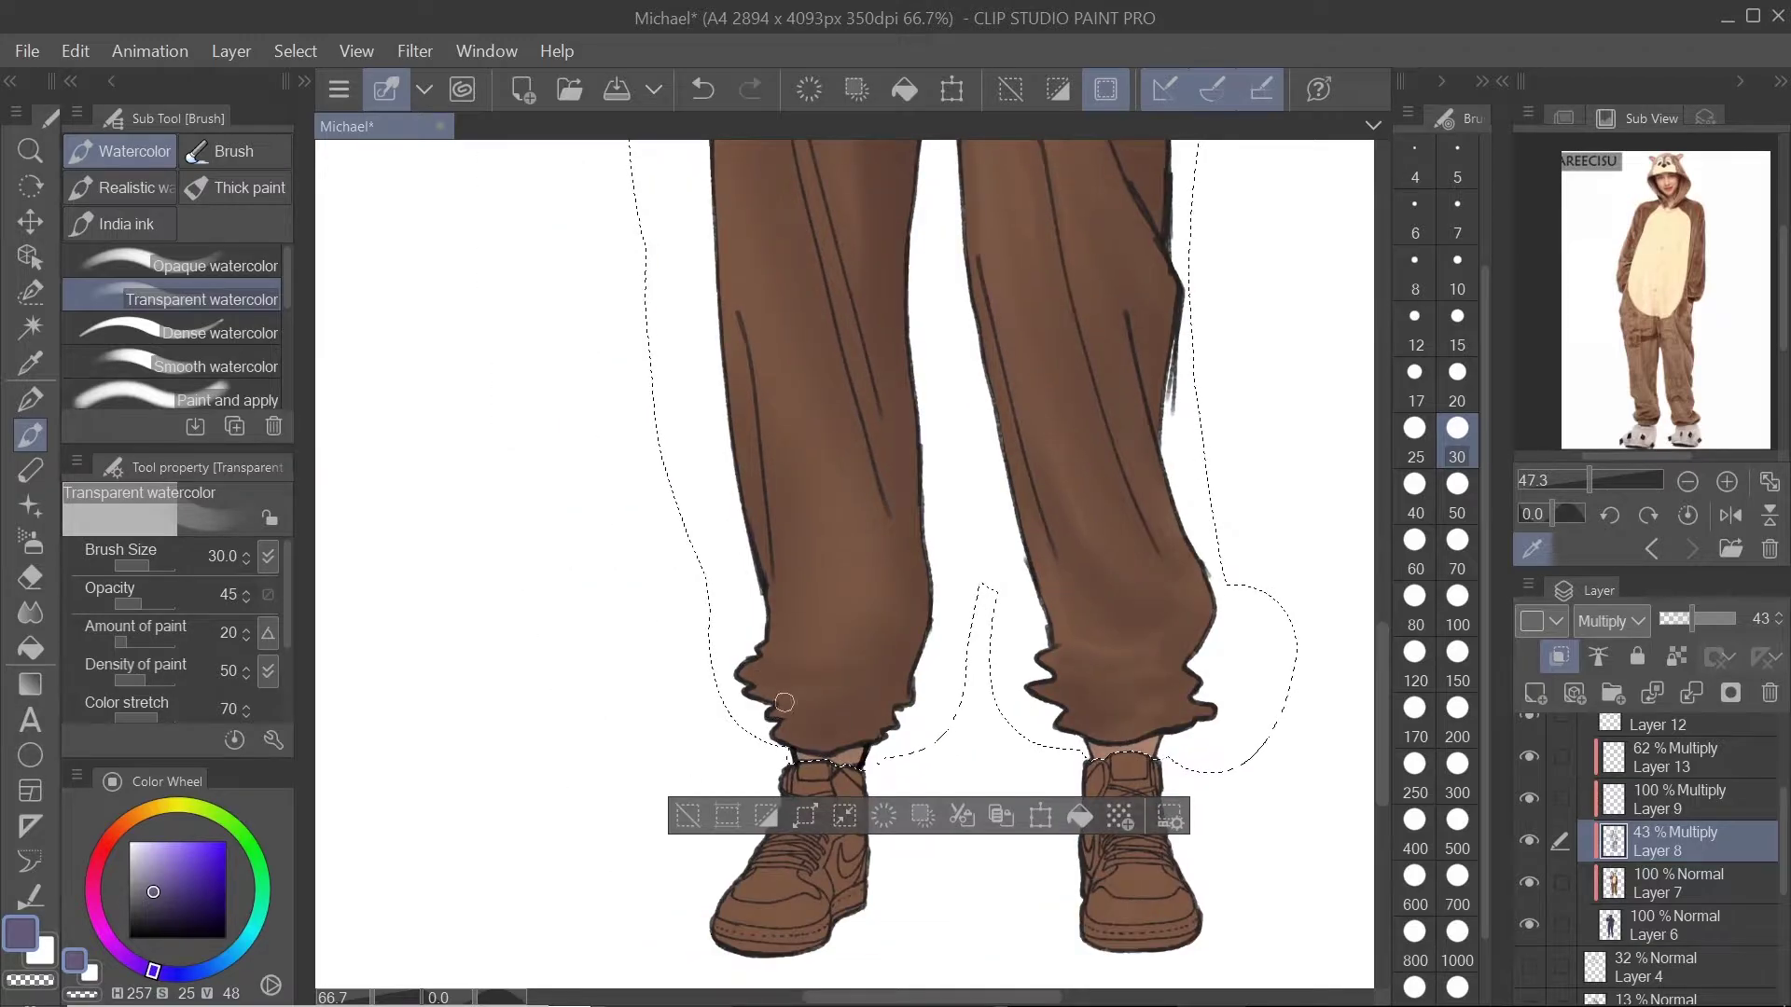
scroll(823, 608, "up", 10)
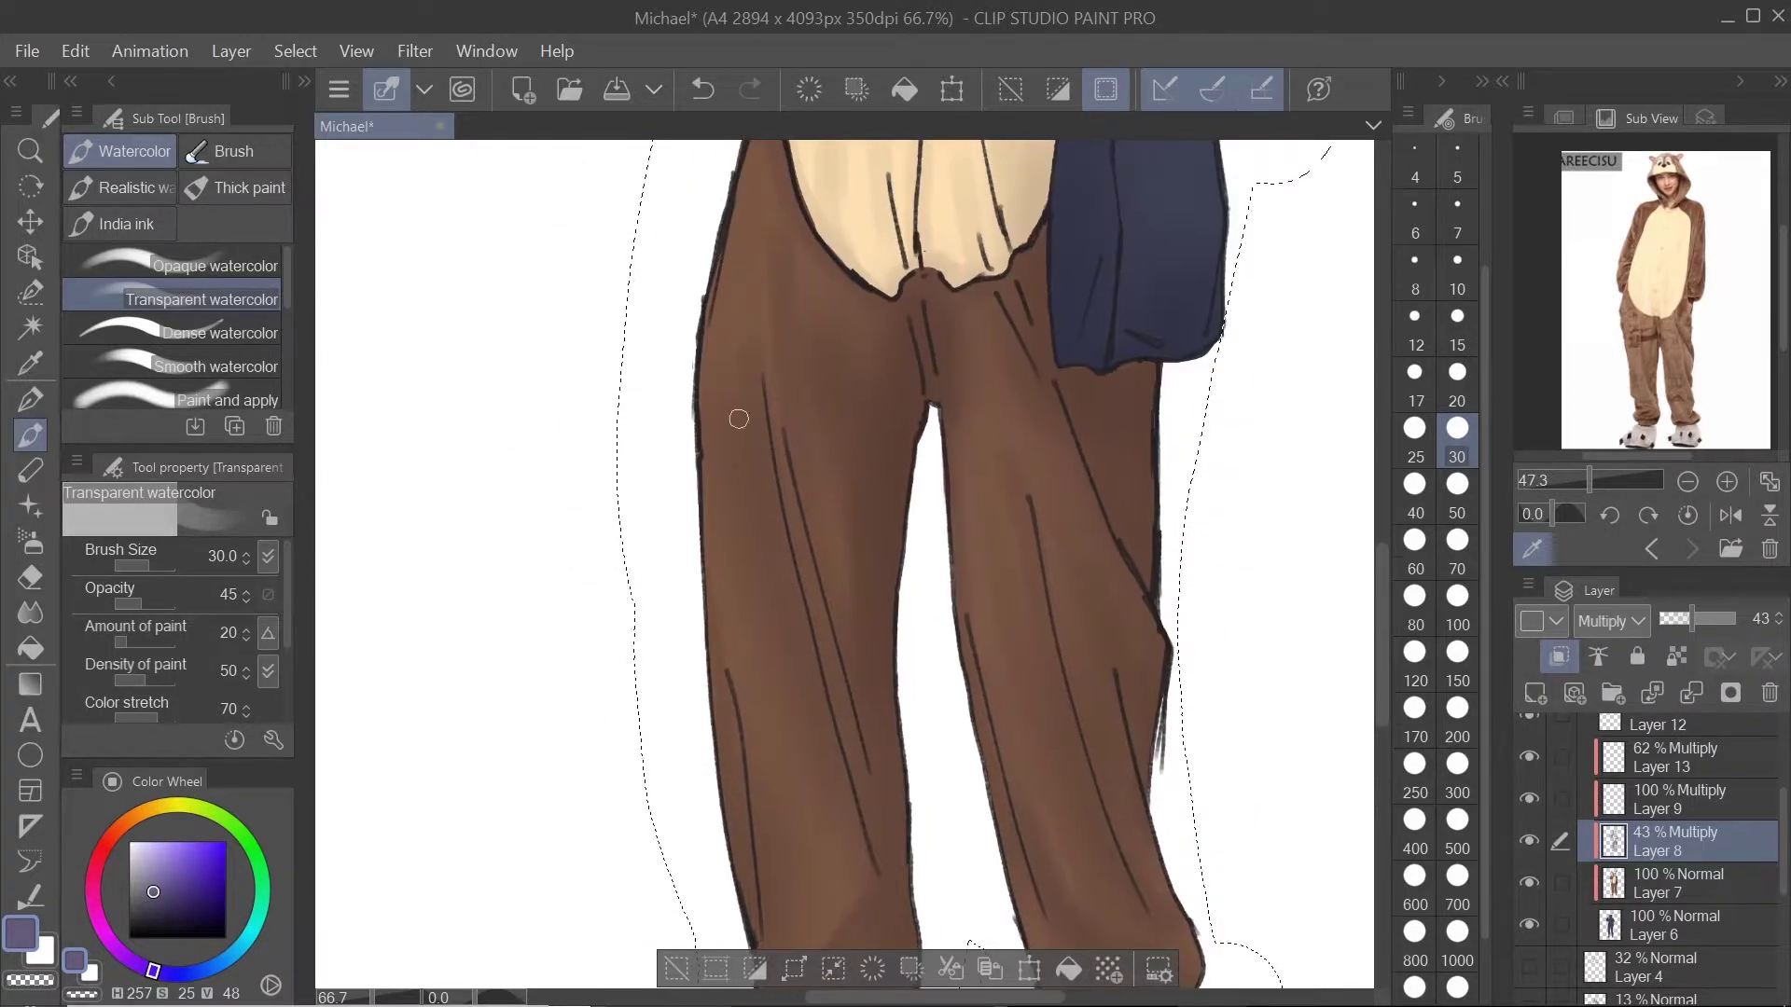
key("bracketright")
key("bracketright")
key("bracketright")
key("bracketright")
key("bracketright")
key("bracketright")
key("bracketright")
key("bracketright")
key("bracketright")
key("bracketright")
key("ctrl+z")
scroll(653, 522, "down", 2)
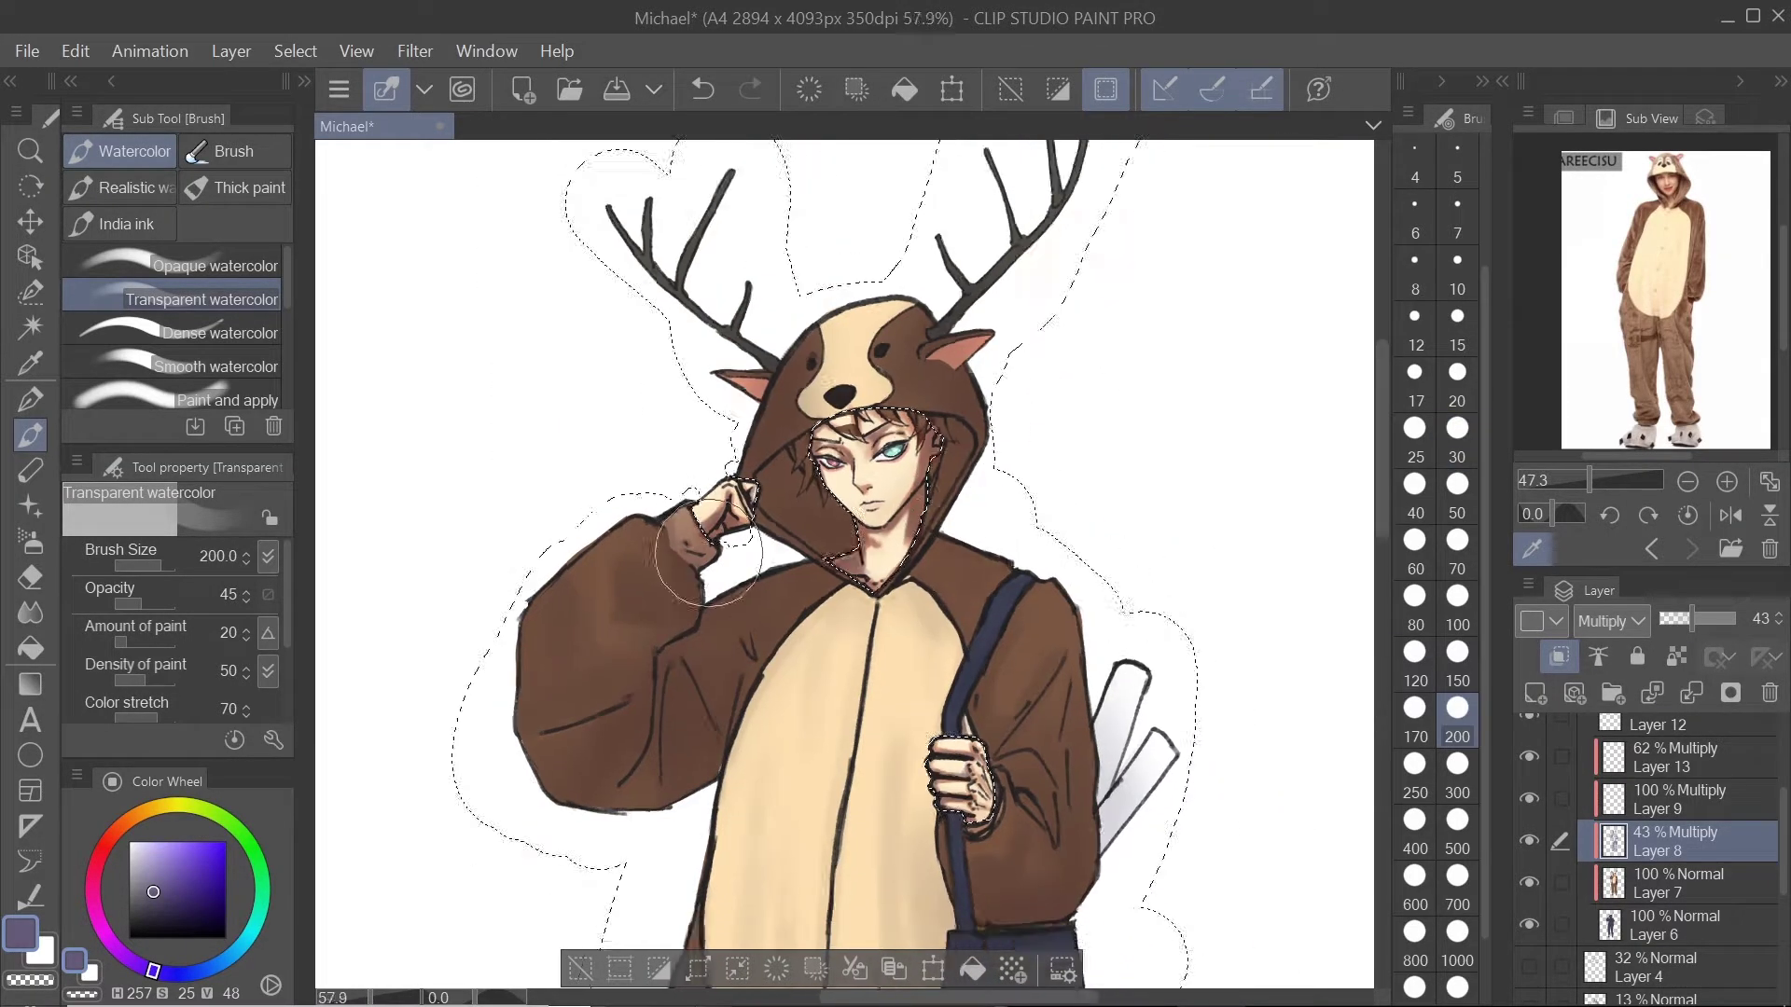
Step: On Layer 9, paint darker shadows on the raised arm's cuff with Opaque watercolor at size 15 and undo the last stroke
left_click(215, 266)
scroll(933, 560, "up", 1)
left_click(1641, 799)
scroll(1119, 503, "up", 4)
scroll(833, 730, "up", 5)
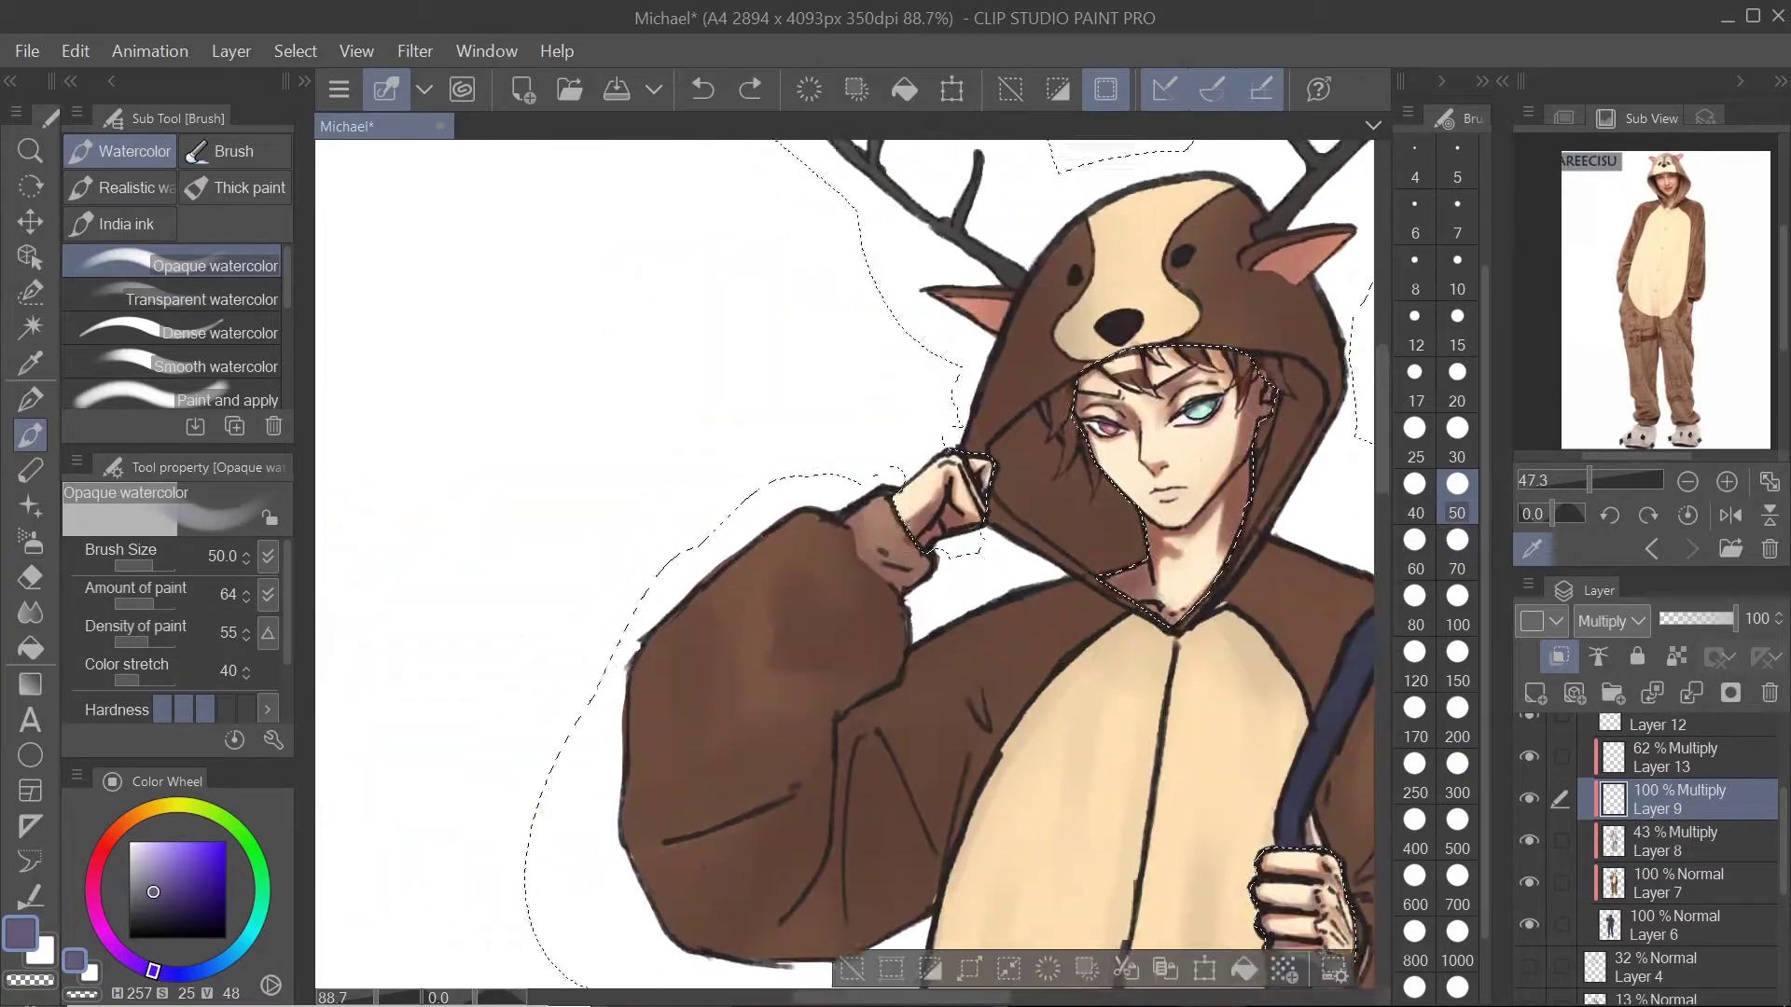
key("bracketleft")
key("bracketleft")
key("bracketleft")
key("bracketleft")
key("bracketleft")
key("bracketleft")
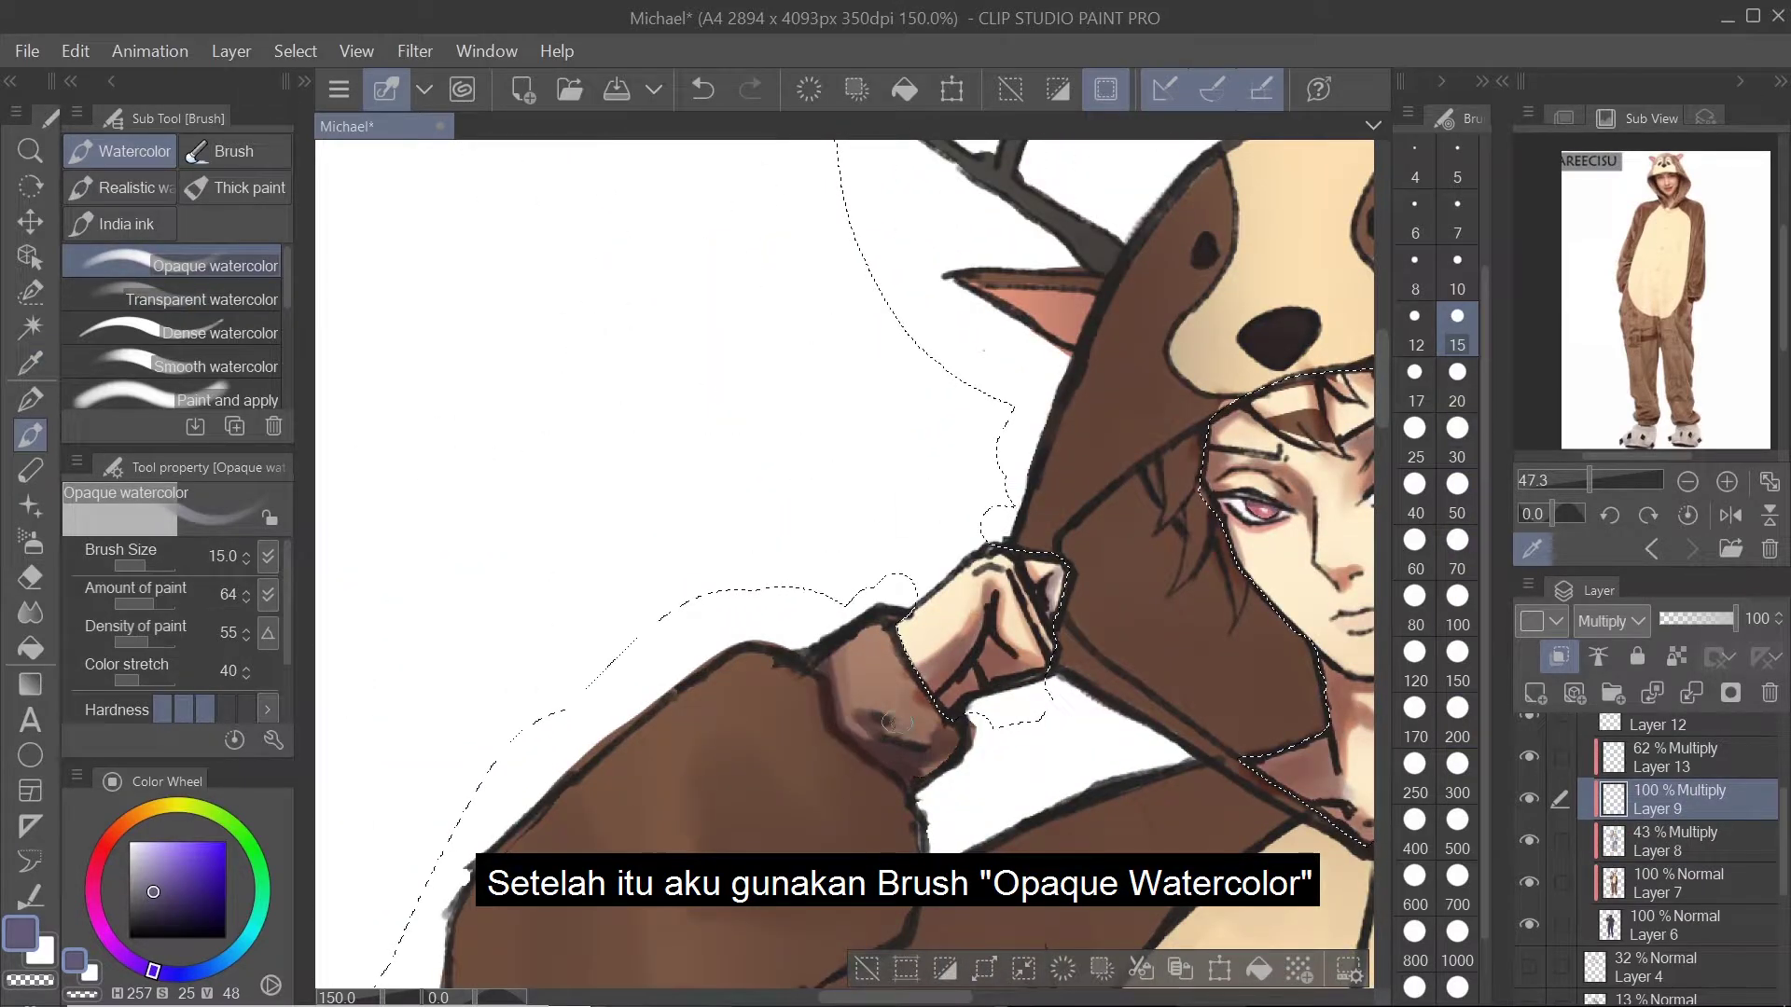
left_click_drag(897, 709, 867, 644)
left_click_drag(858, 753, 918, 655)
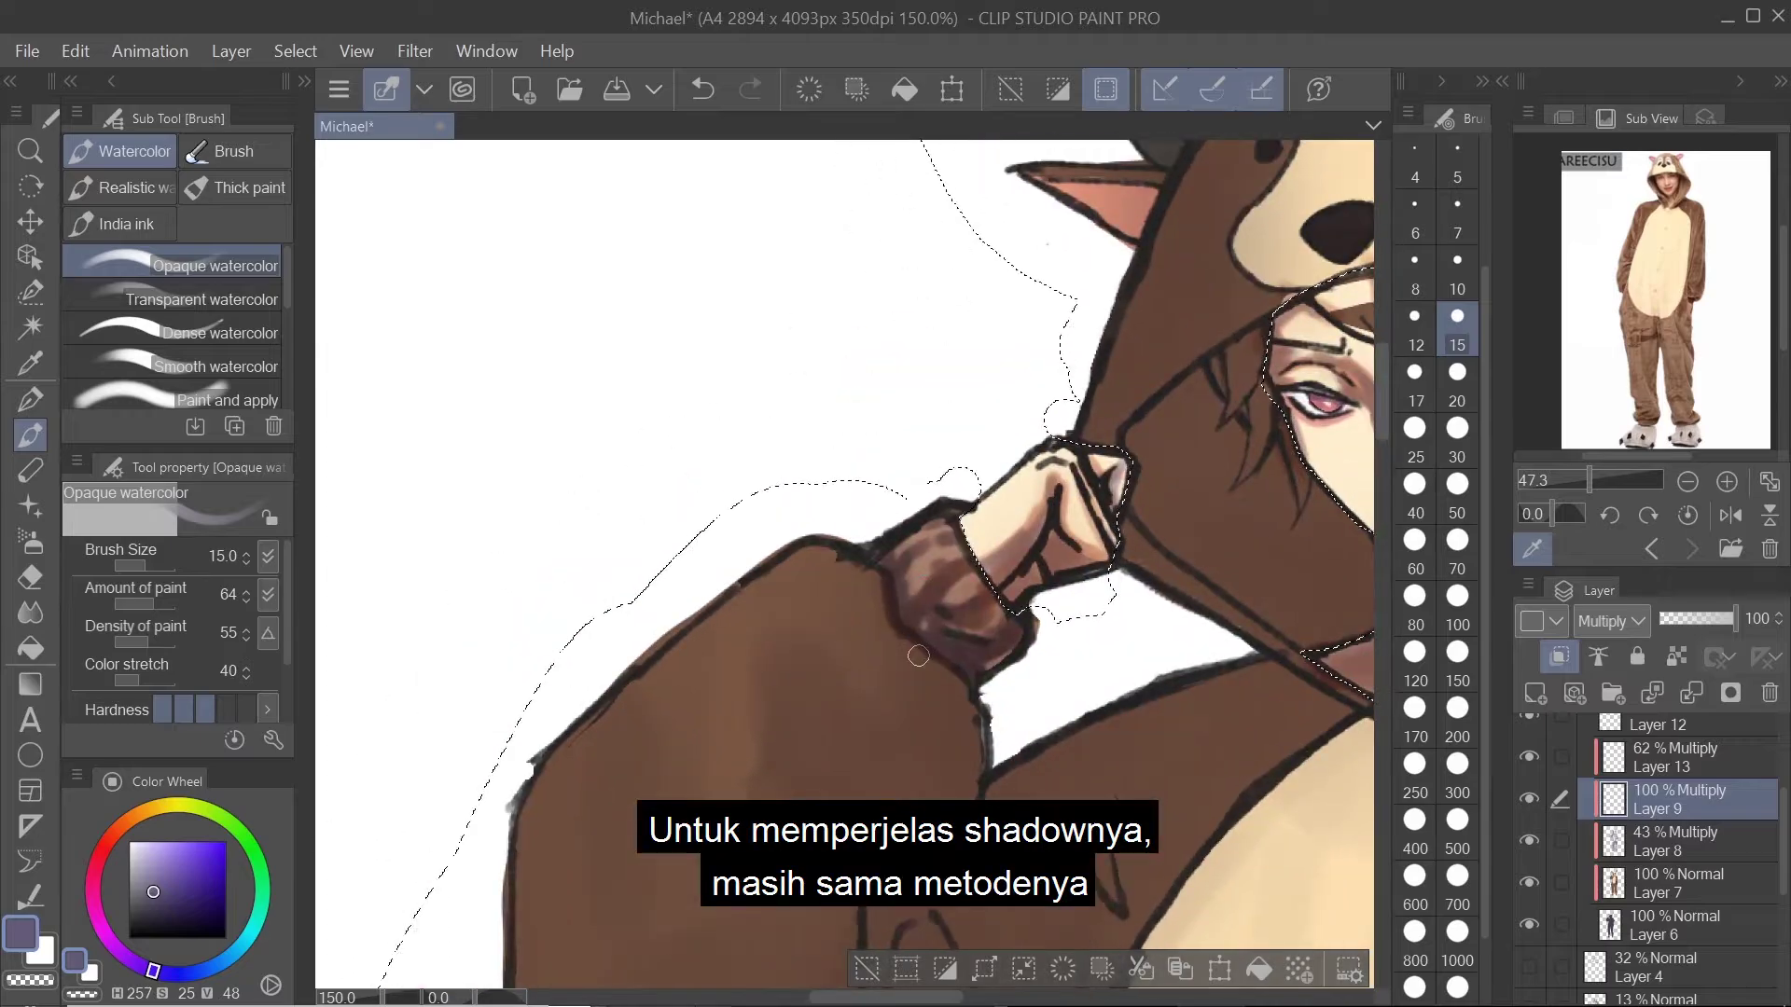
left_click(719, 89)
Step: Add a new layer directly above Layer 8, set to Multiply at 63% opacity
left_click(1676, 841)
left_click(1535, 693)
left_click(1612, 620)
left_click_drag(1734, 618, 1708, 619)
Step: On Layer 14, shade the folds of the raised sleeve just below the cuff with Opaque watercolor, starting at brush size 50
key("bracketright")
key("bracketright")
key("bracketright")
key("bracketright")
key("bracketright")
key("bracketright")
key("bracketright")
key("bracketright")
left_click_drag(821, 653, 951, 747)
key("bracketleft")
key("bracketleft")
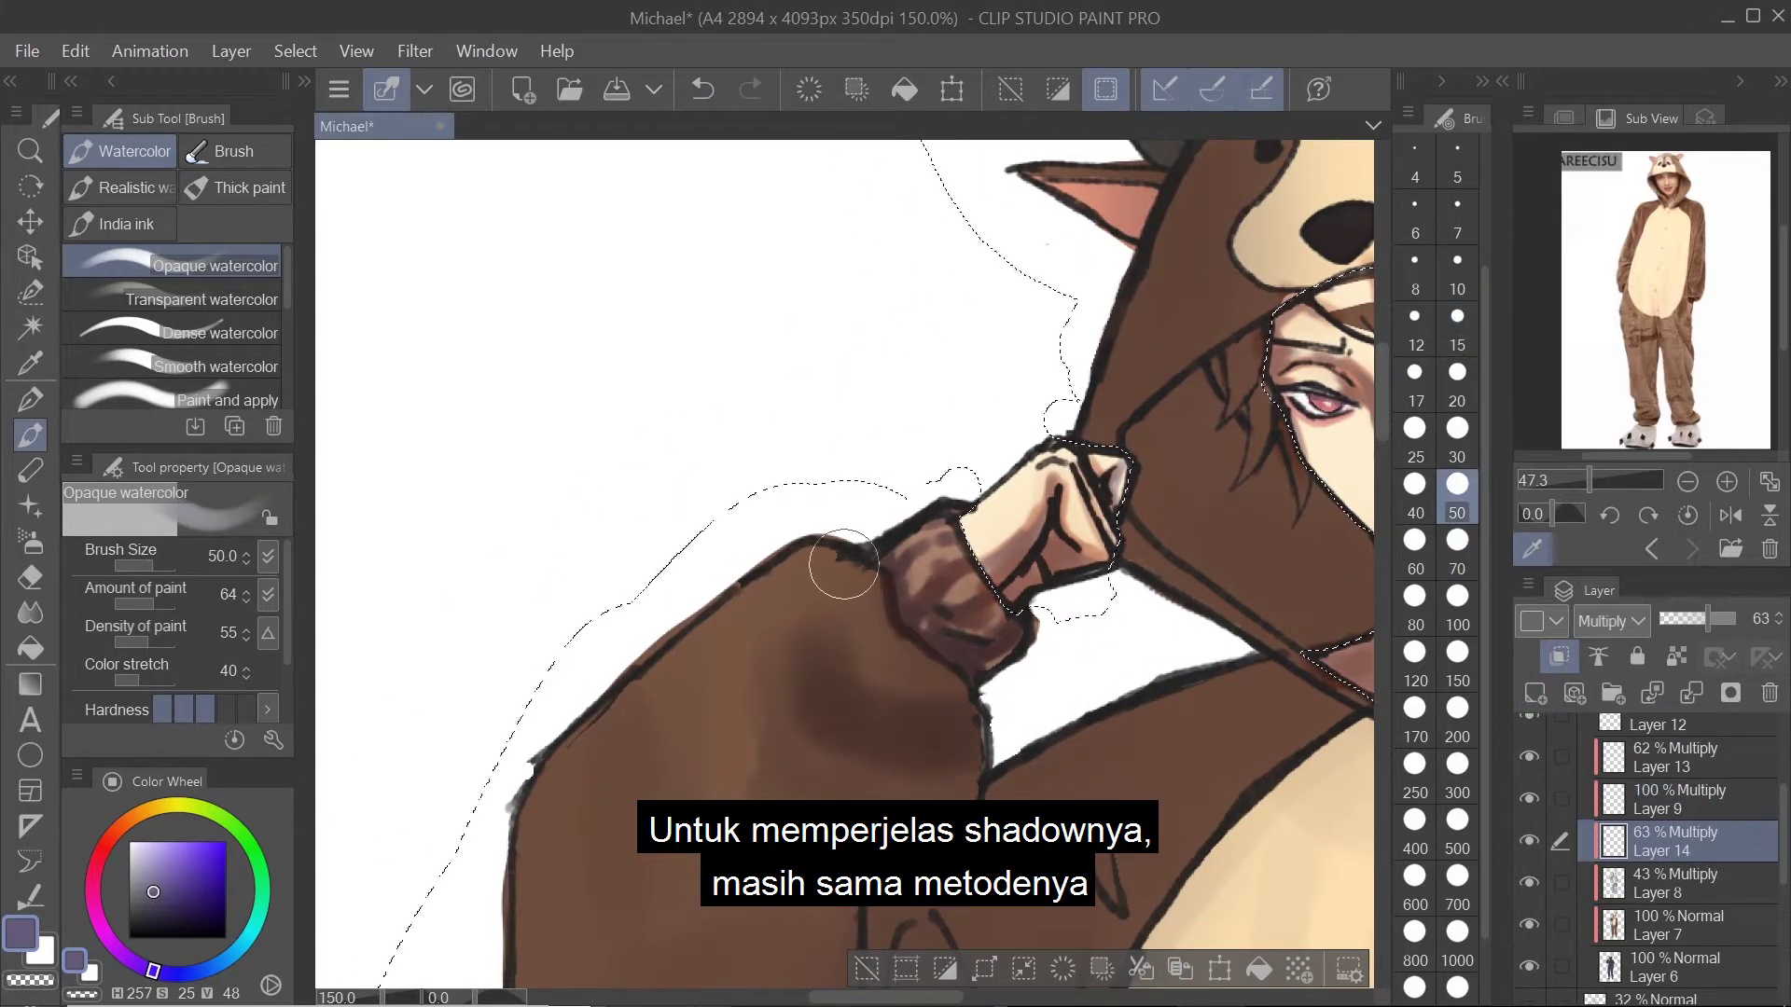
key("bracketleft")
key("bracketleft")
key("bracketleft")
key("bracketleft")
left_click_drag(880, 571, 955, 752)
mouse_move(811, 654)
left_mouse_down()
mouse_move(971, 765)
mouse_move(802, 694)
mouse_move(760, 759)
left_mouse_up()
Step: Shade the broad outer part of the raised sleeve with Opaque watercolor at brush size 150
key("bracketright")
key("bracketright")
key("bracketright")
key("bracketright")
scroll(597, 766, "up", 1)
scroll(819, 719, "down", 4)
scroll(818, 719, "up", 2)
key("bracketright")
key("bracketright")
key("bracketright")
key("bracketright")
key("bracketright")
key("bracketright")
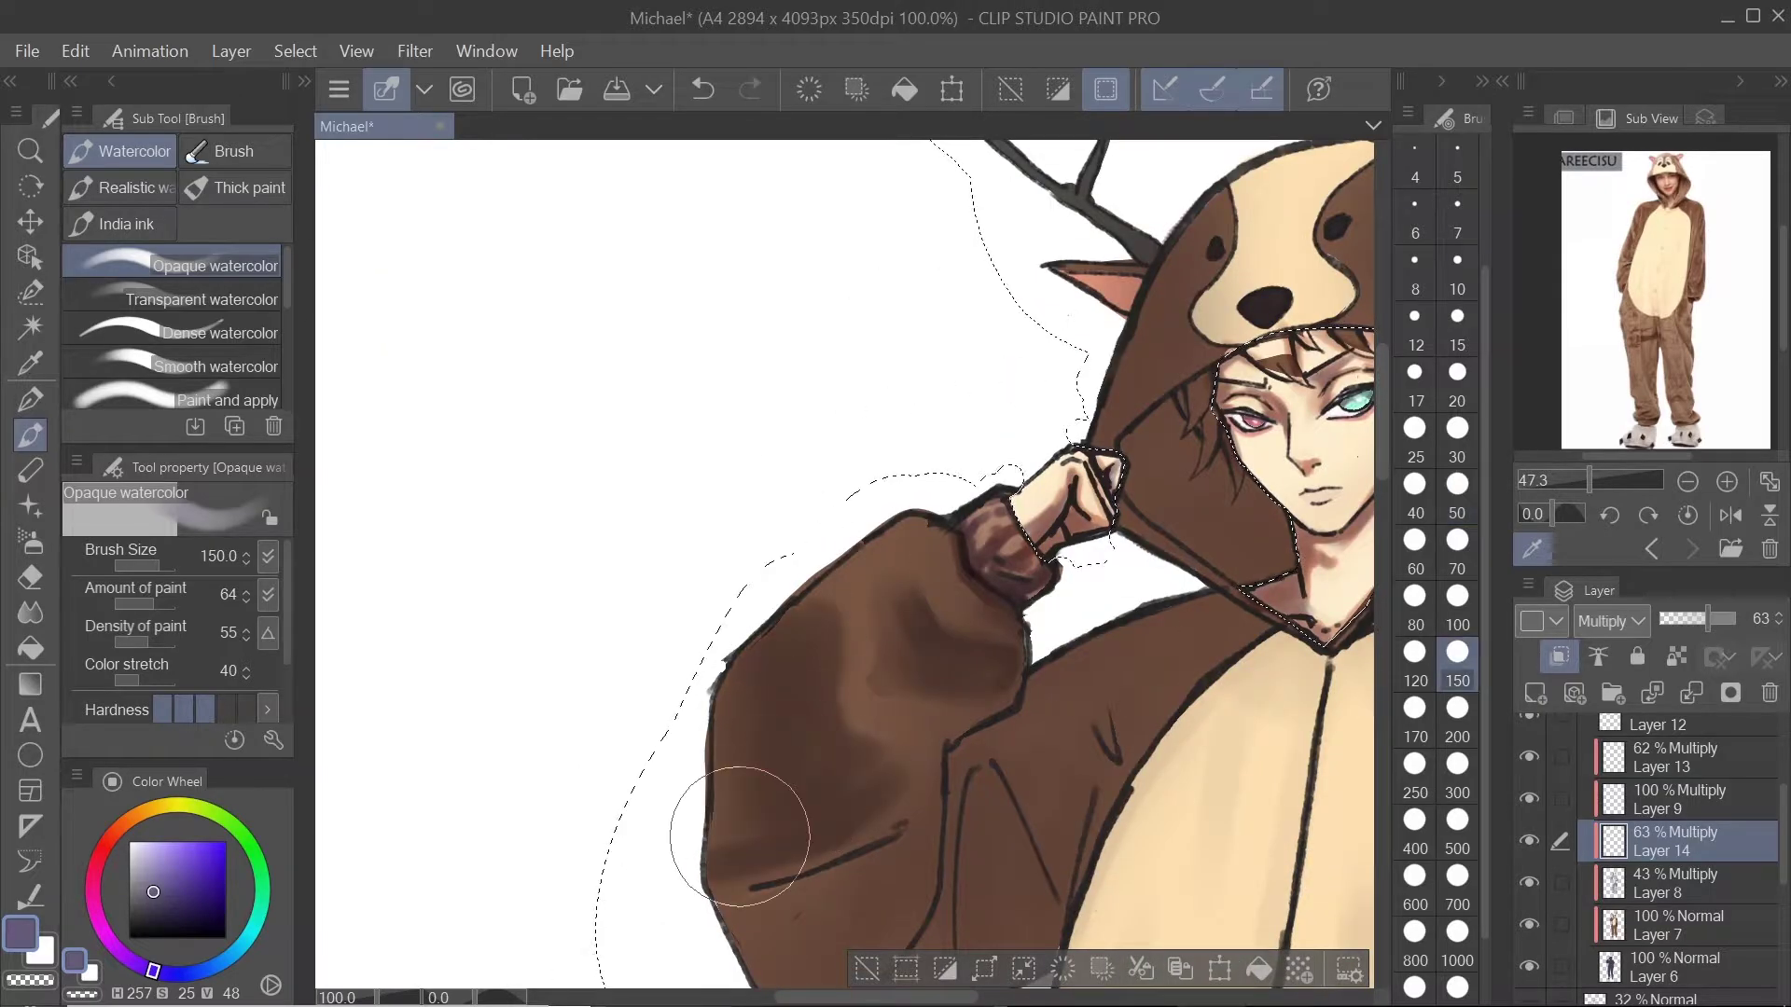
Step: Shade the lower folds of the raised sleeve around the elbow crease at sizes 50 and 30, undoing unwanted strokes
key("bracketleft")
key("bracketleft")
key("bracketleft")
key("bracketleft")
key("bracketleft")
key("bracketleft")
left_click_drag(911, 773, 1021, 724)
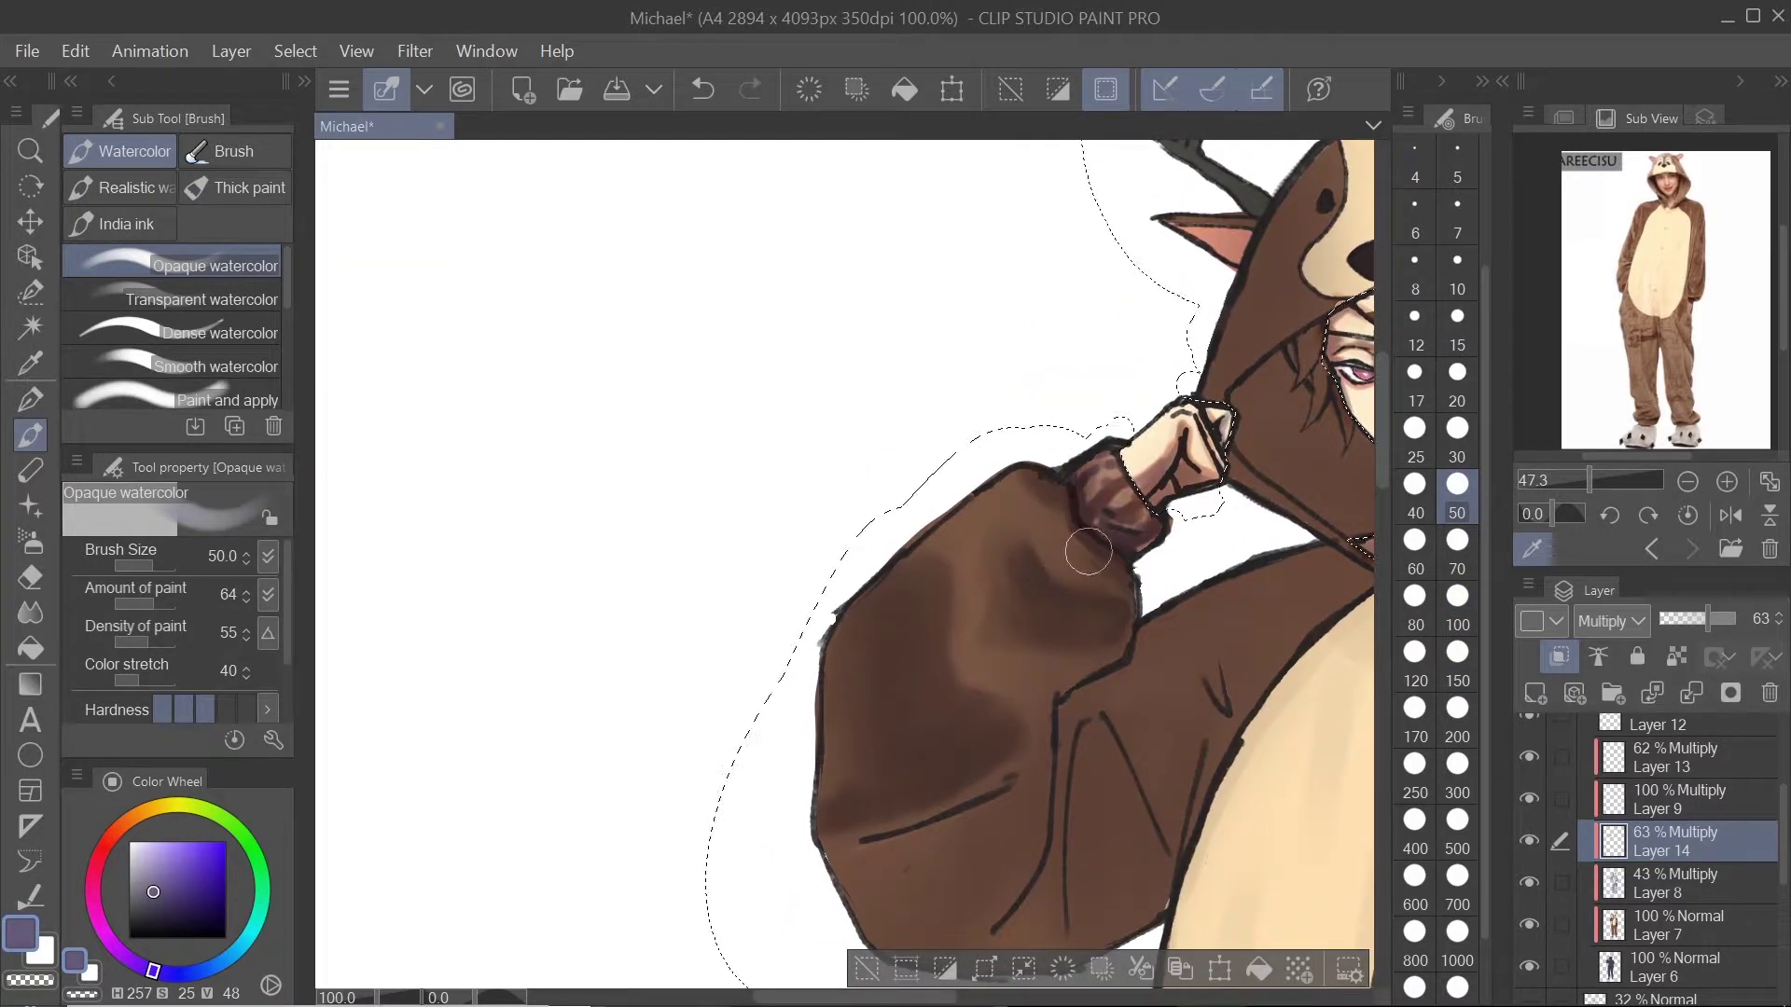
left_click_drag(1089, 552, 1145, 427)
mouse_move(947, 737)
left_mouse_down()
mouse_move(1068, 635)
mouse_move(1012, 780)
left_mouse_up()
key("ctrl+z")
left_click(1457, 440)
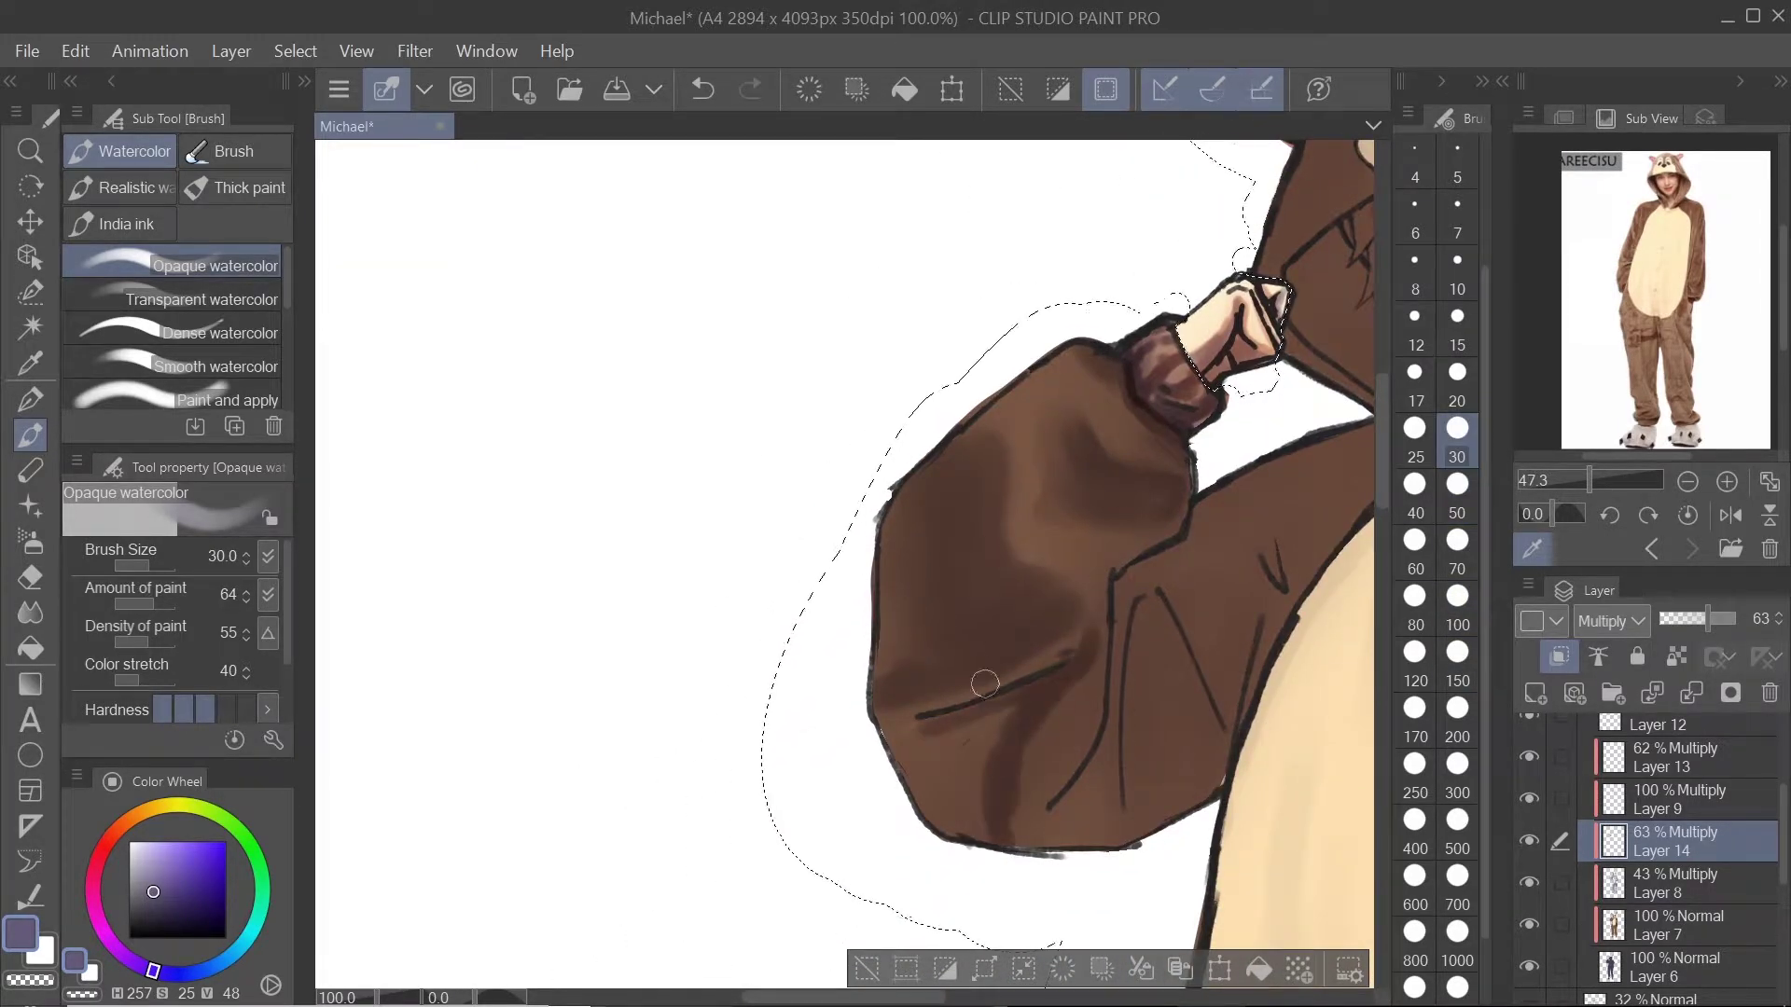
key("ctrl+z")
left_click(1457, 484)
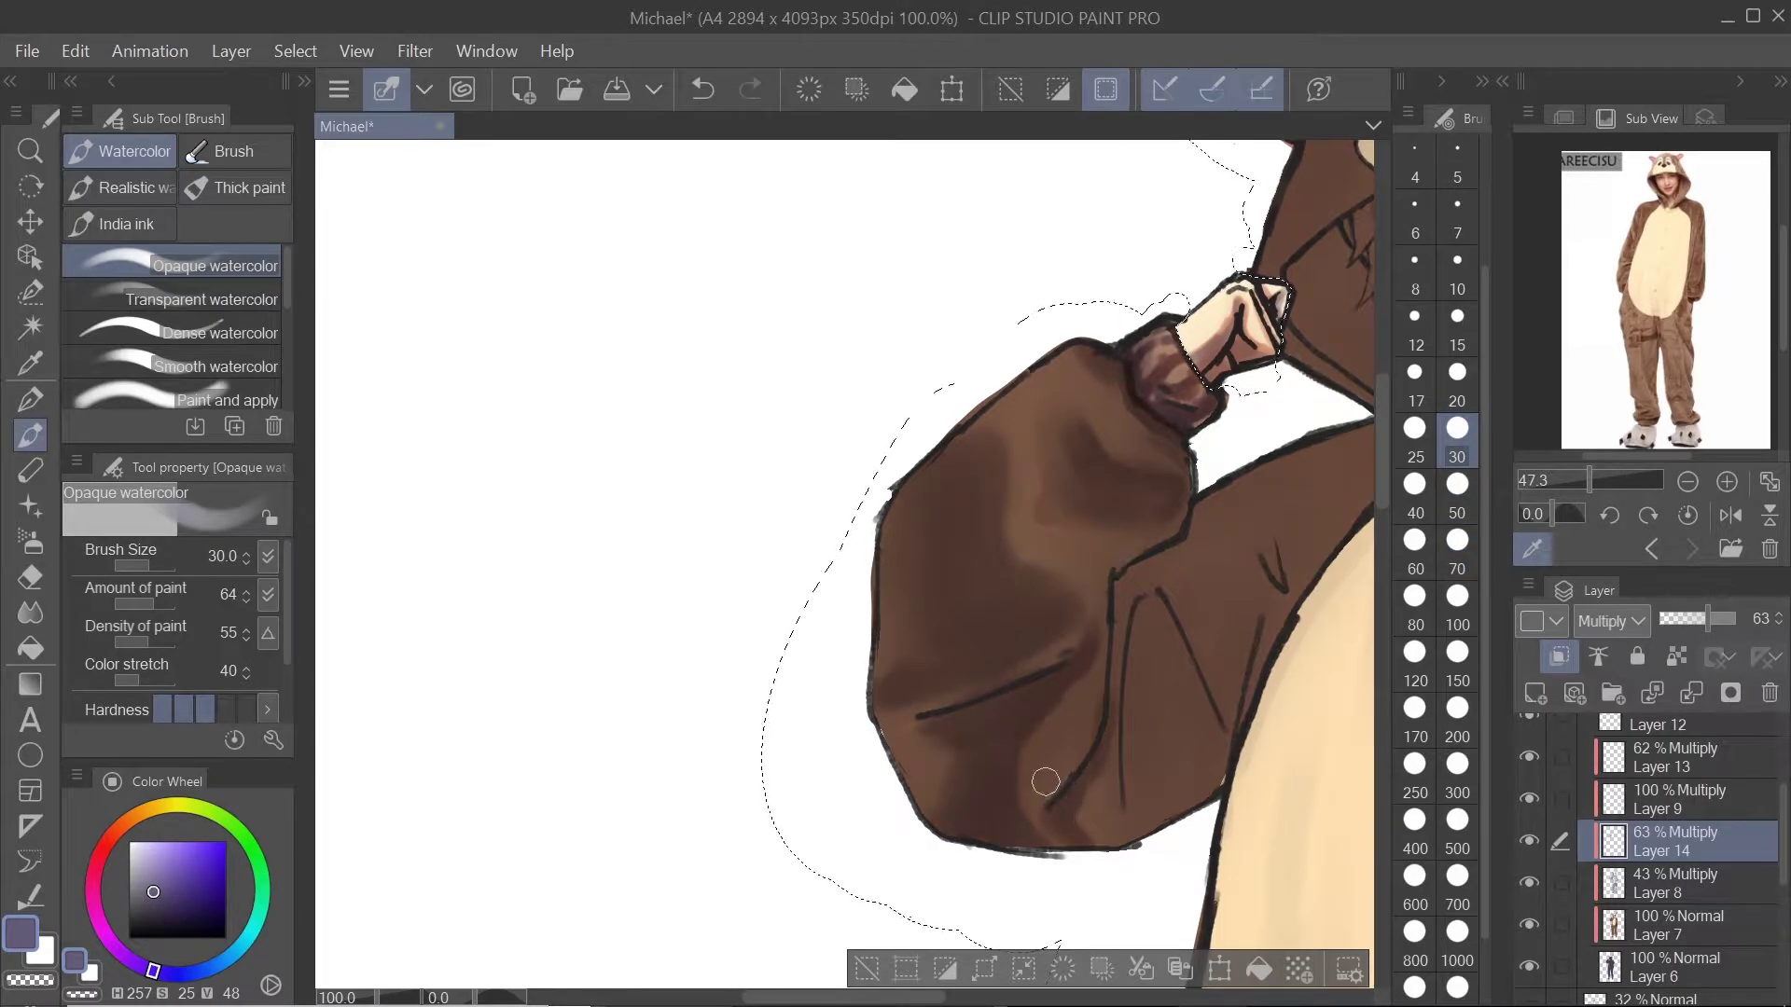
Step: Shade the sleeve's inner elbow folds and the underarm creases beside the torso at brush size 30
scroll(1045, 782, "down", 8)
scroll(911, 631, "up", 10)
scroll(963, 687, "down", 2)
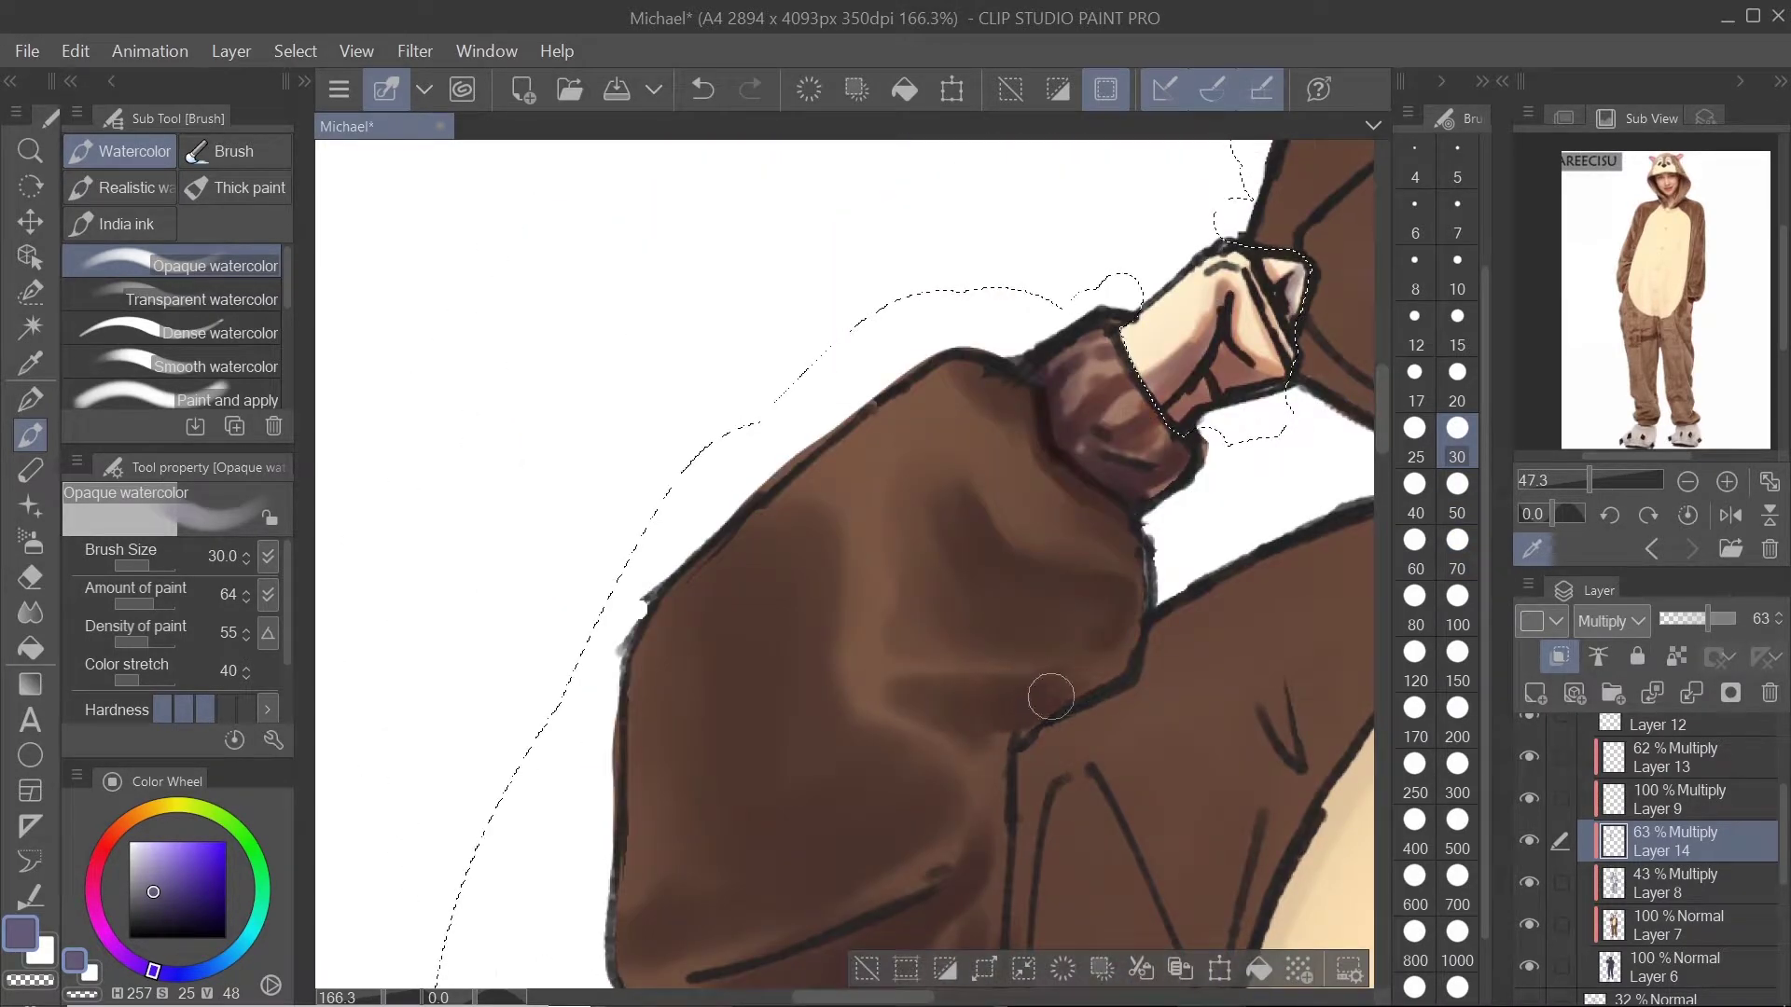
scroll(1051, 698, "down", 6)
scroll(1051, 698, "up", 3)
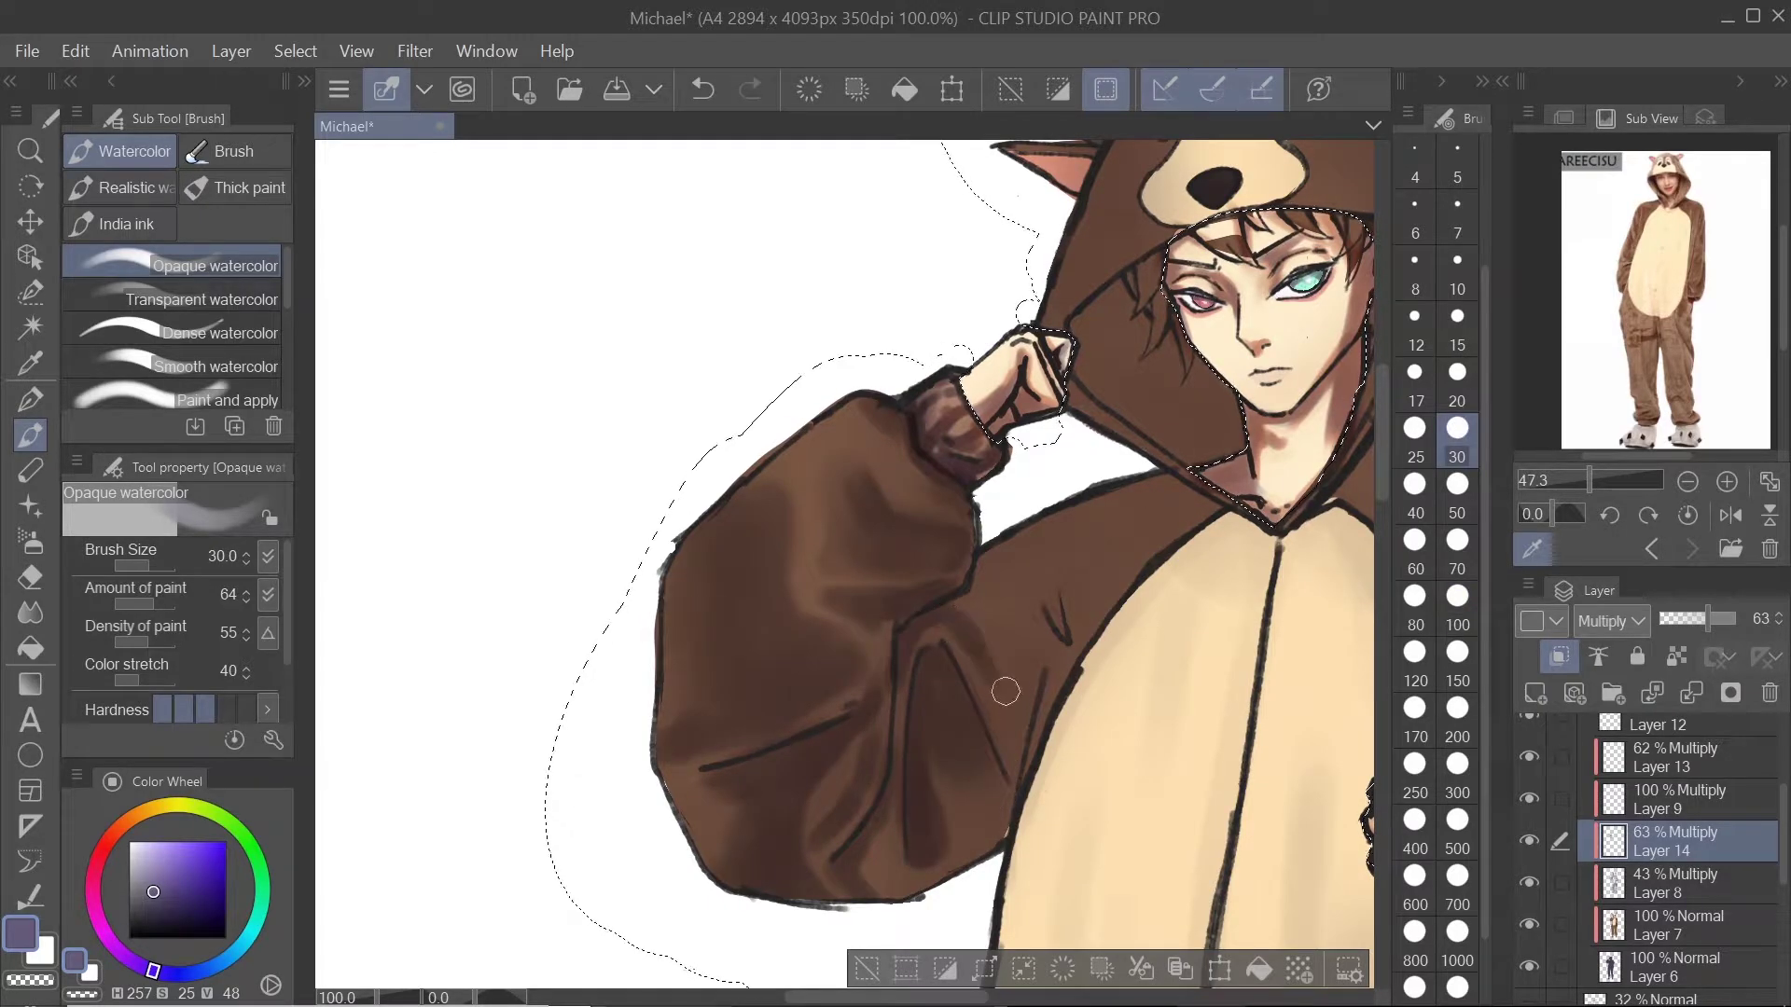
scroll(936, 616, "down", 3)
scroll(1026, 560, "up", 3)
Step: Shade the shoulder and chest folds between the raised sleeve and the cream panel, checking the costume in the reference photo
left_click(1457, 540)
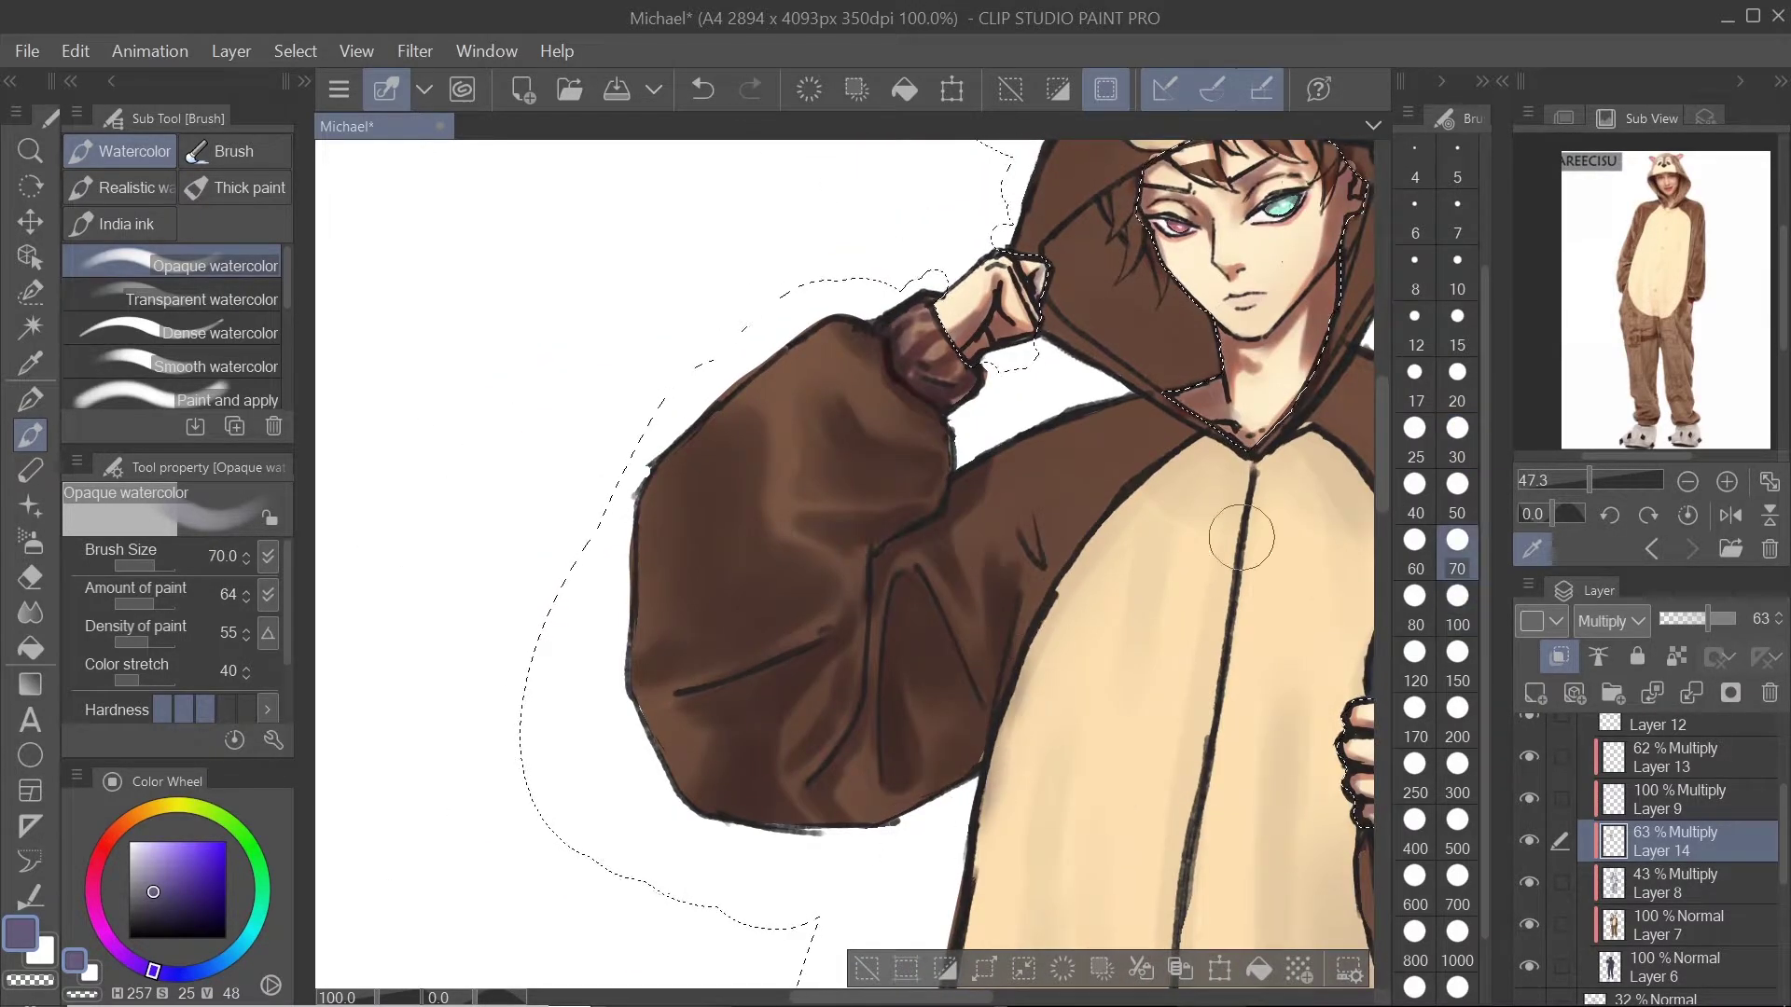
left_click(1457, 429)
left_click_drag(1001, 541, 952, 604)
scroll(1669, 308, "up", 5)
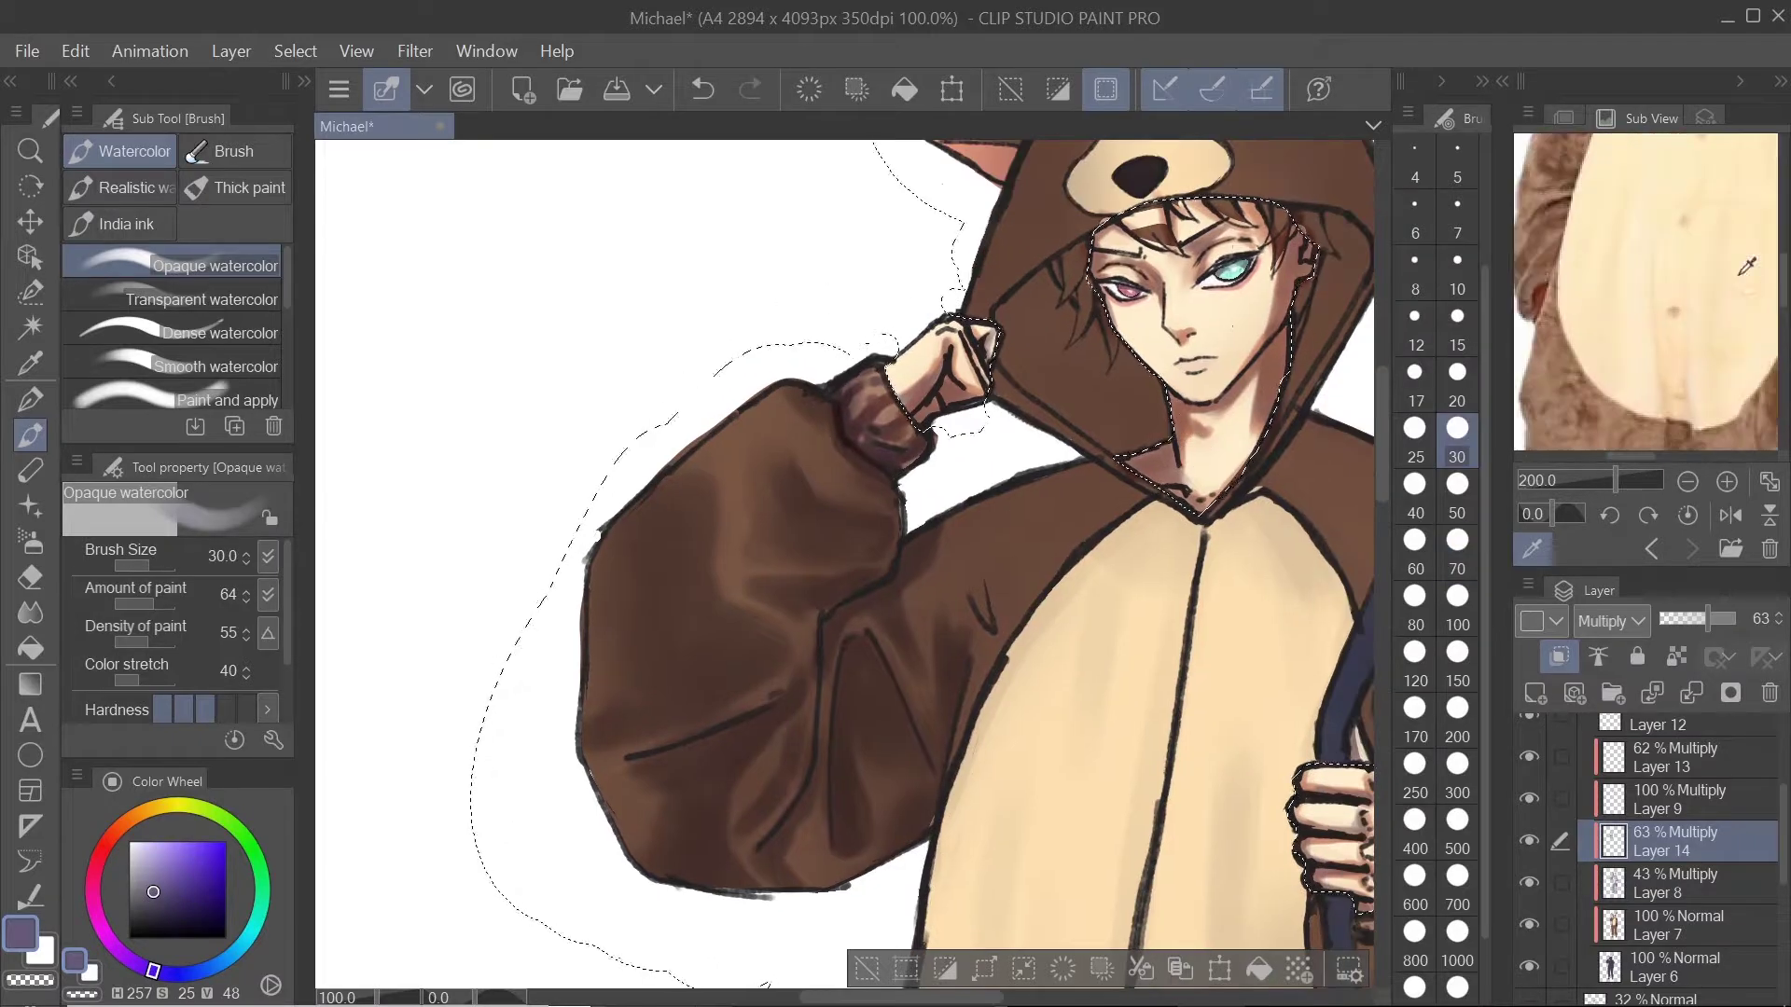
left_click_drag(1747, 268, 1763, 433)
left_click(1457, 373)
scroll(1031, 511, "down", 3)
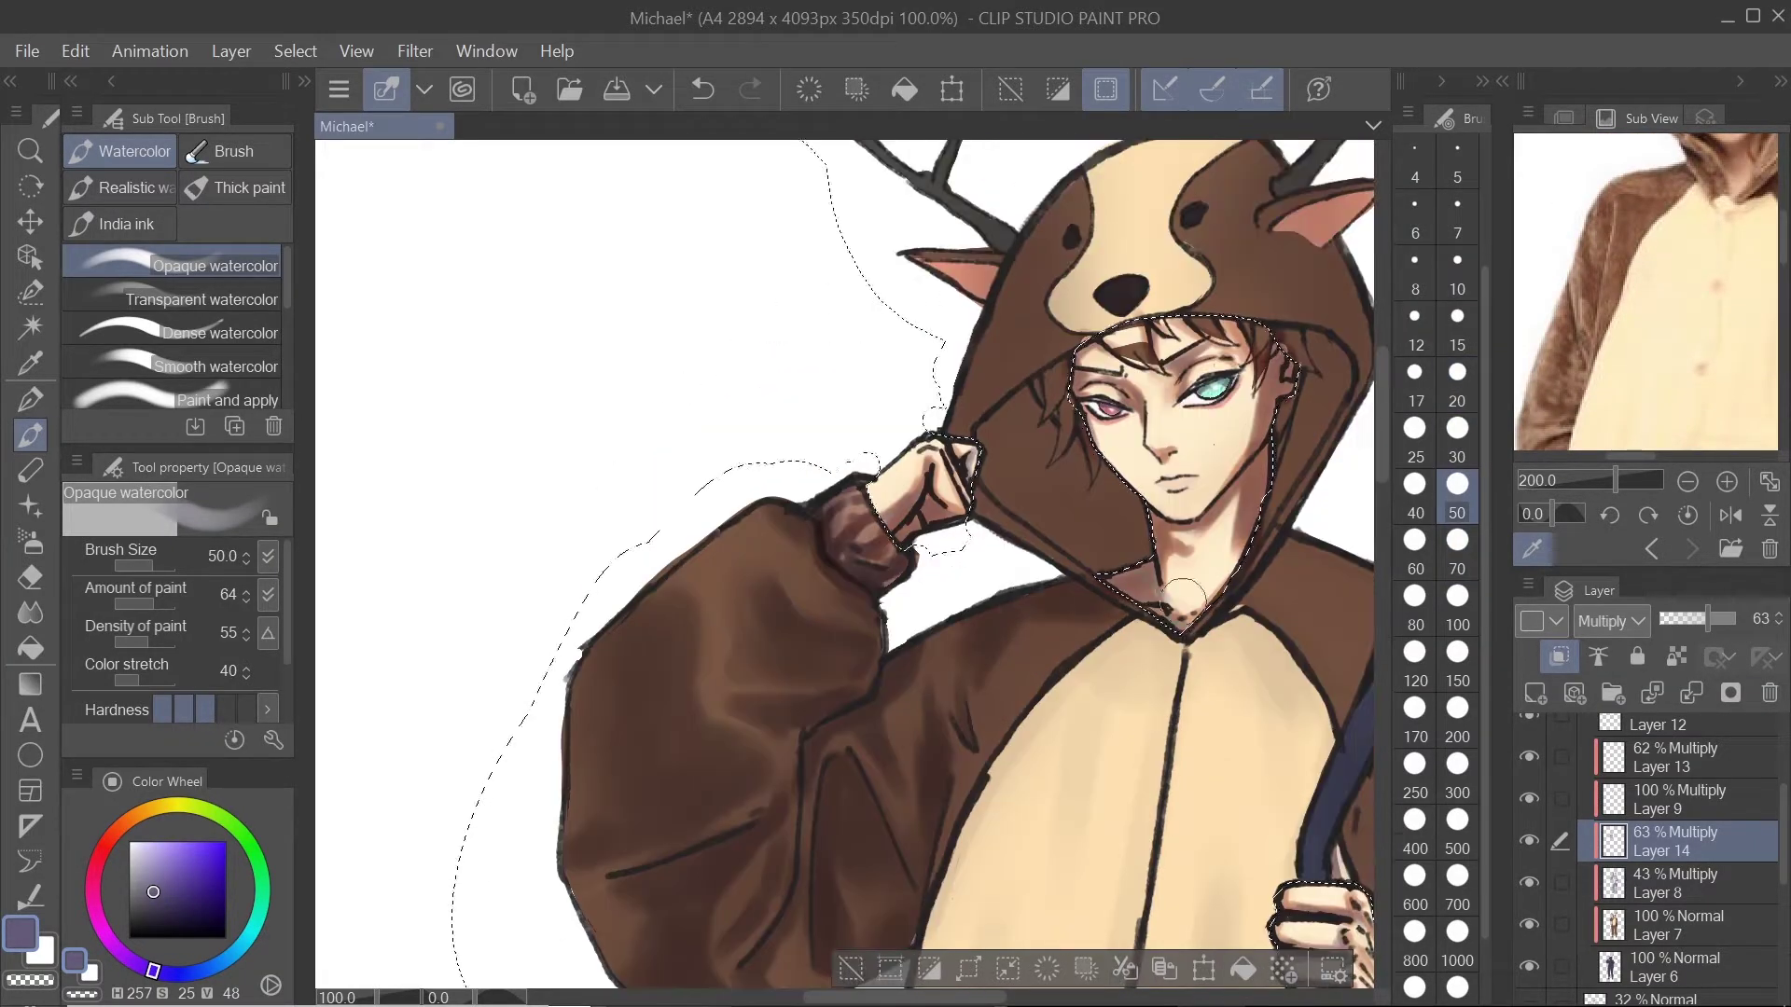
scroll(840, 783, "up", 3)
Step: On Layer 9, paint the darkest shadows into the raised arm's elbow and underarm creases at sizes 20 and 15
left_click(1669, 799)
left_click(1457, 484)
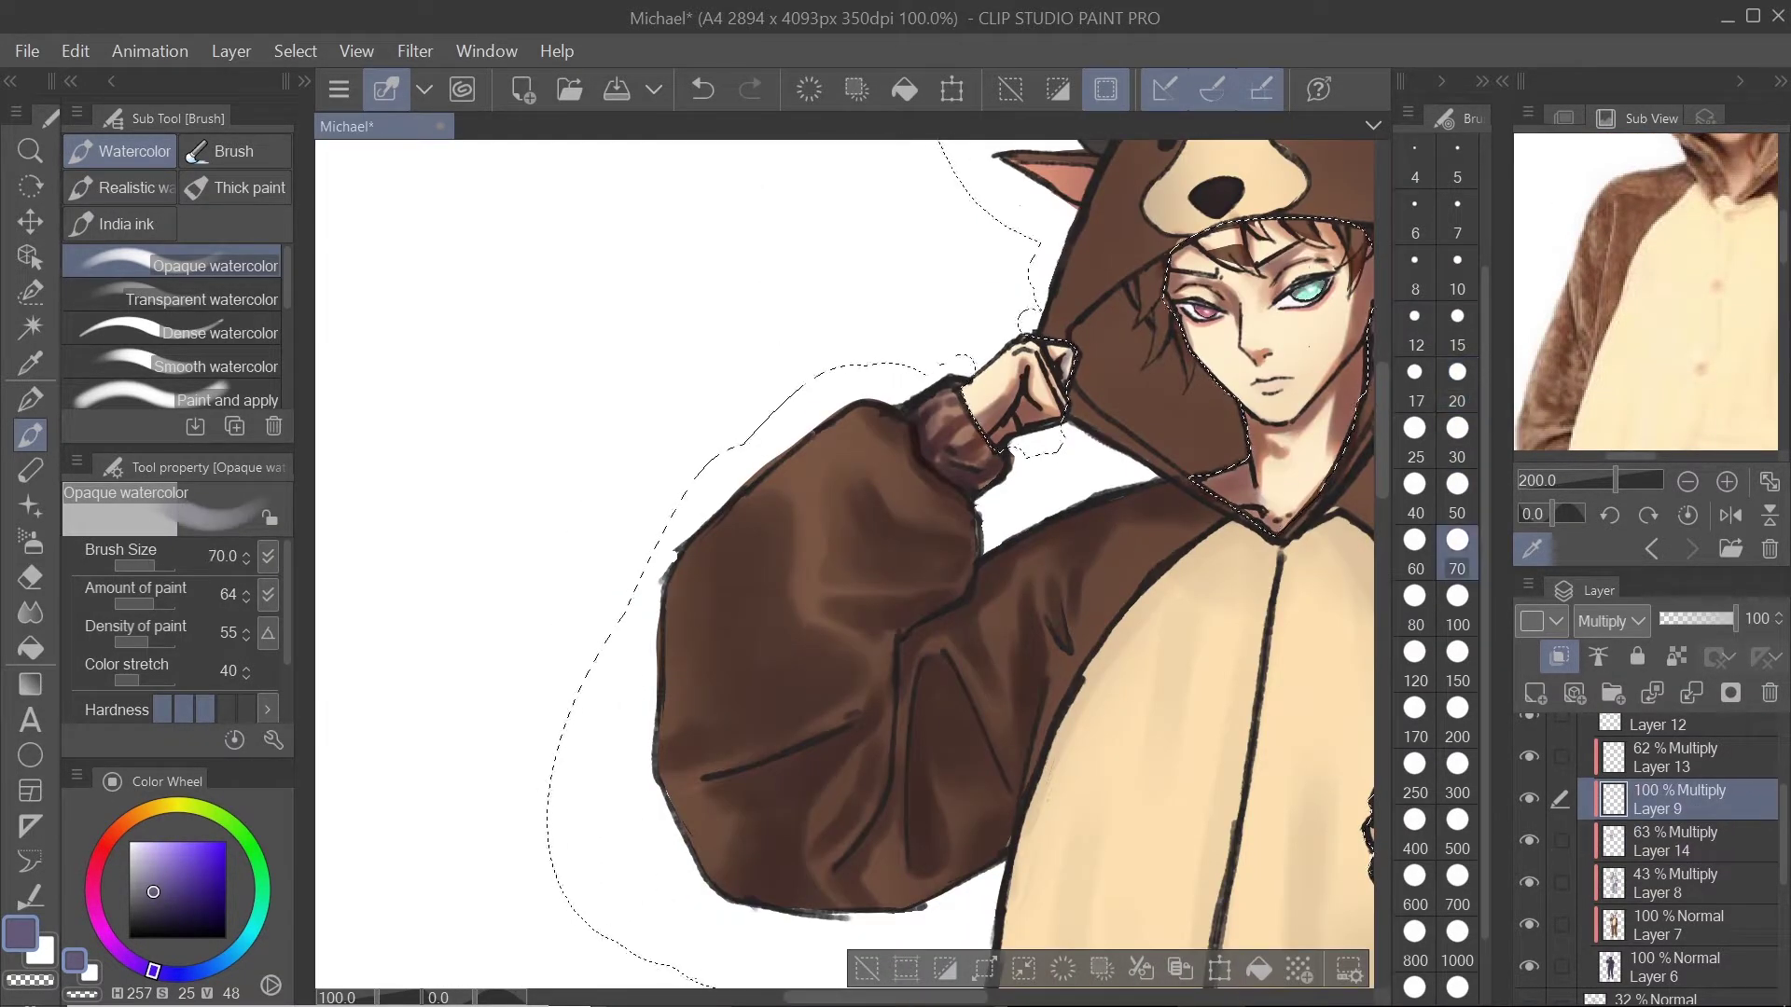
left_click_drag(777, 615, 729, 596)
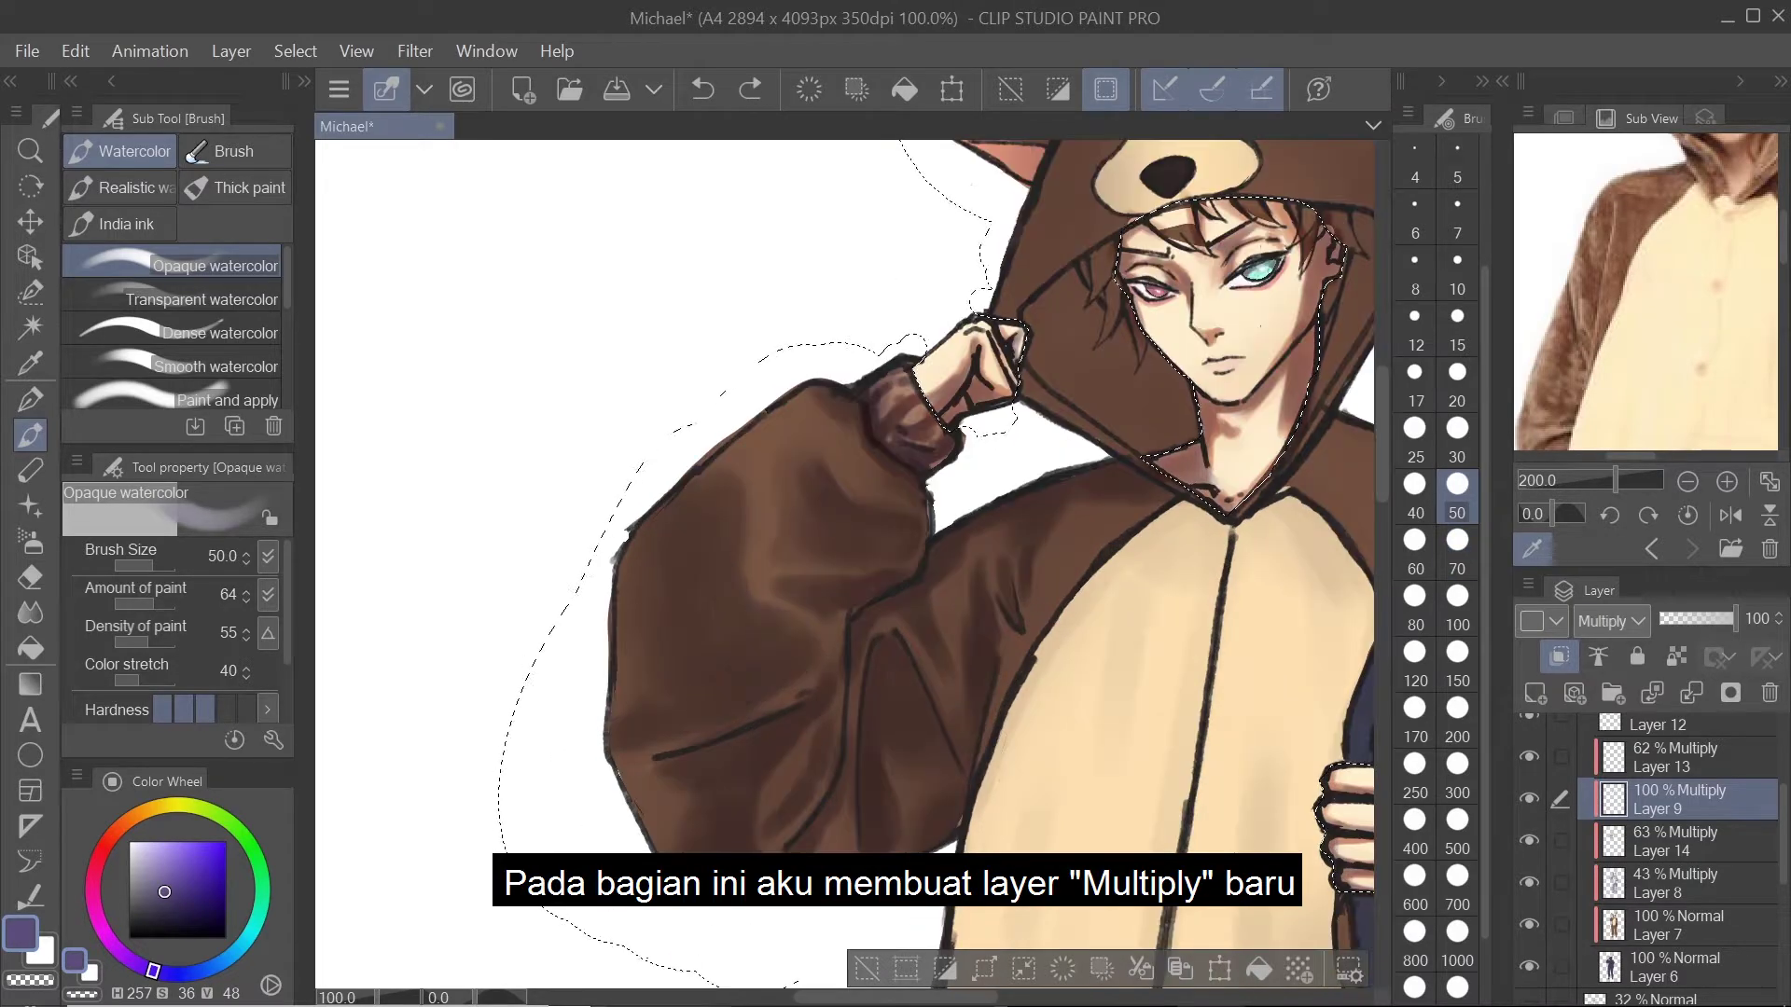
left_click(1457, 372)
left_click_drag(847, 643, 830, 795)
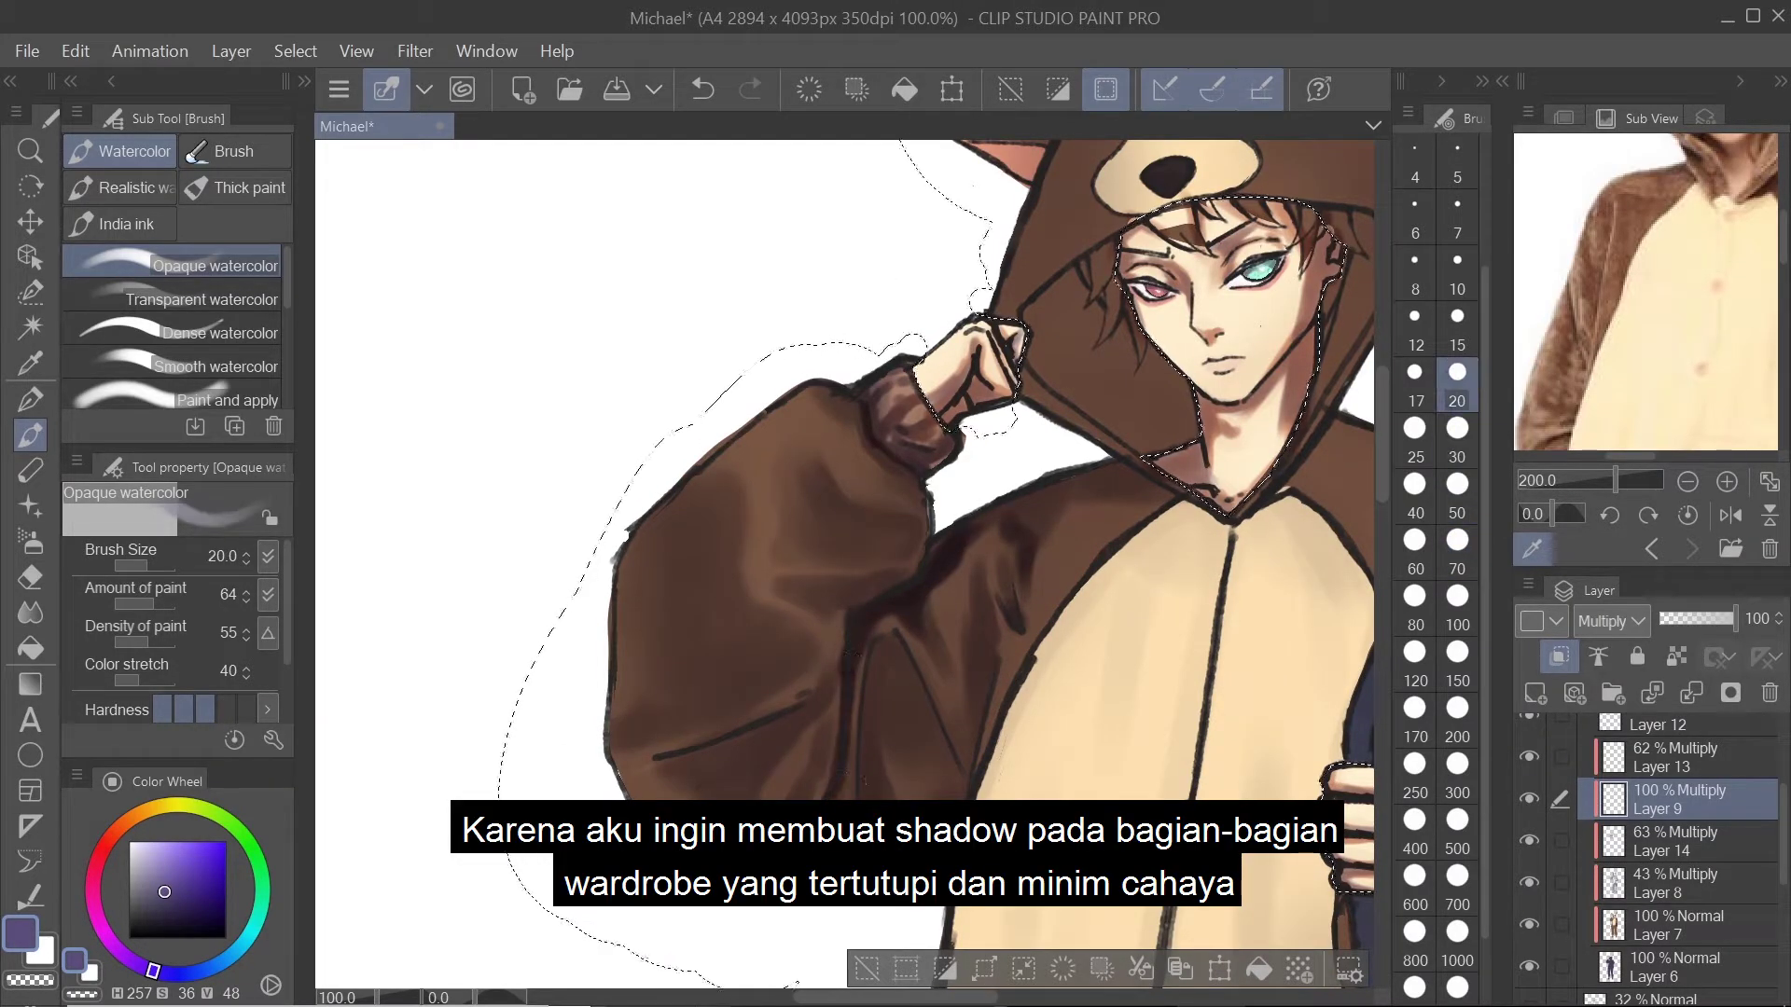
left_click(1457, 596)
left_click(1457, 316)
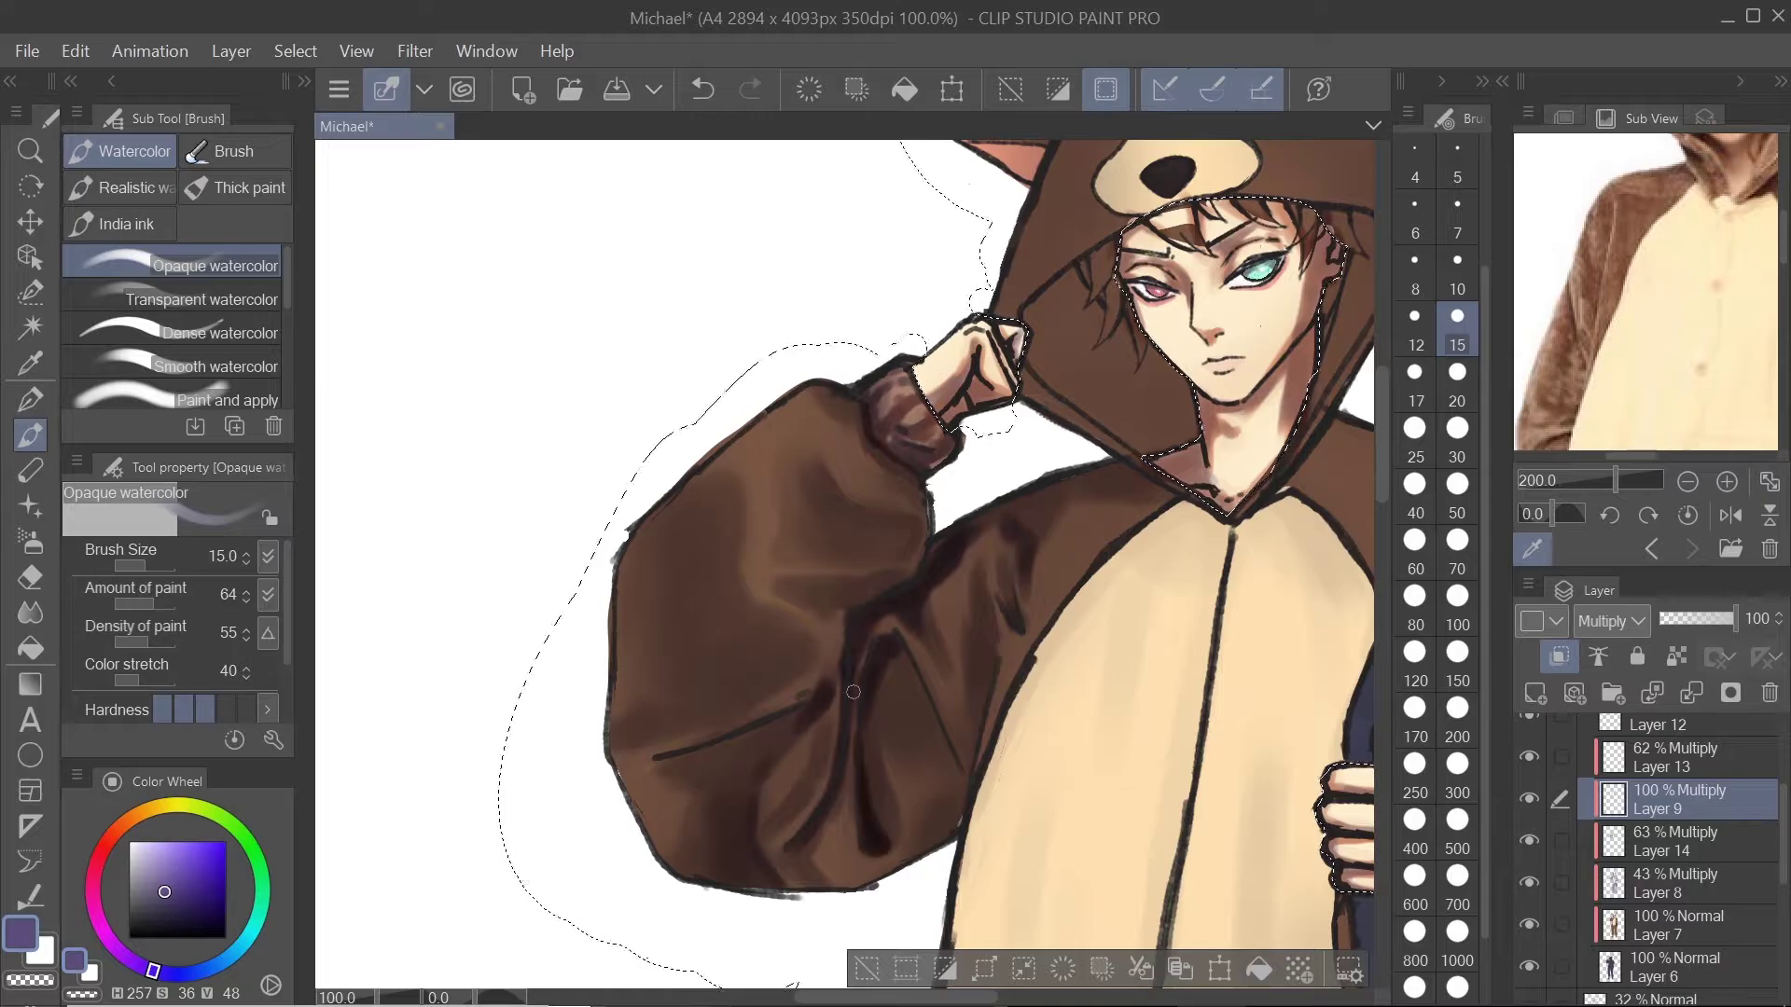
left_click_drag(853, 692, 800, 666)
scroll(888, 414, "down", 4)
left_click_drag(887, 392, 867, 634)
Step: Set the reference photo's zoom to 150% and frame the costume's hood and shoulders for comparison
left_click(1676, 841)
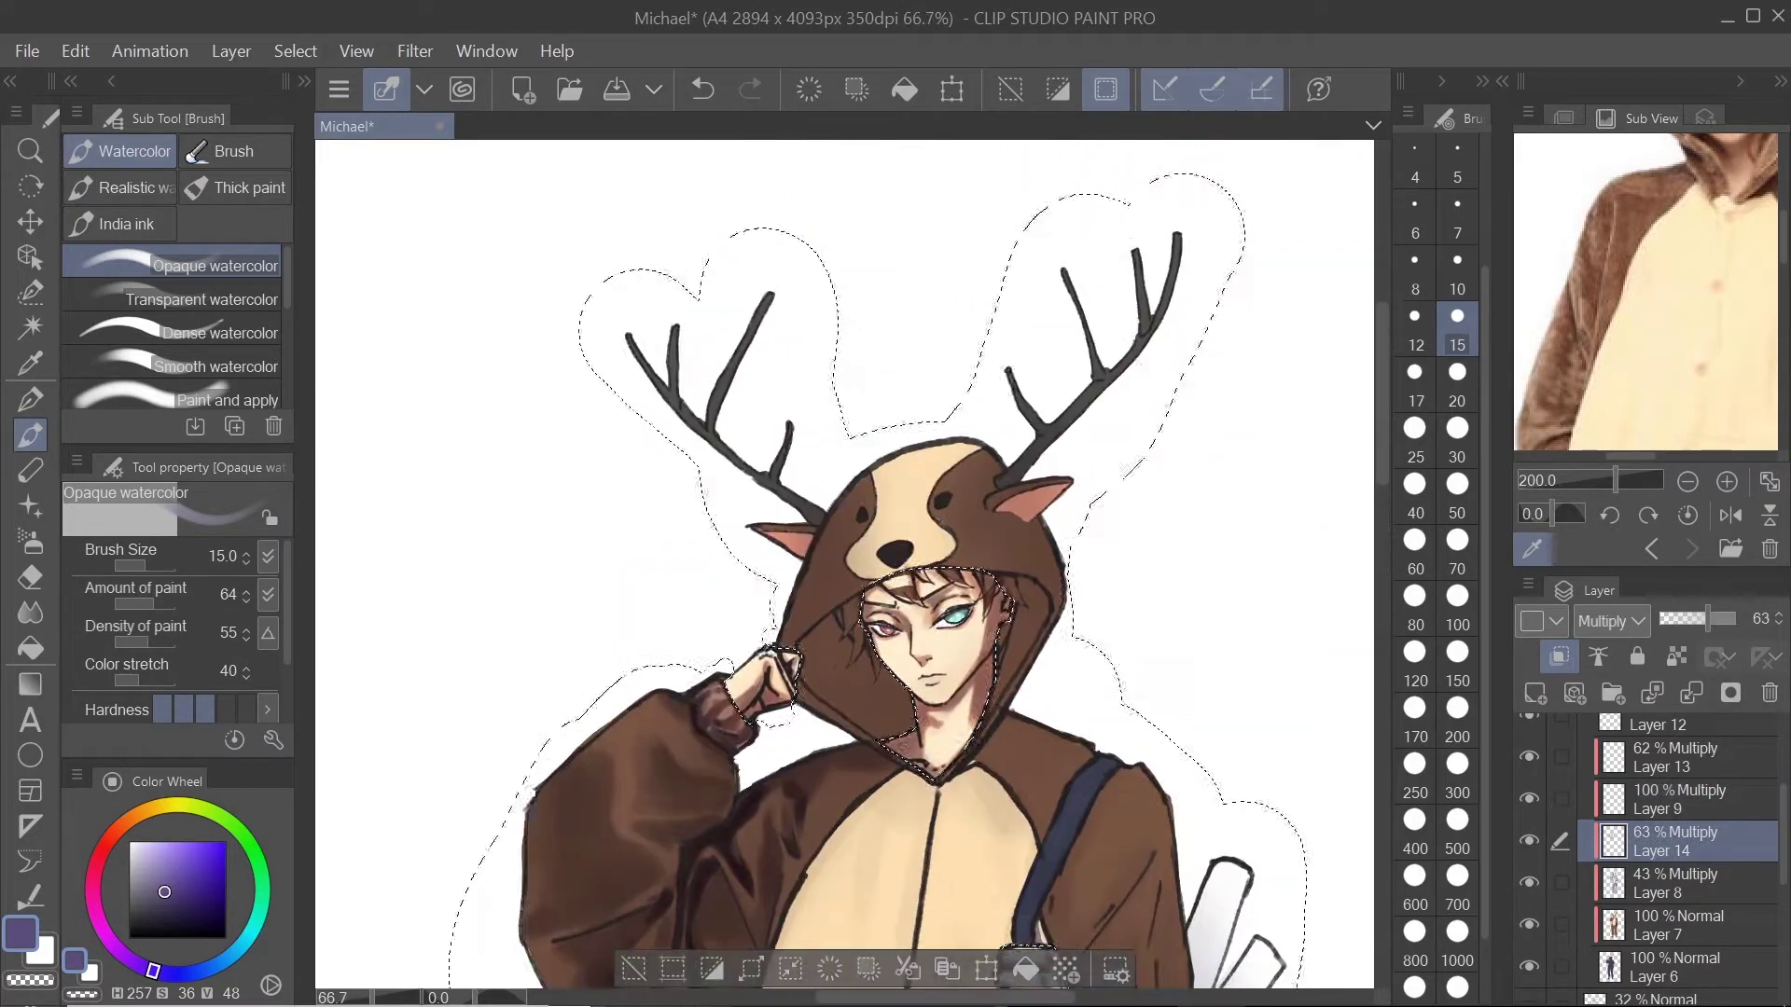
scroll(933, 746, "up", 4)
left_click(1647, 326)
left_click(1687, 481)
left_click_drag(1679, 317, 1634, 331)
left_click_drag(912, 442, 959, 500)
left_click(304, 81)
left_click(345, 760)
left_click(304, 81)
Step: On Layer 14, shade the hood's interior on the raised-hand side of the face, finishing at brush size 30
left_click(1676, 883)
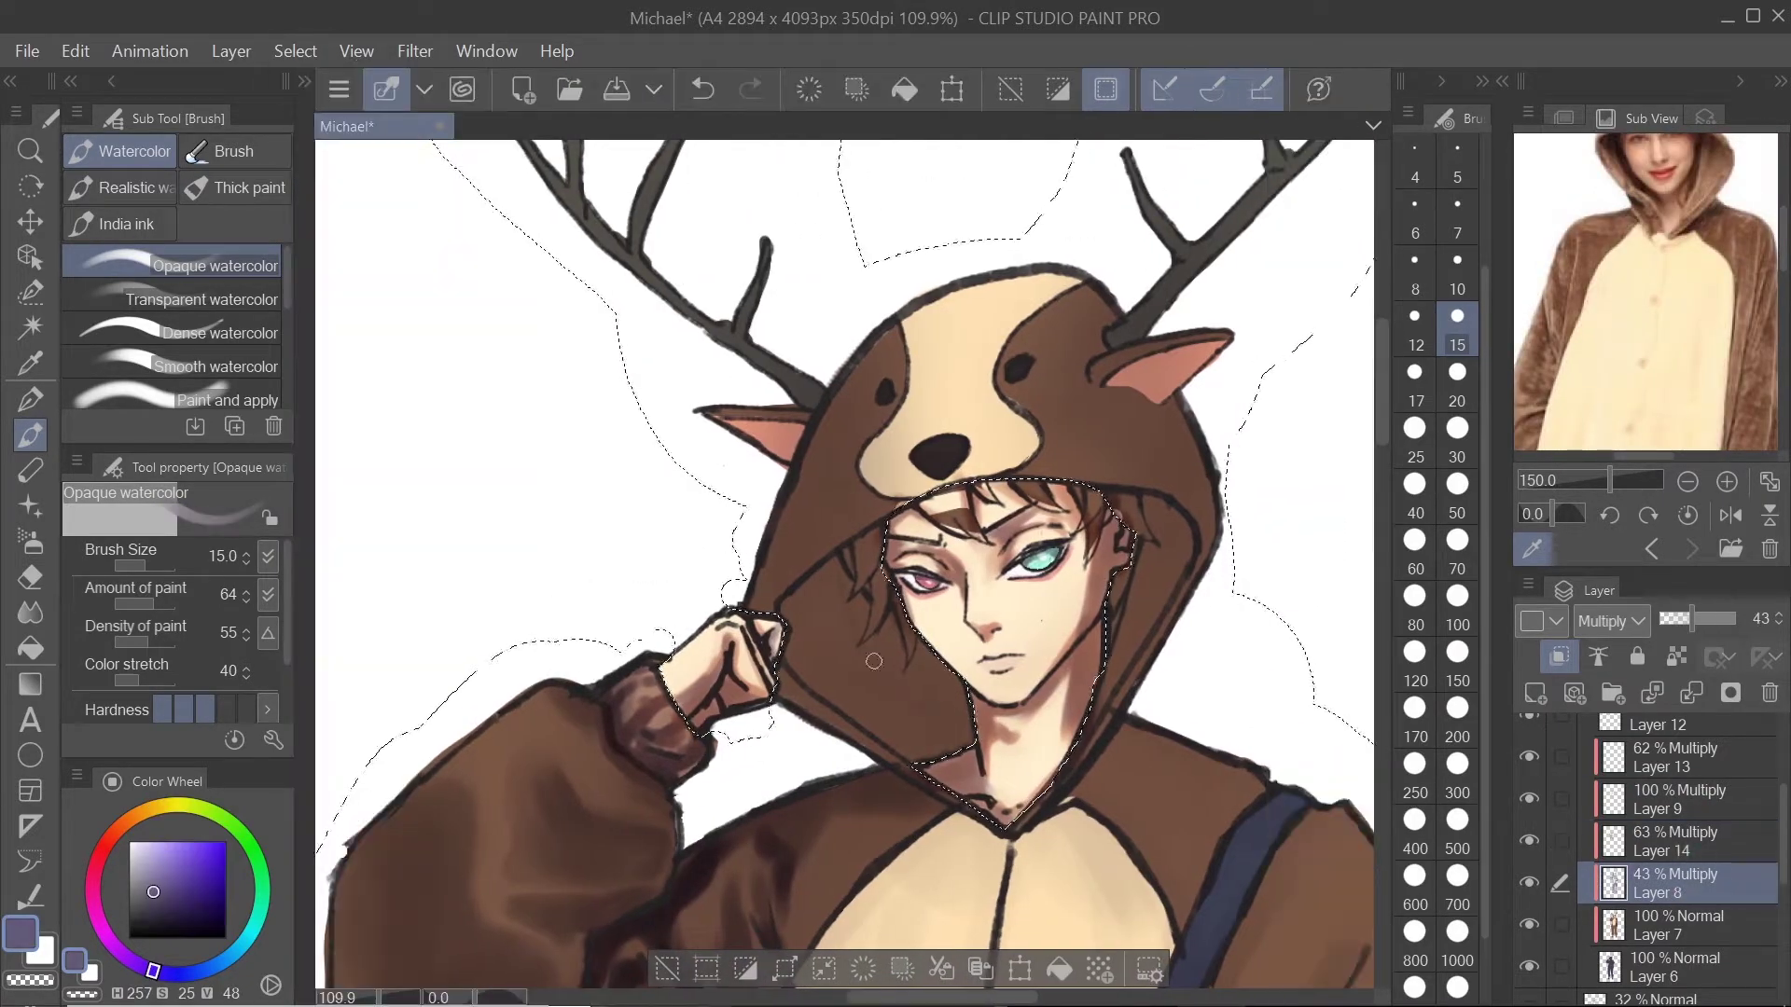
left_click(1457, 653)
left_click(1676, 841)
key("ctrl+z")
left_click(1457, 484)
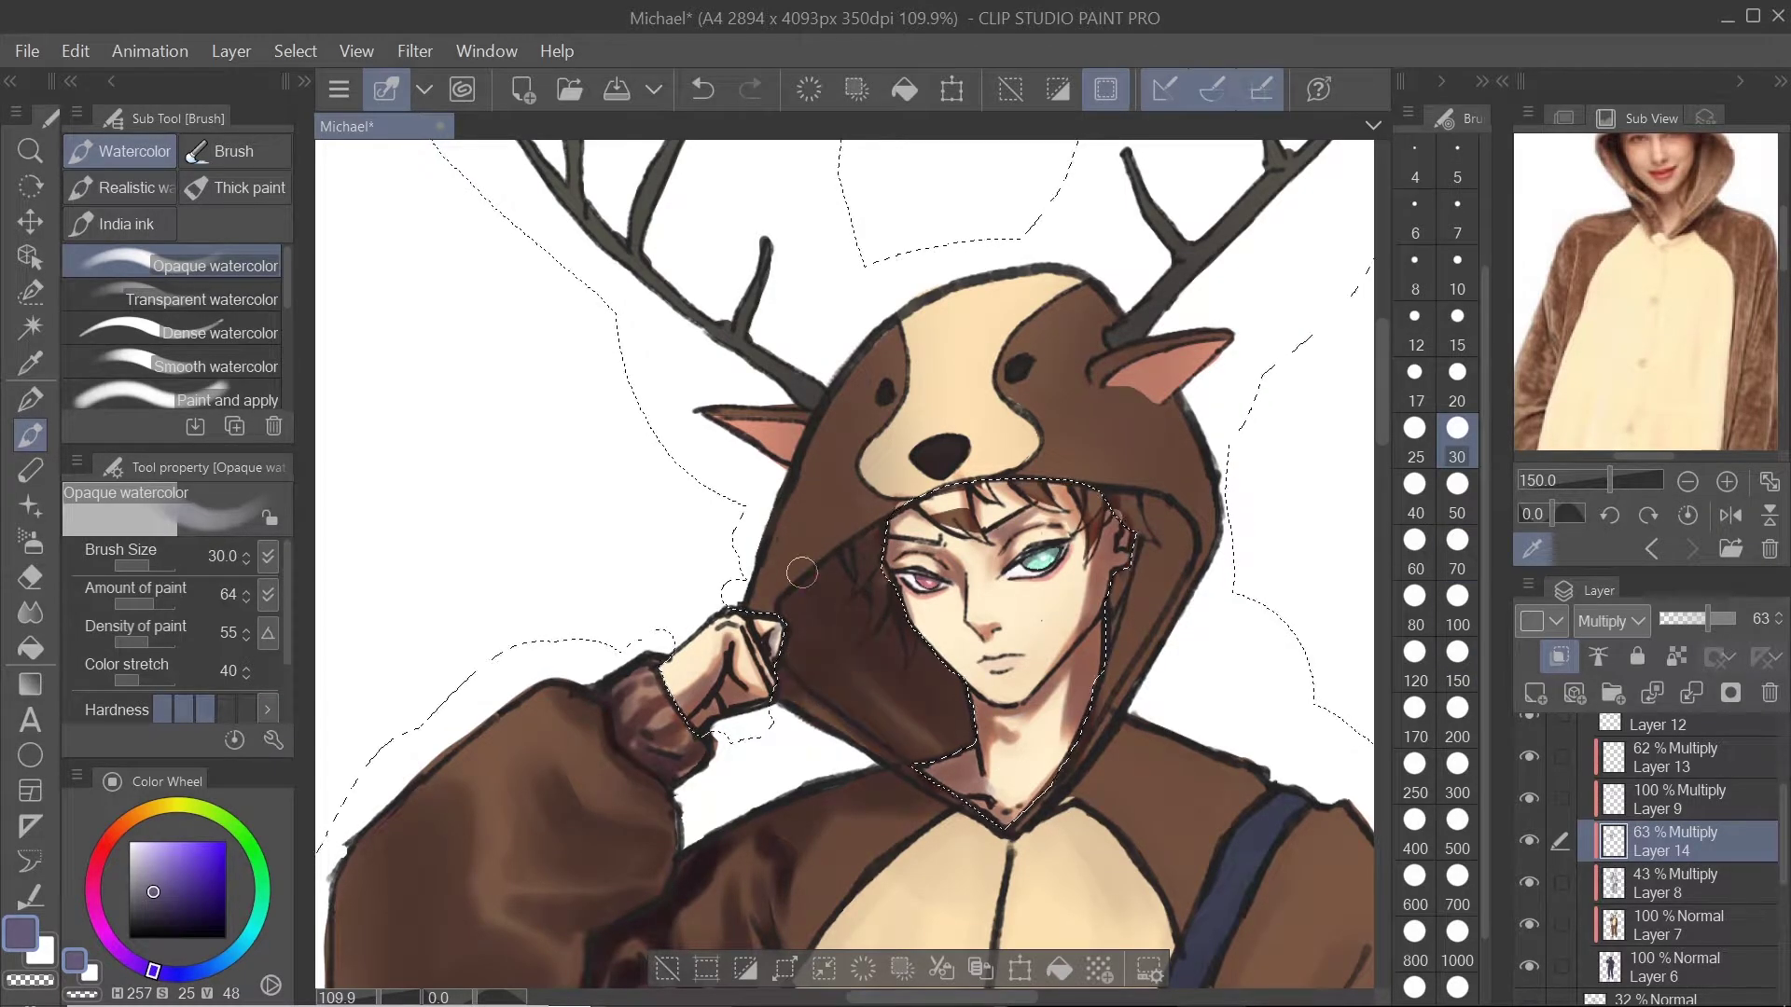
Step: Deepen the hood's interior shadows on both sides of the face, using Layer 9 at sizes 30 and 20 and Layer 14 at size 50
key("alt+]")
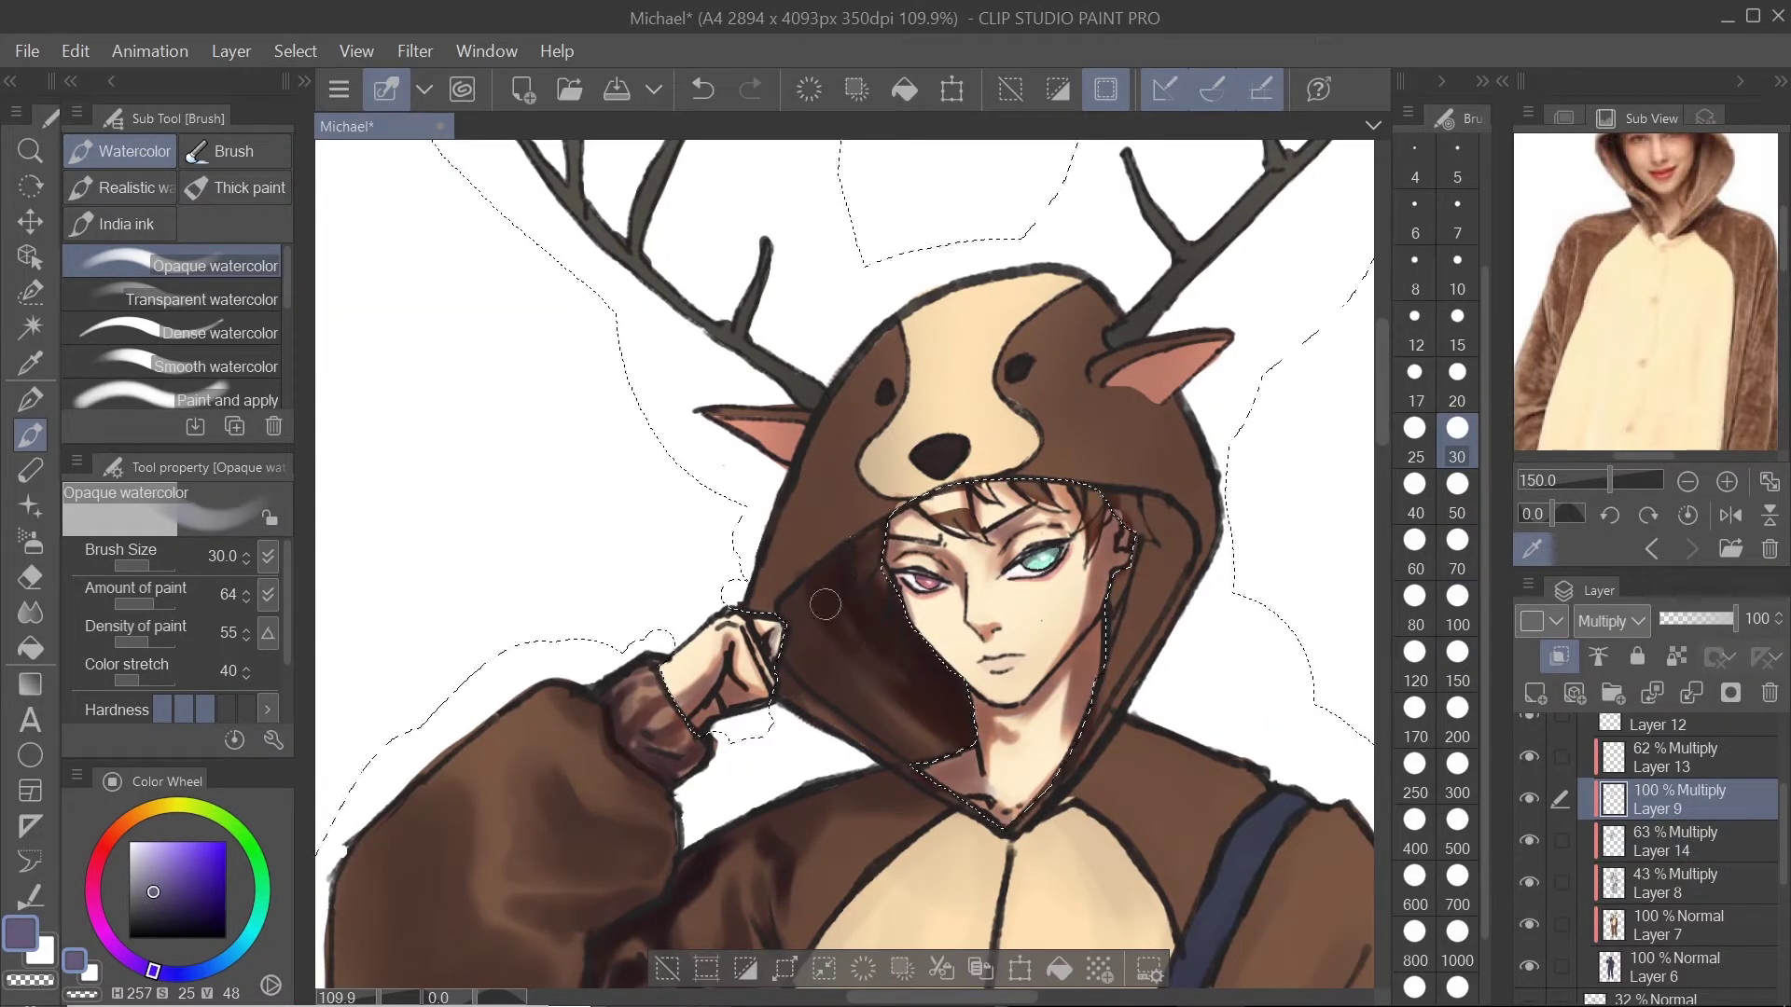
key("bracketleft")
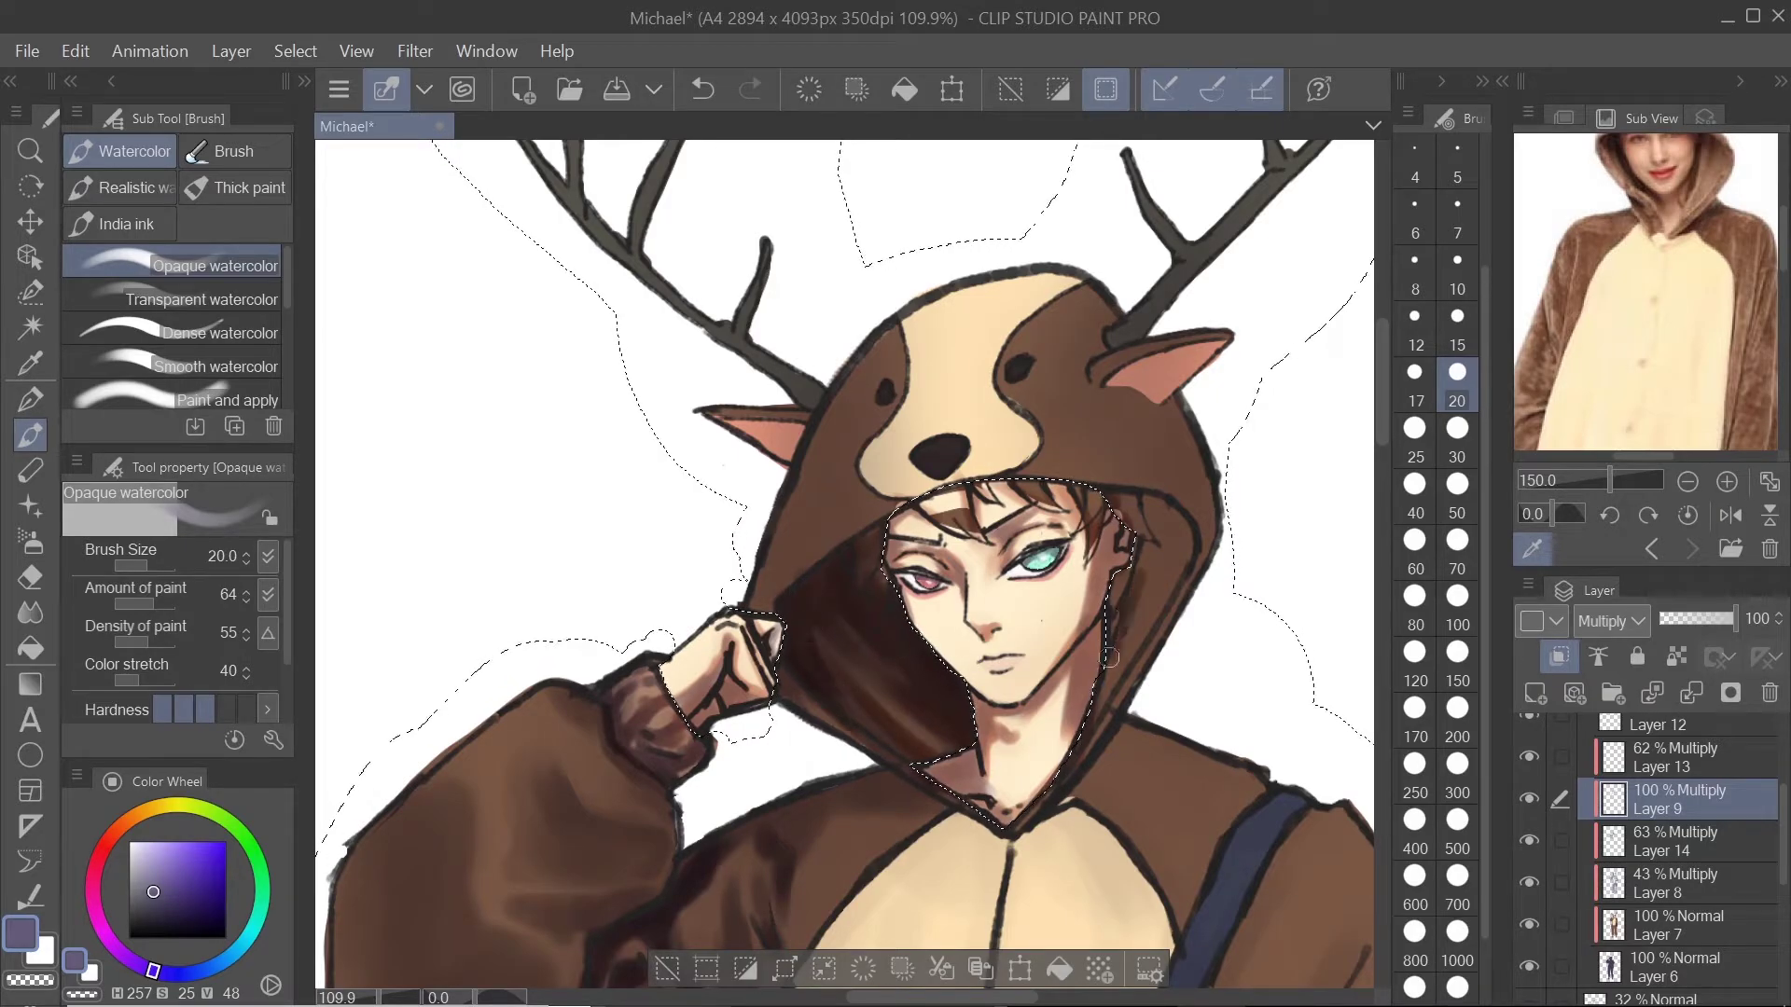
left_click(705, 90)
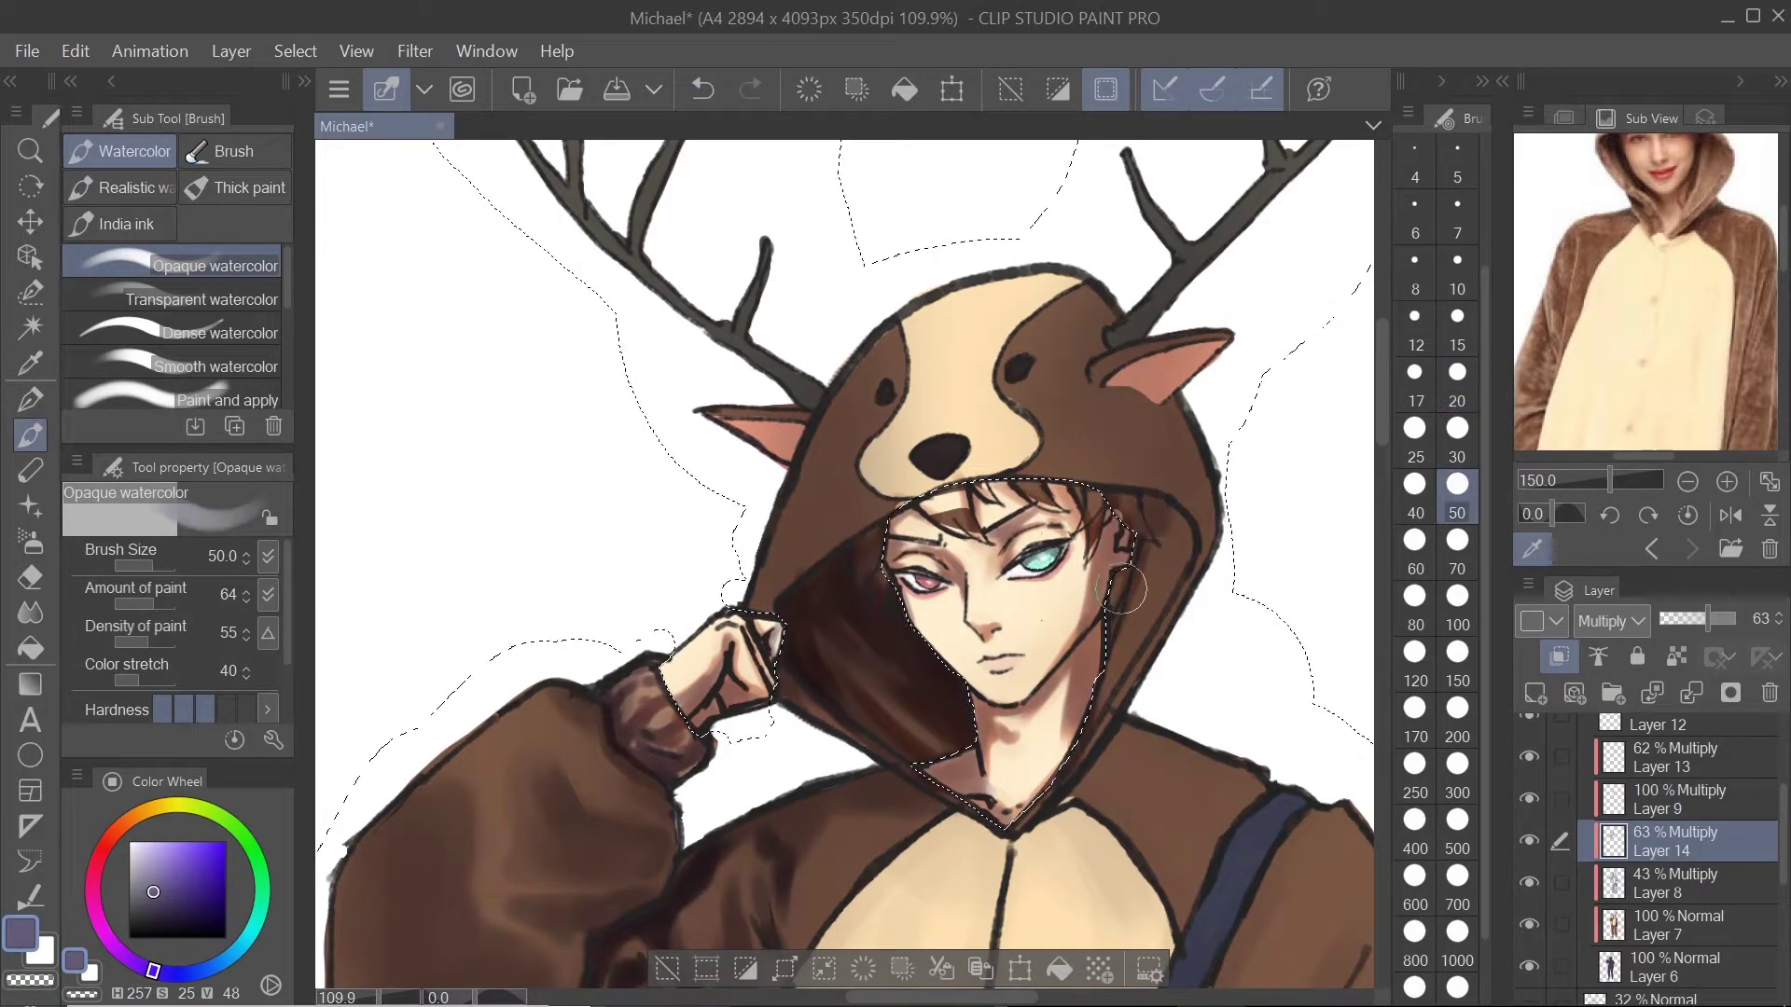
key("alt+]")
key("bracketleft")
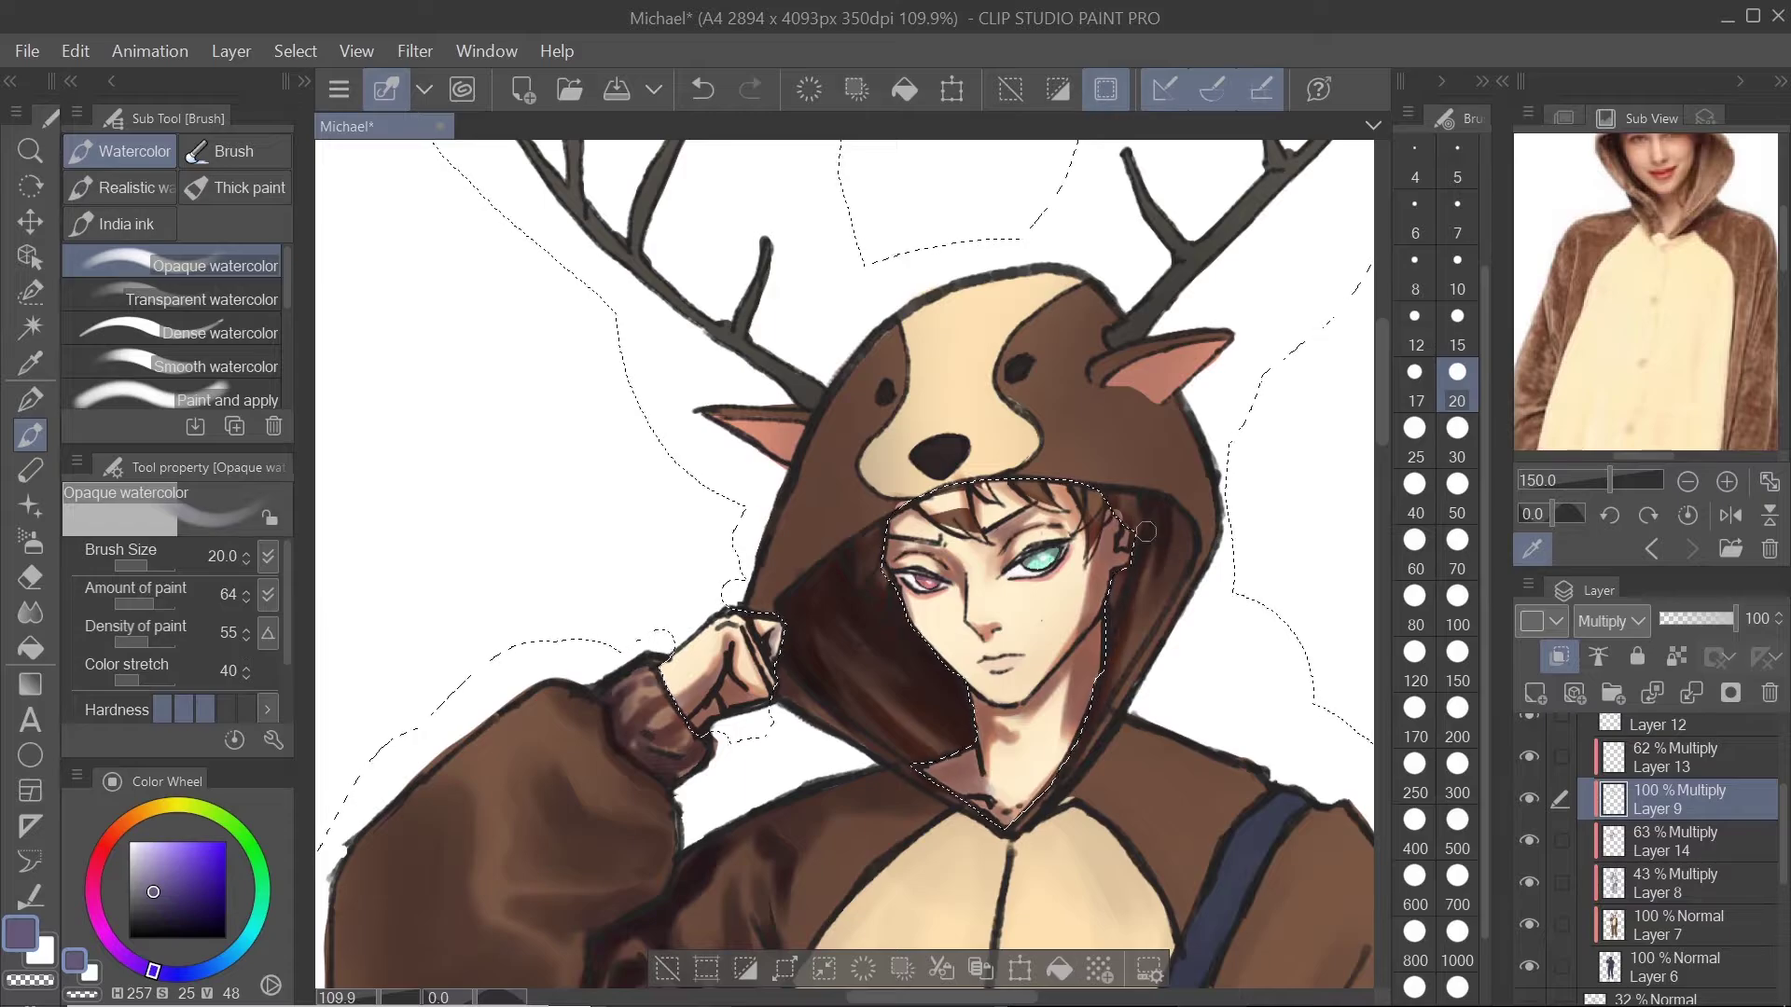
Step: On Layer 14, paint a thin shaded seam parallel to the hood's front rim with Opaque watercolor at size 10
scroll(1145, 531, "down", 3)
scroll(1145, 531, "up", 5)
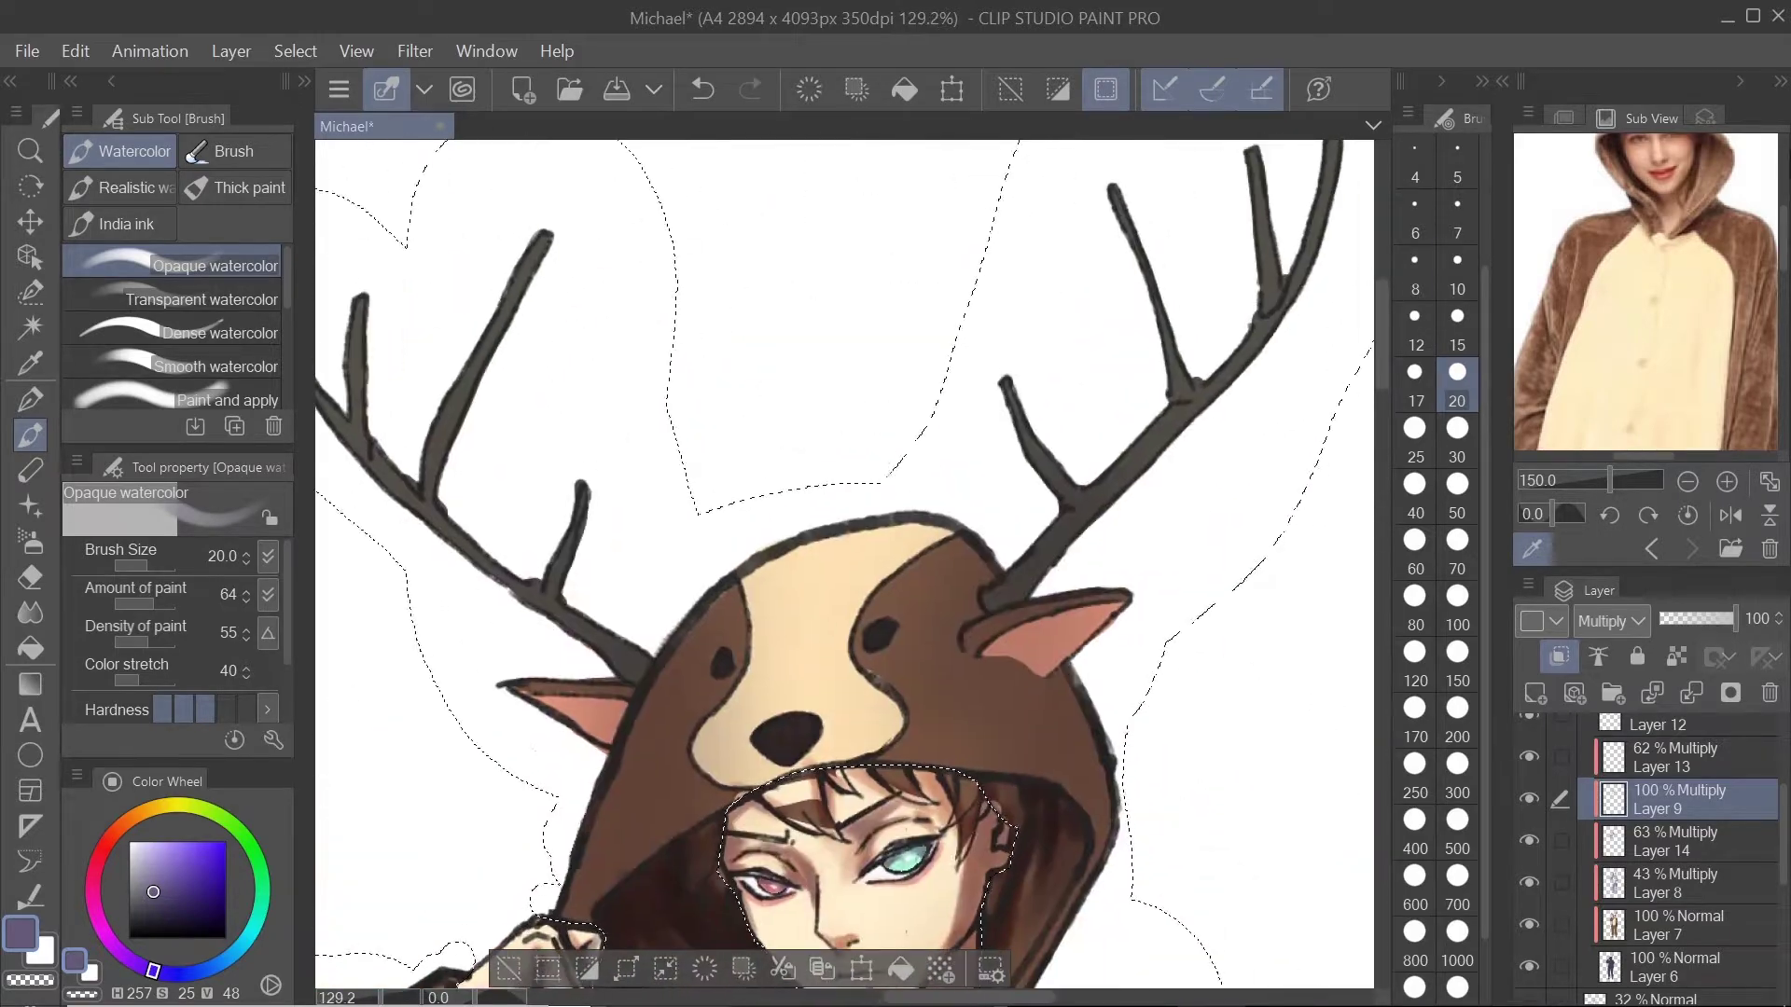
scroll(1106, 661, "up", 2)
key("alt+bracketleft")
key("bracketleft")
key("bracketleft")
key("bracketleft")
key("bracketleft")
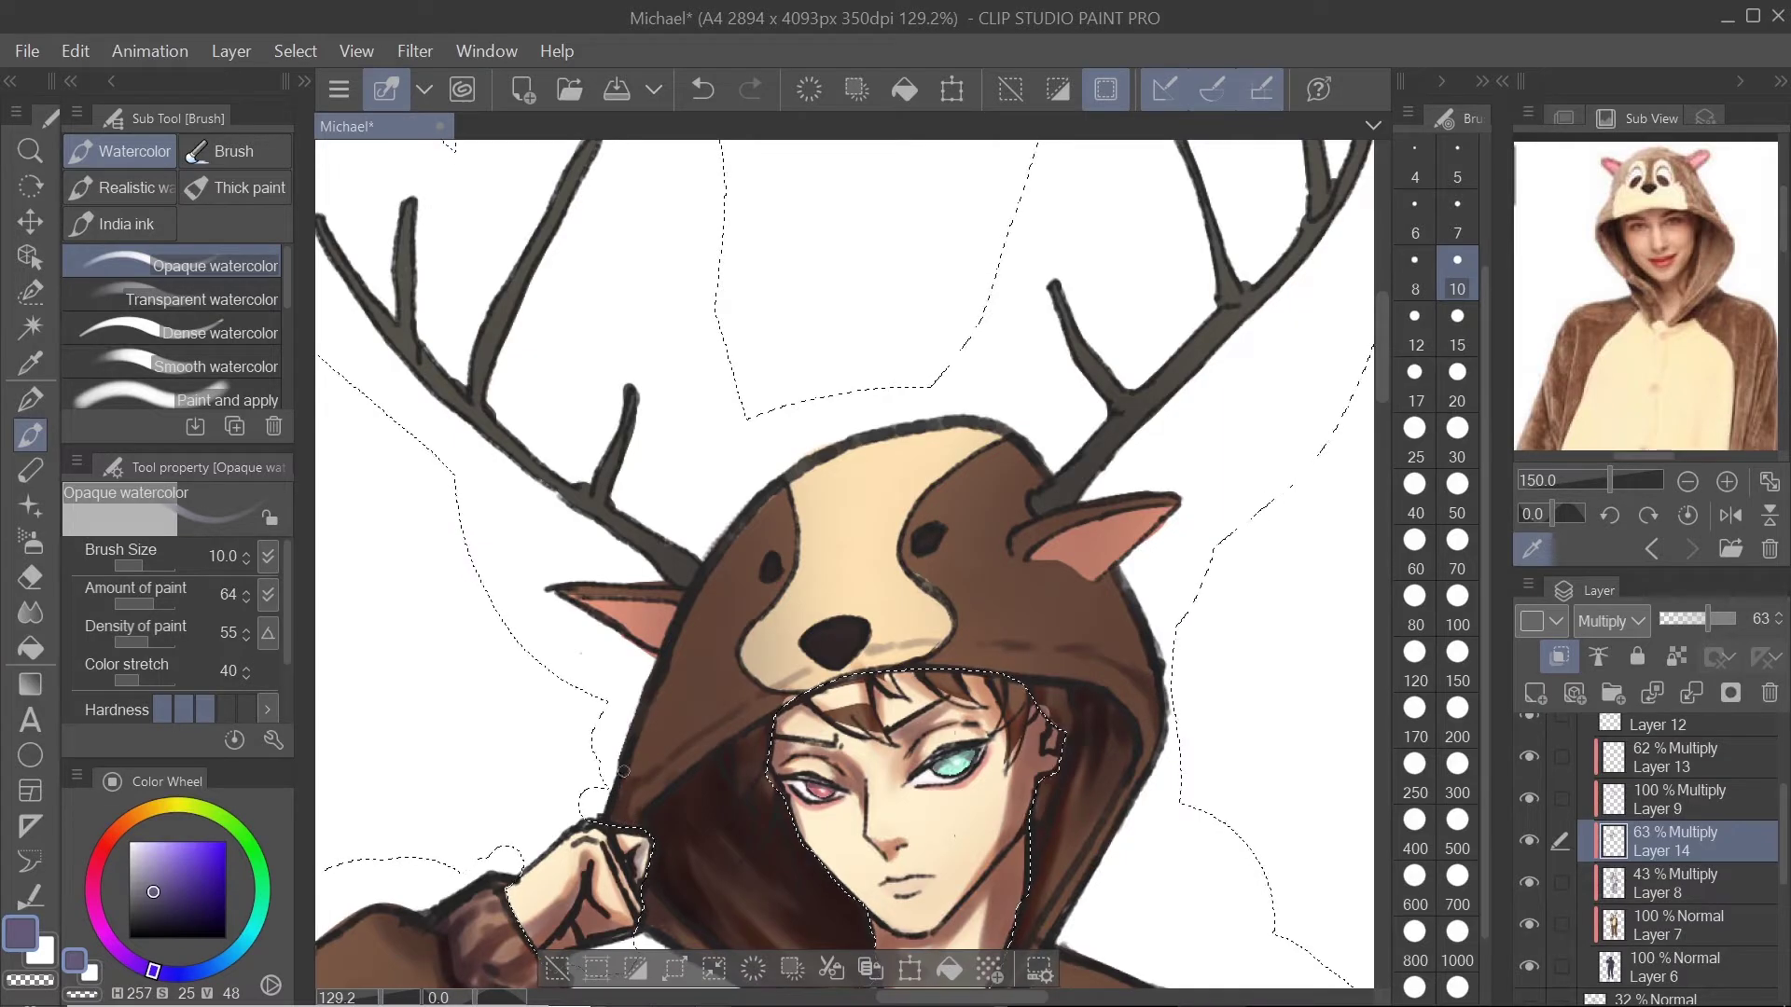
Step: Darken the hood's rim seam on Layer 9, then soften its shading on Layer 14 with Transparent watercolor at size 10
scroll(624, 773, "up", 2)
key("alt+bracketright")
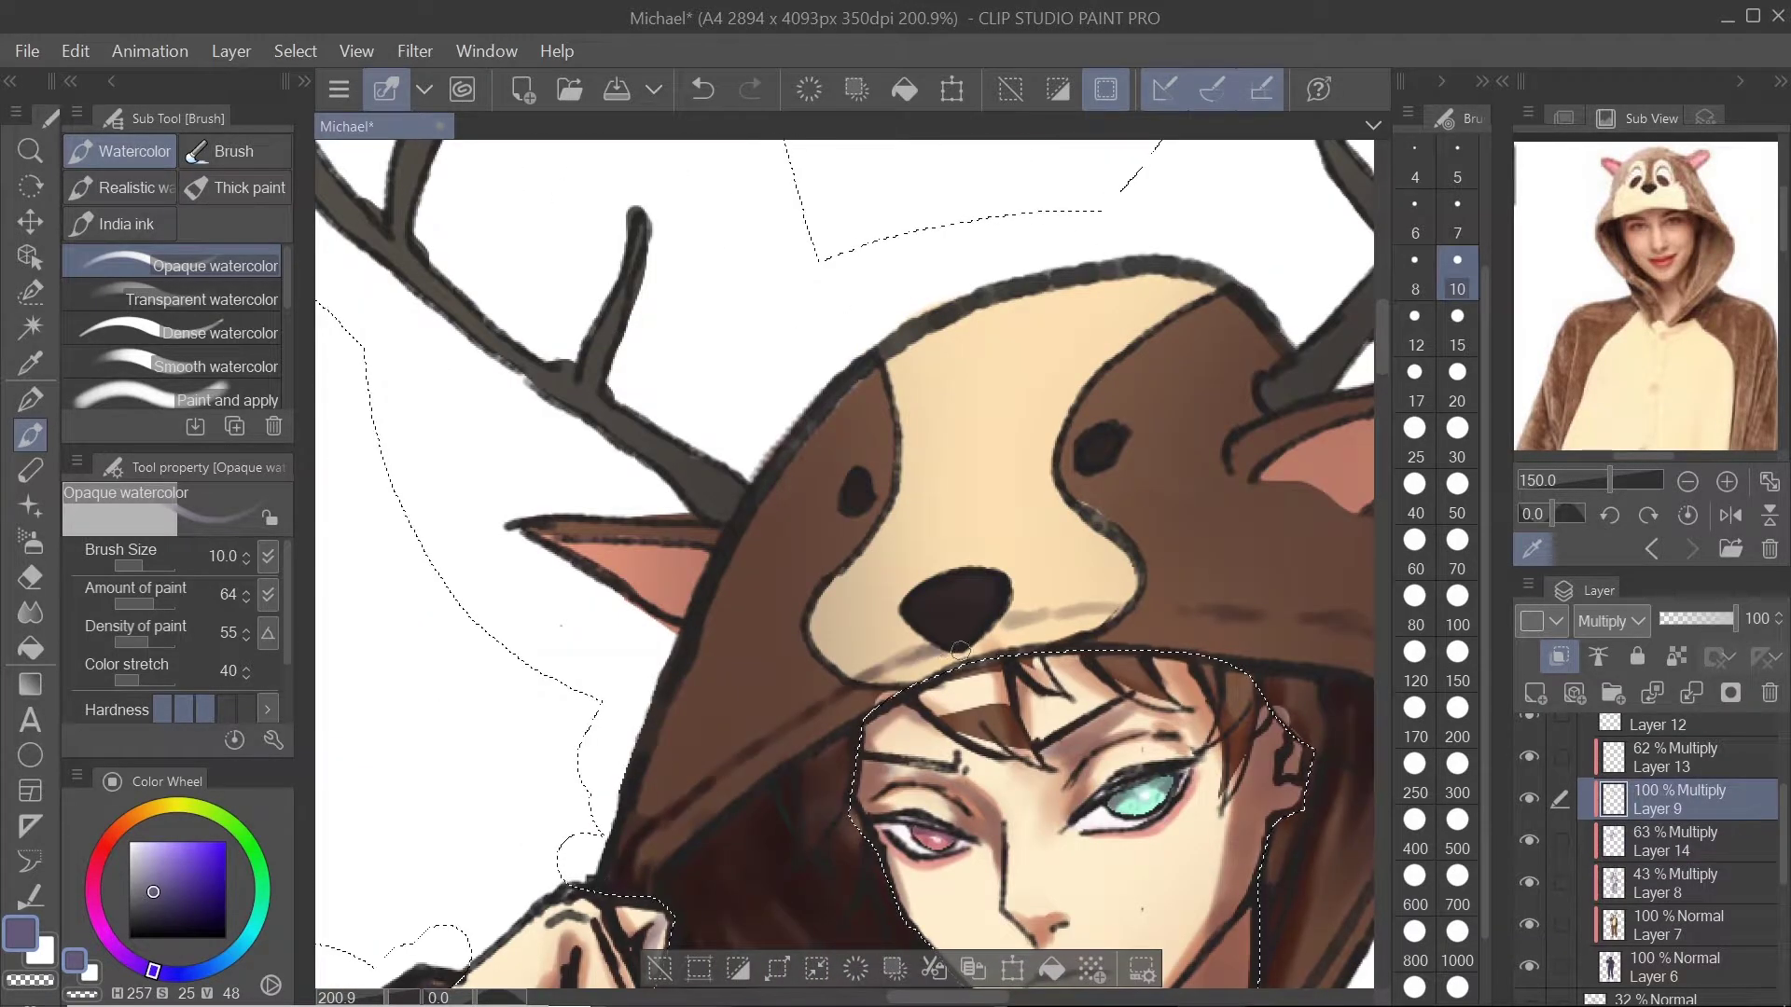
mouse_move(963, 650)
left_mouse_down()
mouse_move(1026, 617)
mouse_move(1003, 765)
mouse_move(694, 706)
left_mouse_up()
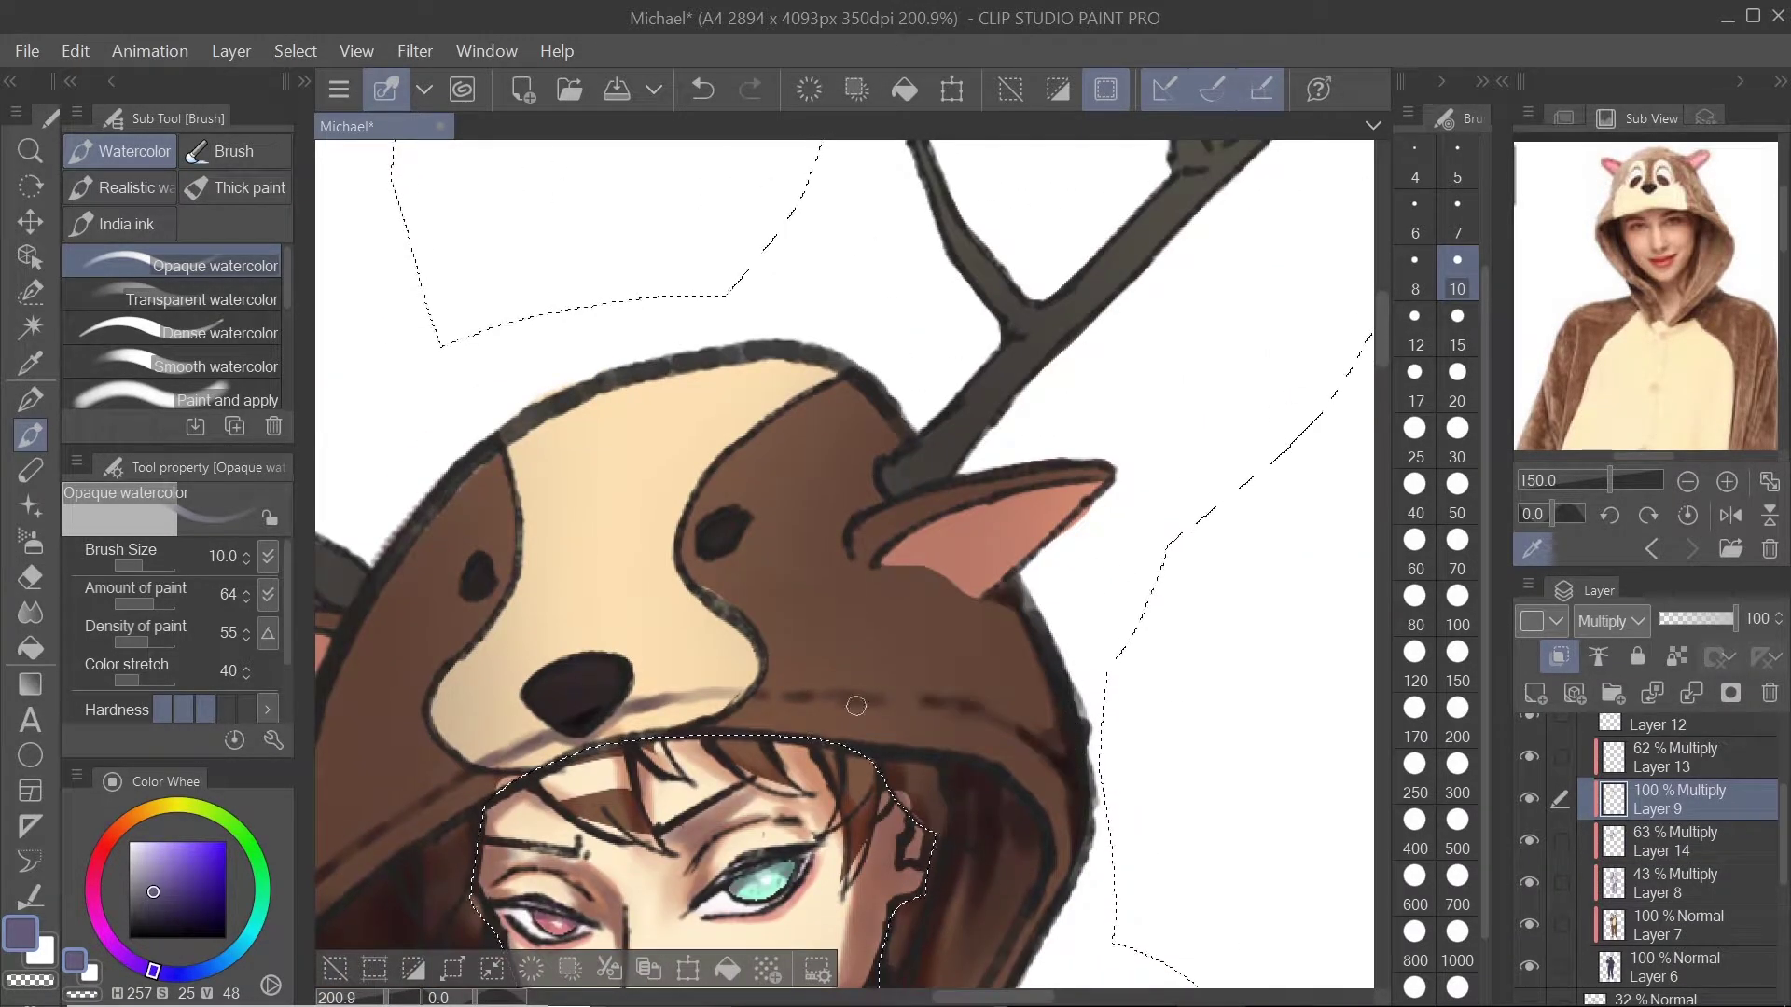
key("alt+bracketleft")
key("period")
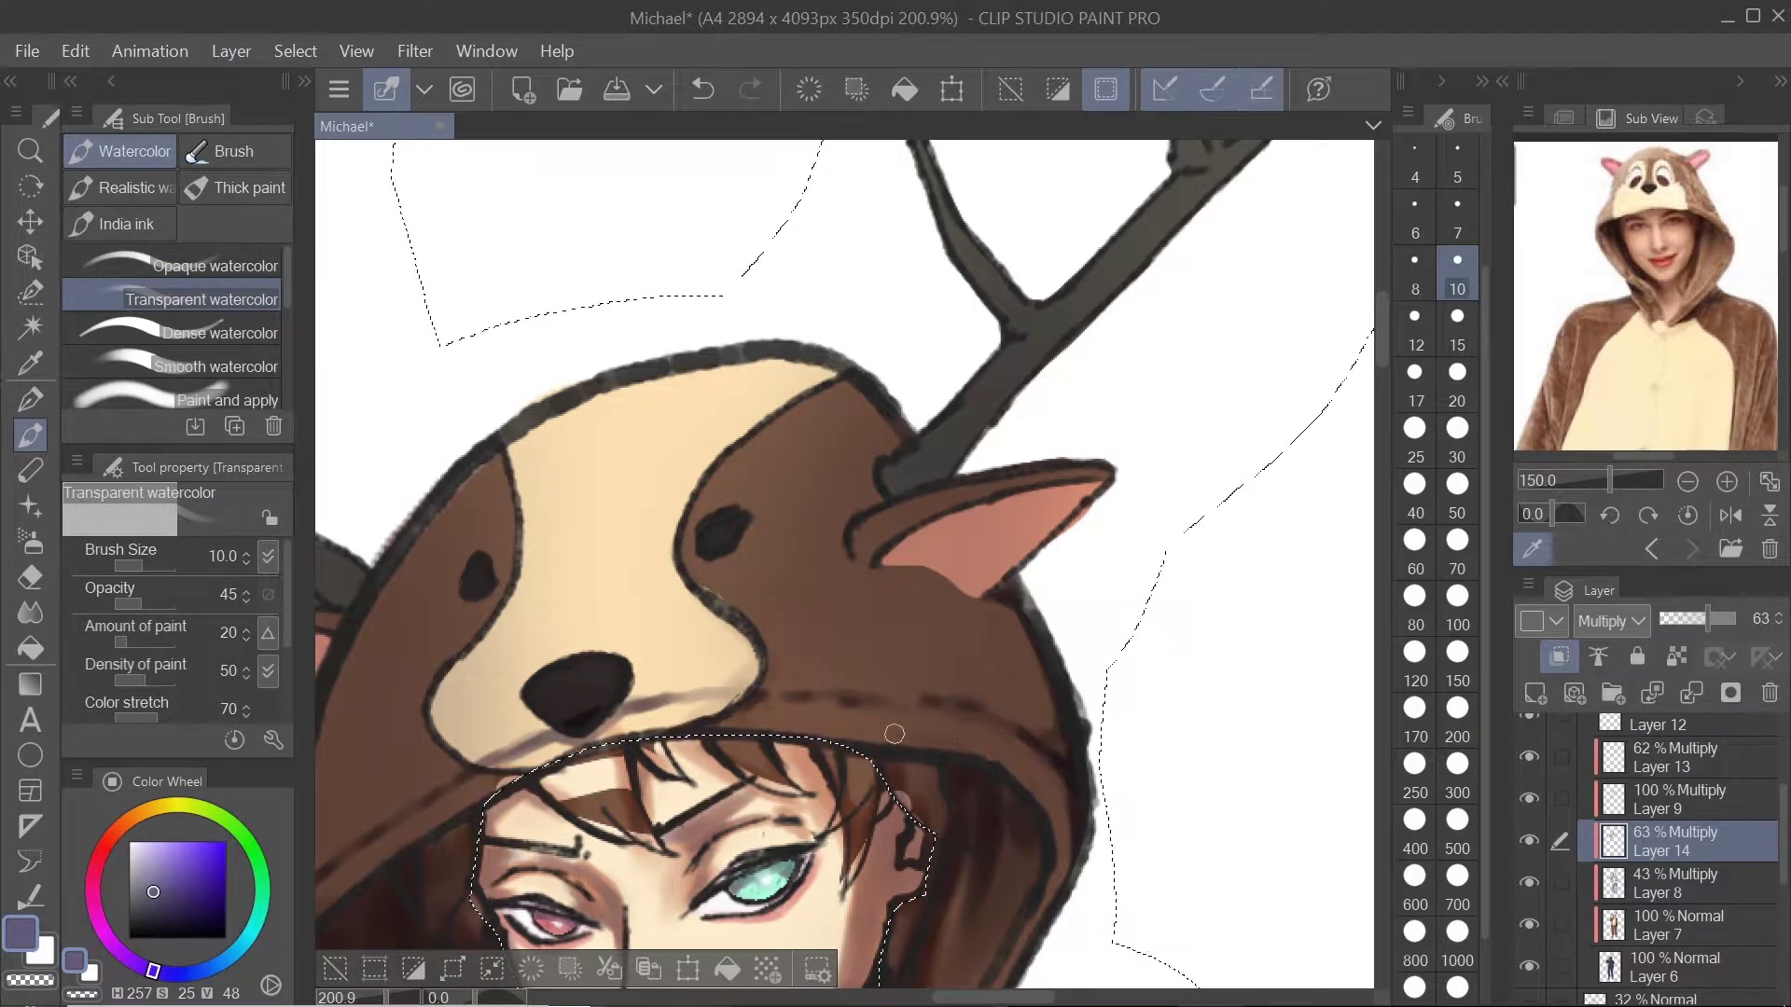
left_click_drag(894, 734, 1285, 557)
Step: Undo the last stroke and shade the edges of the hood's cream face patch with Opaque watercolor at size 10
key("comma")
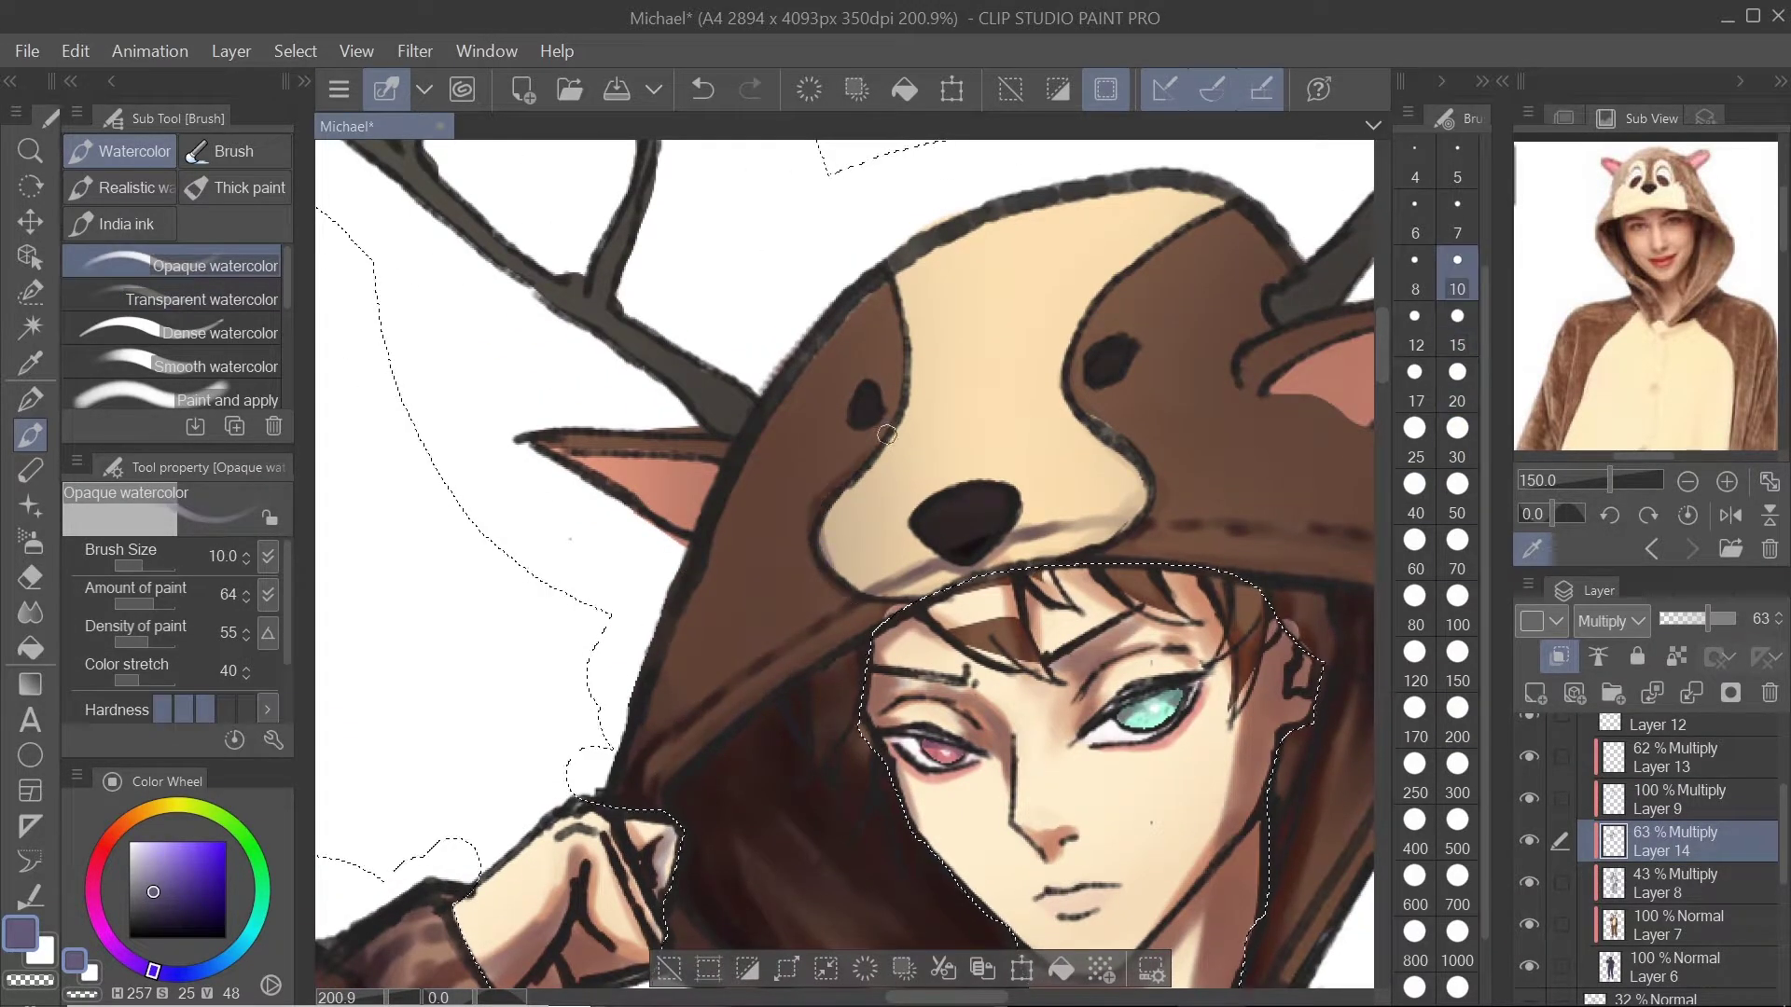
key("ctrl+z")
left_click_drag(886, 434, 892, 515)
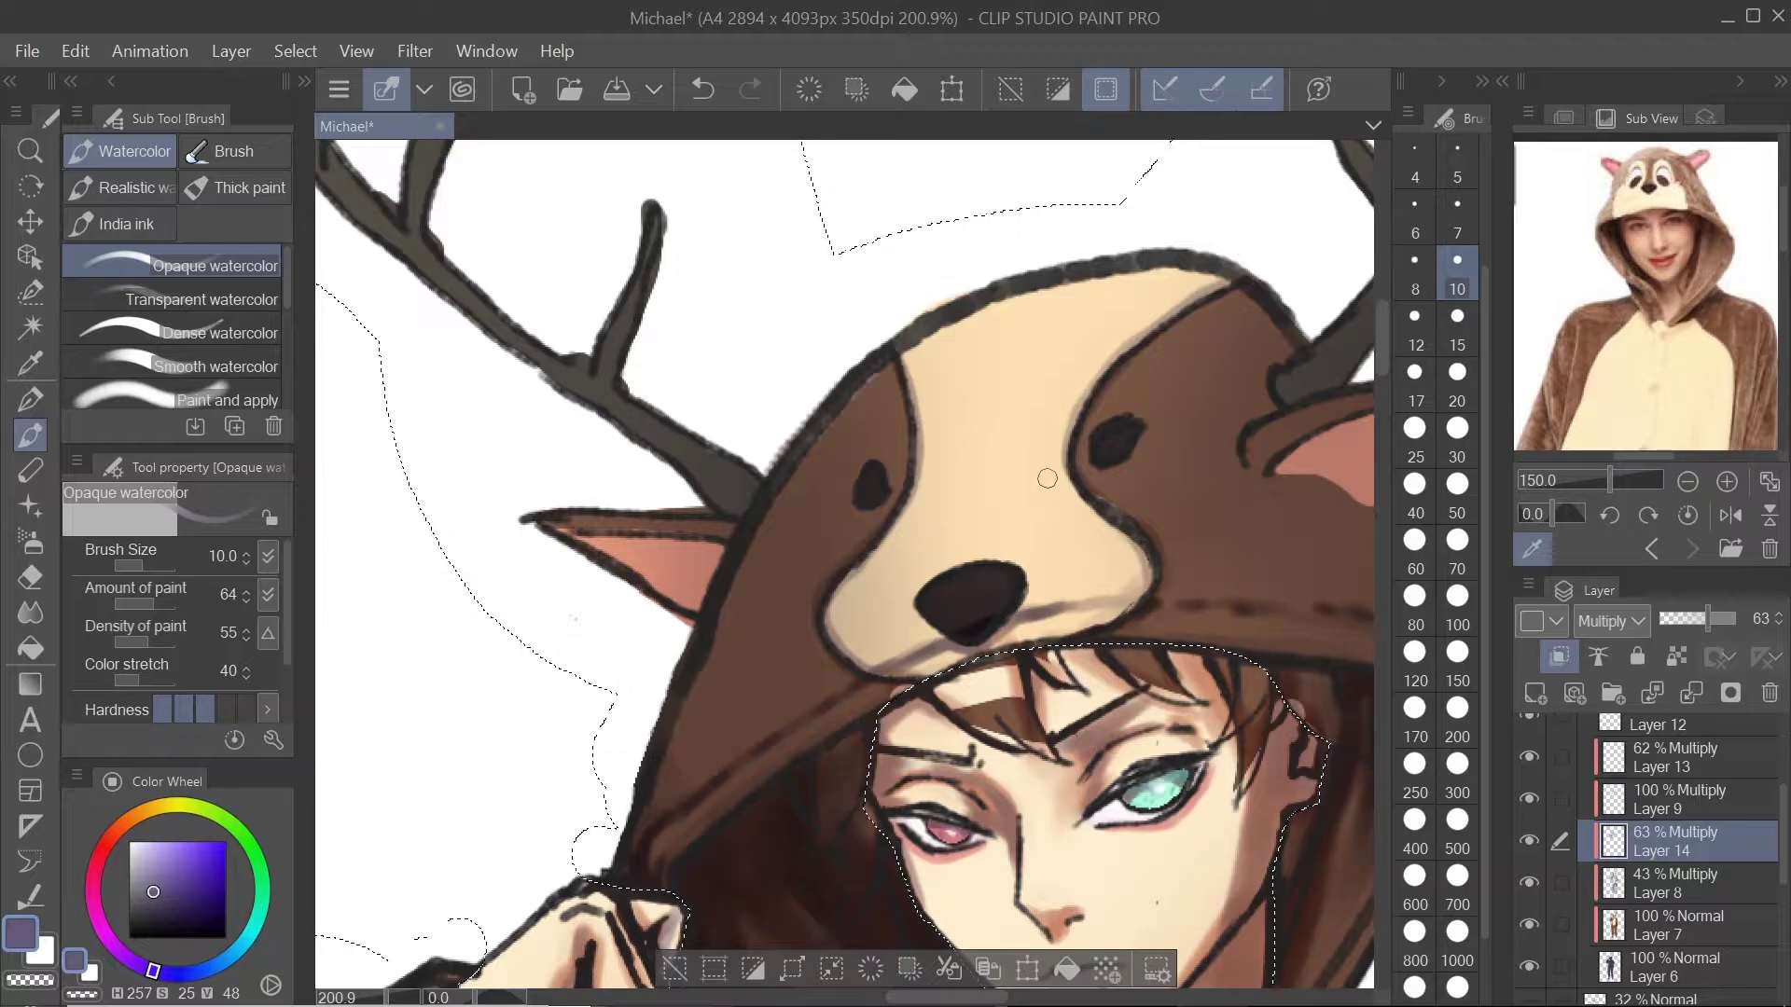
Step: Paint shadows around both of the deer hood's eyes at brush sizes 10 and 7
scroll(1047, 478, "down", 2)
left_click_drag(1046, 479, 902, 642)
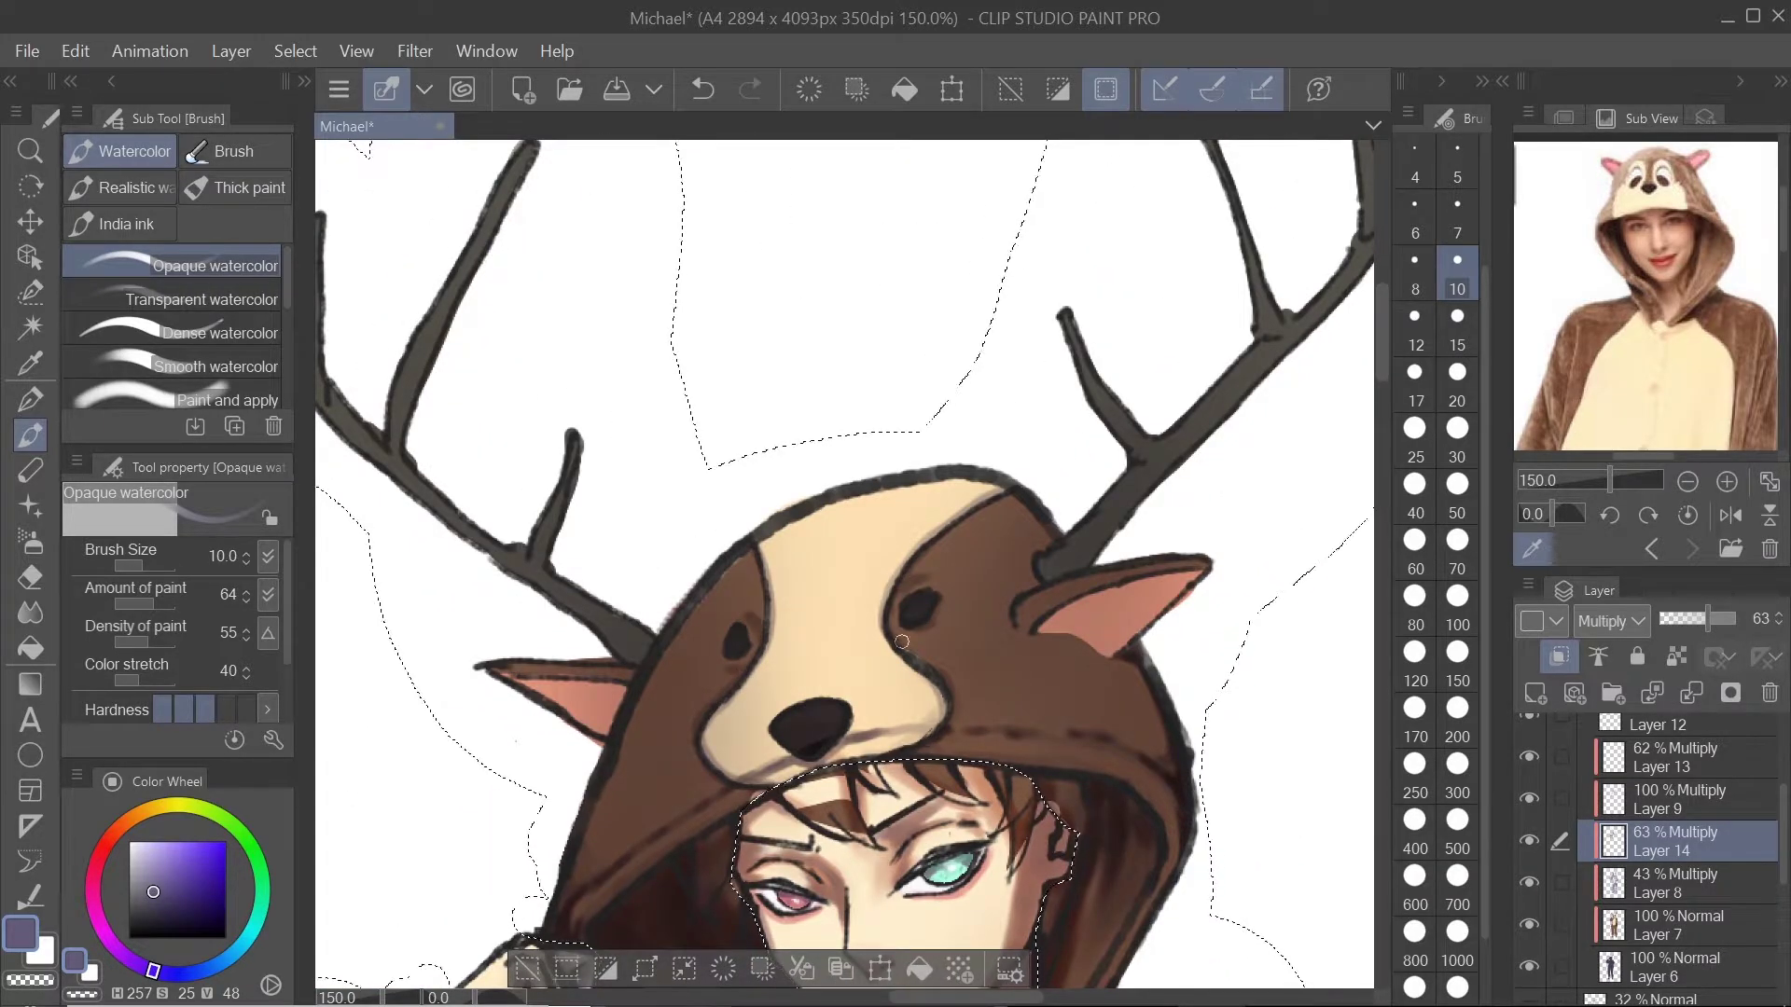
scroll(902, 642, "up", 4)
key("bracketleft")
key("bracketleft")
scroll(463, 803, "down", 4)
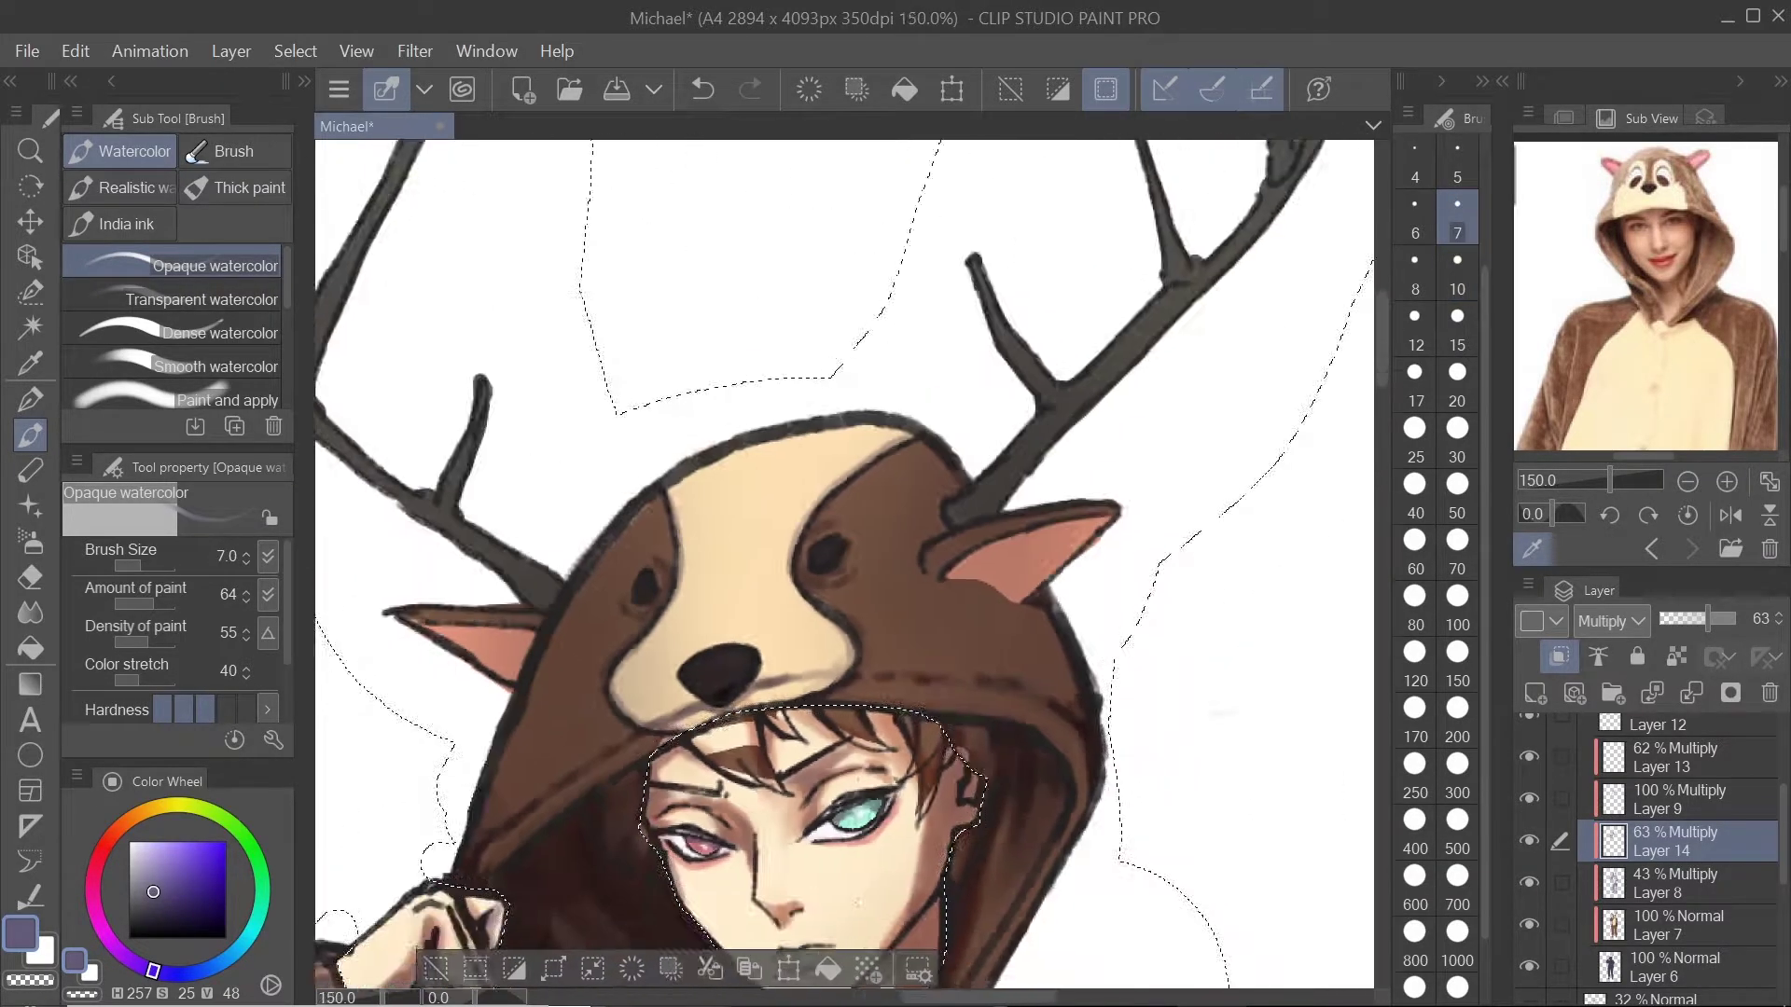
Step: Shade the pink insides of both deer ears with Opaque watercolor at brush size 15
scroll(933, 689, "up", 2)
key("bracketright")
key("bracketright")
key("bracketright")
key("bracketright")
mouse_move(933, 690)
left_mouse_down()
mouse_move(1013, 714)
mouse_move(1043, 629)
left_mouse_up()
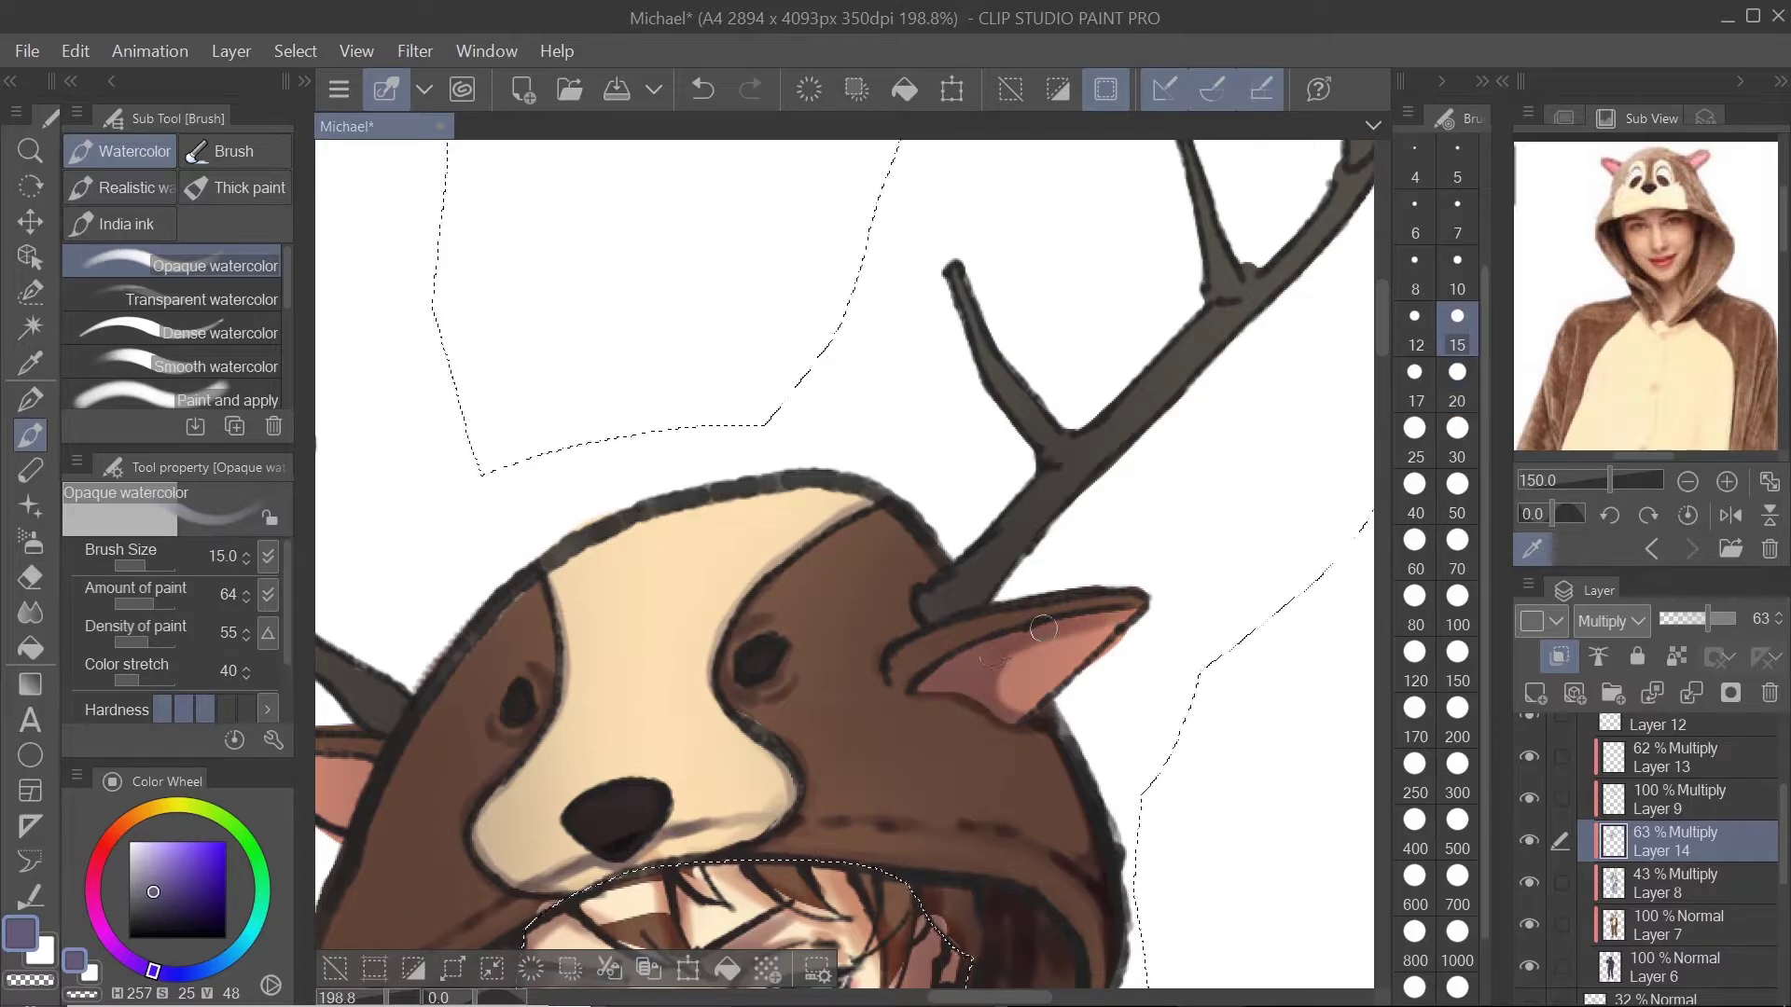
scroll(986, 598, "down", 2)
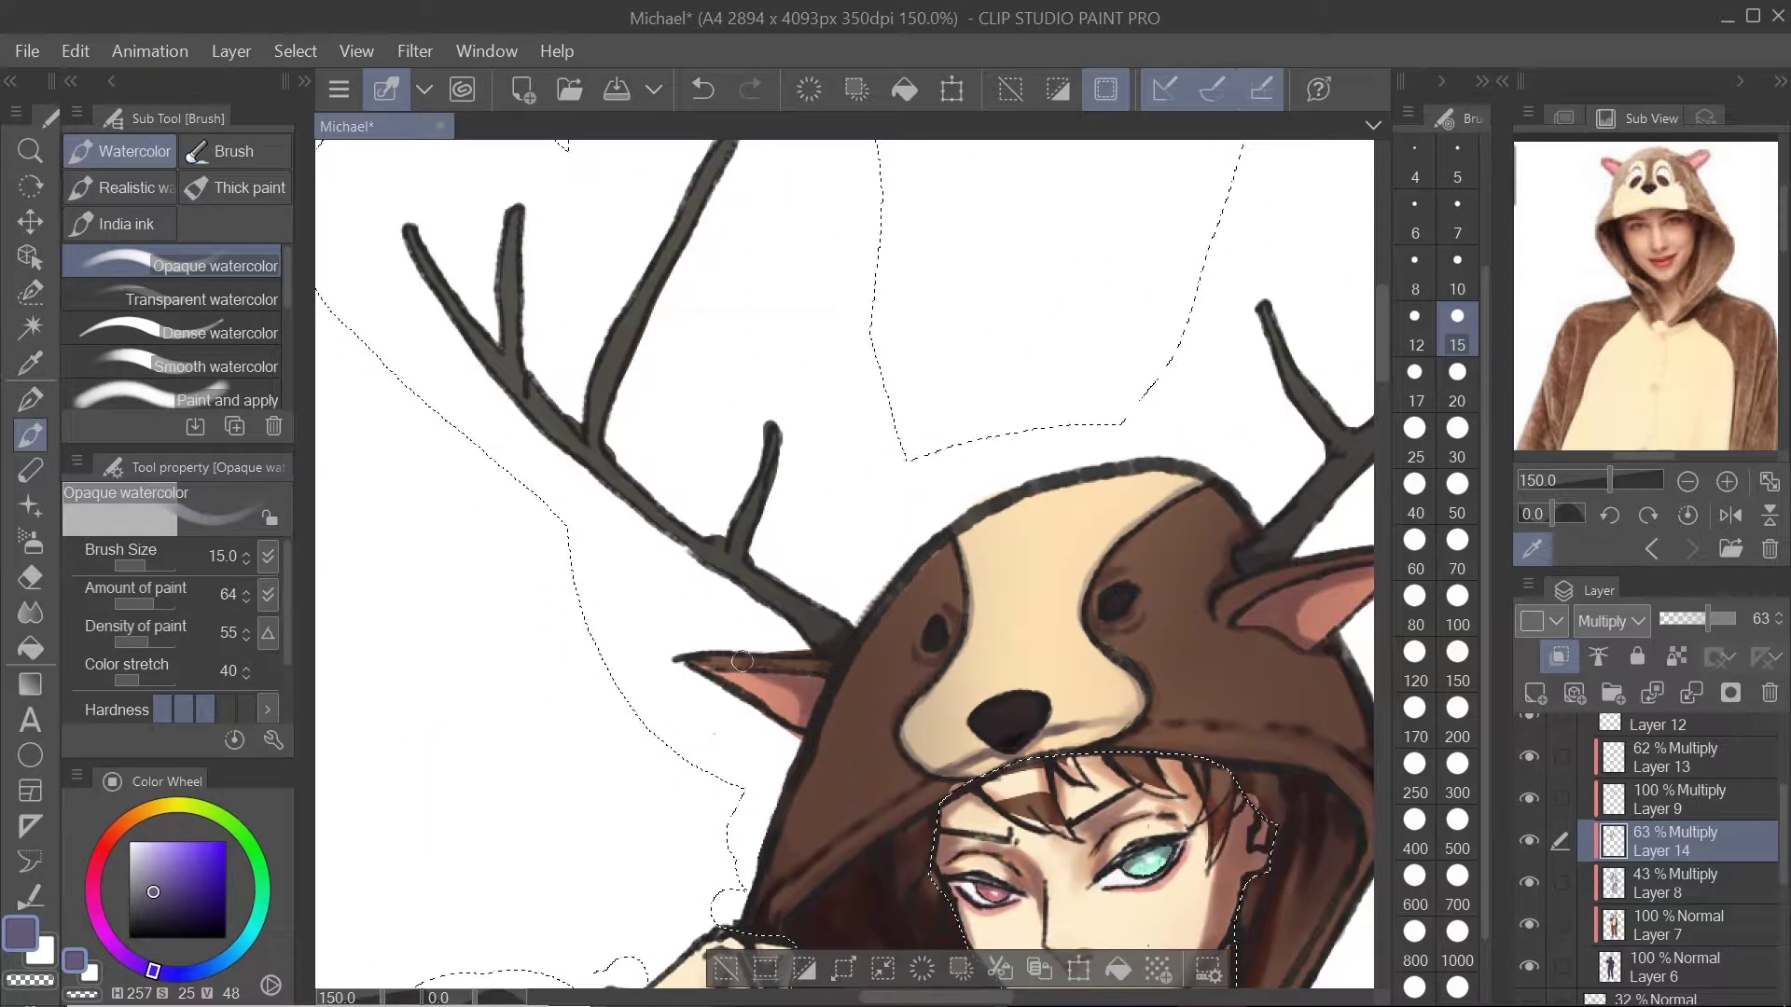
scroll(820, 653, "down", 2)
scroll(1032, 697, "up", 4)
Step: Shade the antler branches with Opaque watercolor at brush size 10
key("bracketleft")
key("bracketleft")
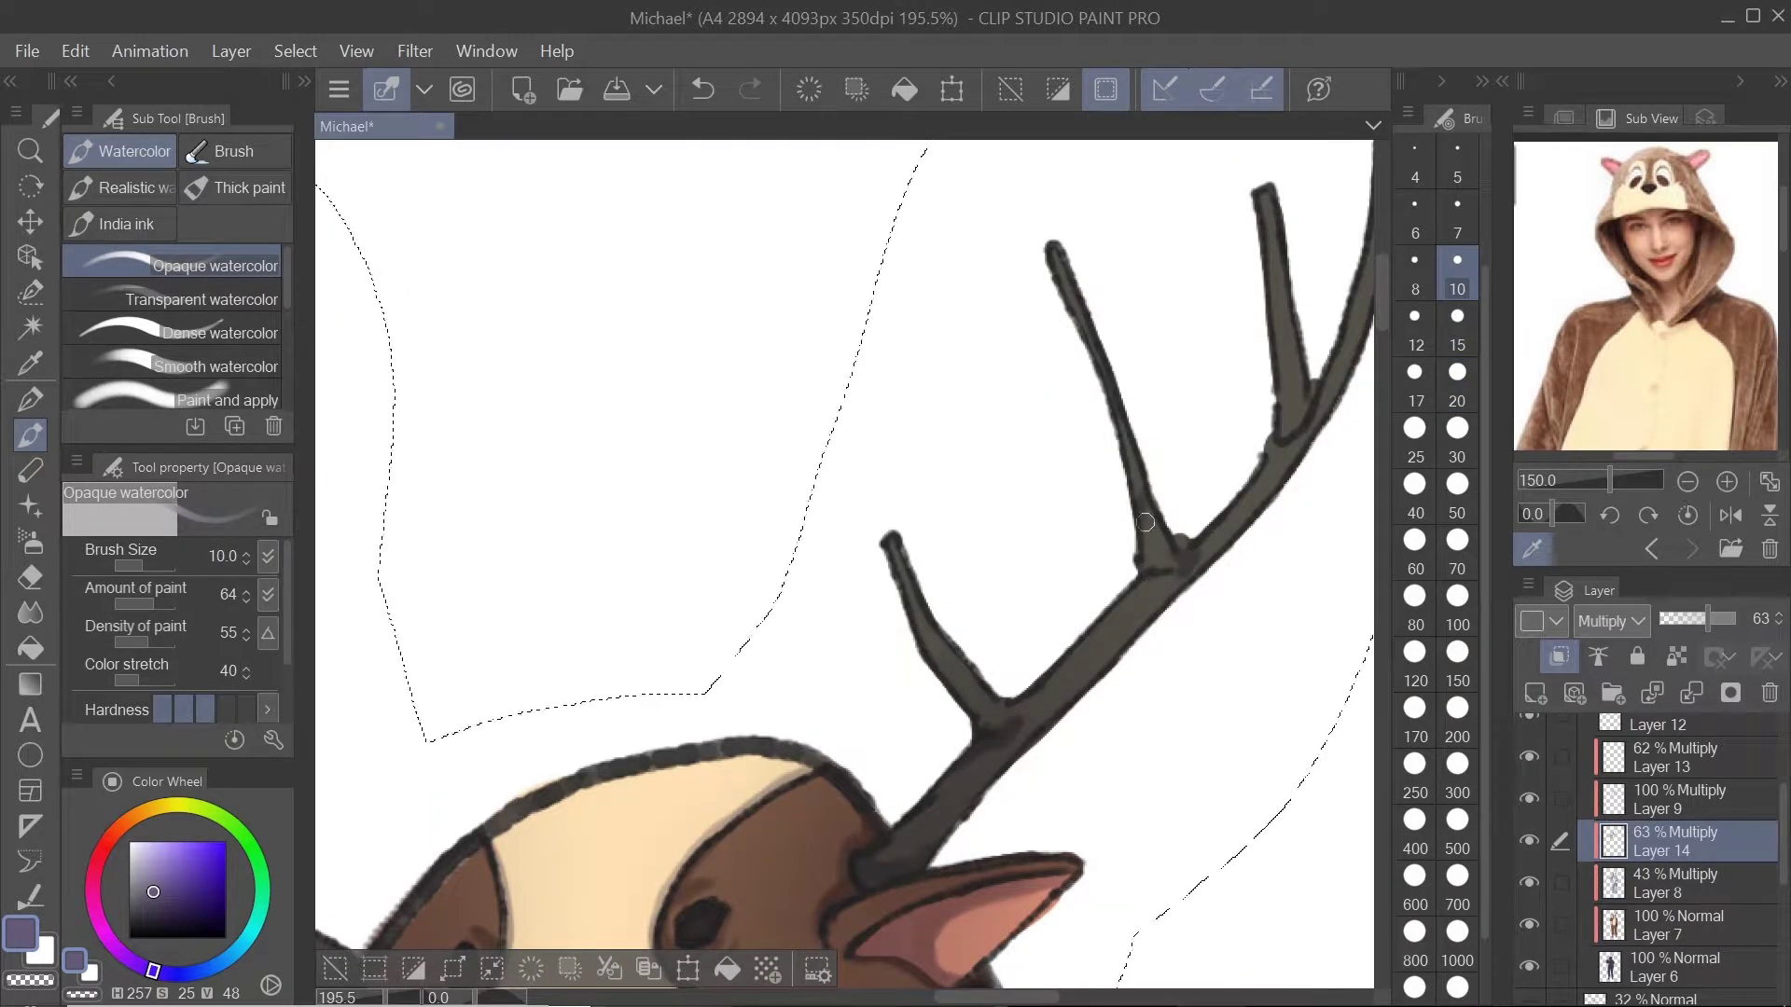
mouse_move(1157, 673)
left_mouse_down()
mouse_move(877, 850)
mouse_move(1063, 438)
mouse_move(1306, 560)
mouse_move(1026, 559)
mouse_move(1107, 696)
mouse_move(1353, 467)
mouse_move(1362, 737)
mouse_move(1445, 303)
left_mouse_up()
Step: Shade the shoulder and upper sleeve beside the bag strap with Opaque watercolor at brush sizes 20 and 30
scroll(1049, 712, "down", 5)
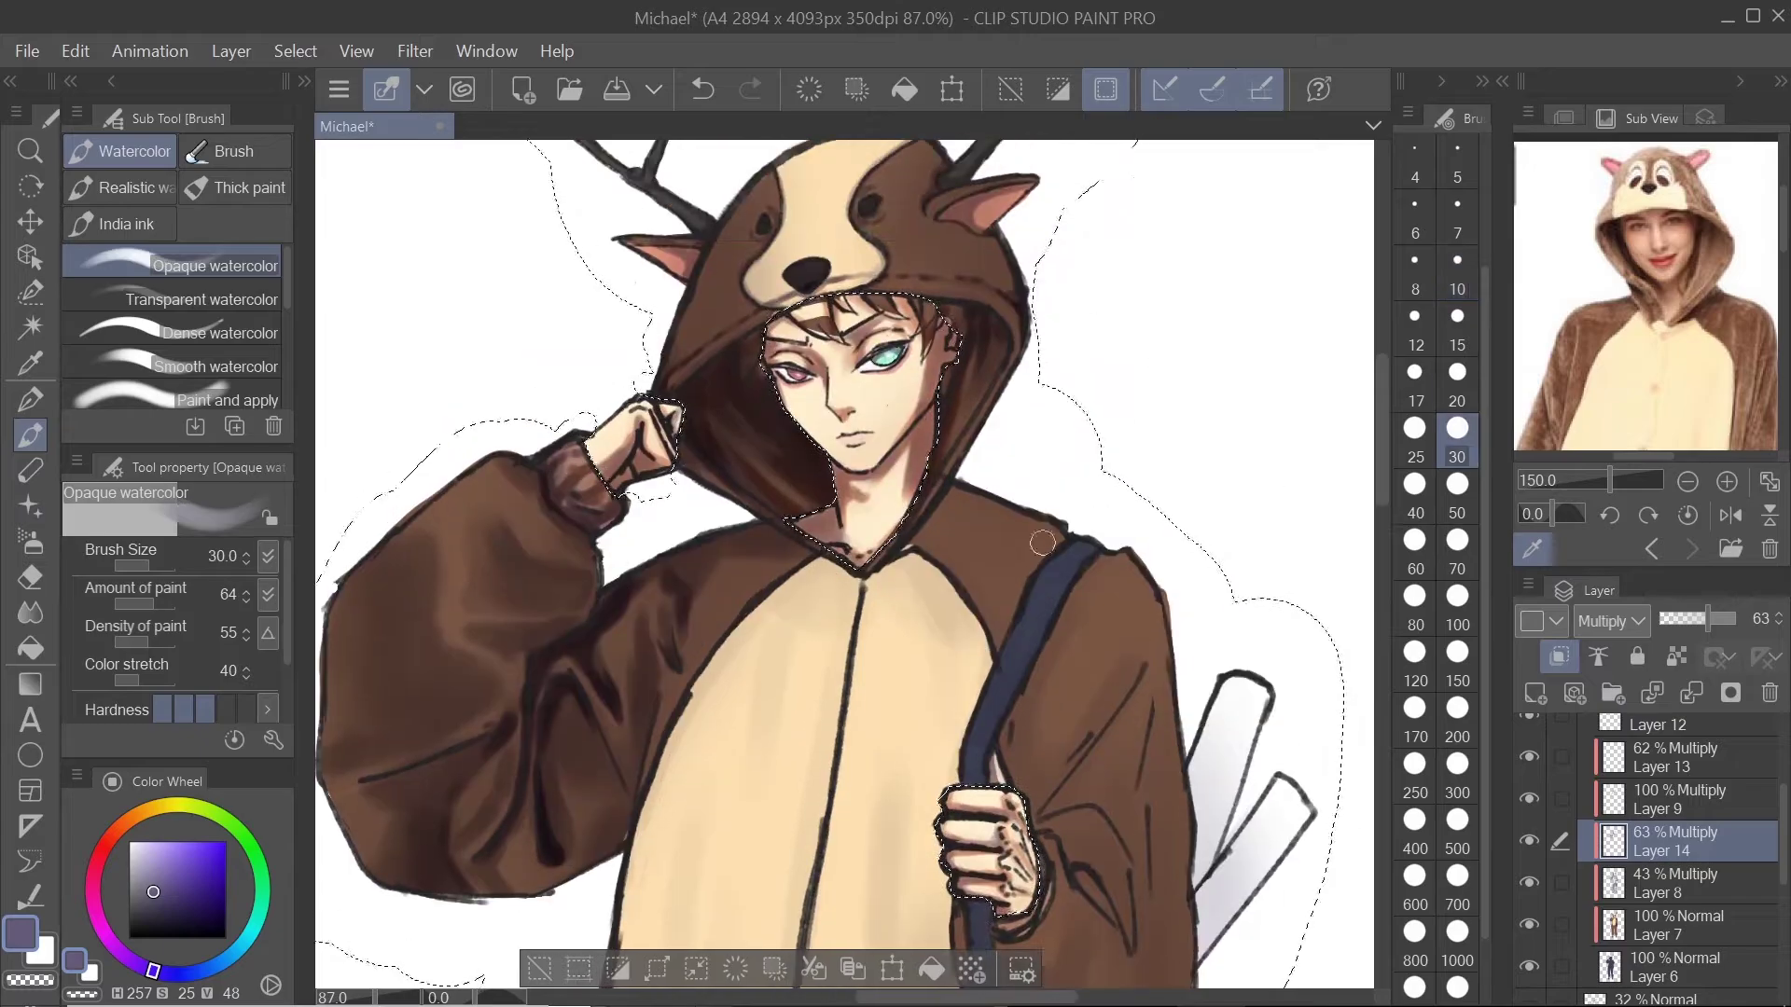
key("bracketright")
key("bracketright")
key("bracketright")
key("bracketright")
scroll(1049, 713, "up", 1)
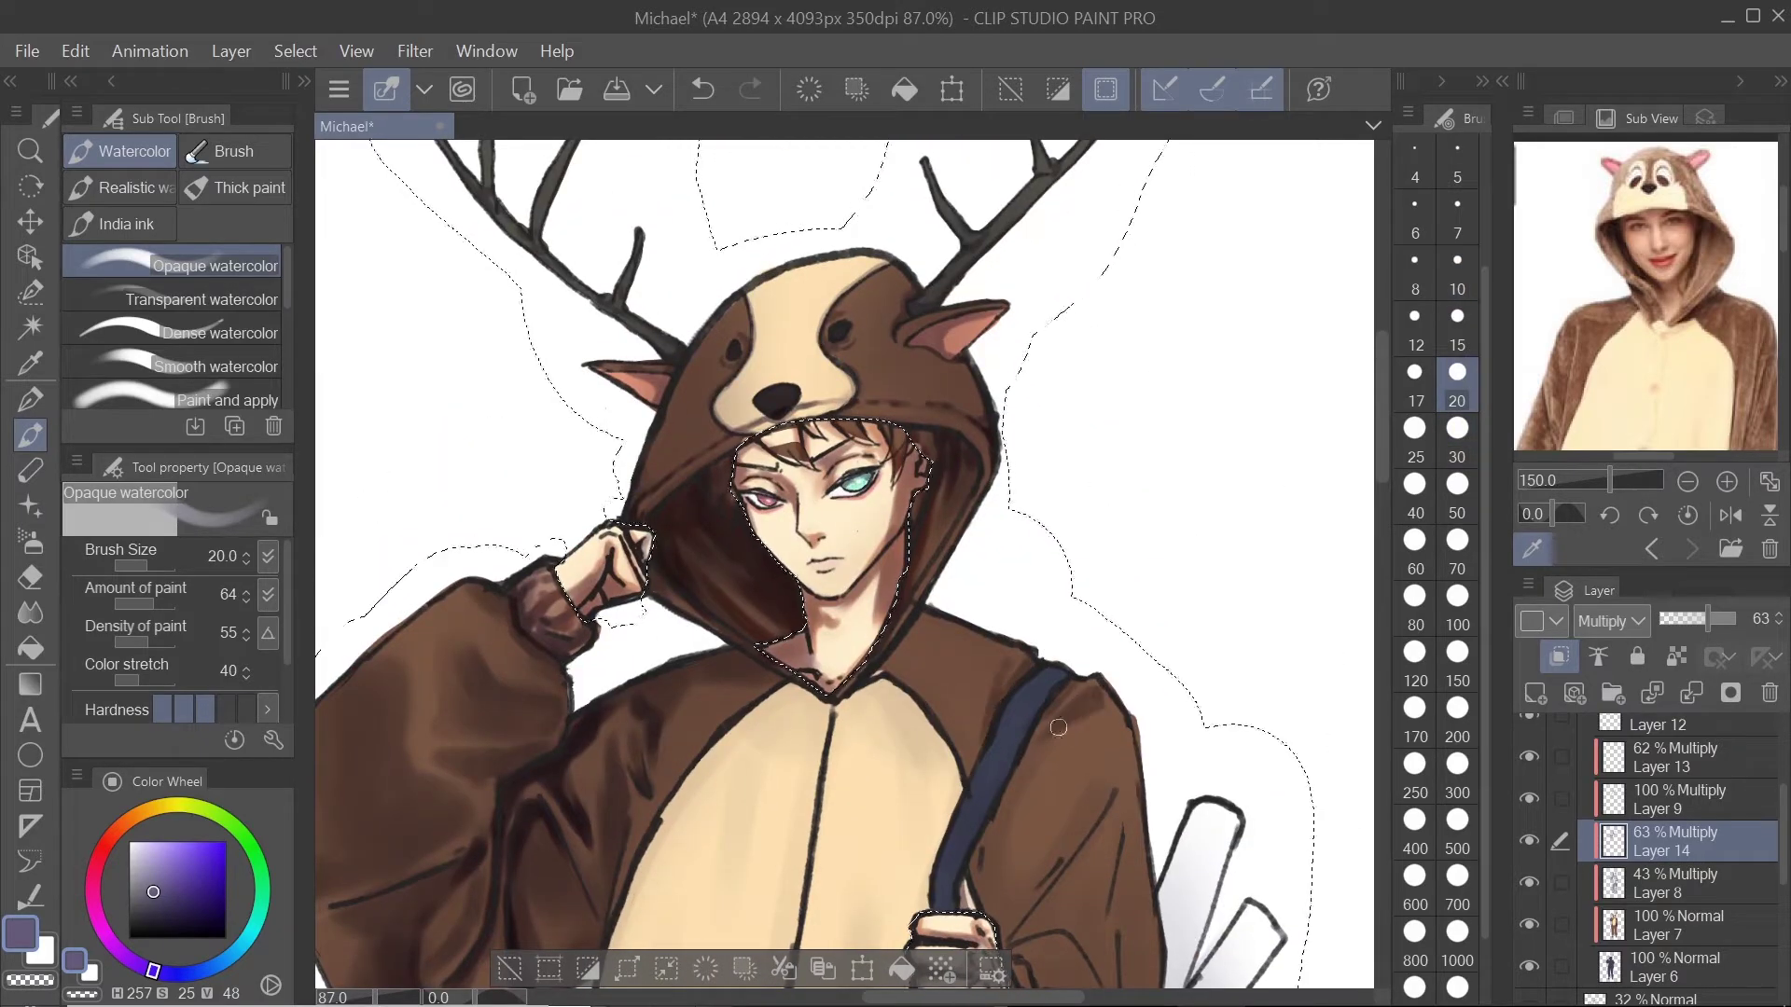
scroll(1058, 726, "down", 1)
scroll(1026, 746, "up", 2)
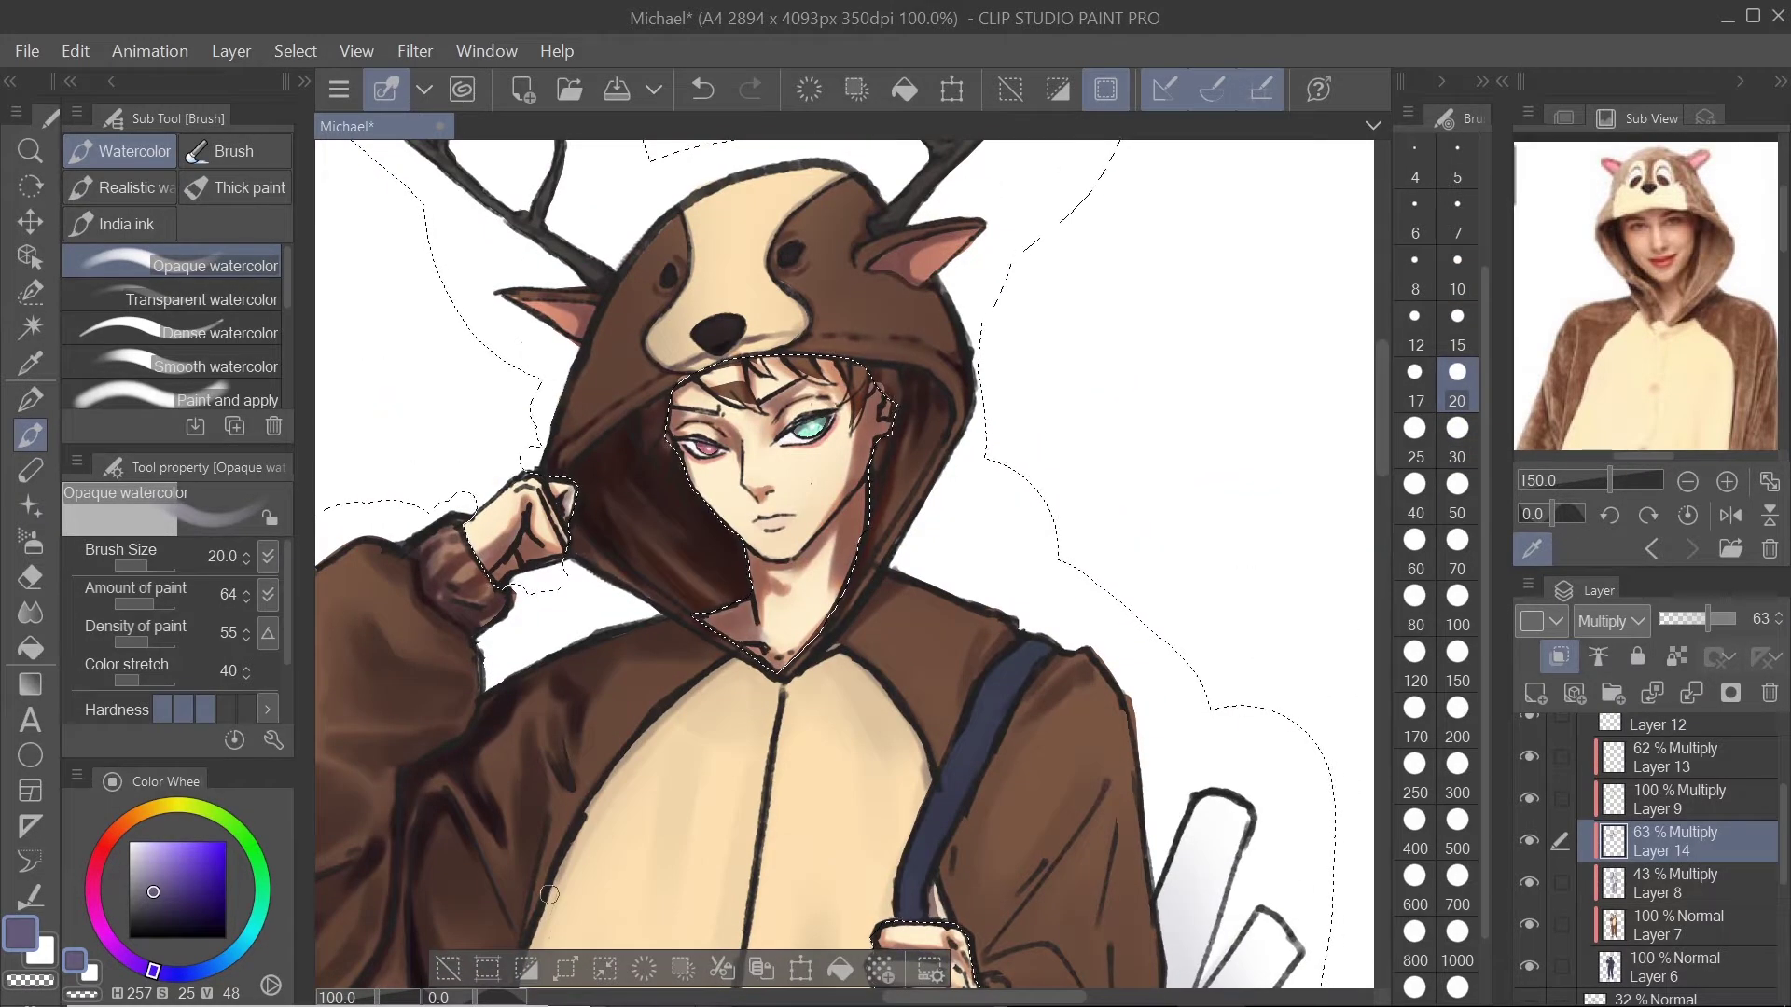
key("bracketright")
key("bracketright")
left_click_drag(978, 925, 936, 776)
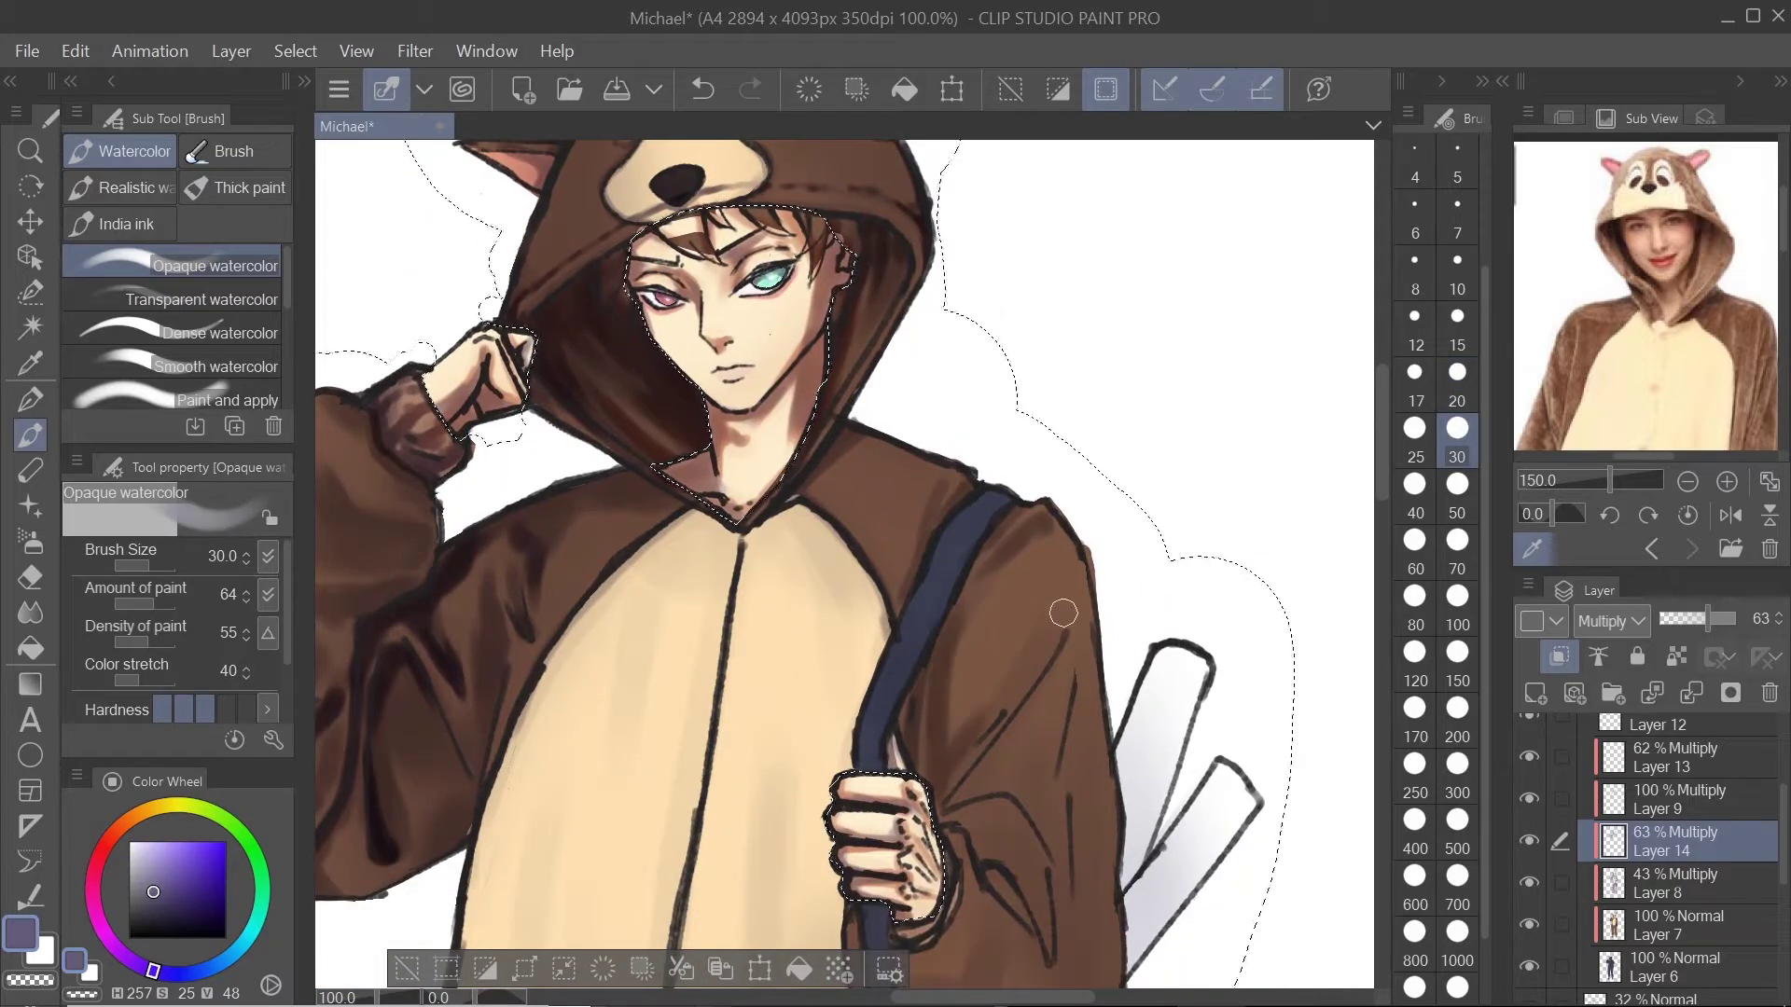
Step: Deepen the fold shadows of the strap-side sleeve on Layer 14 at brush size 20
key("bracketleft")
key("bracketleft")
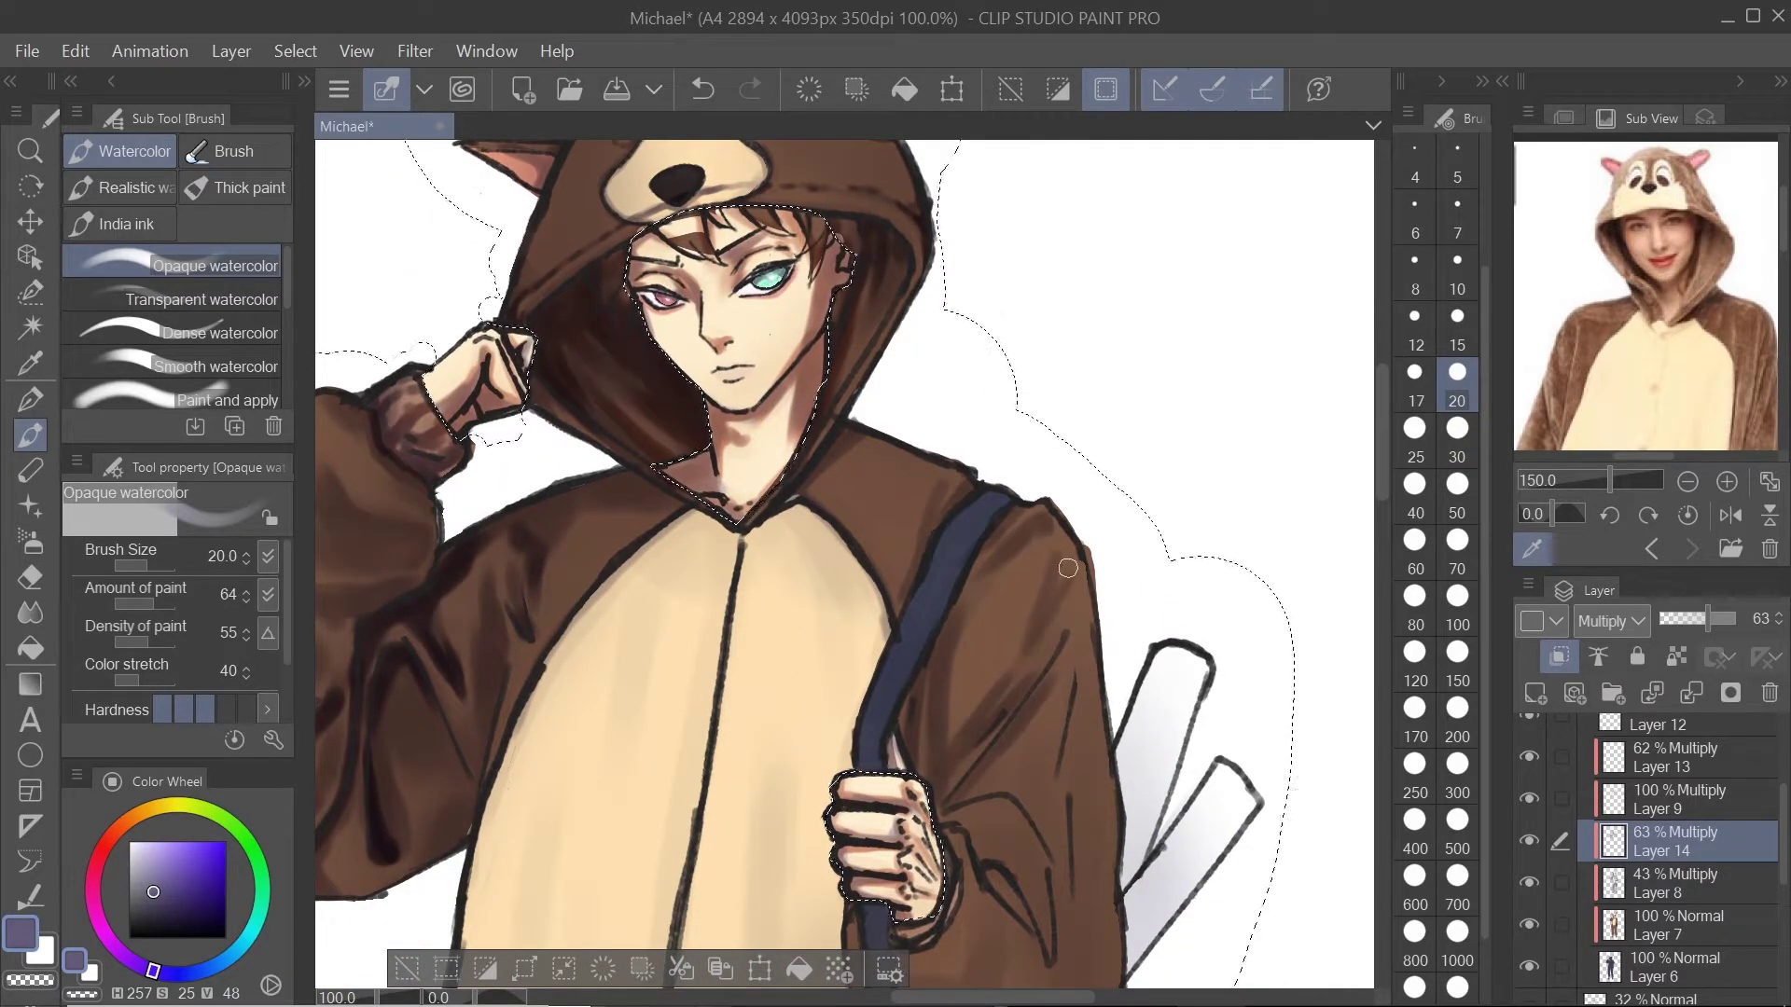
scroll(1675, 781, "down", 1)
left_click(1670, 846)
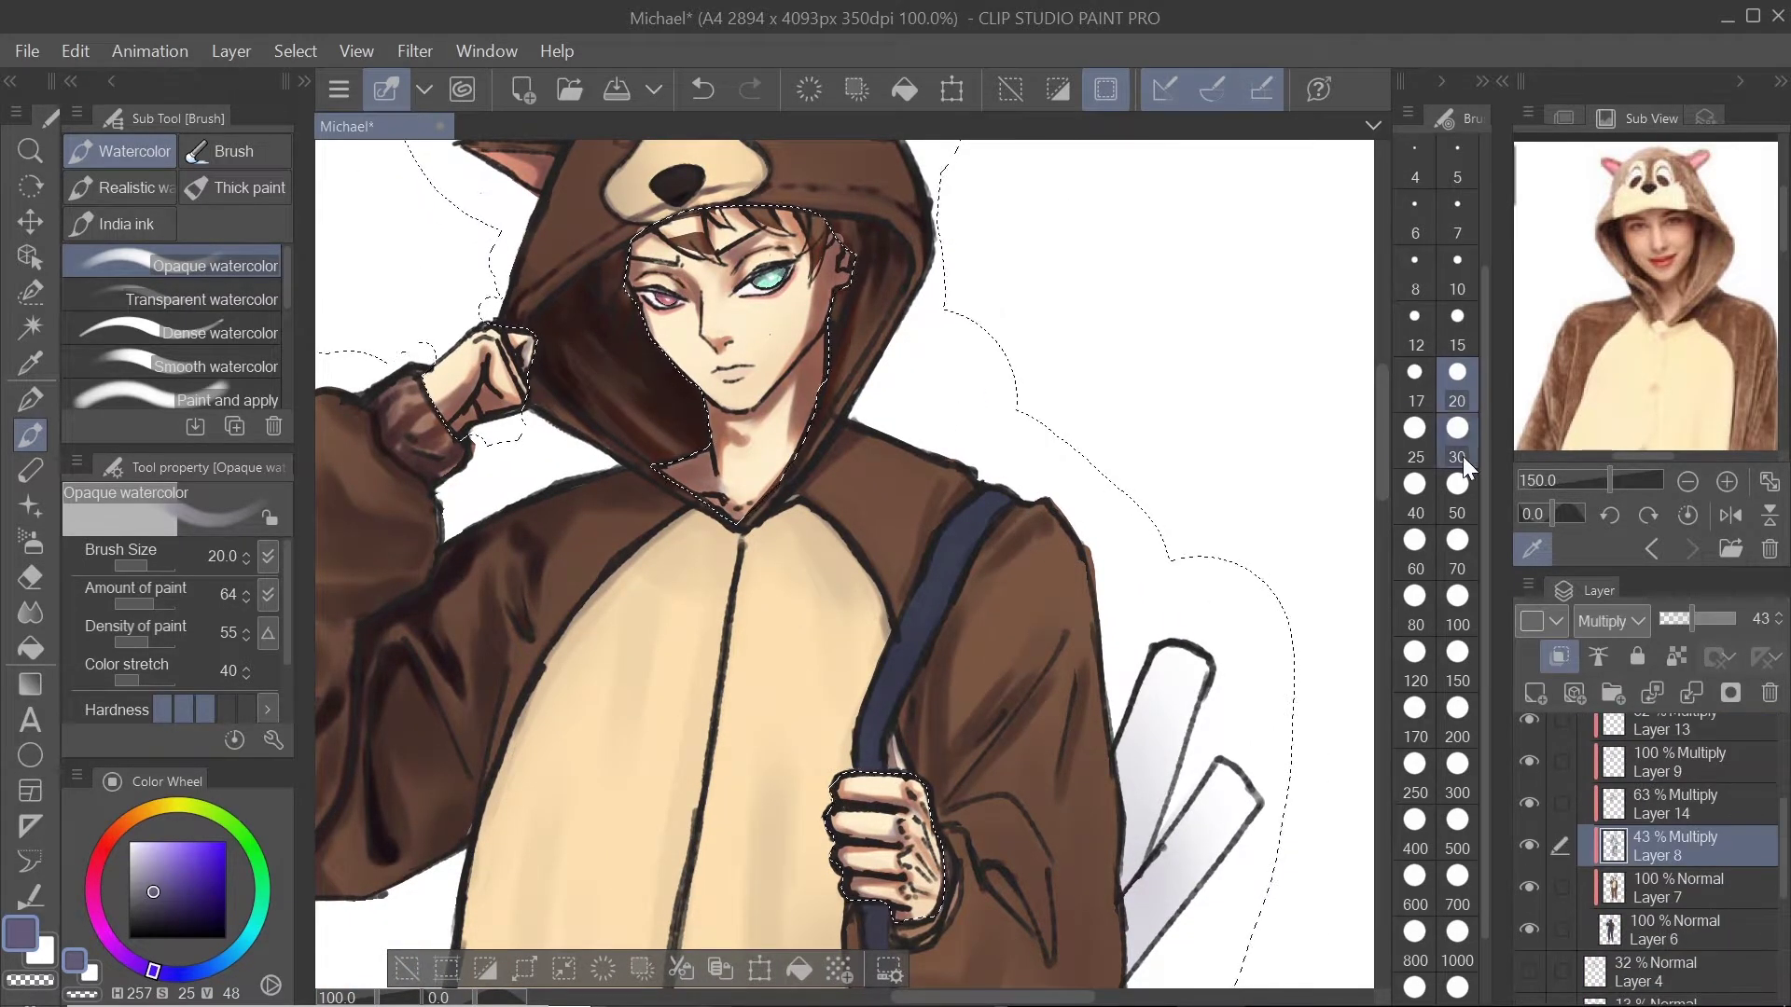
left_click_drag(1044, 815, 1022, 741)
key("alt+bracketright")
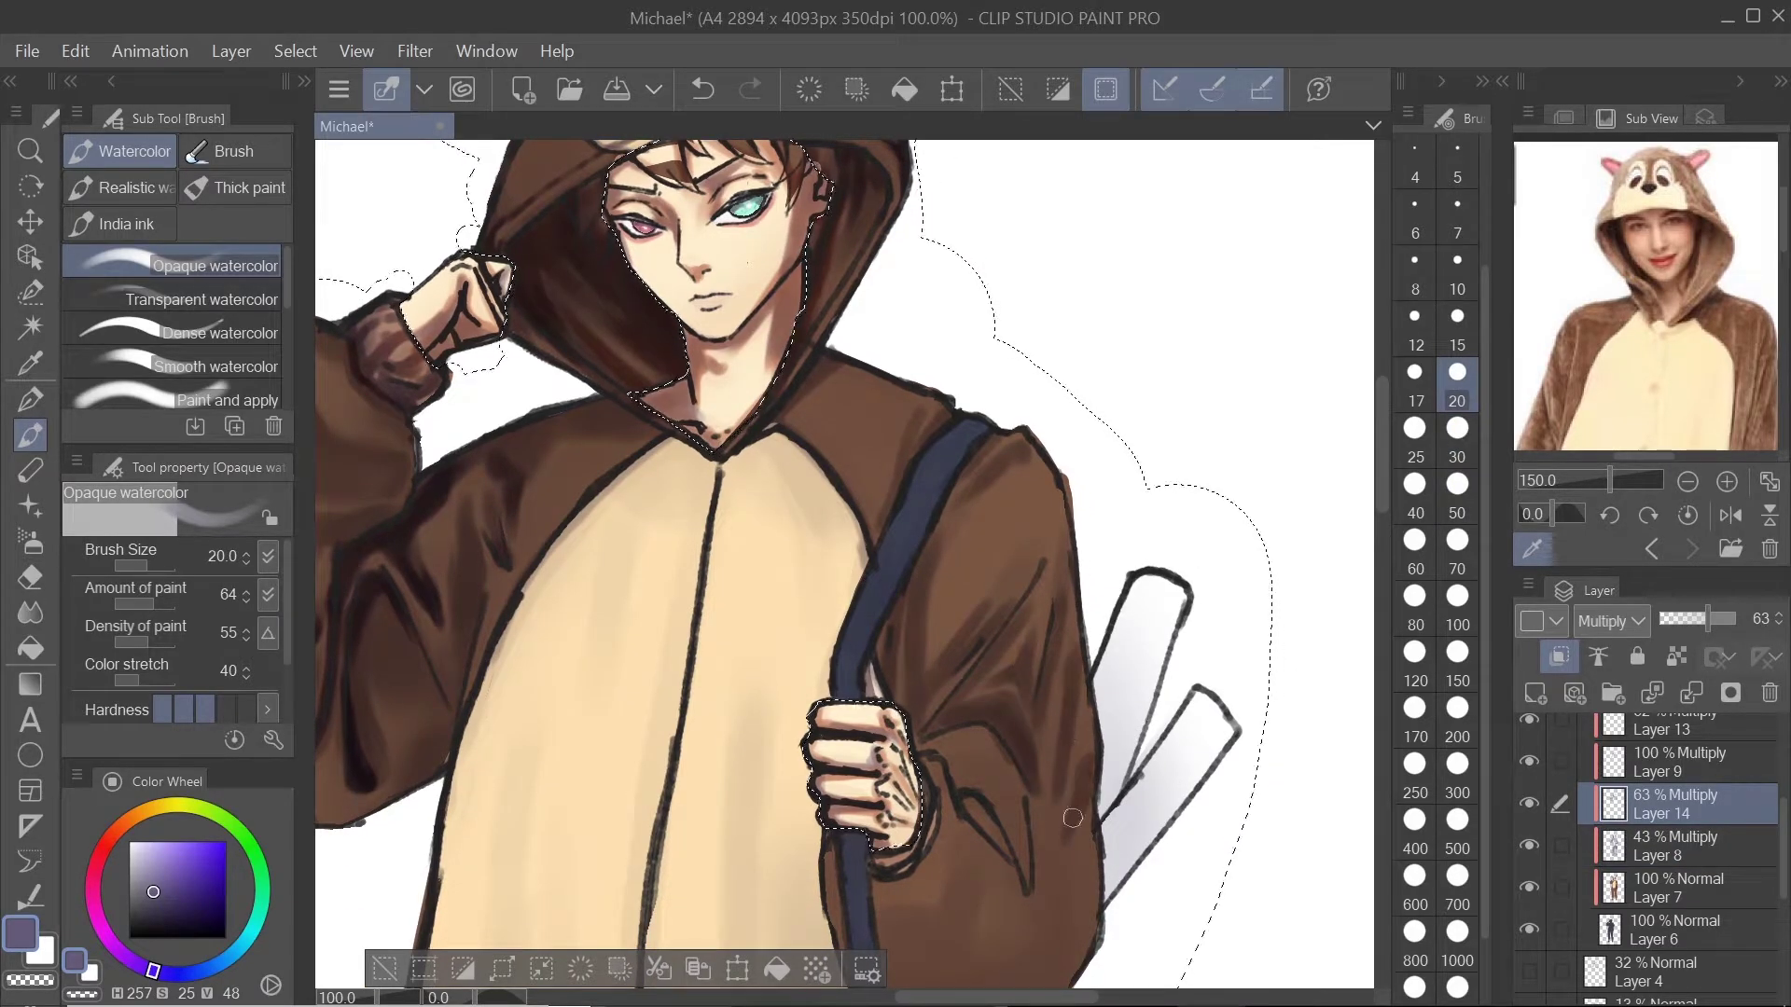
left_click_drag(1072, 818, 999, 736)
Step: Shade the lower part of the strap-side sleeve at brush sizes 20 and 30, undoing one stroke
left_click(1457, 596)
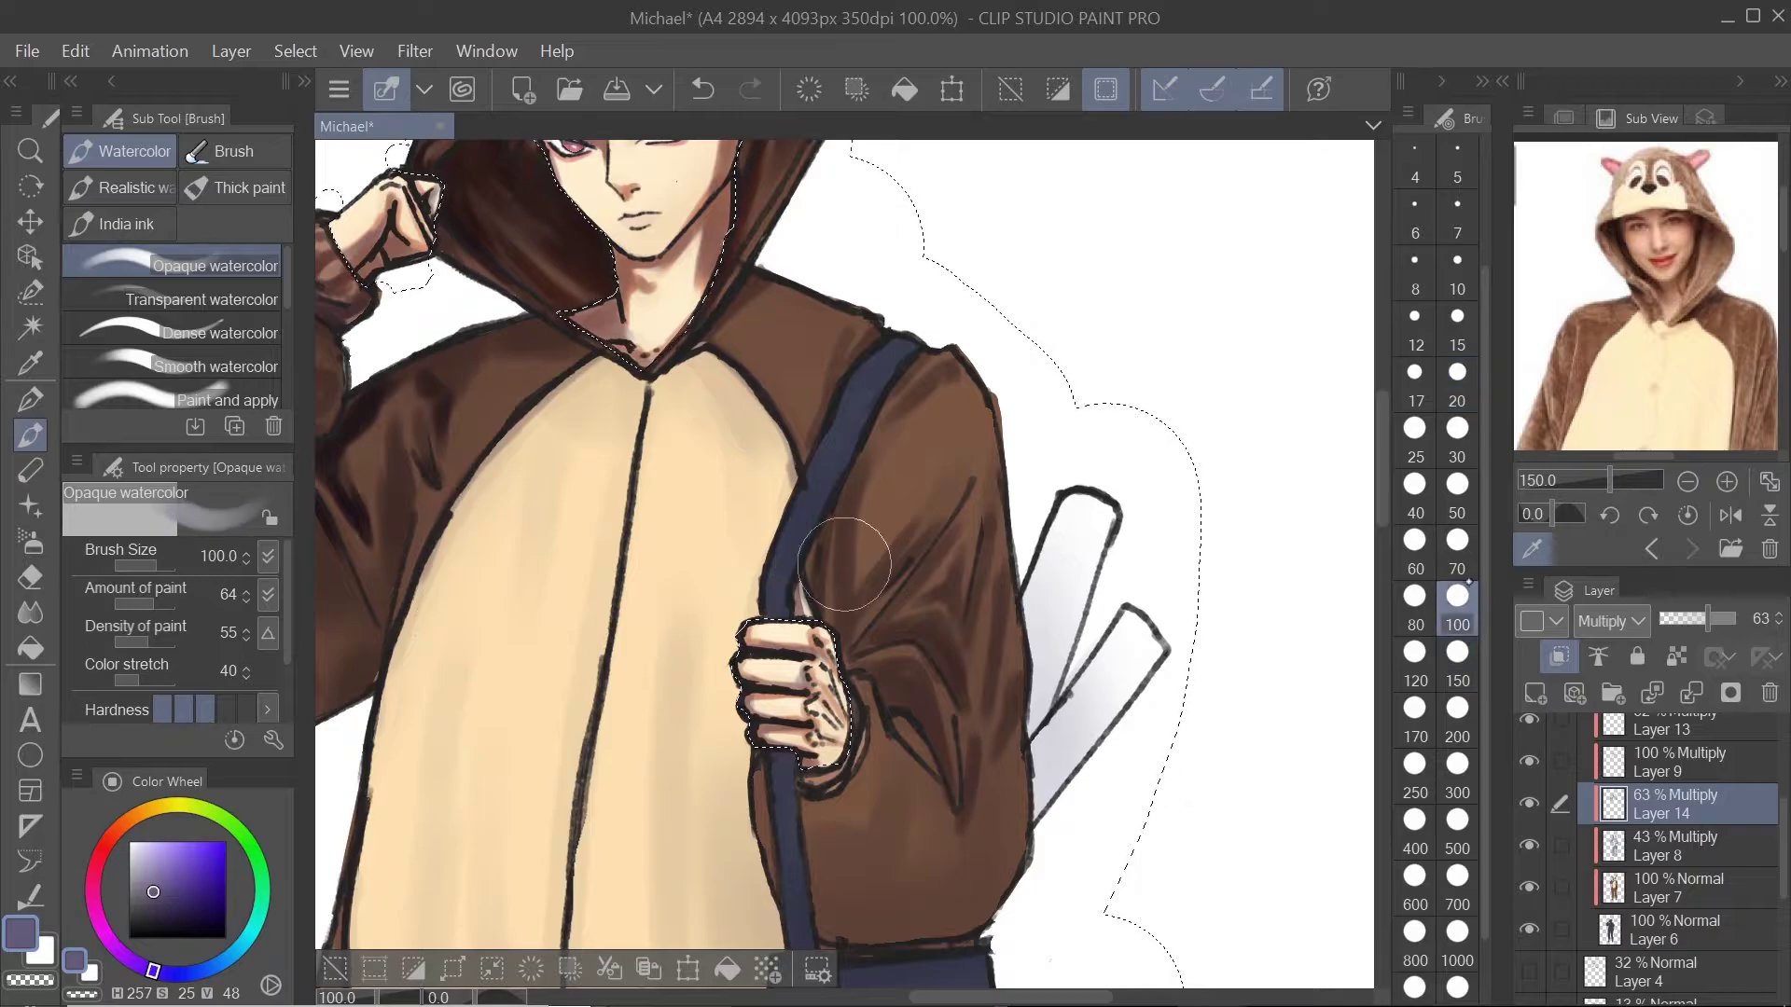
left_click(1457, 540)
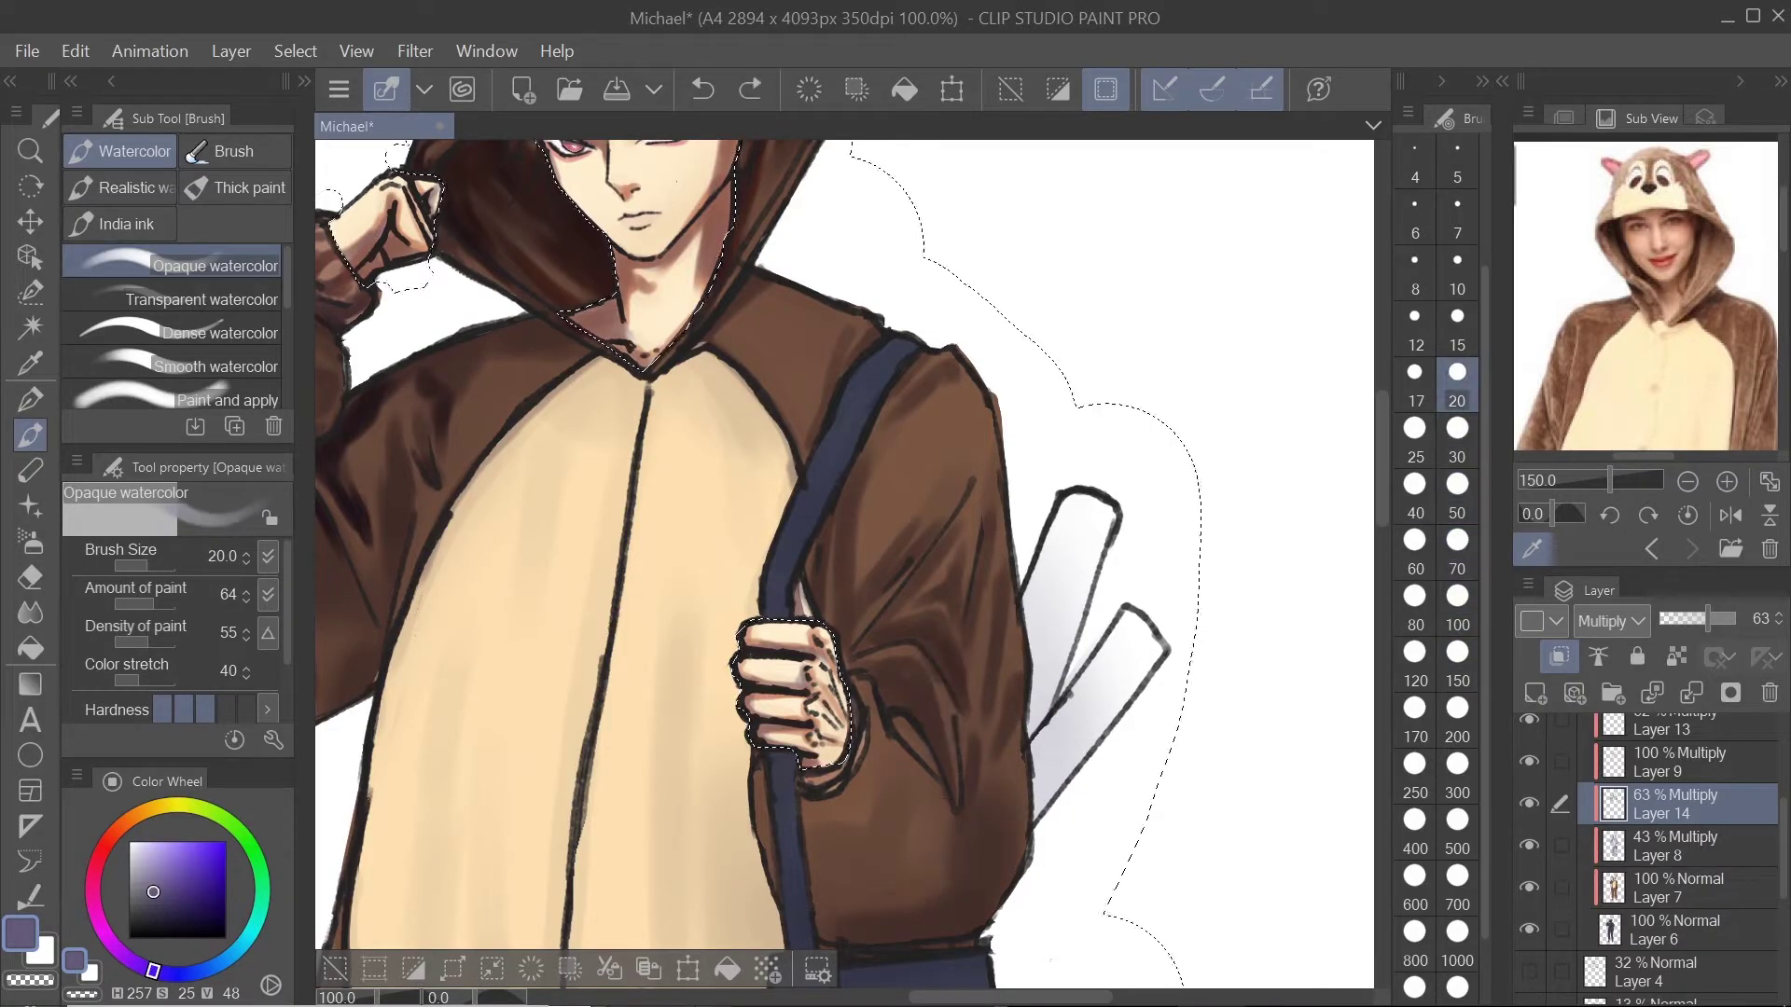
left_click(1457, 373)
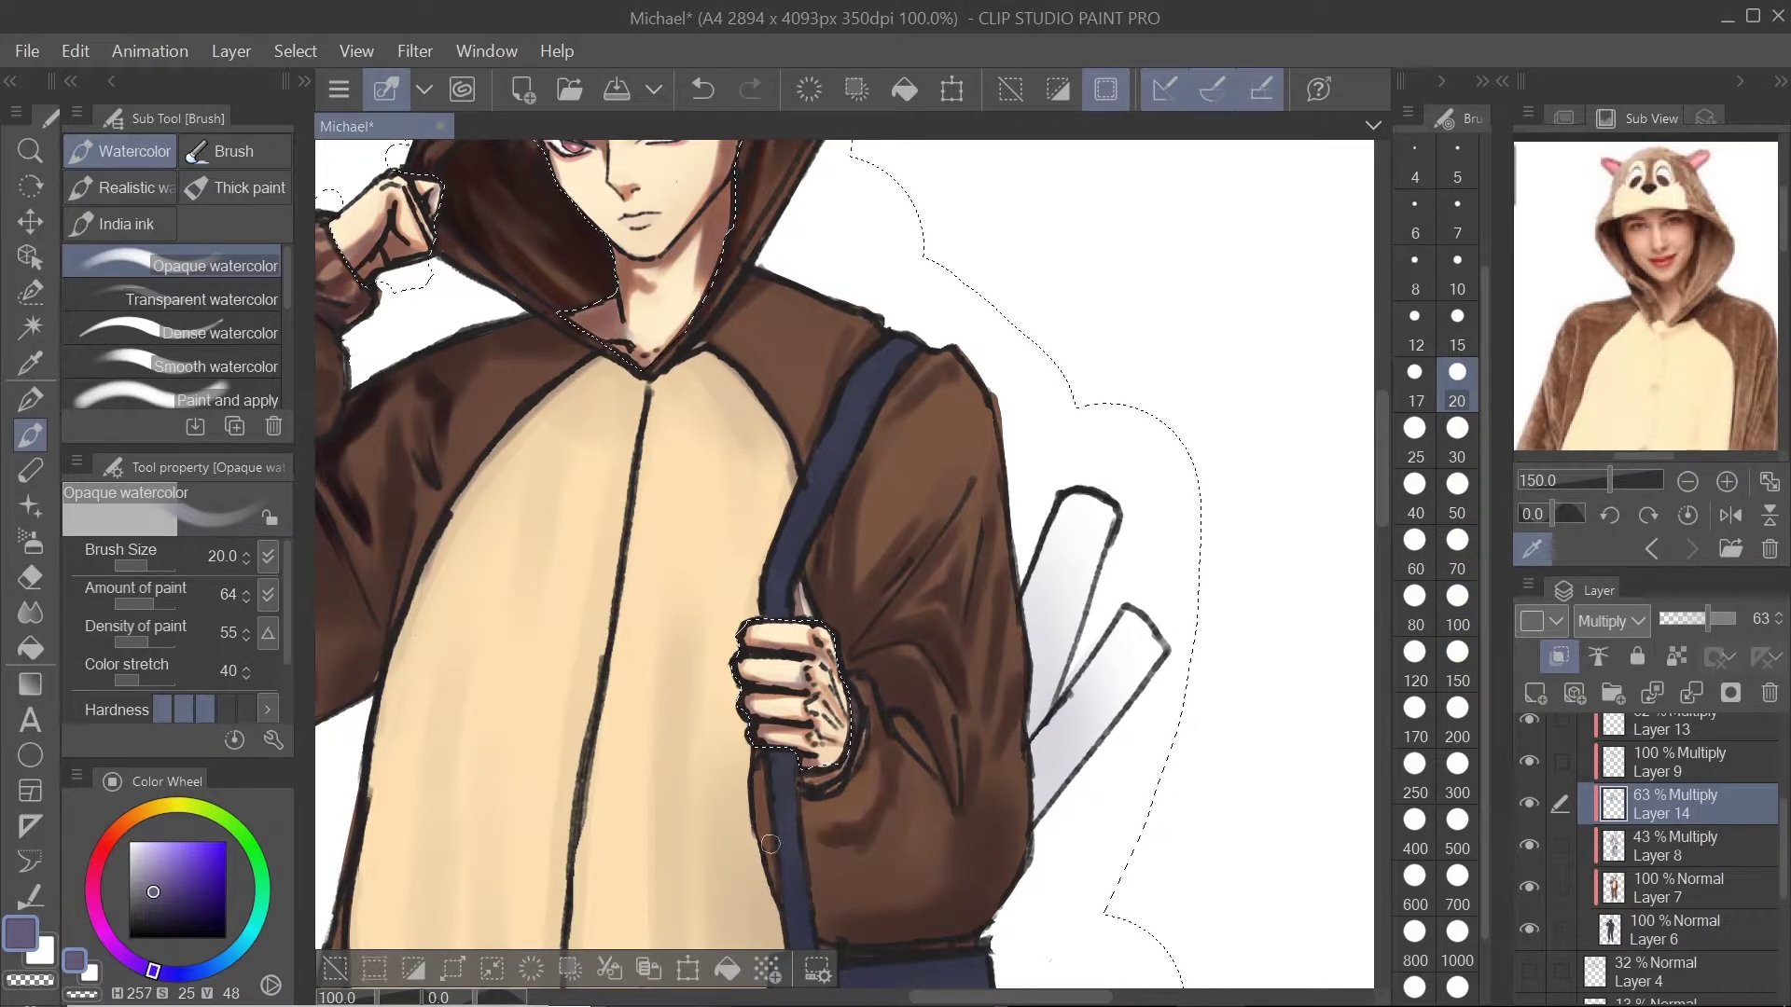
key("ctrl+z")
left_click(1457, 428)
scroll(925, 776, "down", 1)
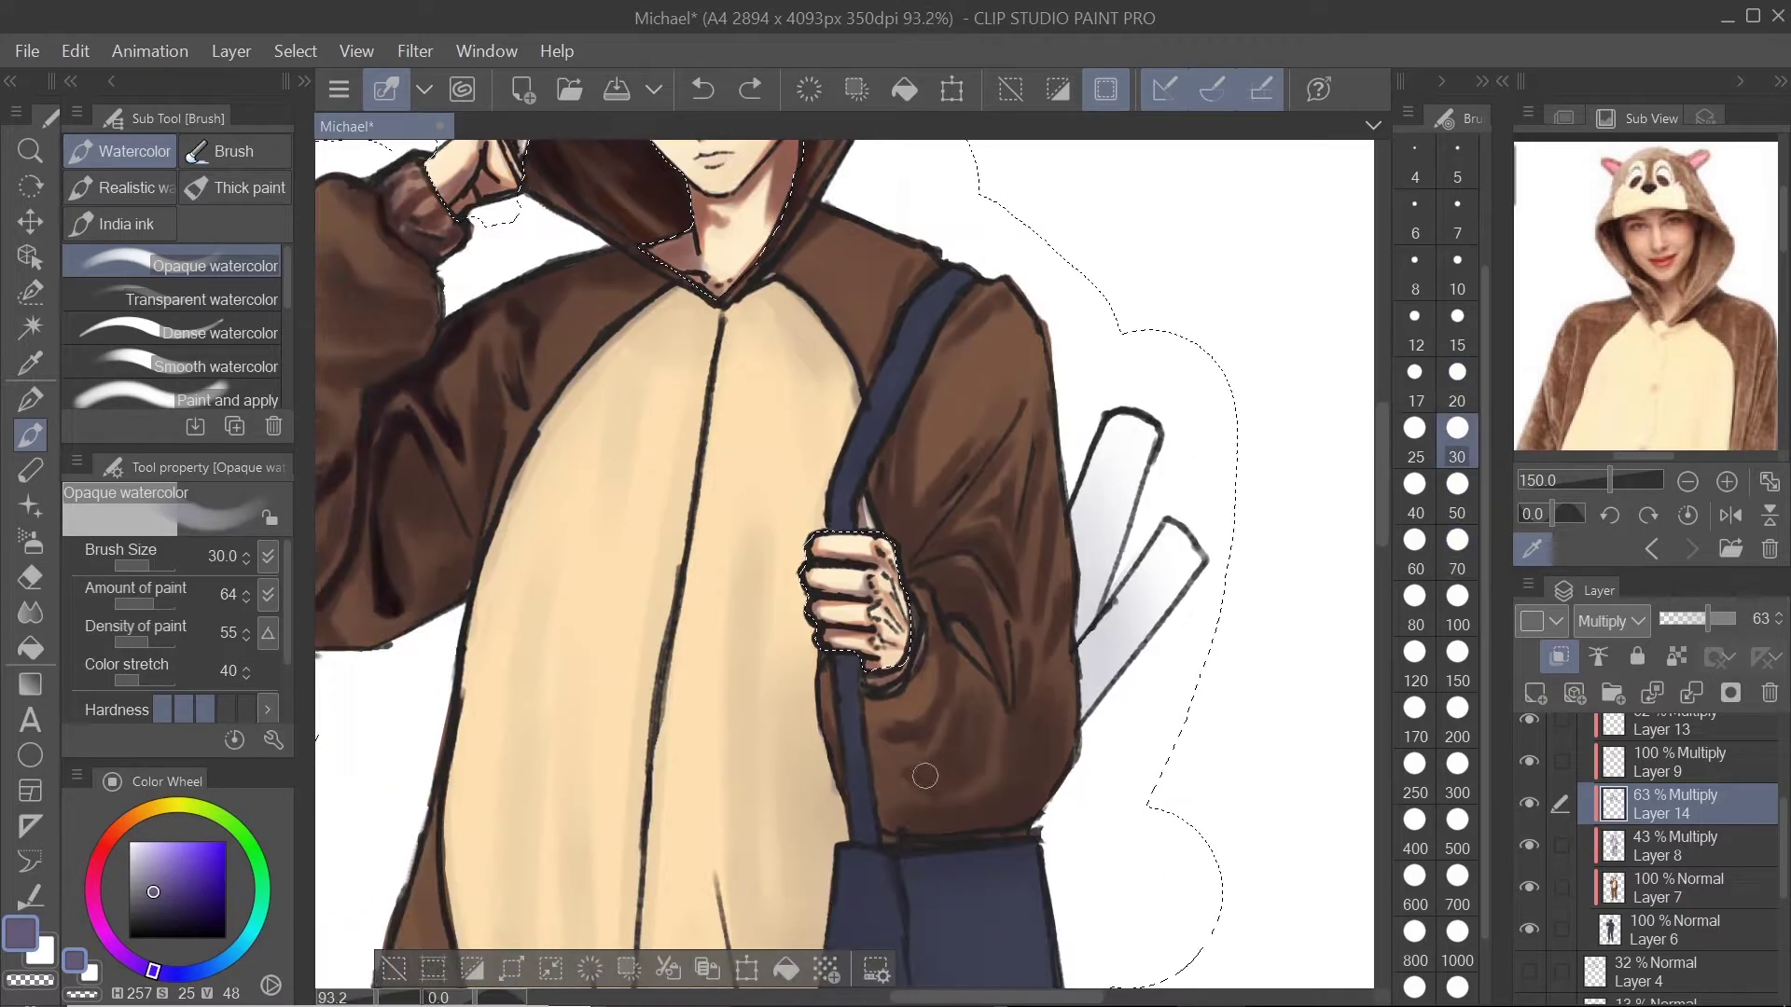
Step: Darken the cuff around the gripping hand and the shadows along the bag strap at brush size 15
key("bracketleft")
key("bracketleft")
key("bracketleft")
key("bracketleft")
left_click_drag(872, 706, 892, 814)
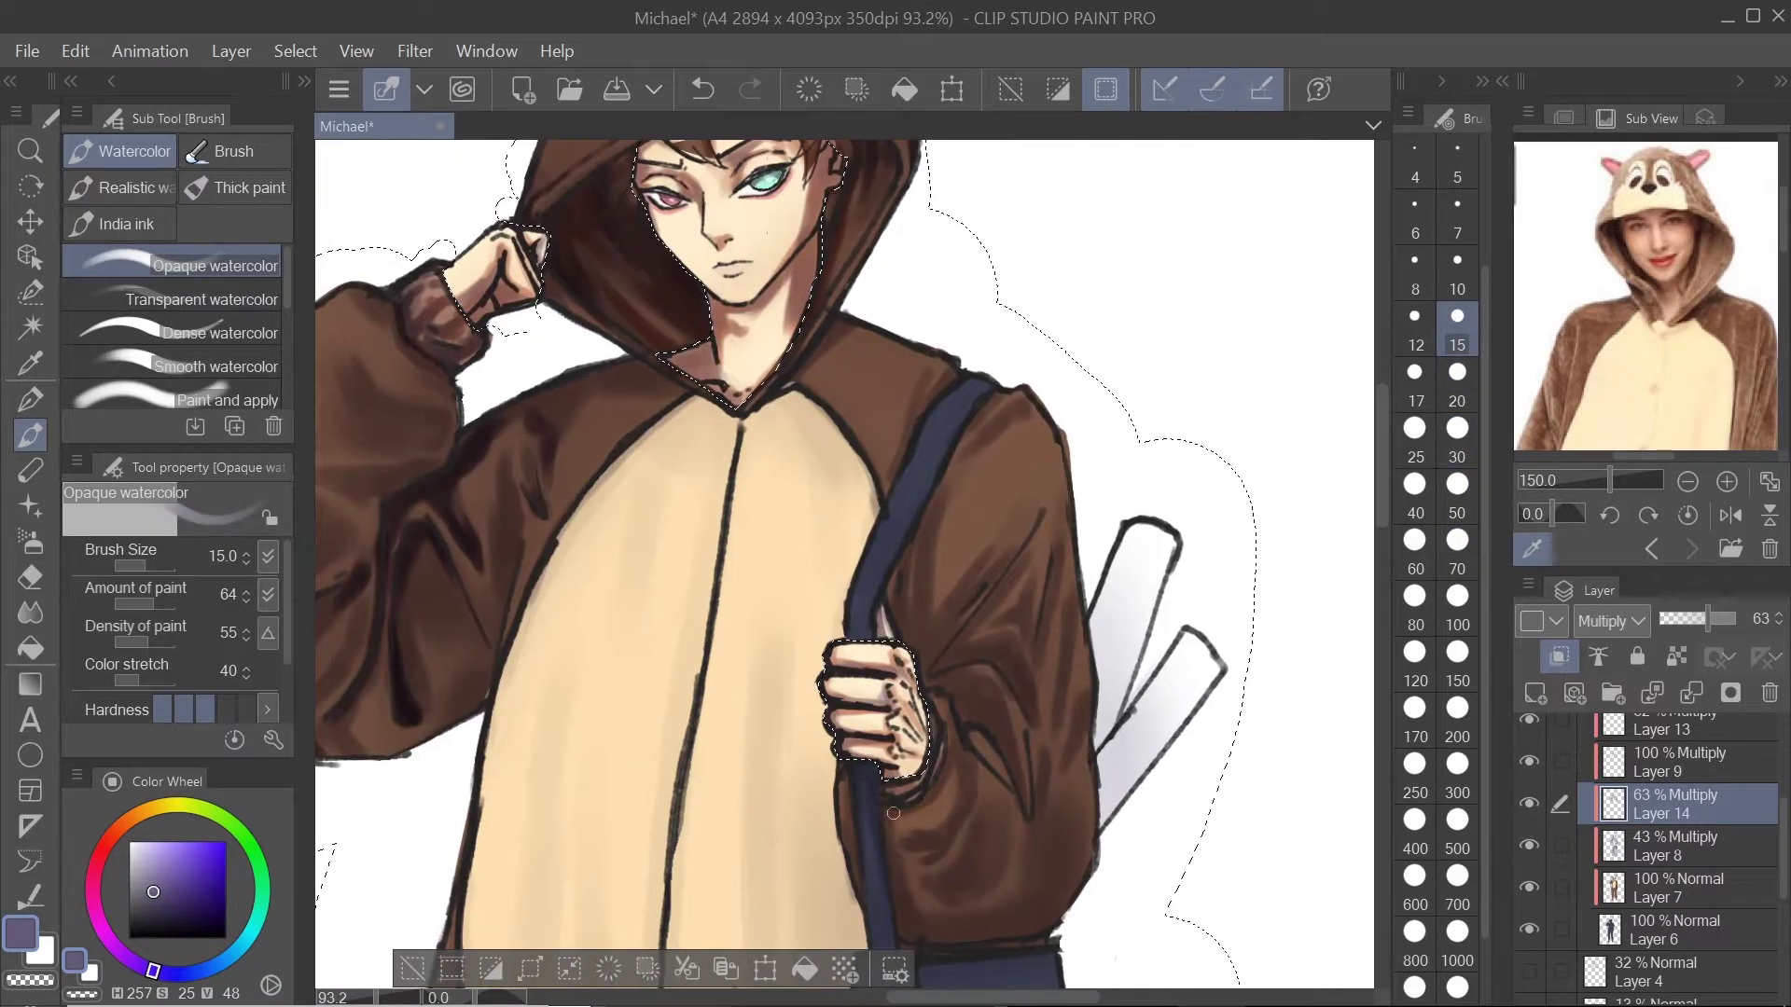
scroll(930, 817, "up", 2)
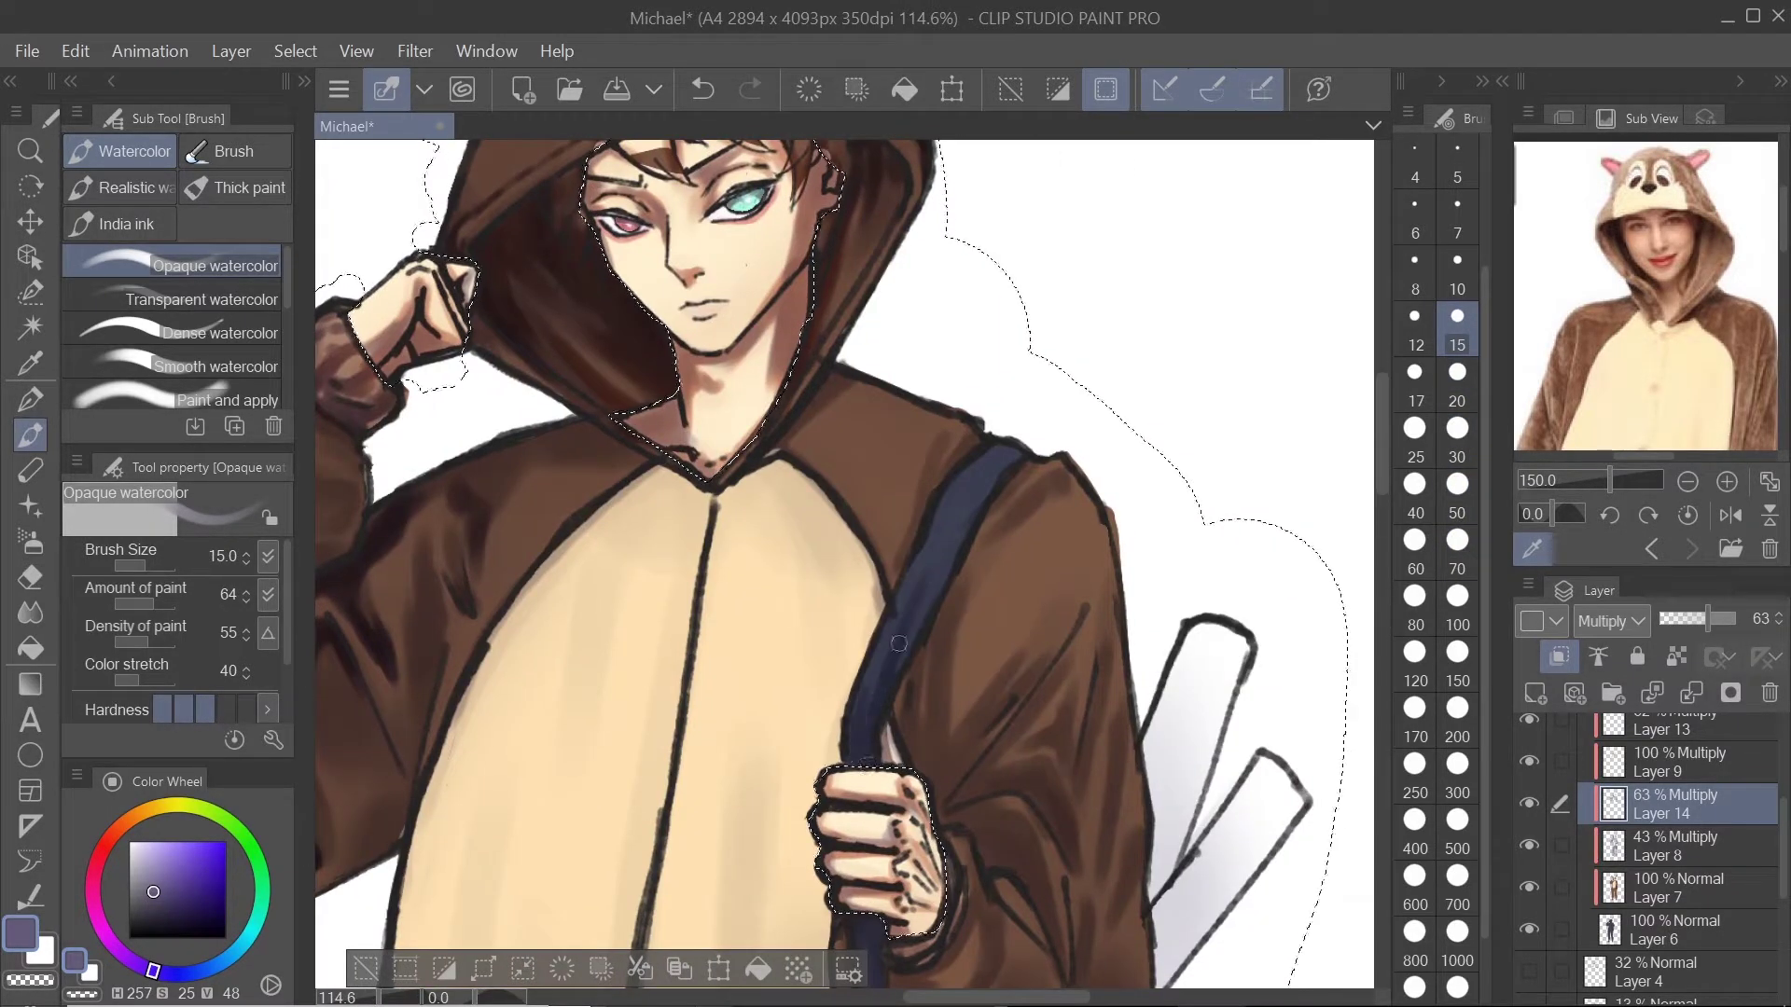
left_click_drag(779, 452, 852, 625)
scroll(541, 827, "down", 4)
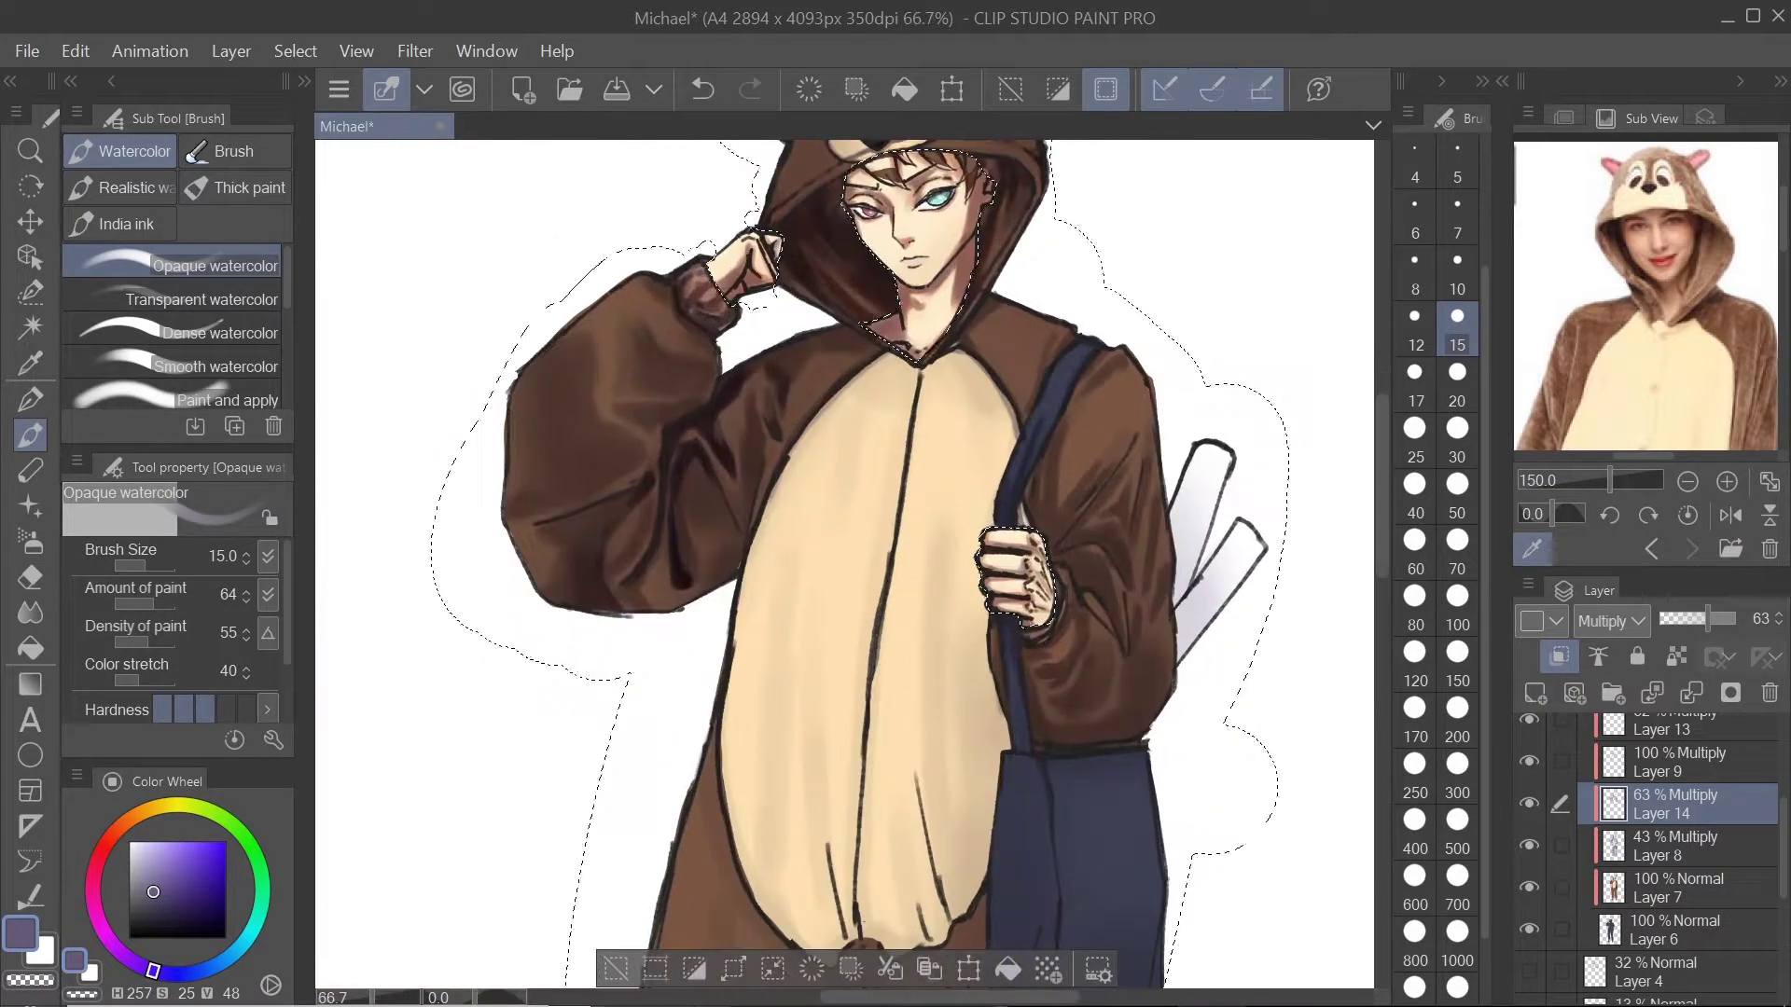
Step: Paint soft fold shadows on the costume's cream belly with Transparent watercolor at brush size 30
left_click(201, 300)
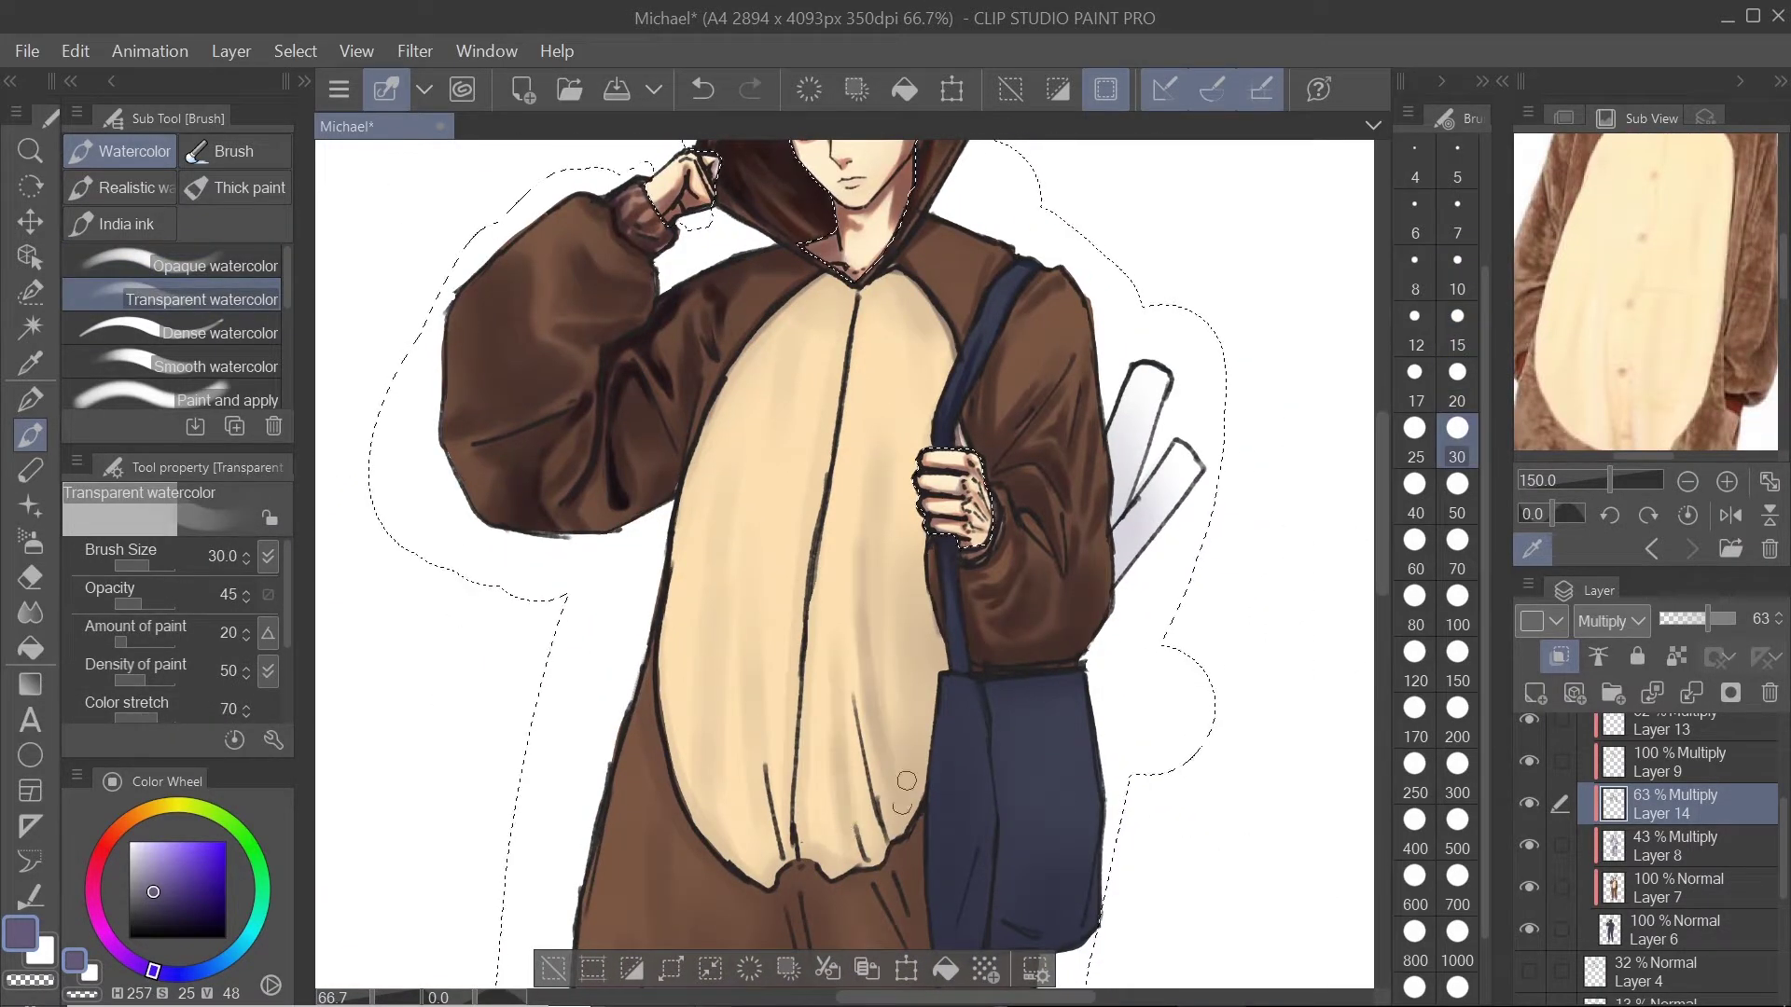
scroll(910, 774, "down", 2)
scroll(914, 765, "up", 2)
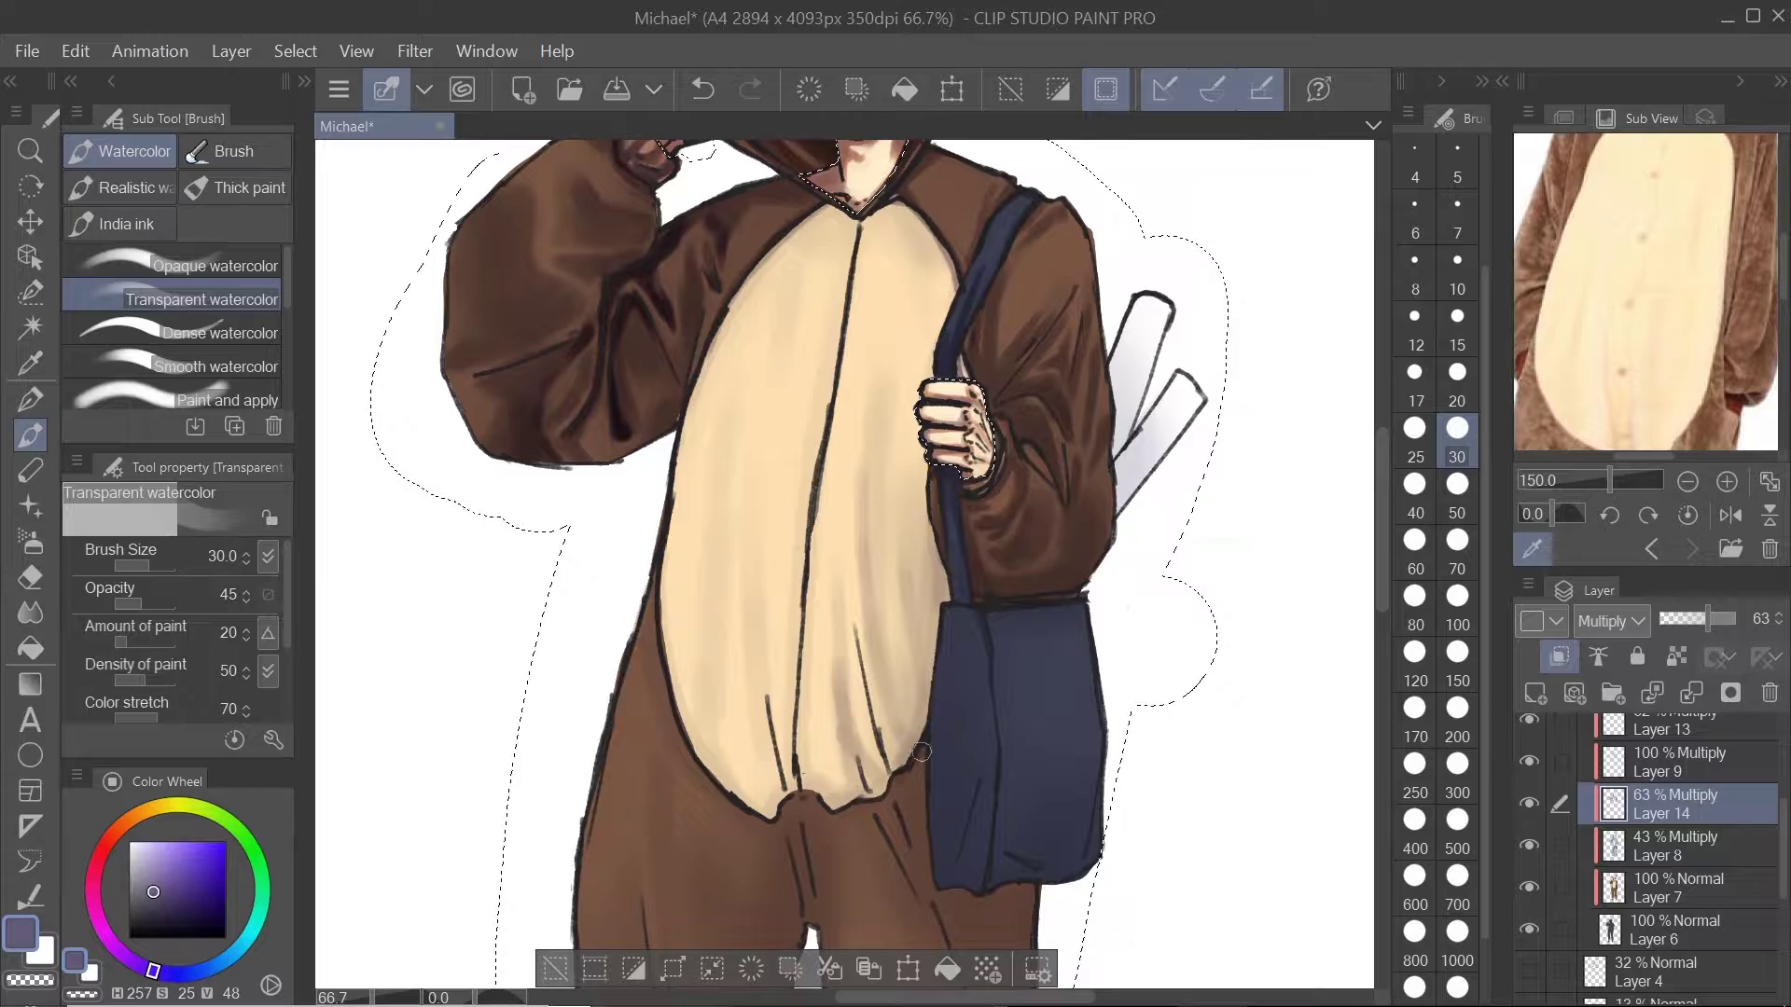
left_click_drag(871, 791, 835, 645)
mouse_move(773, 782)
left_mouse_down()
mouse_move(752, 593)
mouse_move(720, 548)
left_mouse_up()
left_click_drag(733, 781, 711, 612)
left_click_drag(807, 830, 795, 737)
Step: Shade the crotch and inner thighs of the costume with Transparent watercolor at brush size 50
left_click_drag(812, 923, 901, 714)
key("bracketleft")
key("bracketleft")
key("bracketleft")
key("bracketleft")
key("bracketright")
key("bracketright")
key("bracketright")
key("bracketright")
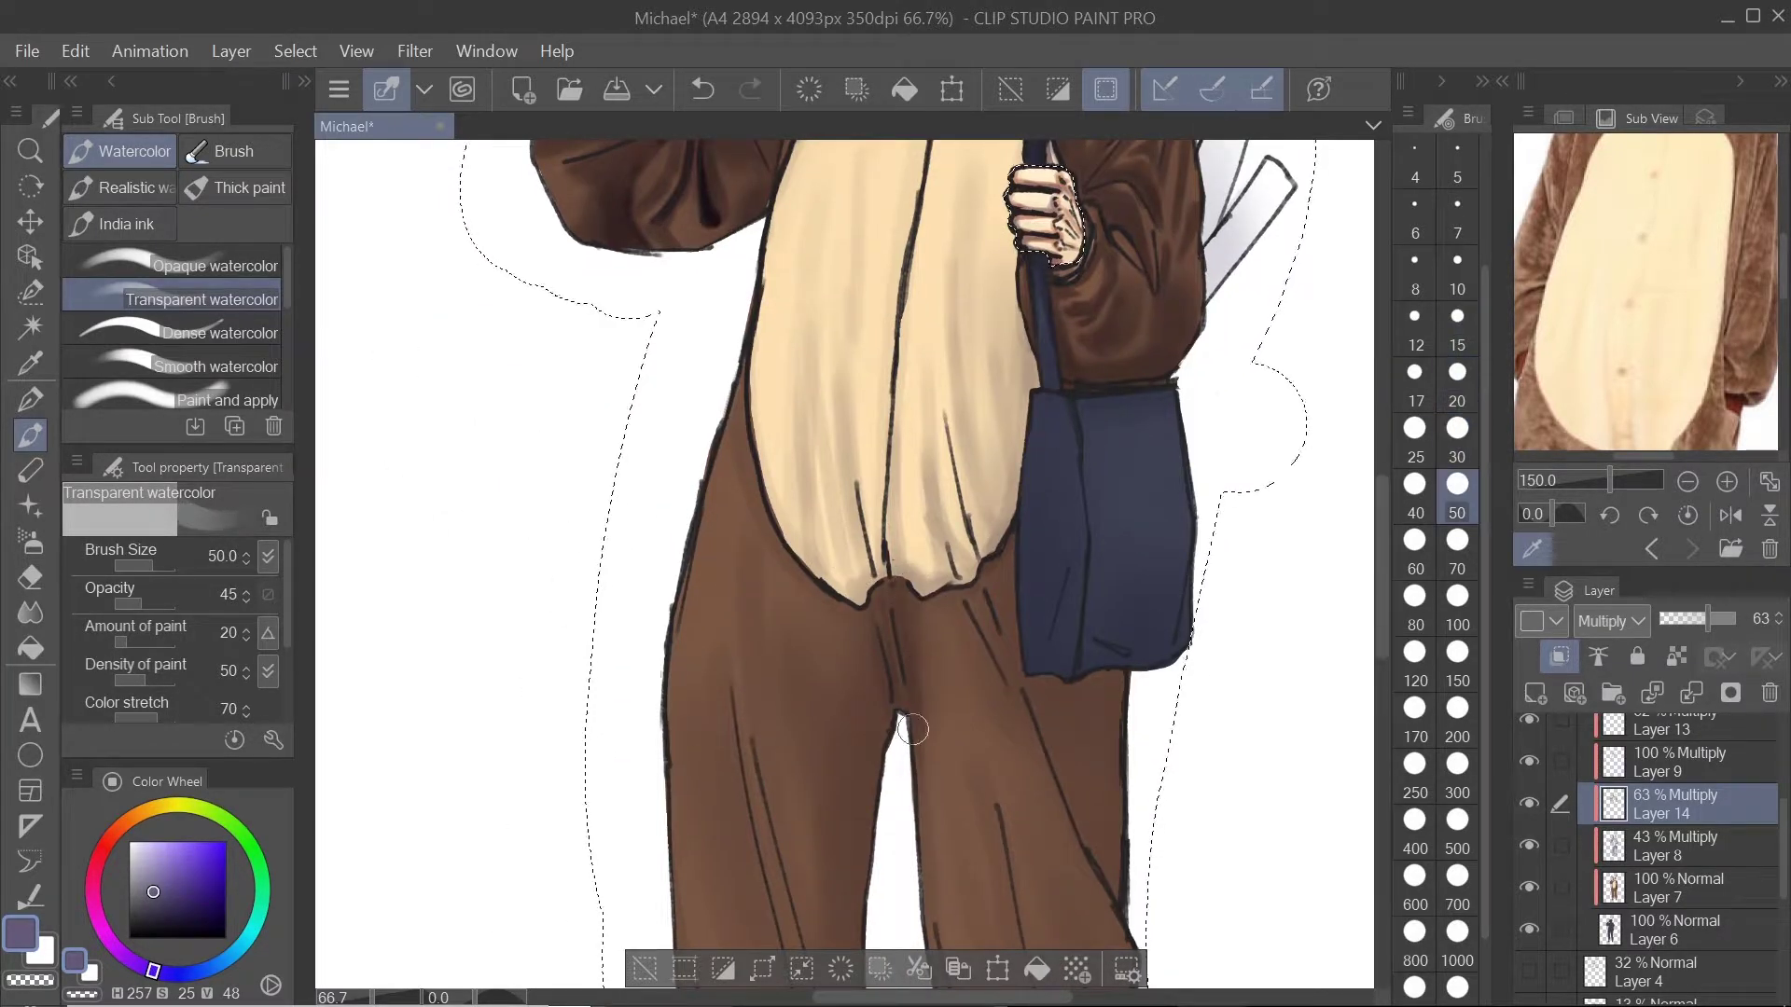
Step: Erase the center front line and lower fold lines of the cream belly on Layer 3 with the Hard eraser at size 30
key("ctrl+0")
scroll(839, 560, "up", 5)
scroll(1661, 839, "up", 5)
left_click(1679, 734)
key("e")
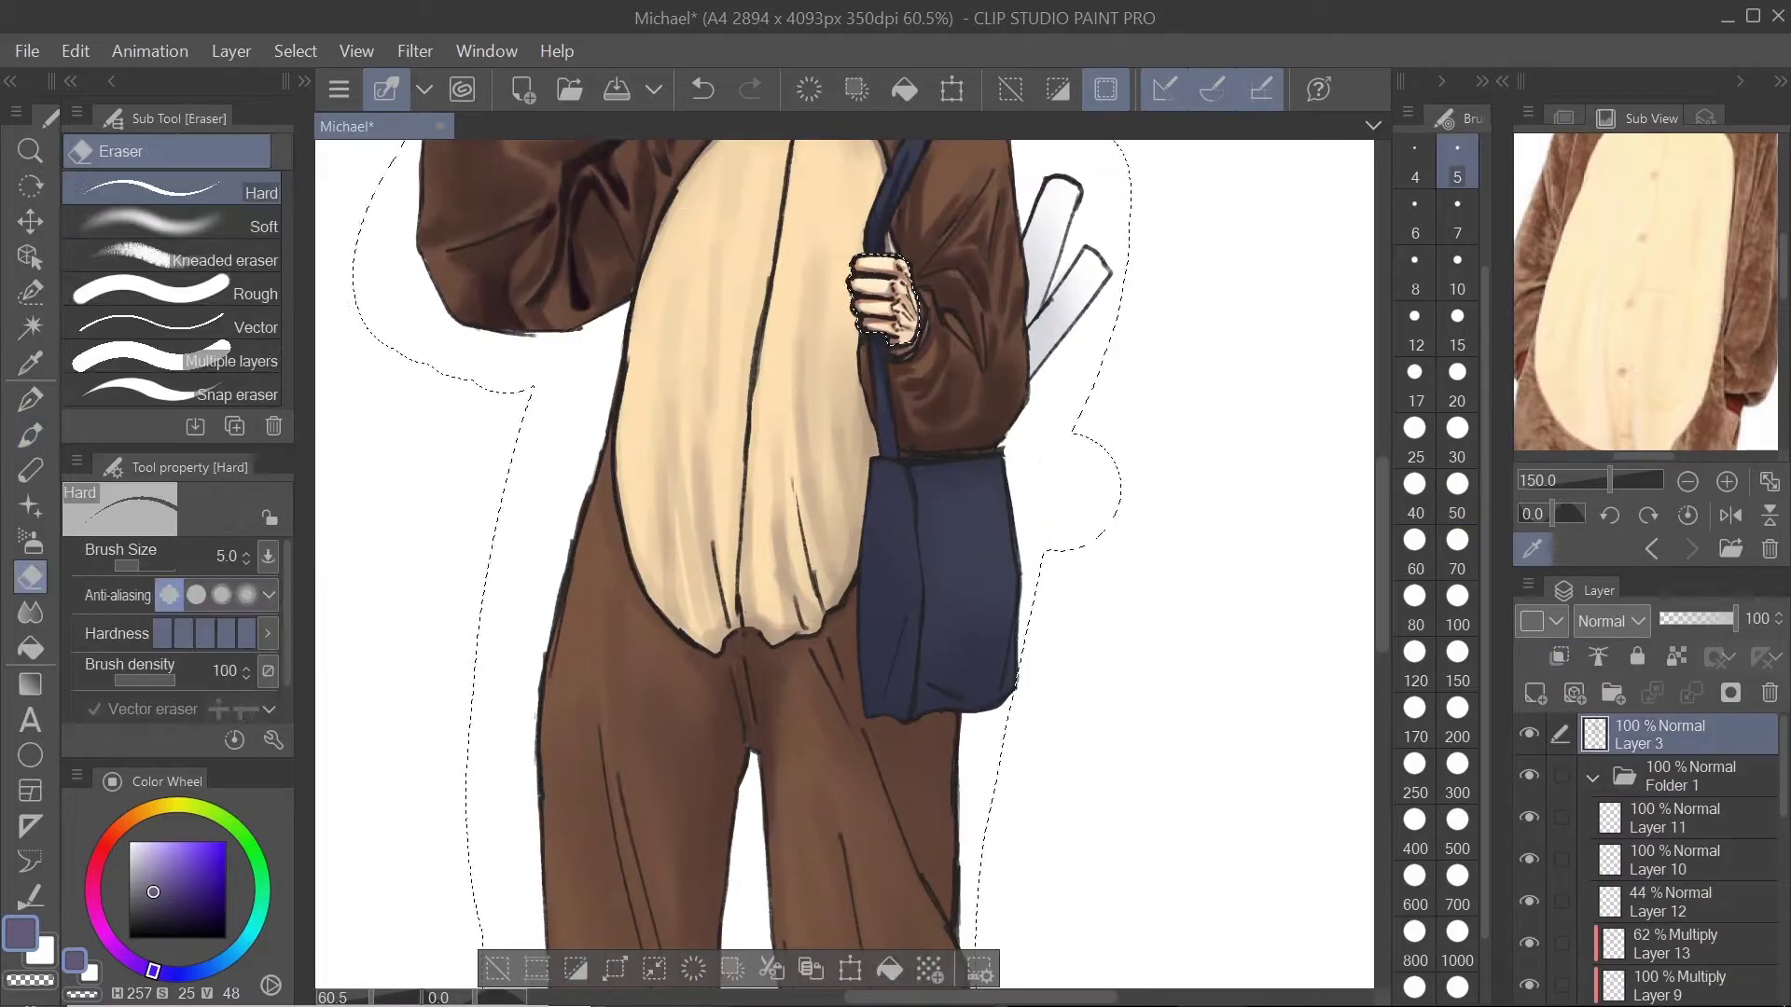
scroll(767, 643, "up", 6)
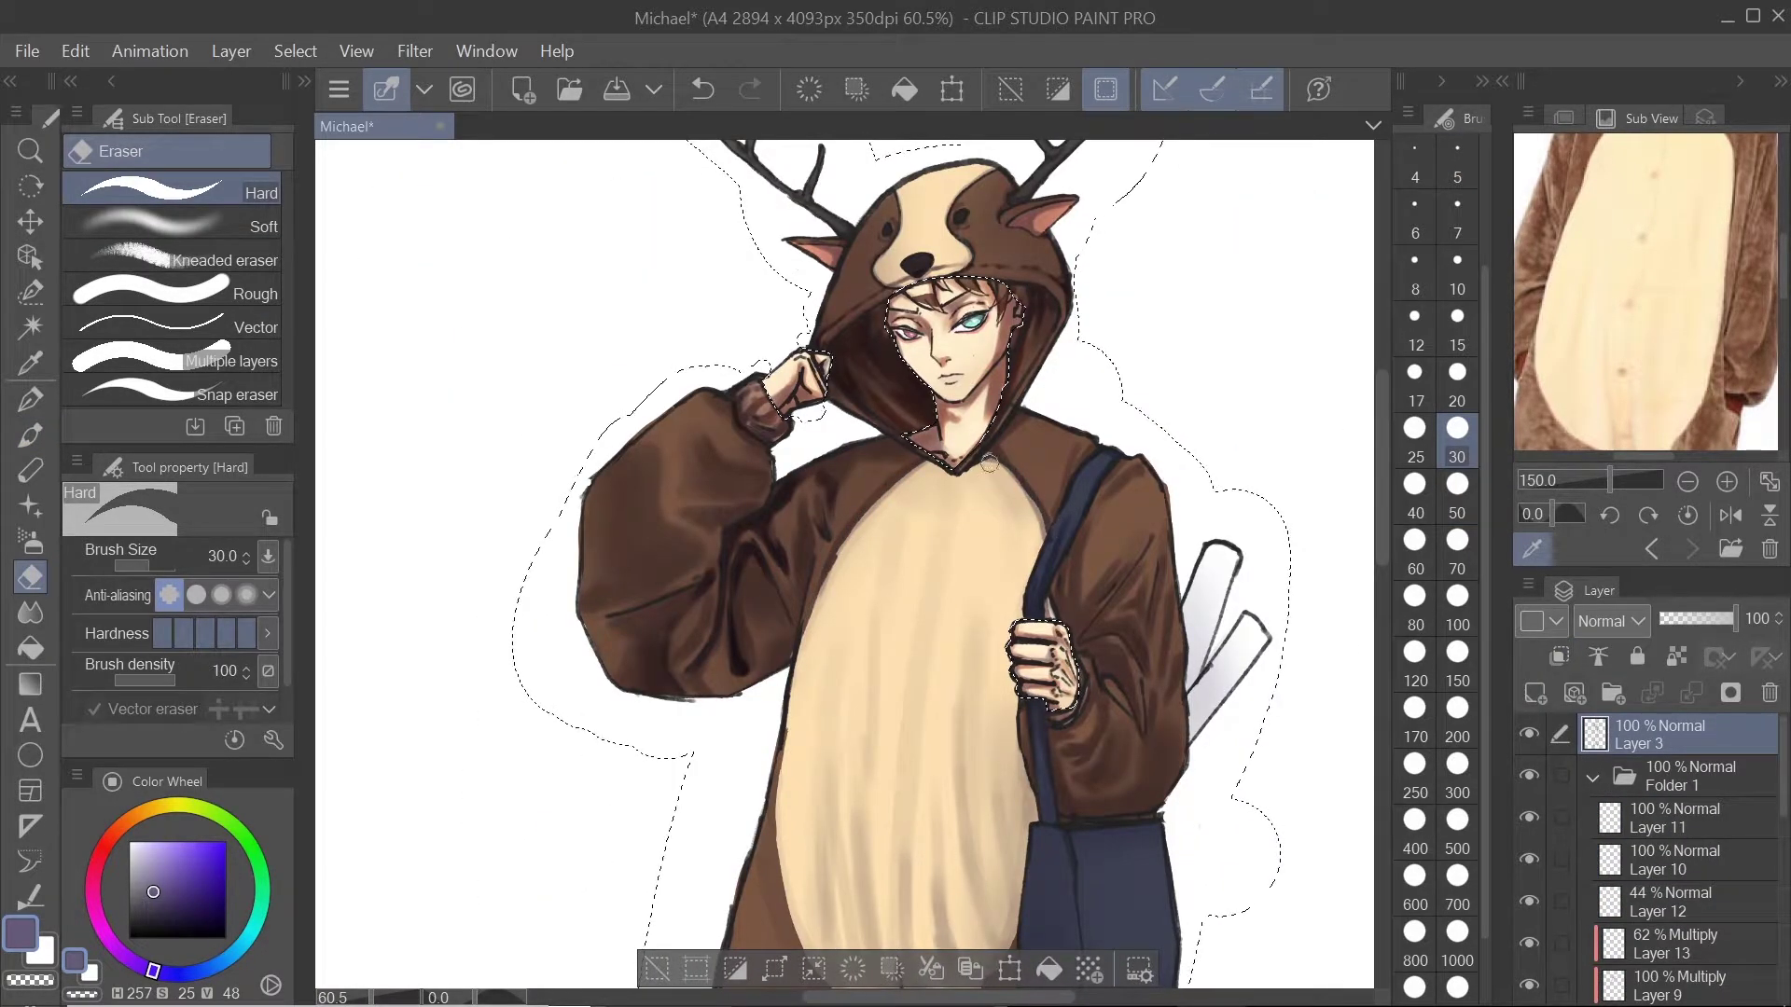
scroll(700, 831, "up", 3)
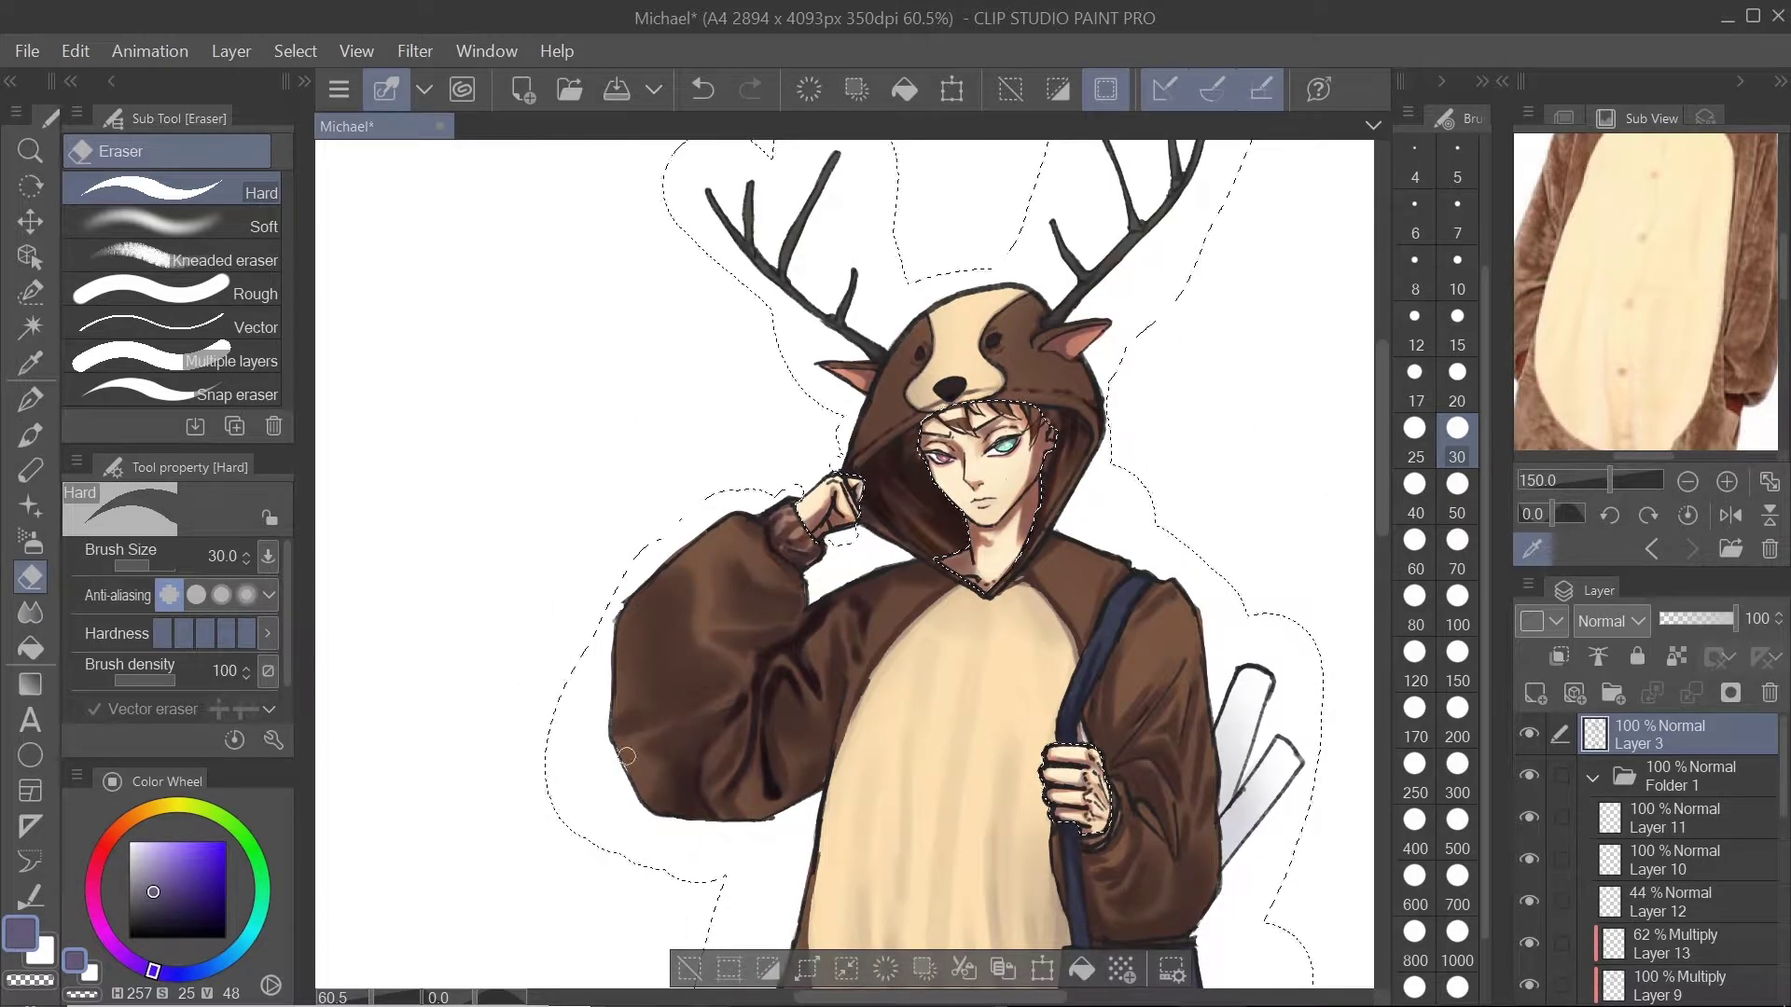
Step: Paint the centre seam down the cream belly on Multiply Layer 9 with the Opaque watercolor brush in the current purple-grey
scroll(700, 830, "down", 2)
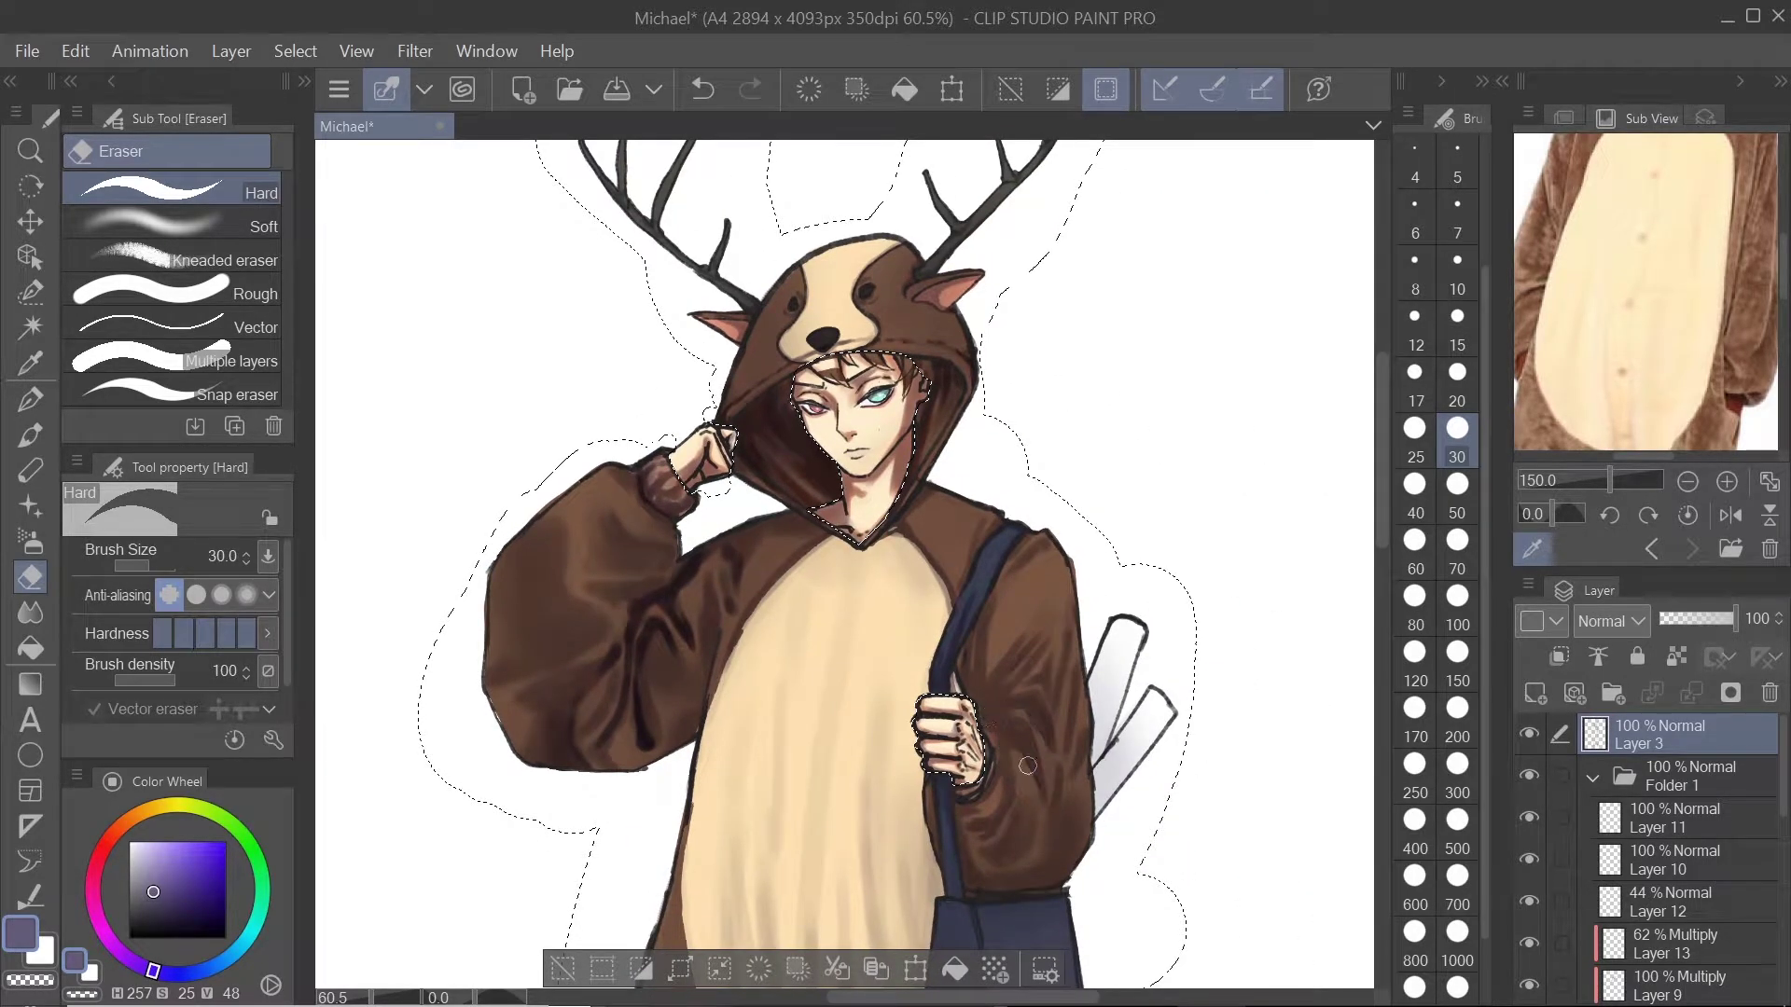
scroll(1027, 764, "up", 6)
scroll(824, 846, "down", 7)
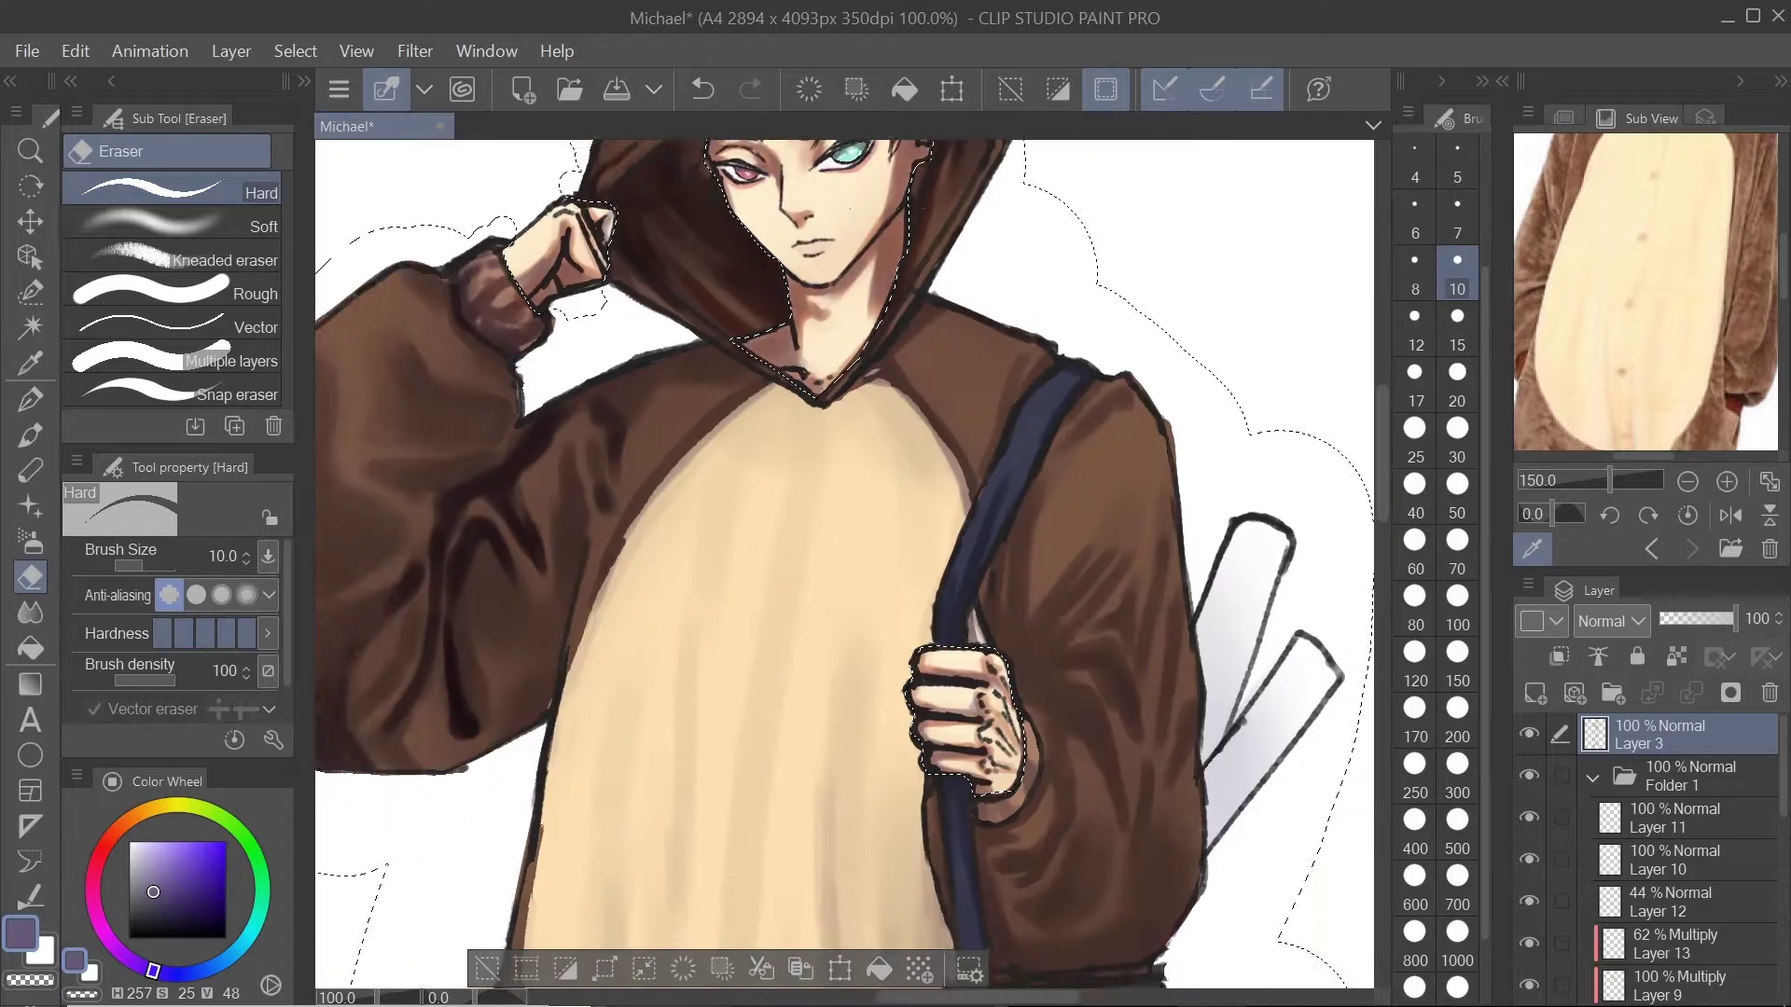
key("b")
scroll(1678, 858, "down", 3)
scroll(844, 565, "up", 3)
left_click(1709, 845)
left_click(1699, 804)
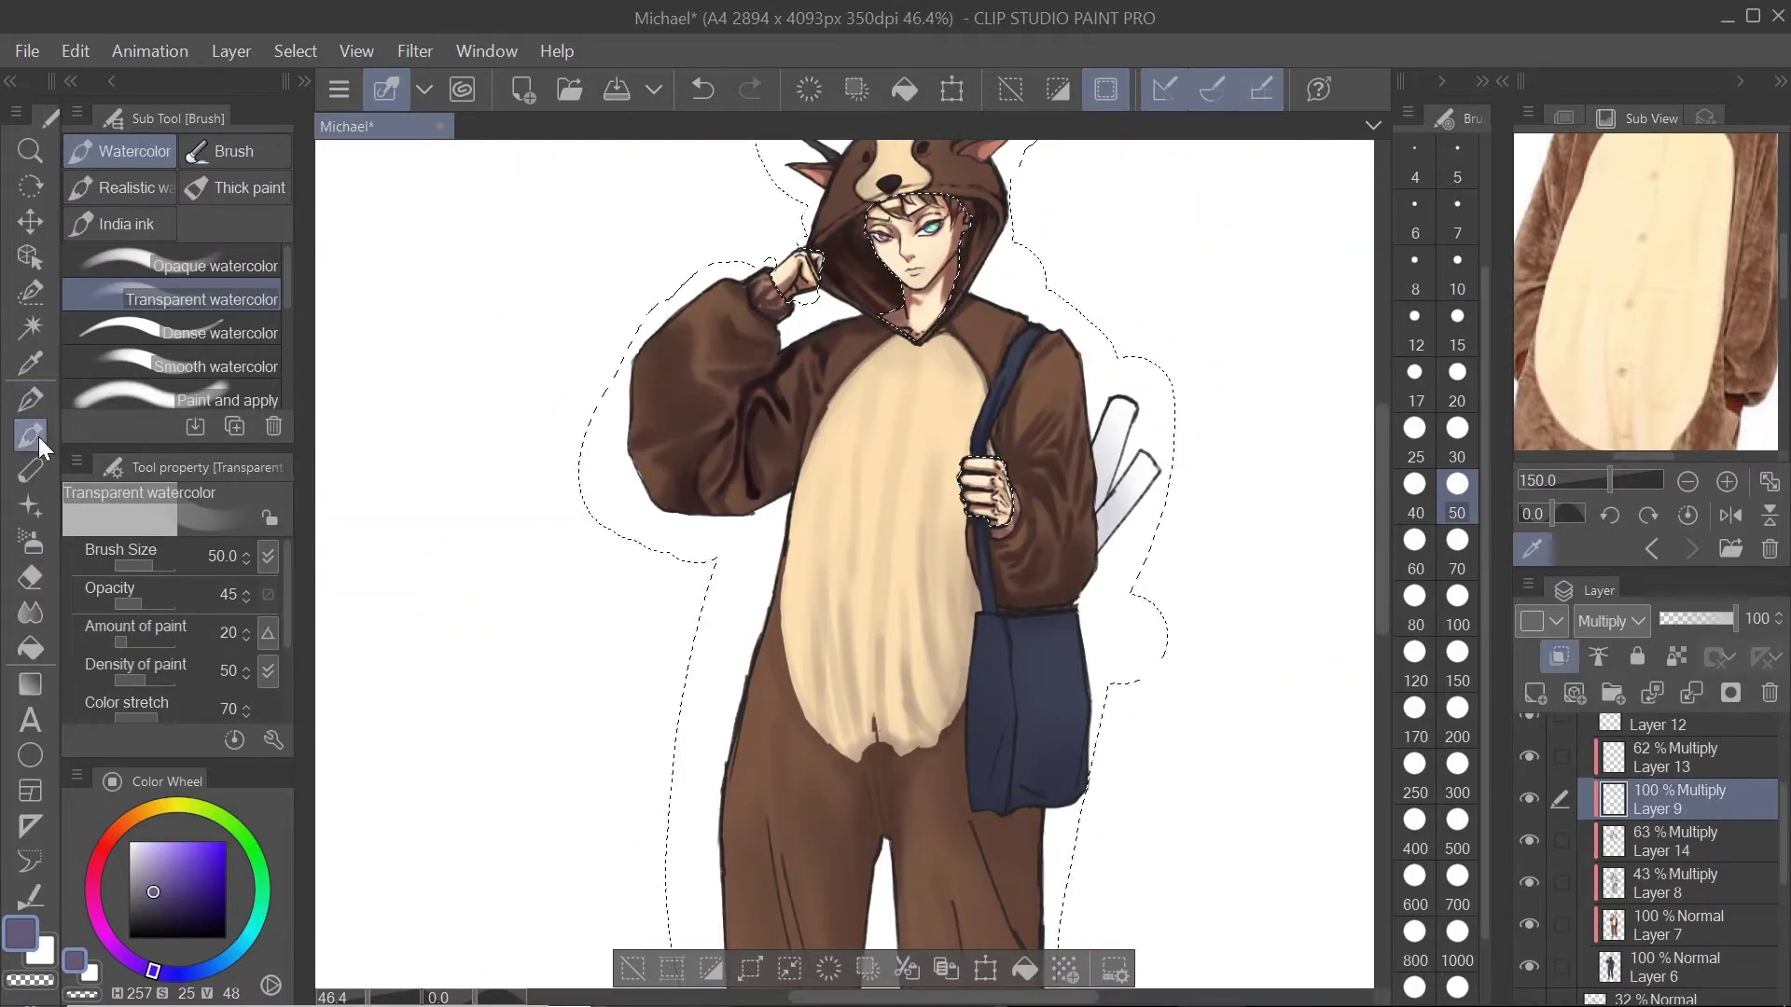
left_click(186, 264)
scroll(867, 457, "up", 1)
left_click_drag(876, 668, 886, 858)
left_click_drag(919, 333, 877, 670)
left_click_drag(913, 365, 875, 795)
Step: Outline the scalloped lower edge and the sides of the cream belly patch using brush sizes 10 and 15
scroll(1040, 568, "down", 1)
scroll(1040, 568, "up", 5)
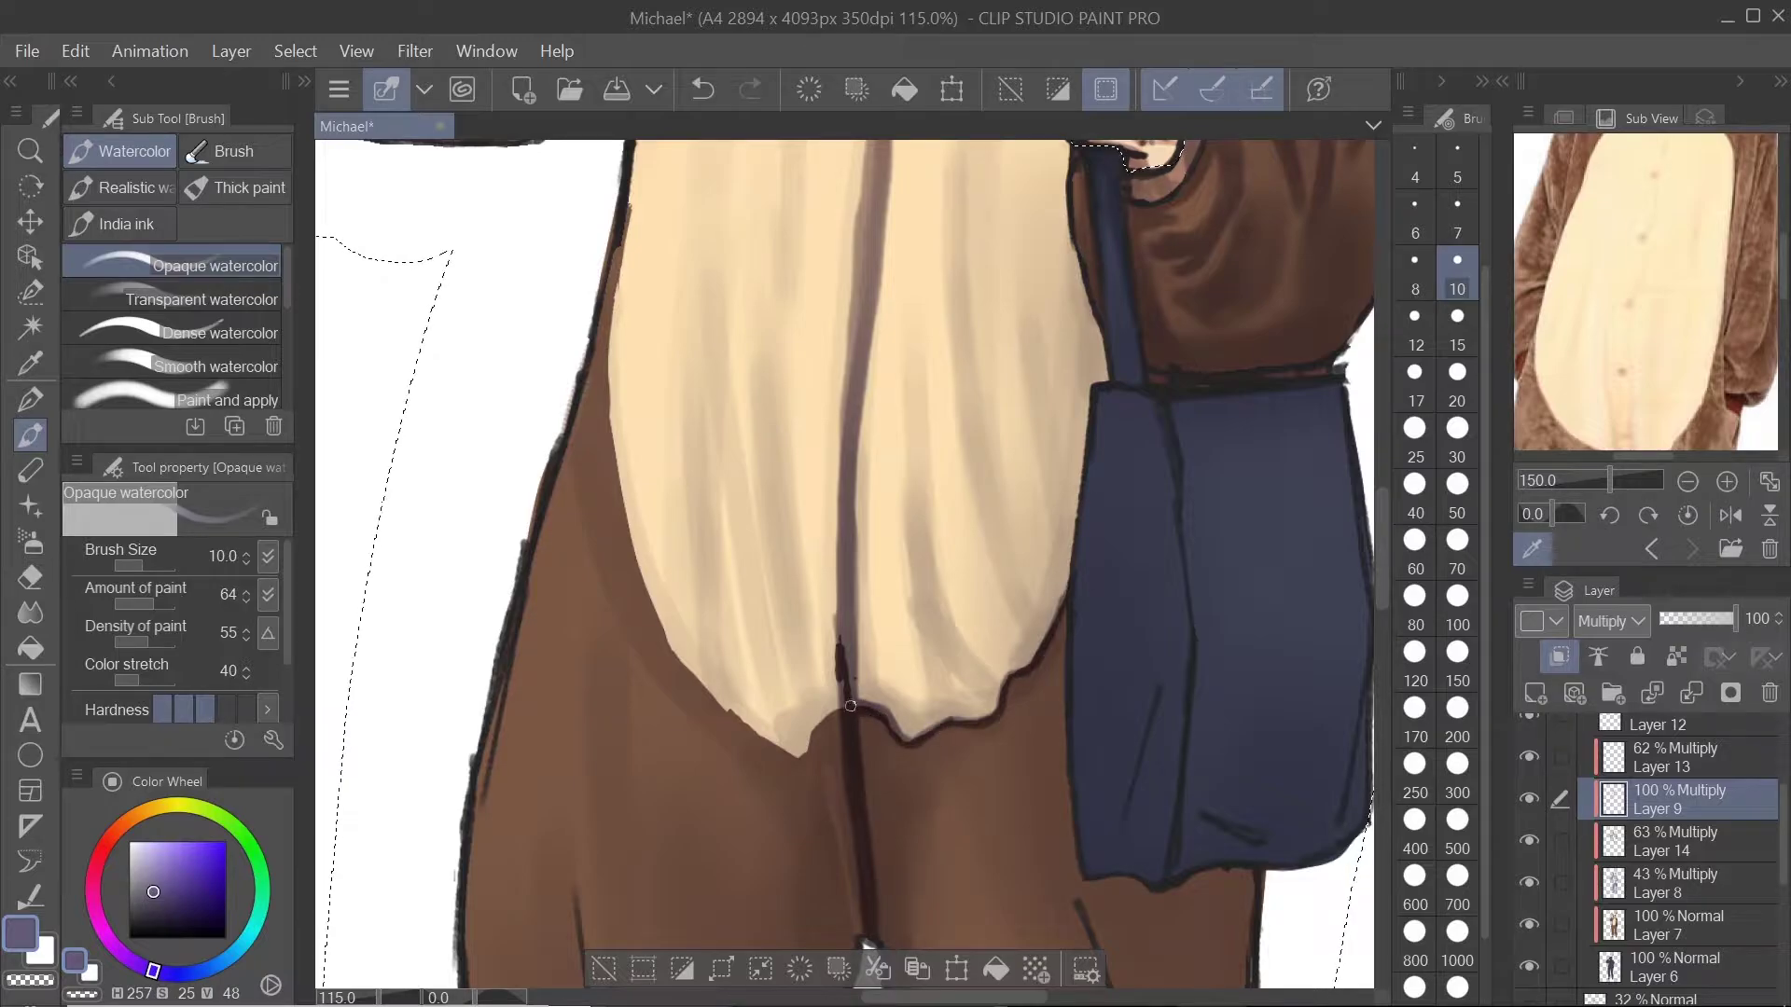
scroll(637, 567, "down", 3)
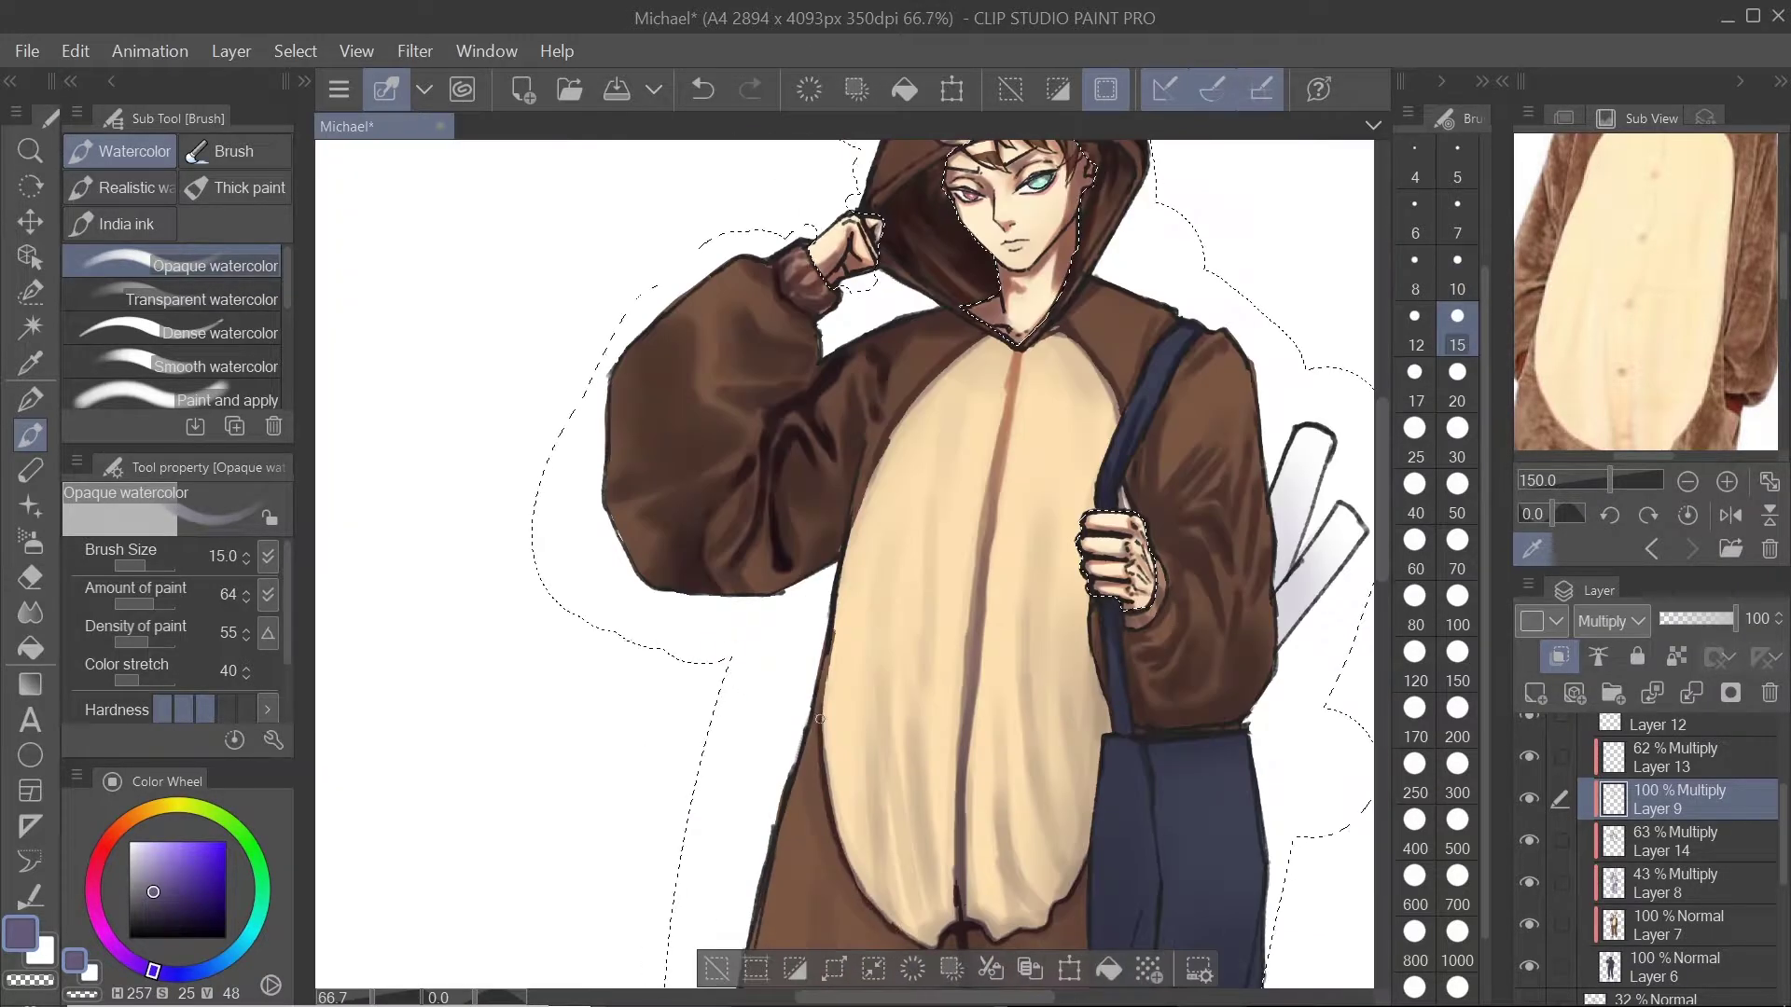
left_click_drag(1070, 339, 1123, 421)
left_click_drag(1100, 597, 1050, 411)
Step: Touch up the lower end of the belly seam on Layer 7 with cream sampled from the belly
left_click(1672, 927)
scroll(909, 635, "up", 1)
left_click(928, 713, "alt")
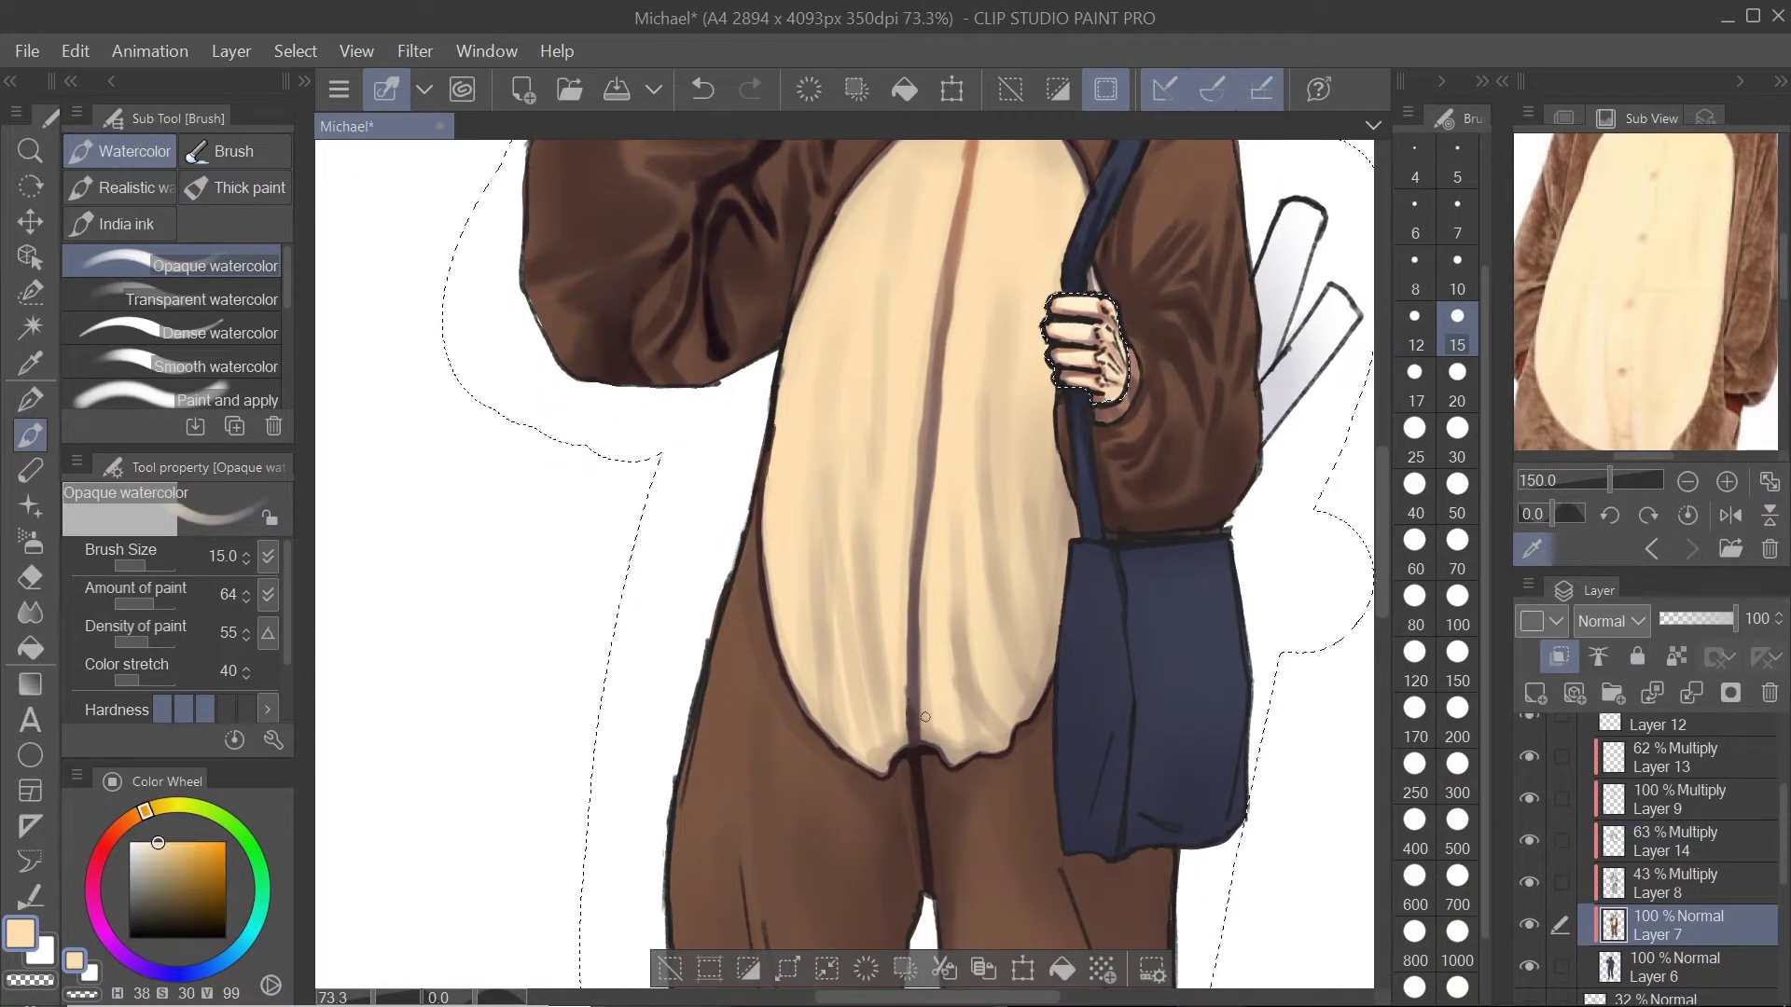
scroll(951, 732, "up", 4)
left_click_drag(856, 664, 855, 619)
scroll(855, 619, "down", 5)
Step: Deepen the sleeve shadow around the fist holding the strap on Layer 9, using purple-grey and brush sizes up to 50
left_click(304, 81)
left_click(373, 802)
left_click(304, 81)
left_click(1677, 793)
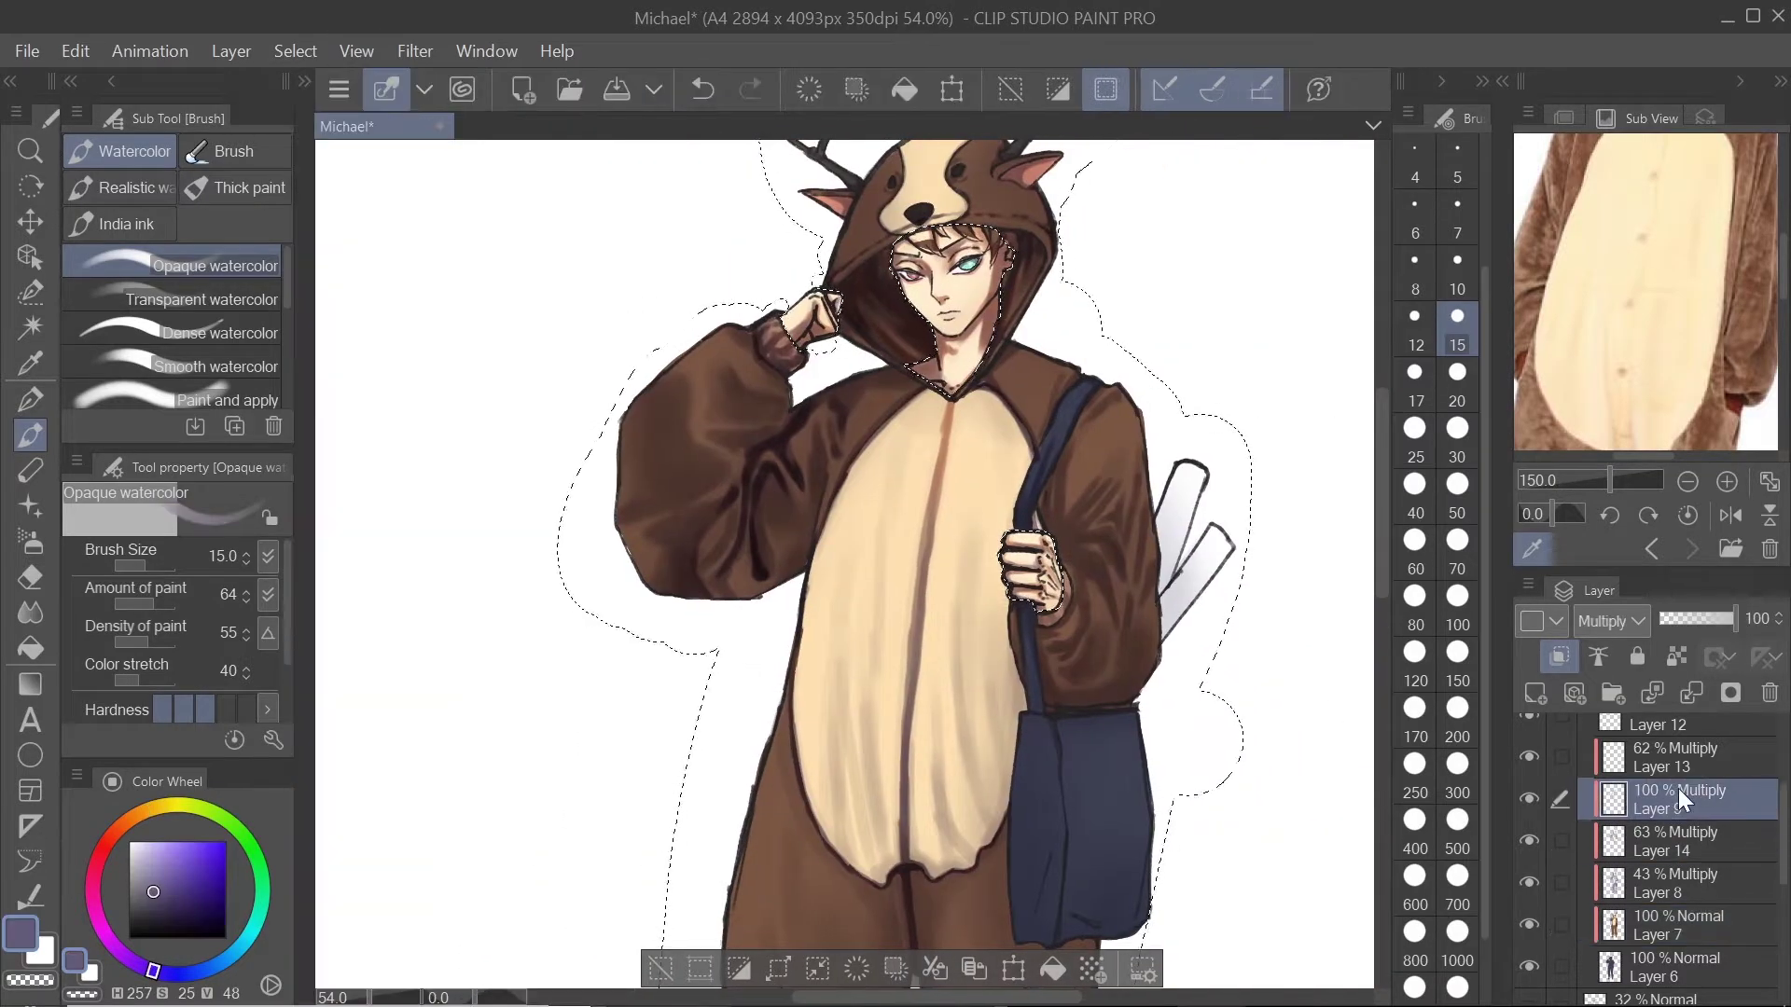
scroll(1222, 578, "up", 3)
key("bracketright")
key("bracketright")
key("bracketright")
key("bracketright")
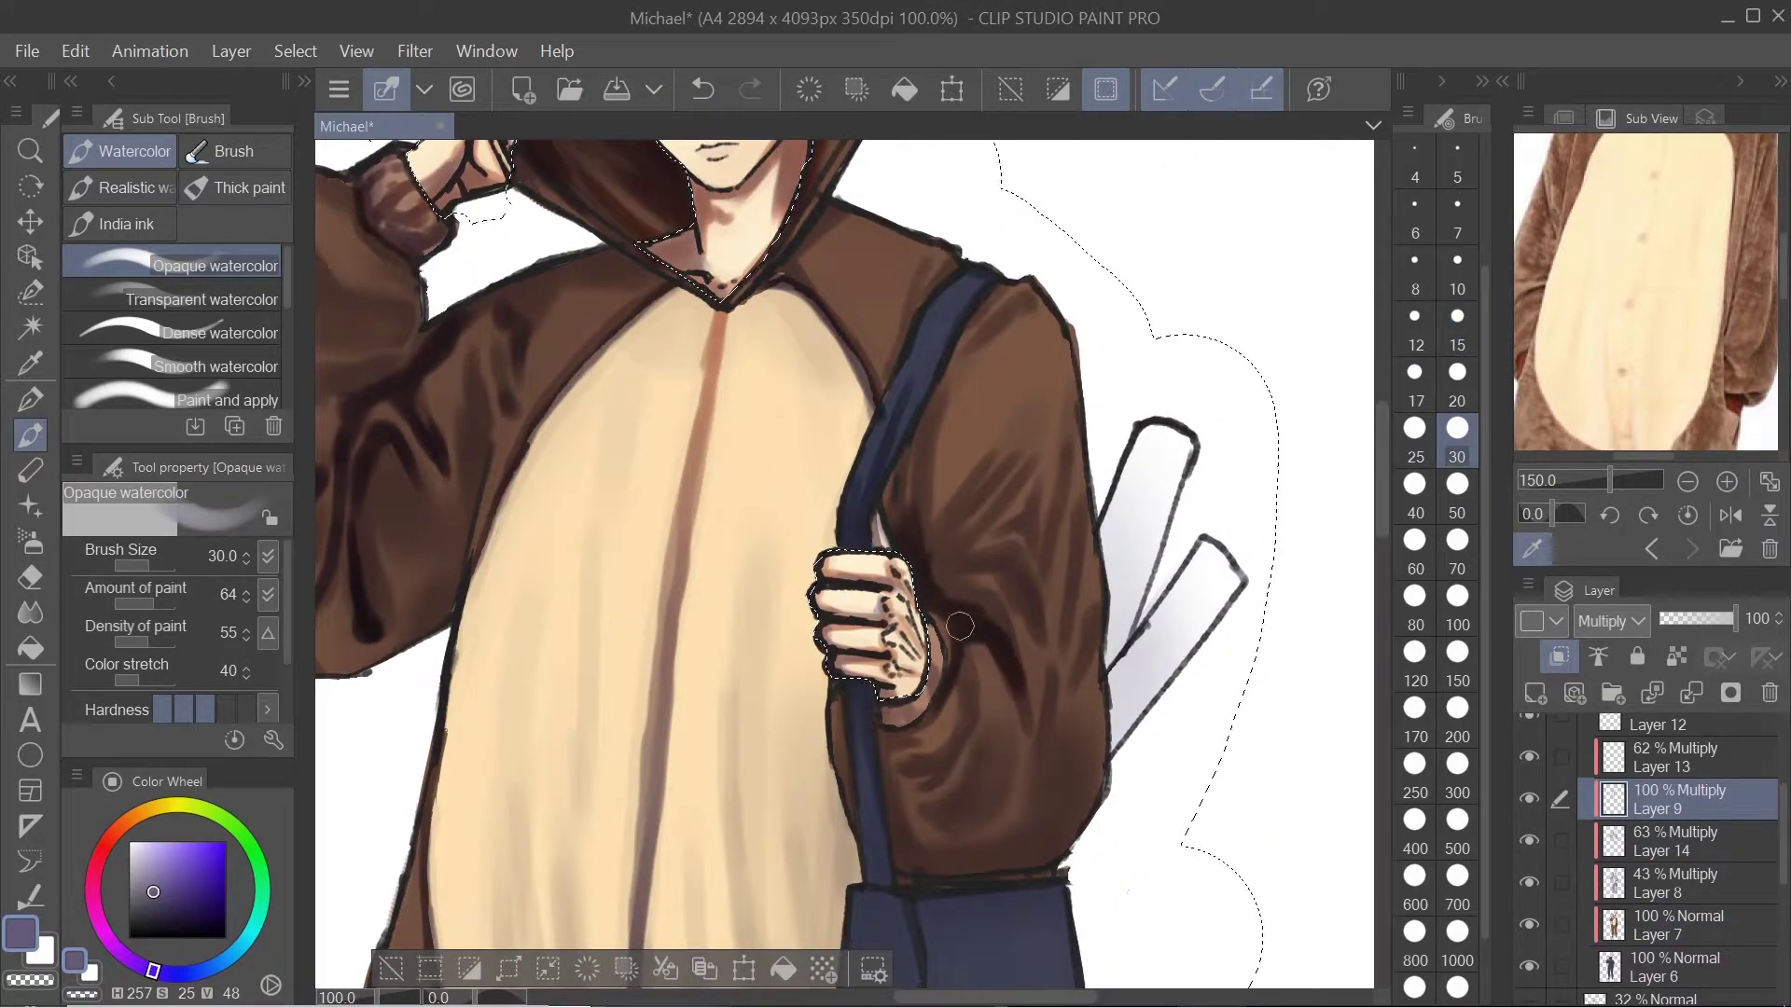
left_click_drag(960, 626, 901, 634)
key("bracketleft")
key("bracketleft")
key("bracketright")
key("bracketright")
scroll(1187, 501, "down", 3)
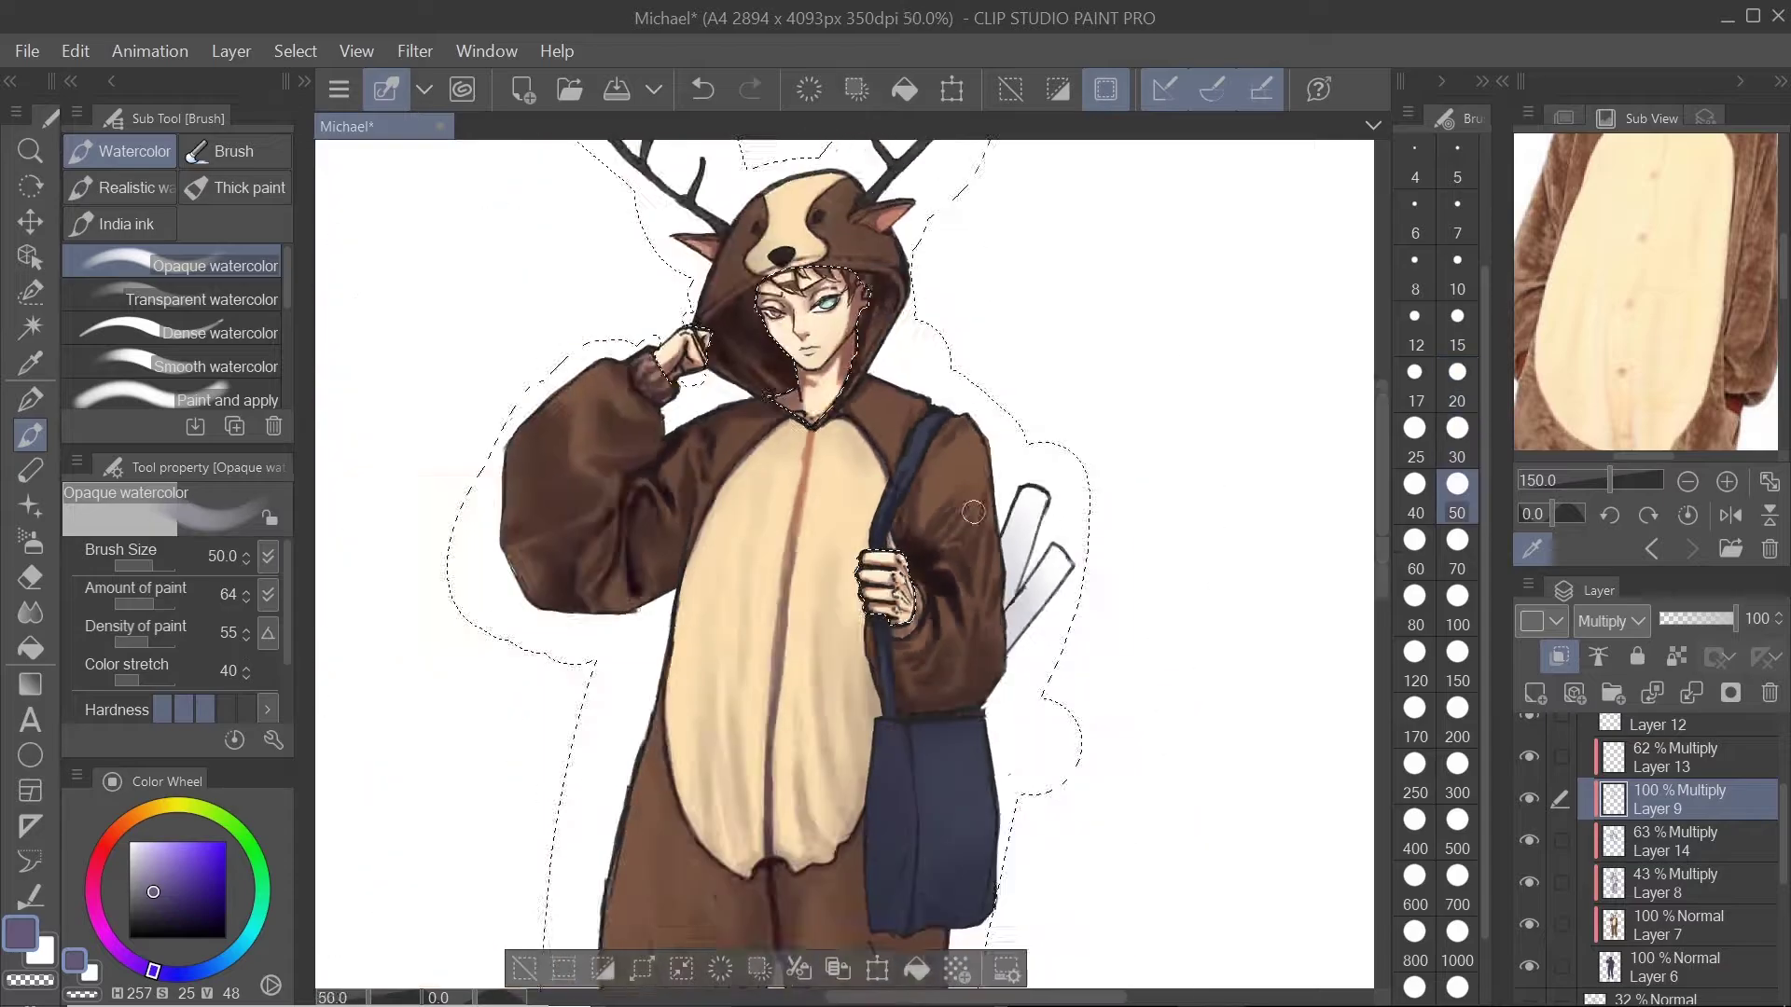
Step: Add thin radiating fold shadows to the upper sleeve at brush size 15, softening the Layer 14 shading there with Blend
scroll(900, 679, "up", 5)
key("bracketleft")
key("bracketleft")
key("bracketleft")
key("bracketleft")
key("bracketleft")
key("bracketleft")
left_click_drag(863, 445, 922, 592)
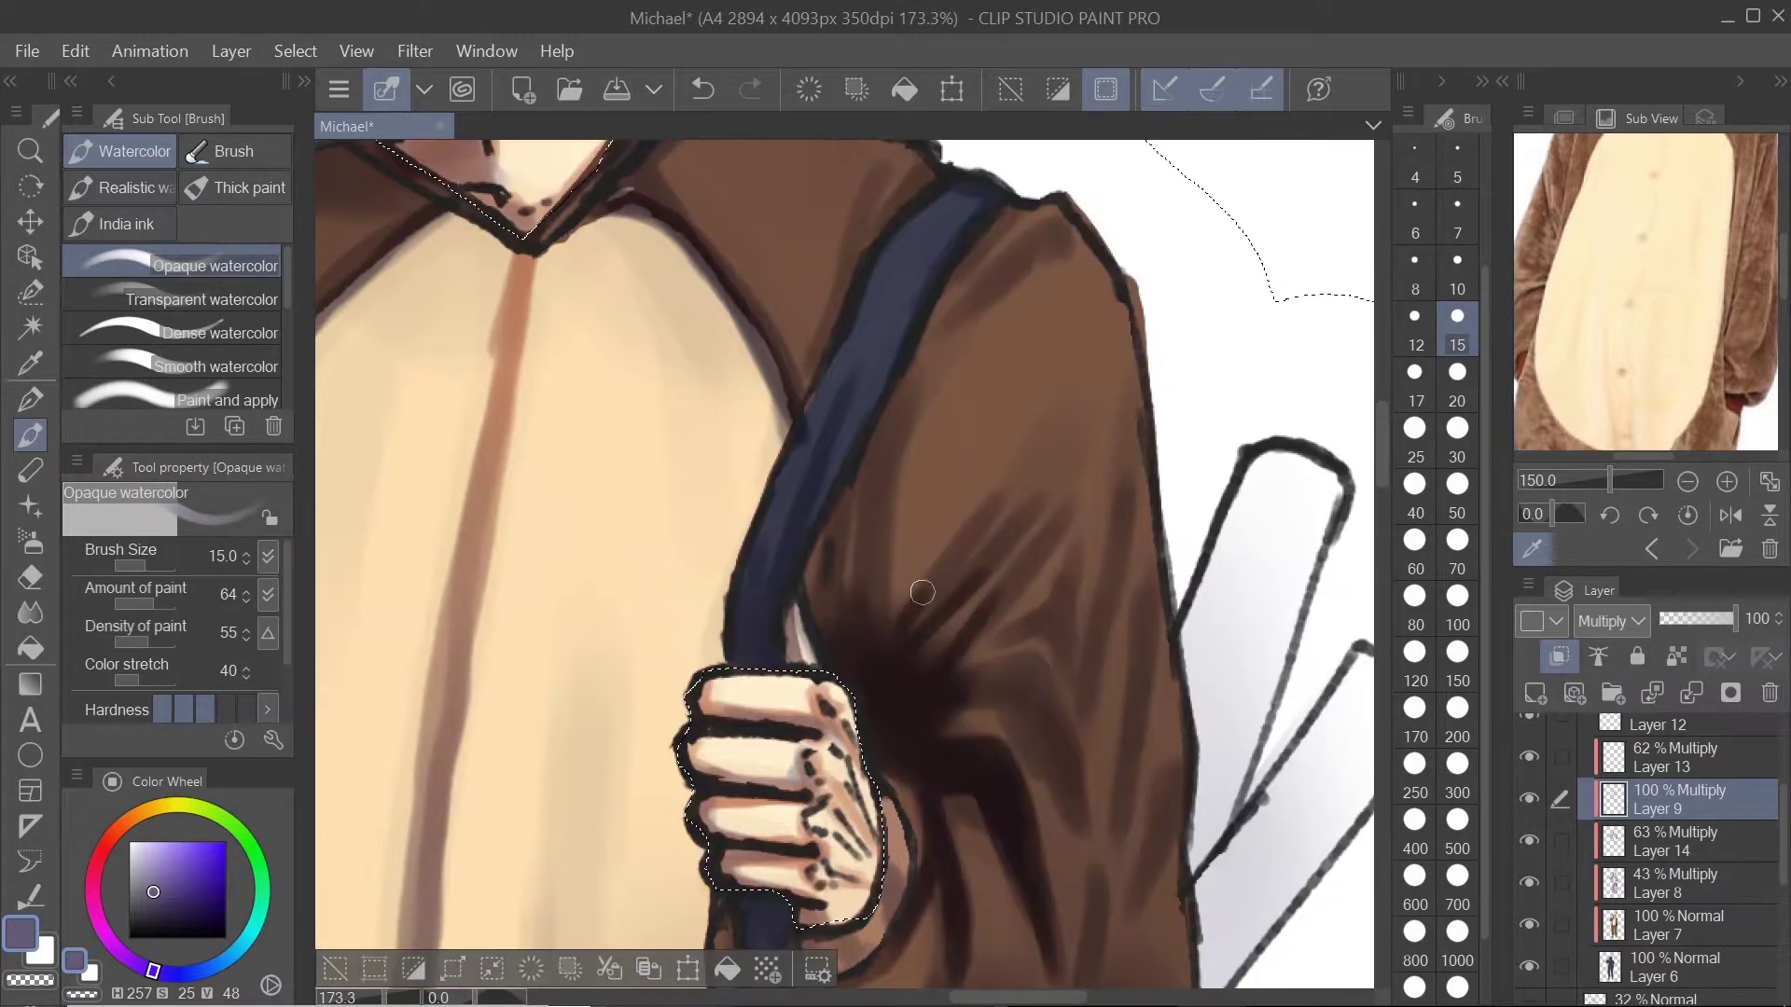
scroll(892, 697, "down", 2)
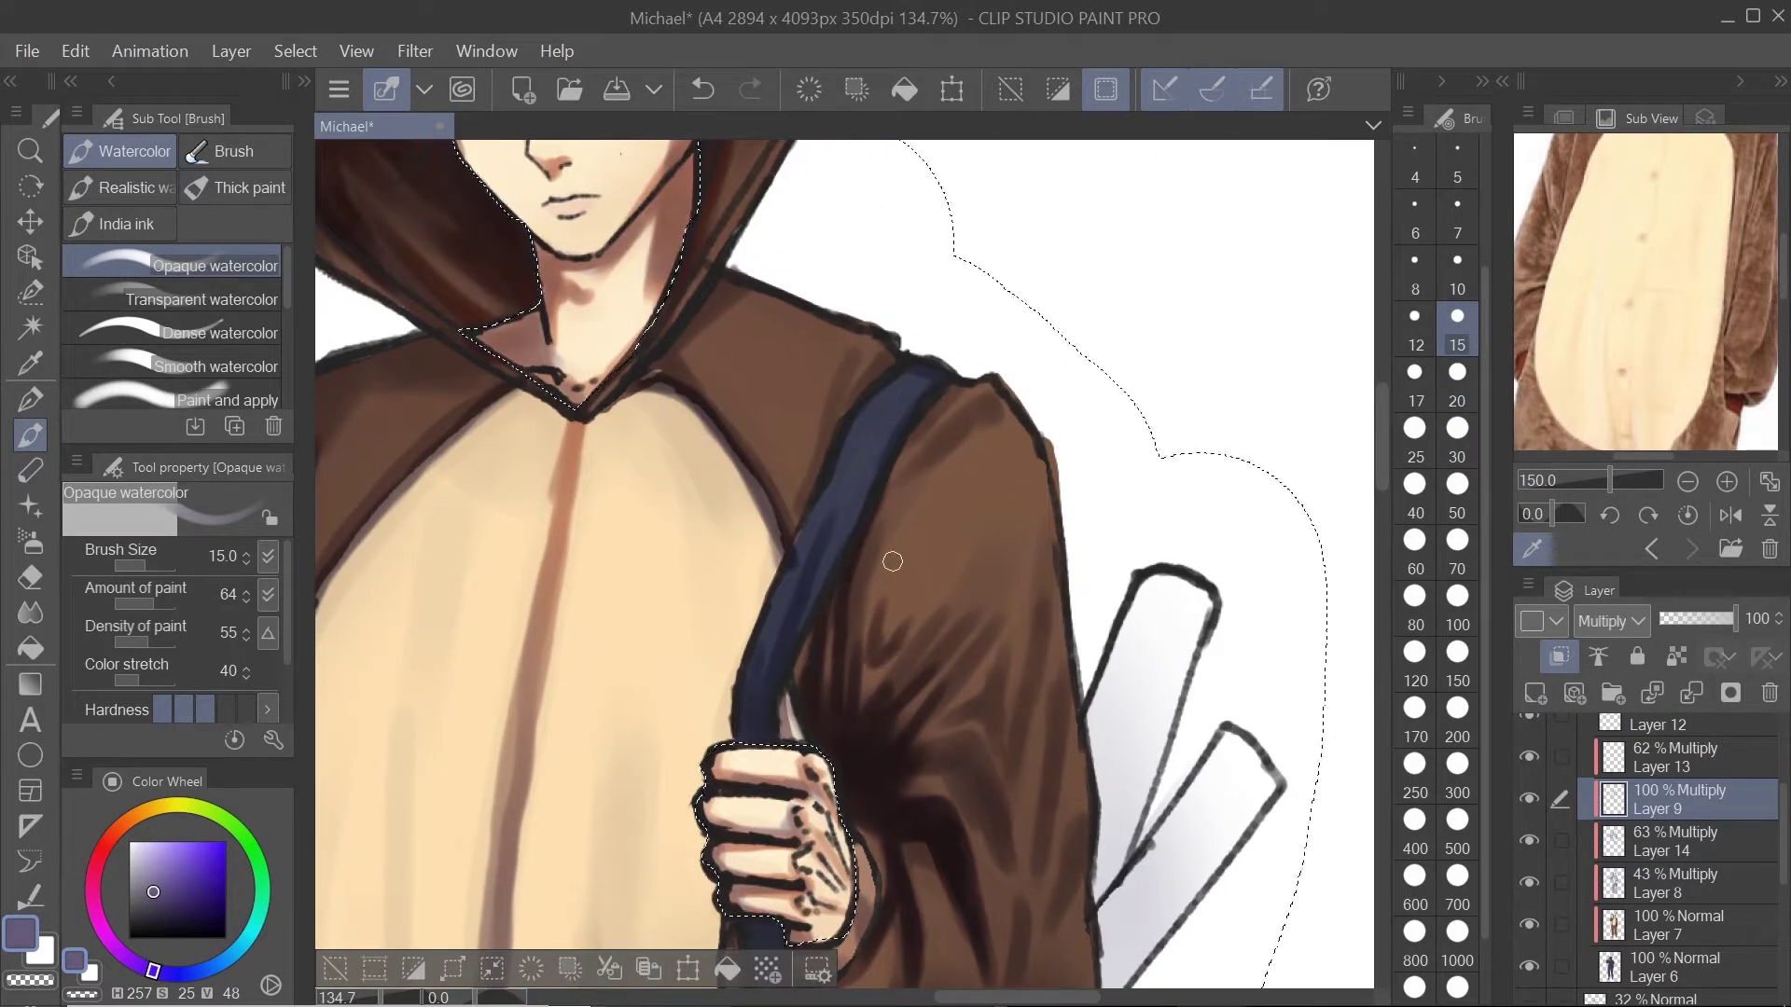
scroll(892, 562, "down", 3)
scroll(892, 562, "down", 2)
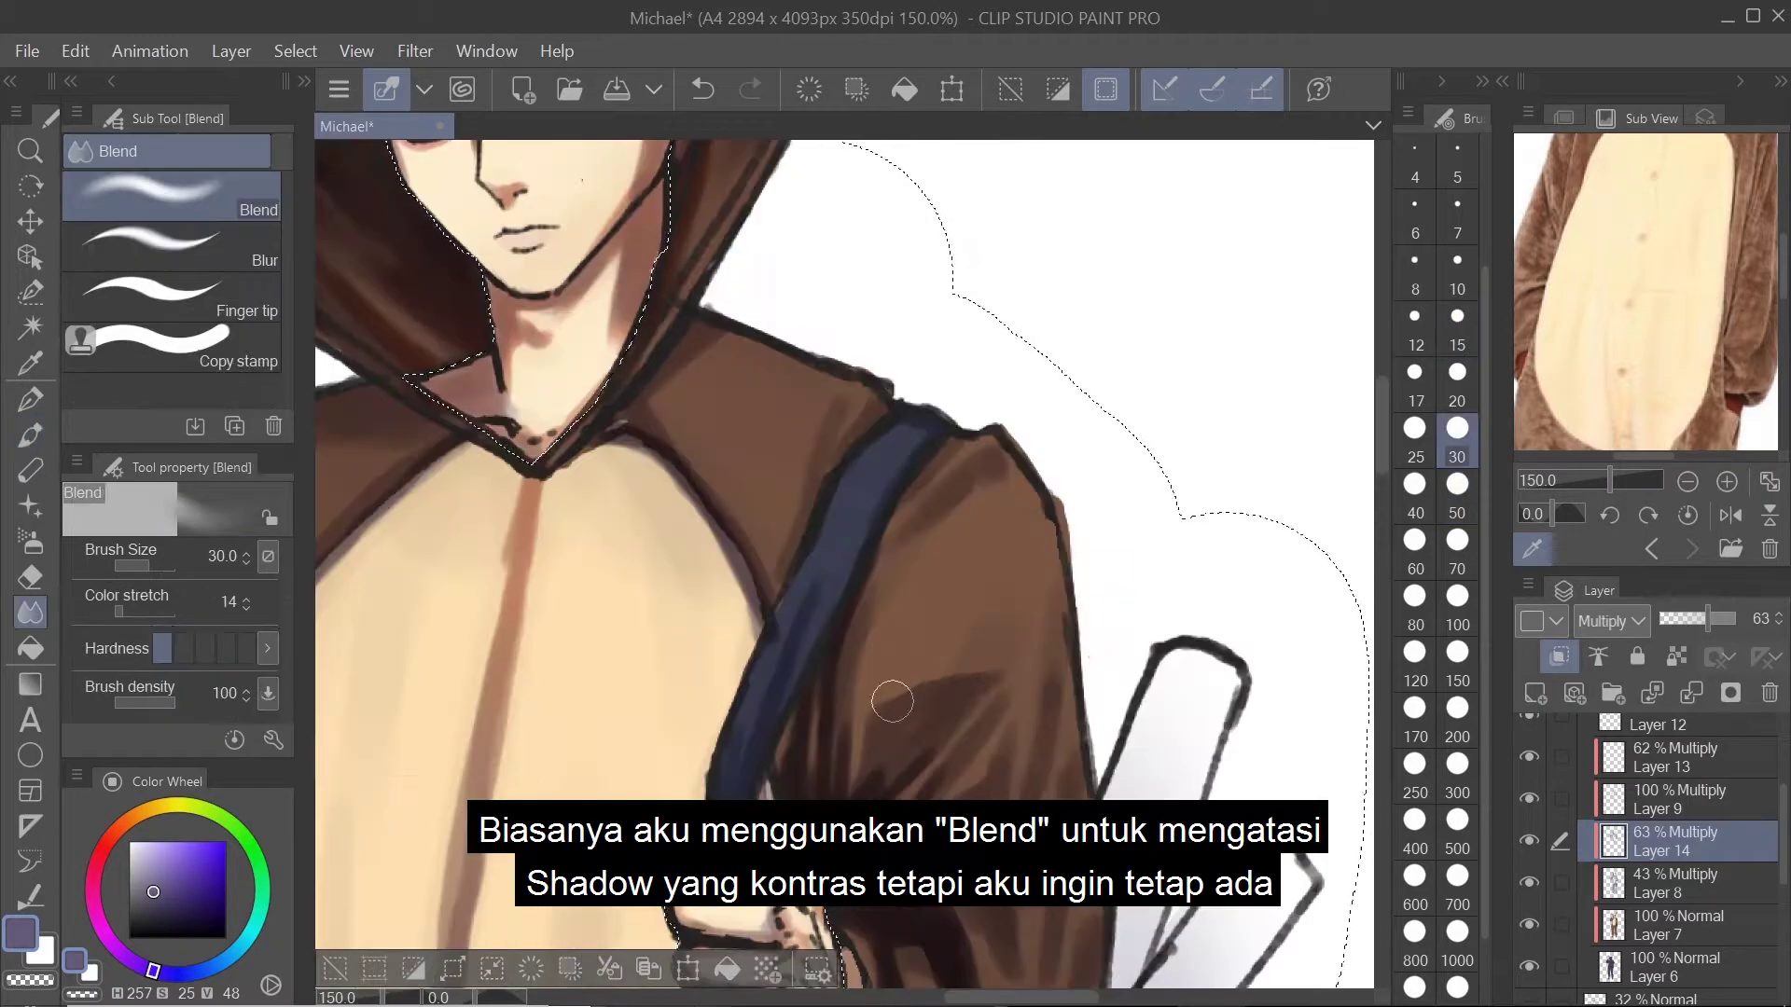
Step: Paint fold shadows on the lower sleeve beneath the fist on Layer 9 with Opaque watercolor at size 15
key("ctrl+0")
key("ctrl+alt+0")
scroll(1049, 699, "down", 3)
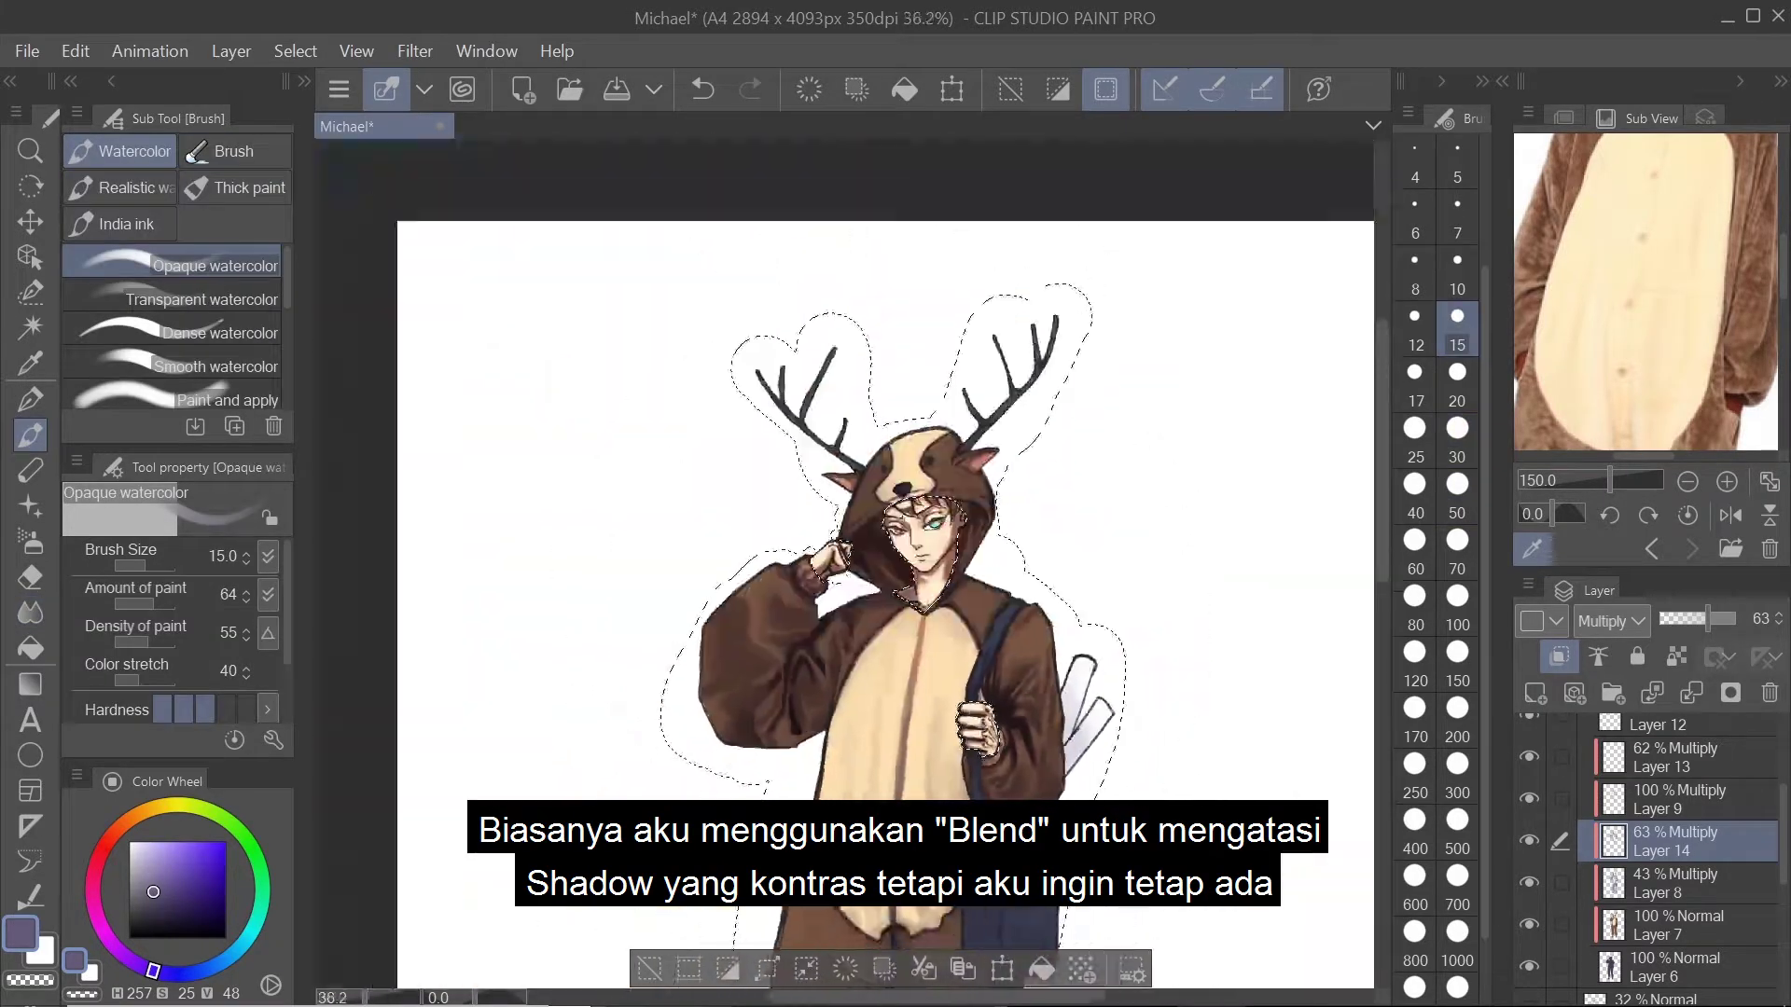
scroll(1026, 788, "up", 2)
left_click(1677, 799)
scroll(956, 736, "up", 2)
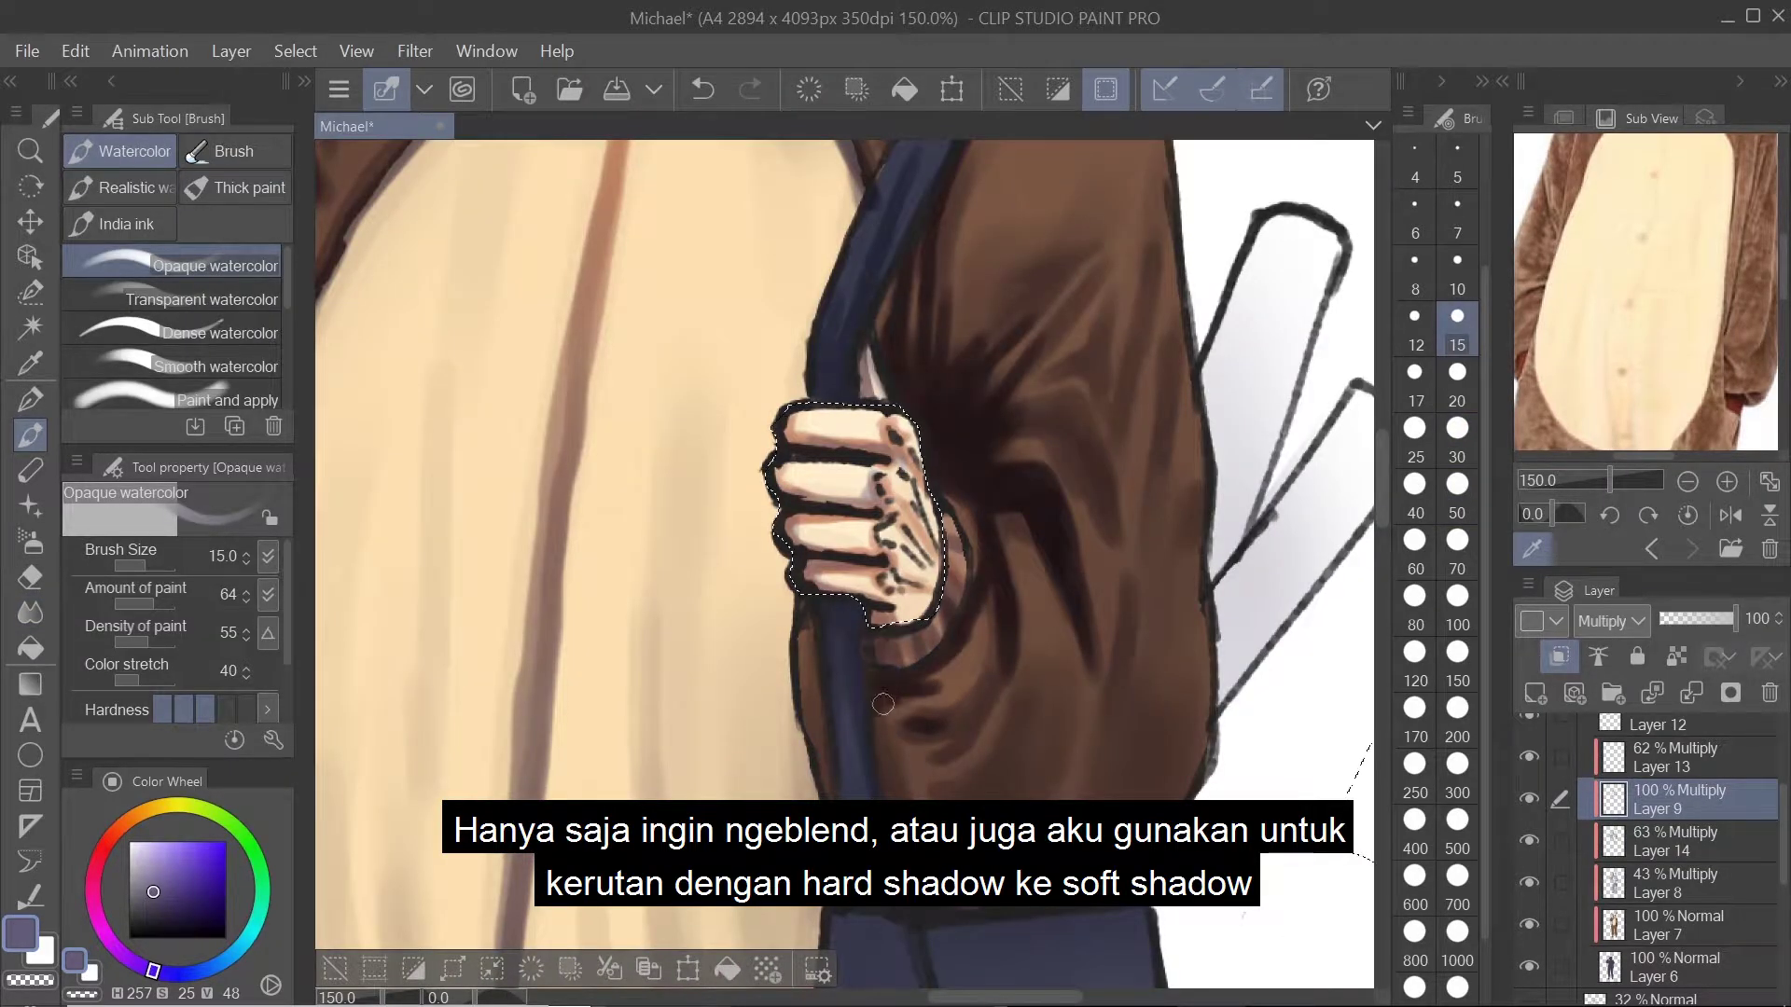
left_click_drag(975, 775, 944, 800)
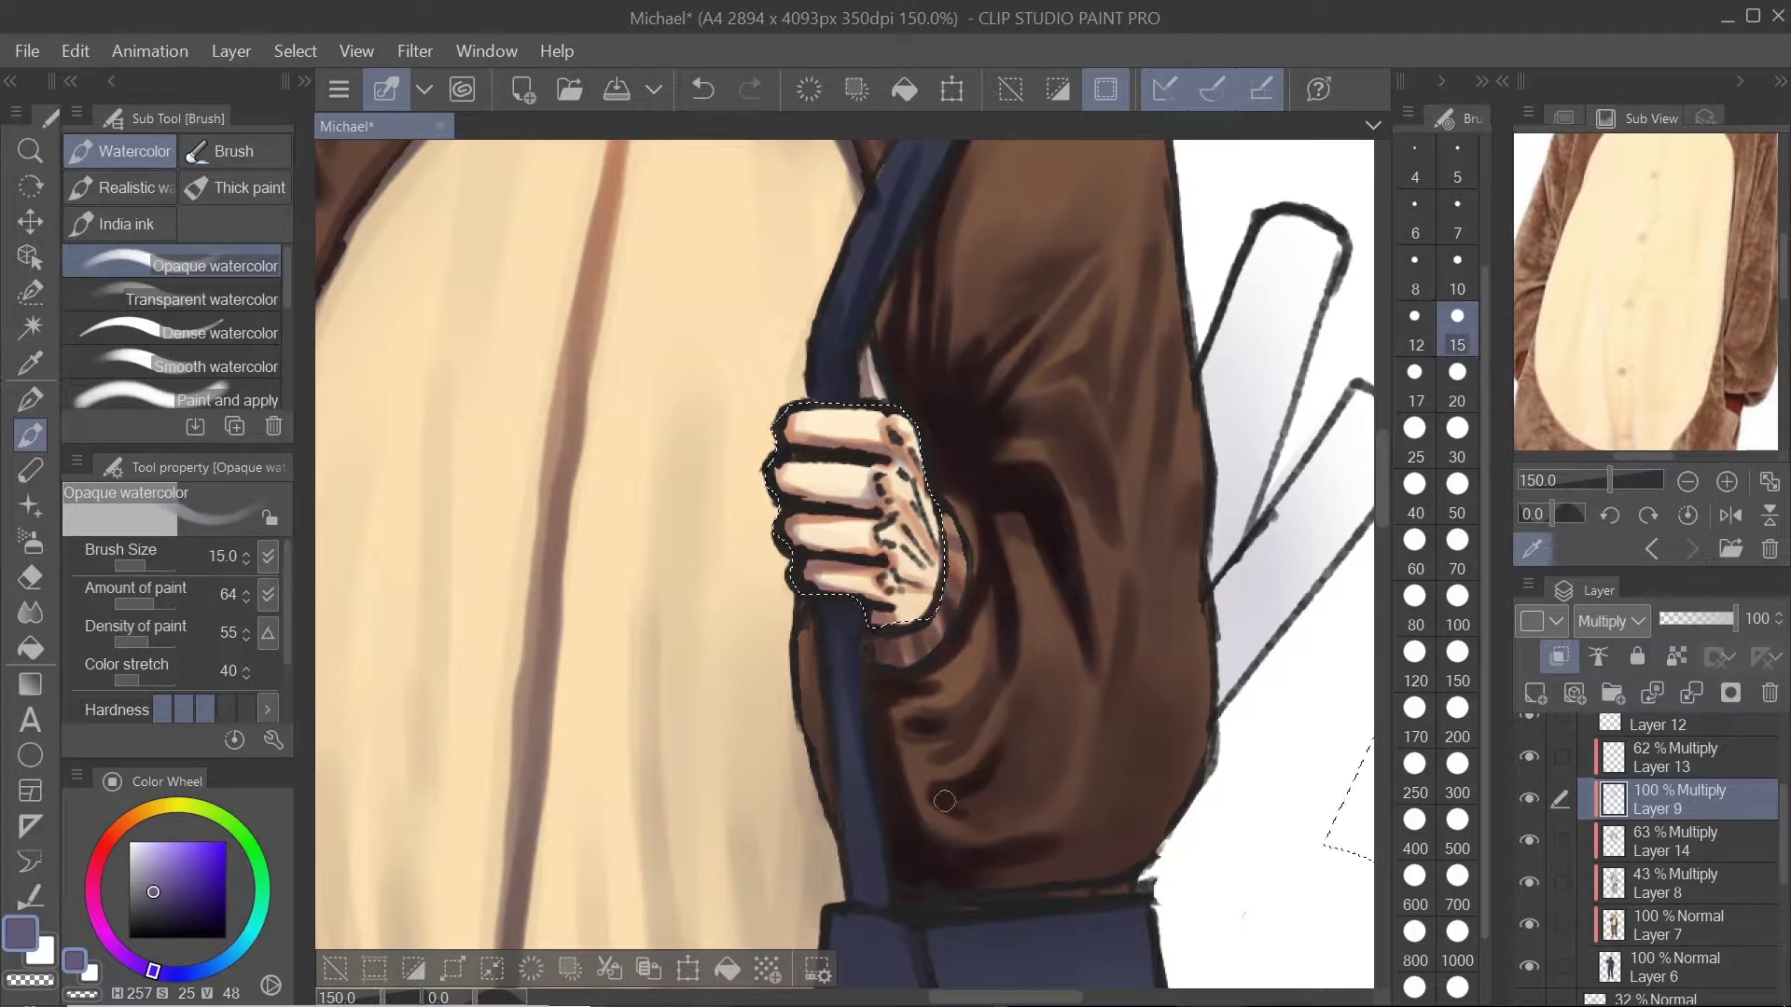
scroll(930, 723, "down", 5)
scroll(930, 722, "up", 3)
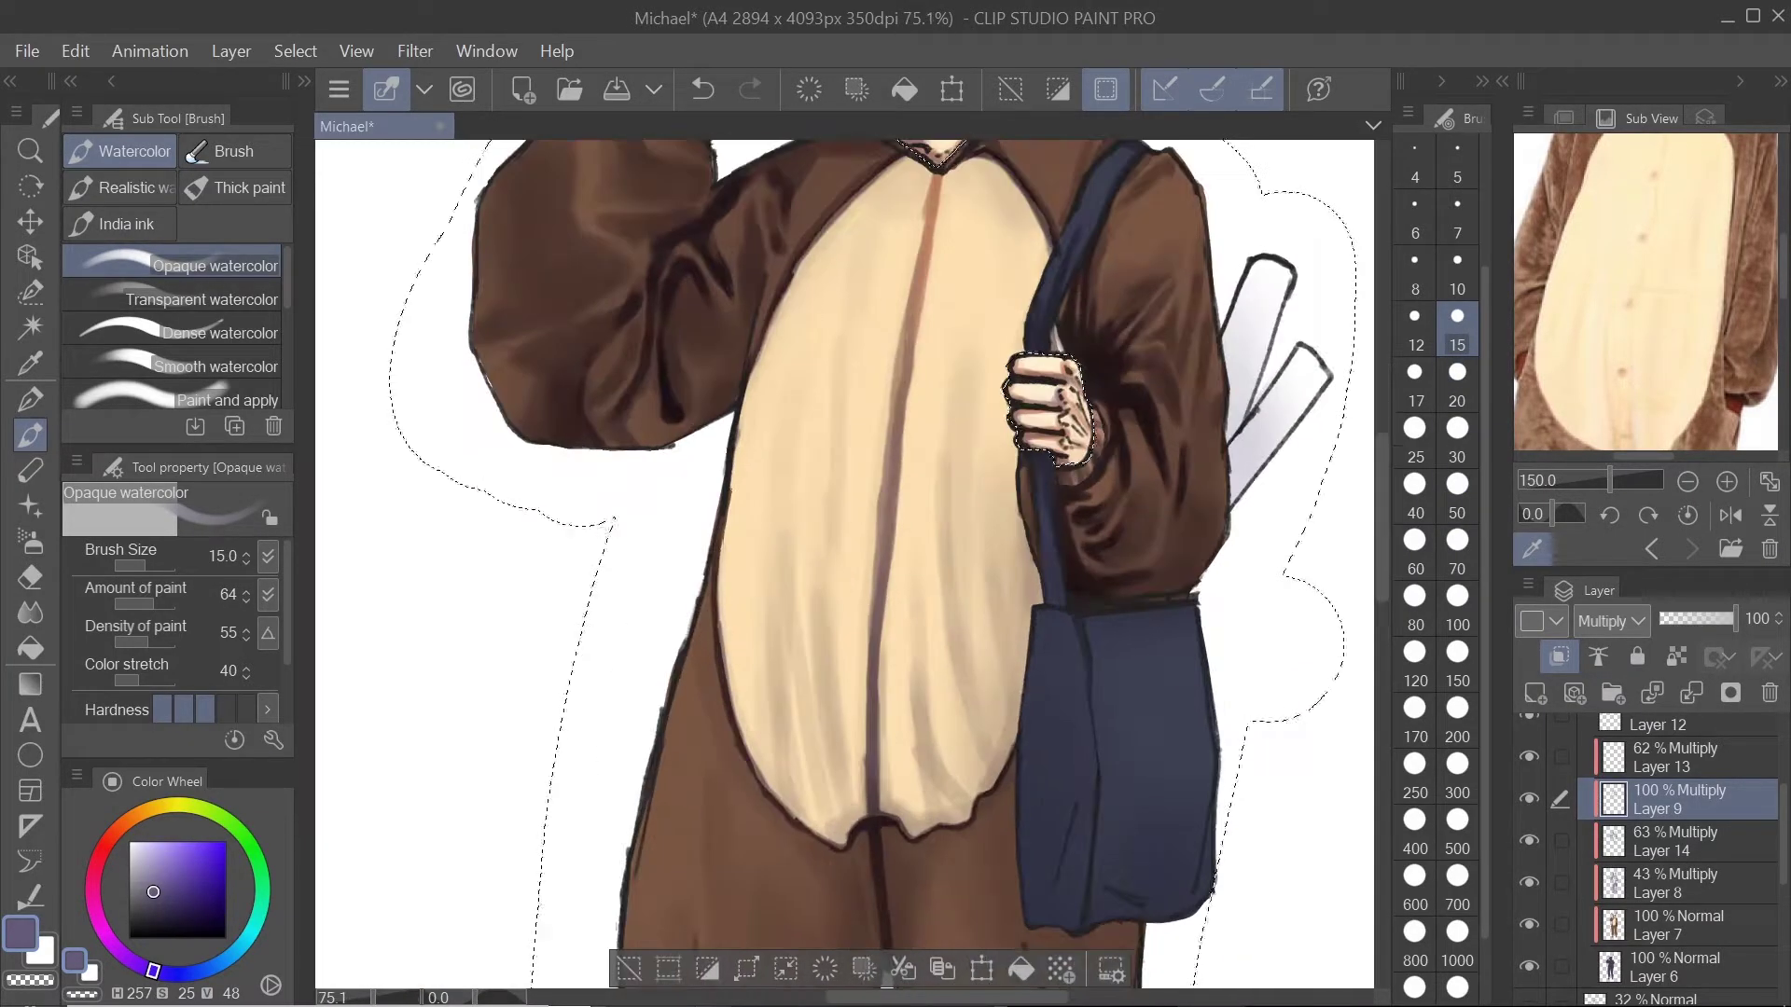
Step: Choose a near-black blue and add a clipped layer in Multiply mode above Layer 13
left_click(134, 923)
left_click(1675, 757)
left_click(1535, 693)
left_click(1558, 656)
left_click(1612, 621)
Step: Darken the suit's centre seam from the neck down to the crotch on the new Multiply layer
left_click_drag(886, 728, 884, 571)
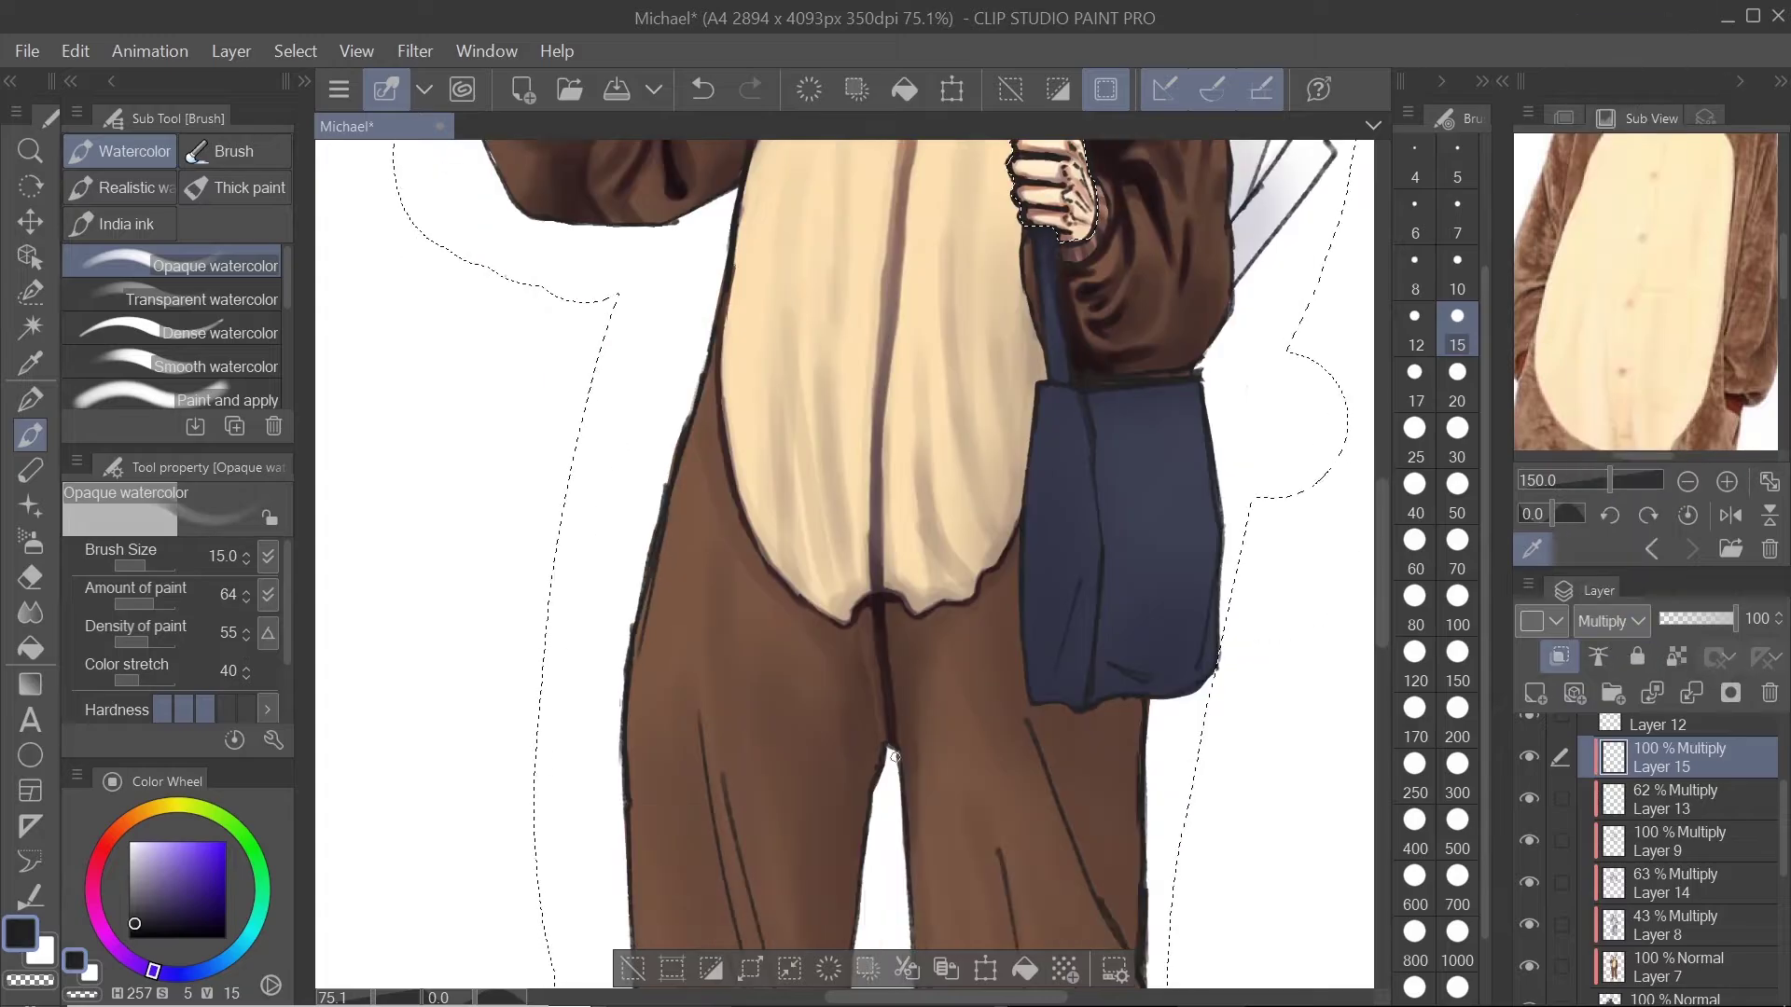
left_click_drag(886, 420, 892, 825)
left_click_drag(942, 353, 939, 378)
scroll(938, 377, "down", 5)
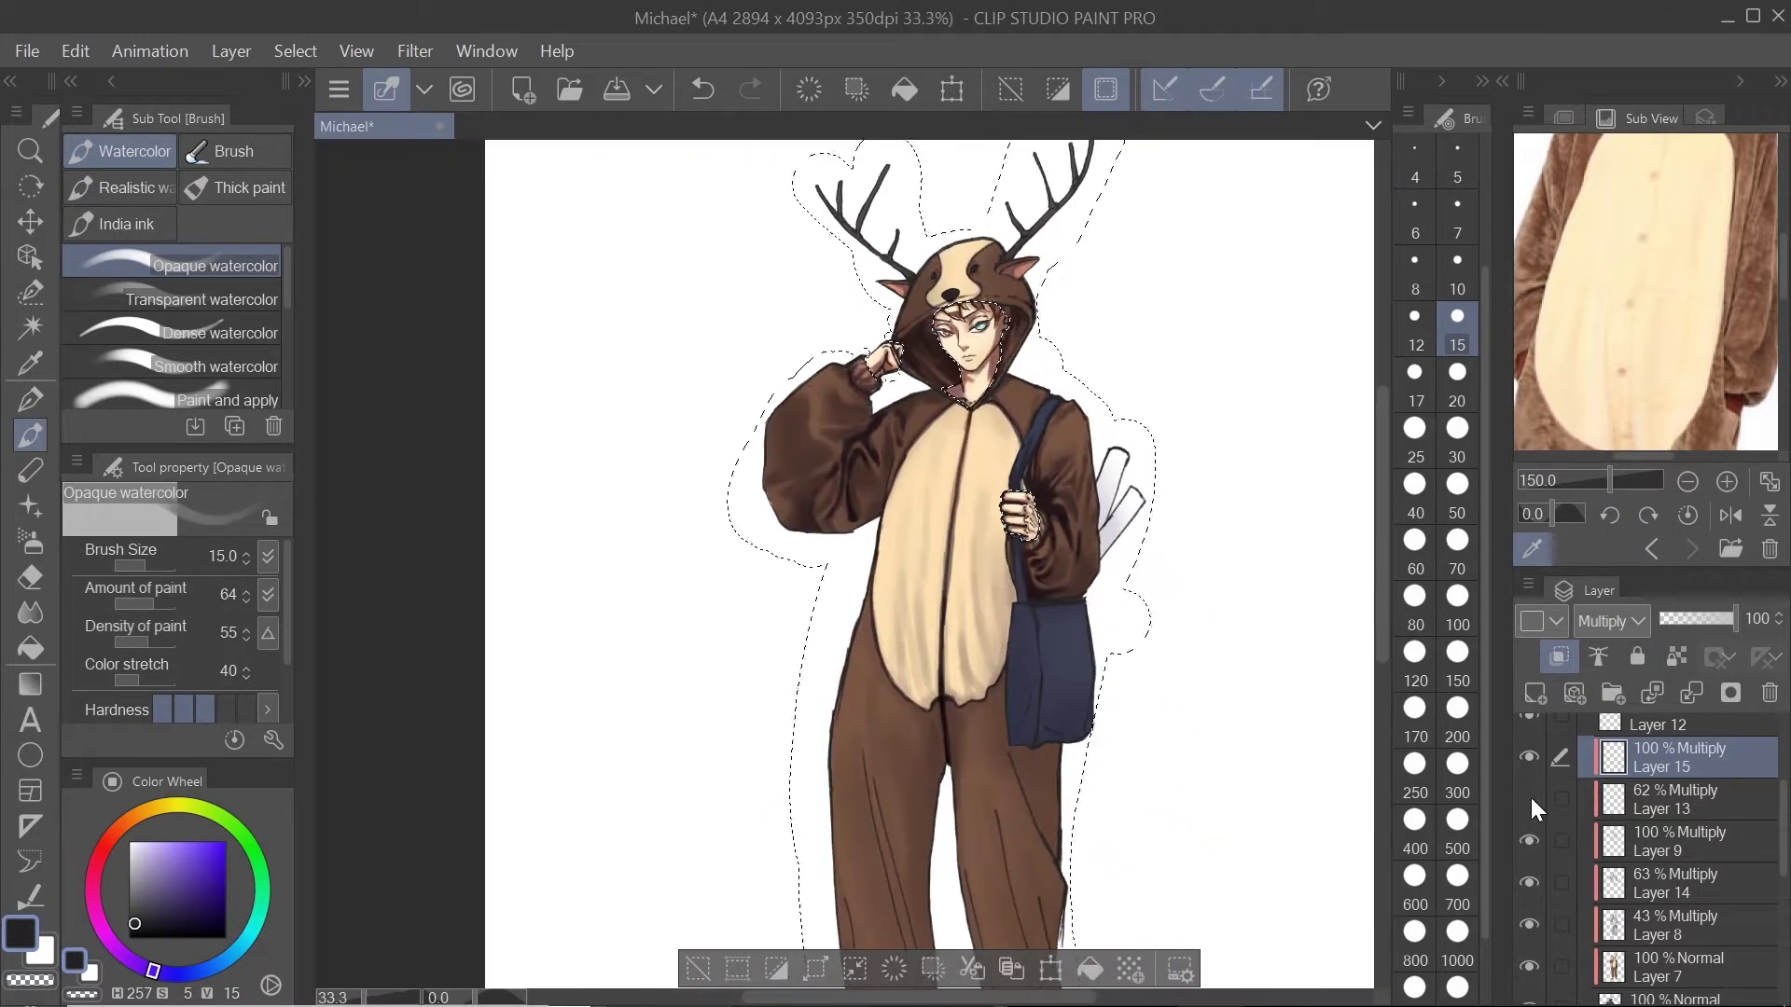
Step: Shade the diagonal thigh fold below the bag on Layer 14 with brush size 30
left_click(1670, 799)
left_click(1669, 884)
scroll(844, 564, "up", 3)
left_click(1457, 429)
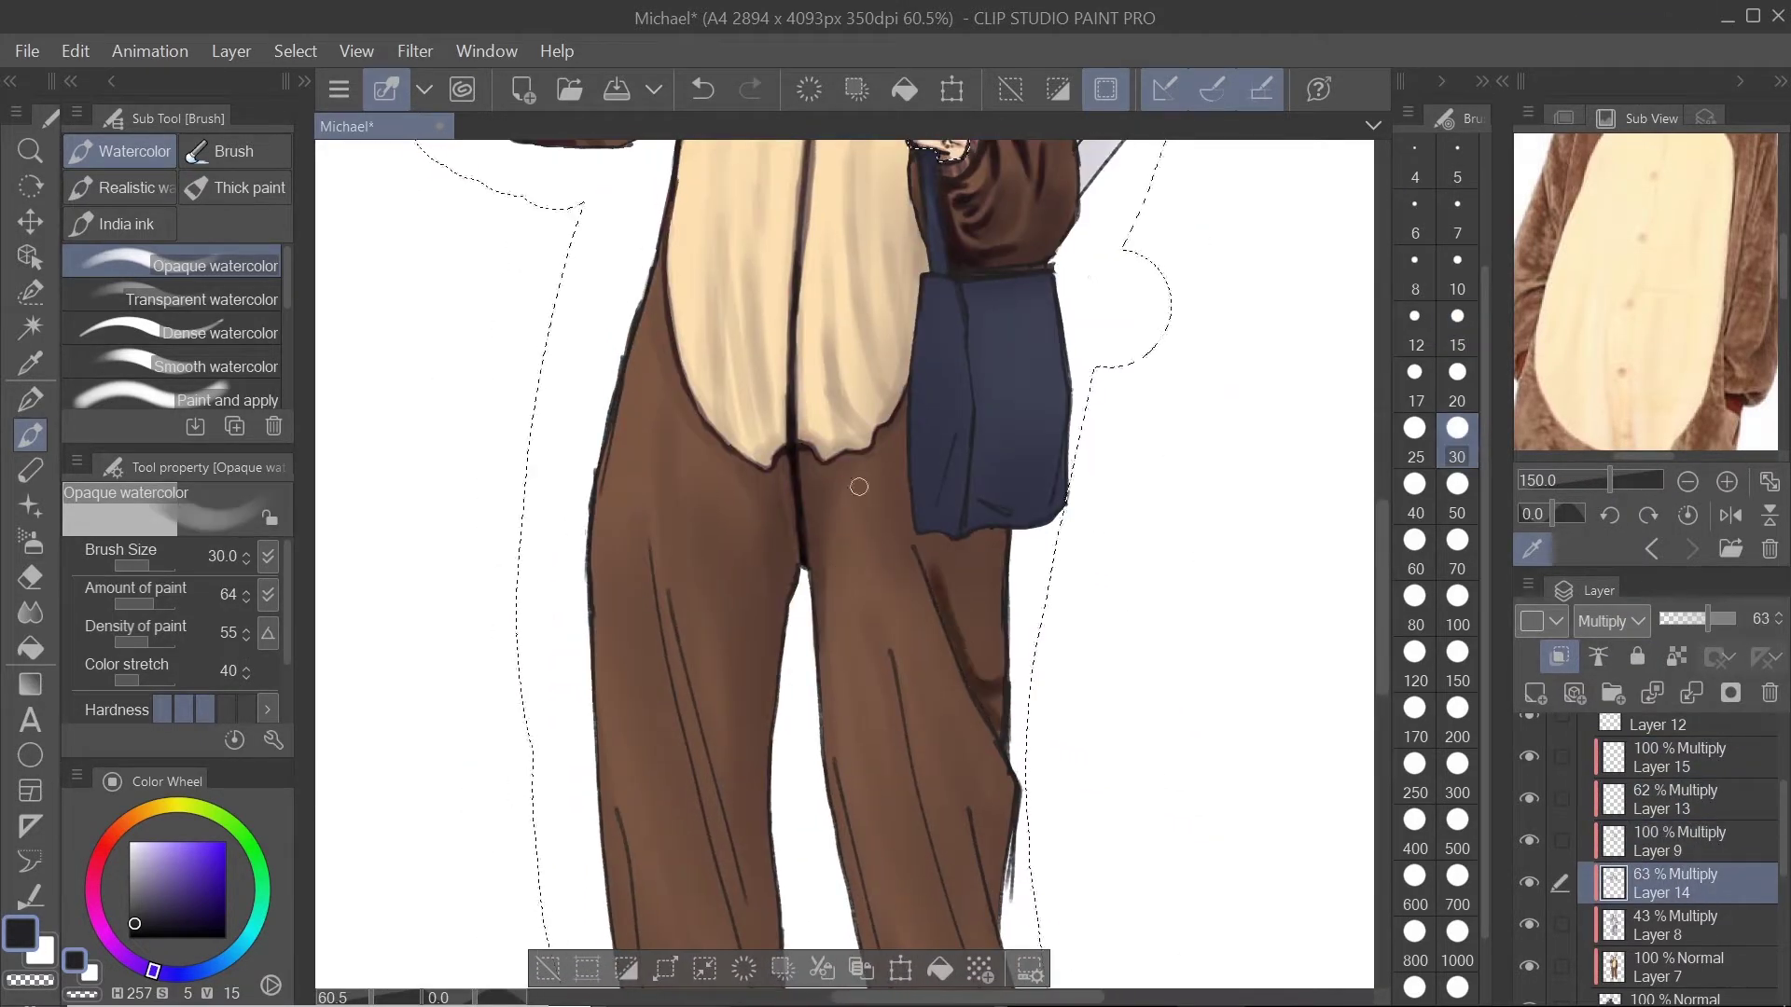
scroll(859, 487, "up", 1)
left_click_drag(860, 487, 924, 643)
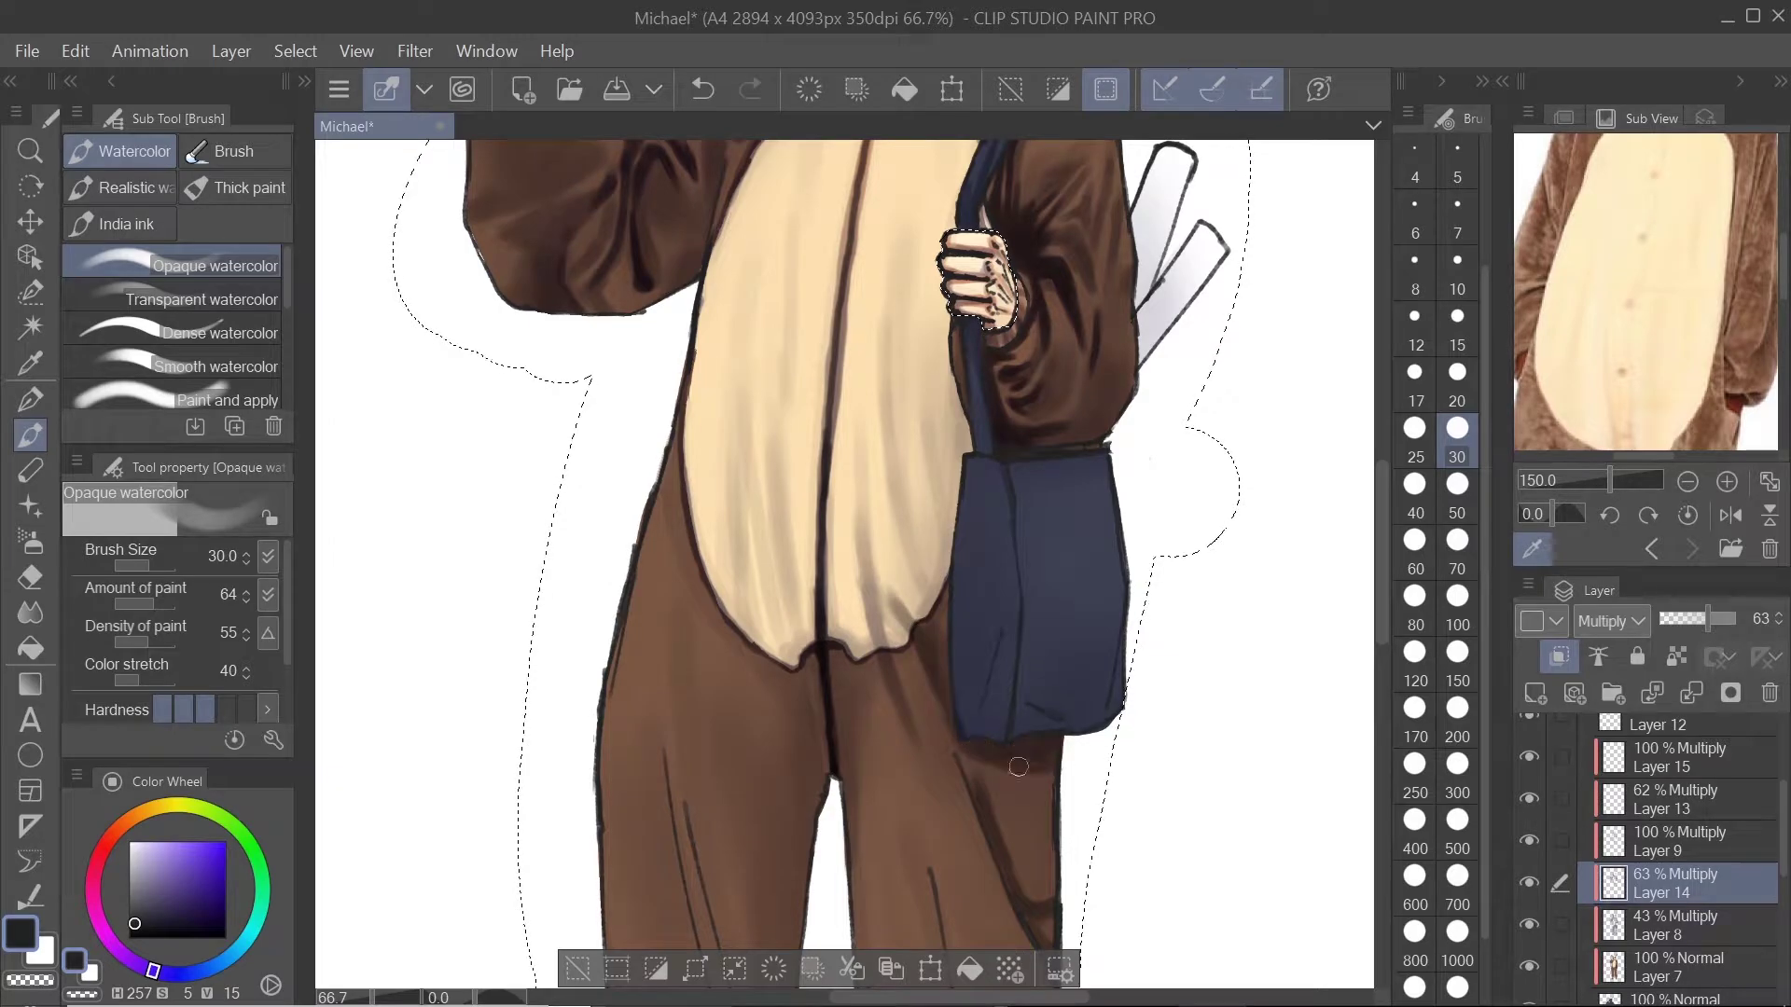
Step: Shade the thigh beneath the bag and the belly's lower edge using sizes 100 and 30, with the reference moved to the trousers
left_click(1457, 599)
mouse_move(1019, 767)
left_mouse_down()
mouse_move(1054, 581)
mouse_move(1076, 673)
left_mouse_up()
left_click(1457, 434)
left_click_drag(1640, 411, 1647, 174)
left_click_drag(1074, 812, 973, 760)
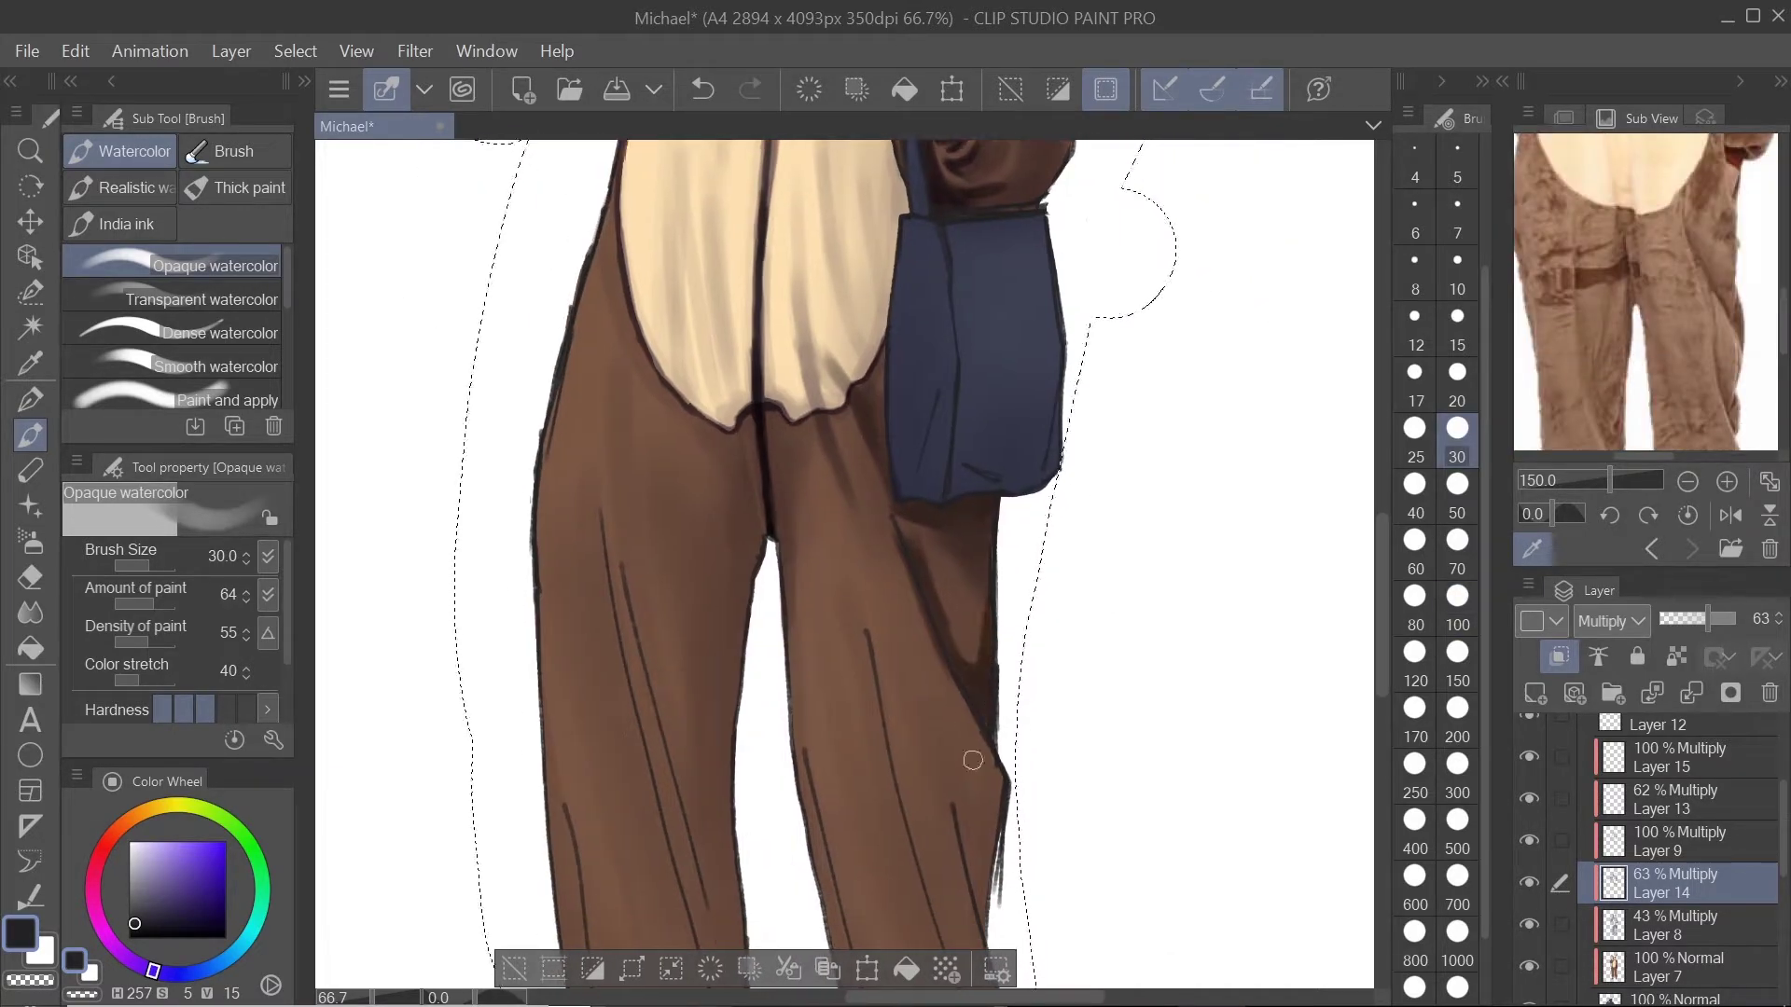
left_click_drag(853, 365, 970, 487)
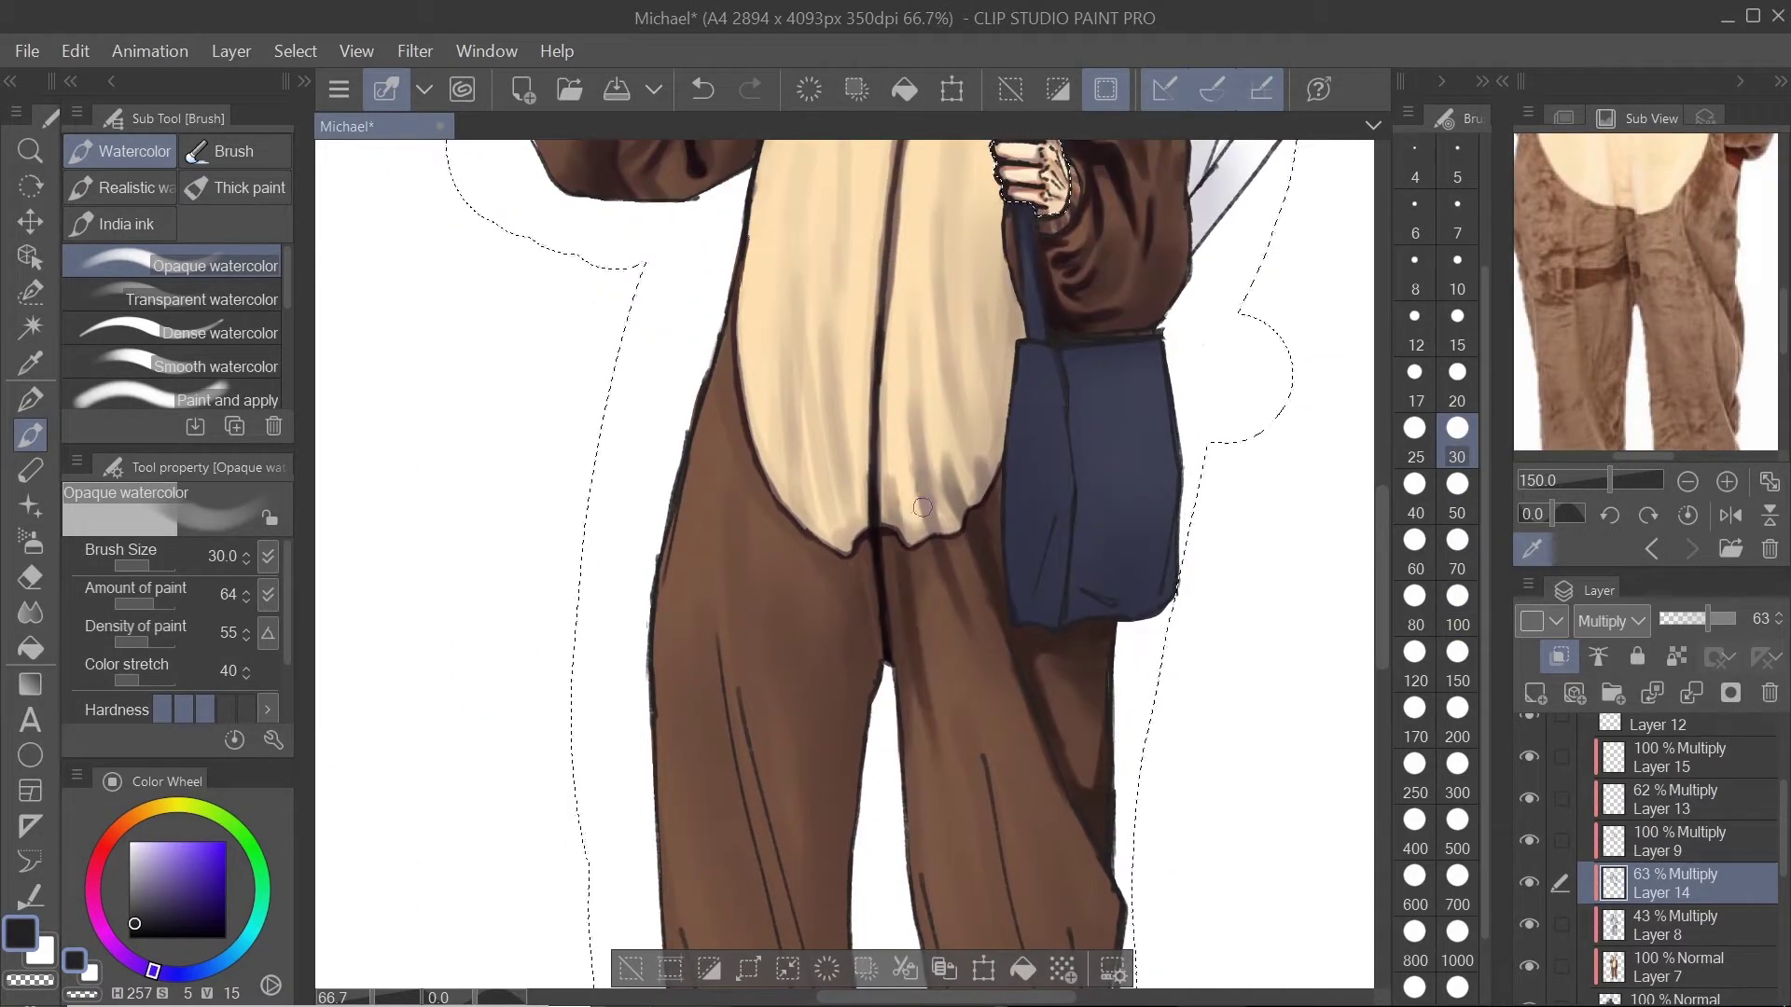
Step: Paint long fold shadows down the leg below the bag on Layer 14, using brush sizes 30 and 50
scroll(934, 384, "down", 2)
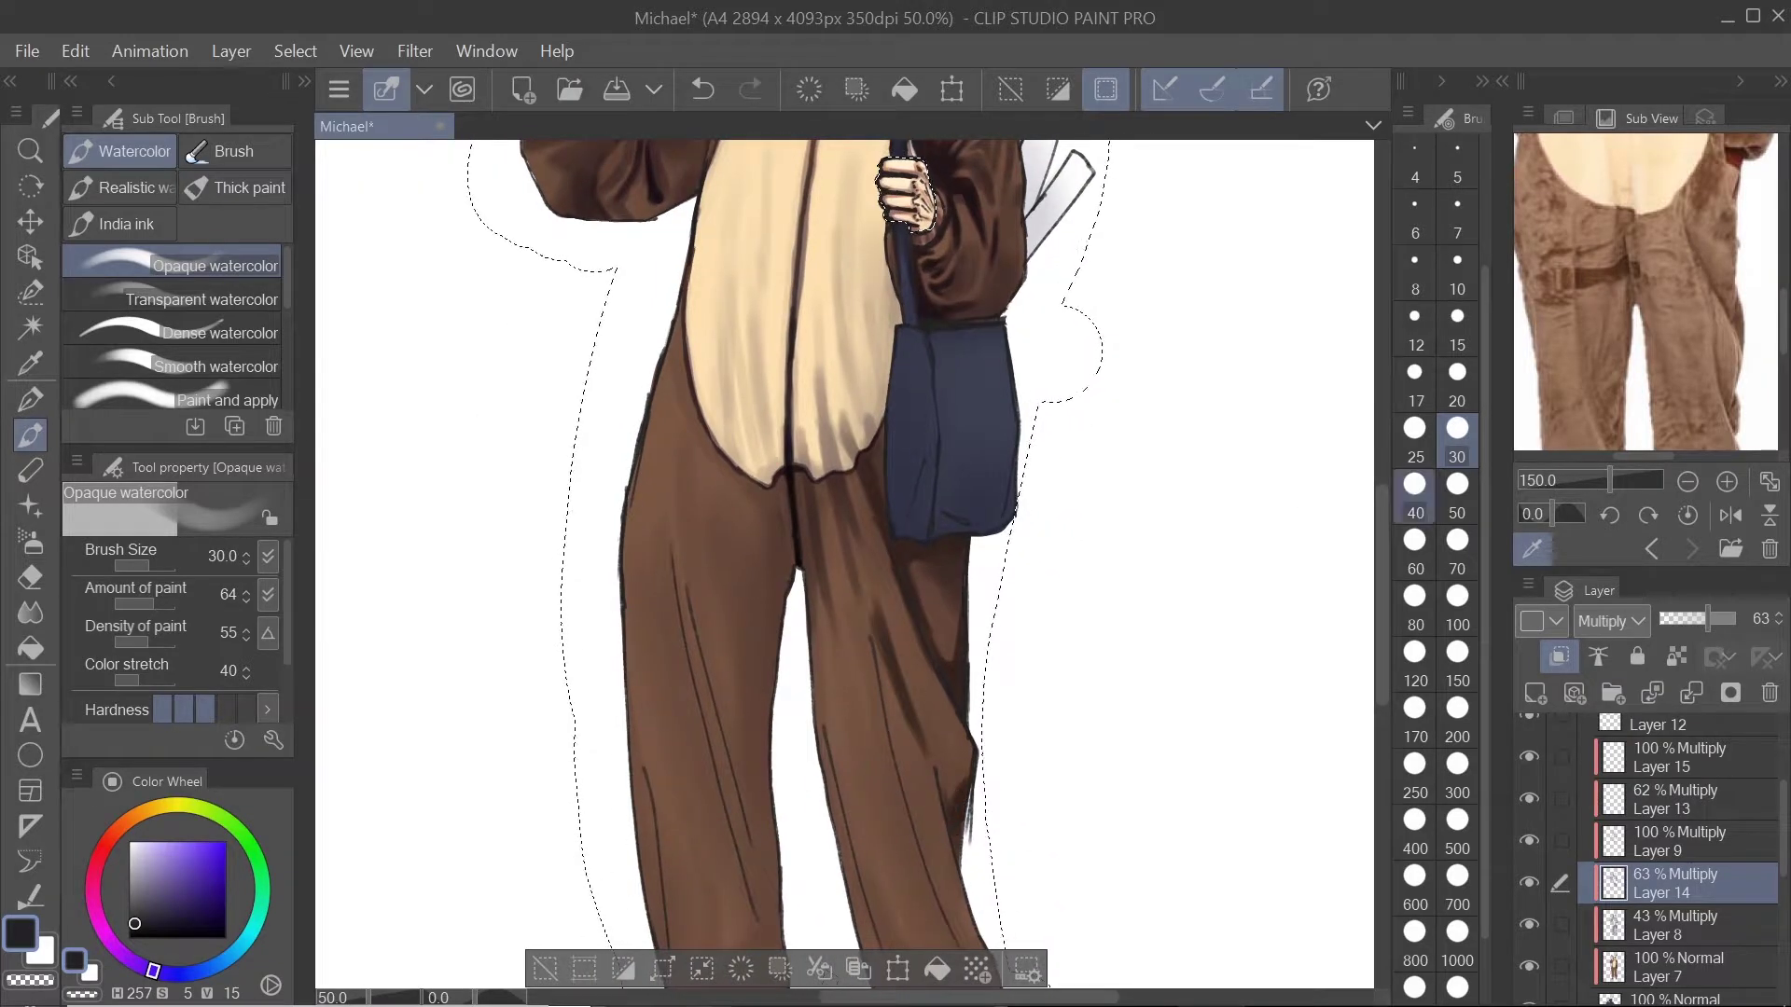
left_click_drag(933, 746, 976, 640)
left_click(1457, 494)
key("ctrl+z")
left_click(1456, 438)
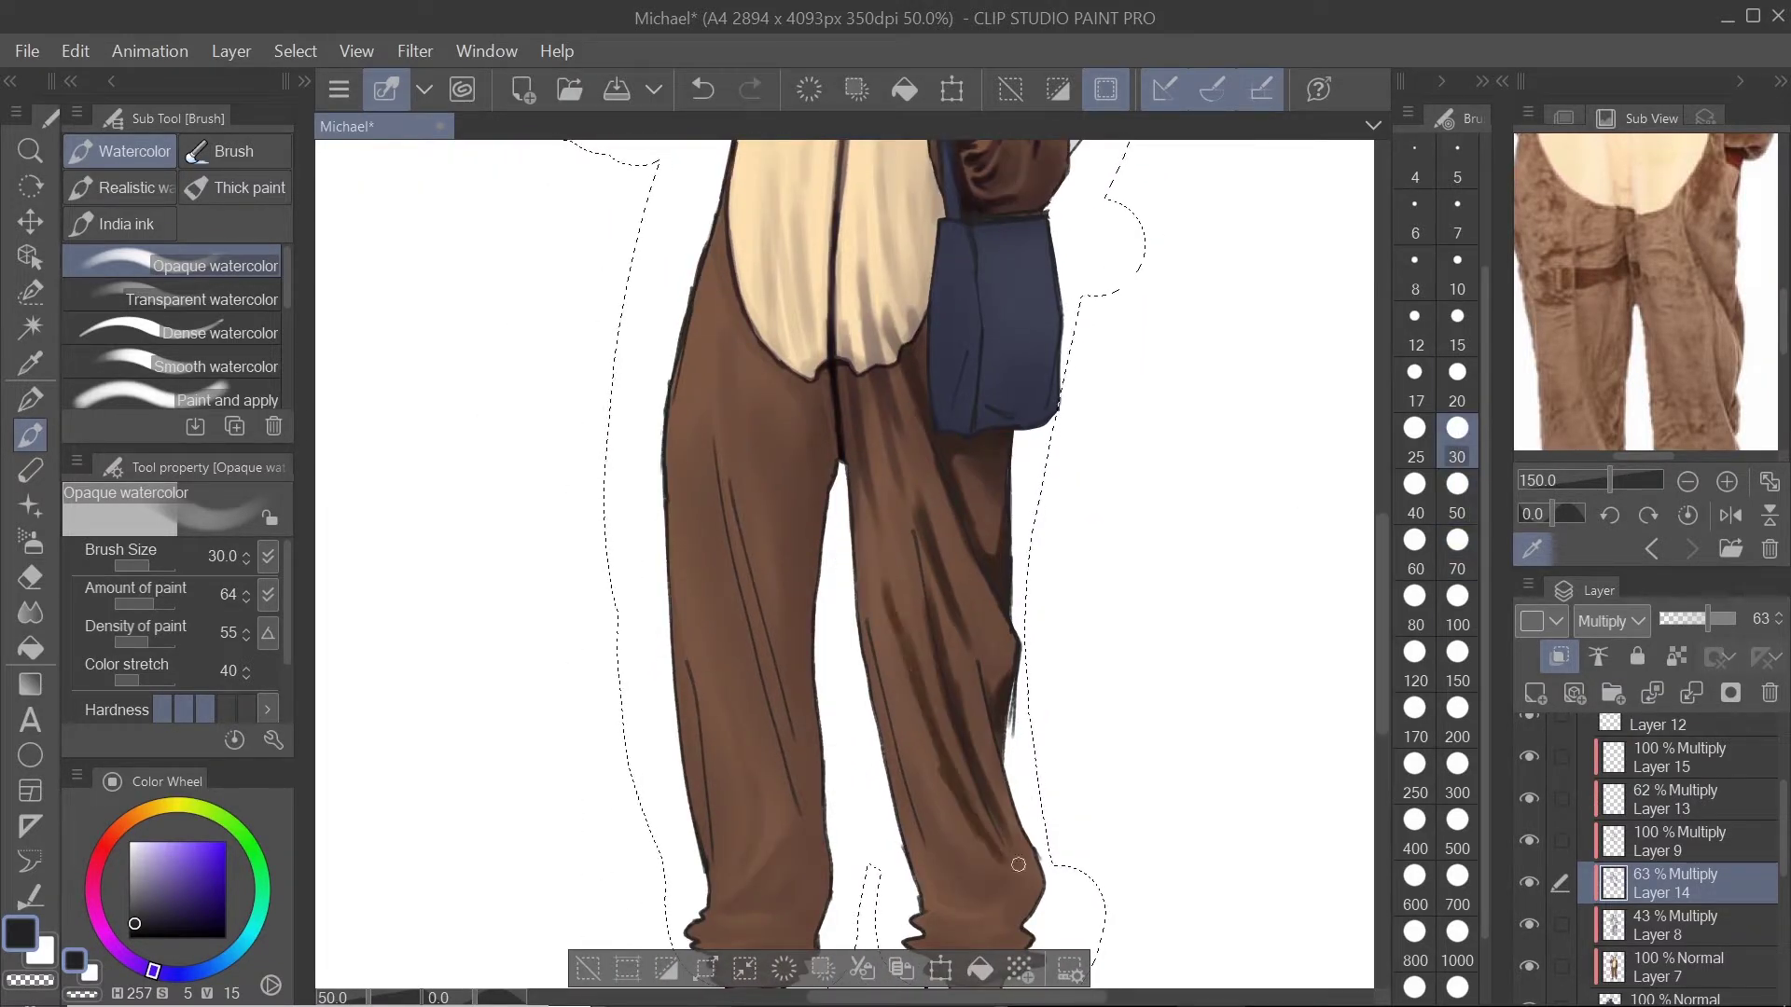
left_click(1457, 495)
scroll(870, 694, "down", 5)
scroll(932, 694, "up", 6)
left_click(1457, 438)
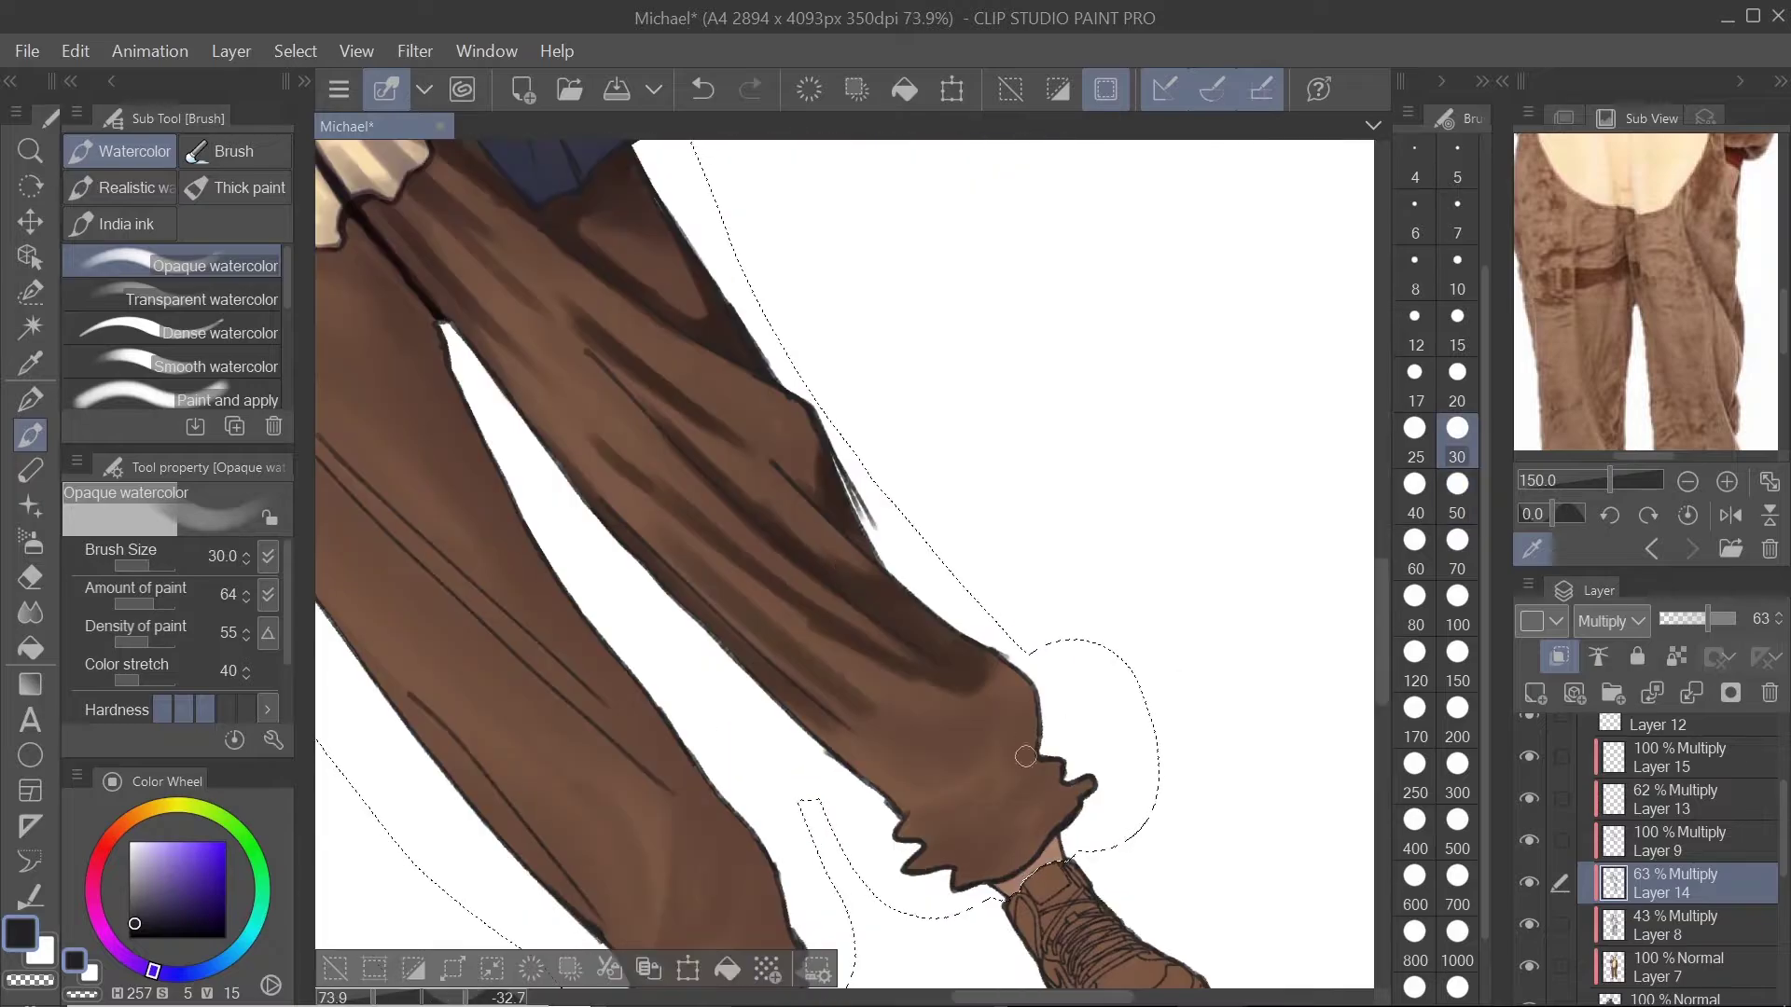
Step: Shade the gathered ankle of the same leg with brush sizes 70 and 30, adding cuff wrinkles at size 20
left_click(1456, 550)
left_click_drag(1030, 717, 1015, 753)
left_click(1457, 438)
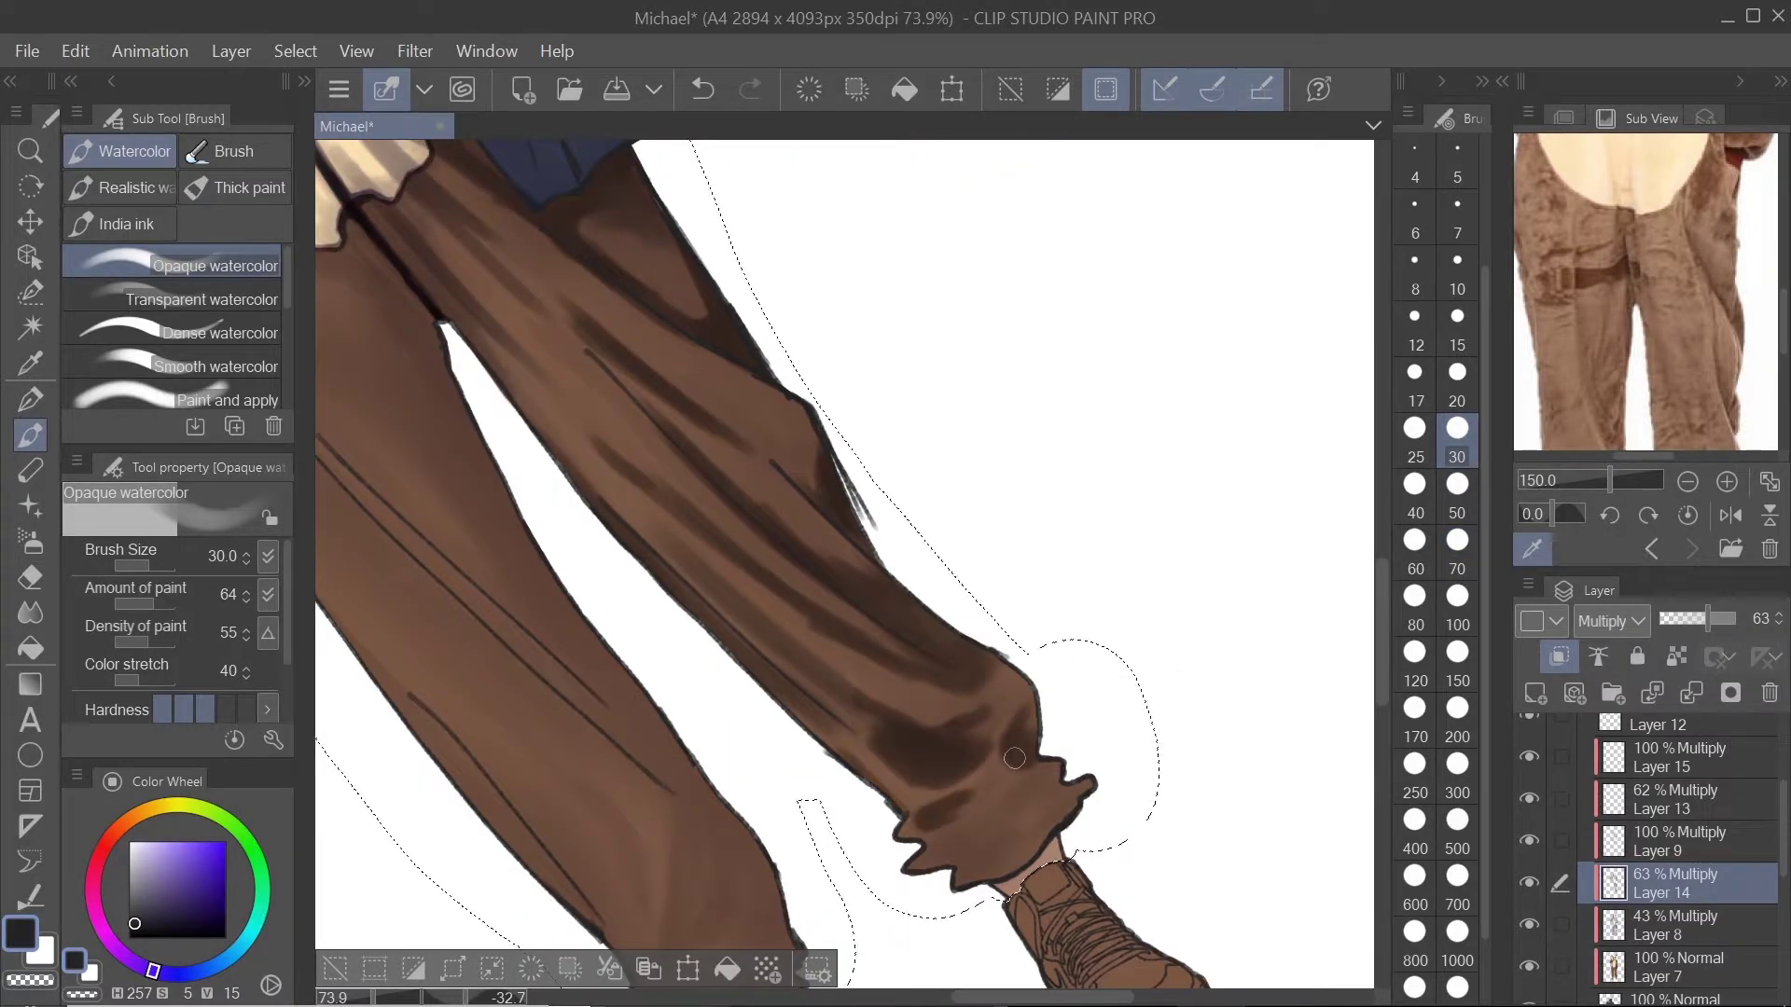
scroll(1104, 744, "up", 1)
left_click(1457, 373)
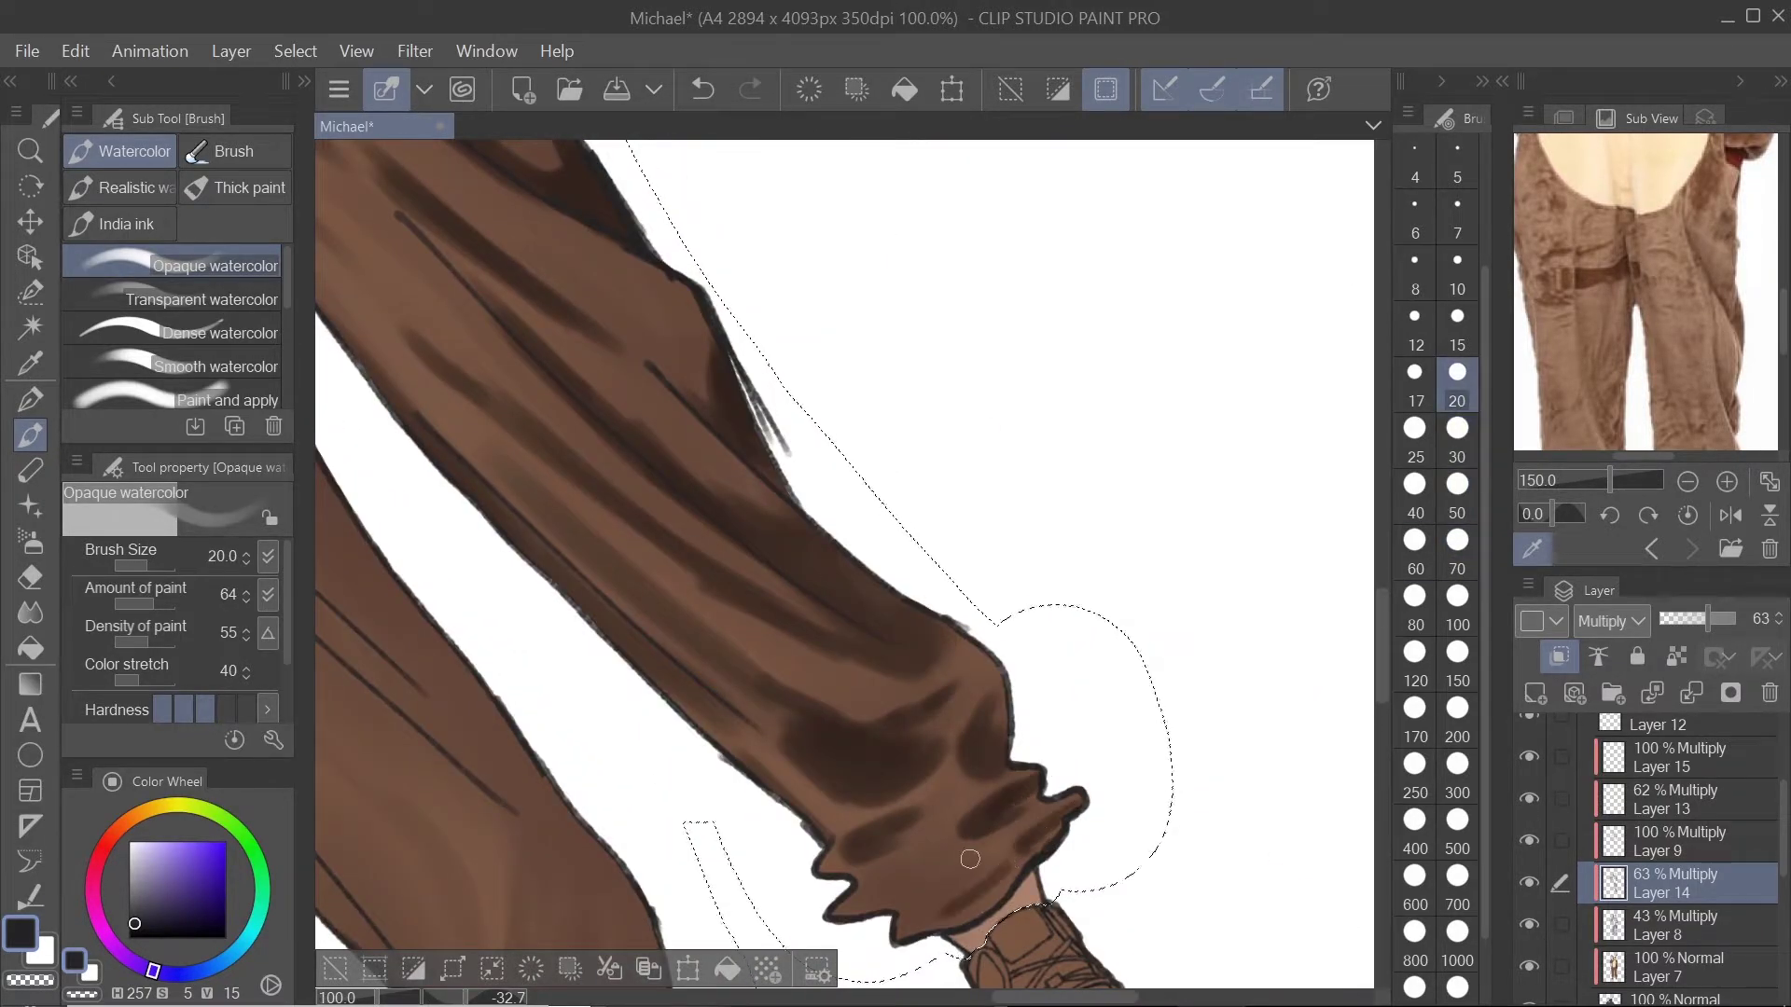
scroll(970, 858, "down", 3)
key("]")
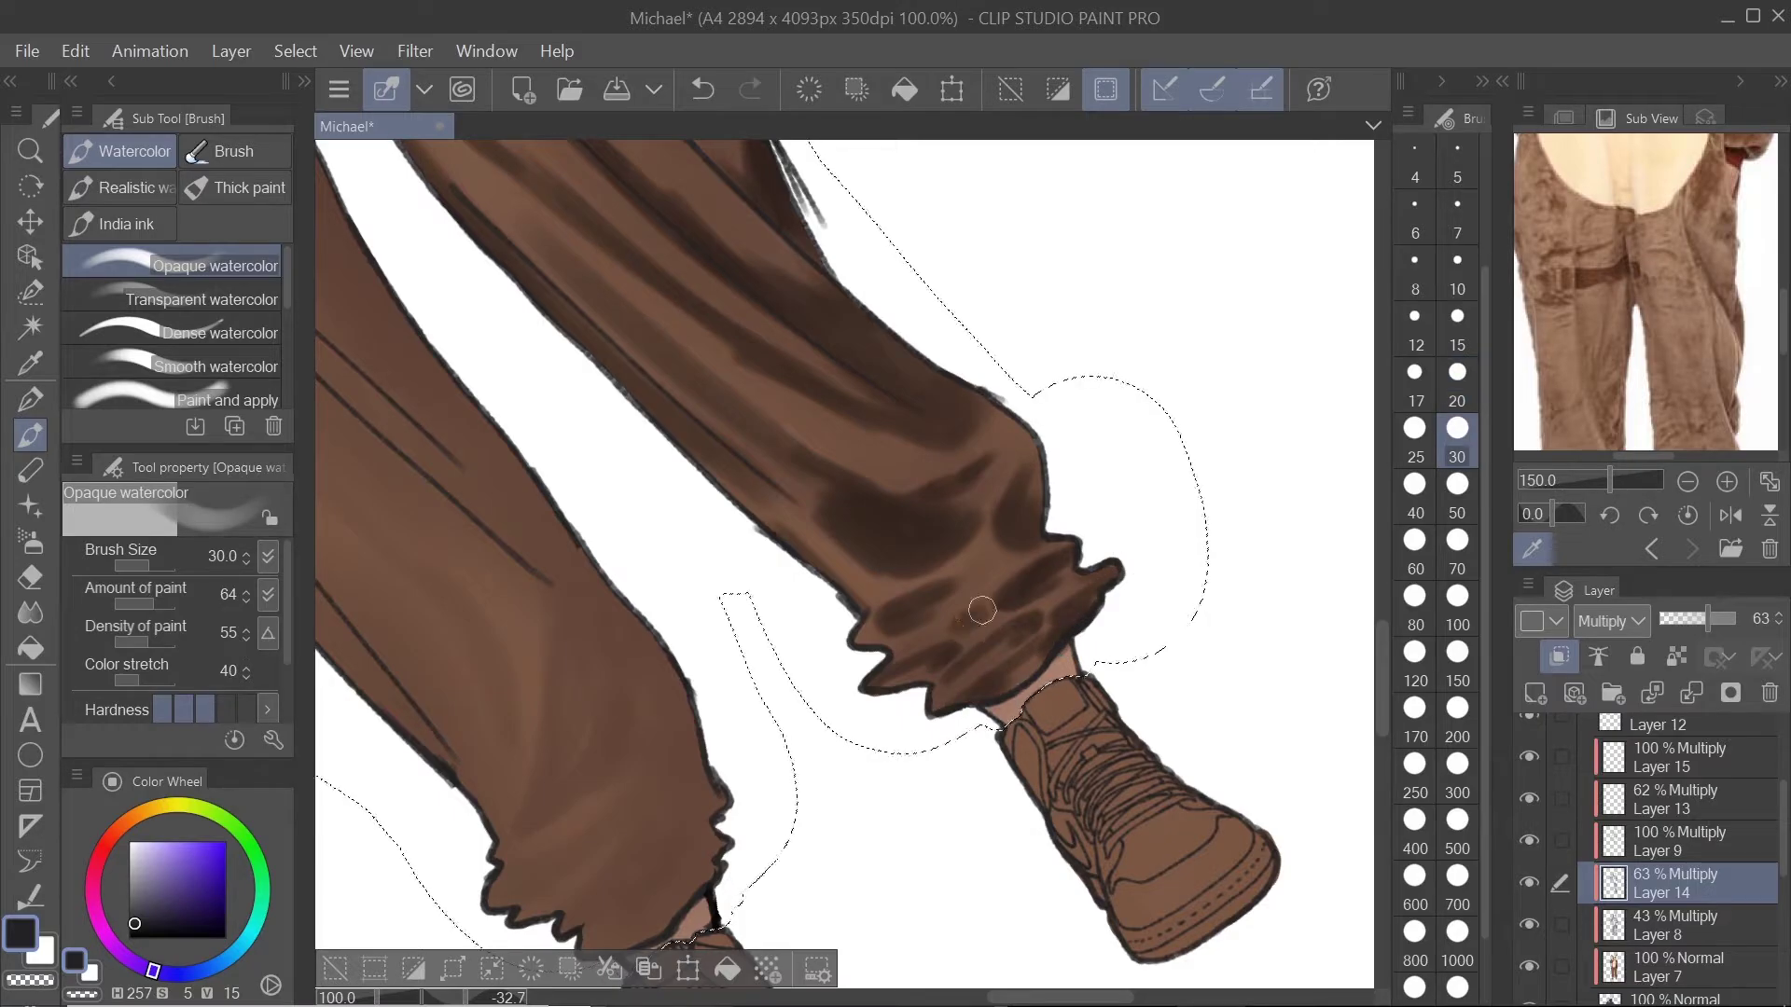
key("ctrl+z")
scroll(999, 566, "down", 2)
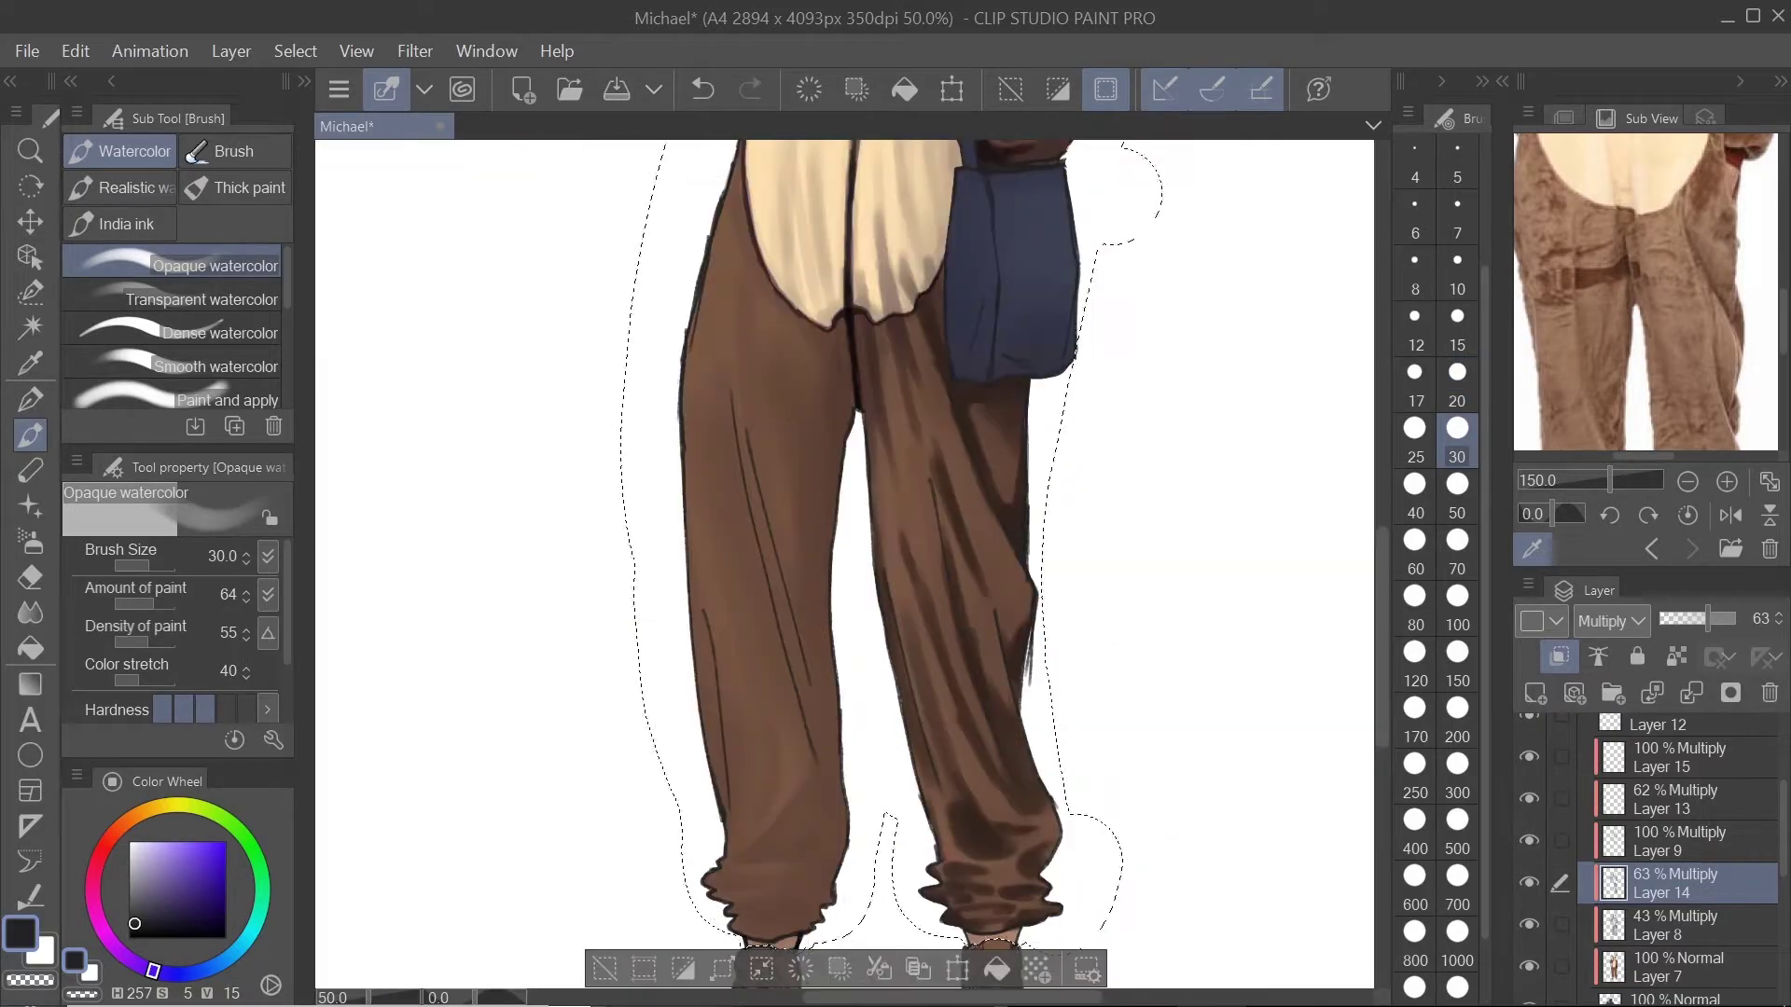
Step: Add streaked fold shadows to the lower half of the cream belly at brush size 30
scroll(970, 597, "up", 1)
scroll(952, 616, "down", 1)
scroll(939, 624, "up", 1)
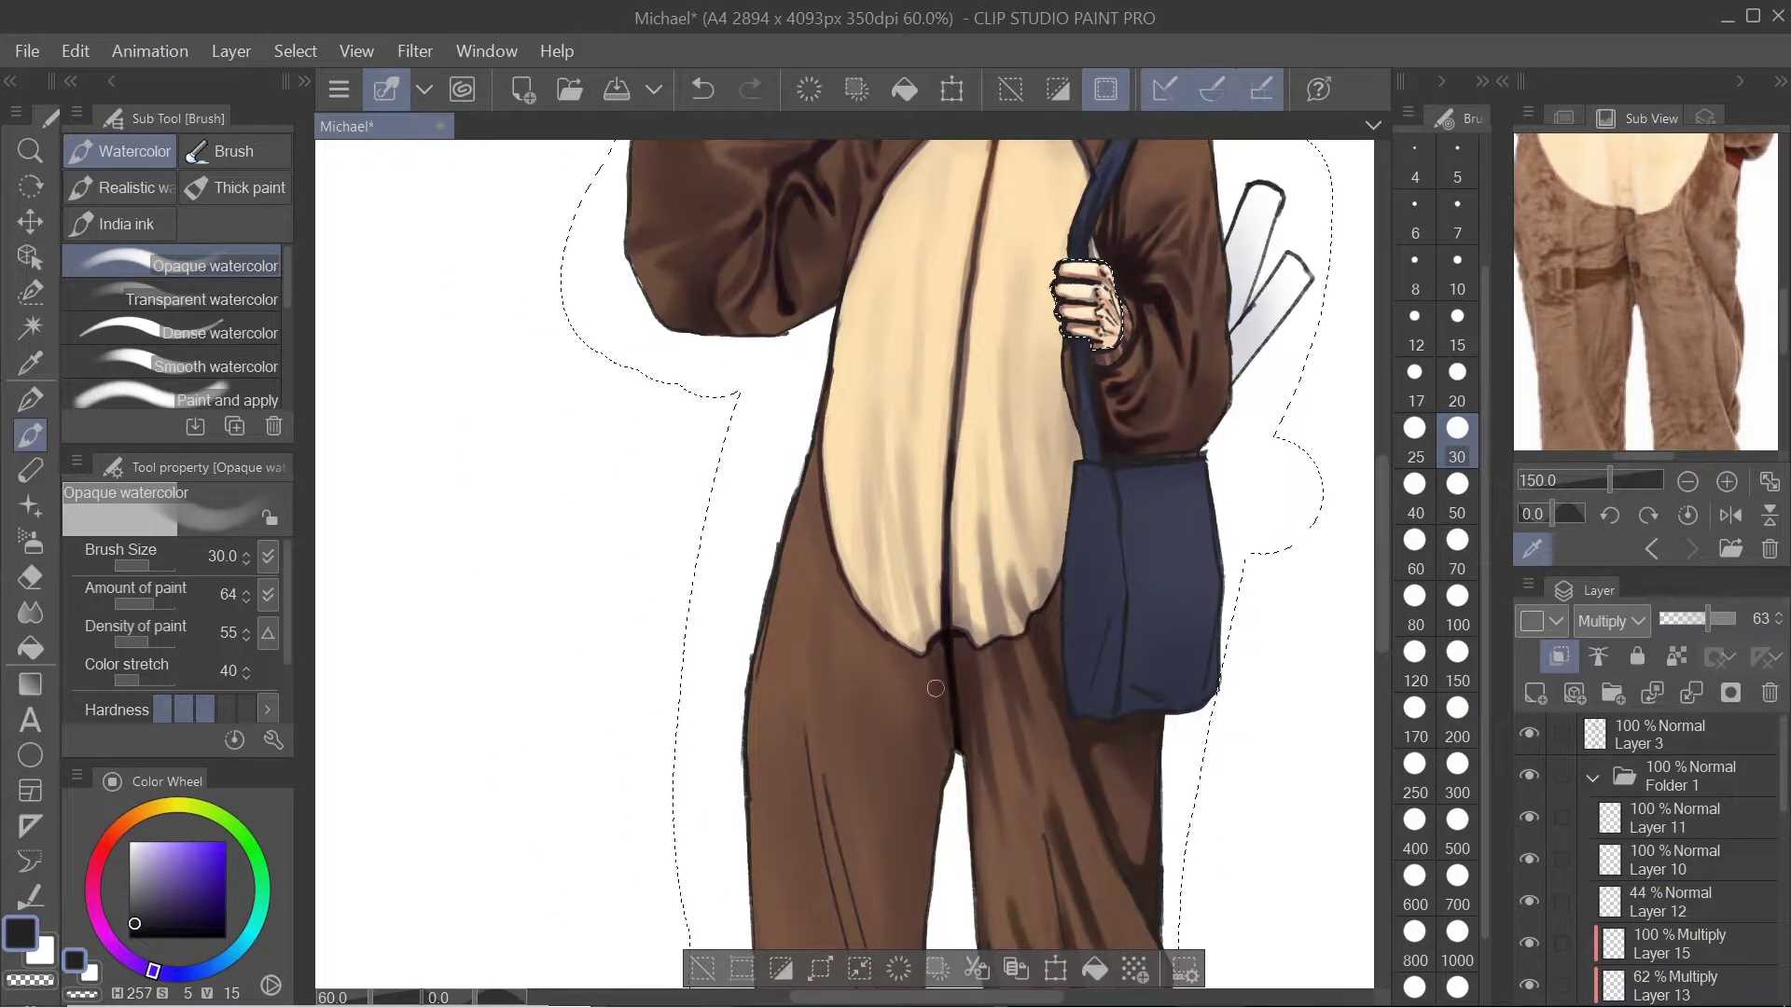
scroll(899, 643, "up", 2)
left_click_drag(886, 653, 954, 637)
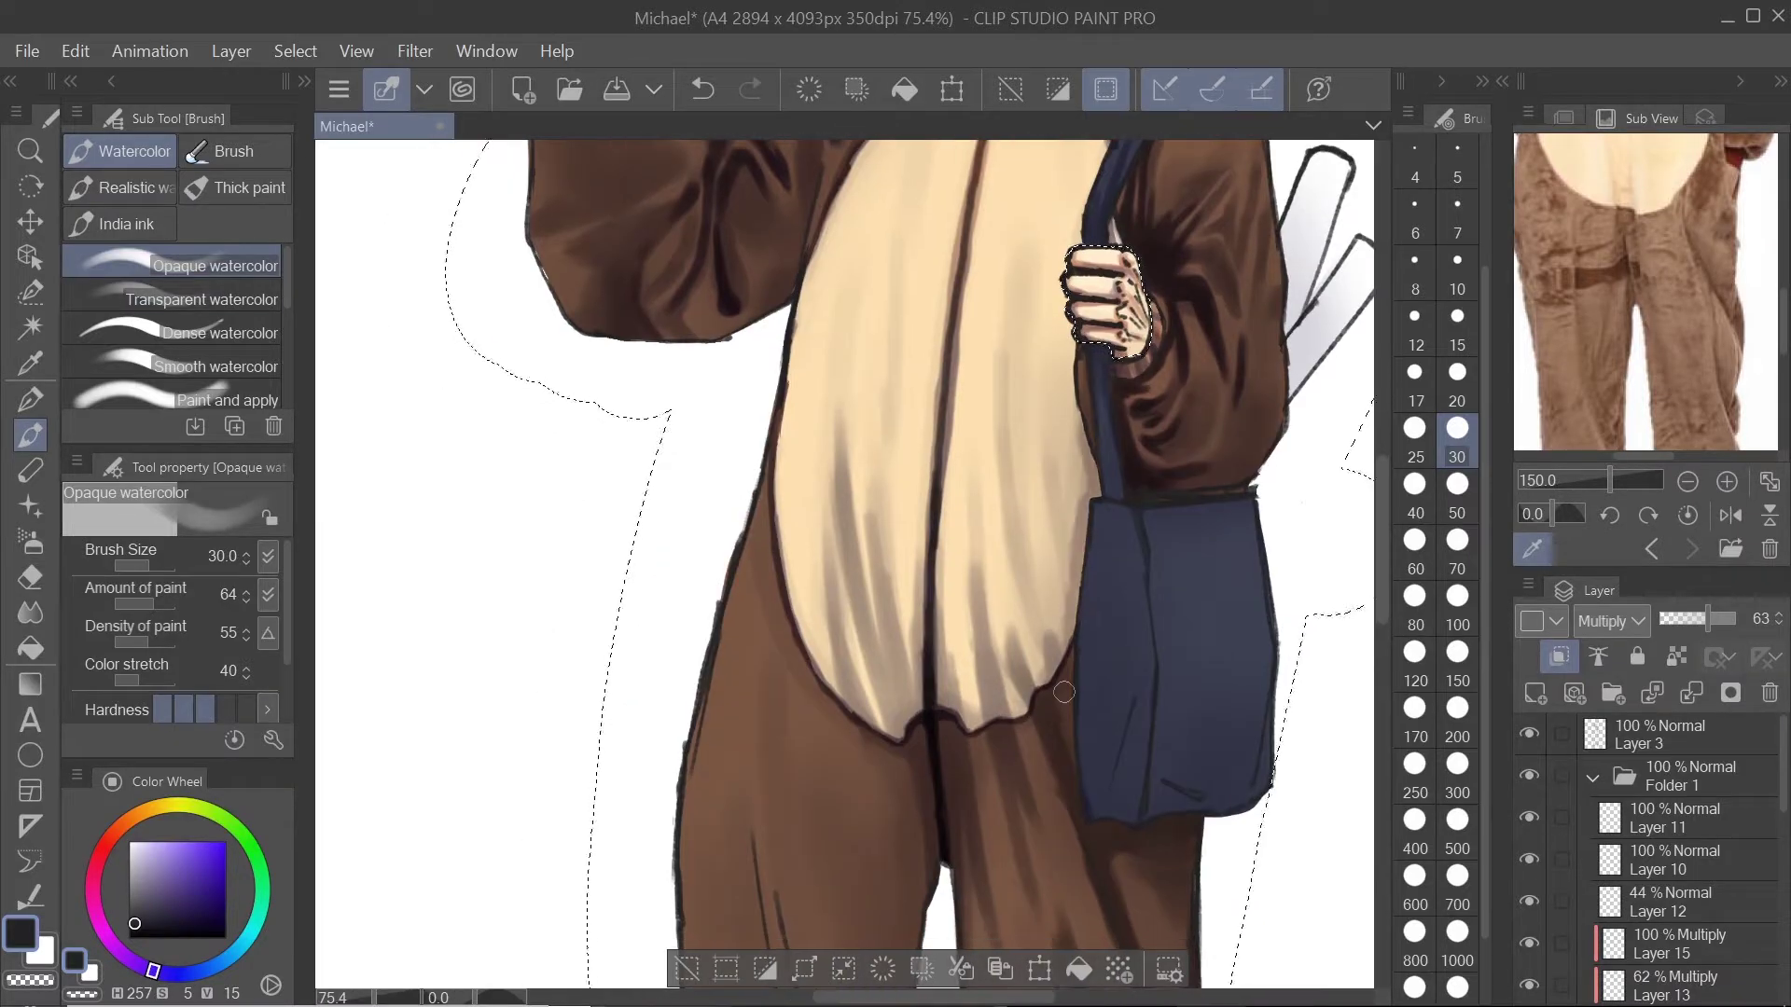
left_click_drag(914, 783, 946, 528)
Step: Shade the inner thigh of the other leg near the crotch and paint long fold shadows down its front
key("]")
key("]")
key("]")
key("]")
scroll(951, 770, "down", 2)
key("[")
key("[")
key("[")
key("[")
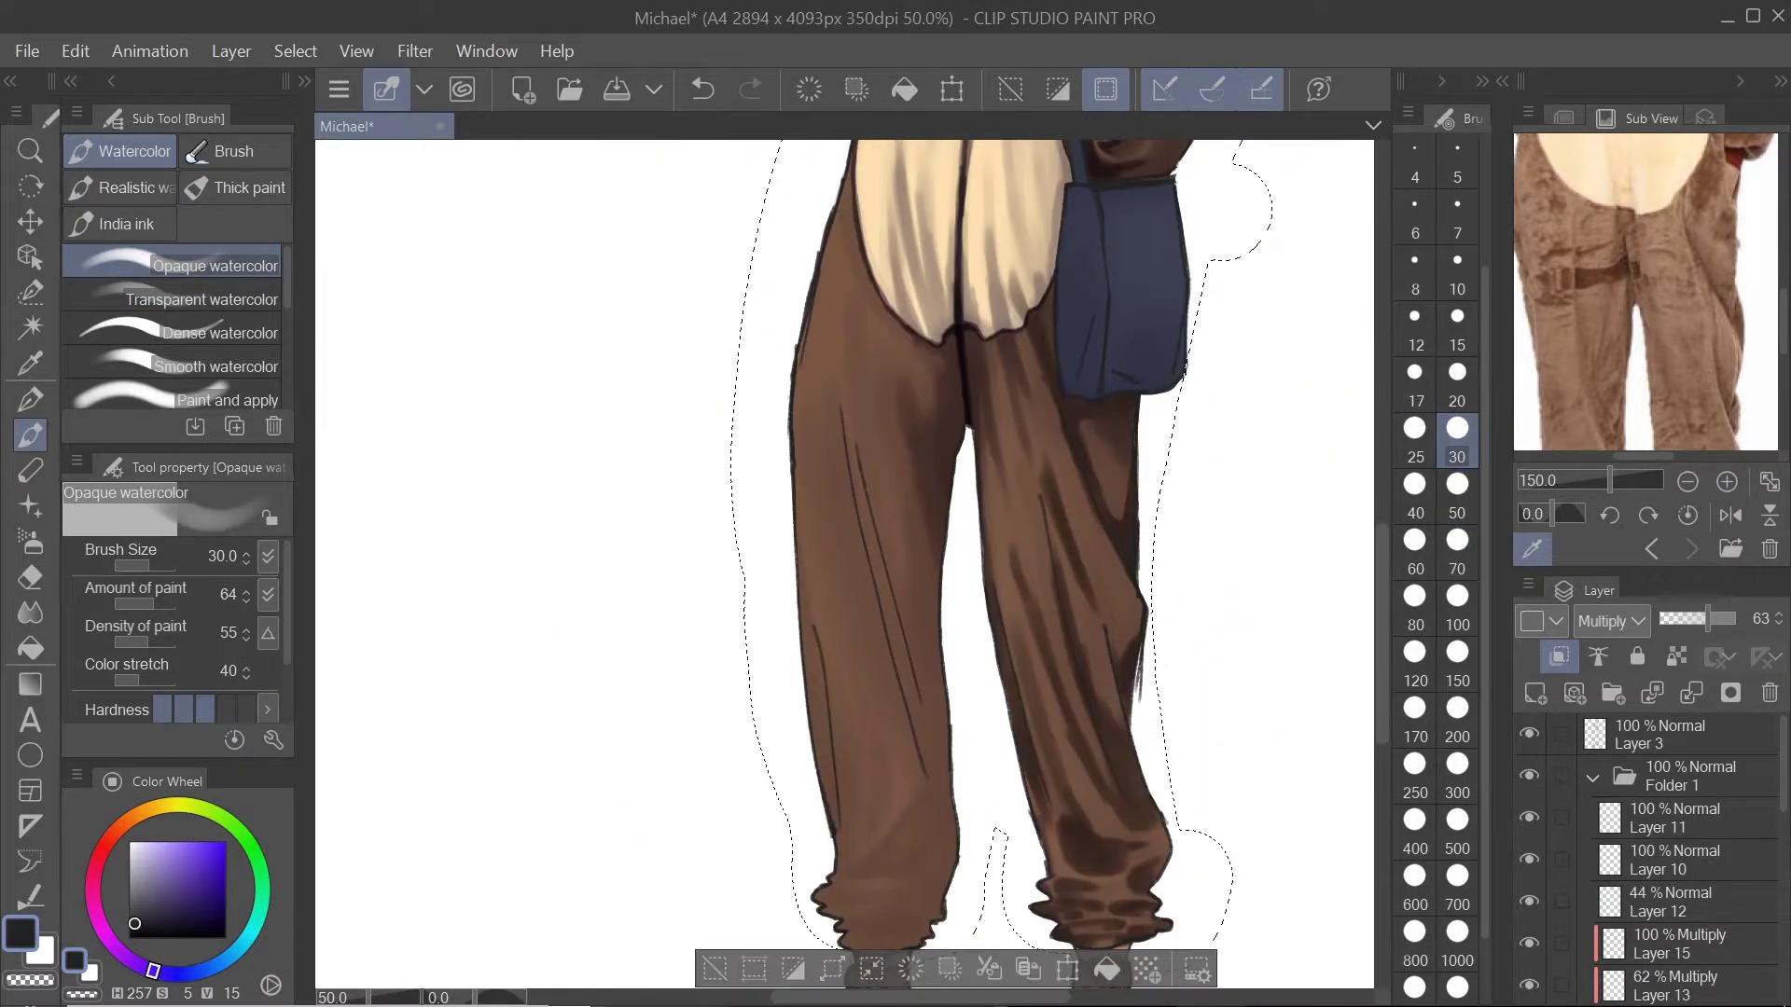
scroll(951, 769, "up", 1)
left_click_drag(933, 845, 862, 611)
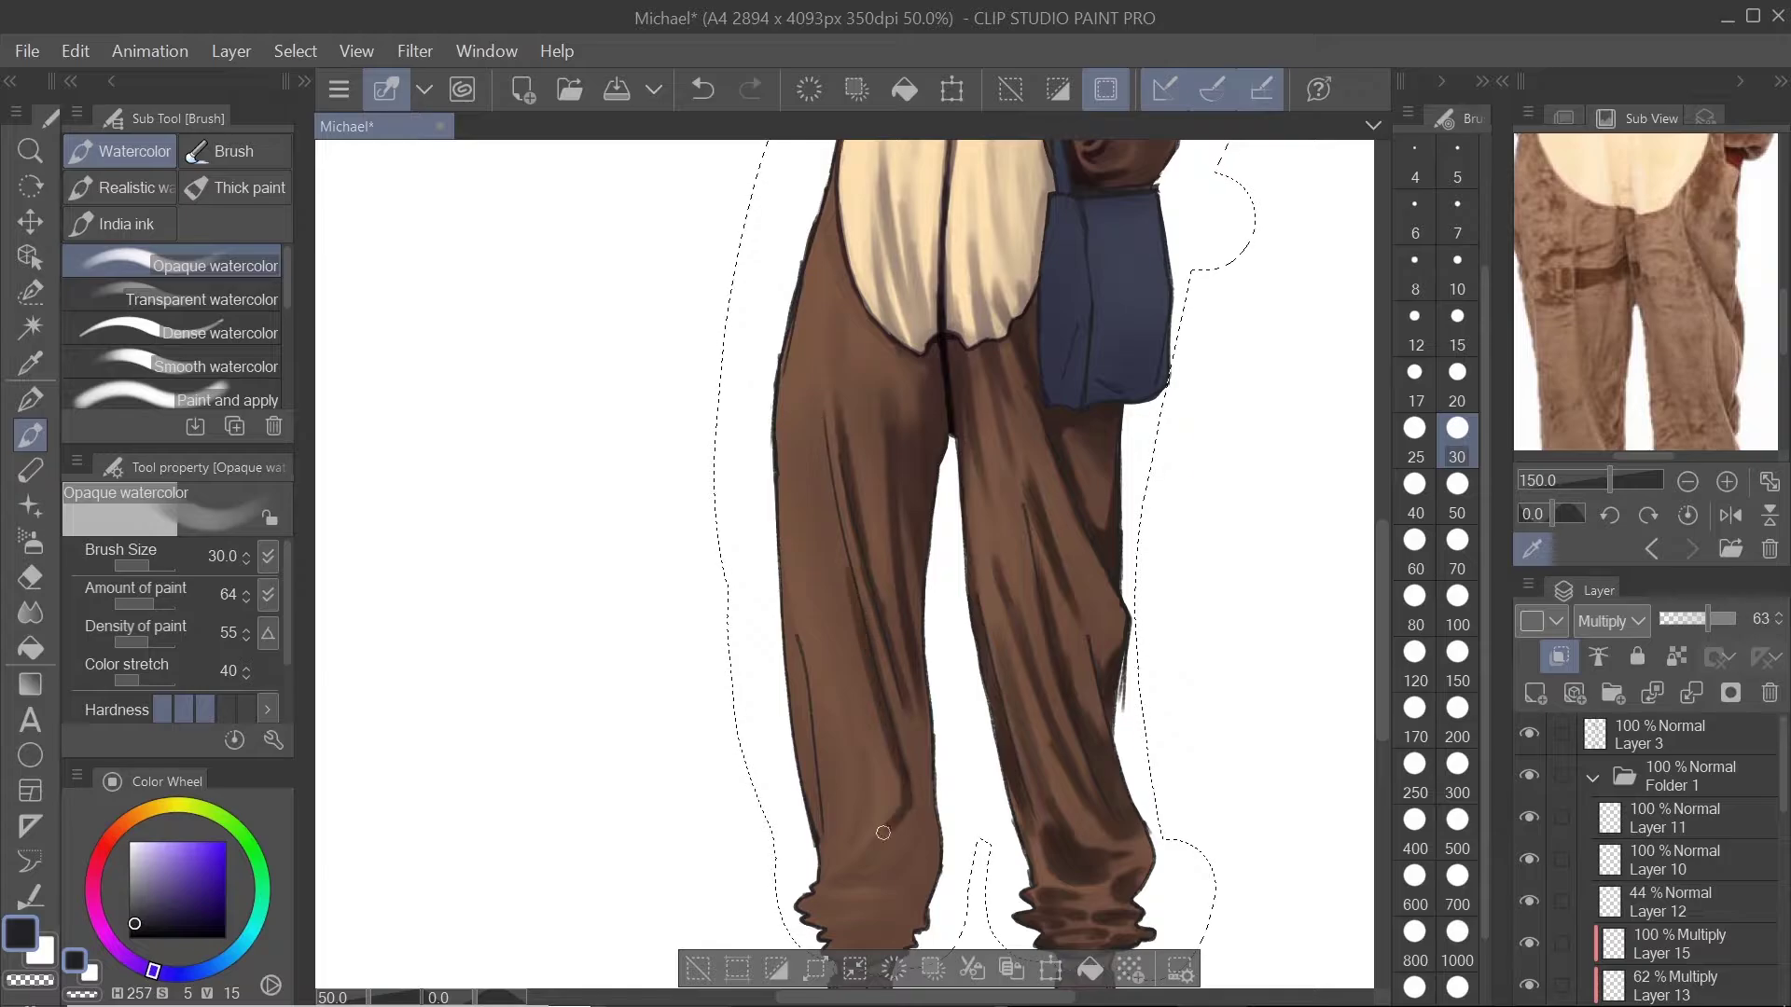
Step: Darken the inner edge of that leg with a larger brush
key("]")
key("]")
key("]")
key("]")
key("]")
key("]")
left_click_drag(919, 671, 943, 561)
key("[")
key("[")
key("[")
key("[")
Step: Shade the bunched fabric just above that leg's cuff, varying the brush size for broad and narrow folds
scroll(882, 839, "up", 3)
key("[")
key("[")
key("[")
key("[")
key("]")
key("]")
key("]")
key("]")
mouse_move(877, 685)
left_mouse_down()
mouse_move(794, 749)
mouse_move(919, 664)
left_mouse_up()
key("[")
key("[")
key("]")
key("]")
key("]")
key("]")
key("[")
key("[")
Step: Paint crease shadows along the shin and outer calf at size 30, and soften the leg shading with the Blend tool
left_click_drag(841, 564, 885, 713)
key("[")
key("[")
mouse_move(844, 830)
left_mouse_down()
mouse_move(899, 700)
mouse_move(832, 454)
left_mouse_up()
left_click_drag(793, 653, 847, 565)
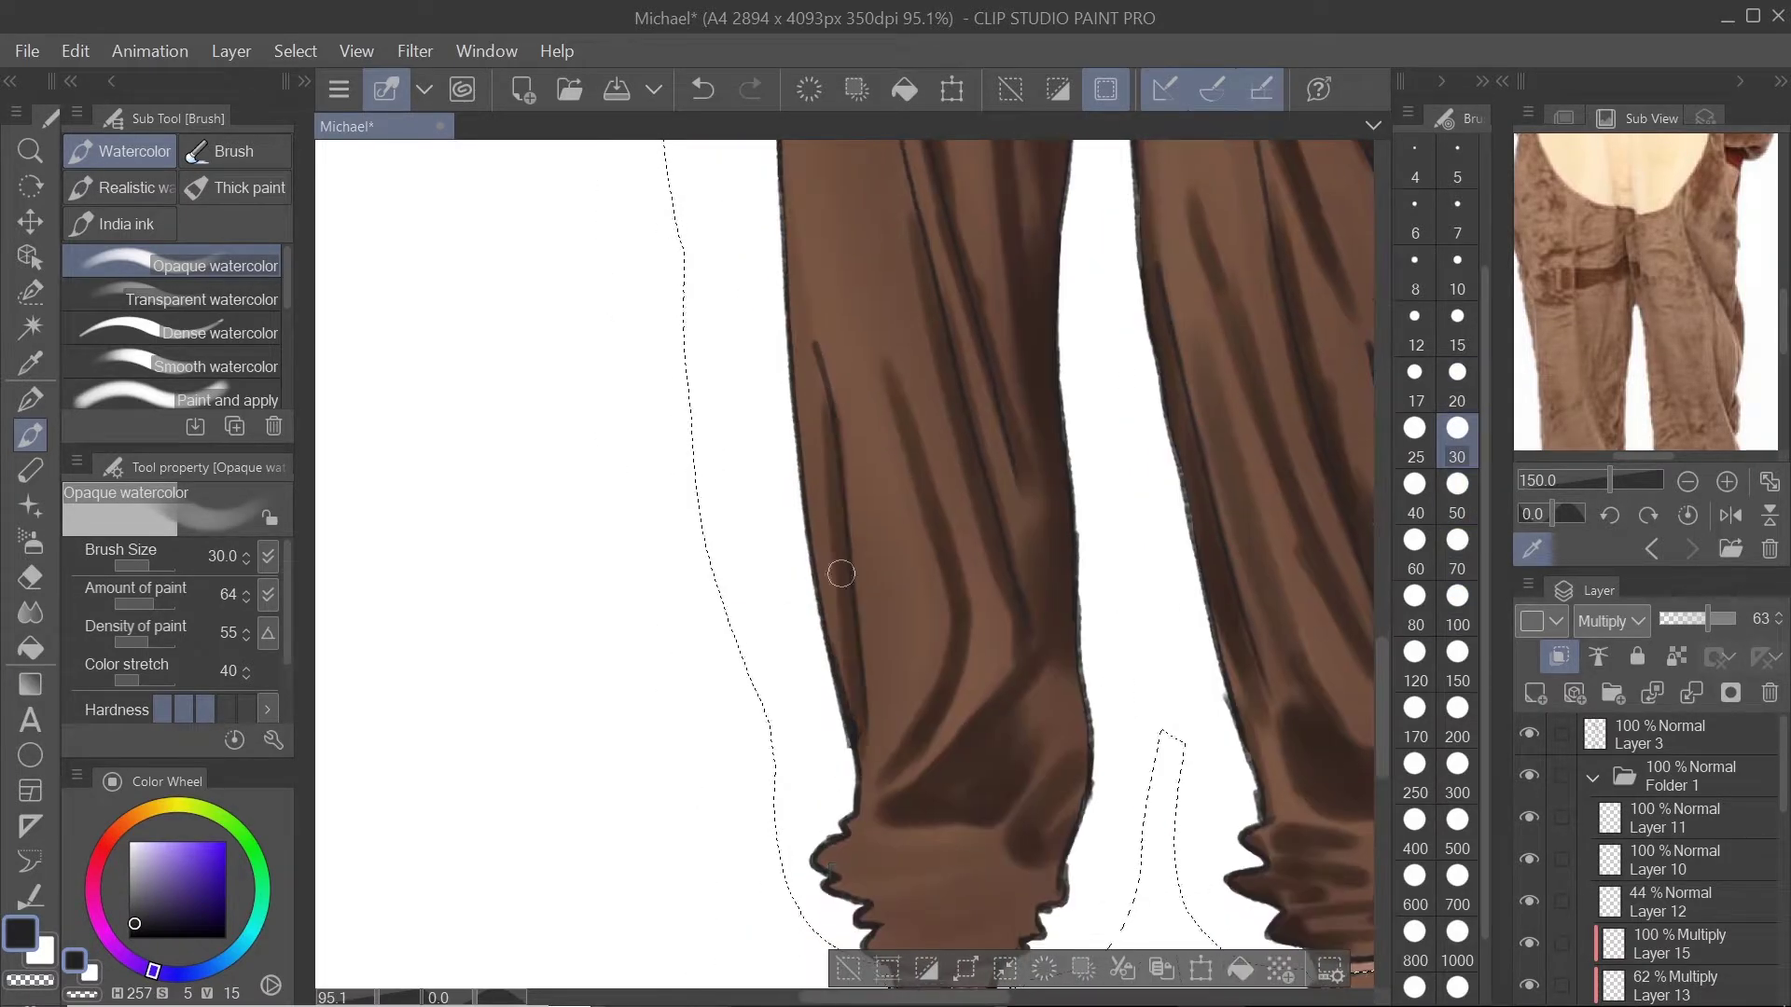
key("j")
scroll(844, 563, "down", 2)
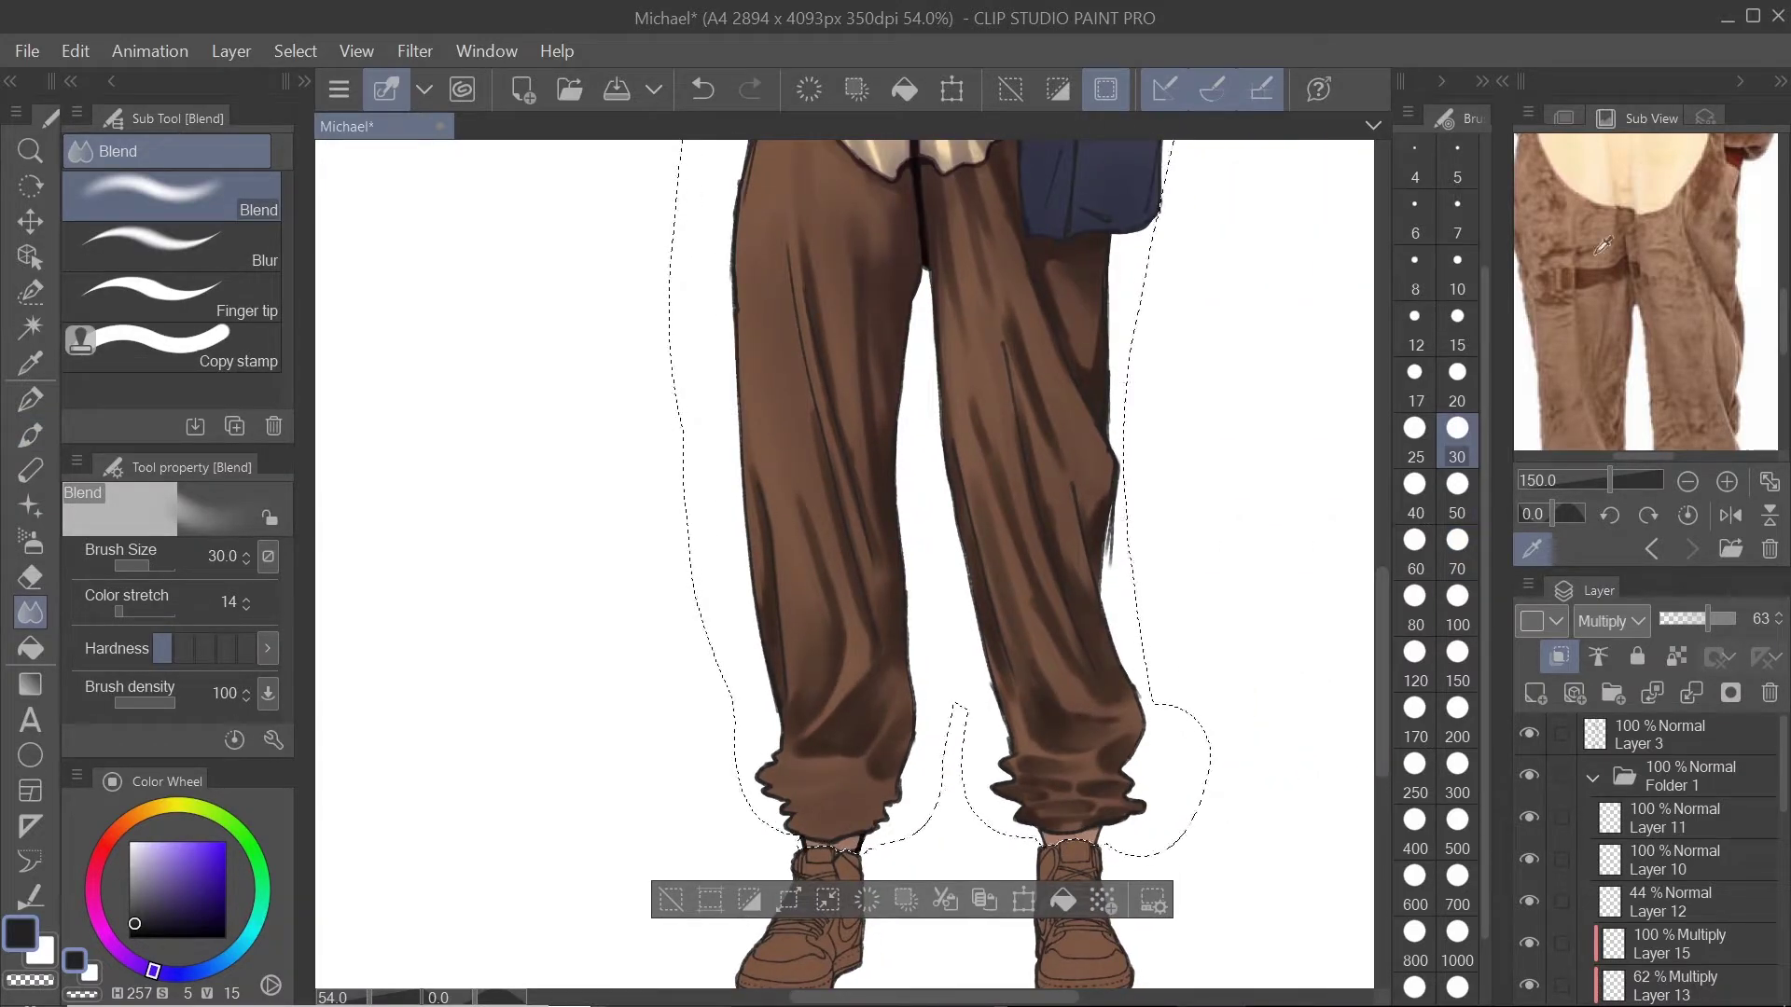
Step: Paint fold shadows across the ruffled cuff of the unshaded trouser leg with the Opaque watercolor brush at size 20
key("b")
scroll(844, 564, "up", 2)
key("[")
key("[")
key("[")
key("[")
key("[")
key("[")
mouse_move(847, 770)
left_mouse_down()
mouse_move(989, 711)
mouse_move(921, 746)
left_mouse_up()
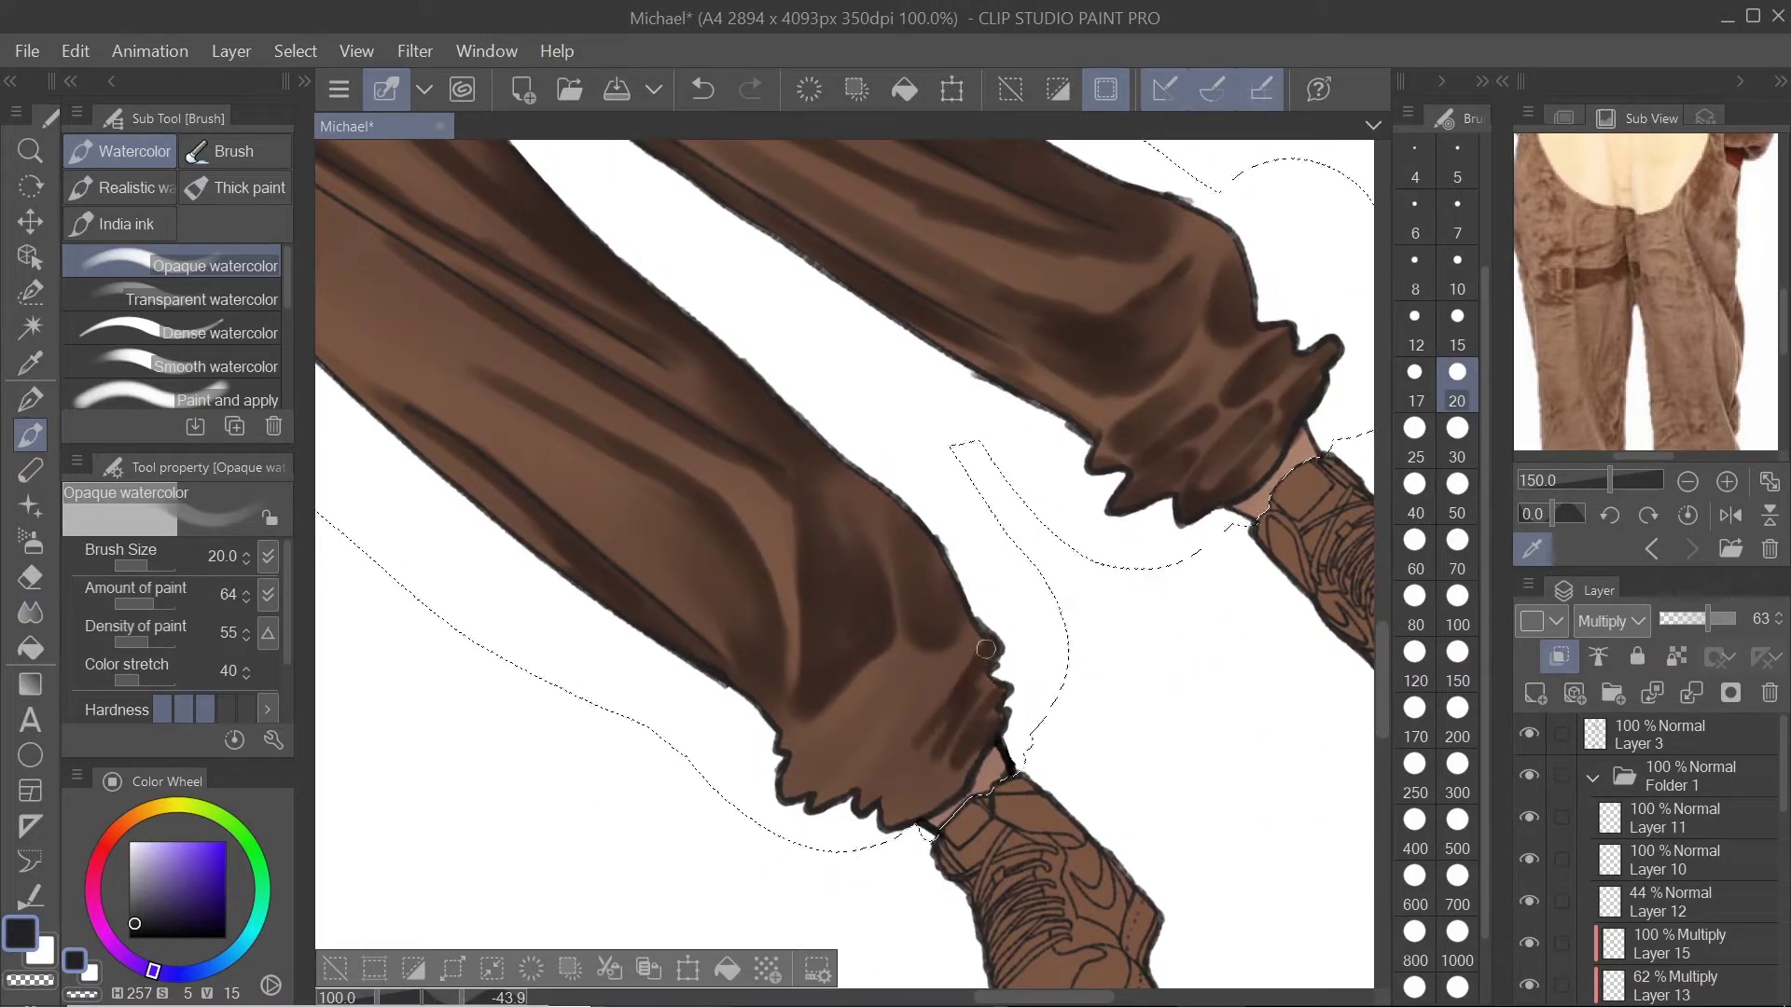
left_click_drag(985, 691, 939, 756)
mouse_move(793, 758)
left_mouse_down()
mouse_move(898, 679)
mouse_move(873, 726)
left_mouse_up()
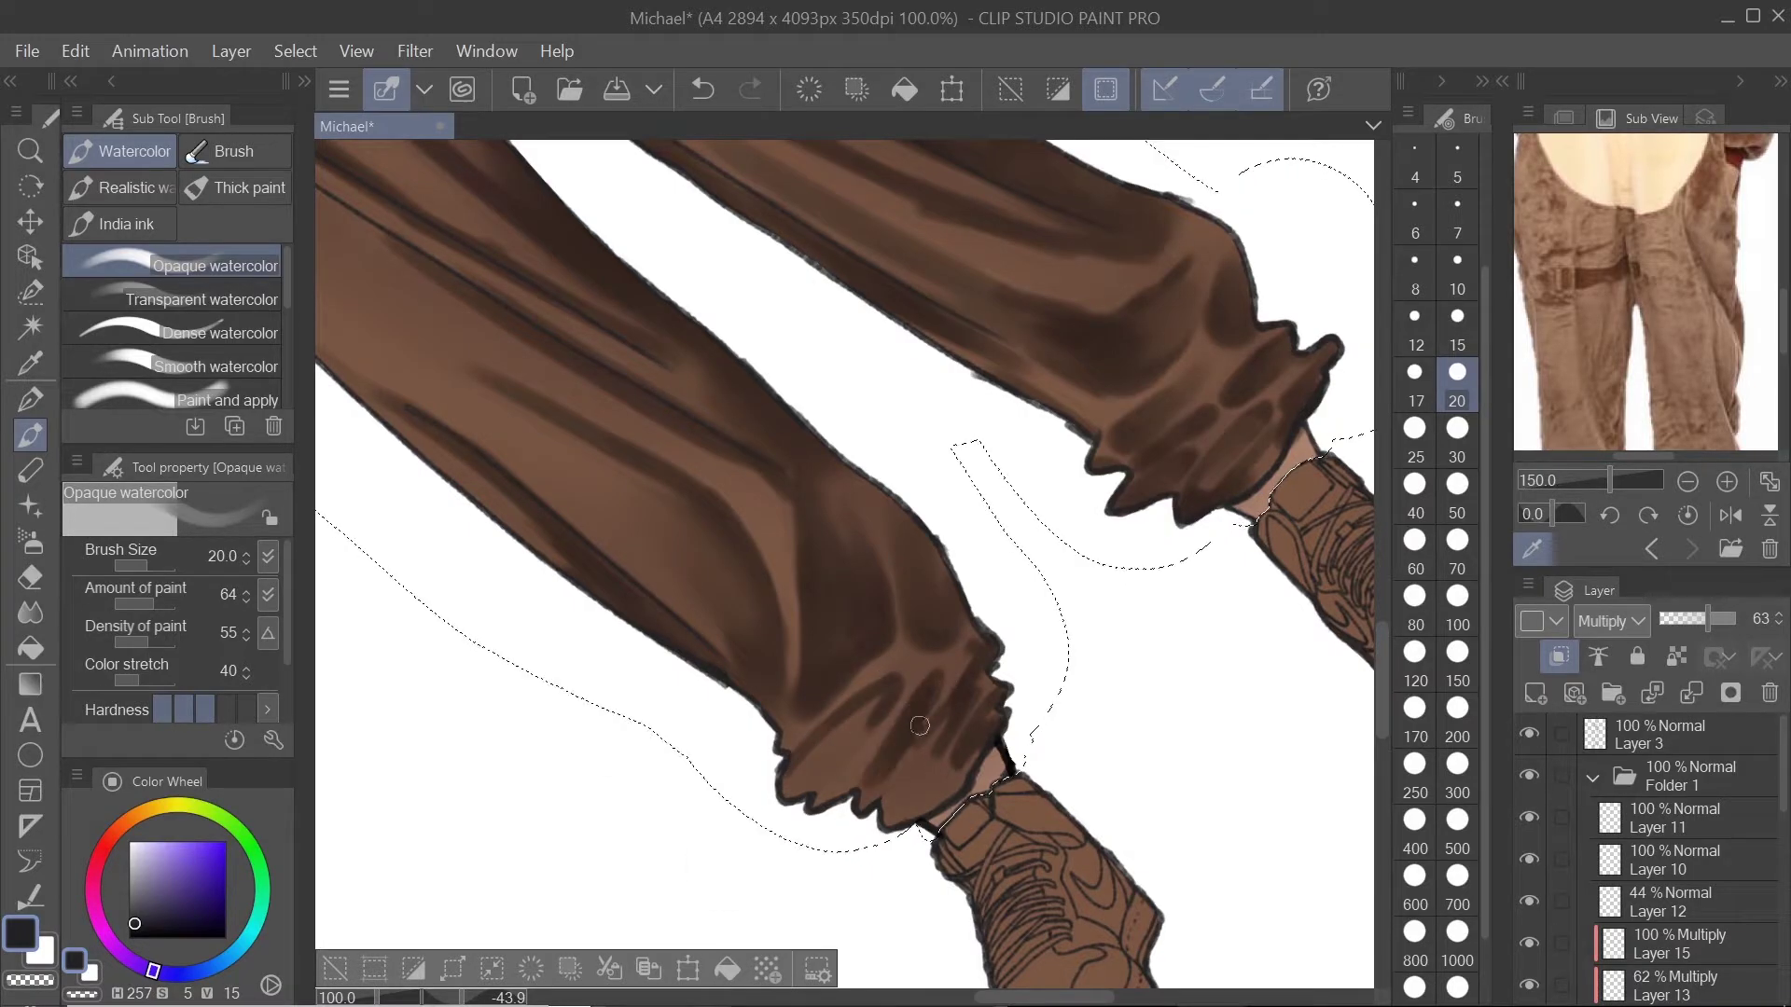
Step: Deepen the creases on that cuff and along its ragged hem, using brush sizes 20 and 15
scroll(901, 804, "up", 2)
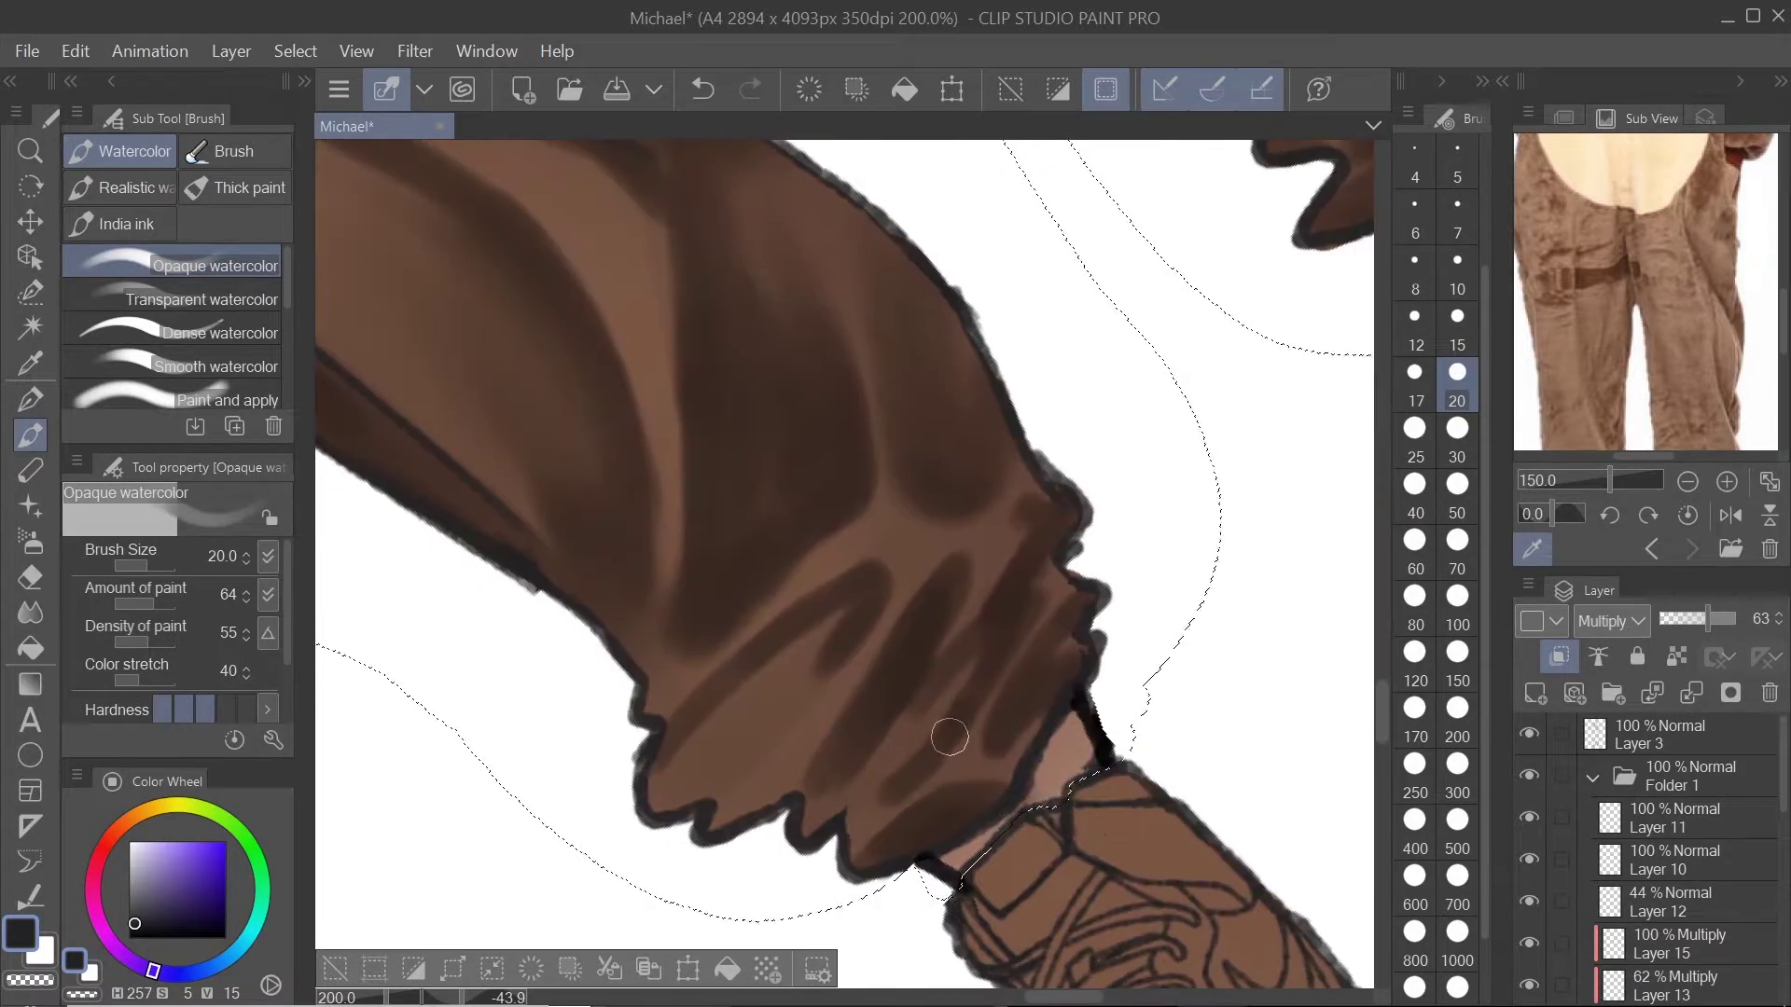
left_click_drag(932, 652, 779, 744)
key("[")
left_click_drag(718, 830, 802, 728)
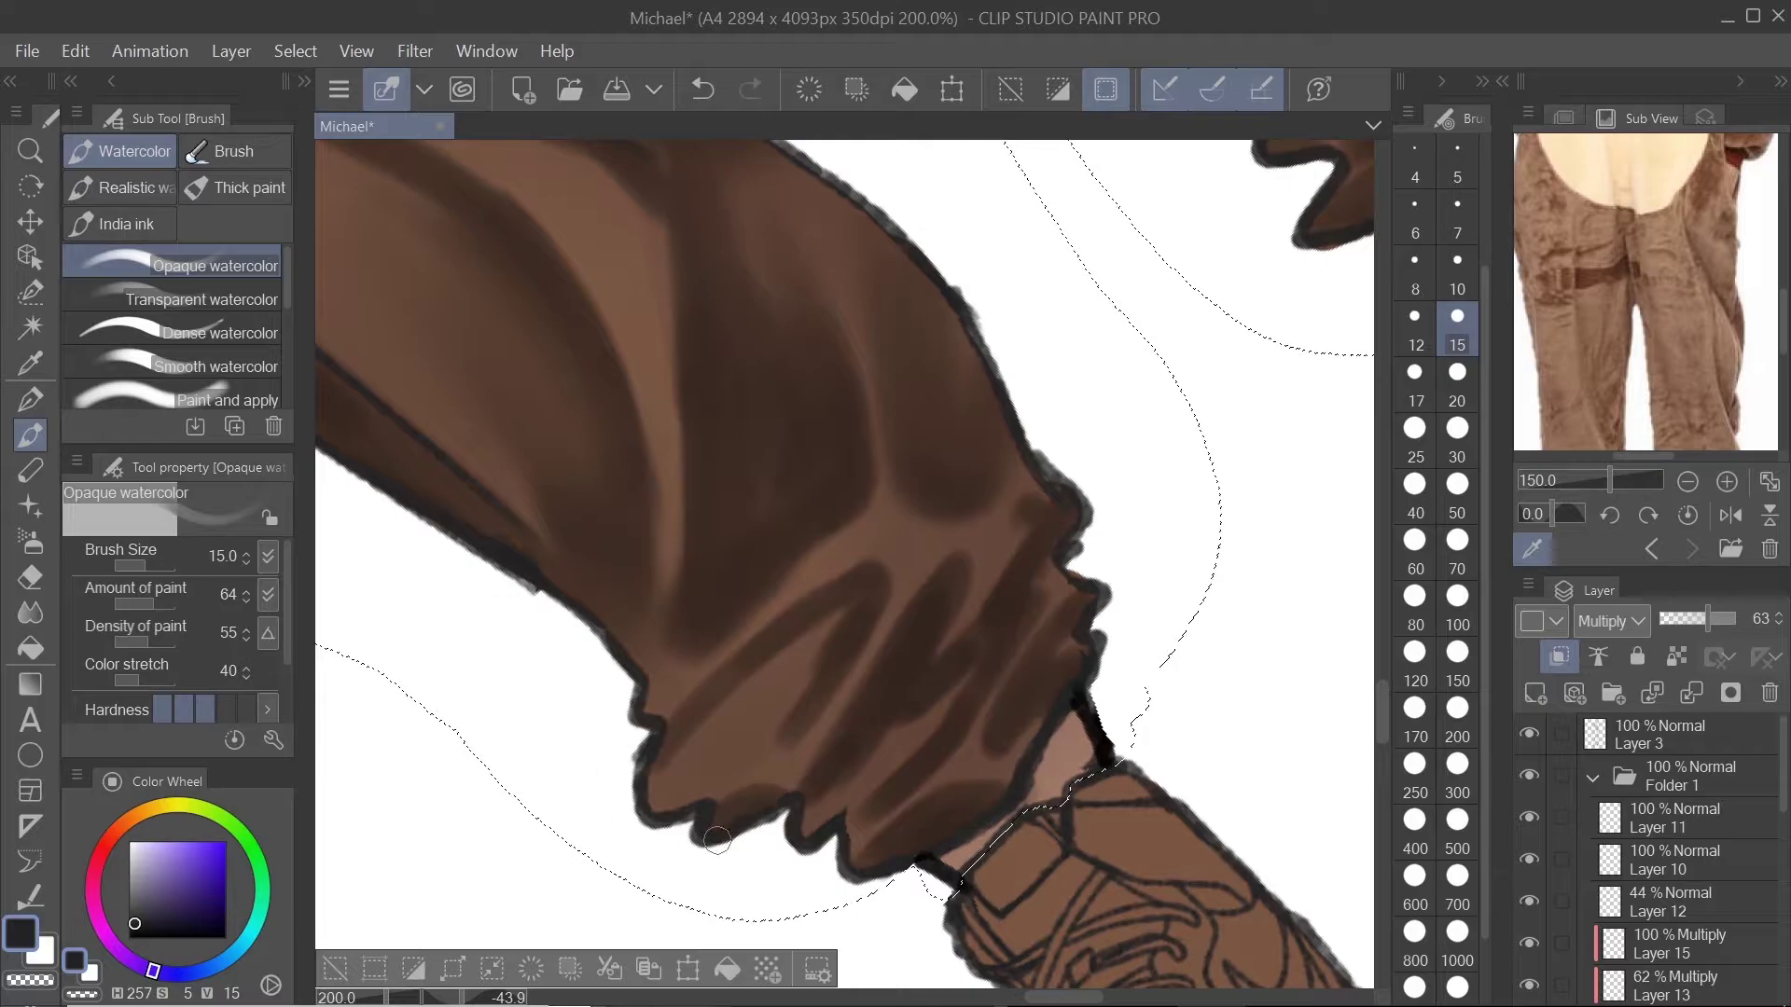
key("]")
left_click_drag(834, 621, 690, 746)
Step: Soften the cuff's fold shadows with the Blend tool, and reduce its size to 20
key("j")
scroll(783, 680, "down", 3)
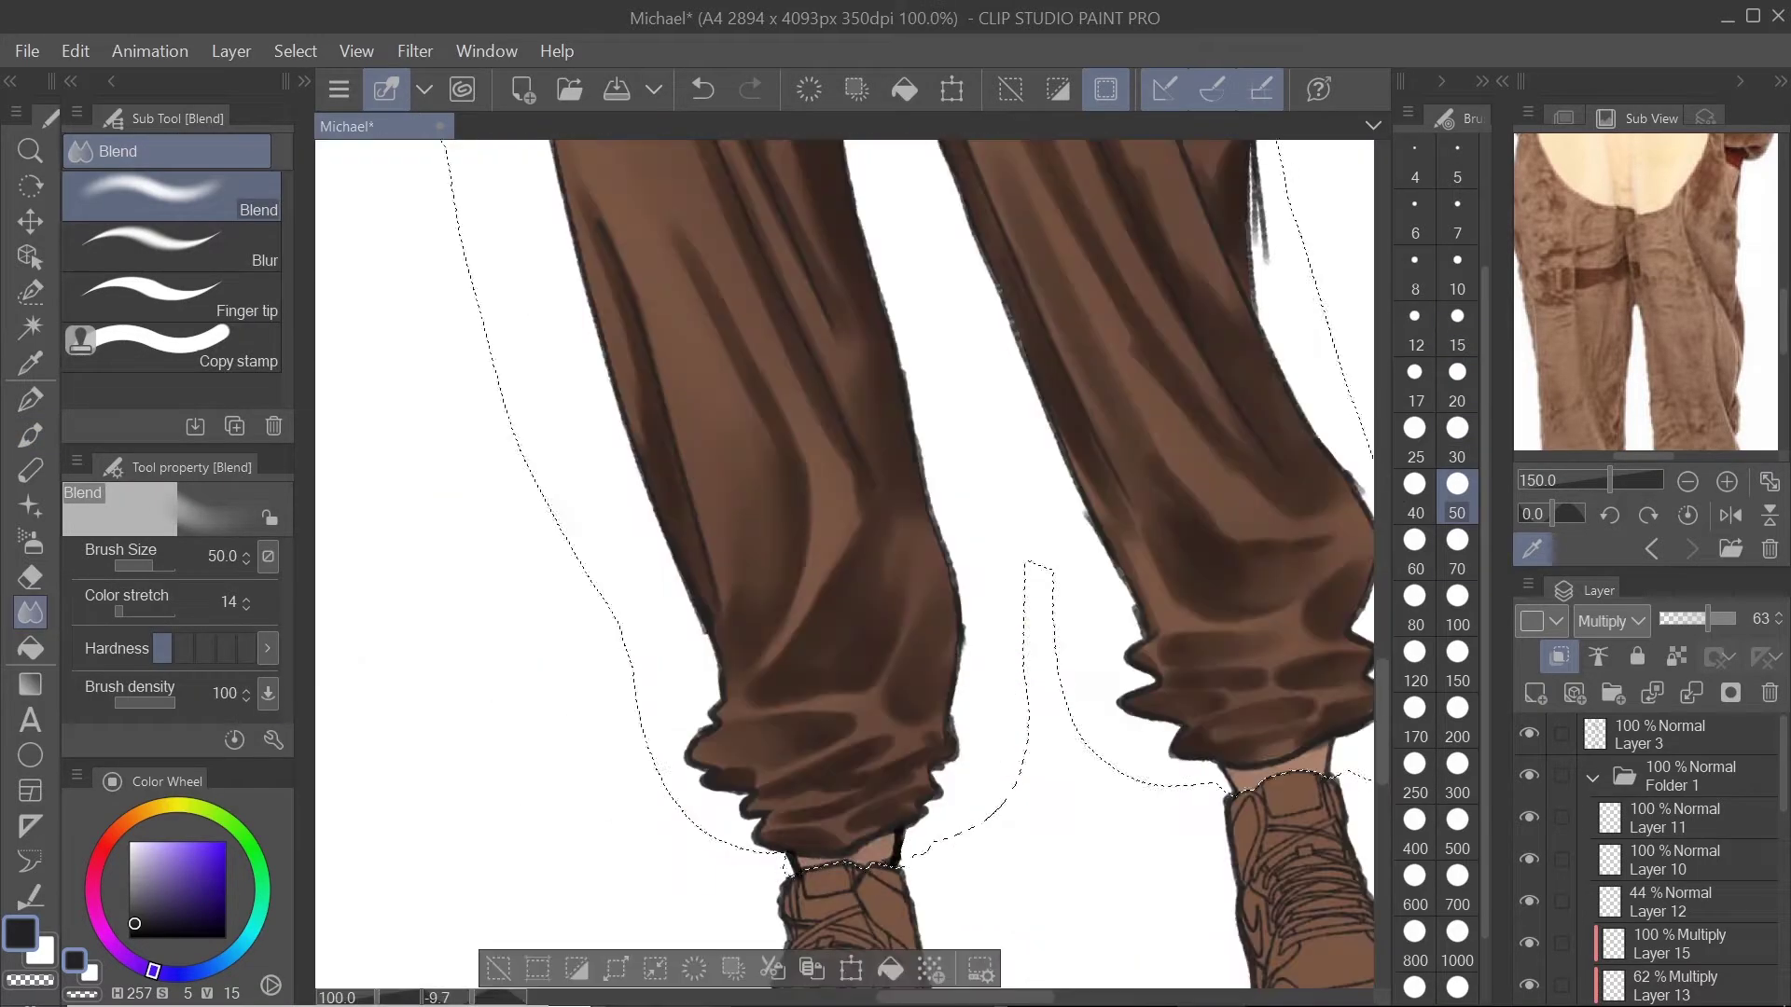
scroll(932, 606, "up", 2)
scroll(1052, 584, "down", 6)
scroll(831, 523, "up", 6)
scroll(933, 373, "down", 1)
key("[")
key("[")
key("[")
key("[")
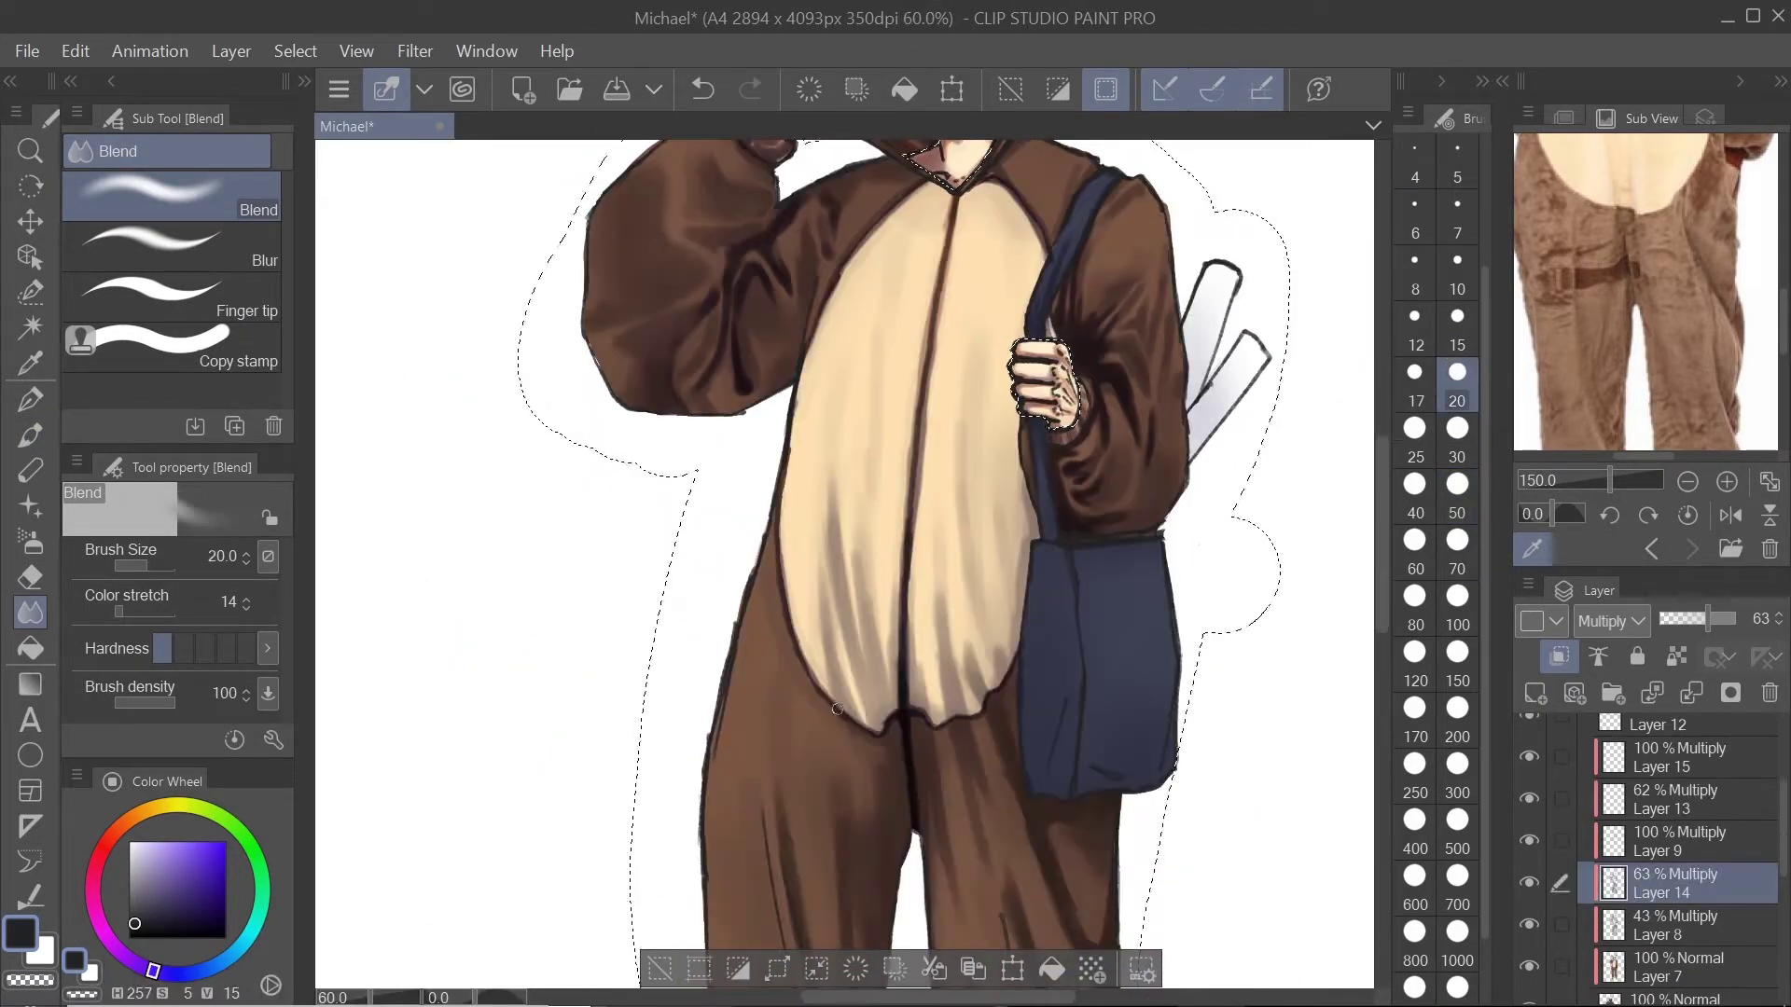
Step: Shade the suit beside the belly panel and the folds of the blue shoulder bag with Opaque watercolor at sizes 30 and 50
key("b")
left_click_drag(817, 692, 779, 511)
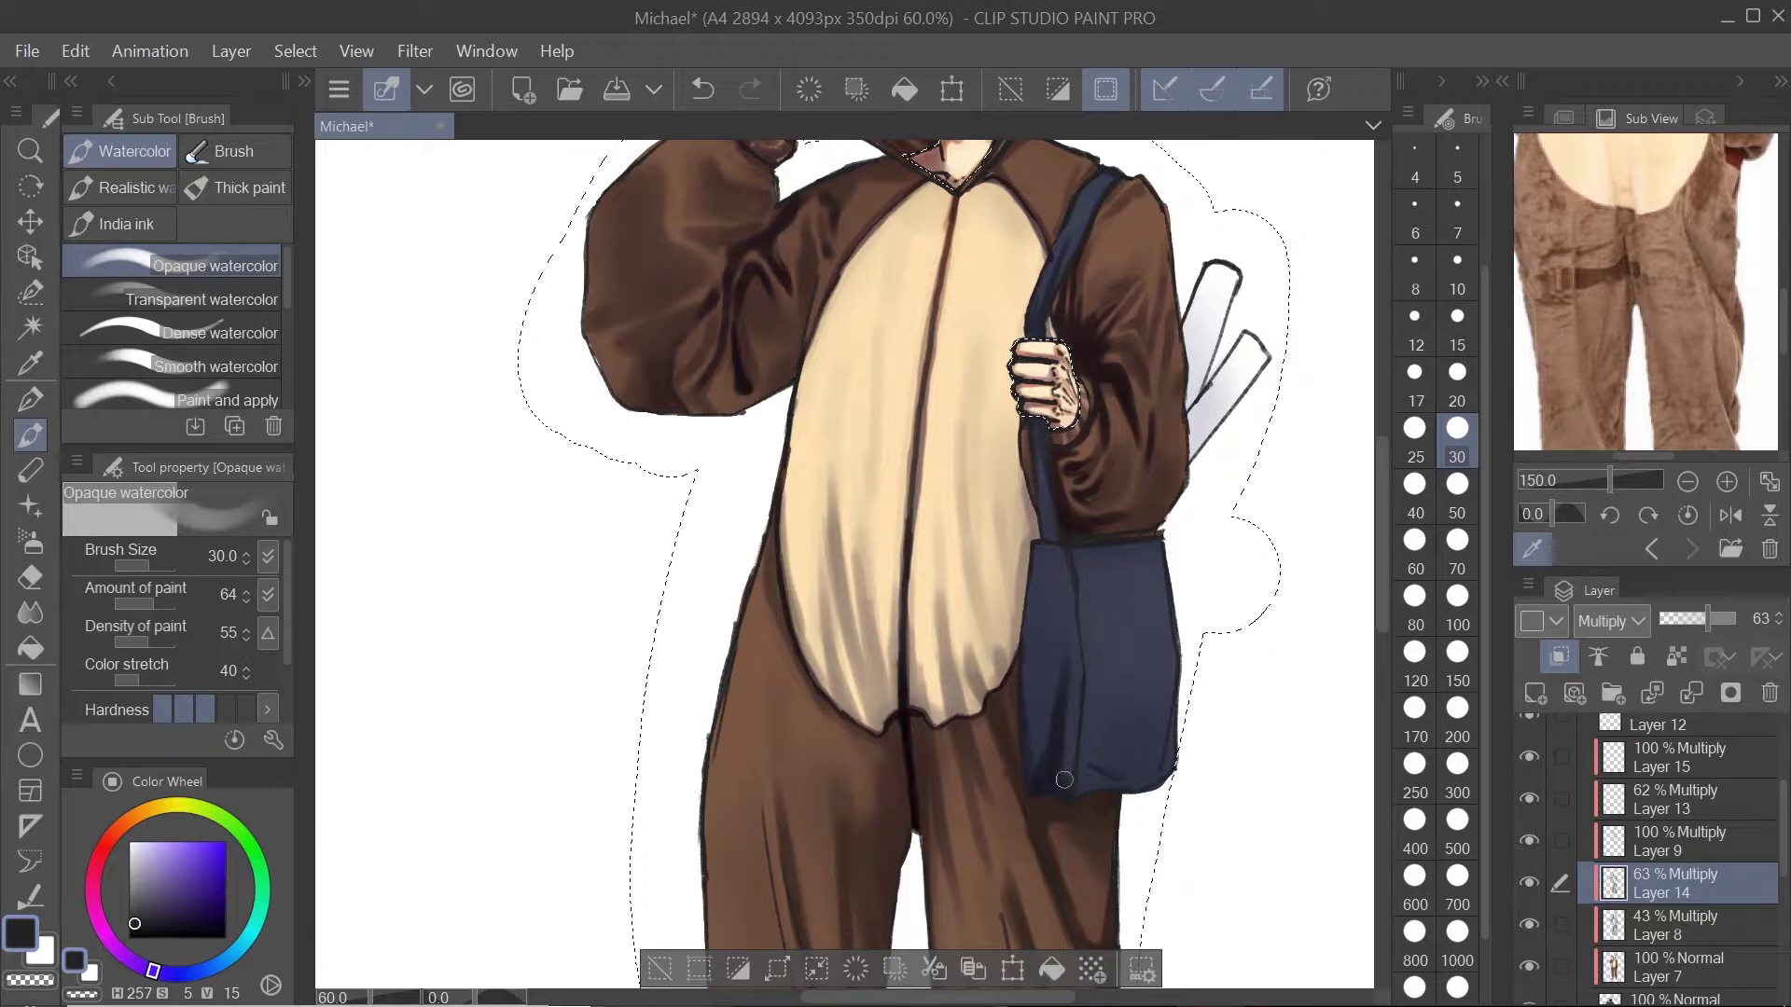
key("]")
key("]")
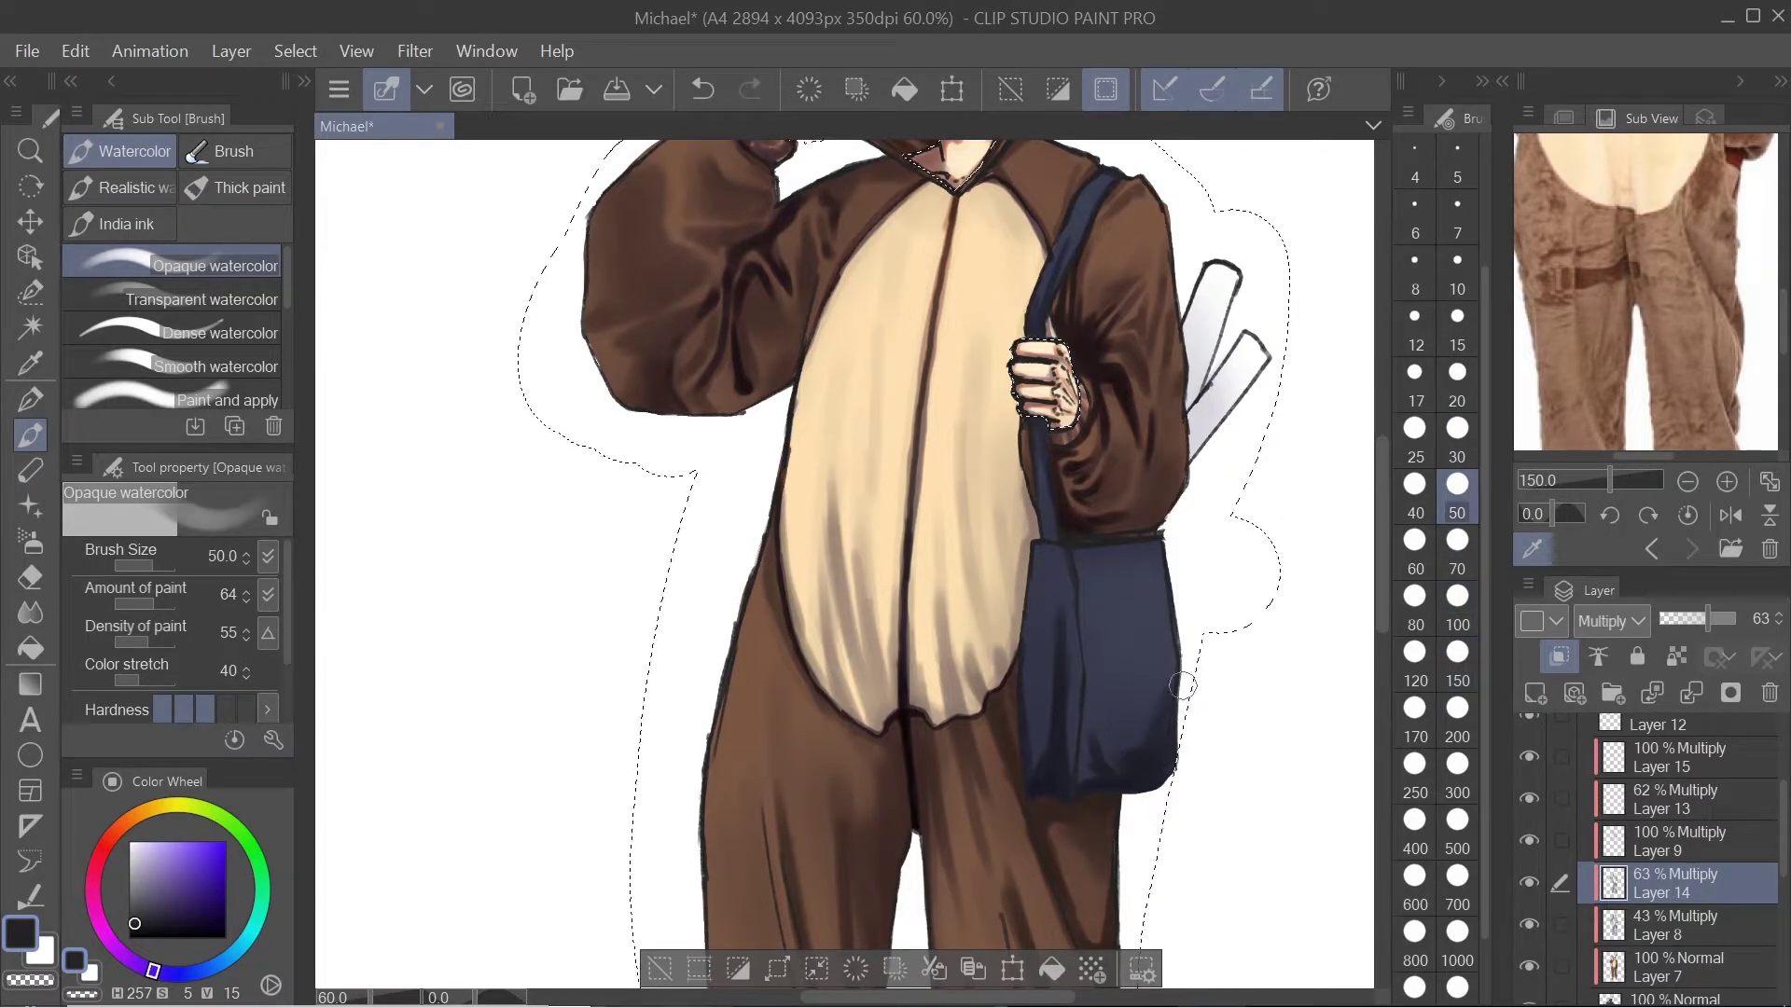
scroll(1080, 692, "up", 1)
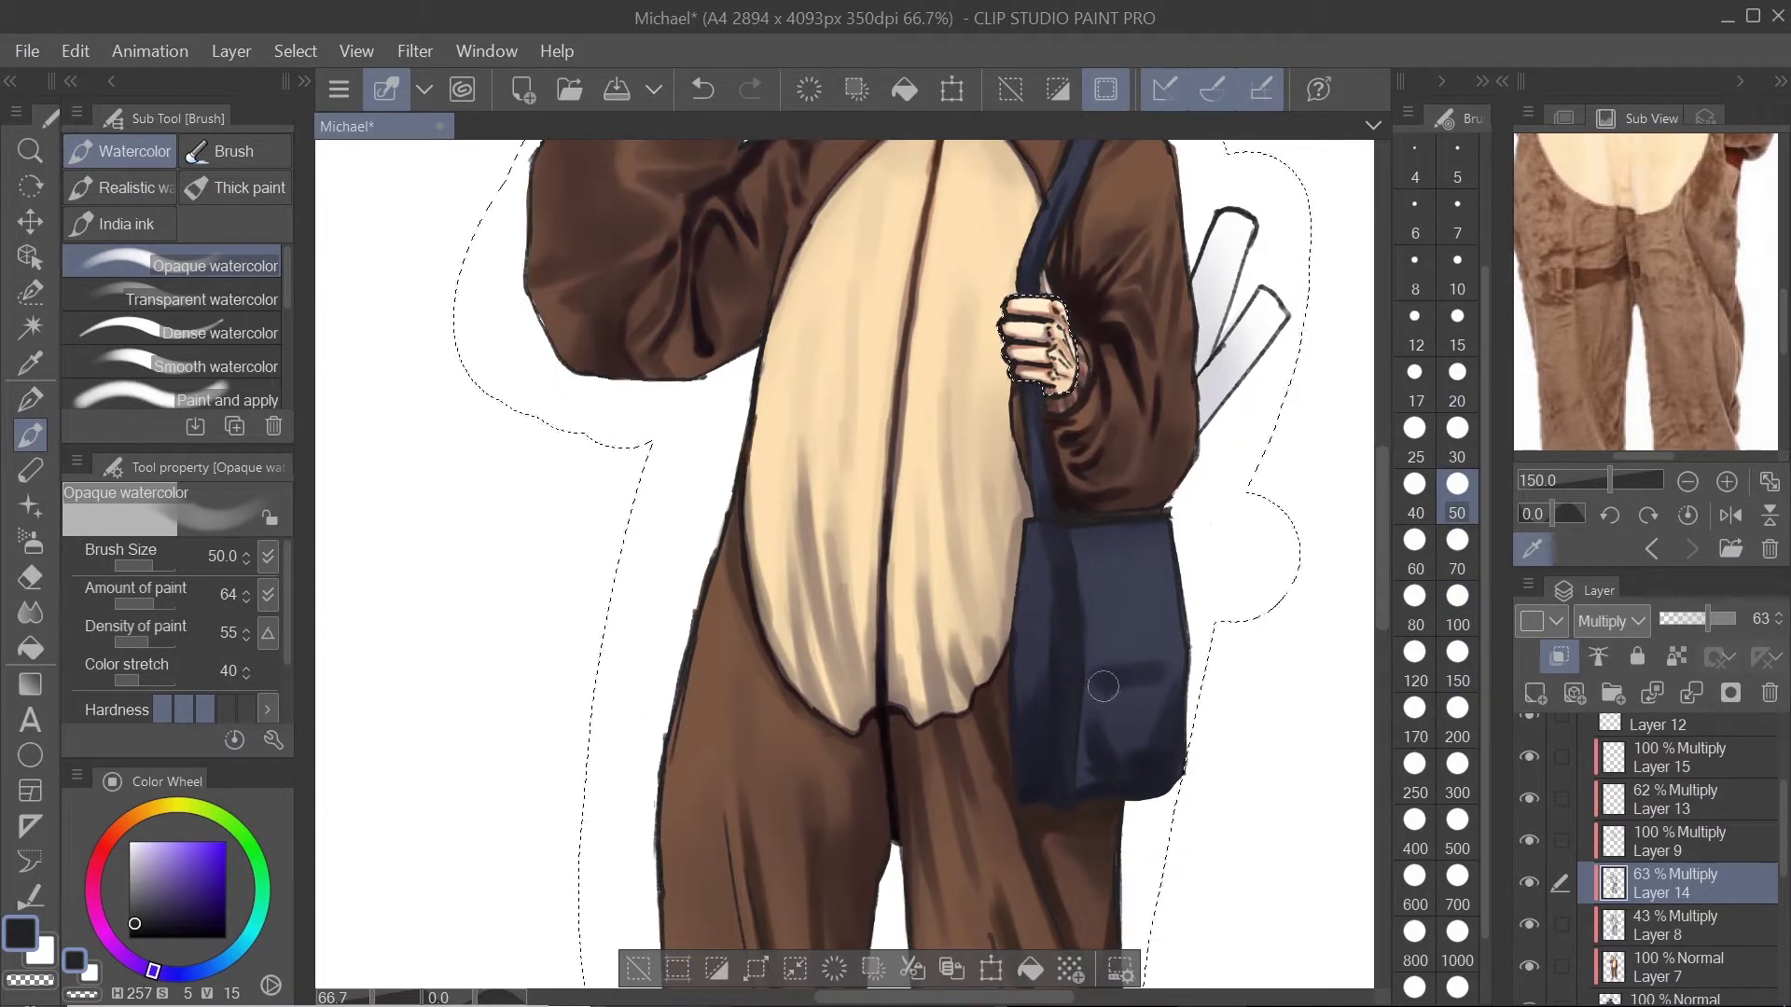
scroll(1157, 644, "down", 4)
scroll(1213, 579, "up", 4)
Step: Add broad shading at the top of the deer hood with the brush at size 150
key("]")
key("]")
key("]")
key("]")
key("]")
key("]")
scroll(1119, 597, "down", 4)
scroll(1073, 523, "up", 2)
left_click_drag(1063, 252, 1130, 692)
scroll(1130, 691, "up", 4)
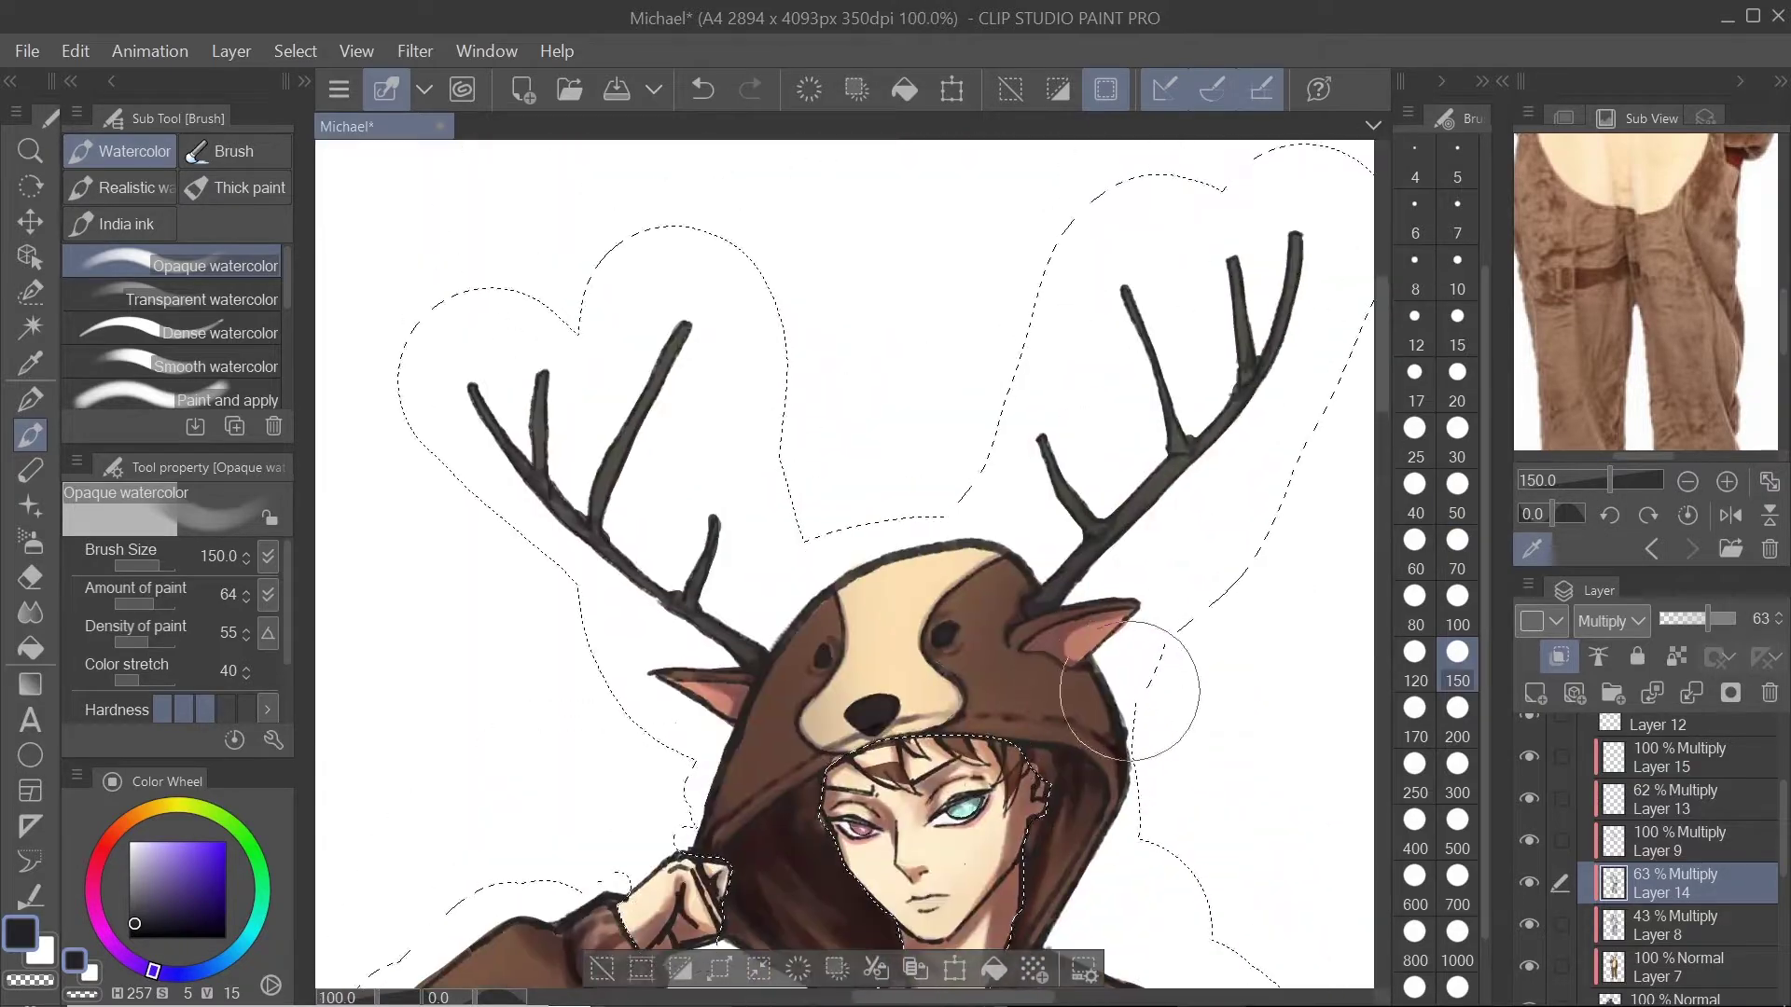
scroll(1746, 791, "up", 2)
Step: Make Layer 12 active and set the painting colour to white
left_click(1684, 827)
scroll(1045, 447, "down", 2)
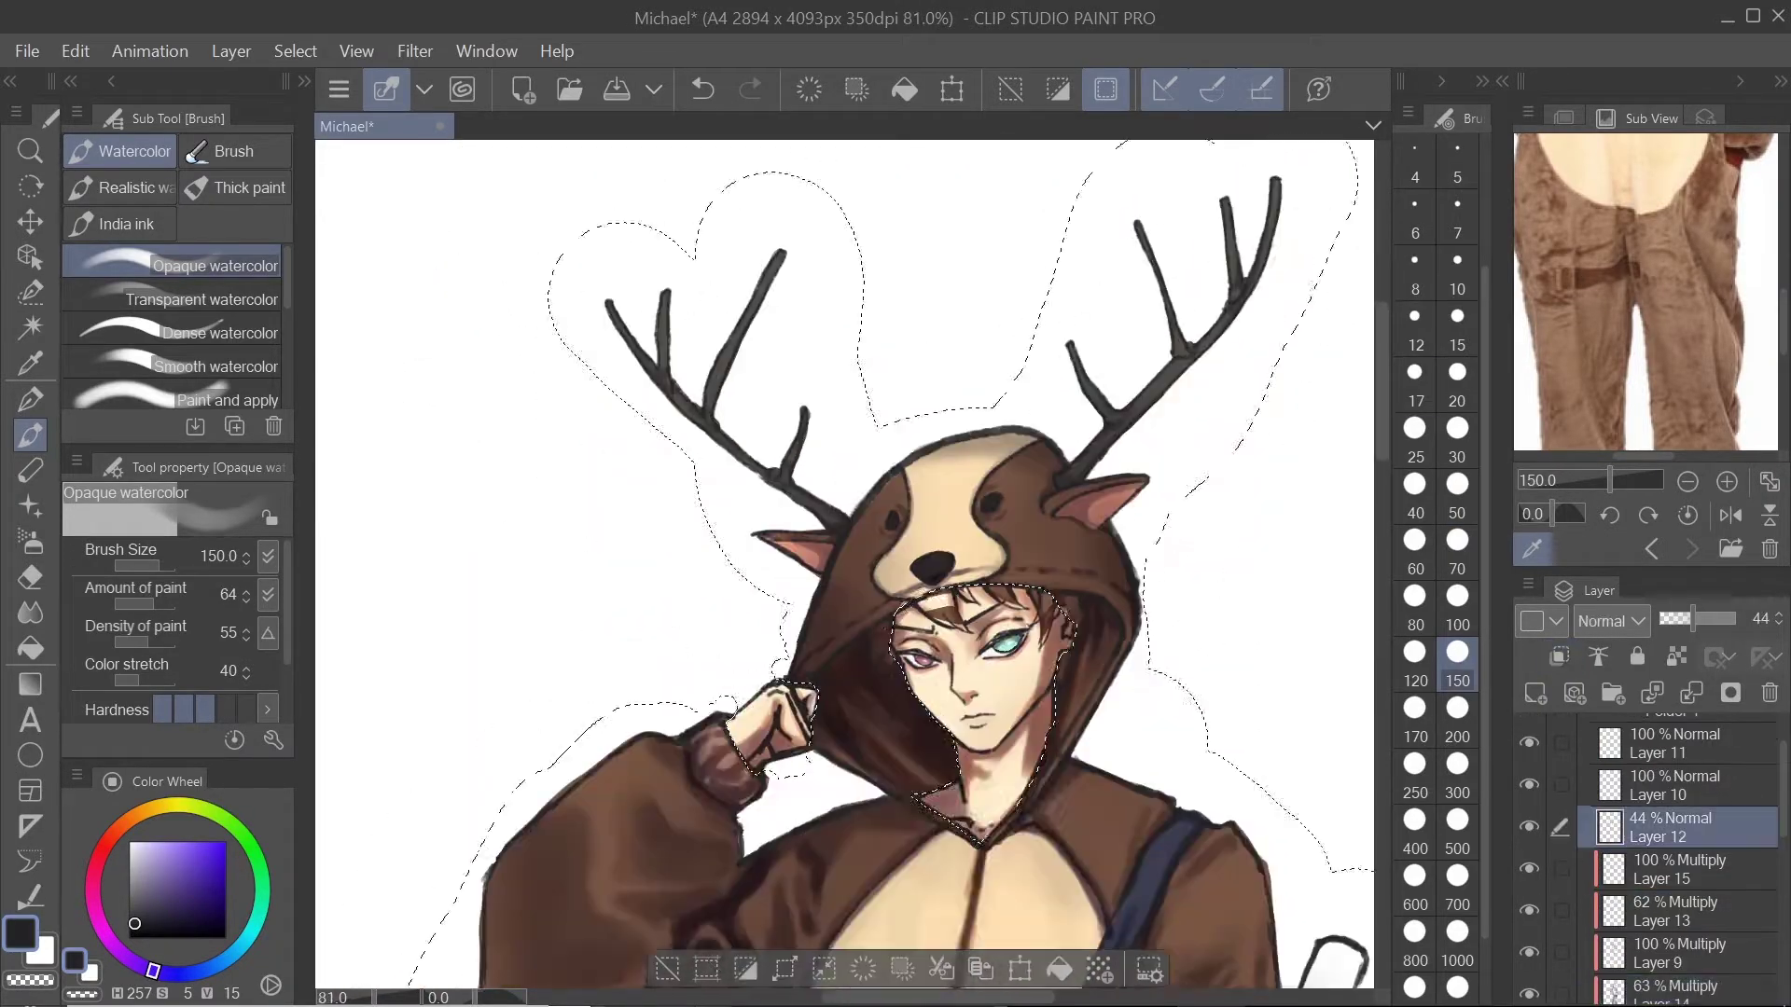
left_click(129, 842)
left_click(1683, 785)
left_click(1683, 827)
Step: Try highlight strokes along the belly panel's upper edge with the Transparent watercolor and Oil paint brushes
scroll(989, 784, "up", 4)
left_click(154, 295)
key("ctrl+z")
scroll(840, 560, "down", 2)
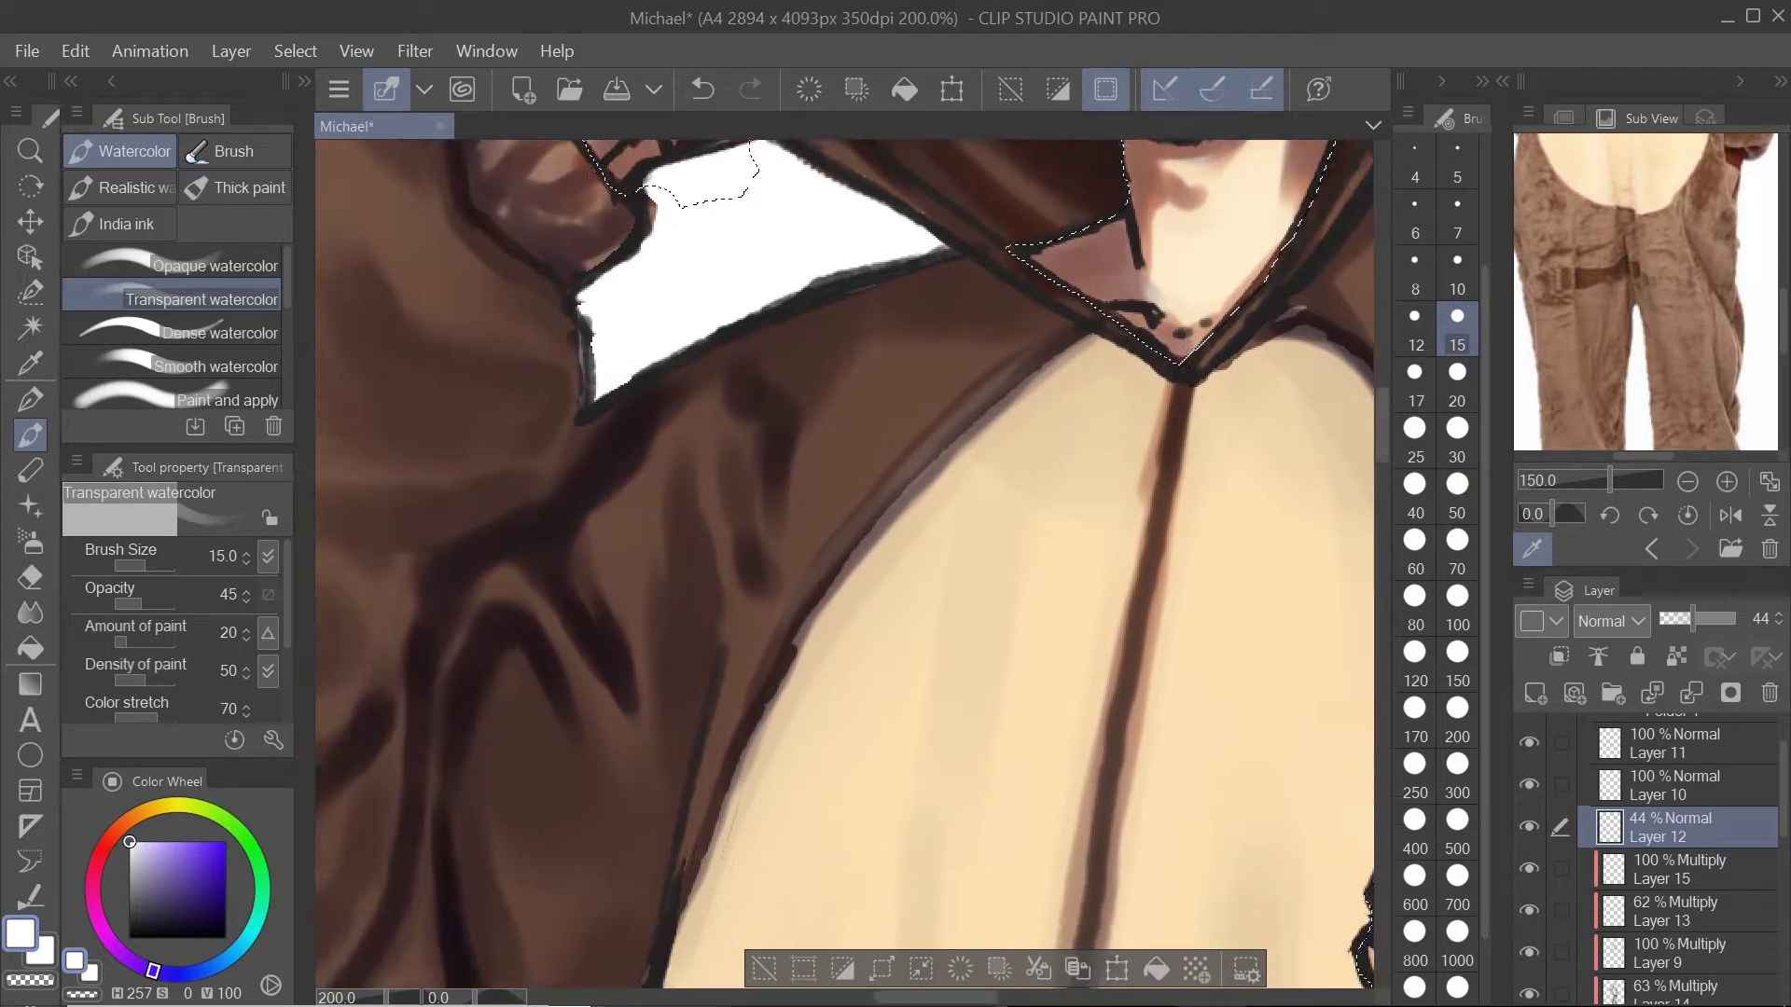
left_click(235, 187)
left_click(171, 363)
scroll(709, 579, "up", 1)
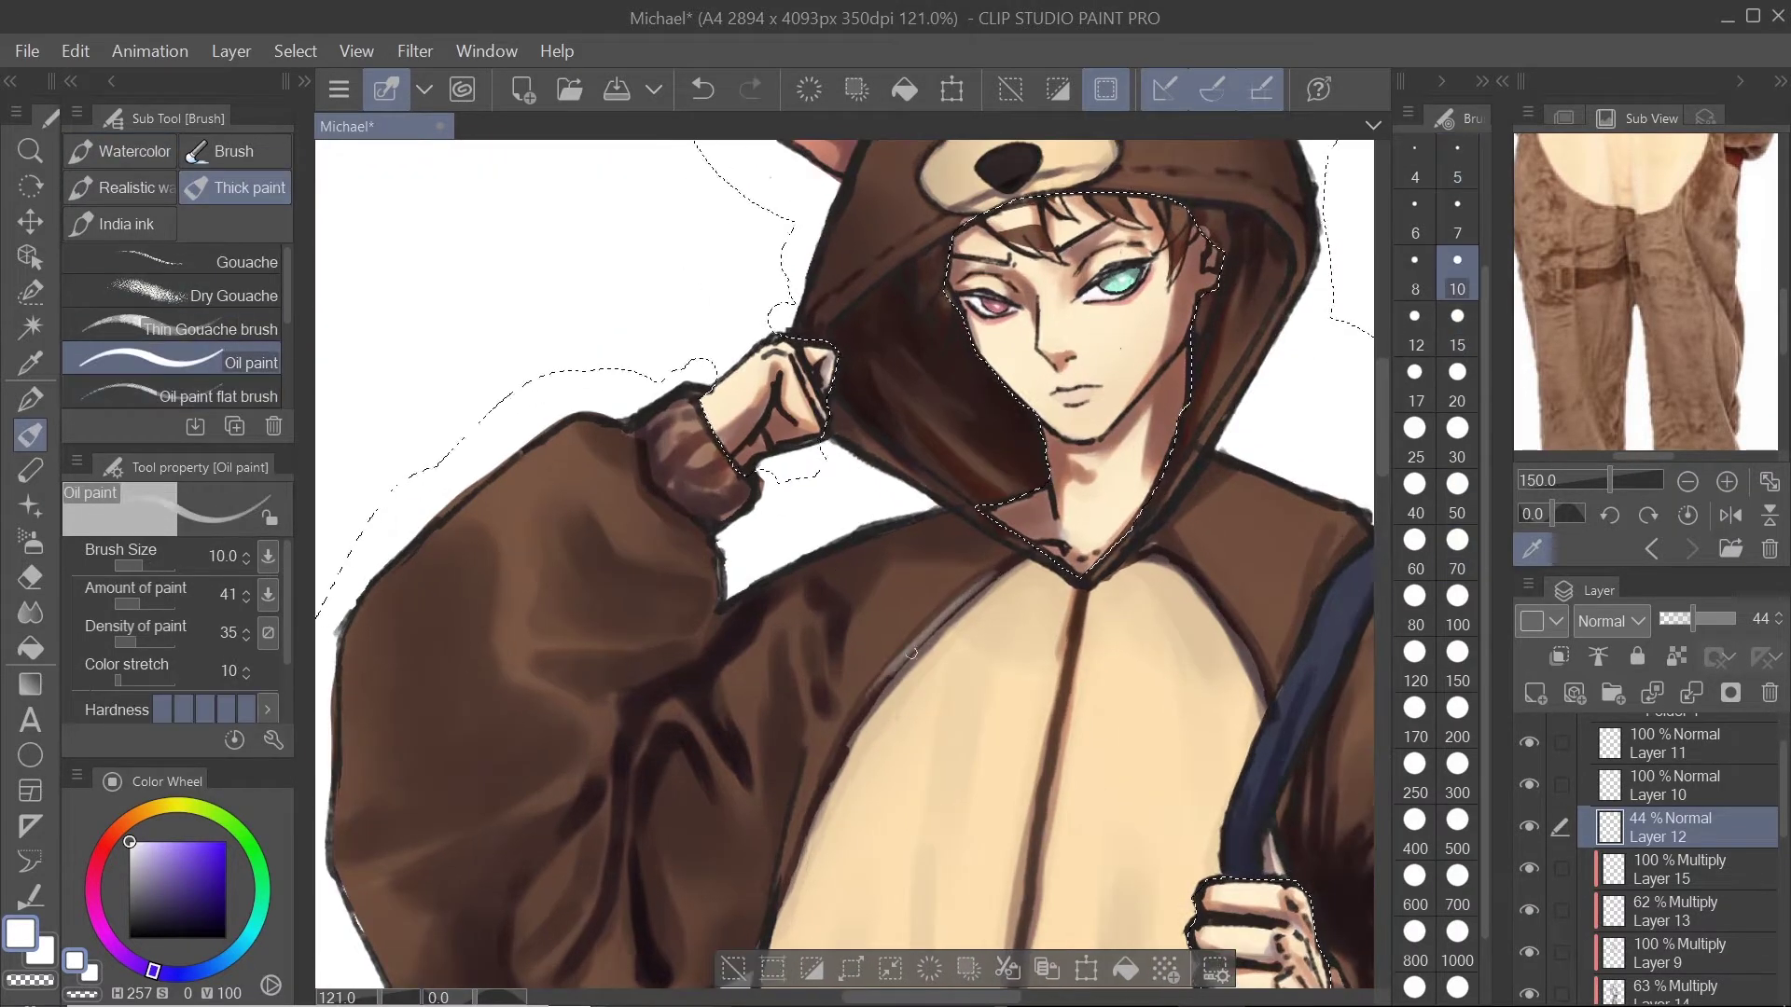
scroll(896, 559, "down", 5)
Step: Paint a thin white highlight along the belly panel's upper curved edge with Opaque watercolor at size 10
left_click(121, 151)
scroll(989, 746, "up", 7)
left_click(172, 266)
left_click_drag(832, 648, 1114, 396)
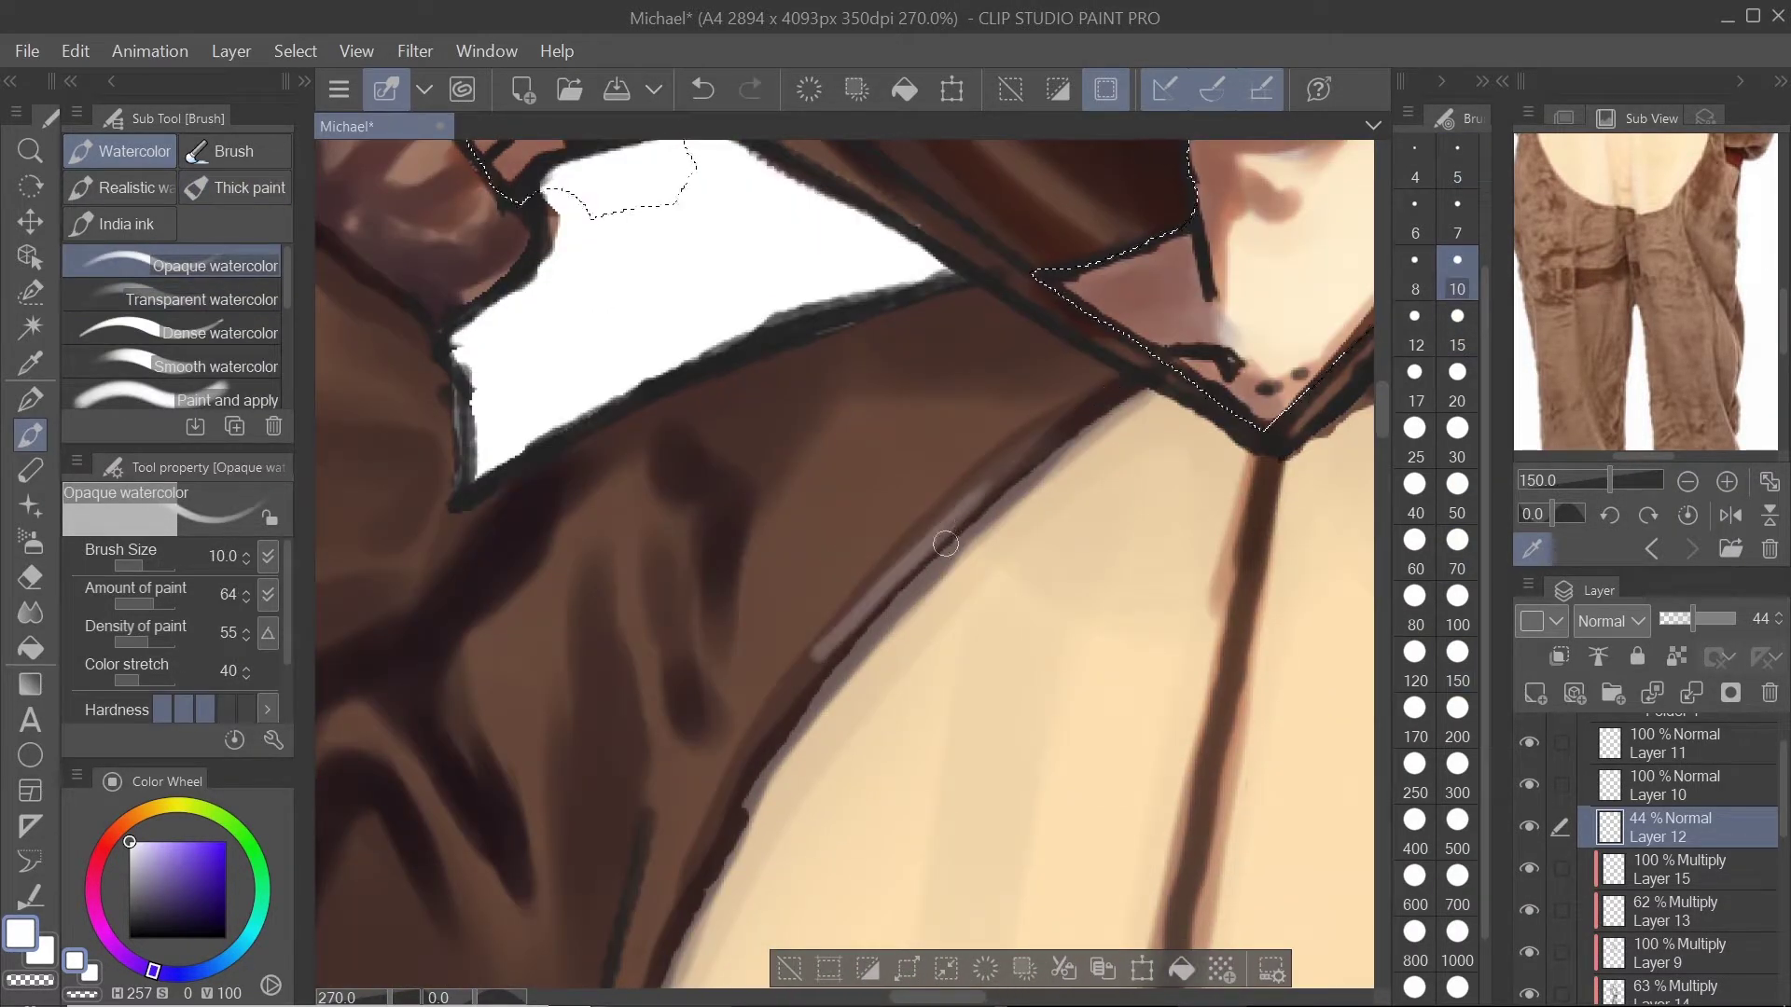
scroll(948, 540, "down", 5)
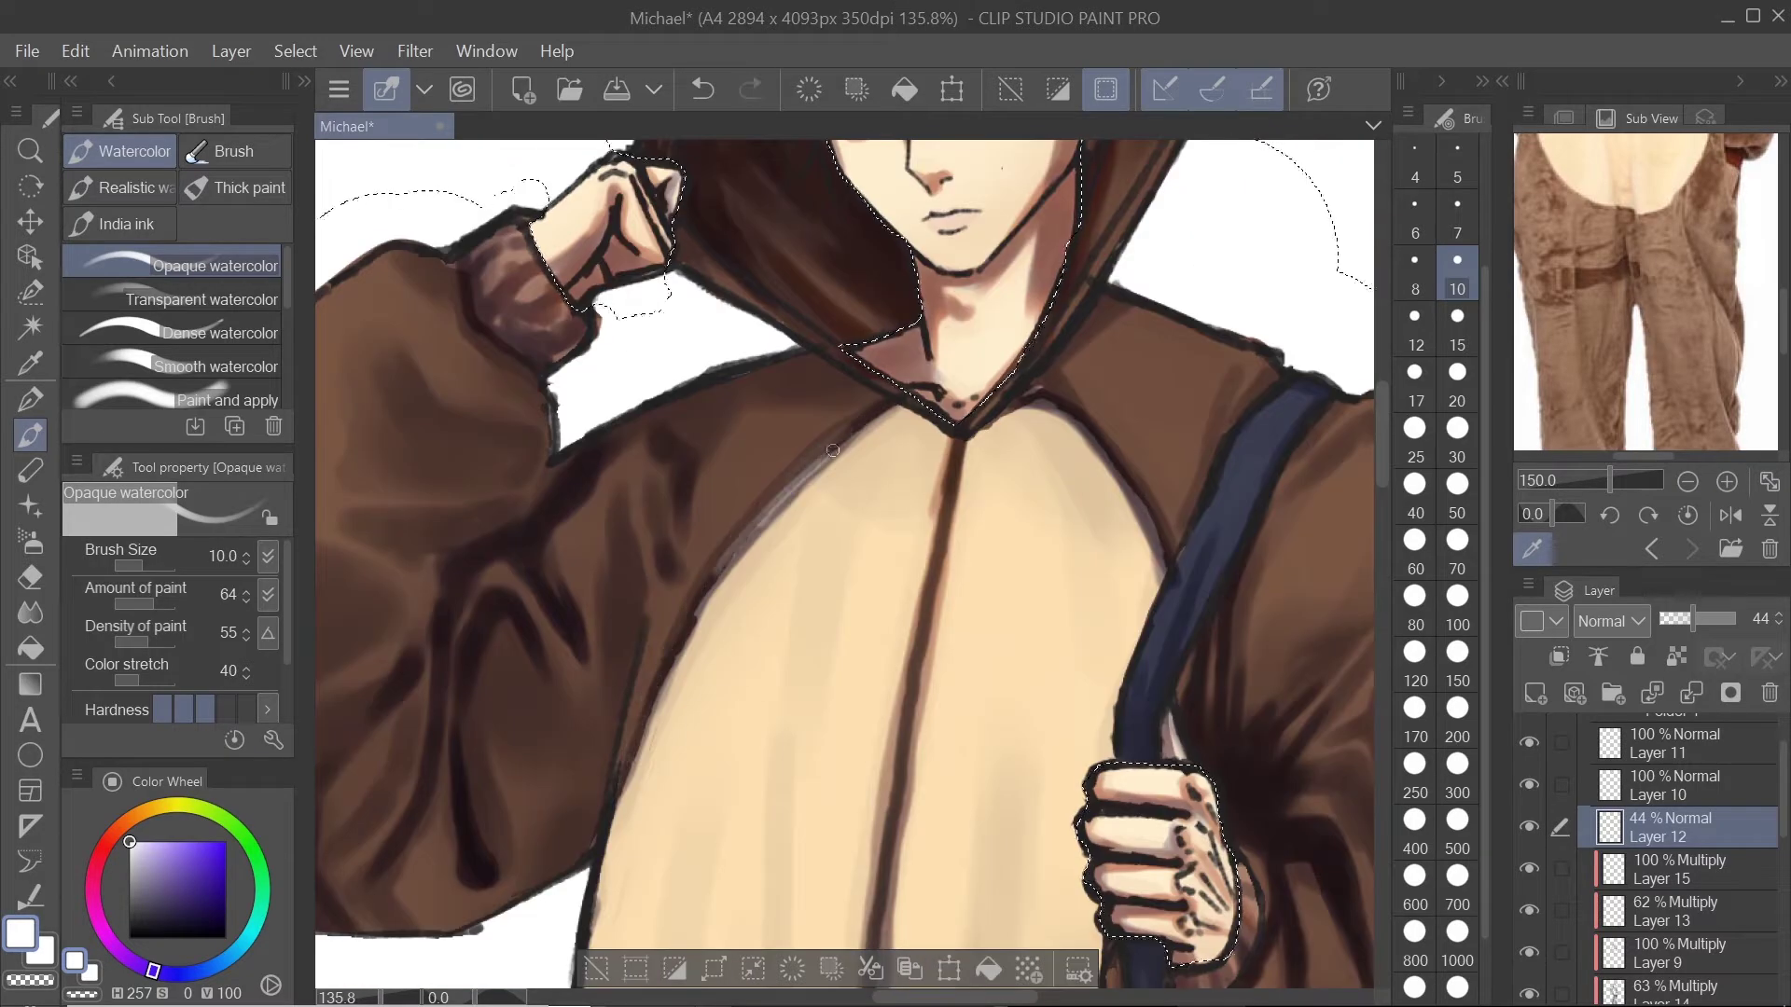
scroll(932, 466, "up", 6)
scroll(699, 740, "down", 3)
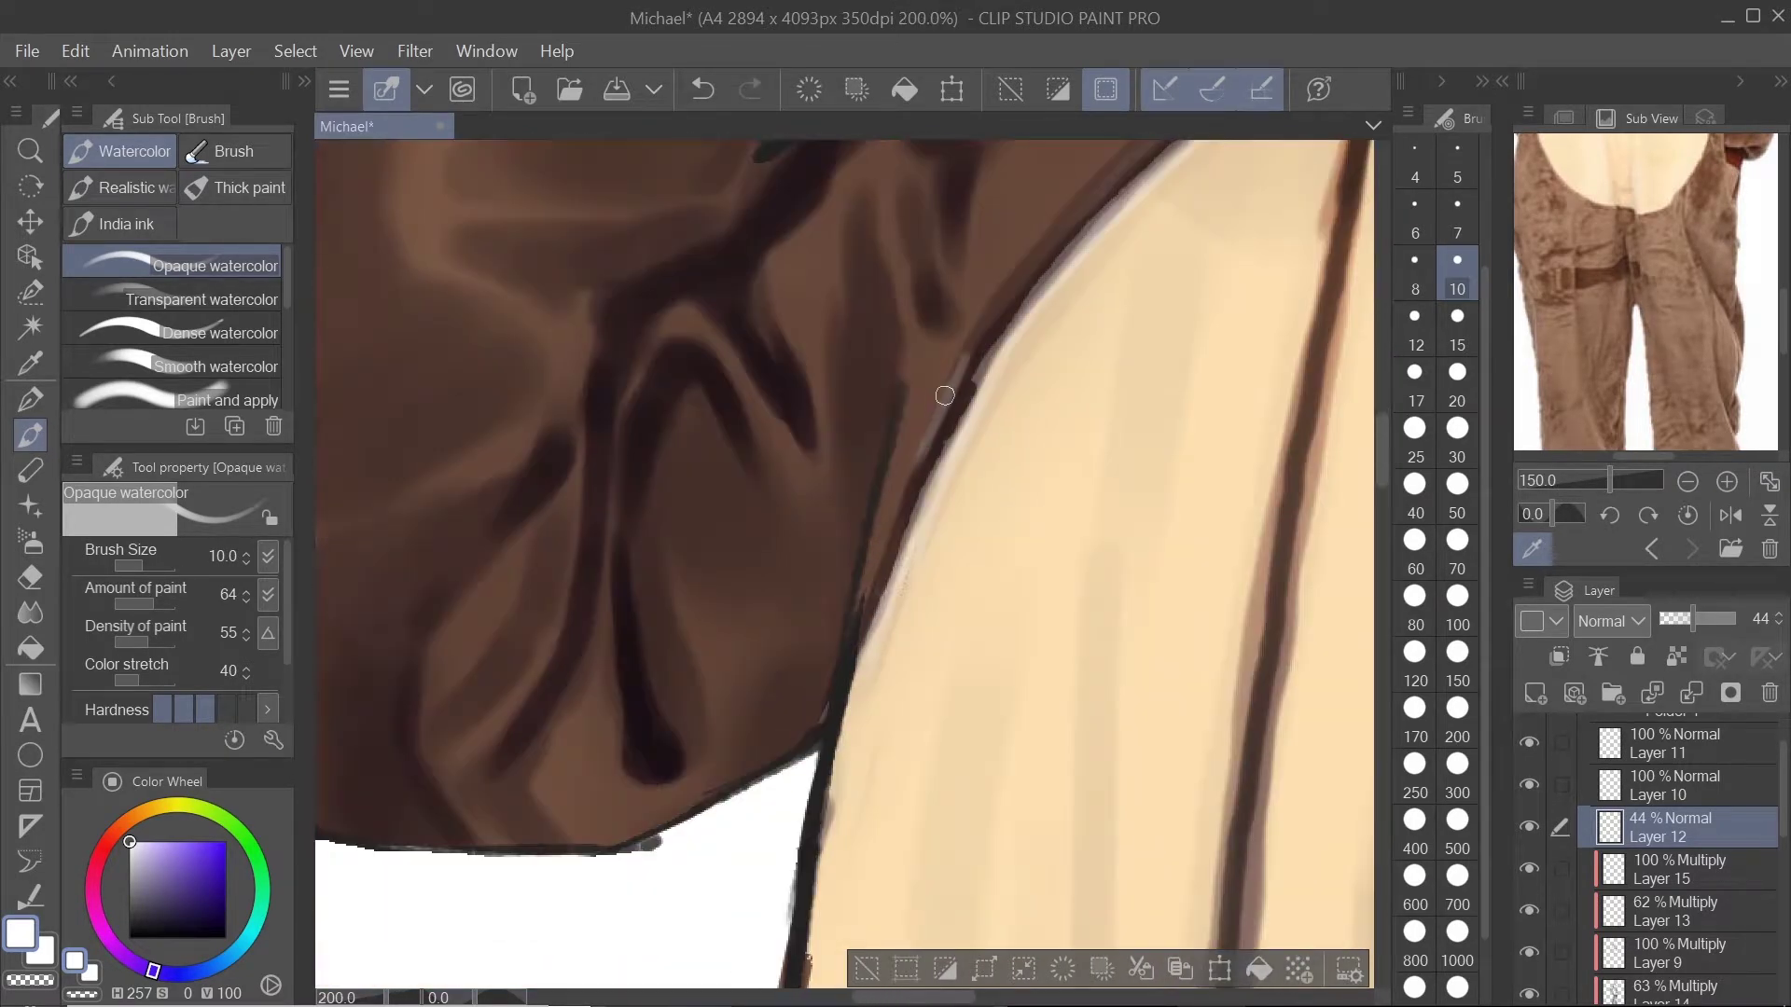
scroll(1023, 498, "down", 4)
scroll(1023, 498, "up", 5)
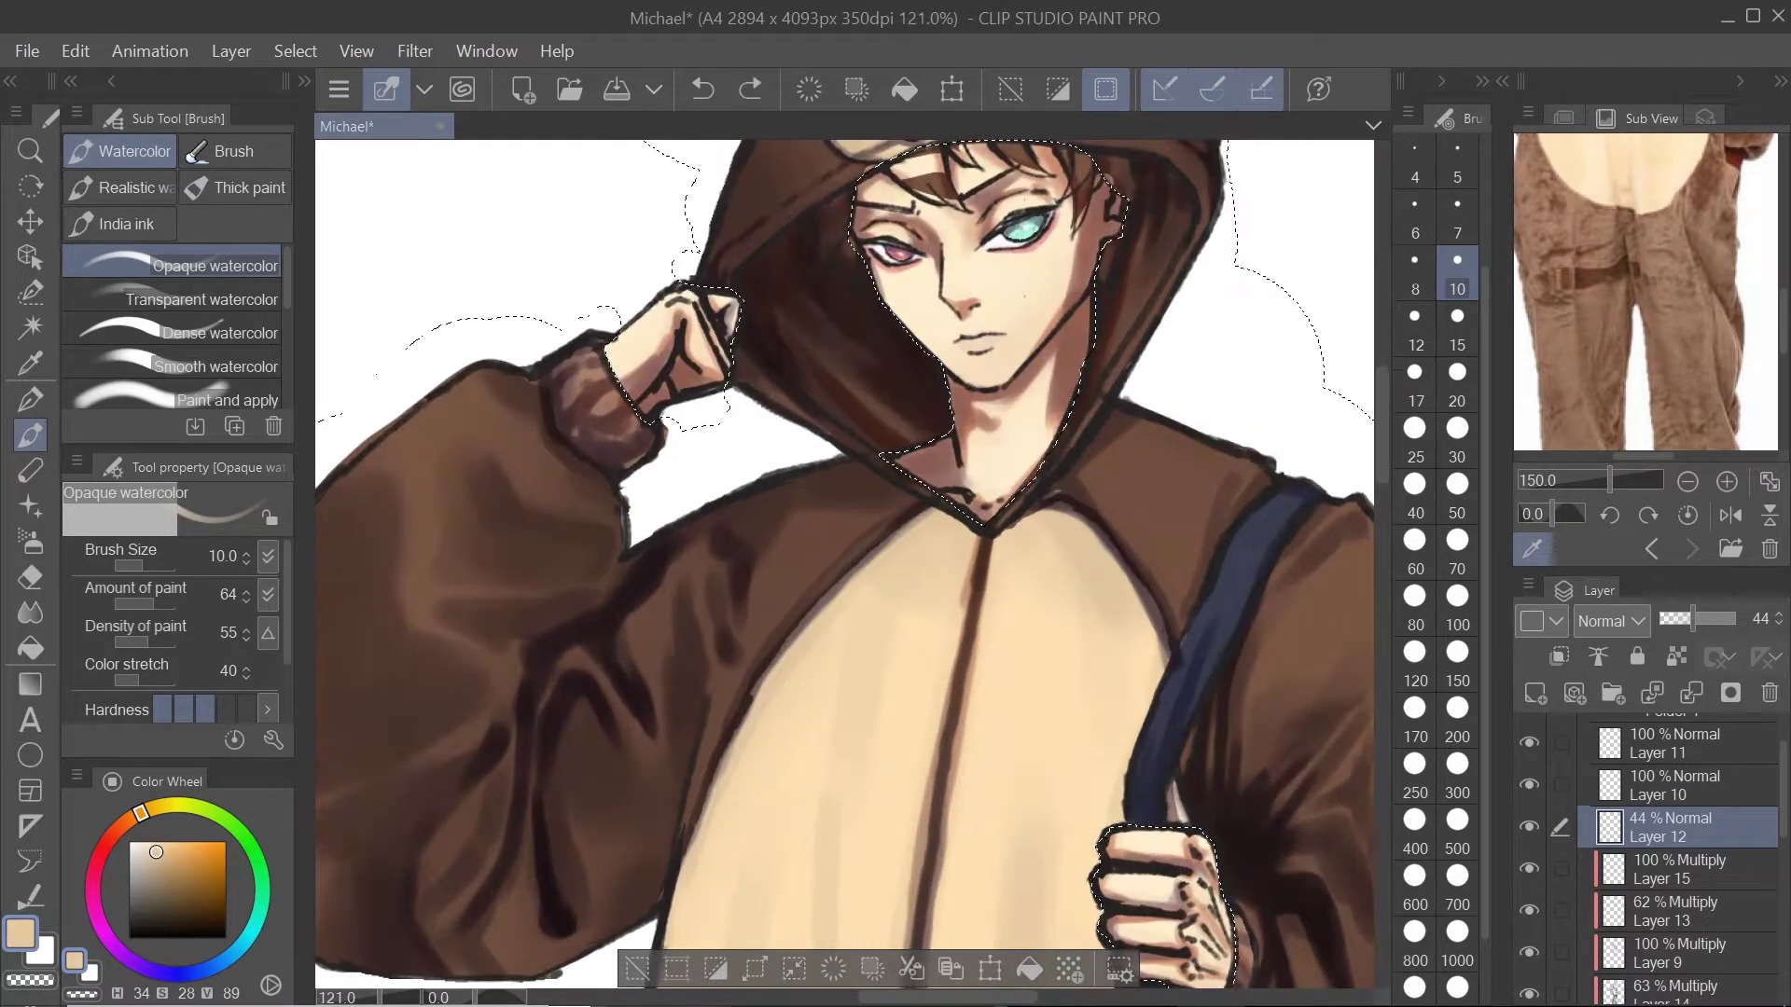
Step: Choose a pale cream colour and refine the highlight along the belly panel's upper side edge at size 7
left_click(1023, 498, "alt")
key("bracketleft")
key("bracketleft")
left_click_drag(992, 492, 1122, 246)
scroll(1027, 579, "down", 3)
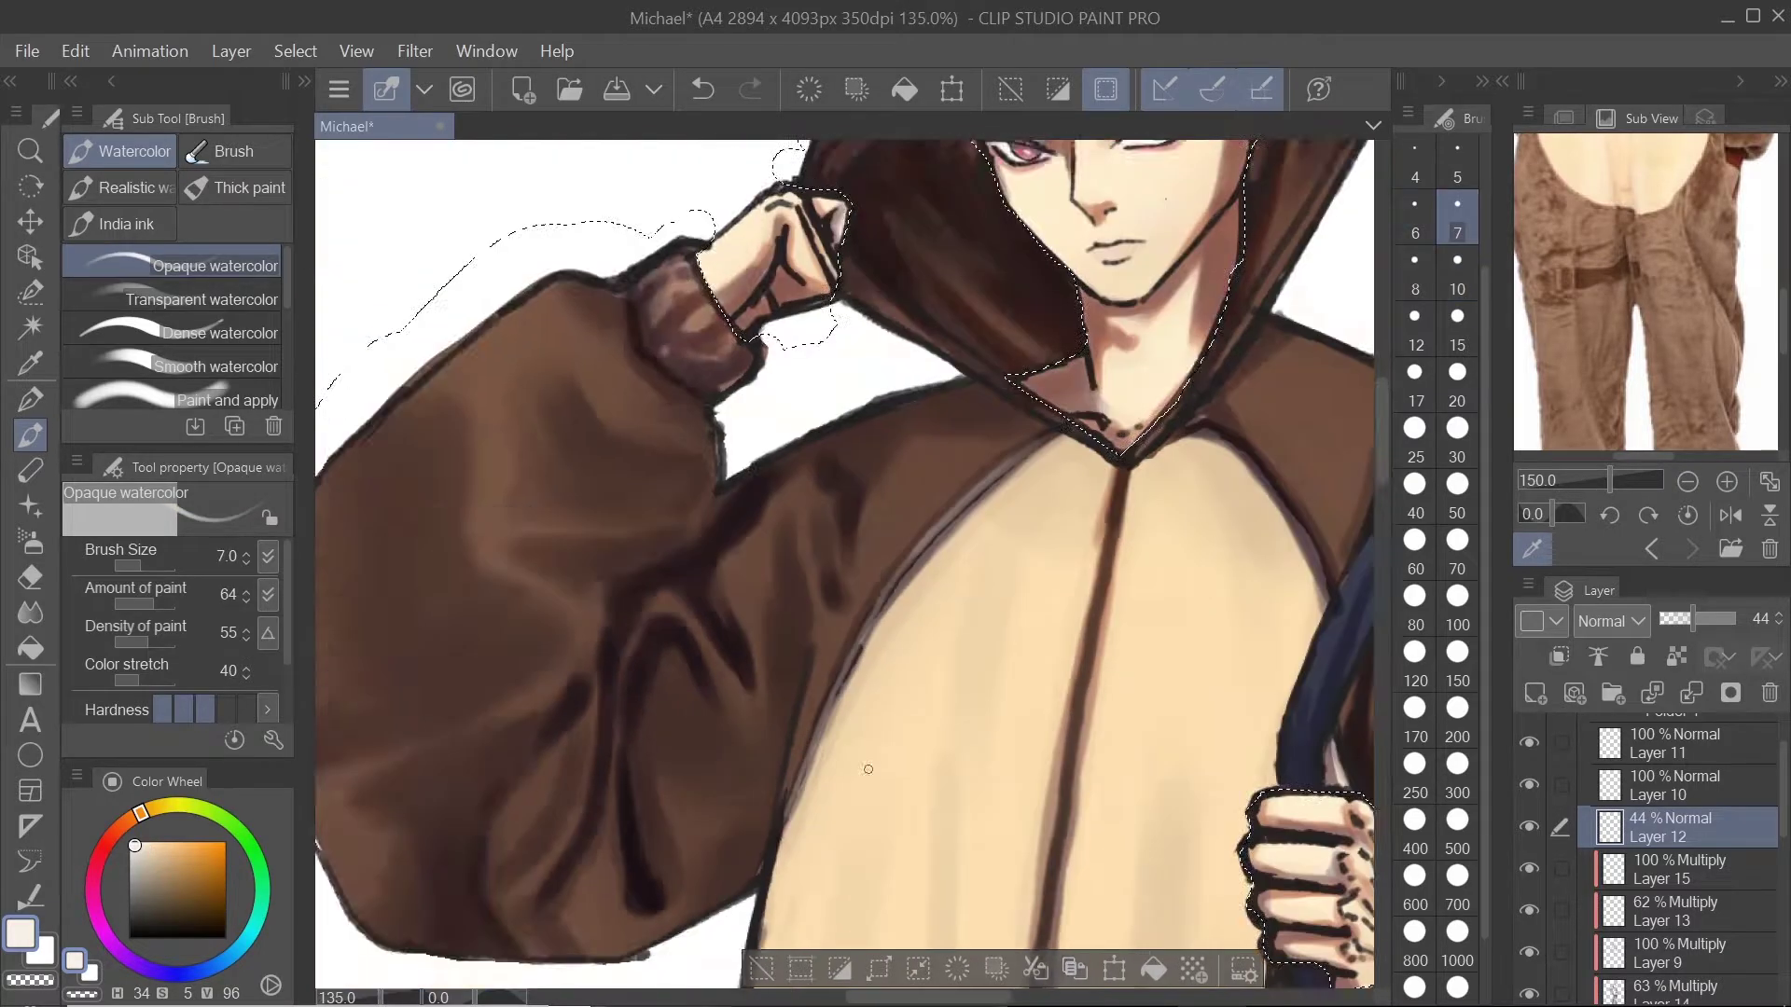
left_click_drag(868, 767, 467, 746)
scroll(616, 503, "up", 2)
left_click_drag(876, 298, 917, 336)
left_click_drag(1036, 597, 955, 681)
scroll(989, 490, "down", 2)
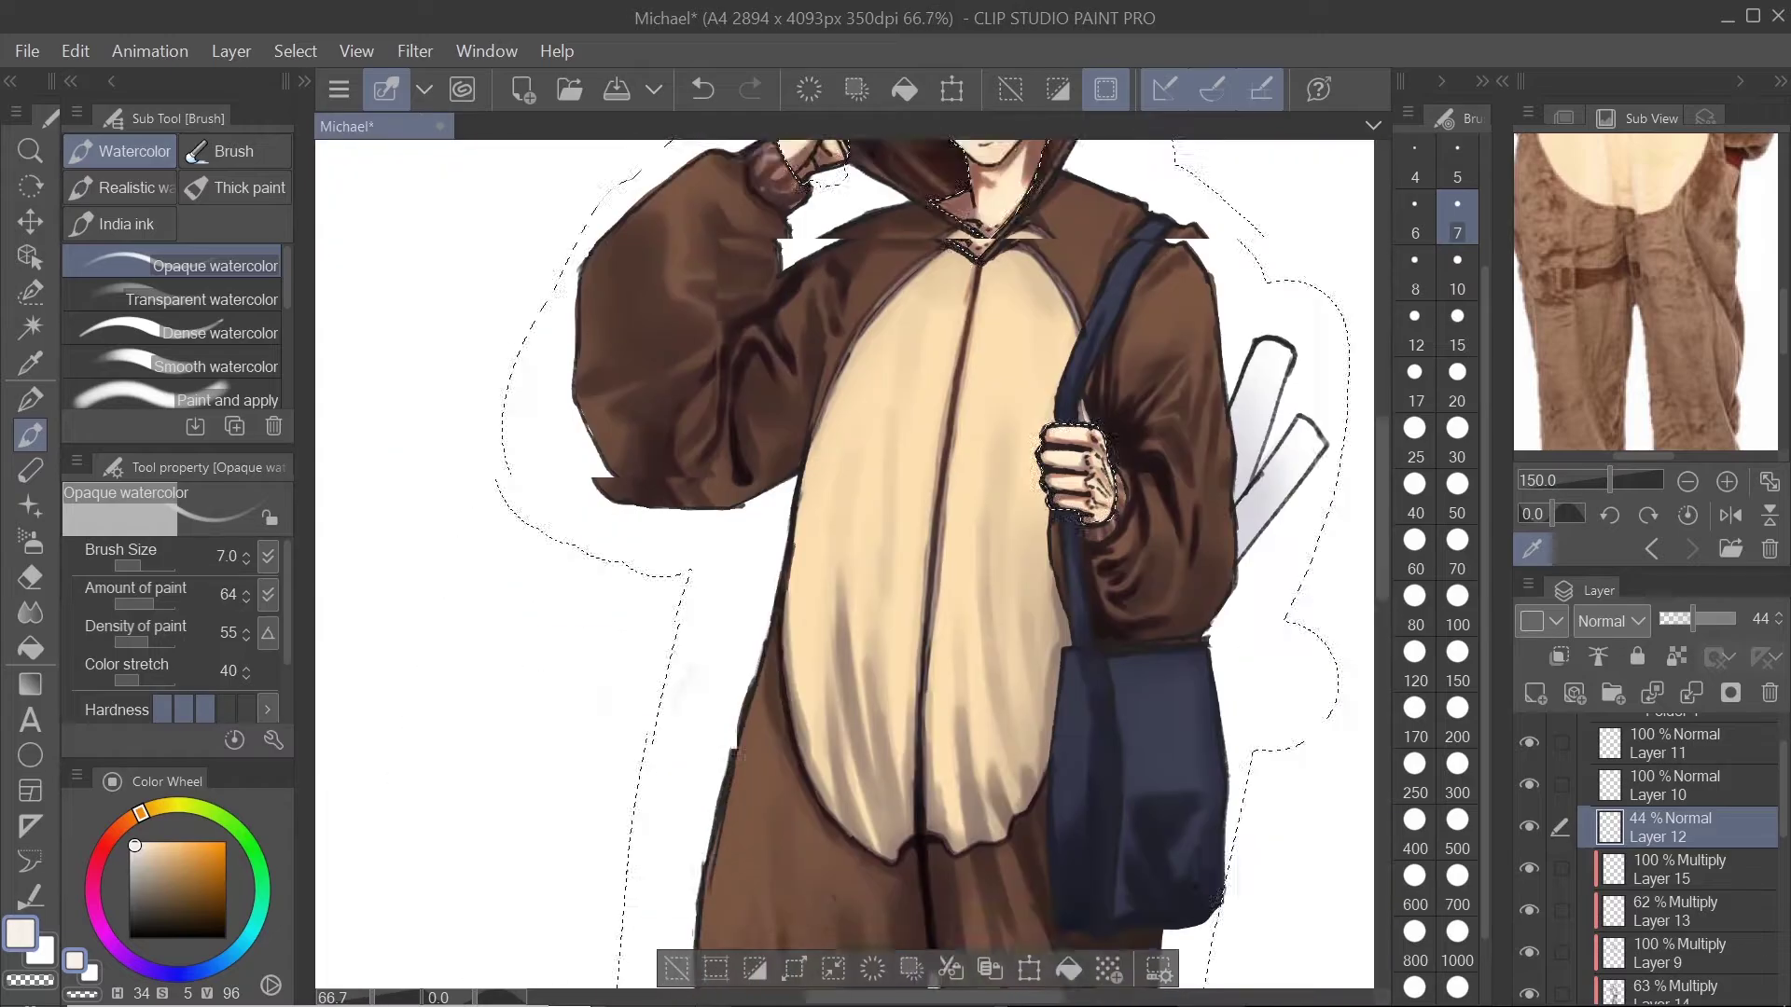
Step: Trace a thin highlight around the belly panel's lower curve and scalloped hem, undoing a stray stroke
scroll(791, 672, "up", 3)
left_click_drag(776, 672, 772, 479)
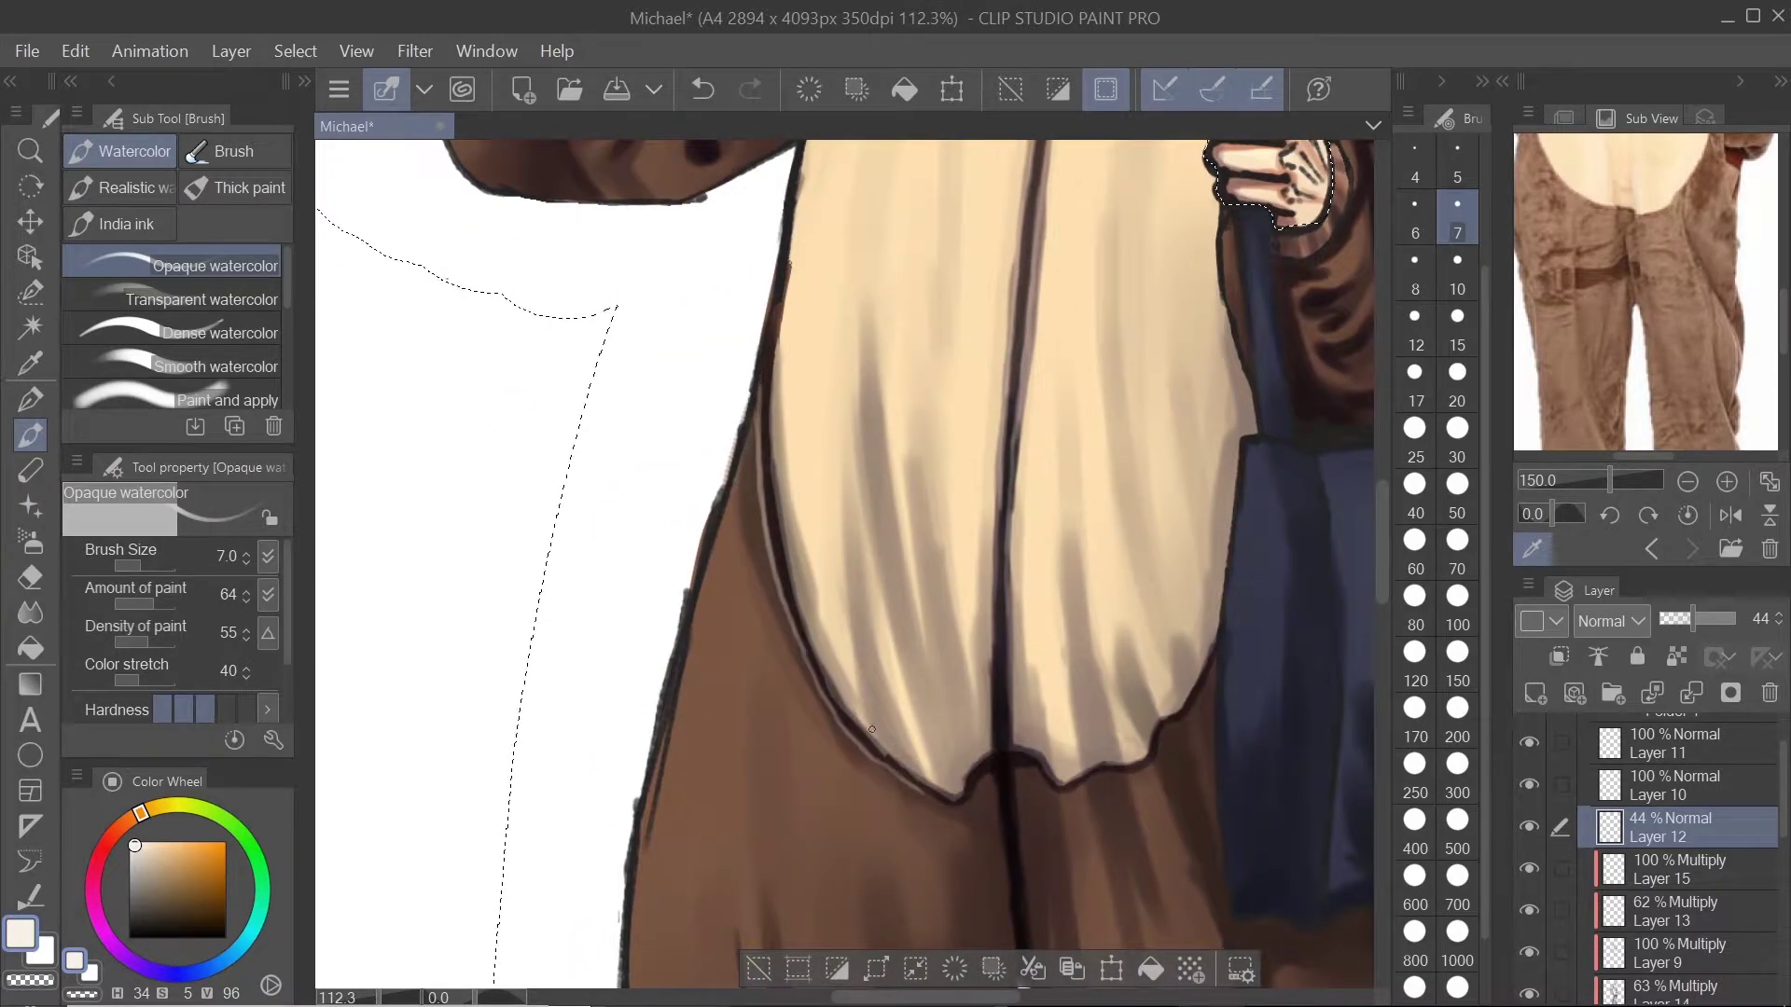
scroll(965, 804, "up", 1)
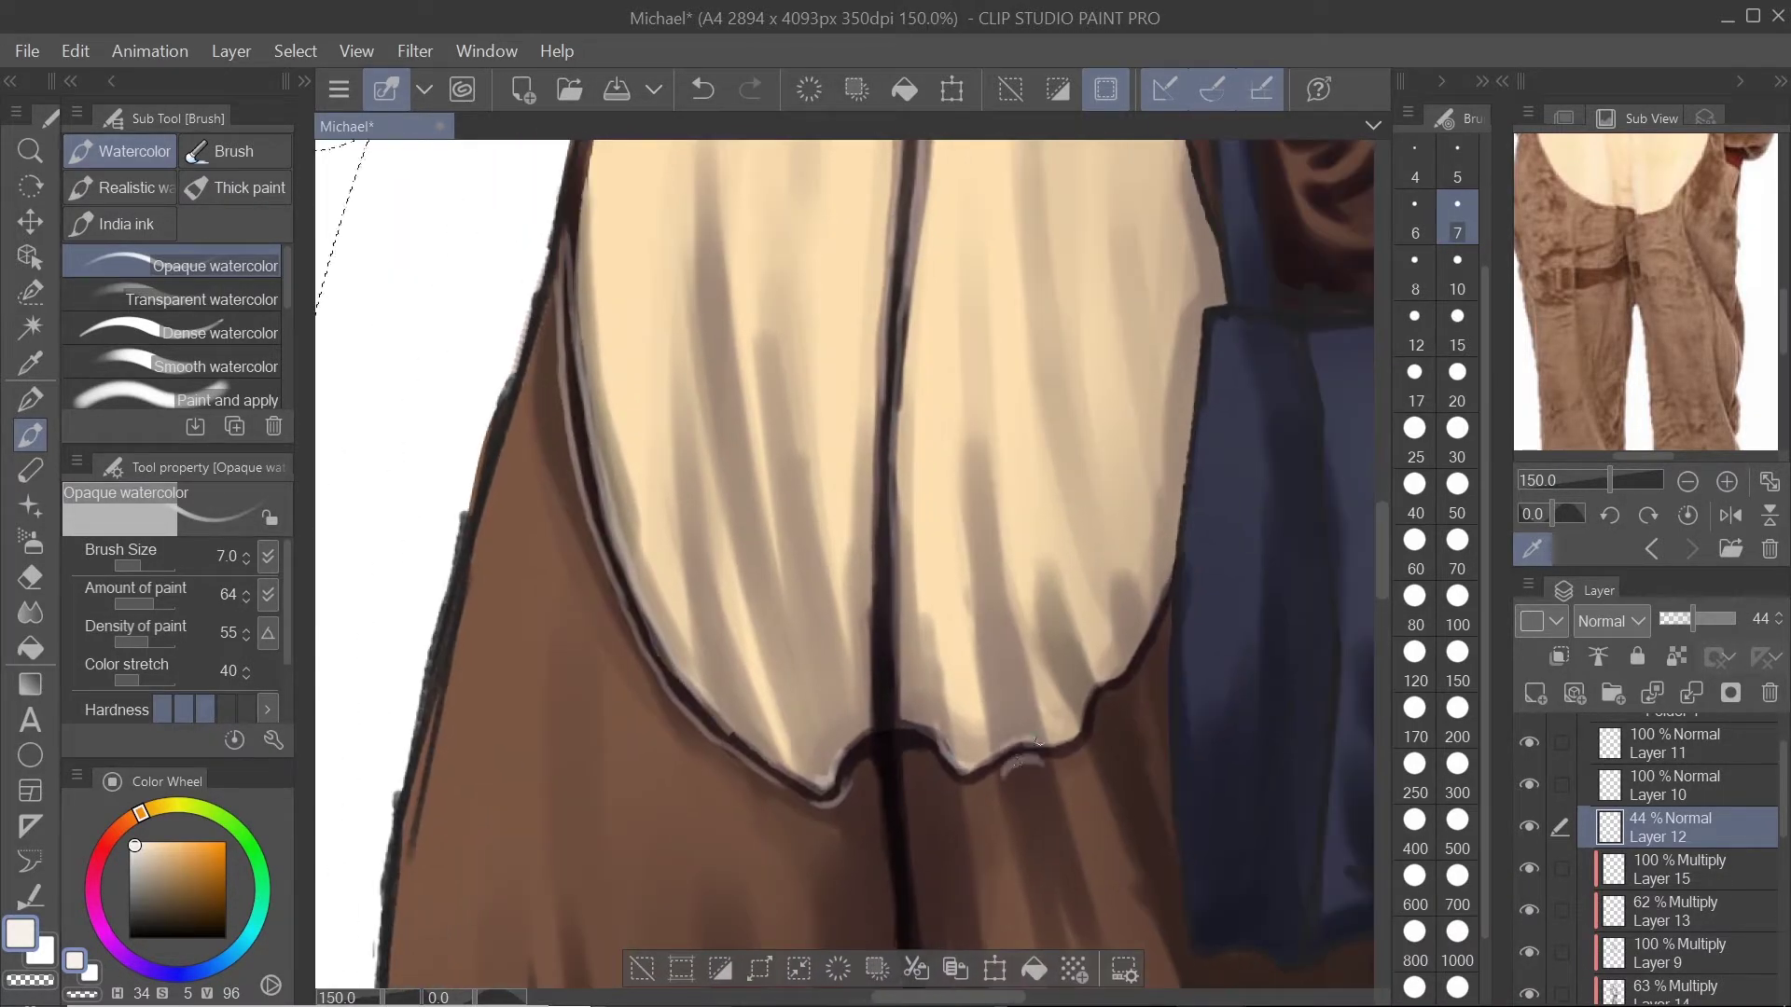
key("ctrl+z")
scroll(908, 794, "down", 5)
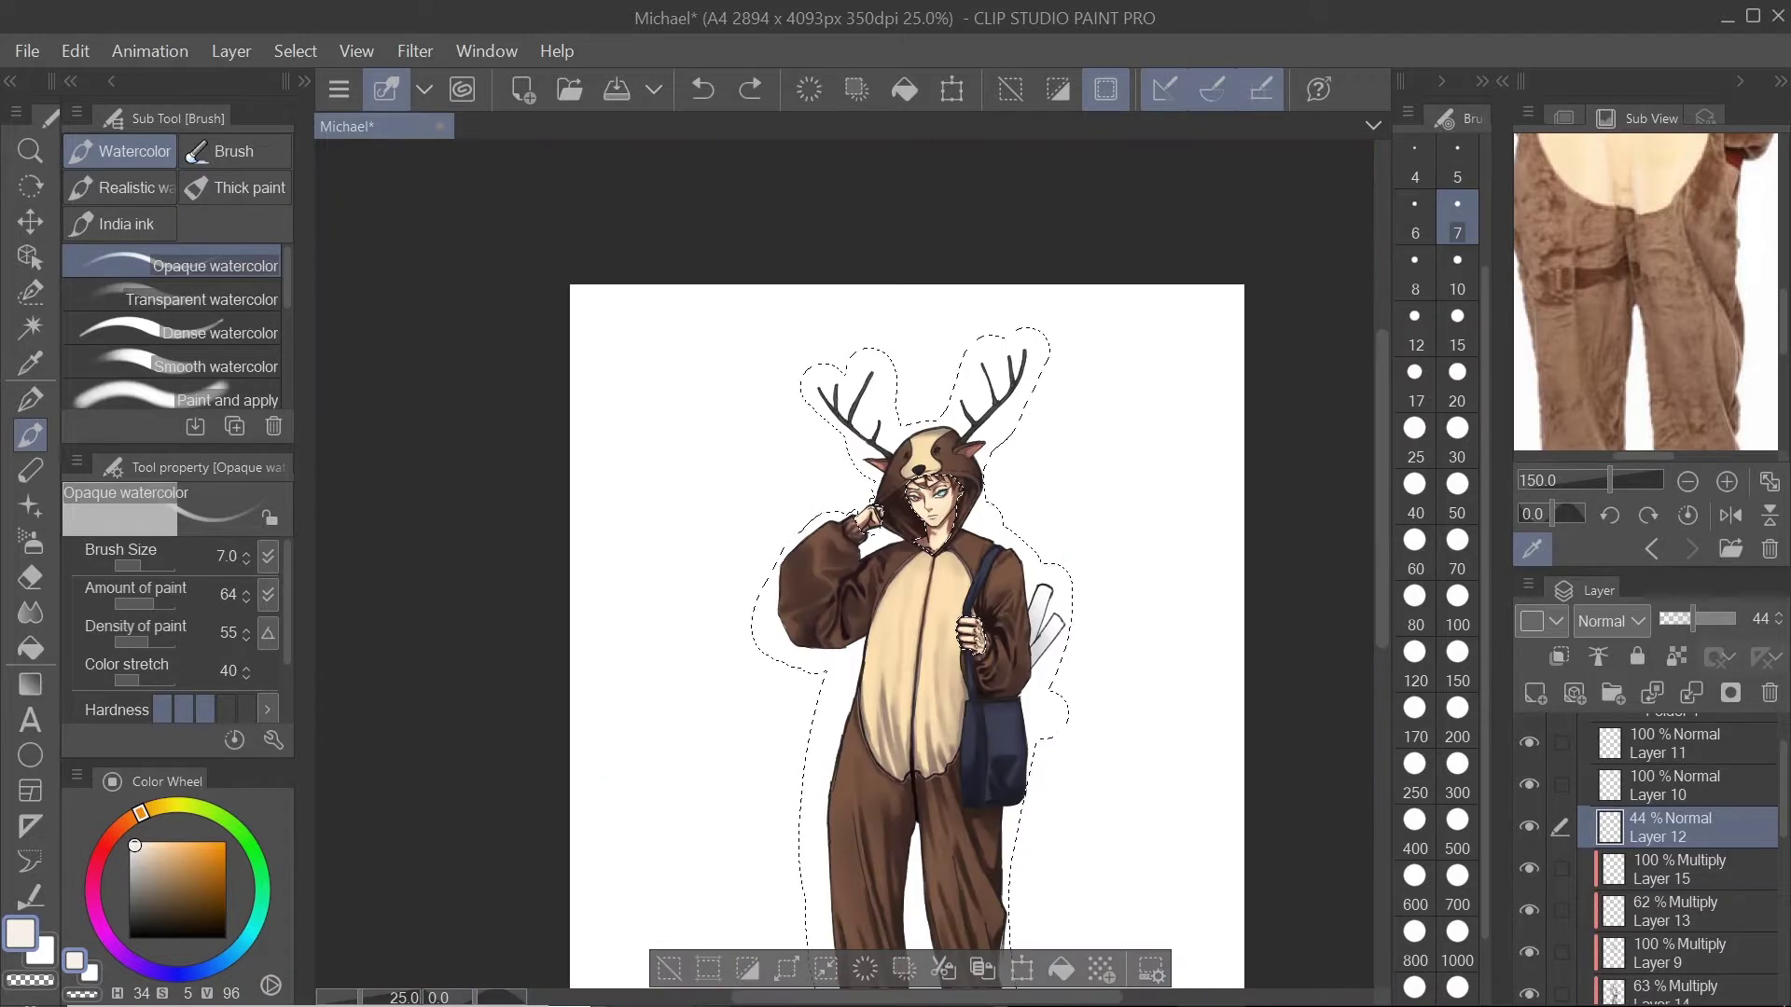
scroll(926, 877, "up", 3)
scroll(925, 812, "down", 3)
scroll(917, 593, "up", 2)
scroll(886, 802, "up", 2)
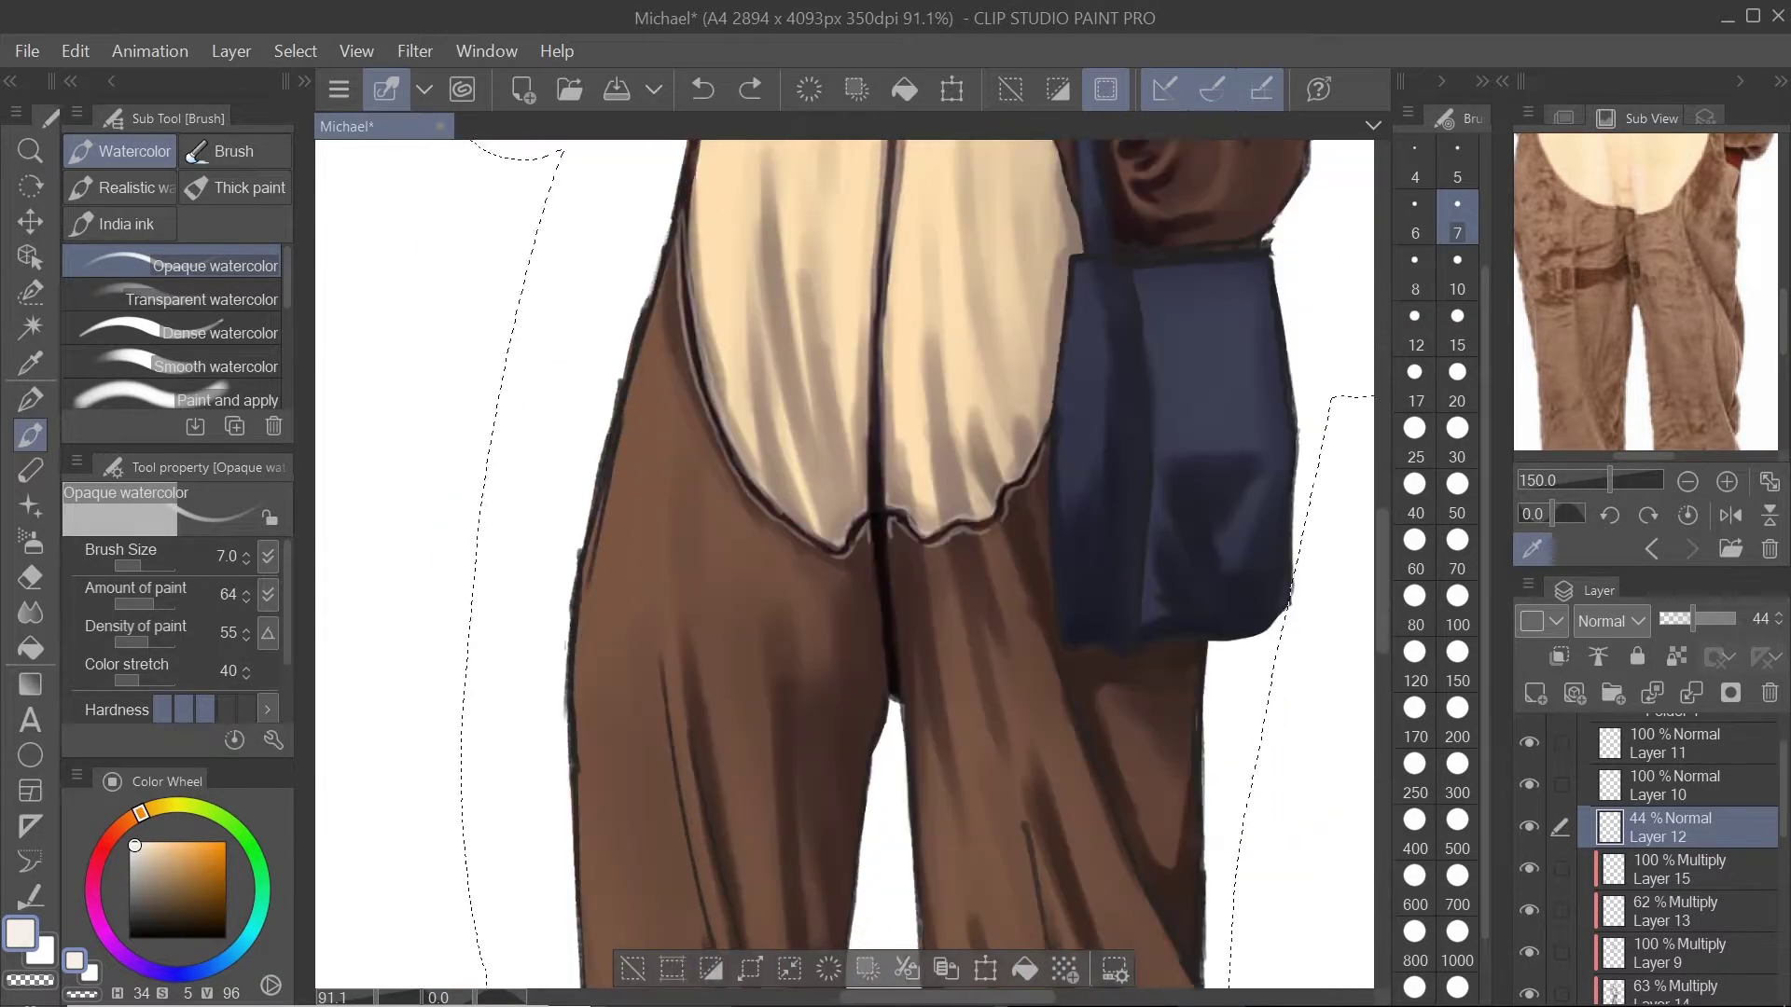
scroll(868, 597, "down", 1)
scroll(792, 373, "up", 2)
scroll(1728, 761, "up", 1)
Step: Clean up stray outline strokes on Layer 3 around the hood and outer knee with the Hard eraser at sizes 10 and 30
left_click(1712, 737)
key("e")
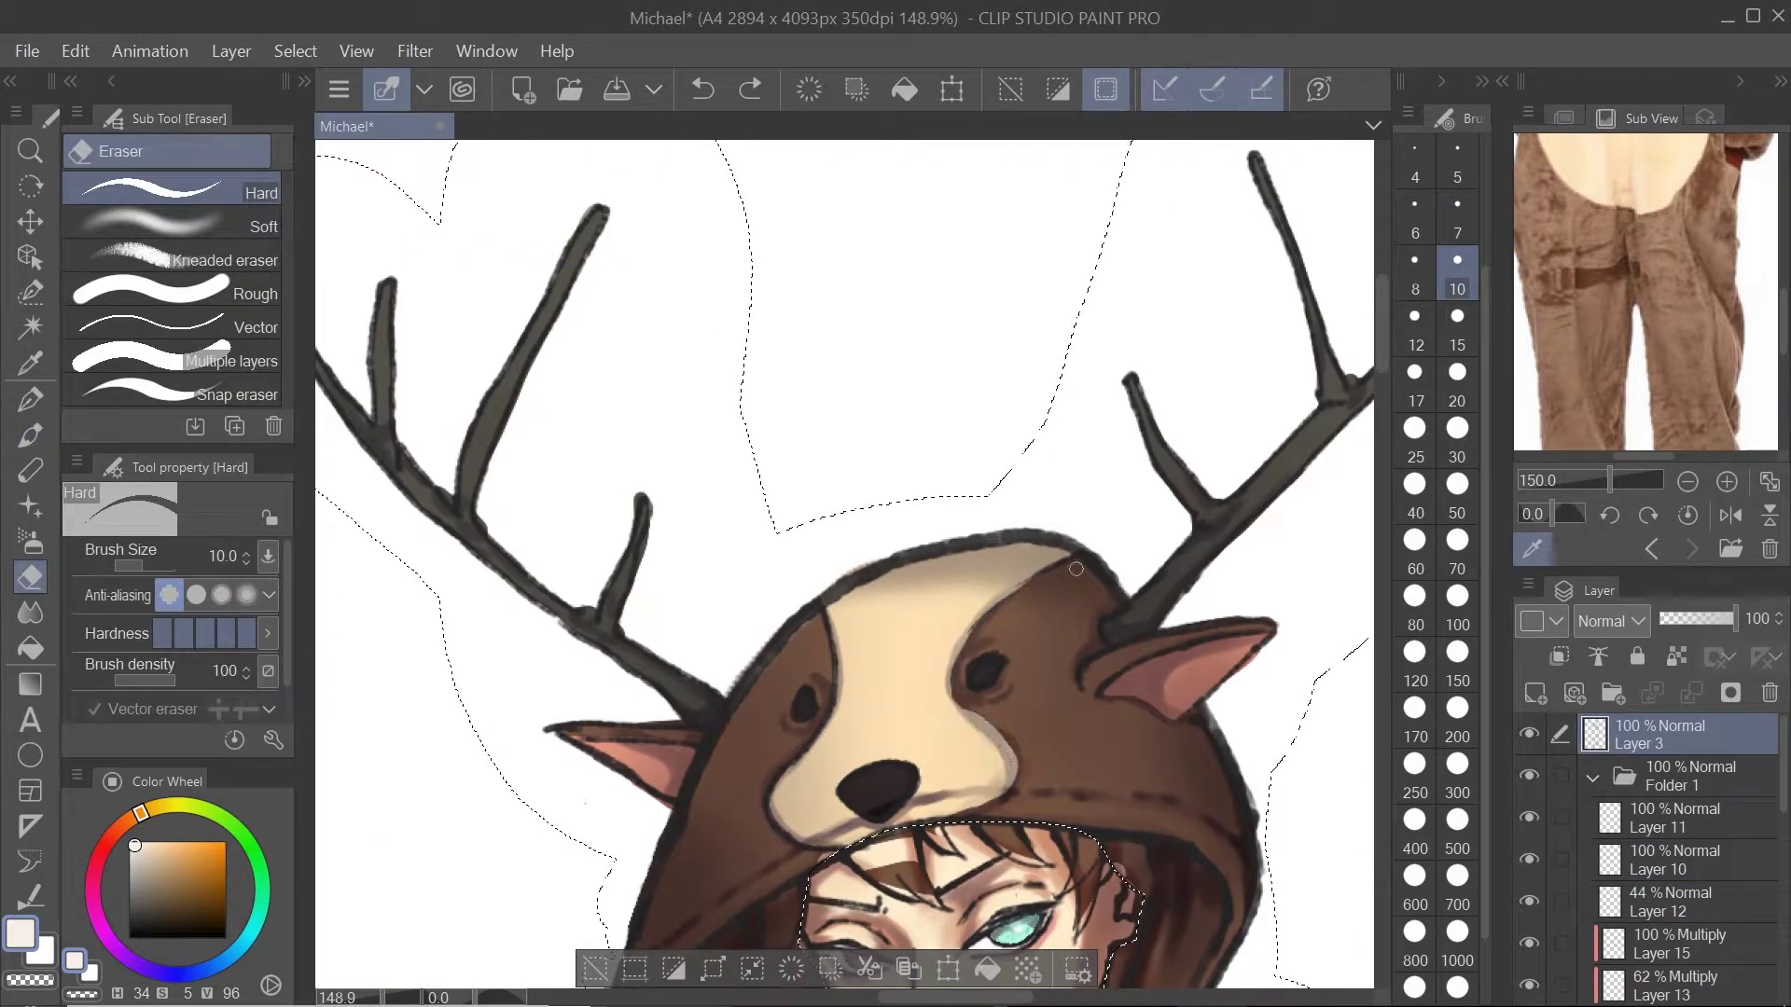
scroll(781, 774, "down", 4)
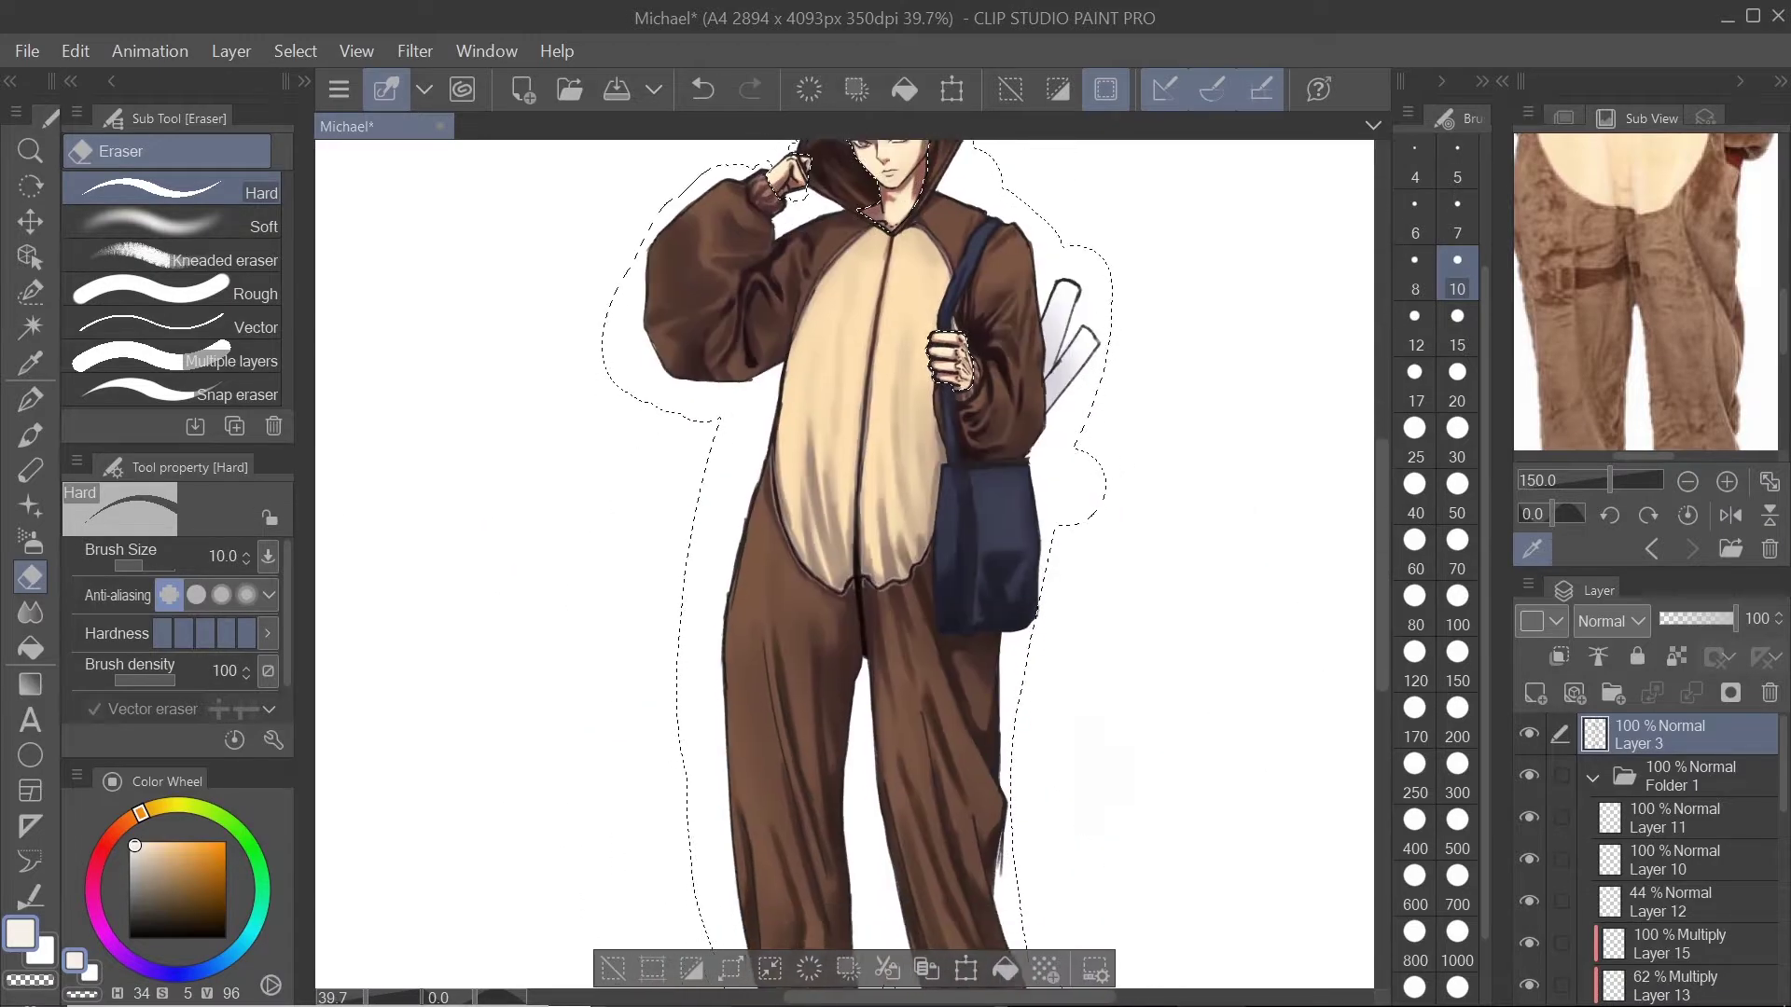
scroll(844, 564, "up", 3)
scroll(959, 777, "up", 3)
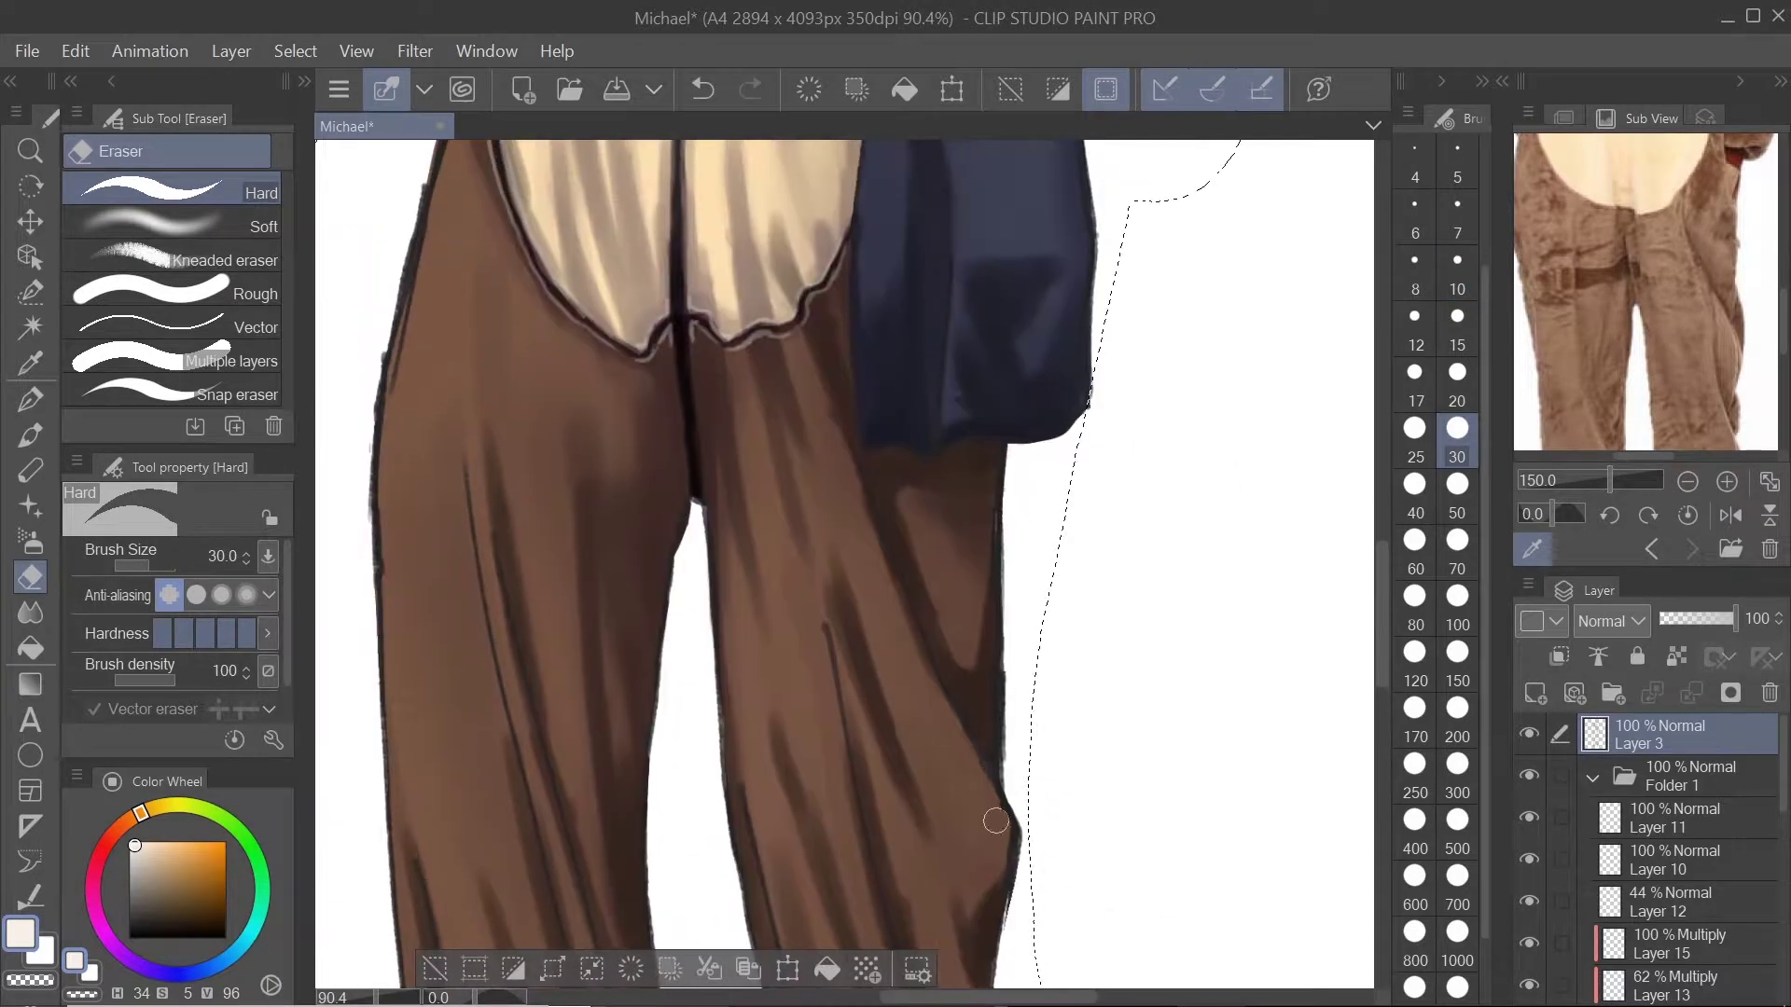
scroll(963, 393, "up", 5)
scroll(939, 559, "down", 4)
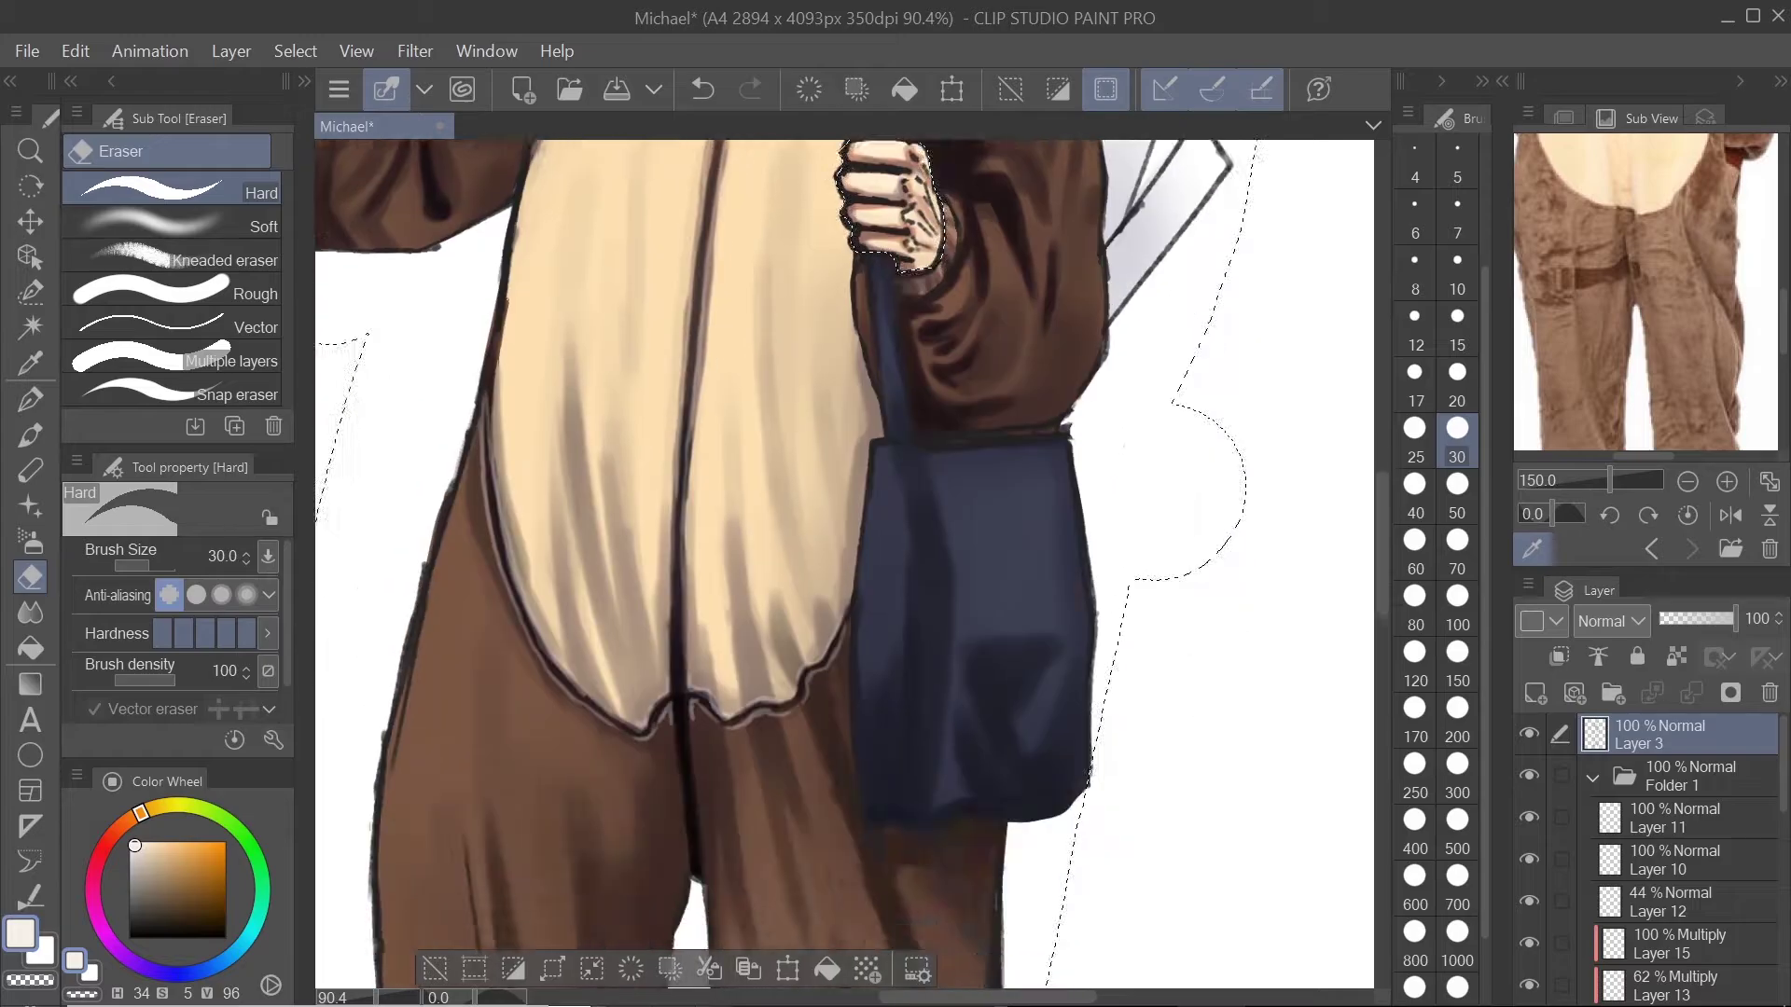
key("ctrl+z")
scroll(939, 559, "down", 3)
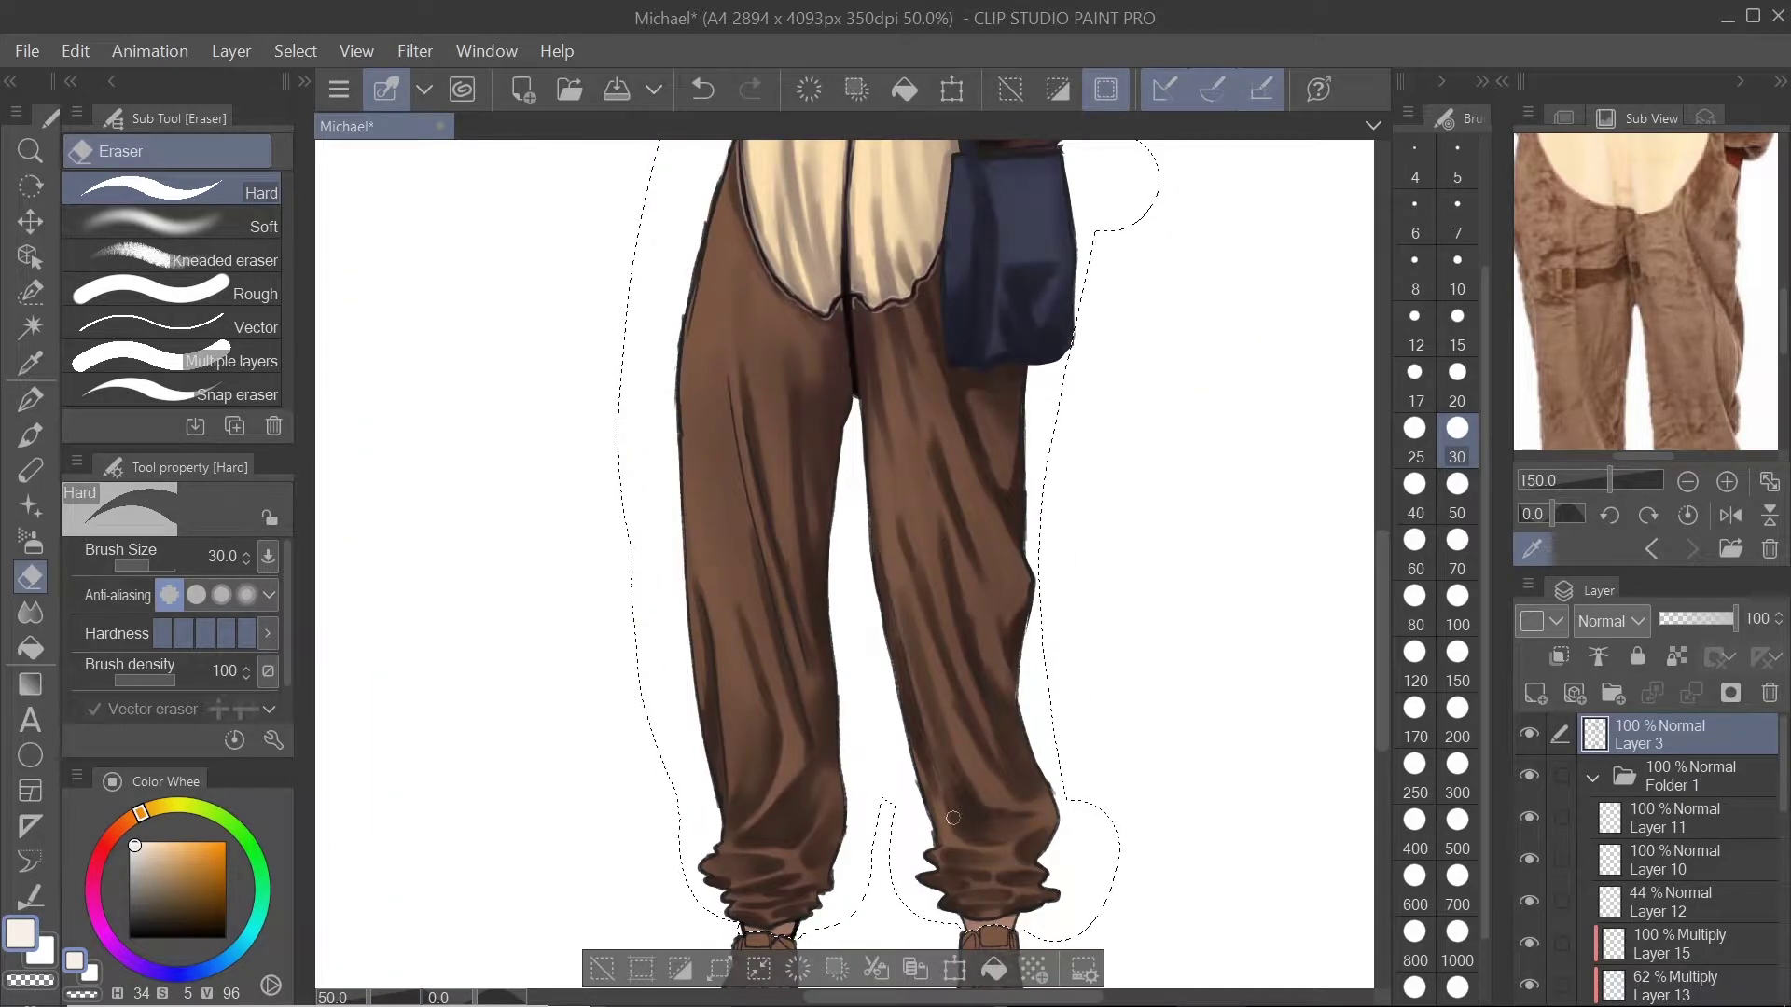
scroll(807, 732, "up", 5)
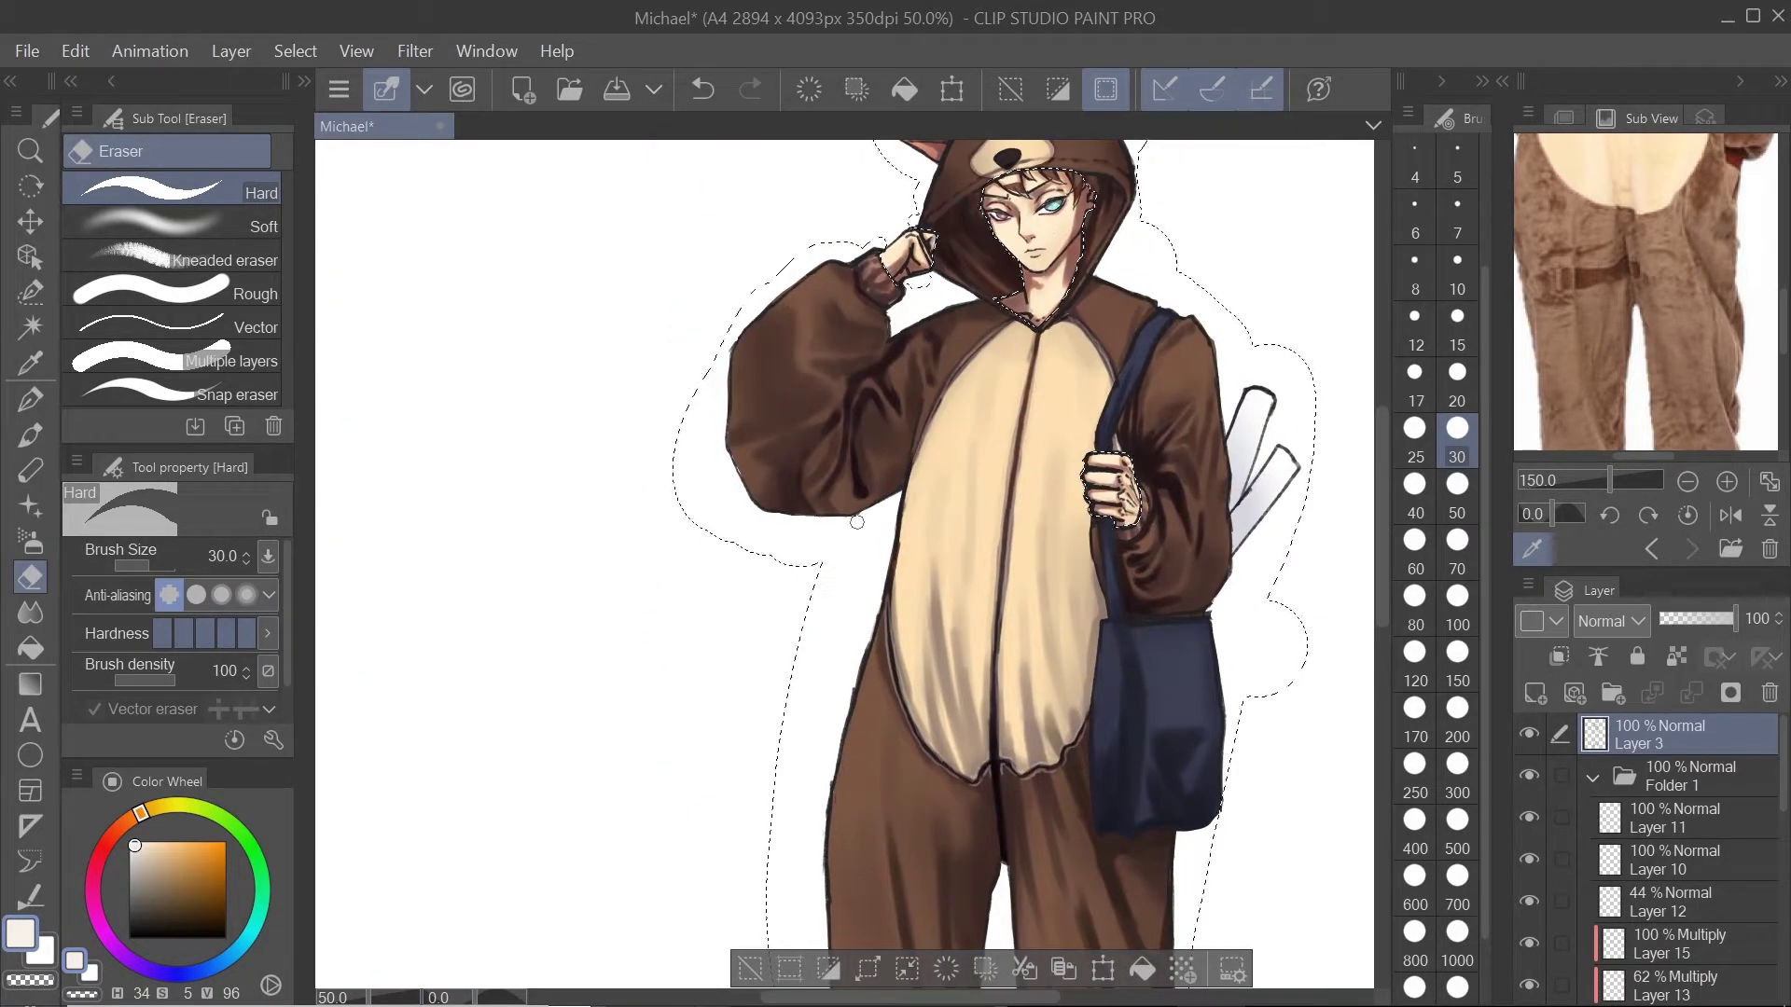
scroll(857, 523, "down", 3)
scroll(856, 523, "up", 6)
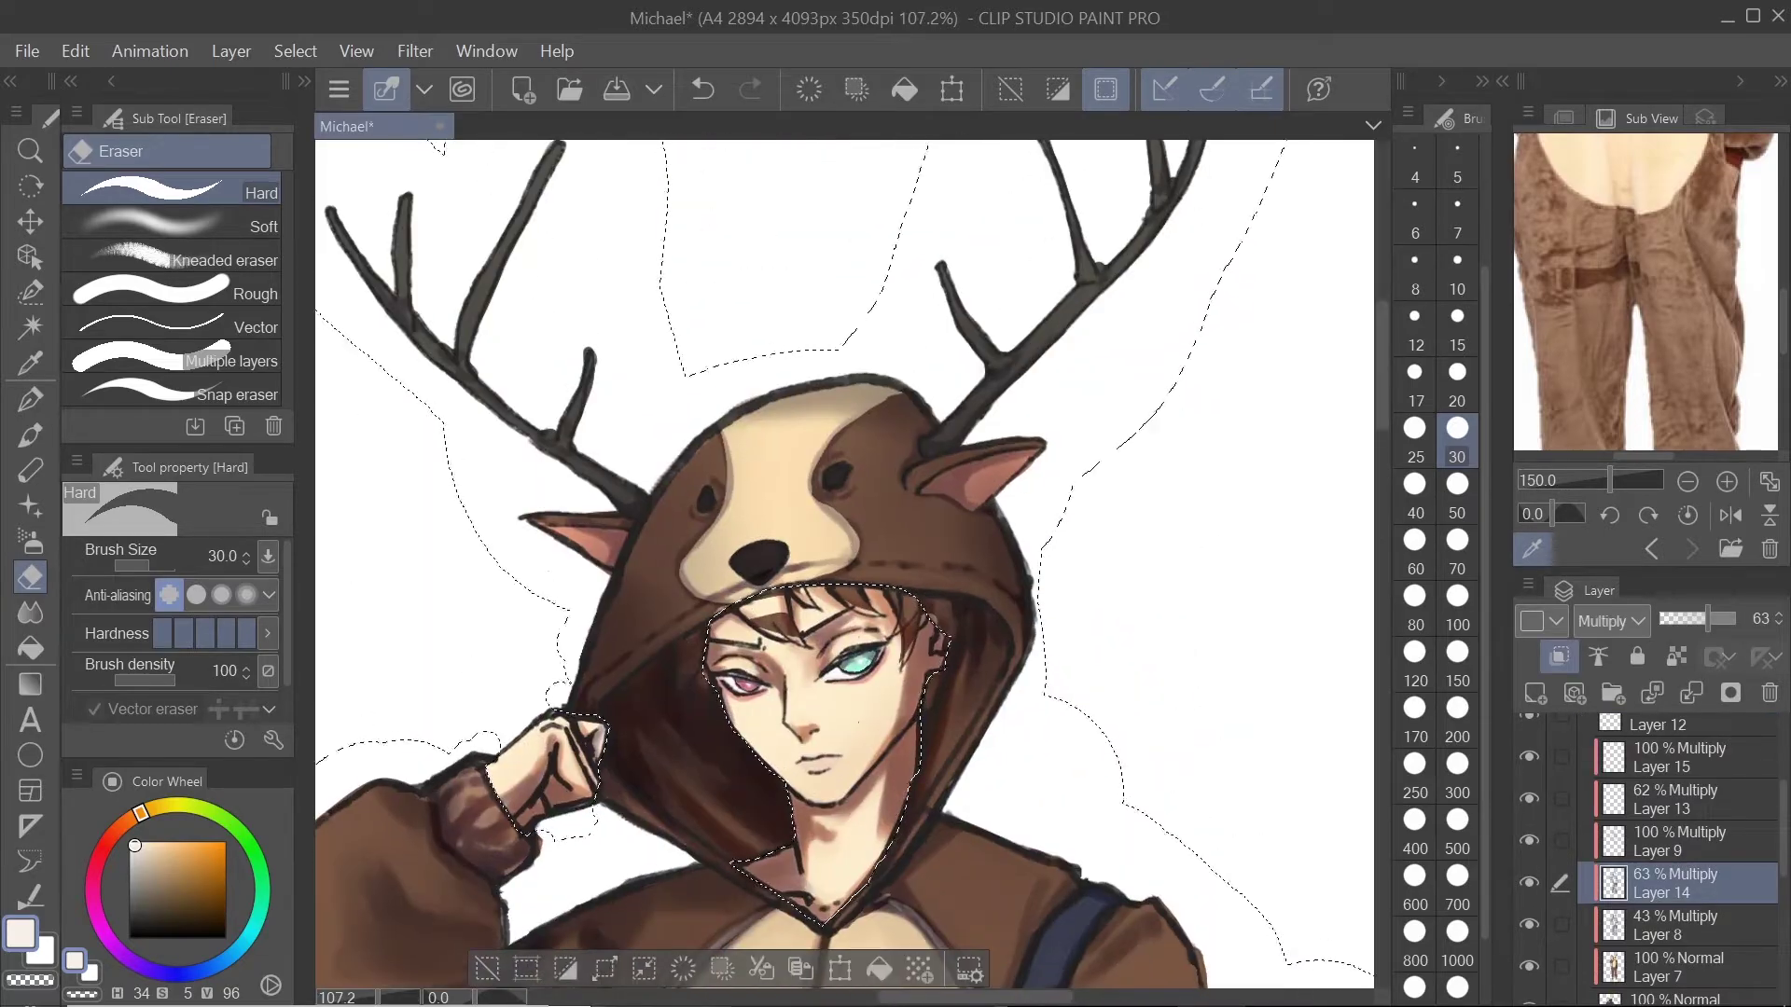
Step: Return to Layer 12 with the Opaque watercolor brush and set the colour to white
key("b")
left_click_drag(810, 471, 852, 569)
key("alt+]")
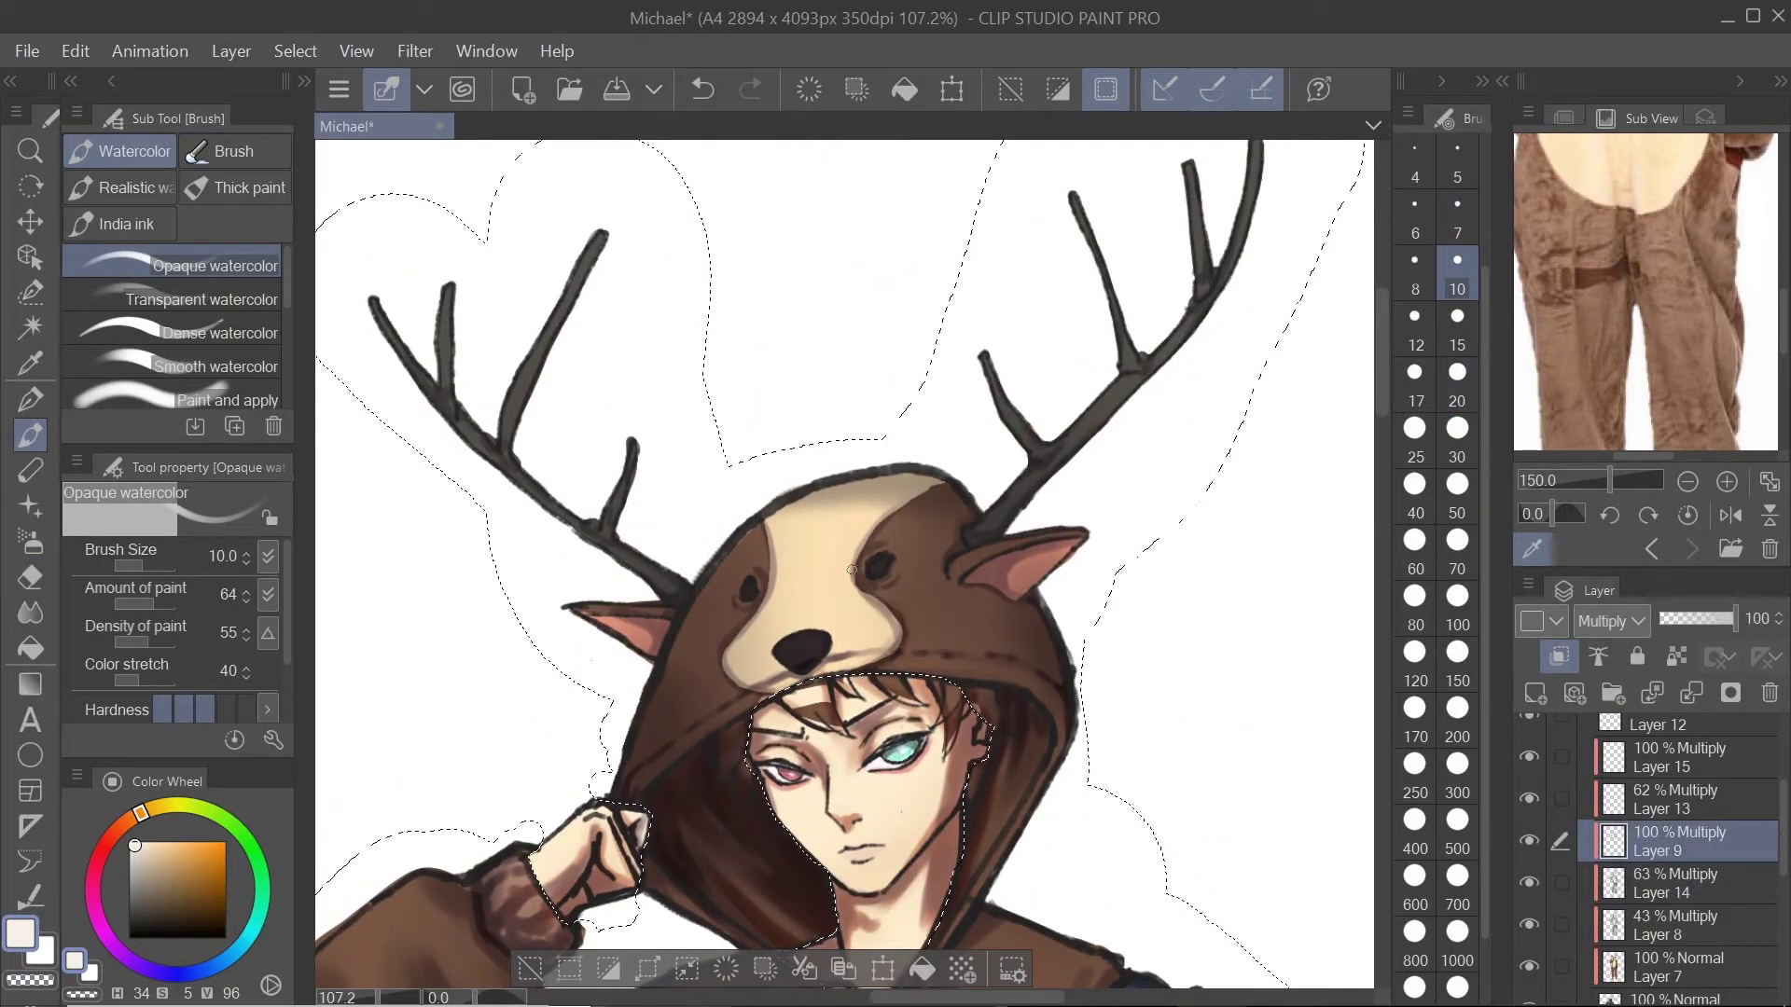
left_click(827, 637, "alt")
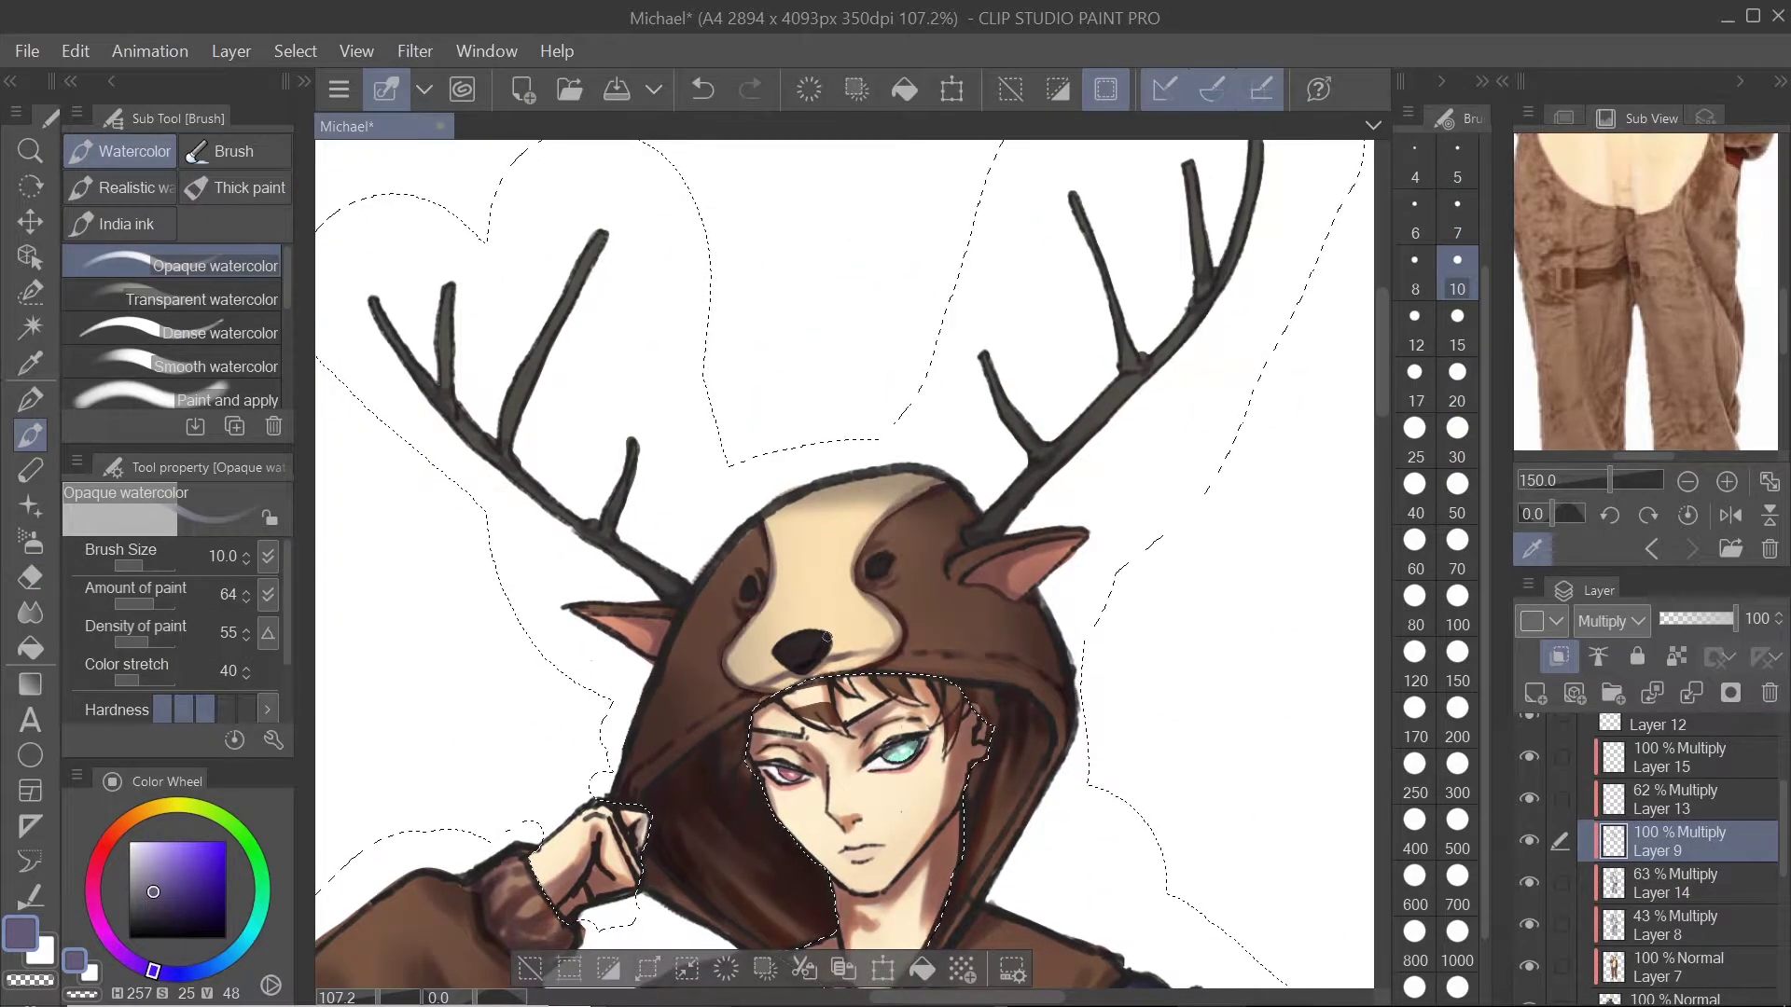
scroll(822, 635, "up", 2)
key("alt+]")
key("alt+]")
key("alt+]")
left_click(1166, 466, "alt")
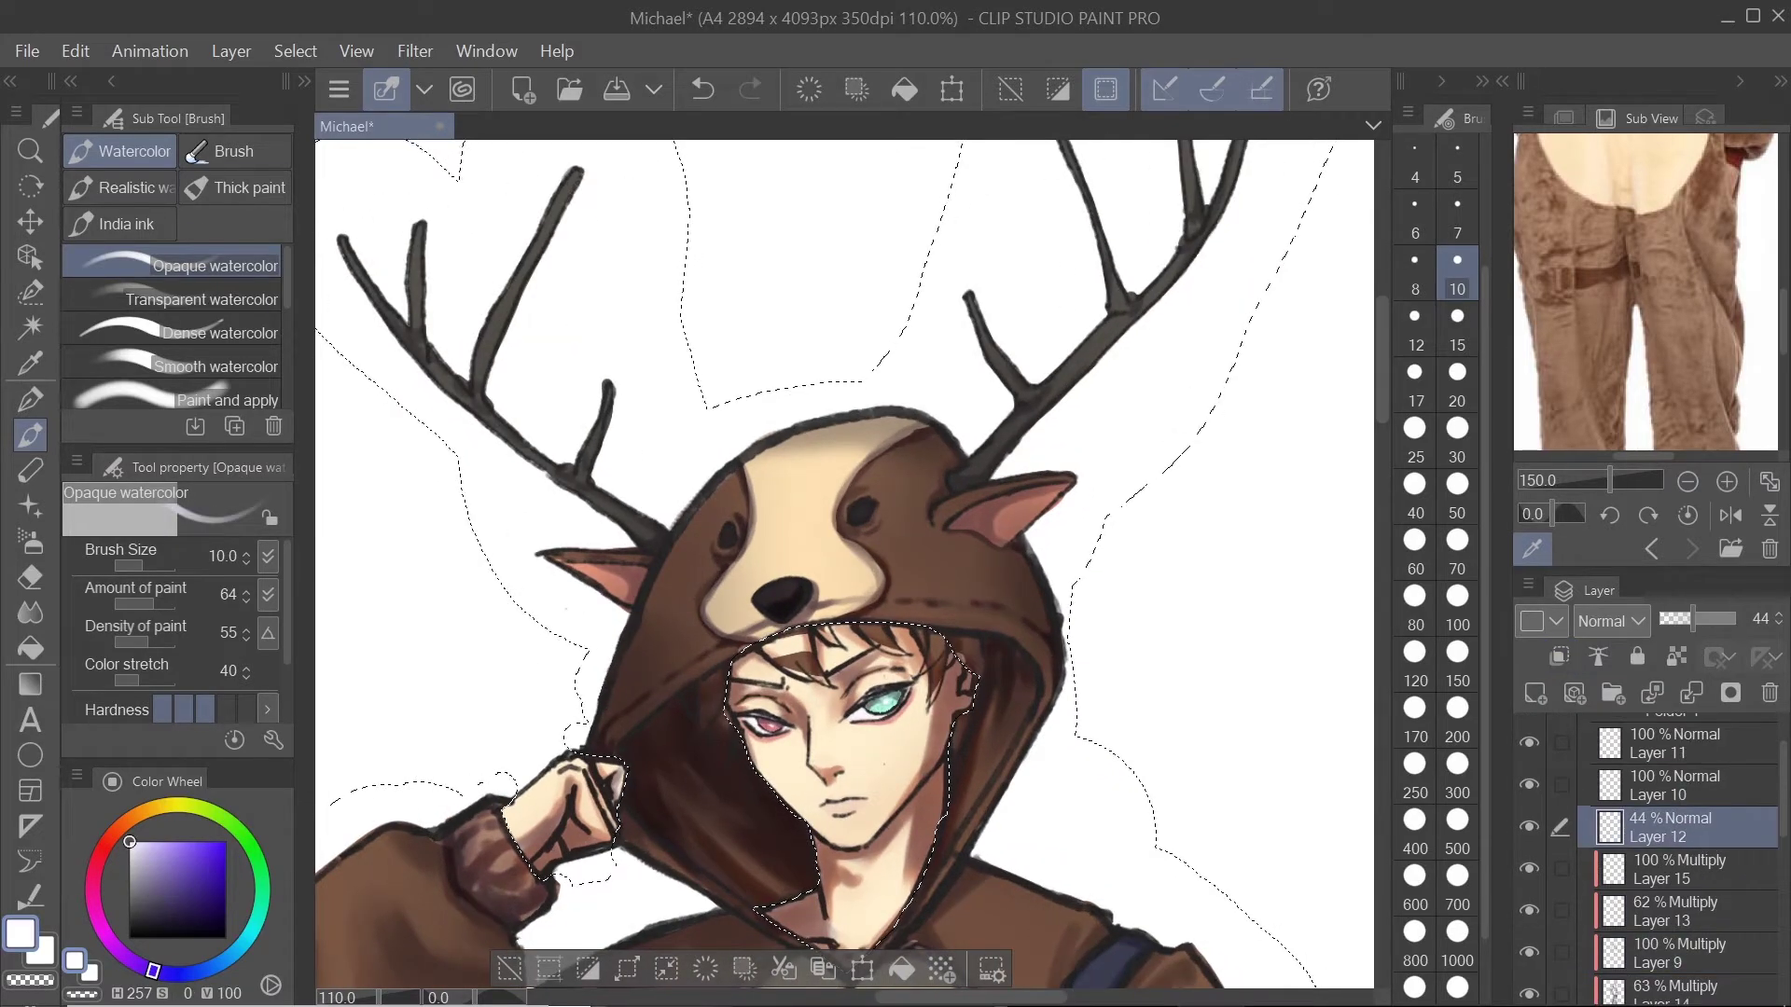
Step: Paint thin highlights around the hood's cream face patch and along an antler at brush size 7
scroll(932, 690, "up", 3)
key("bracketleft")
key("bracketleft")
scroll(958, 711, "down", 1)
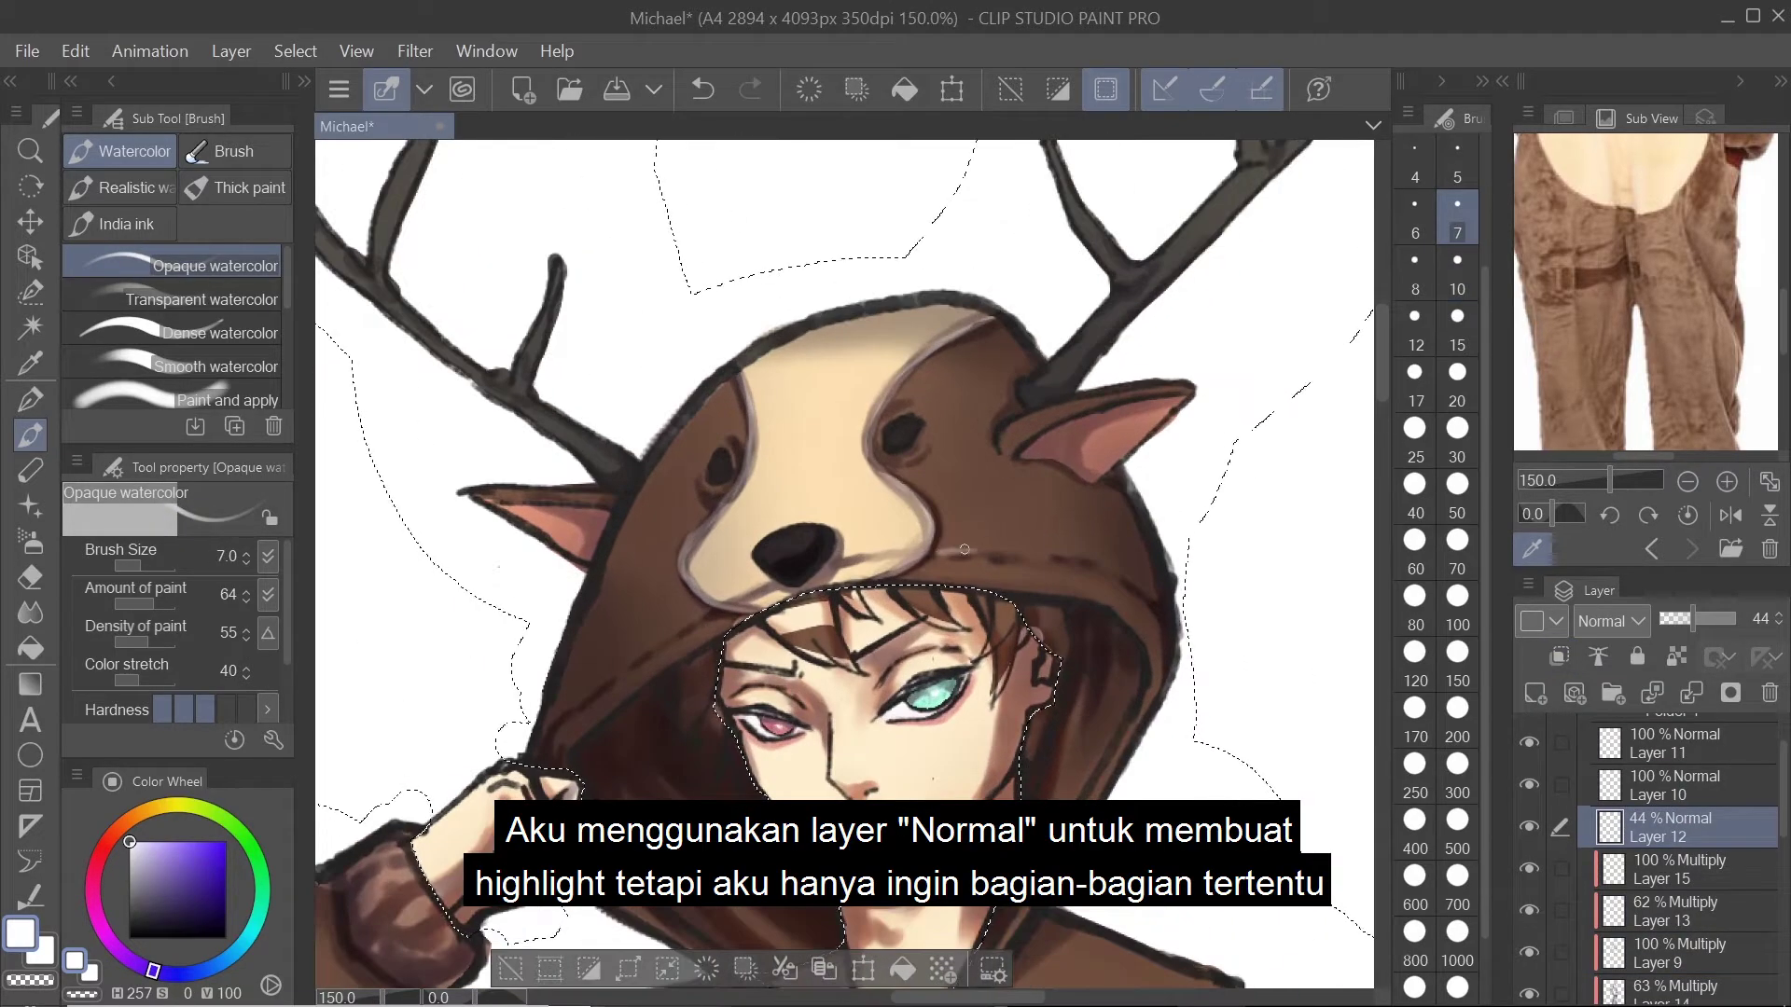
mouse_move(708, 613)
left_mouse_down()
mouse_move(707, 970)
mouse_move(746, 932)
left_mouse_up()
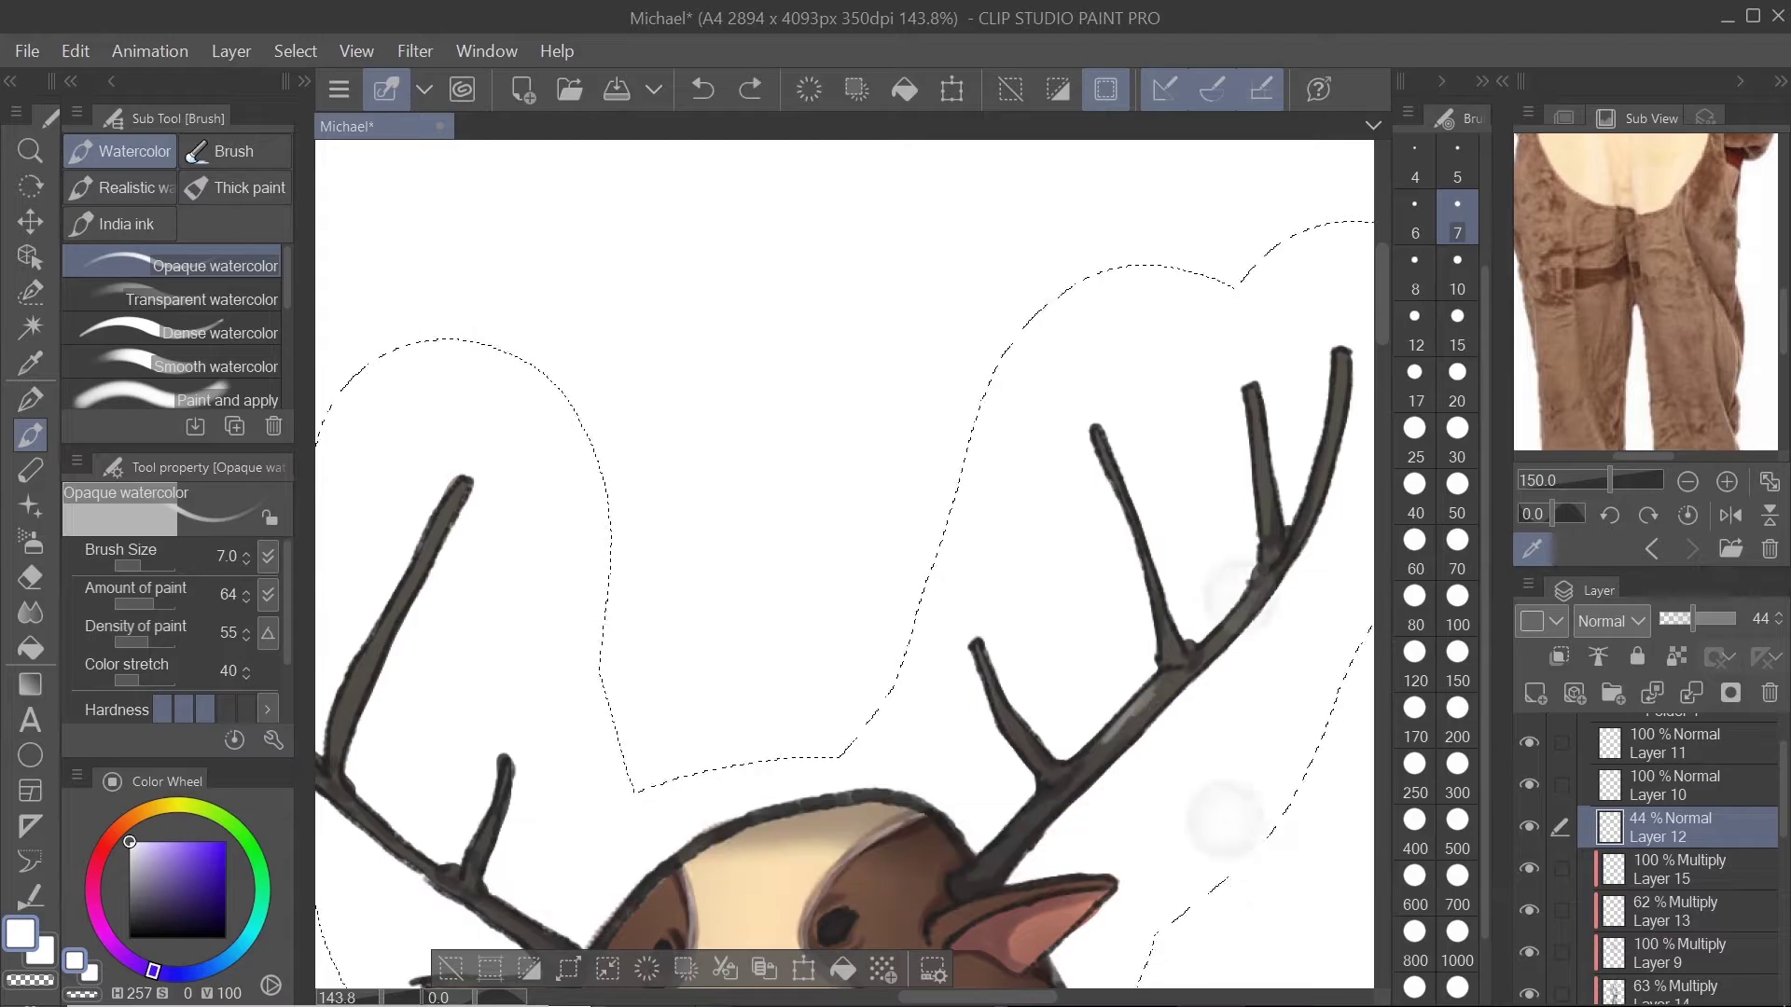
Step: Shade the paper rolls behind the arm on Multiply Layer 8 with Oil paint at size 30, and switch to Blend on Layer 14
scroll(839, 560, "up", 2)
left_click(235, 187)
left_click(224, 366)
key("bracketleft")
key("bracketleft")
scroll(844, 560, "down", 8)
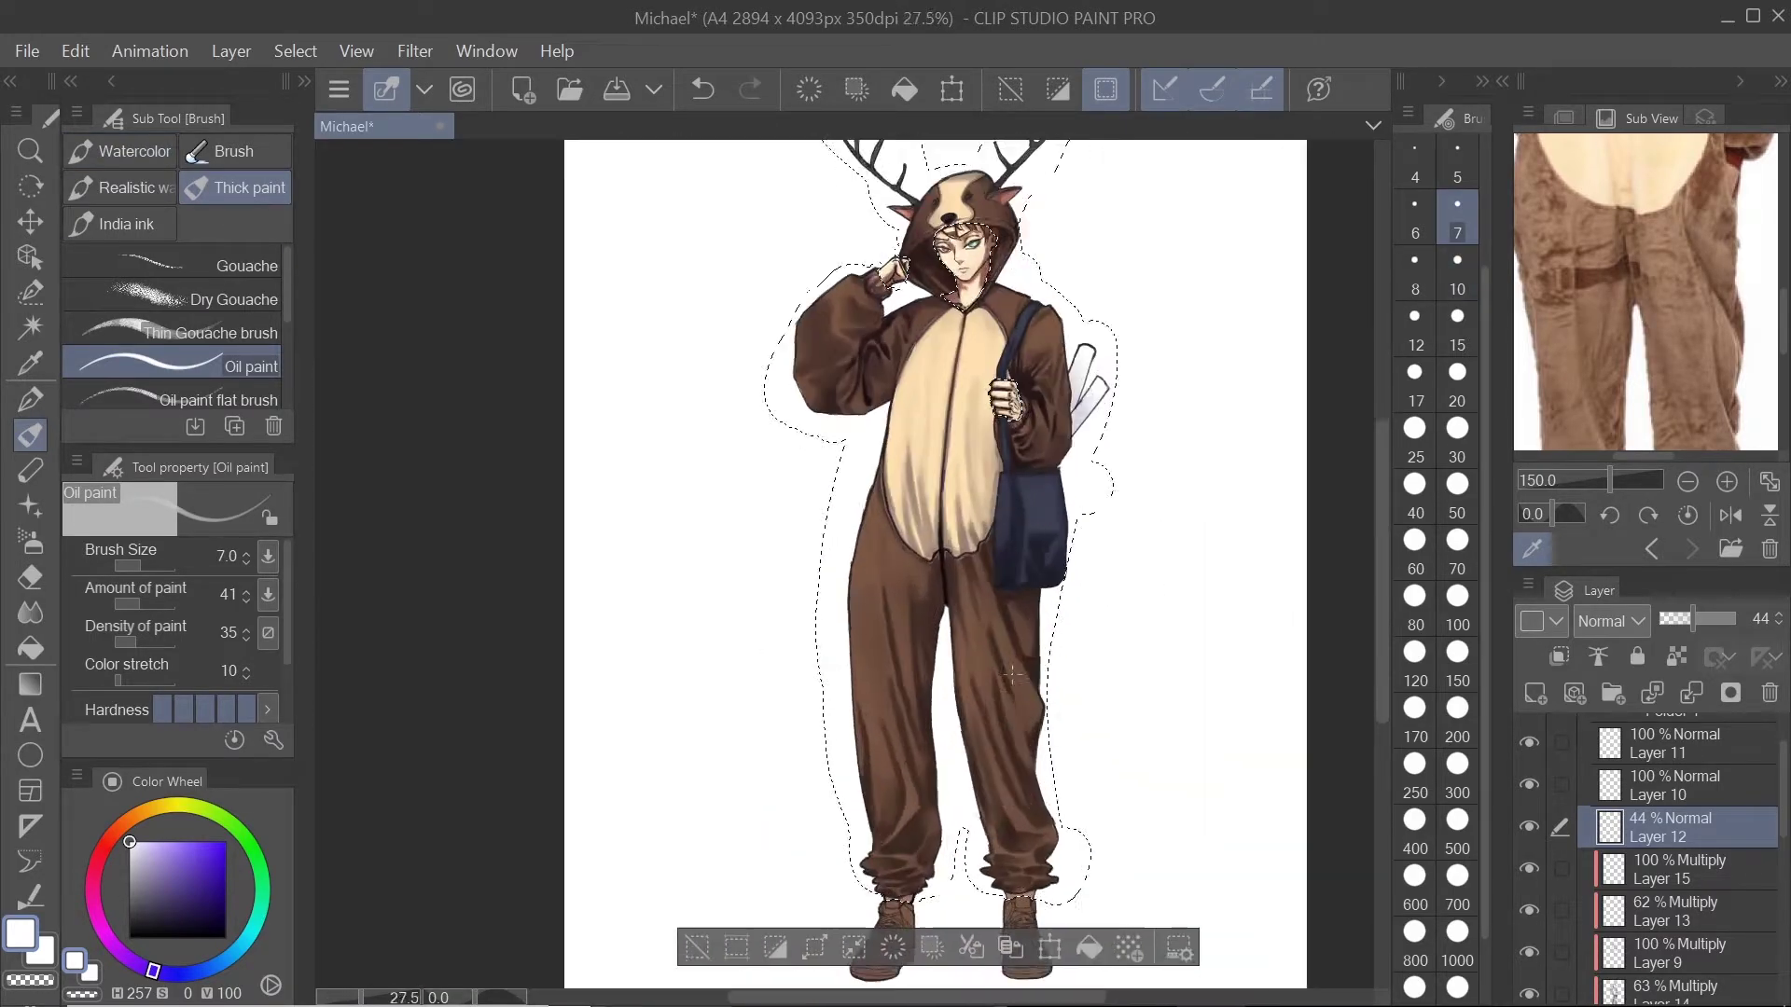
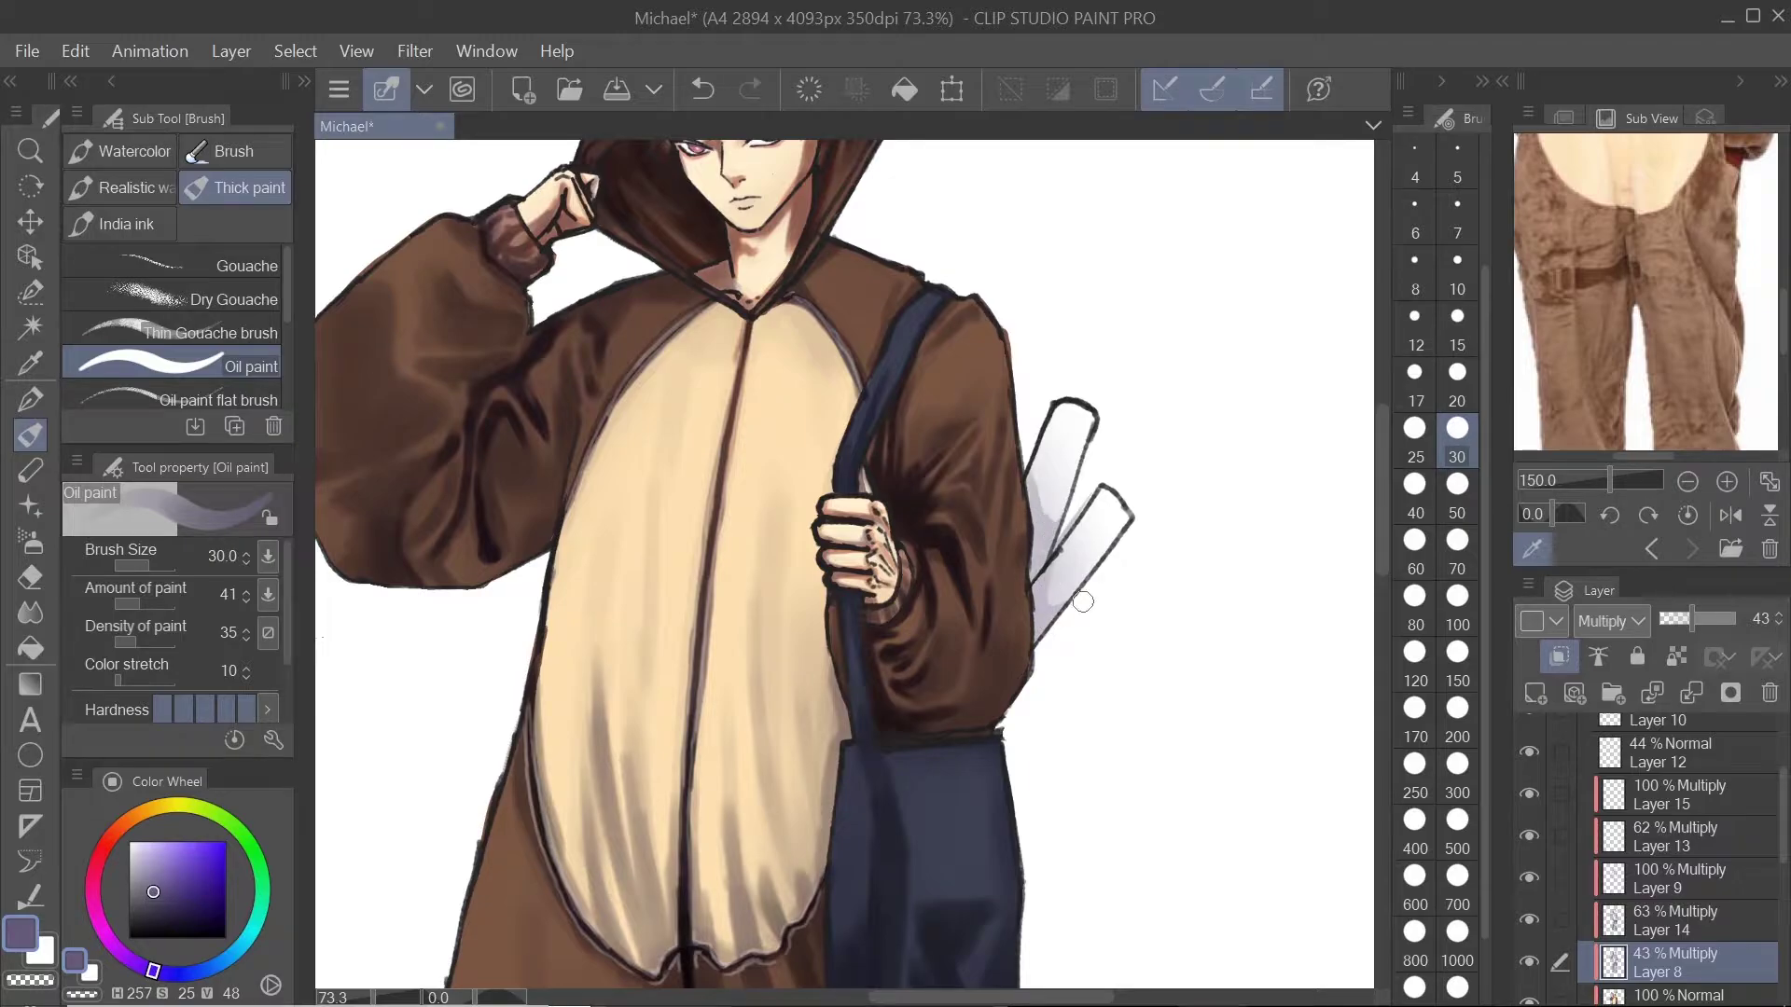
key("alt+bracketright")
key("j")
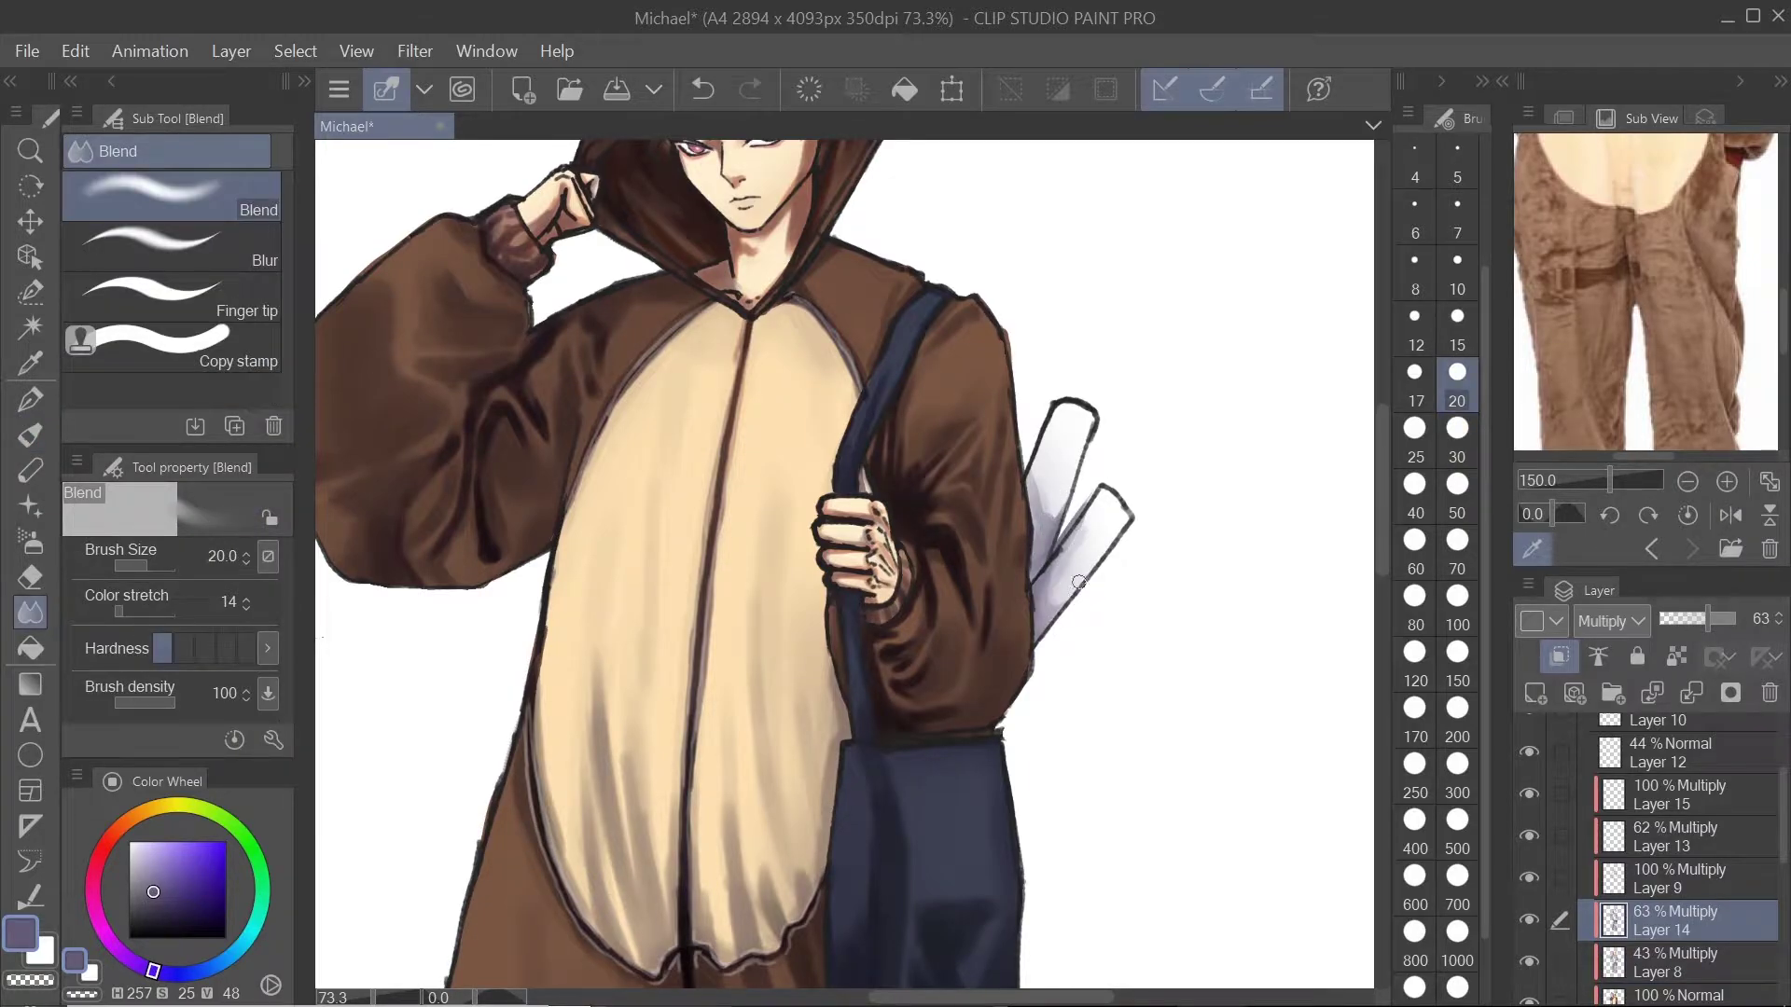
Step: Clean up the linework around the hand gripping the bag strap on Layer 3 with the Hard eraser at size 15
scroll(1078, 582, "up", 5)
scroll(1638, 897, "up", 3)
left_click(1670, 734)
key("e")
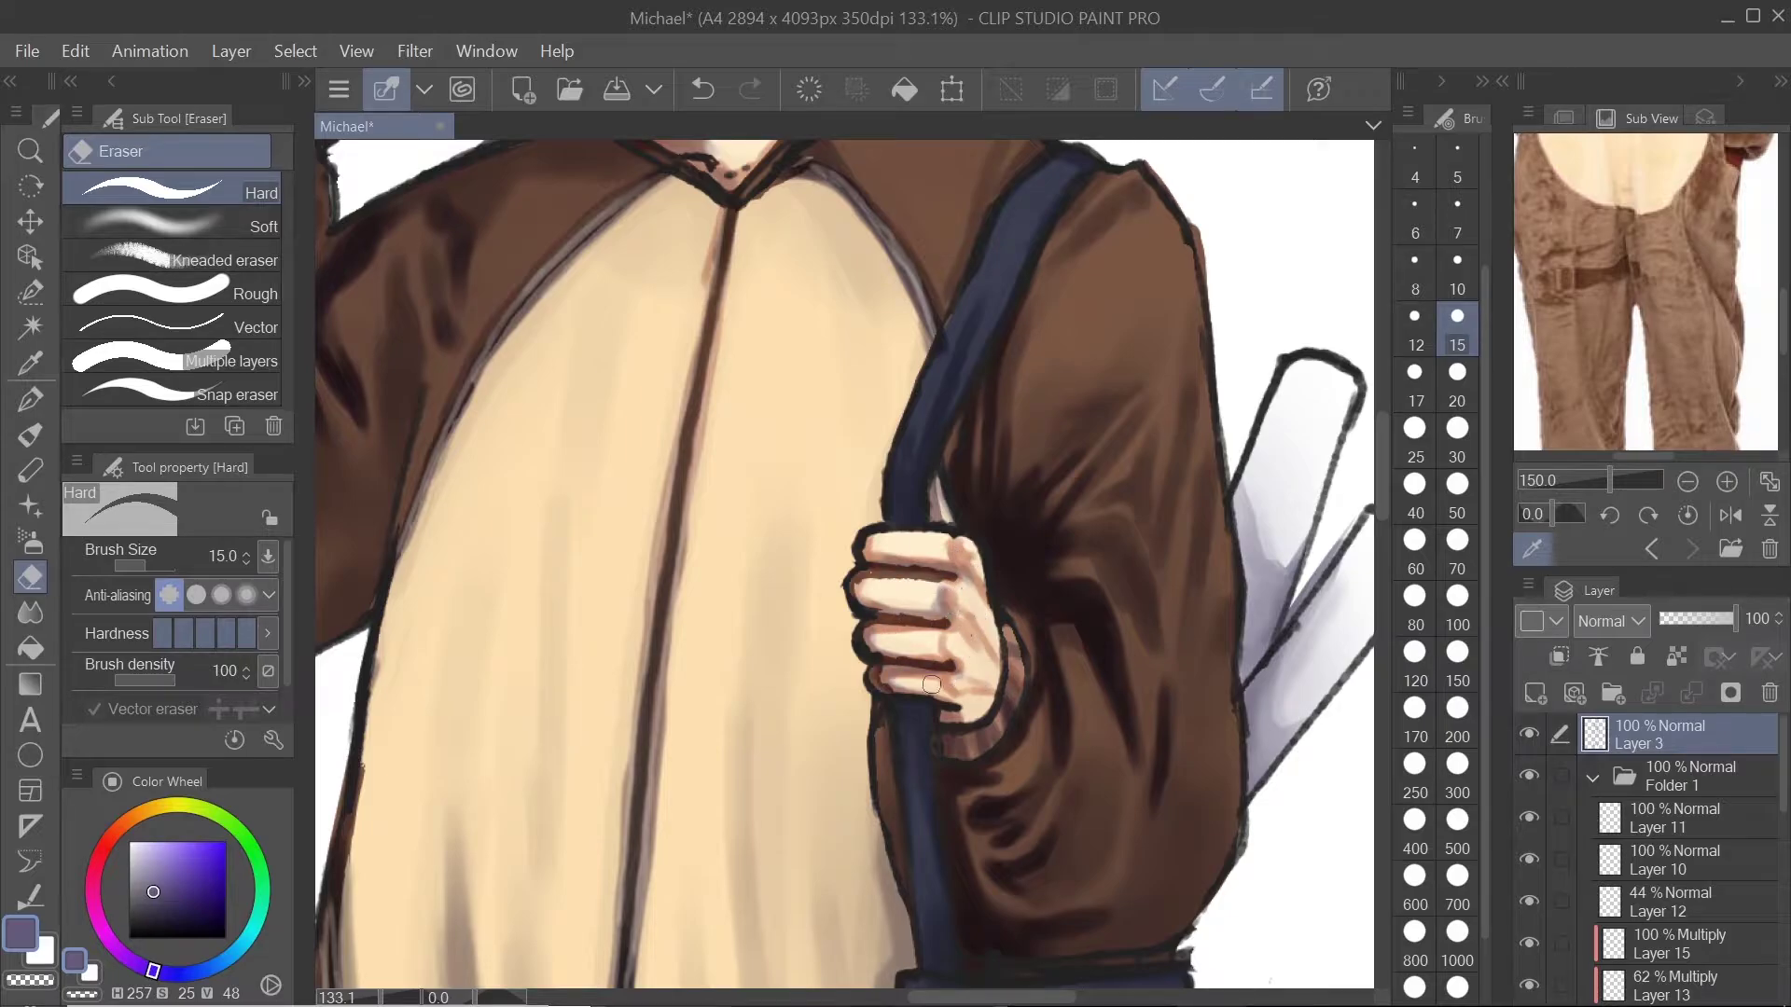
scroll(931, 684, "down", 2)
scroll(931, 685, "up", 3)
left_click(1669, 901)
key("b")
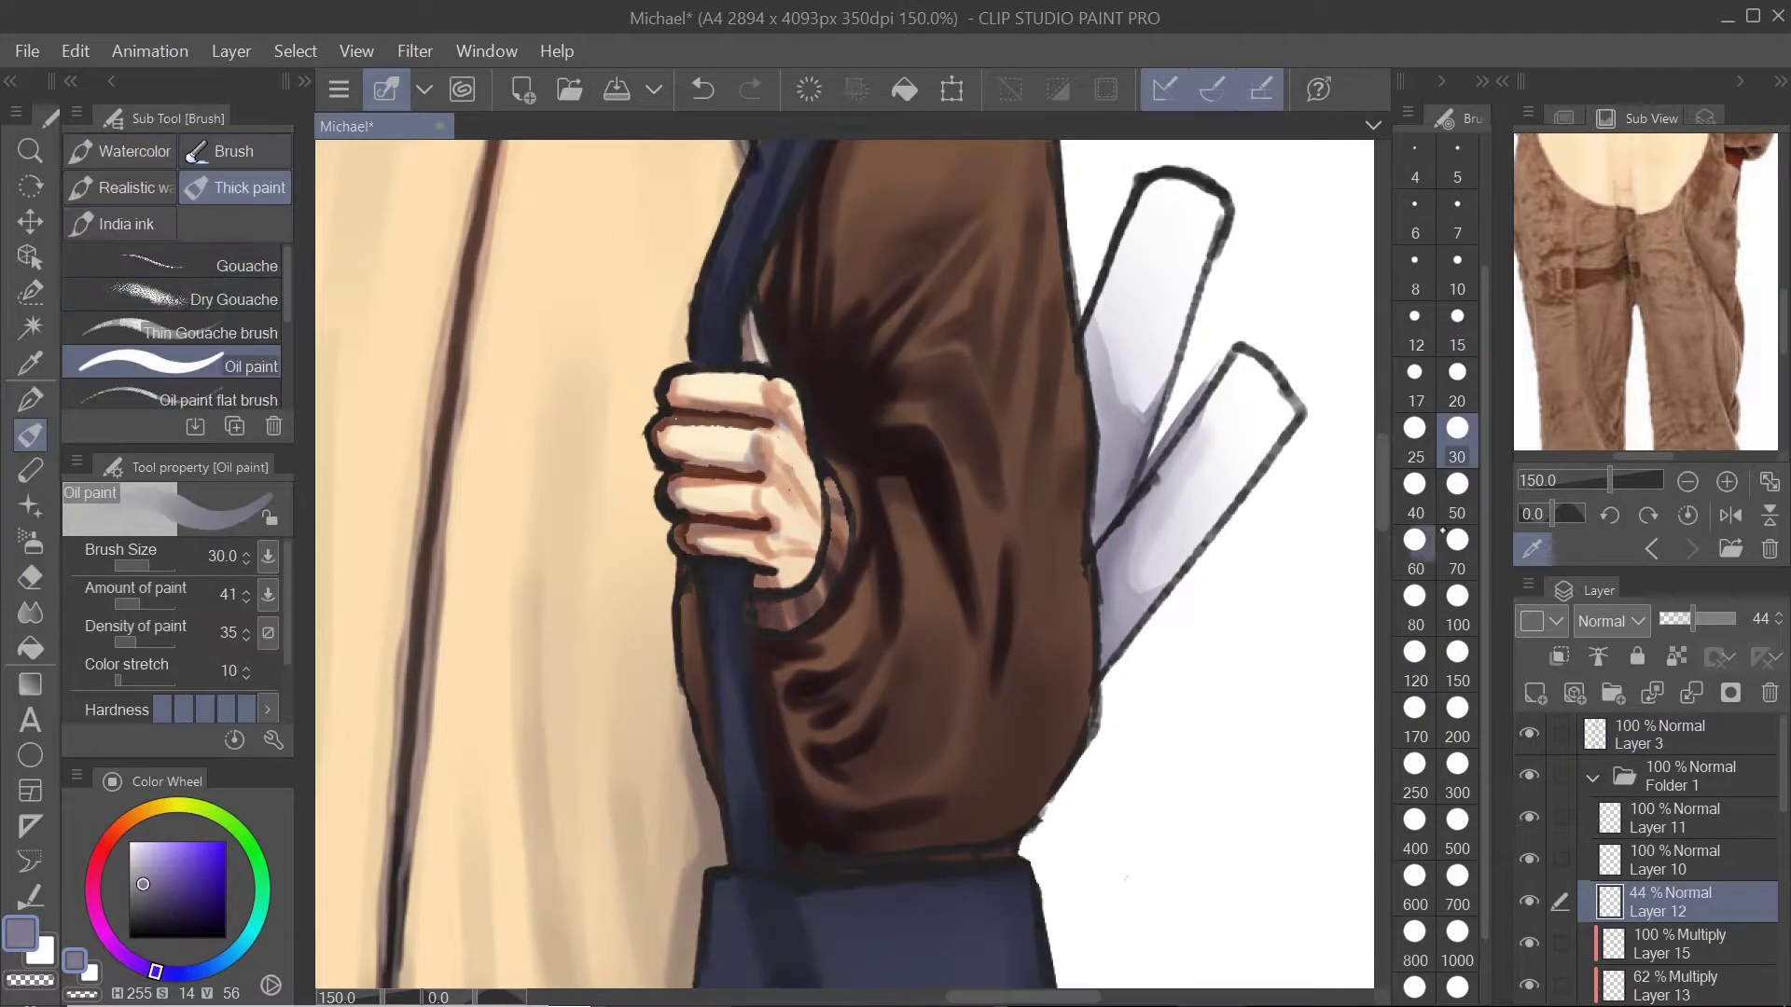
left_click(1457, 373)
left_click(1670, 734)
scroll(1248, 727, "down", 7)
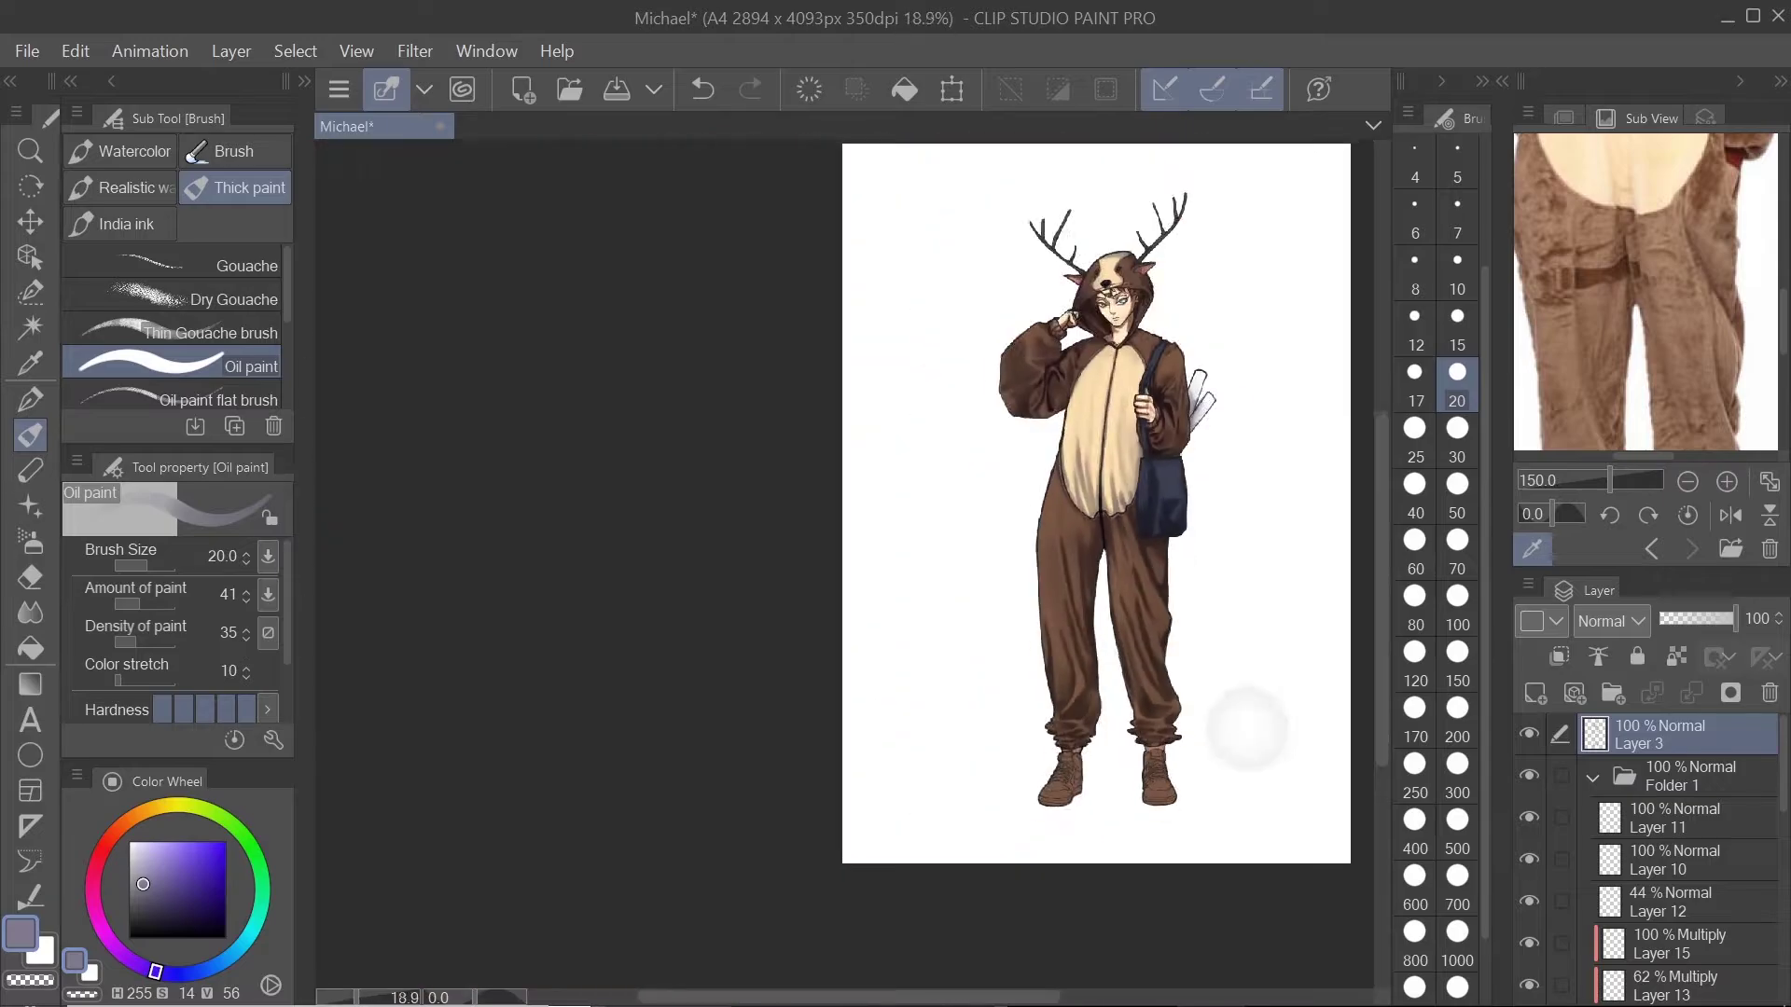
Step: Select Layer 7, sample a cream colour, and switch to the G-pen for colouring the shoes
scroll(1212, 774, "up", 6)
scroll(1669, 886, "down", 3)
left_click(1669, 930)
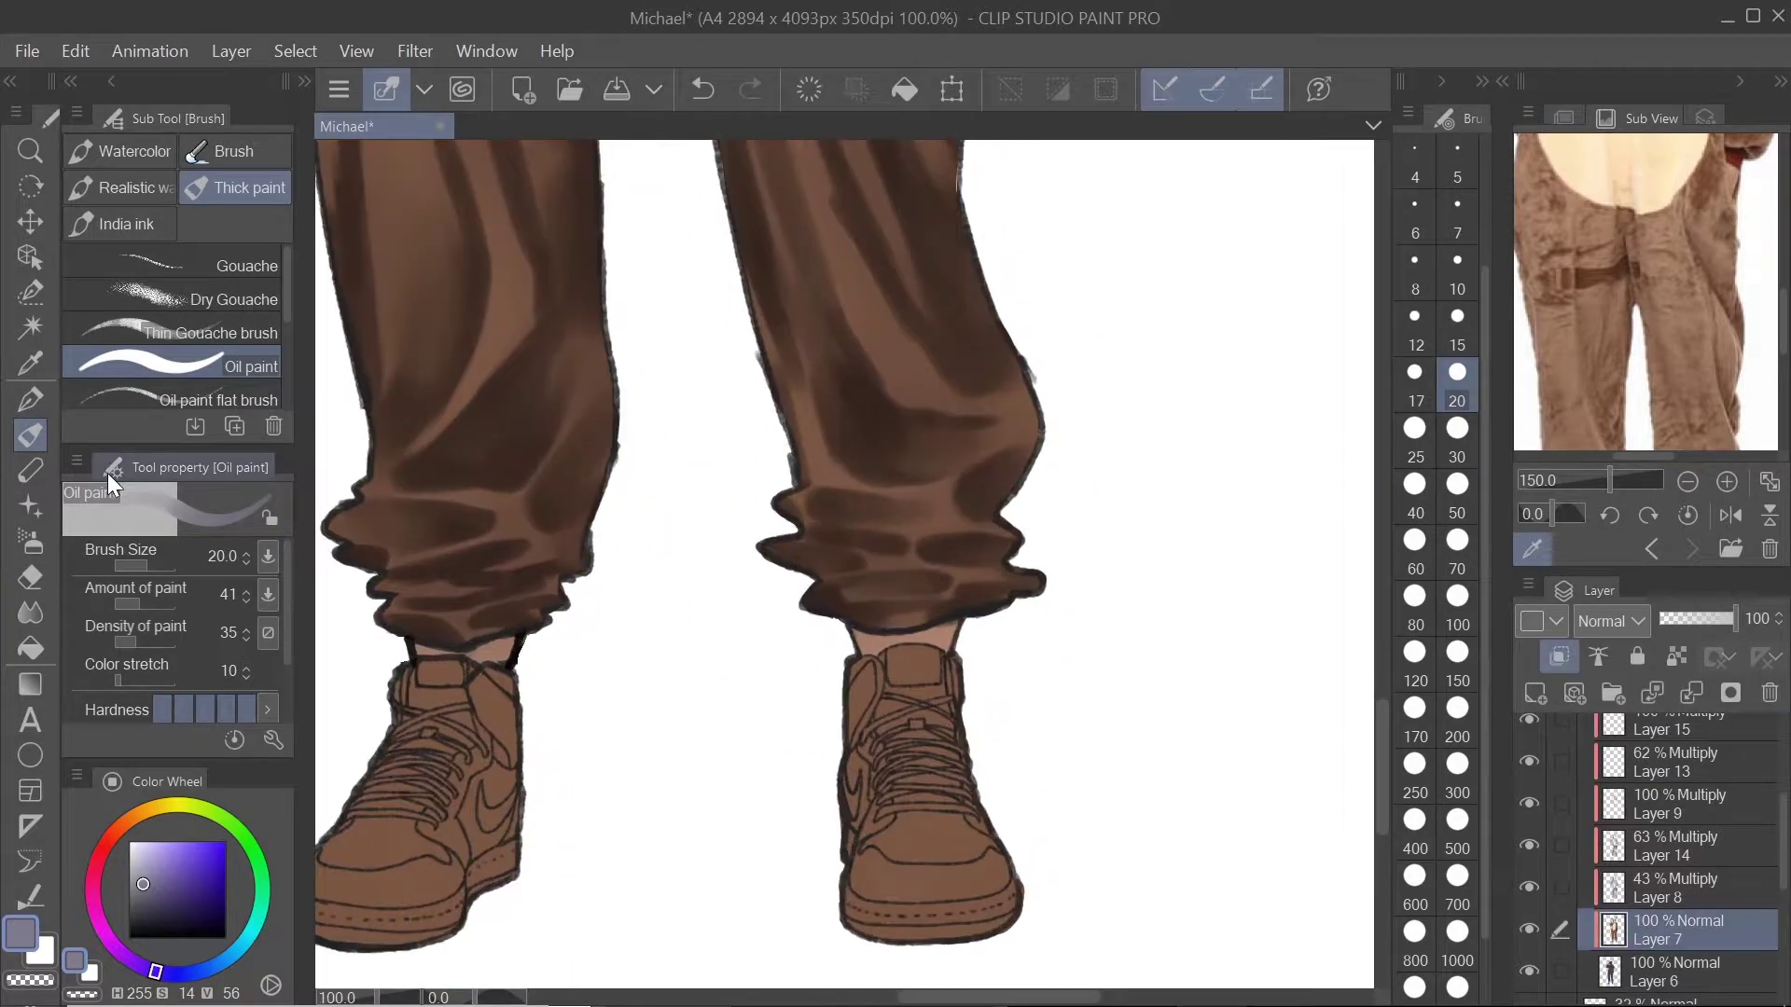
scroll(844, 559, "down", 5)
scroll(845, 326, "up", 4)
left_click(840, 308, "alt")
scroll(1119, 747, "down", 2)
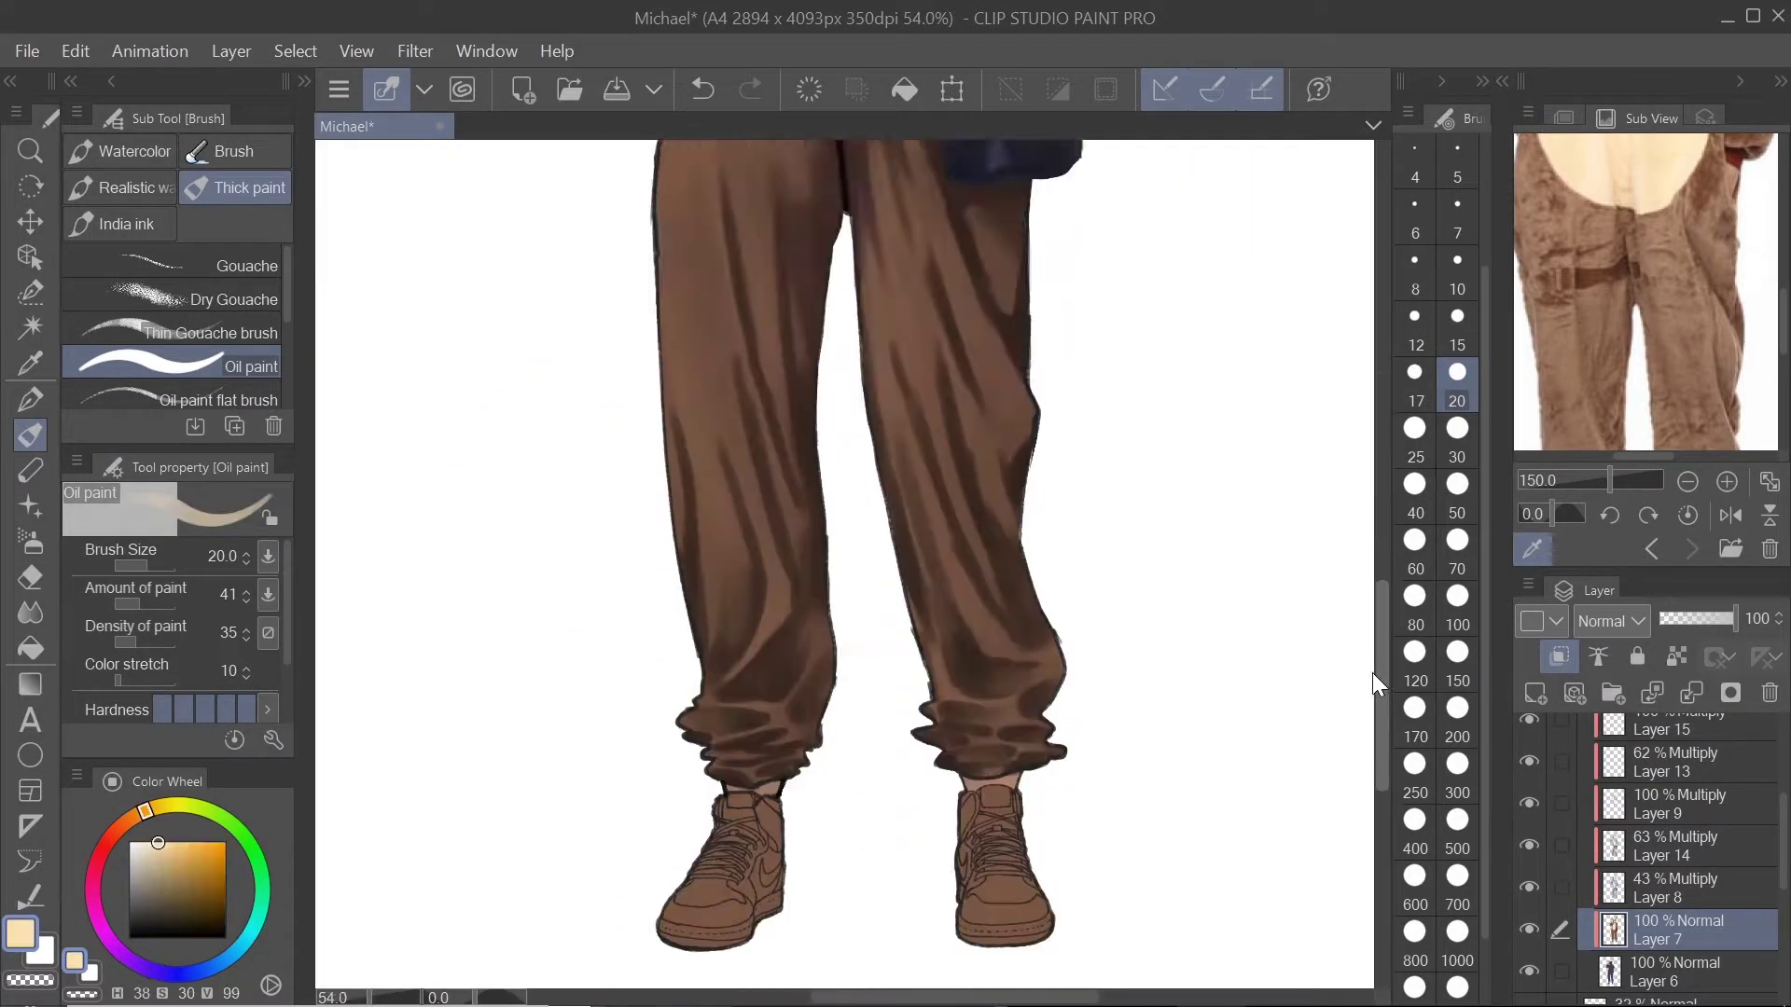
scroll(865, 737, "up", 3)
key("p")
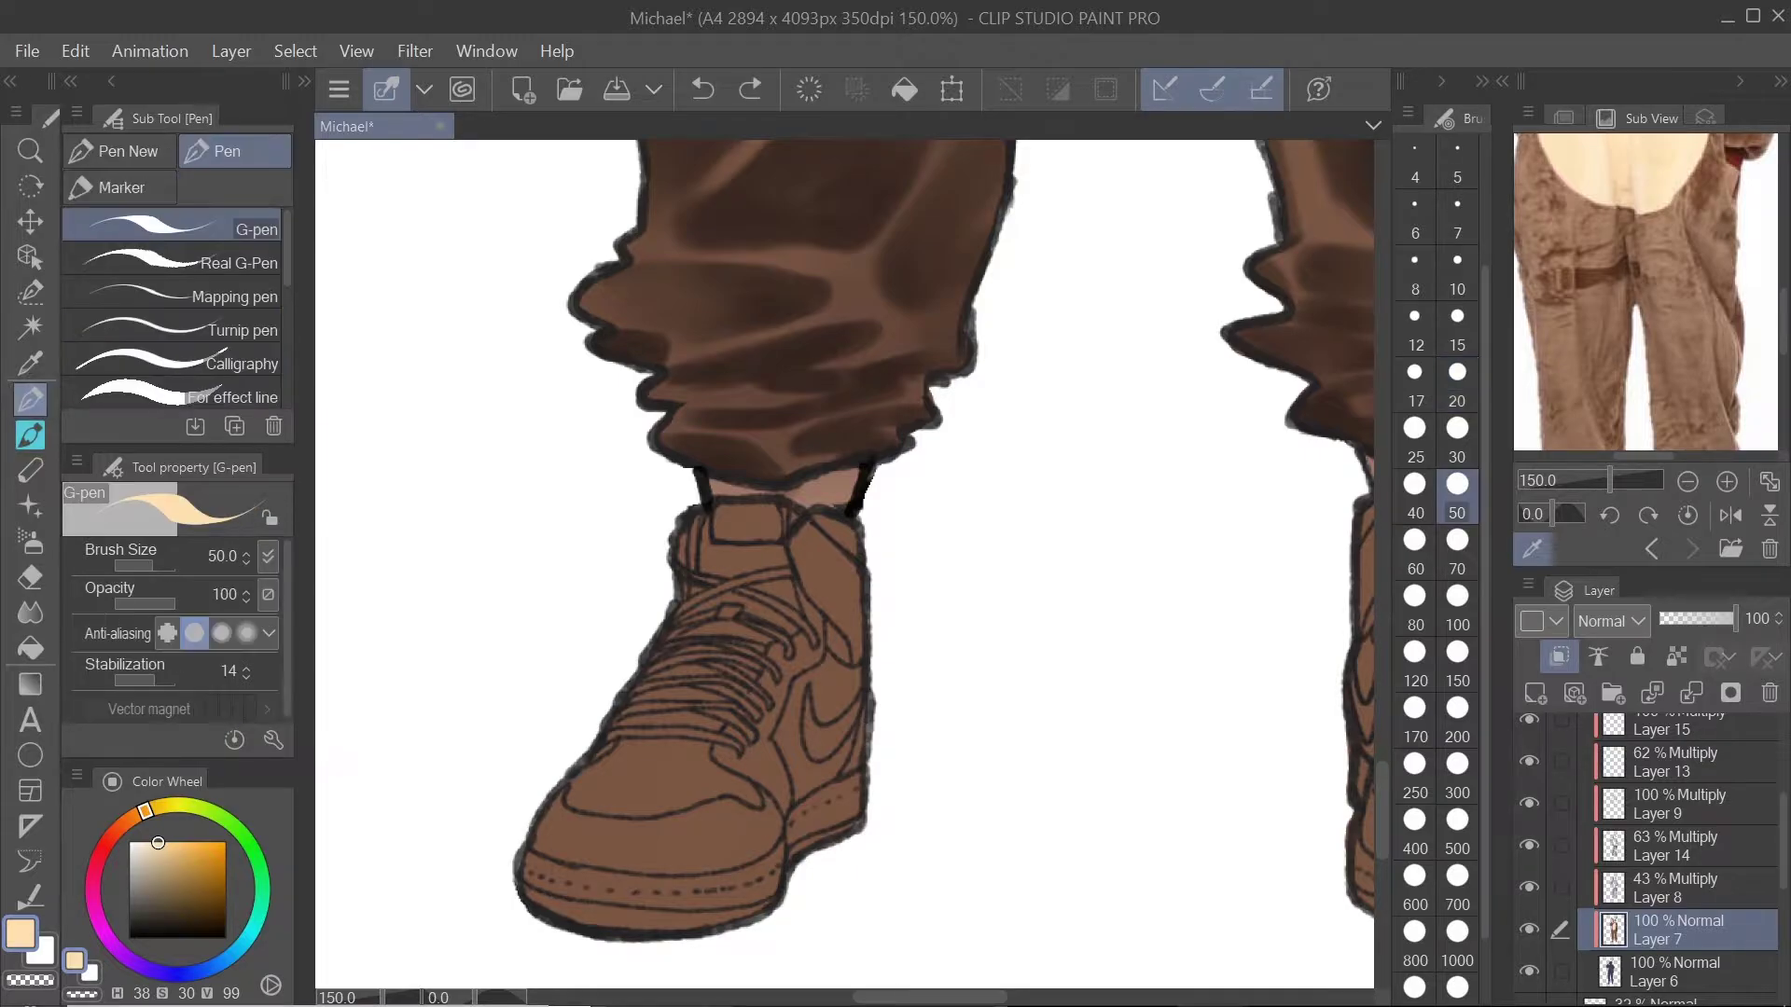
Step: Try outlining the first shoe's toe box in cream with the G-pen at size 20
scroll(844, 565, "up", 2)
mouse_move(807, 646)
left_mouse_down()
mouse_move(969, 640)
mouse_move(947, 649)
mouse_move(974, 658)
mouse_move(805, 824)
mouse_move(907, 635)
left_mouse_up()
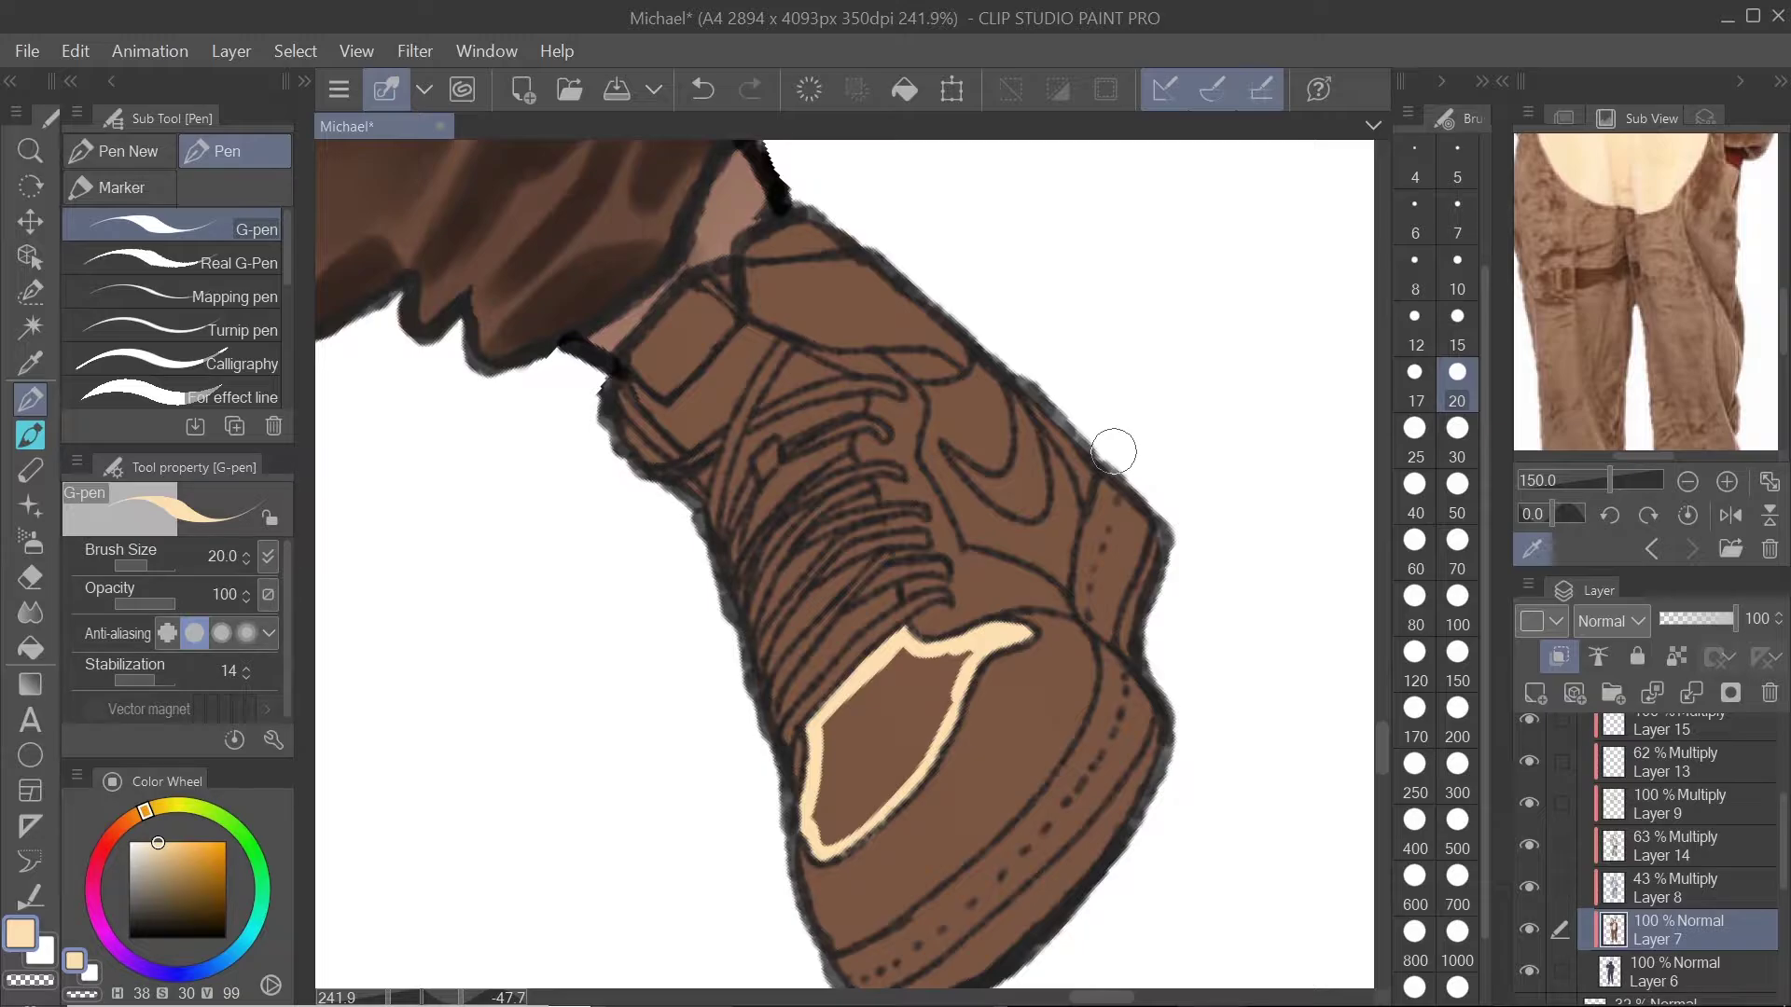
key("ctrl+z")
Step: Swap to white and paint the first shoe's side panel above the swoosh with the G-pen at size 20
key("x")
scroll(844, 564, "down", 4)
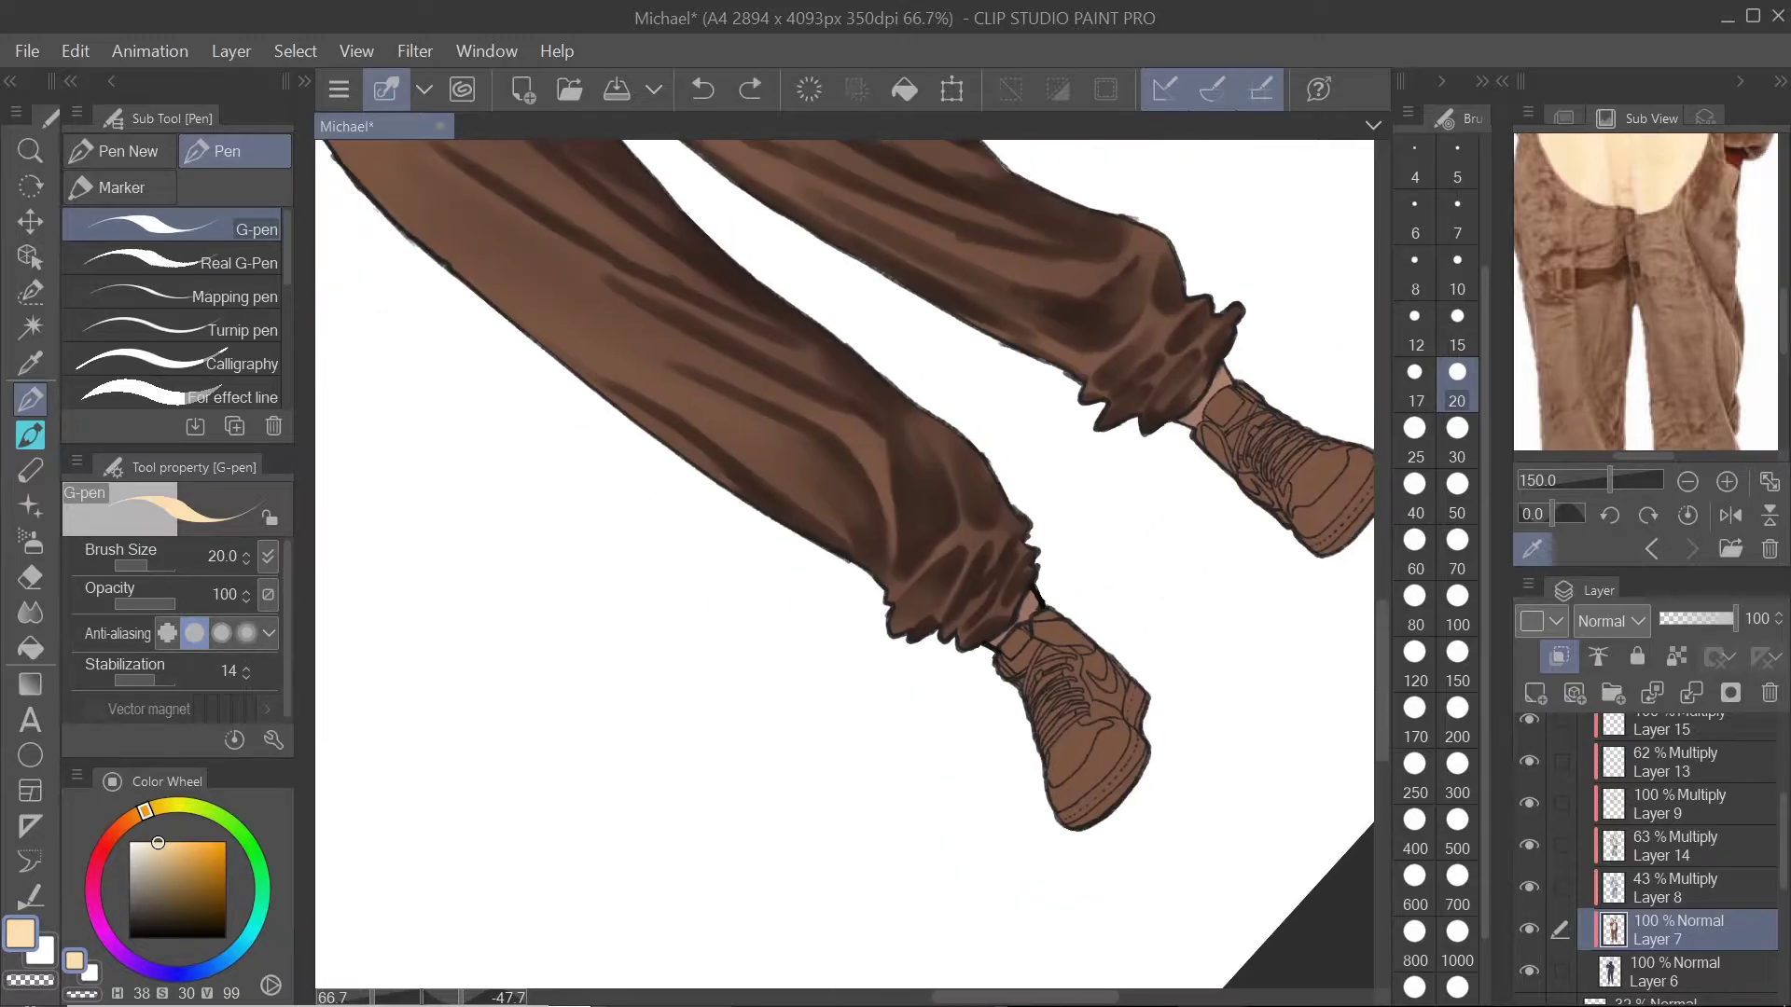
scroll(844, 564, "up", 2)
scroll(982, 622, "up", 2)
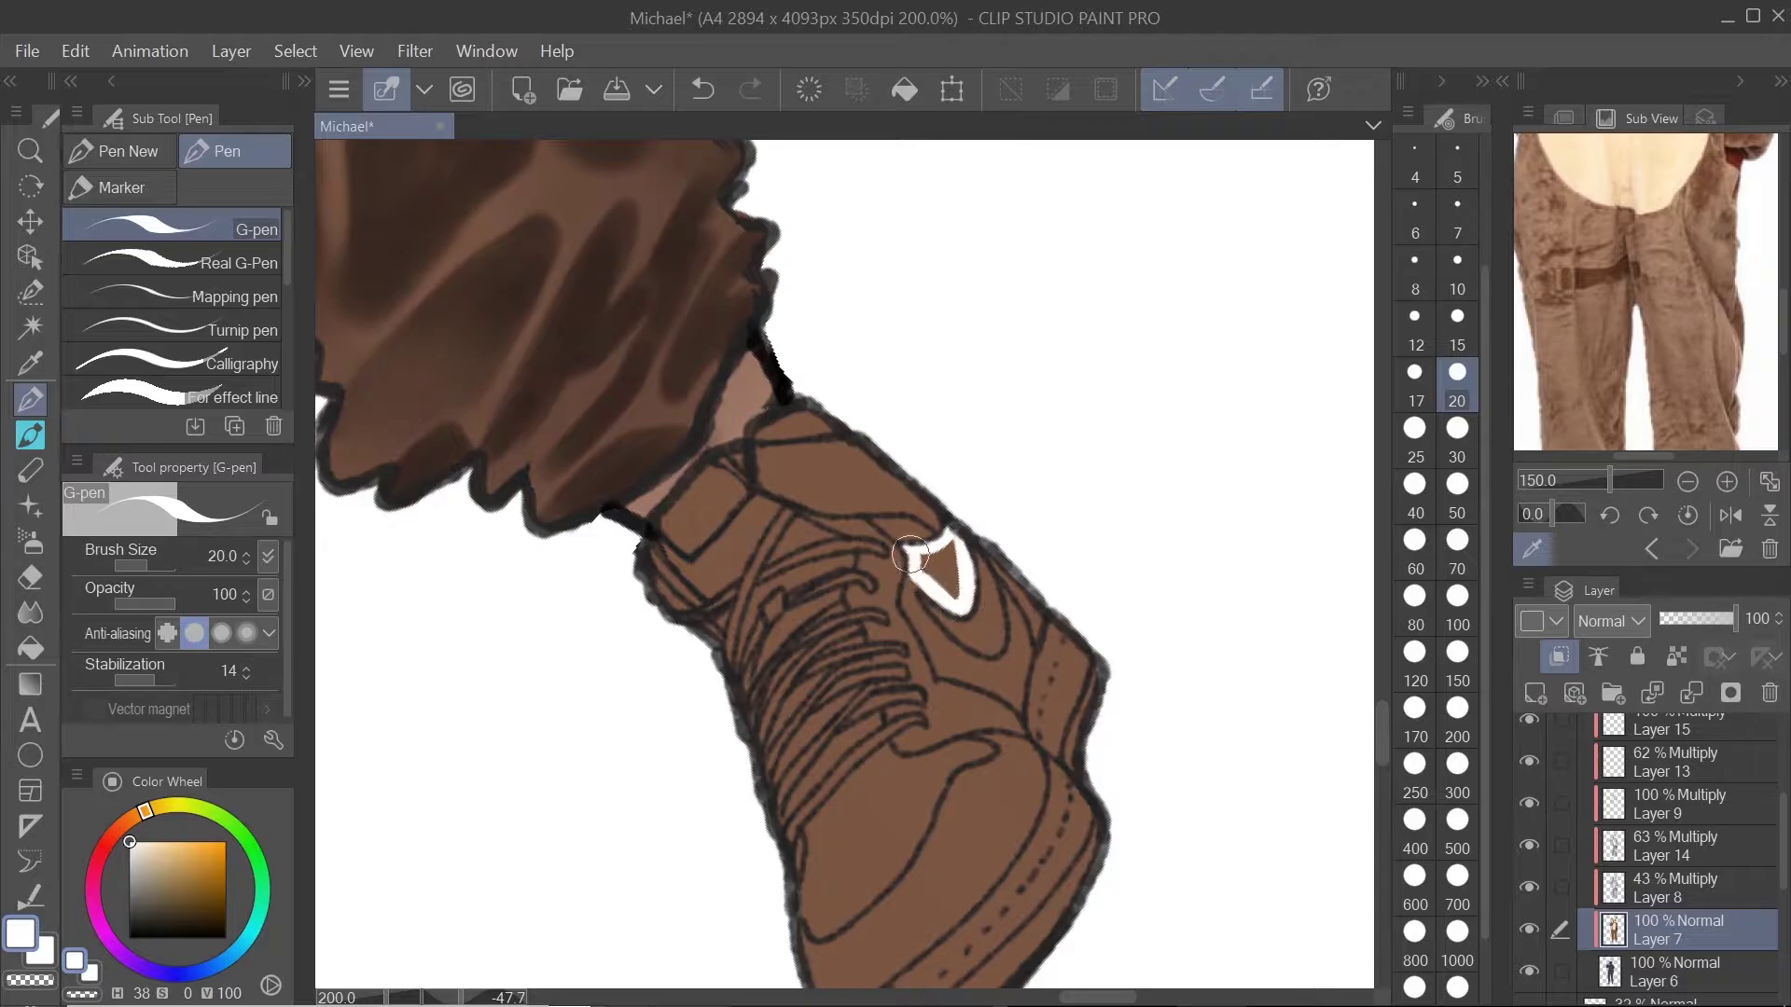
mouse_move(1048, 686)
left_mouse_down()
mouse_move(1068, 653)
mouse_move(1054, 802)
mouse_move(989, 644)
mouse_move(807, 869)
left_mouse_up()
left_click_drag(1006, 653, 763, 852)
Step: Fill the first shoe's midsole white at size 30, and finish the white panel around the swoosh at size 15
left_click(1457, 494)
left_click(1457, 438)
left_click_drag(954, 731, 806, 862)
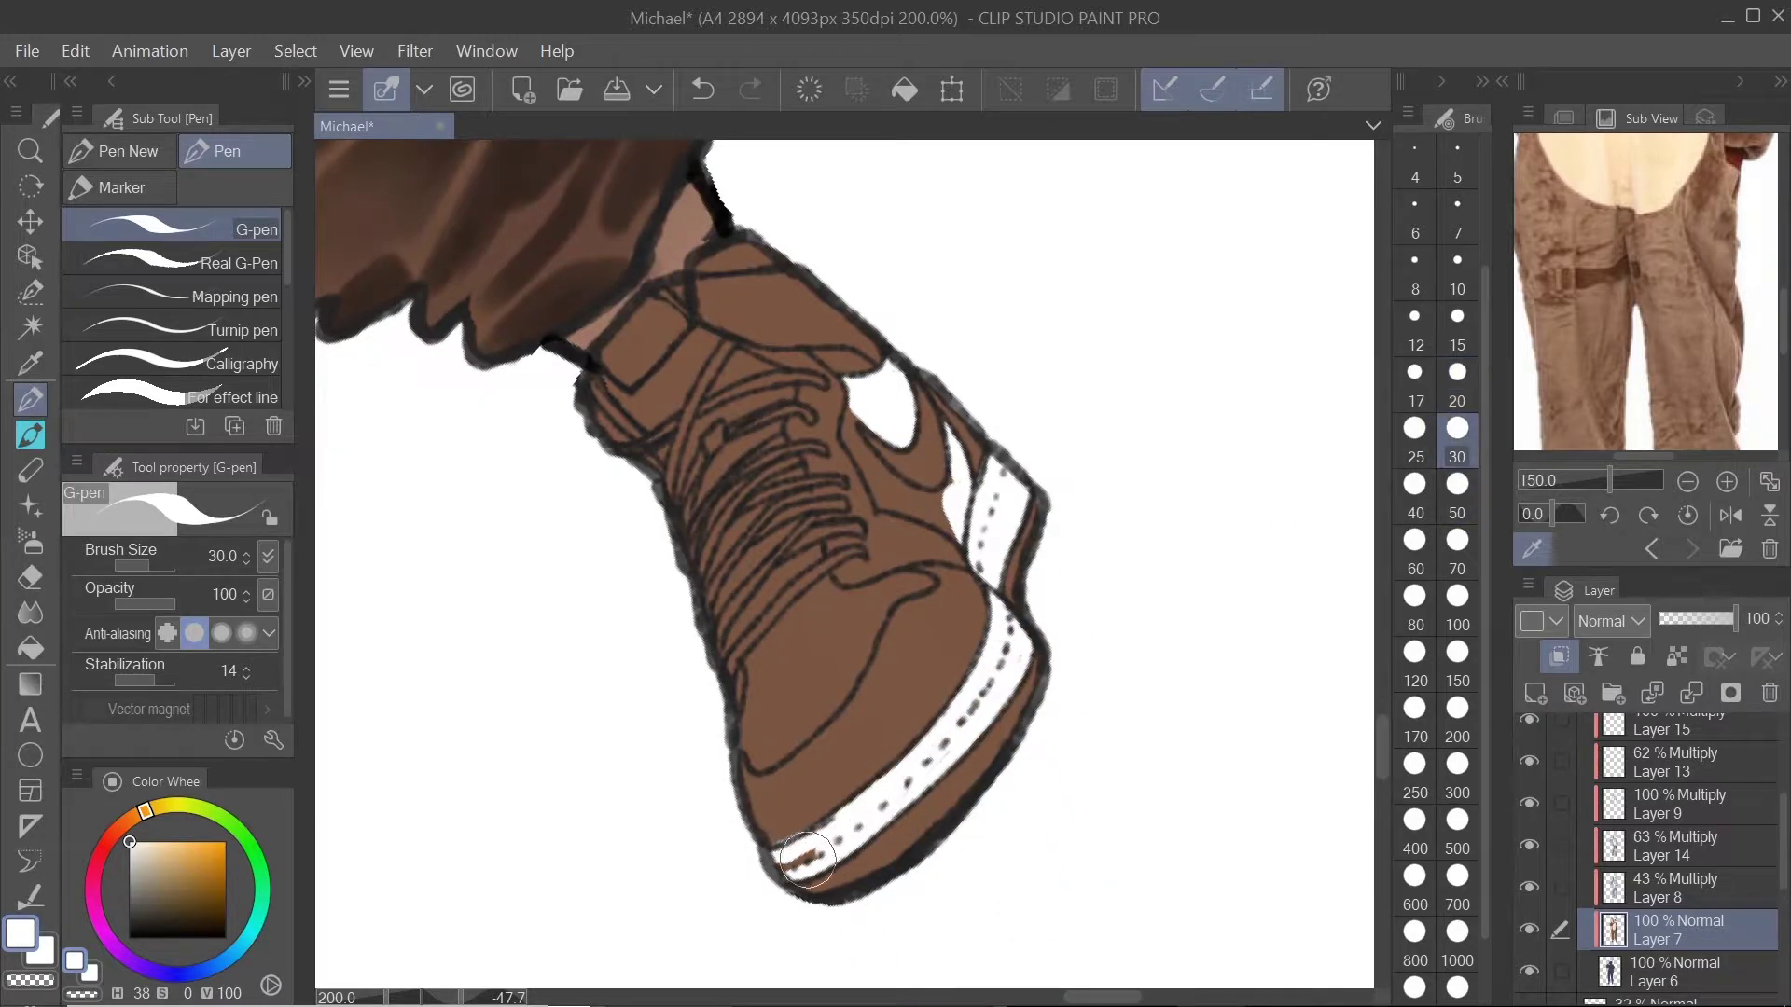
left_click_drag(907, 773, 886, 986)
left_click(1457, 328)
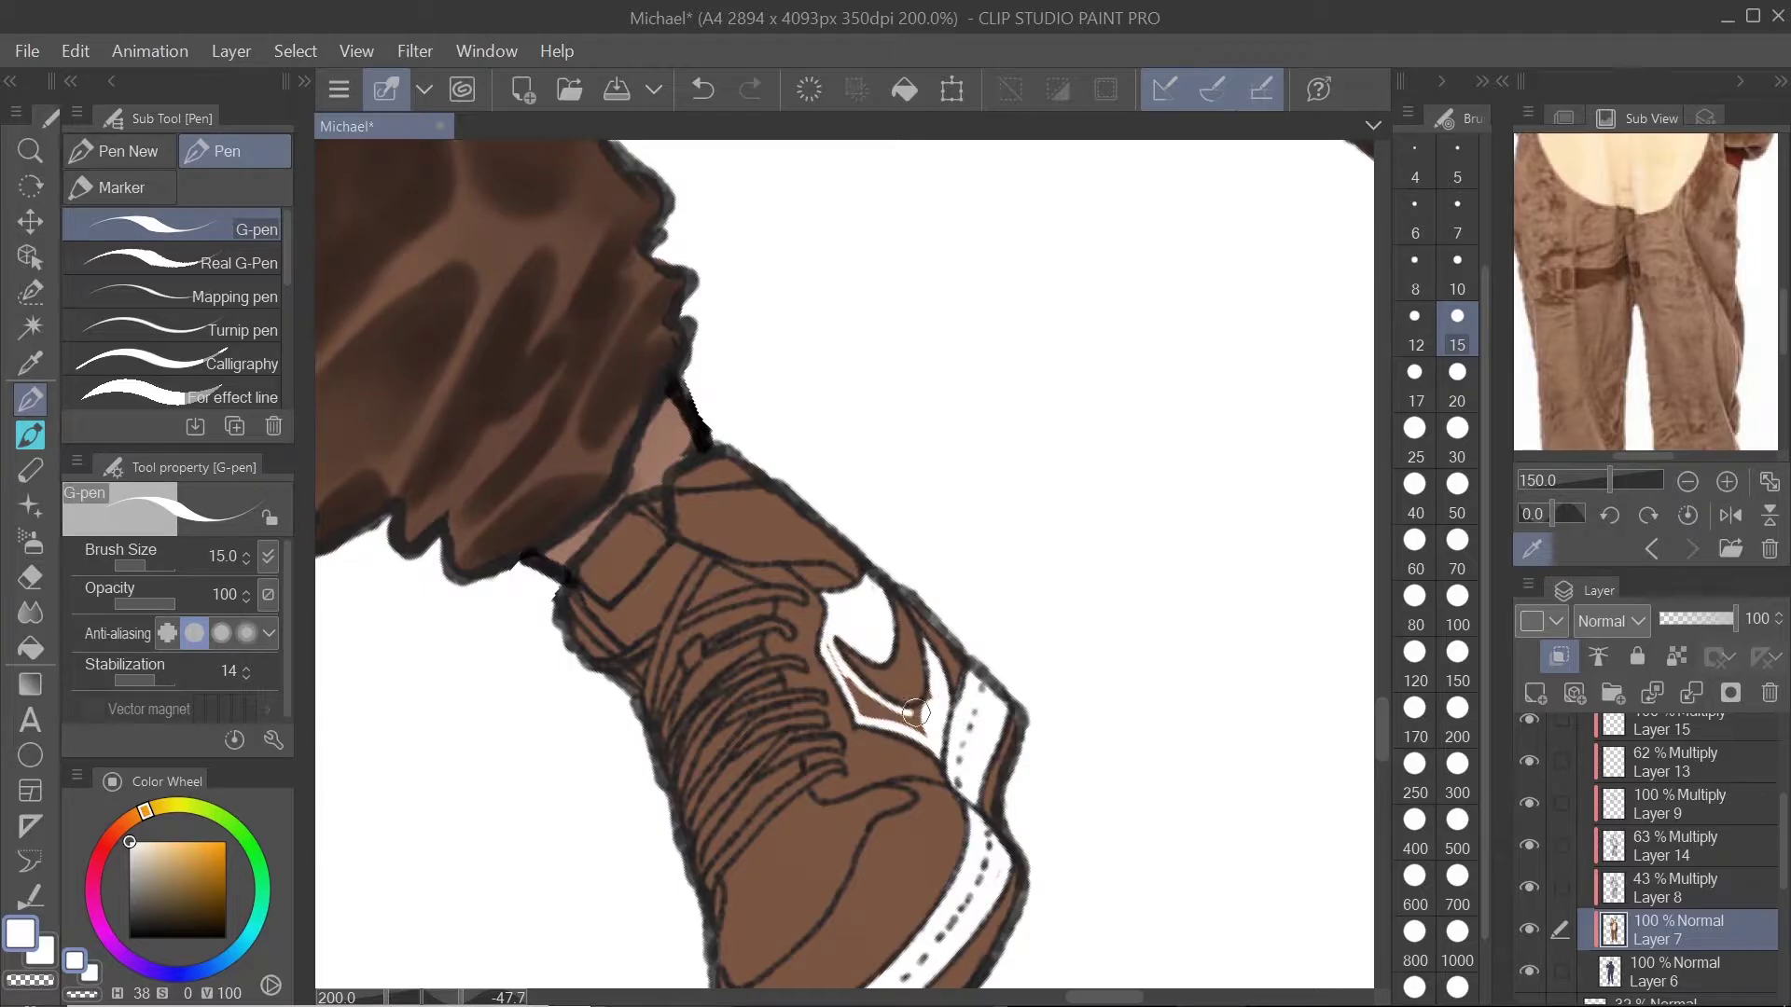
left_click_drag(925, 732, 936, 694)
Step: Sample the cream colour and fill the first shoe's ankle collar panels with the G-pen at size 20
scroll(935, 695, "down", 1)
mouse_move(597, 308)
left_mouse_down()
mouse_move(933, 839)
mouse_move(890, 671)
mouse_move(755, 608)
left_mouse_up()
left_click(840, 559, "alt")
mouse_move(766, 644)
left_mouse_down()
mouse_move(802, 657)
mouse_move(731, 579)
left_mouse_up()
left_click(1457, 485)
left_click(1457, 371)
scroll(764, 646, "down", 1)
scroll(690, 736, "up", 2)
left_click_drag(886, 485, 845, 643)
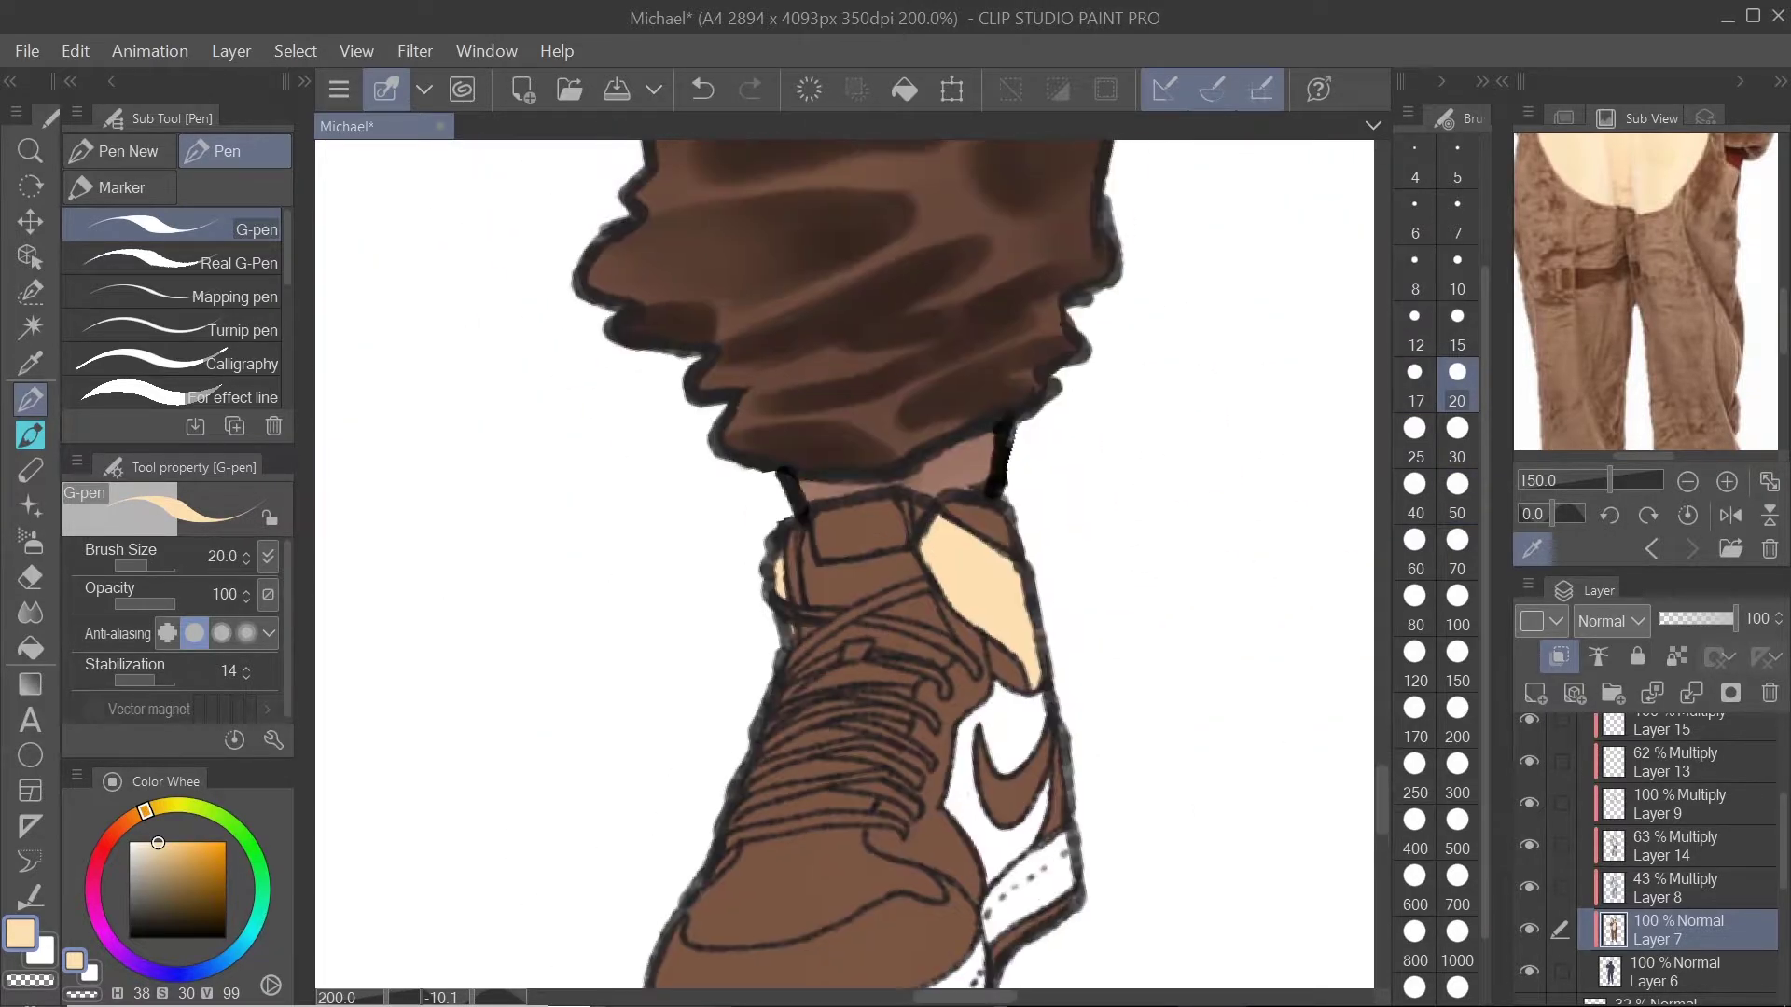
Step: Fill the first shoe's toe box, tongue and the gaps between its laces with cream
scroll(940, 727, "down", 3)
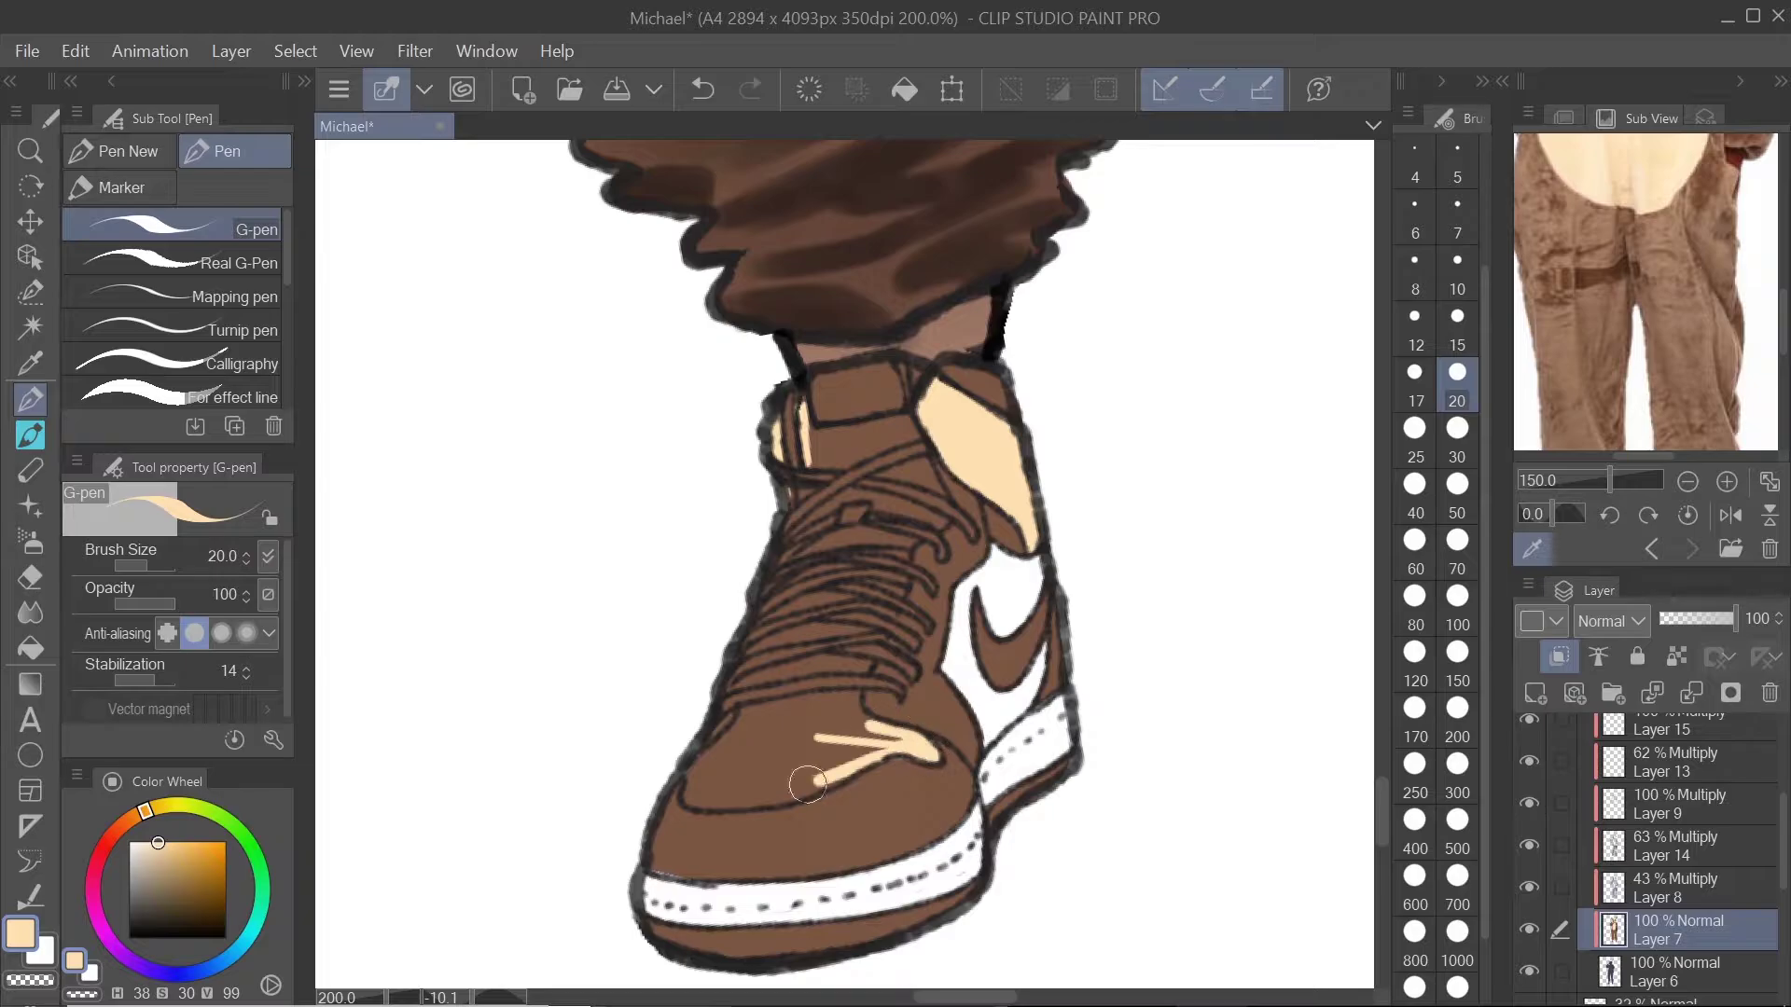
mouse_move(740, 716)
left_mouse_down()
mouse_move(983, 644)
mouse_move(875, 731)
mouse_move(960, 698)
mouse_move(937, 743)
mouse_move(939, 704)
left_mouse_up()
key("bracketright")
key("bracketright")
key("bracketright")
key("bracketright")
scroll(944, 707, "up", 4)
Step: Paint the first shoe's swoosh salmon and colour its laces dark grey with the G-pen at size 15
key("bracketleft")
key("bracketleft")
key("bracketleft")
key("bracketleft")
key("bracketleft")
key("bracketleft")
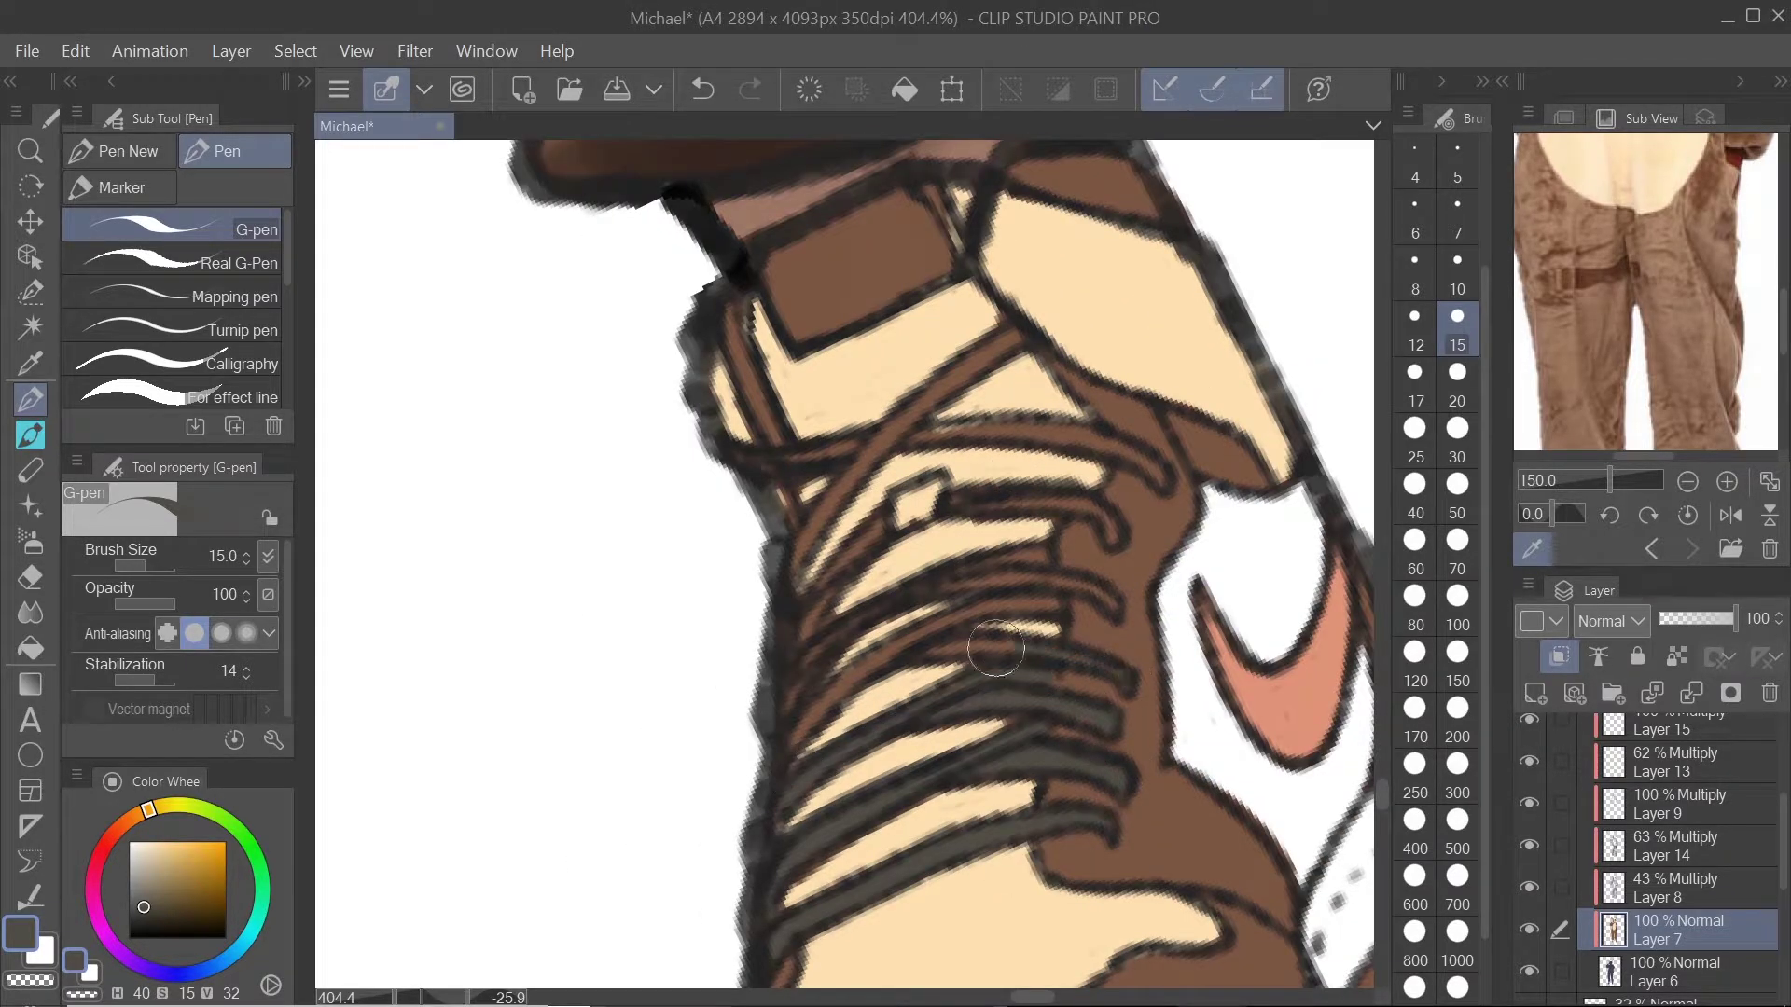
left_click_drag(996, 649, 798, 692)
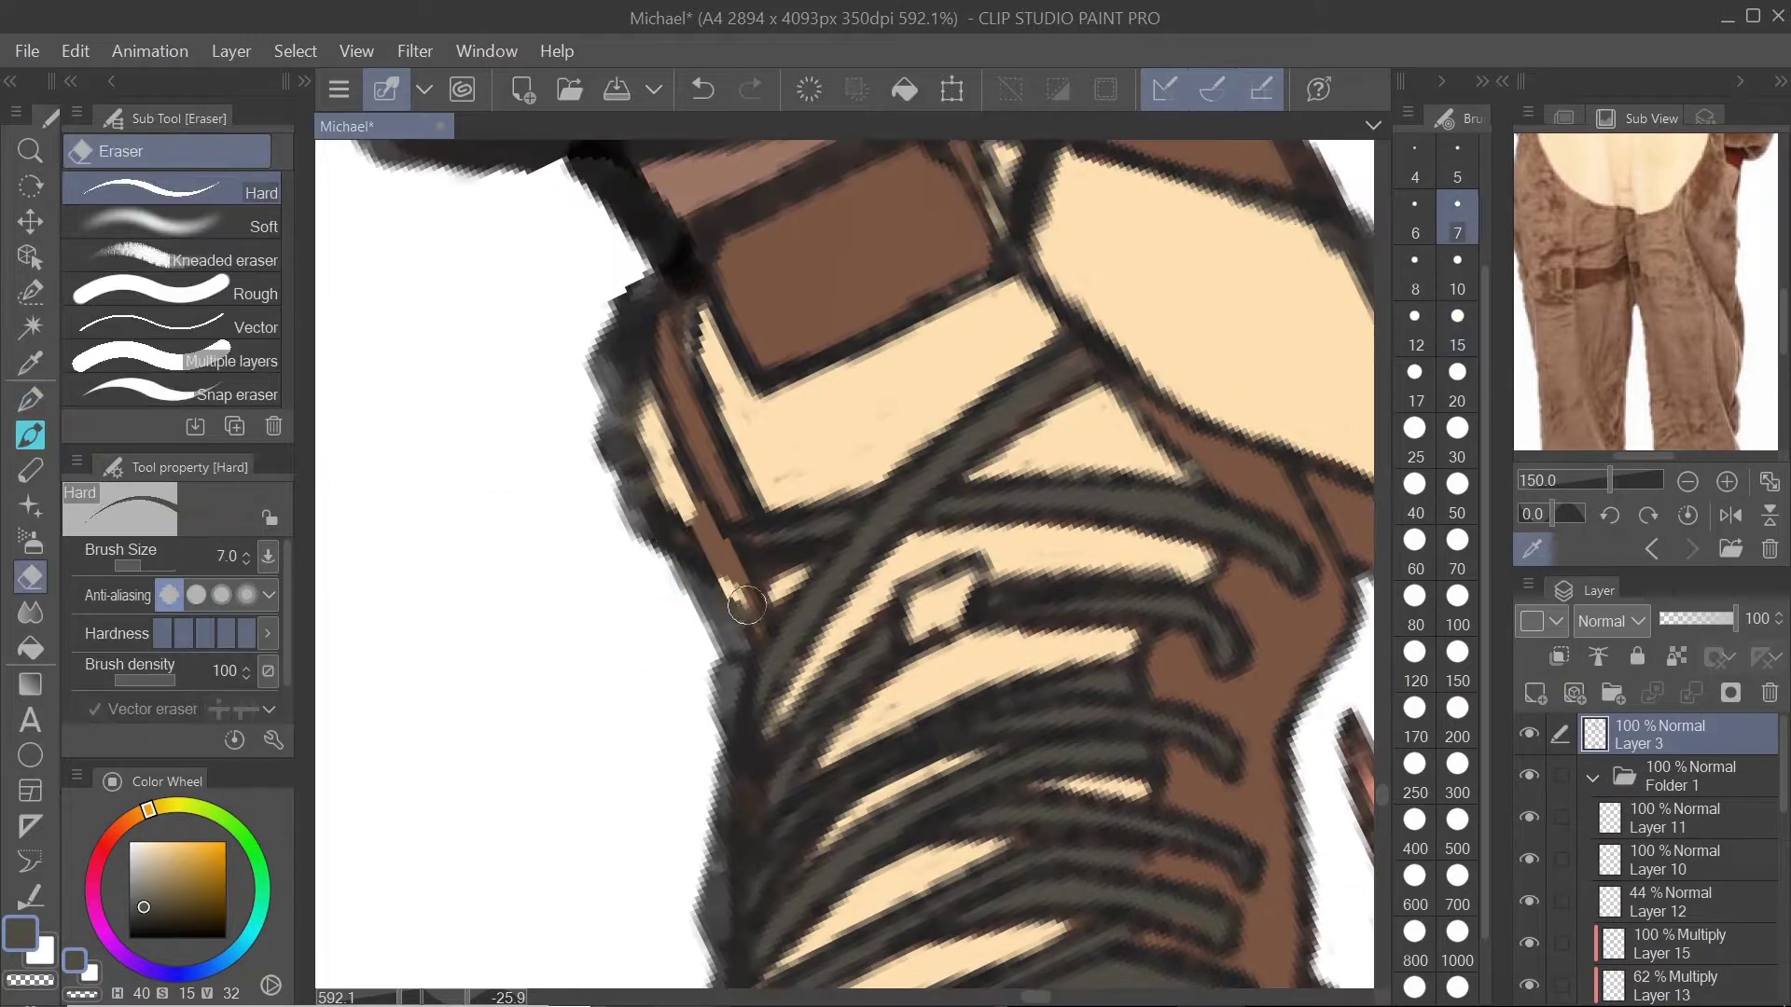
Step: Repair the first shoe's collar linework on Layer 3 with a size 7 pen, and fill the leftover gaps cream on Layer 7
key("p")
left_click(774, 565, "ctrl+shift")
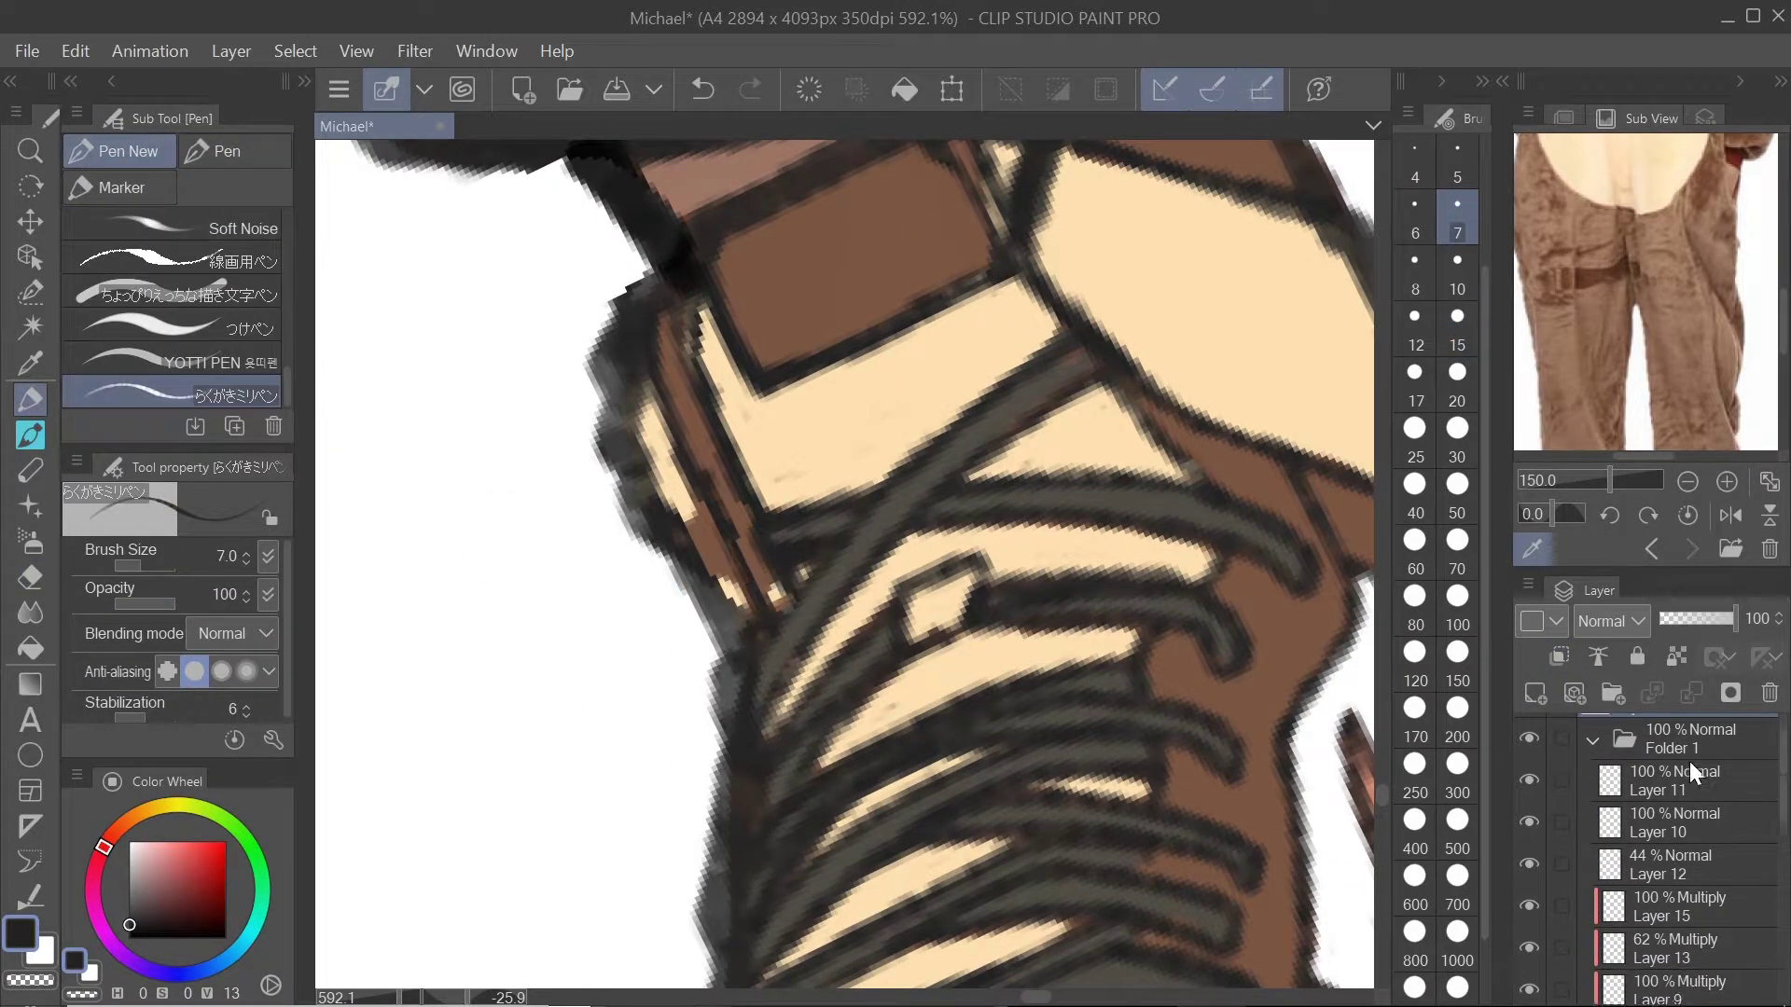
left_click(228, 166)
left_click_drag(716, 511, 757, 590)
left_click_drag(840, 700, 740, 332)
scroll(653, 746, "down", 5)
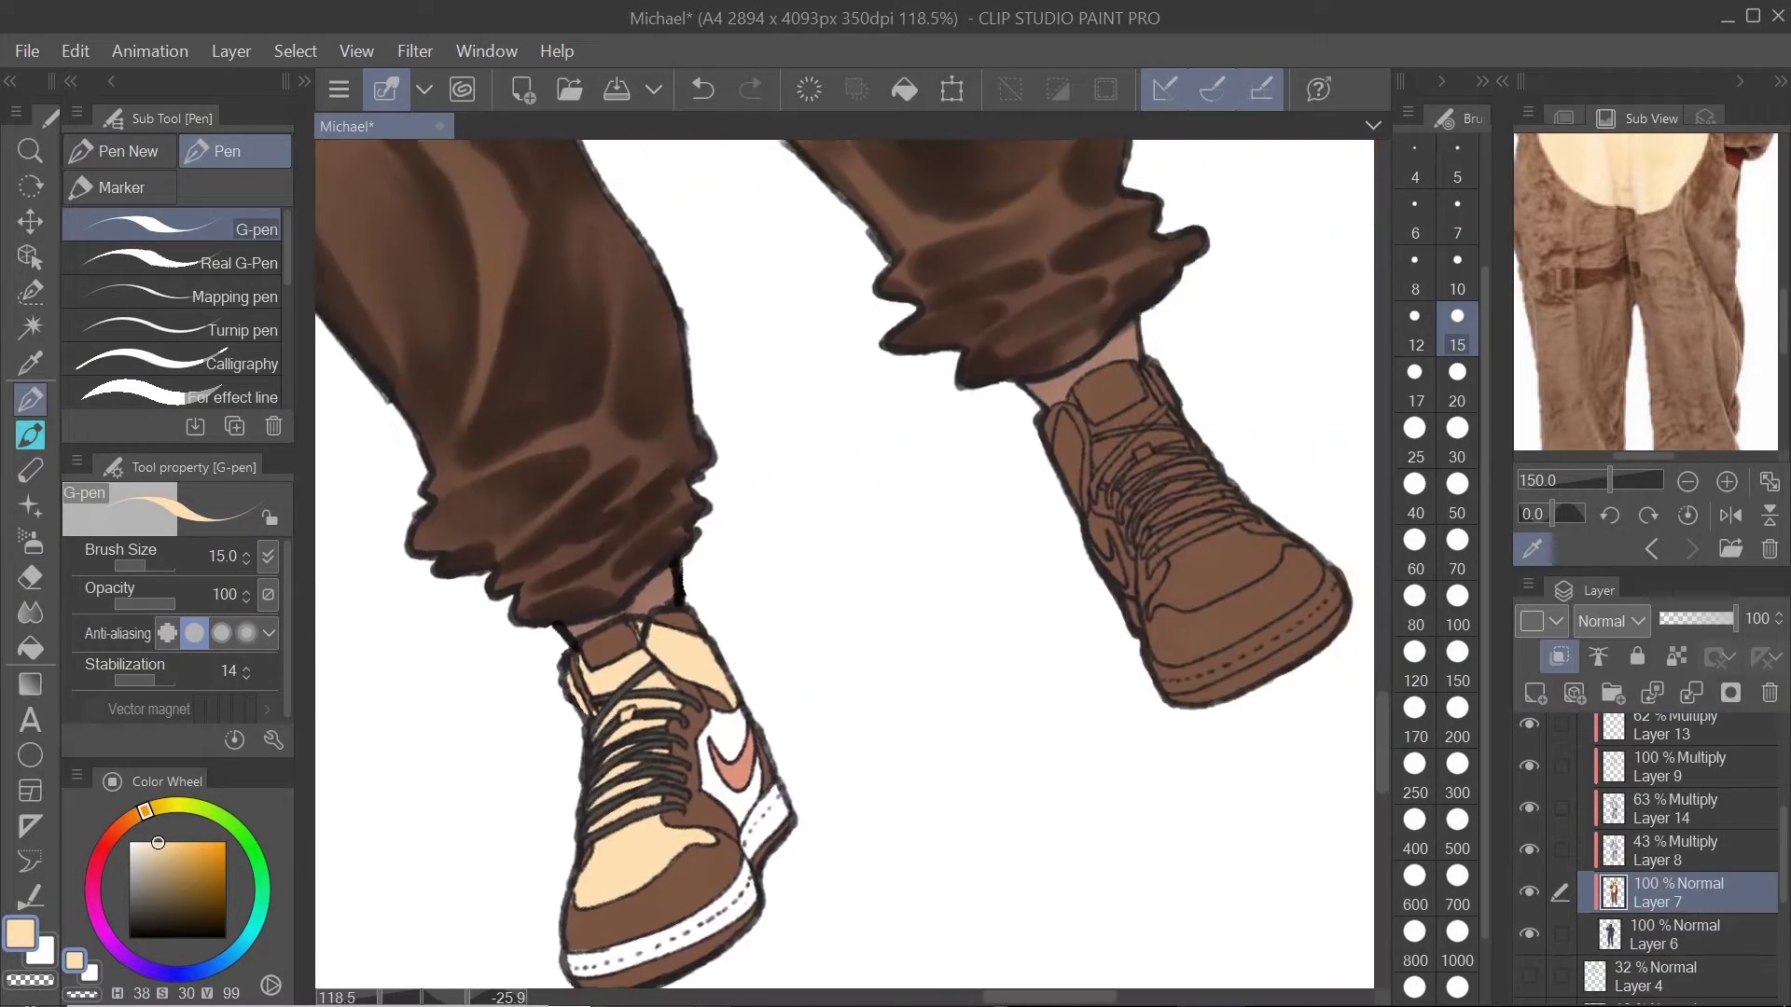
scroll(736, 775, "up", 4)
left_click_drag(873, 714, 862, 732)
scroll(889, 665, "down", 5)
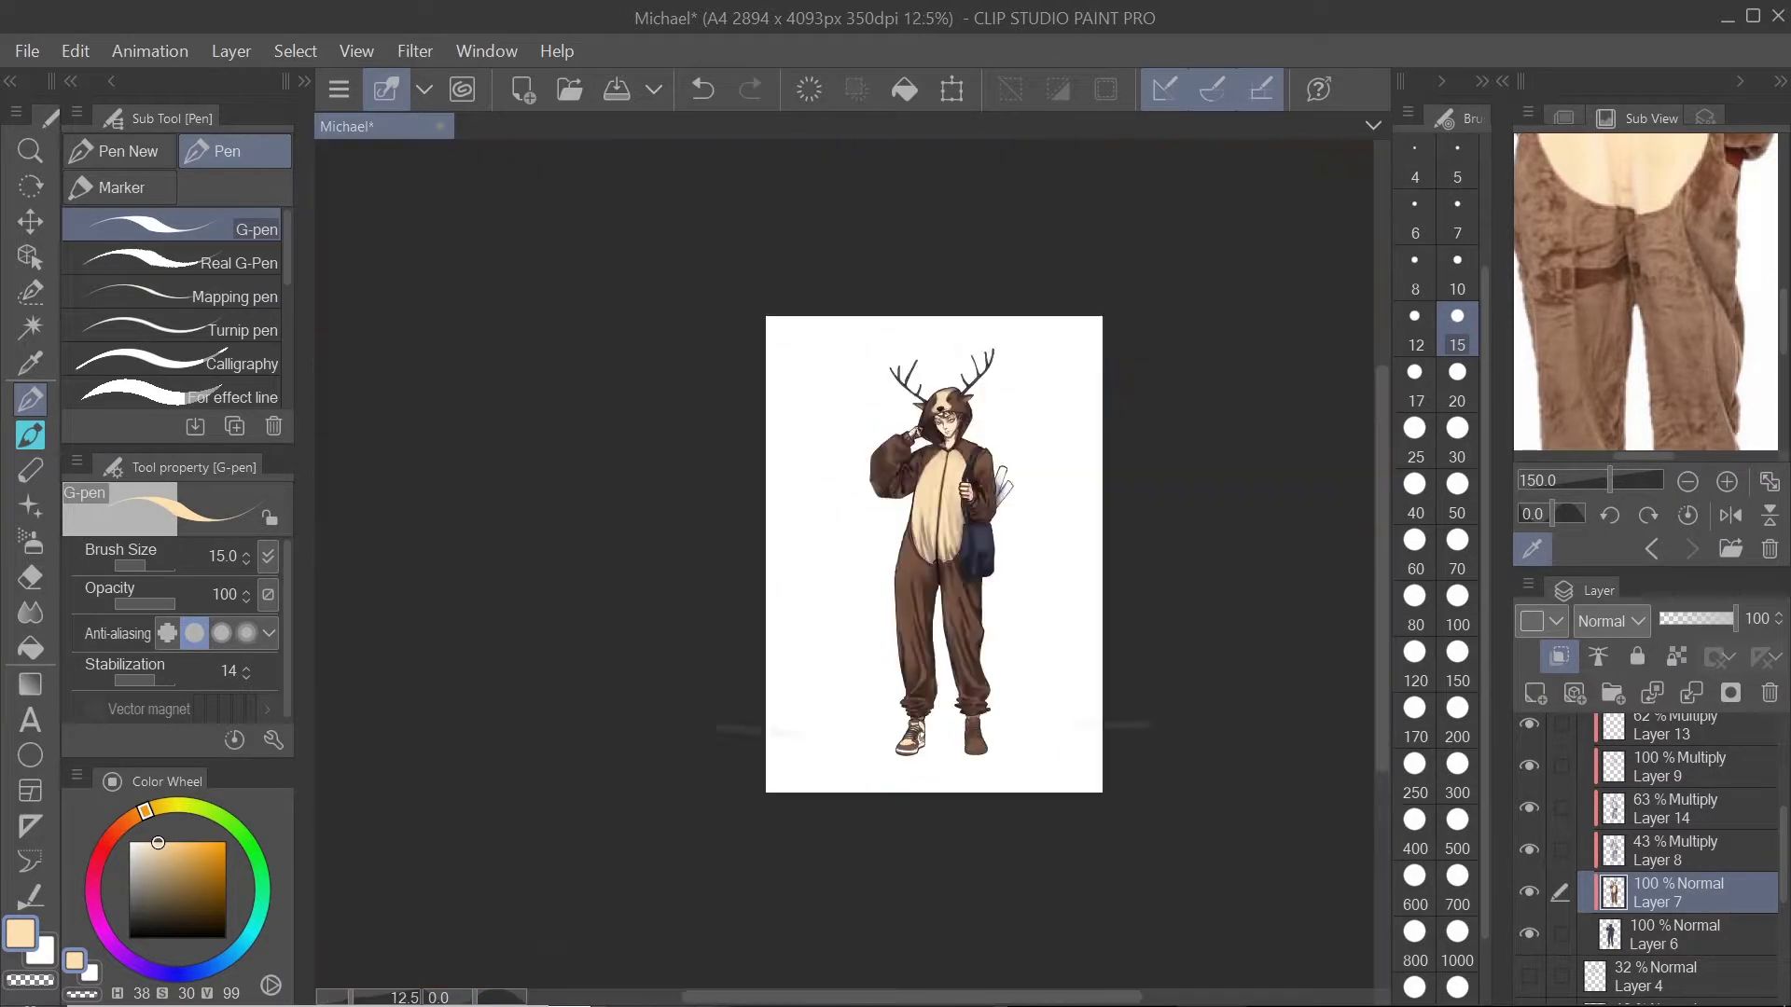
Step: Fill the second shoe's tongue and the gaps between its laces with cream using the G-pen at size 15
scroll(933, 746, "up", 4)
scroll(1026, 607, "up", 1)
left_click_drag(1025, 457, 1026, 615)
mouse_move(779, 462)
left_mouse_down()
mouse_move(1026, 625)
mouse_move(771, 673)
left_mouse_up()
mouse_move(1061, 734)
left_mouse_down()
mouse_move(819, 751)
mouse_move(933, 767)
mouse_move(1033, 725)
mouse_move(853, 780)
mouse_move(1031, 800)
left_mouse_up()
left_click_drag(1031, 799, 1012, 709)
mouse_move(952, 753)
left_mouse_down()
mouse_move(1054, 776)
mouse_move(821, 804)
mouse_move(916, 711)
left_mouse_up()
mouse_move(828, 786)
left_mouse_down()
mouse_move(1085, 804)
mouse_move(1015, 791)
left_mouse_up()
left_click_drag(998, 821, 1009, 708)
left_click_drag(839, 744, 920, 760)
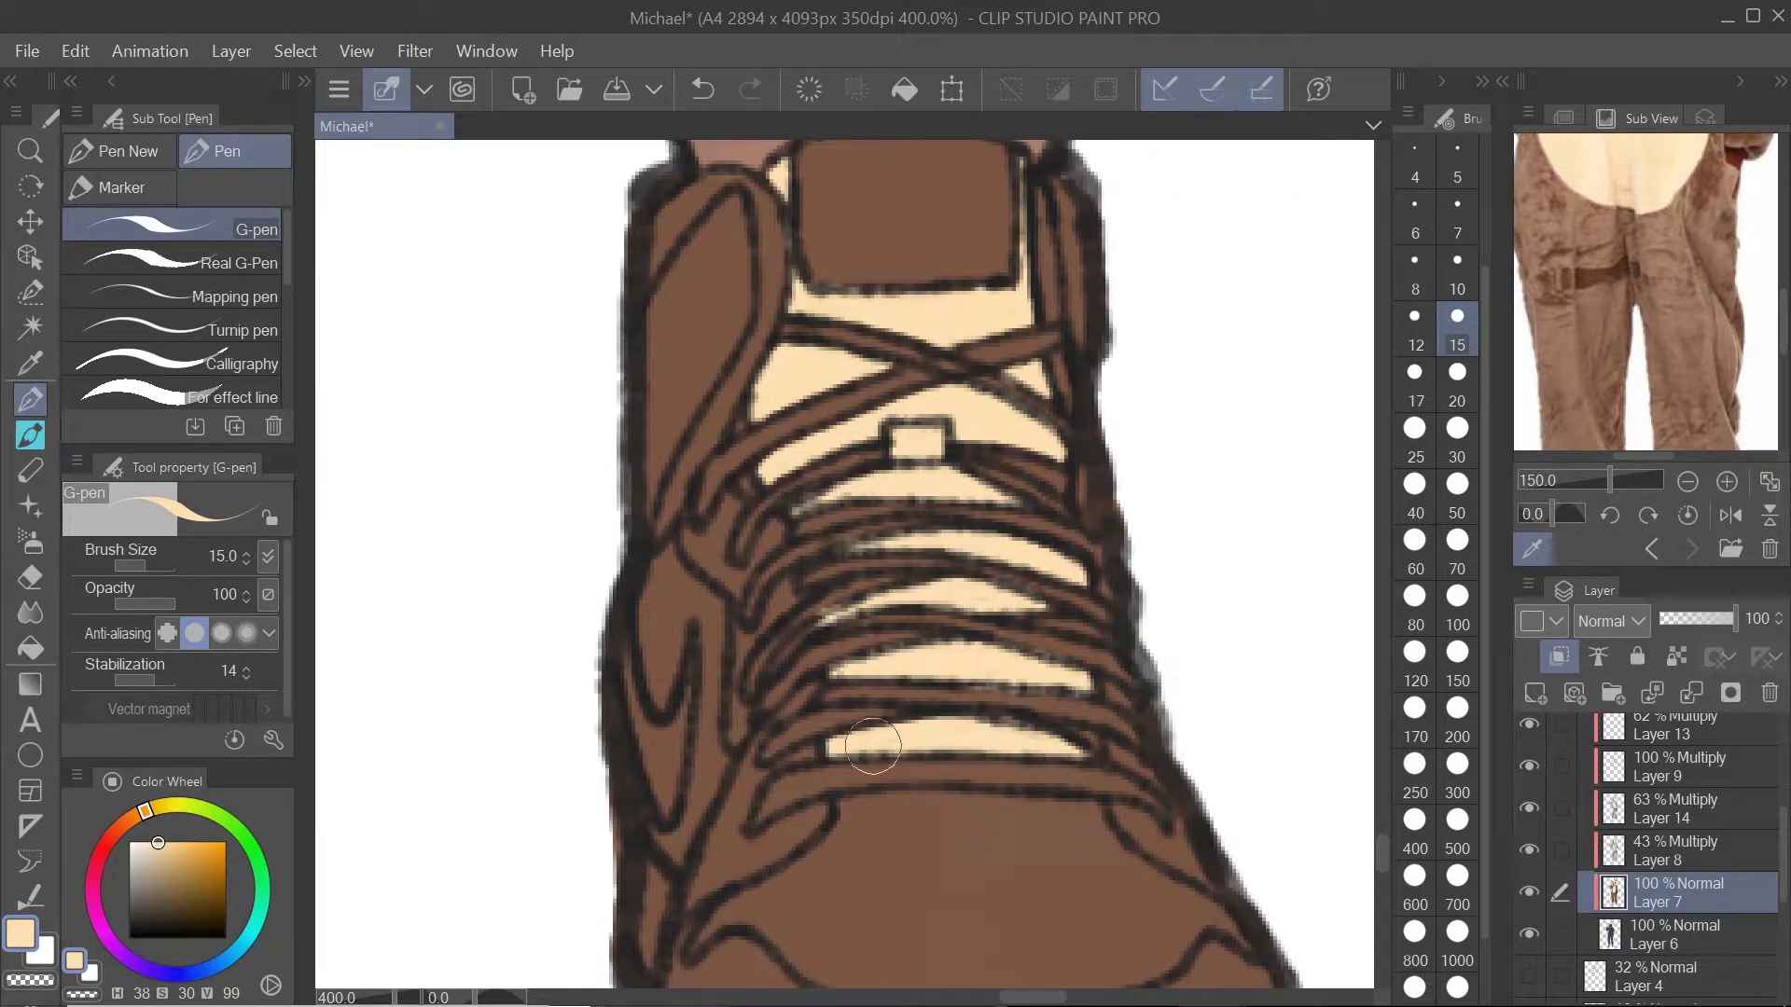
Step: Outline the second shoe's toe box in cream and fill it in with an enlarged G-pen
scroll(873, 746, "down", 2)
left_click_drag(921, 681, 1110, 715)
scroll(932, 597, "up", 3)
key("]")
key("]")
key("]")
key("]")
key("]")
key("]")
key("]")
key("]")
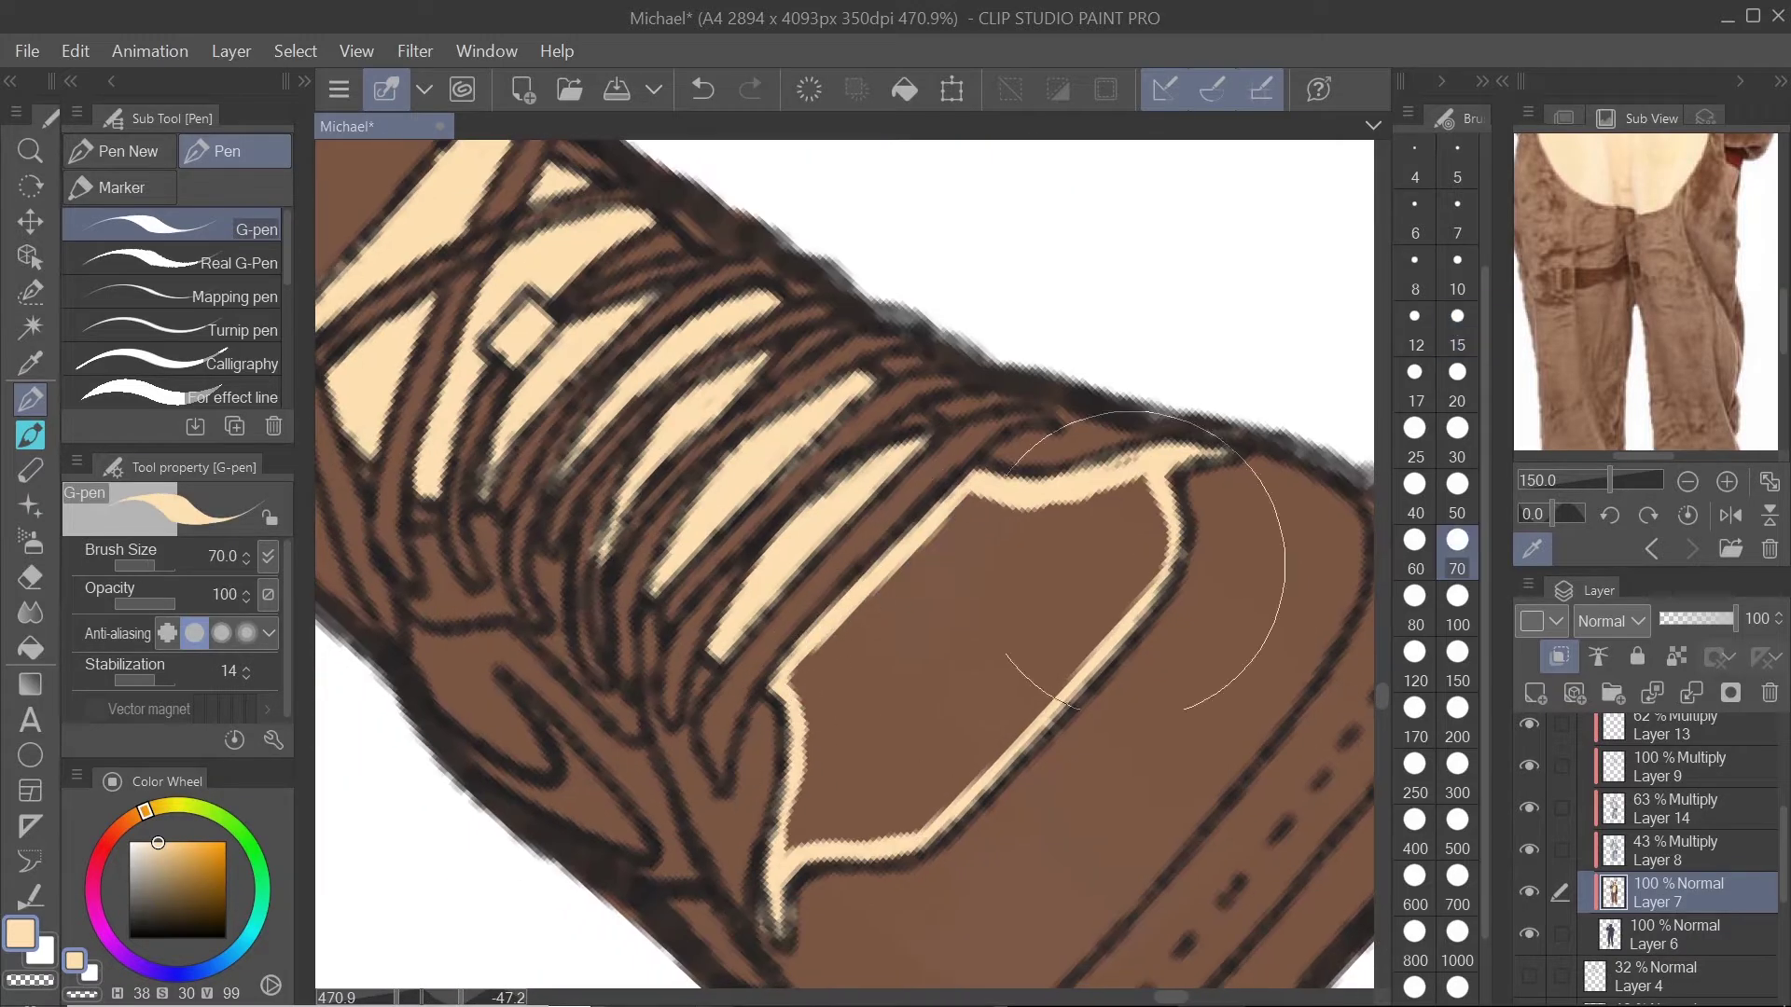
key("[")
key("[")
mouse_move(974, 606)
left_mouse_down()
mouse_move(1044, 532)
mouse_move(918, 817)
mouse_move(927, 688)
mouse_move(855, 759)
mouse_move(887, 639)
left_mouse_up()
Step: Sample white and fill the second shoe's midsole and the panel around its swoosh with the G-pen at size 20
scroll(887, 639, "down", 5)
left_click(600, 742, "alt")
scroll(1190, 709, "up", 4)
mouse_move(1161, 739)
left_mouse_down()
mouse_move(1187, 667)
mouse_move(1122, 747)
mouse_move(753, 829)
mouse_move(896, 653)
left_mouse_up()
key("ctrl+z")
mouse_move(961, 844)
left_mouse_down()
mouse_move(927, 827)
mouse_move(1032, 488)
mouse_move(1082, 434)
left_mouse_up()
left_click(1457, 382)
left_click_drag(1069, 629, 960, 839)
left_click(1017, 522, "alt")
left_click_drag(1032, 459, 1034, 522)
left_click(943, 835, "alt")
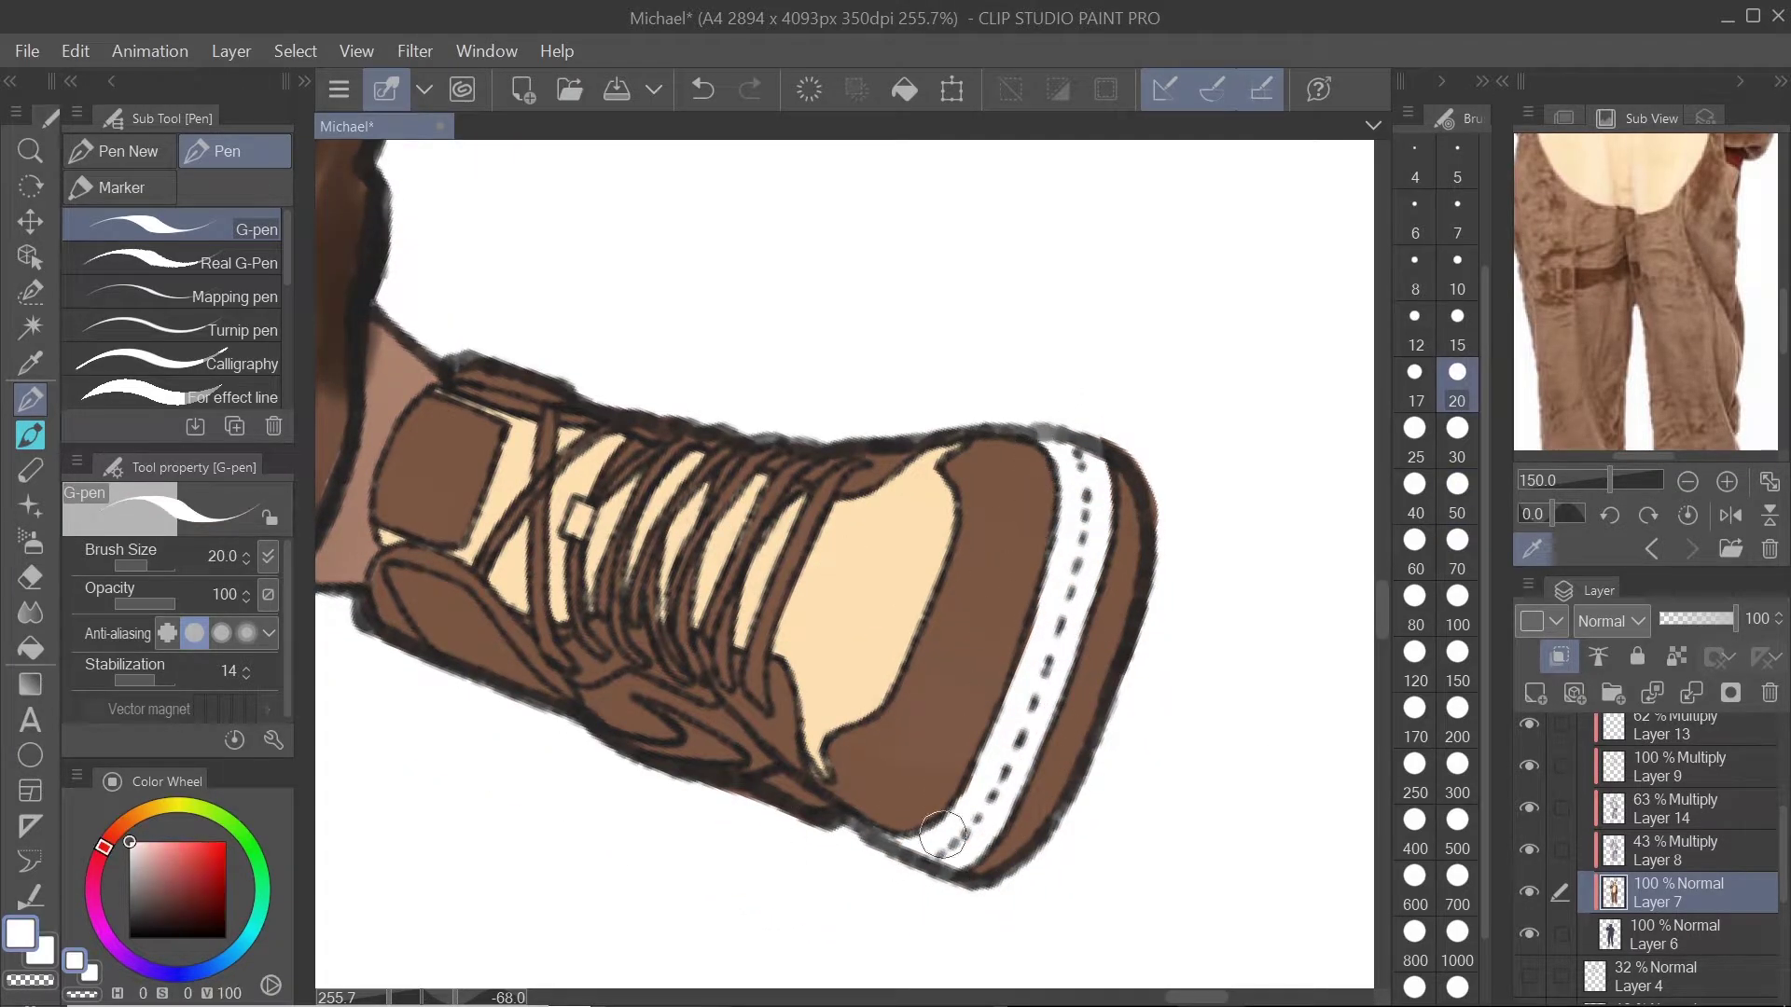
left_click_drag(609, 698, 636, 720)
Step: Sample the cream colour and fill the second shoe's ankle collar panels at size 20
left_click(522, 467, "alt")
left_click_drag(471, 376, 557, 396)
left_click_drag(522, 522, 830, 674)
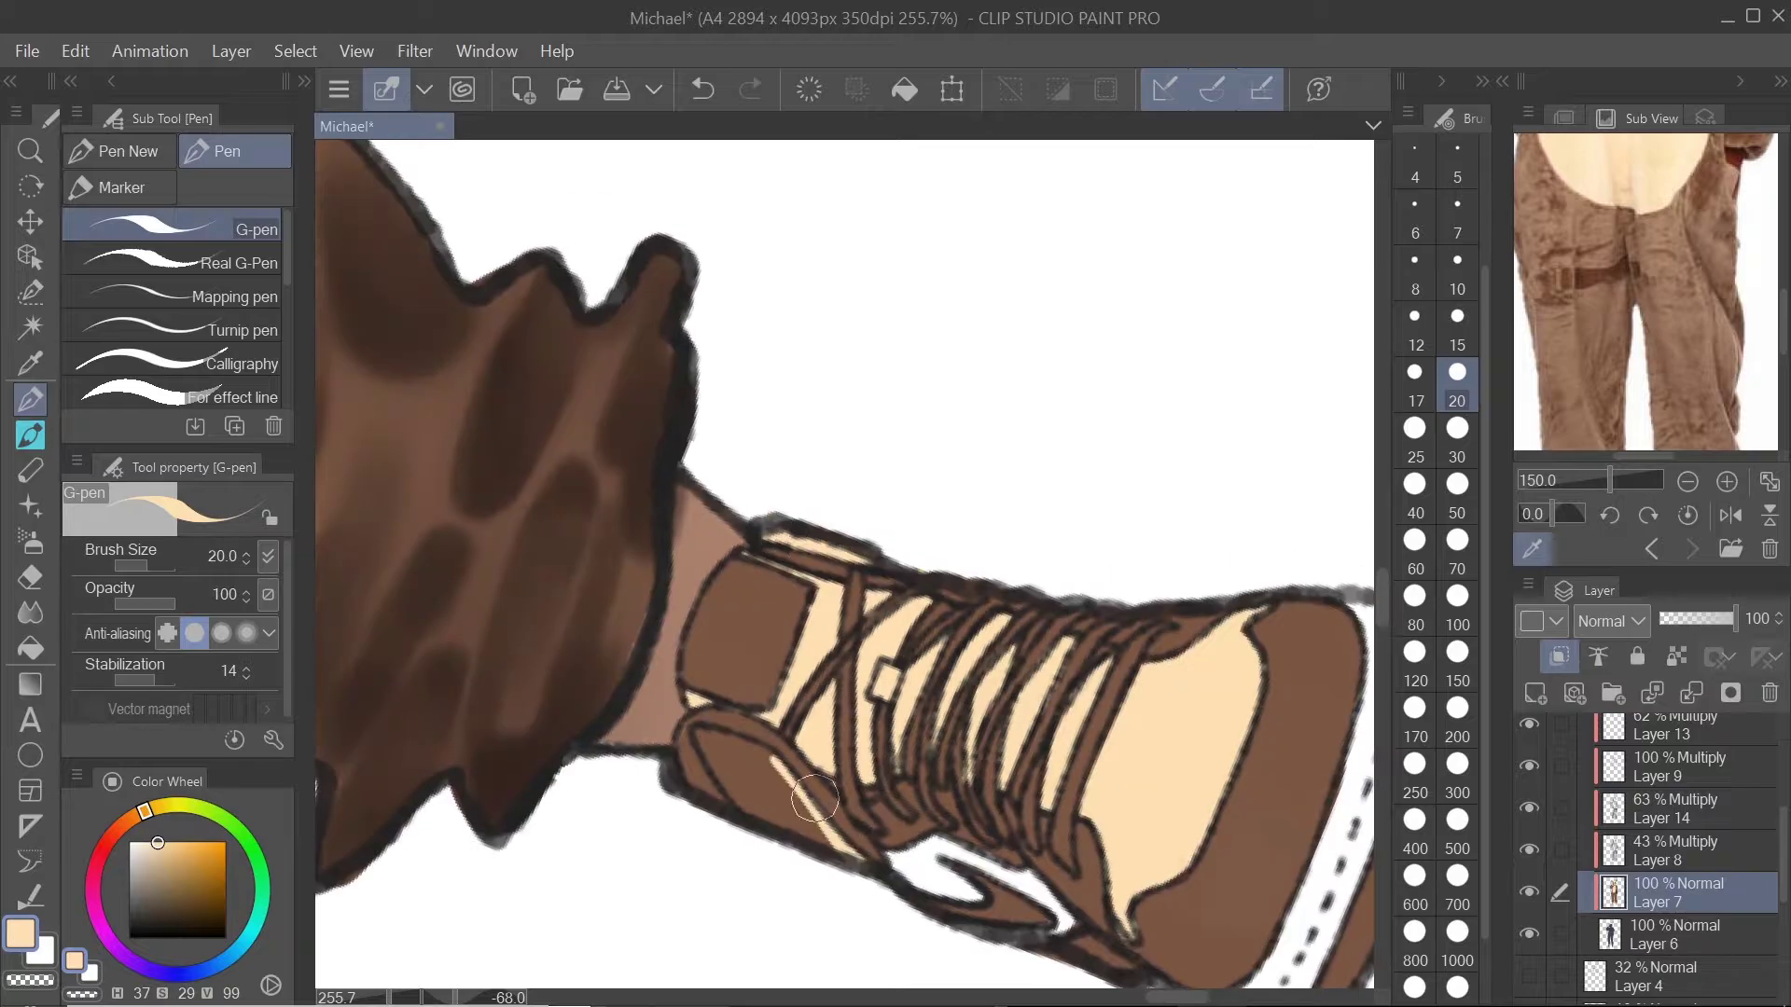
left_click_drag(704, 737, 834, 848)
left_click_drag(834, 848, 717, 585)
scroll(844, 565, "down", 2)
left_click_drag(746, 839, 979, 327)
Step: Sample the first shoe's salmon colour and paint the second shoe's swoosh with it
left_click(873, 754, "alt")
scroll(867, 634, "up", 4)
mouse_move(1026, 233)
left_mouse_down()
mouse_move(840, 727)
mouse_move(970, 760)
left_mouse_up()
left_click_drag(868, 686, 937, 720)
Step: Sample the first shoe's dark grey and colour the second shoe's laces at size 20, undoing a stray stroke
scroll(867, 612, "down", 10)
scroll(821, 774, "up", 10)
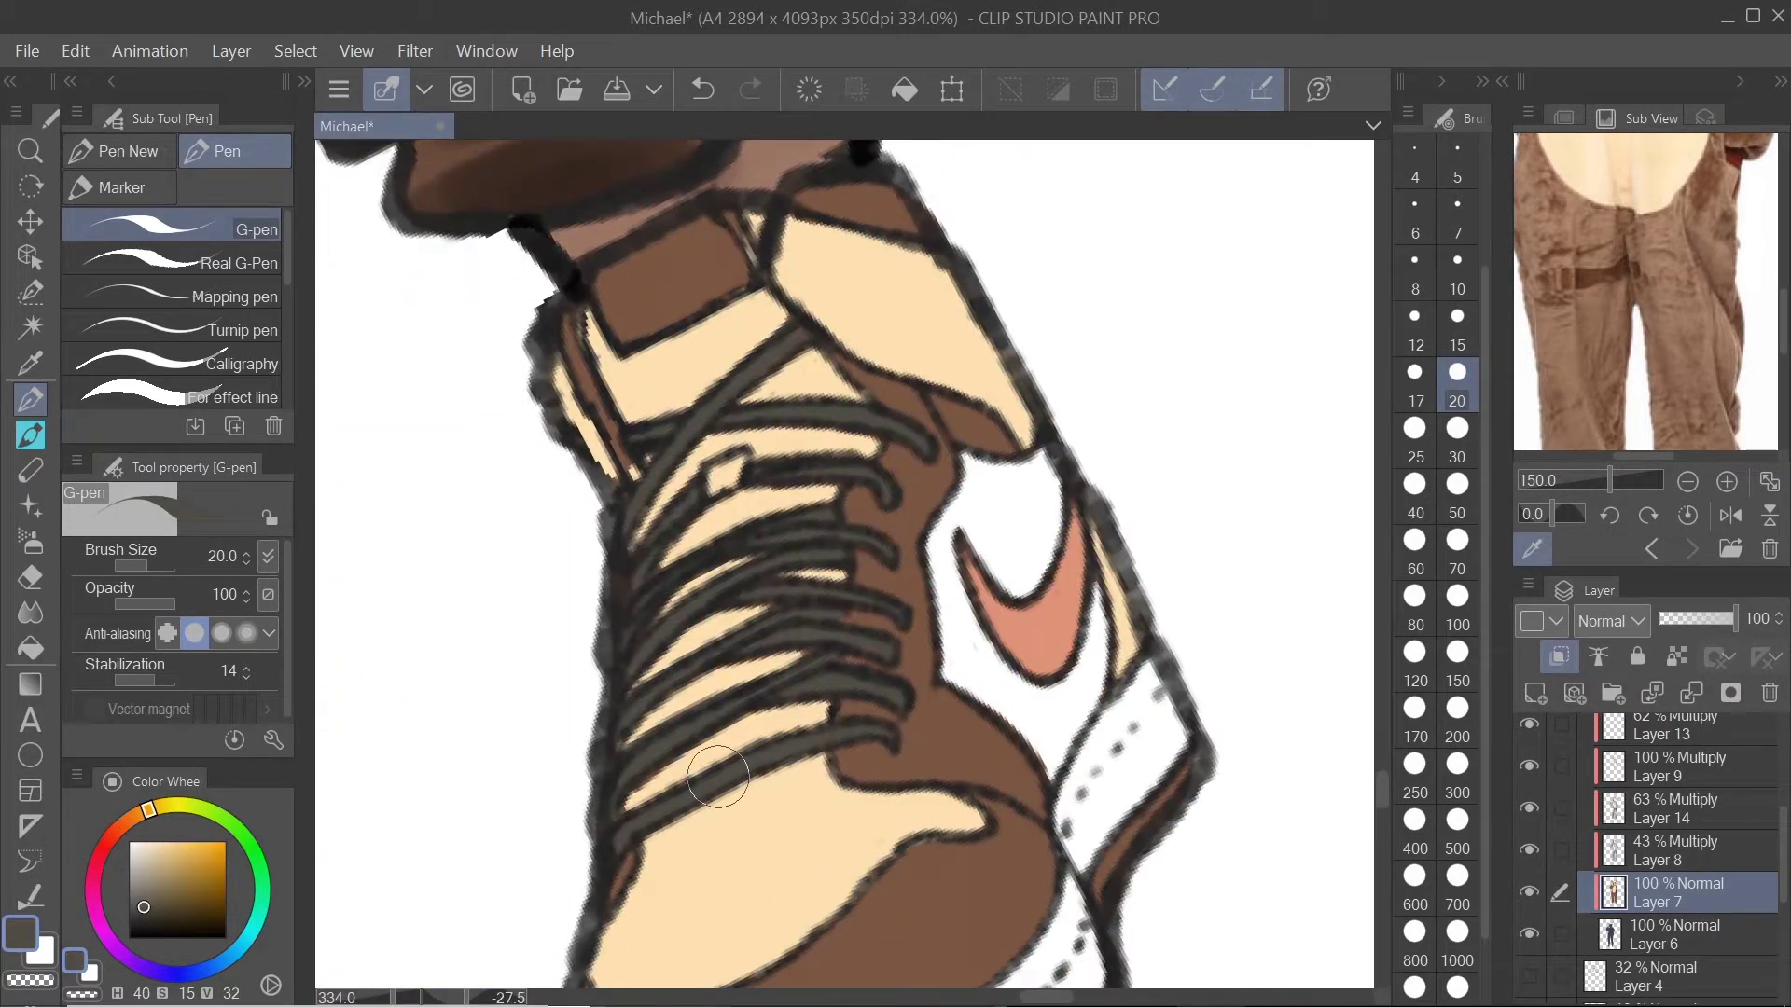
left_click_drag(1213, 280, 466, 793)
mouse_move(835, 774)
left_mouse_down()
mouse_move(1120, 611)
mouse_move(1101, 616)
left_mouse_up()
key("ctrl+z")
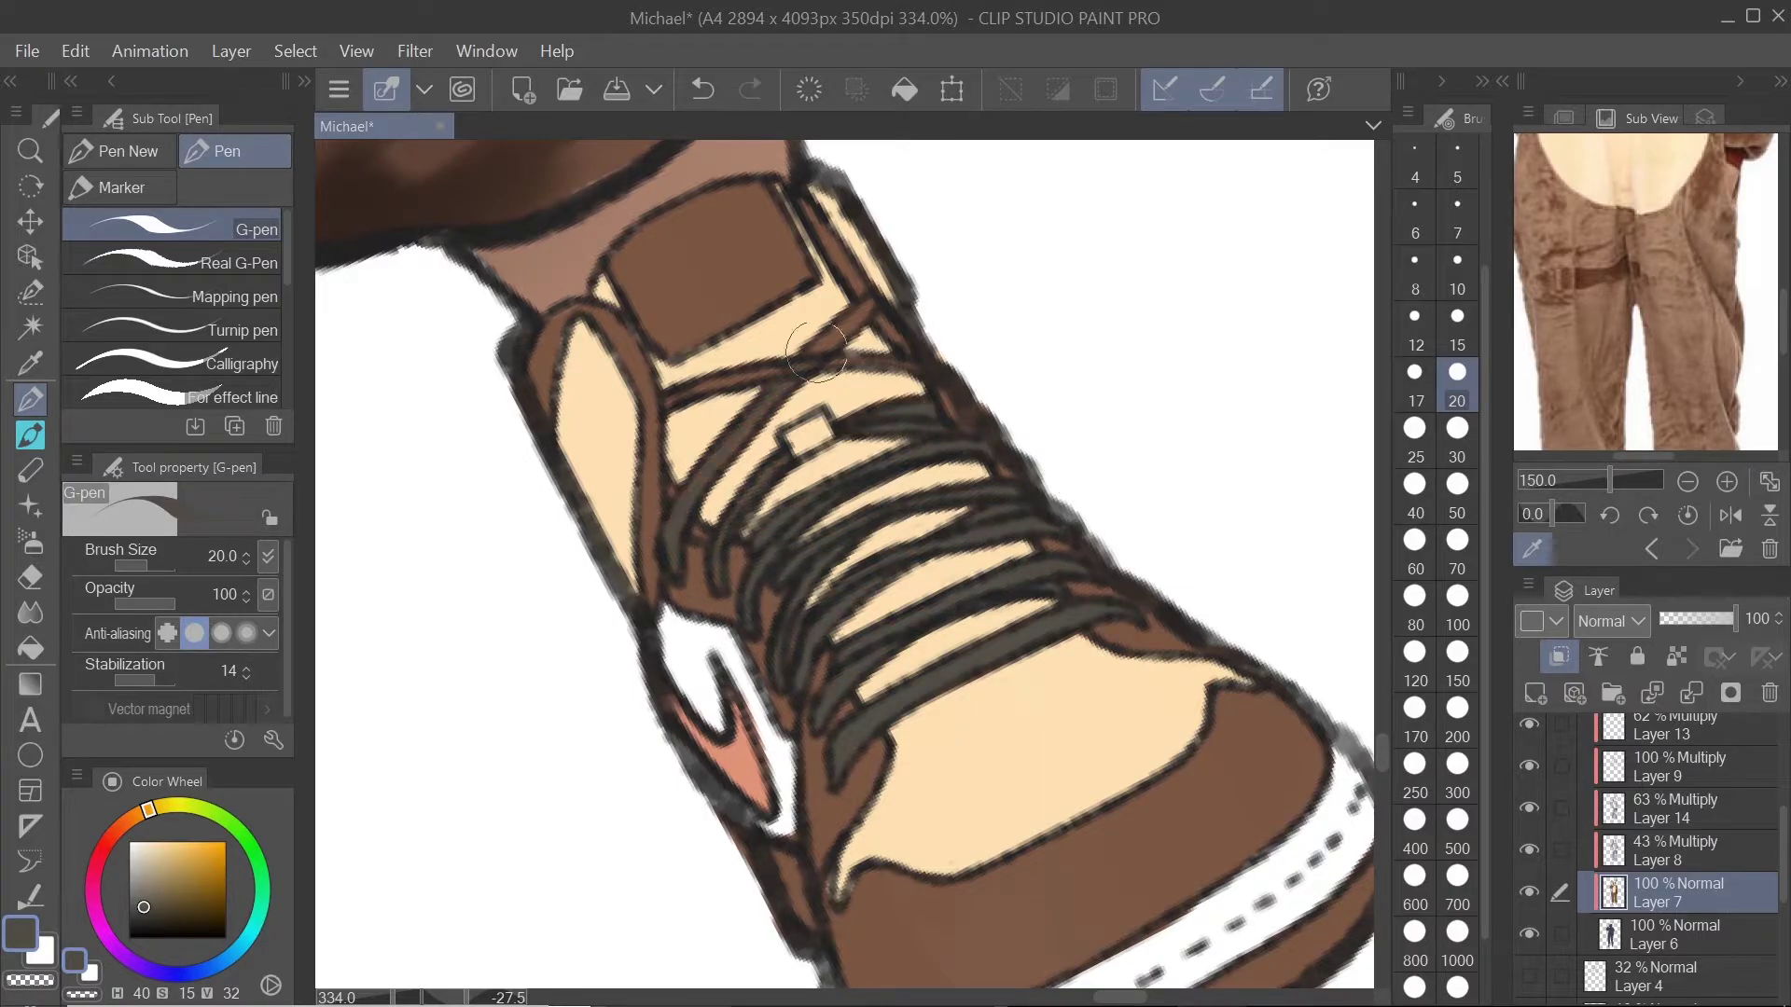
scroll(890, 361, "down", 5)
scroll(839, 522, "up", 5)
Step: Sample the pink of the character's eye and fill the first shoe's tongue label with it
left_click(776, 688, "alt")
scroll(776, 653, "down", 5)
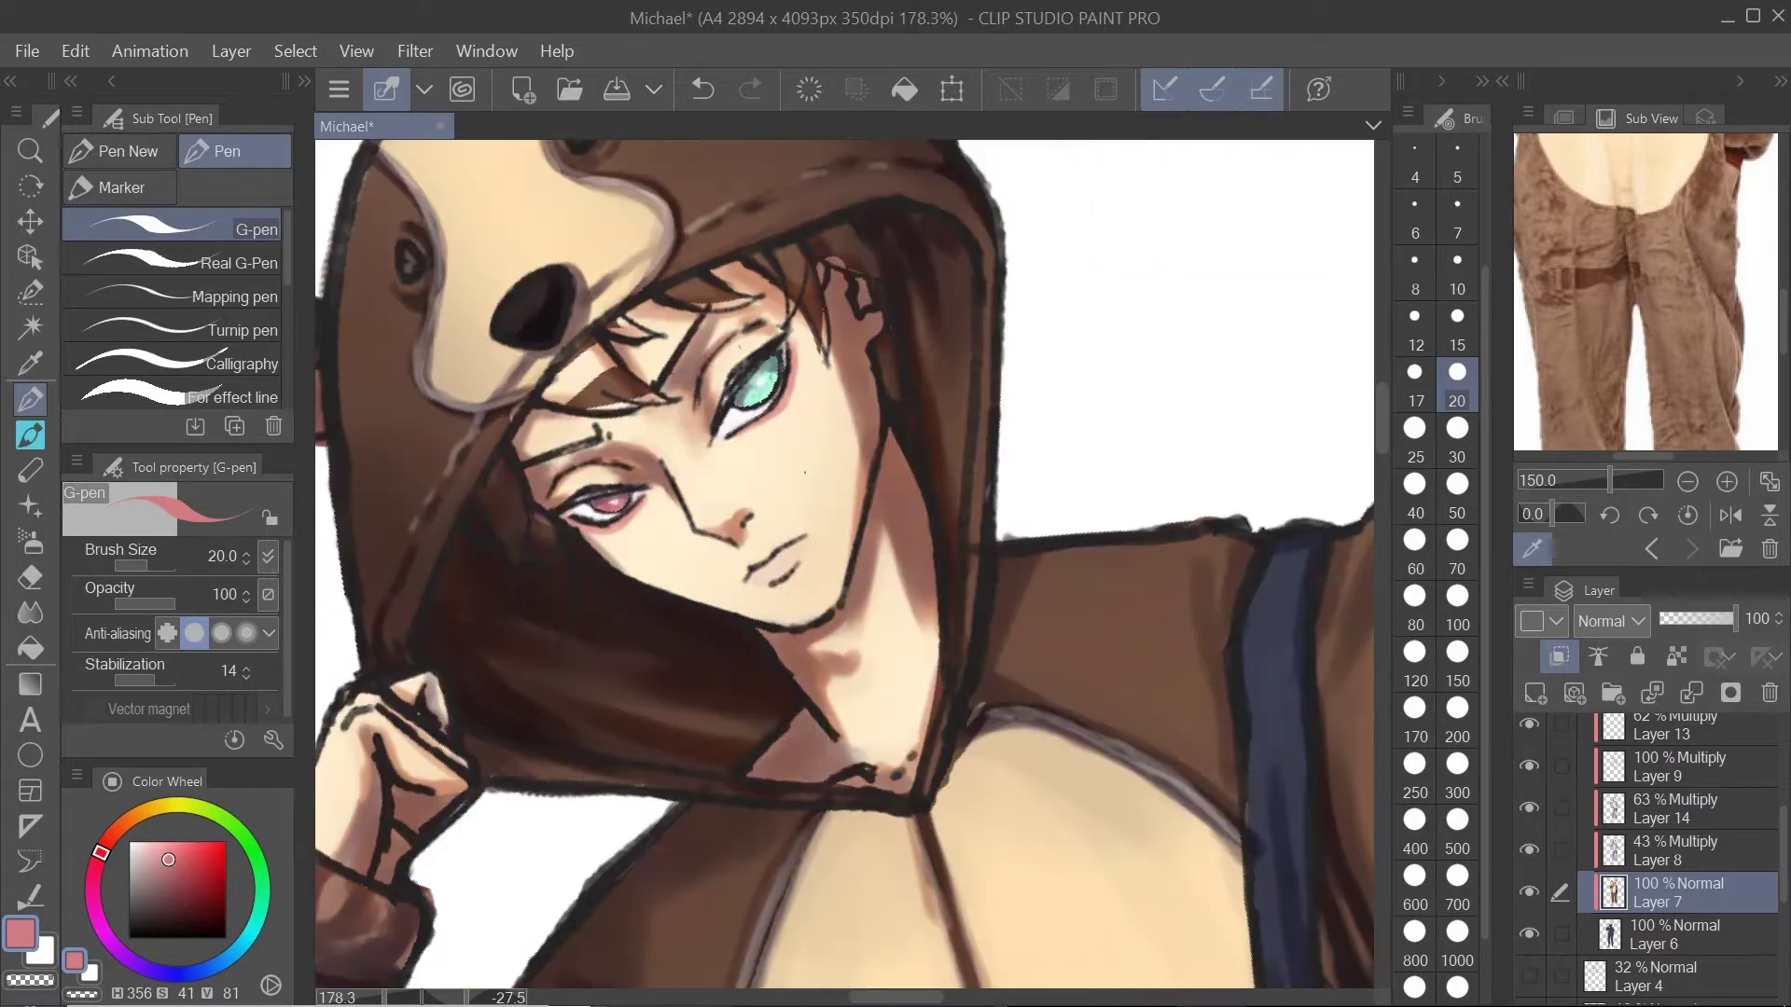
scroll(886, 746, "up", 6)
left_click_drag(840, 728, 989, 606)
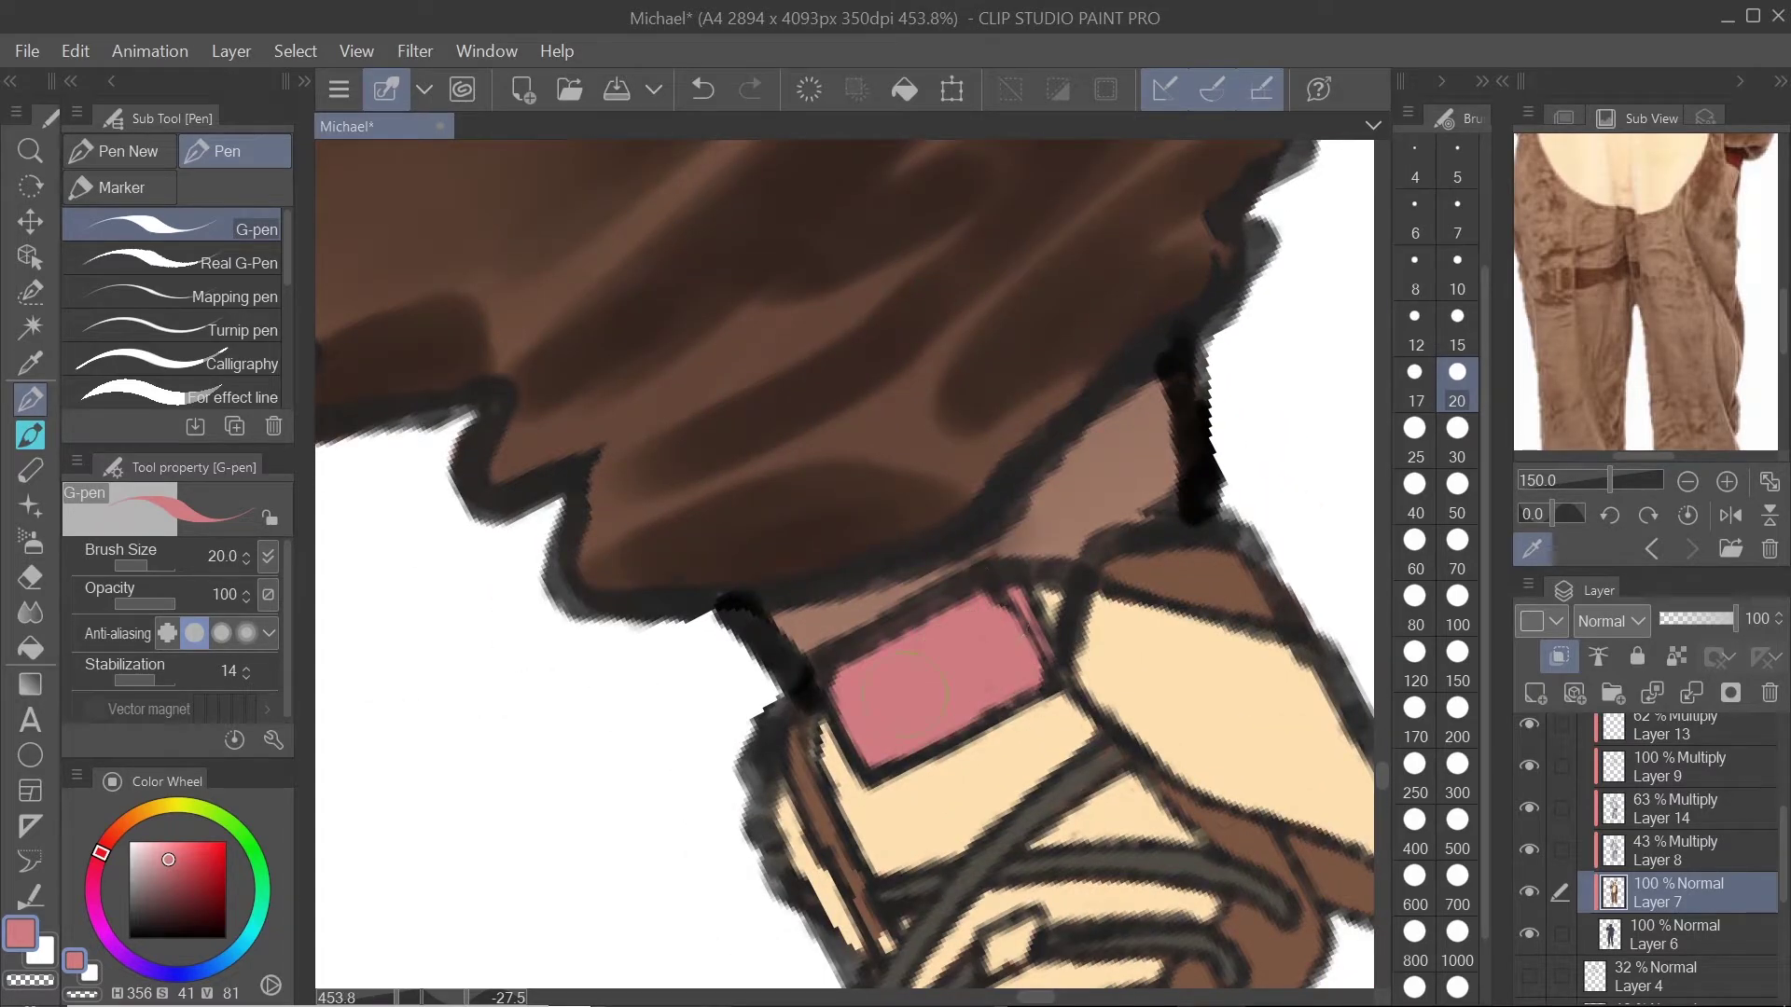
scroll(904, 694, "down", 6)
Step: Sample the mint green of the character's other eye and fill the second shoe's tongue label with it
scroll(812, 298, "up", 8)
left_click(972, 814, "alt")
scroll(972, 814, "down", 8)
scroll(858, 708, "up", 6)
mouse_move(840, 693)
left_mouse_down()
mouse_move(1033, 609)
mouse_move(880, 770)
mouse_move(938, 612)
mouse_move(994, 606)
mouse_move(940, 649)
mouse_move(979, 672)
left_mouse_up()
scroll(979, 671, "down", 8)
scroll(1661, 840, "up", 3)
right_click(1699, 746)
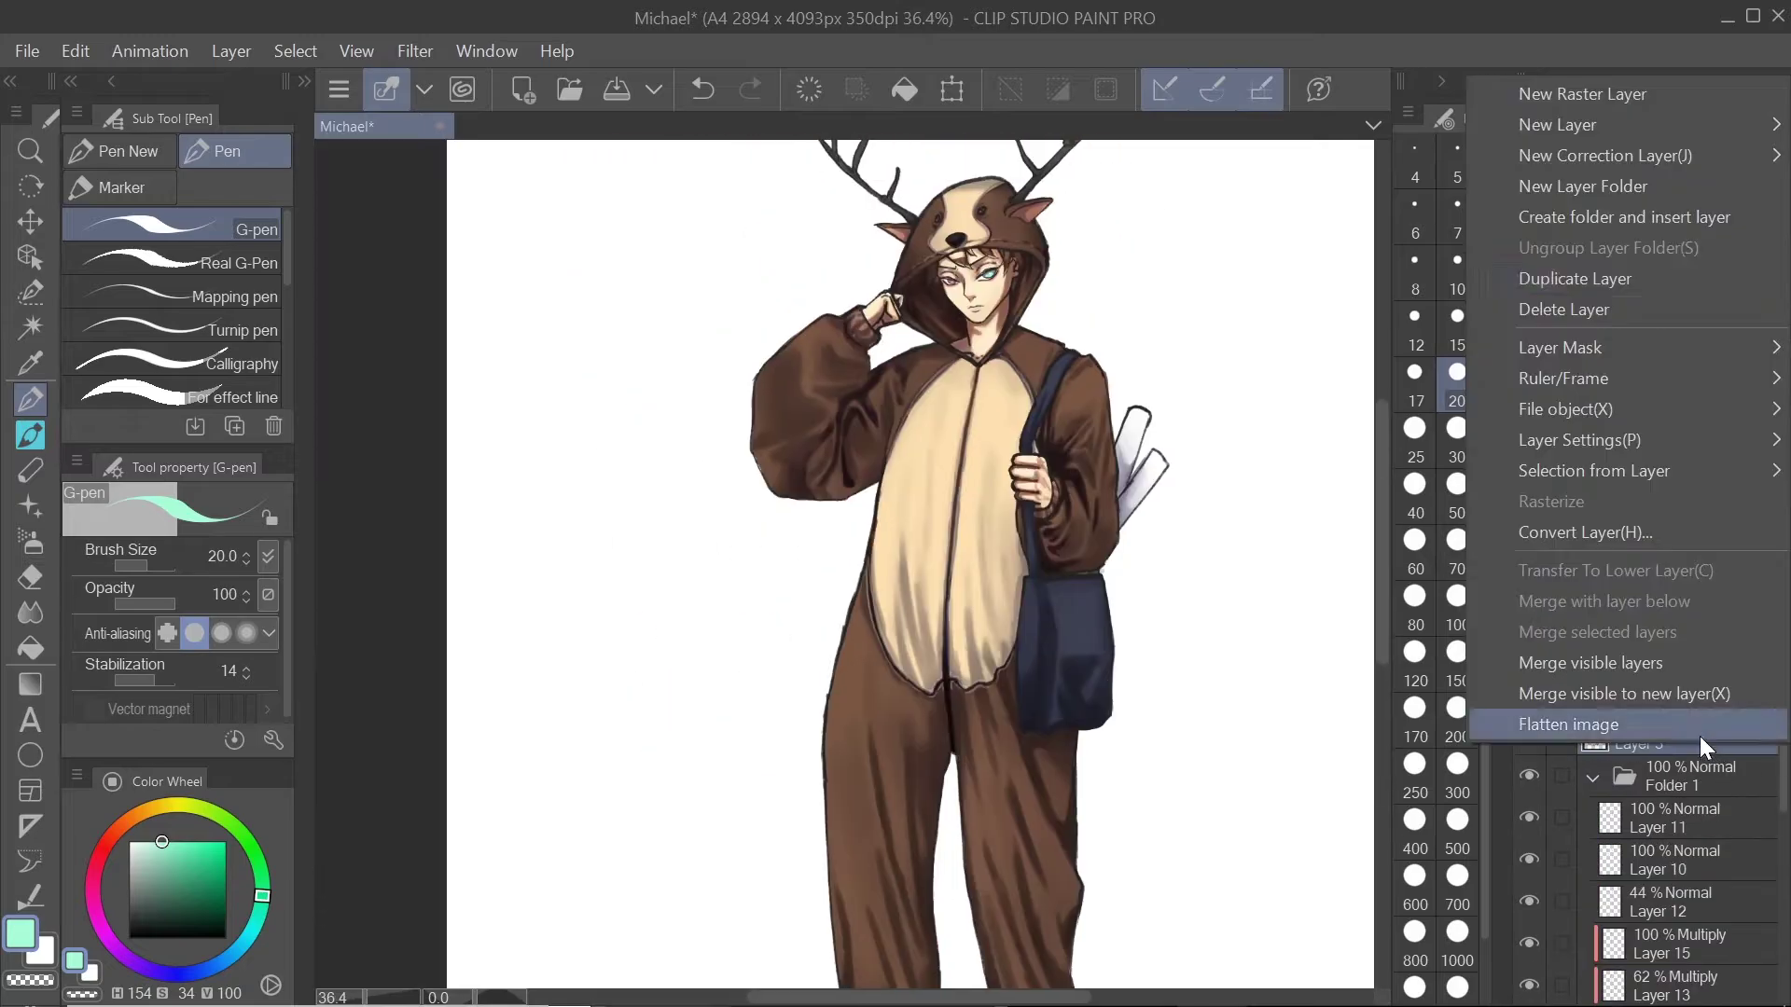
left_click(1595, 279)
left_click(1681, 776)
Step: Airbrush soft shadow over the first shoe on Multiply Layer 8 with the Soft airbrush at size 150
scroll(895, 560, "down", 3)
scroll(1676, 886, "down", 3)
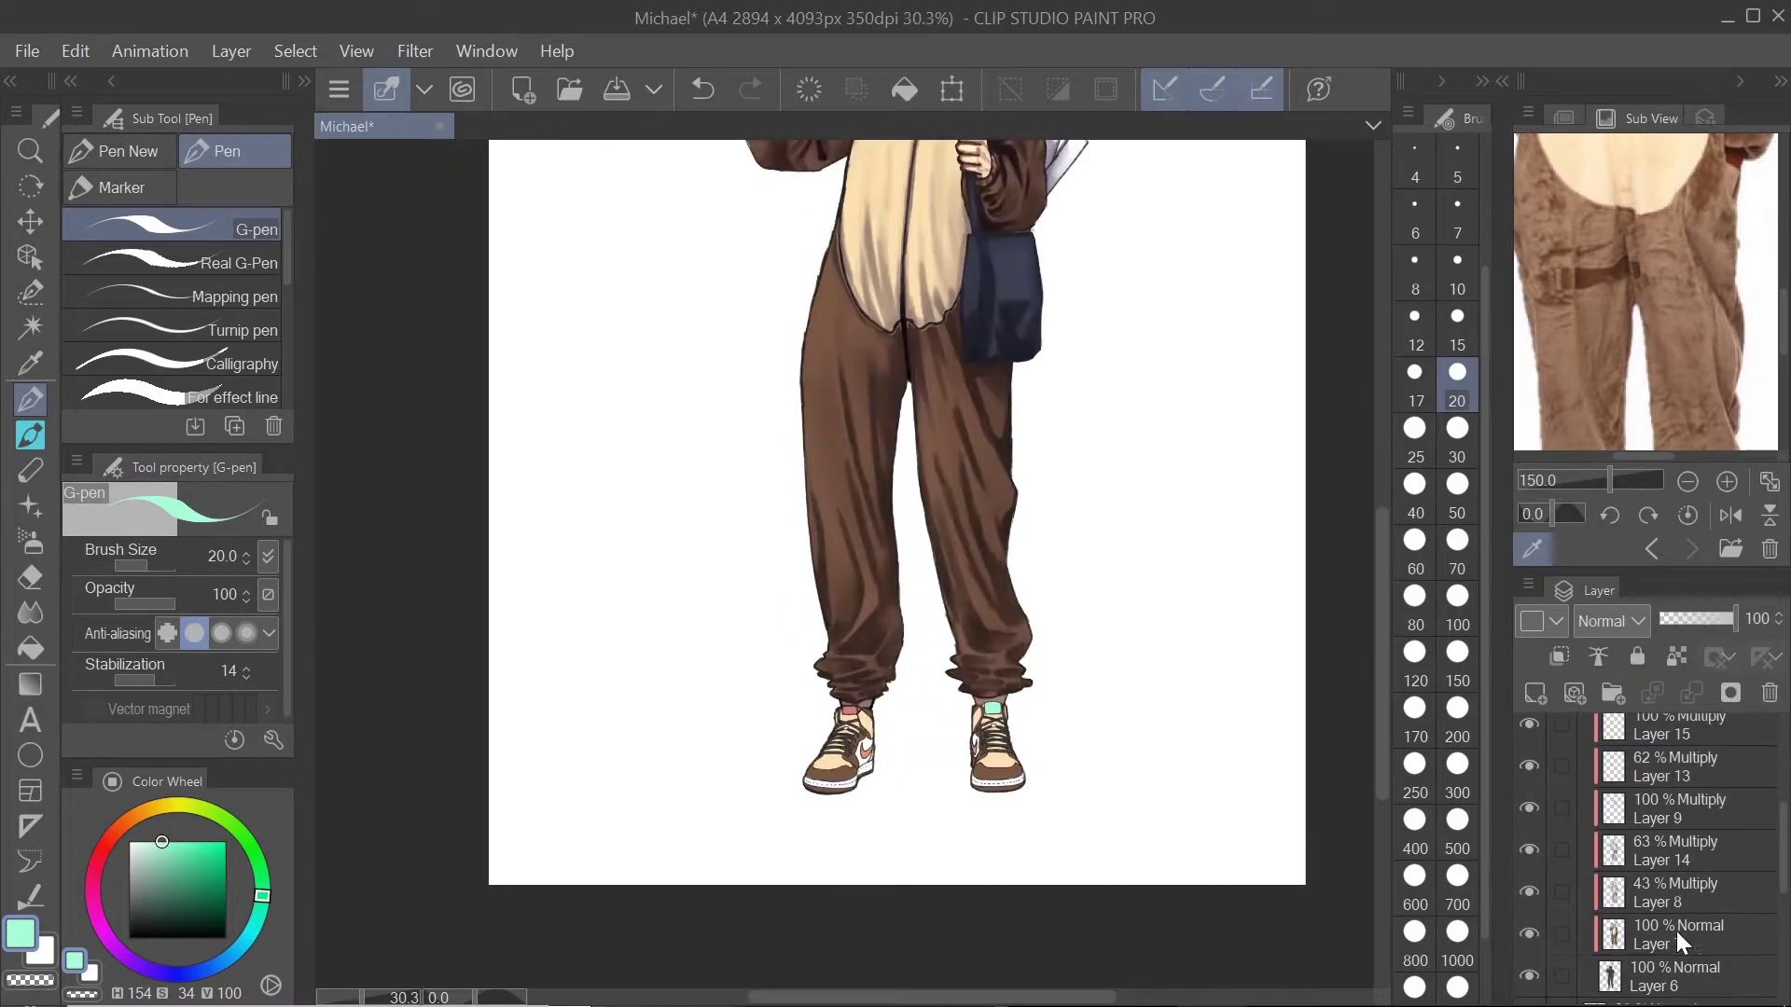
left_click(1676, 892)
scroll(909, 821, "up", 5)
left_click(304, 81)
left_click(383, 793)
left_click(304, 81)
left_click(31, 542)
mouse_move(821, 578)
left_mouse_down()
mouse_move(932, 668)
mouse_move(762, 779)
left_mouse_up()
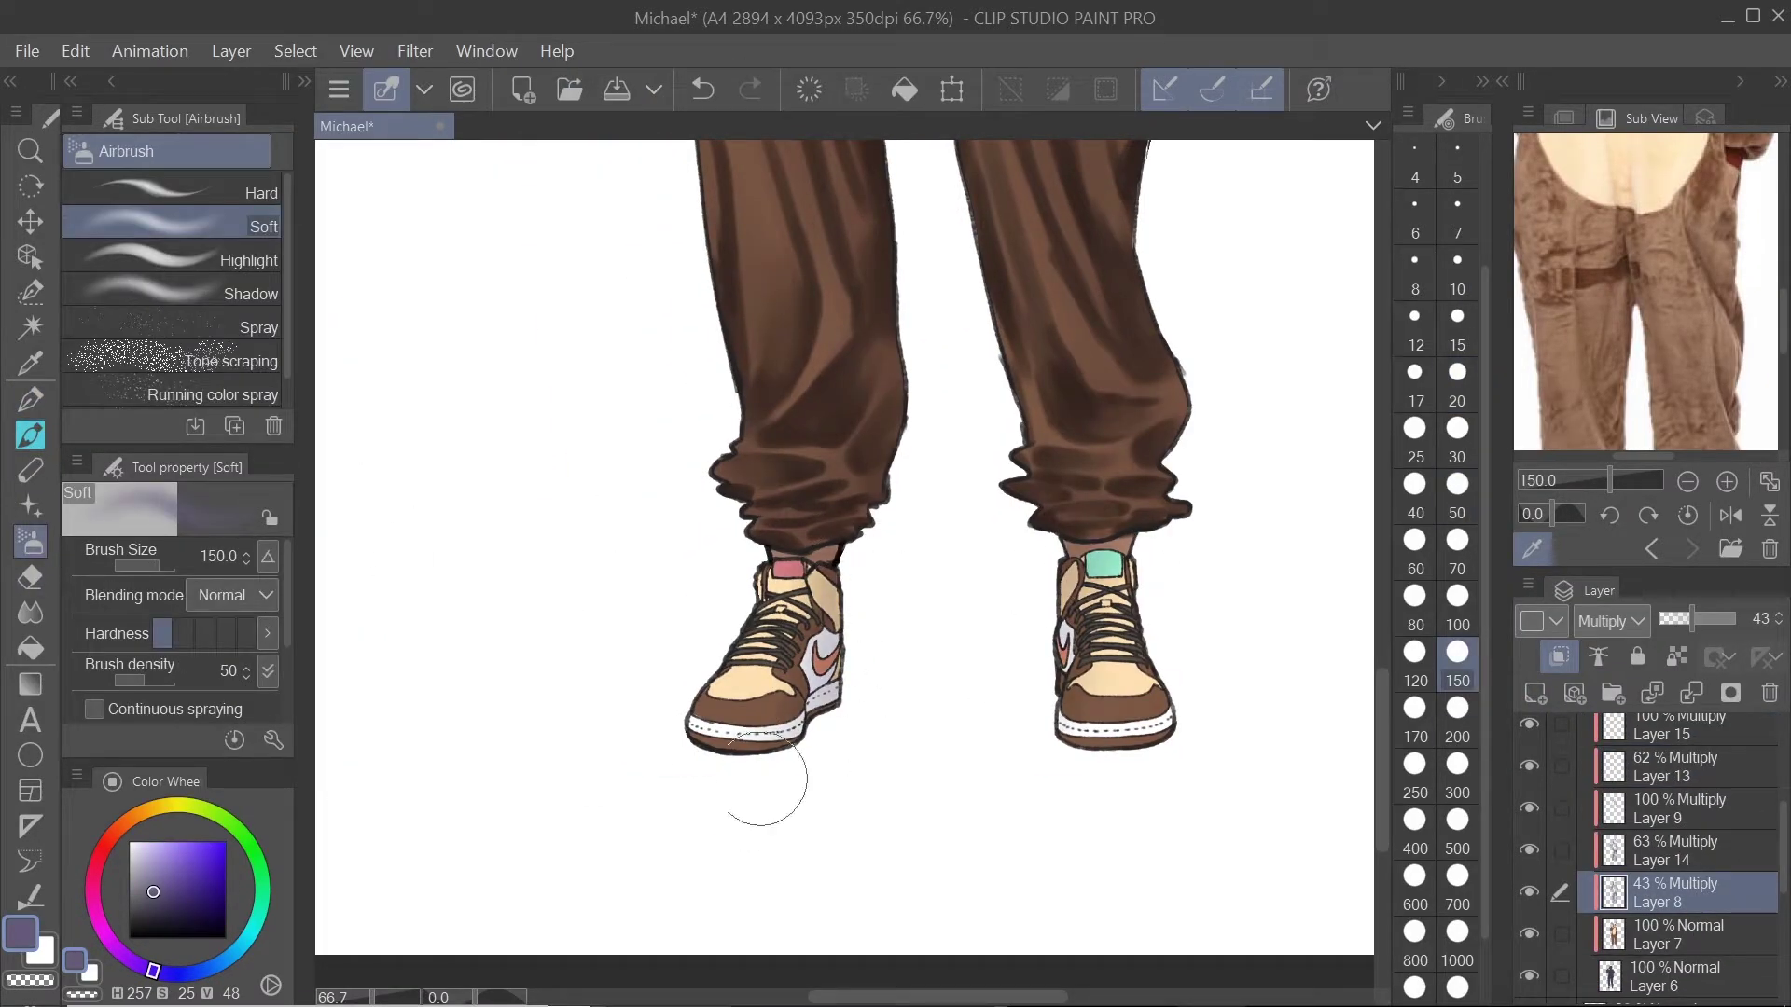
Step: Paint shadow along the second shoe's side on Multiply Layer 8 with the Opaque watercolor brush at size 70
left_click(31, 435)
scroll(893, 700, "up", 5)
left_click(1457, 541)
left_click_drag(1240, 774, 1107, 859)
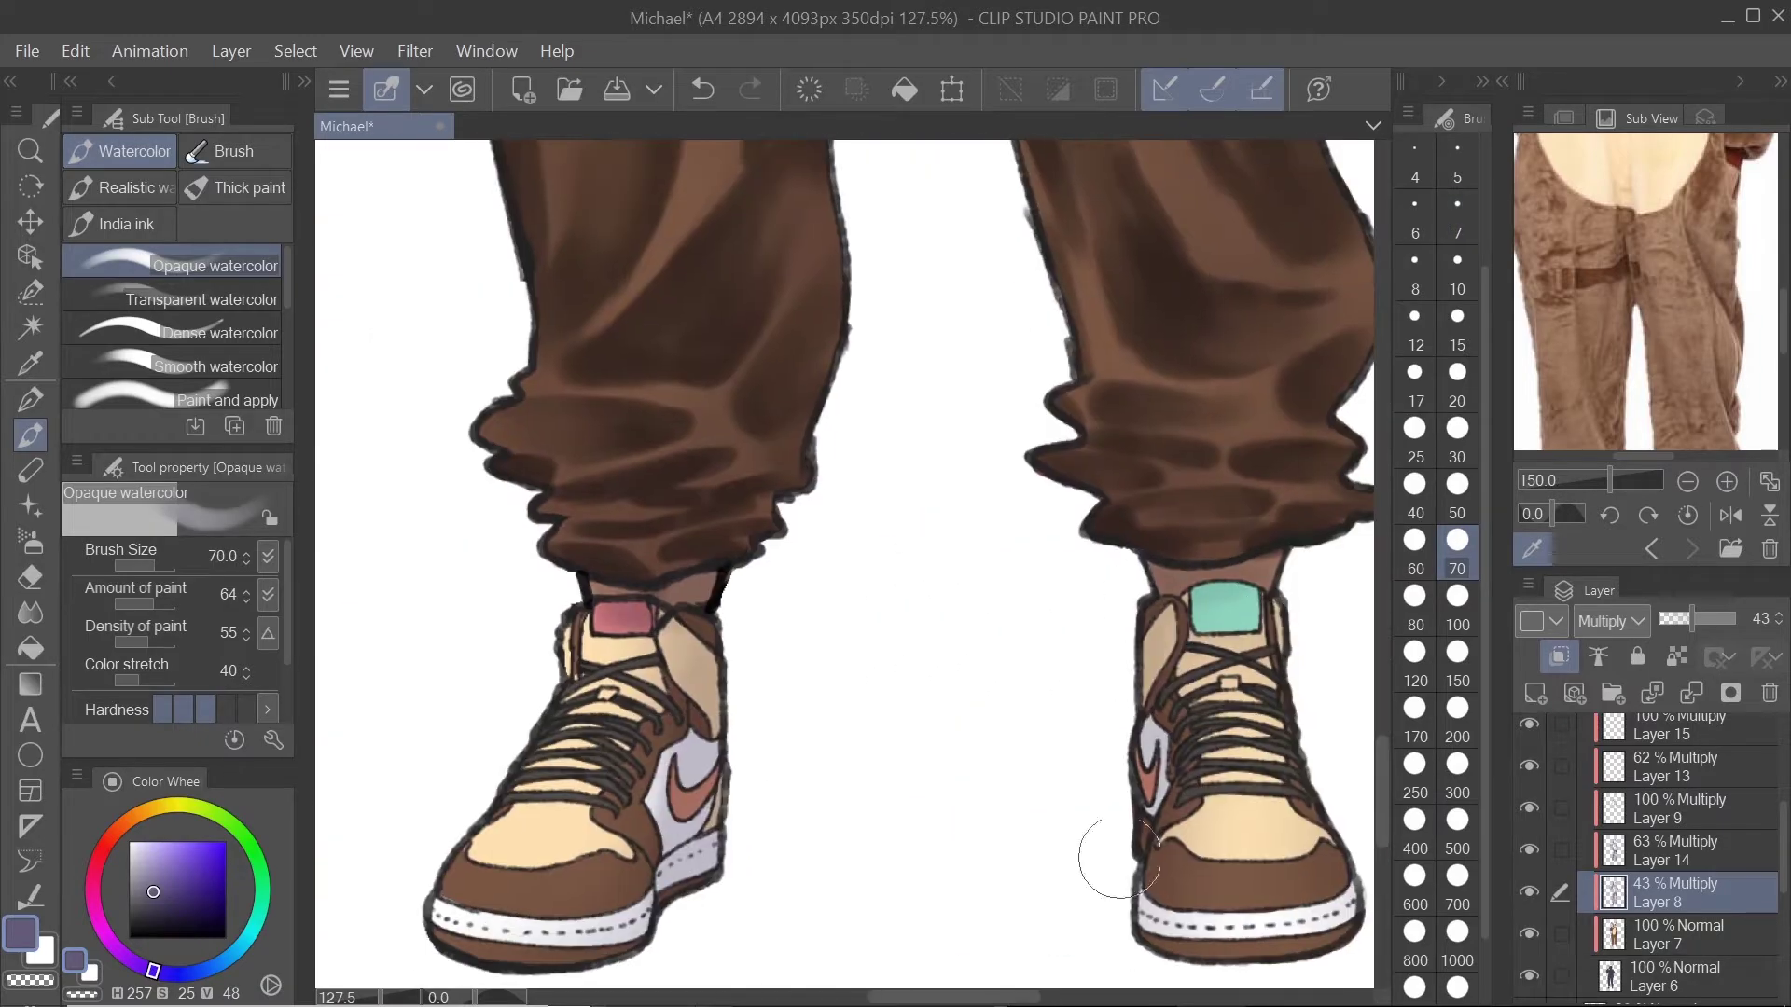
scroll(1026, 746, "down", 5)
scroll(839, 653, "up", 5)
Step: Paint shadows over the first shoe's collar, side panel, heel and sole on Multiply Layer 14 with Opaque watercolor at size 30
left_click(1725, 858)
scroll(933, 821, "up", 3)
left_click(1457, 431)
left_click_drag(863, 658, 807, 798)
left_click_drag(879, 406, 825, 793)
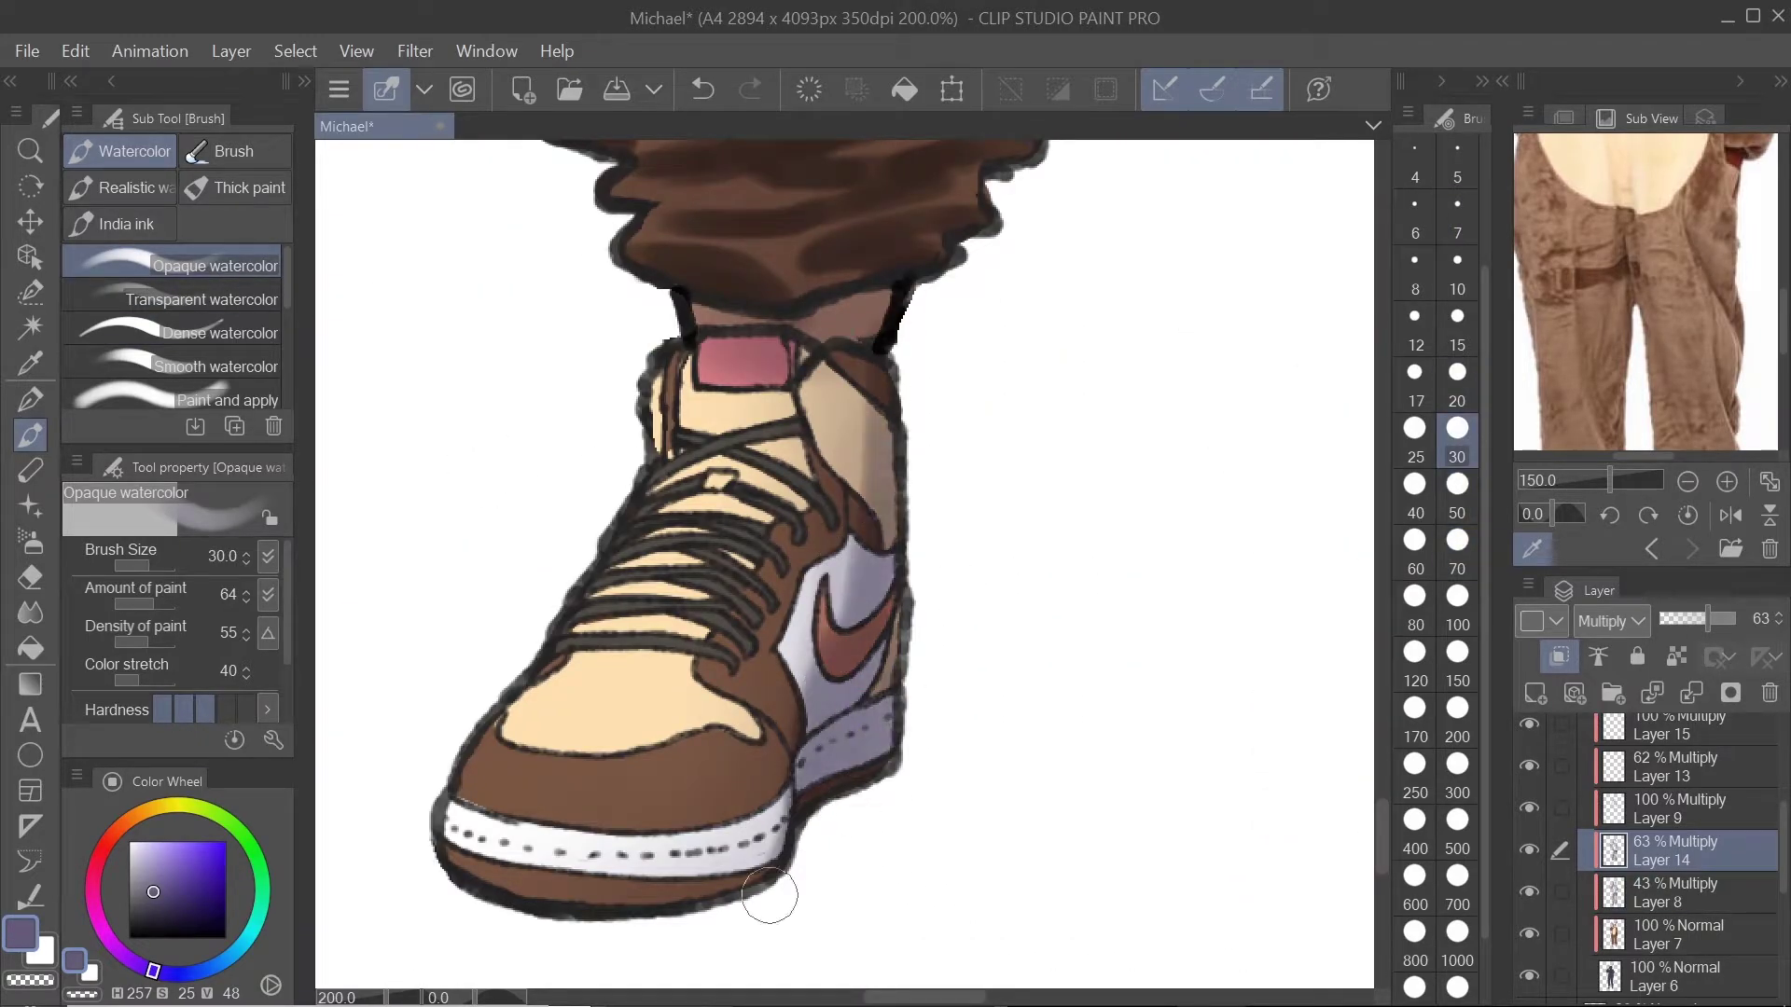
left_click_drag(839, 439, 849, 764)
left_click_drag(877, 630, 826, 657)
left_click_drag(869, 744, 833, 696)
left_click_drag(800, 733, 731, 296)
Step: Shade the first shoe's pink tongue label and sole edge on Layer 14 at size 10, undoing the stroke made at size 20
left_click(1457, 375)
left_click_drag(788, 435, 771, 476)
key("ctrl+z")
left_click(1457, 263)
left_click_drag(709, 363, 765, 438)
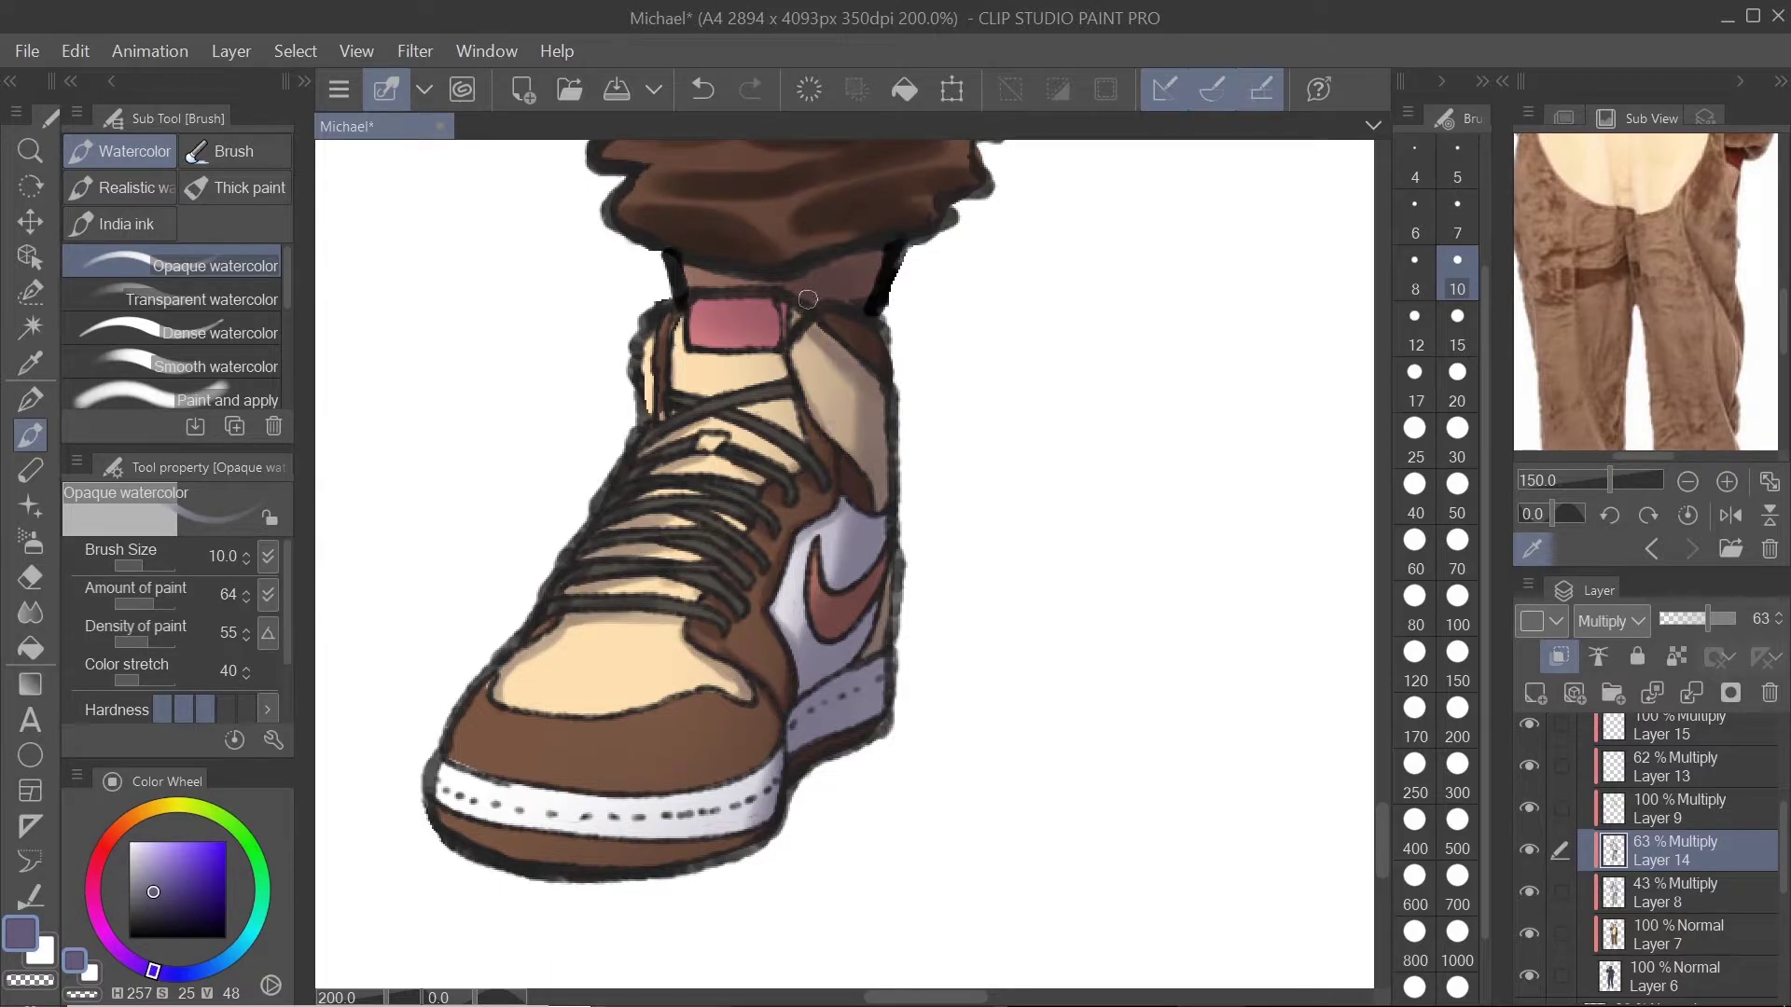
left_click_drag(751, 758, 466, 764)
Step: Deepen the shadows on the first shoe's side and heel on Multiply Layer 9 using Opaque watercolor at sizes 10 and 50
left_click(1679, 809)
left_click_drag(609, 619, 670, 759)
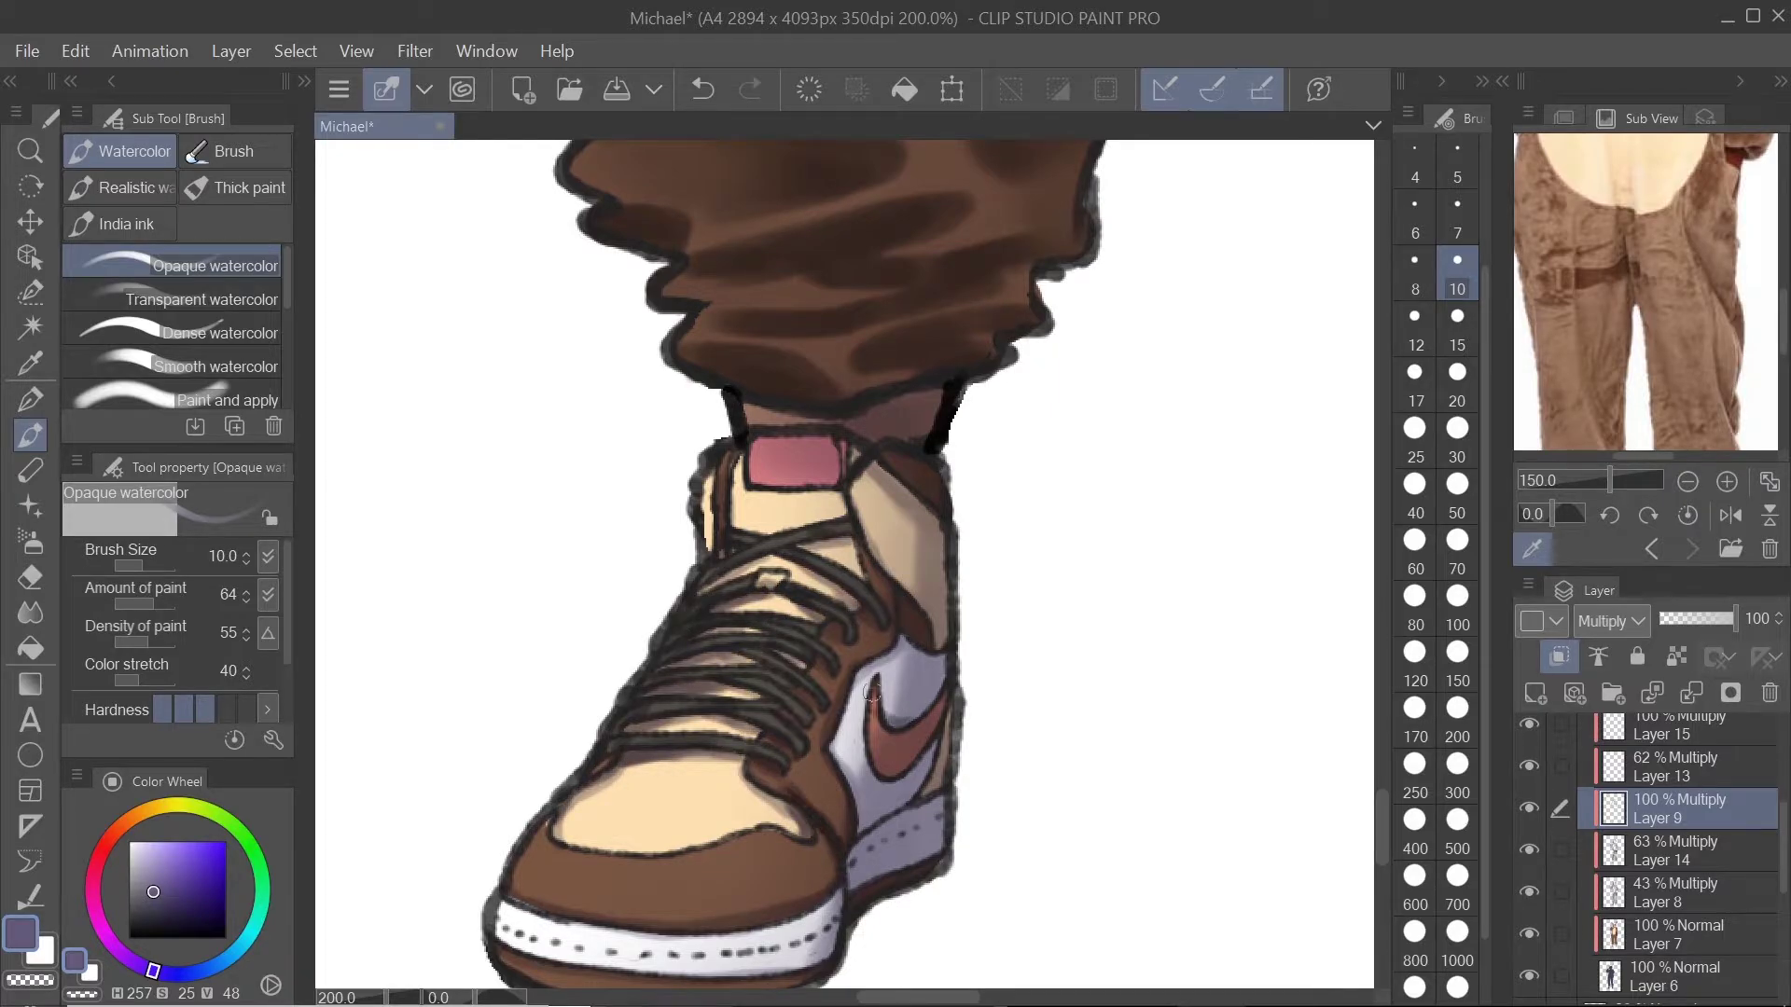
left_click(1457, 541)
left_click(1456, 485)
left_click_drag(906, 835, 856, 872)
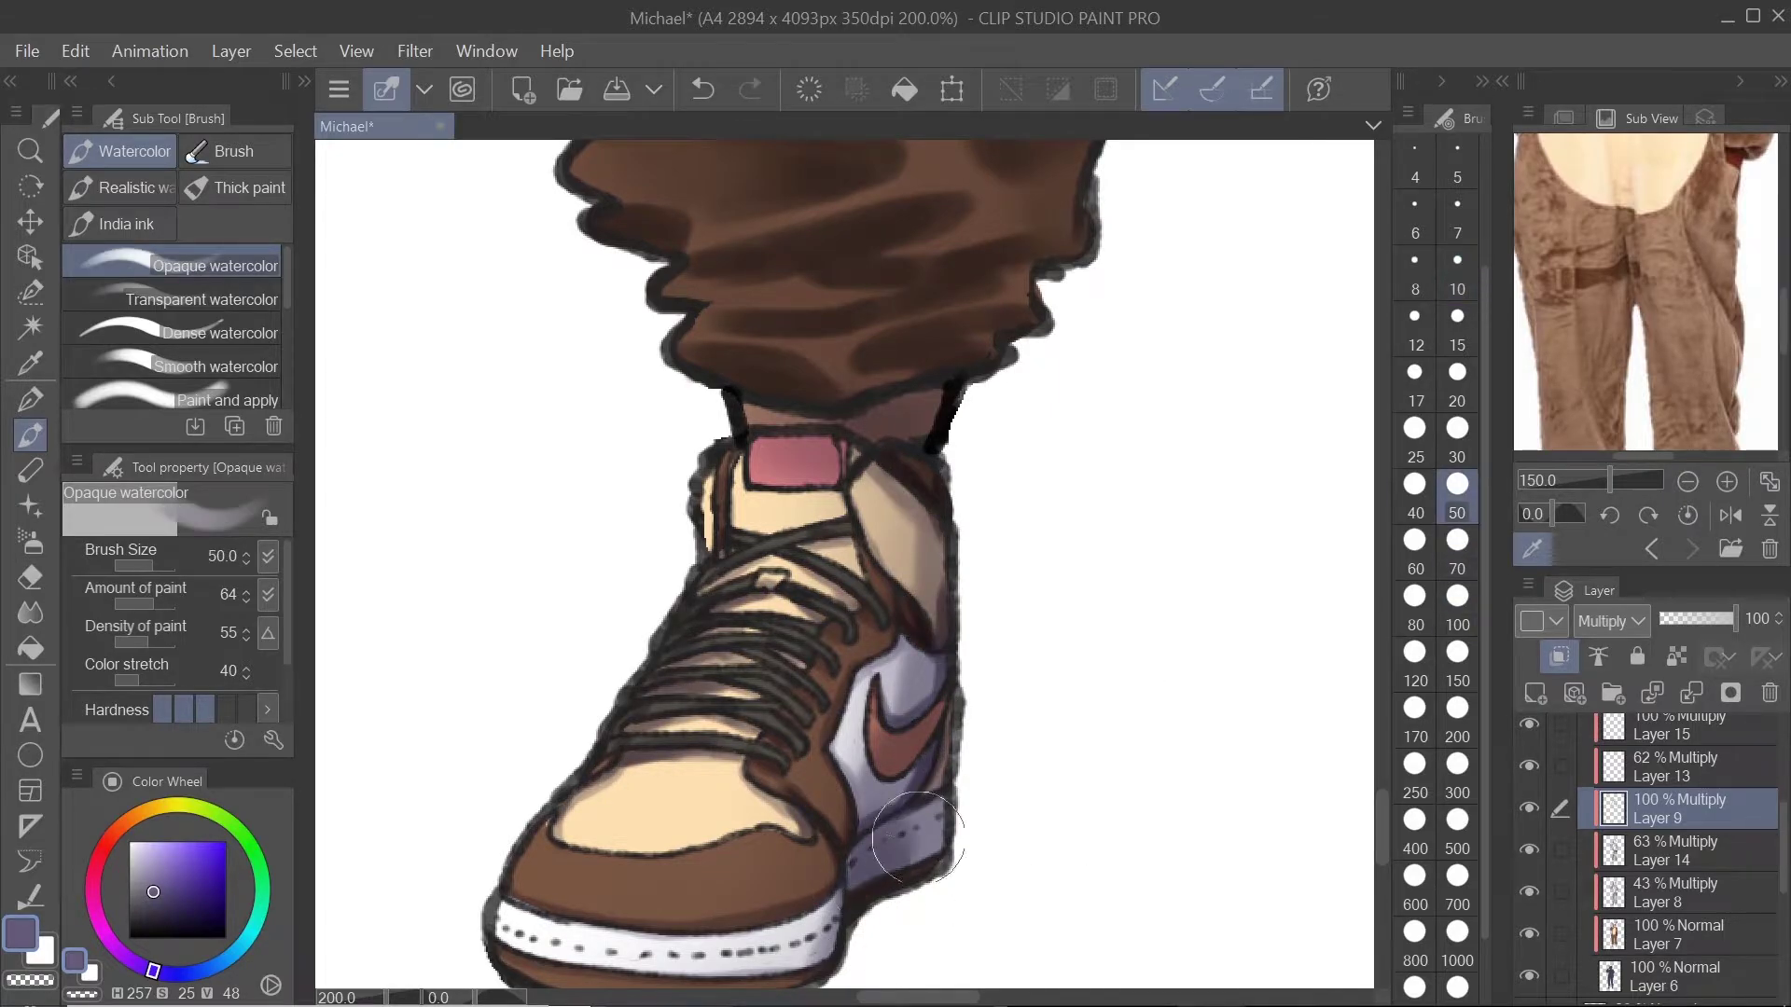
scroll(837, 785, "down", 3)
scroll(1269, 785, "up", 2)
left_click_drag(966, 795, 971, 704)
Step: Shade the second shoe's mint tongue label, collar and side panel on Multiply Layer 14 with Opaque watercolor at sizes 20 and 15
left_click(1679, 904)
left_click(1679, 852)
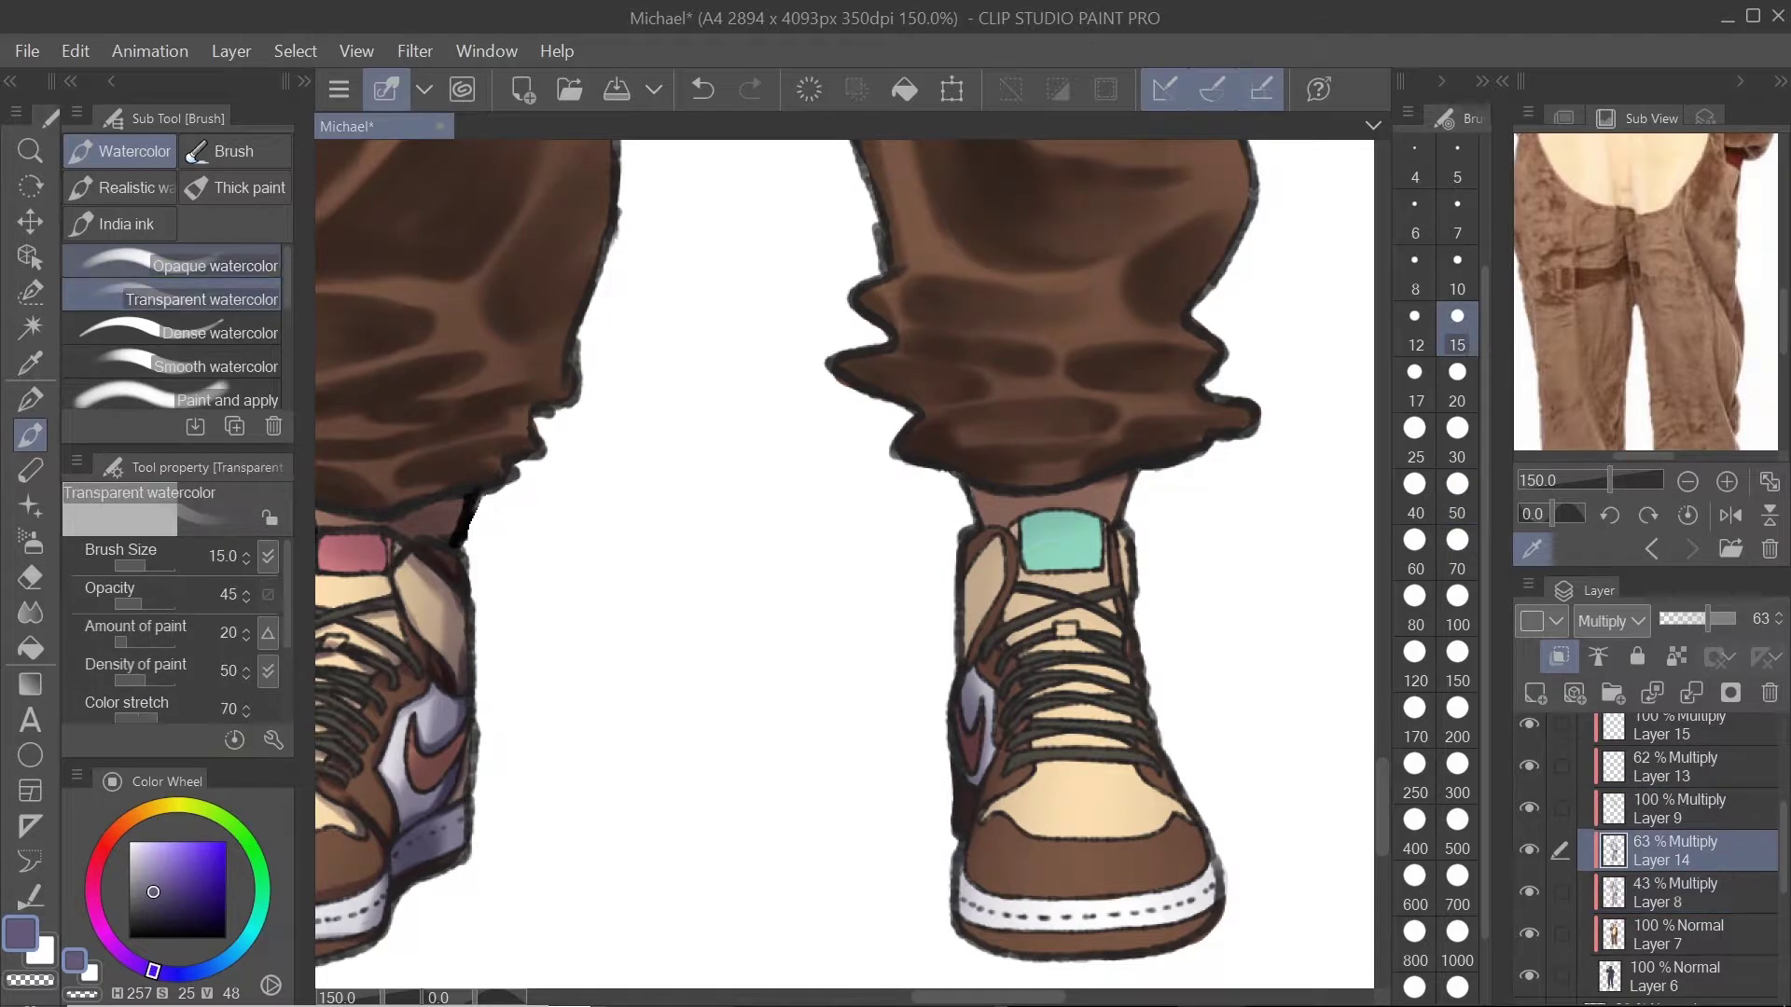
left_click(1457, 371)
mouse_move(988, 779)
left_mouse_down()
mouse_move(974, 550)
mouse_move(955, 704)
mouse_move(1114, 723)
left_mouse_up()
scroll(1035, 511, "up", 3)
left_click(1457, 317)
left_click_drag(1022, 606, 1161, 607)
left_click_drag(392, 503, 1371, 660)
left_click_drag(886, 770, 1007, 771)
left_click_drag(980, 653, 832, 611)
left_click_drag(1325, 737, 373, 508)
Step: Shade the gaps beneath the second shoe's laces and the edges of its cream toe area on Layer 14 at size 15
left_click_drag(832, 676, 1003, 657)
left_click_drag(866, 732, 1024, 746)
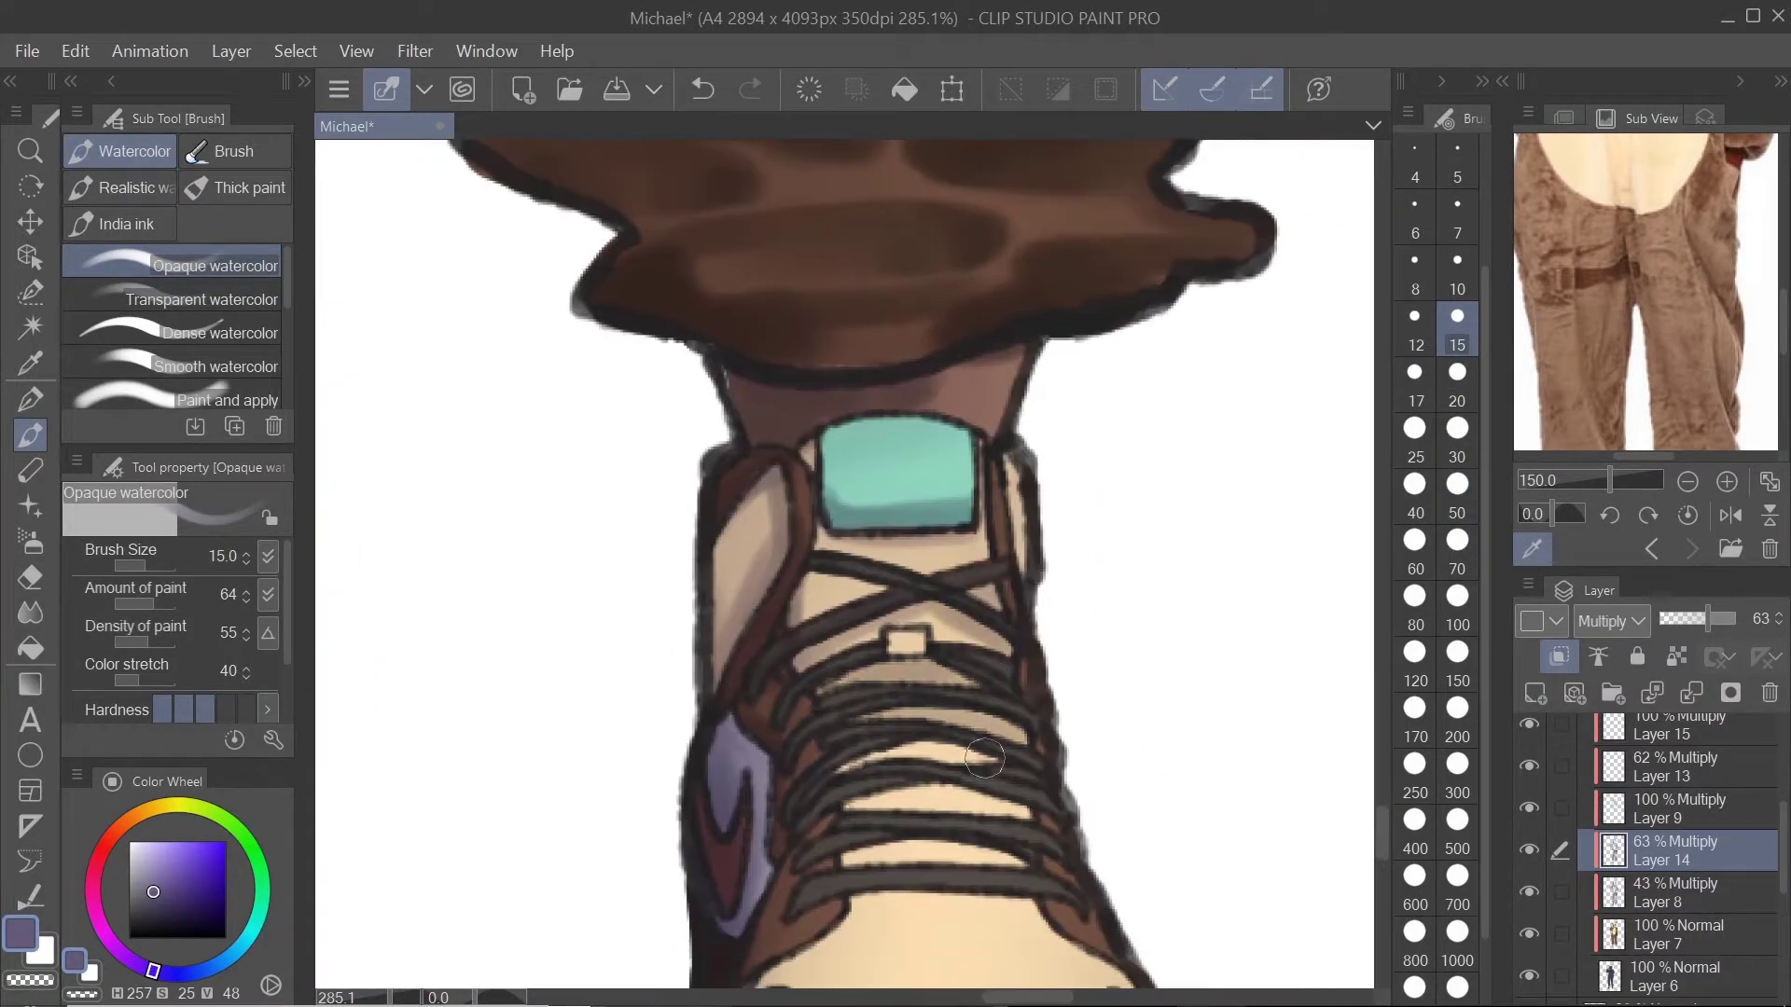
left_click_drag(844, 793, 1026, 802)
left_click_drag(844, 853, 1022, 854)
mouse_move(1040, 921)
left_mouse_down()
mouse_move(1143, 662)
mouse_move(1082, 643)
left_mouse_up()
left_click_drag(1090, 644, 1177, 711)
left_click_drag(897, 643, 804, 720)
left_click_drag(1220, 810, 767, 821)
mouse_move(1236, 895)
left_mouse_down()
mouse_move(911, 949)
mouse_move(751, 919)
left_mouse_up()
left_click_drag(1250, 888, 754, 907)
scroll(850, 366, "down", 2)
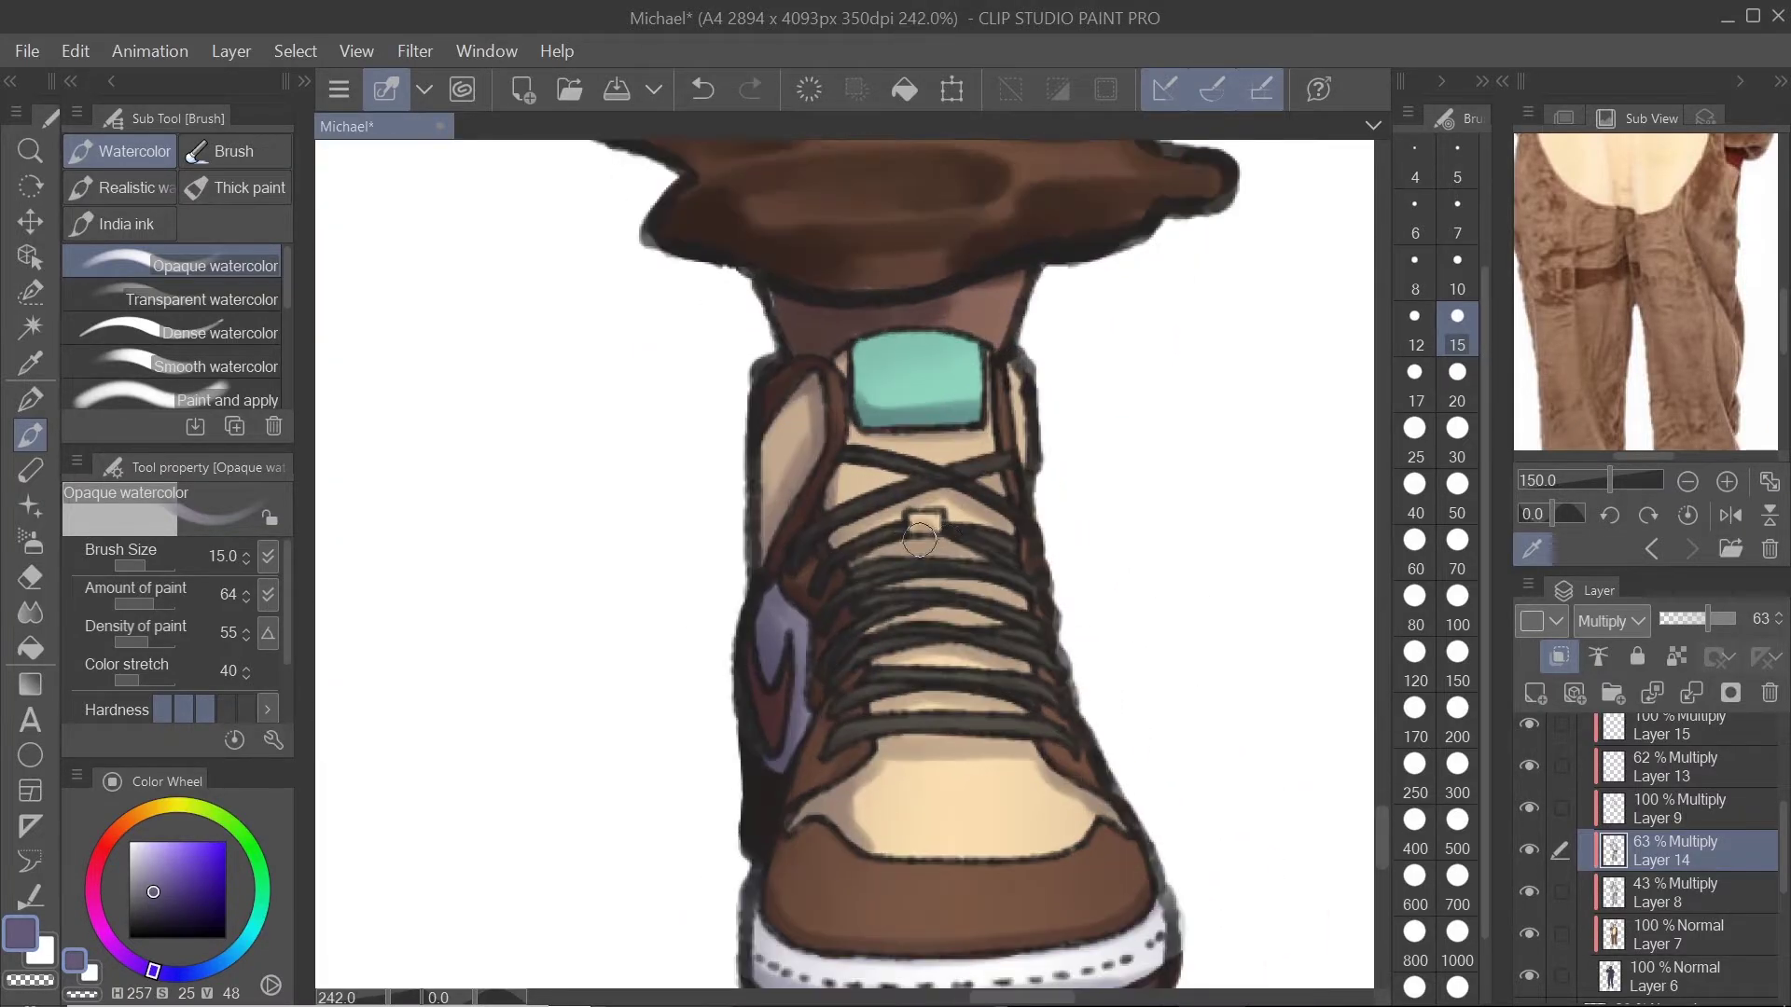
Step: Deepen the shadows between the second shoe's laces on Multiply Layer 9 with Opaque watercolor at size 10
left_click(1679, 808)
left_click(1457, 261)
scroll(684, 654, "up", 3)
mouse_move(744, 592)
left_mouse_down()
mouse_move(702, 726)
mouse_move(842, 797)
left_mouse_up()
left_click_drag(896, 373, 801, 589)
left_click_drag(907, 558, 1052, 471)
left_click_drag(944, 587, 1099, 541)
left_click_drag(963, 627, 1217, 664)
left_click_drag(991, 728, 1224, 763)
left_click_drag(968, 810, 1216, 830)
left_click_drag(1218, 884, 1323, 953)
Step: Darken the edges of the second shoe's cream toe area on Layer 9 at size 10
left_click_drag(1110, 858, 881, 492)
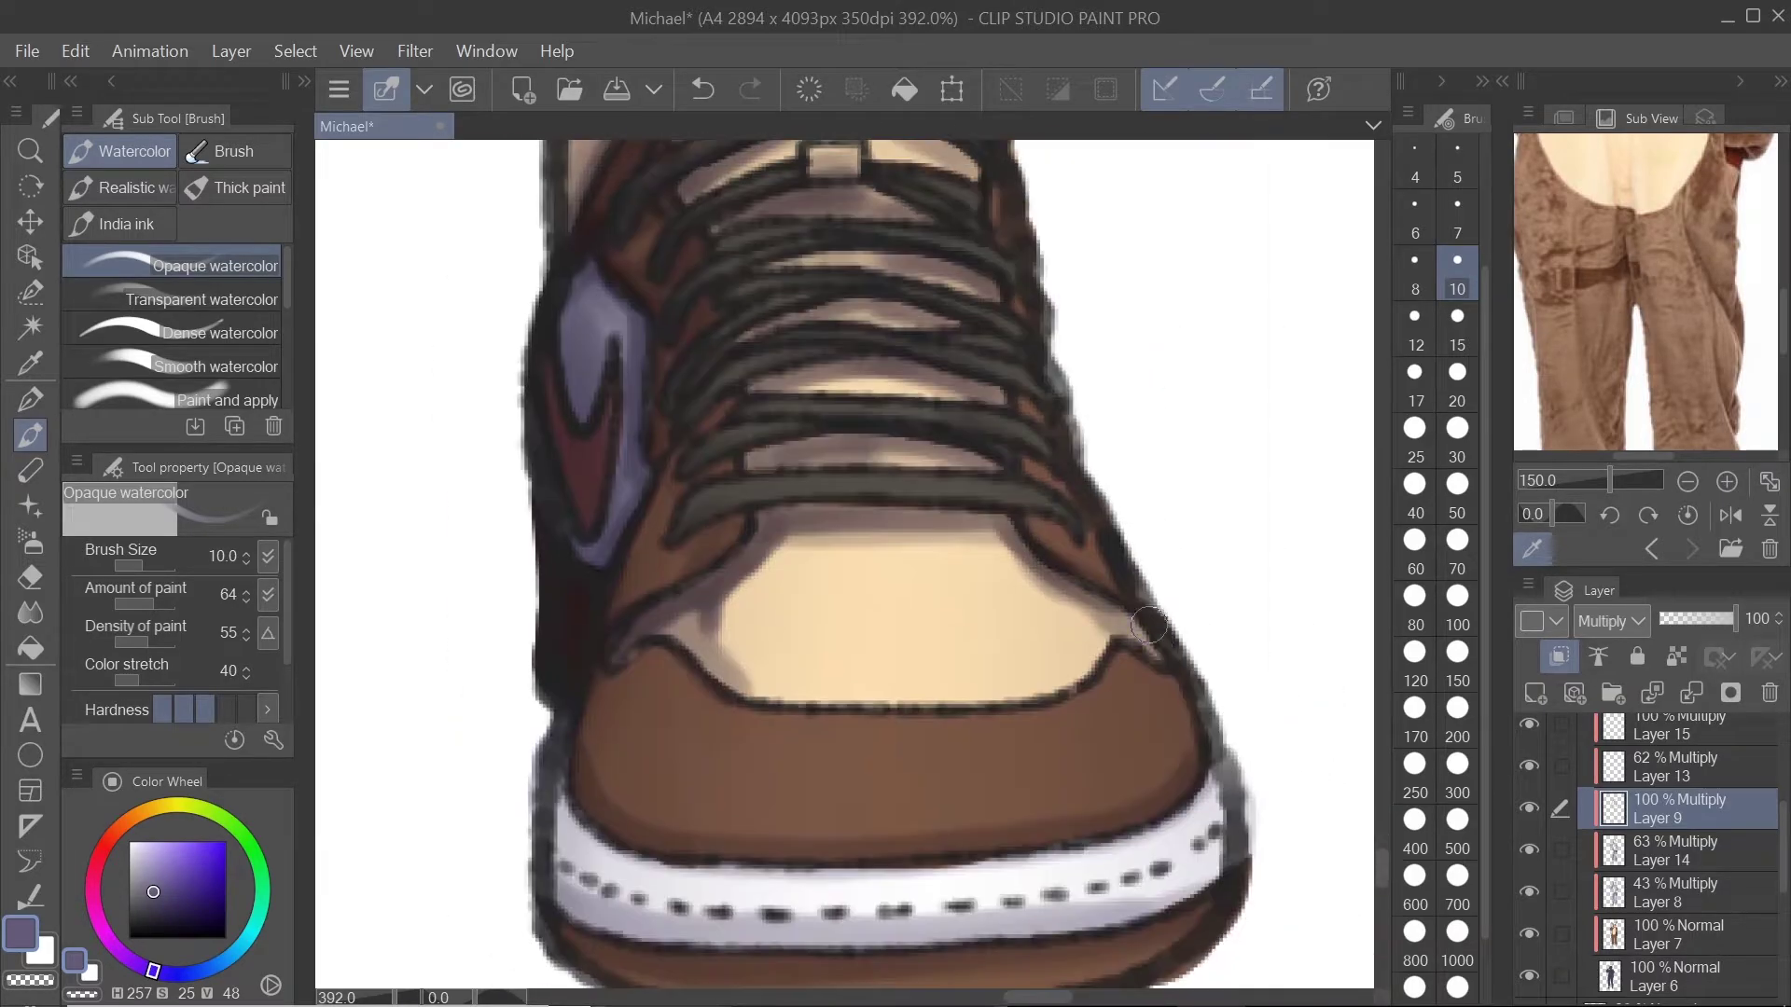
left_click_drag(839, 270, 974, 881)
left_click_drag(835, 644, 1099, 643)
left_click_drag(912, 681, 816, 714)
left_click_drag(1090, 588, 1125, 685)
scroll(982, 693, "down", 5)
scroll(1017, 763, "up", 5)
scroll(1679, 807, "up", 3)
Step: Select the lineart on Layer 3 Copy and try the Hard eraser on it at size 50, undoing the strokes
left_click(1679, 776)
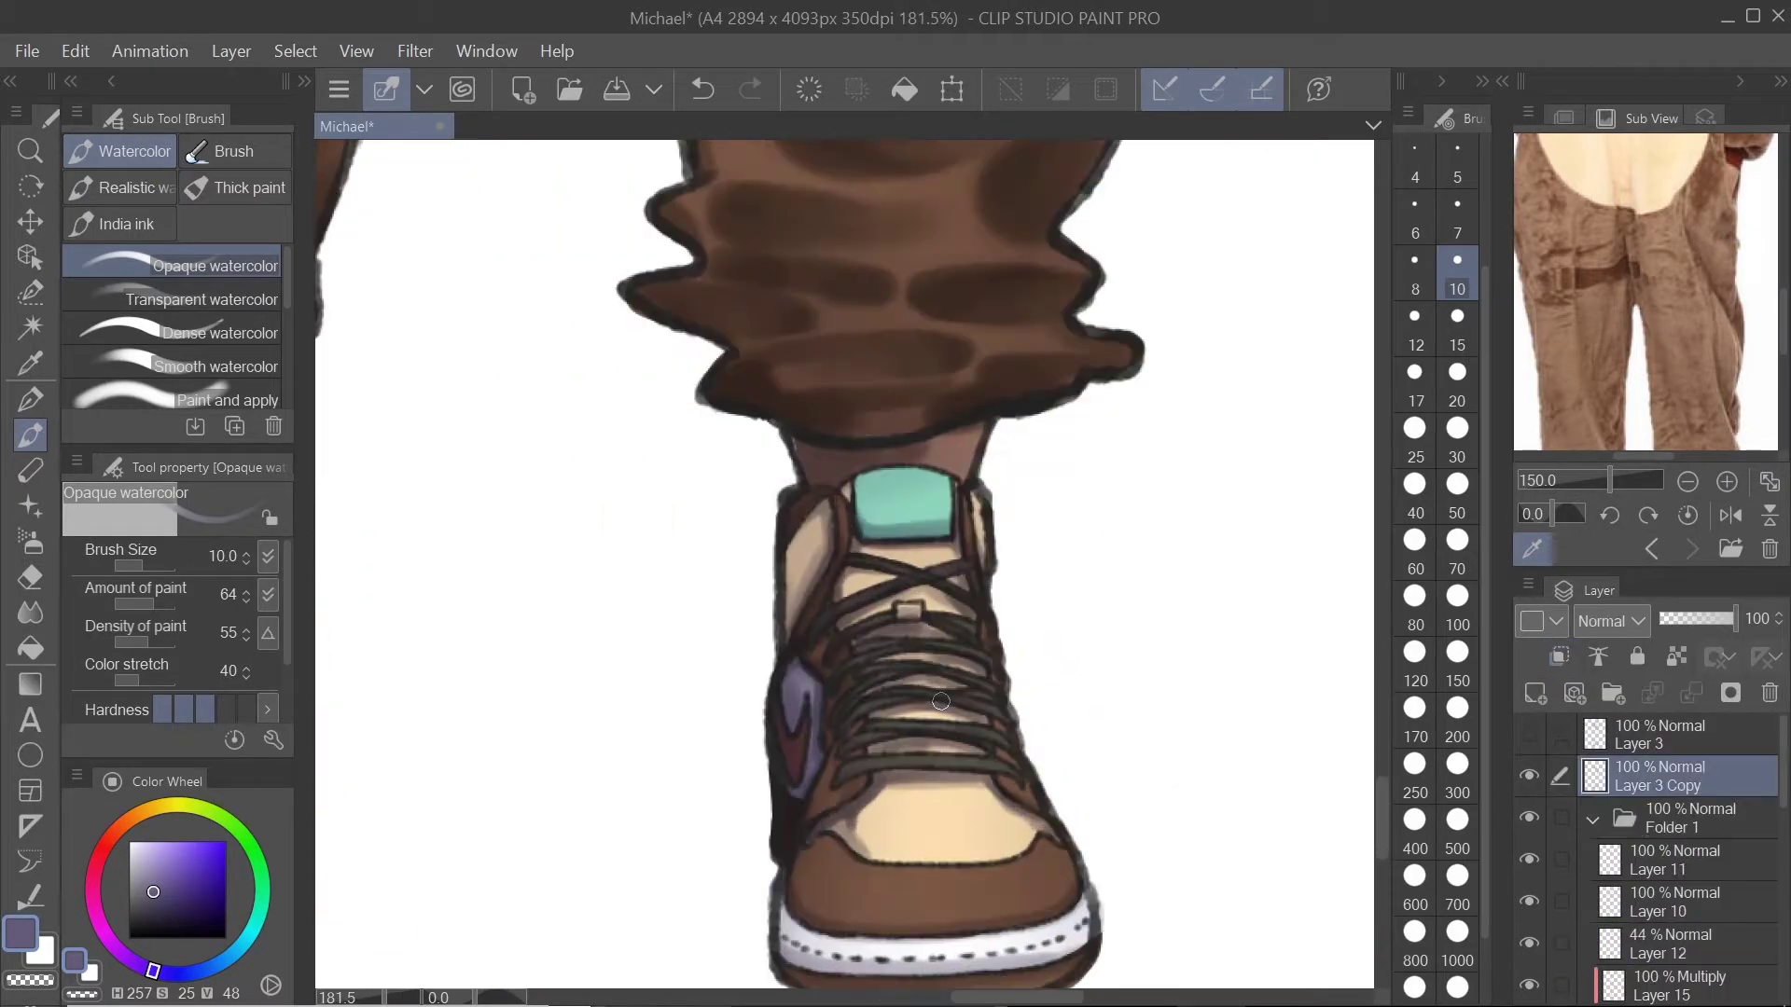
key("e")
left_click(1457, 485)
left_click_drag(924, 634, 821, 774)
key("ctrl+z")
left_click_drag(919, 737, 941, 648)
scroll(941, 647, "down", 10)
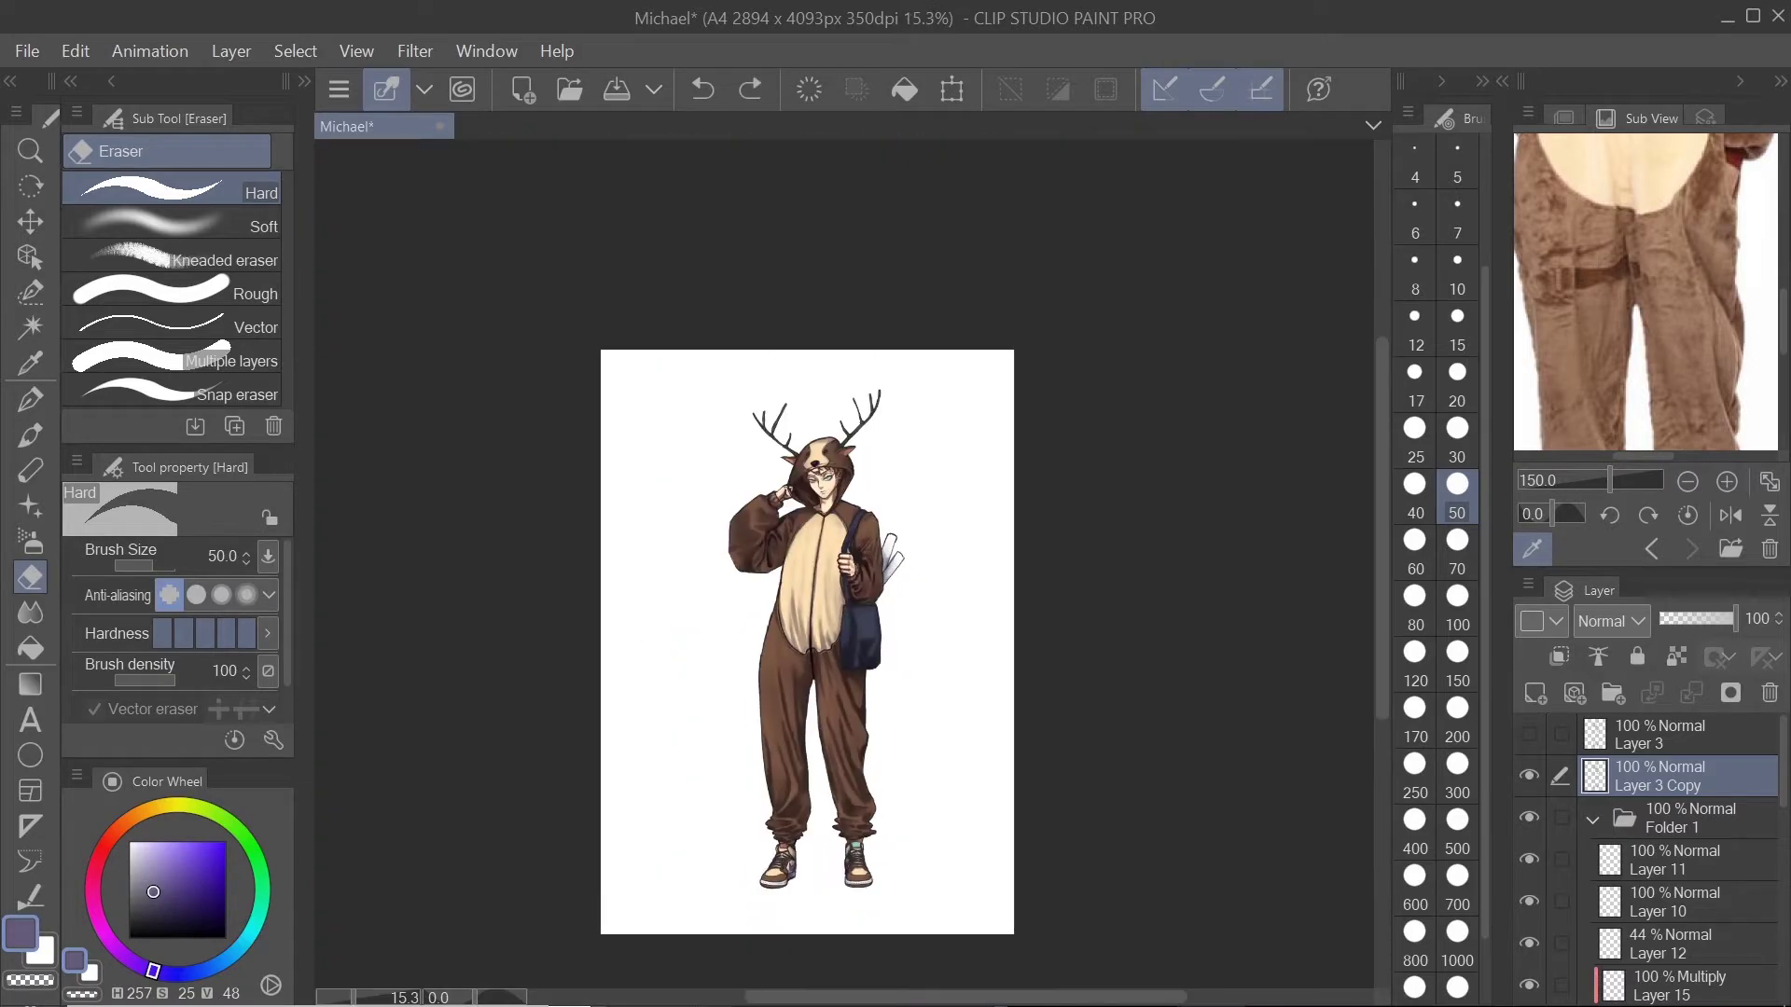
scroll(772, 833, "up", 12)
key("ctrl+z")
Step: Erase the lineart inside the first shoe on Layer 3 Copy with the Hard eraser at size 20, undoing stray strokes
left_click(1457, 375)
scroll(810, 706, "down", 8)
scroll(809, 706, "up", 6)
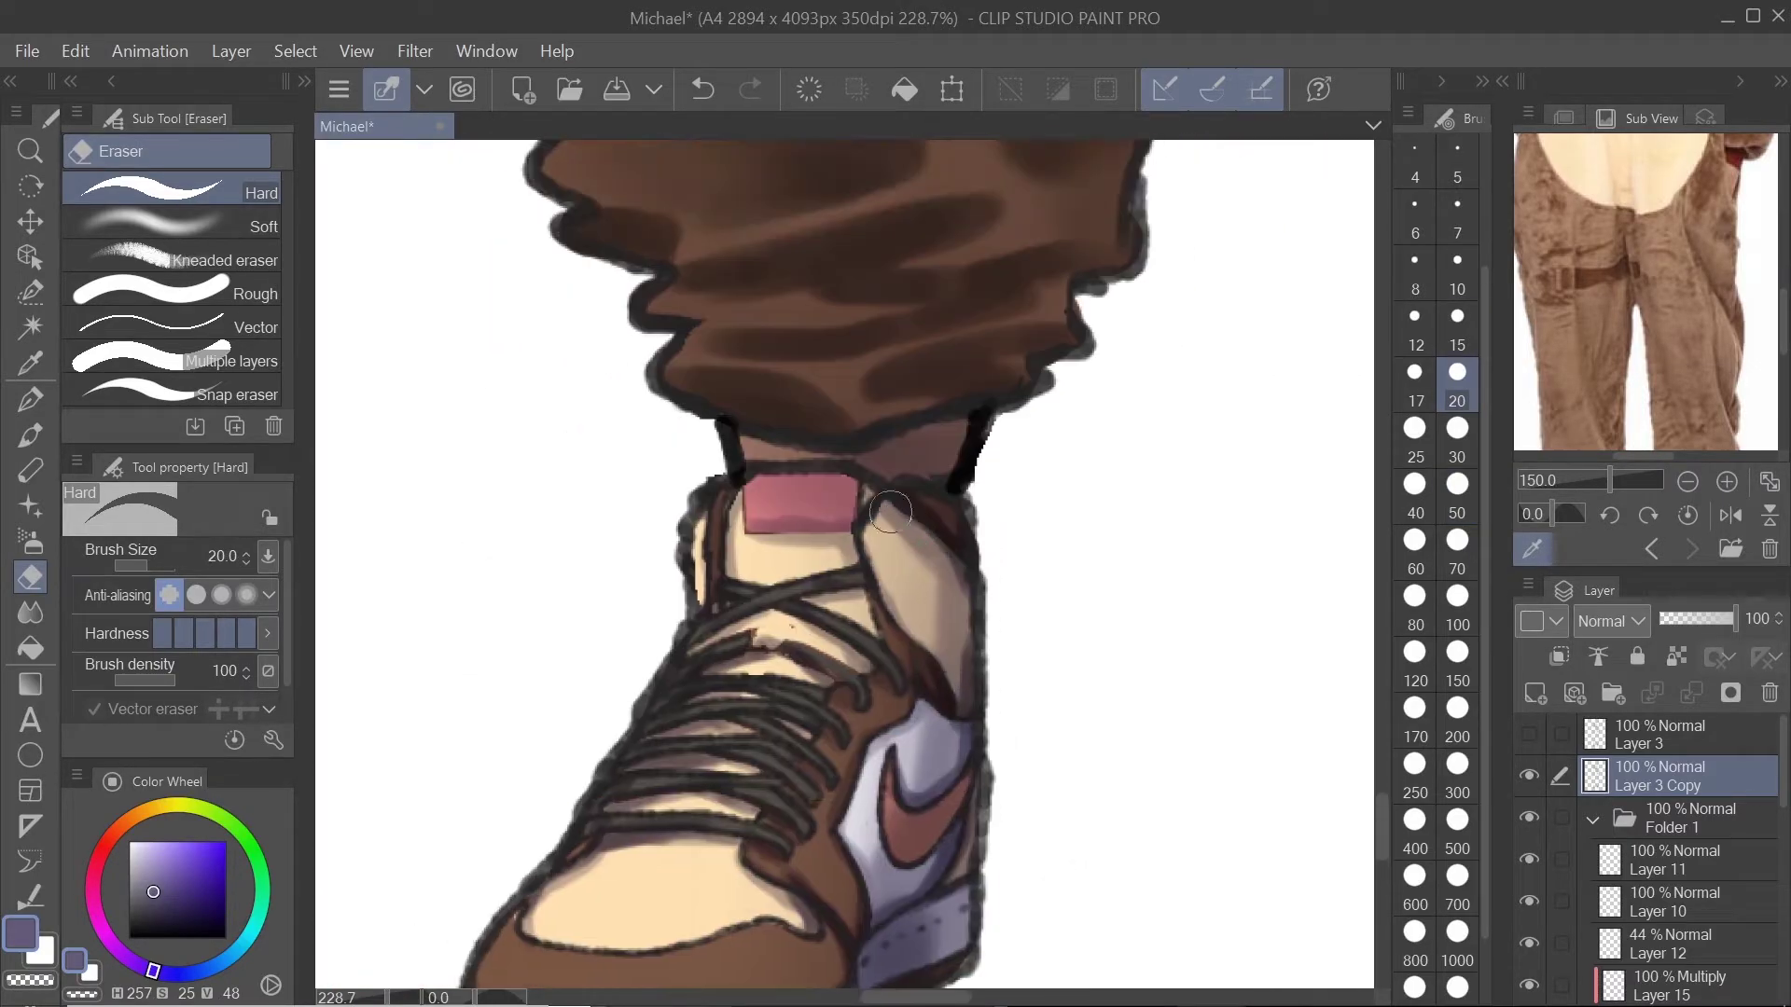
mouse_move(881, 504)
left_mouse_down()
mouse_move(849, 695)
mouse_move(624, 780)
left_mouse_up()
key("ctrl+z")
key("ctrl+z")
left_click_drag(825, 905, 970, 781)
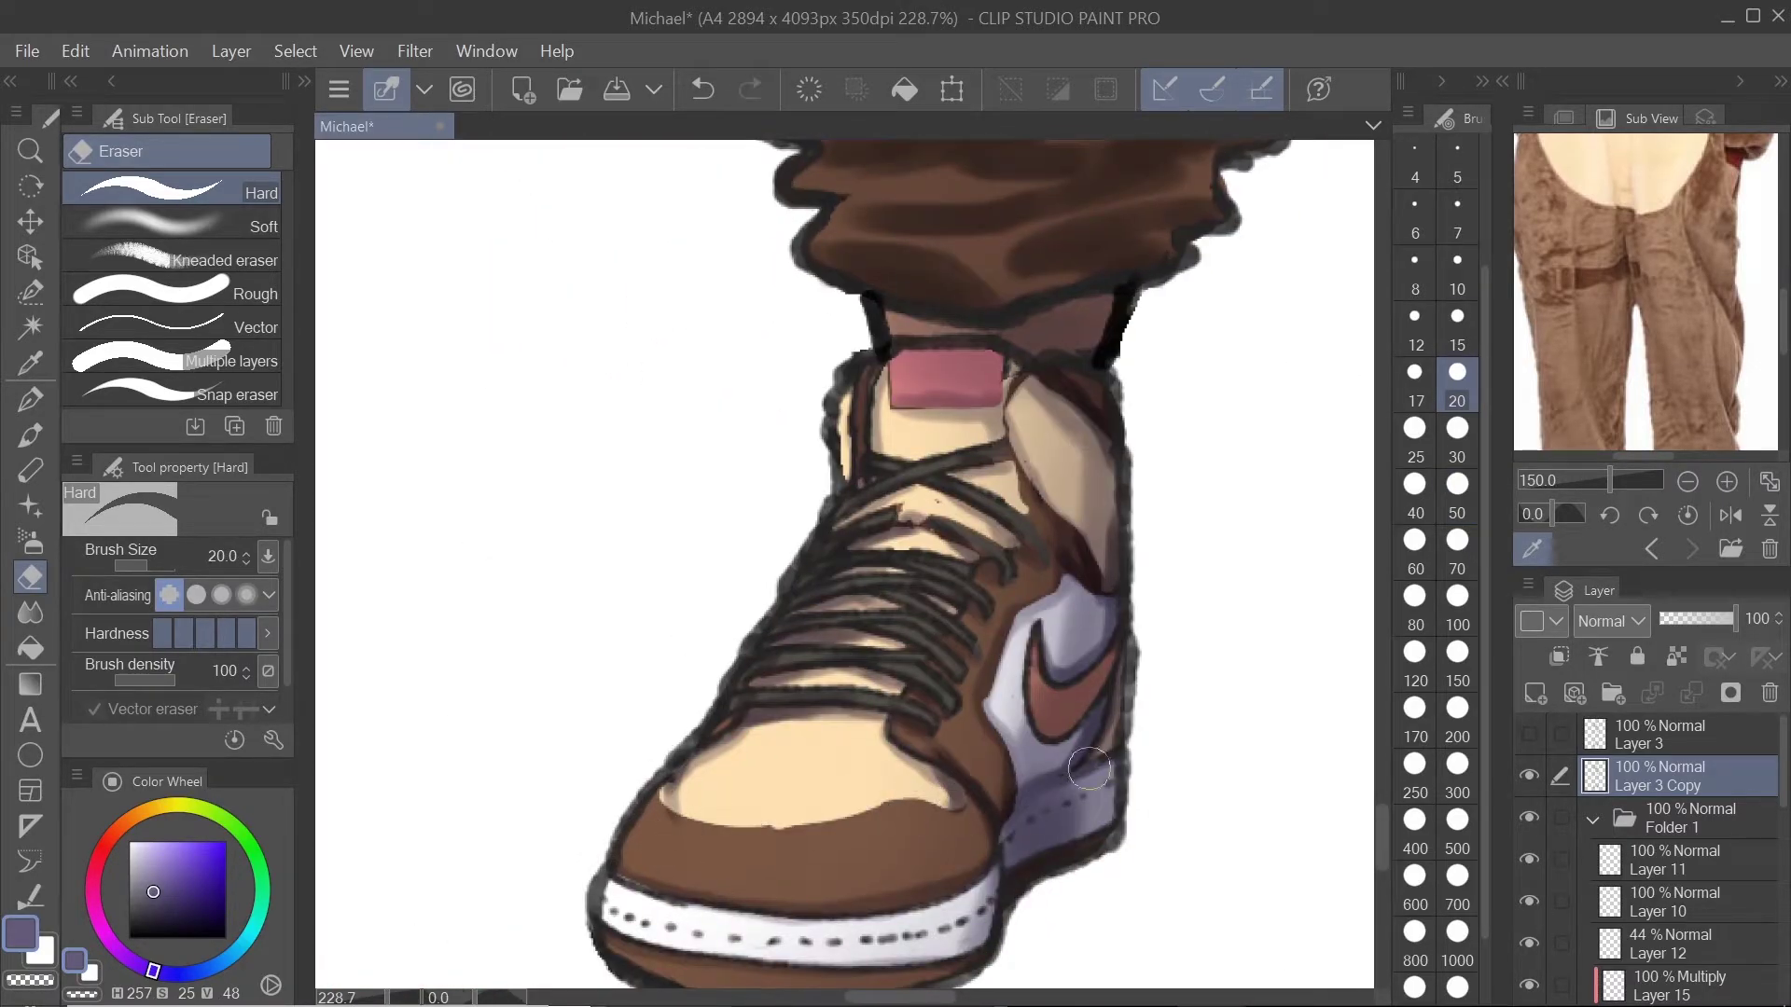
scroll(1089, 770, "down", 1)
left_click_drag(994, 644, 931, 913)
mouse_move(931, 816)
left_mouse_down()
mouse_move(975, 708)
mouse_move(890, 825)
left_mouse_up()
left_click_drag(914, 760, 807, 709)
left_click_drag(960, 681, 905, 637)
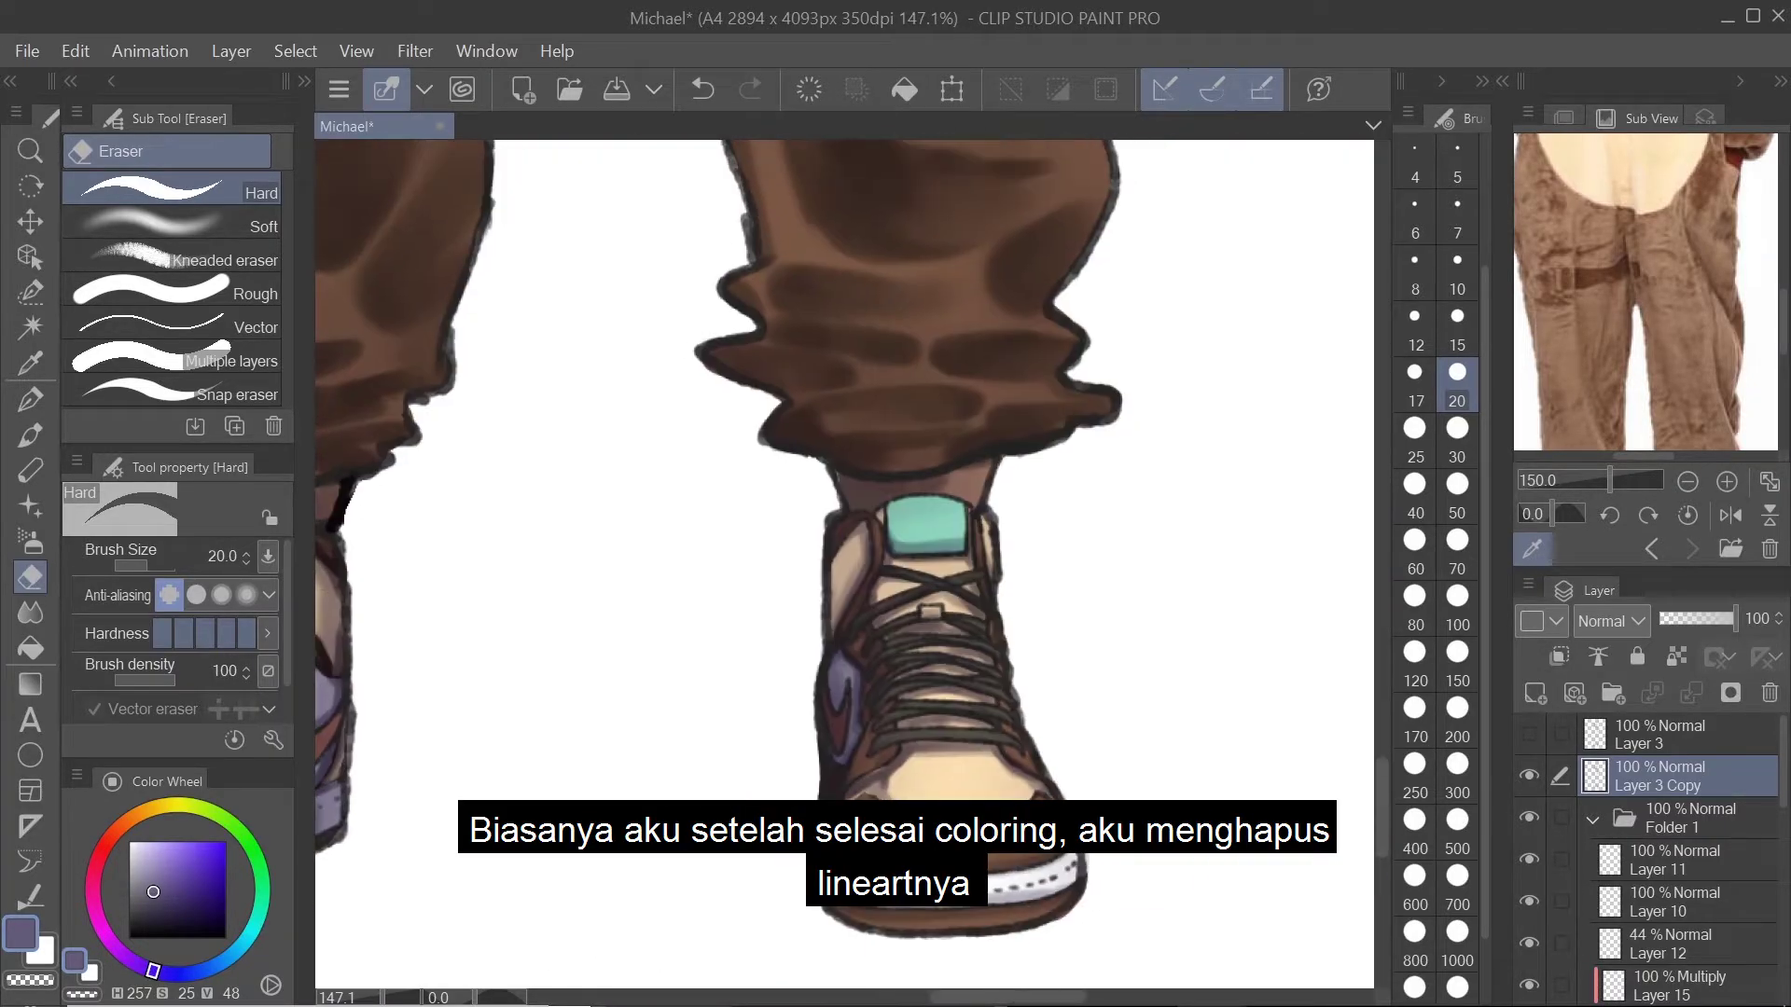
Step: Erase the lineart around the second shoe's tongue label and laces with the Hard eraser at size 20
left_click_drag(977, 551, 1012, 750)
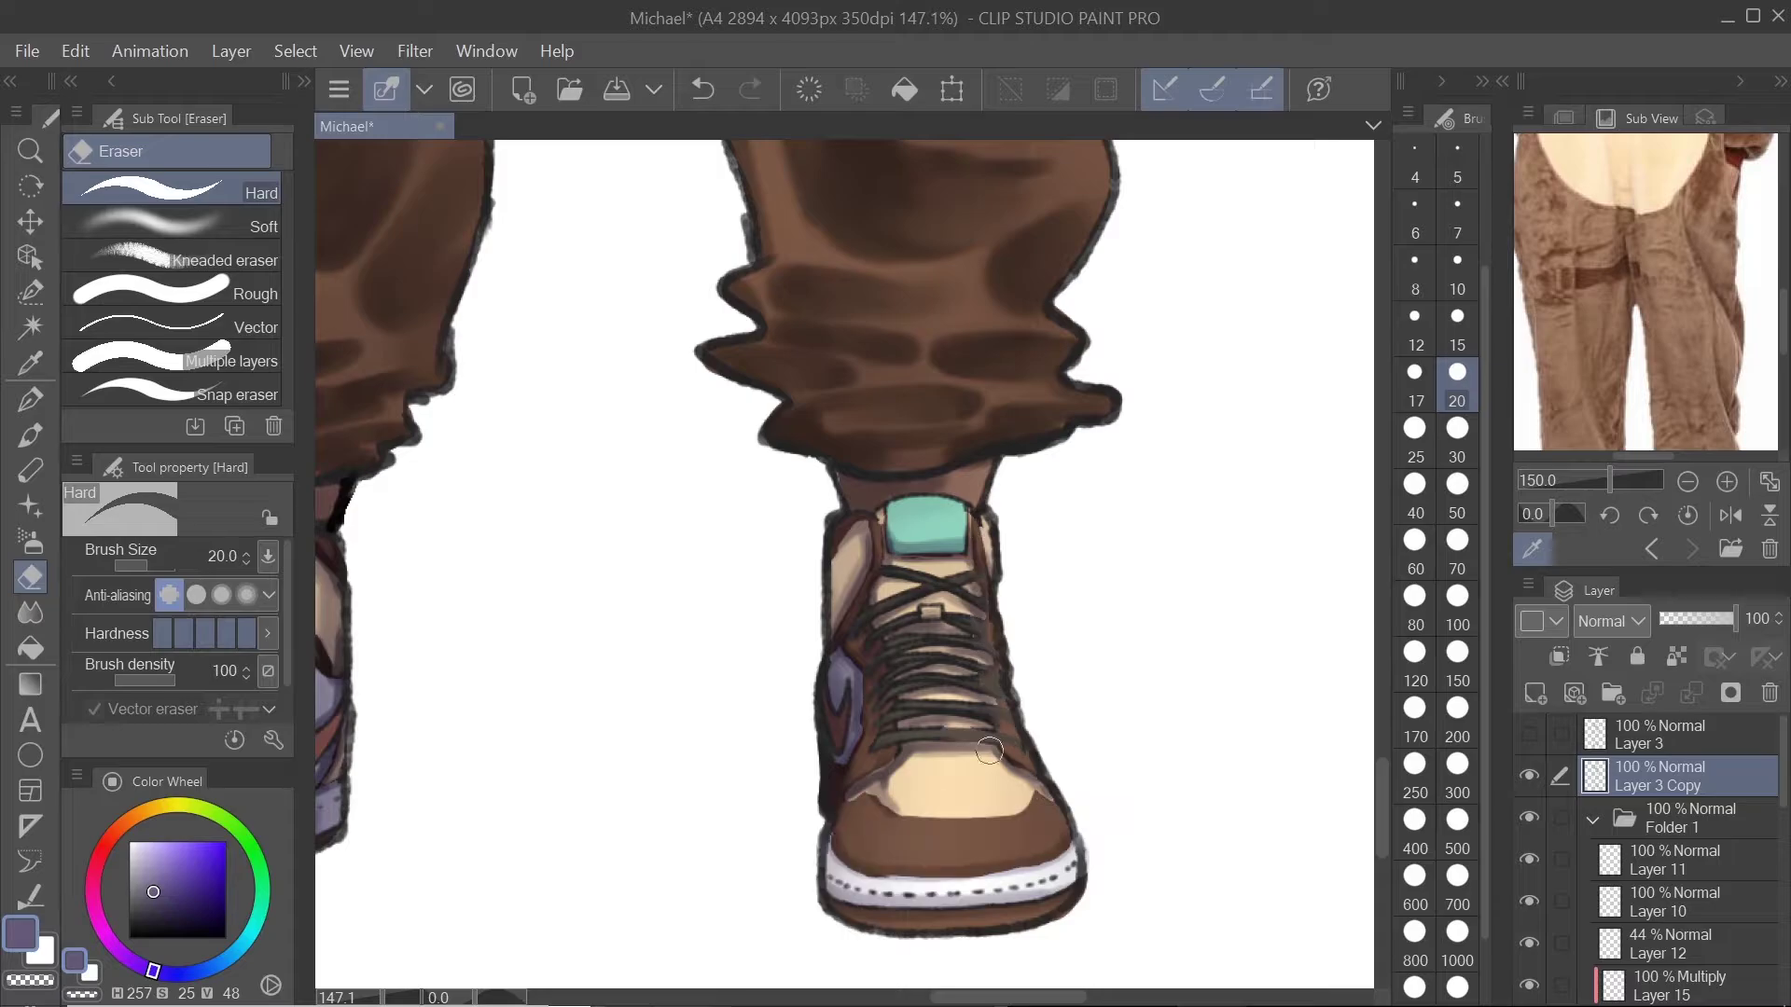
left_click_drag(882, 615, 990, 726)
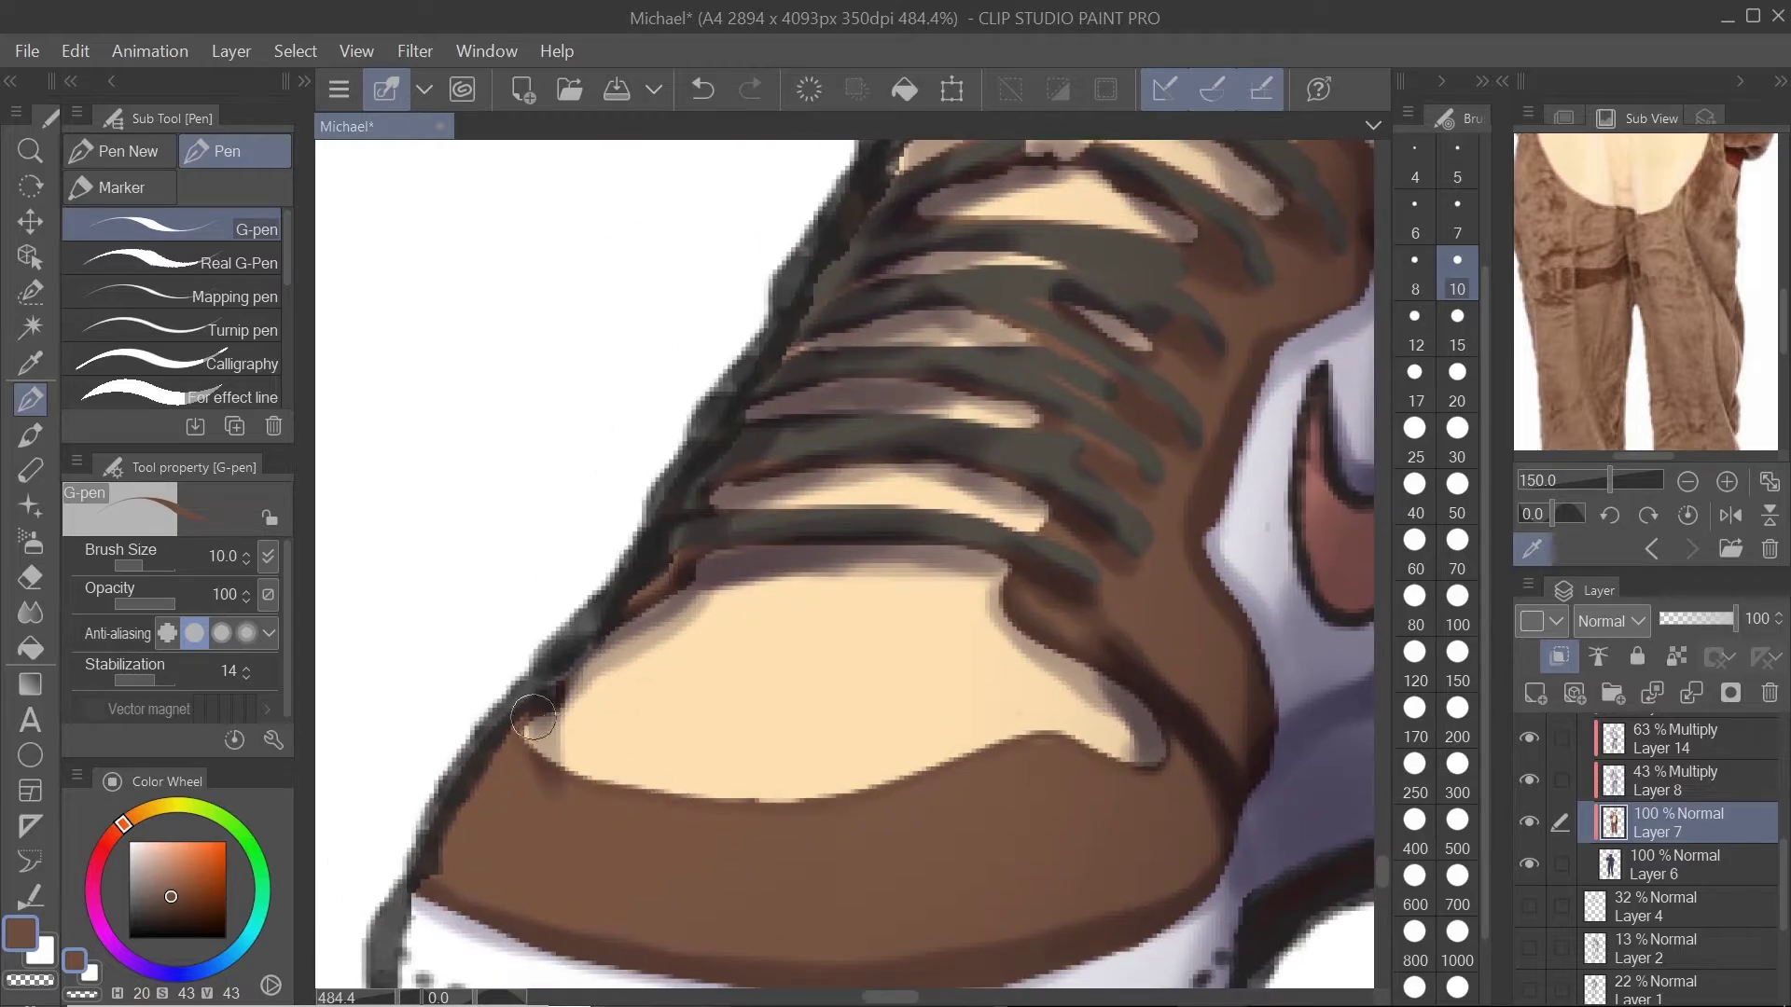
Step: Touch up the shoes' toe edge and laces on Layer 7 with brown, dark grey and cream, using the G-pen and Oil paint flat brush
left_click_drag(947, 484, 955, 669)
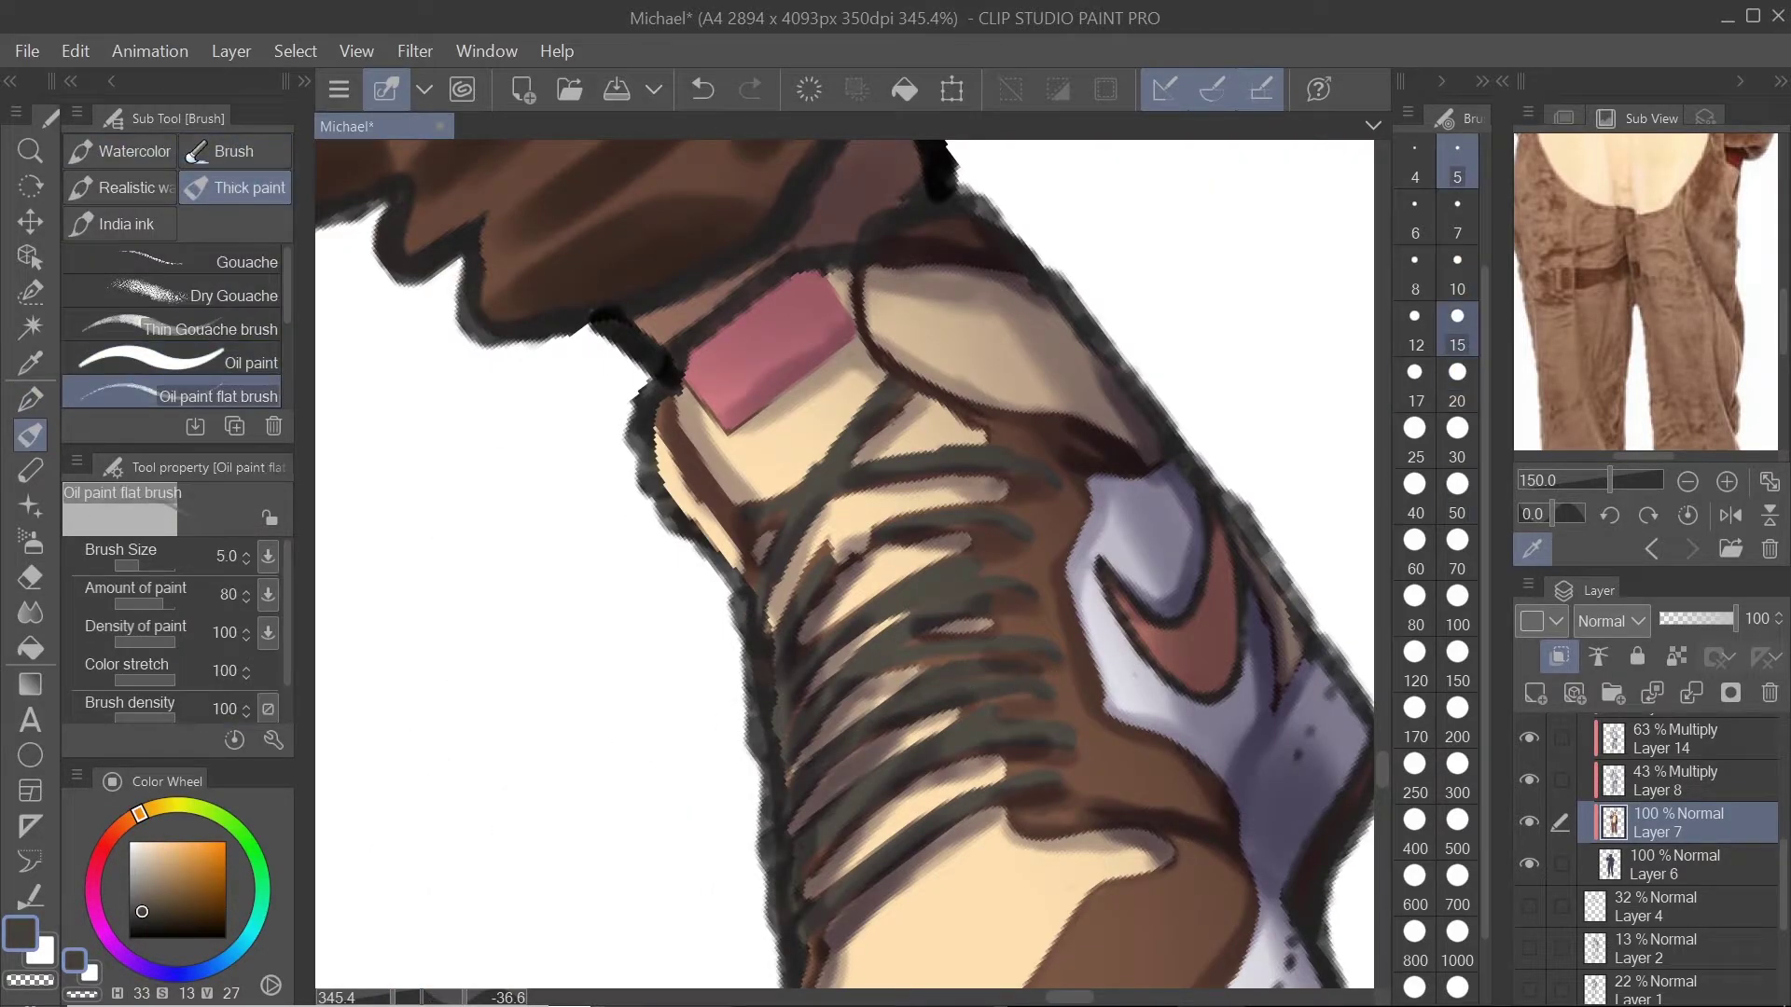
left_click(1457, 270)
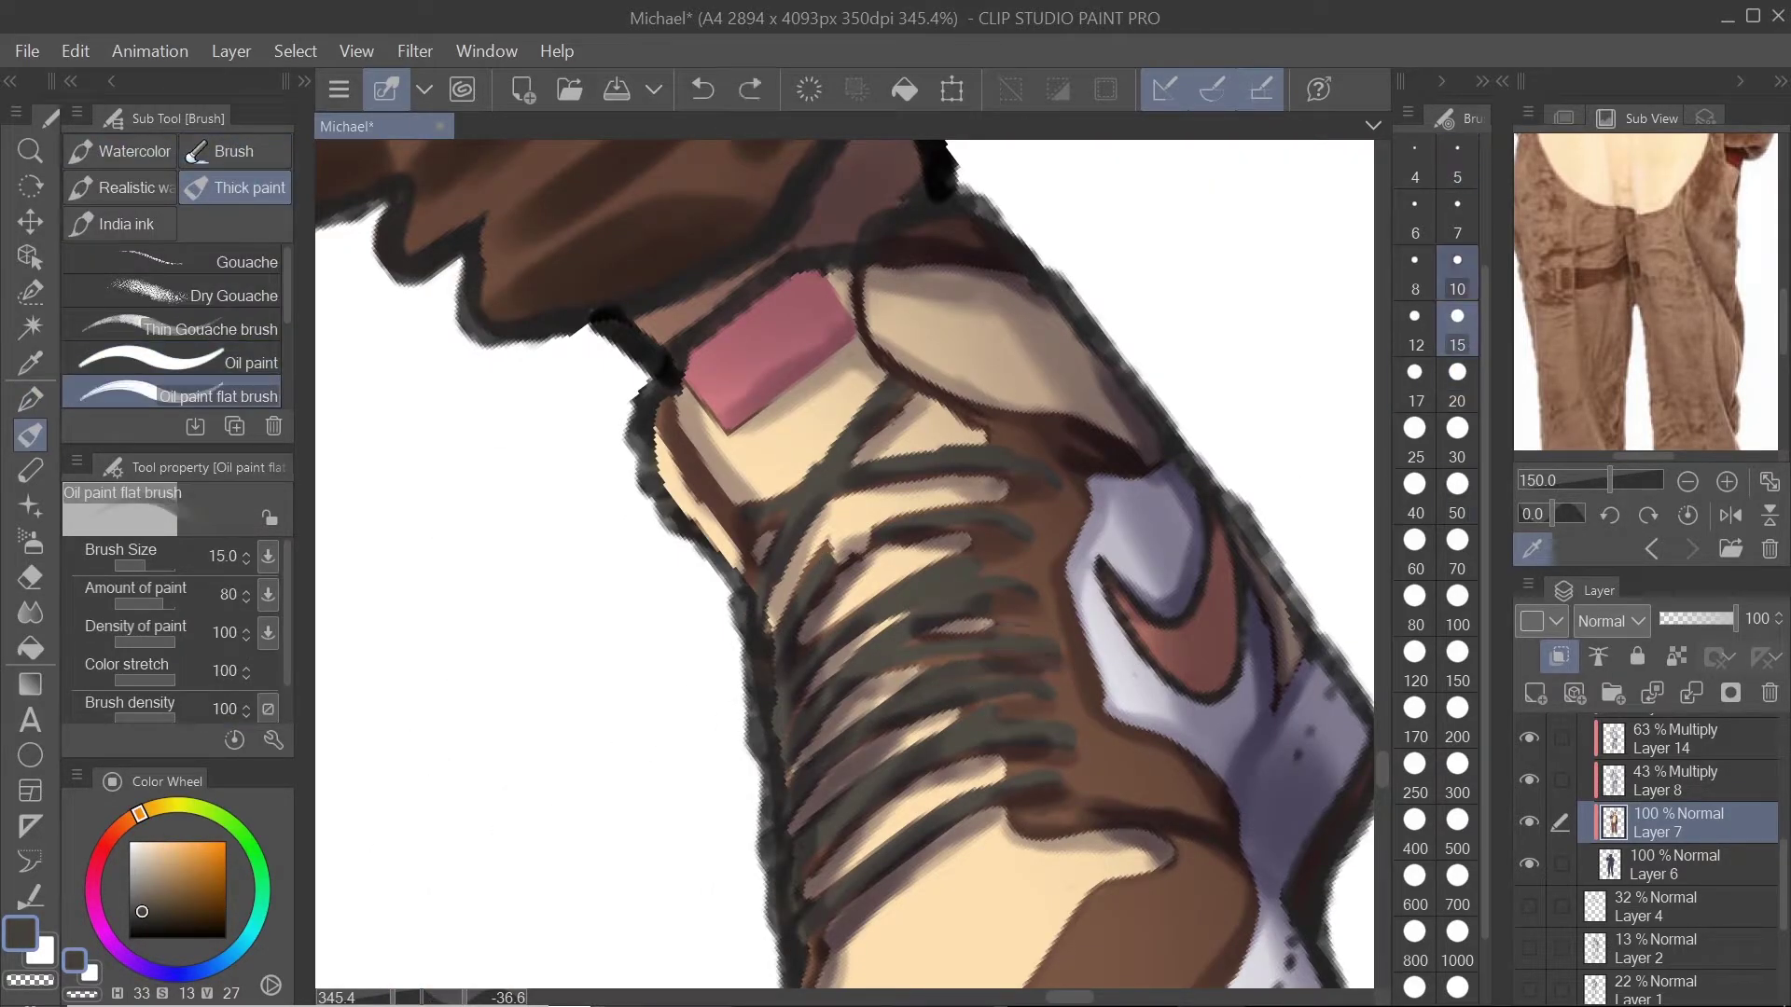
left_click_drag(961, 606, 858, 518)
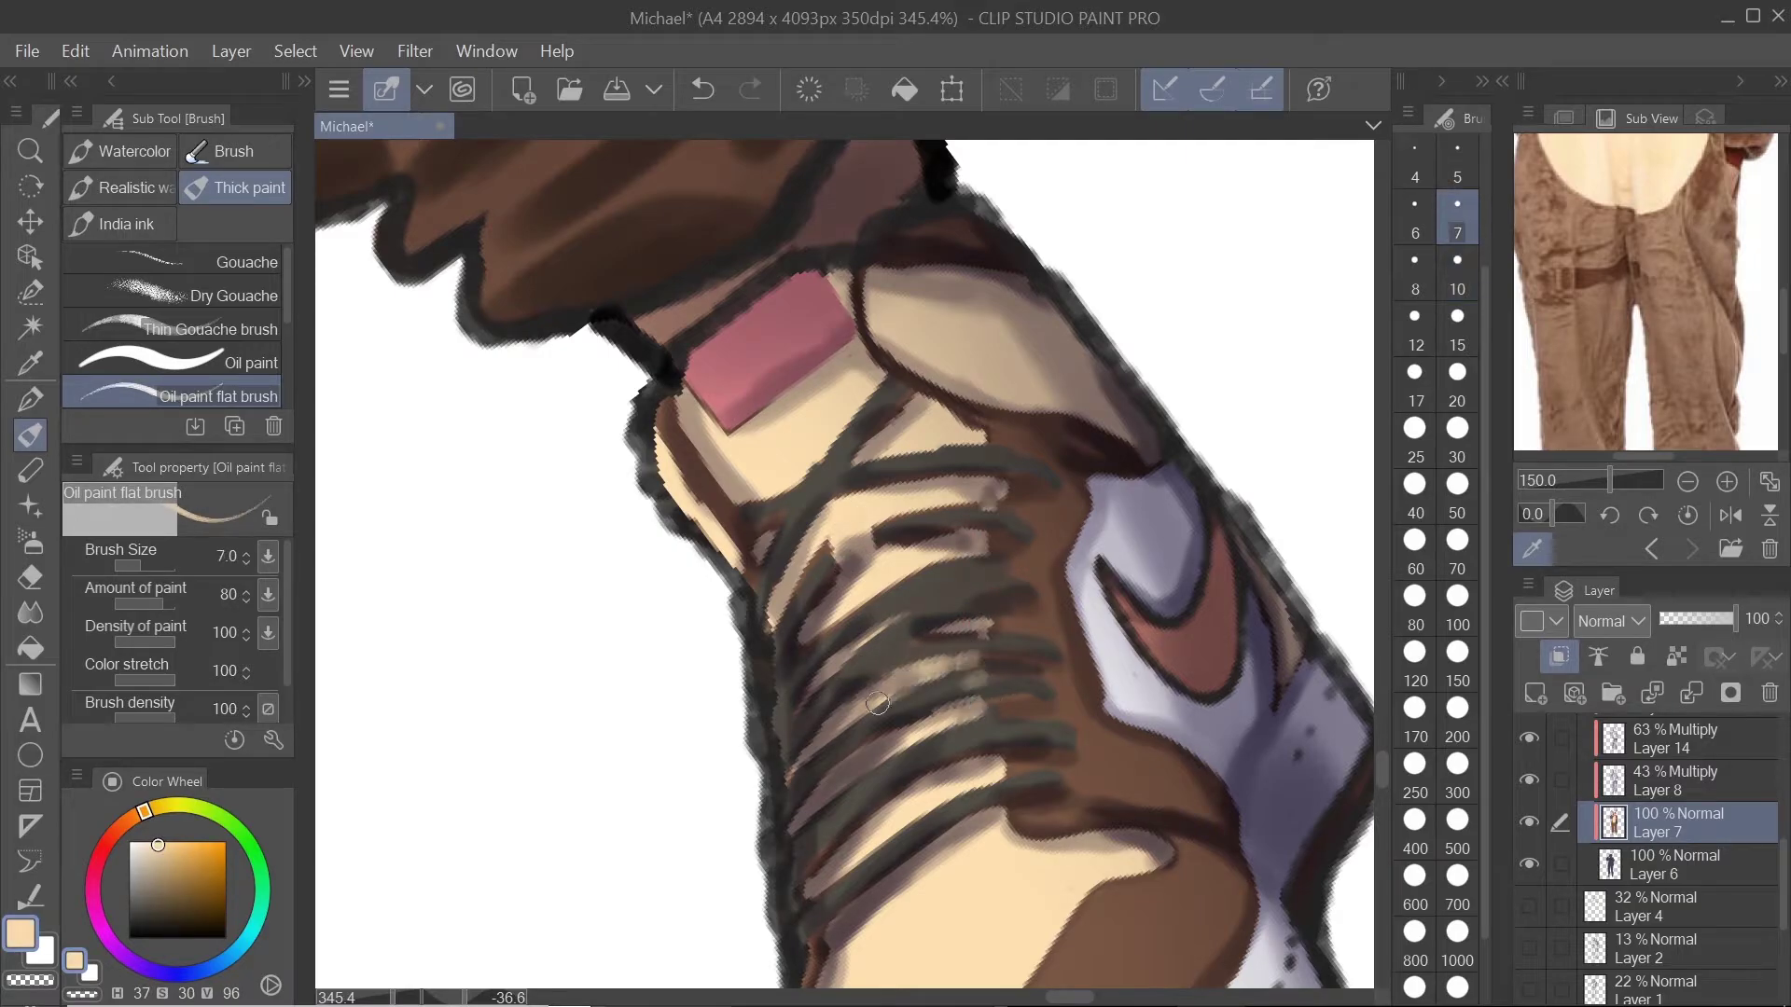
left_click_drag(1030, 635, 1072, 625)
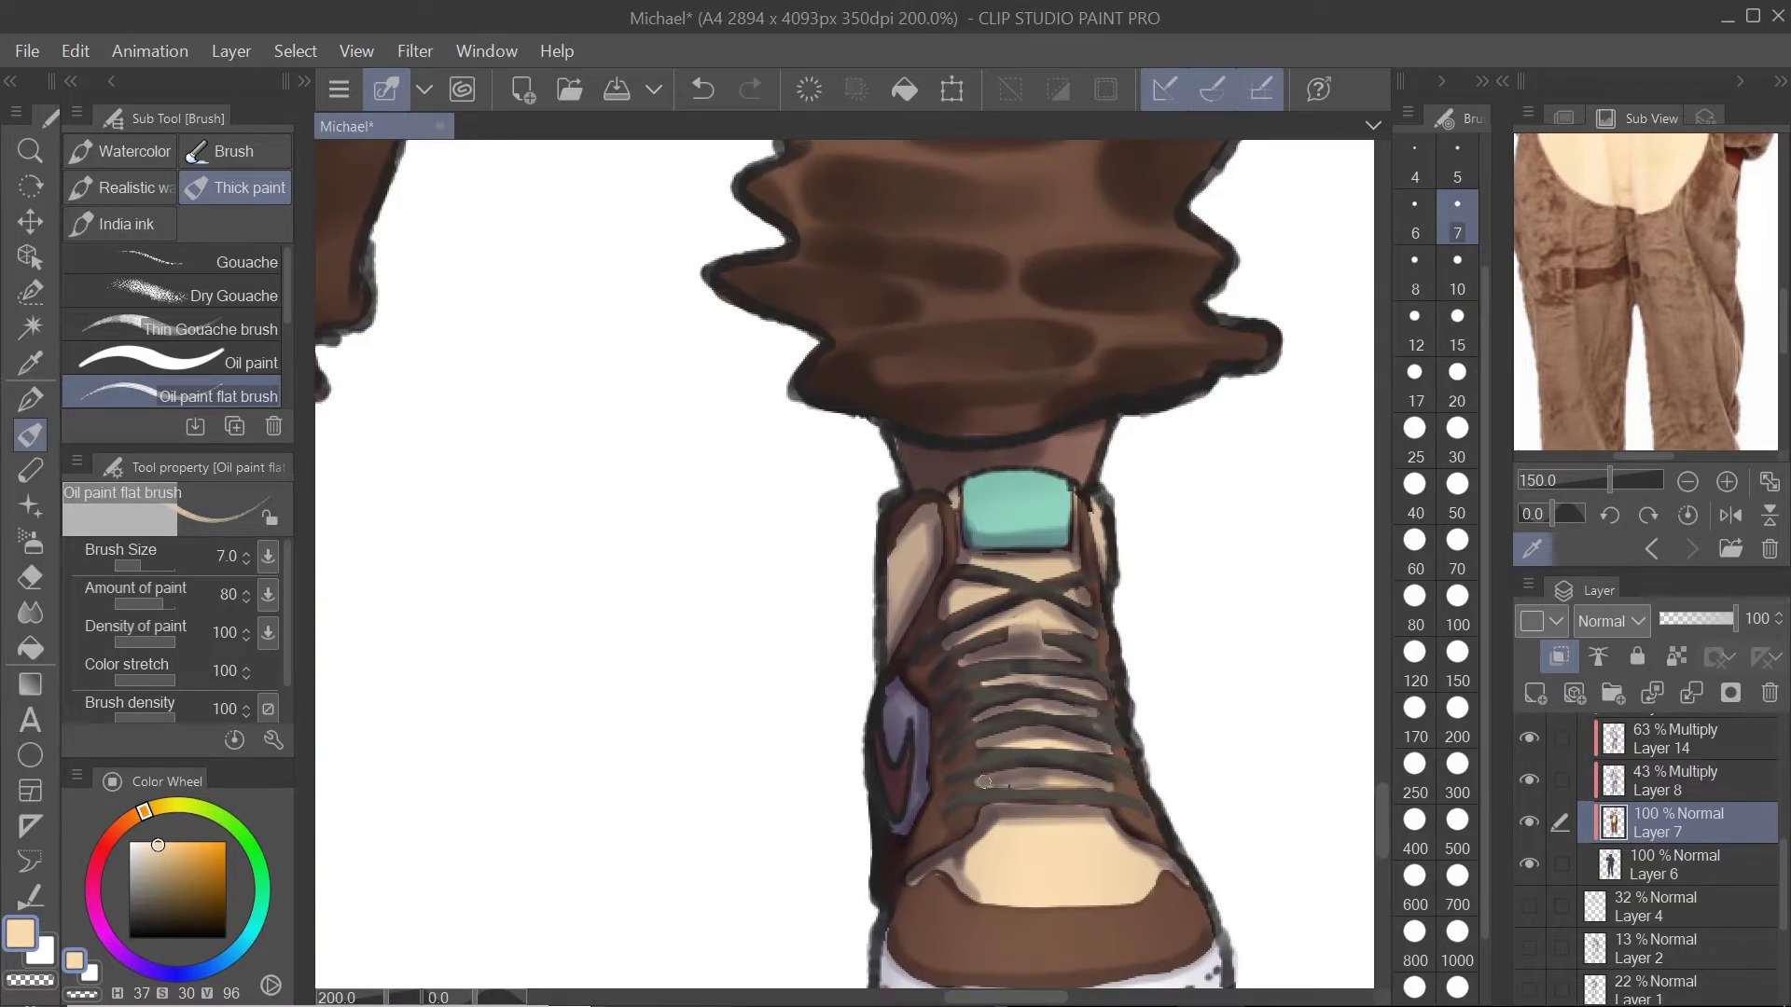
left_click(943, 626, "alt")
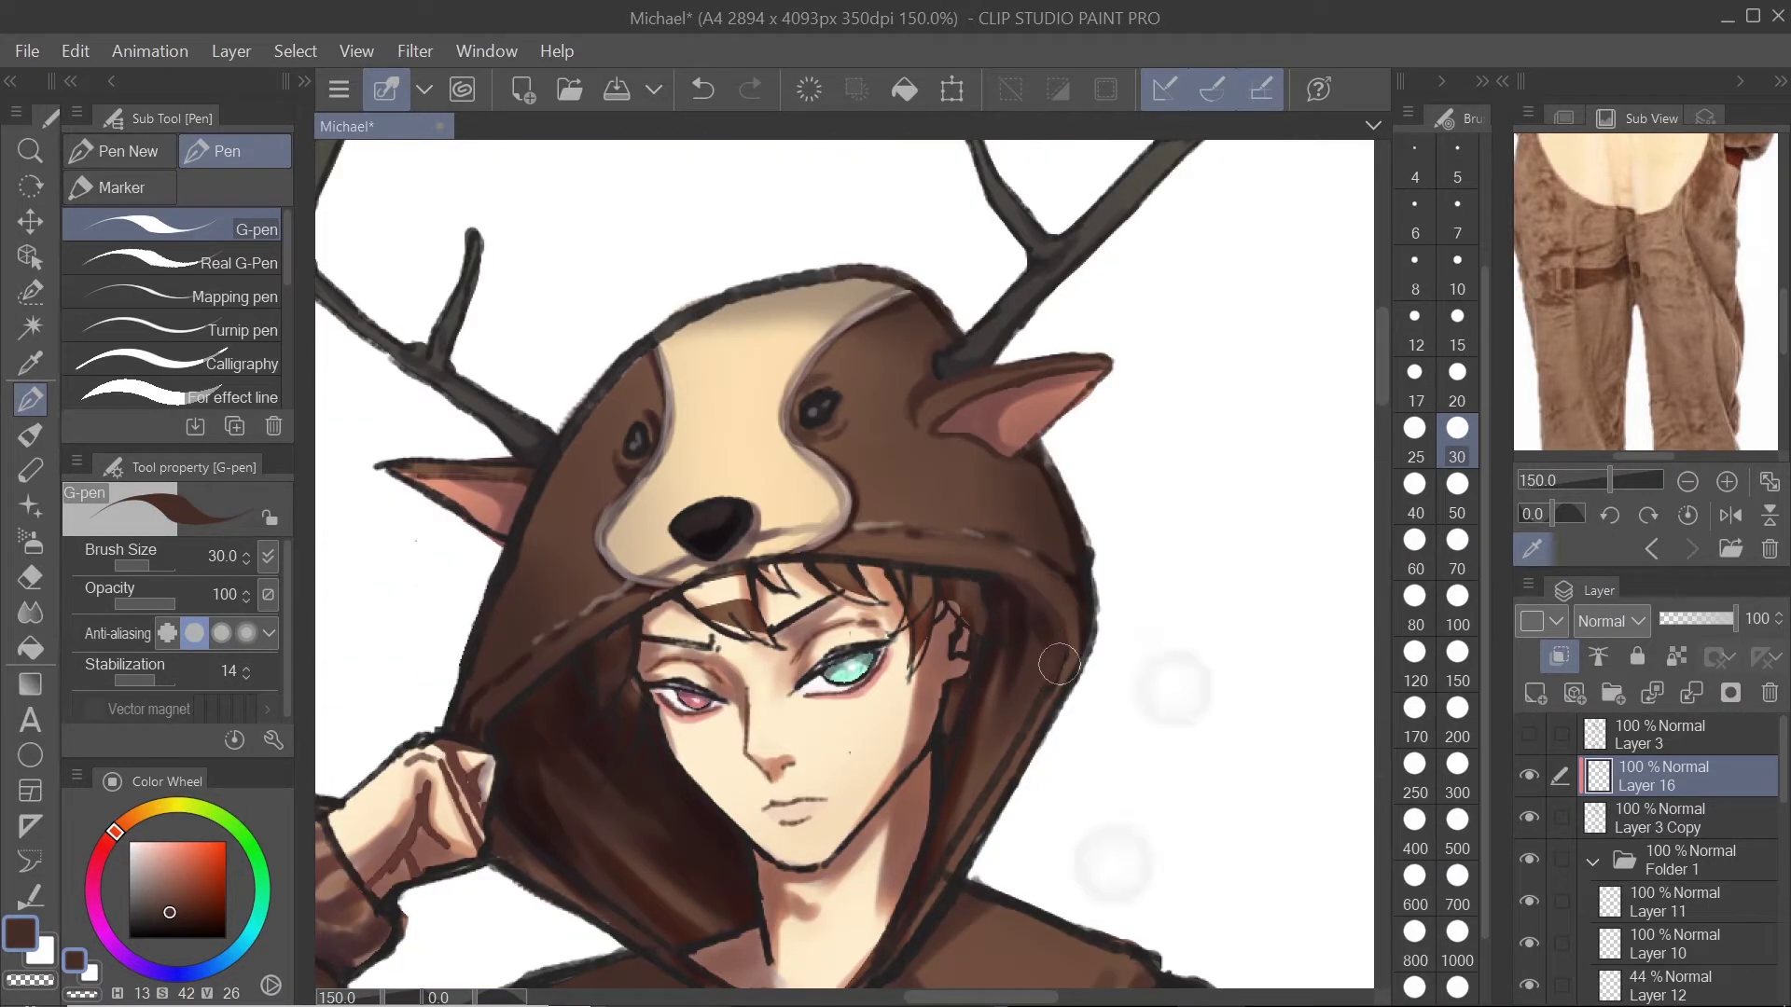
Step: Tint the lineart along the hood's edge dark brown on clipped Layer 16 with the G-pen at size 30
left_click_drag(1063, 583, 1049, 681)
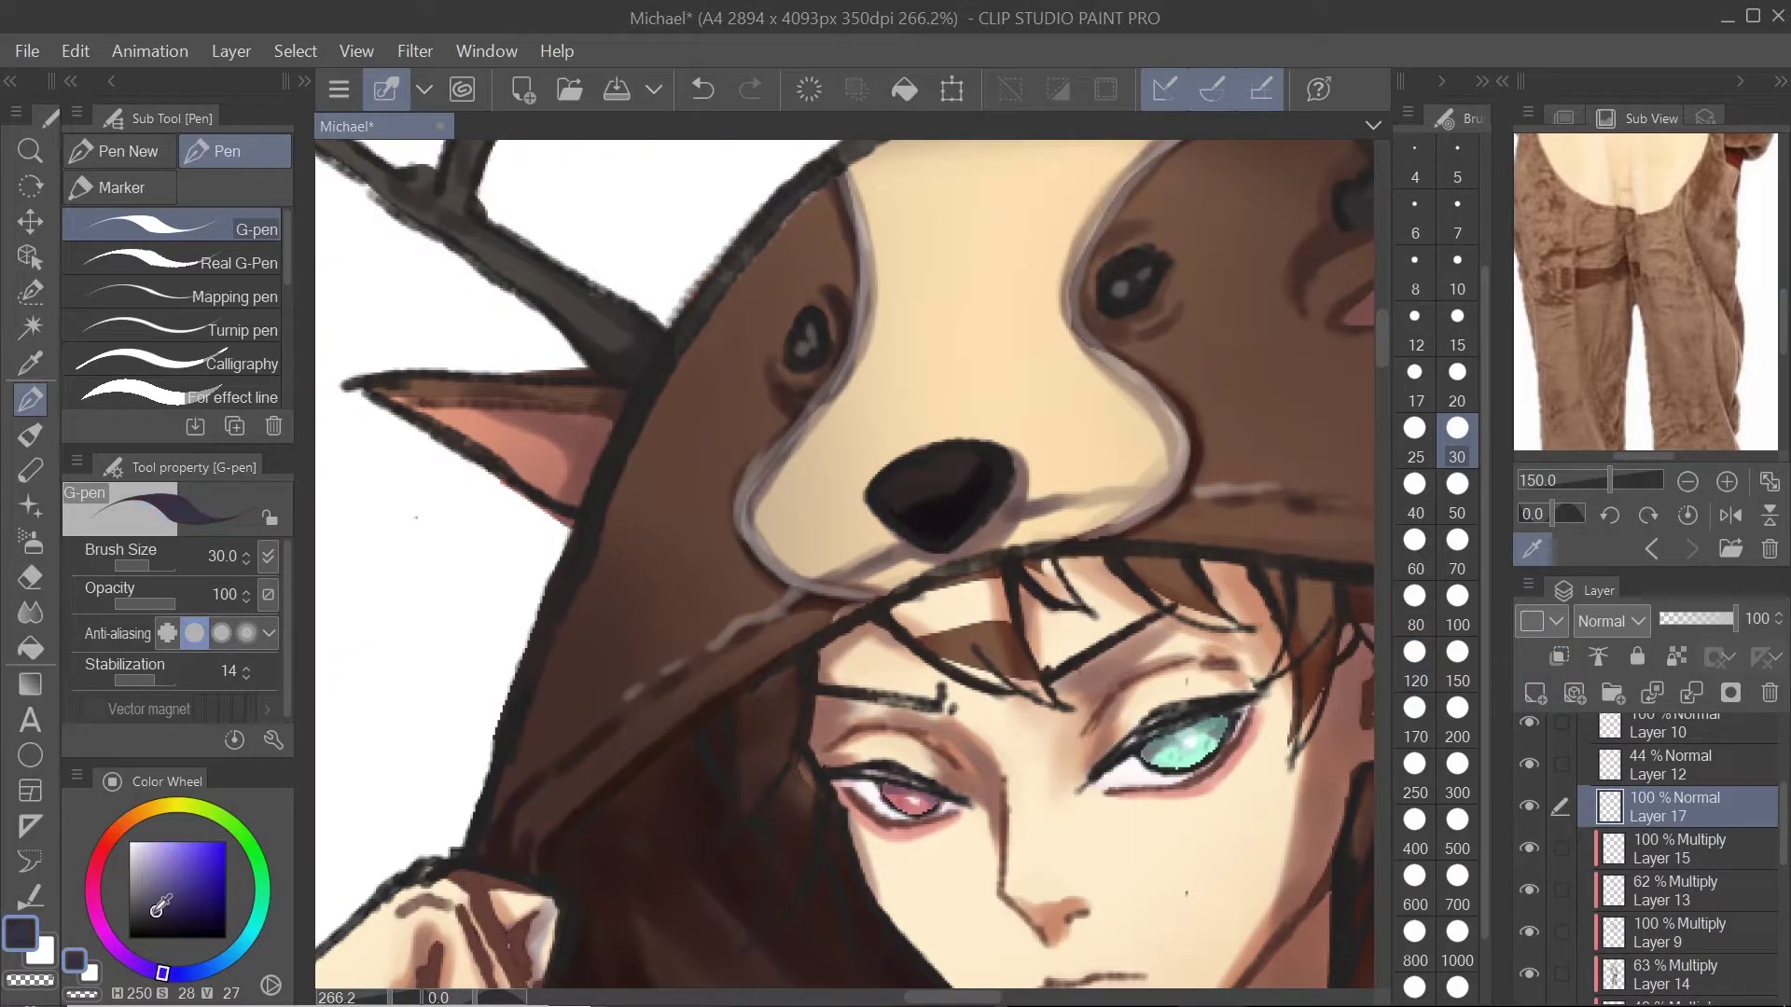
Step: Fill the fringe below the hood with dark navy on Layer 17 using the G-pen at sizes 20 and 30
left_click(1456, 371)
left_click_drag(914, 617, 944, 654)
left_click(1457, 428)
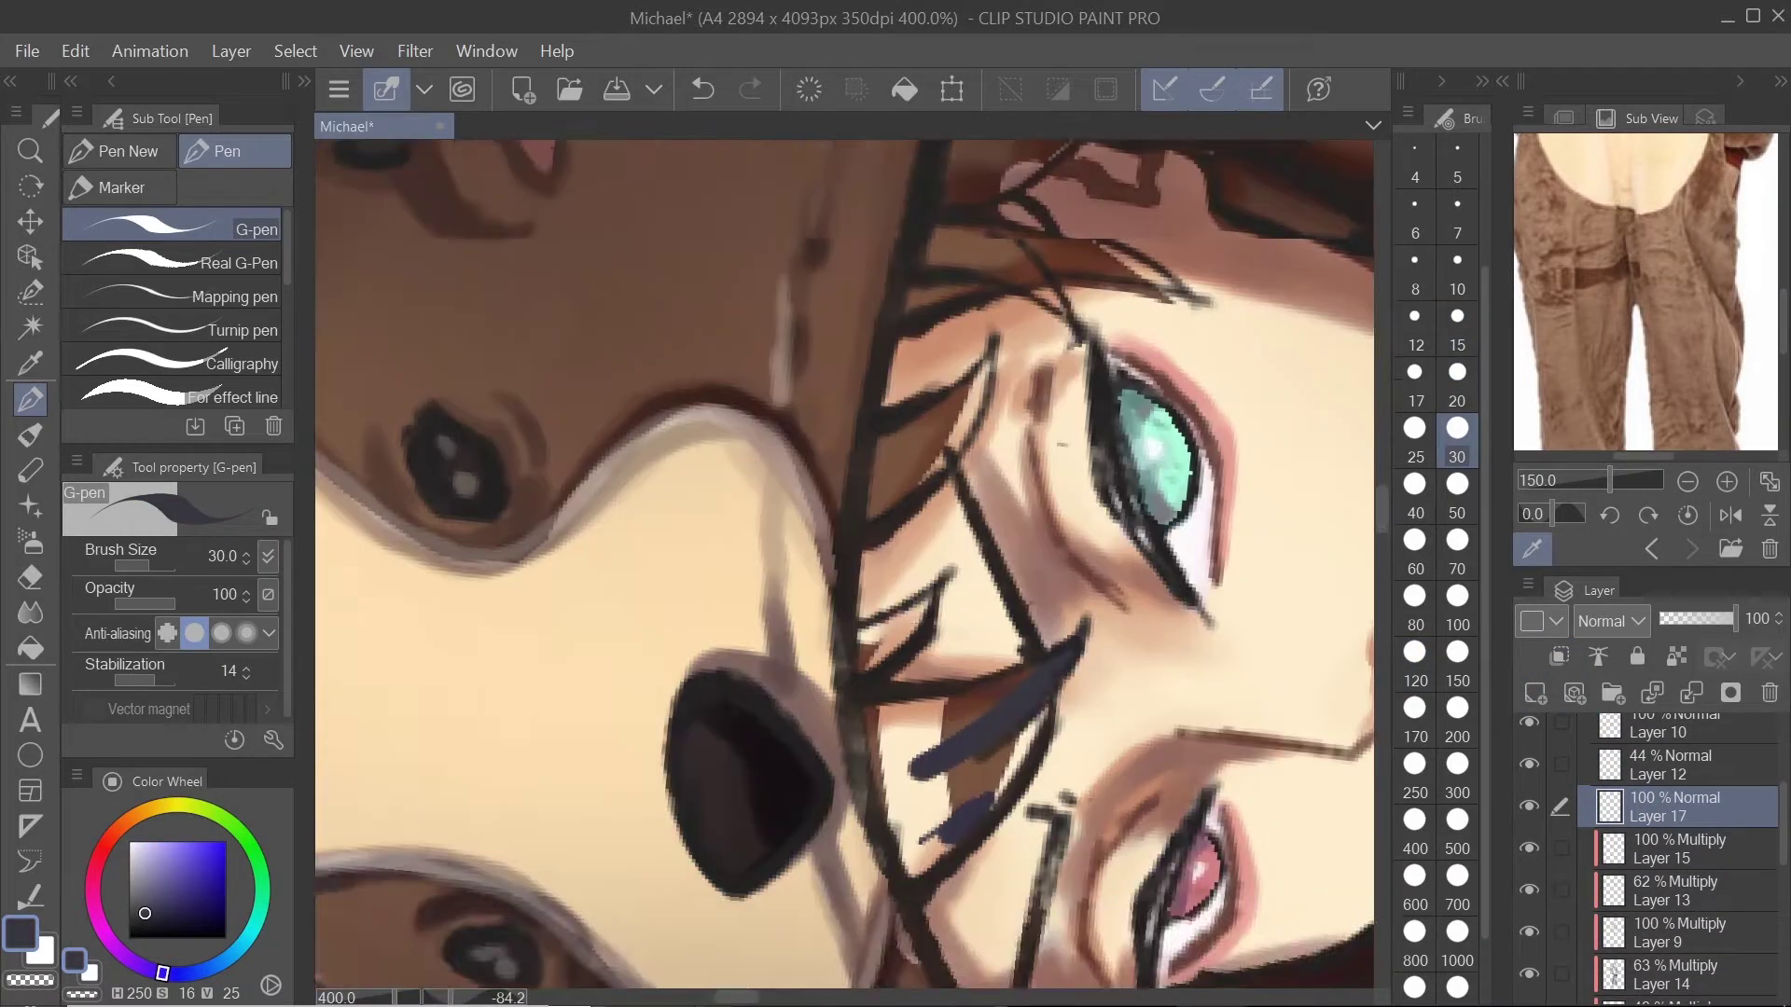
left_click_drag(933, 690, 844, 830)
left_click_drag(1063, 765, 940, 923)
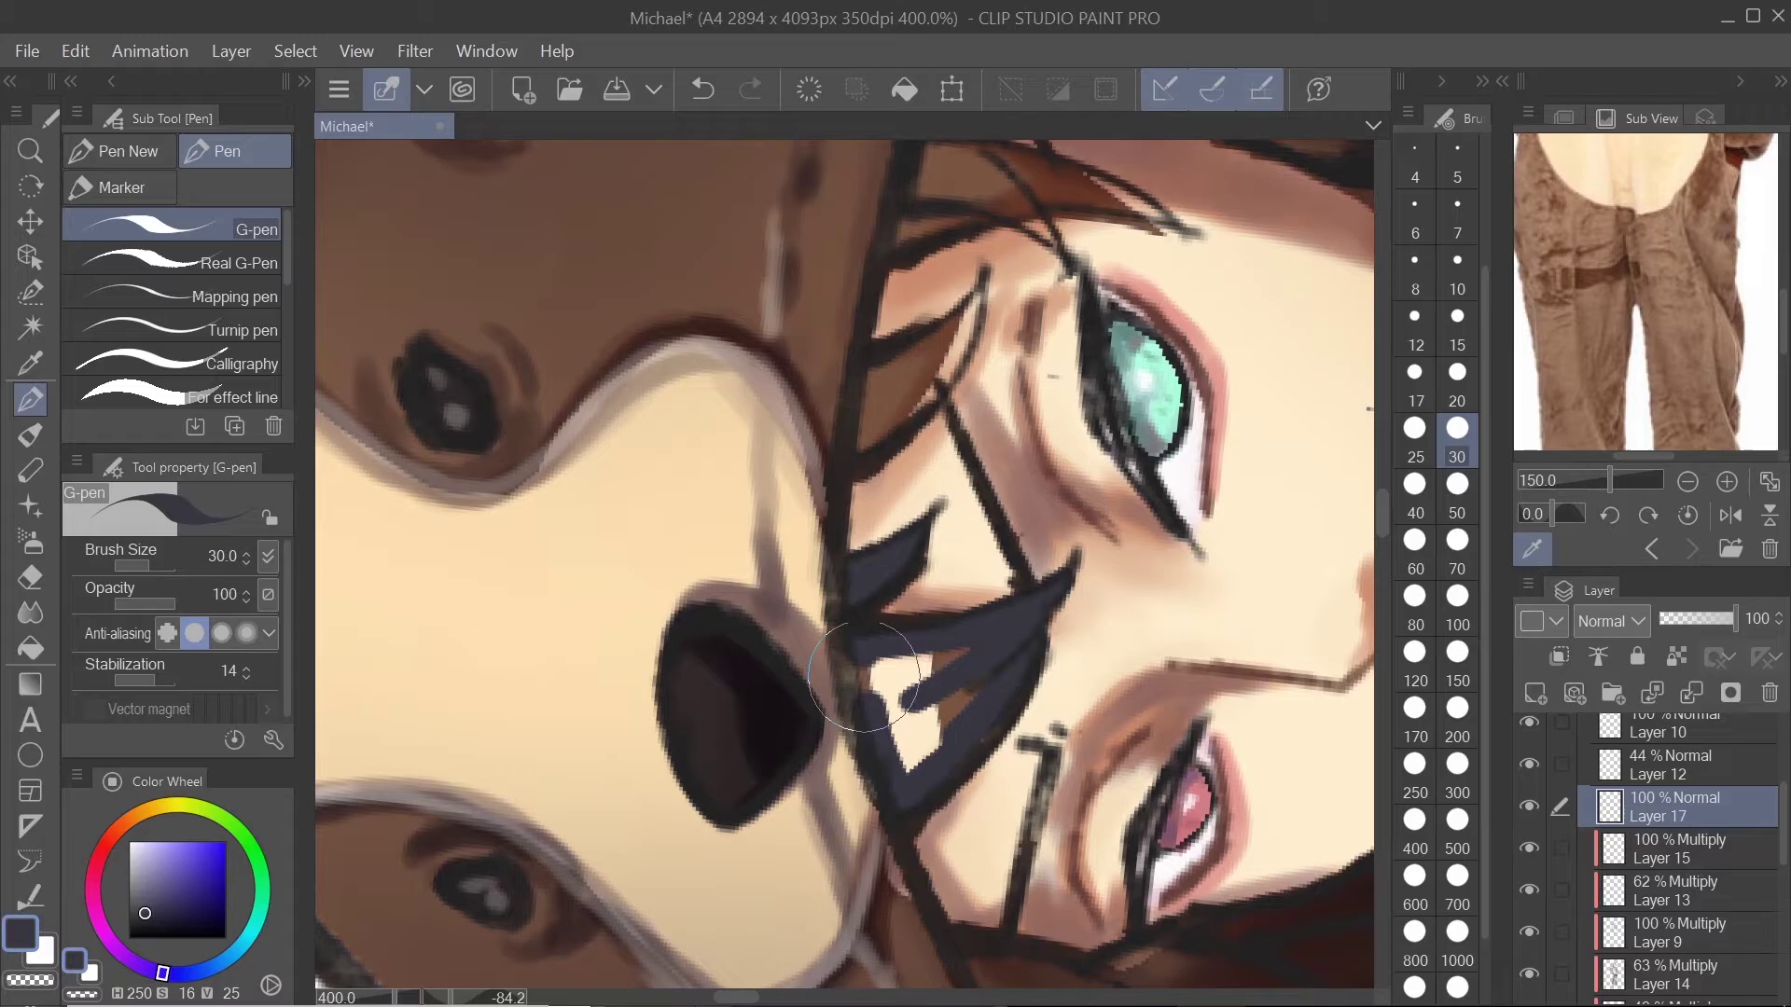
left_click_drag(933, 644, 844, 775)
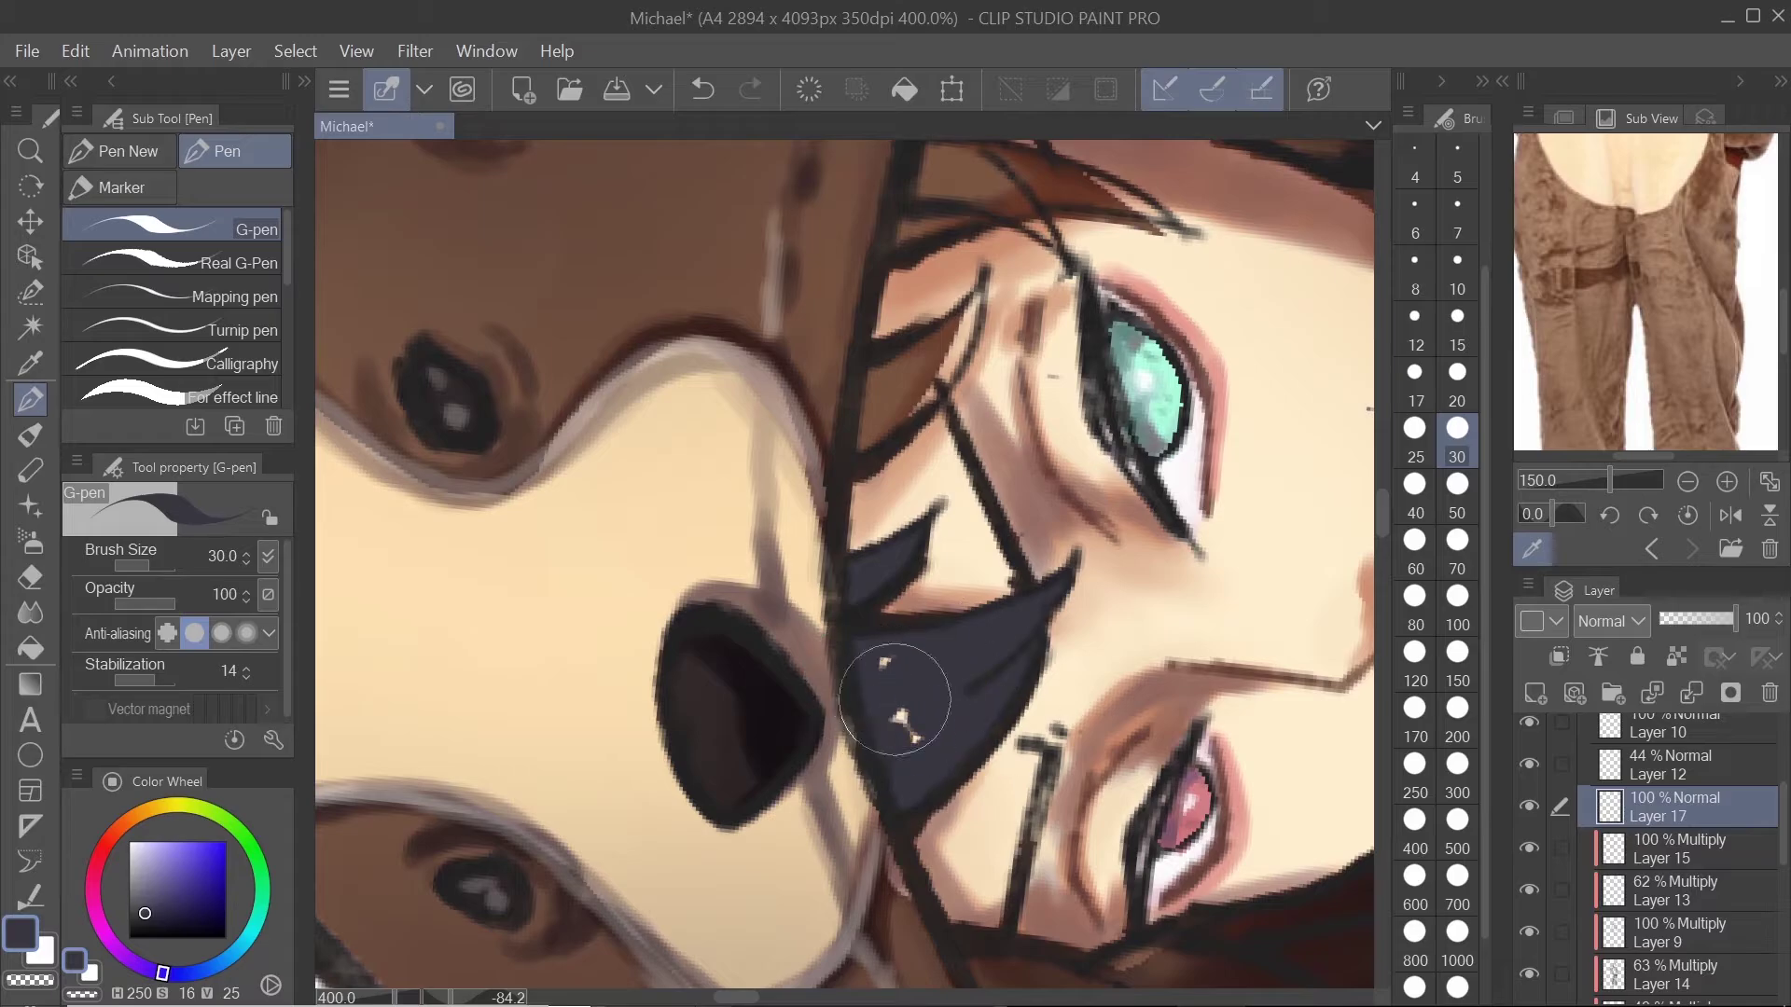
left_click_drag(942, 672, 880, 746)
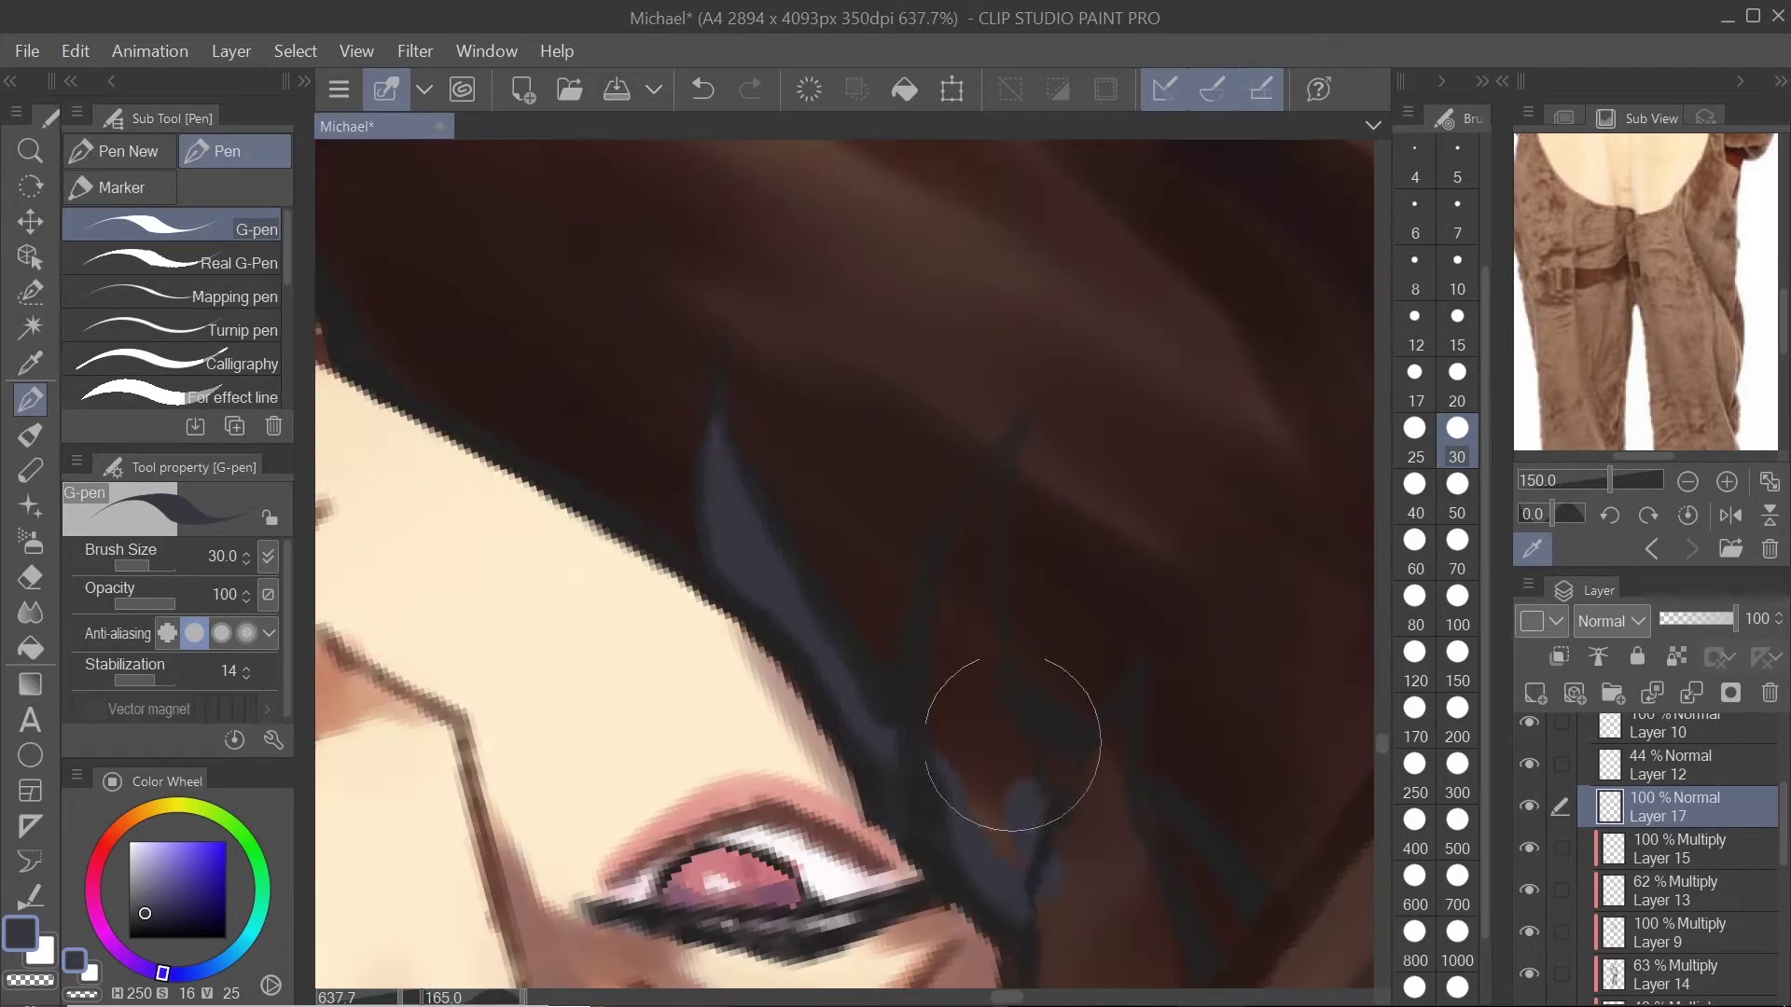
Step: Fill the hair locks on both sides of the face with dark navy on Layer 17 using the G-pen at size 30
left_click_drag(1007, 727, 1003, 410)
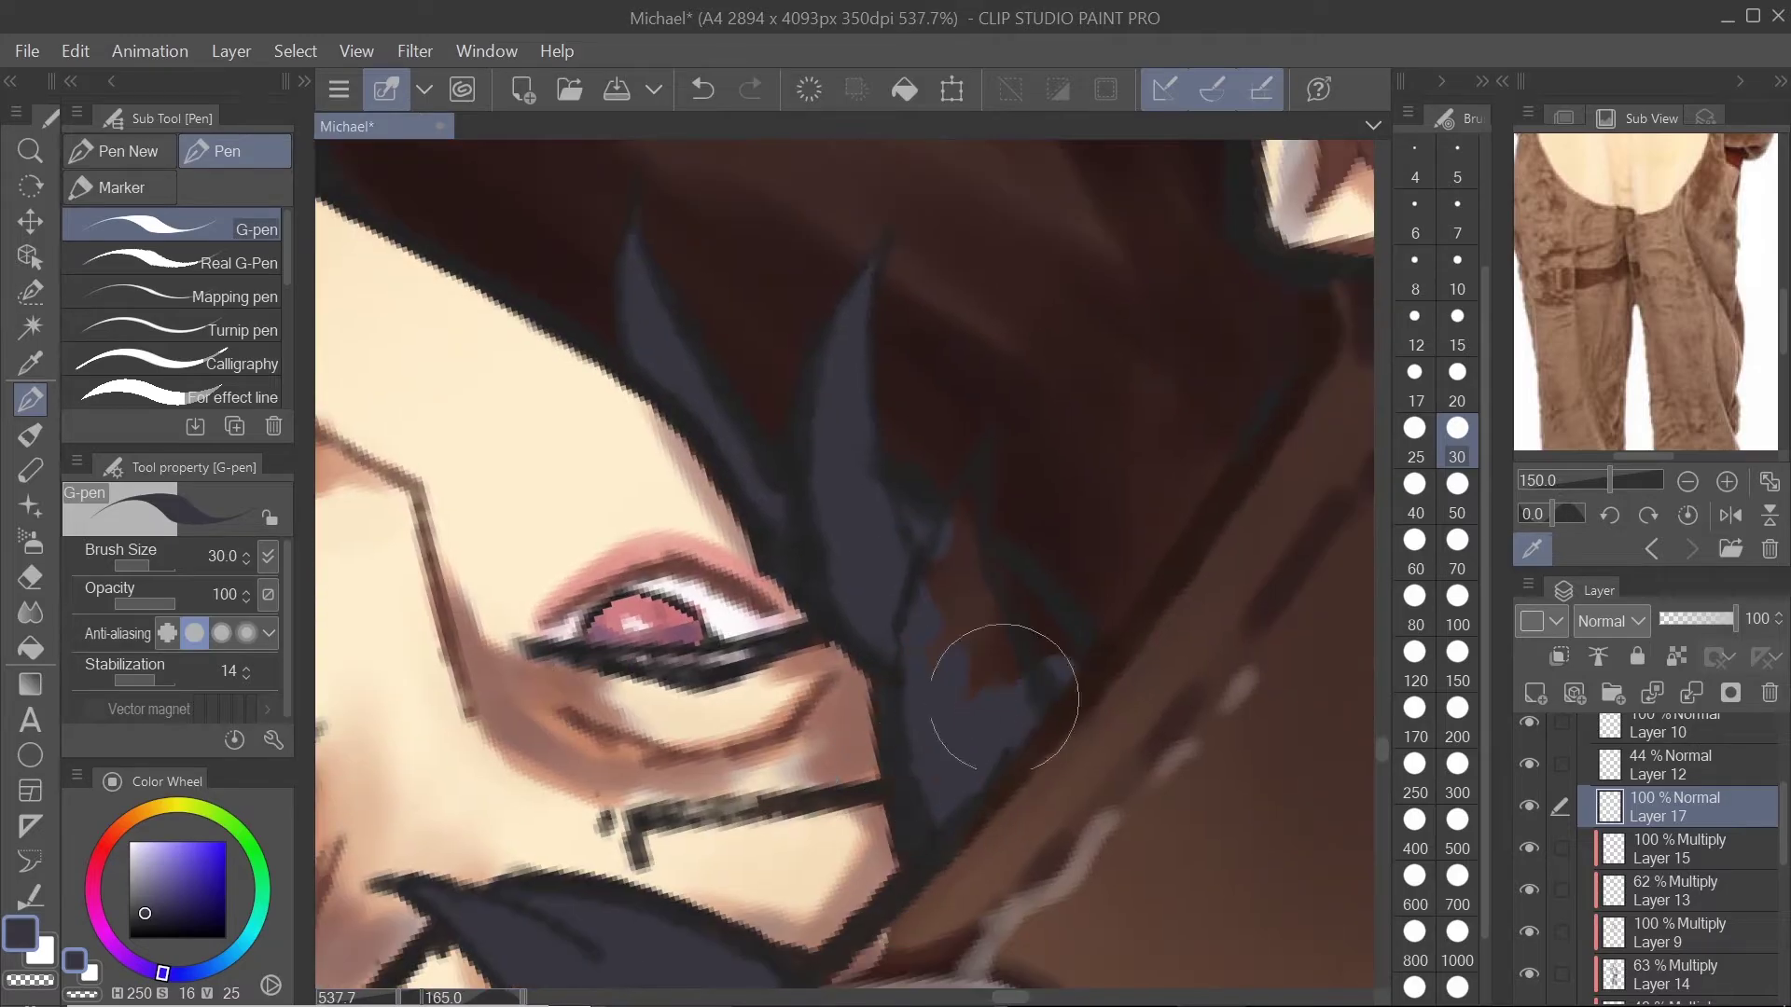
left_click_drag(980, 681, 951, 653)
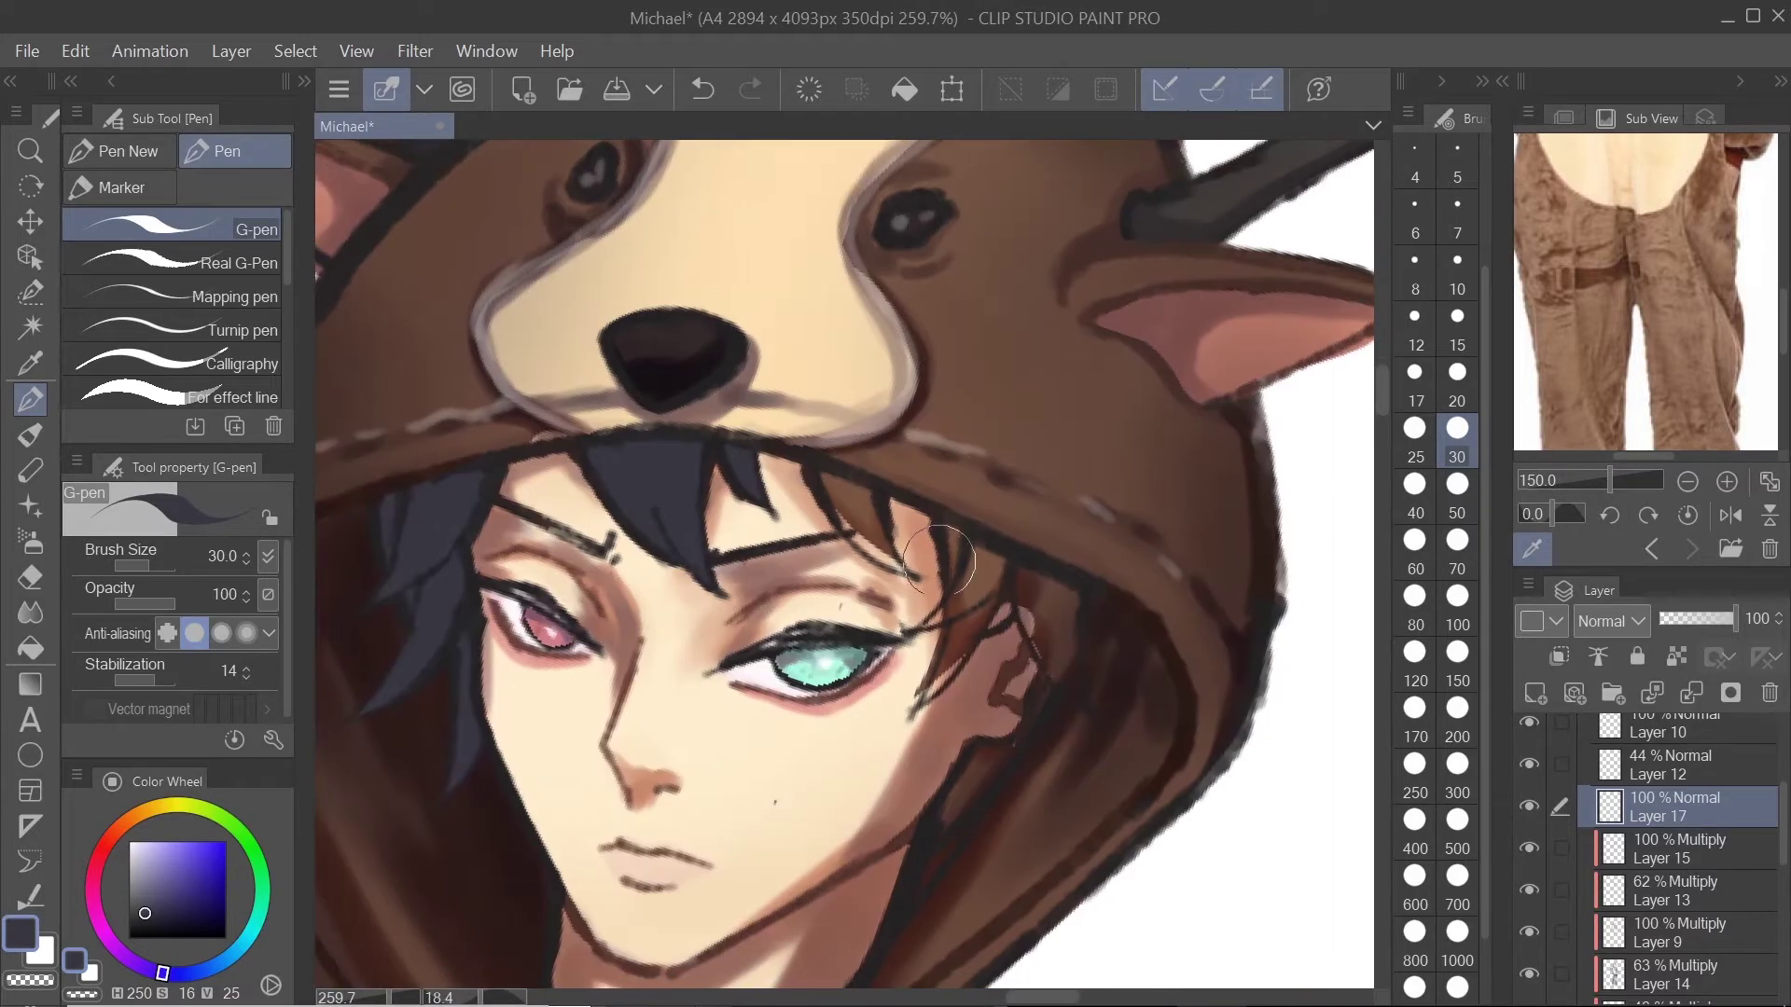
left_click_drag(886, 541, 870, 575)
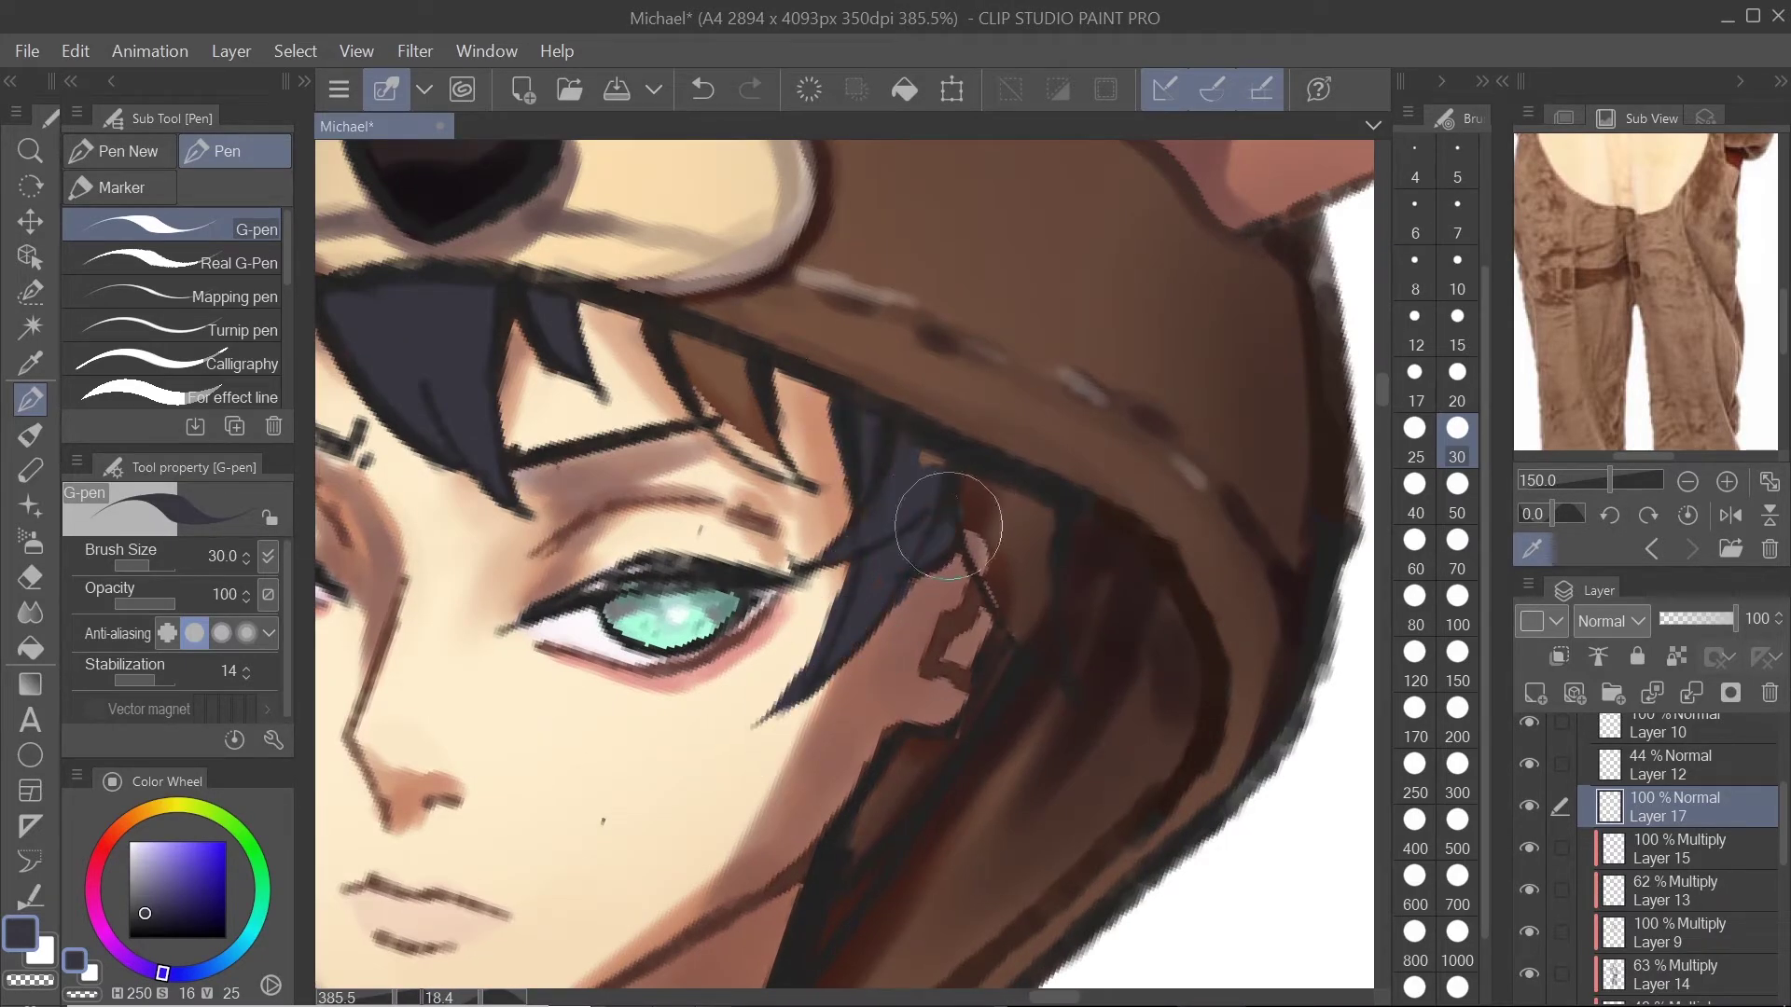
scroll(1066, 494, "up", 1)
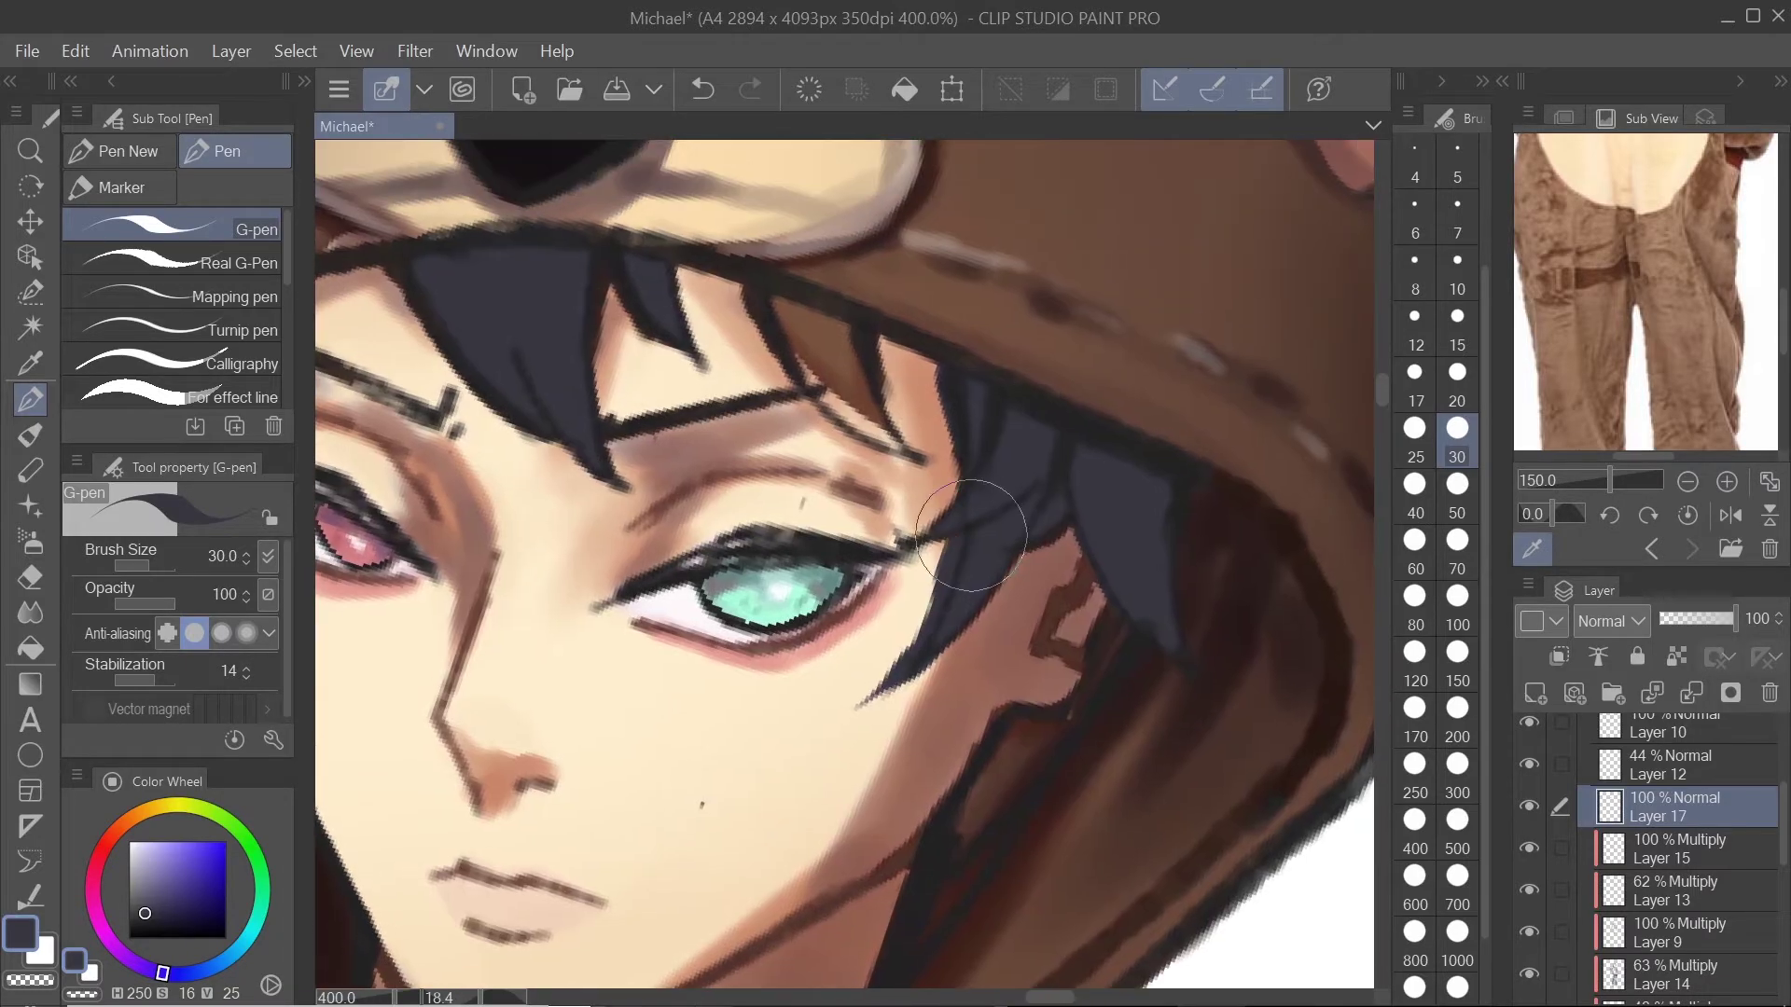
mouse_move(932, 355)
left_mouse_down()
mouse_move(855, 403)
mouse_move(828, 327)
left_mouse_up()
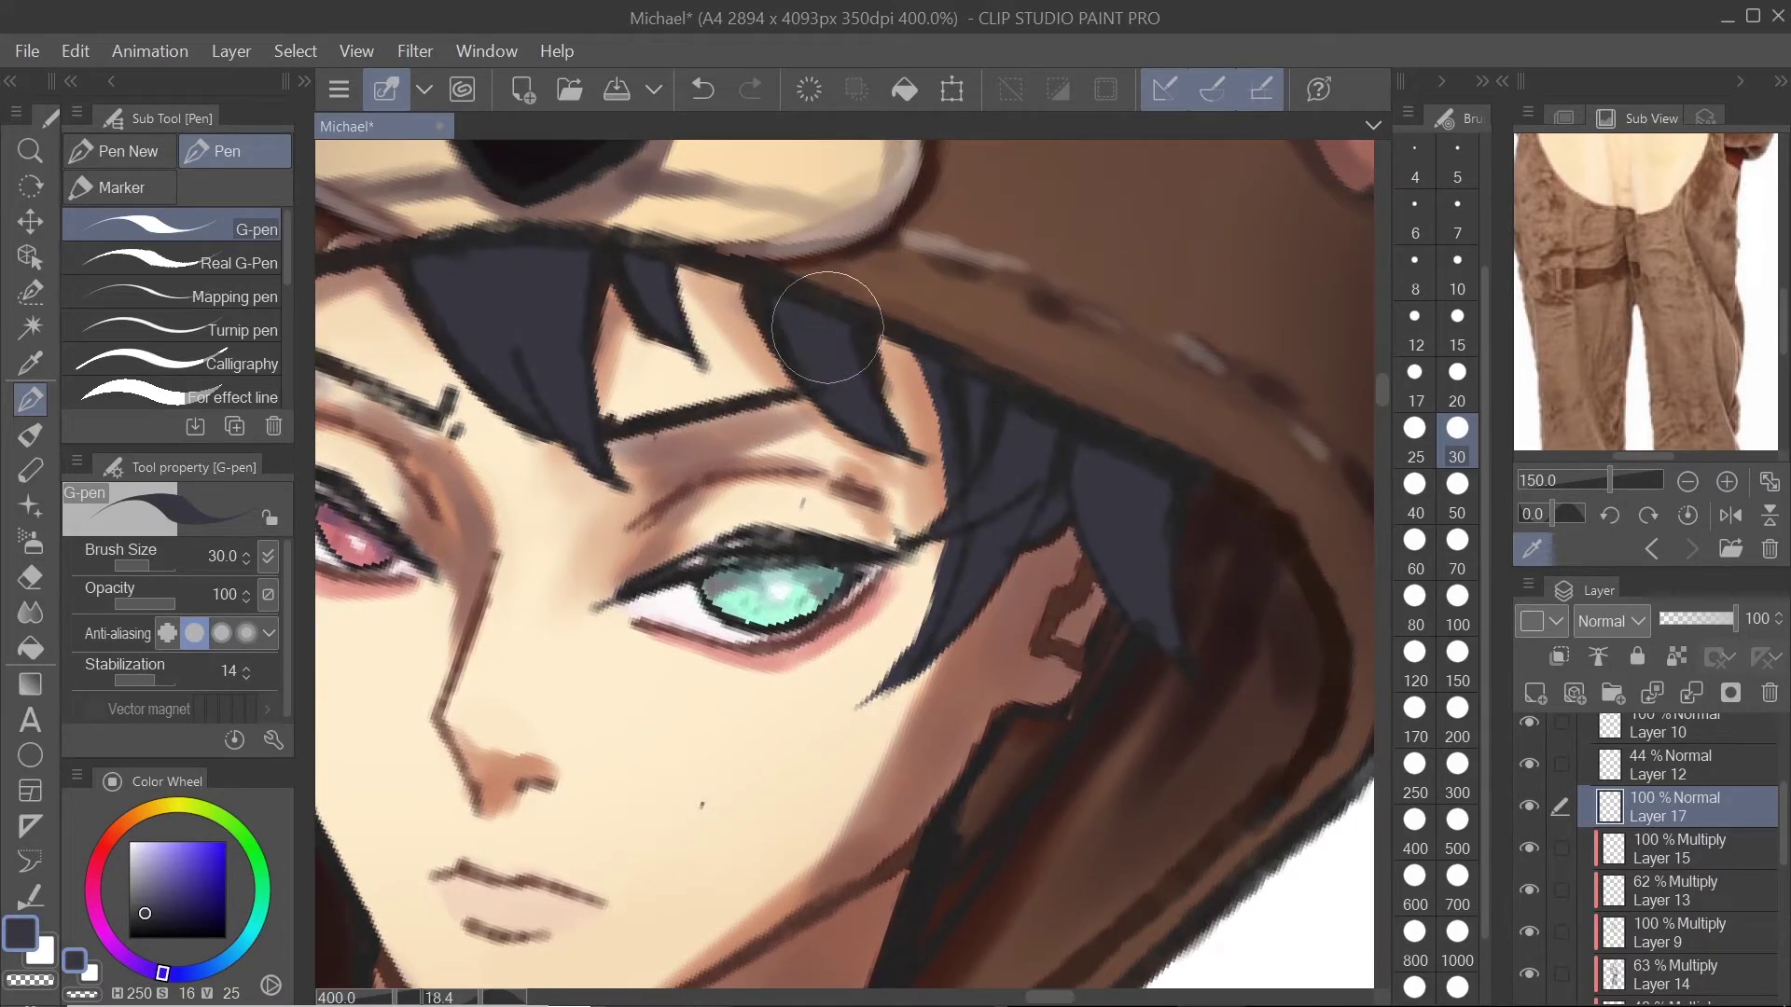
left_click_drag(957, 814, 982, 542)
left_click_drag(1003, 473, 849, 653)
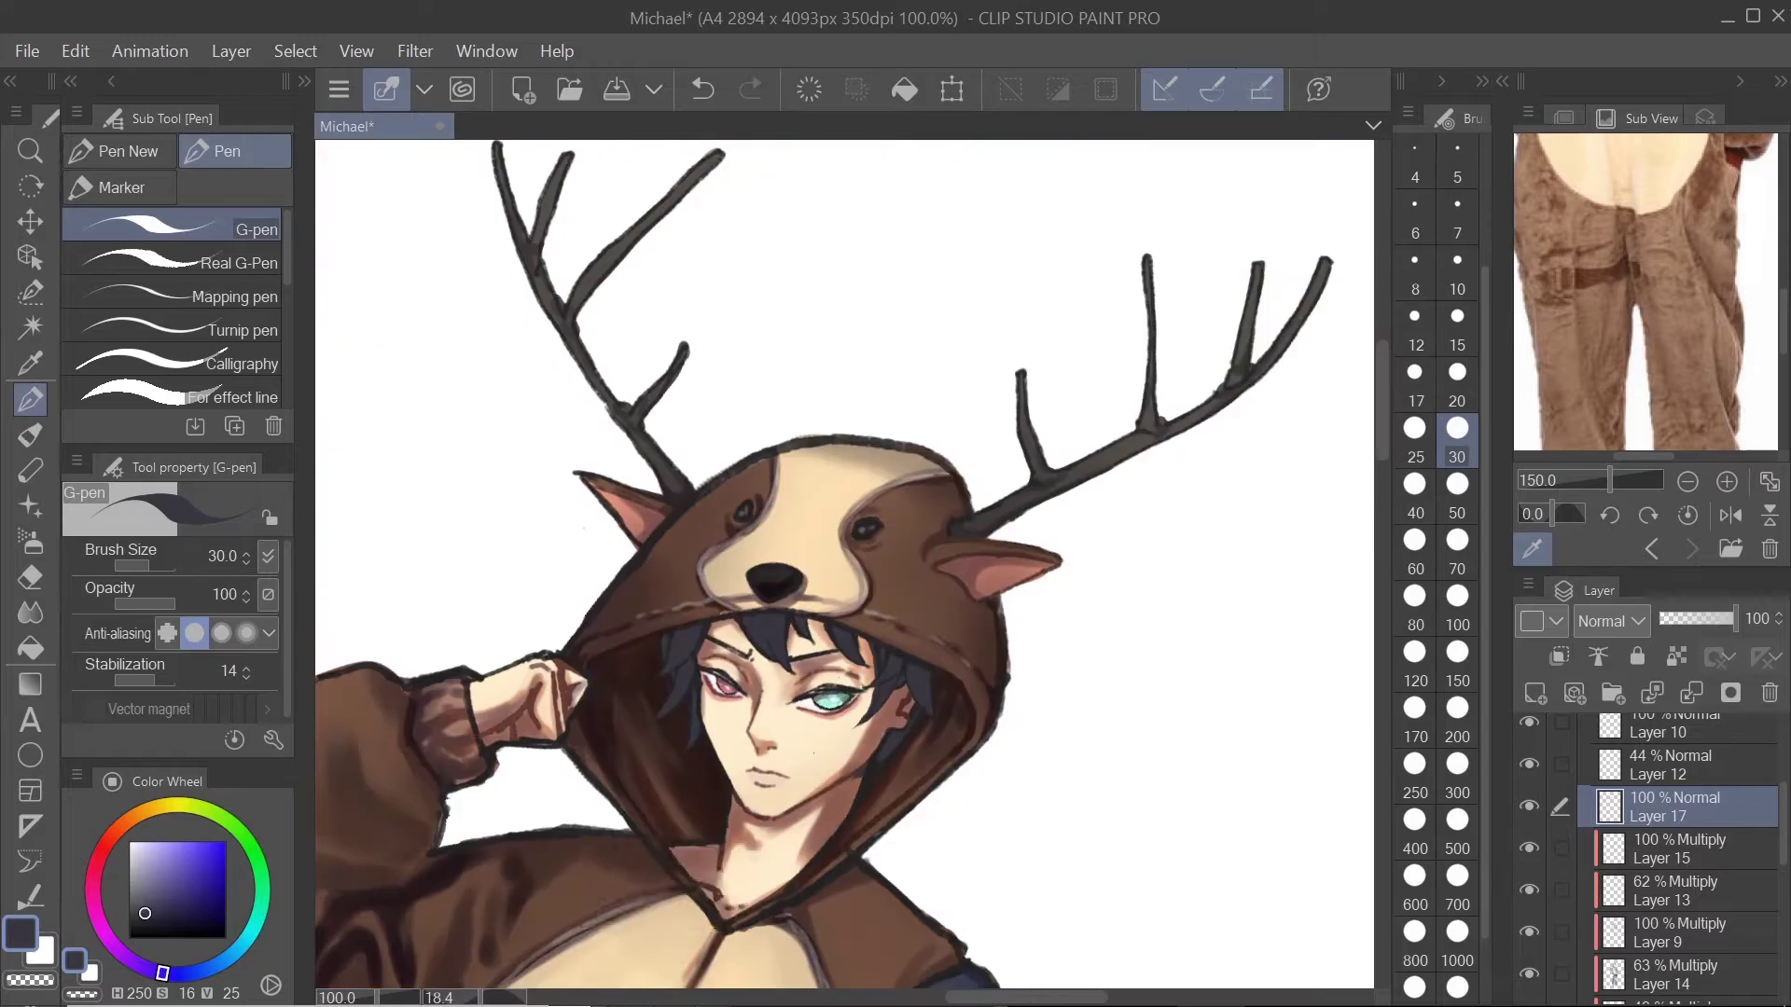
Step: Set clipped Layer 18 above the hair to Normal blending and airbrush cream over the fringe with the Soft airbrush at size 70
key("ctrl+plus")
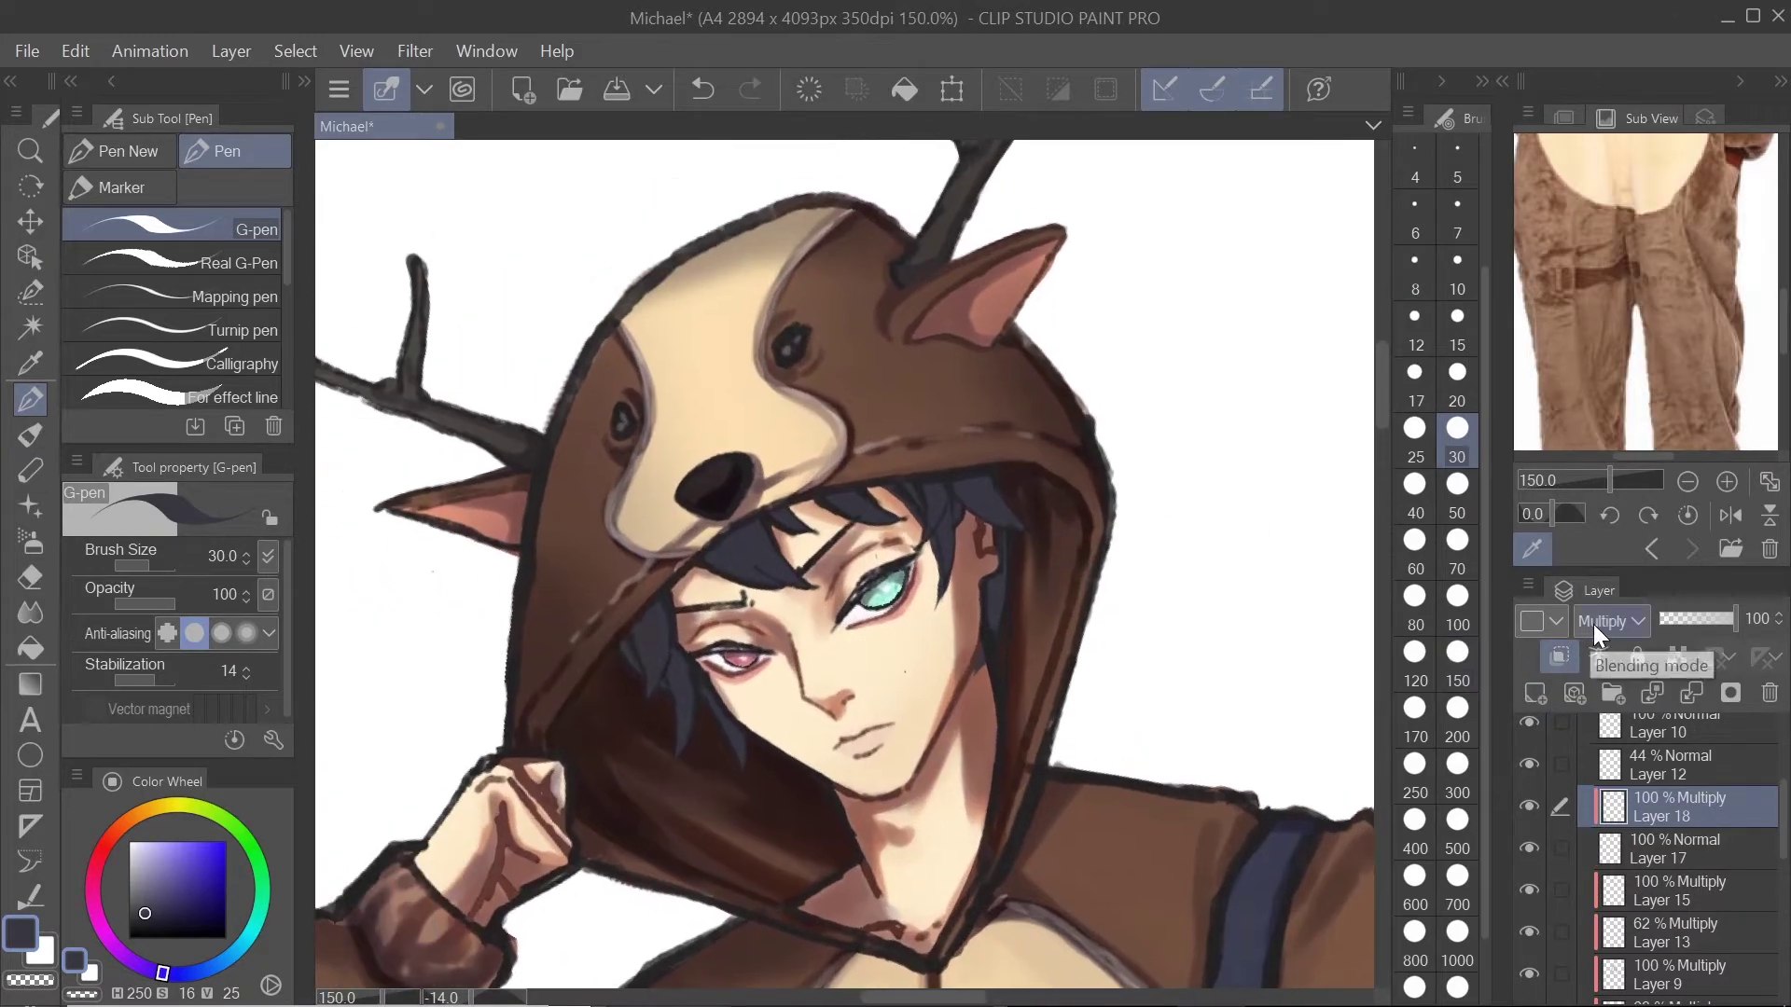
left_click(1611, 620)
left_click(1623, 26)
key("b")
scroll(746, 597, "up", 2)
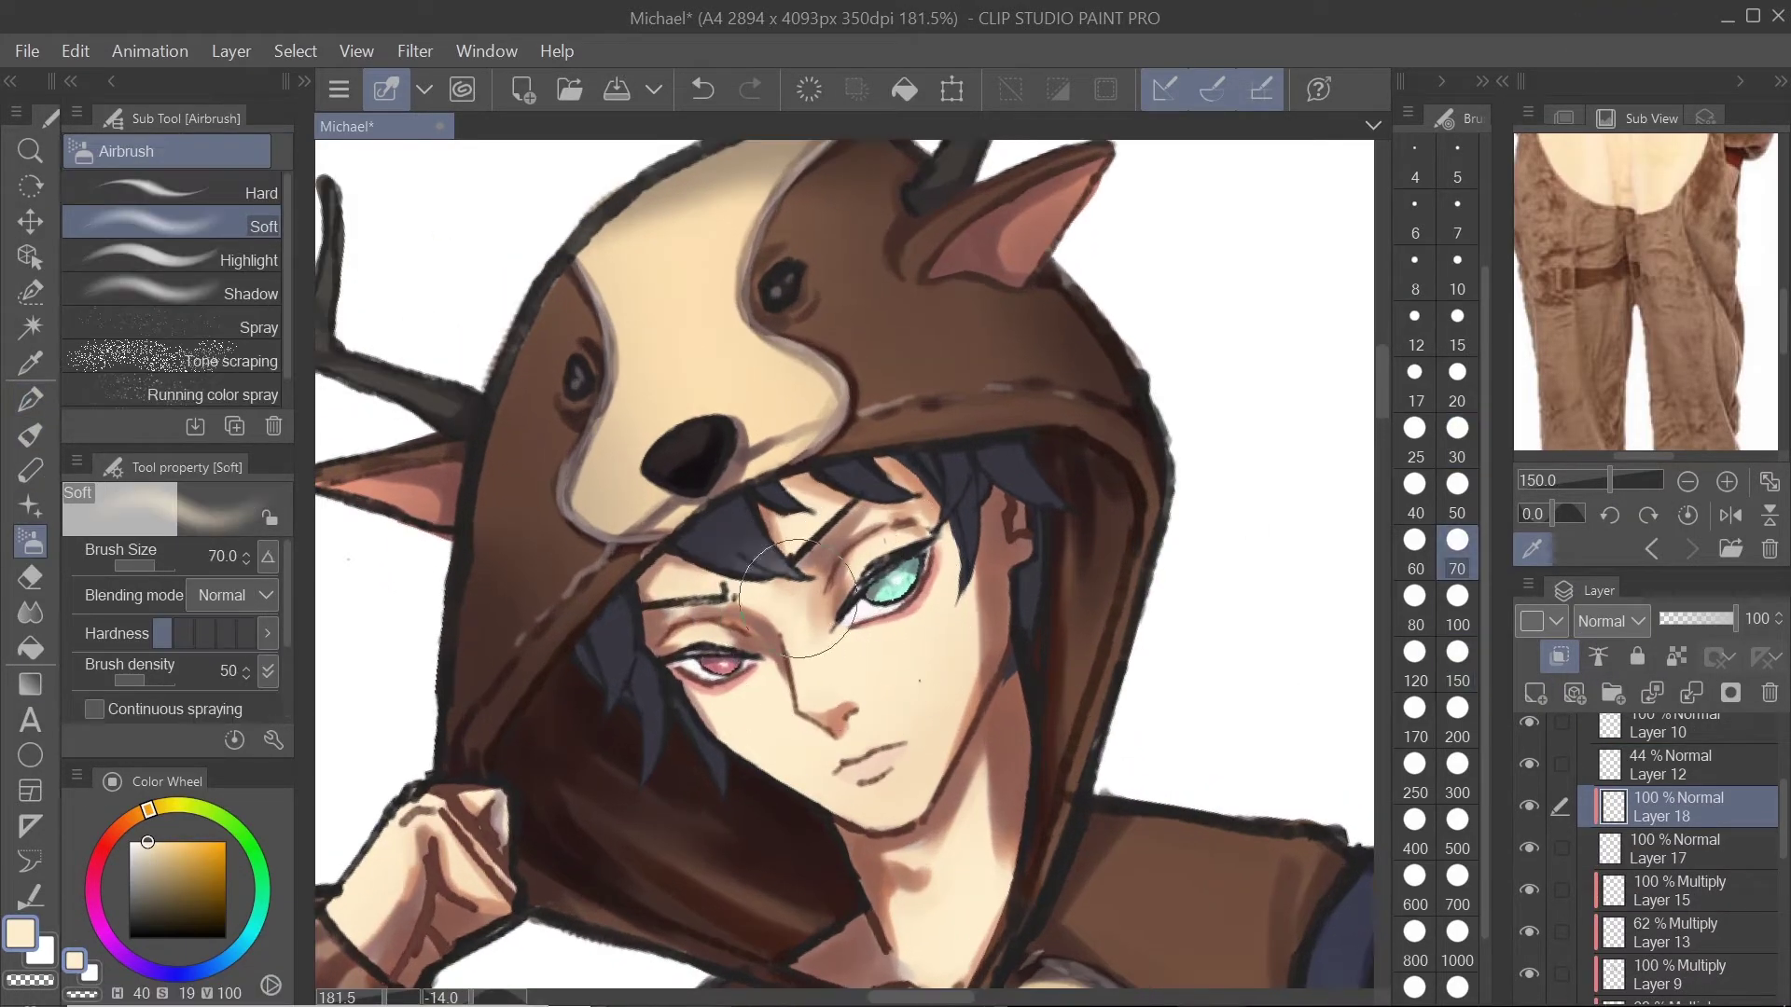
Step: Add a clipped layer above Layer 18 and set its blending mode to Multiply
left_click(1535, 693)
left_click(1612, 620)
left_click(1612, 93)
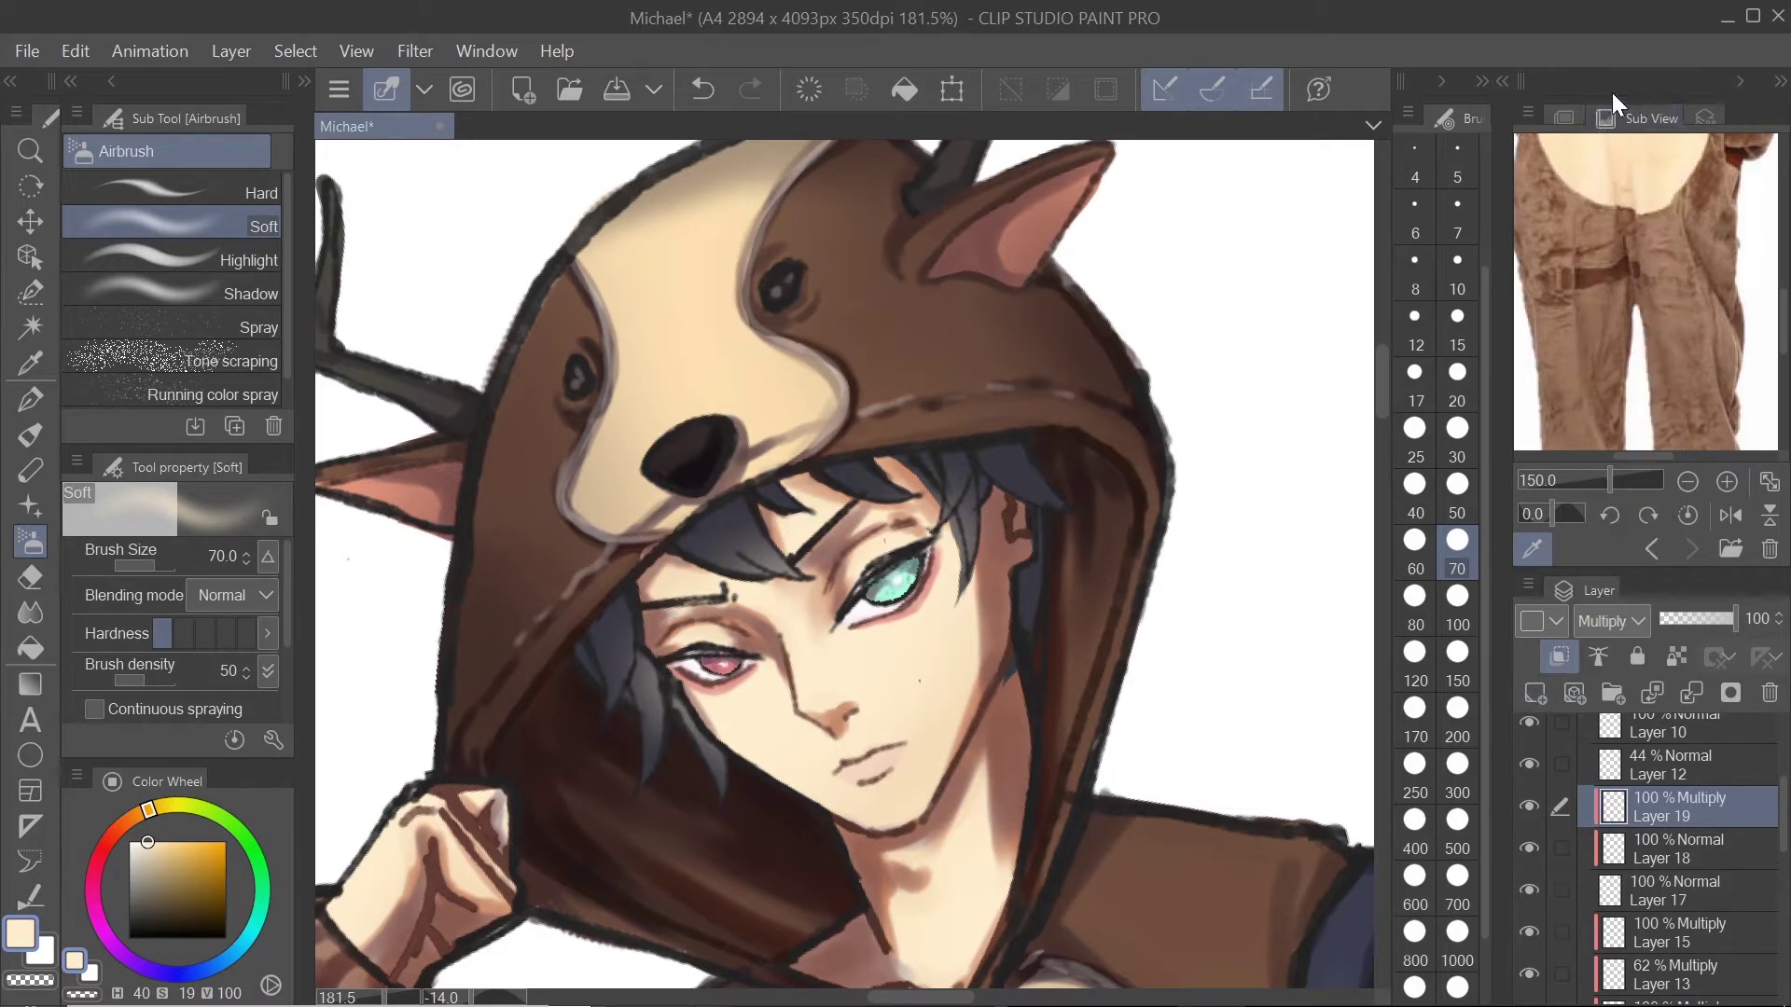
Step: Shade the fringe and side locks in dark navy on Multiply Layer 19 with the Opaque watercolor brush at size 10
key("b")
left_click(138, 148)
scroll(823, 715, "up", 1)
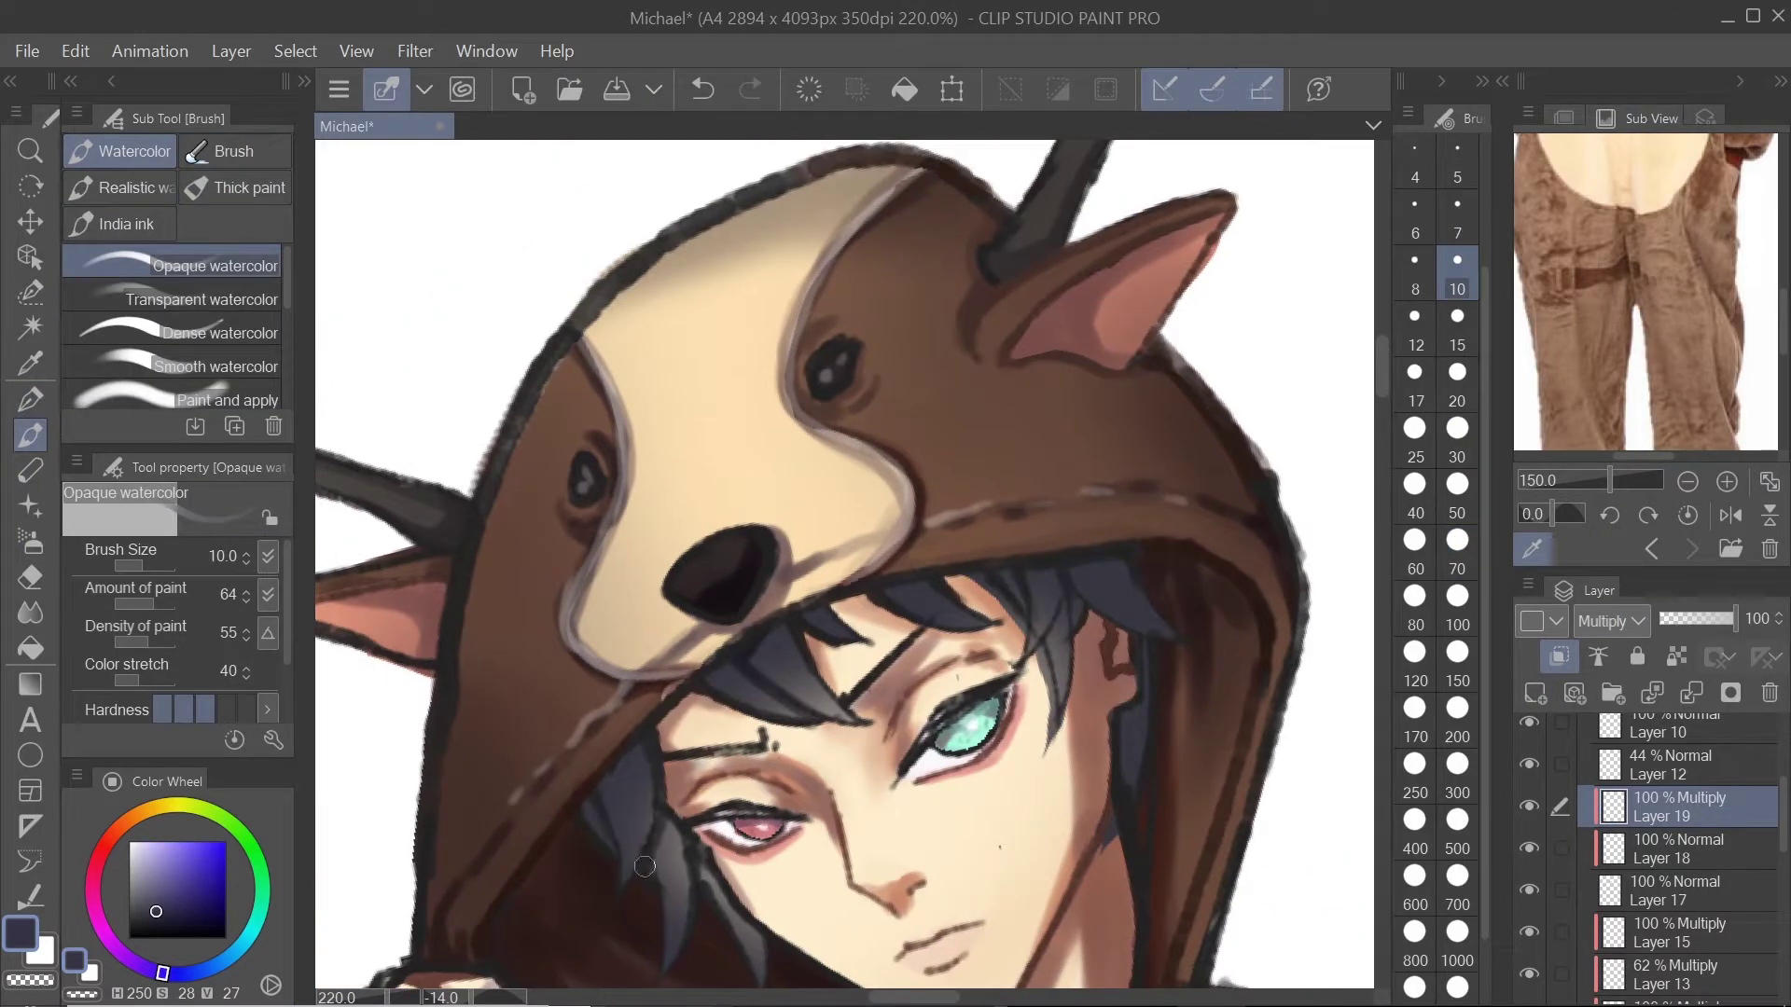
left_click_drag(645, 867, 814, 566)
left_click_drag(571, 747, 408, 900)
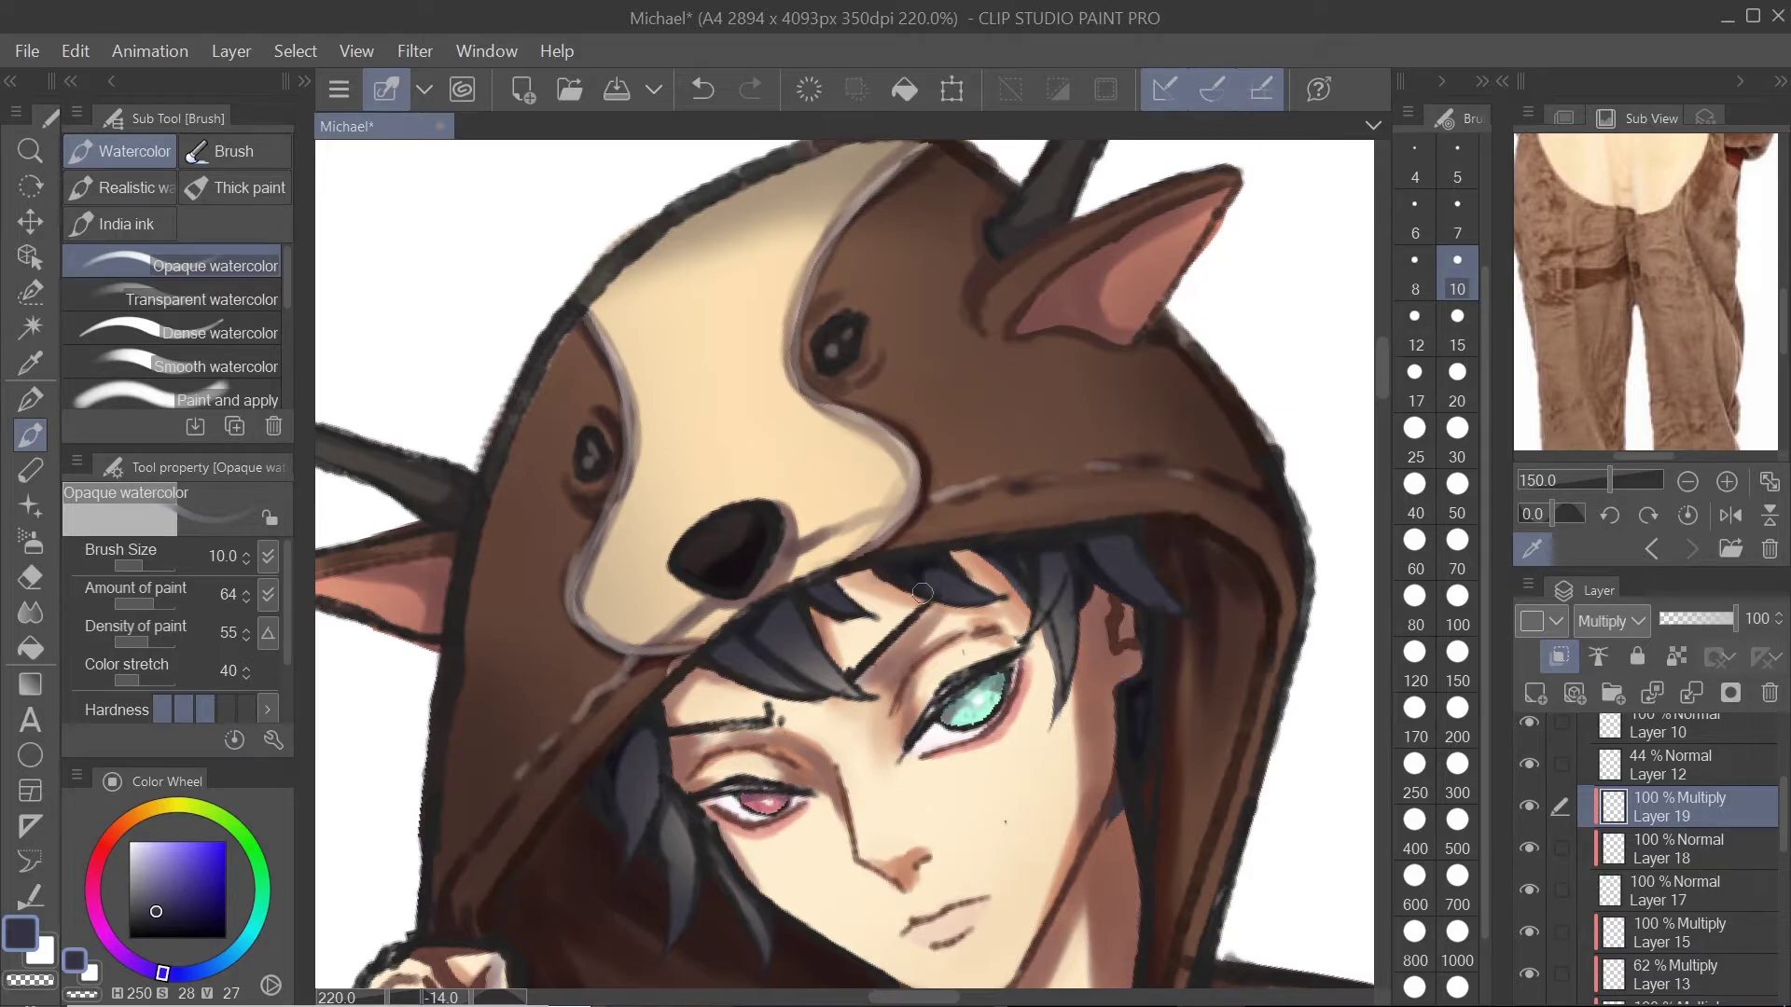
scroll(921, 593, "down", 3)
scroll(1664, 801, "up", 2)
Step: Erase the excess lineart over the fringe and side locks on Layer 3 Copy with the Hard eraser at sizes 20 and 15
left_click(1664, 801)
key("e")
scroll(1112, 746, "up", 5)
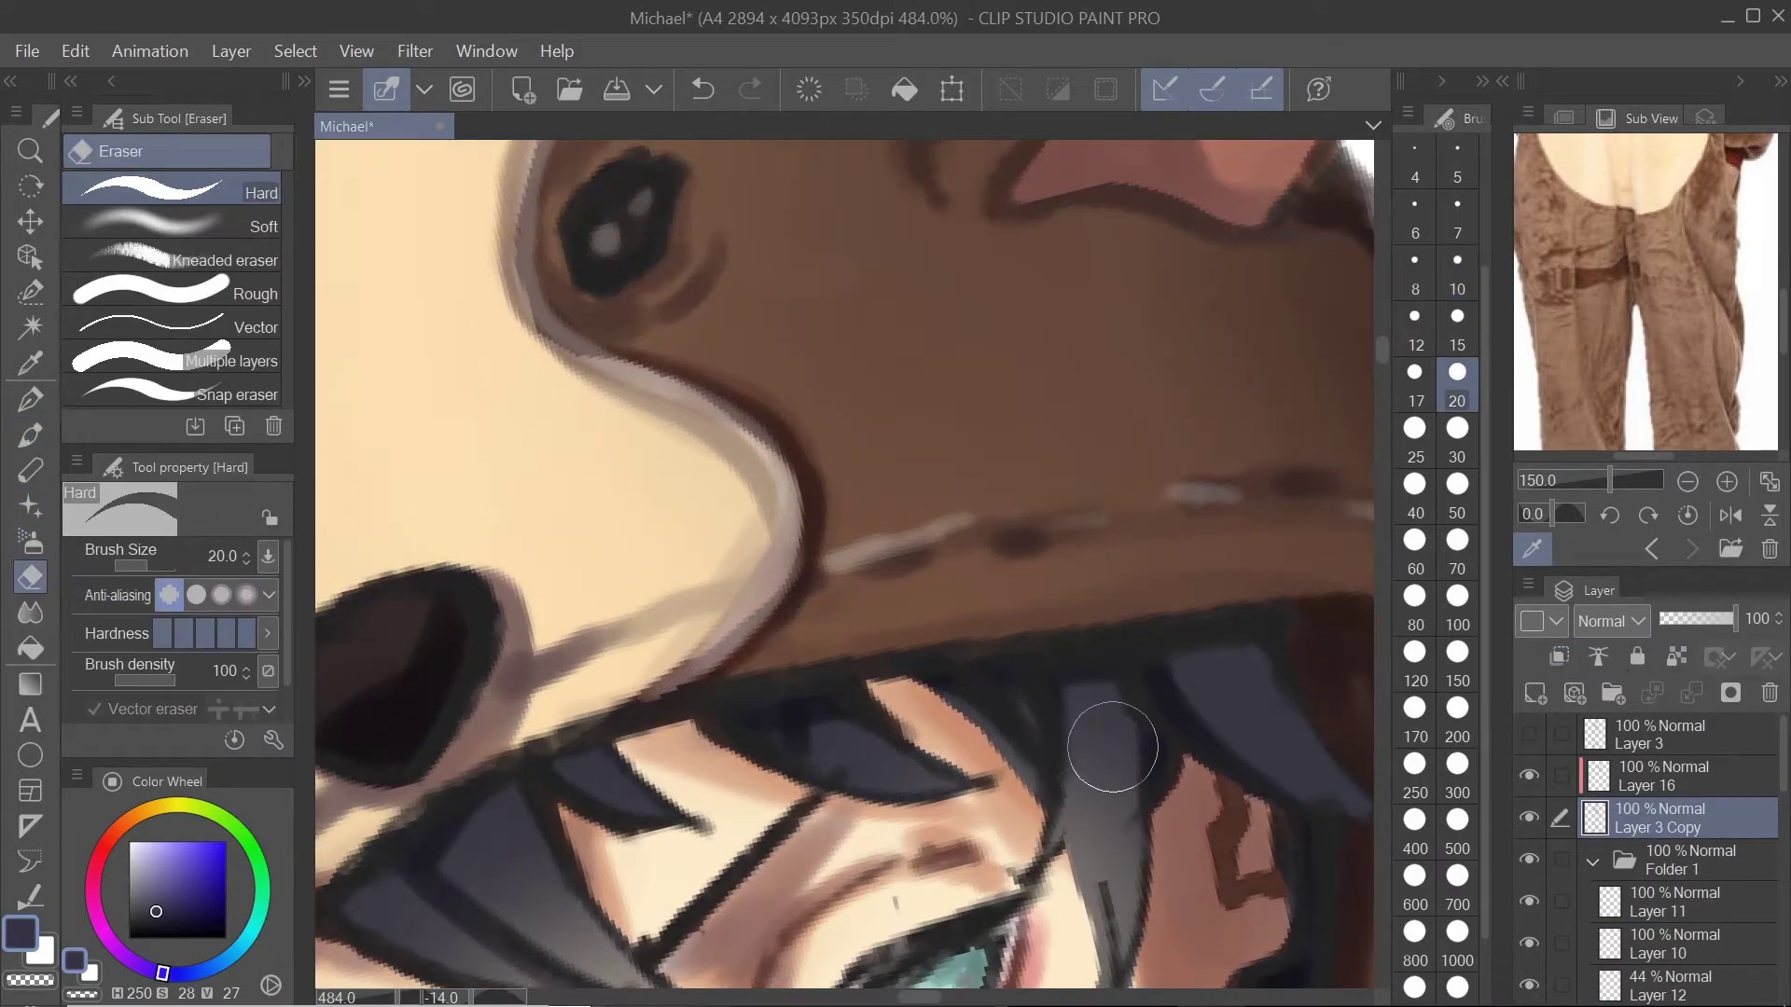
left_click_drag(1113, 747, 1052, 481)
left_click_drag(1110, 606, 1059, 802)
mouse_move(683, 781)
left_mouse_down()
mouse_move(774, 744)
mouse_move(1358, 287)
left_mouse_up()
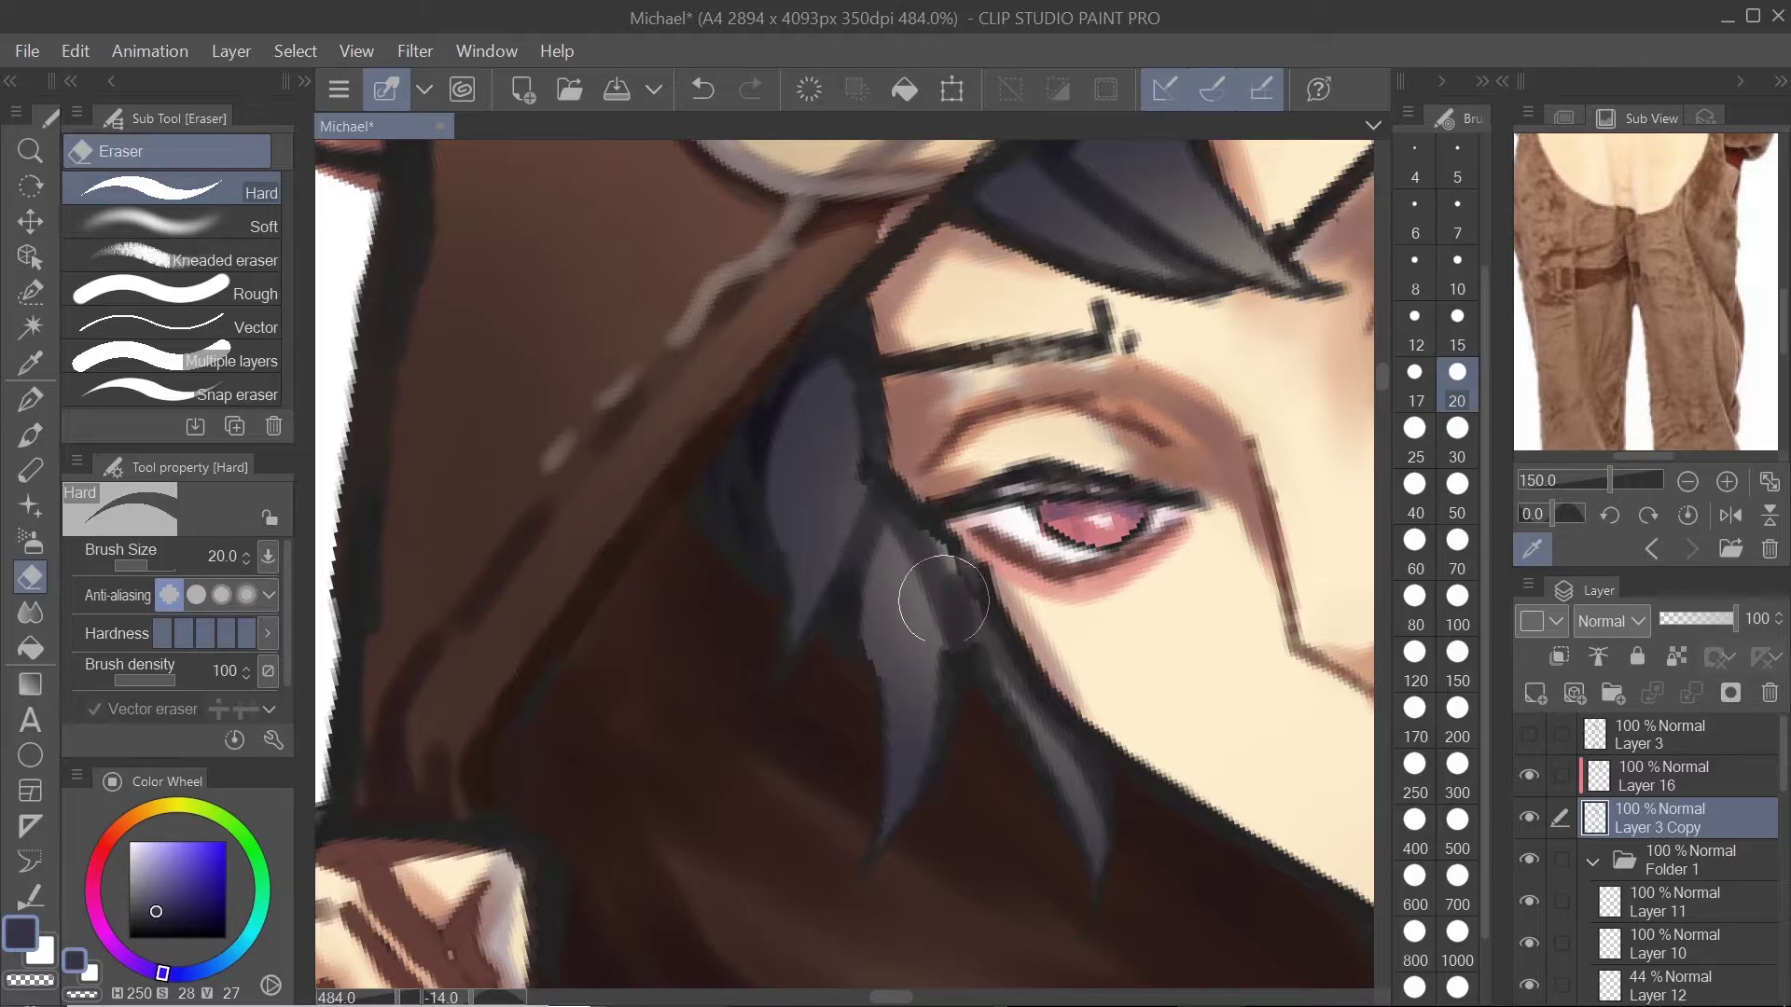
left_click_drag(943, 599, 975, 611)
key("bracketleft")
key("bracketleft")
scroll(940, 581, "down", 7)
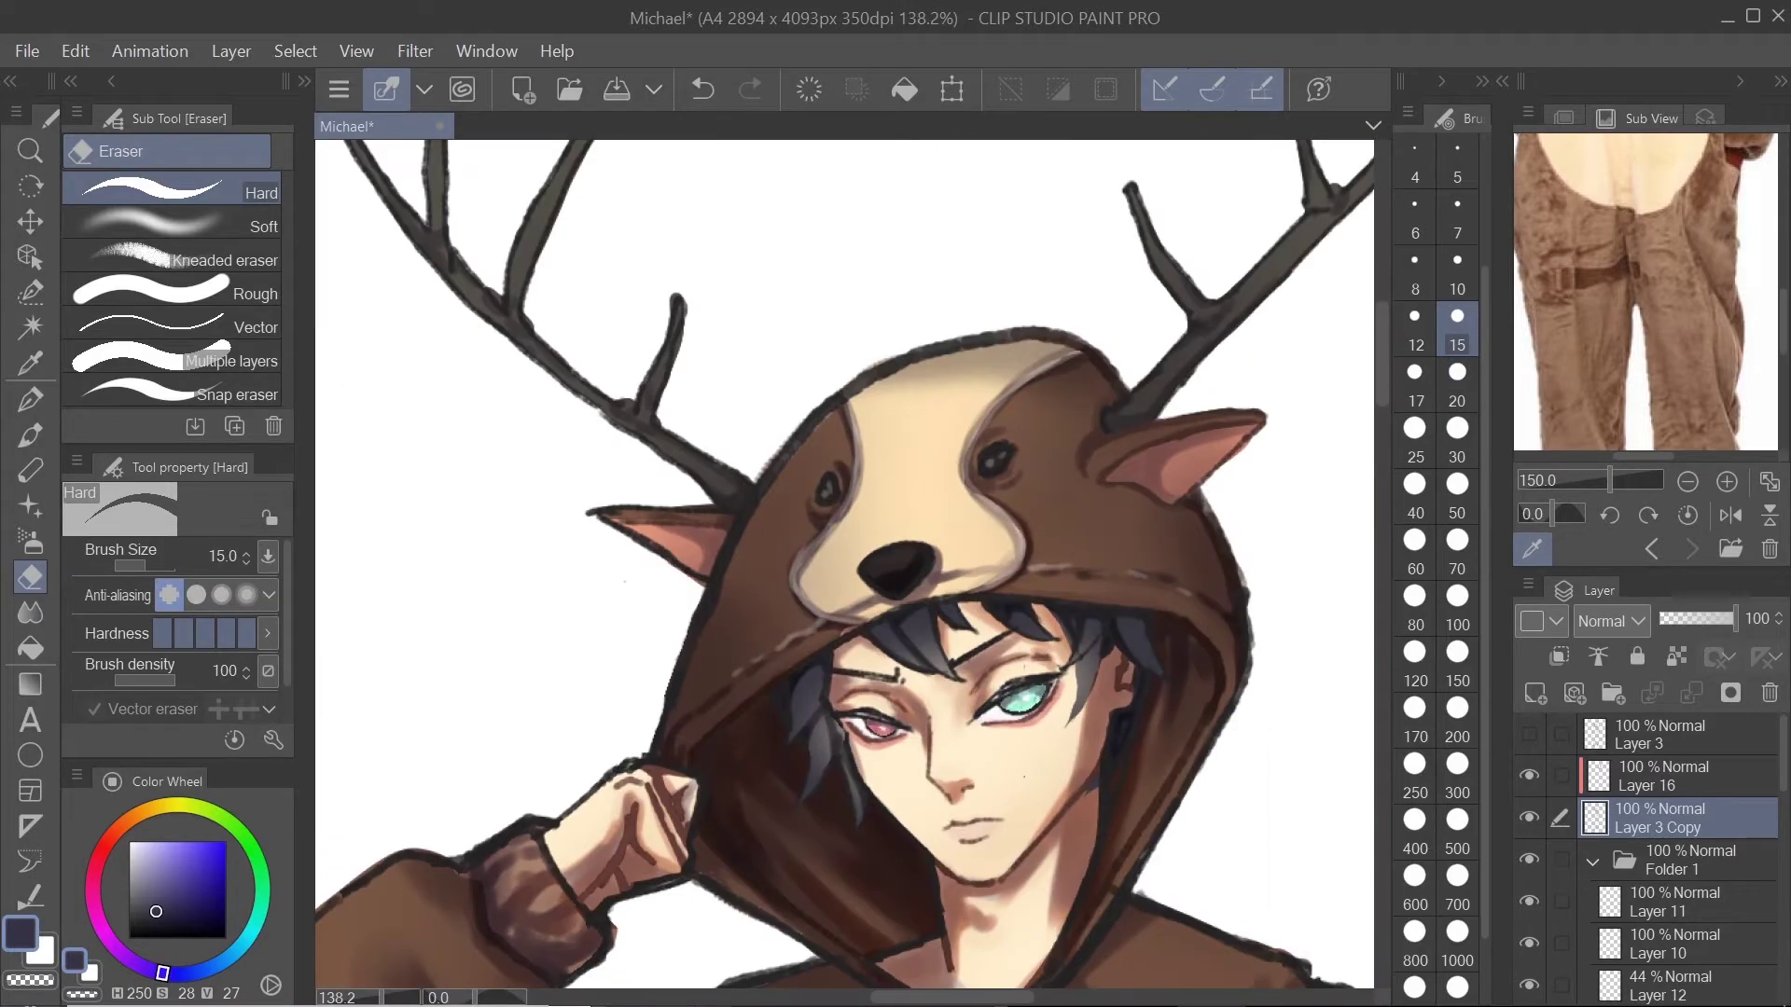
scroll(1120, 780, "up", 6)
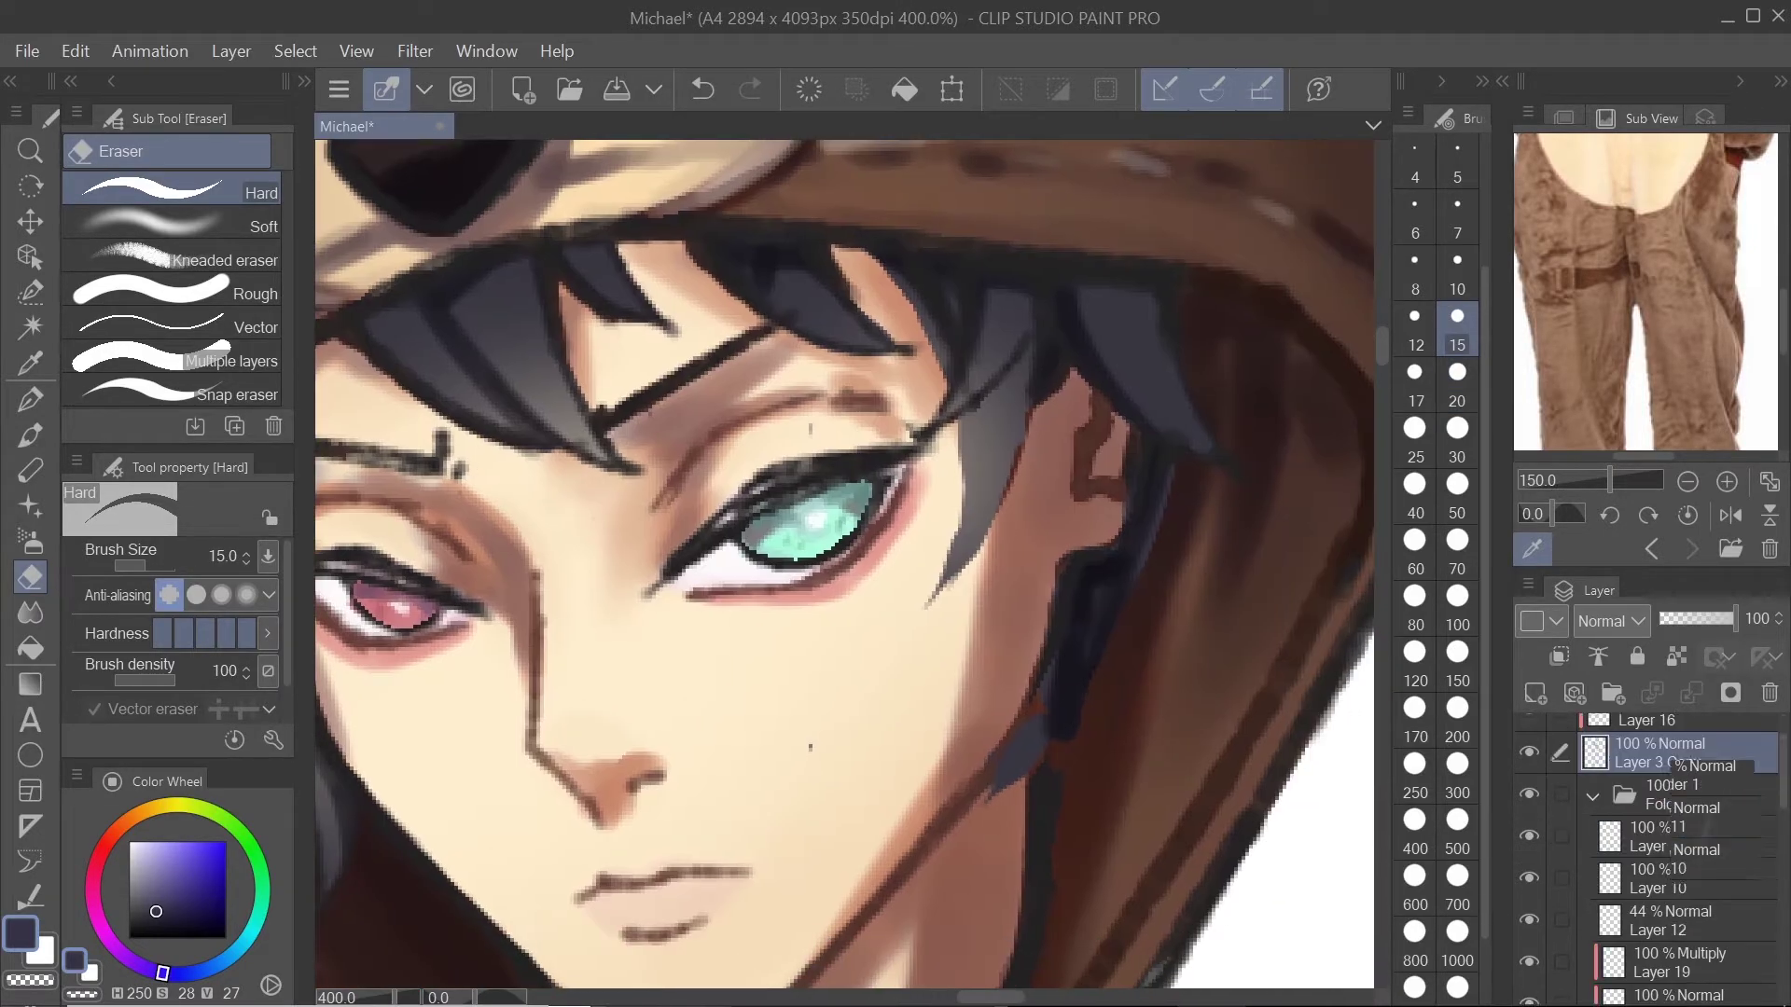
Step: Touch up the hair lock below the ear, beside the neck, in dark navy on Layer 17 with the G-pen at size 15
left_click(1016, 738, "ctrl+shift")
key("p")
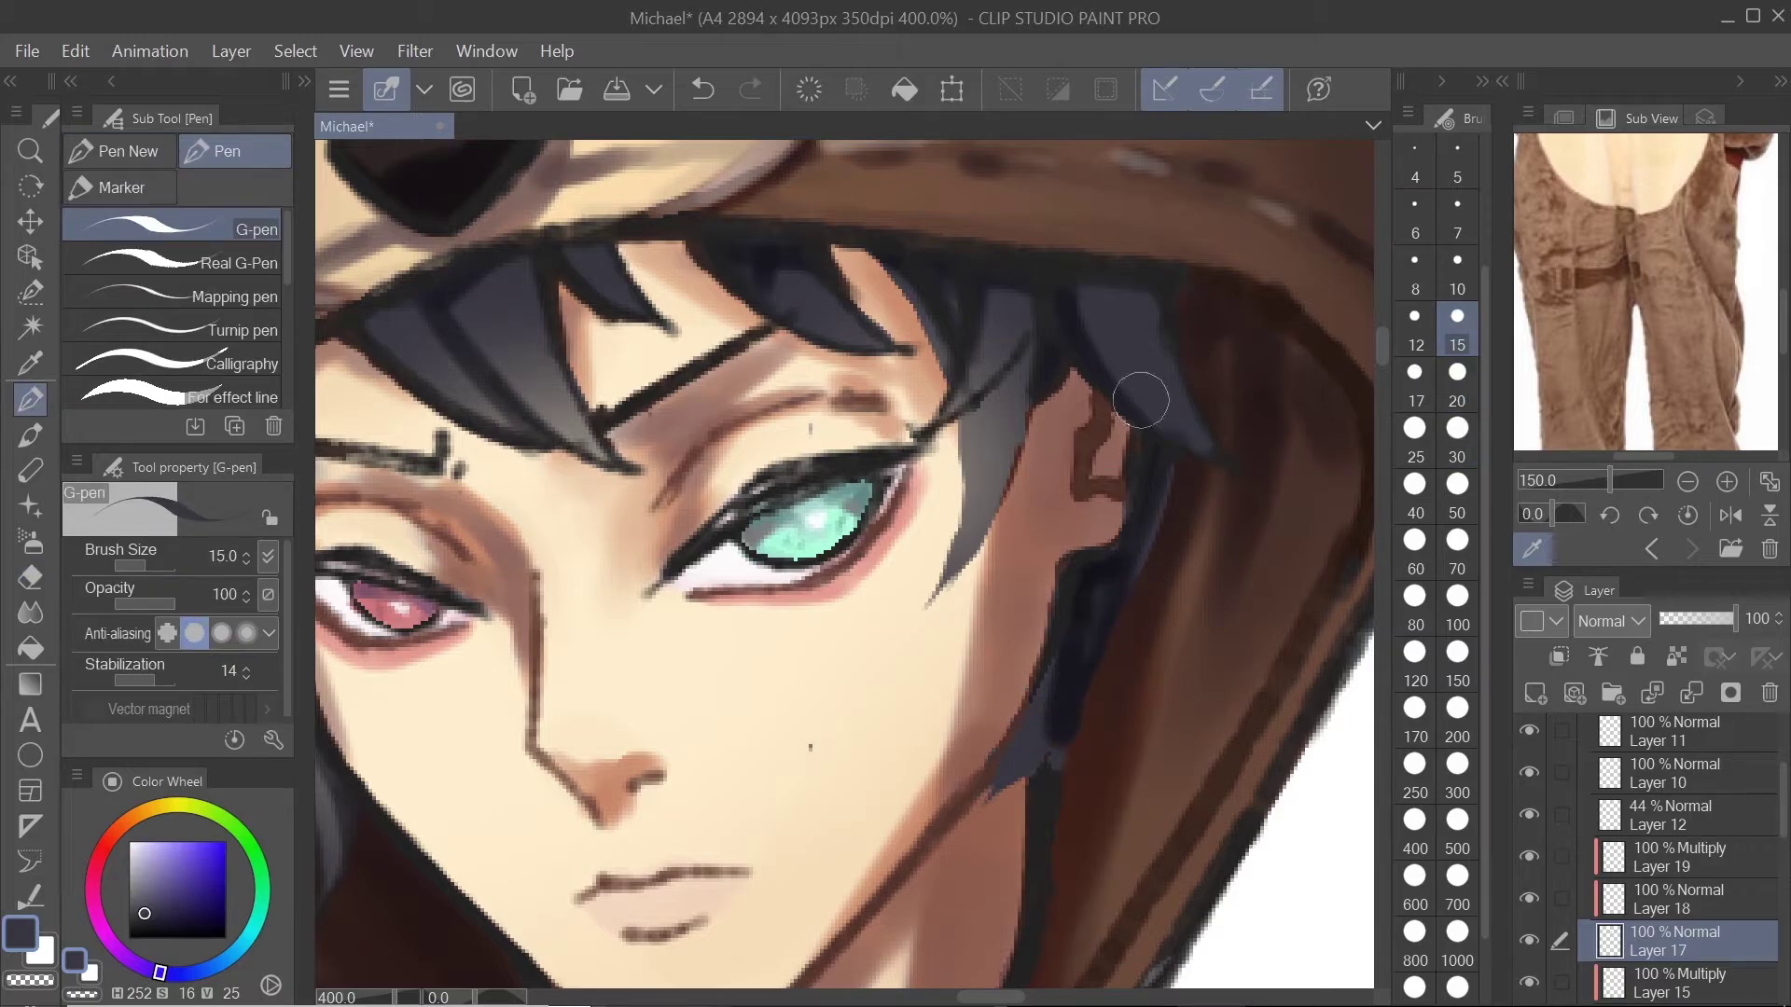
scroll(1124, 455, "down", 4)
left_click(1124, 455, "ctrl+shift")
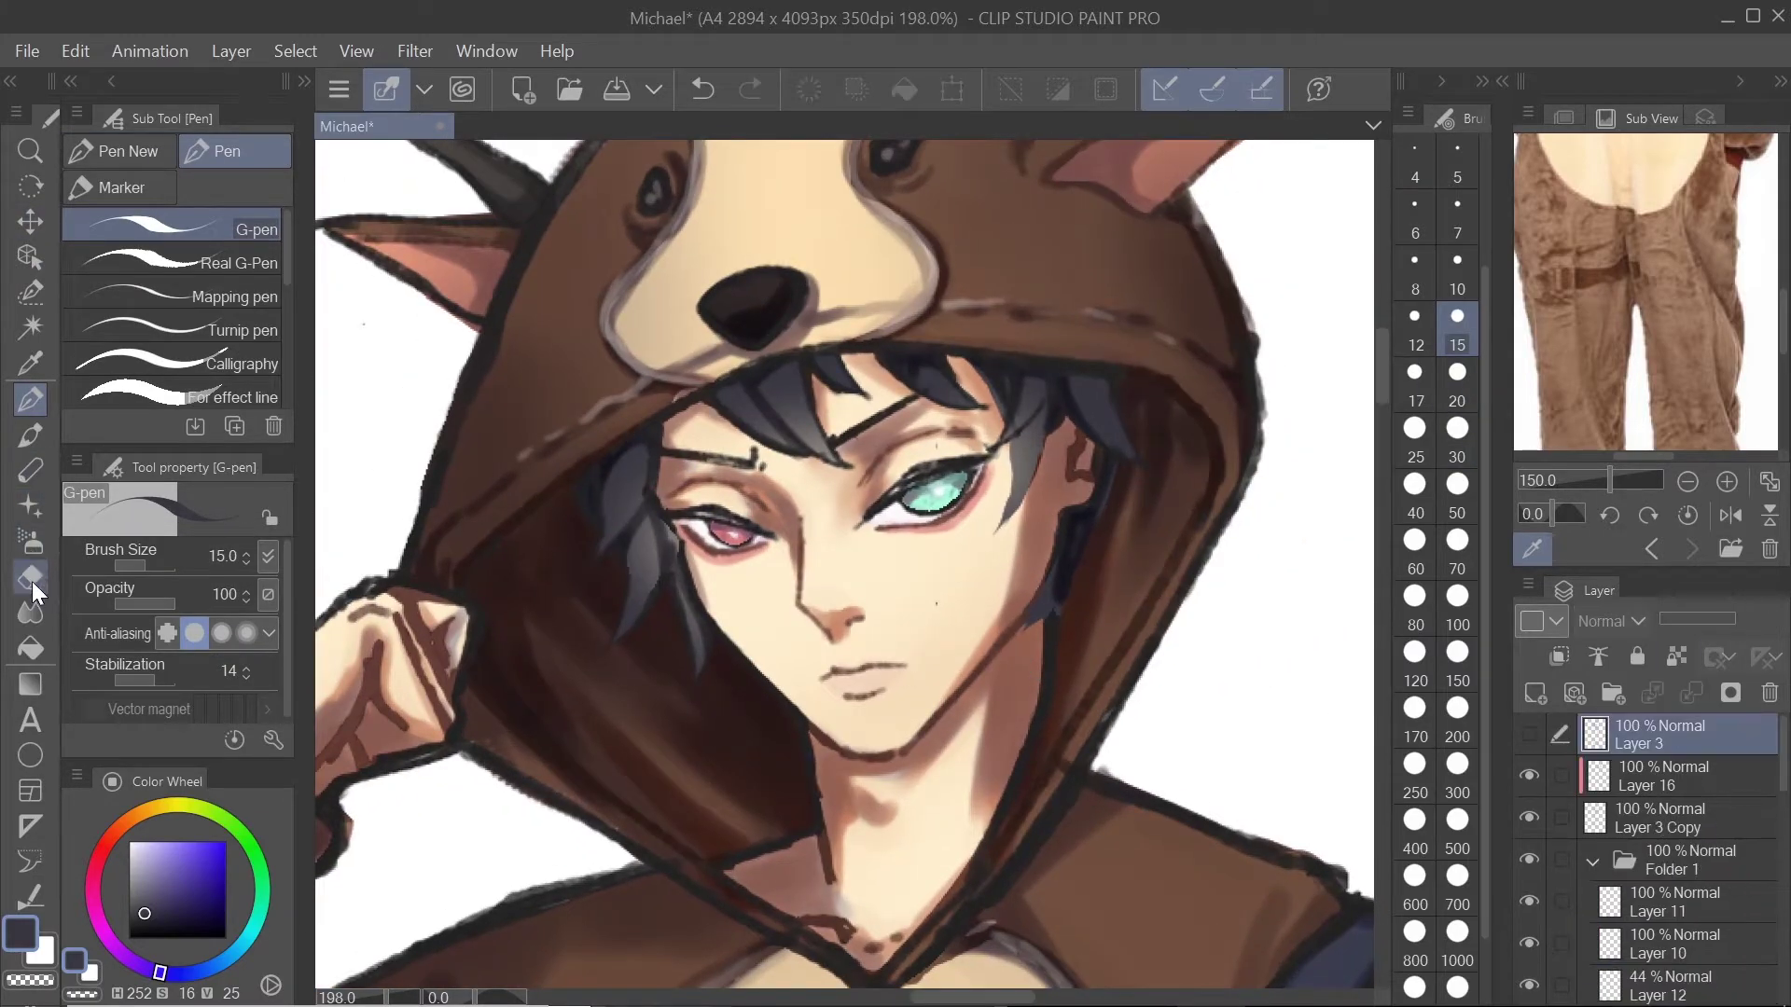
key("e")
scroll(1030, 832, "down", 4)
scroll(1031, 832, "up", 4)
left_click(1030, 832, "ctrl+shift")
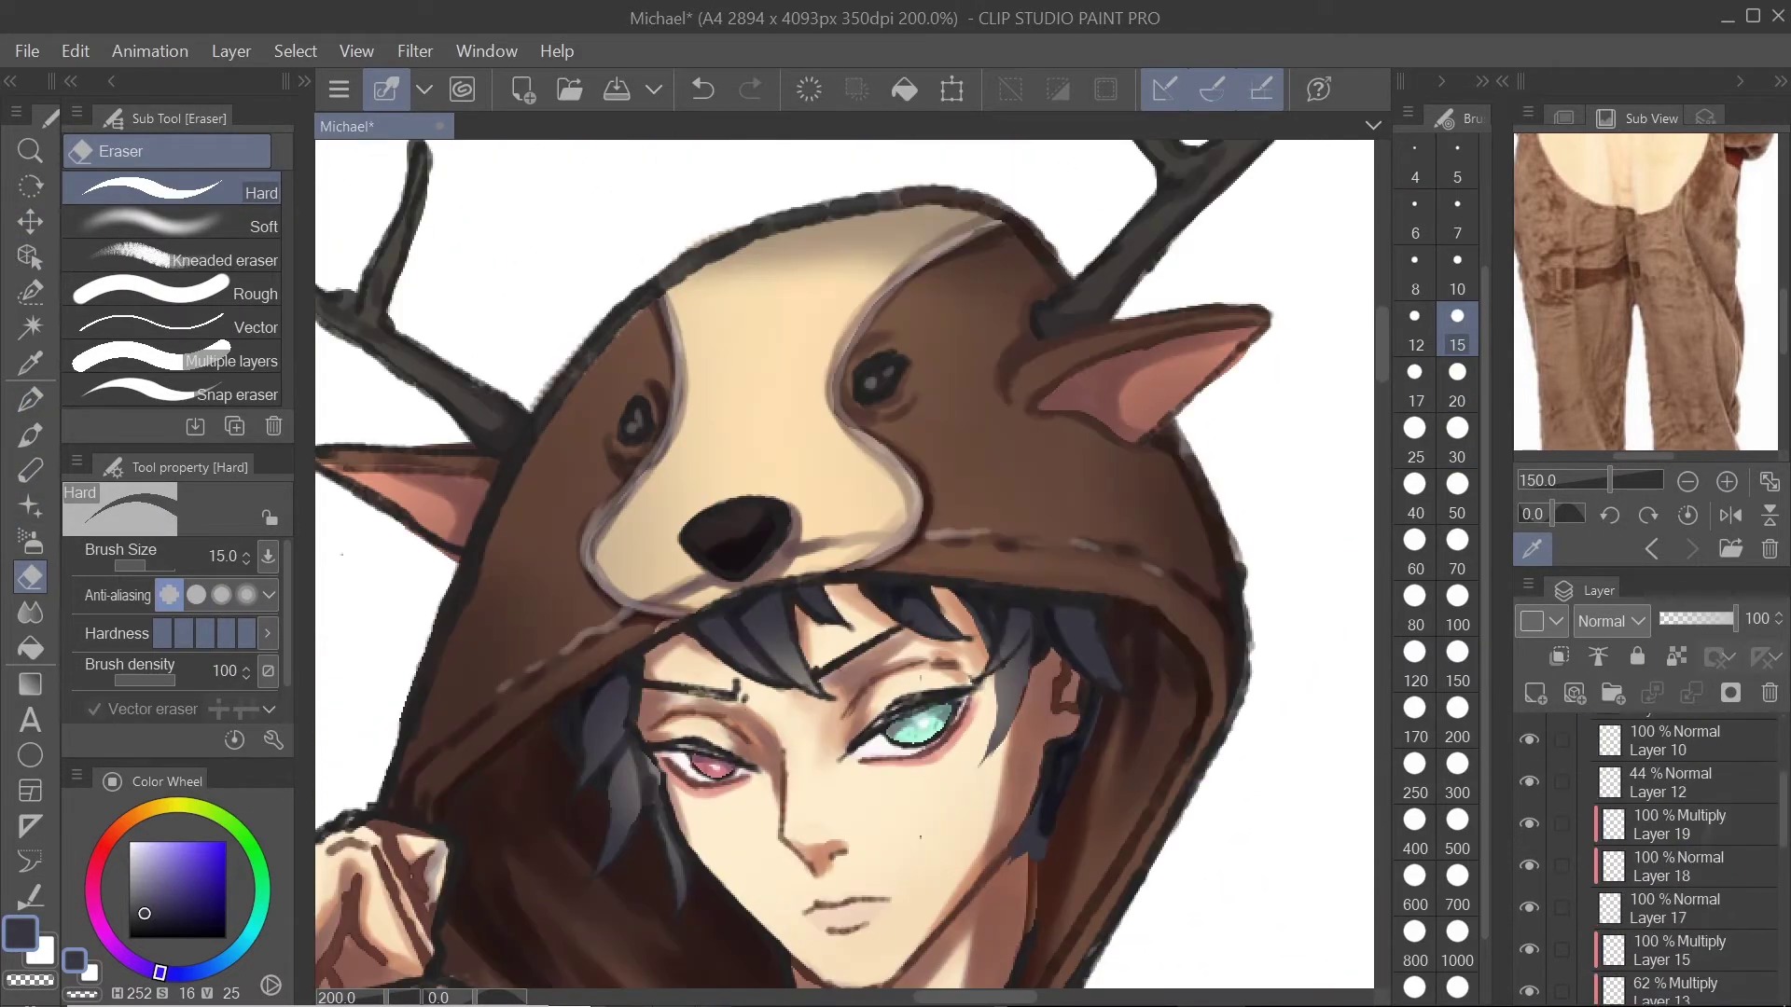
scroll(1031, 832, "up", 5)
key("p")
left_click(877, 685, "ctrl+shift")
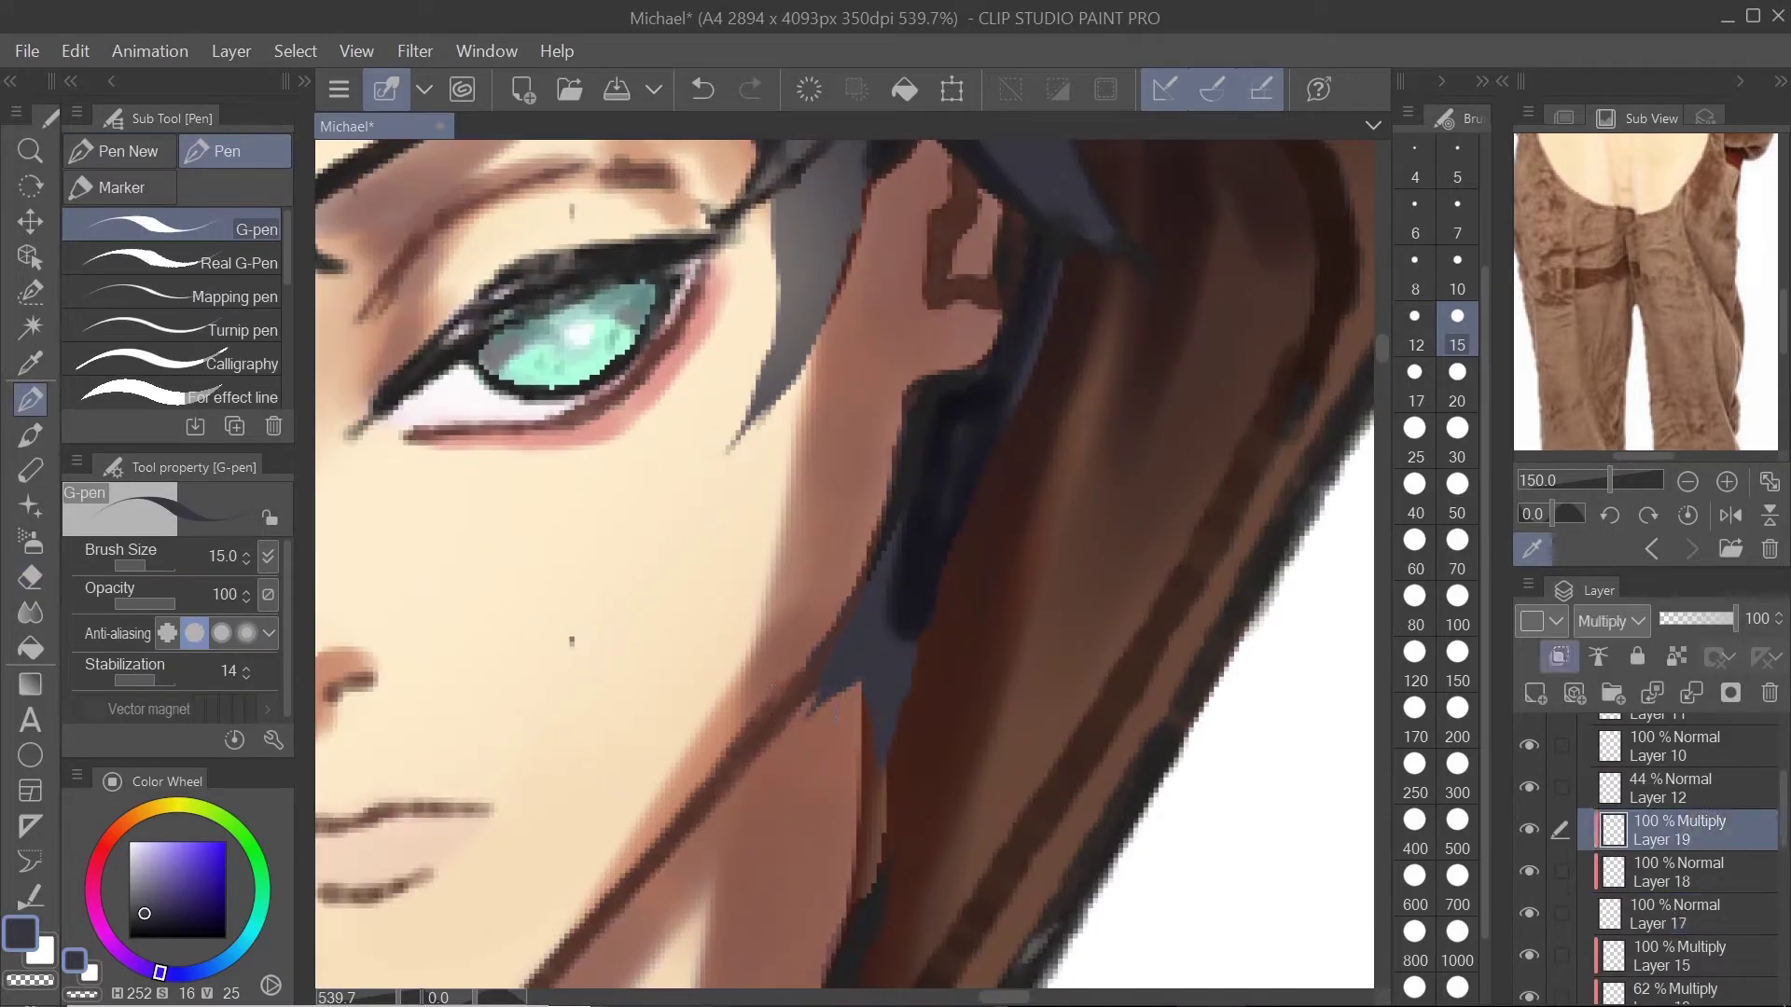
key("b")
scroll(877, 685, "down", 15)
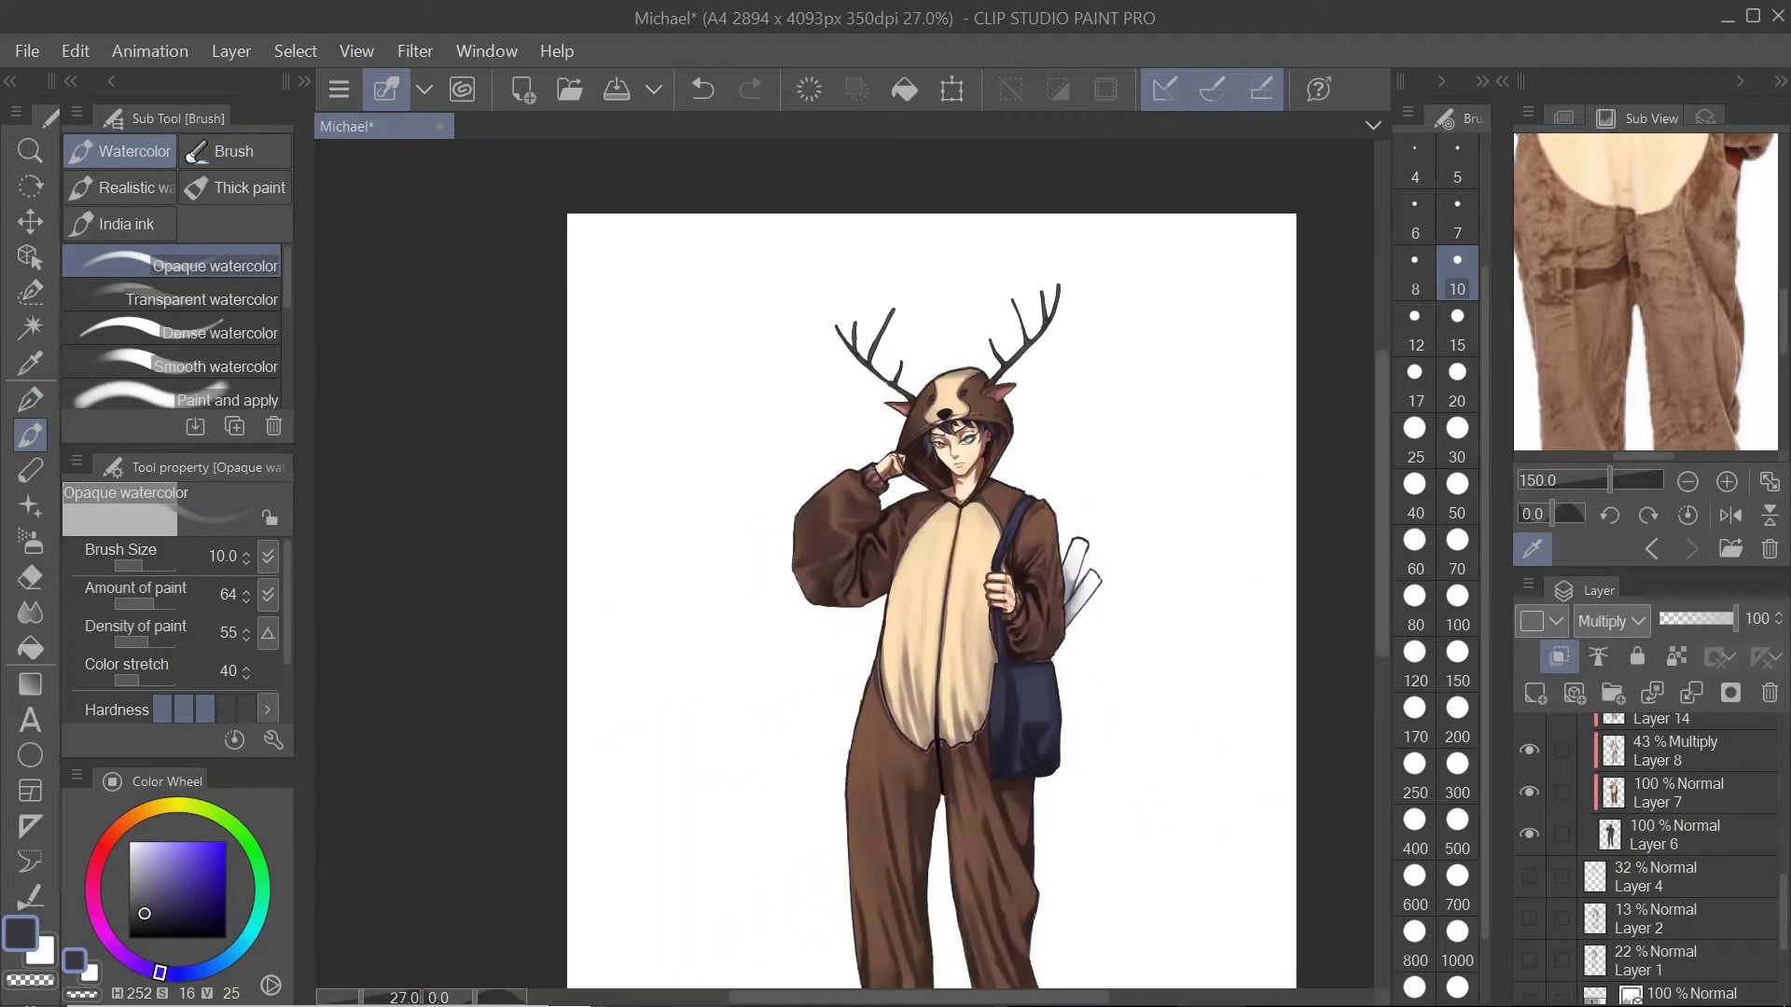
Step: Add a layer above Layer 16 and paint pale lavender-white highlights in both eyes with the Oil paint flat brush at size 5
scroll(739, 780, "down", 2)
scroll(739, 780, "up", 6)
scroll(1688, 810, "up", 1)
left_click(1688, 776)
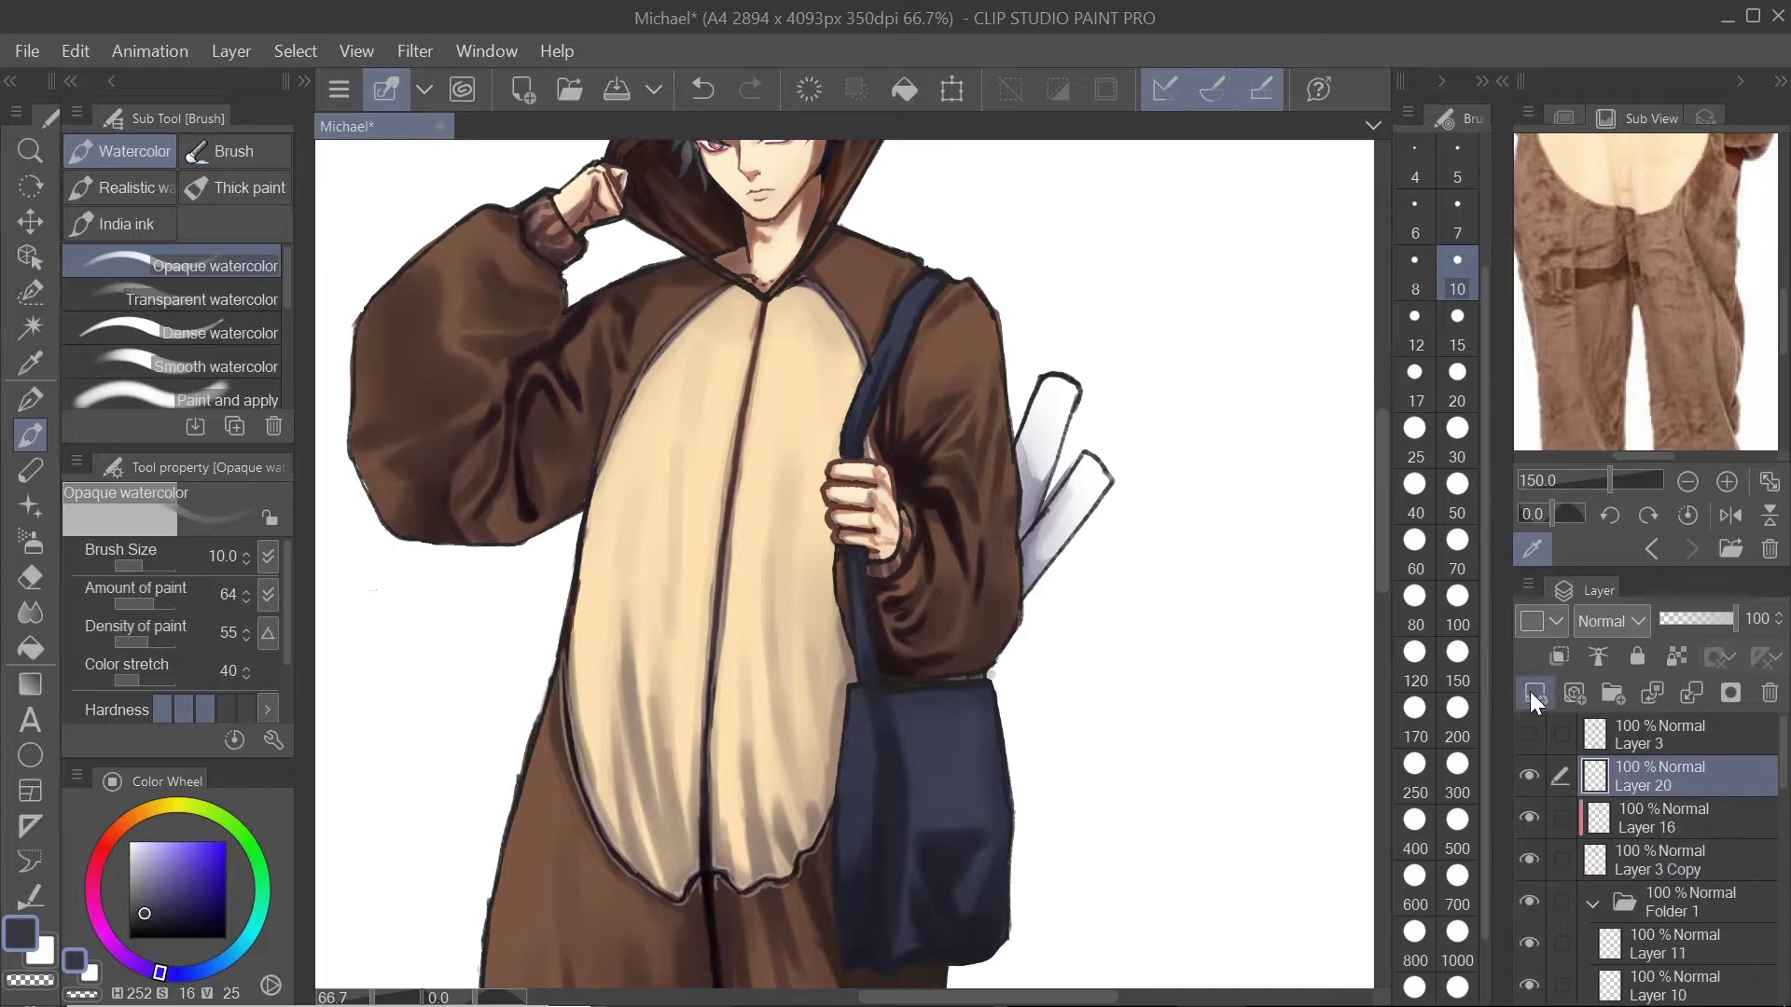
scroll(1004, 656, "up", 8)
key("b")
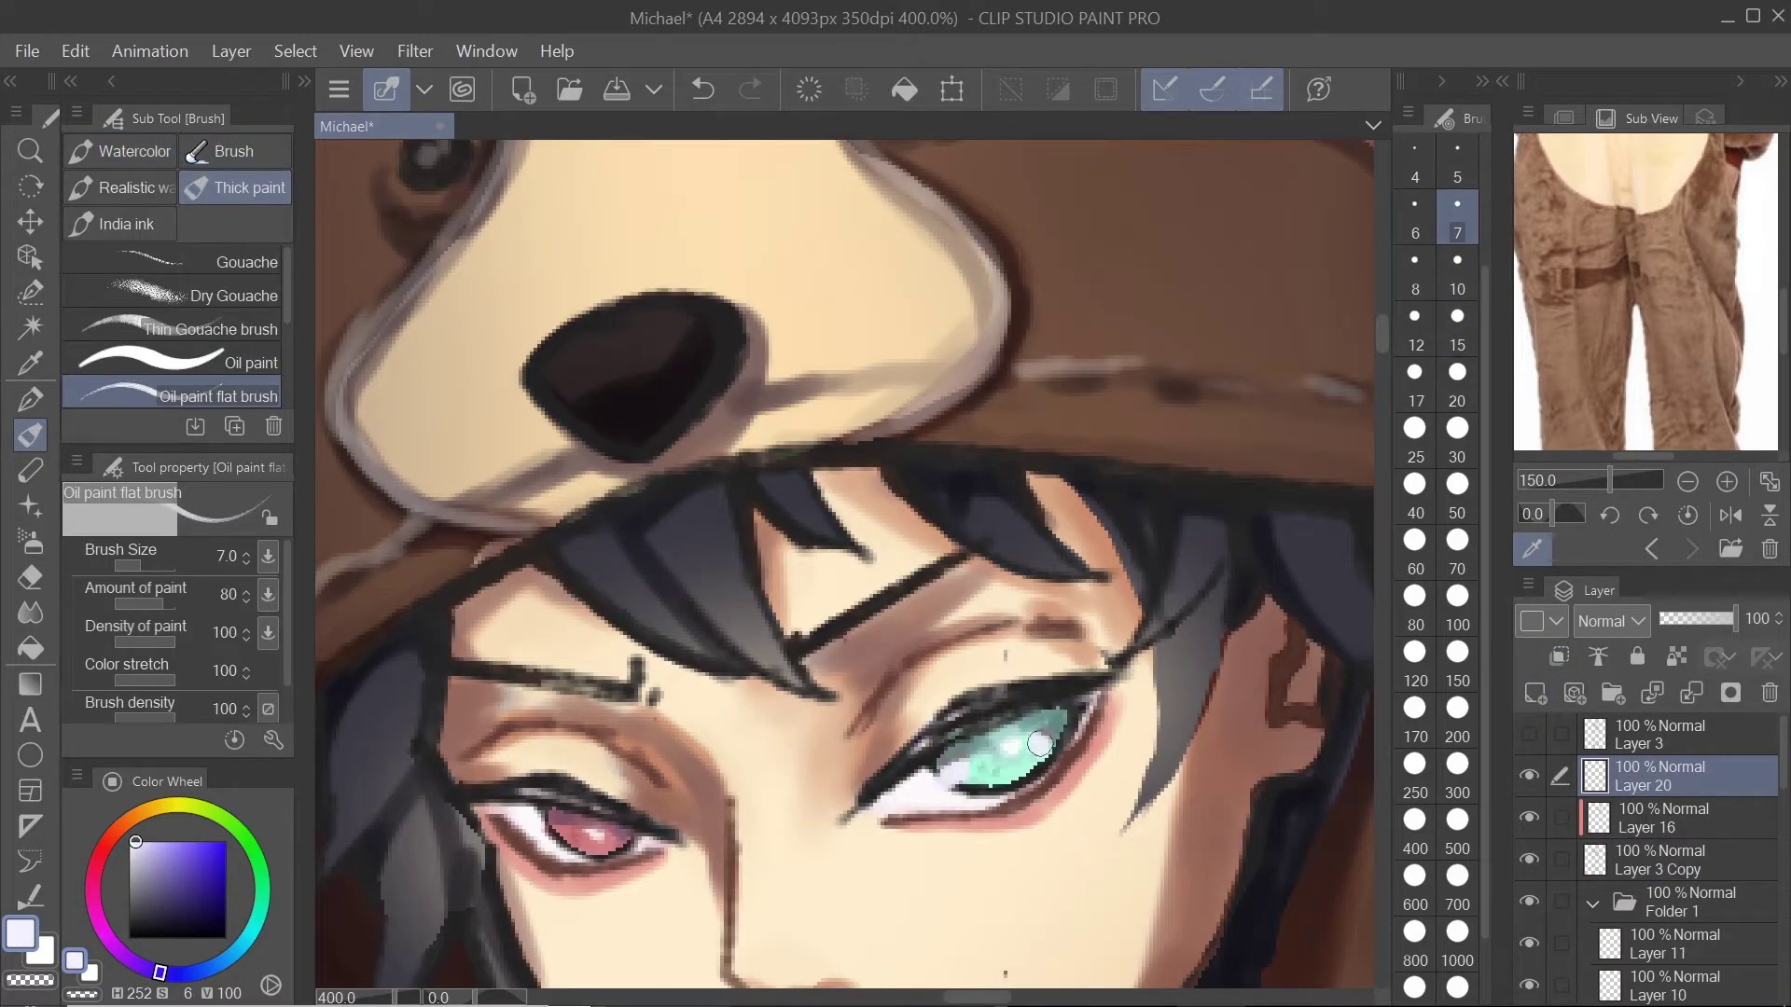
key("ctrl+z")
key("bracketleft")
key("bracketleft")
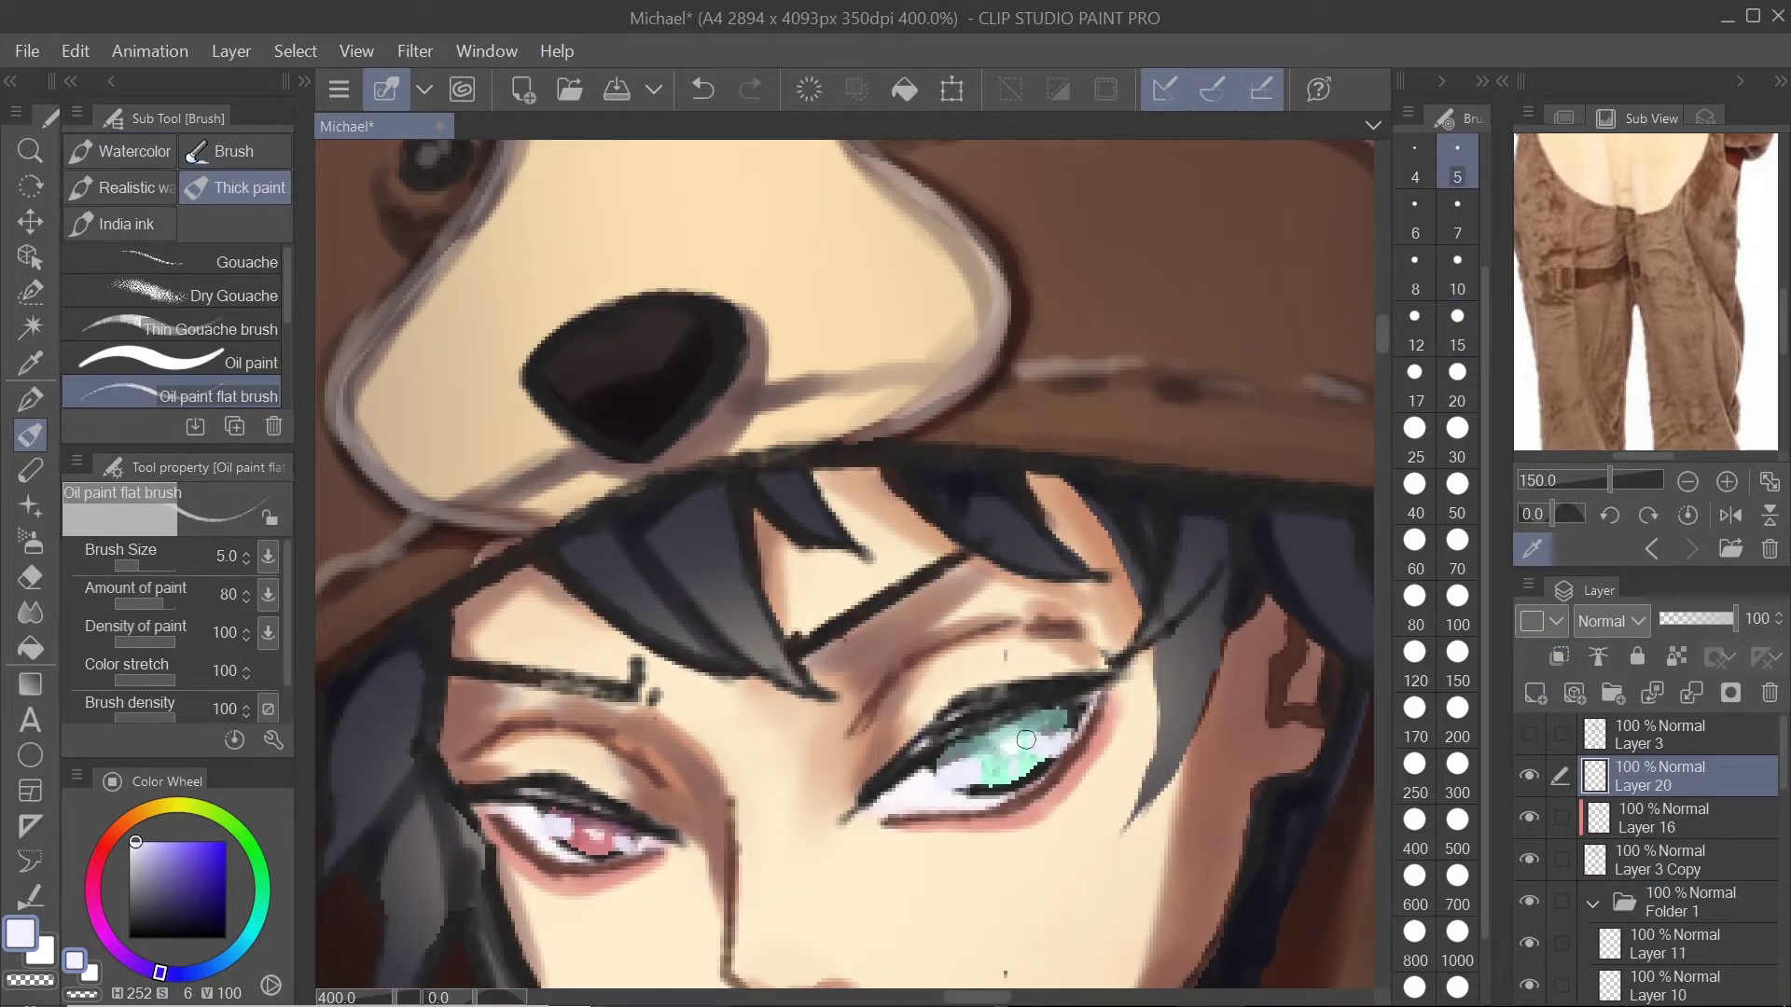
Step: Lower the opacity of the eye highlight layer to 78%
scroll(1026, 739, "down", 4)
left_click_drag(1720, 615, 1725, 617)
scroll(1006, 532, "down", 3)
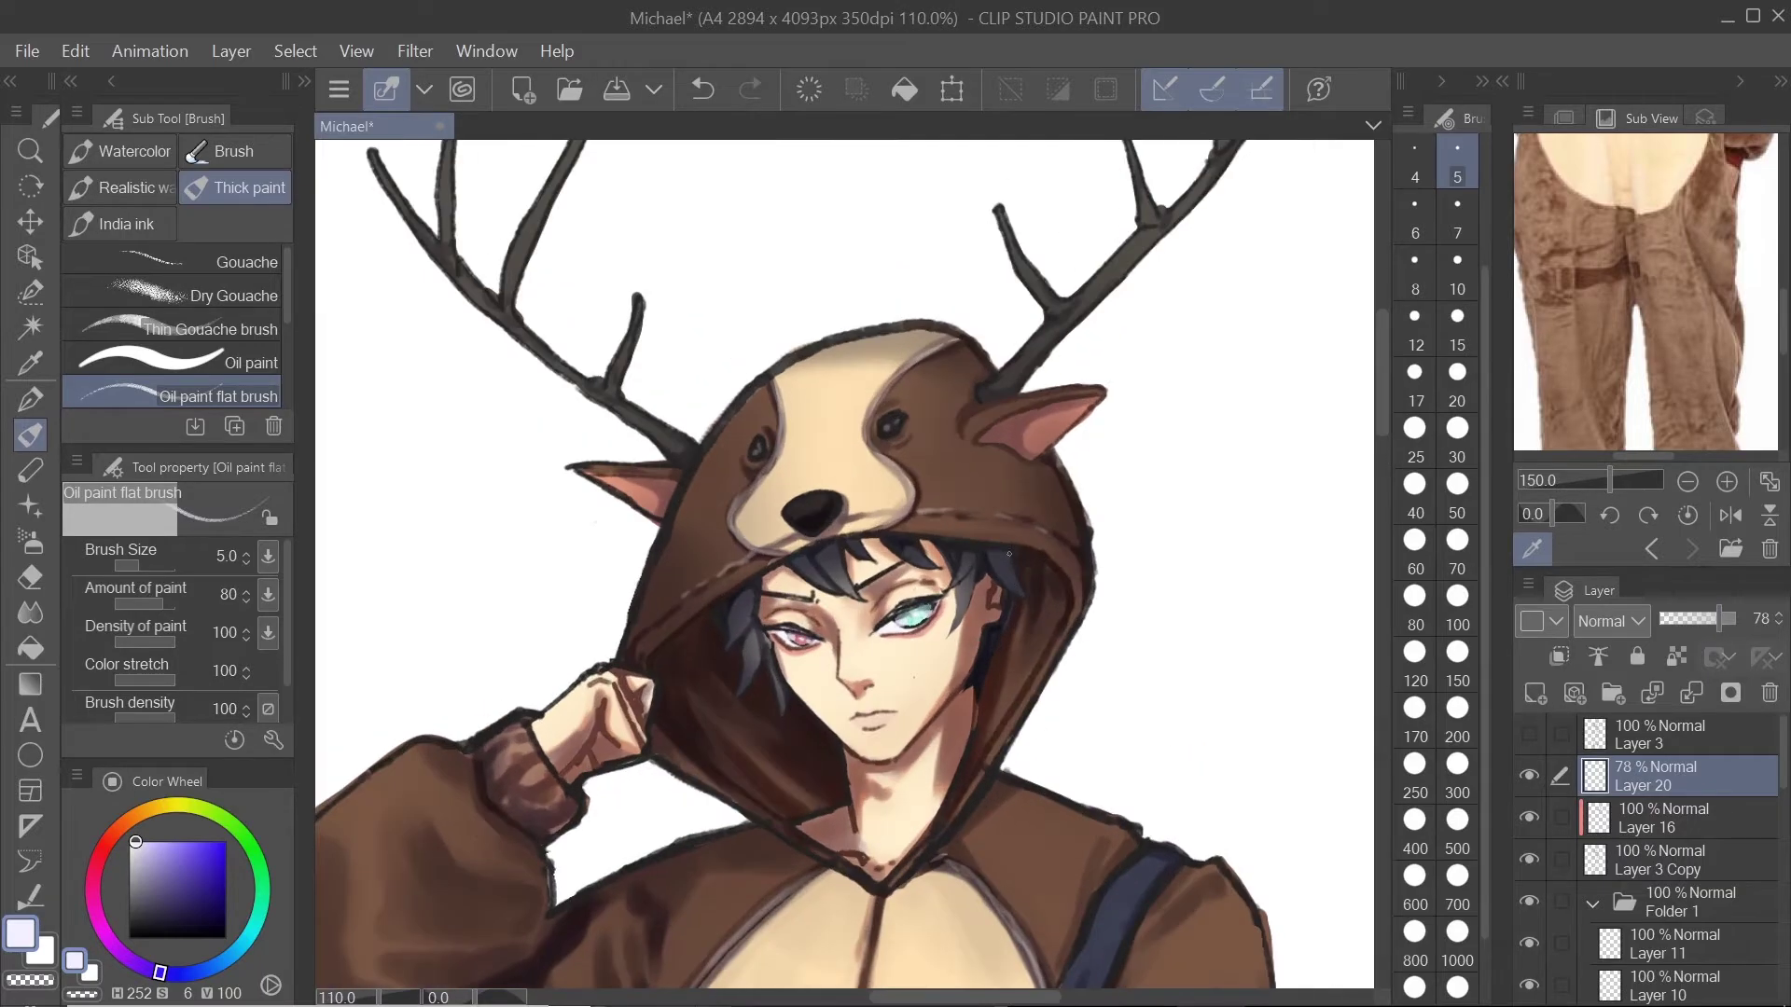
Step: Select Layer 7 and set the Oil paint flat brush to size 30 for lettering the shoulder bag
scroll(1006, 533, "down", 5)
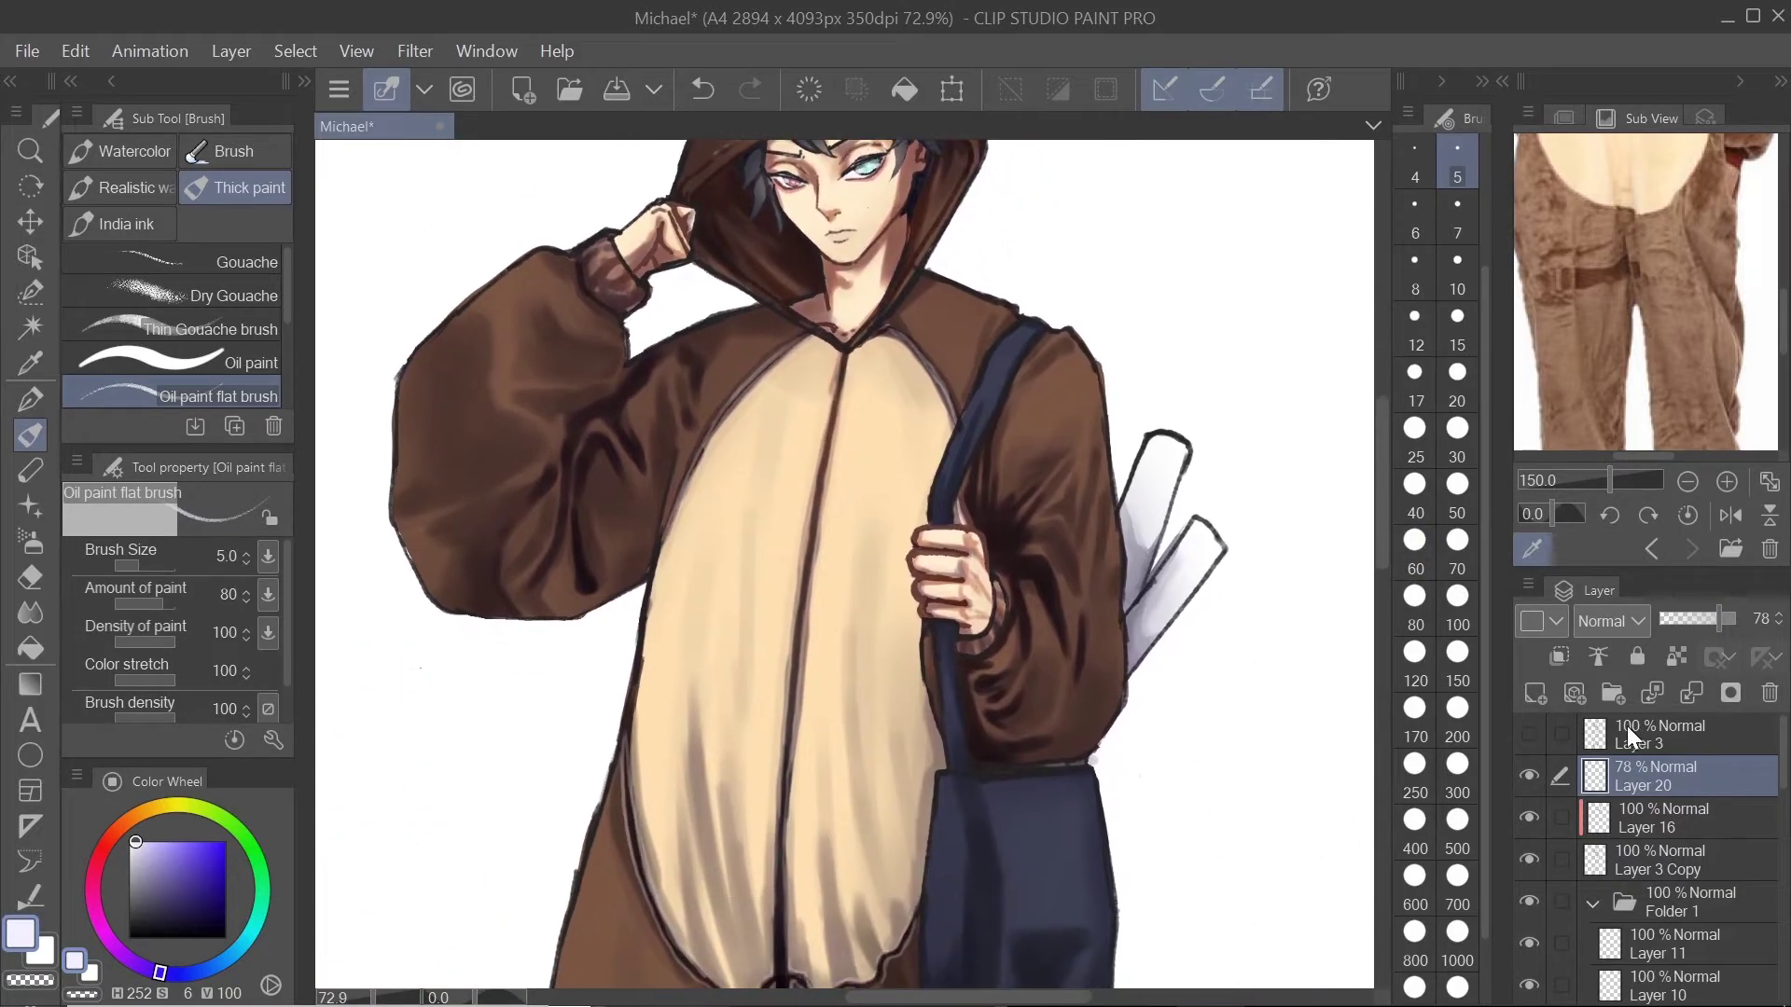
scroll(933, 560, "down", 2)
scroll(1660, 845, "down", 3)
scroll(998, 690, "down", 1)
scroll(998, 690, "up", 3)
scroll(1726, 839, "up", 1)
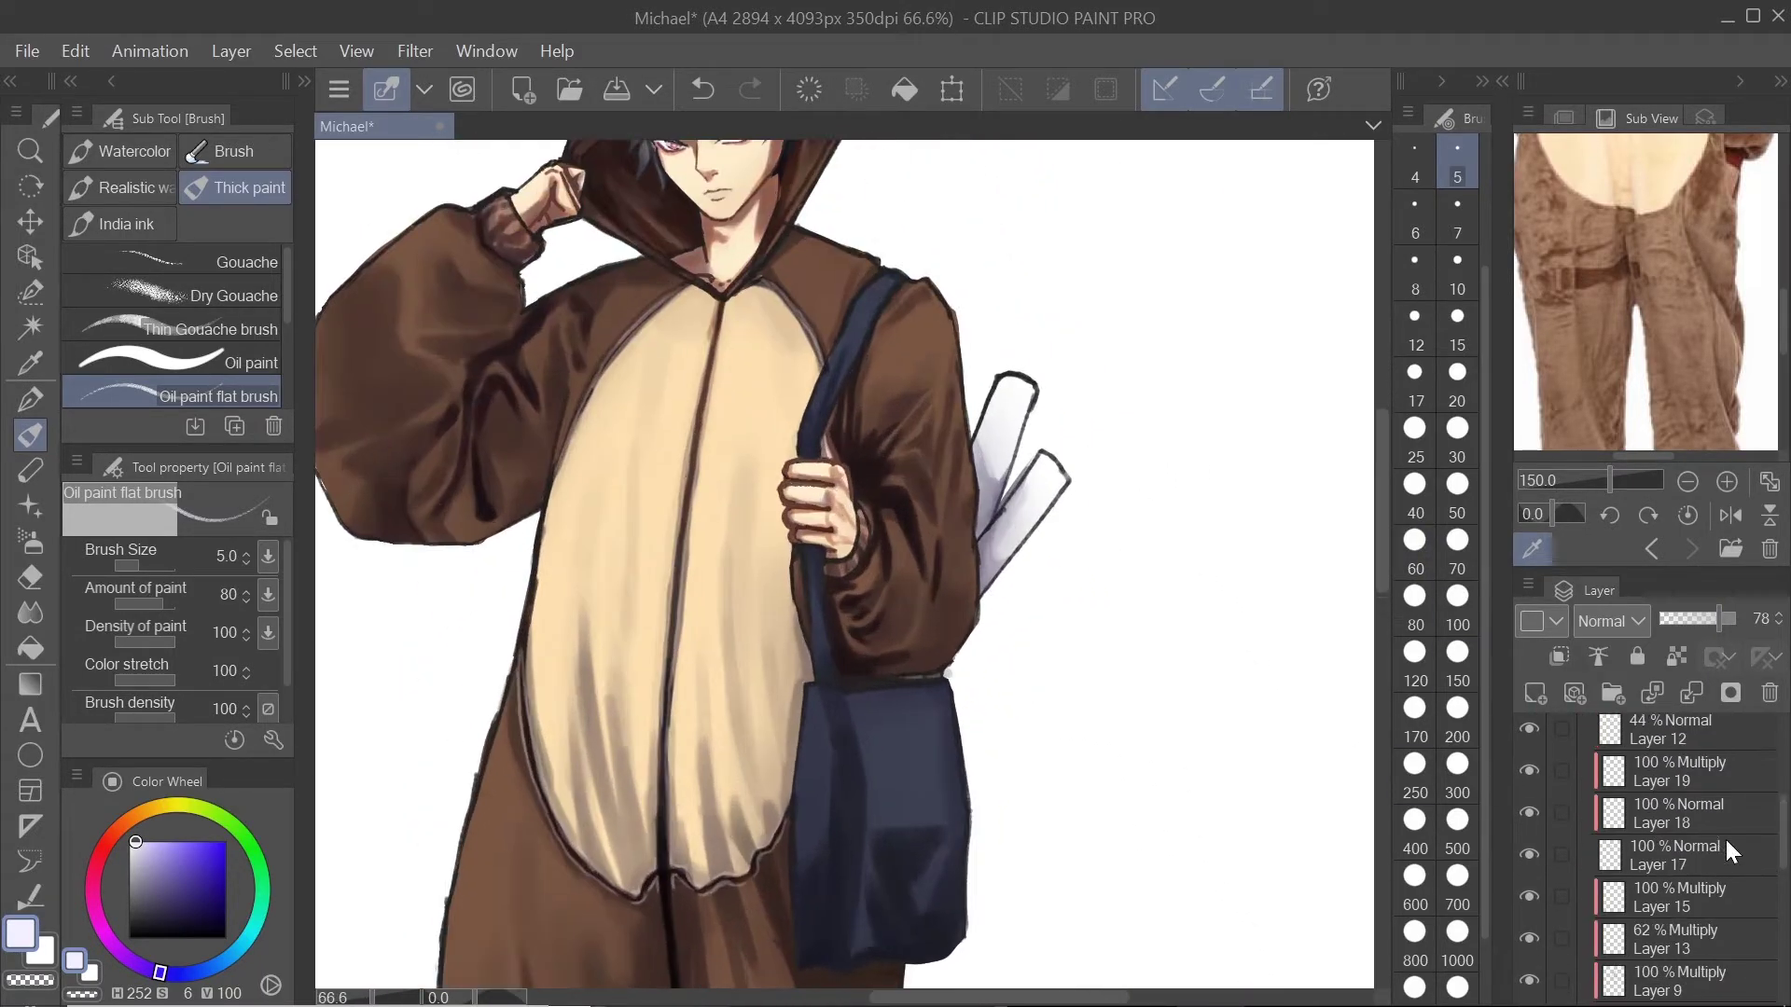
left_click(1726, 844)
scroll(1725, 844, "up", 4)
scroll(1072, 746, "up", 4)
left_click_drag(936, 417, 1067, 440)
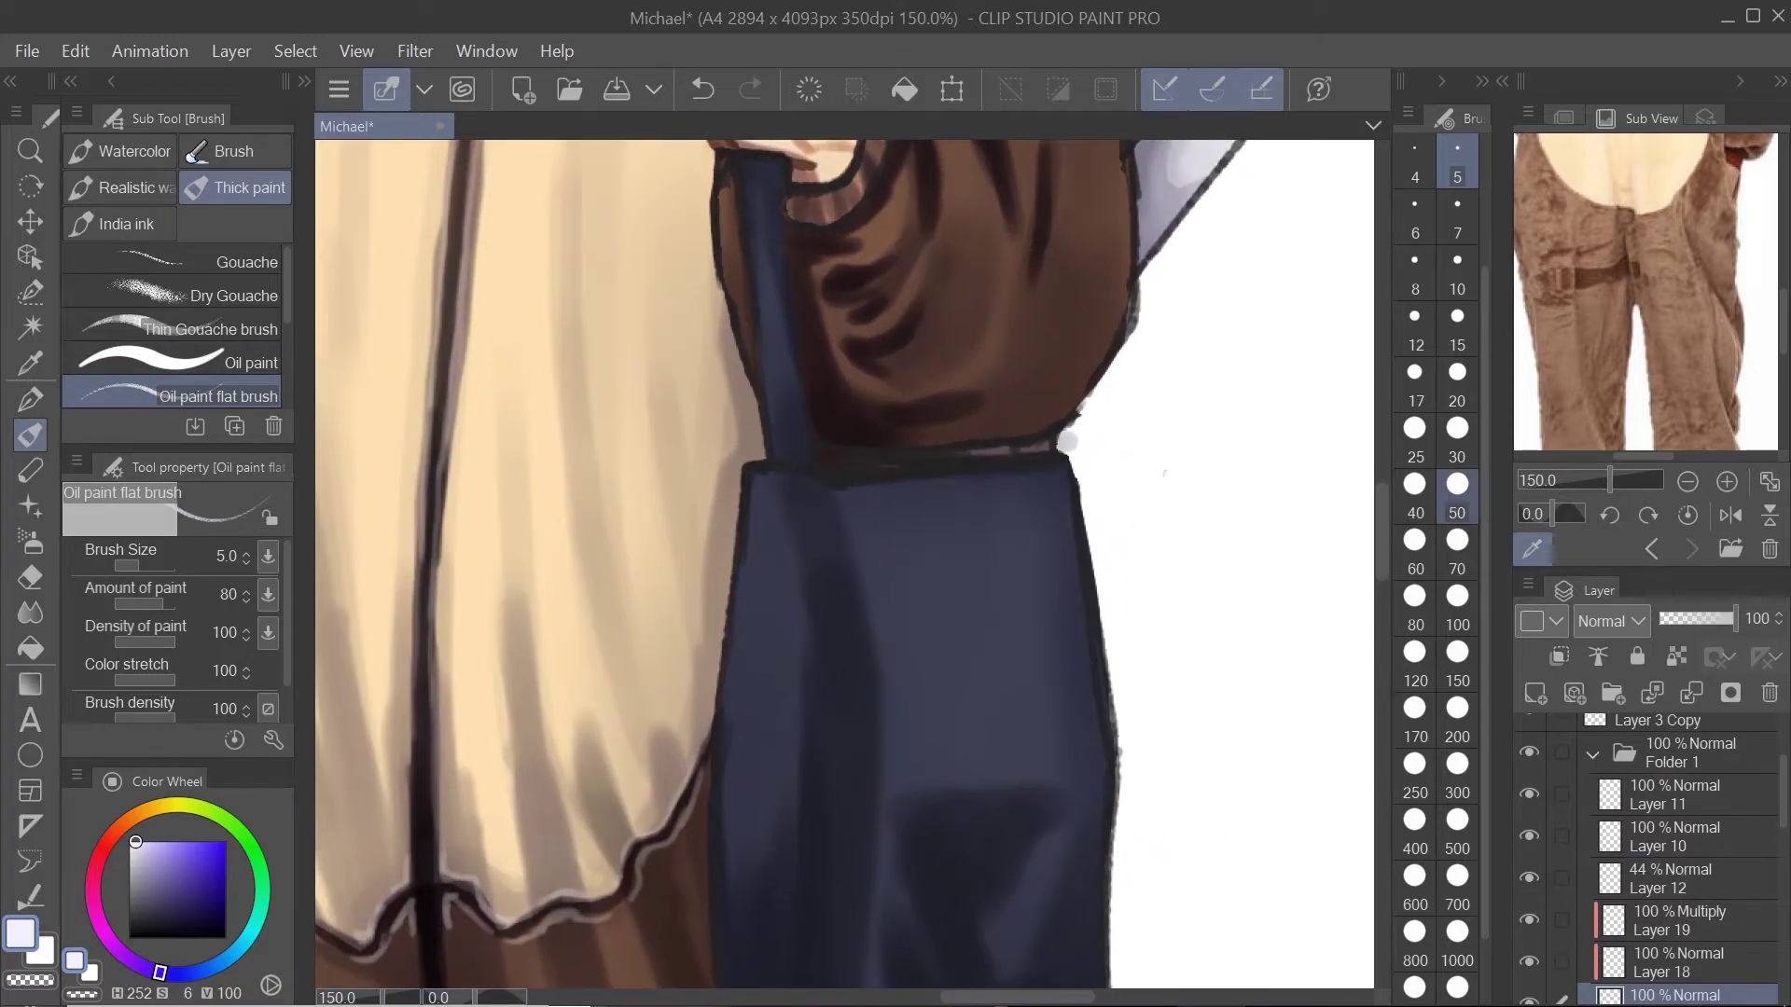
left_click(1456, 428)
left_click_drag(938, 730, 958, 646)
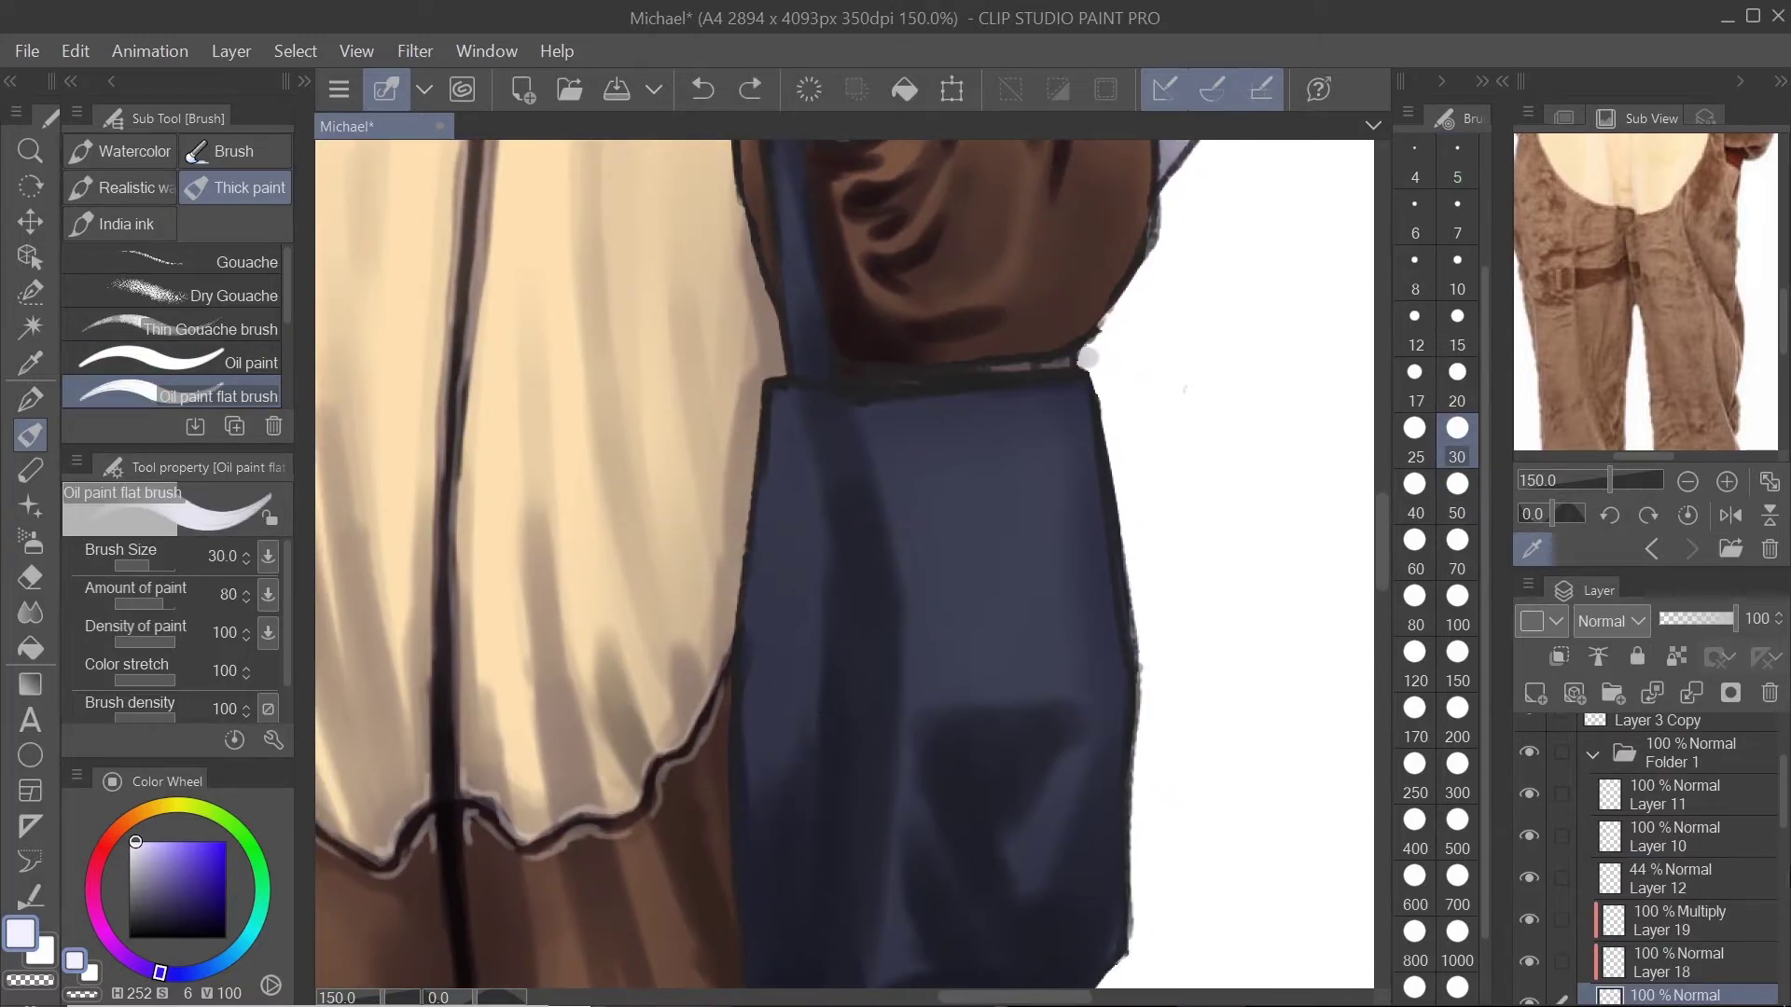
scroll(1712, 848, "down", 5)
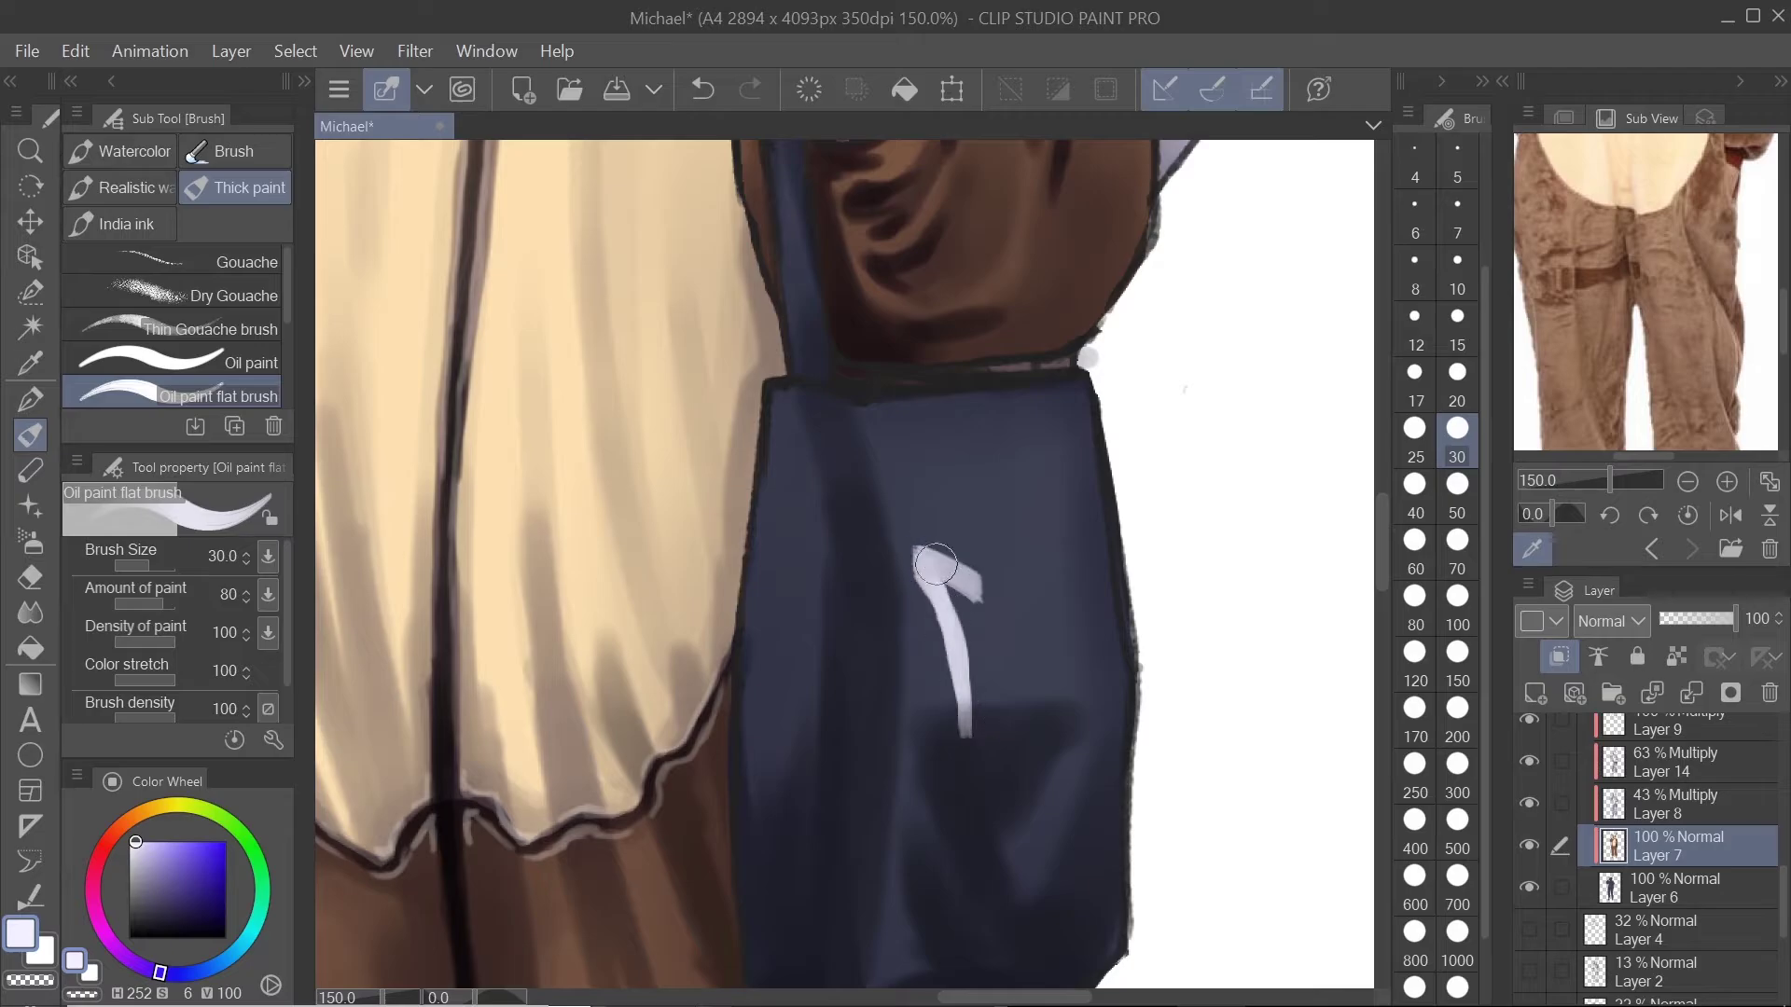
left_click_drag(1044, 554, 1076, 724)
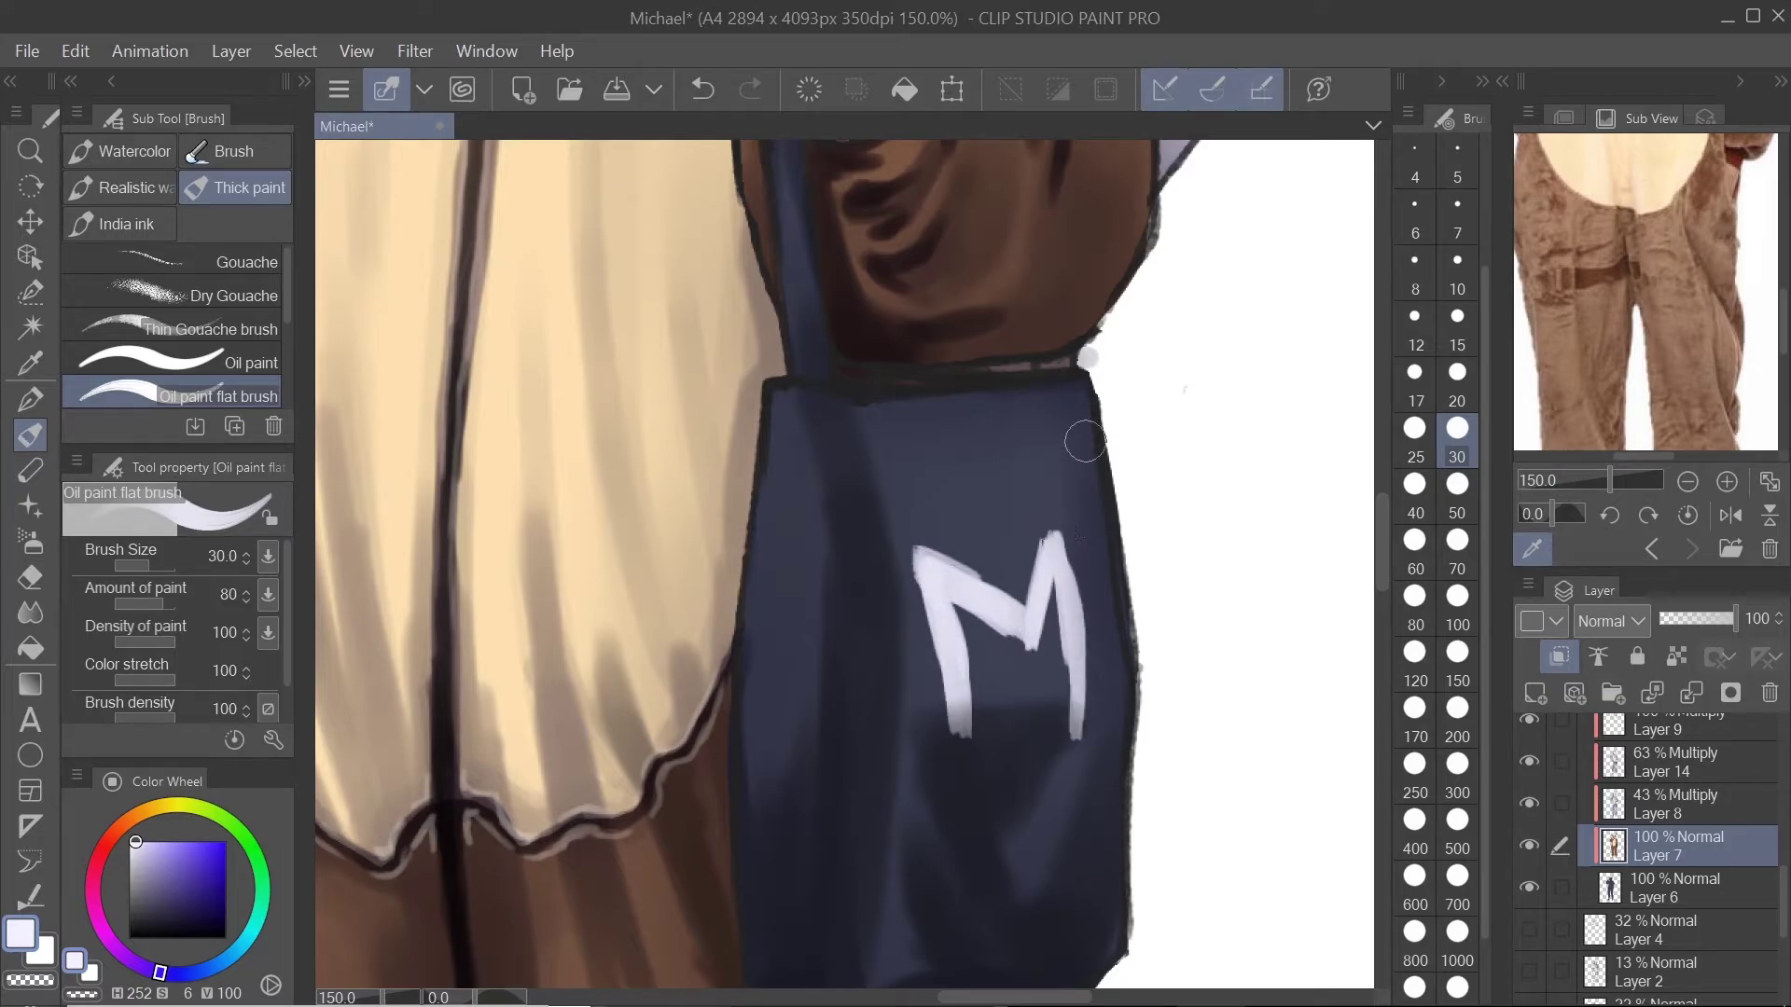
key("ctrl+z")
key("ctrl+z")
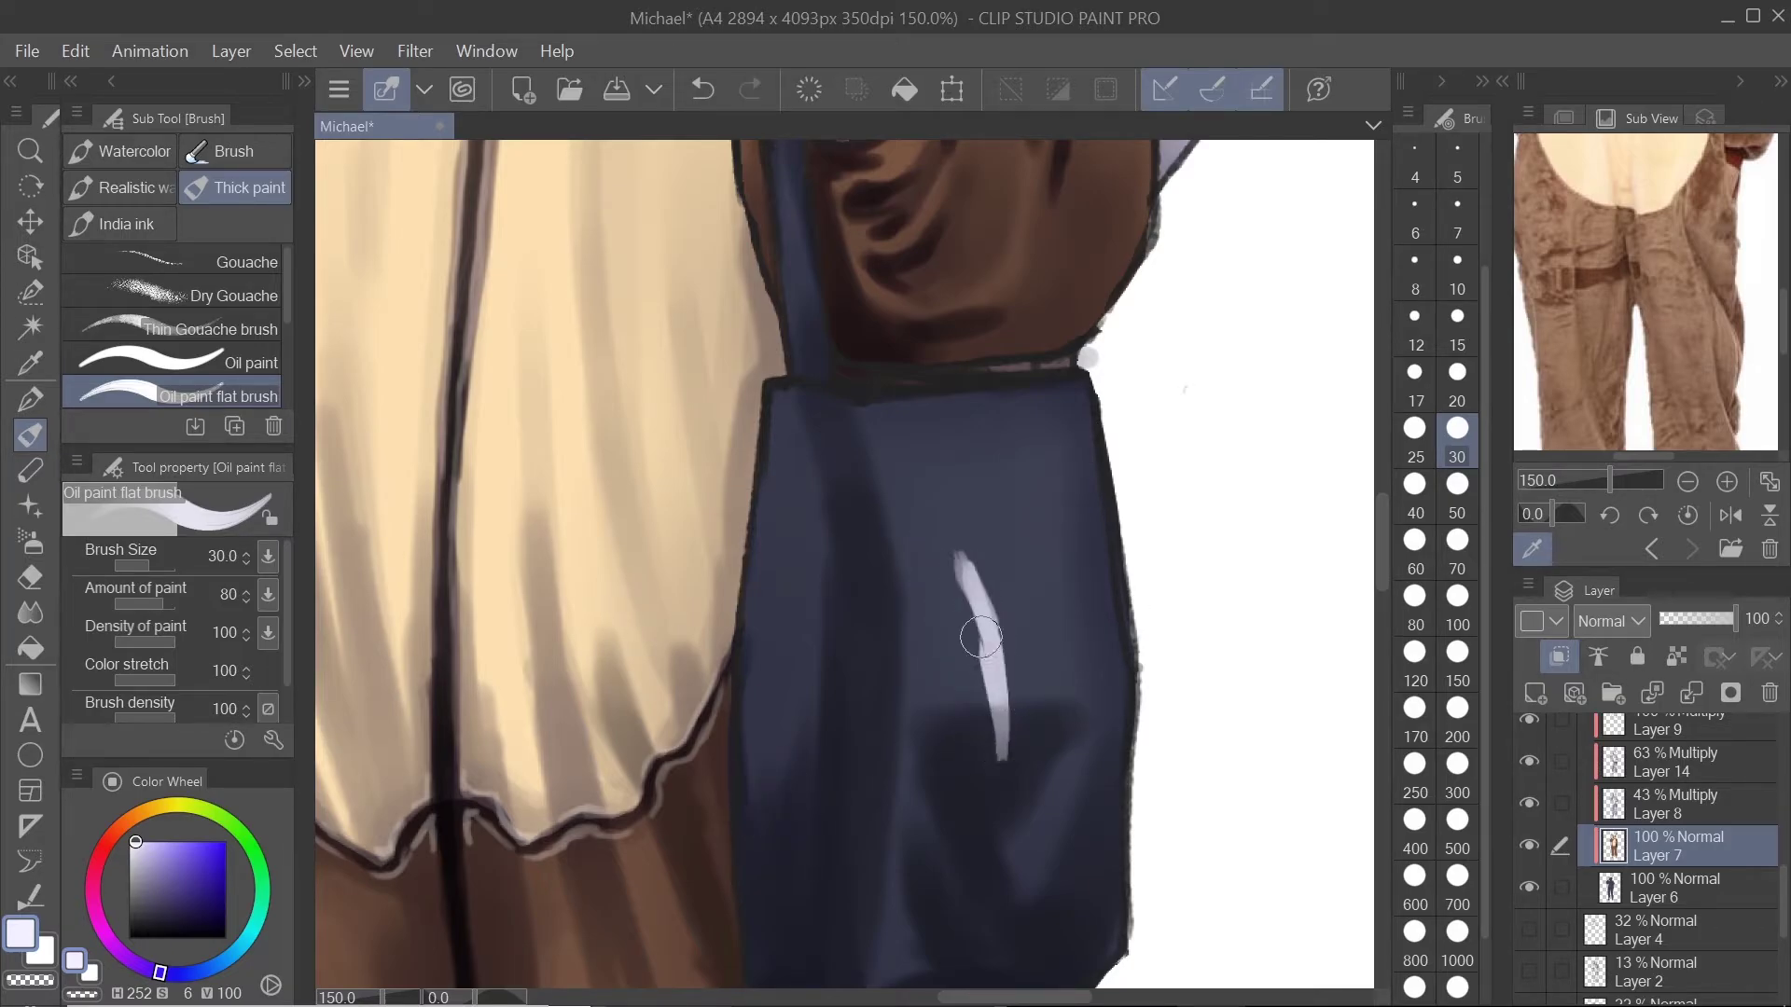
Step: Paint angular pale lavender-white lettering down the front of the navy bag, starting with a large M, on Layer 7
left_click_drag(1094, 657, 1038, 569)
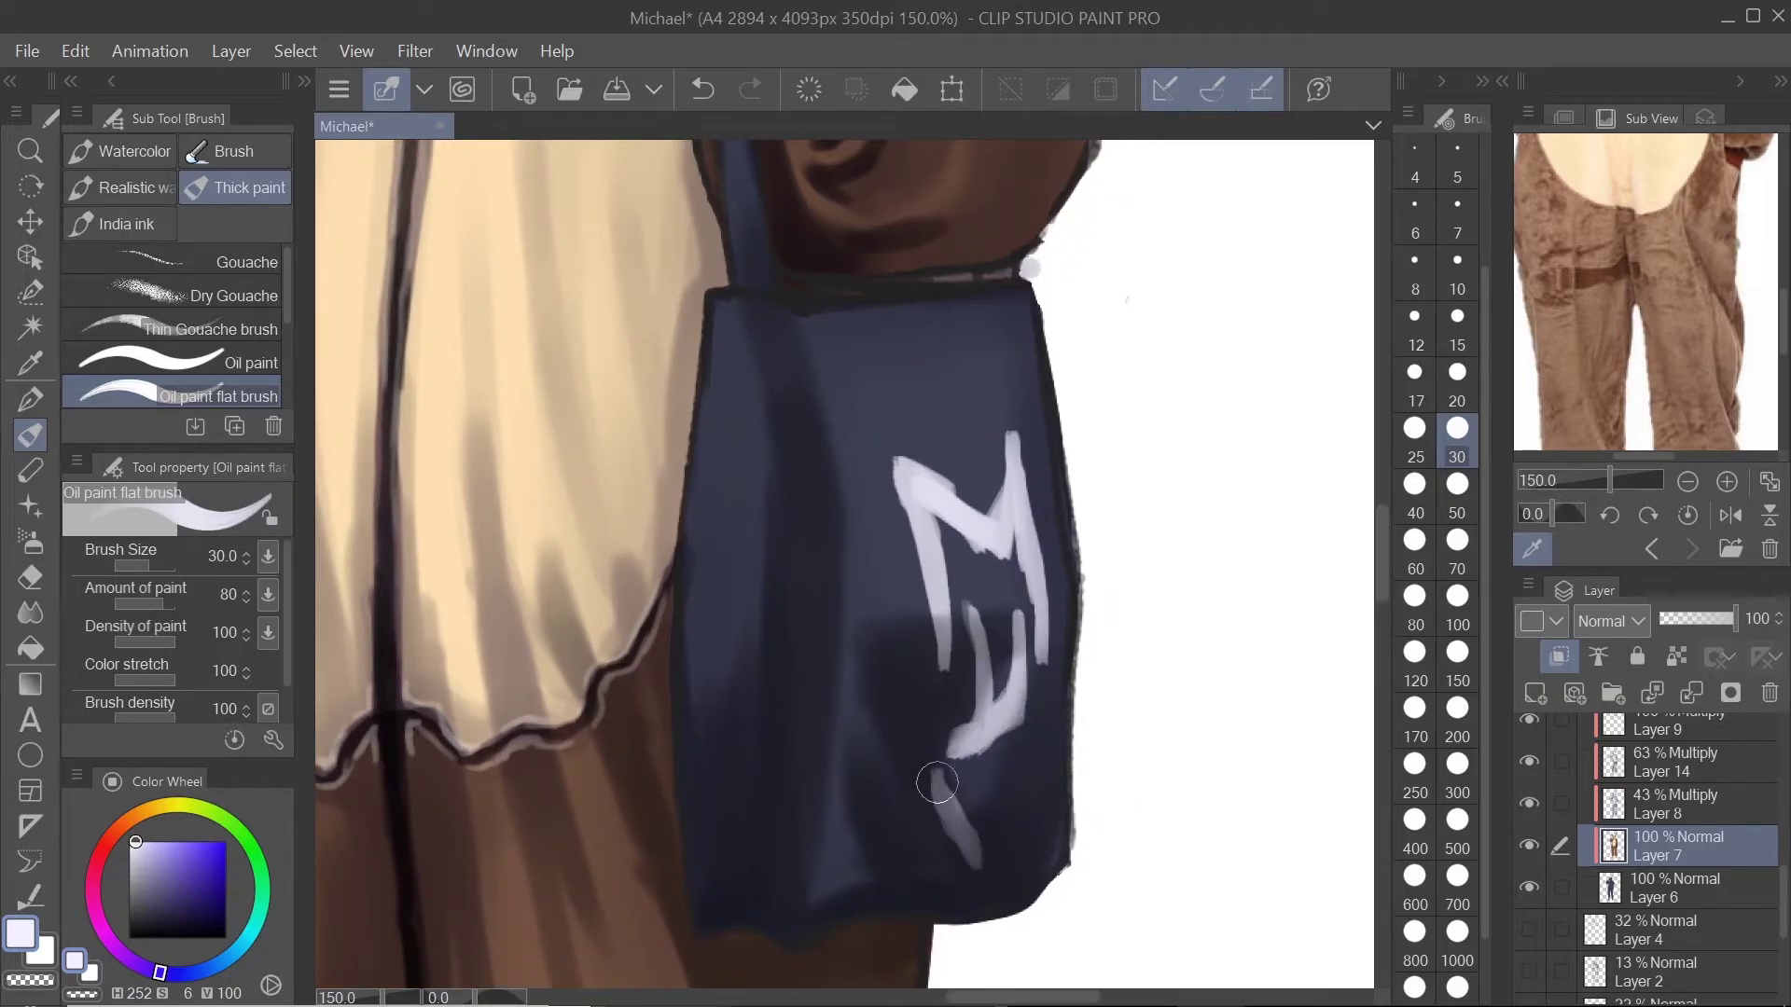
scroll(925, 690, "down", 7)
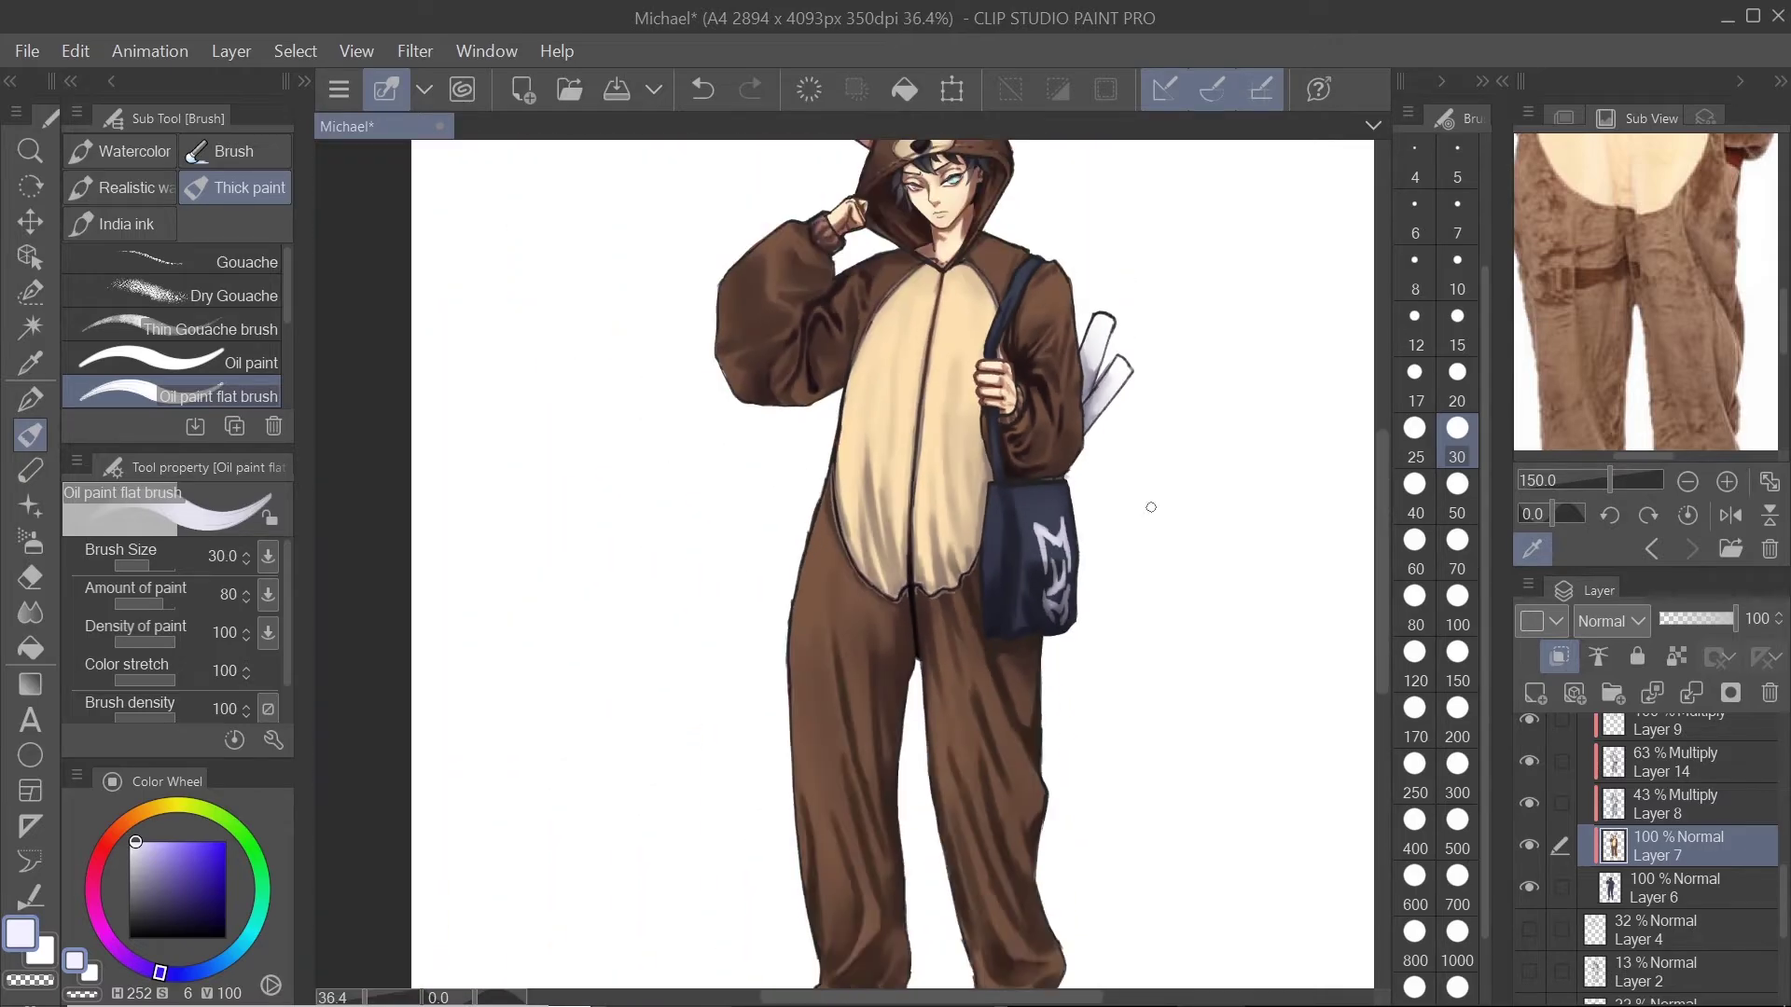
scroll(926, 691, "up", 2)
scroll(1673, 802, "up", 1)
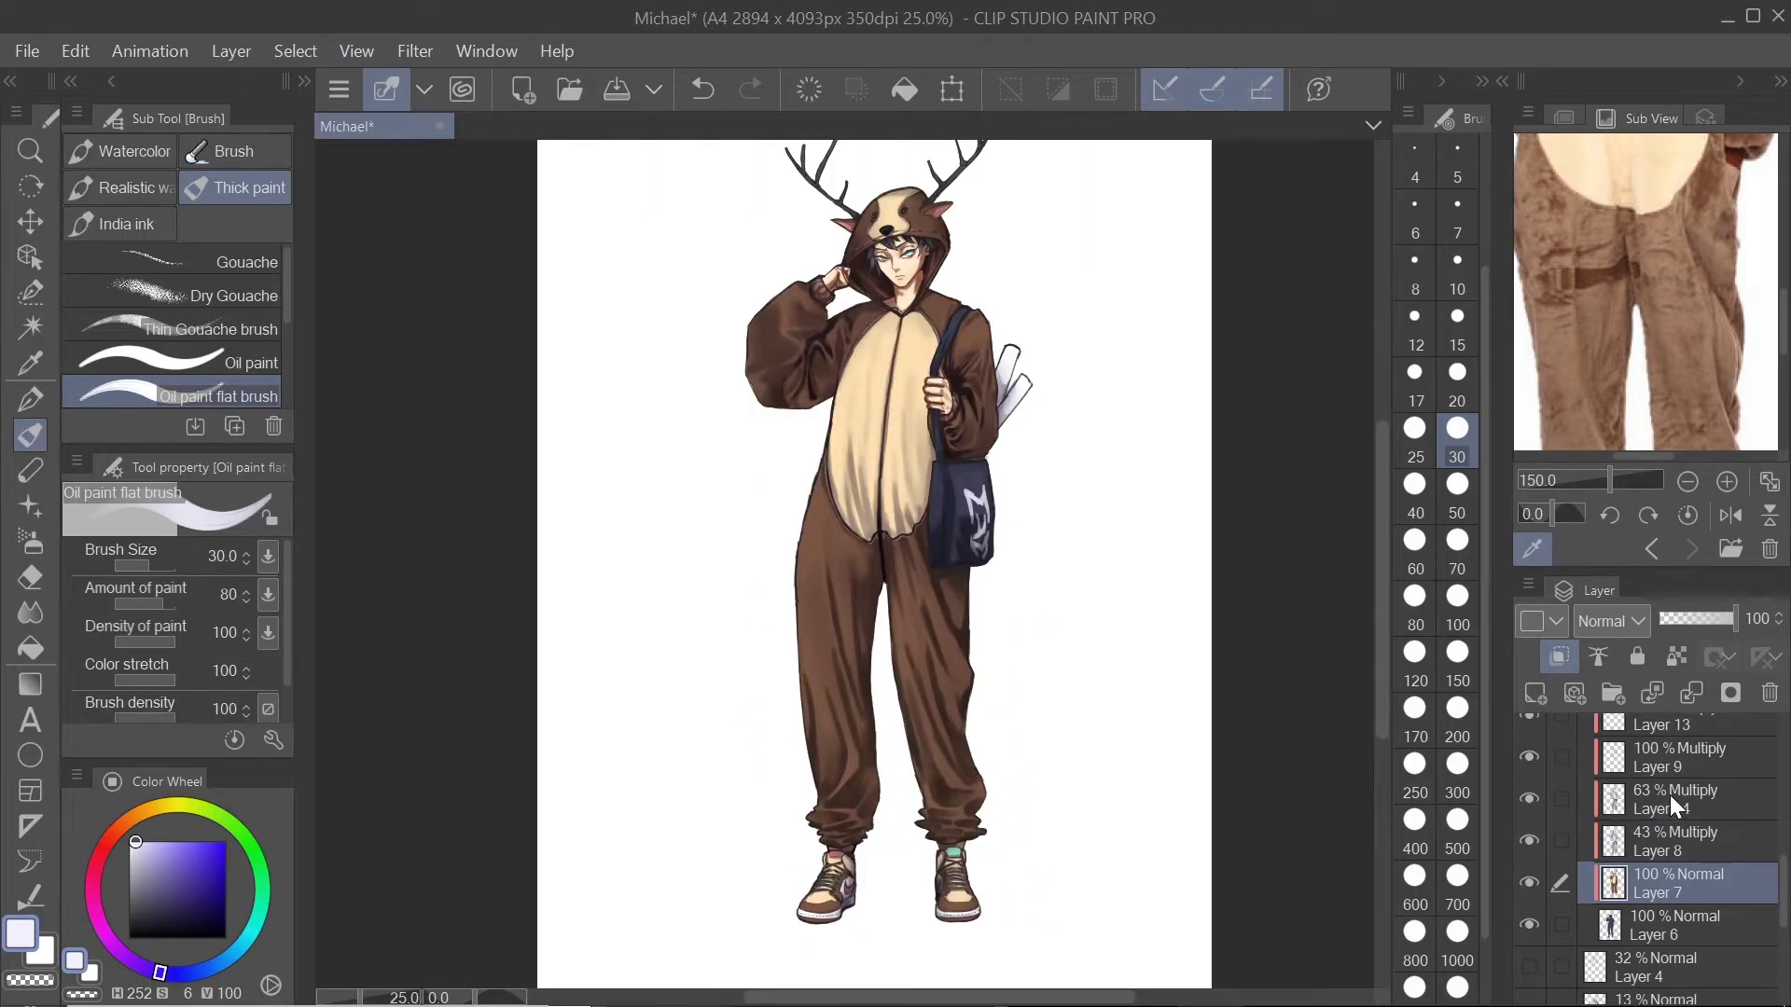
Step: Examine the trouser legs, sneakers, bag and upper body of the figure for areas that need finishing
left_click(1673, 803)
scroll(1052, 747, "up", 6)
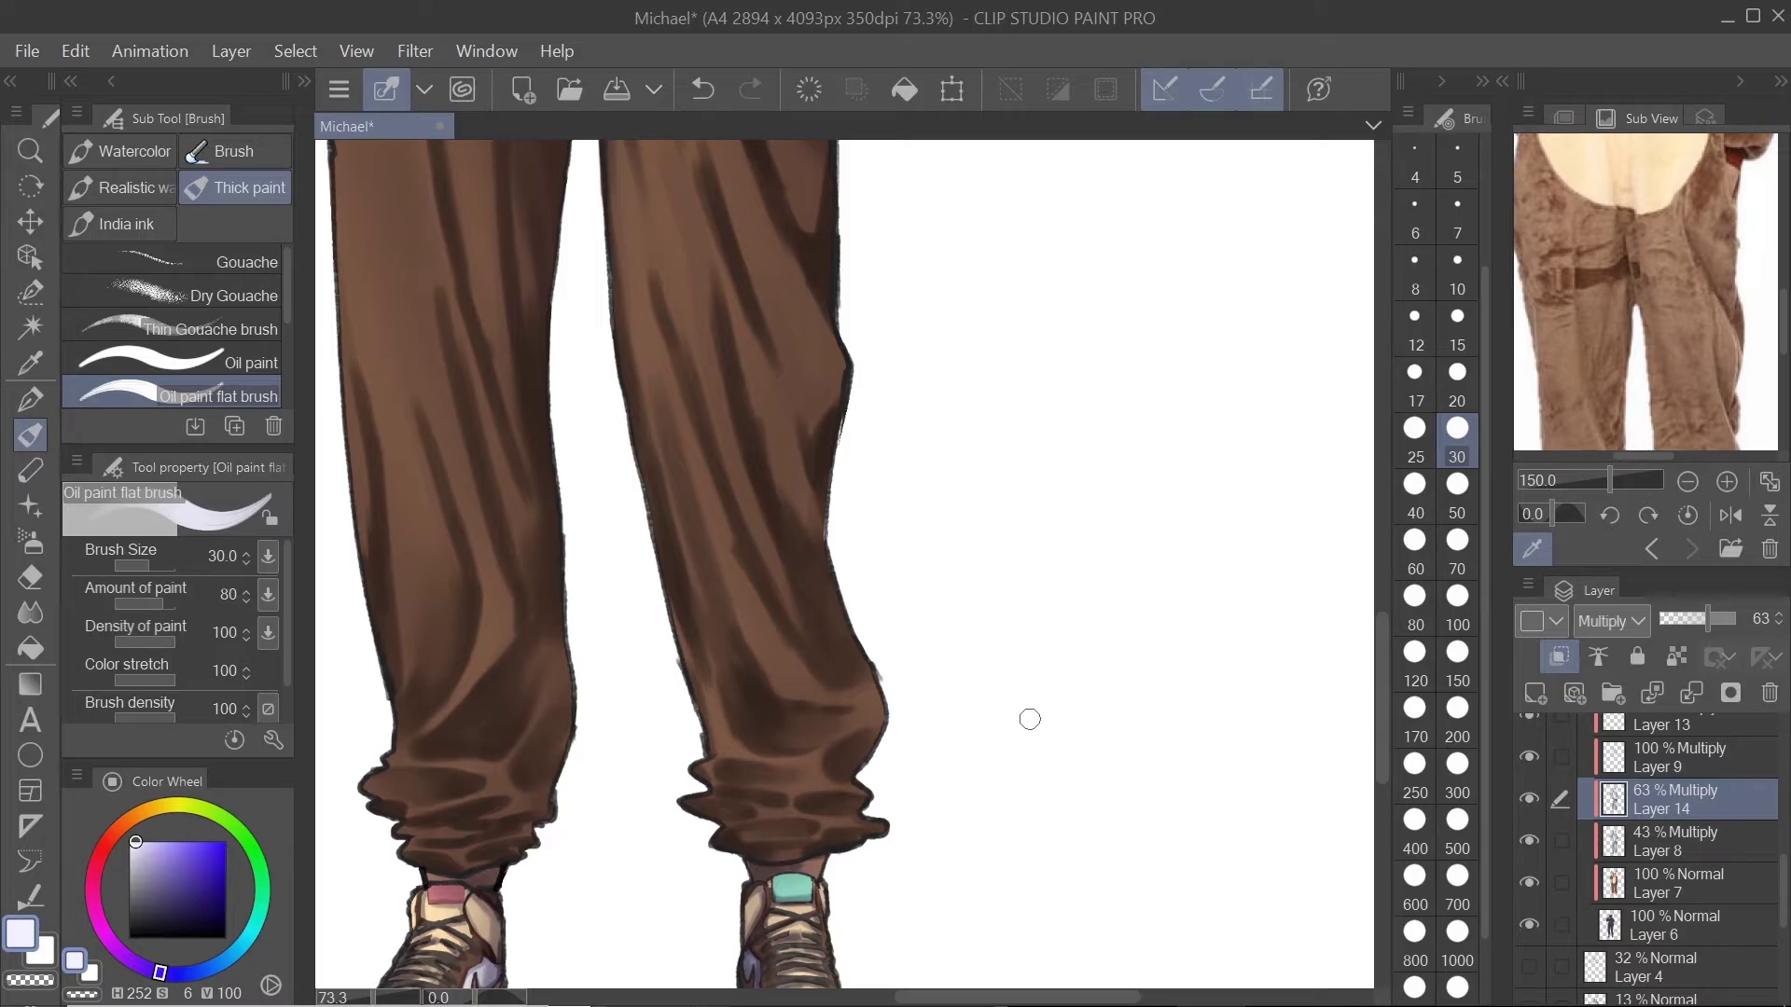
left_click_drag(1017, 723, 1367, 408)
left_click_drag(987, 279, 932, 914)
scroll(933, 653, "up", 2)
left_click_drag(1026, 839, 961, 628)
scroll(987, 833, "down", 6)
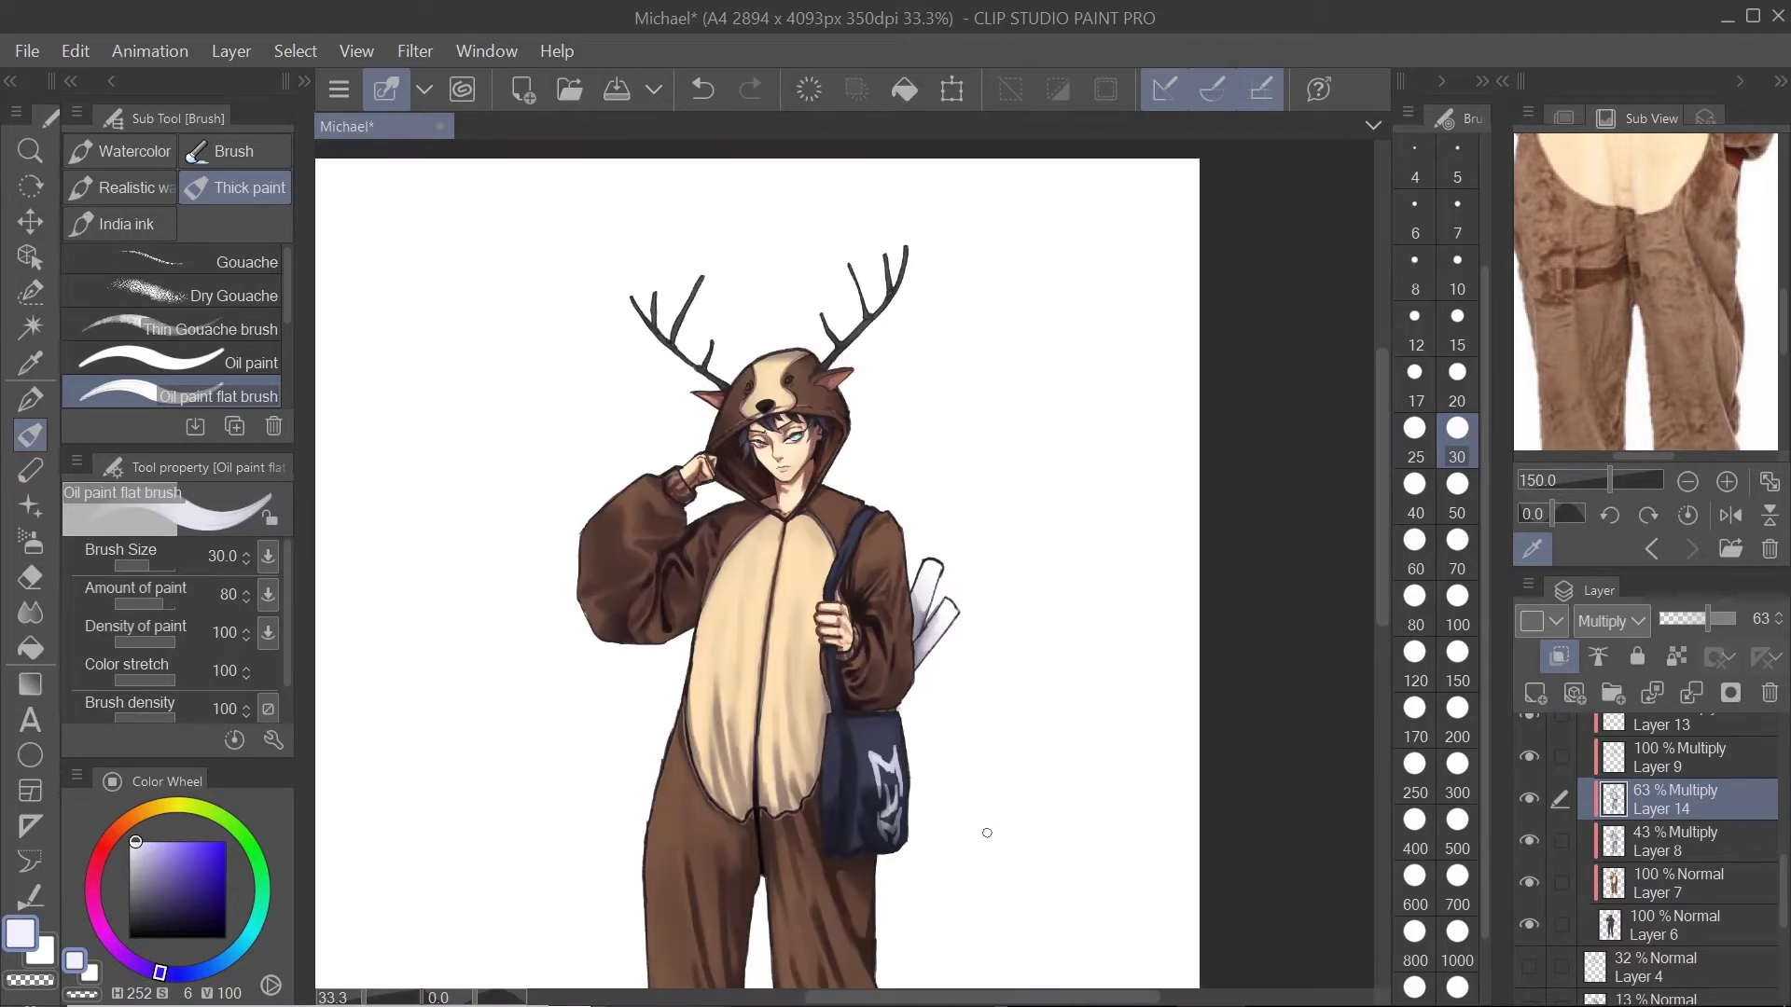
scroll(987, 833, "up", 5)
left_click(1714, 881)
scroll(863, 682, "down", 3)
left_click_drag(862, 746, 982, 225)
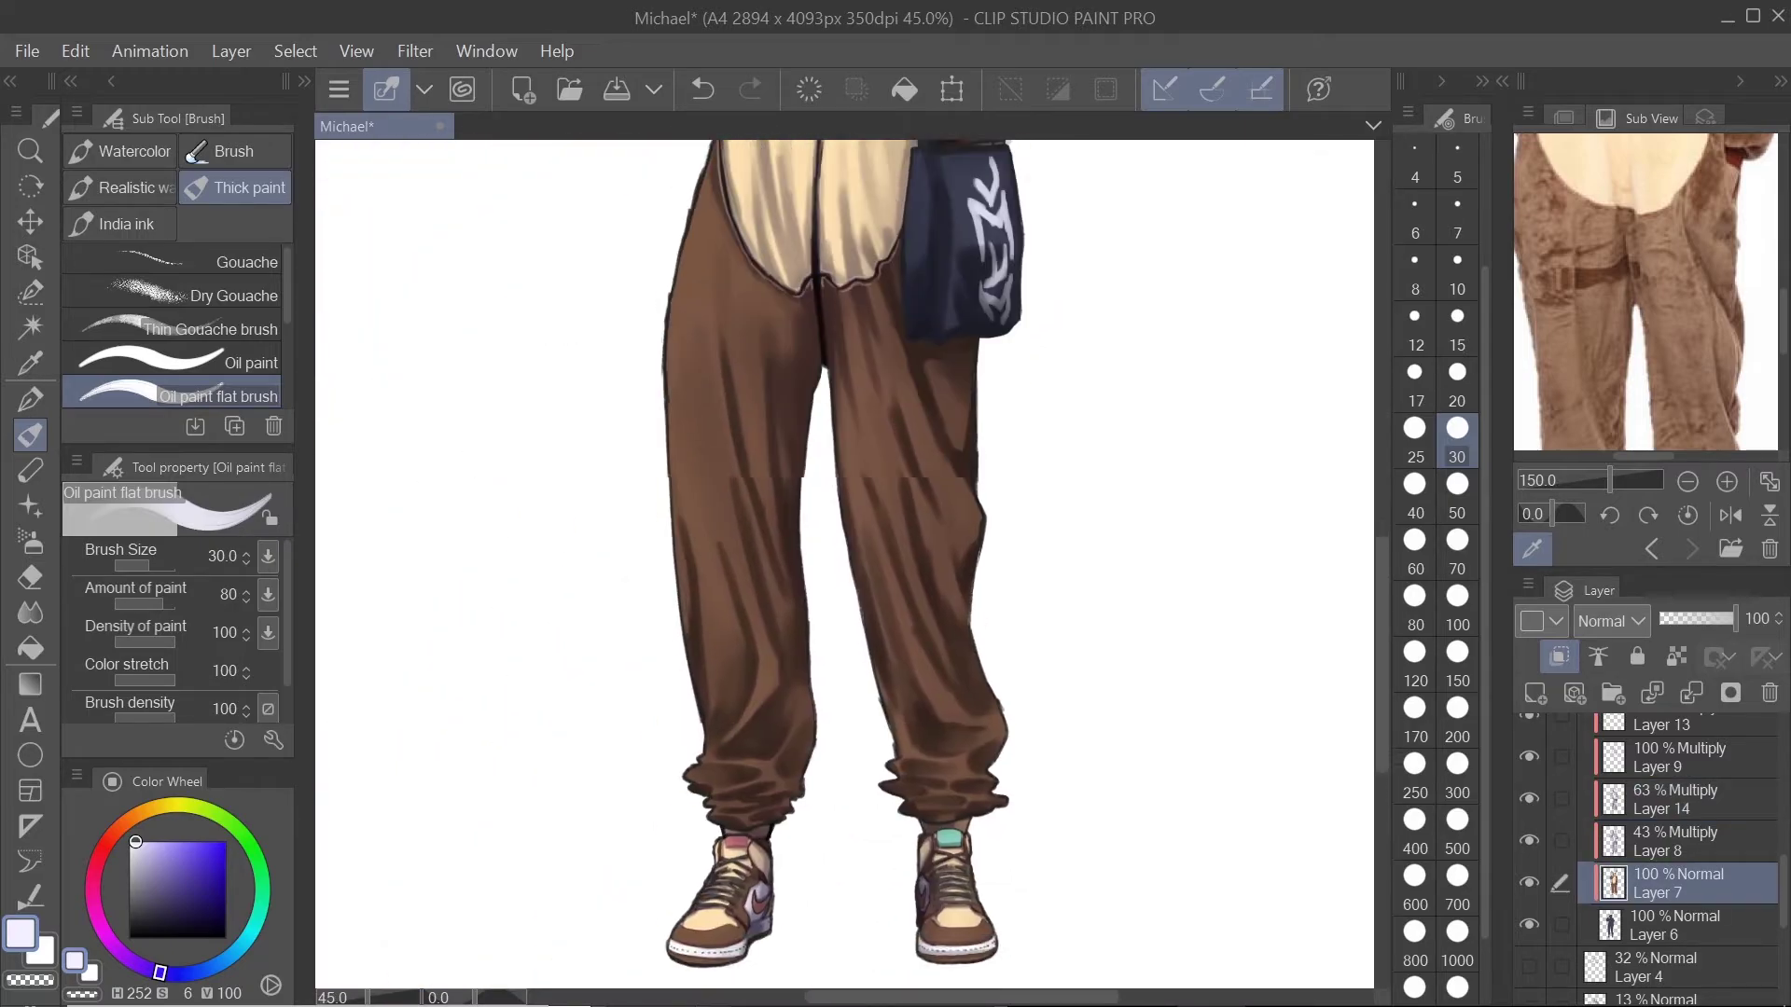
left_click_drag(858, 233, 896, 830)
scroll(849, 387, "up", 2)
scroll(886, 383, "down", 1)
scroll(1679, 839, "up", 3)
Step: Add a clipped layer above Layer 15 and set its blending mode to Vivid light
left_click(1679, 860)
left_click(1534, 693)
left_click(1610, 620)
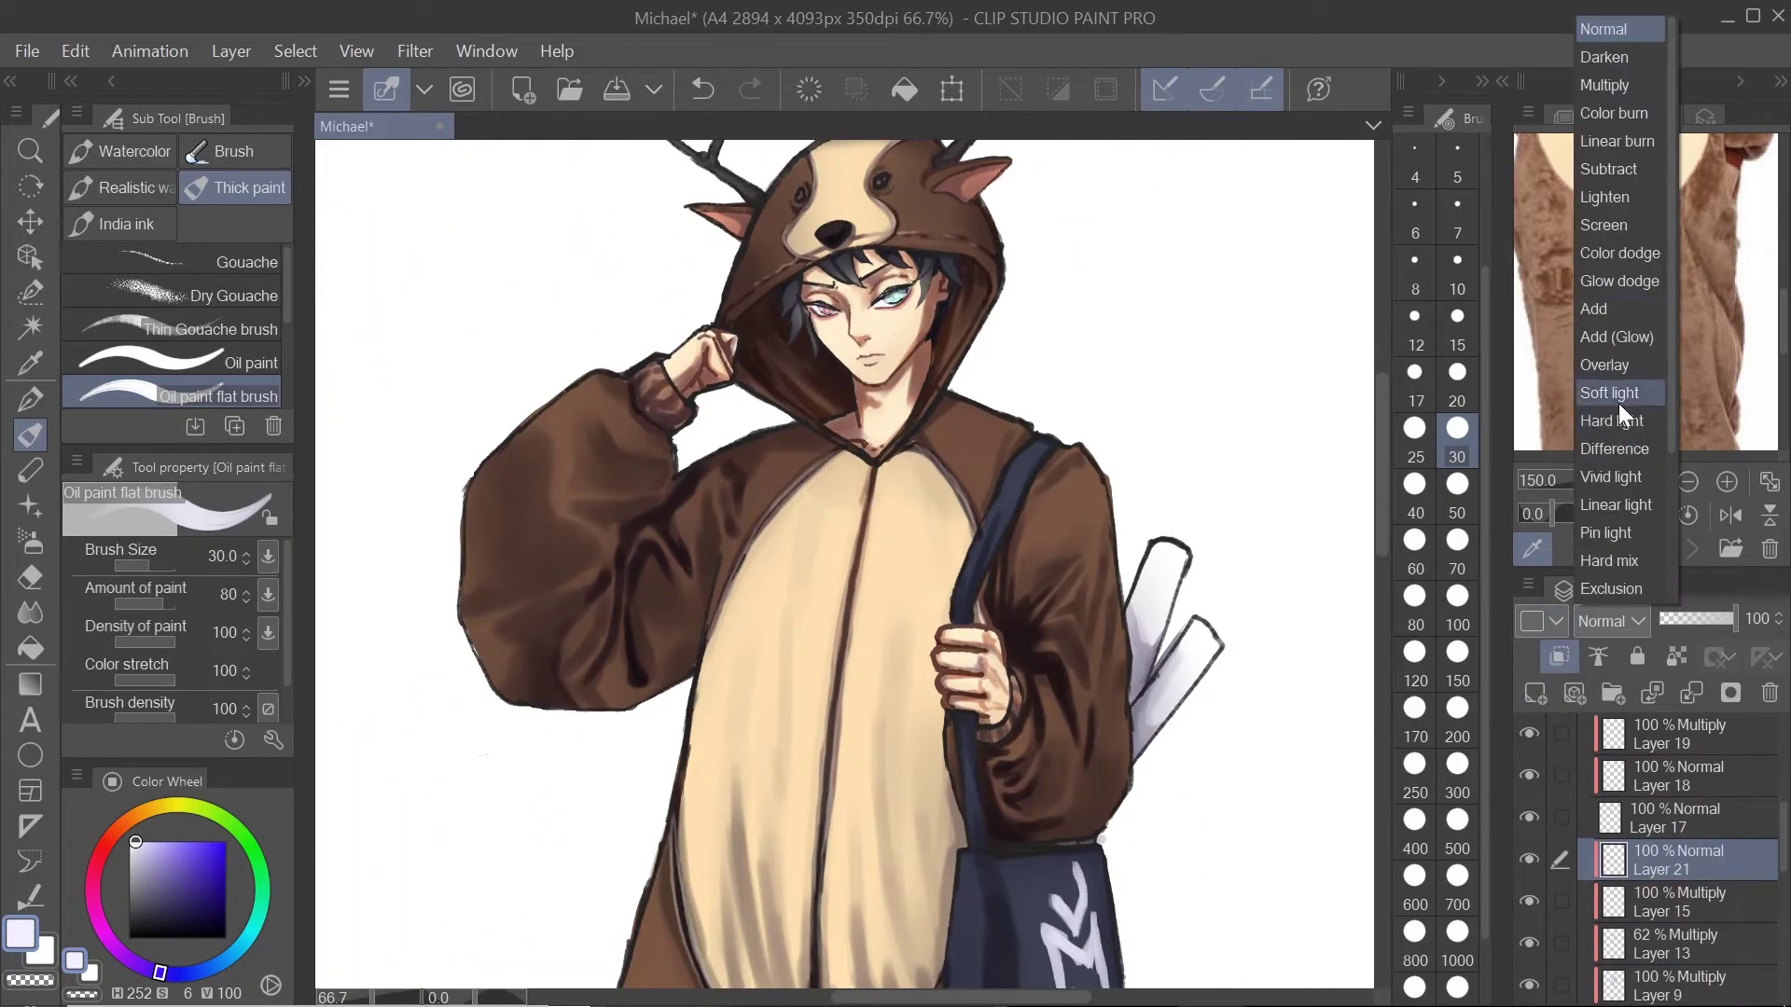
left_click(1619, 439)
Step: Airbrush soft peach highlights over the shoulder, sleeve and trouser legs on Layer 21 with the Soft airbrush at size 500
left_click(156, 842)
left_click(30, 541)
mouse_move(1030, 450)
left_mouse_down()
mouse_move(1073, 448)
mouse_move(1100, 522)
mouse_move(967, 344)
left_mouse_up()
scroll(844, 565, "down", 3)
scroll(844, 565, "up", 2)
left_click_drag(1013, 550, 1069, 406)
left_click_drag(933, 793, 1029, 263)
scroll(1171, 650, "down", 1)
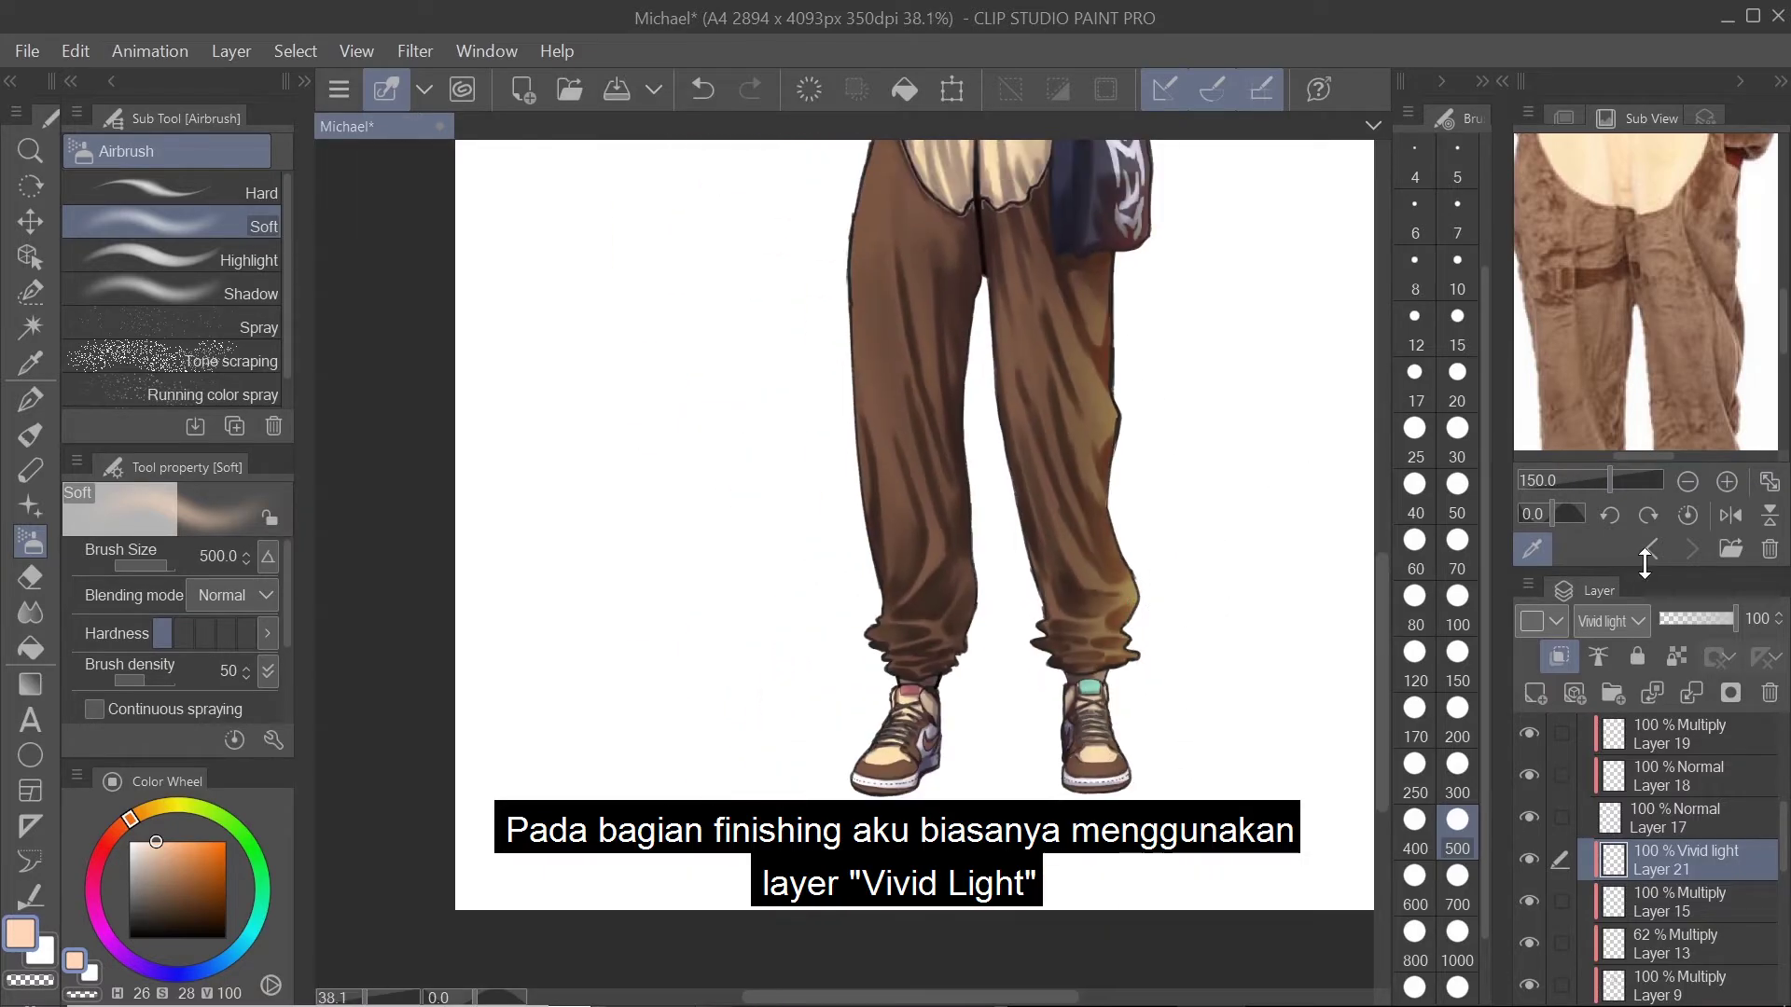
left_click_drag(1140, 289, 1138, 653)
left_click_drag(1026, 466, 1068, 589)
Step: Airbrush peach highlights along the raised sleeve and the outer hip with the Soft airbrush at size 200
left_click(1457, 717)
scroll(1027, 566, "down", 3)
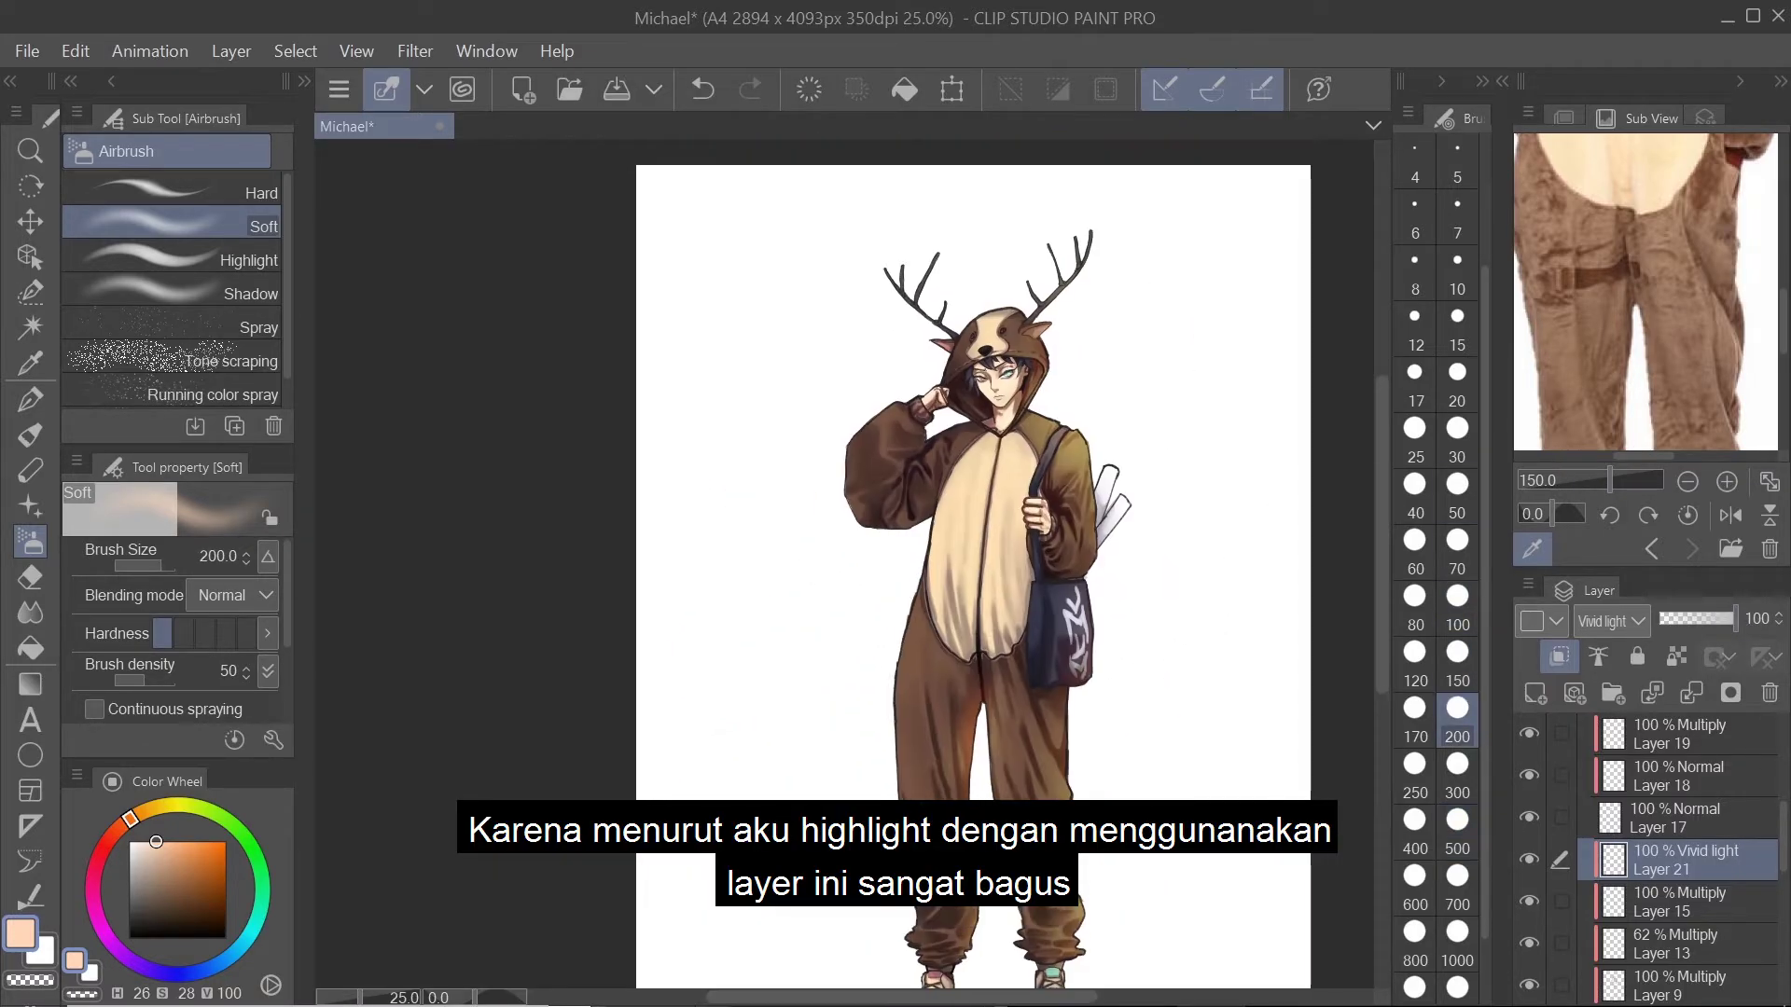
left_click_drag(918, 550, 886, 777)
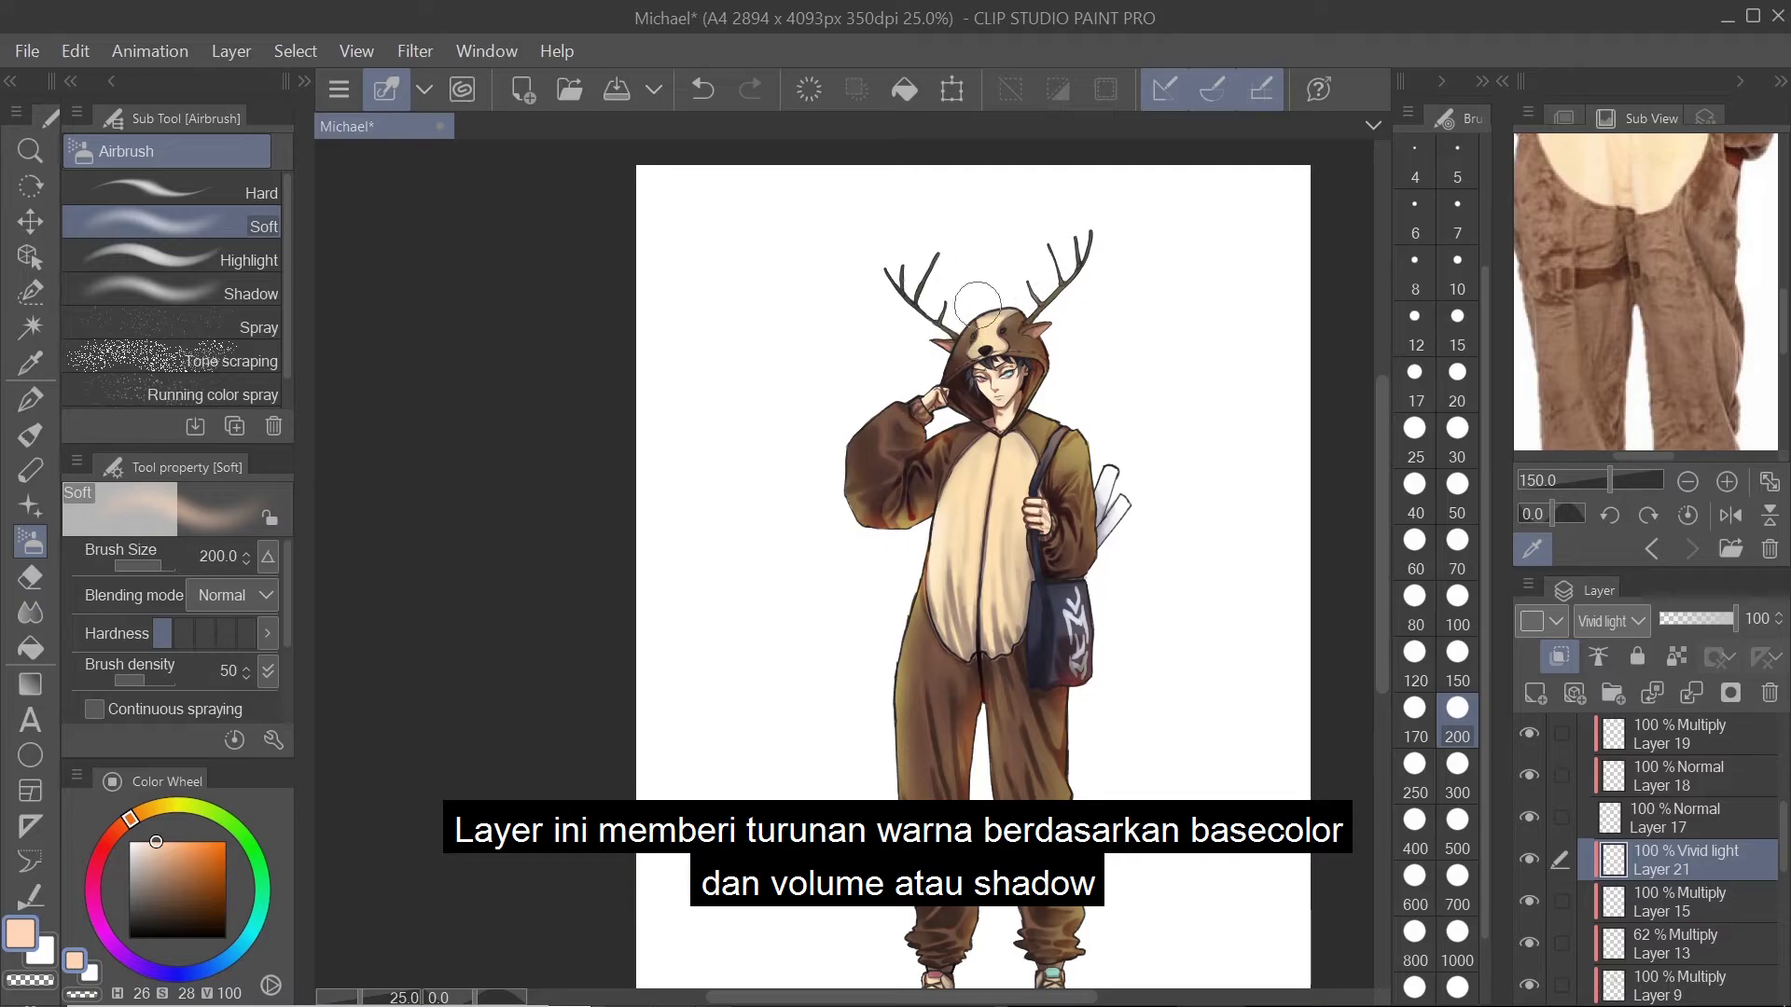
Step: Lower Layer 21's opacity to 73% and add another clipped Vivid light layer above it
left_click_drag(1693, 618, 1703, 618)
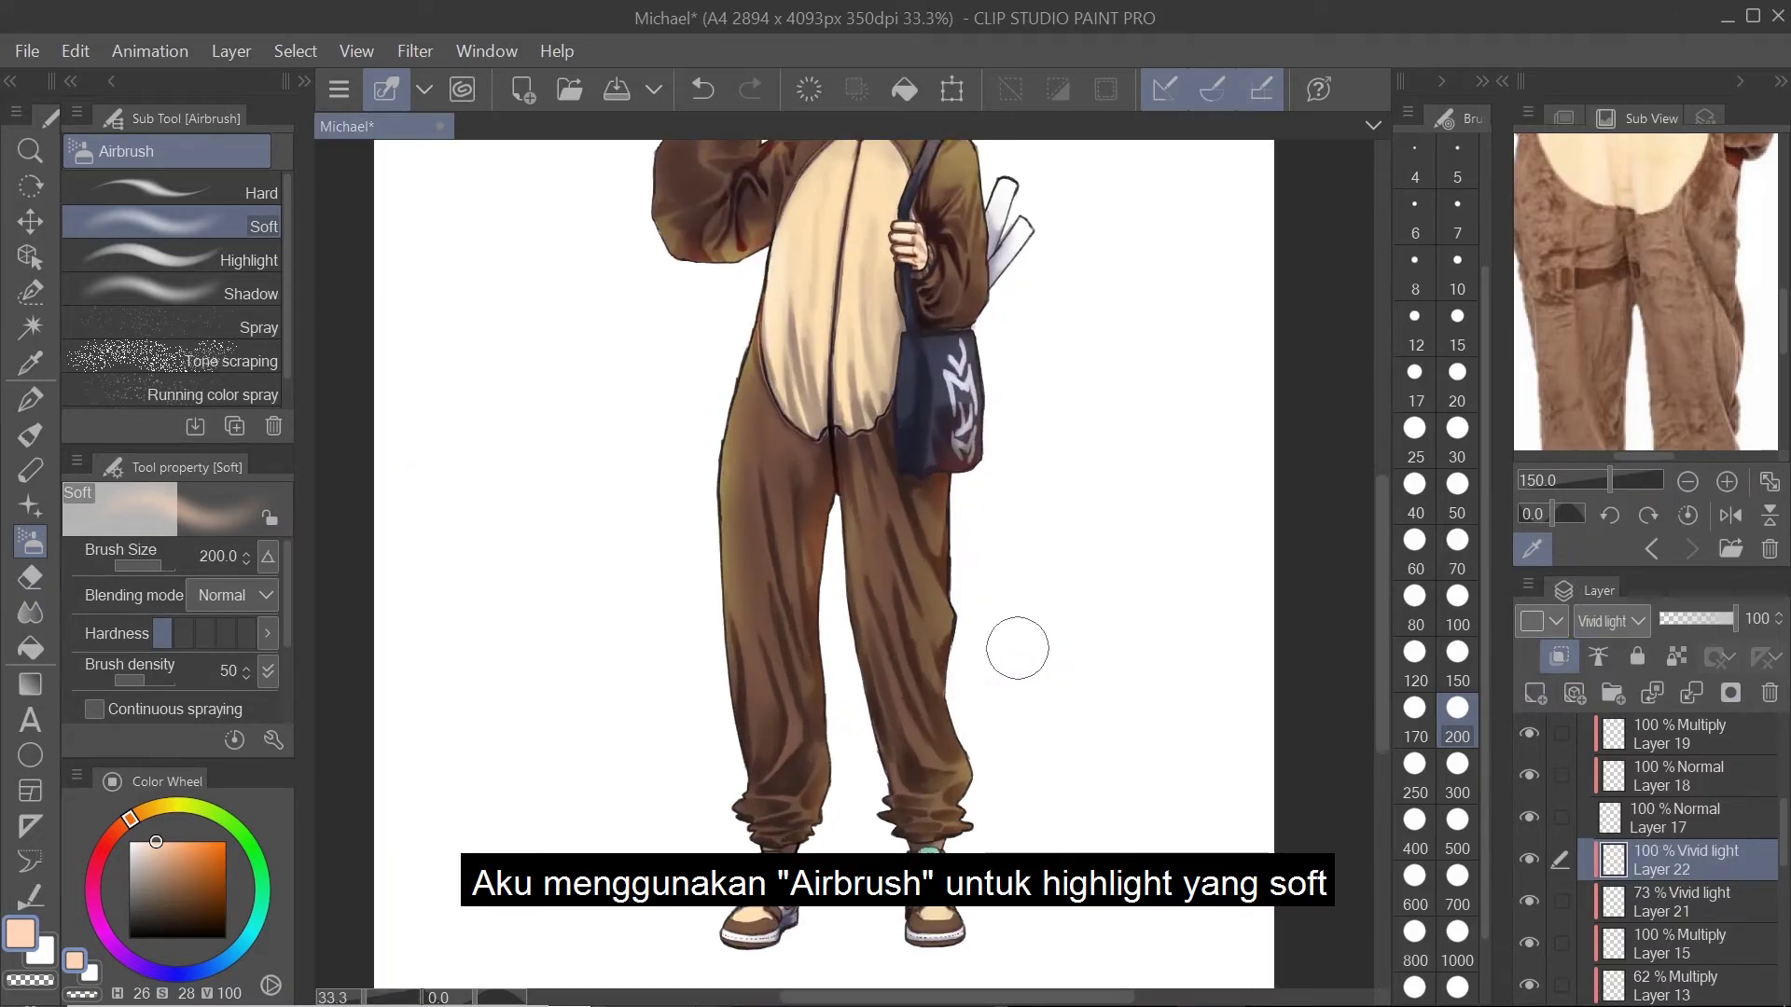
scroll(1020, 640, "up", 1)
left_click(1678, 860)
Step: Paint crisper peach highlights on Layer 22 along the outer knee and the shoulder bag's edge with the Transparent watercolor brush
key("b")
scroll(840, 560, "up", 2)
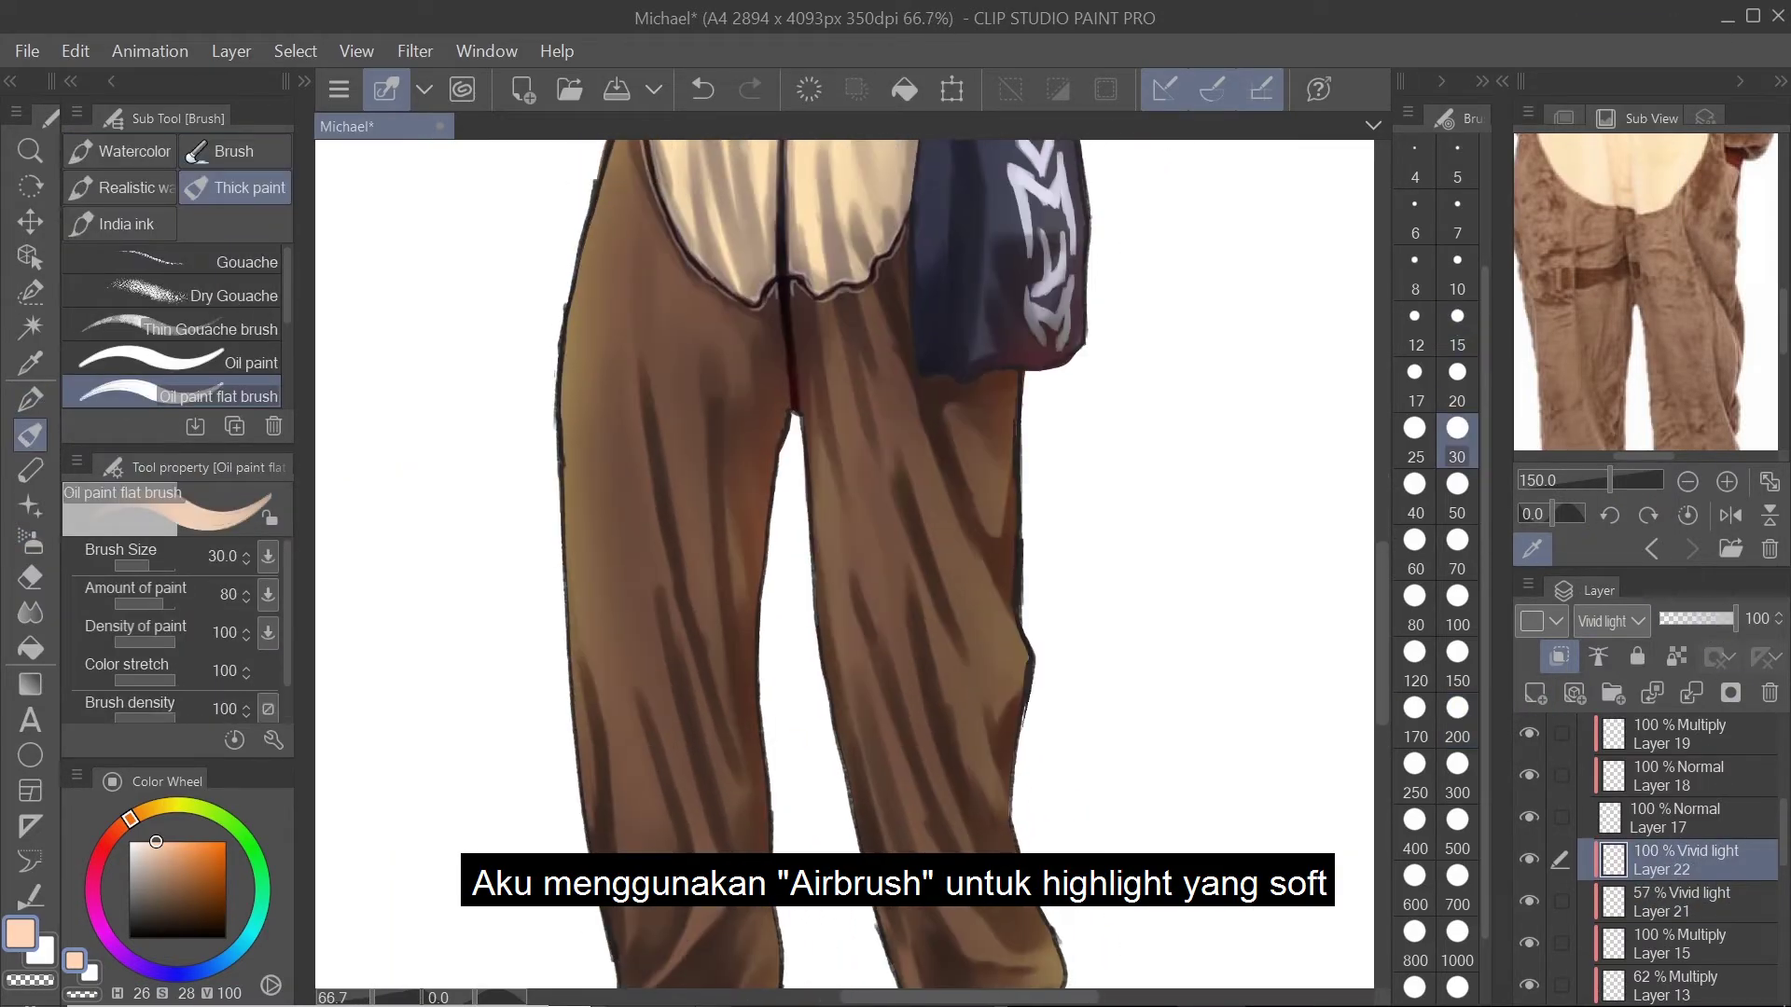
left_click(122, 151)
left_click(202, 300)
mouse_move(1026, 685)
left_mouse_down()
mouse_move(1011, 555)
mouse_move(990, 564)
mouse_move(1036, 674)
left_mouse_up()
left_click_drag(1030, 386, 993, 685)
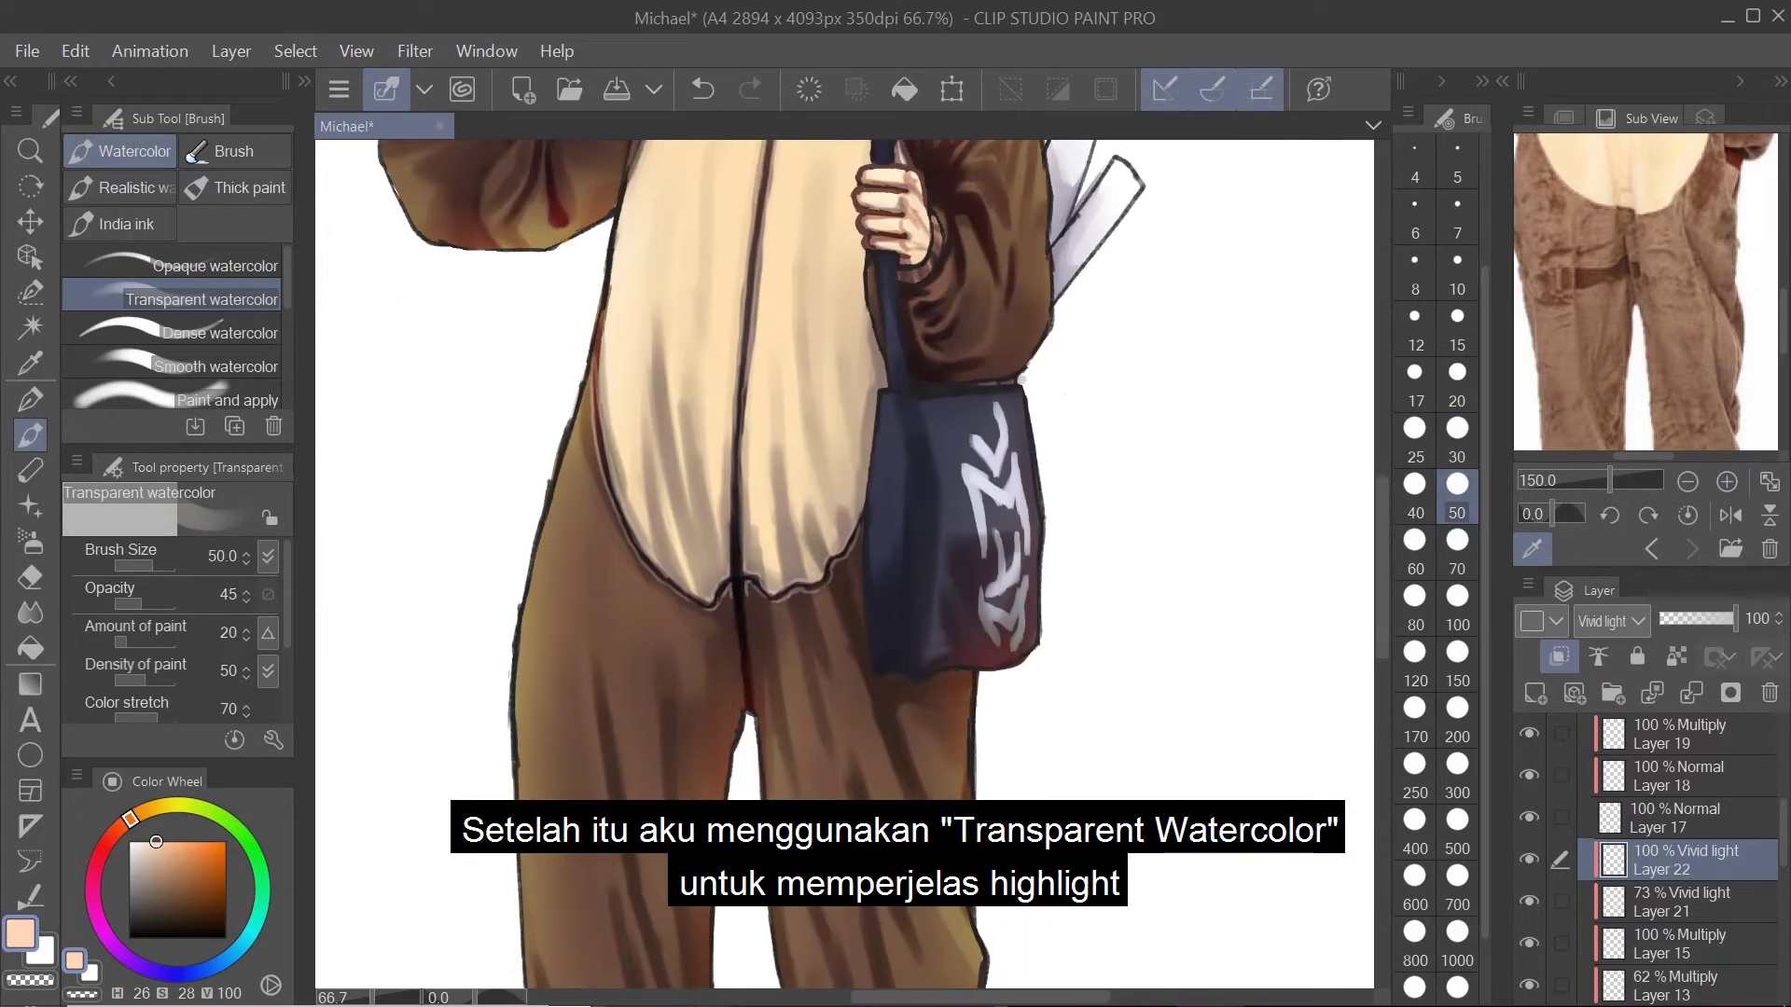
left_click_drag(1025, 528, 1035, 573)
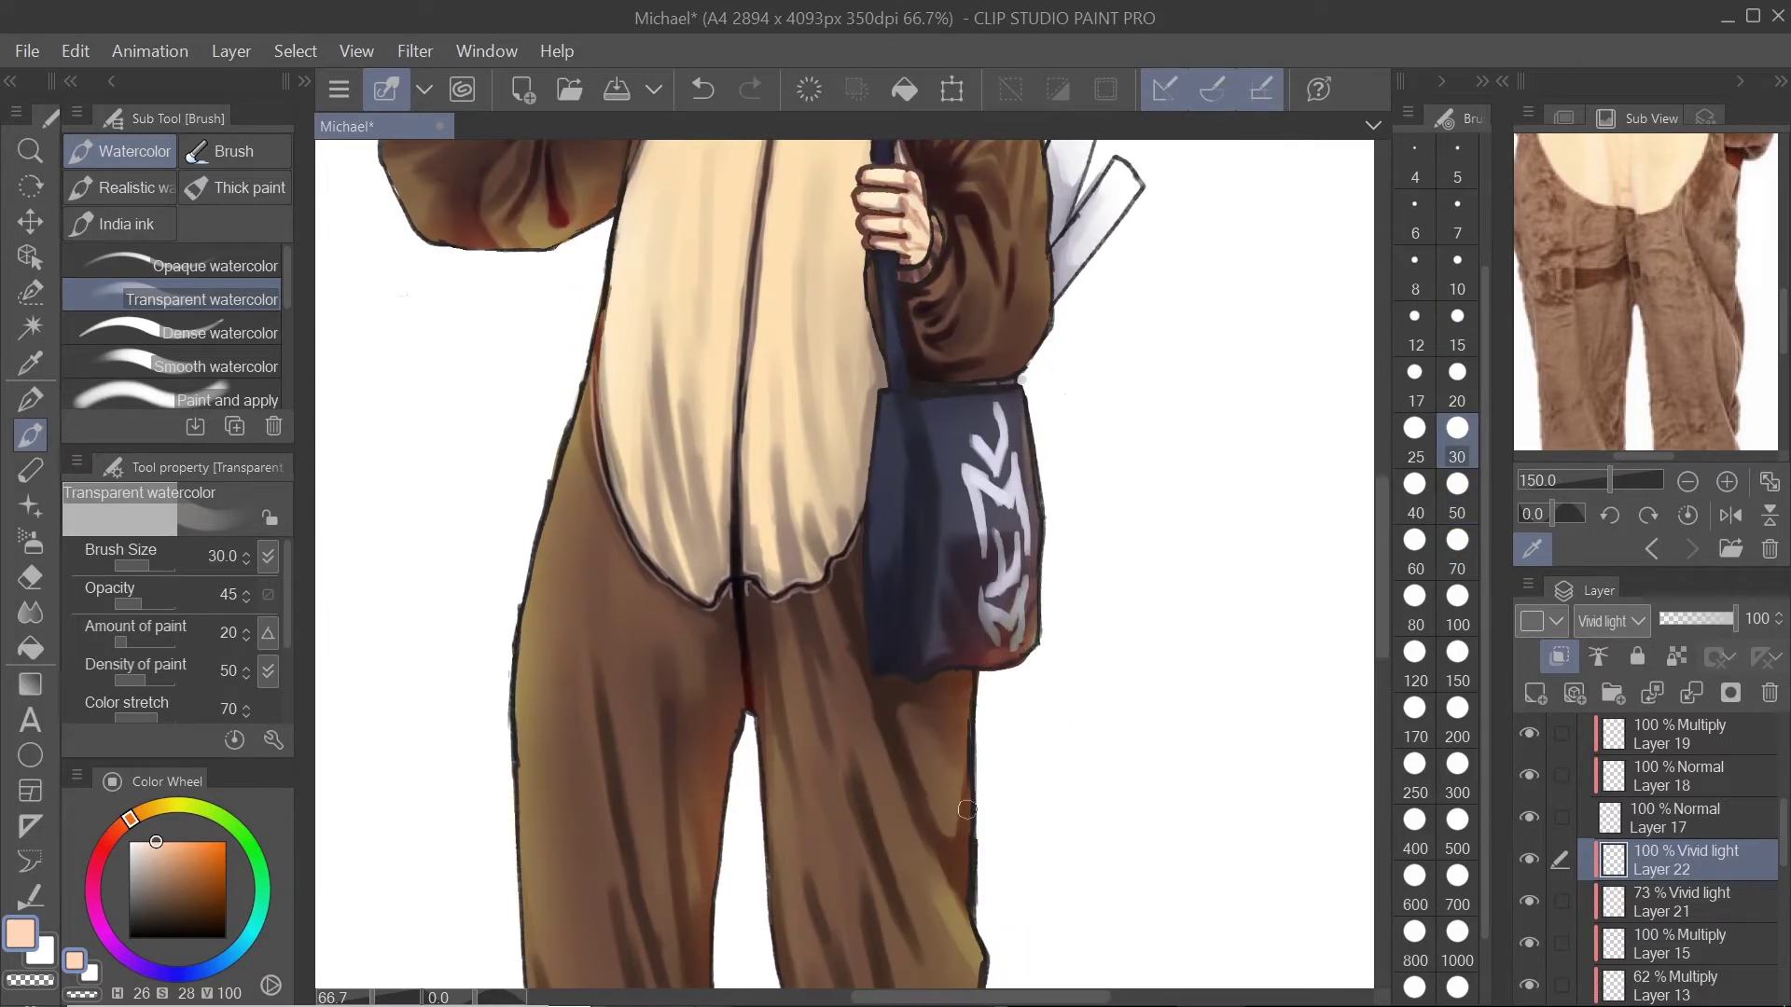
Step: Add peach highlights to the outer trouser leg's folds and cuff with Transparent watercolor, reducing the brush size from 30 to 15
left_click_drag(948, 856, 904, 454)
scroll(793, 728, "down", 1)
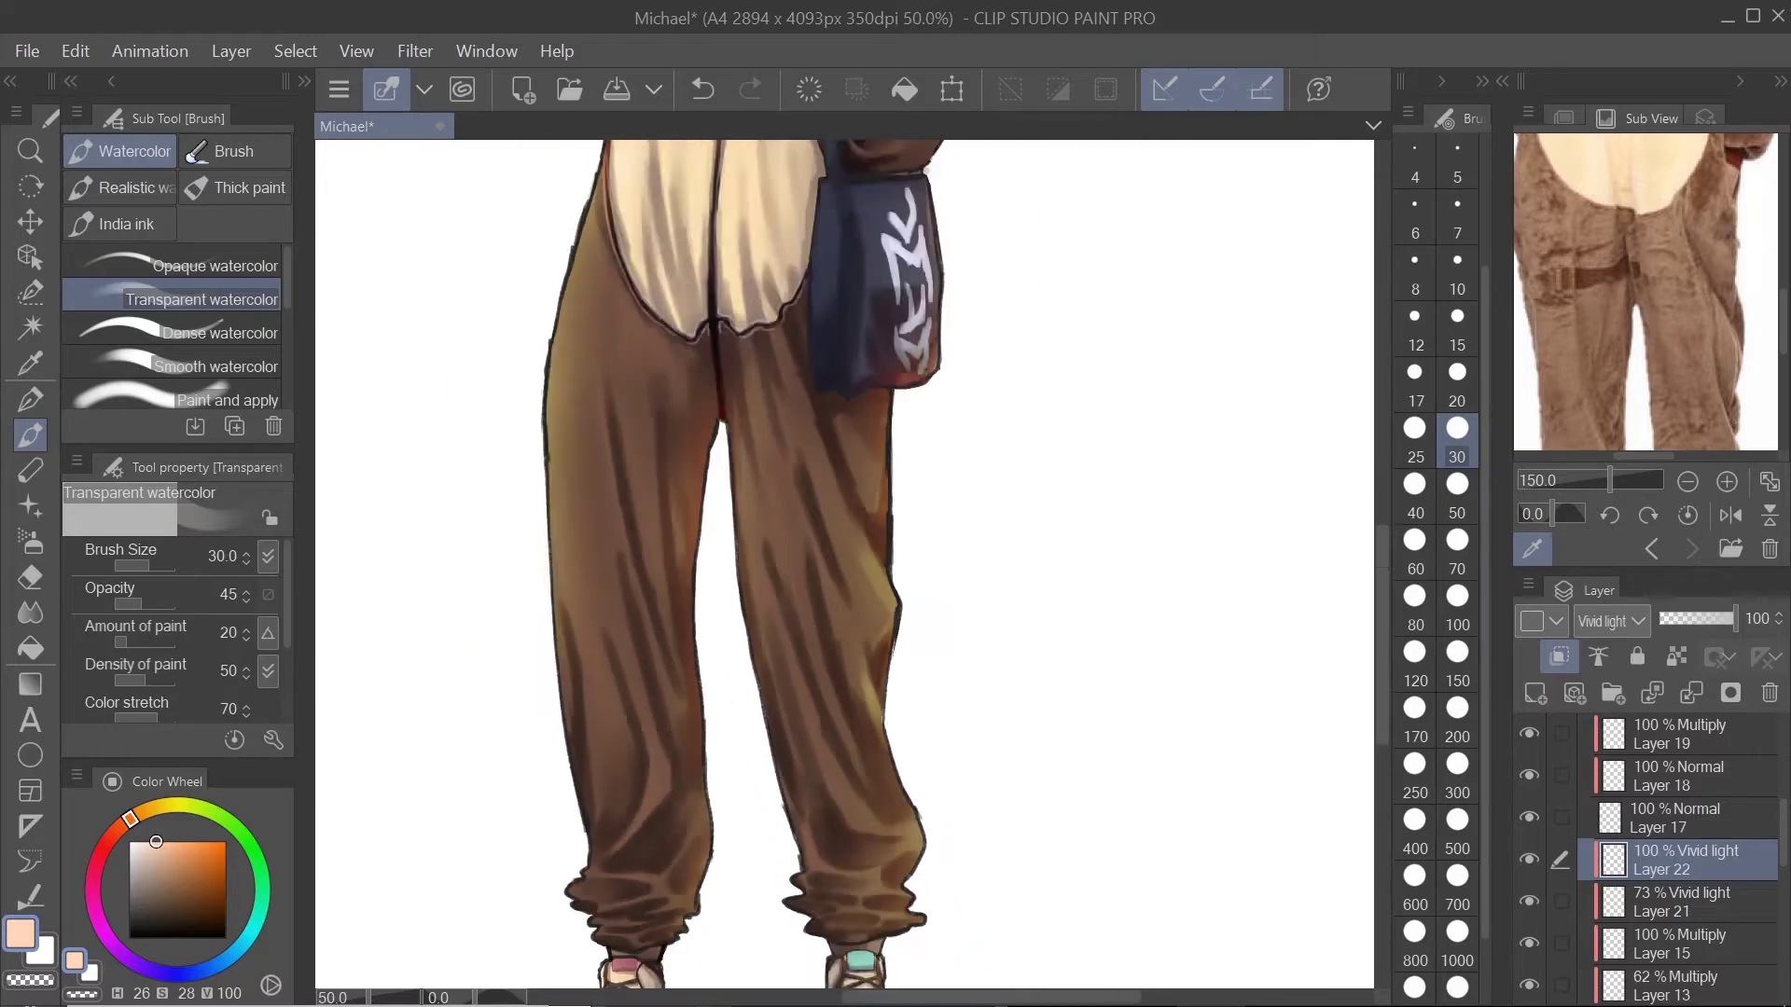
mouse_move(890, 830)
left_mouse_down()
mouse_move(875, 698)
mouse_move(901, 742)
mouse_move(983, 624)
left_mouse_up()
key("bracketleft")
key("bracketleft")
key("bracketleft")
key("bracketleft")
Step: Airbrush soft peach highlights over the lower legs and shoes on Layer 21 with the Soft airbrush at size 200
key("alt+bracketleft")
key("b")
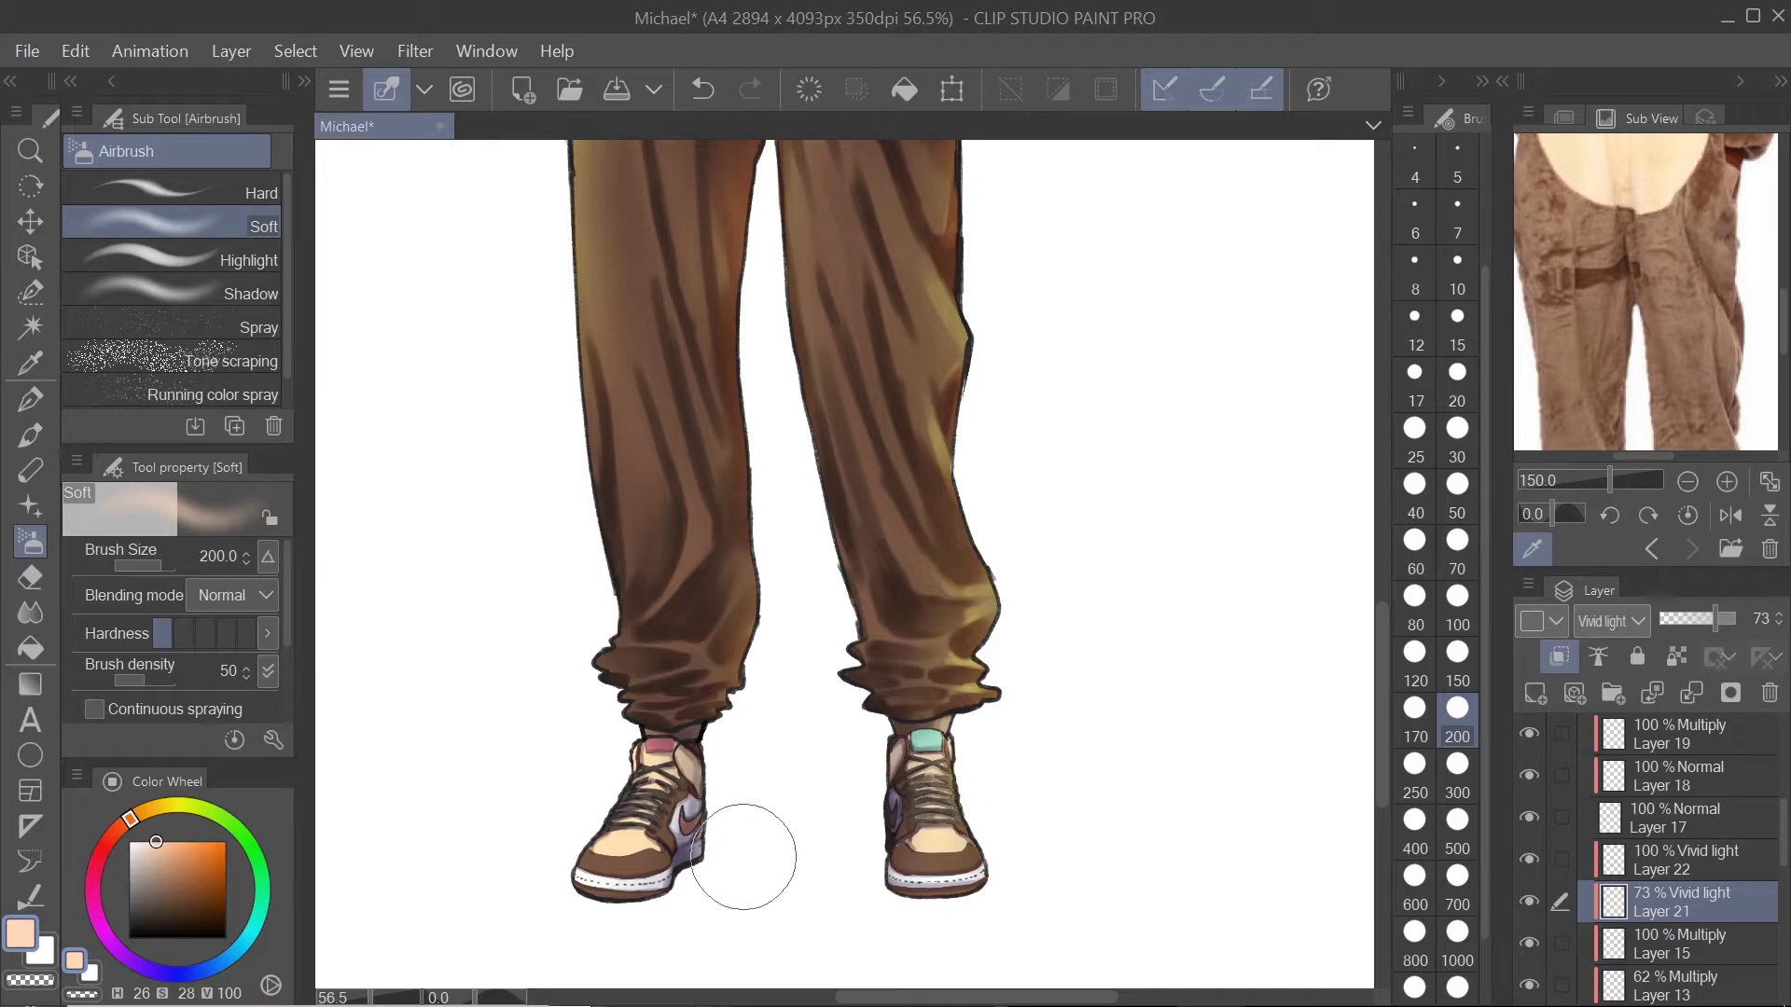
left_click_drag(725, 550, 760, 863)
left_click_drag(619, 933, 649, 639)
scroll(653, 709, "down", 1)
Step: Paint fine peach highlights on the shoe on Layer 22 with the Transparent watercolor brush at size 15
left_click(1671, 859)
key("b")
scroll(695, 886, "up", 2)
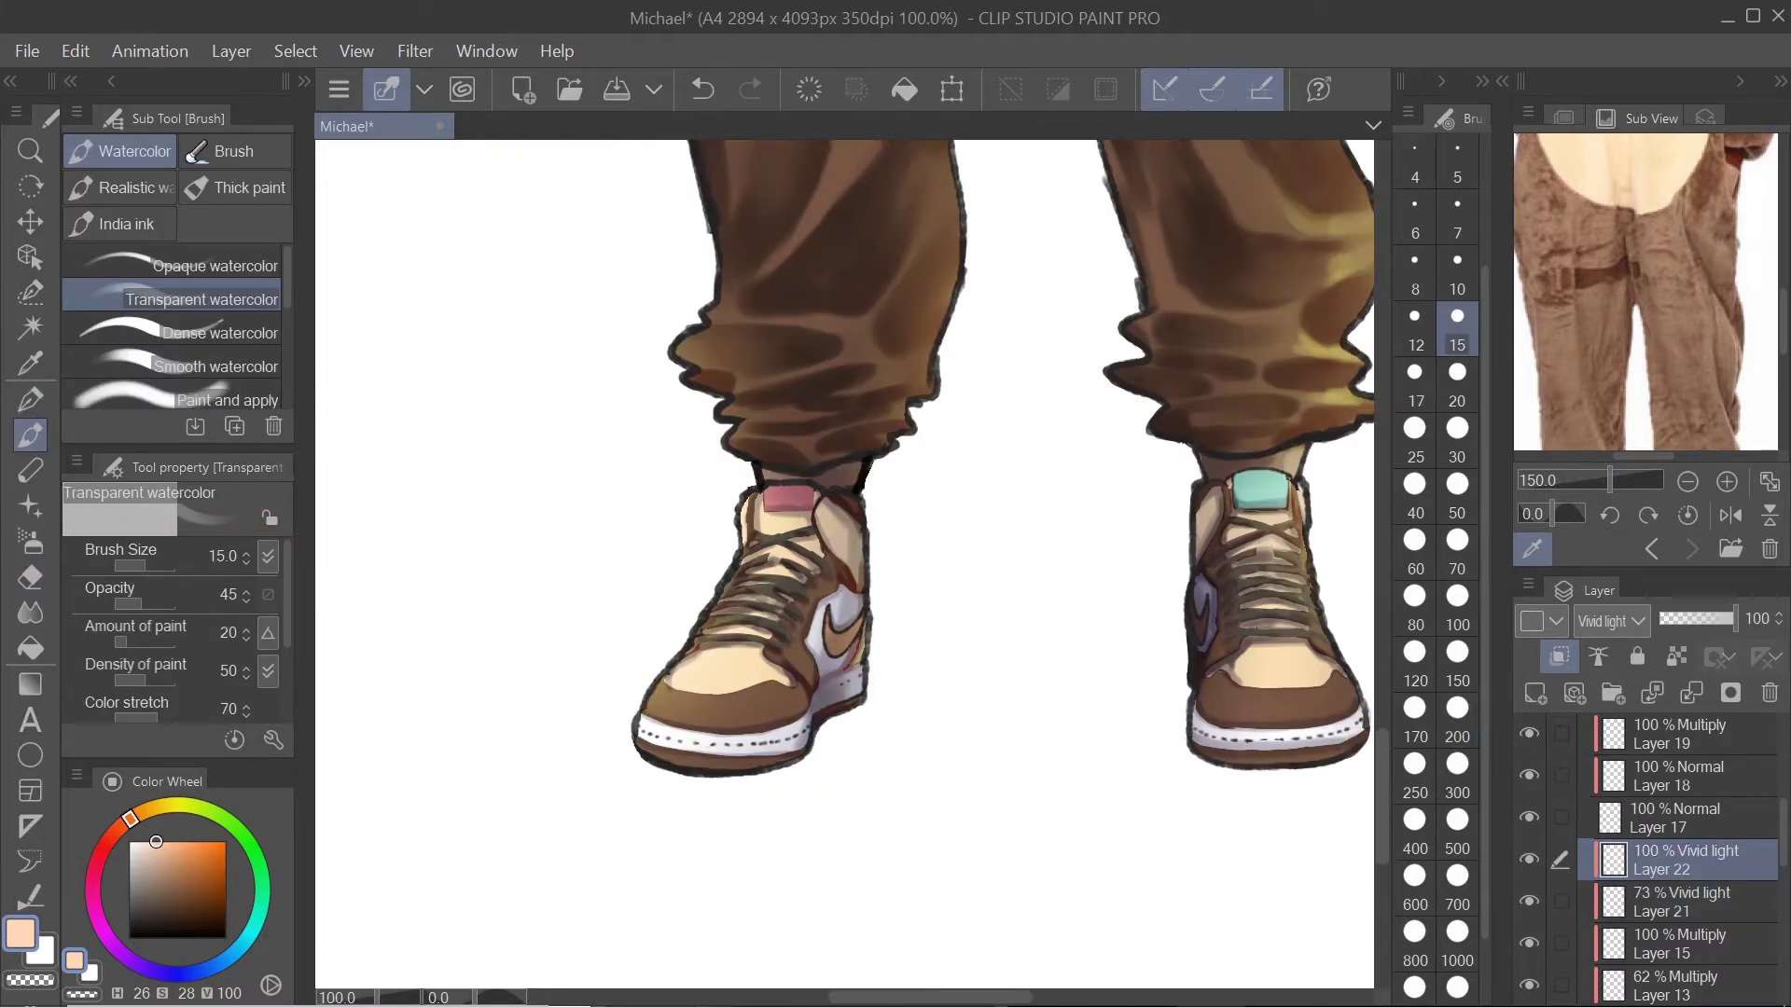
scroll(805, 533, "up", 3)
left_click_drag(793, 606, 894, 394)
scroll(886, 392, "down", 1)
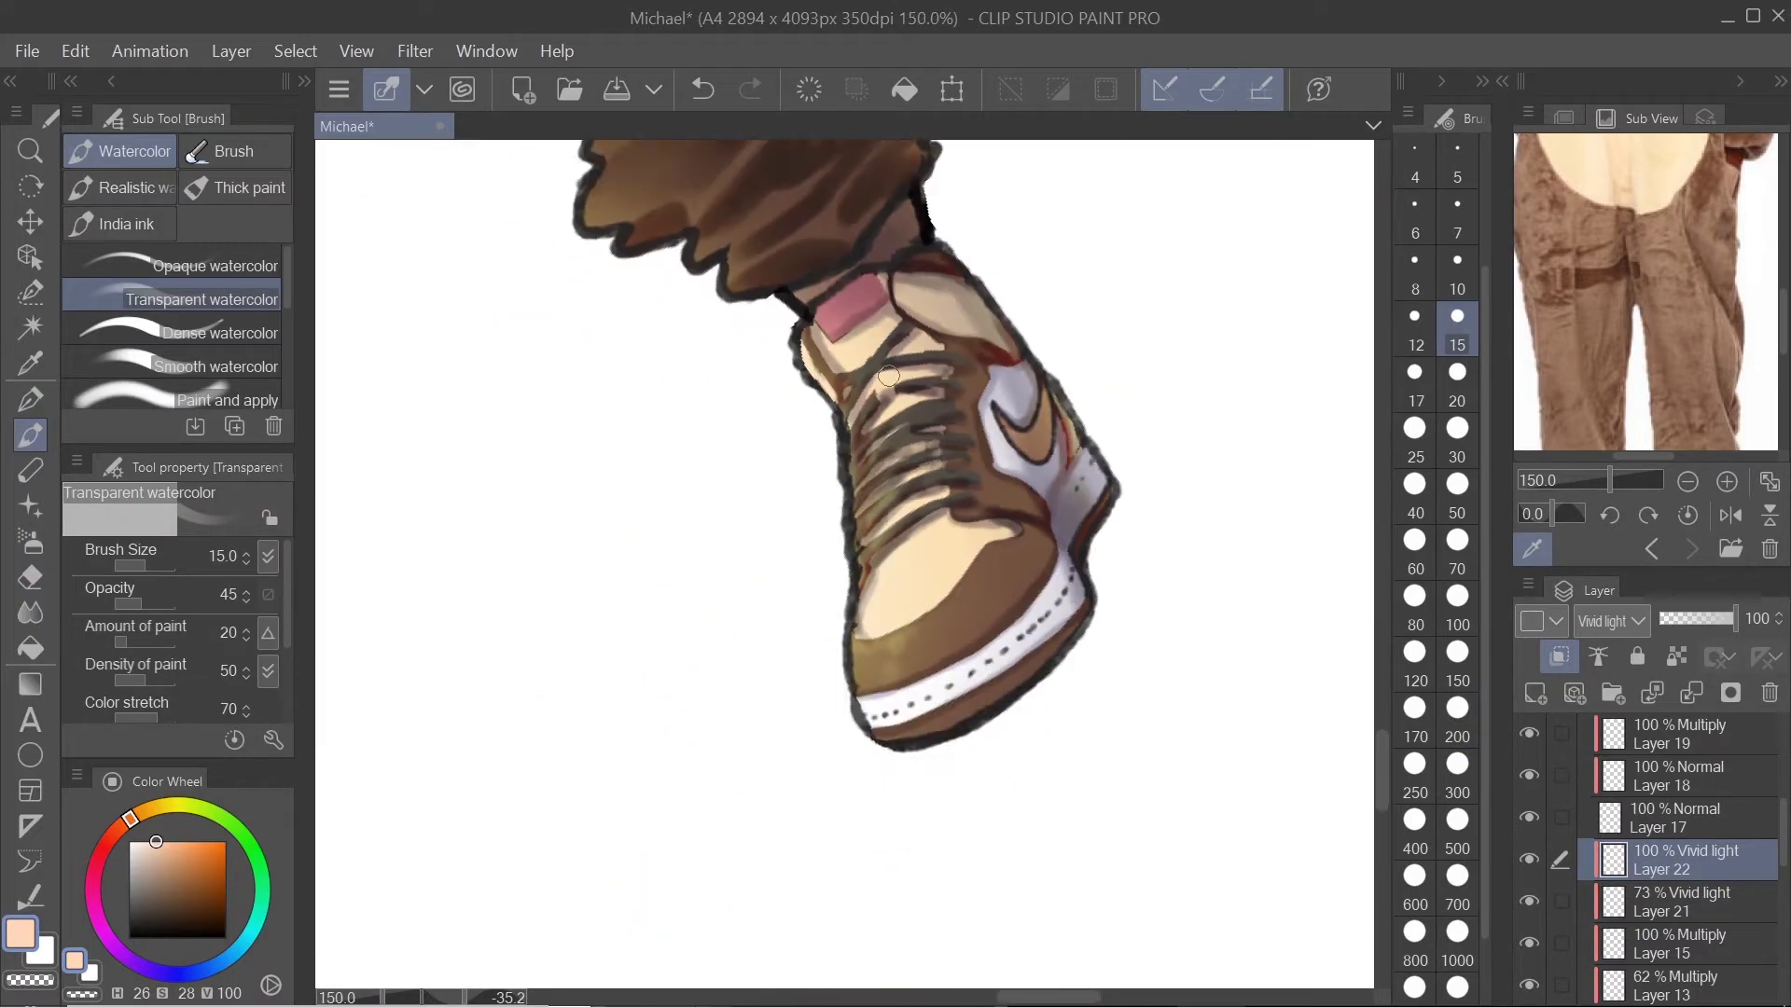
scroll(980, 448, "down", 1)
left_click_drag(1040, 457, 867, 820)
left_click_drag(840, 961, 897, 763)
Step: Lower Layer 21's opacity to 54% and make Layer 22 the active layer again
scroll(893, 770, "down", 1)
left_click(1680, 901)
left_click_drag(1714, 619, 1700, 619)
left_click(1671, 860)
Step: Paint peach highlights on the trouser cuff's folds on Layer 22 with Transparent watercolor at size 15
scroll(854, 716, "up", 3)
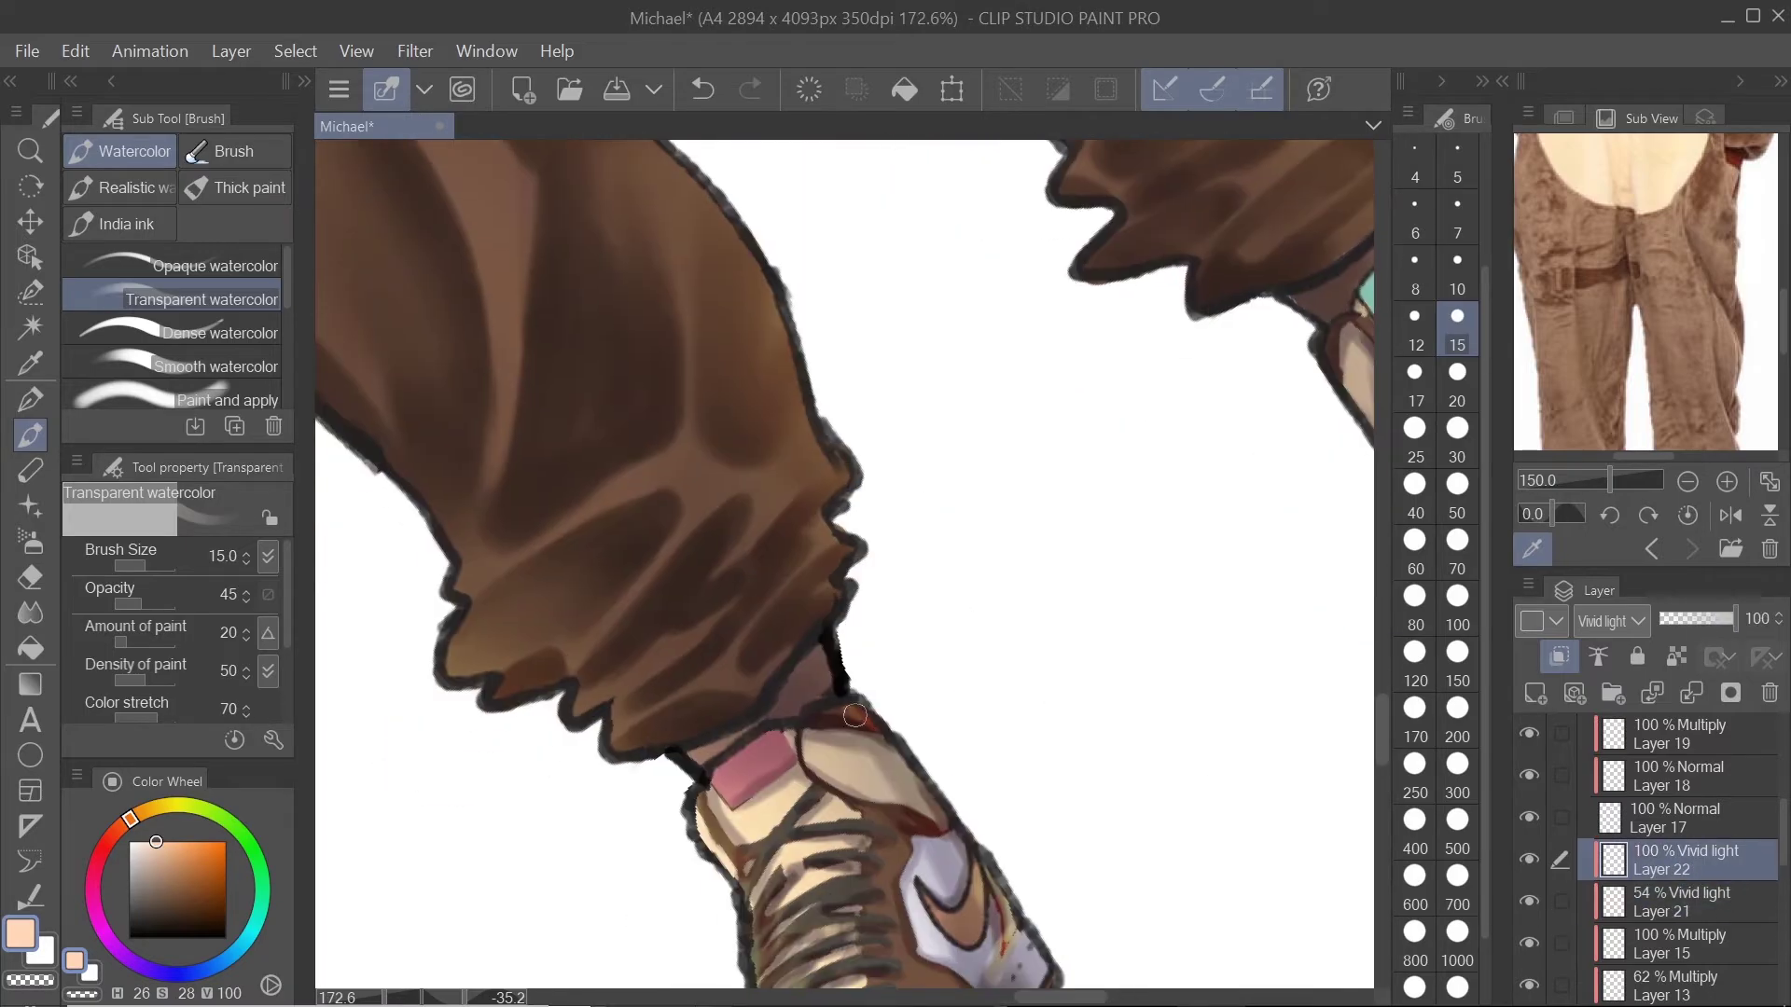
mouse_move(836, 578)
left_mouse_down()
mouse_move(864, 736)
mouse_move(965, 835)
left_mouse_up()
left_click_drag(891, 739, 856, 782)
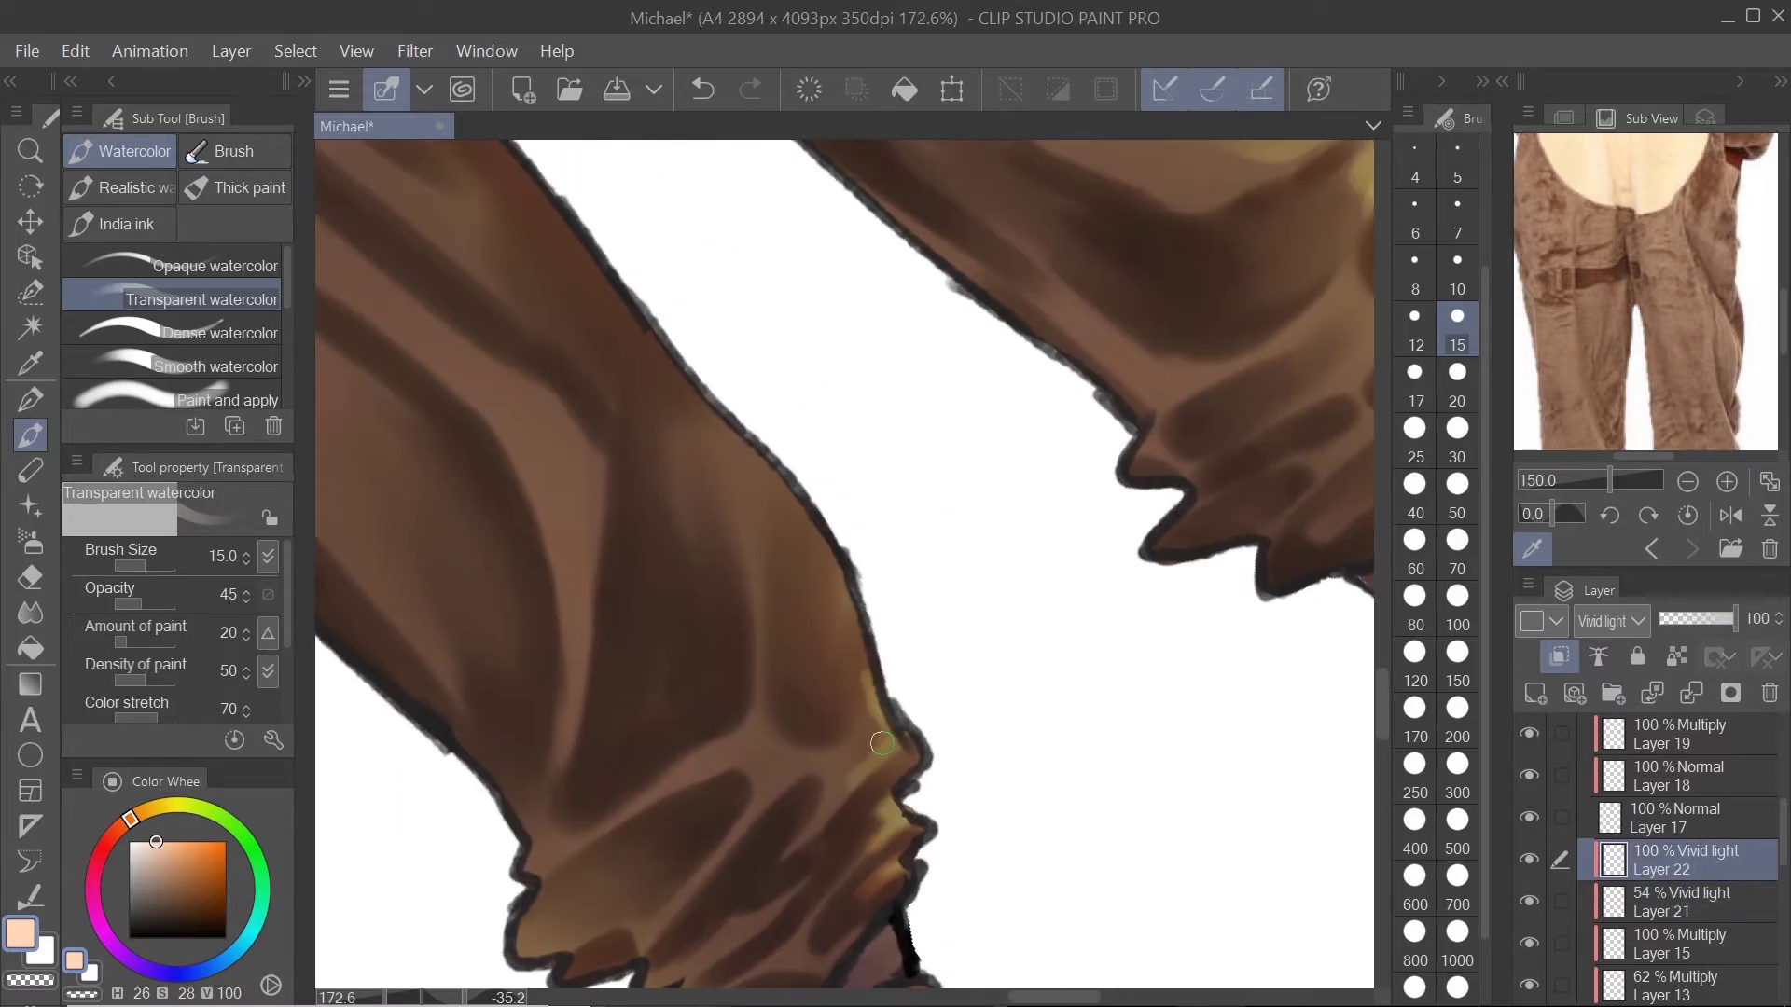
Step: Paint broader peach highlights up the costume toward the raised sleeve with Transparent watercolor at size 30
scroll(1019, 759, "down", 5)
scroll(774, 392, "up", 3)
left_click(1457, 434)
left_click_drag(844, 525, 847, 624)
key("ctrl+z")
mouse_move(859, 658)
left_mouse_down()
mouse_move(869, 471)
mouse_move(840, 802)
left_mouse_up()
scroll(916, 690, "down", 3)
scroll(802, 727, "up", 1)
left_click_drag(805, 588, 861, 662)
scroll(861, 662, "up", 3)
left_click_drag(980, 695, 933, 740)
Step: Paint peach highlights on the raised sleeve's lower folds and the opposite shoulder and arm at brush size 15
left_click(1457, 327)
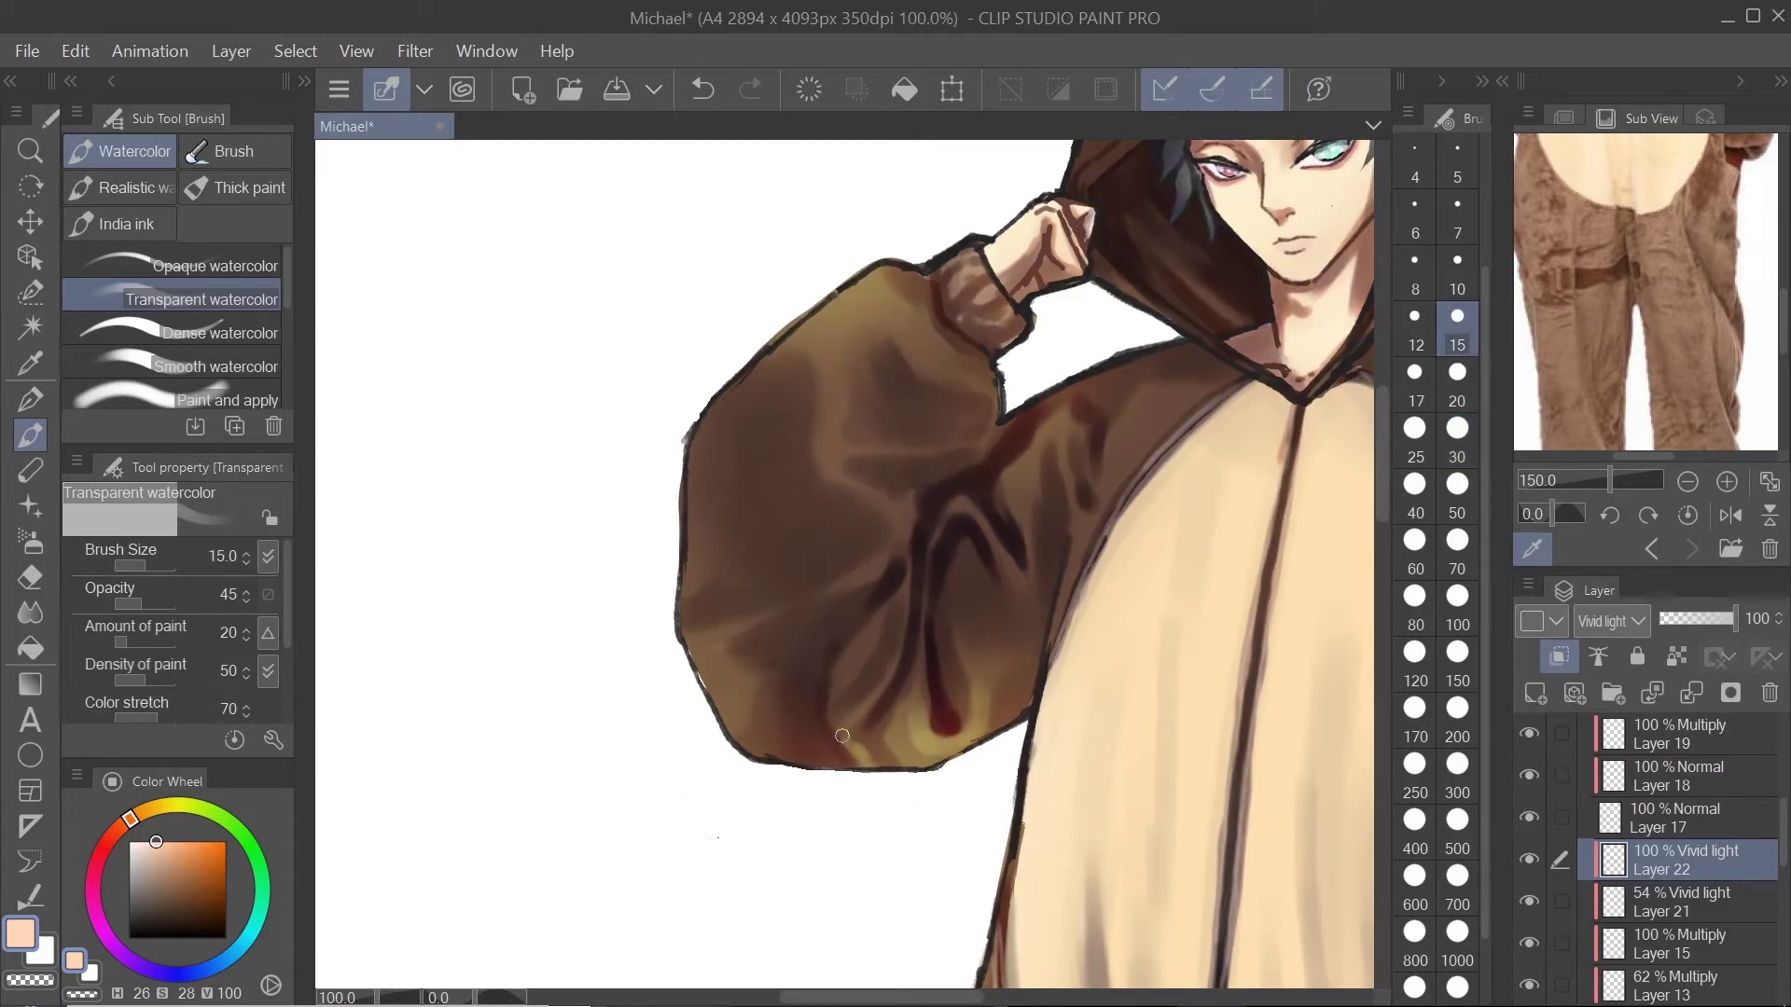
scroll(855, 712, "down", 1)
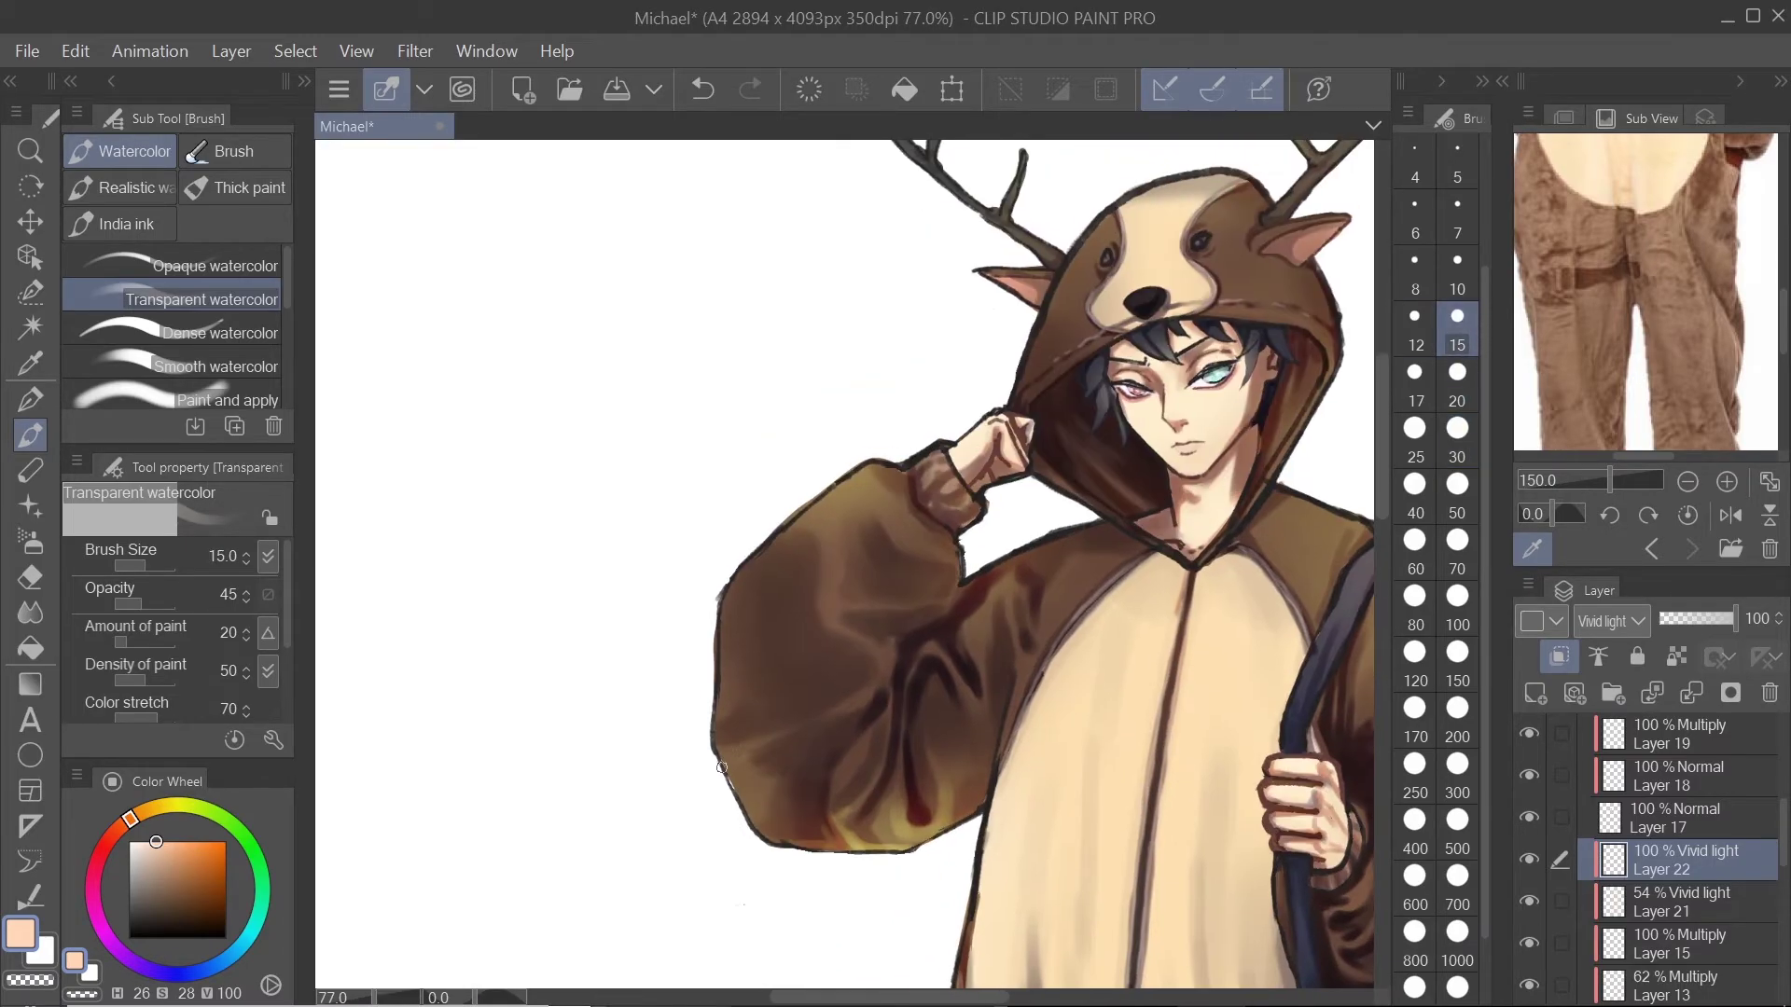
mouse_move(1066, 530)
left_mouse_down()
mouse_move(836, 686)
mouse_move(895, 382)
mouse_move(916, 603)
left_mouse_up()
key("b")
key("b")
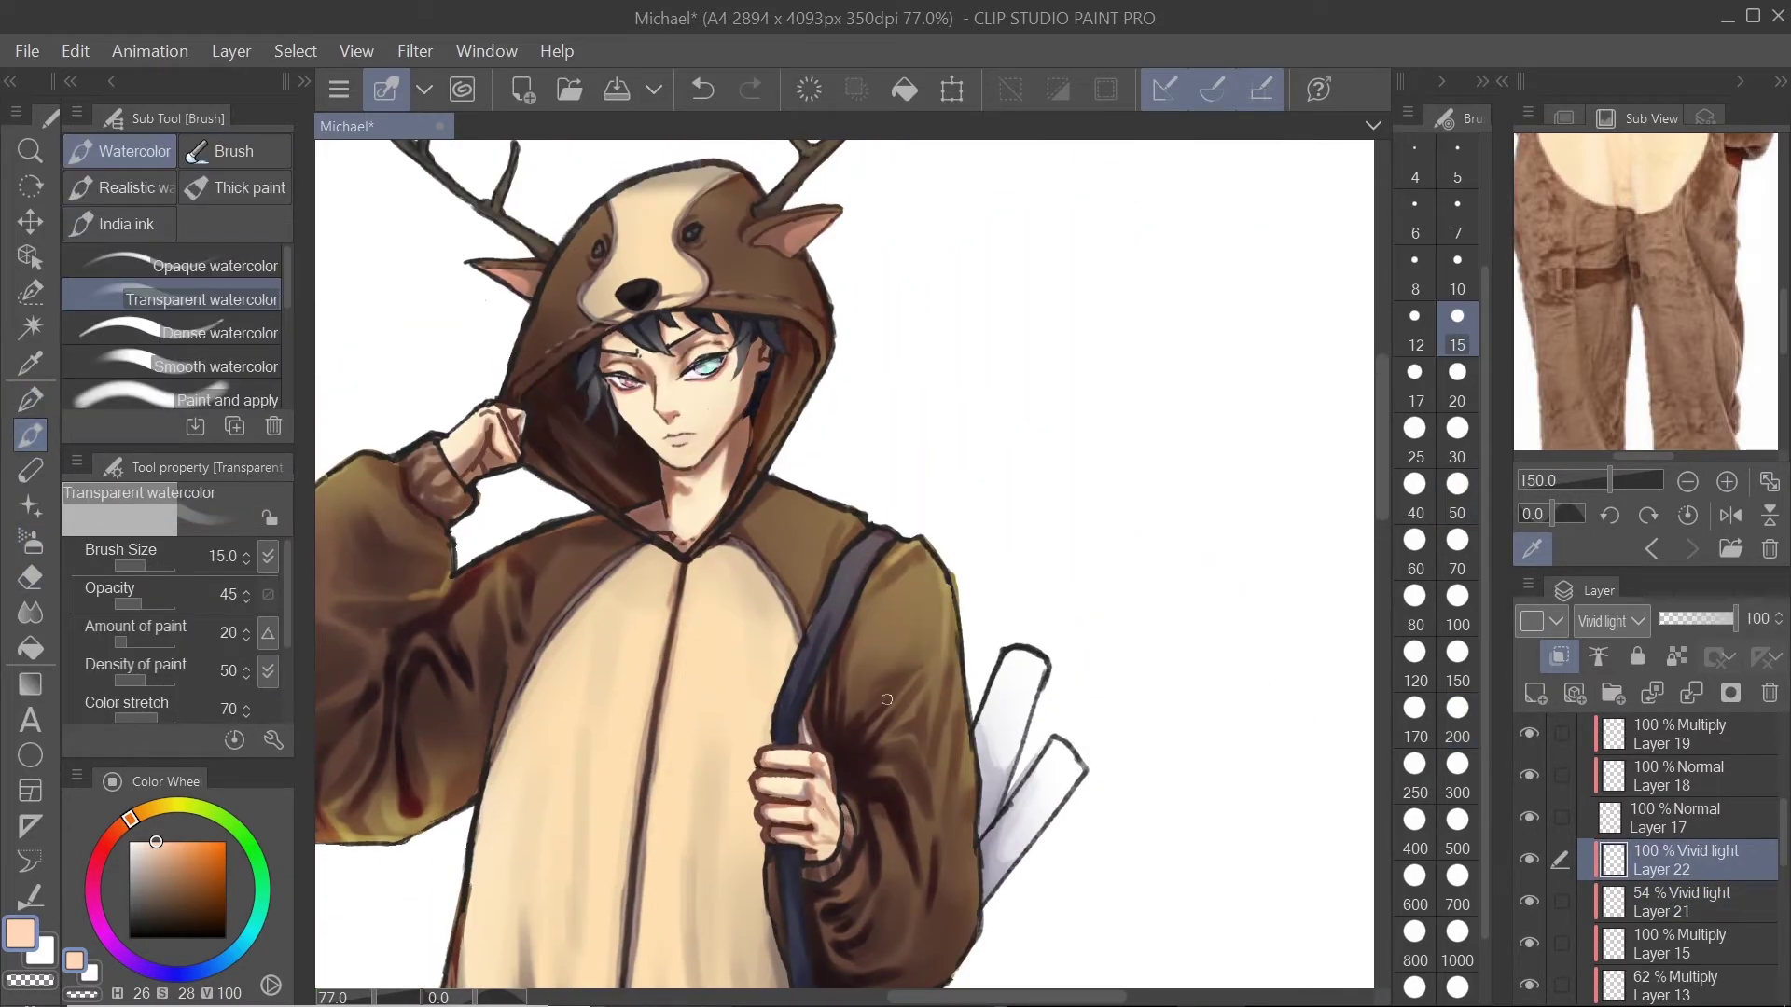
Step: Find the paper rolls' layer by toggling layer visibility, and tint and blend their edges with soft peach on Layer 17
scroll(970, 845, "down", 5)
key("ctrl+0")
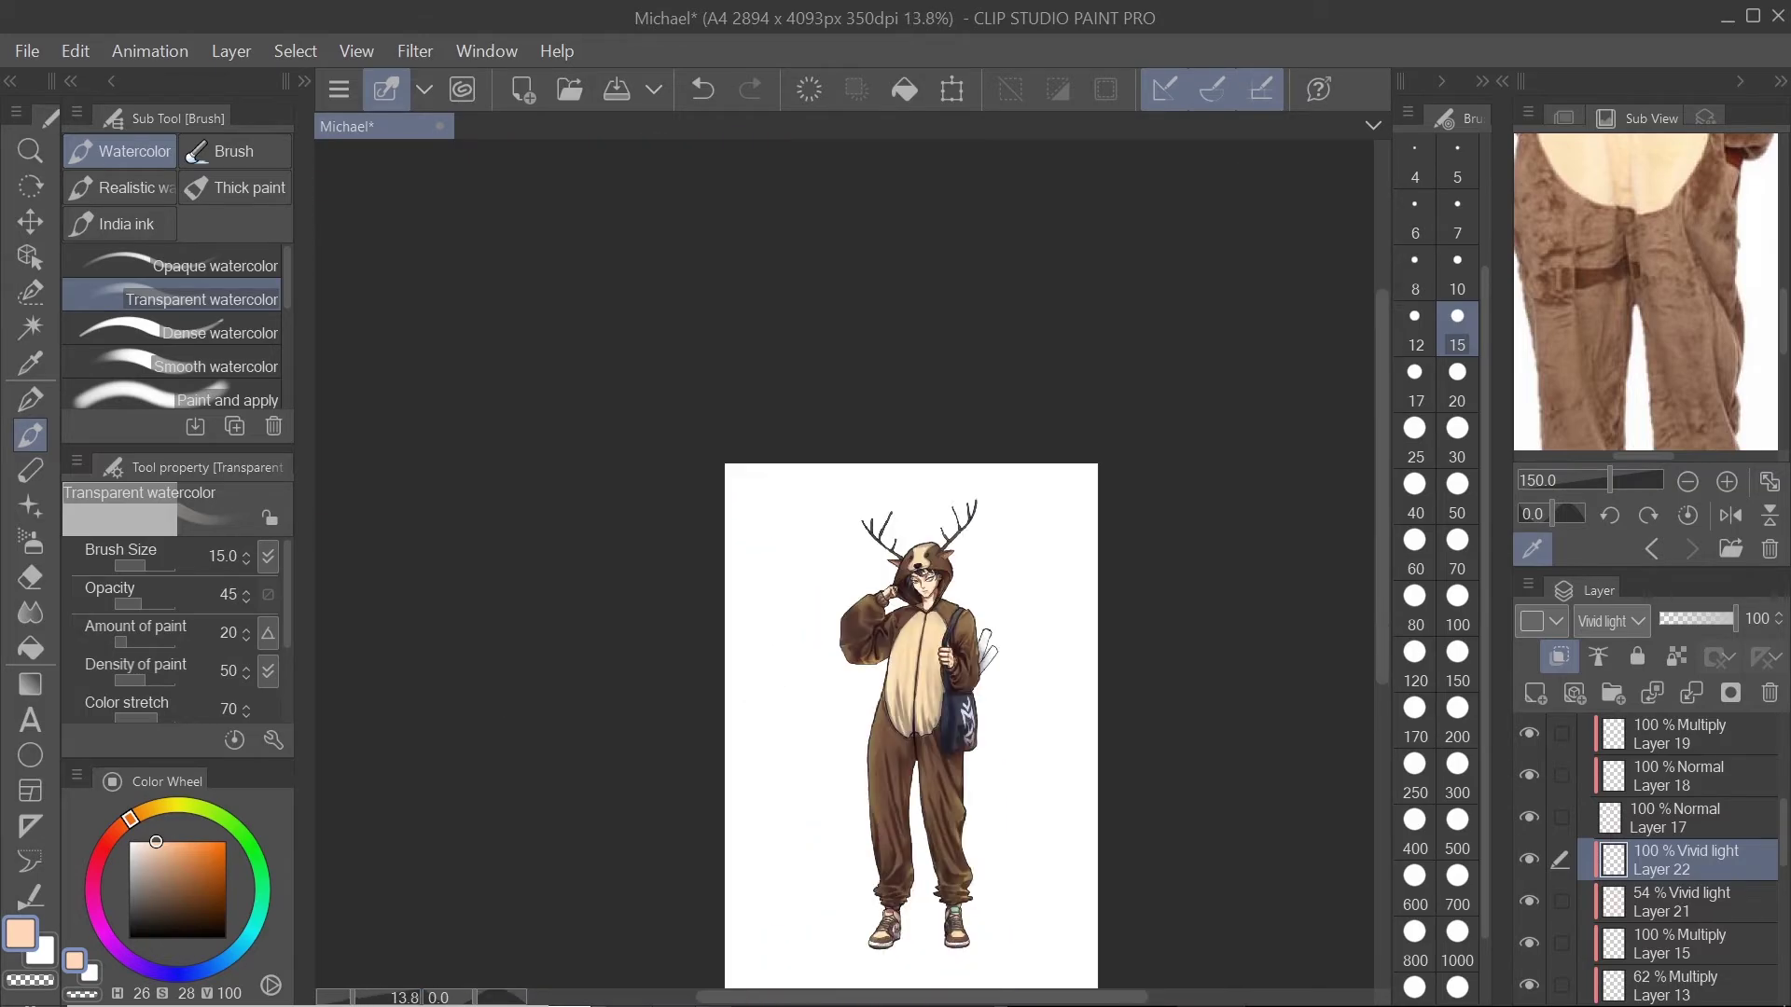
scroll(1006, 715, "up", 8)
scroll(1560, 811, "down", 5)
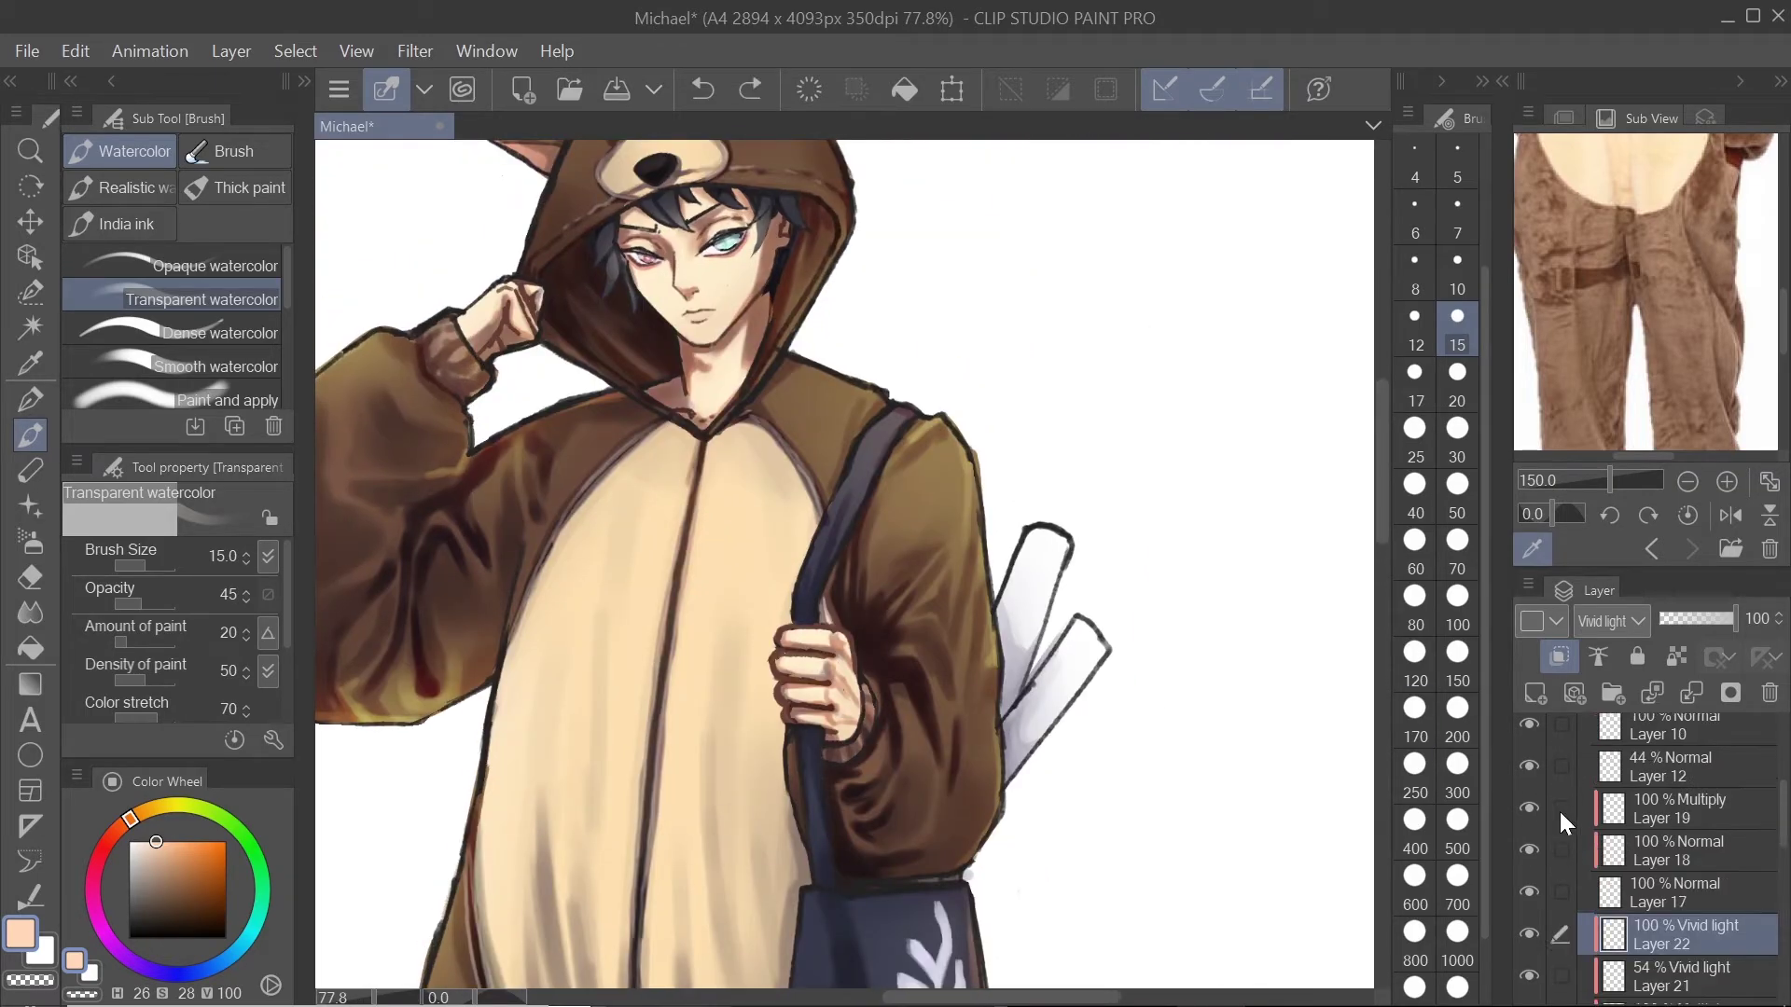
left_click(1530, 970)
left_click(1532, 957)
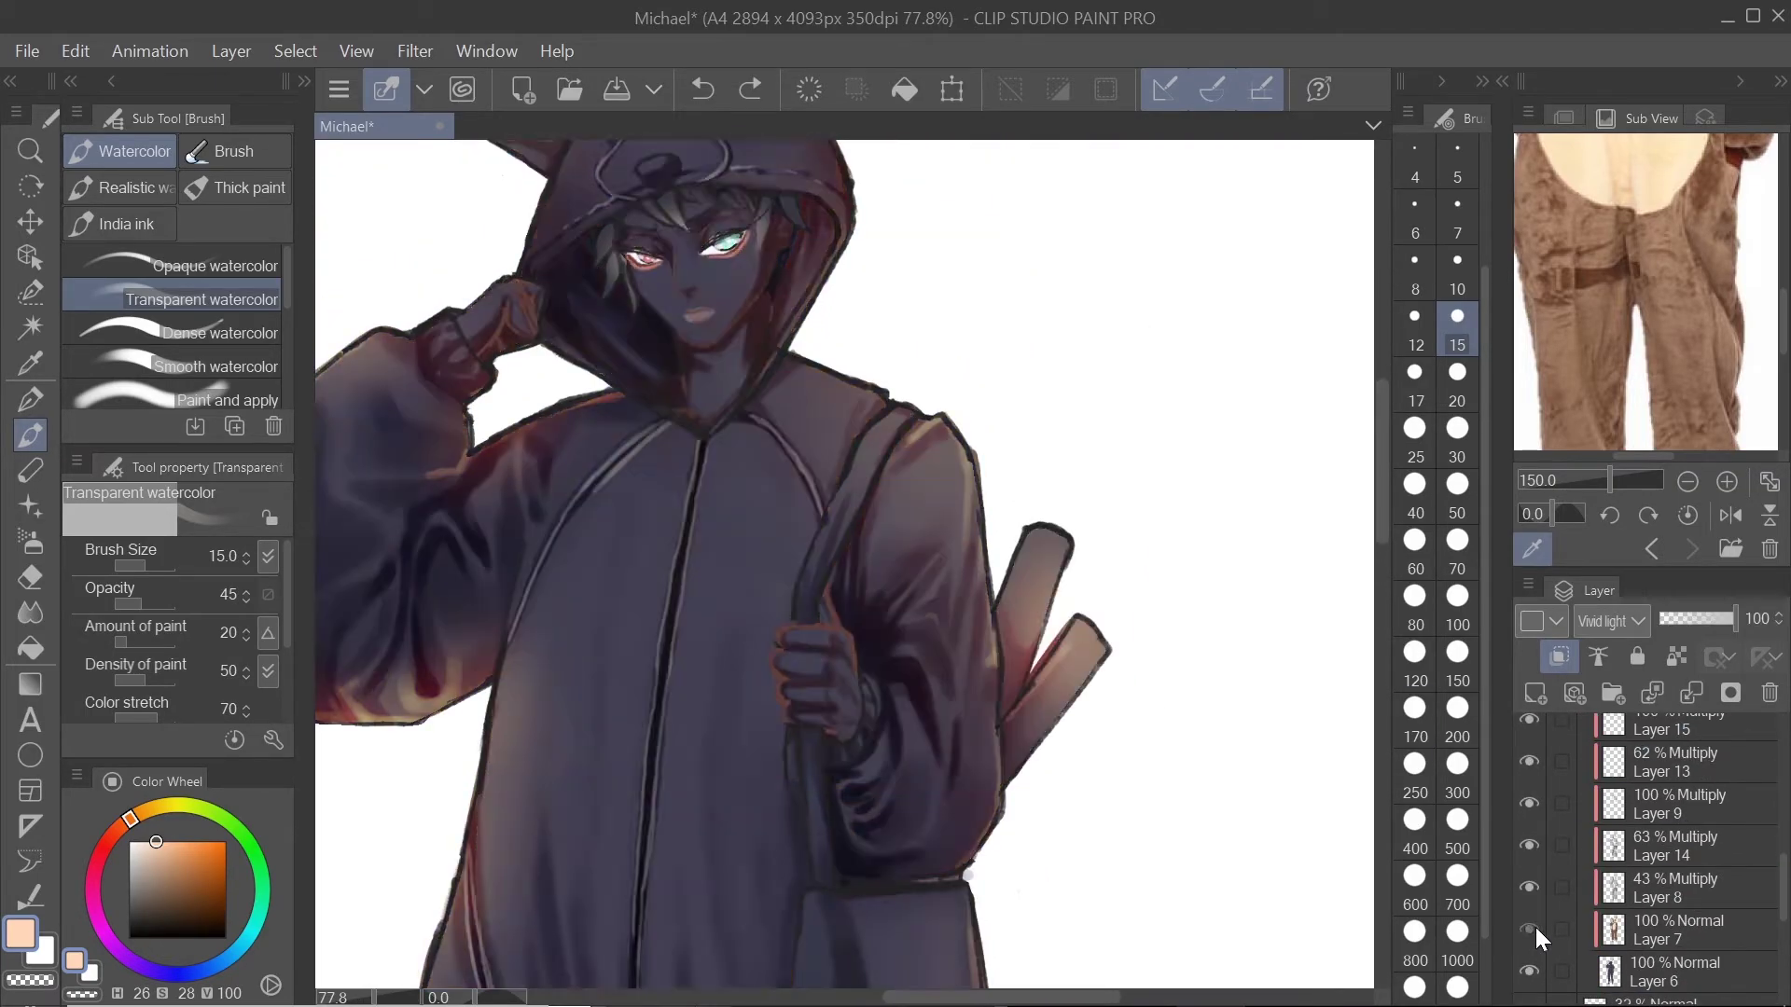
scroll(1535, 928, "up", 3)
scroll(1144, 638, "up", 2)
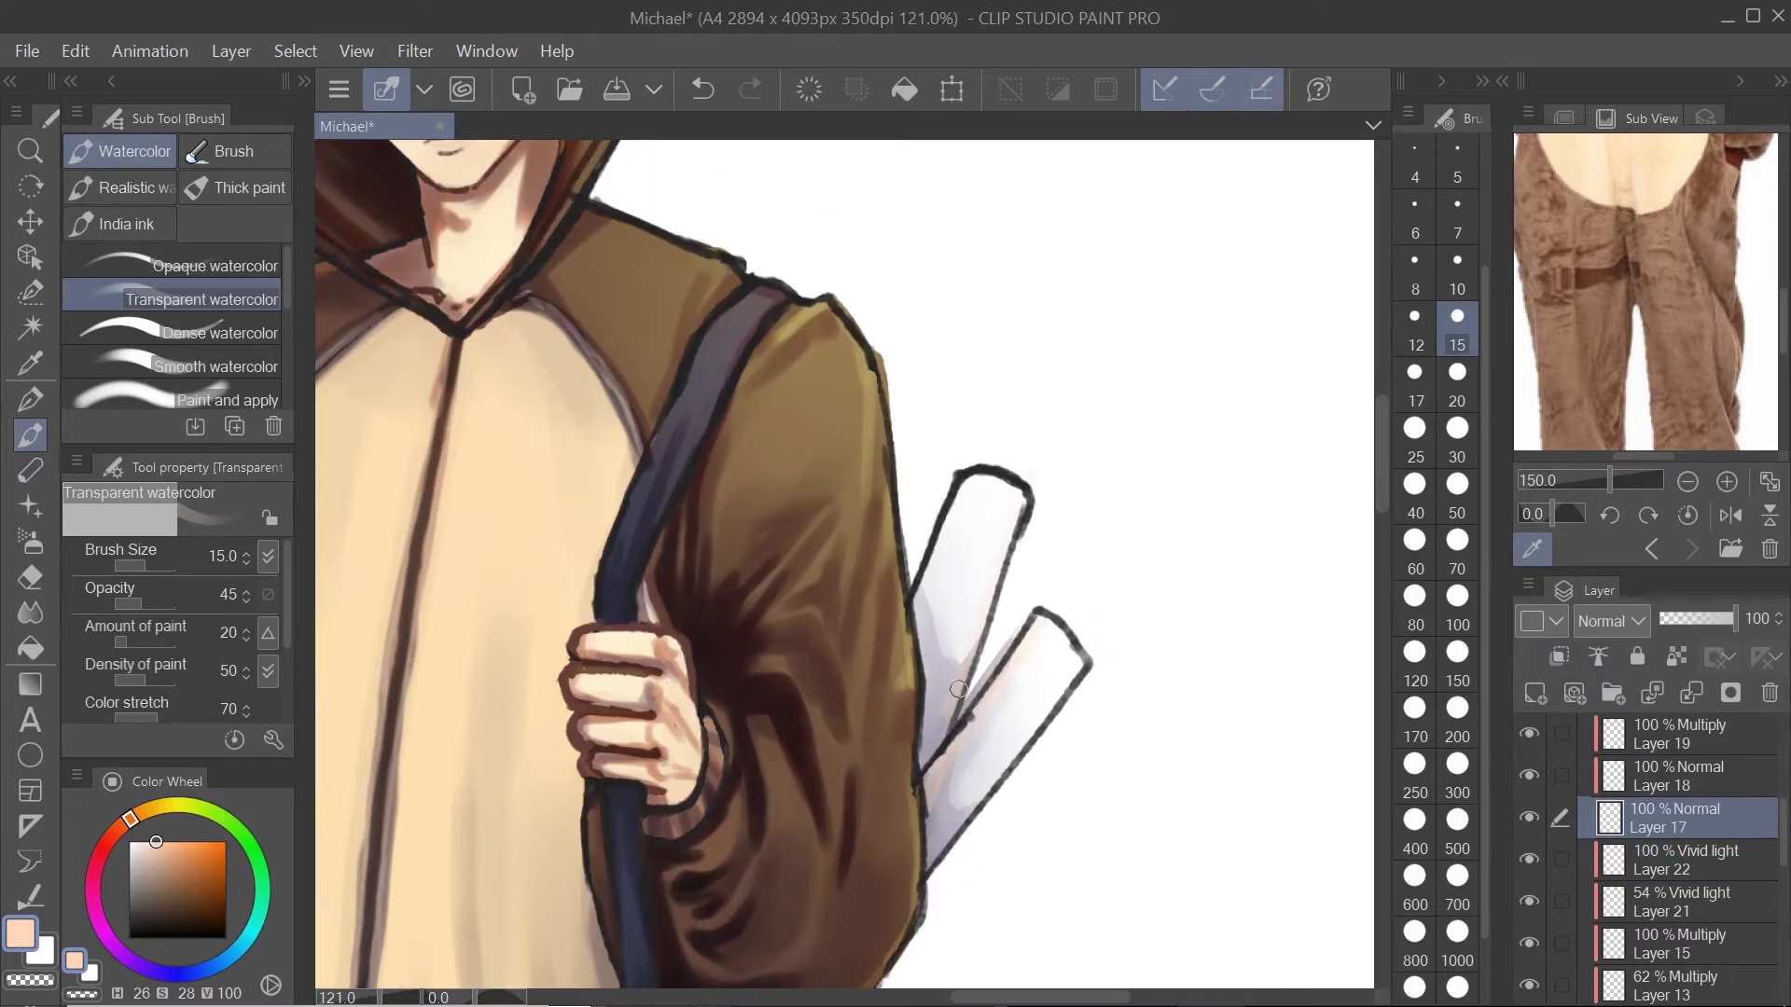
left_click(29, 613)
key("b")
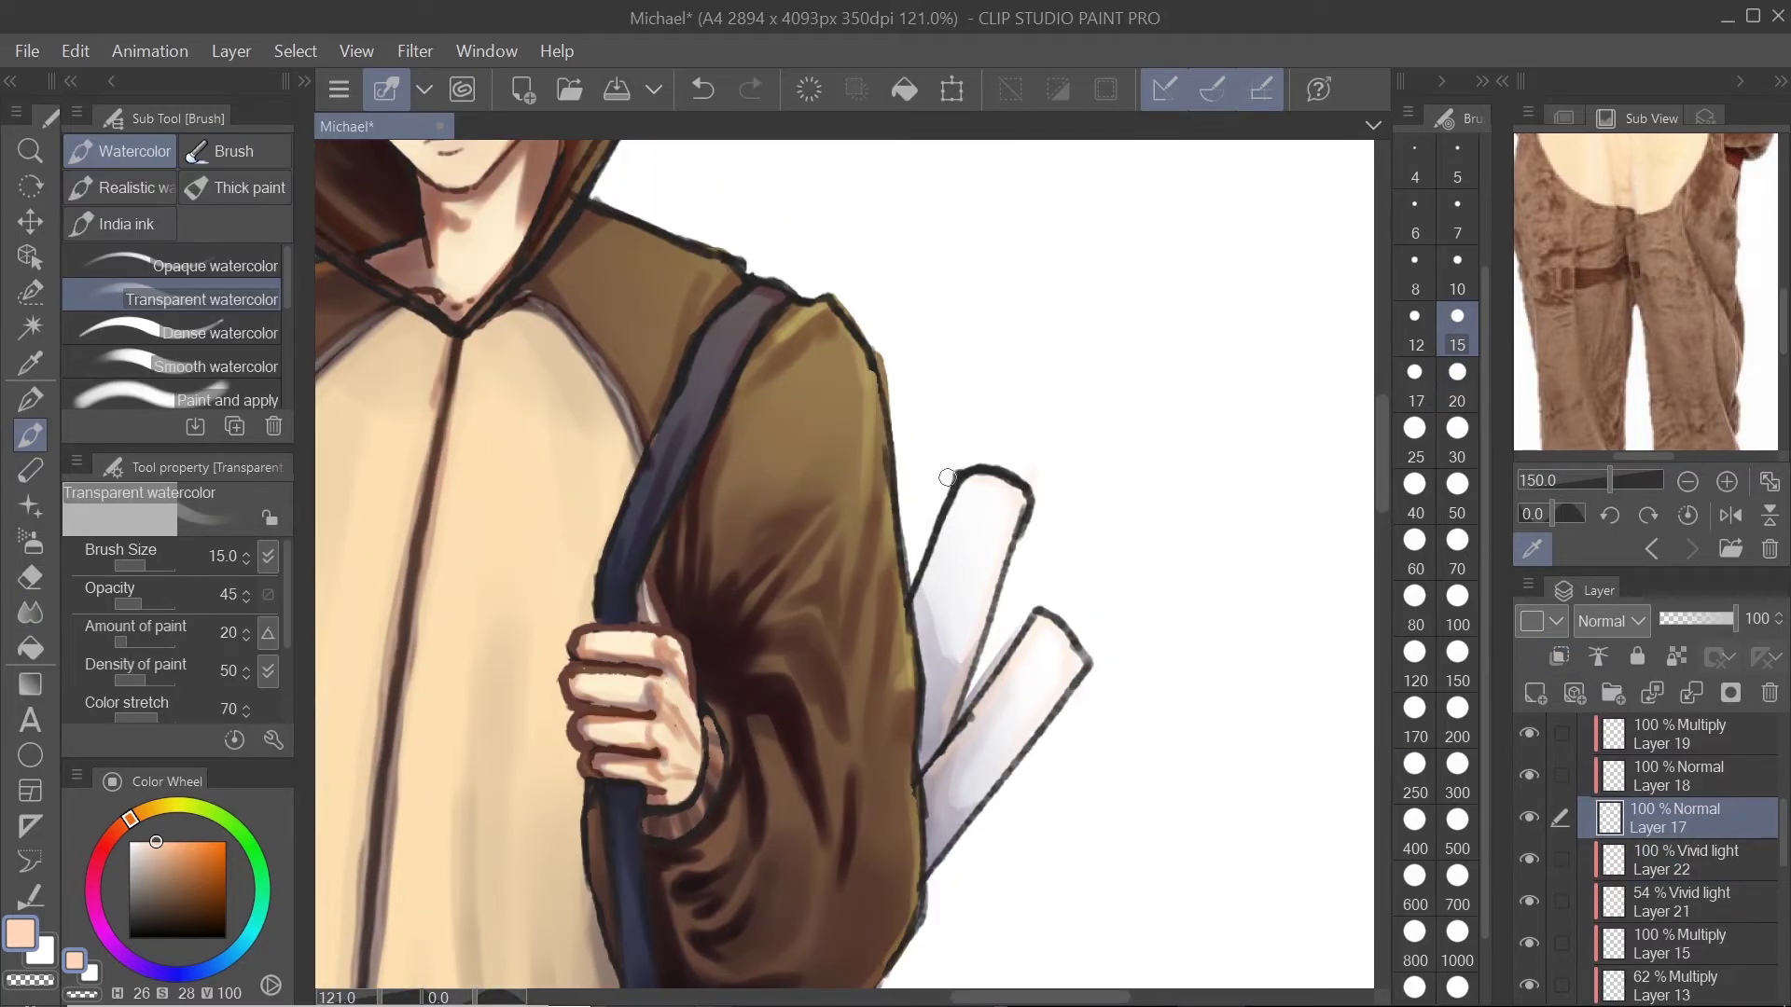
Step: Lower Layer 22's opacity to 50%
scroll(947, 476, "down", 4)
left_click(1660, 859)
left_click_drag(1735, 618, 1697, 619)
Step: Erase stray highlights around the face and hood on Layer 21 with the Hard eraser reduced to size 50
scroll(1119, 420, "up", 6)
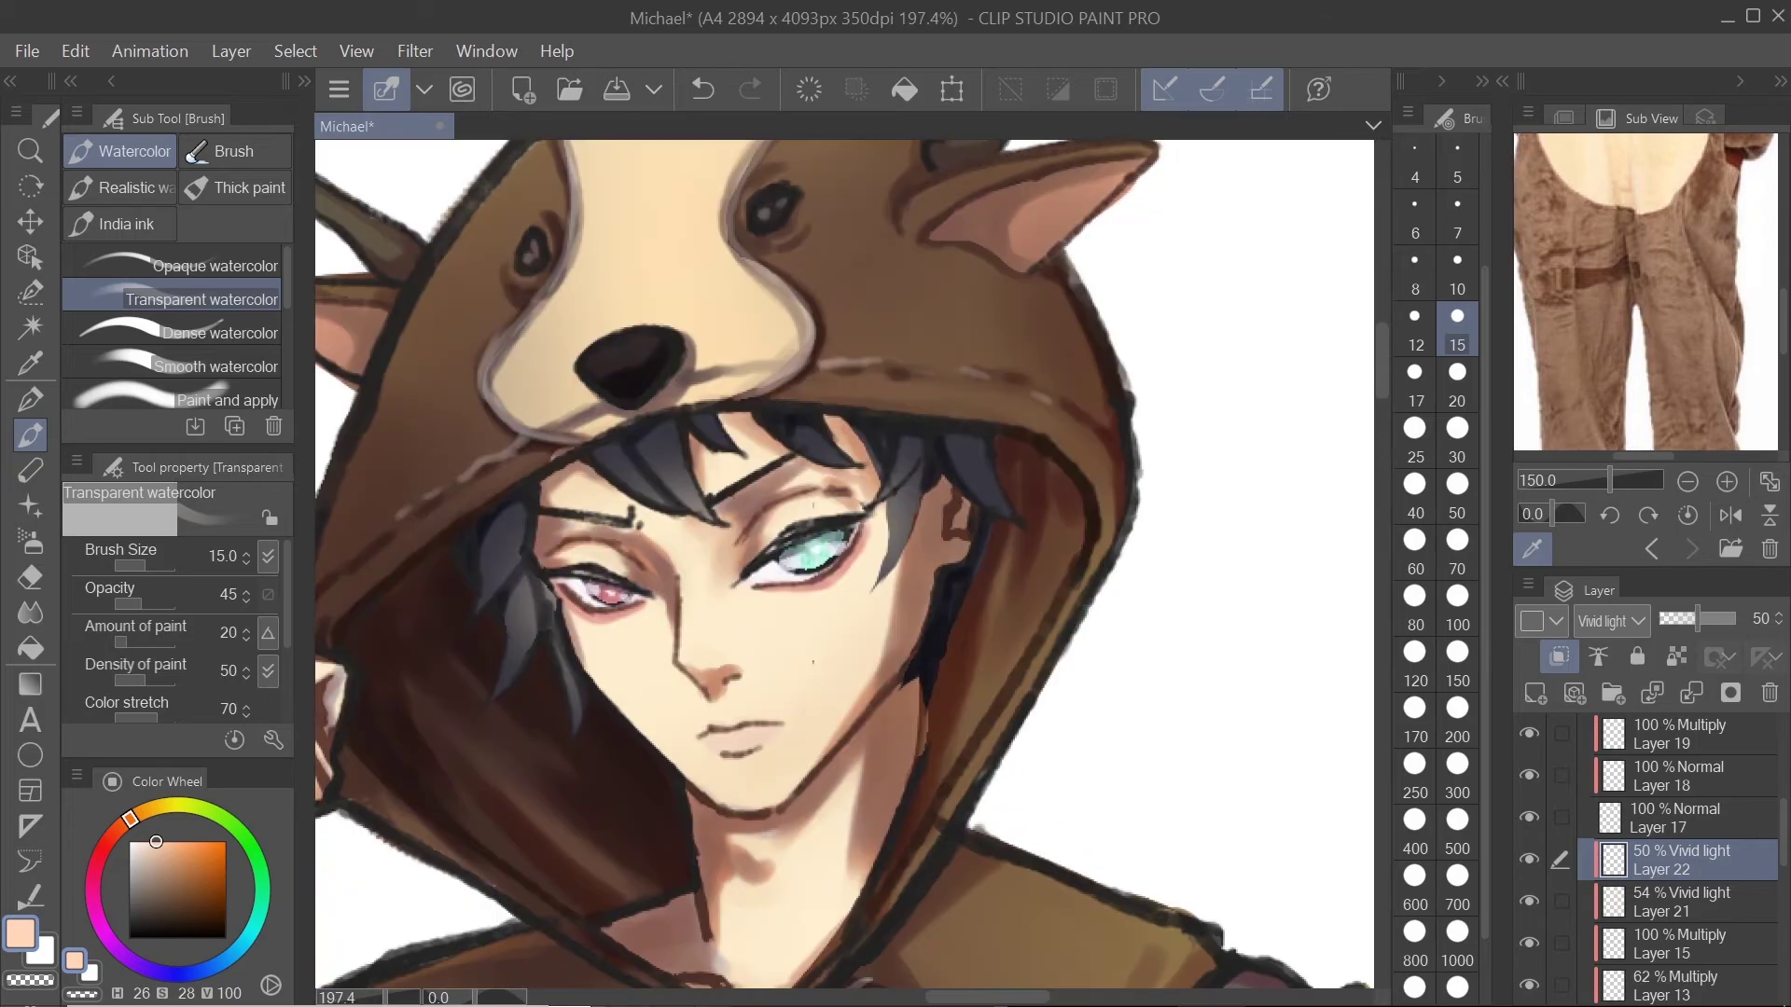
key("e")
left_click(1660, 901)
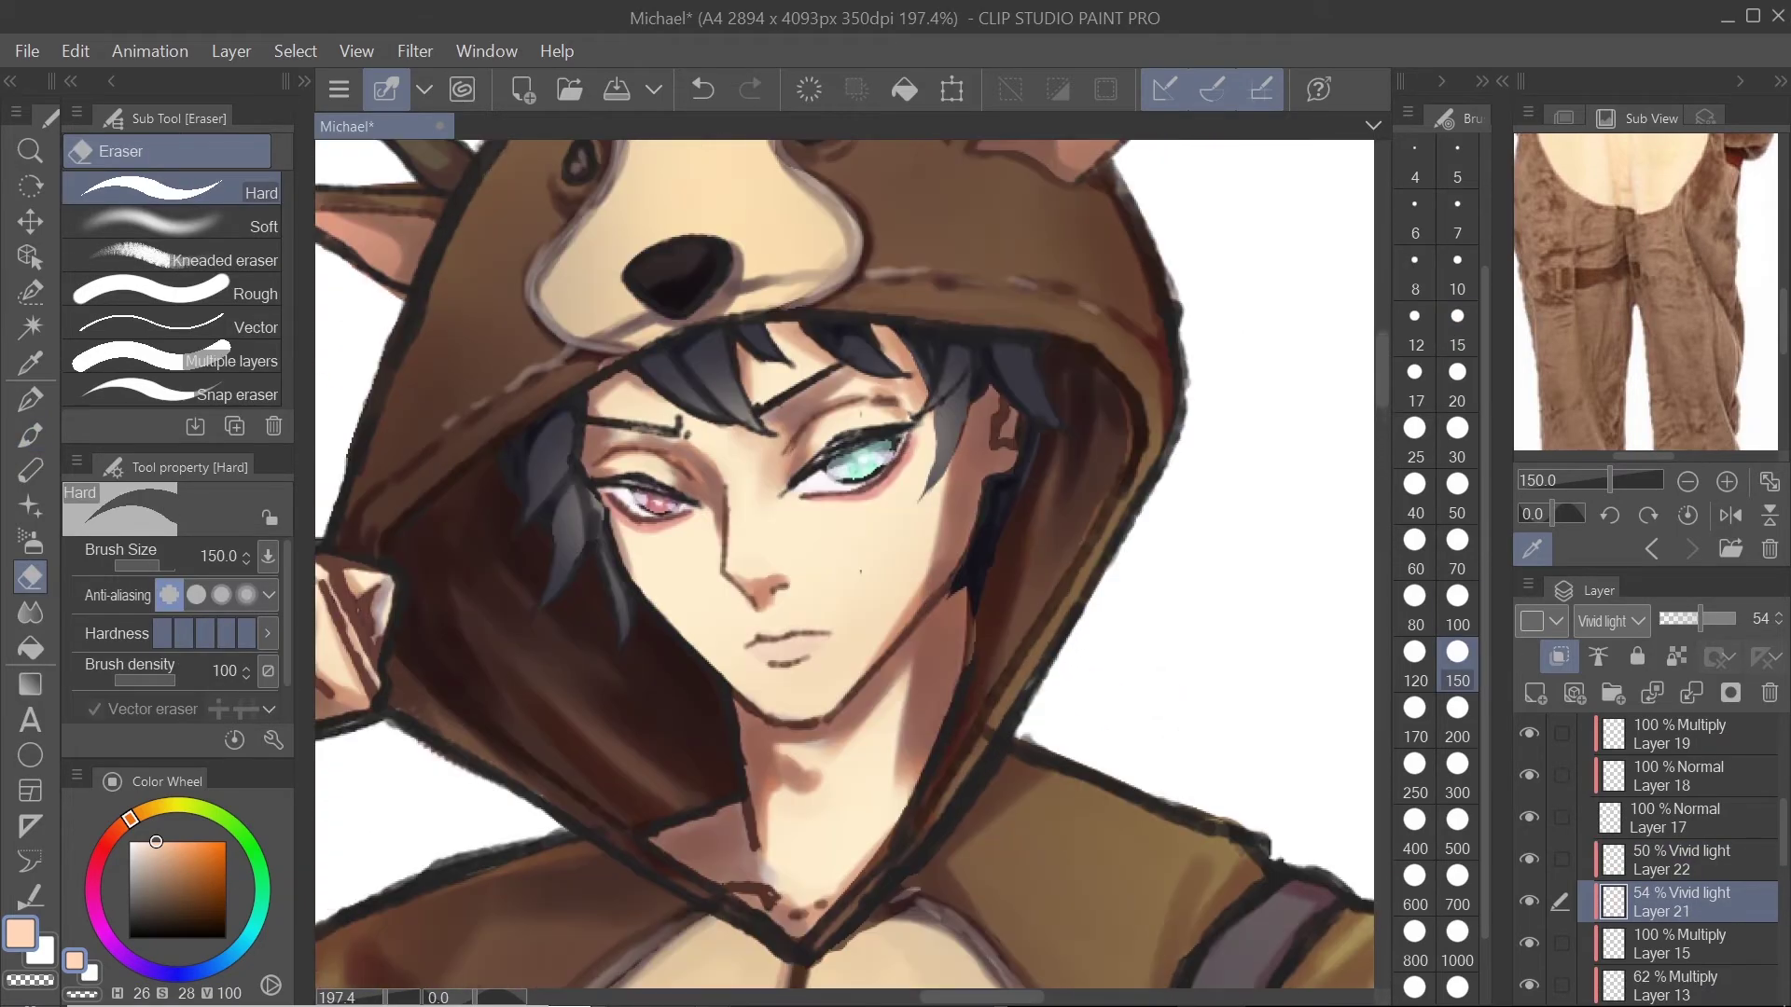
key("bracketleft")
key("bracketleft")
key("bracketleft")
key("bracketleft")
key("bracketleft")
key("bracketleft")
Step: Lower the Vivid light highlights' opacity to 30% on Layer 21 and 45% on Layer 22
scroll(919, 559, "down", 8)
left_click_drag(1701, 619, 1694, 619)
left_click(1660, 859)
scroll(724, 560, "up", 2)
scroll(723, 560, "down", 2)
scroll(724, 559, "up", 7)
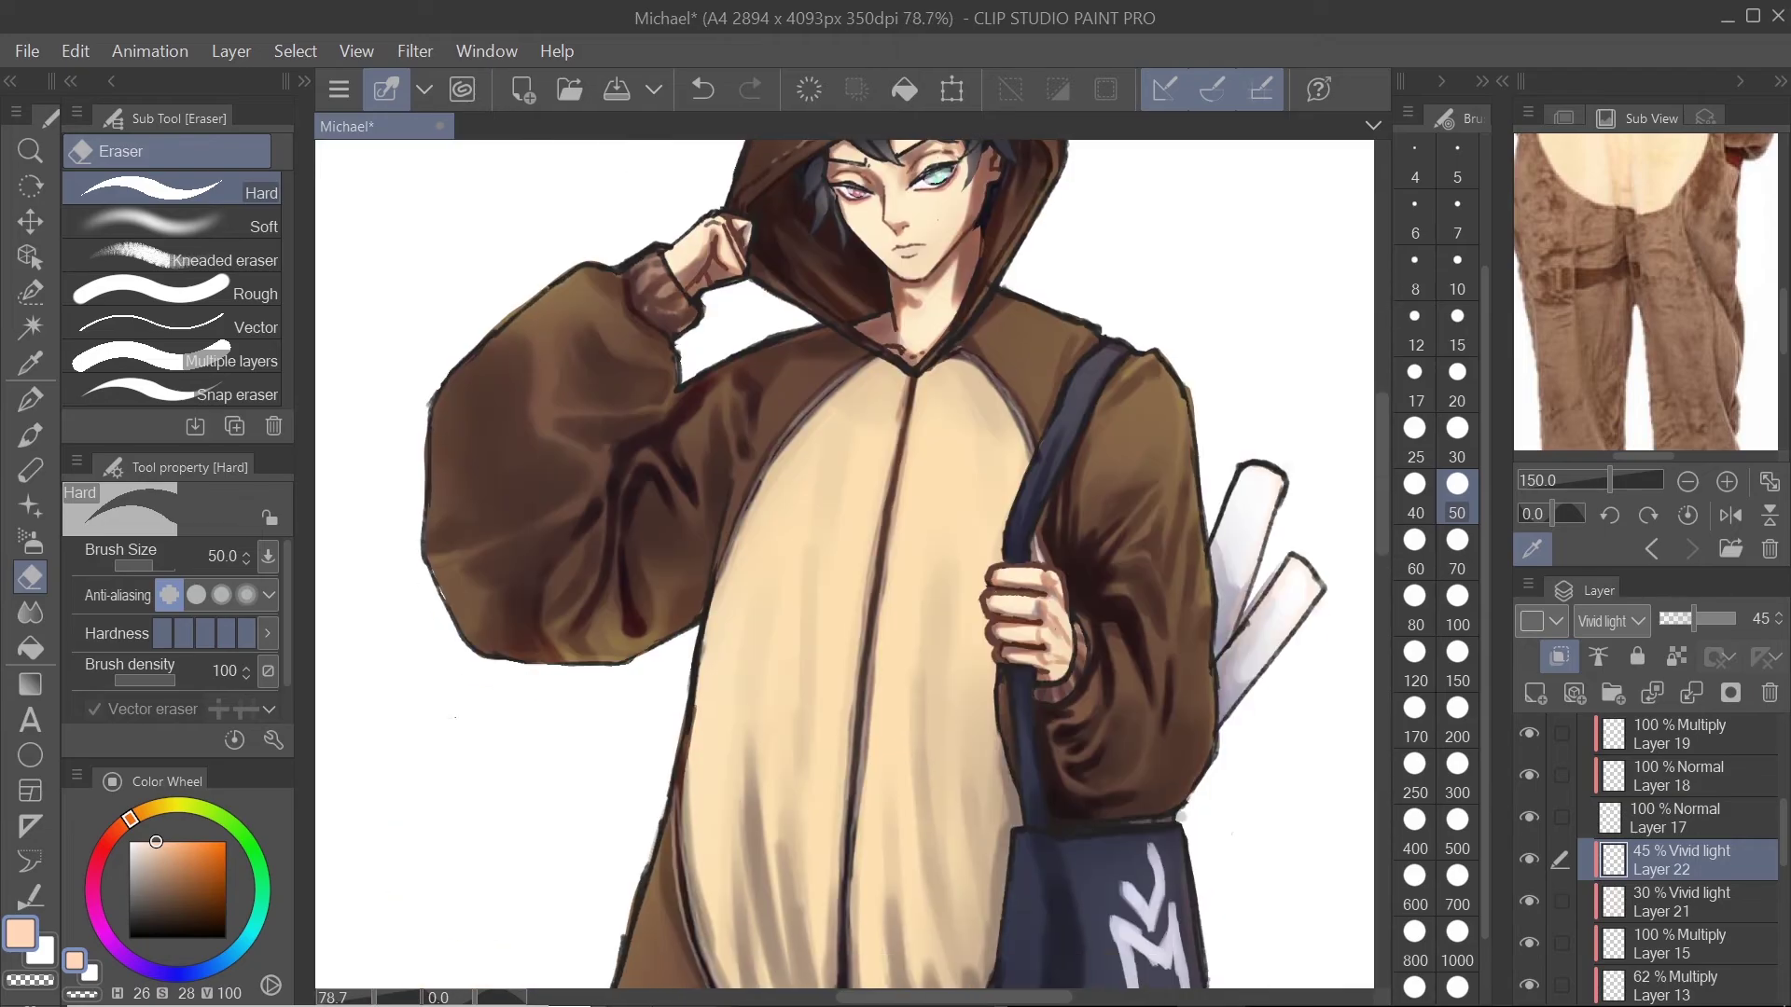
Step: Add a clipped Normal layer above Layer 15 and choose light blue (H 221, S 28, V 100) for the Transparent watercolor brush
left_click_drag(918, 466, 909, 616)
left_click(1534, 693)
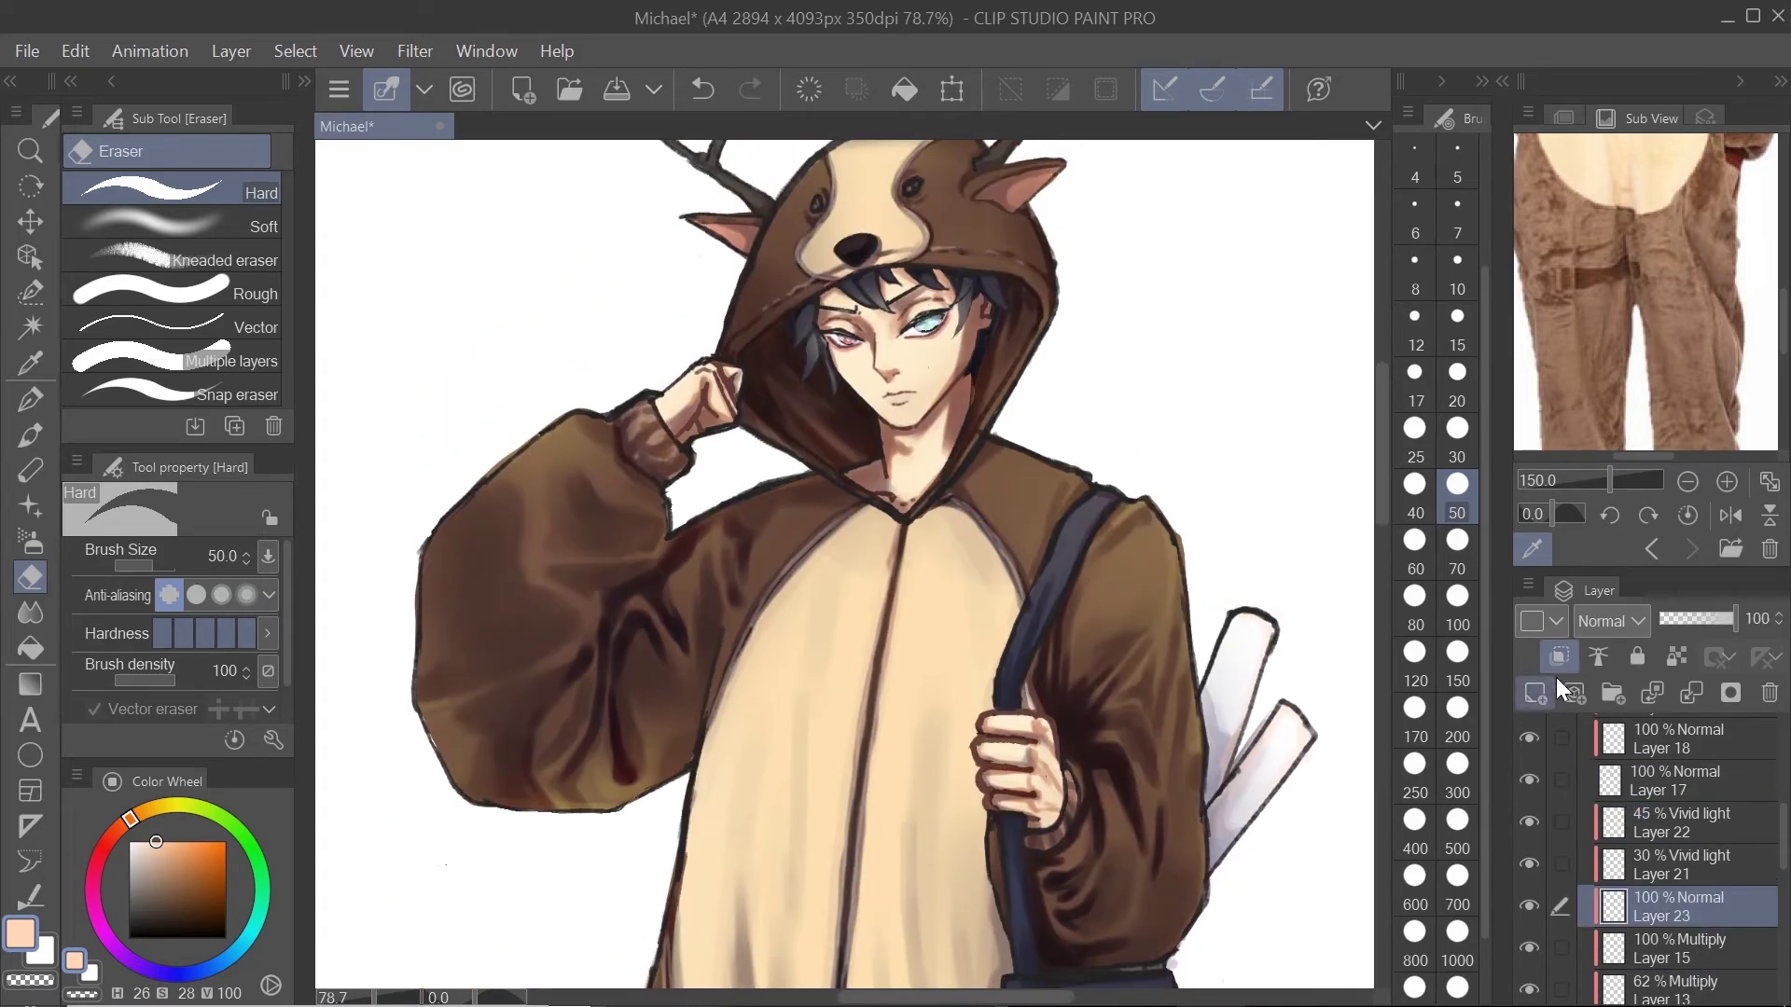
left_click(185, 973)
left_click(205, 970)
key("b")
scroll(776, 653, "up", 4)
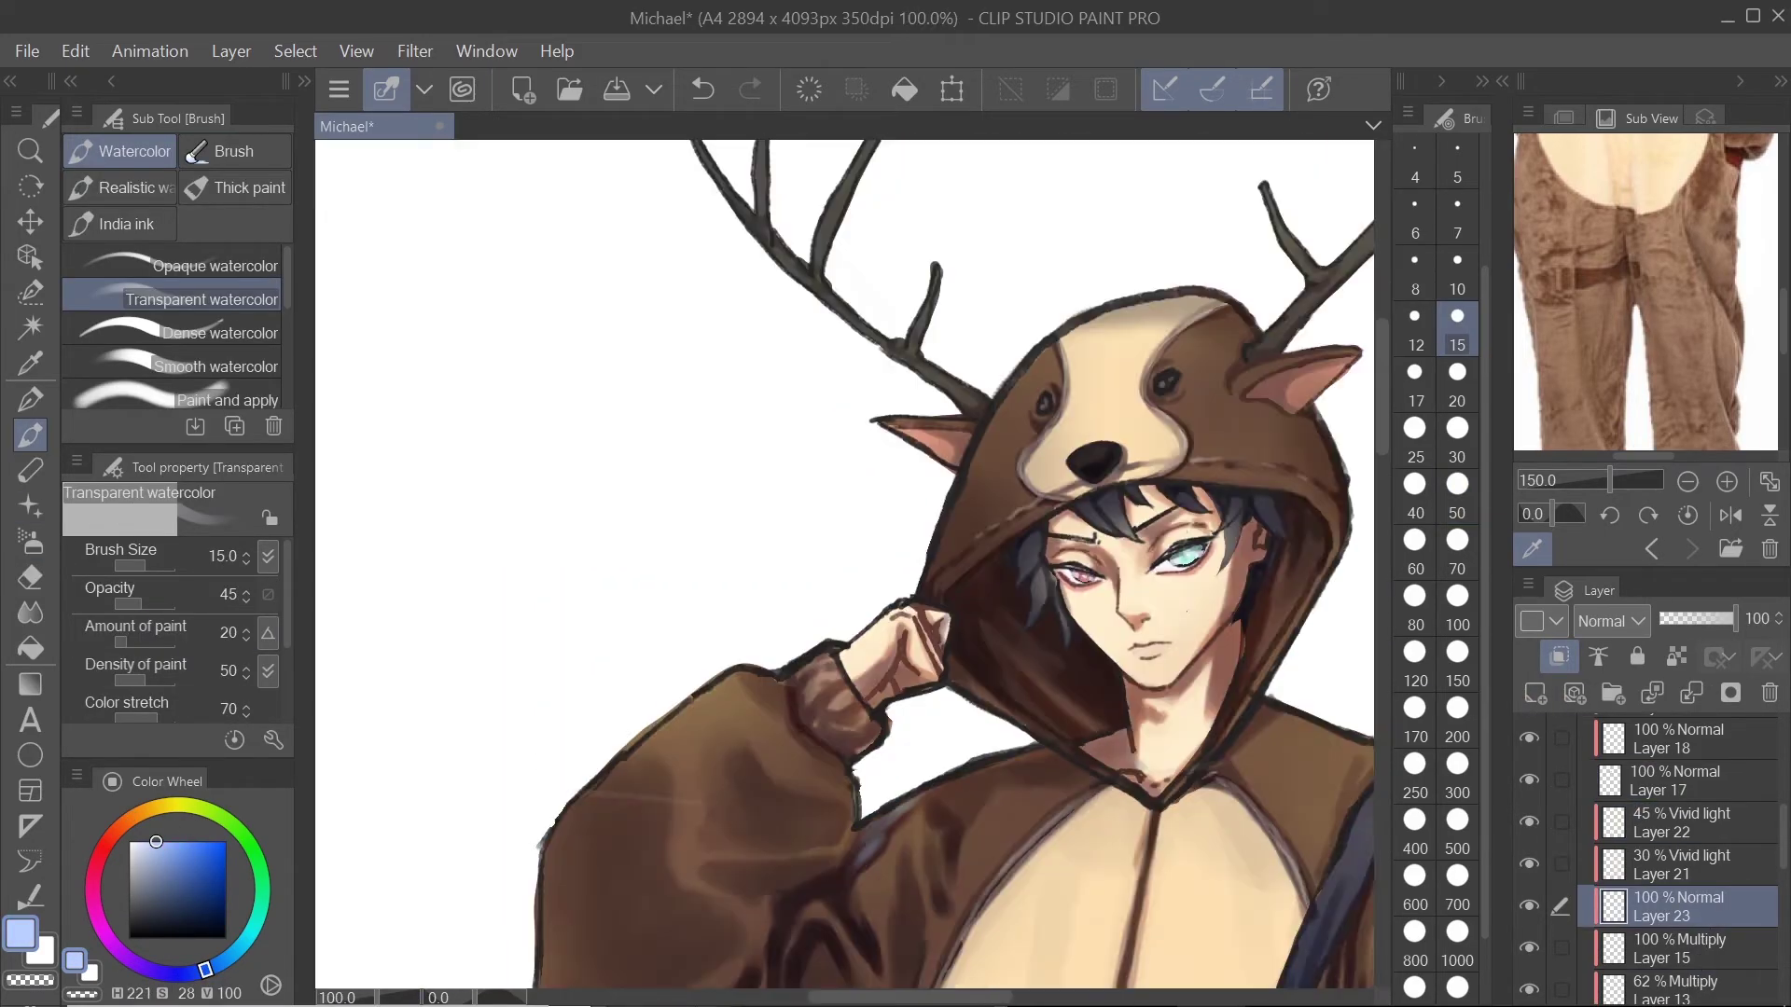
Step: Paint light blue reflected light on the raised sleeve's inner fold and wrist cuff, enlarging the brush from 15 to 30
left_click_drag(775, 802, 769, 854)
left_click_drag(770, 793, 921, 659)
key("bracketright")
key("bracketright")
key("bracketright")
key("bracketright")
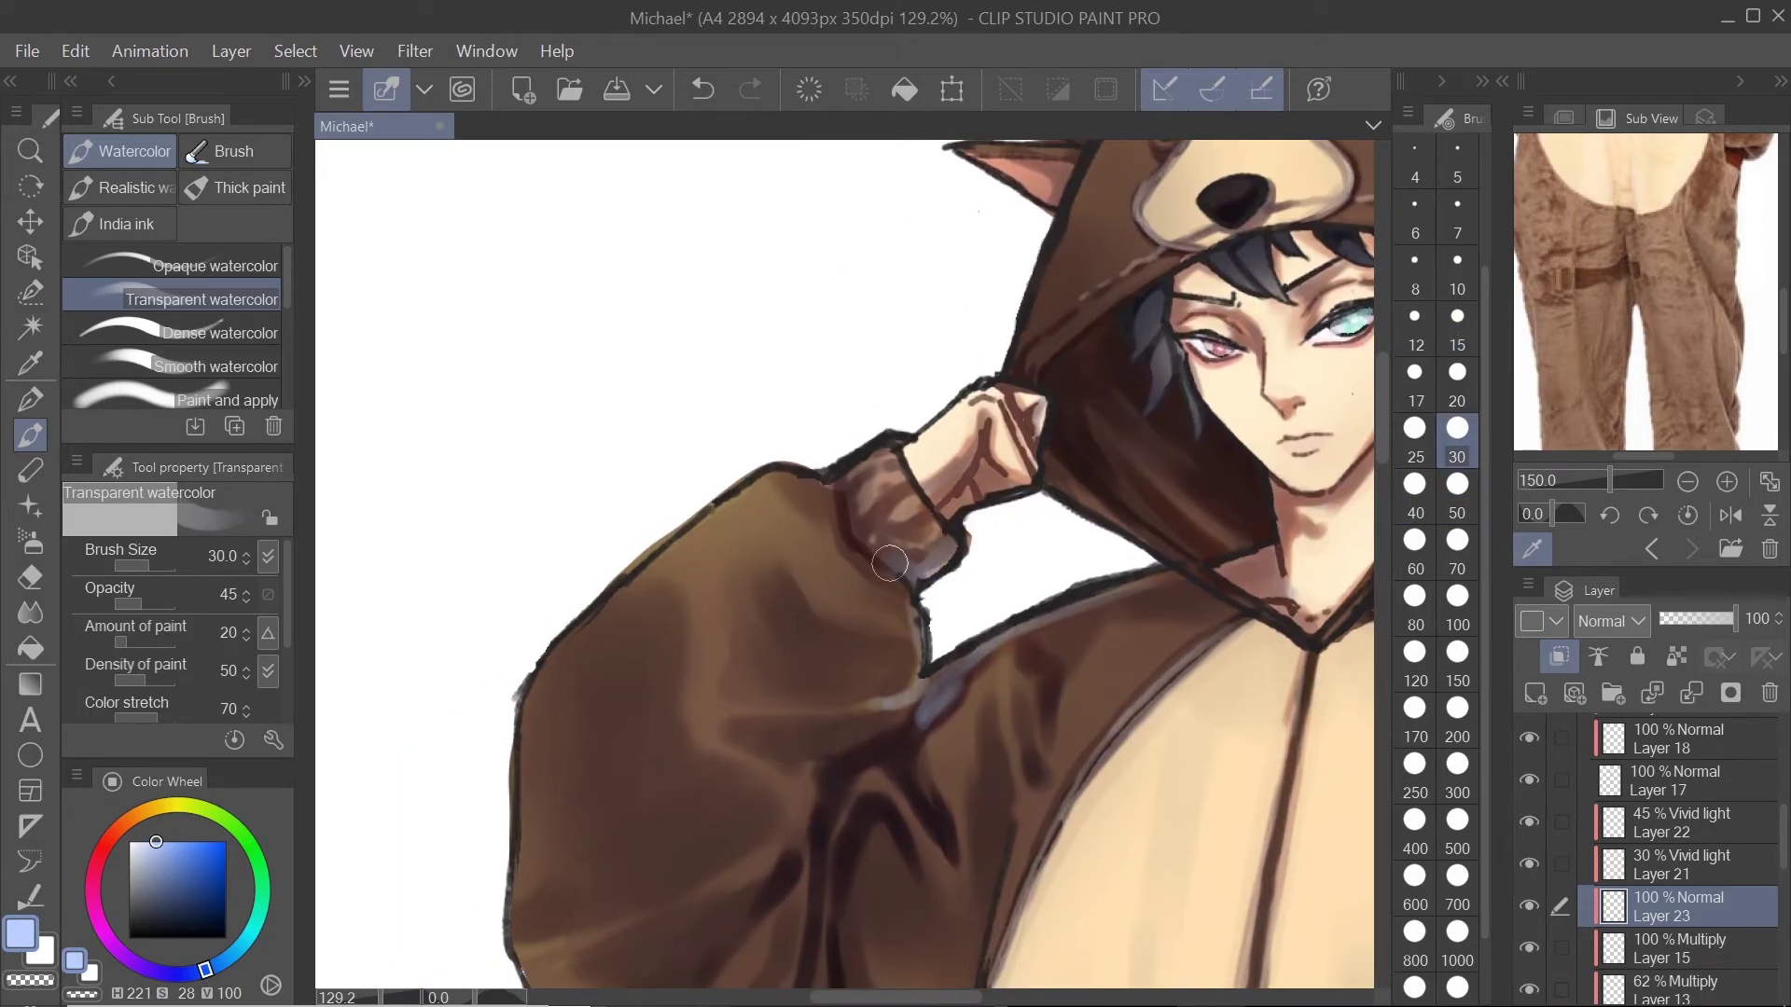
scroll(951, 611, "down", 3)
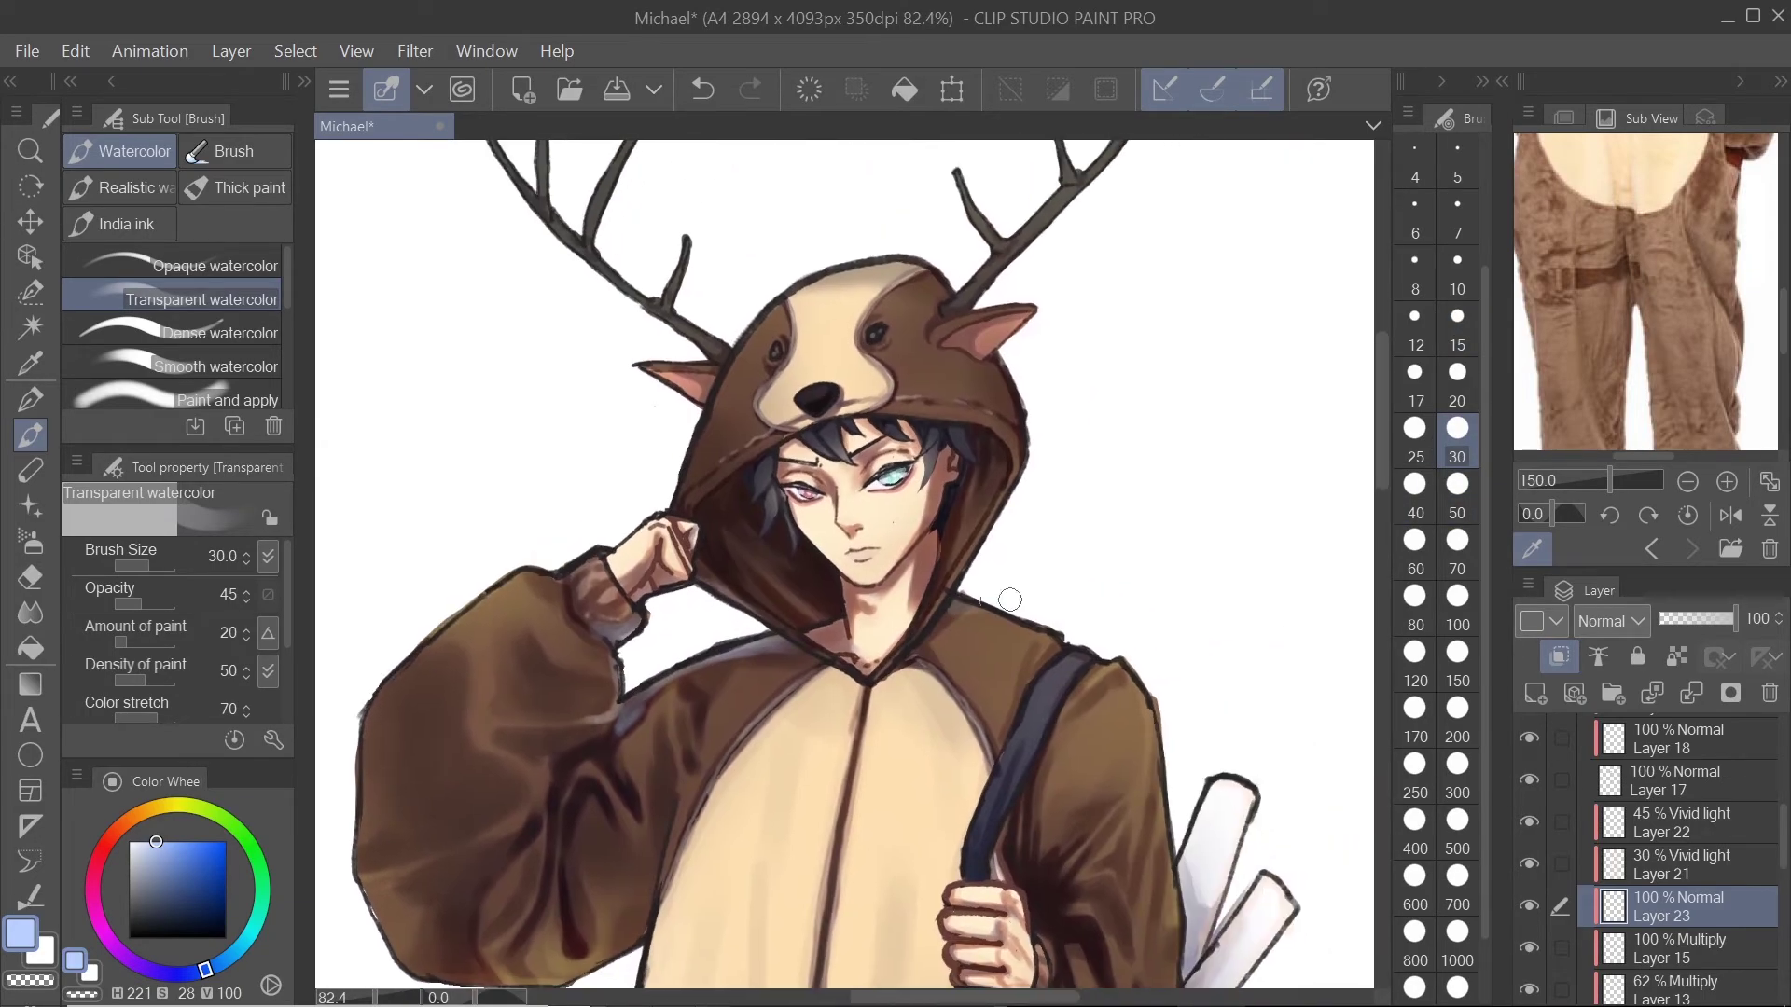
Step: Paint light blue reflected light along the neckline and shoulder on Layer 23 with the brush reduced to size 20
mouse_move(917, 640)
left_mouse_down()
mouse_move(844, 564)
mouse_move(935, 648)
left_mouse_up()
key("bracketleft")
key("bracketleft")
left_click_drag(1272, 754, 1158, 654)
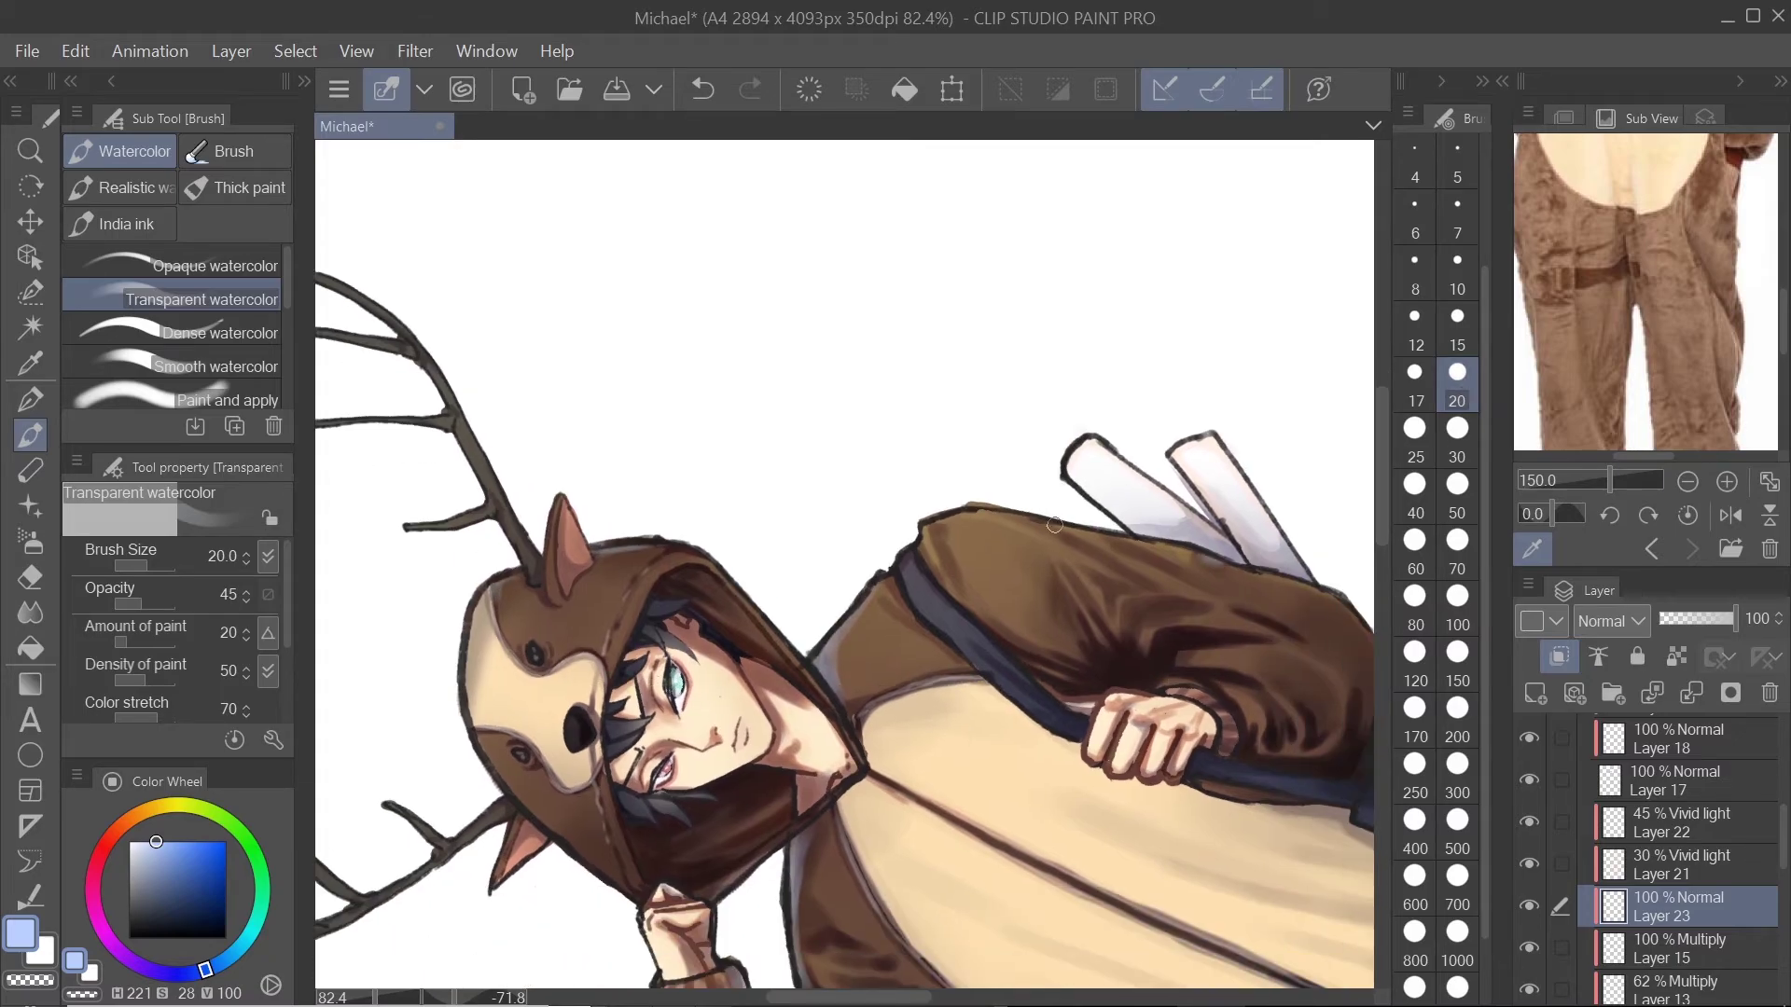
left_click_drag(986, 515, 997, 762)
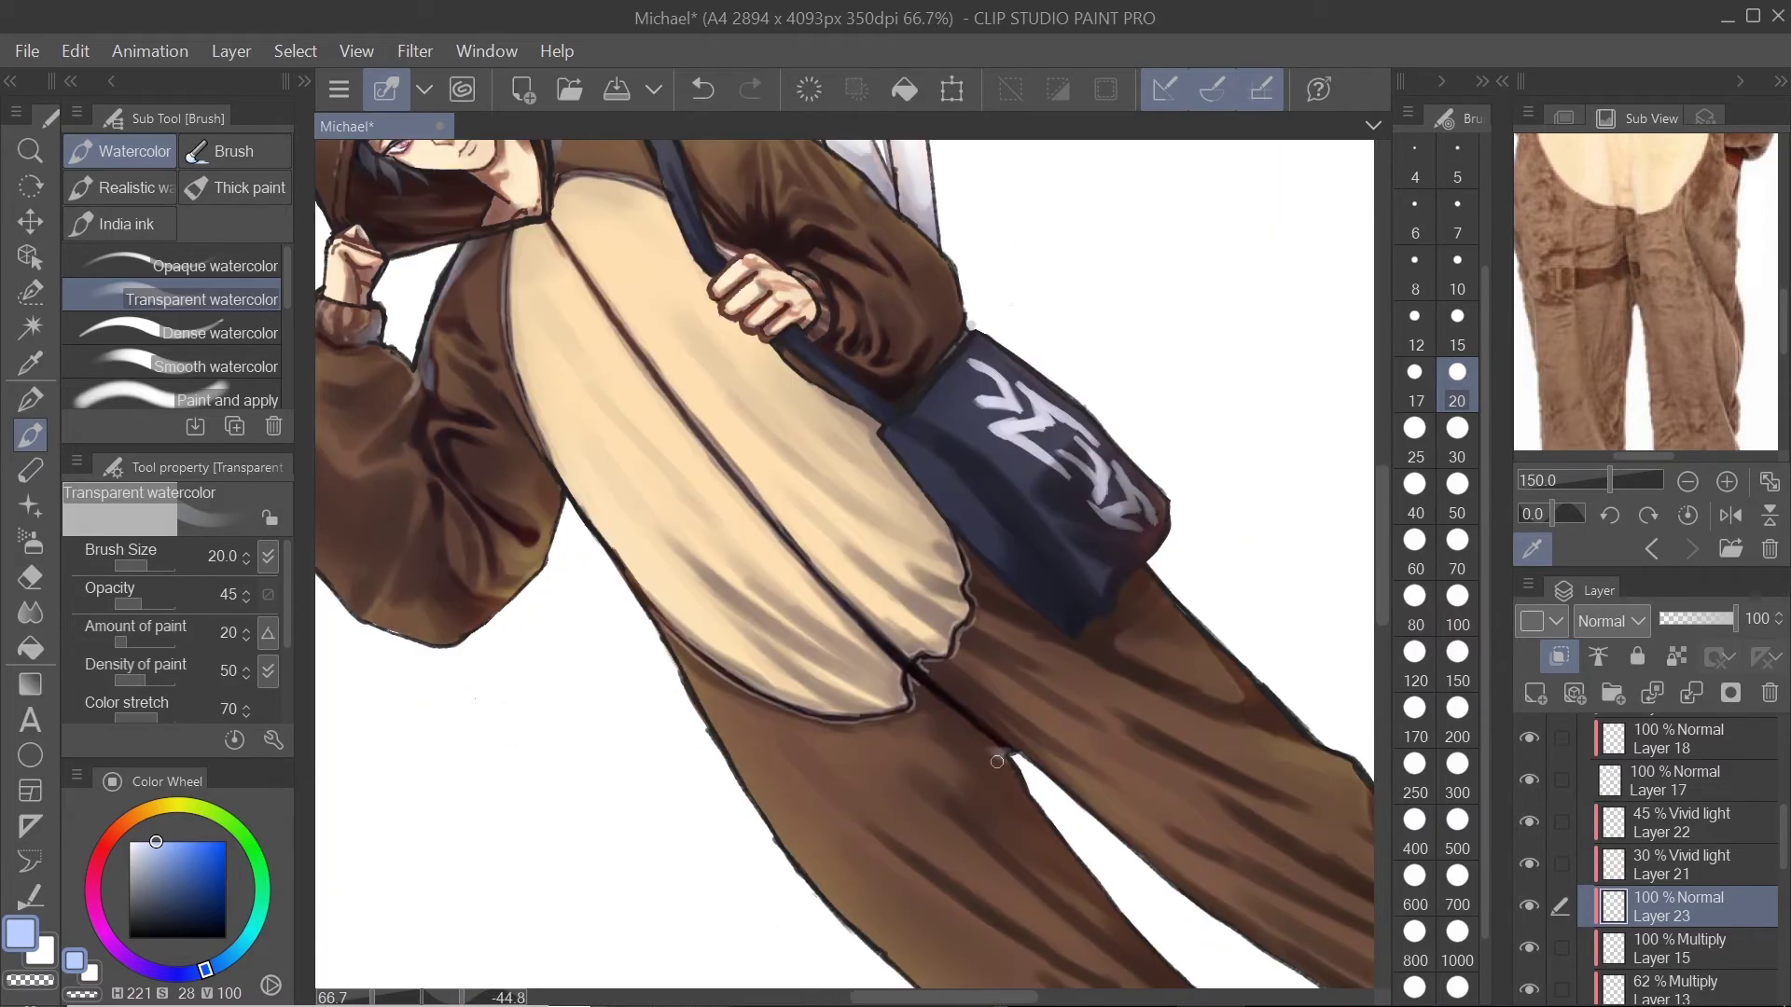
Step: Paint light blue reflected light along the inner trouser leg with the Transparent watercolor brush enlarged to size 50
mouse_move(1076, 851)
left_mouse_down()
mouse_move(837, 553)
mouse_move(894, 667)
left_mouse_up()
scroll(844, 653, "down", 3)
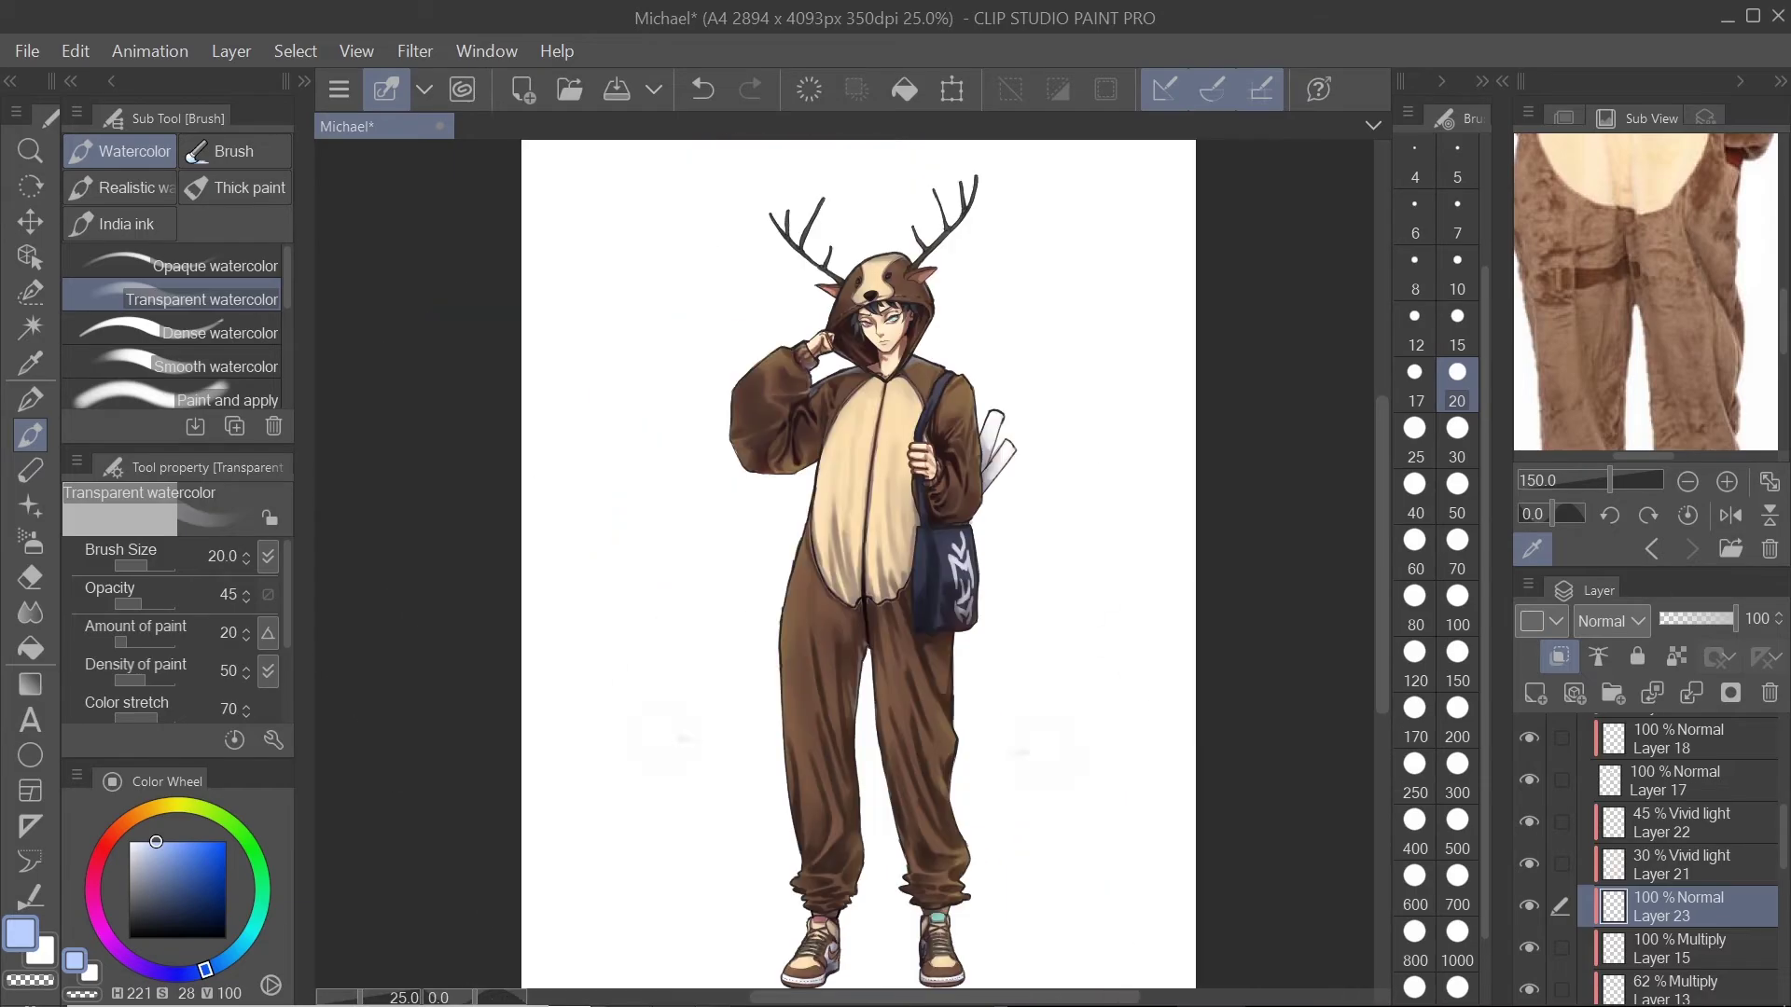
scroll(812, 867, "up", 2)
key("bracketright")
key("bracketright")
key("bracketright")
key("bracketright")
left_click_drag(892, 597, 894, 650)
Step: Add fine light blue reflections to the trouser cuffs and shoes with the brush reduced to size 15
scroll(866, 458, "up", 4)
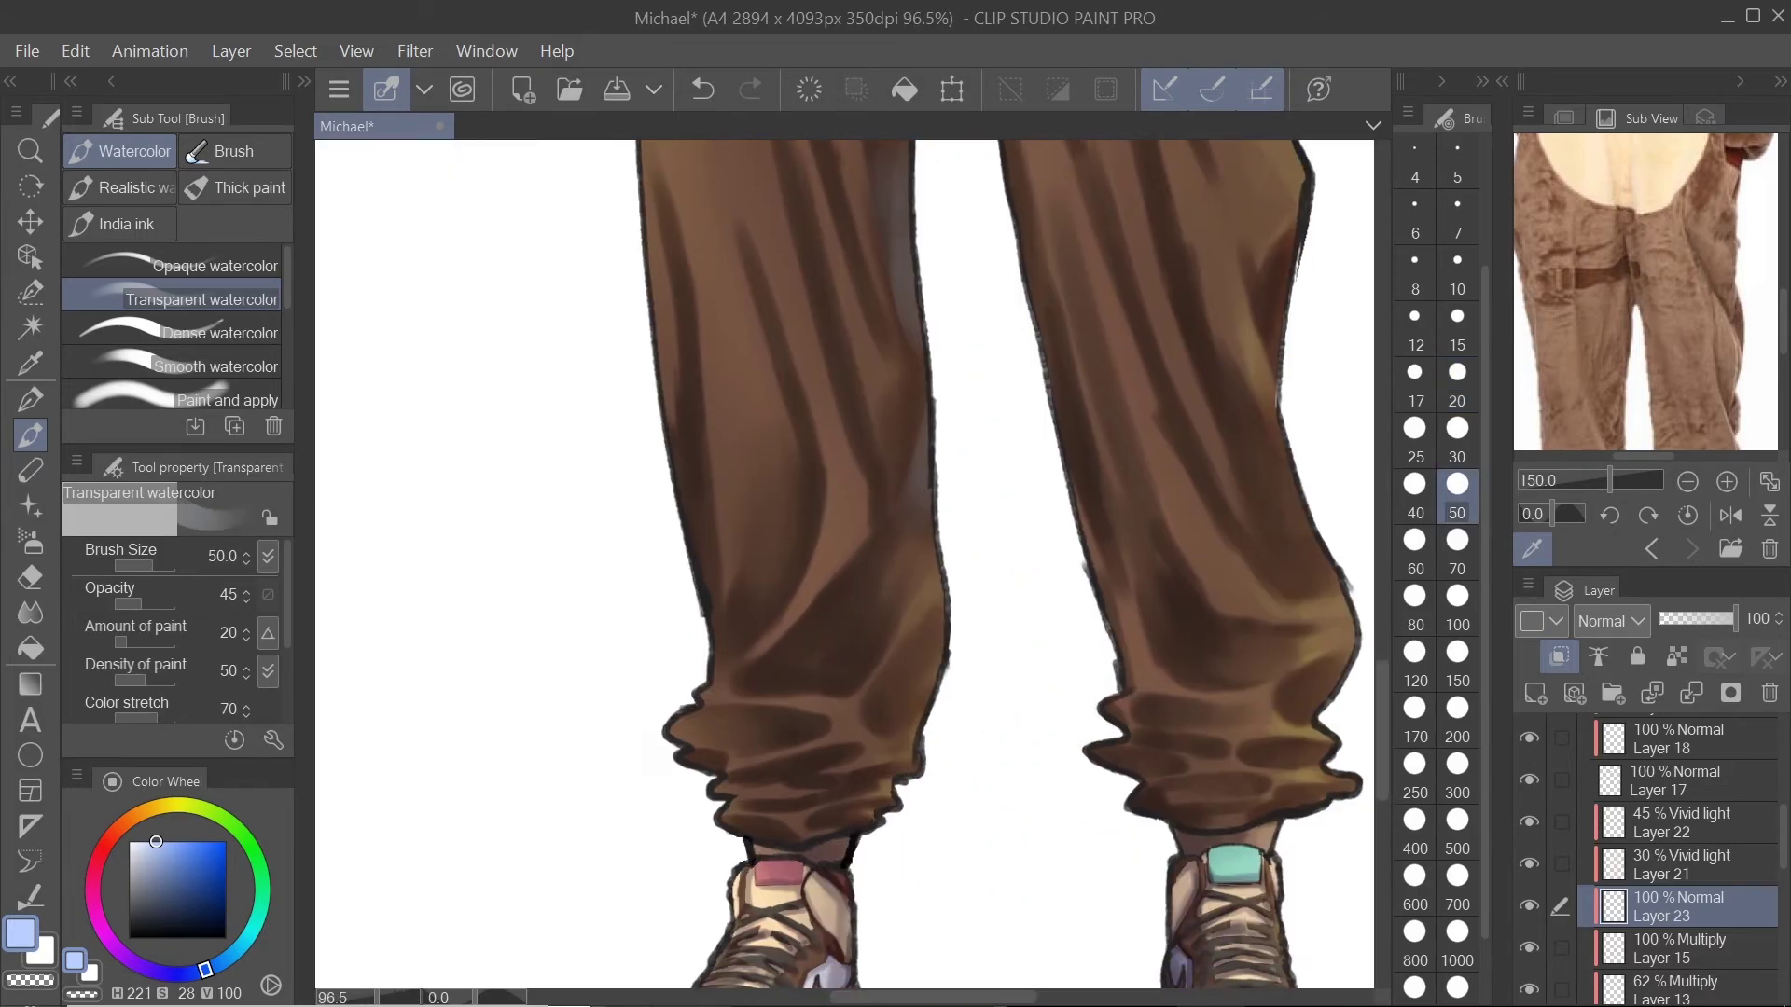
key("bracketleft")
key("bracketleft")
key("bracketleft")
key("bracketleft")
key("bracketleft")
key("bracketleft")
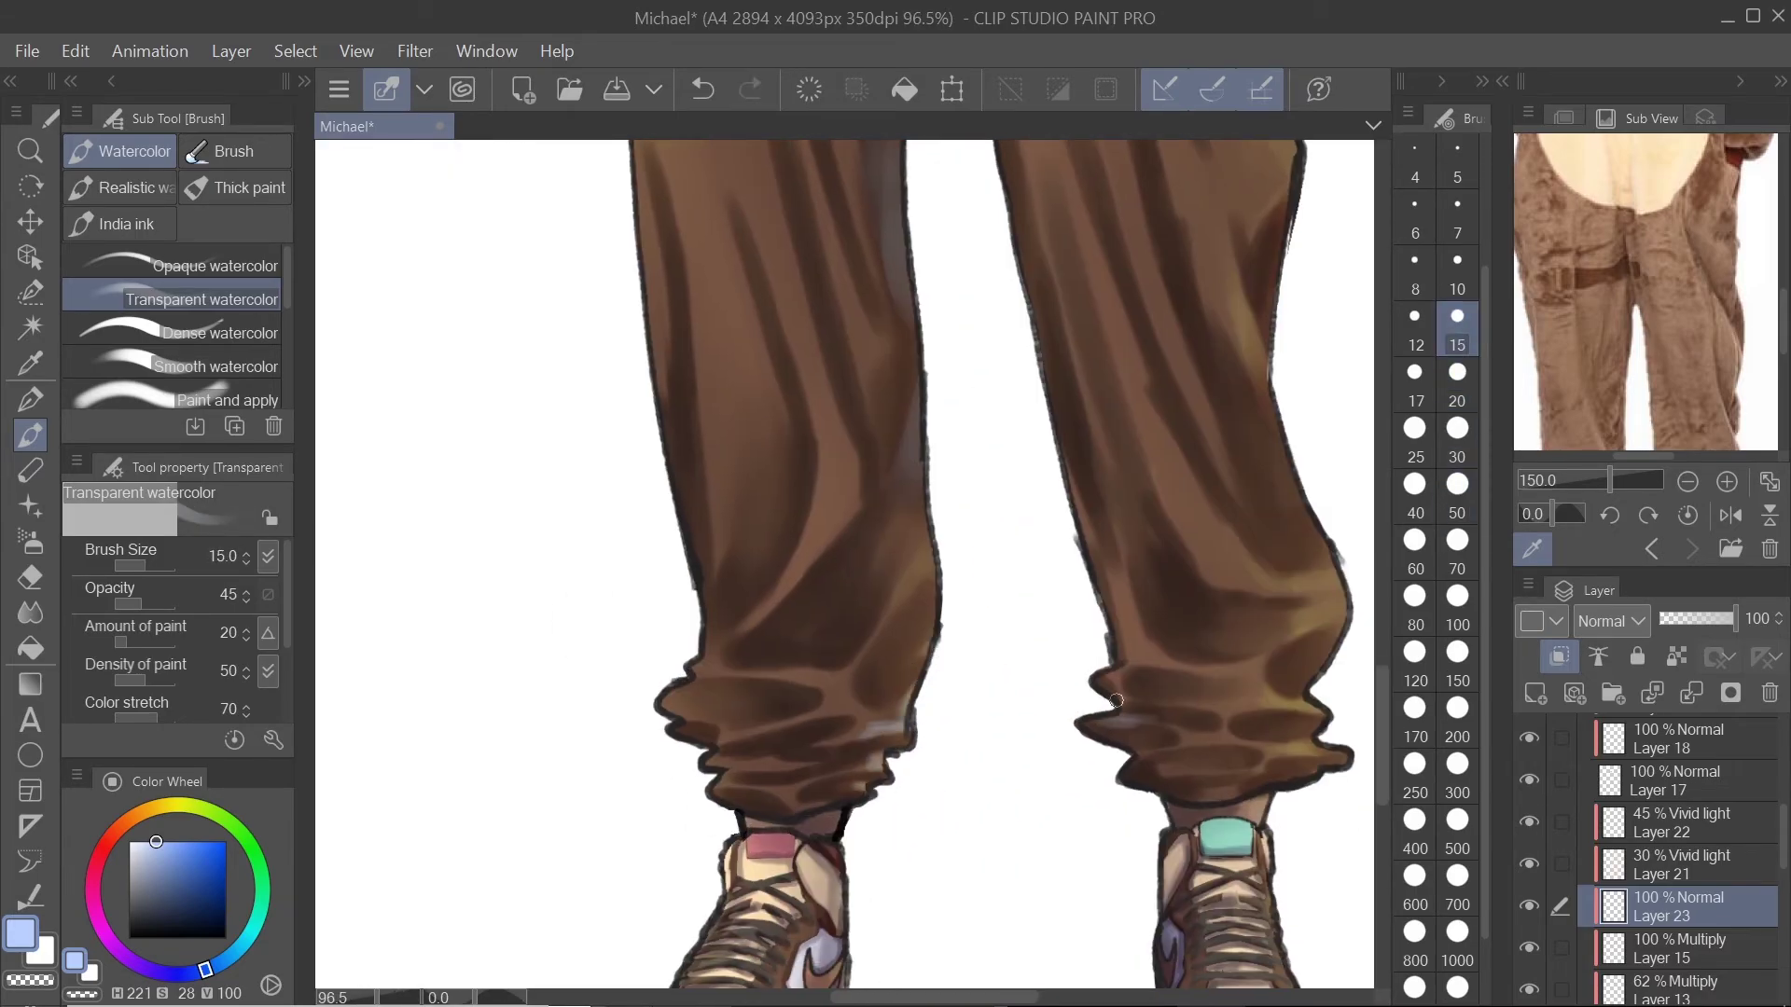
left_click_drag(835, 809, 924, 590)
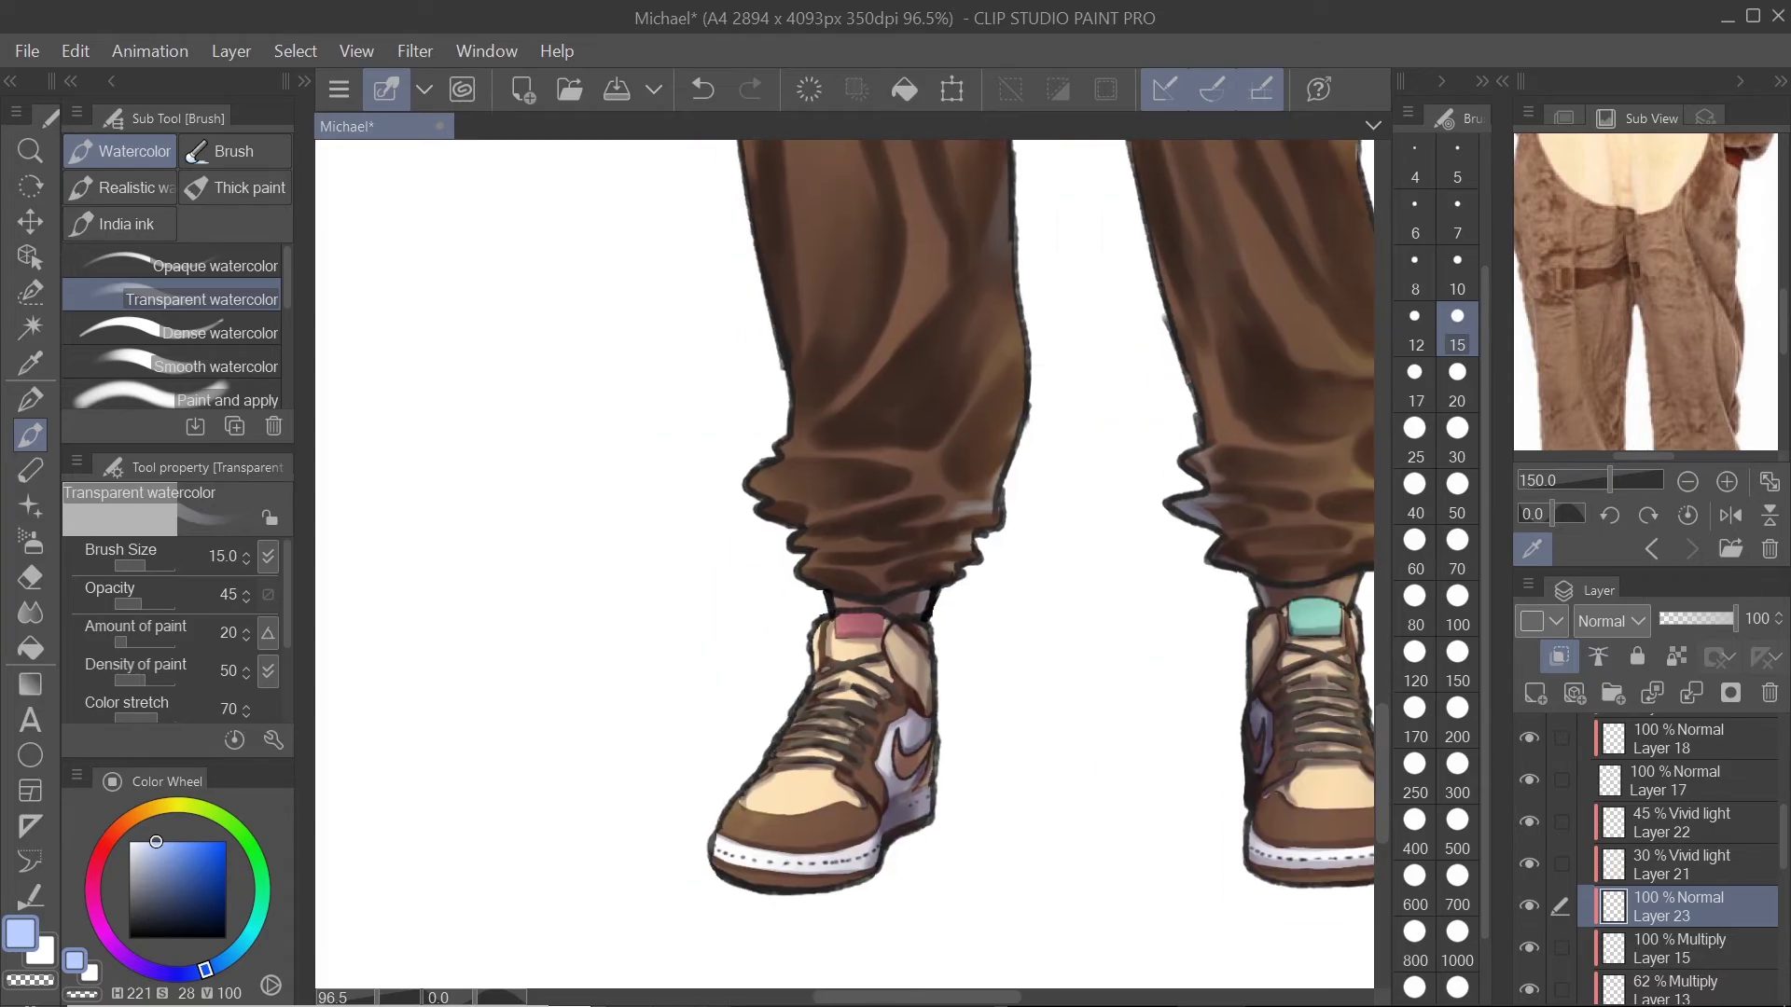
left_click_drag(916, 837, 669, 911)
scroll(1000, 730, "up", 1)
Step: Extend the light blue reflected light along the trouser legs' edges with the brush enlarged to size 30
scroll(994, 895, "down", 3)
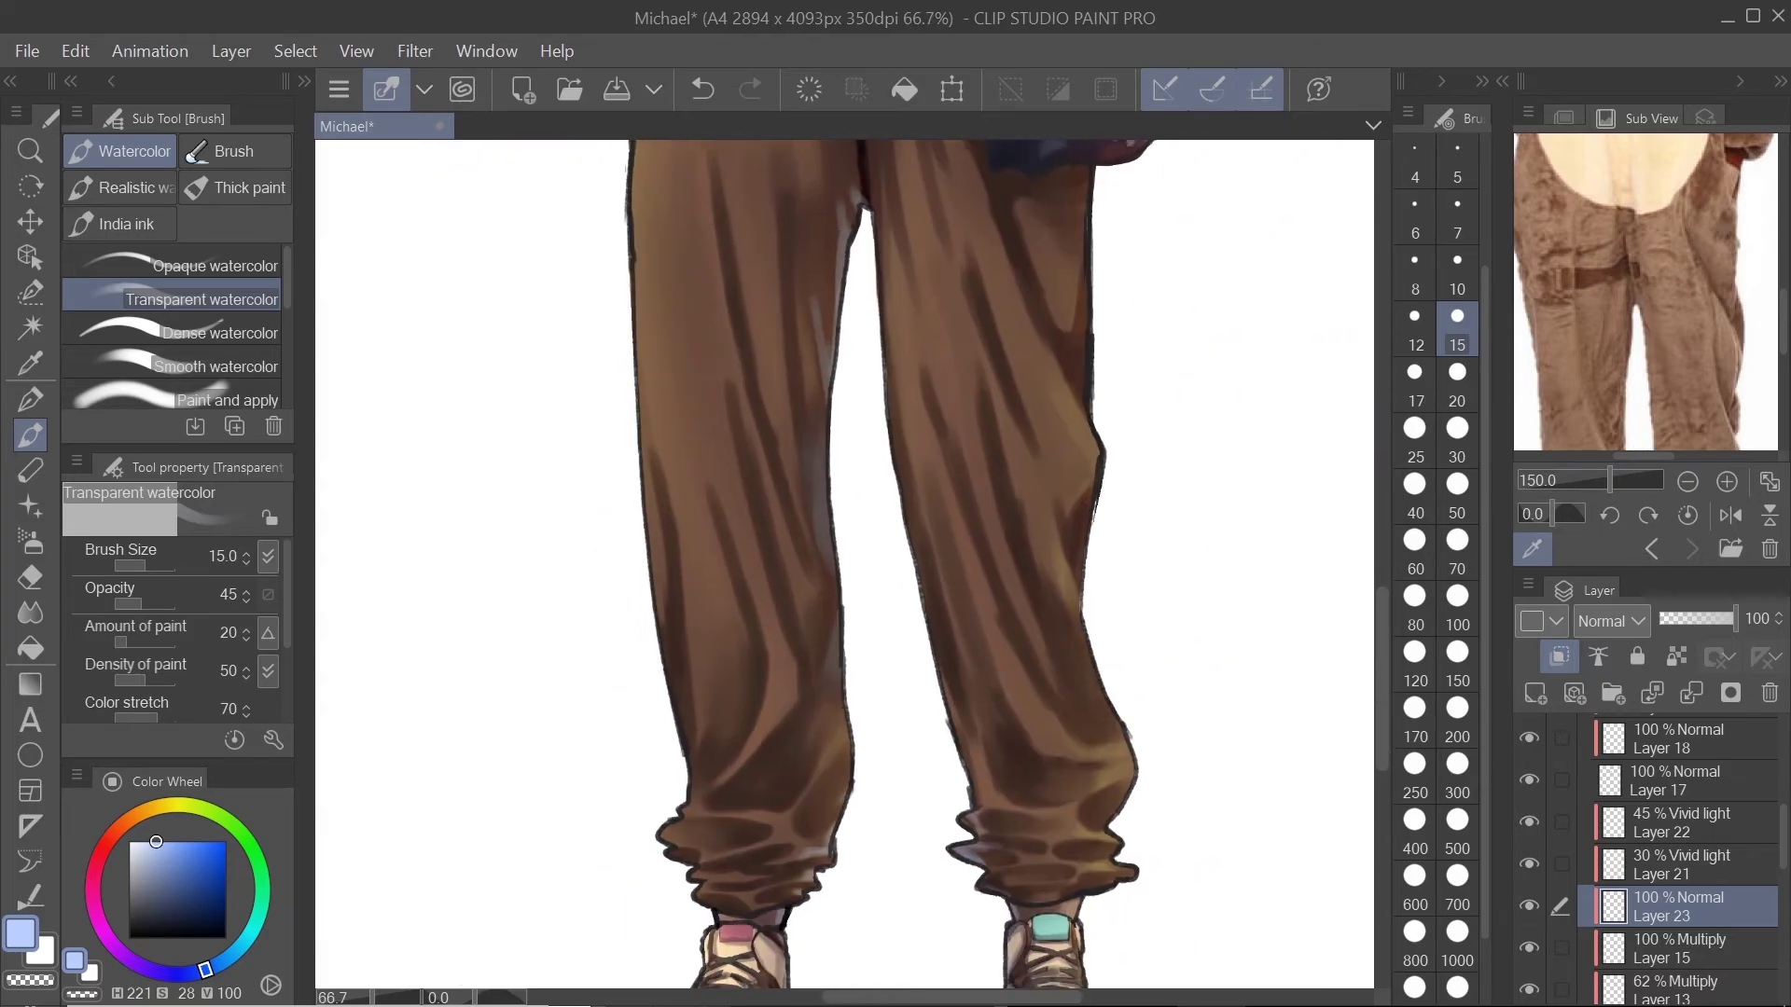
key("bracketright")
key("bracketright")
key("bracketright")
key("bracketright")
left_click_drag(1084, 651, 1037, 676)
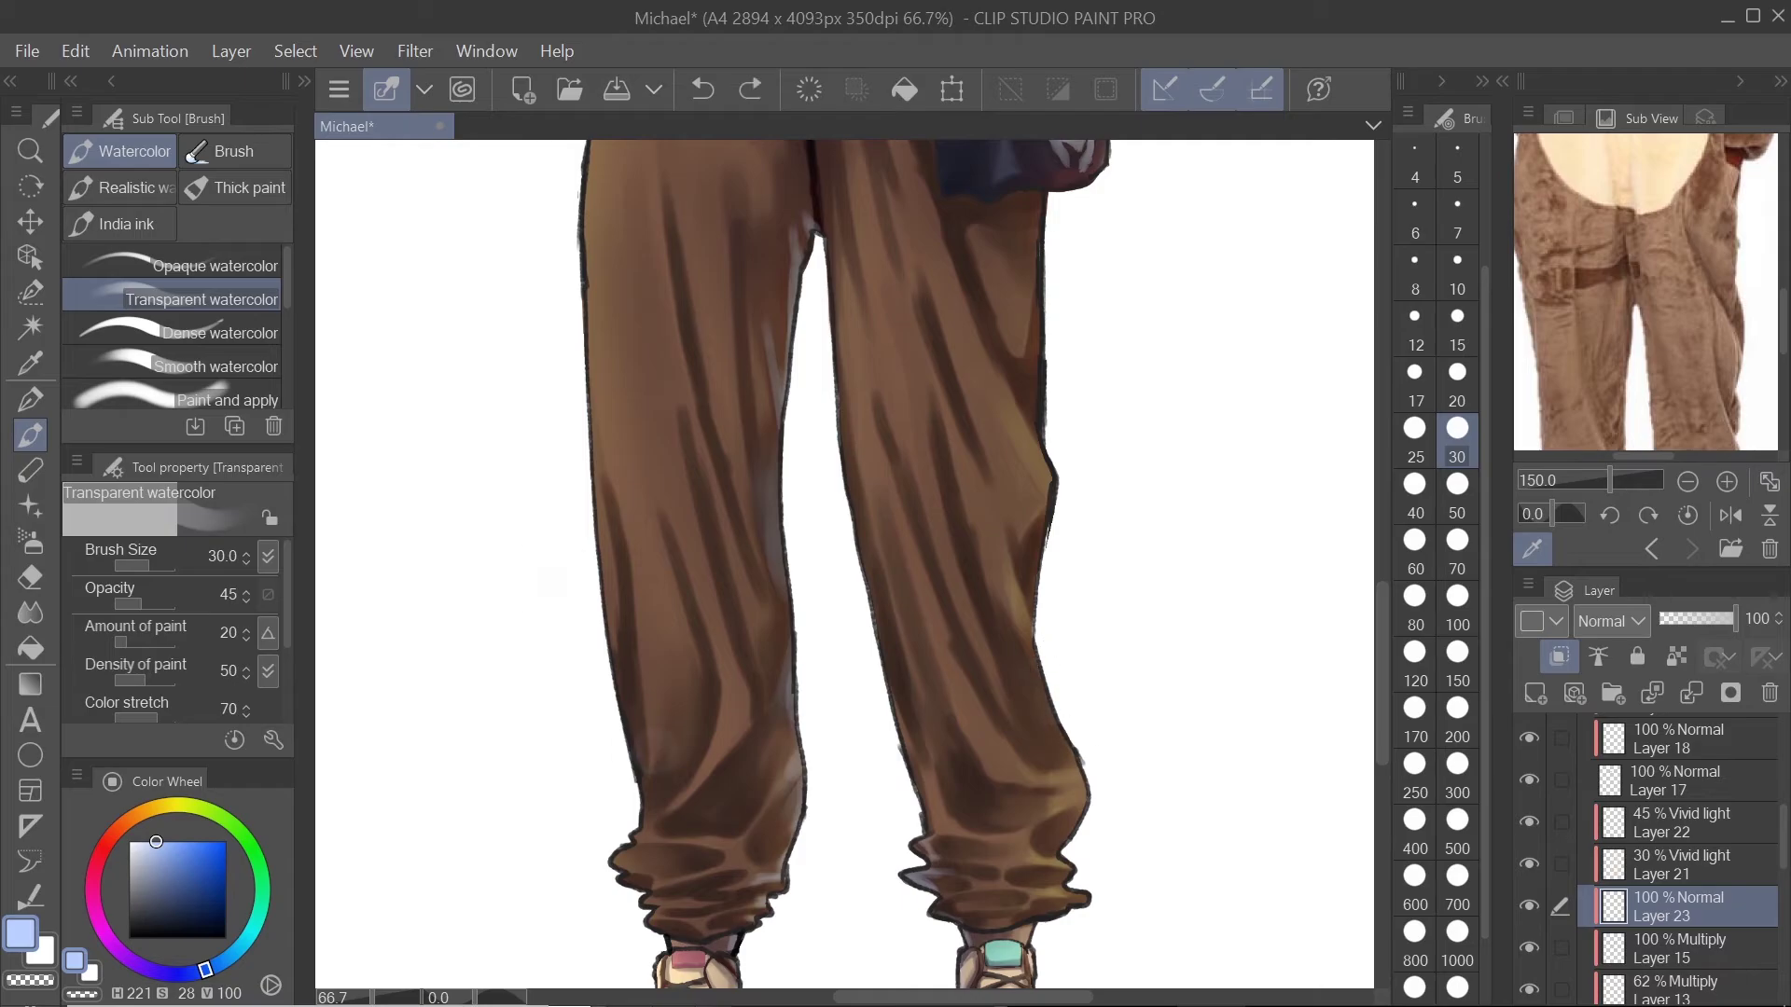
Step: Touch up the light blue reflected light on the raised sleeve and torso with Transparent watercolor at size 30
scroll(963, 716, "up", 5)
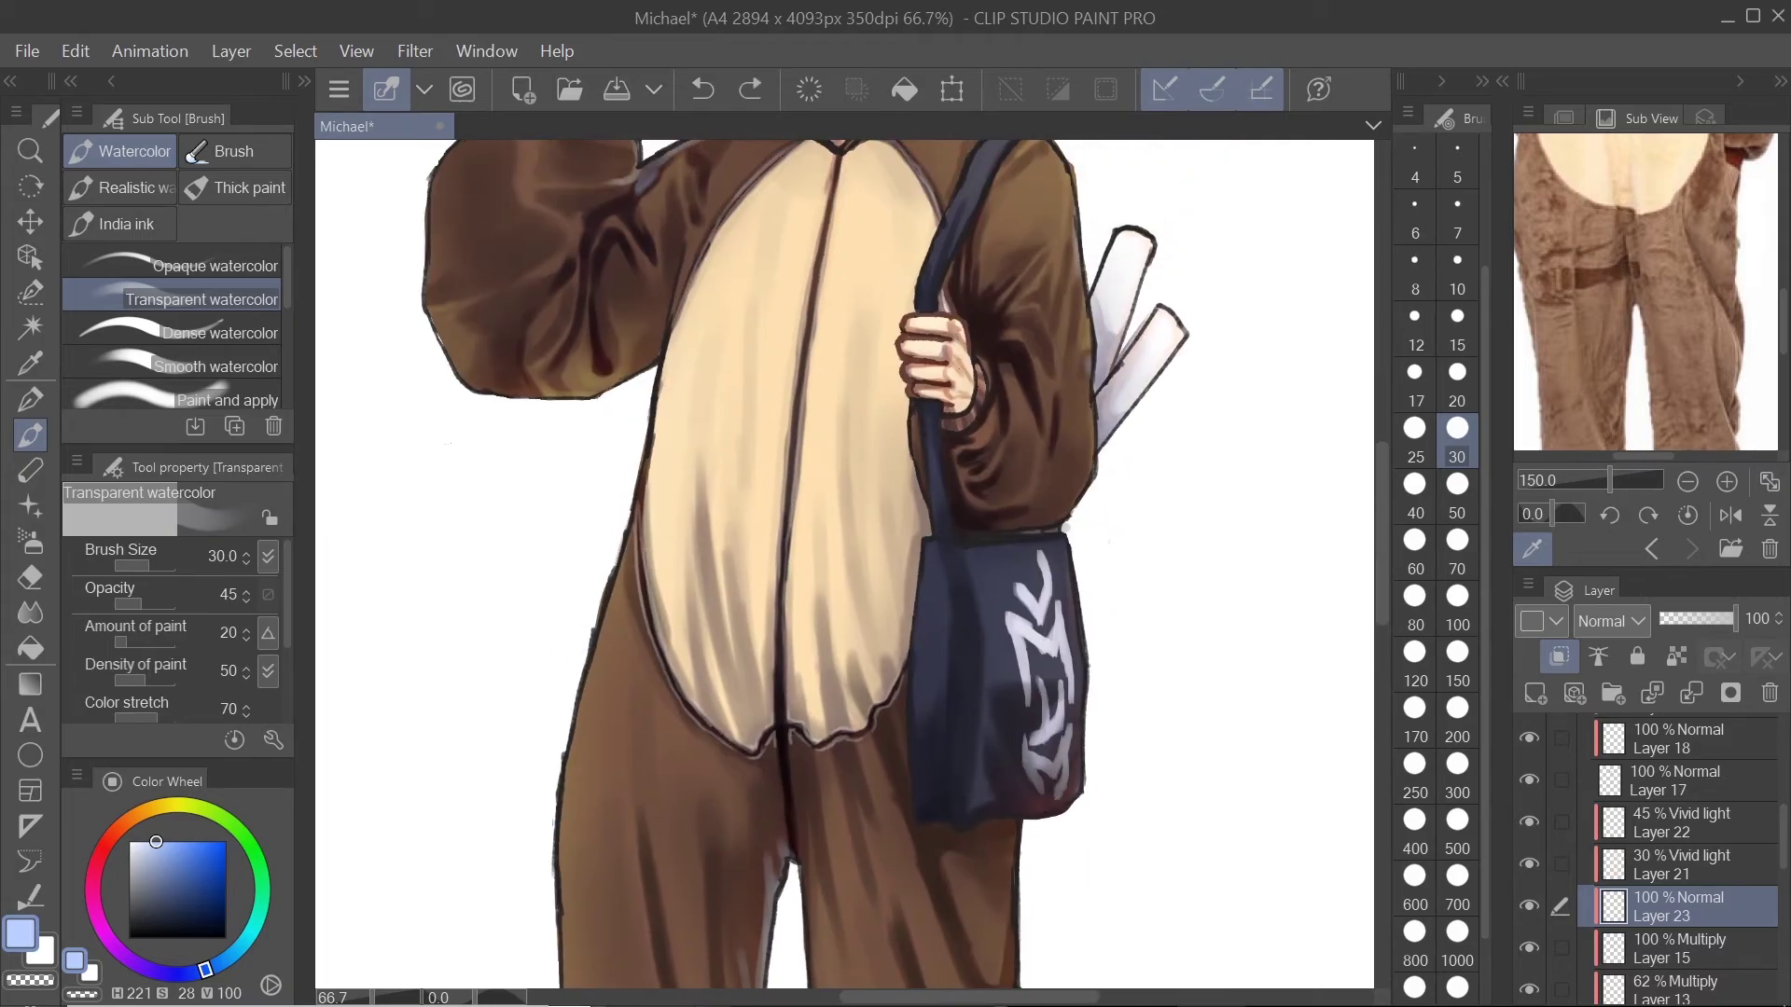
scroll(925, 730, "up", 5)
left_click(1113, 805)
scroll(898, 571, "down", 5)
scroll(898, 570, "up", 2)
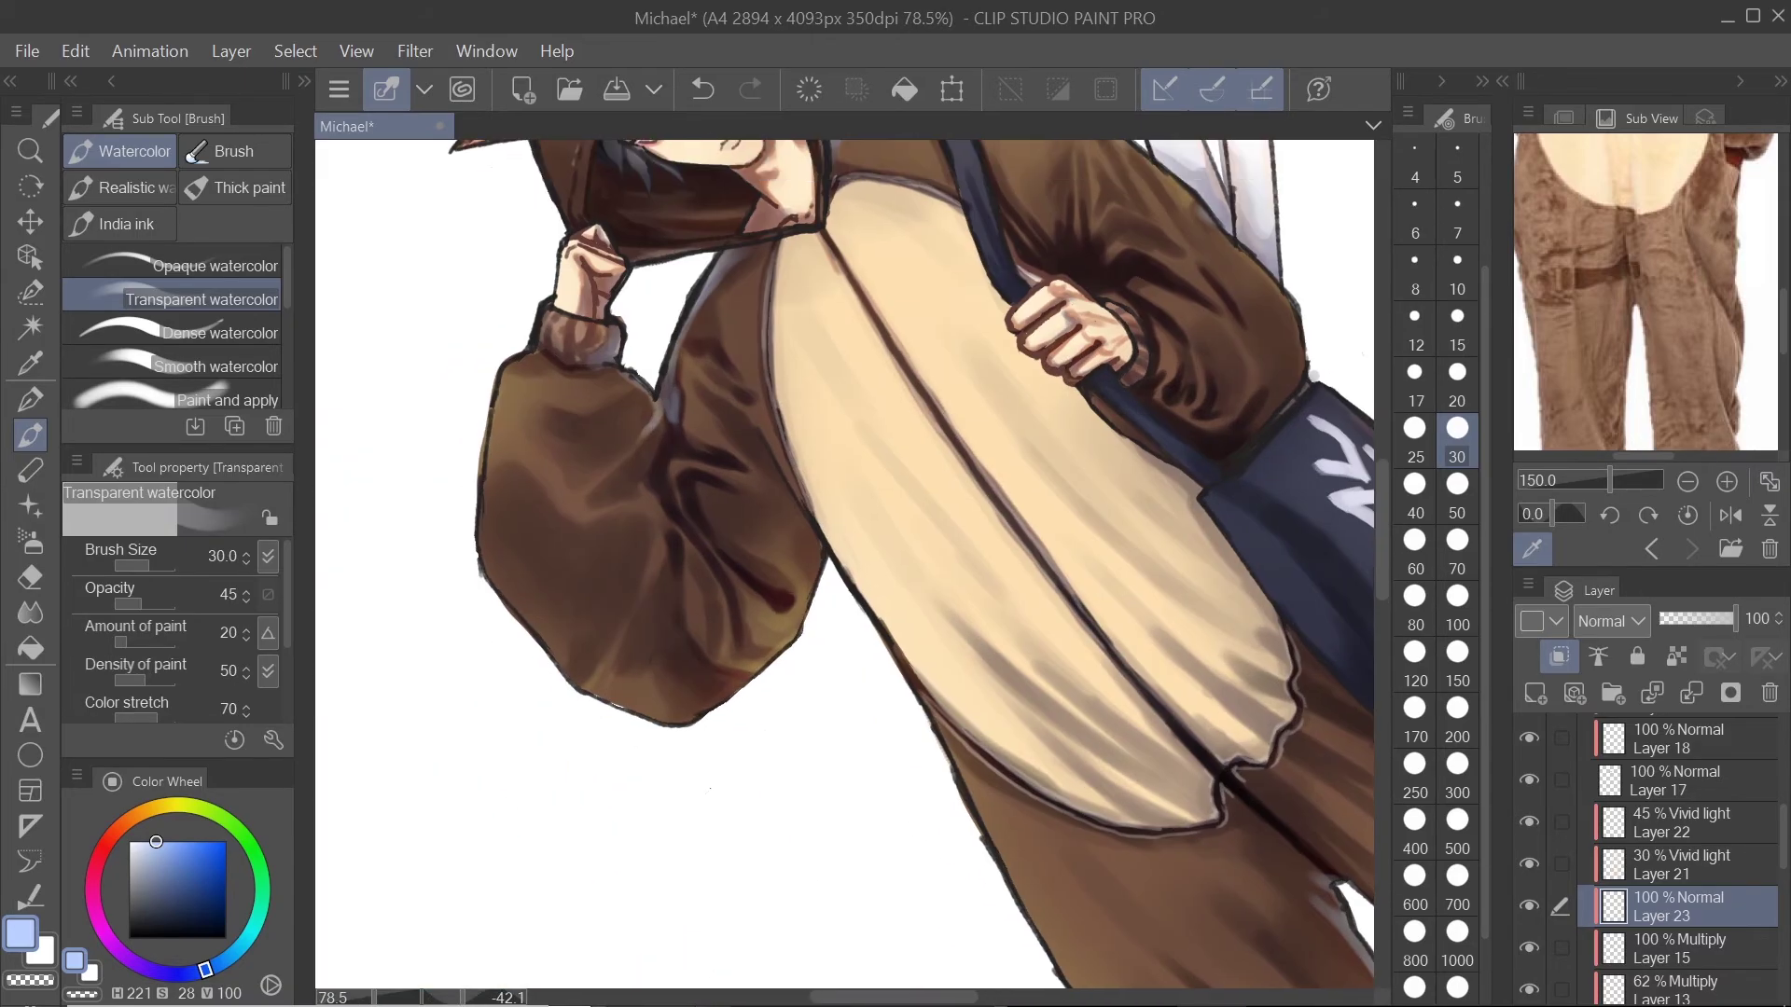
left_click_drag(748, 303, 827, 851)
scroll(827, 851, "down", 3)
scroll(860, 647, "up", 2)
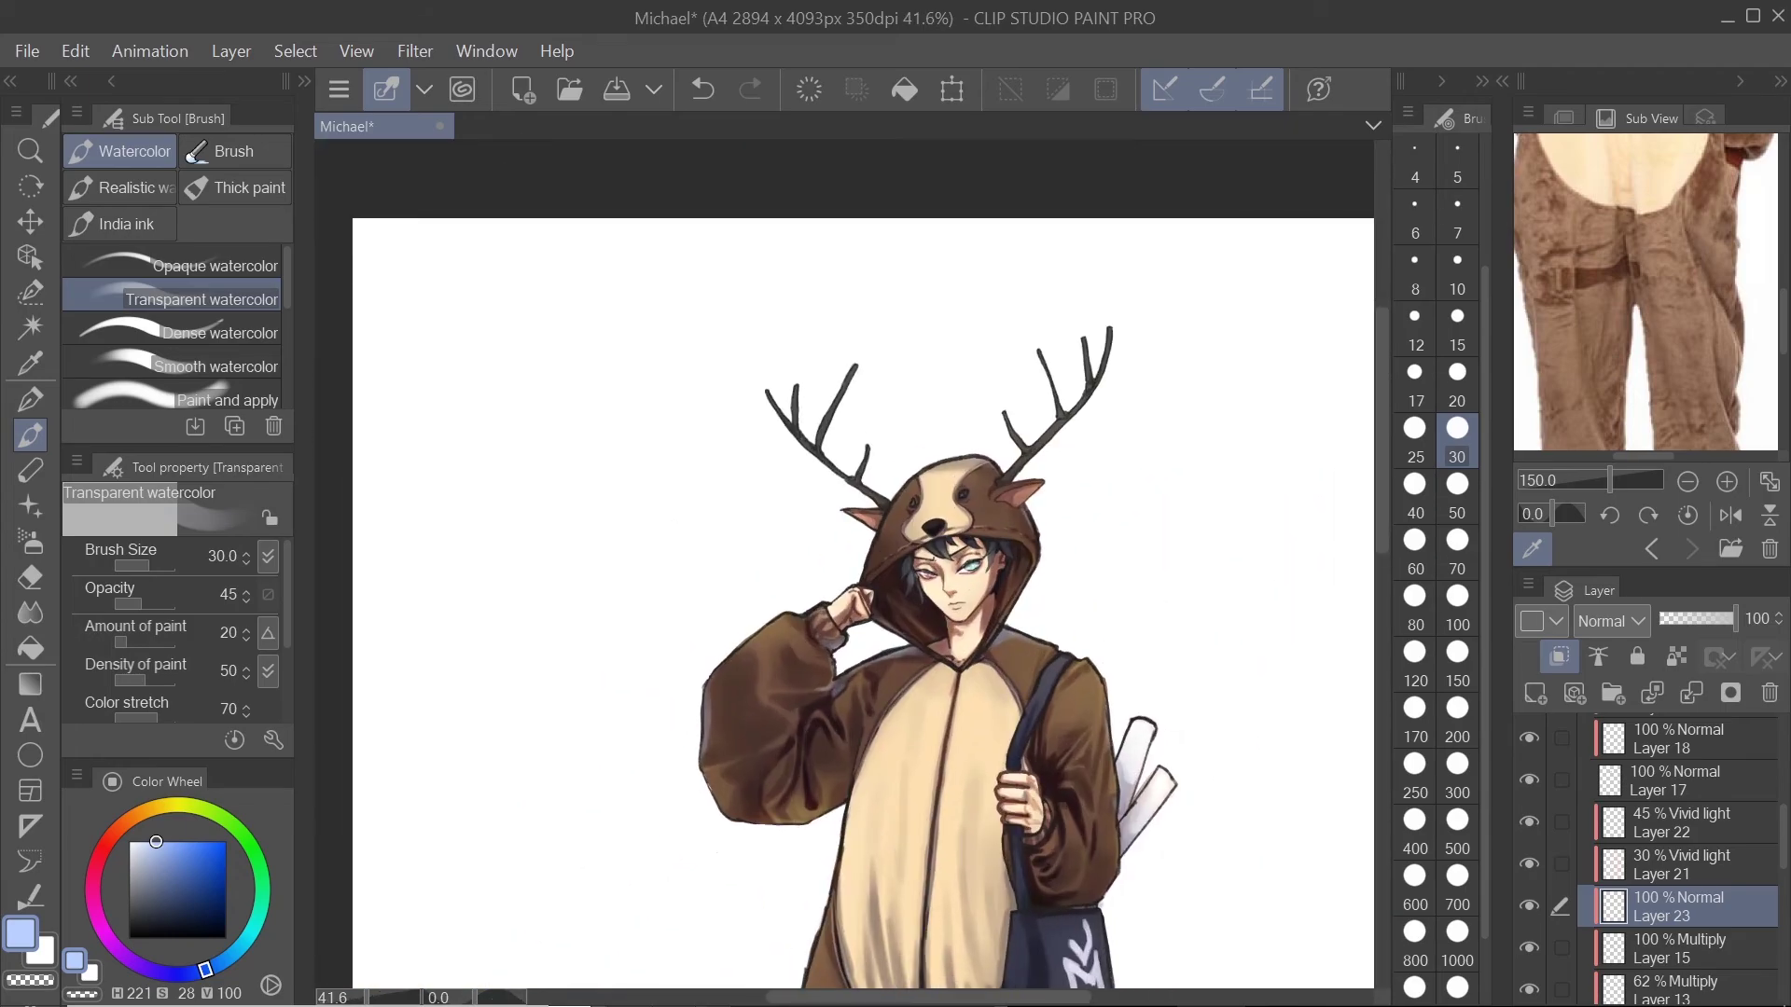
Step: Add a new layer above Layer 4, beneath the character, and set up the Soft airbrush with dark navy at size 300
left_click_drag(1124, 560, 1074, 252)
scroll(1074, 252, "down", 3)
scroll(1075, 251, "up", 1)
scroll(1063, 718, "down", 1)
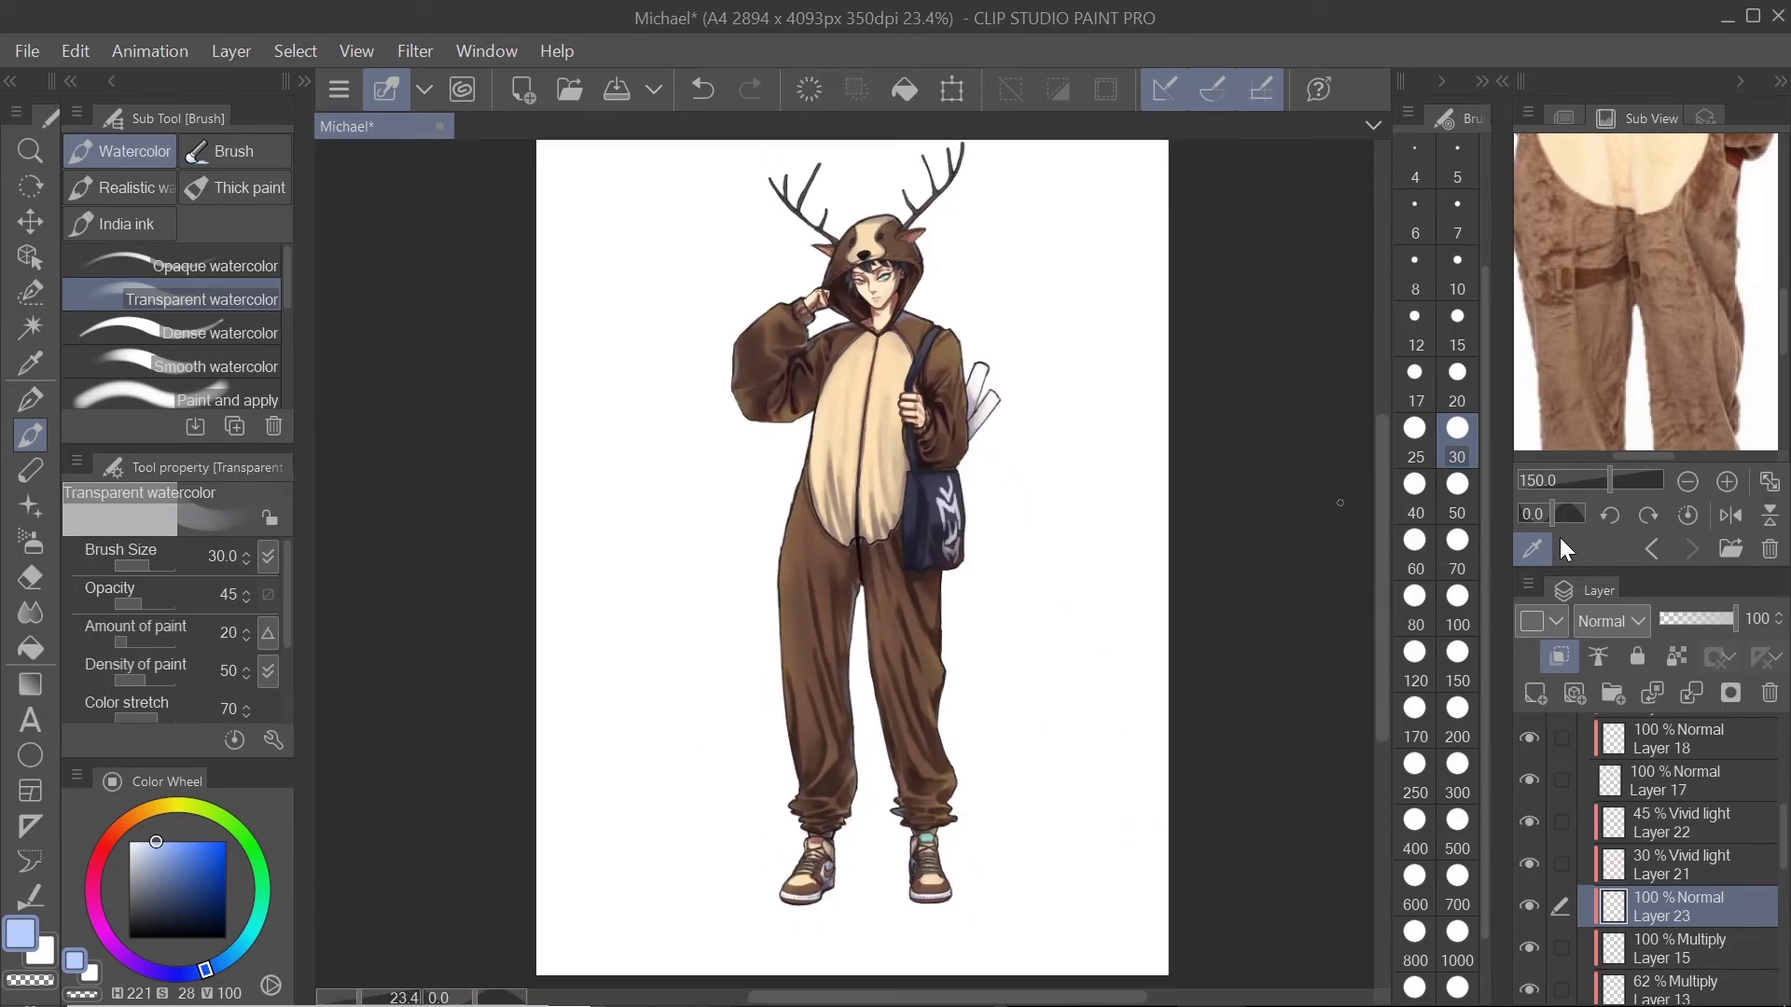
scroll(1661, 839, "down", 8)
left_click(1643, 796)
left_click(1535, 693)
scroll(914, 844, "up", 2)
key("b")
left_click(158, 897)
left_click(1443, 775)
Step: Paint a wide, soft dark navy ground shadow beneath both shoes
left_click_drag(933, 653, 933, 504)
left_click_drag(644, 760, 1119, 746)
scroll(1155, 359, "down", 2)
scroll(839, 845, "up", 2)
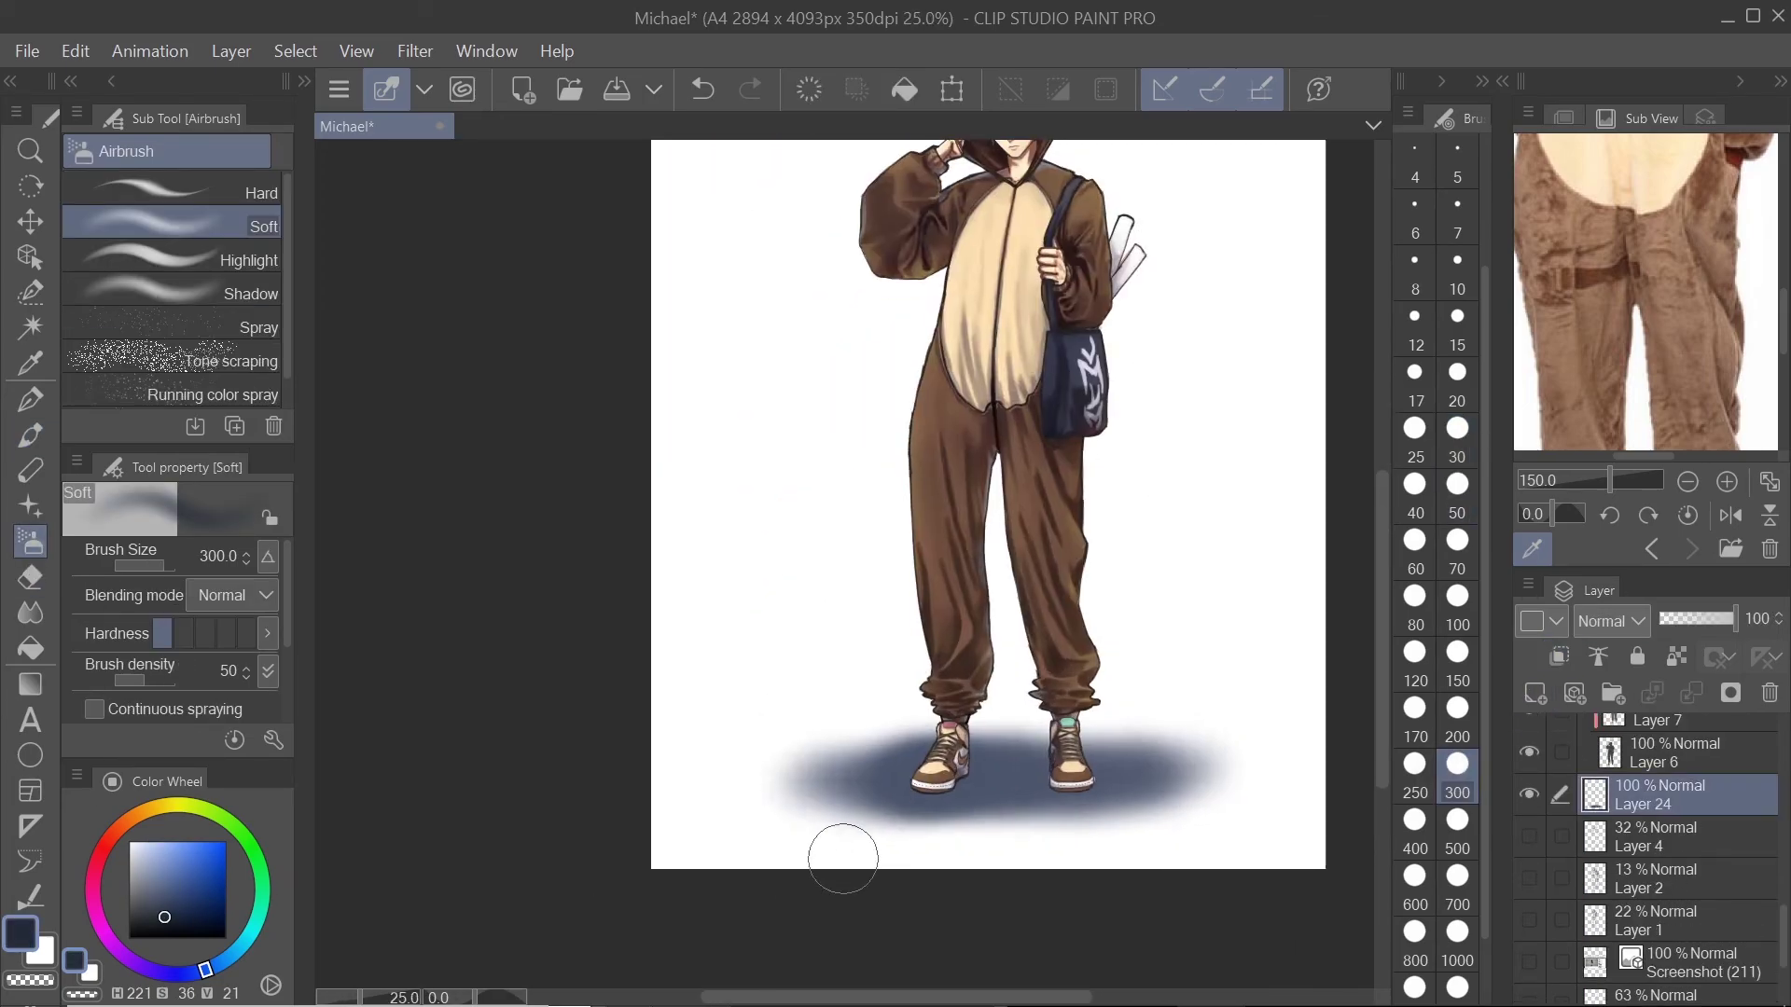
Step: Try to adjust the ground shadow's size and position under the shoes with a Scale/Rotate transform
key("ctrl+t")
left_click_drag(1353, 864, 1316, 854)
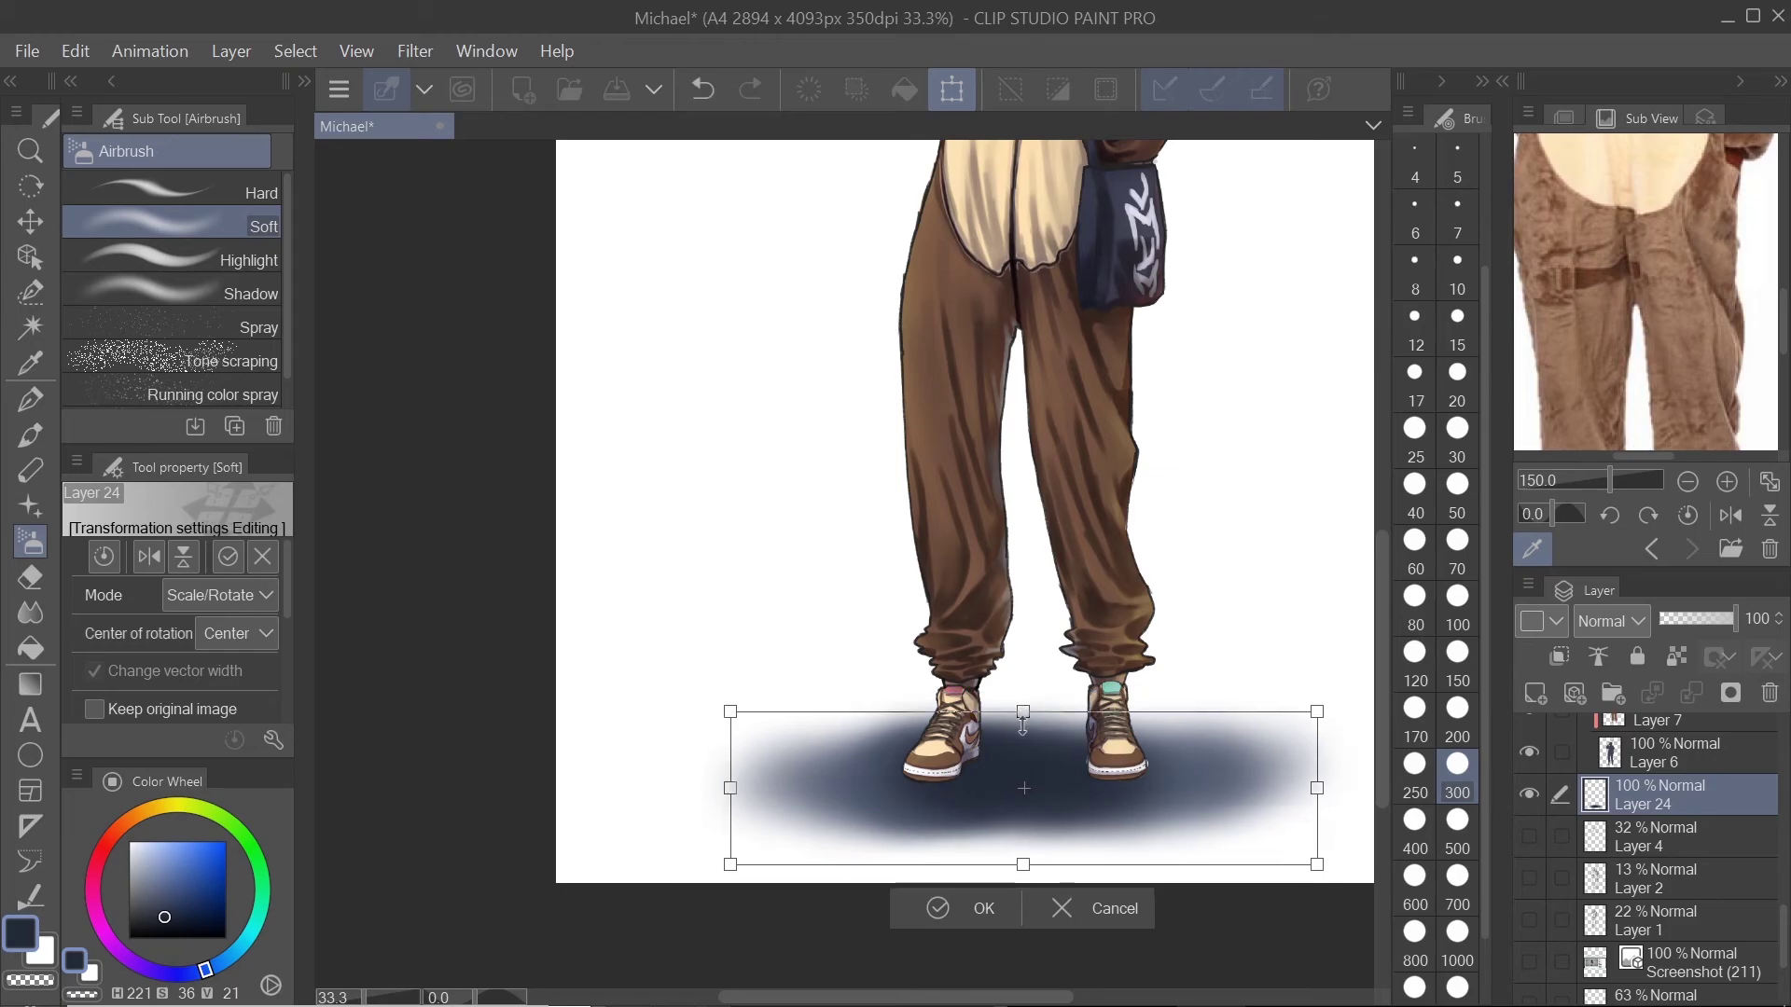
left_click_drag(1140, 813, 1140, 804)
left_click(974, 905)
scroll(1015, 582, "down", 3)
scroll(1163, 224, "up", 2)
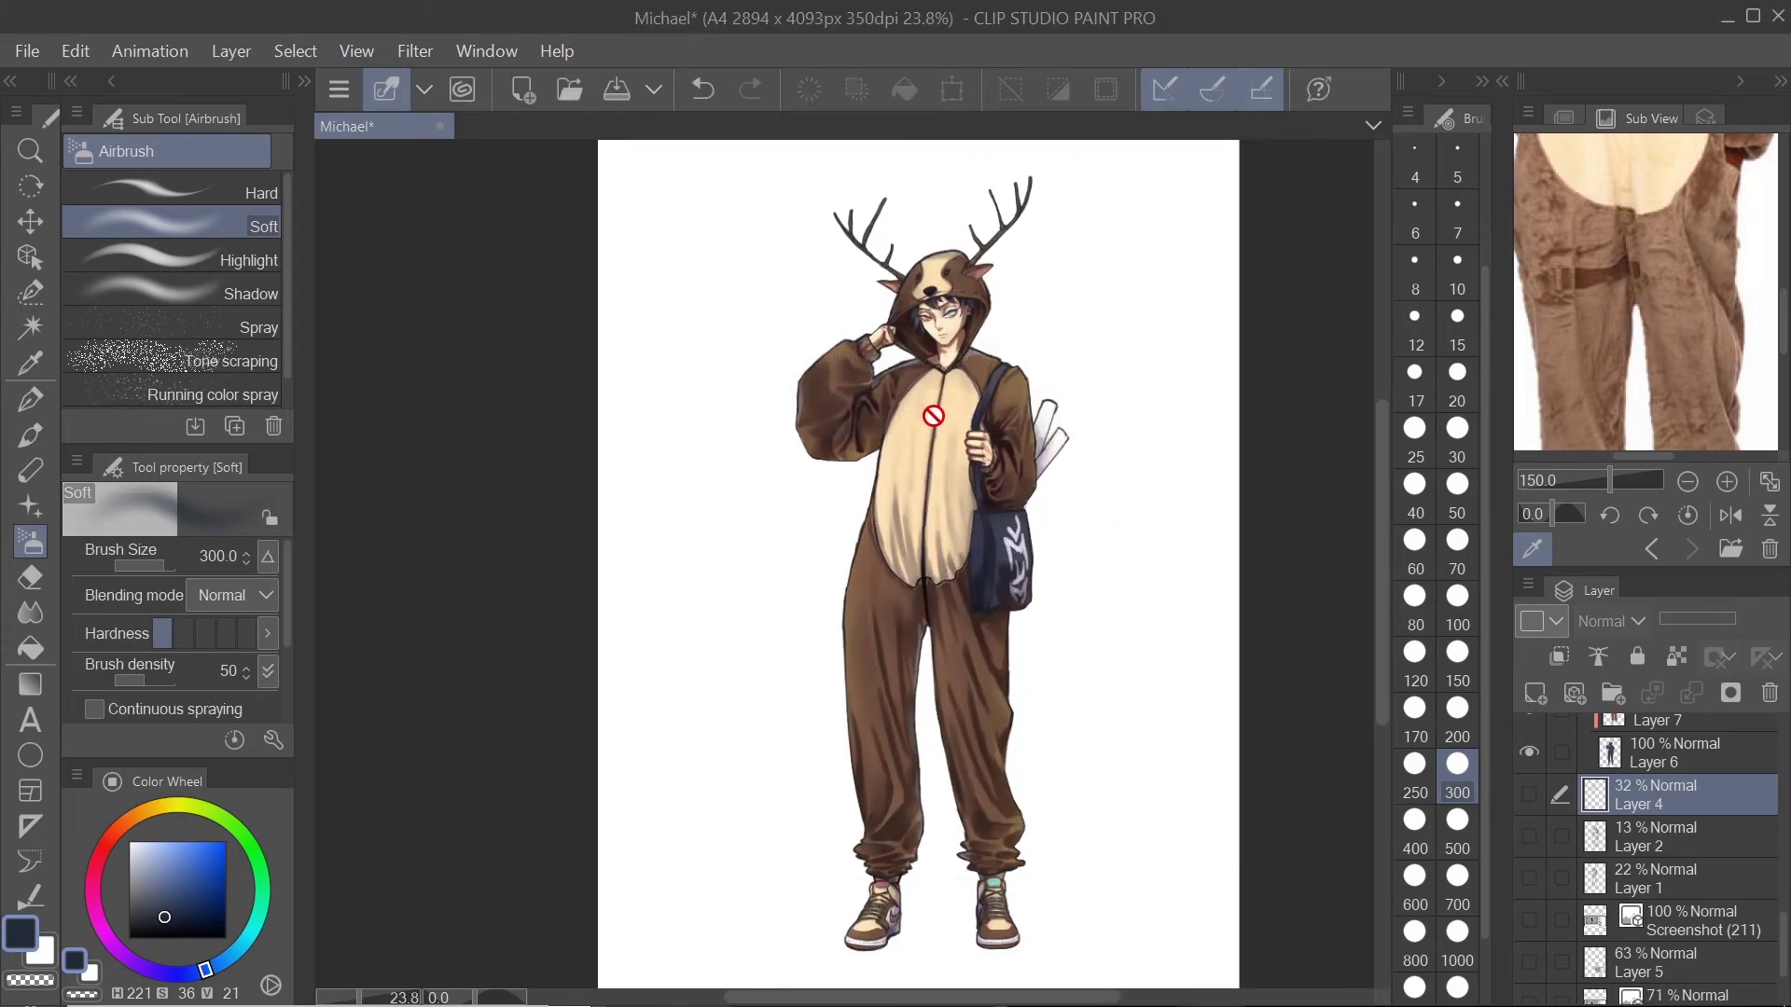
Step: Repaint the navy ground shadow beneath the shoes on a new layer with the Soft airbrush reduced to size 150
scroll(911, 424, "up", 1)
left_click_drag(911, 560, 904, 644)
key("bracketleft")
key("bracketleft")
key("bracketleft")
key("bracketleft")
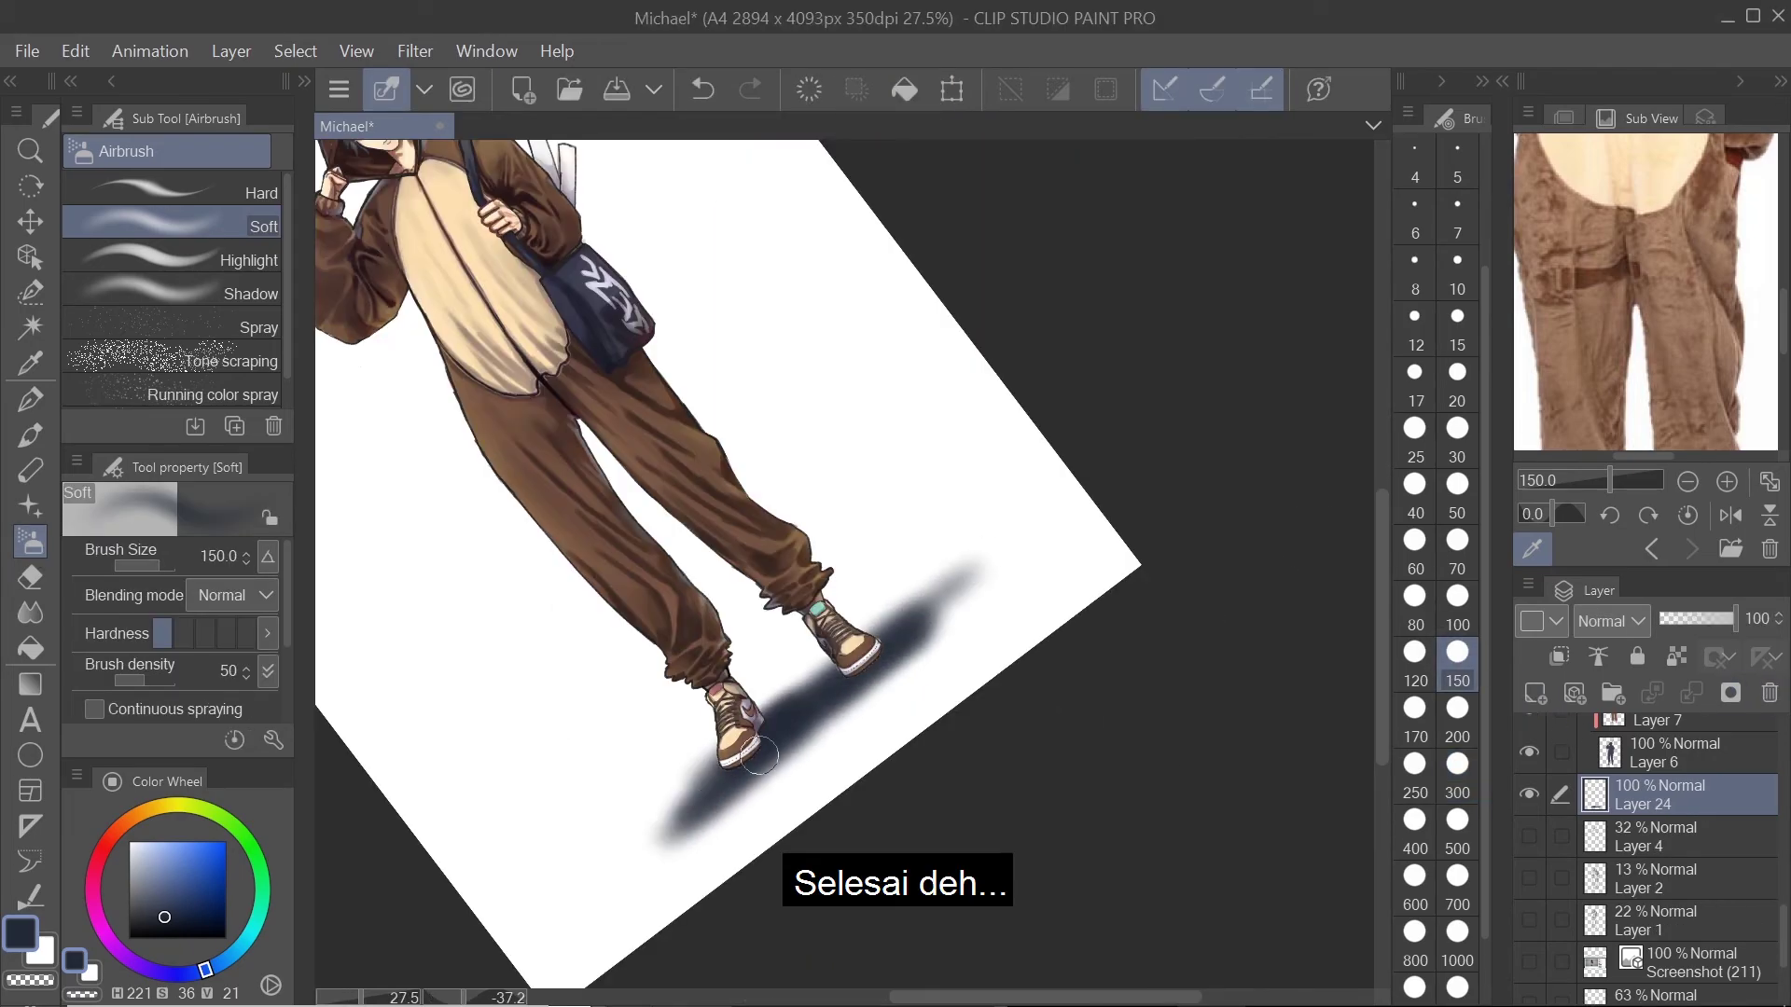
Step: Tint the ground shadow with brown sampled from the costume, using the Soft airbrush at size 150
left_click(691, 691, "alt")
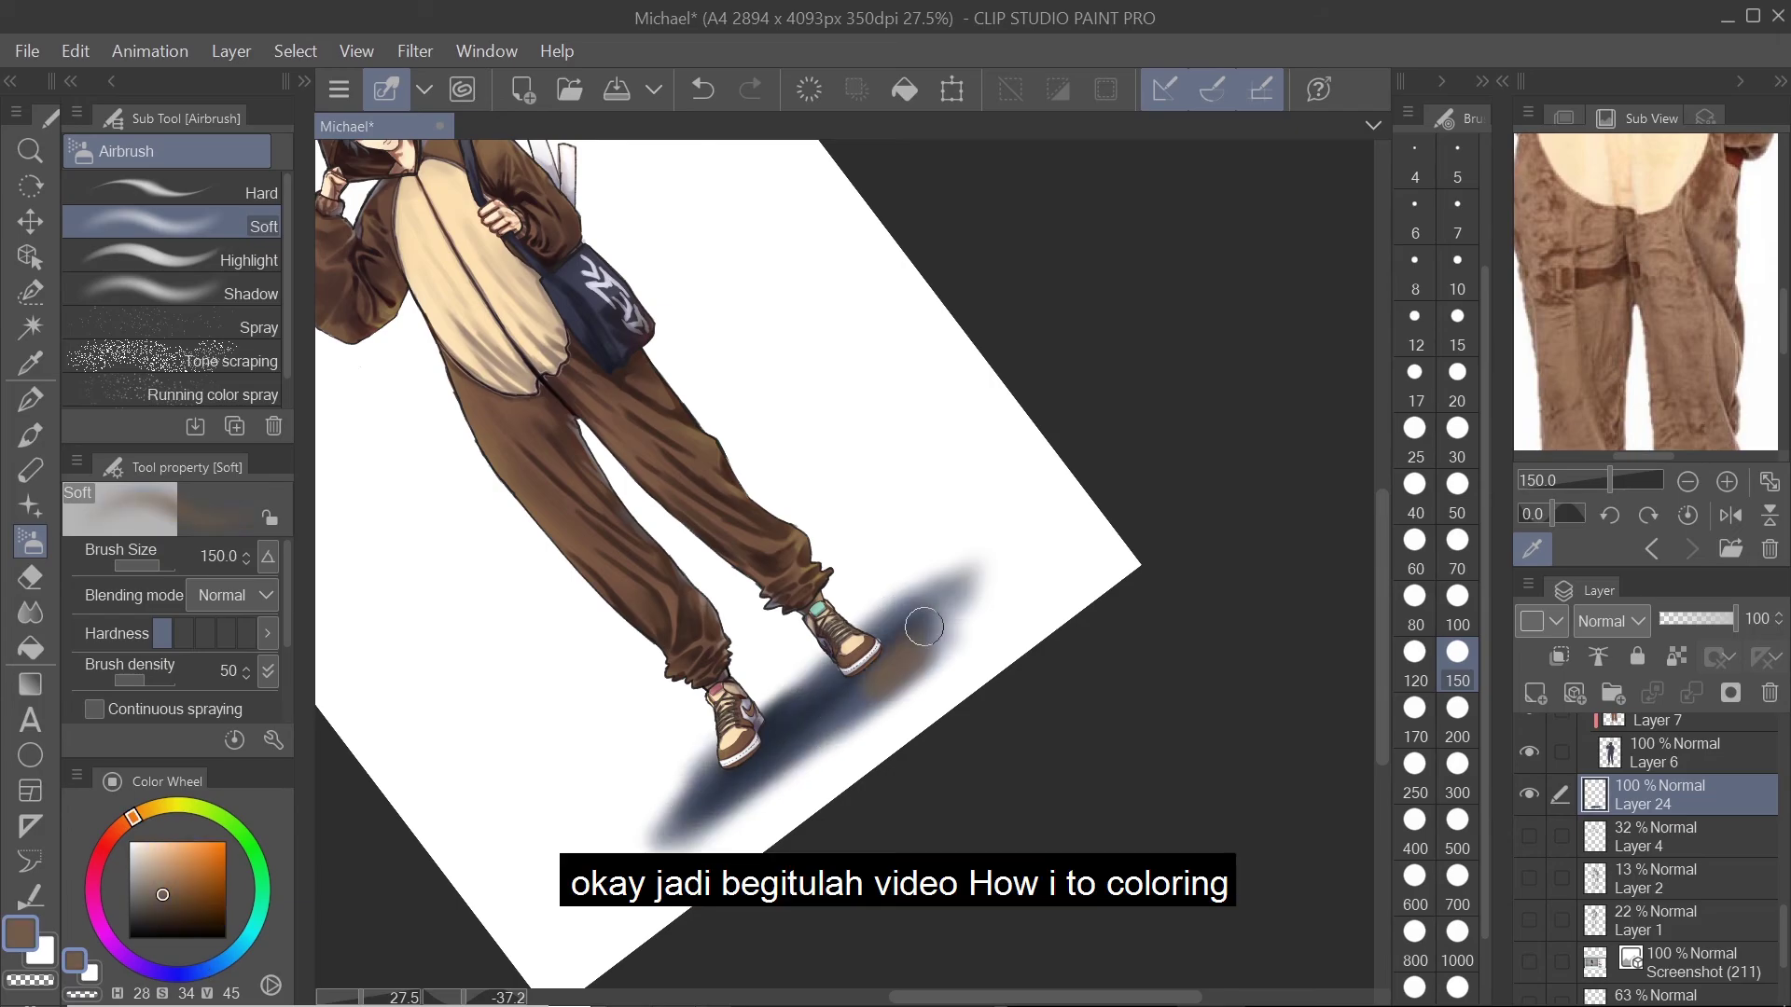
left_click_drag(920, 620, 956, 619)
key("ctrl+0")
key("ctrl+t")
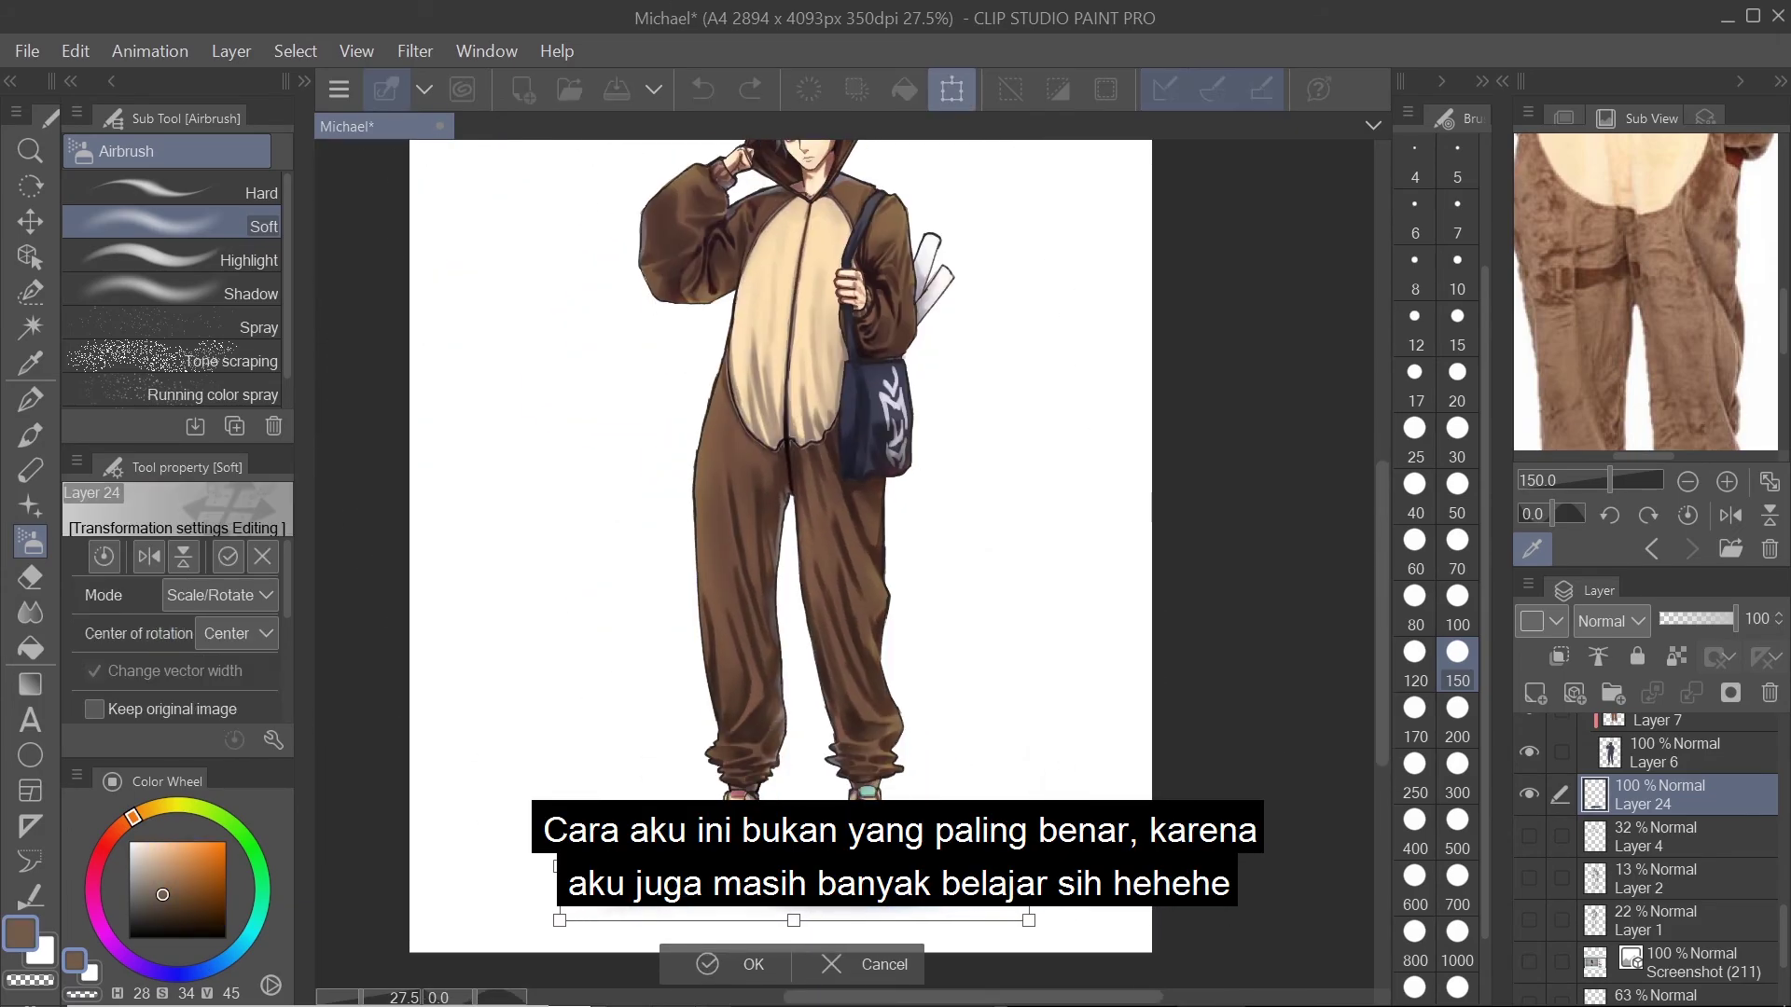
key("Escape")
scroll(936, 571, "down", 2)
Step: Sign the artwork beside the character's trouser leg, below the bag, with the G-pen in black at size 15
left_click(30, 401)
scroll(904, 573, "up", 4)
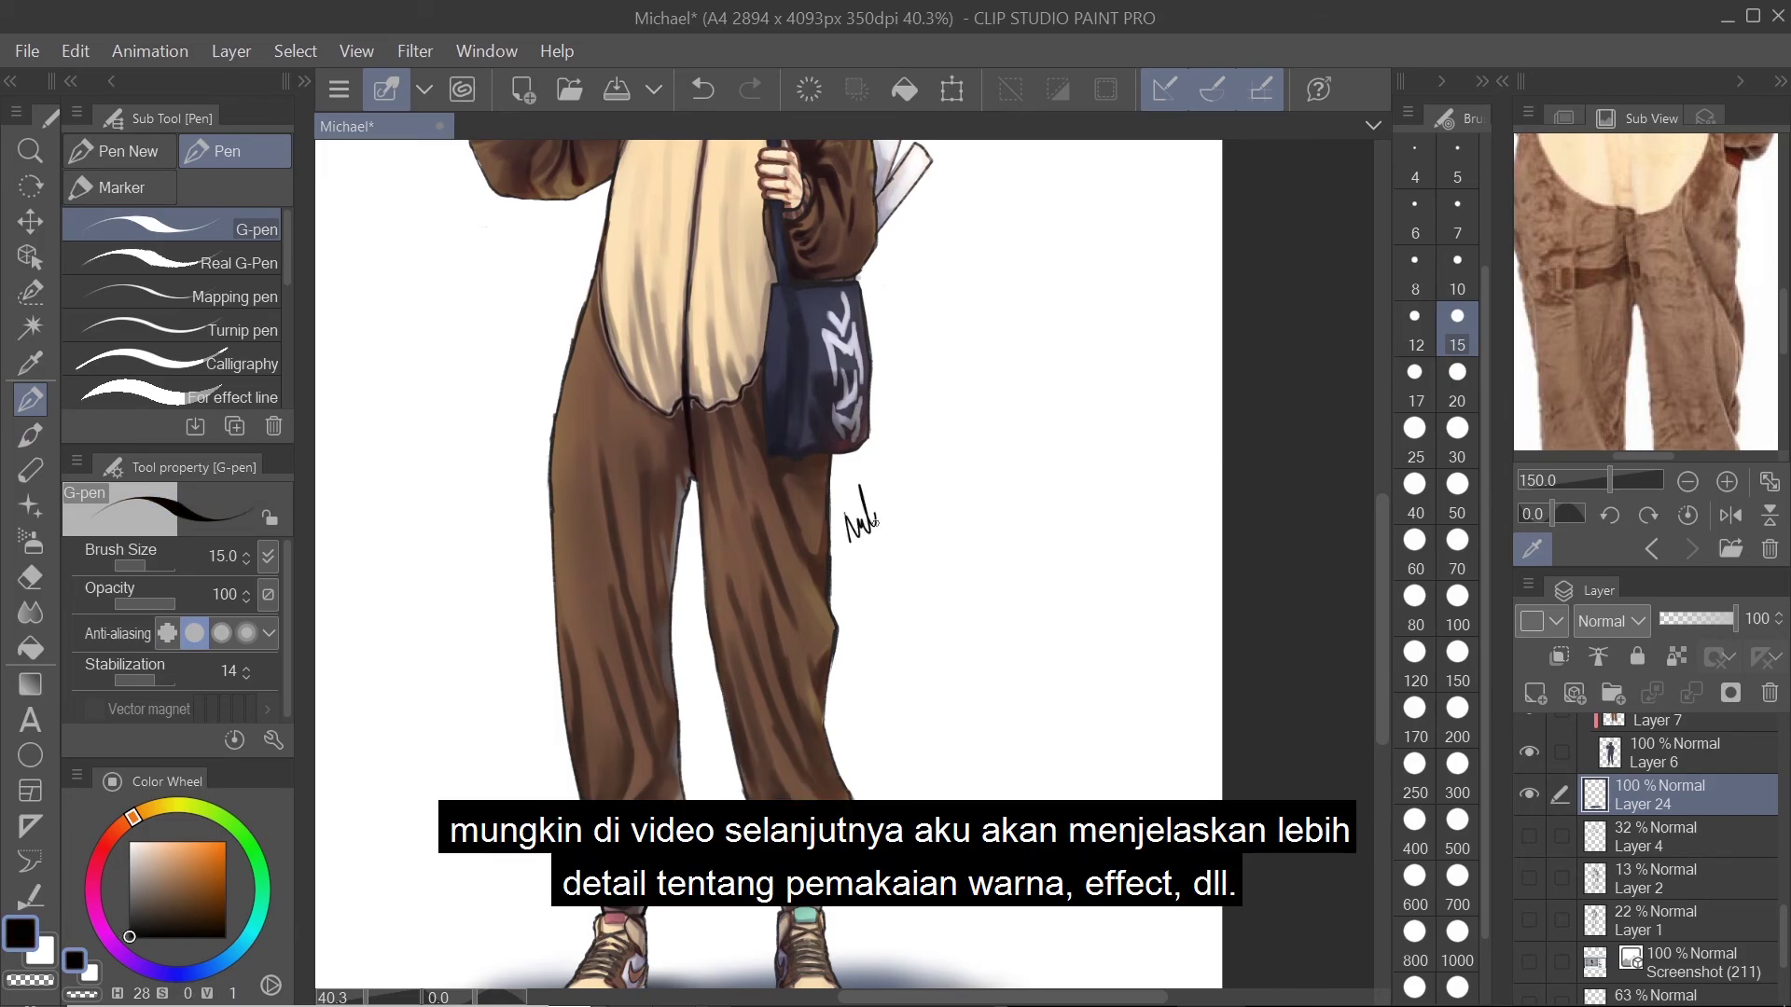
scroll(890, 524, "down", 3)
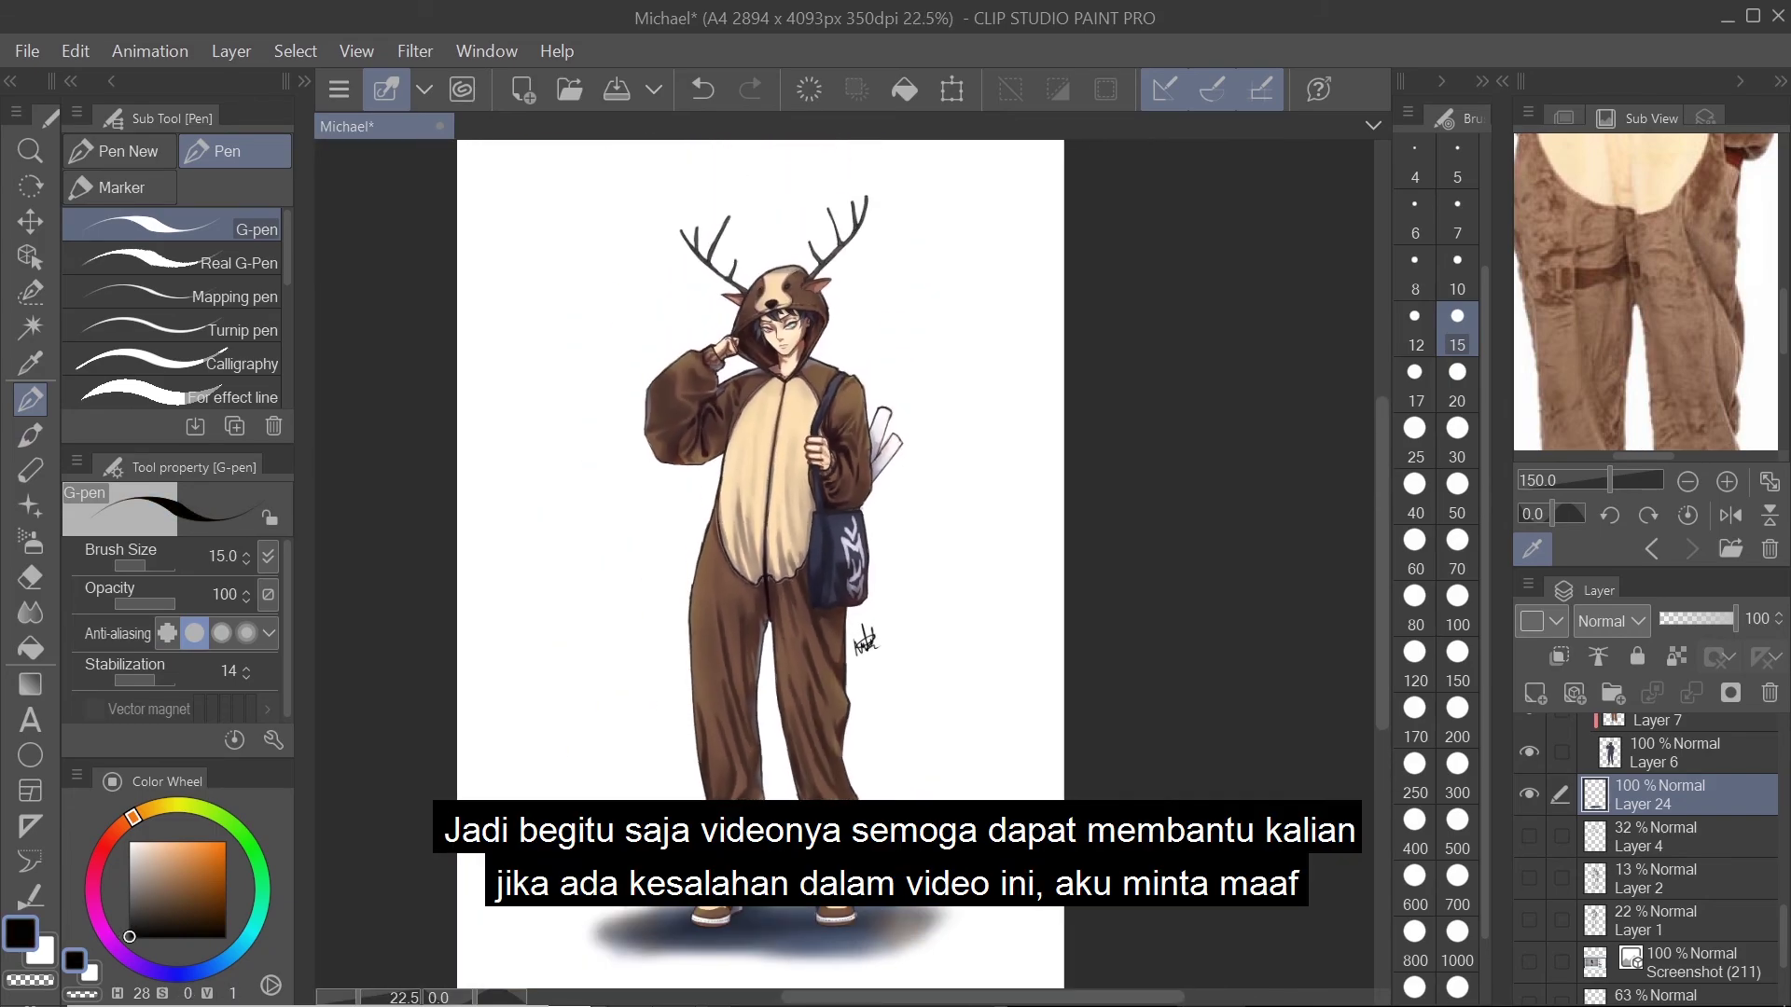
scroll(760, 560, "down", 2)
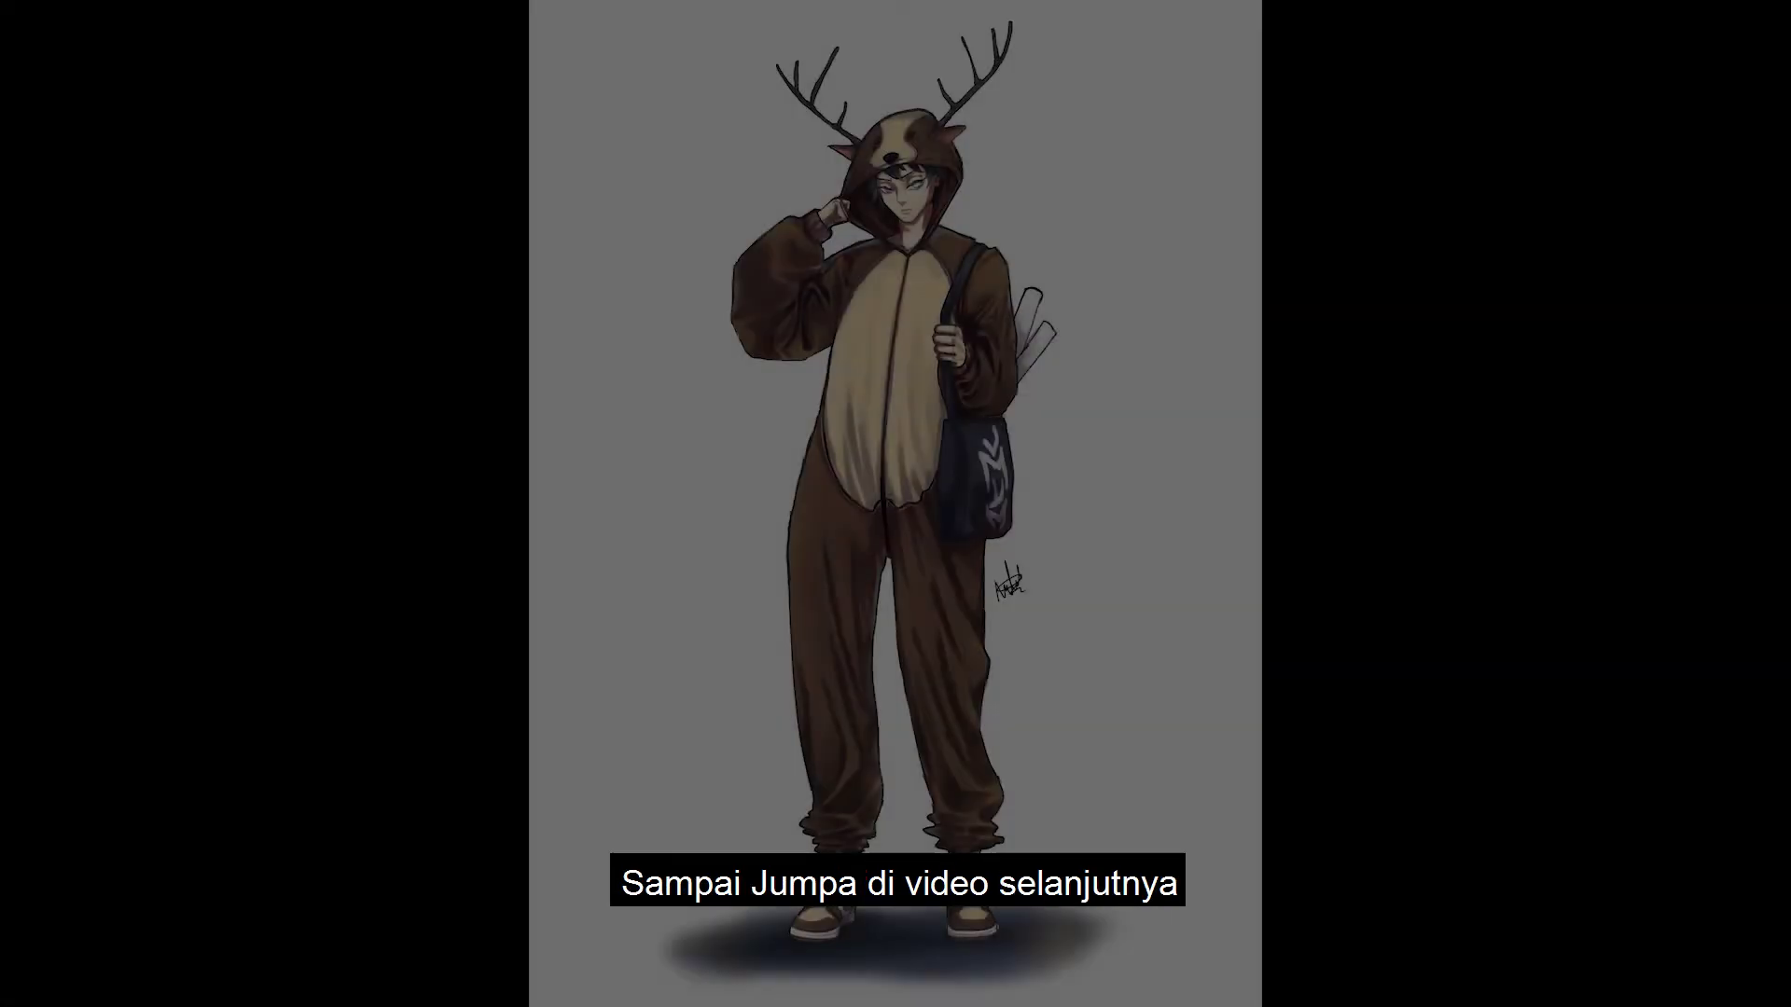